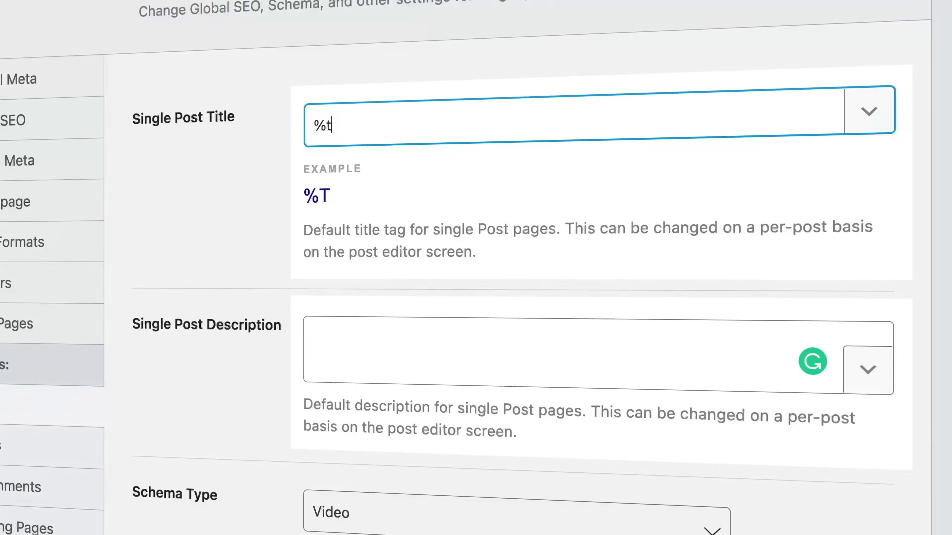
# Set Single Post Title to %title% %sep% %currentyear% and Single Post Description to %excerpt%.
pyautogui.write('itle% %sep%')
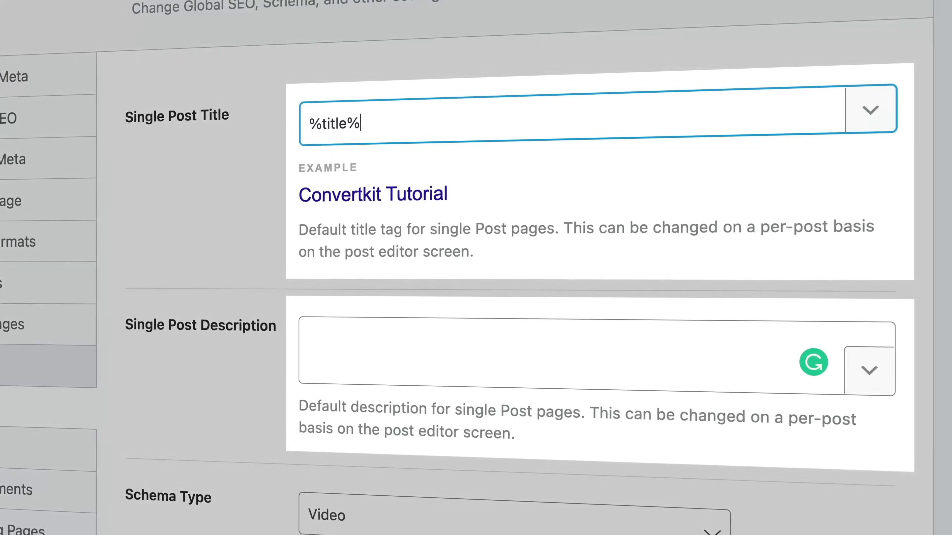
pyautogui.write(' %currentyear%')
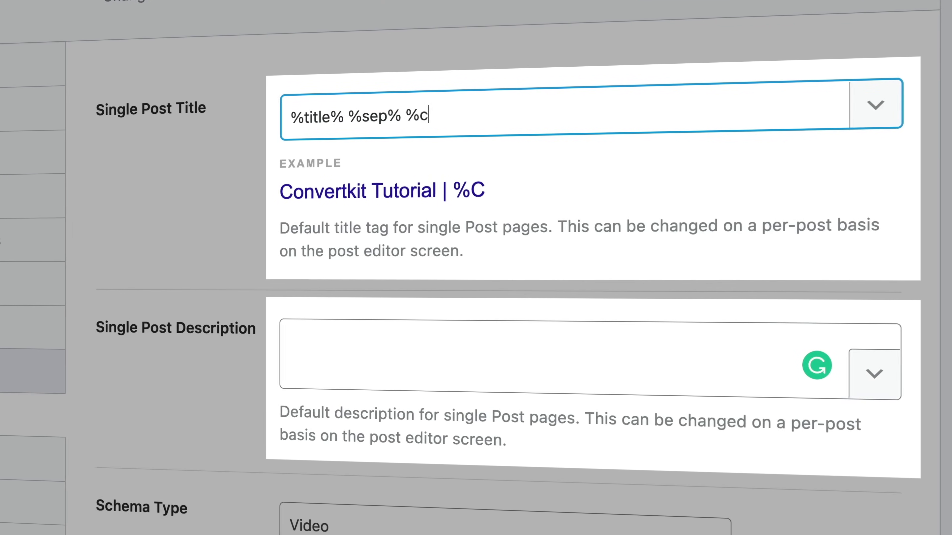
pyautogui.click(308, 344)
pyautogui.write('%')
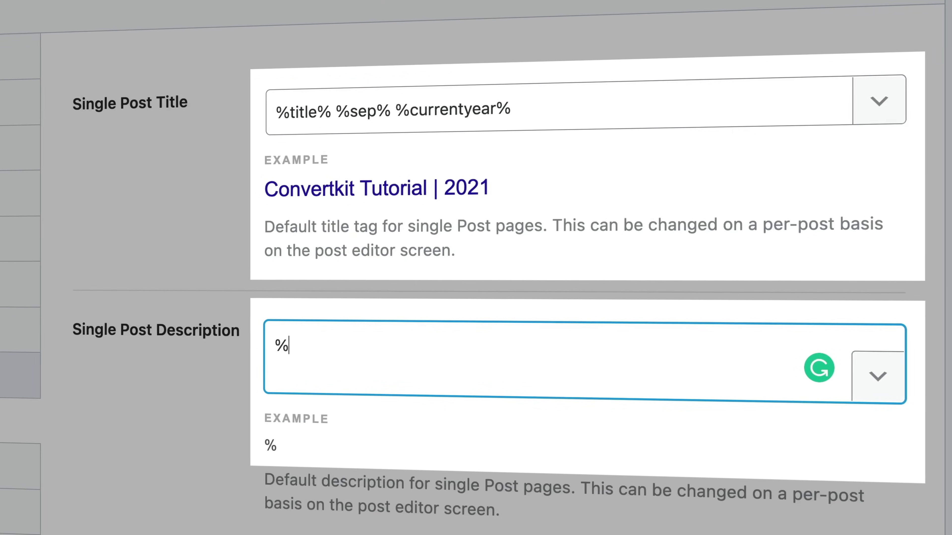
pyautogui.write('excerpt%')
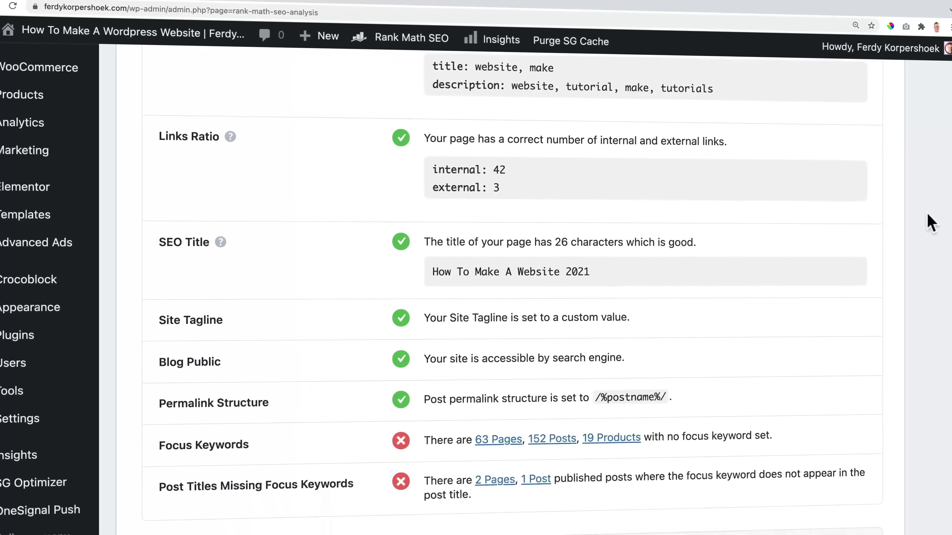
# Check the tutorial video's playback speed options, then rewind the video ten seconds.
pyautogui.scroll(-2, 931, 223)
pyautogui.scroll(-1, 934, 222)
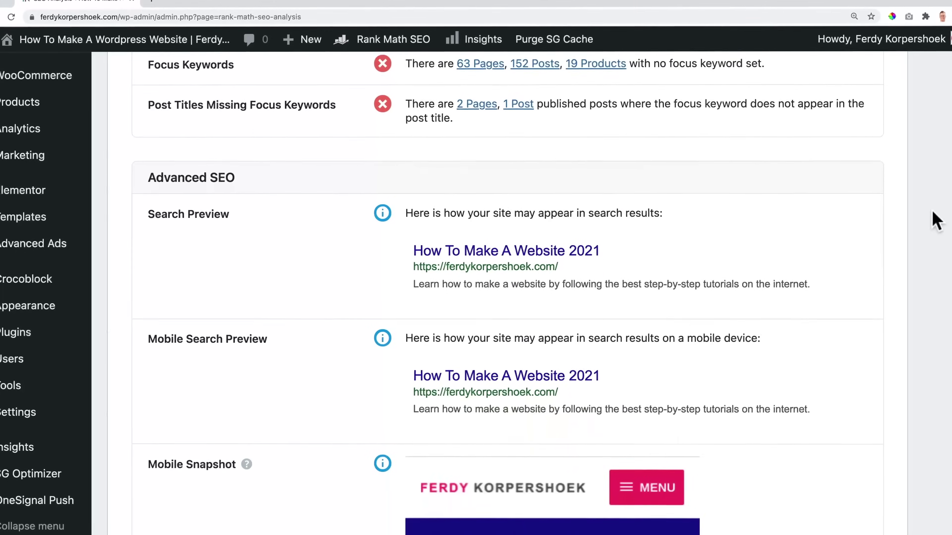
pyautogui.scroll(-8, 936, 221)
pyautogui.scroll(-4, 931, 219)
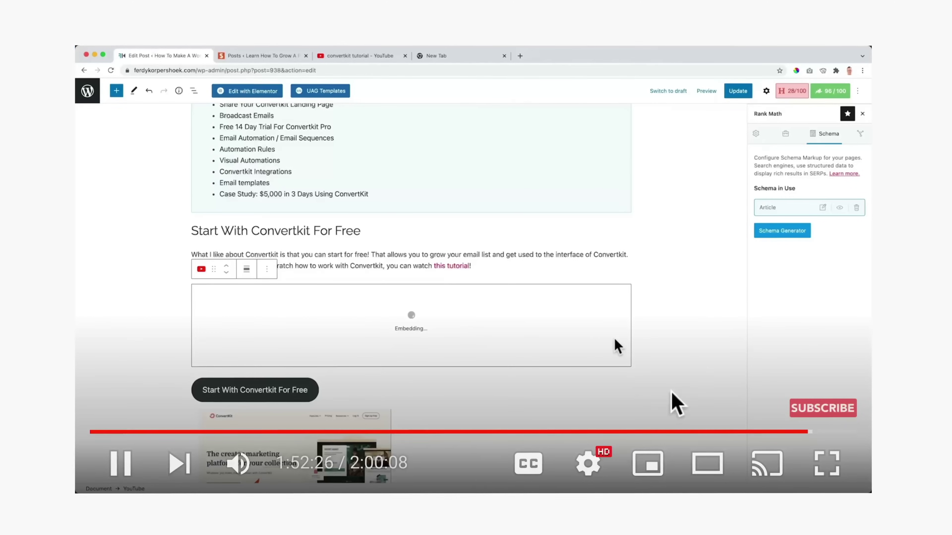
pyautogui.click(588, 464)
pyautogui.click(801, 289)
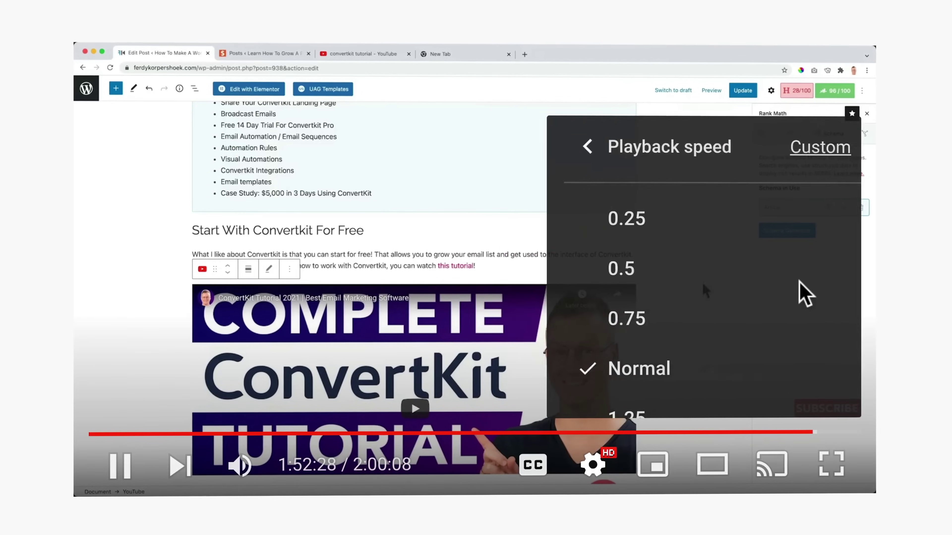
pyautogui.click(639, 272)
pyautogui.press('Left')
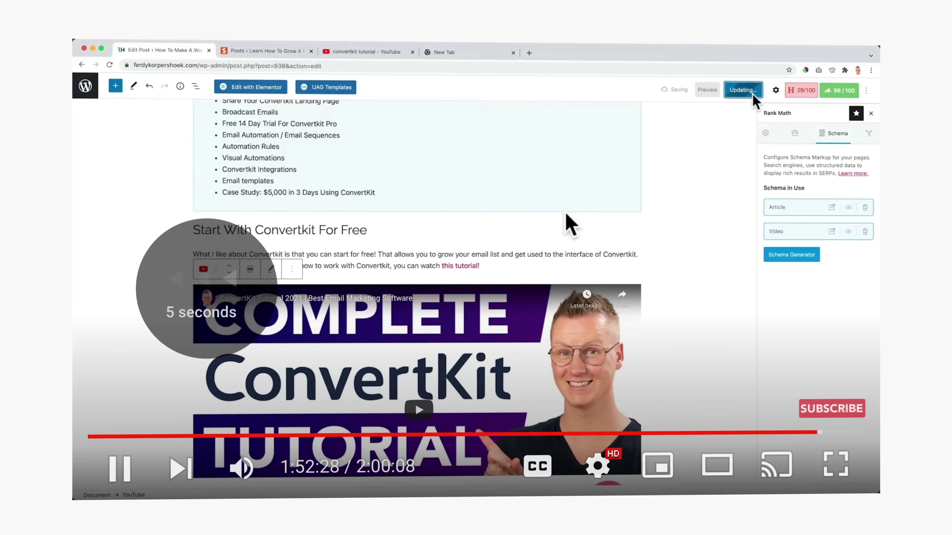
pyautogui.press('Left')
pyautogui.press('Left')
pyautogui.press('Left')
pyautogui.press('Left')
pyautogui.press('Left')
pyautogui.press('Left')
pyautogui.press('Left')
pyautogui.press('Left')
pyautogui.press('Left')
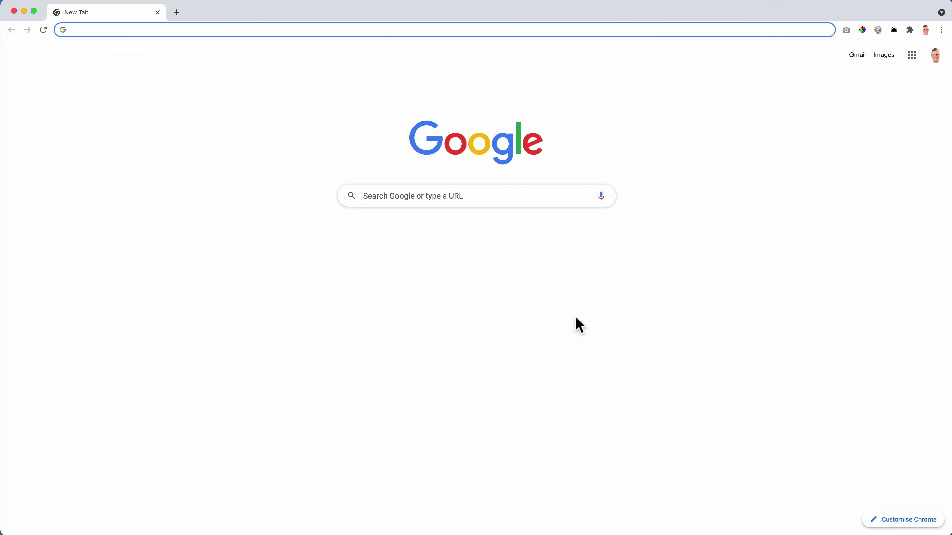
# Load the Rank Math website through the tutorial's affiliate link, then start a new browser tab.
pyautogui.write('ferdykorp.')
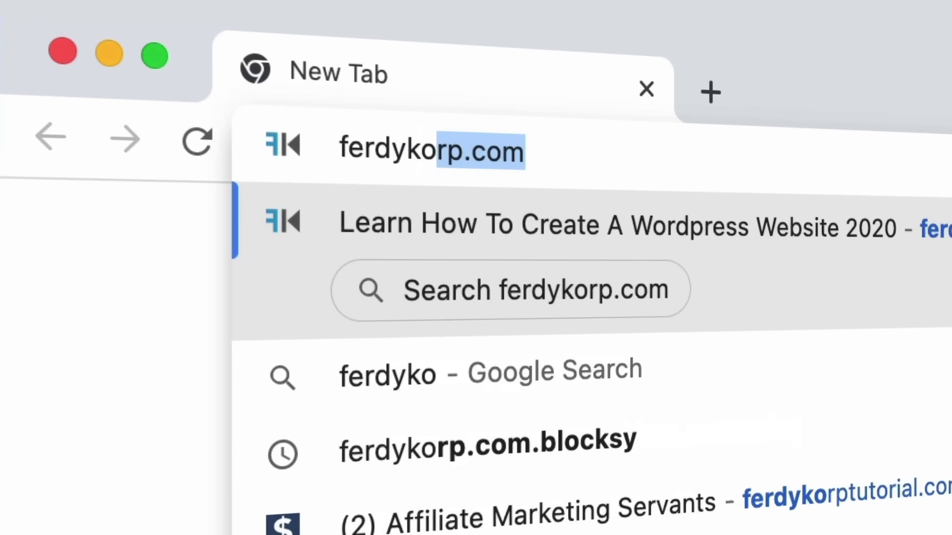
pyautogui.write('com/rank')
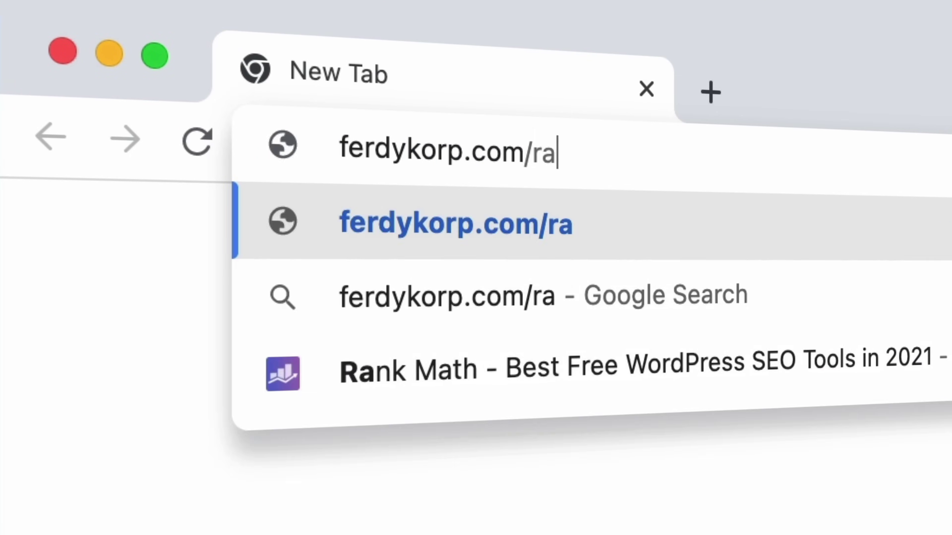
pyautogui.write('math')
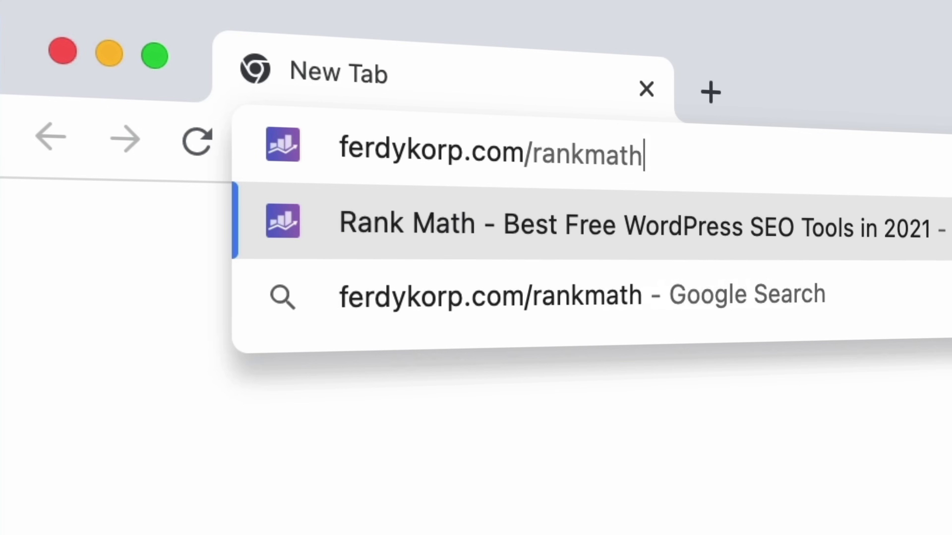
pyautogui.press('Return')
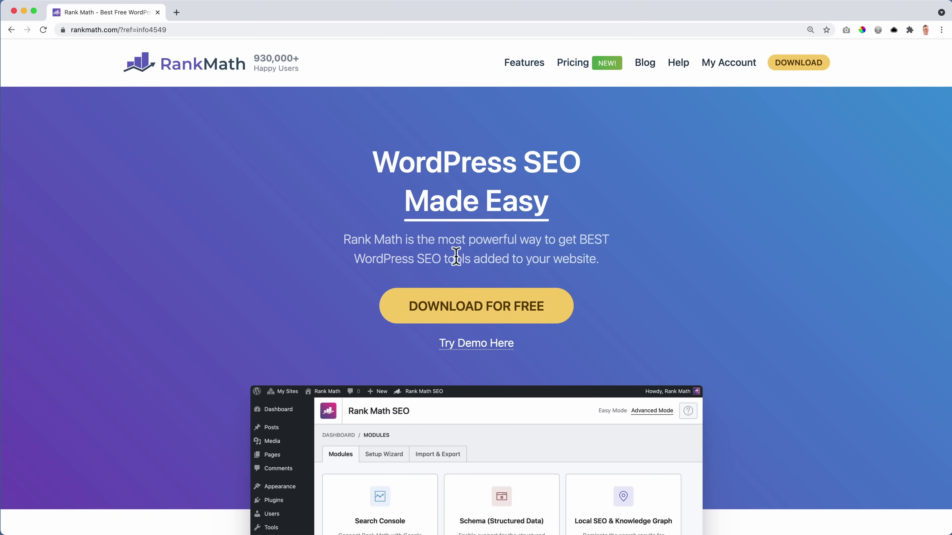
pyautogui.scroll(-5, 637, 281)
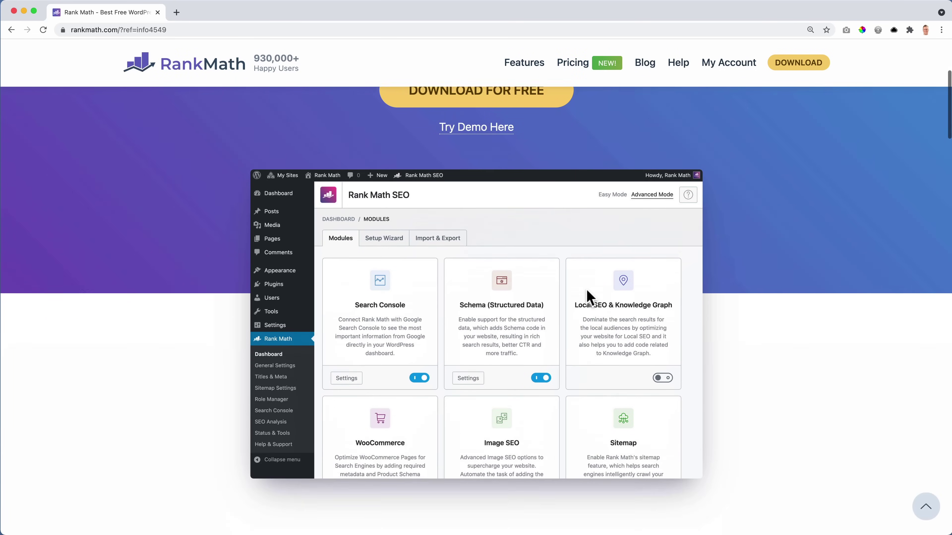
pyautogui.scroll(5, 525, 277)
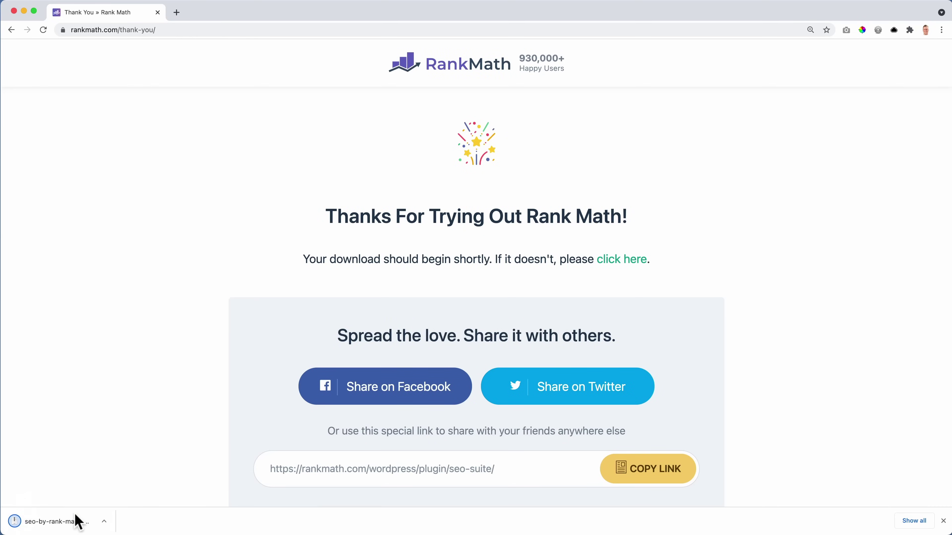
pyautogui.click(177, 12)
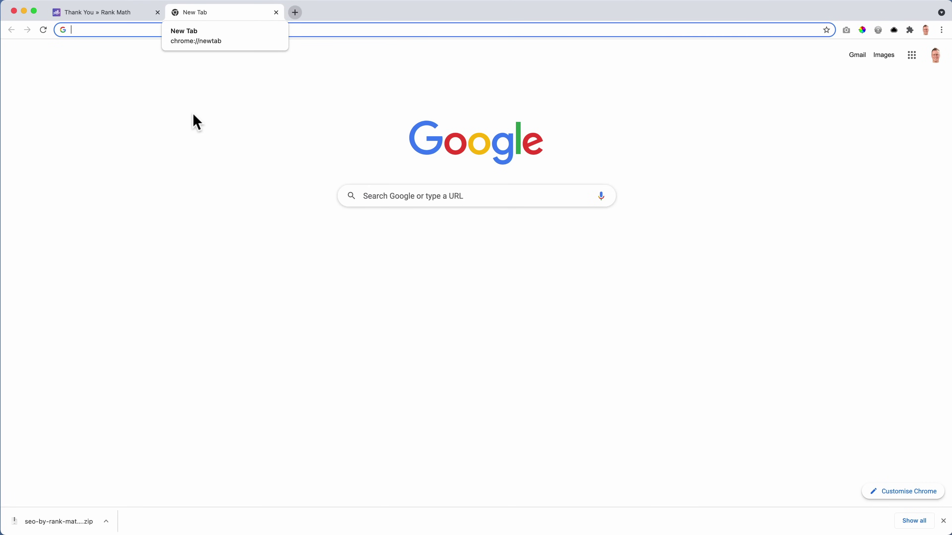
# Go to google.com and search for the tutorial website's https address.
pyautogui.write('google.com')
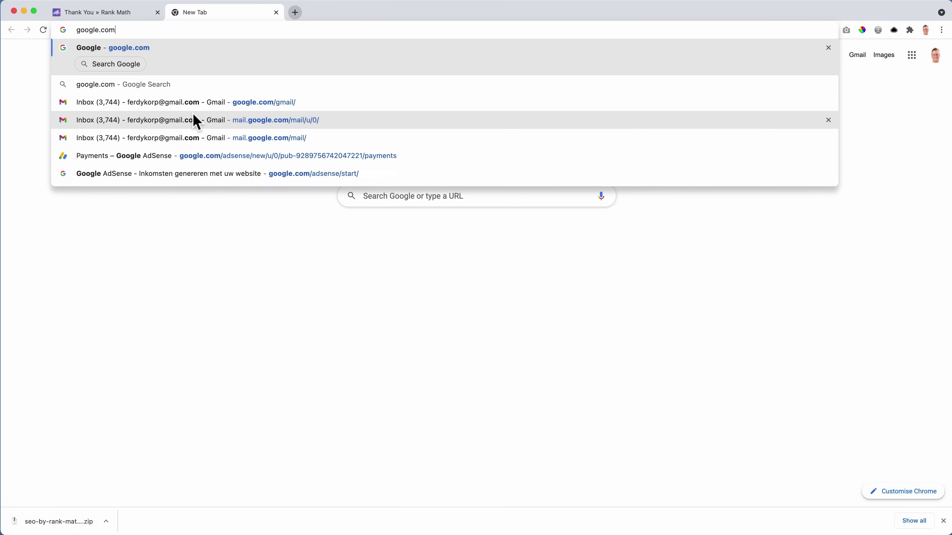
pyautogui.press('Return')
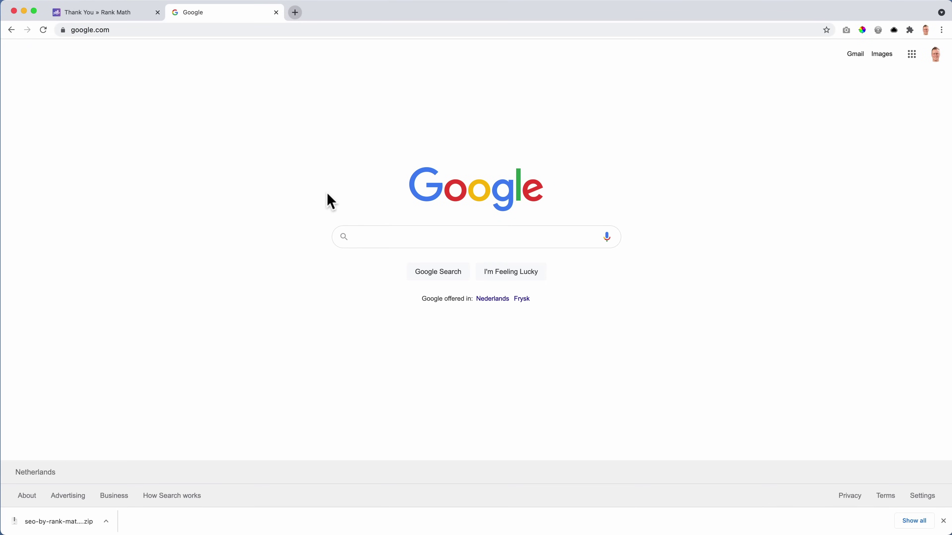
pyautogui.write('https://f')
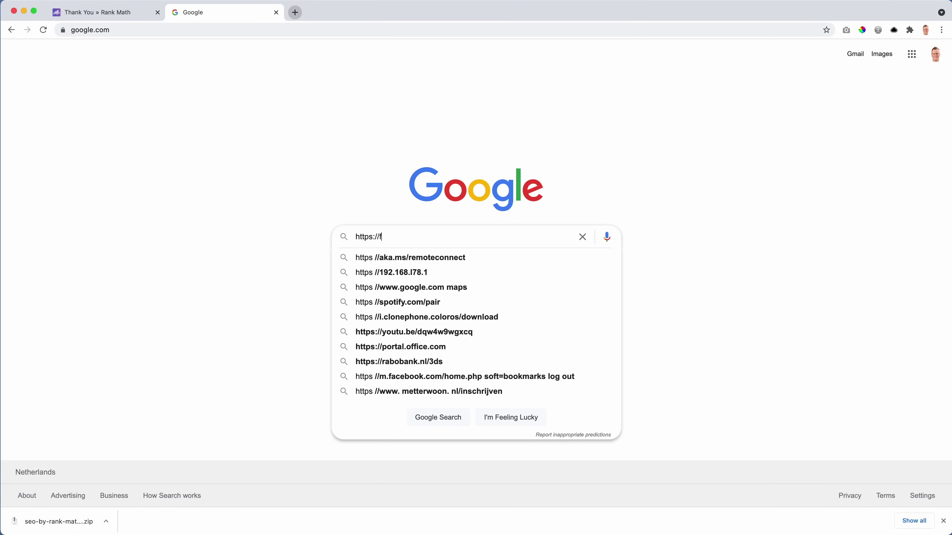
pyautogui.write('erdykorpershoek.com')
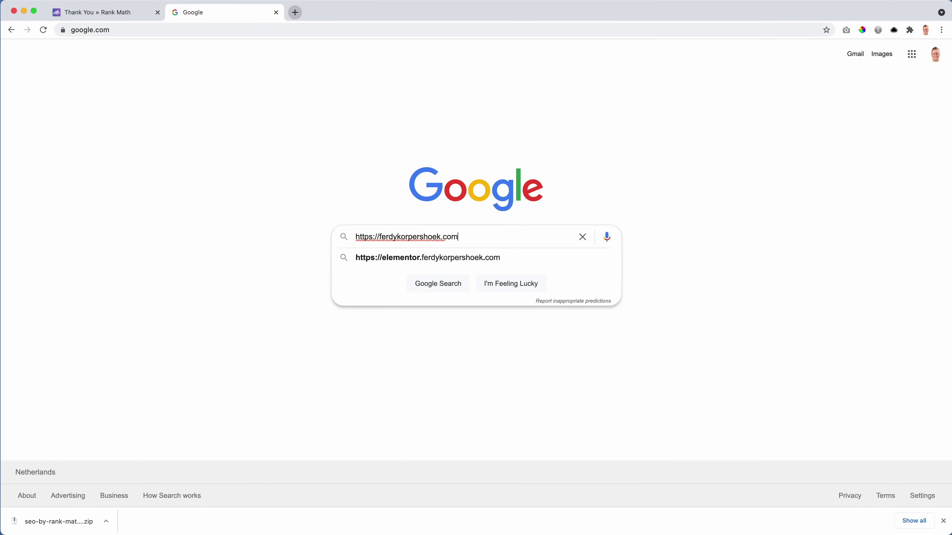
pyautogui.press('Return')
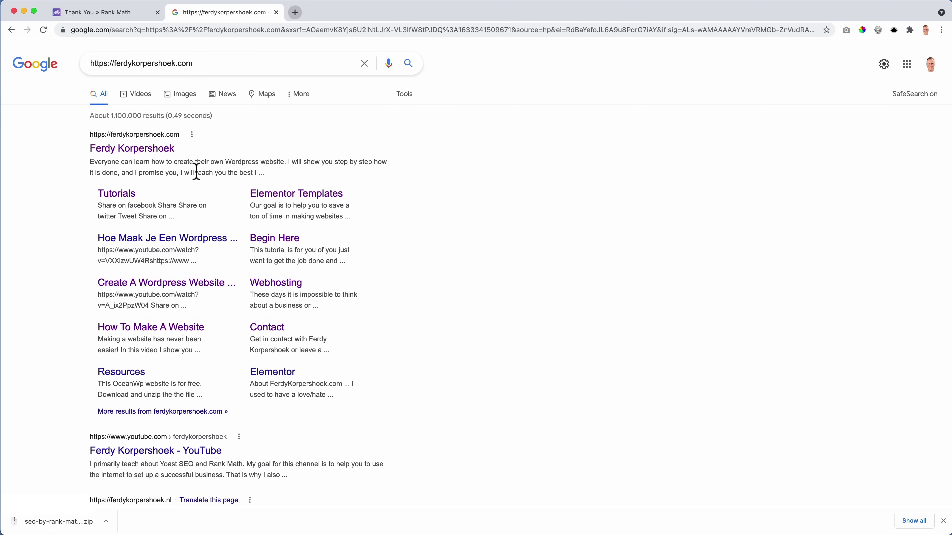
# Highlight the first result's description and the Tutorials sitelink description to inspect the snippets.
pyautogui.moveTo(265, 173)
pyautogui.mouseDown()
pyautogui.moveTo(80, 164)
pyautogui.moveTo(261, 173)
pyautogui.mouseUp()
pyautogui.click(262, 172)
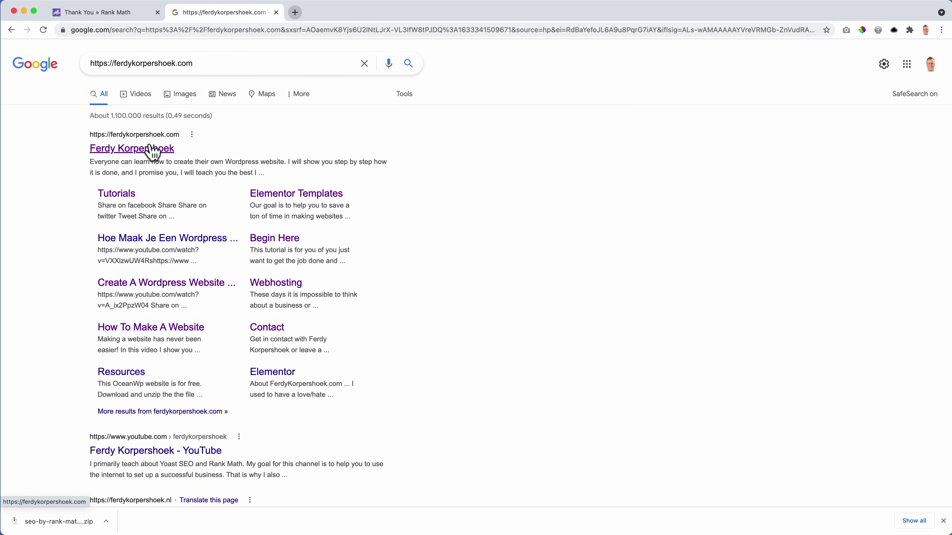
pyautogui.scroll(-2, 229, 161)
pyautogui.scroll(2, 229, 170)
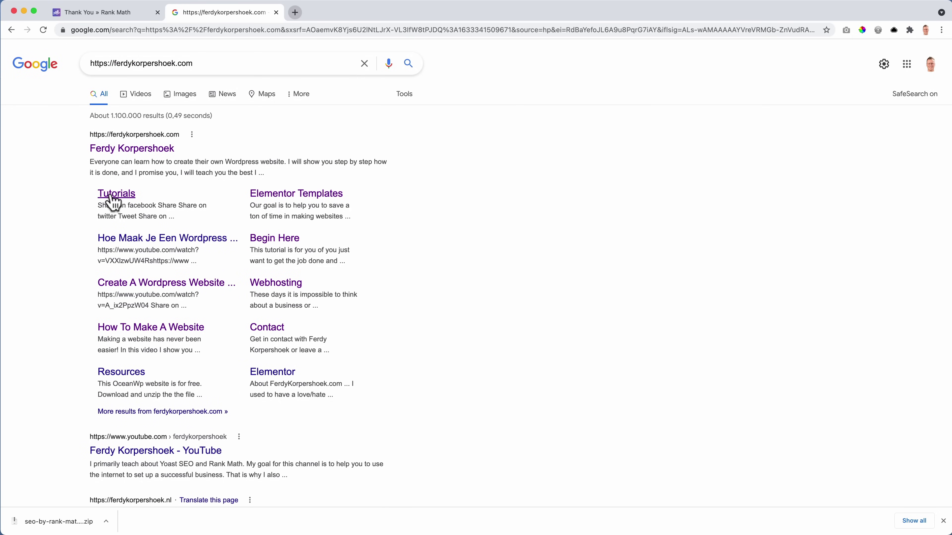
pyautogui.moveTo(107, 204); pyautogui.dragTo(179, 215)
pyautogui.click(179, 217)
pyautogui.moveTo(98, 205); pyautogui.dragTo(149, 216)
pyautogui.click(151, 215)
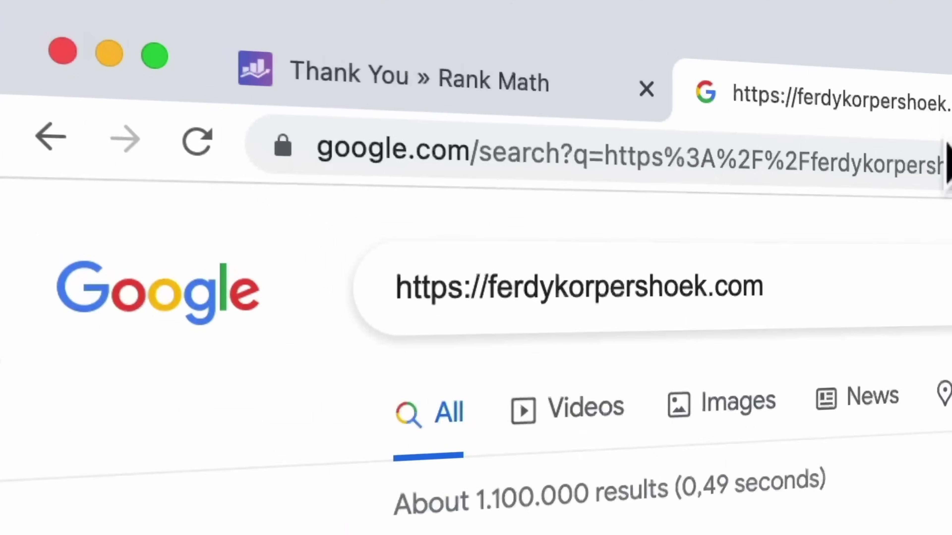
# Load the tutorial website and open its WordPress admin dashboard via /wp-admin.
pyautogui.click(228, 30)
pyautogui.write('ferdykorp')
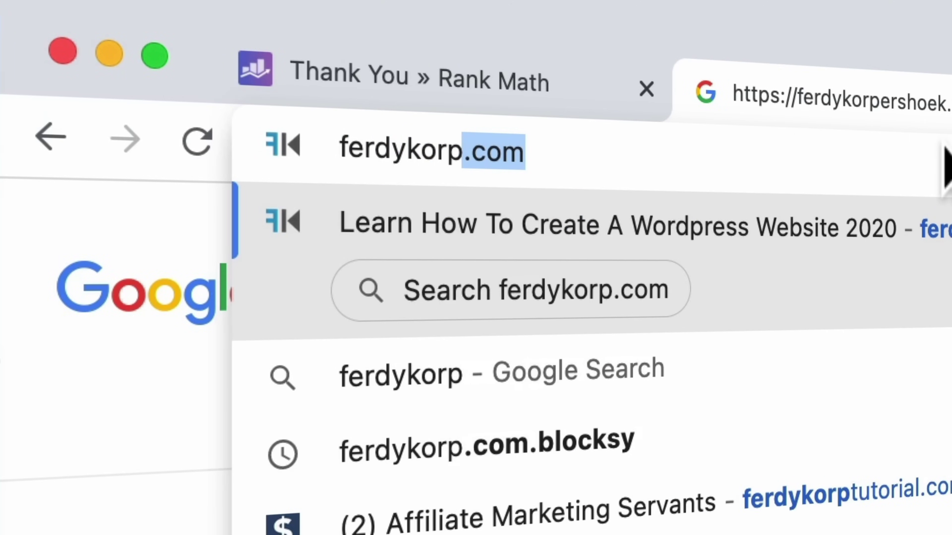
pyautogui.press('Return')
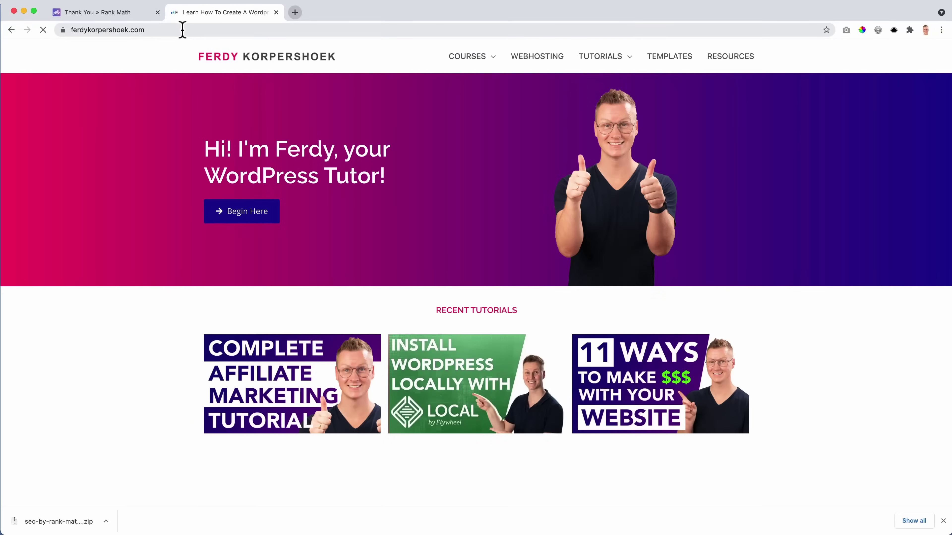
pyautogui.click(706, 157)
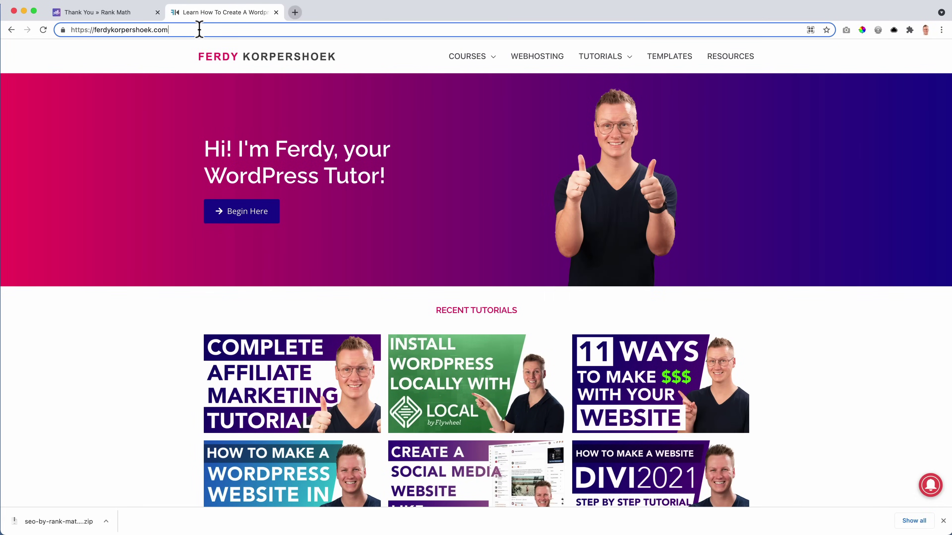
pyautogui.write('/wp-a')
pyautogui.press('Return')
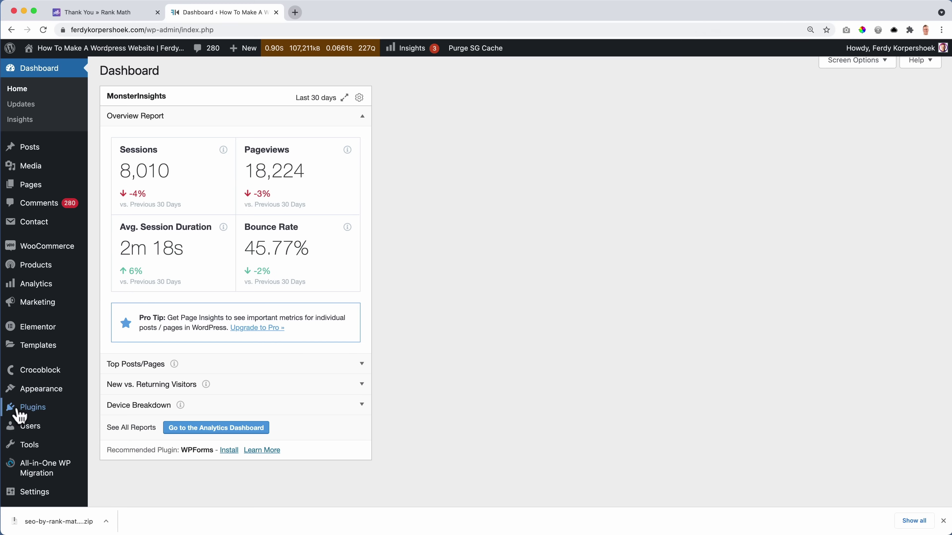
# Upload seo-by-rank-math.1.0.73.zip under Plugins > Add New, install it and activate it.
pyautogui.moveTo(19, 416)
pyautogui.click(116, 425)
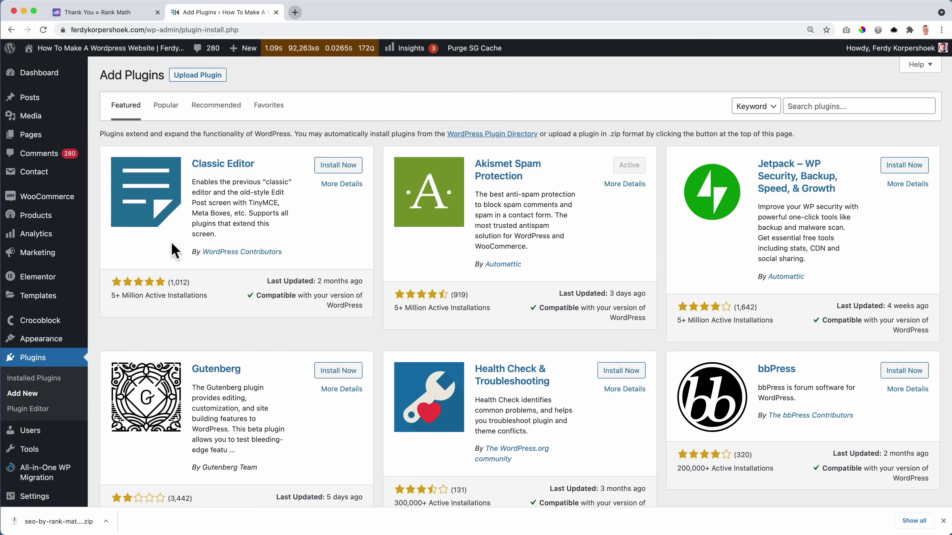
pyautogui.click(198, 75)
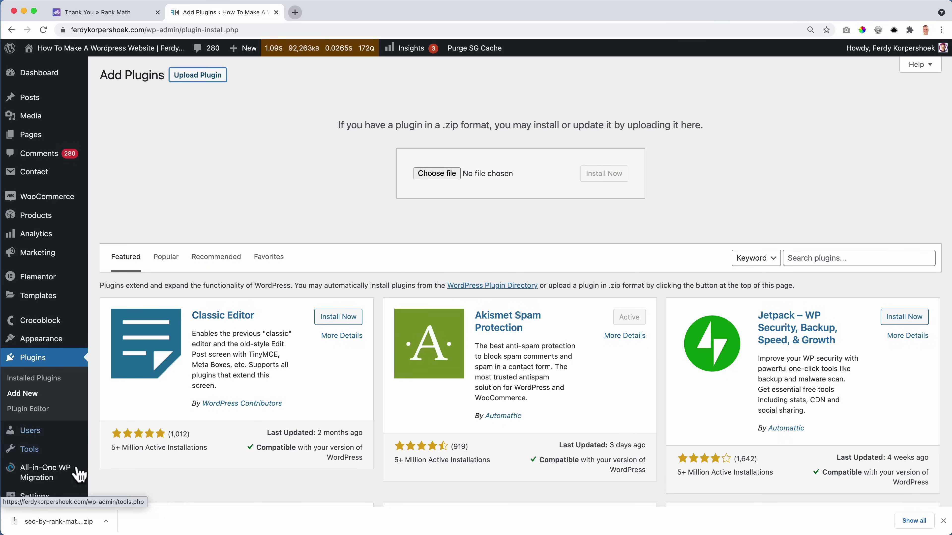
pyautogui.moveTo(451, 199); pyautogui.dragTo(439, 176)
pyautogui.click(599, 176)
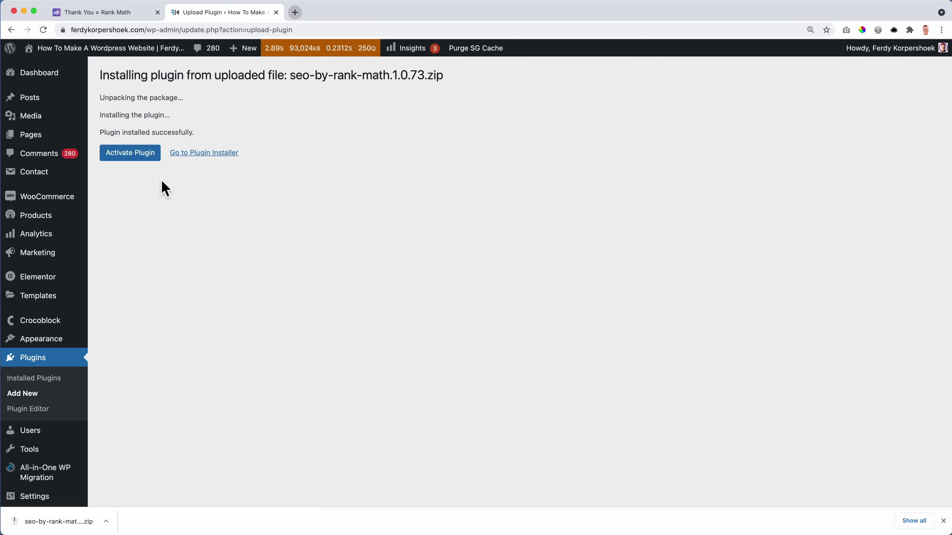
pyautogui.click(134, 159)
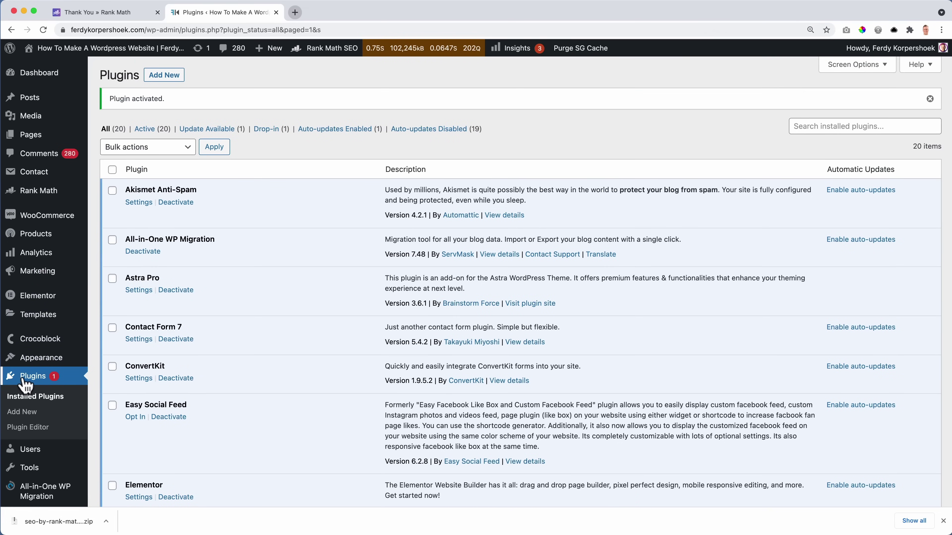
# Search the plugin directory for Rank Math to confirm it shows as Active.
pyautogui.click(165, 77)
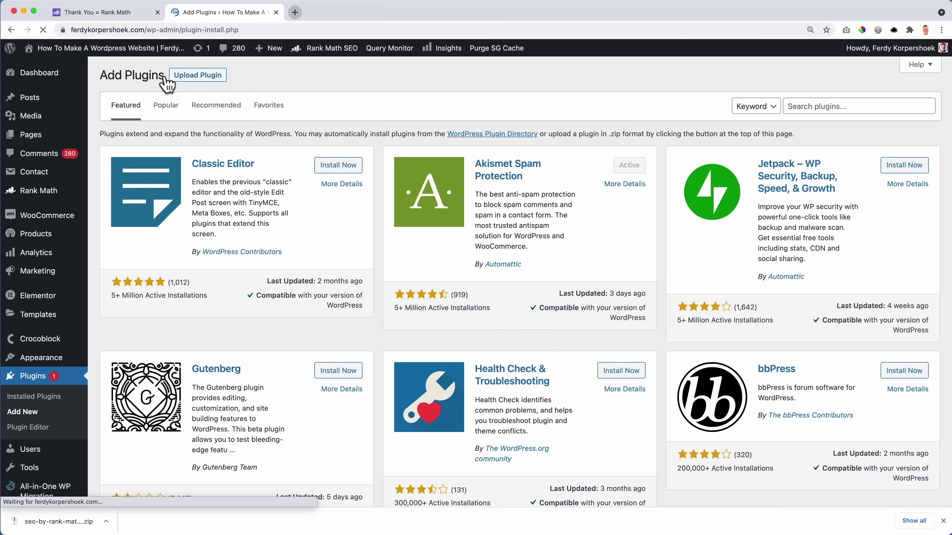
pyautogui.click(863, 102)
pyautogui.write('rankmath')
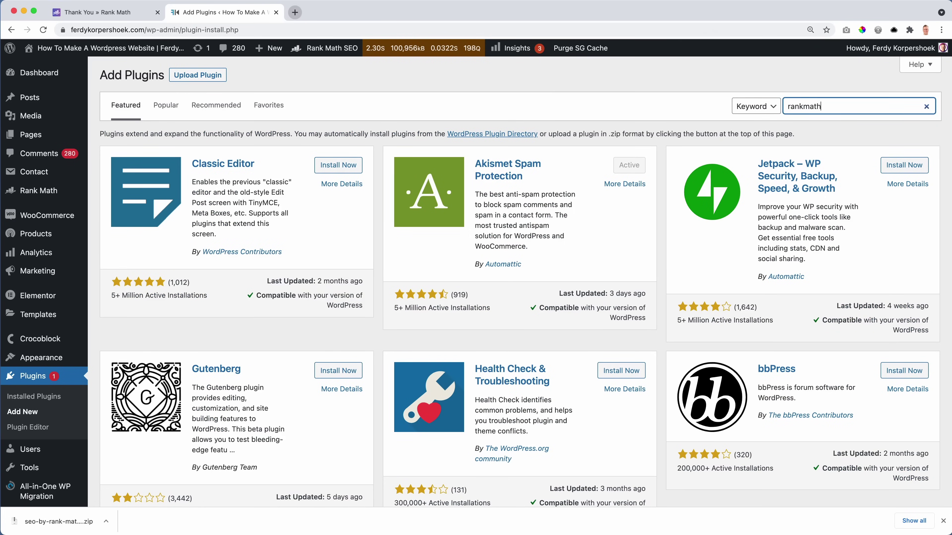
pyautogui.press('Return')
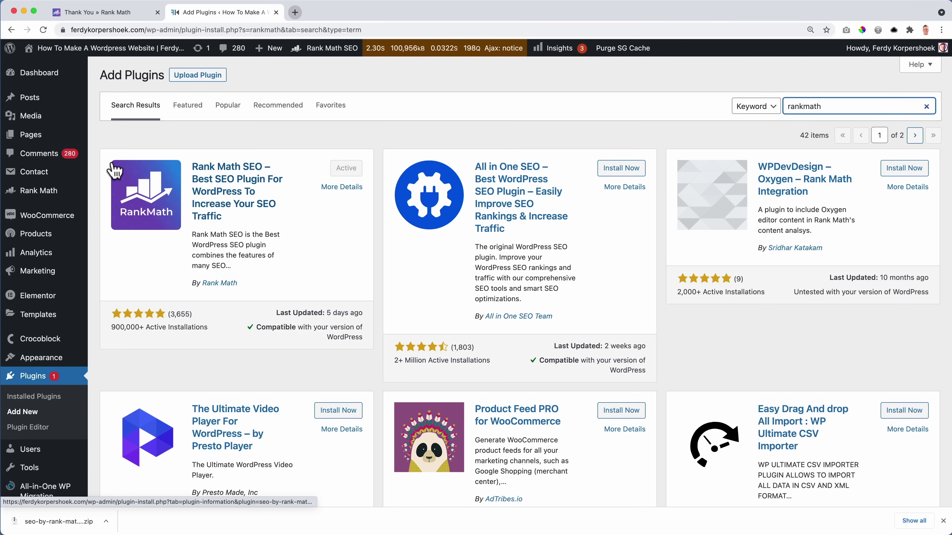
# Open the Rank Math dashboard and launch its Setup Wizard.
pyautogui.click(43, 75)
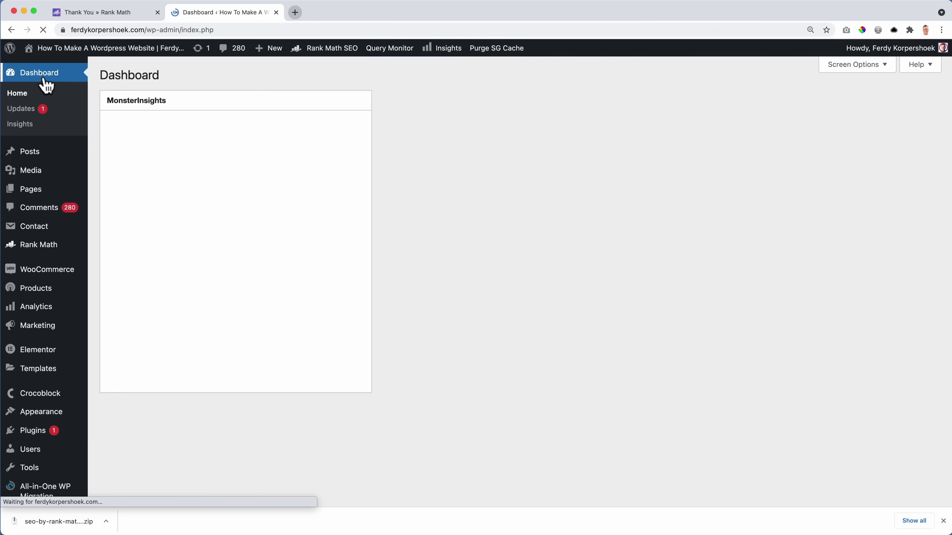
pyautogui.moveTo(36, 245)
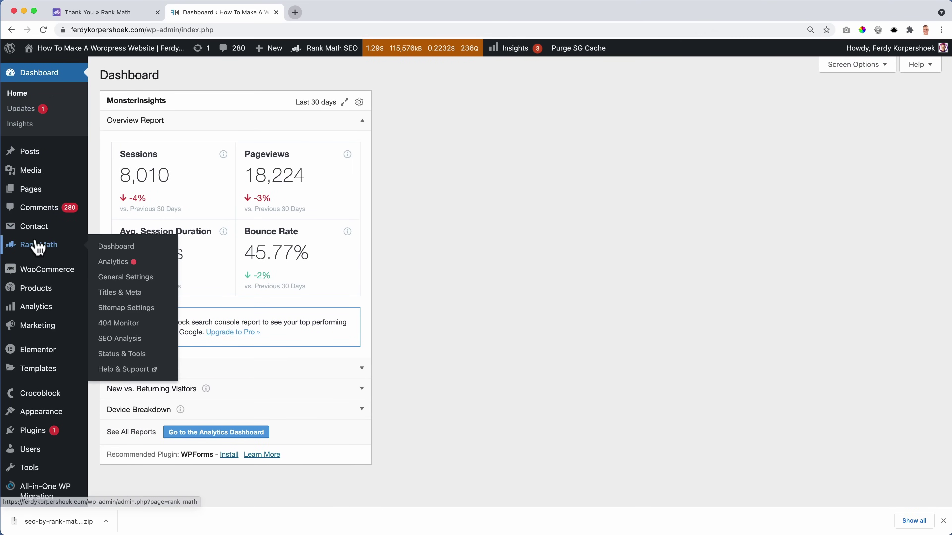
pyautogui.click(120, 253)
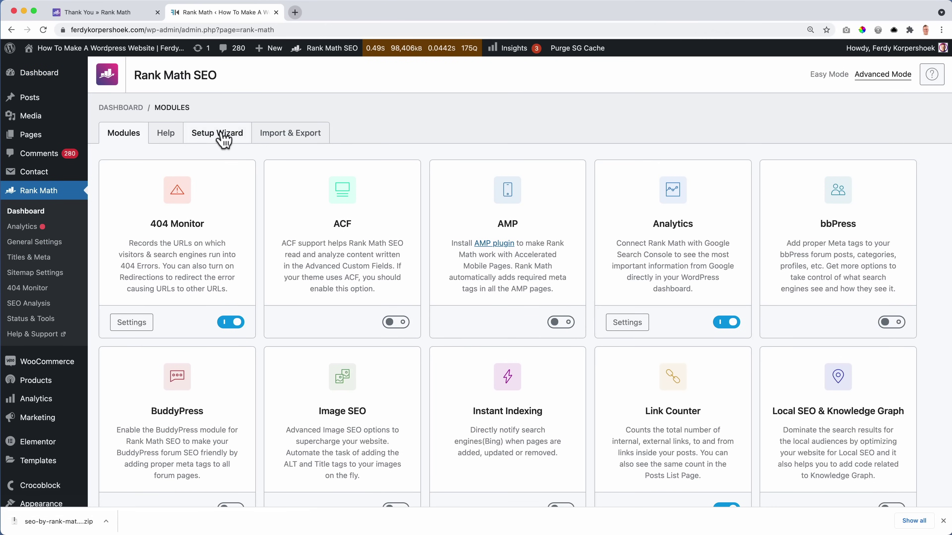
pyautogui.click(225, 138)
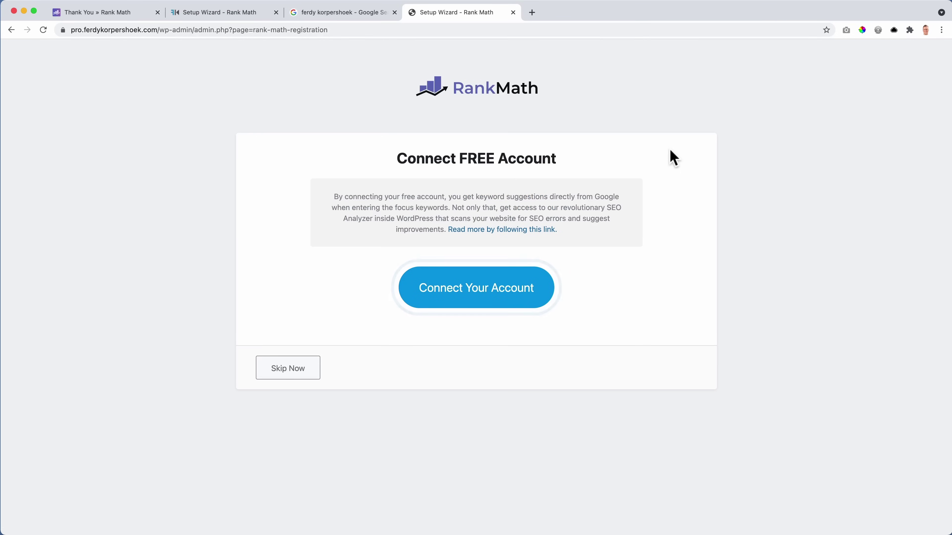
# Accept the terms, log in with Facebook to connect a Rank Math account, and activate the Free Plan.
pyautogui.moveTo(416, 160); pyautogui.dragTo(561, 164)
pyautogui.click(563, 167)
pyautogui.click(479, 293)
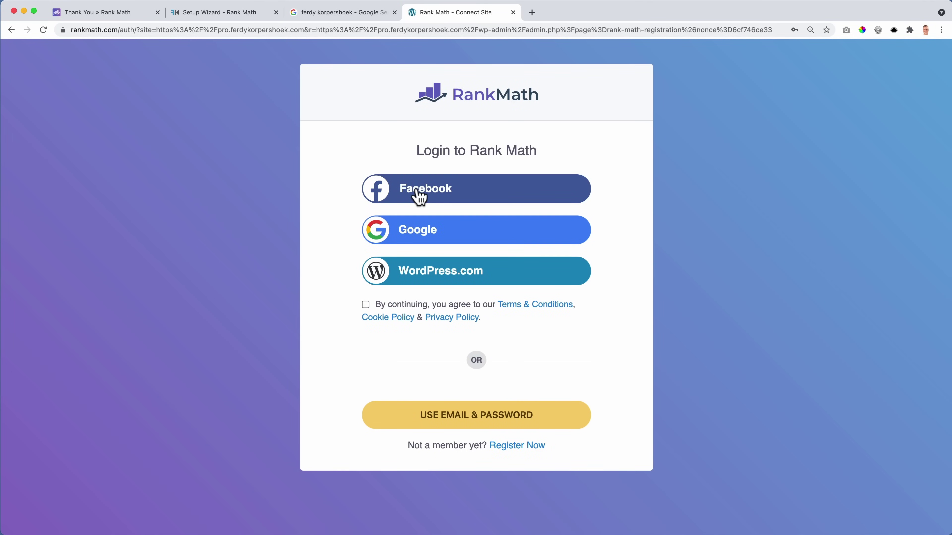
pyautogui.click(453, 195)
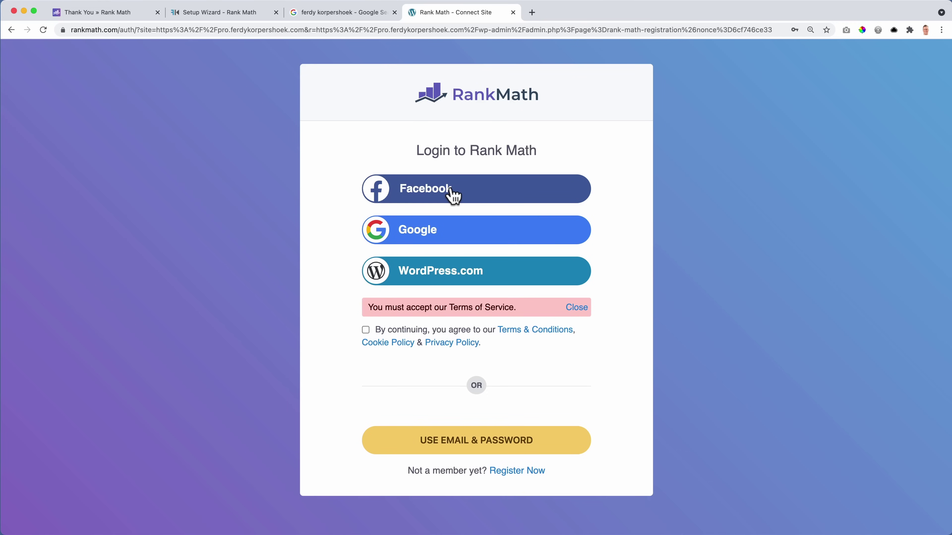
pyautogui.click(366, 330)
pyautogui.click(454, 195)
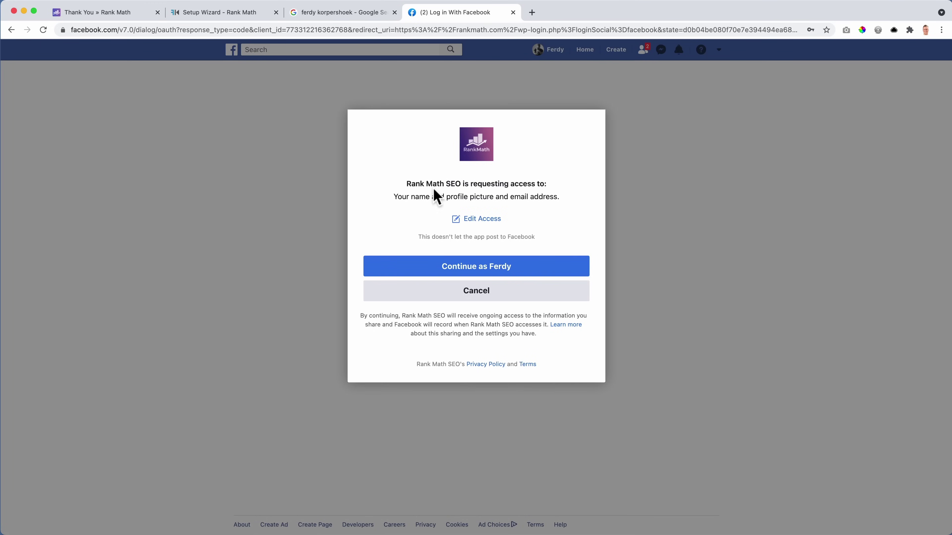
pyautogui.click(474, 271)
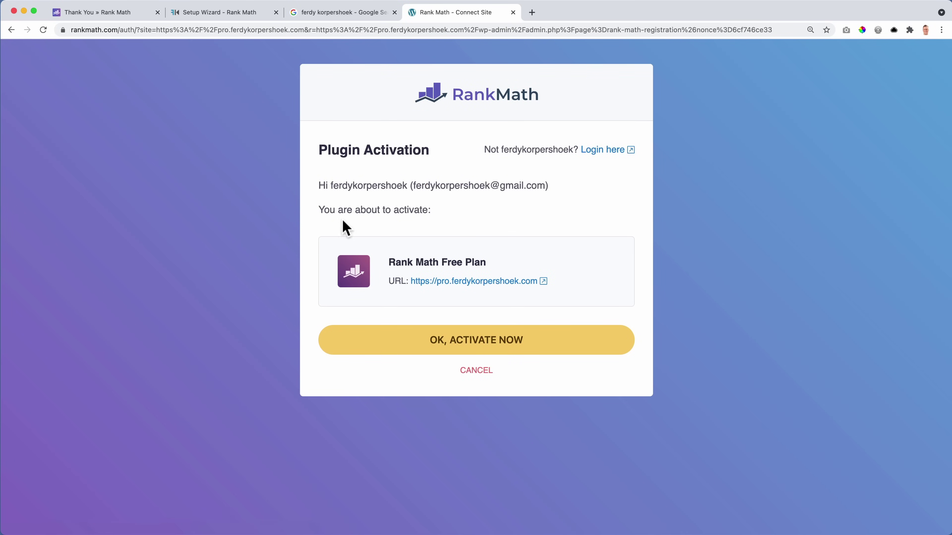
pyautogui.click(475, 346)
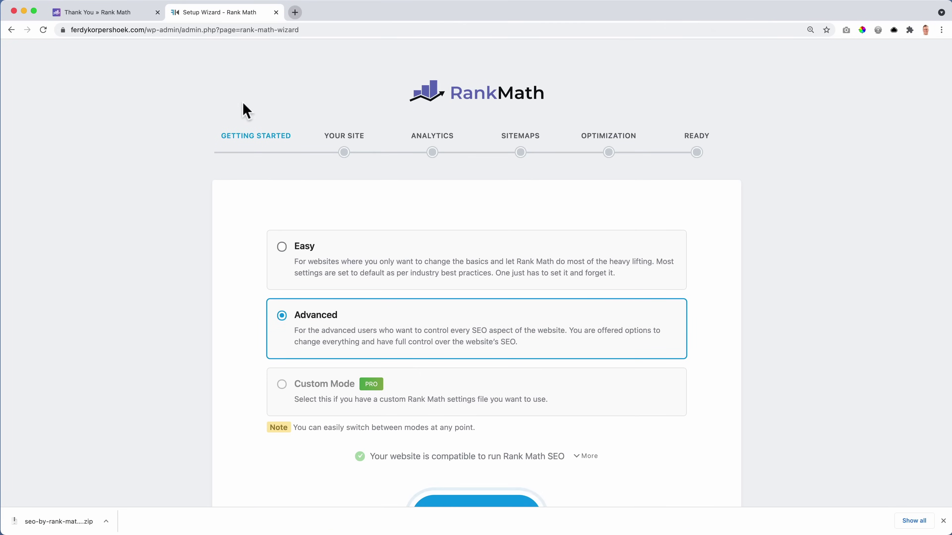
# Zoom in on the wizard, dismiss the download bar, and start the wizard in Advanced mode.
pyautogui.press('super+plus')
pyautogui.scroll(-1, 321, 193)
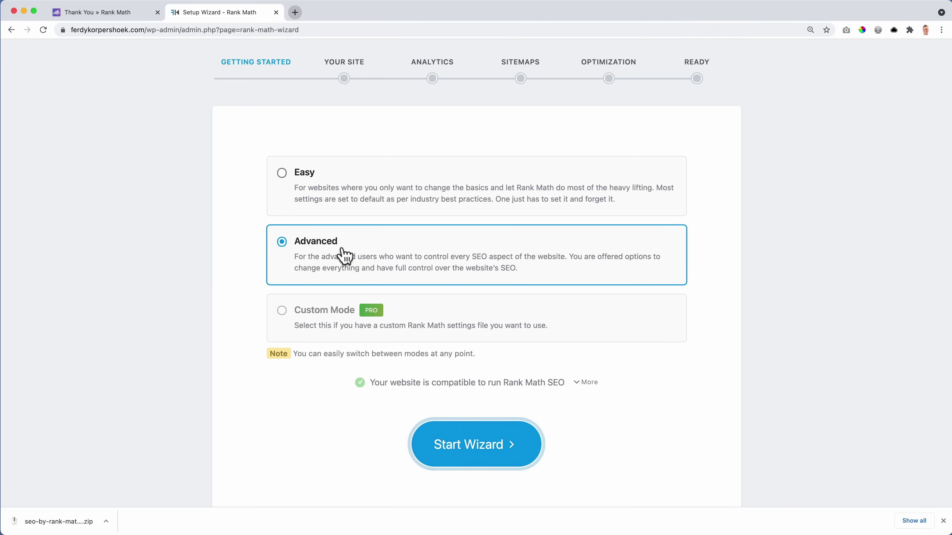
pyautogui.click(943, 521)
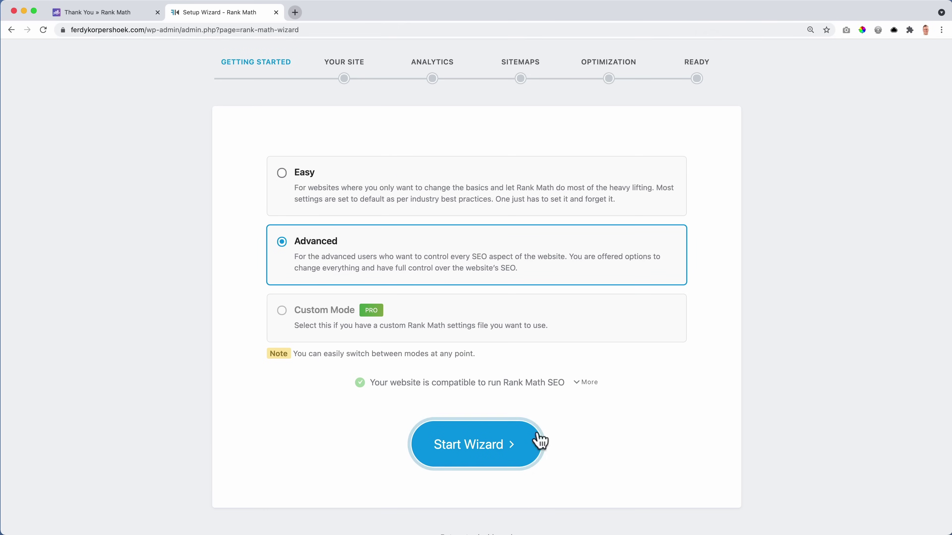
pyautogui.click(477, 456)
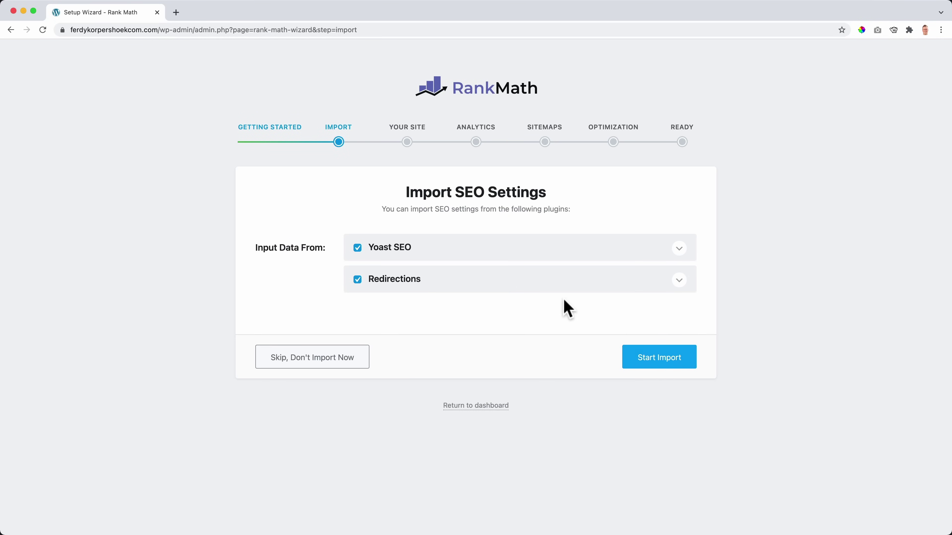
# Import the Yoast SEO settings and 4 redirections, then continue to the Your Site step.
pyautogui.click(660, 363)
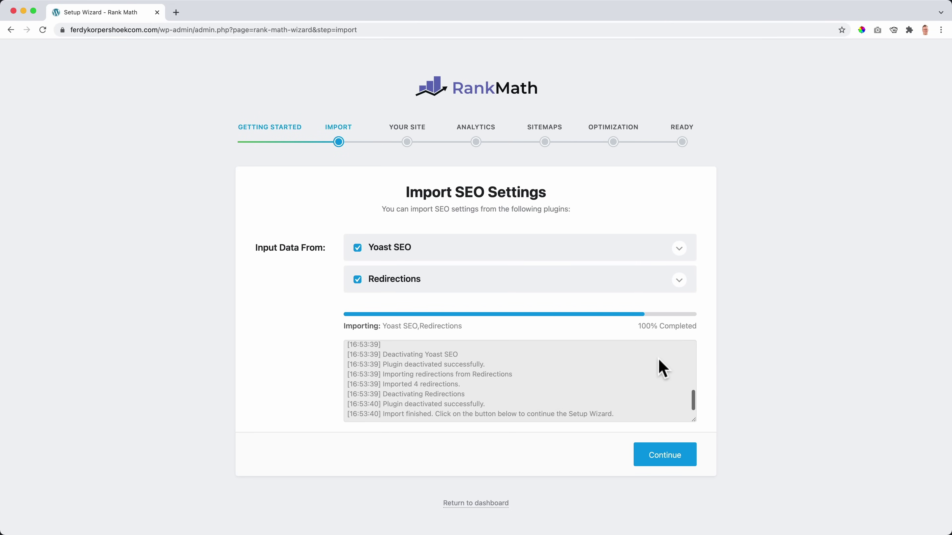
pyautogui.click(664, 457)
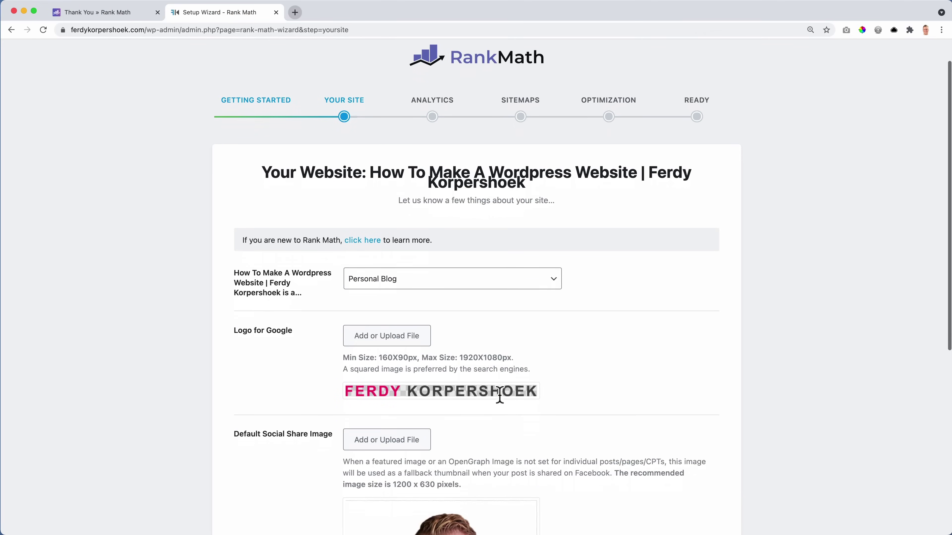
# Change the site type from Personal Blog to Other Business Website.
pyautogui.scroll(-3, 500, 389)
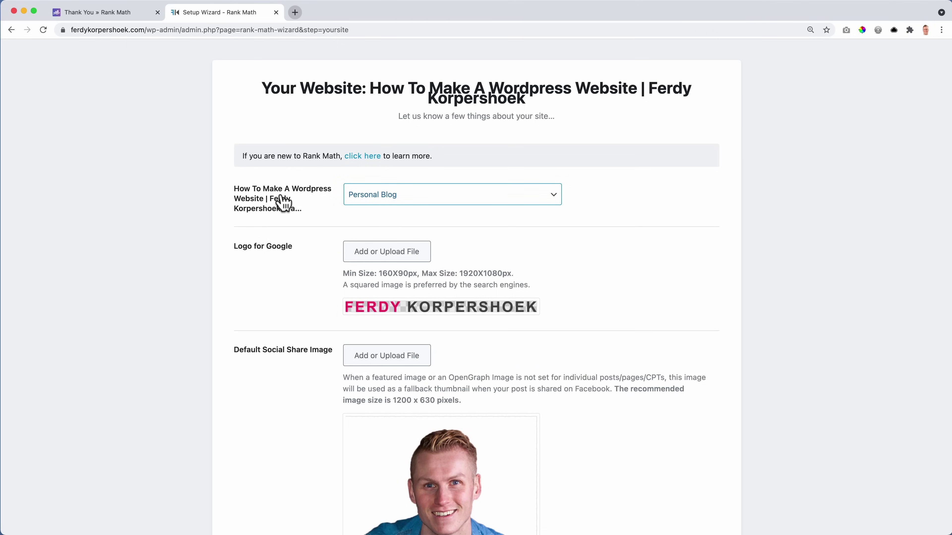
pyautogui.click(462, 197)
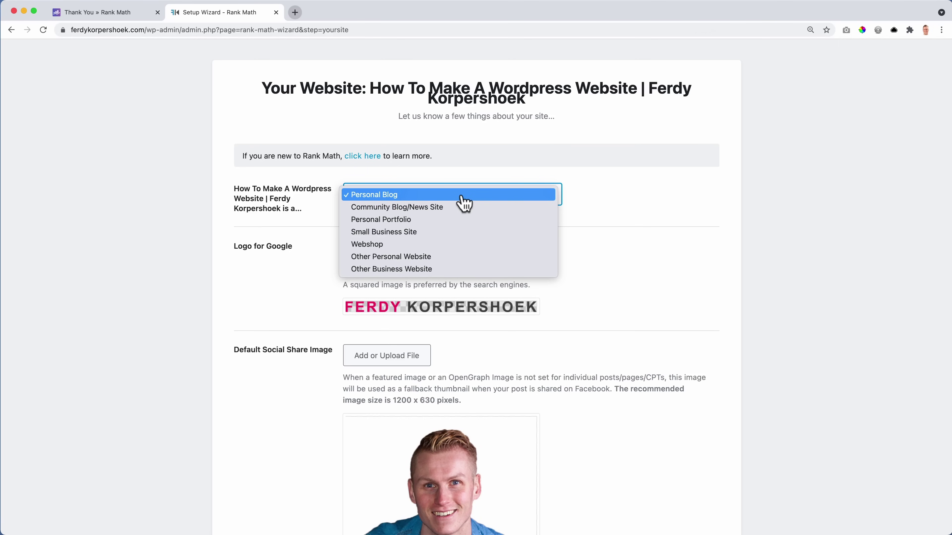
pyautogui.click(372, 195)
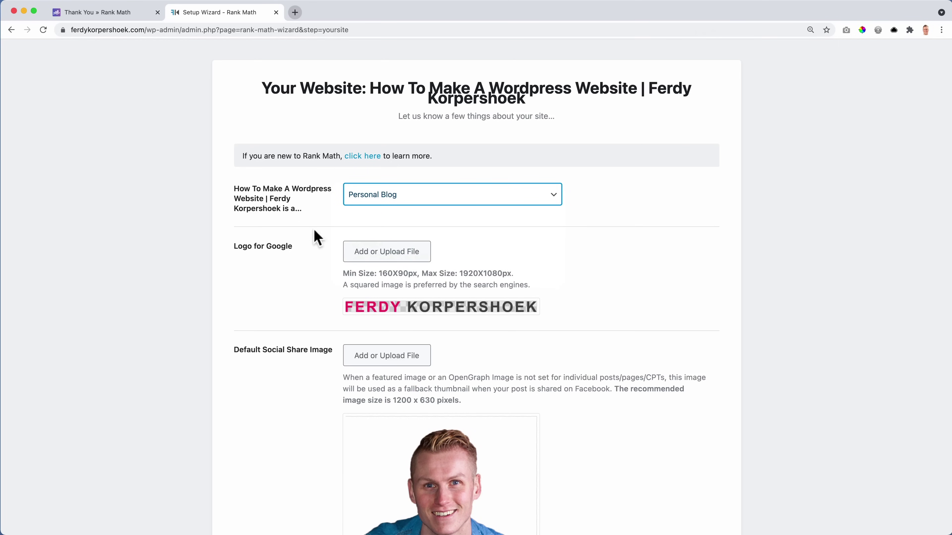
pyautogui.click(399, 195)
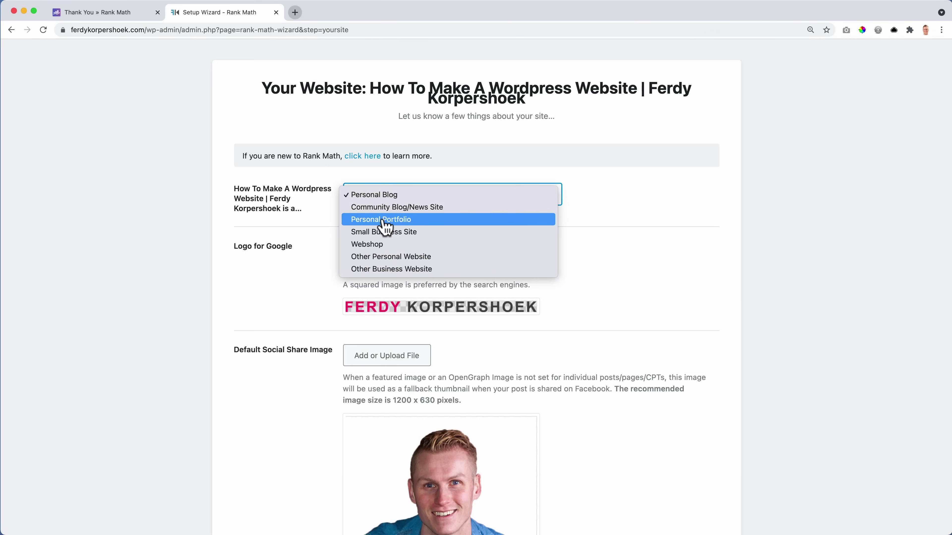
pyautogui.click(376, 270)
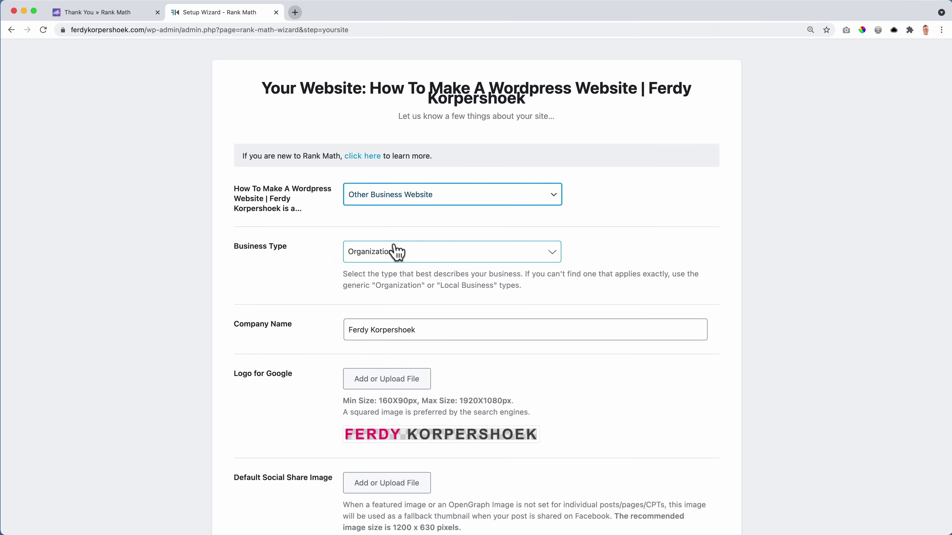
pyautogui.click(458, 204)
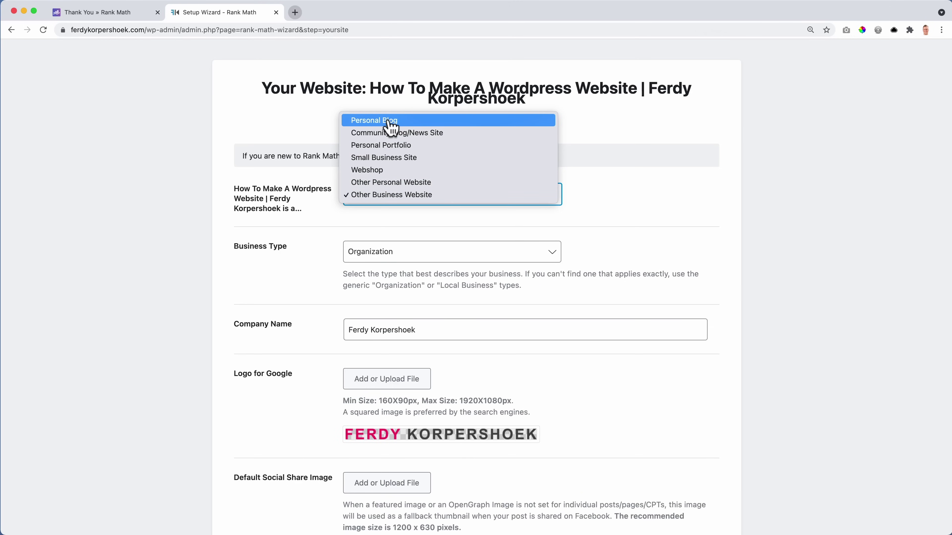
pyautogui.click(379, 196)
# Filter business types with 'educ' and choose Educational Organization.
pyautogui.click(421, 256)
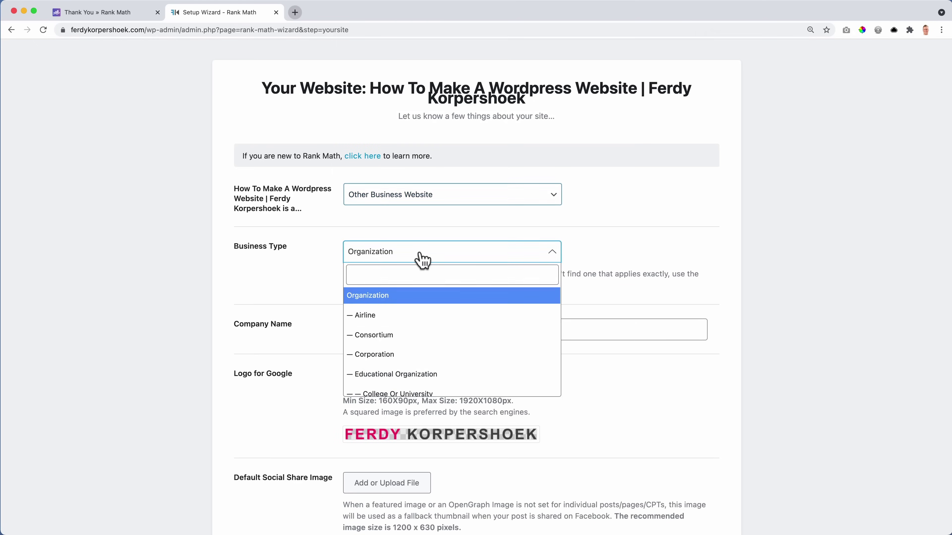
pyautogui.click(416, 276)
pyautogui.write('educ')
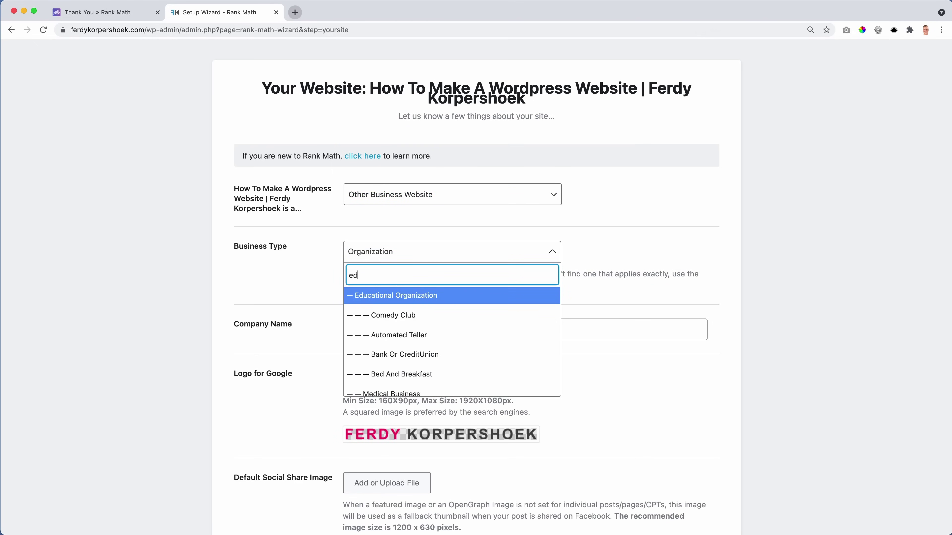
pyautogui.click(403, 300)
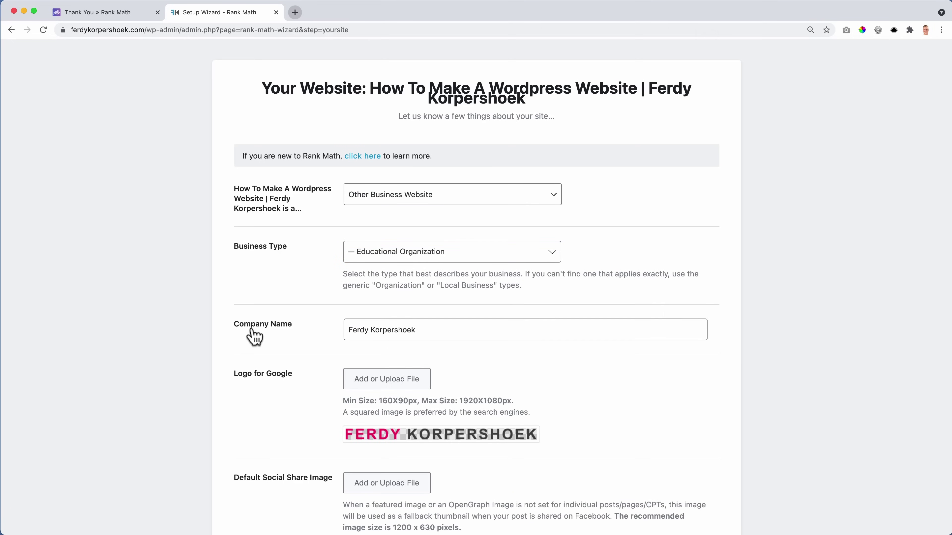
pyautogui.scroll(-2, 481, 336)
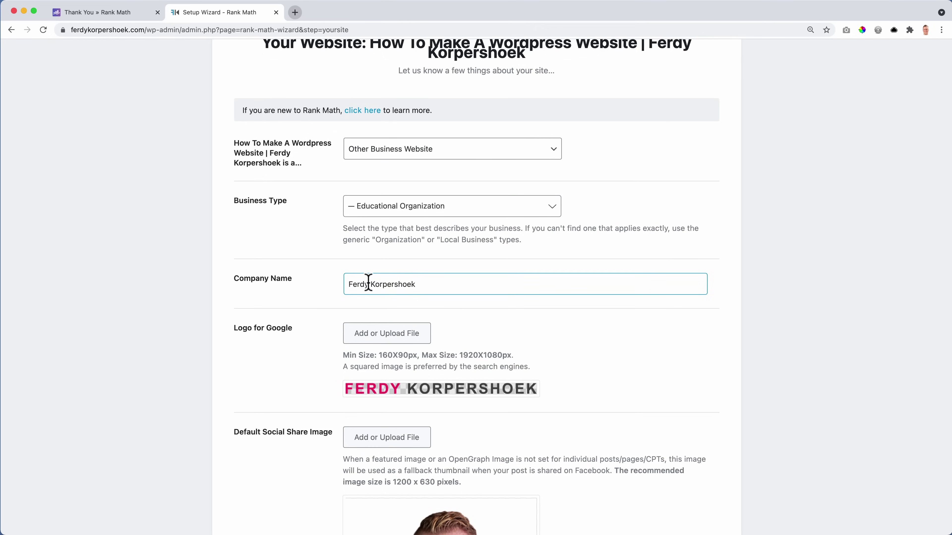
# Search the business owner's name on Google in a new tab to check the profile, then return.
pyautogui.click(296, 13)
pyautogui.write('ferdy korpershoek')
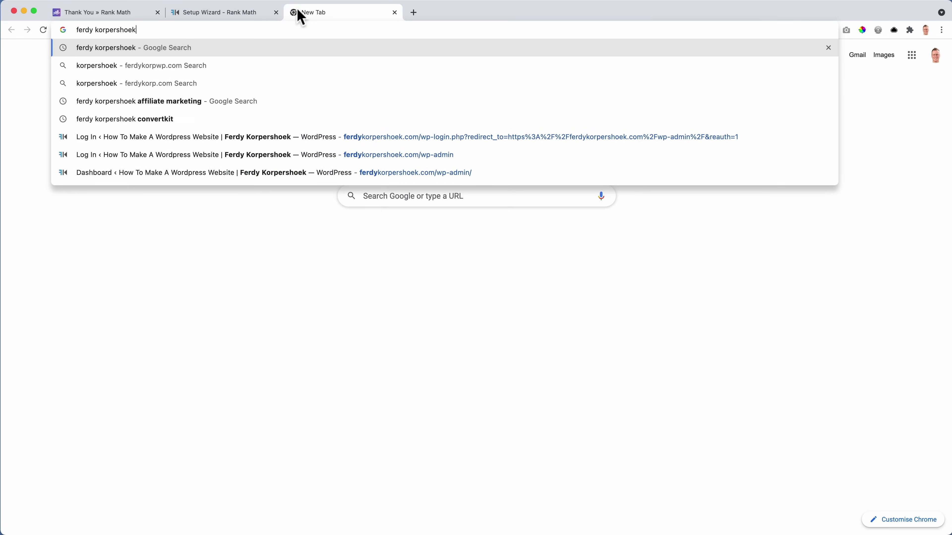
pyautogui.press('Return')
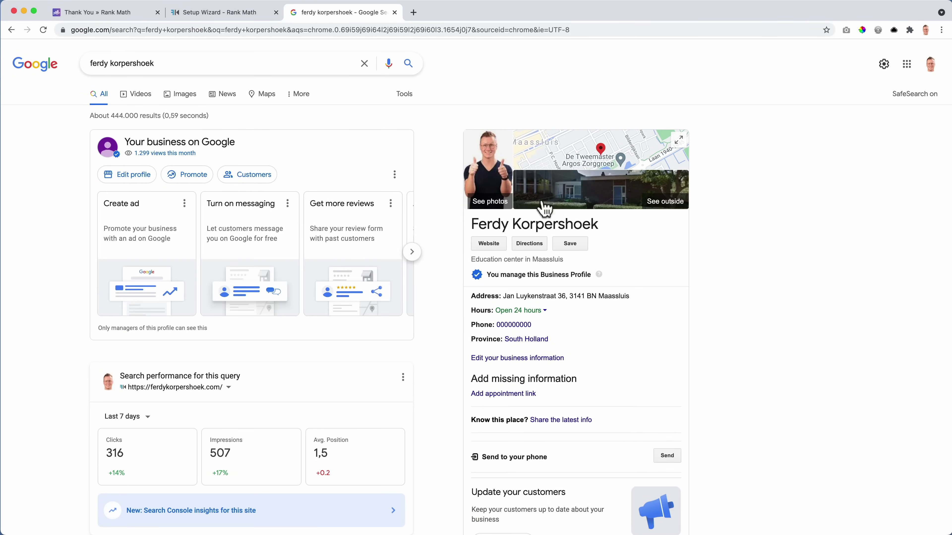
pyautogui.click(218, 13)
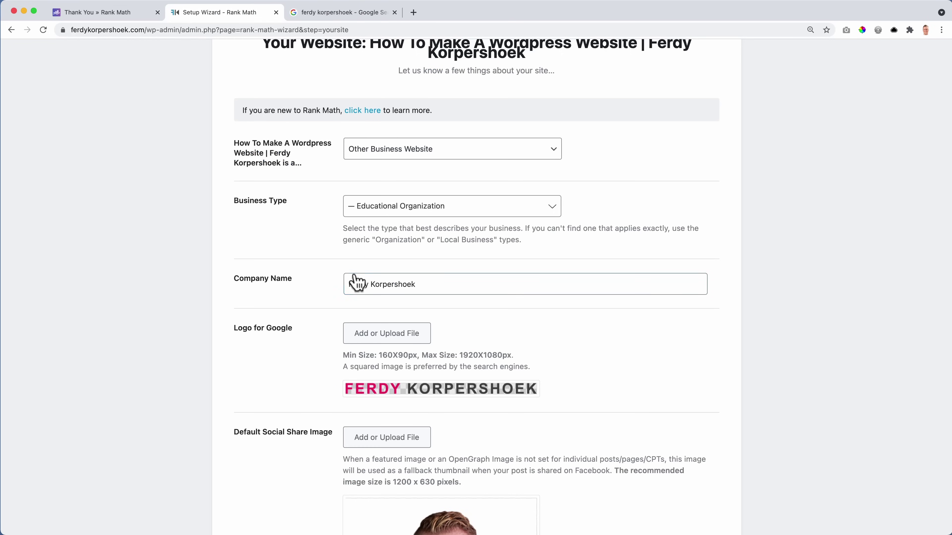
# Remove the current Google logo and upload a new portrait photo to the media library.
pyautogui.scroll(-2, 443, 278)
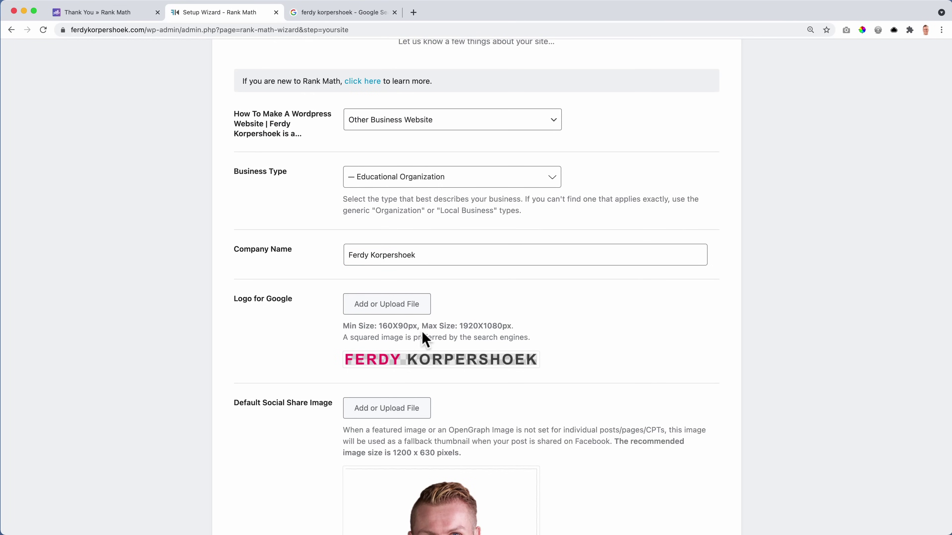
pyautogui.moveTo(349, 338); pyautogui.dragTo(452, 335)
pyautogui.click(432, 359)
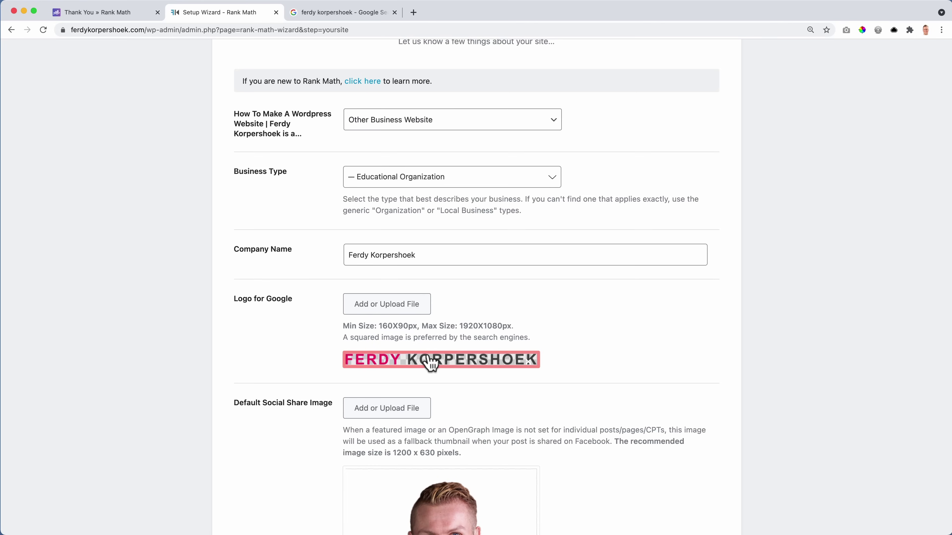
pyautogui.click(529, 361)
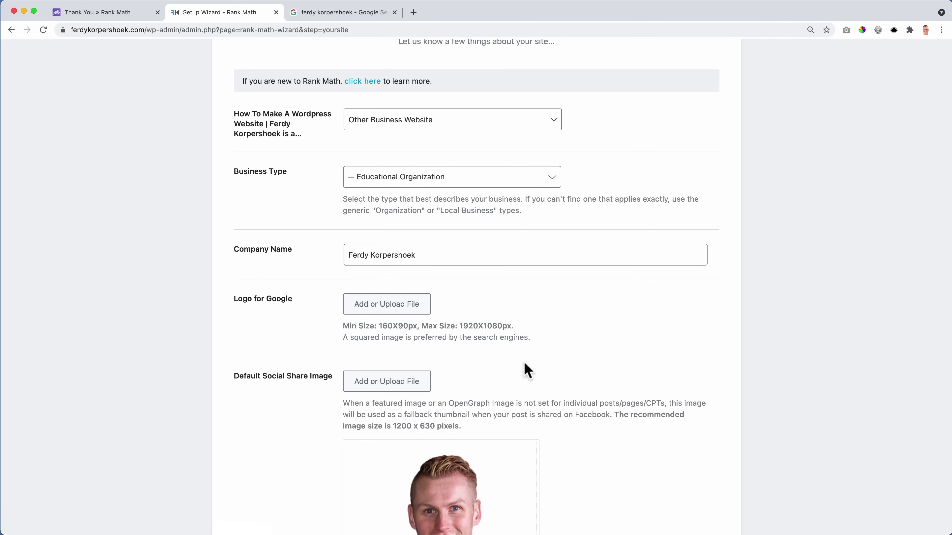
pyautogui.scroll(-2, 523, 360)
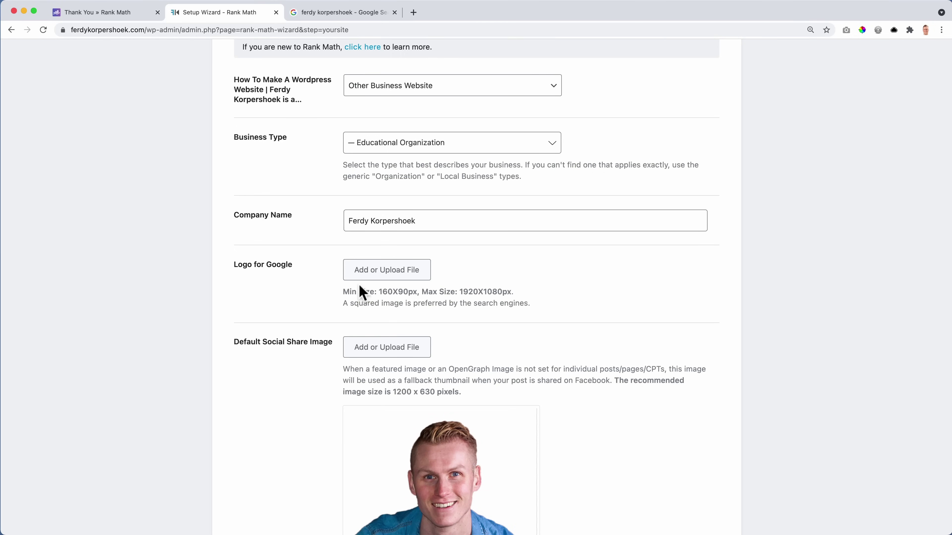
pyautogui.click(380, 280)
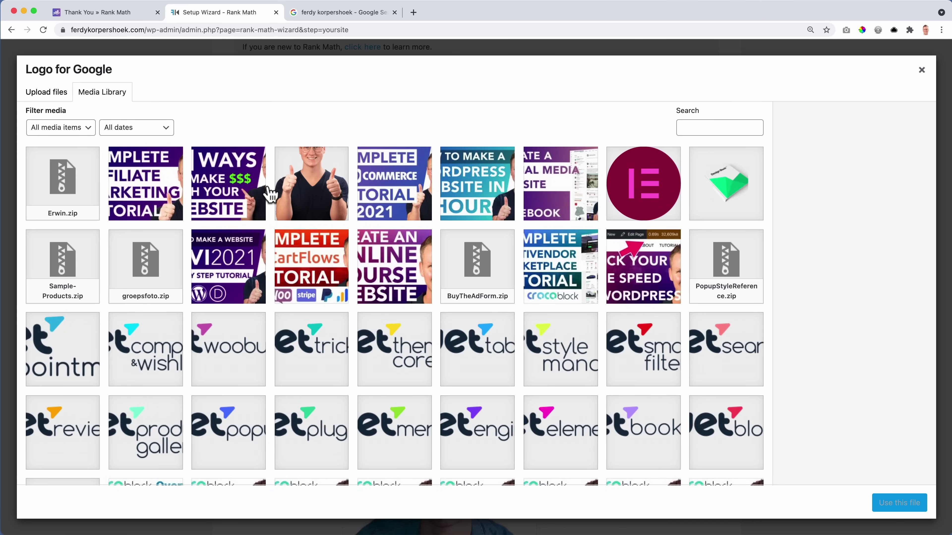
pyautogui.click(267, 188)
pyautogui.click(264, 147)
pyautogui.click(45, 94)
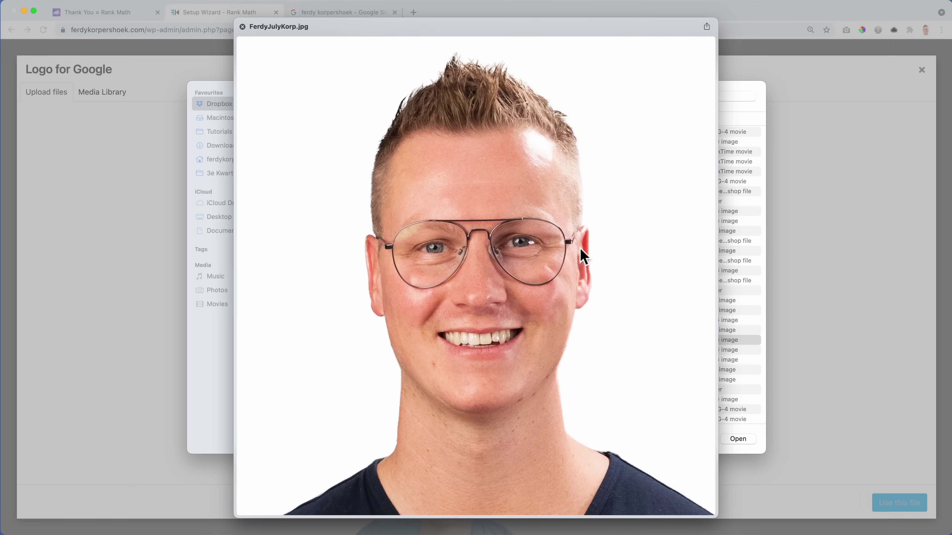
pyautogui.press('space')
pyautogui.click(738, 439)
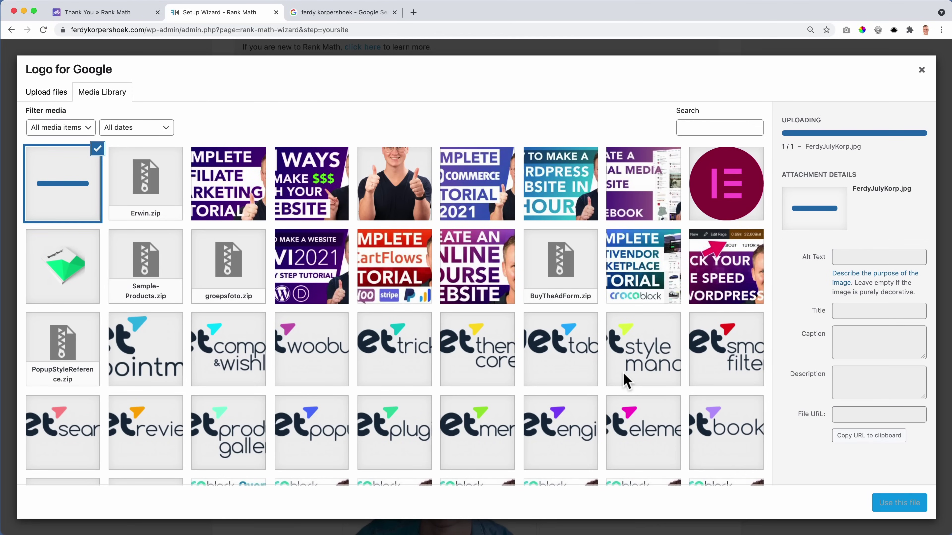
# Title the portrait with the person's name, reuse it as alt text, and set it as the Google logo.
pyautogui.doubleClick(856, 278)
pyautogui.write('Ferdy Korpershoek')
pyautogui.hotkey('ctrl', 'a')
pyautogui.press('super+c')
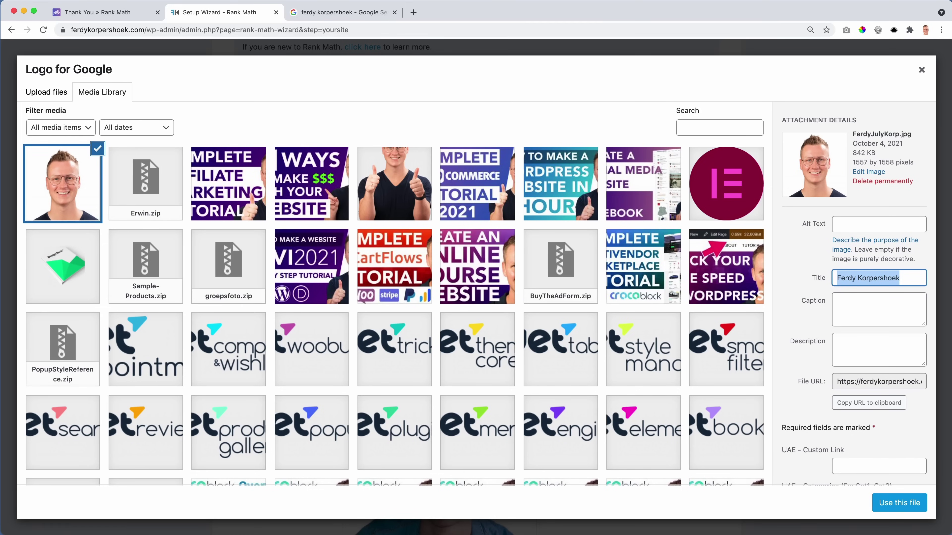
pyautogui.click(859, 225)
pyautogui.press('super+v')
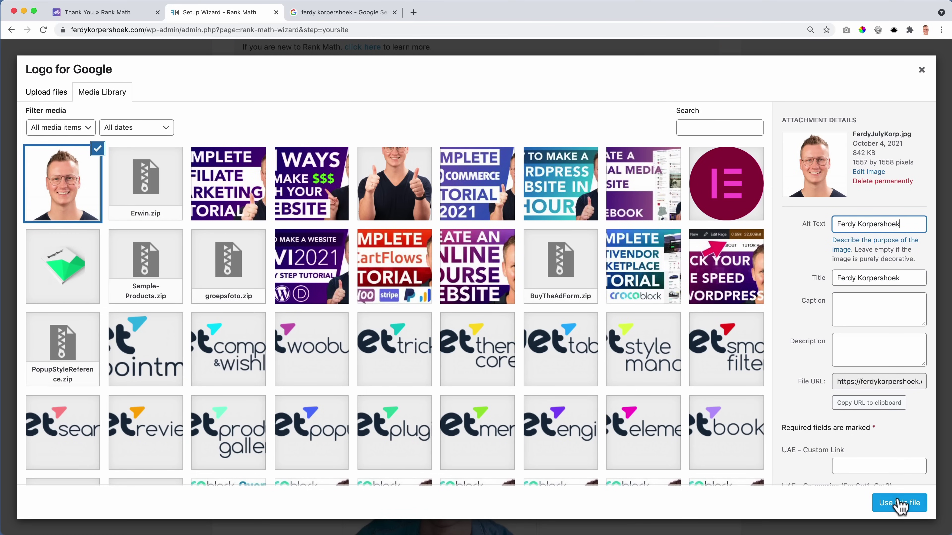
pyautogui.click(898, 504)
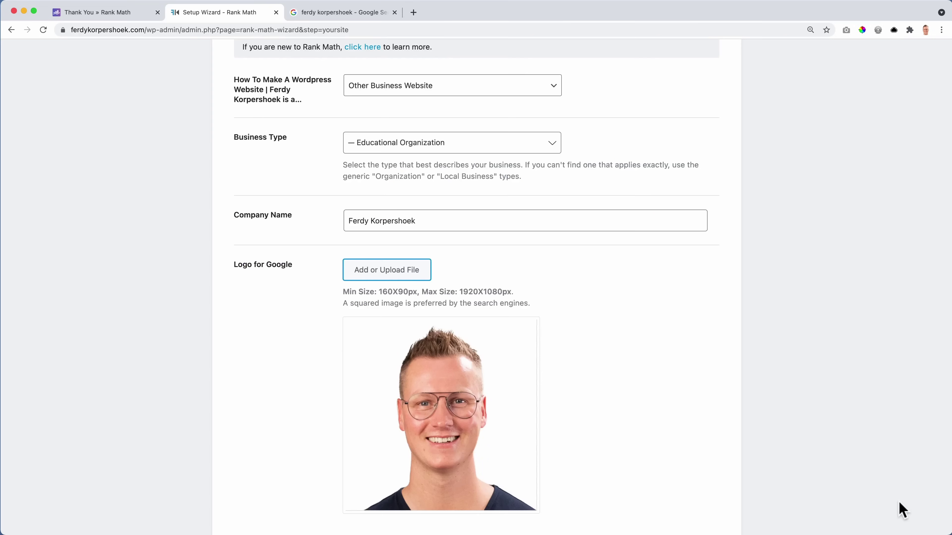
# Use the same portrait as the Default Social Share Image and save the Your Site step.
pyautogui.scroll(-7, 598, 386)
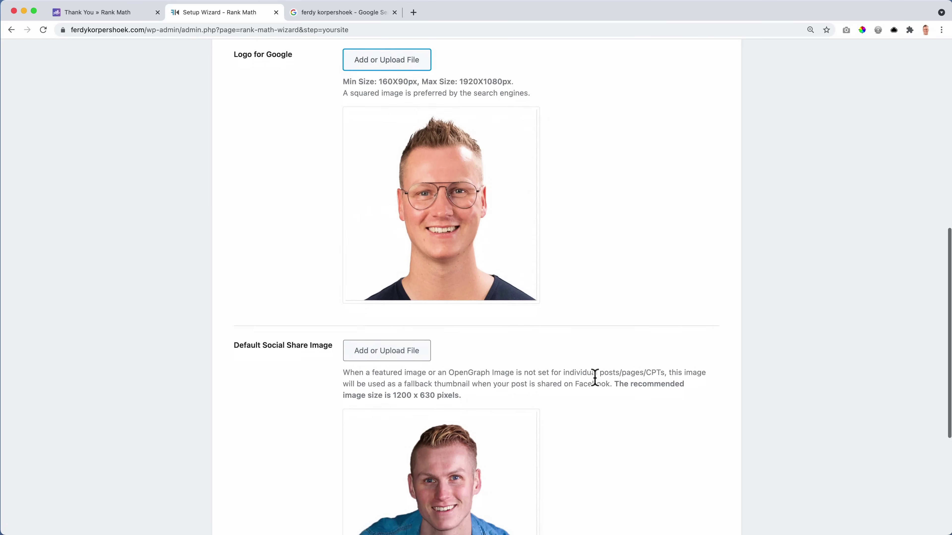
pyautogui.click(386, 284)
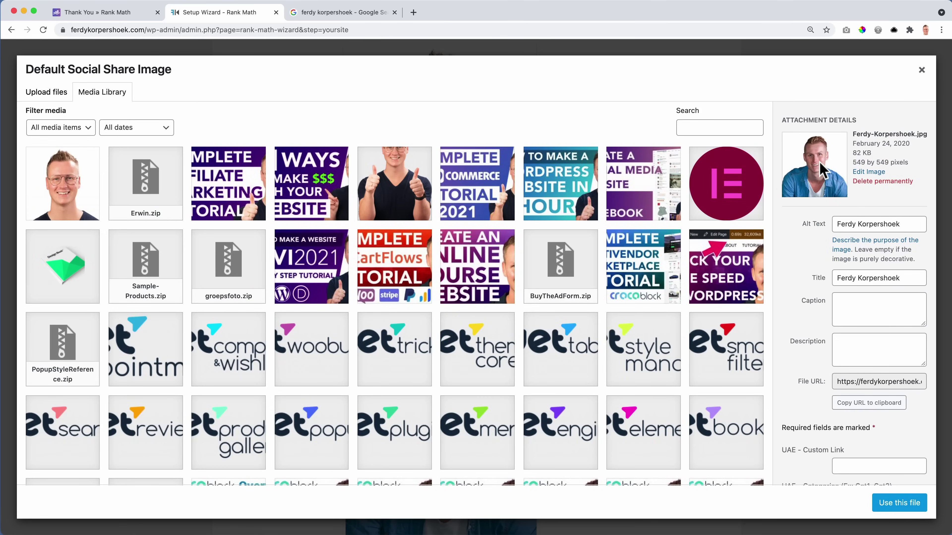
pyautogui.click(47, 184)
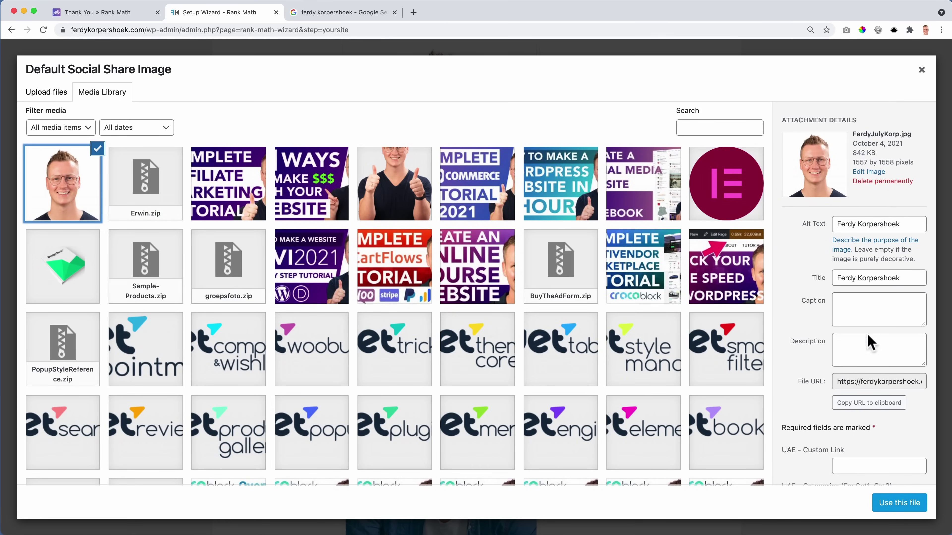
pyautogui.click(907, 500)
pyautogui.scroll(-5, 627, 340)
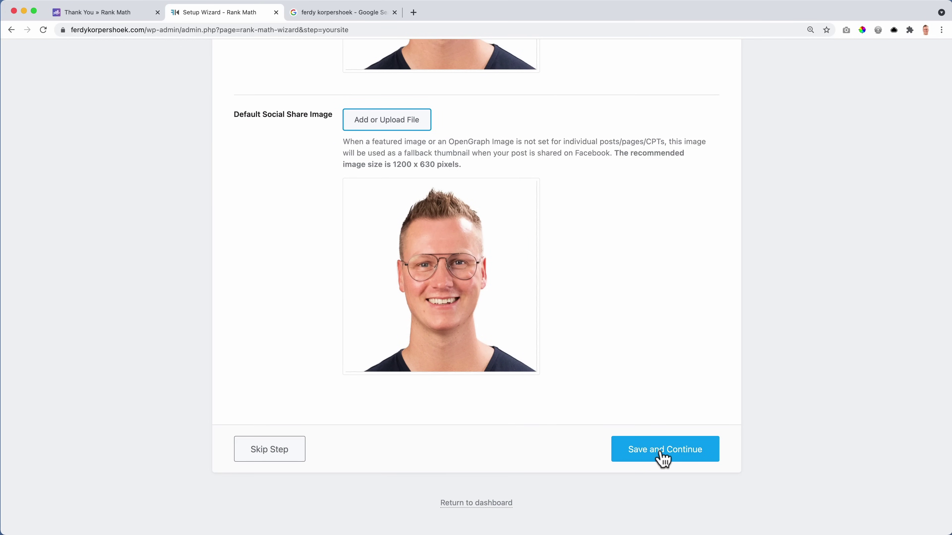
pyautogui.click(663, 458)
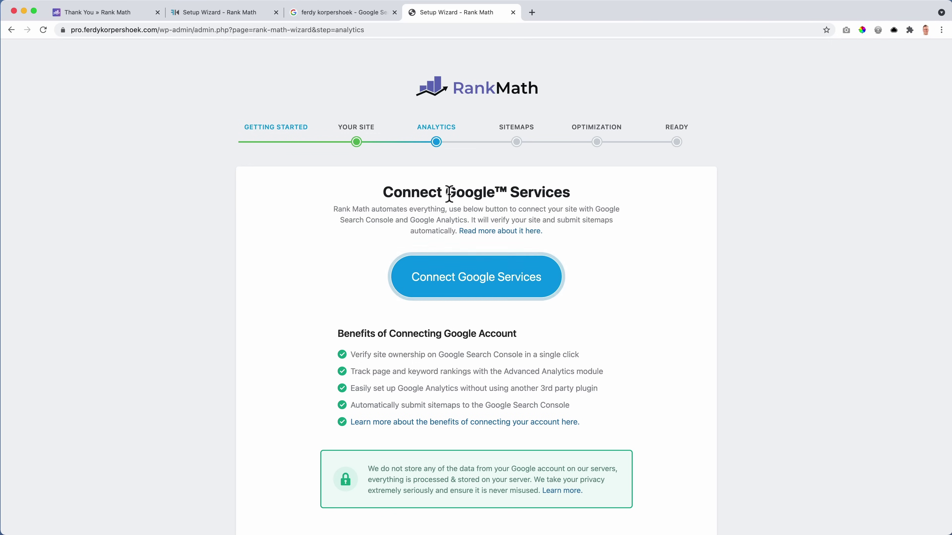
# On the Analytics step, start the Connect Google Services flow.
pyautogui.scroll(-2, 450, 274)
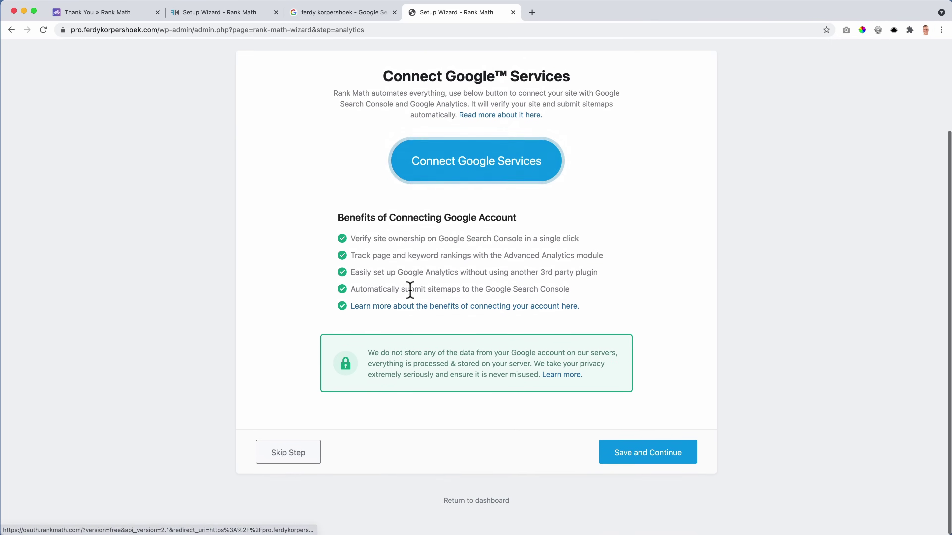
pyautogui.scroll(2, 449, 409)
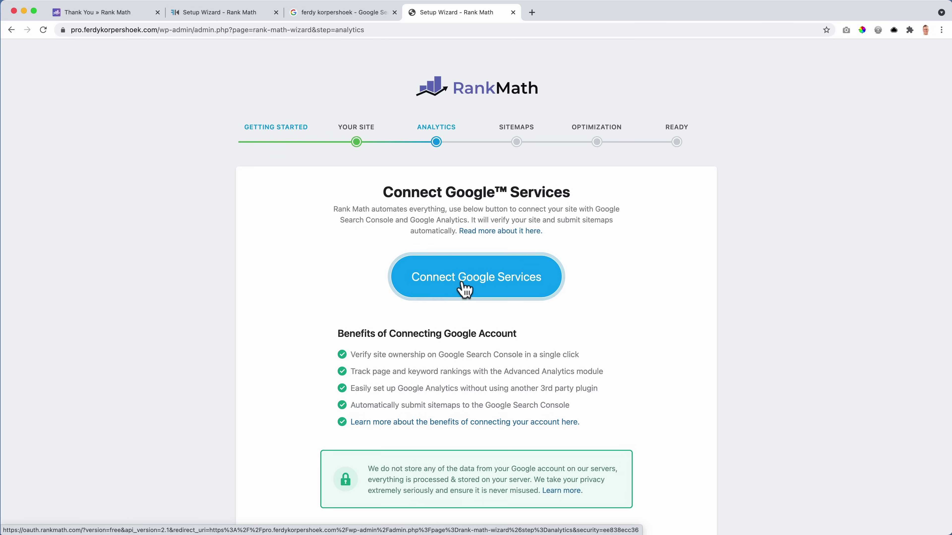
pyautogui.click(481, 281)
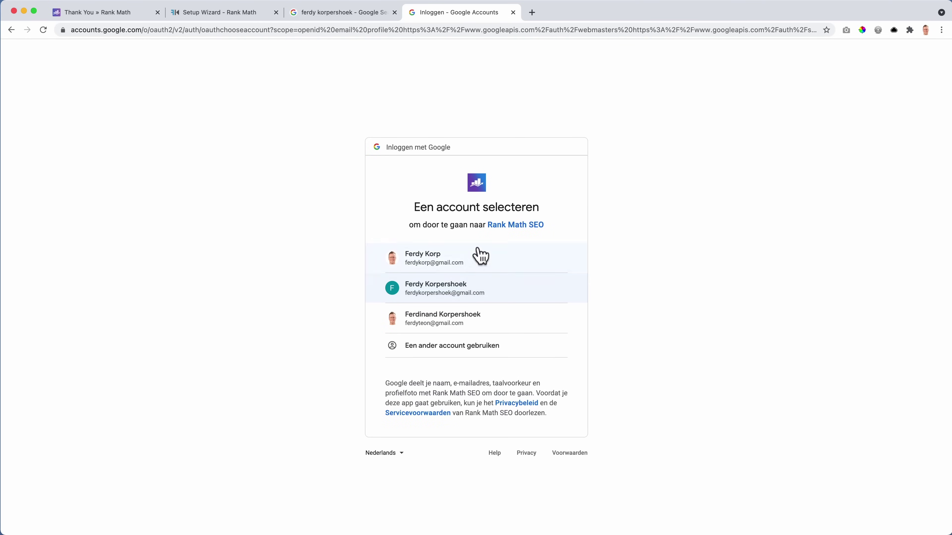
# Choose the Google account and allow Rank Math SEO Analytics, Search Console and site-management access.
pyautogui.click(448, 323)
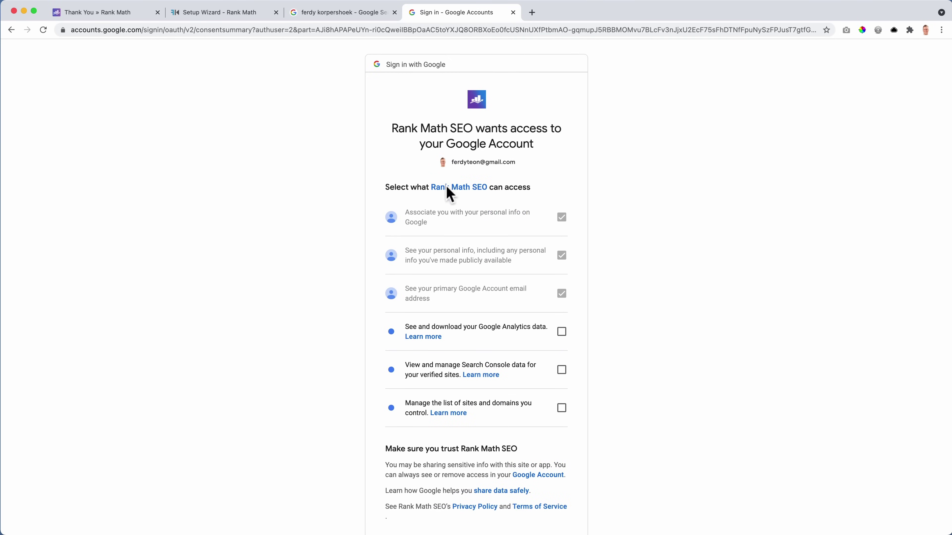
pyautogui.scroll(-3, 435, 231)
pyautogui.click(561, 273)
pyautogui.click(561, 310)
pyautogui.click(561, 350)
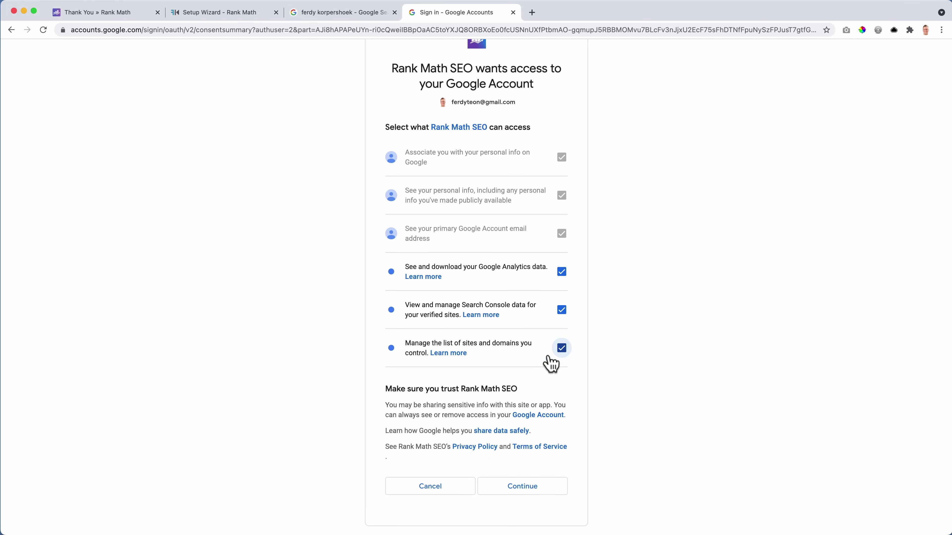
pyautogui.moveTo(382, 389); pyautogui.dragTo(474, 389)
pyautogui.click(475, 389)
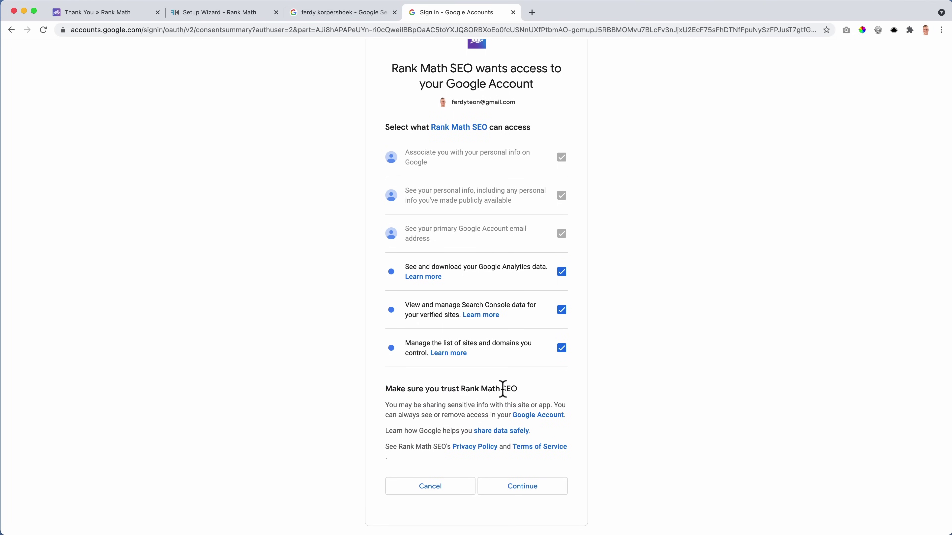
pyautogui.scroll(-1, 525, 386)
pyautogui.scroll(1, 512, 395)
pyautogui.scroll(-1, 517, 396)
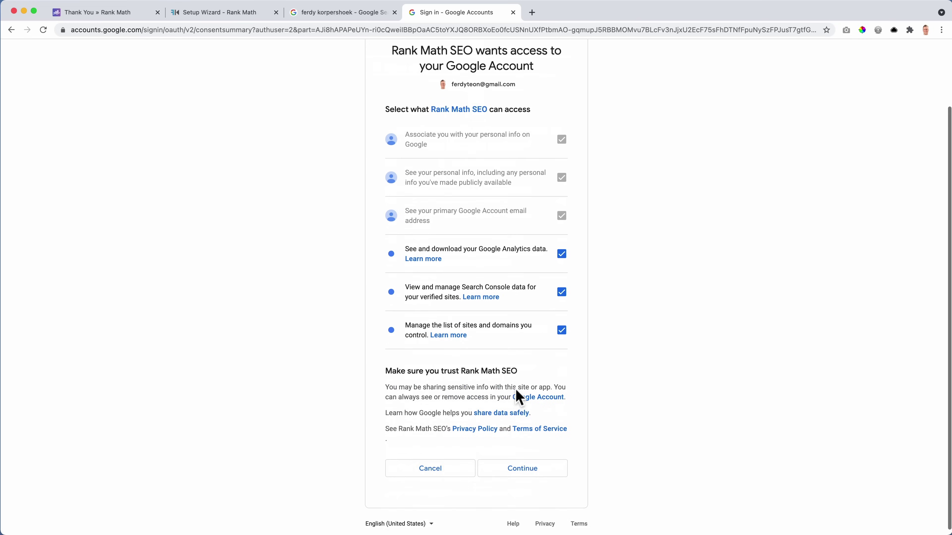
pyautogui.click(524, 465)
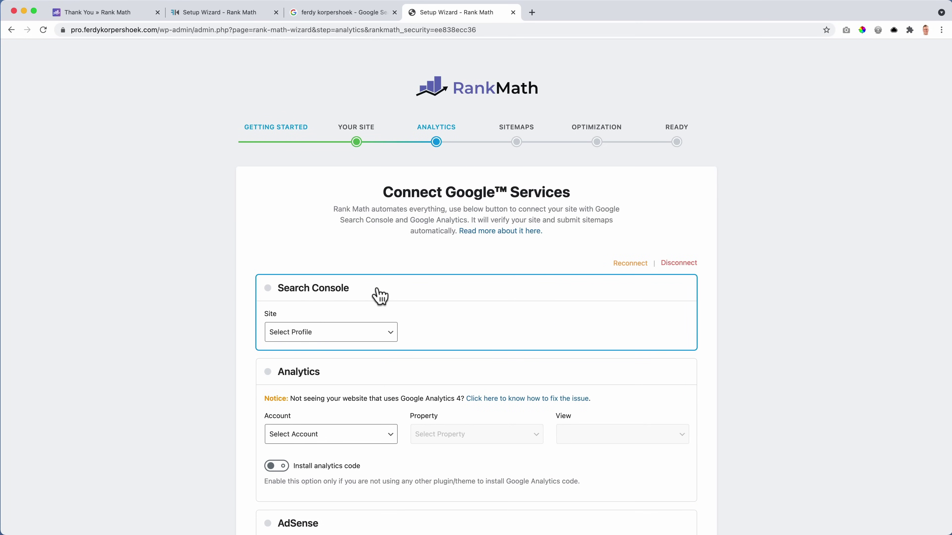
# Pick the pro subdomain as the Search Console site and browse the Analytics account list.
pyautogui.click(344, 337)
pyautogui.click(347, 348)
pyautogui.click(332, 333)
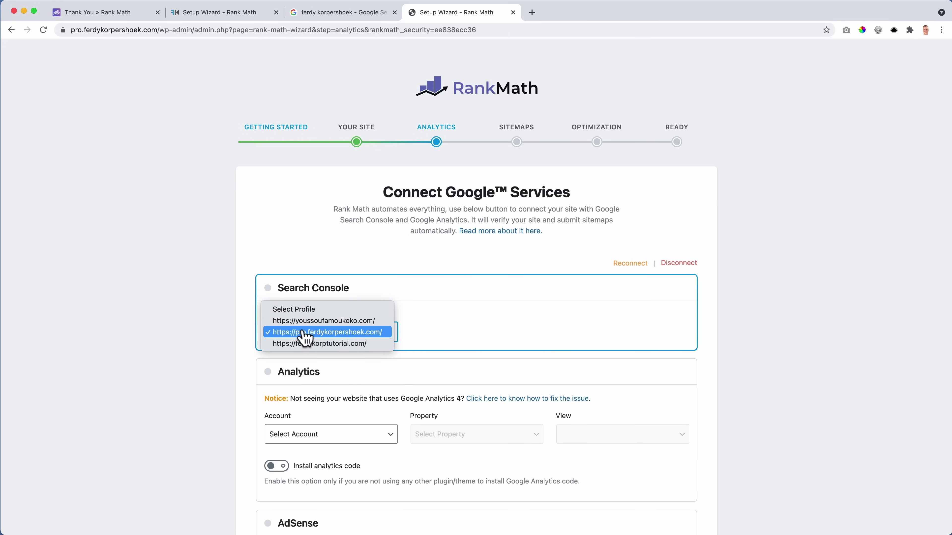
pyautogui.click(333, 333)
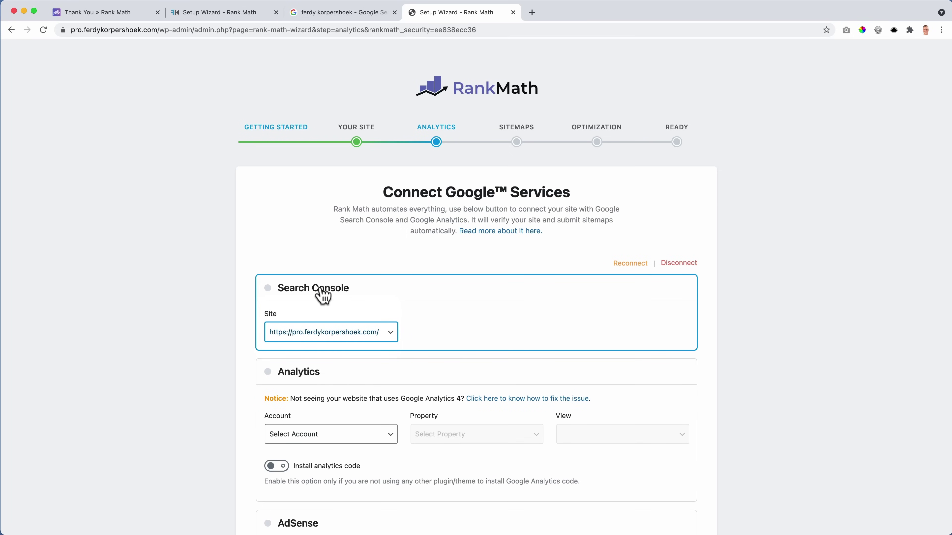
pyautogui.scroll(-5, 442, 315)
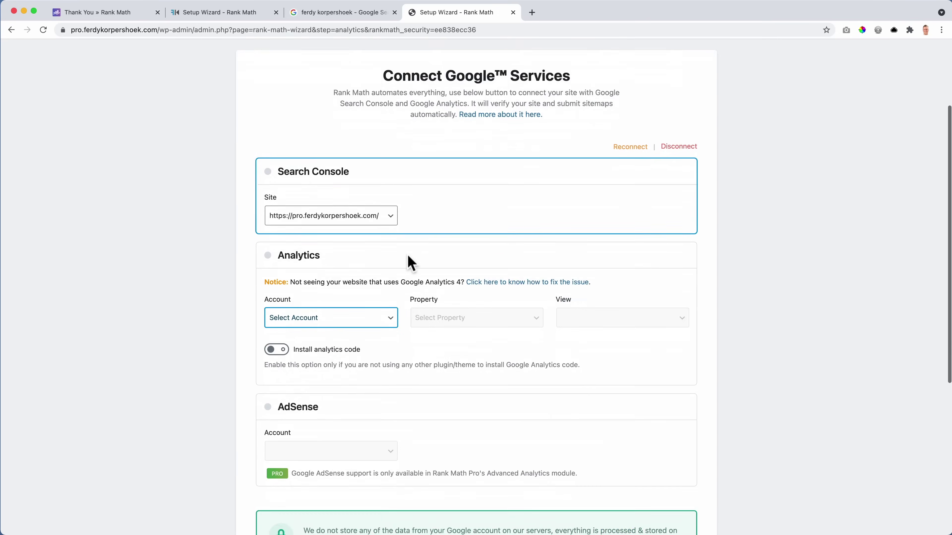
pyautogui.click(349, 248)
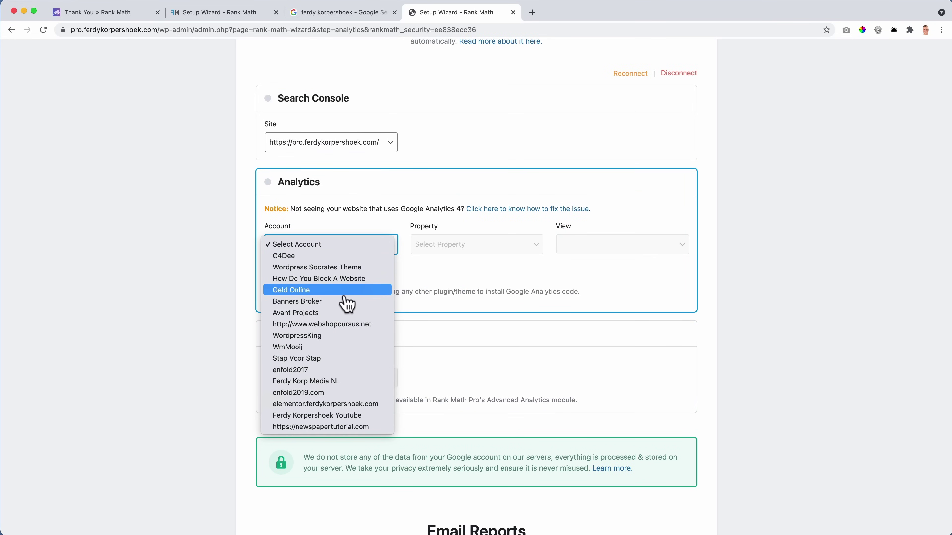
pyautogui.click(423, 268)
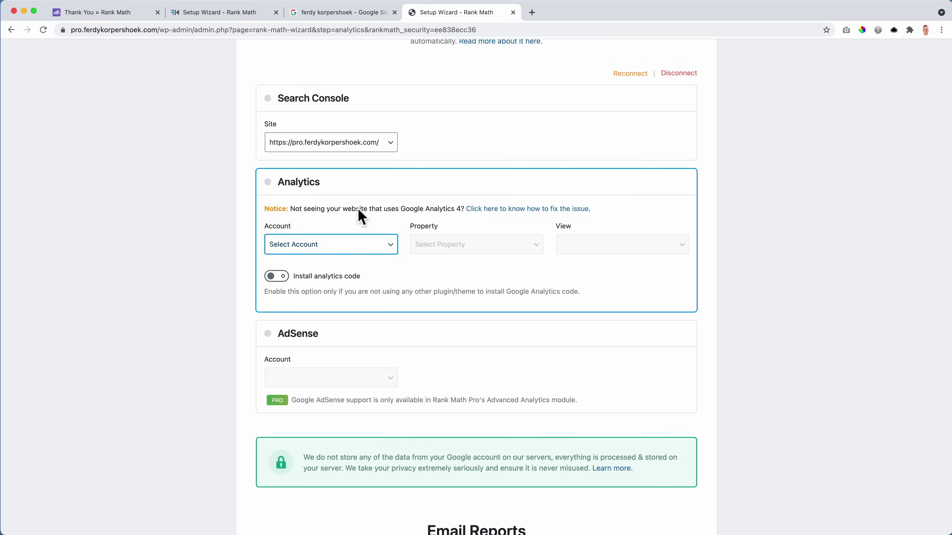
# In the ferdykorpershoek.com wizard tab, connect the Rank Math account and activate the Free Plan.
pyautogui.click(217, 13)
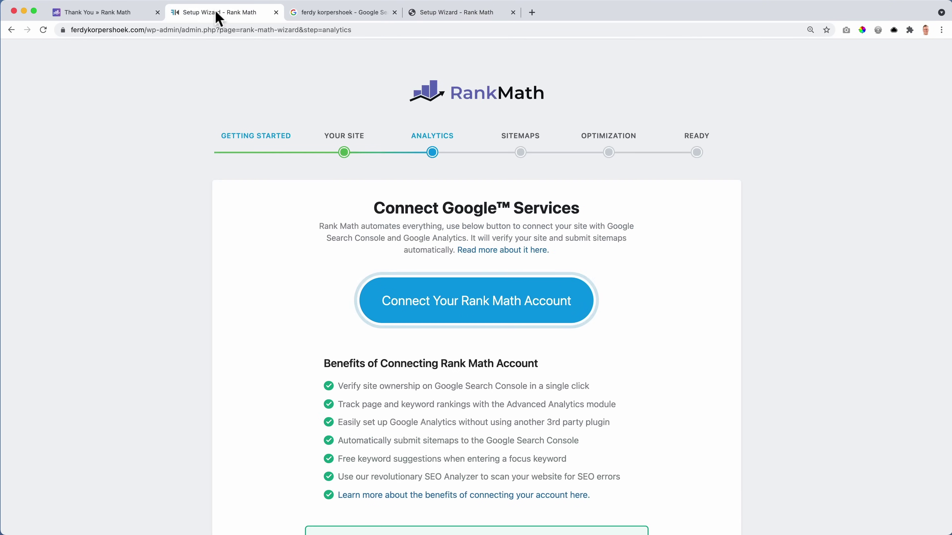
pyautogui.click(477, 306)
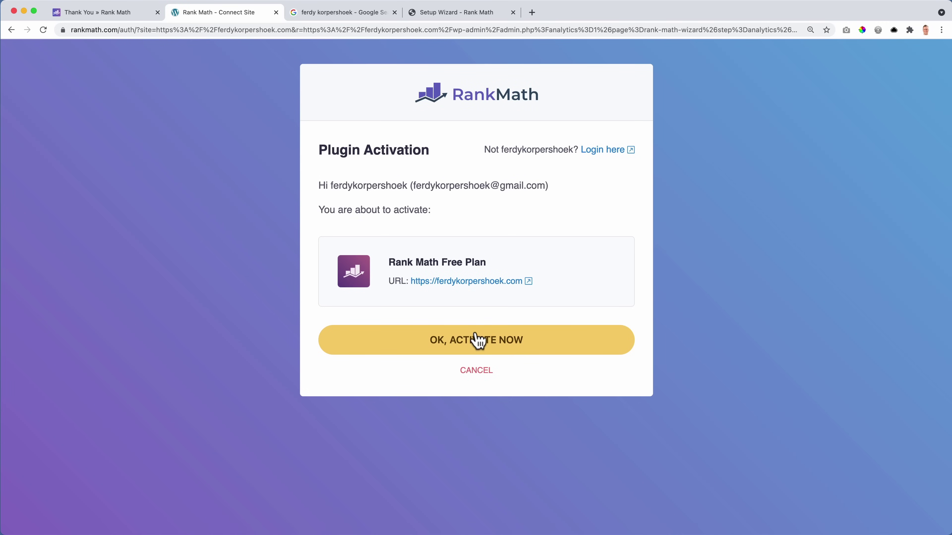
pyautogui.click(478, 341)
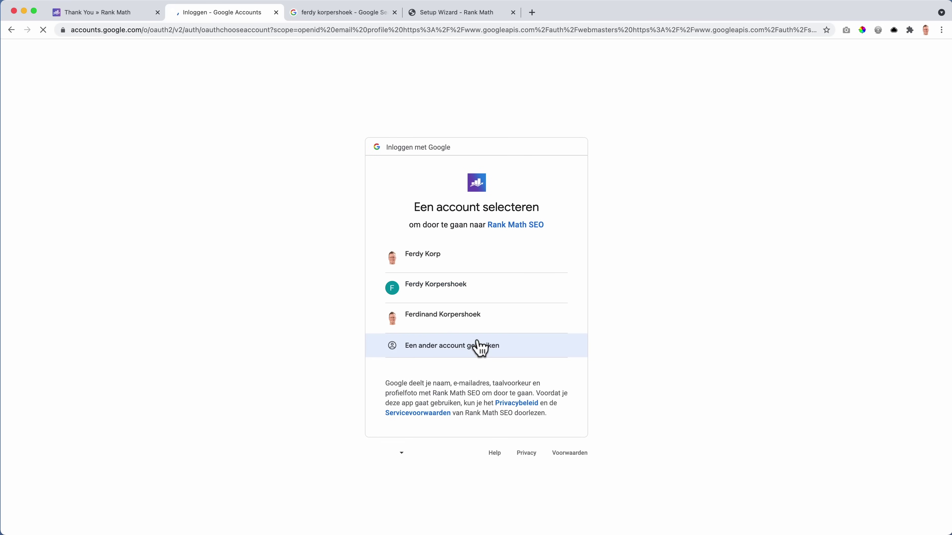
# Choose the Google account and approve Rank Math SEO's additional access request.
pyautogui.click(429, 257)
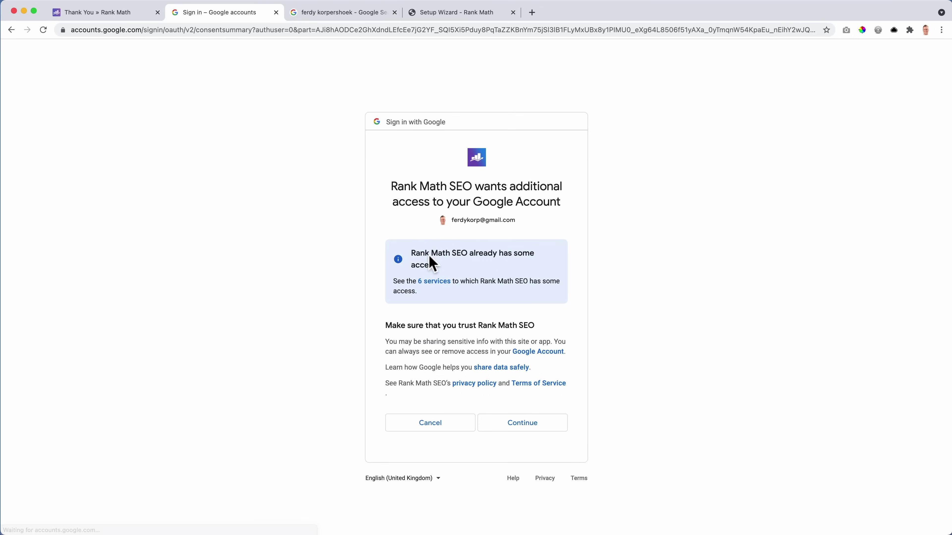
pyautogui.click(521, 423)
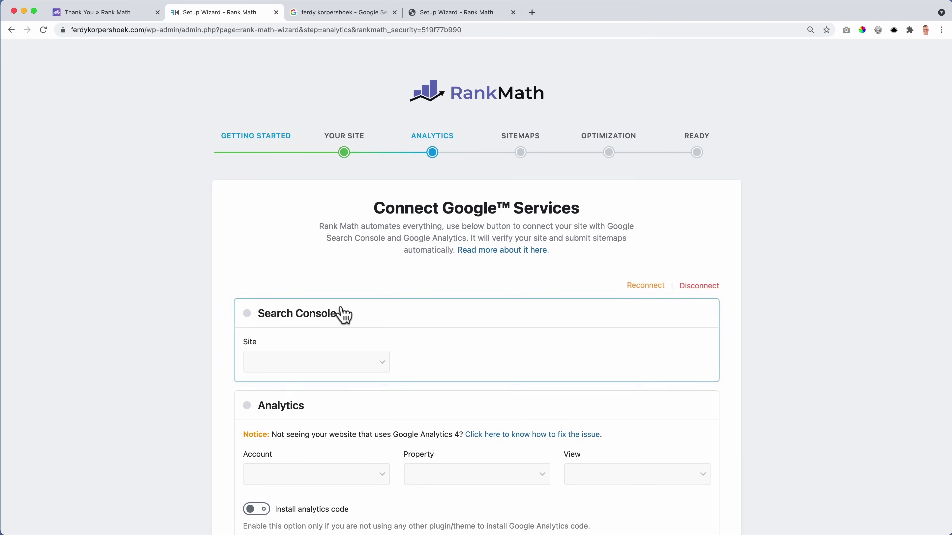
pyautogui.click(301, 362)
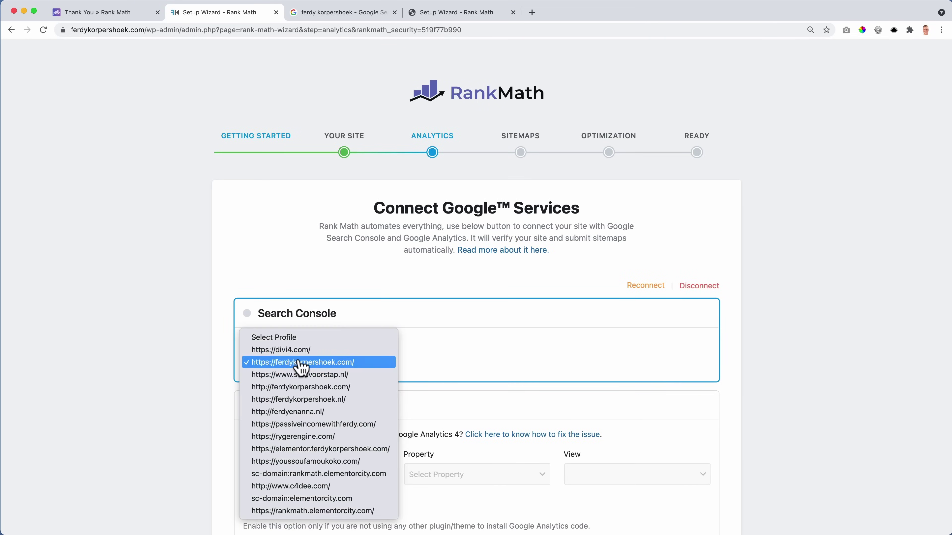
pyautogui.click(314, 363)
pyautogui.scroll(-4, 427, 359)
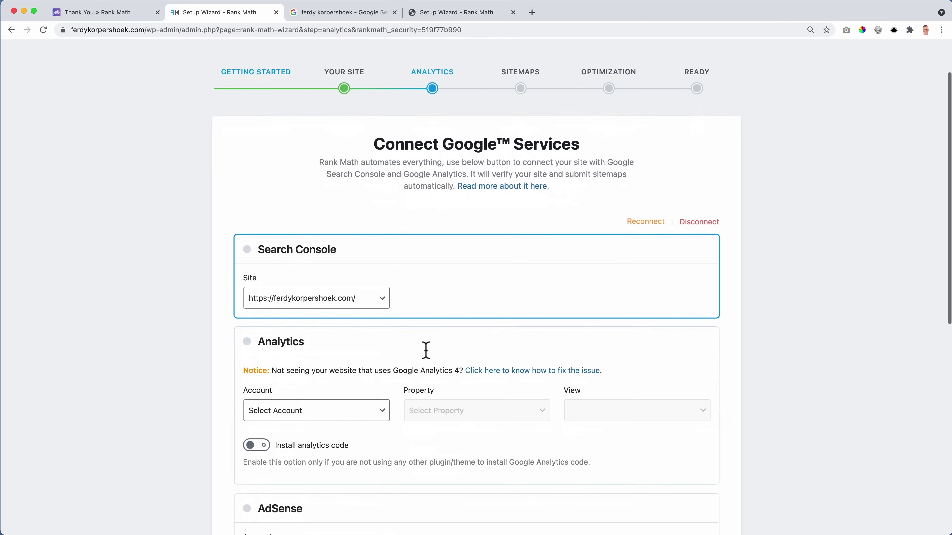
pyautogui.click(321, 345)
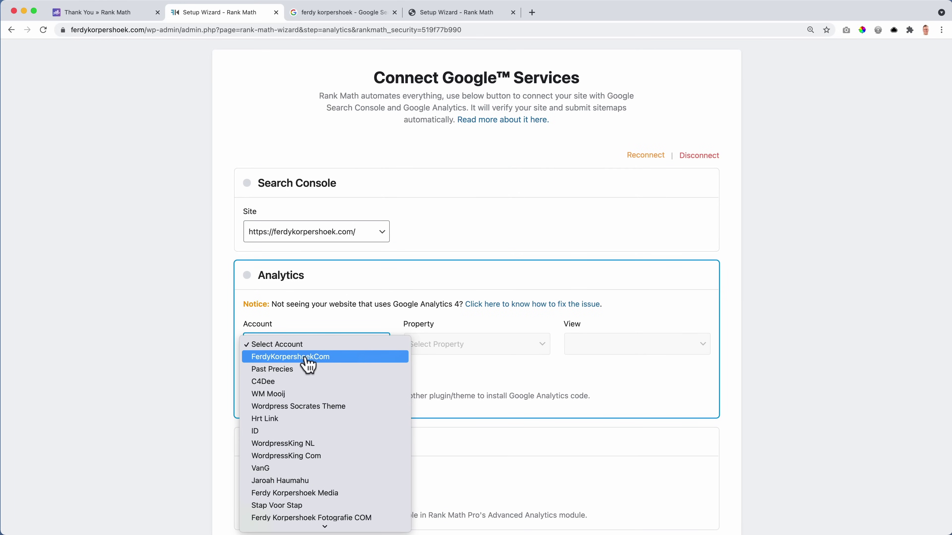
pyautogui.scroll(-5, 308, 363)
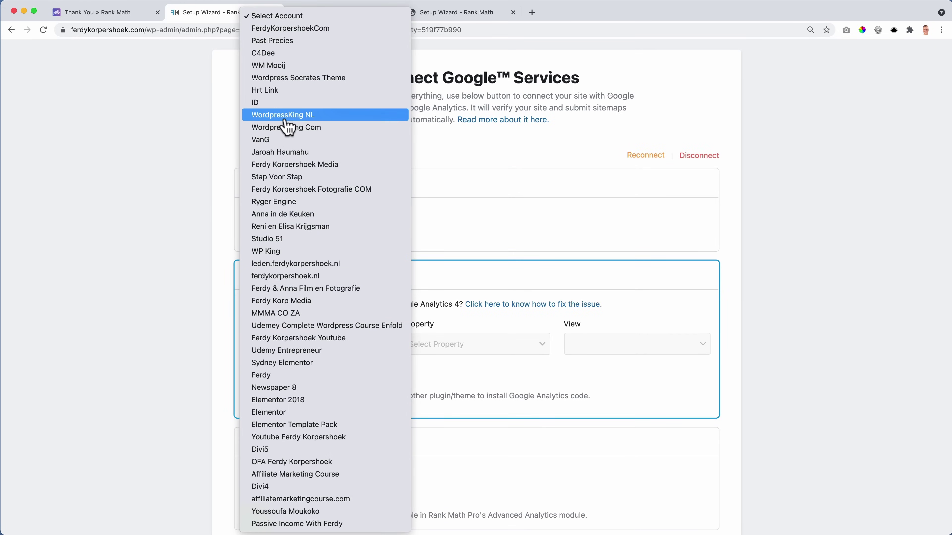
pyautogui.click(279, 30)
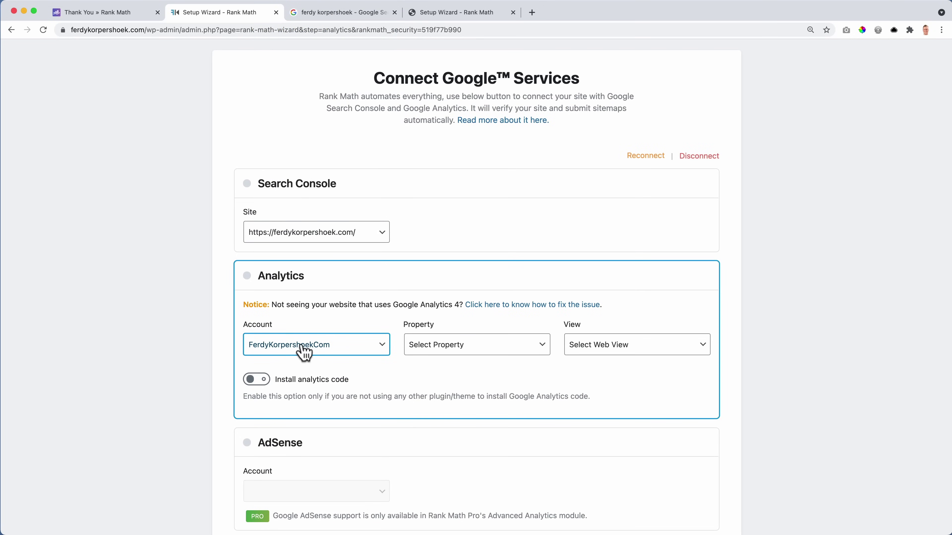
pyautogui.click(490, 352)
pyautogui.click(491, 358)
pyautogui.click(597, 350)
pyautogui.click(600, 359)
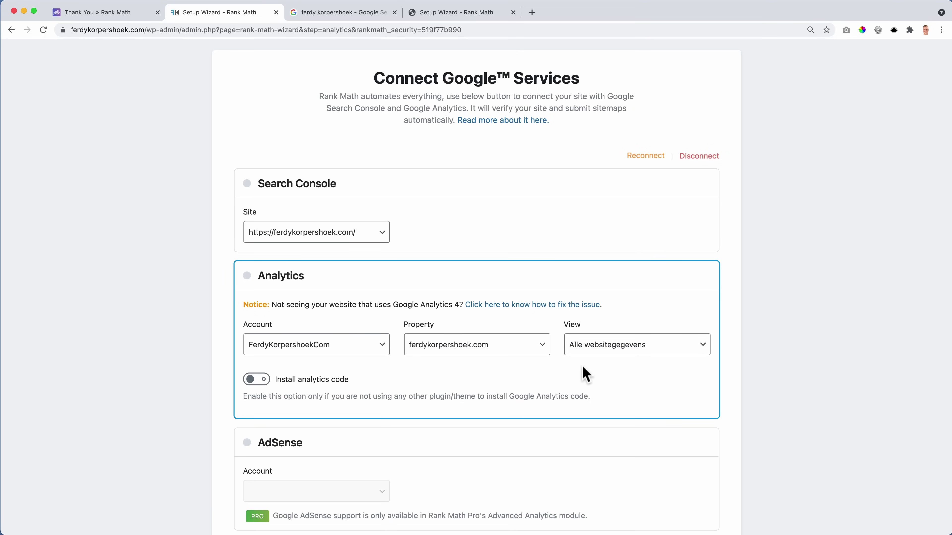
# Turn on Install analytics code and save the Analytics step.
pyautogui.click(260, 387)
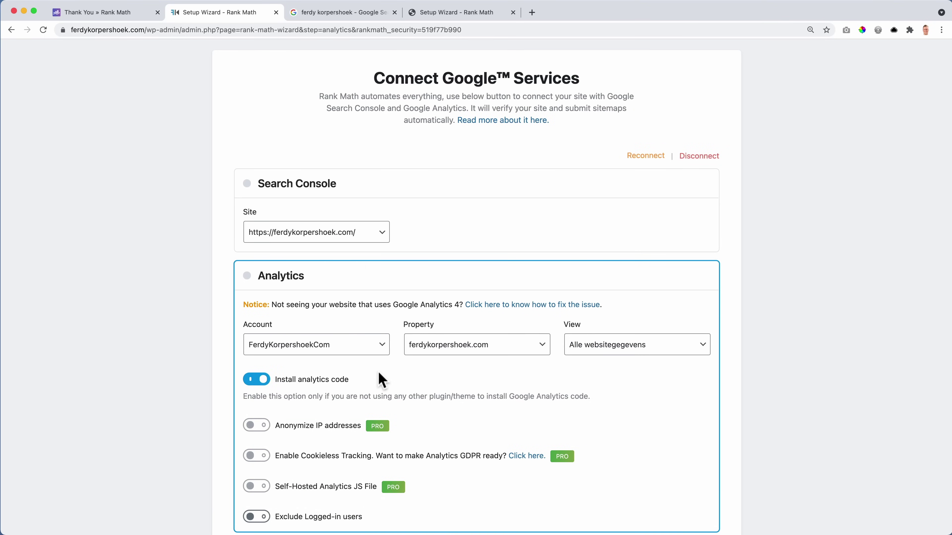
pyautogui.scroll(-10, 385, 378)
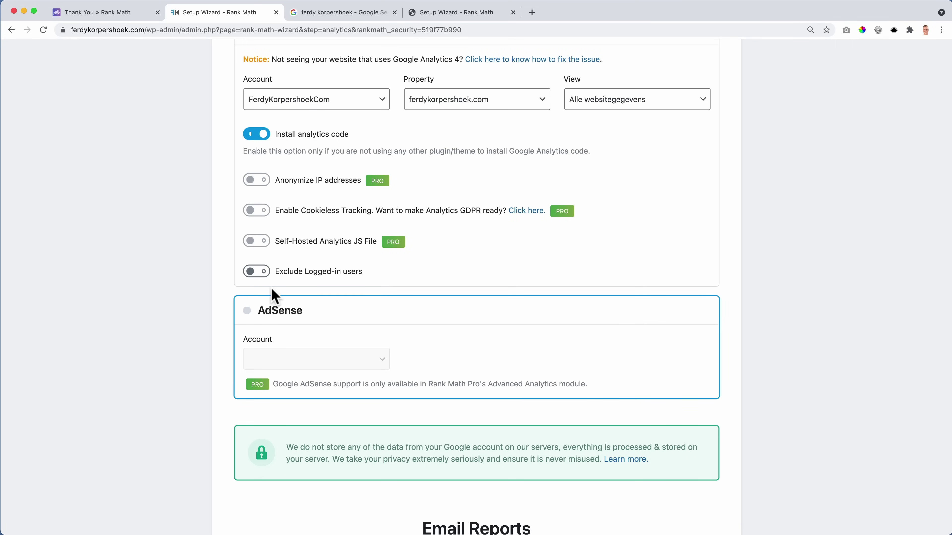
pyautogui.scroll(-5, 365, 351)
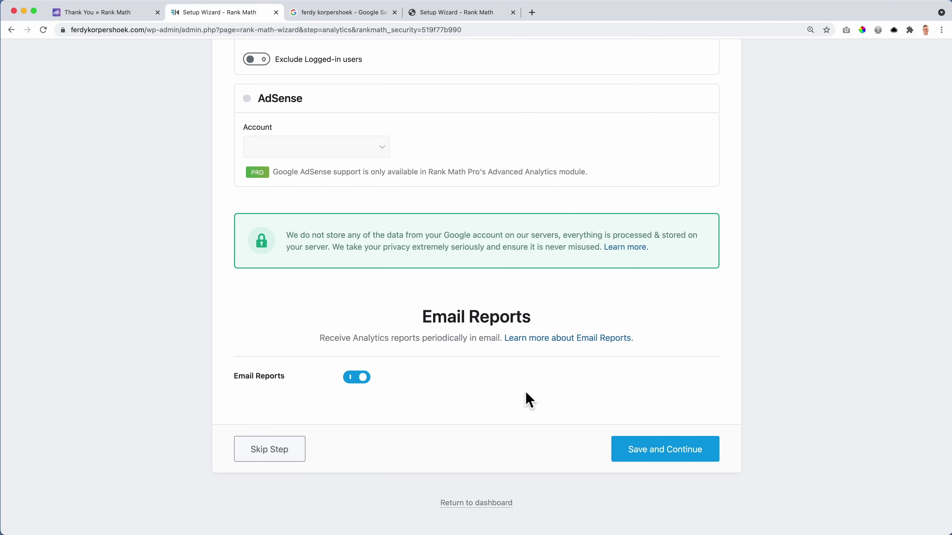
pyautogui.click(662, 461)
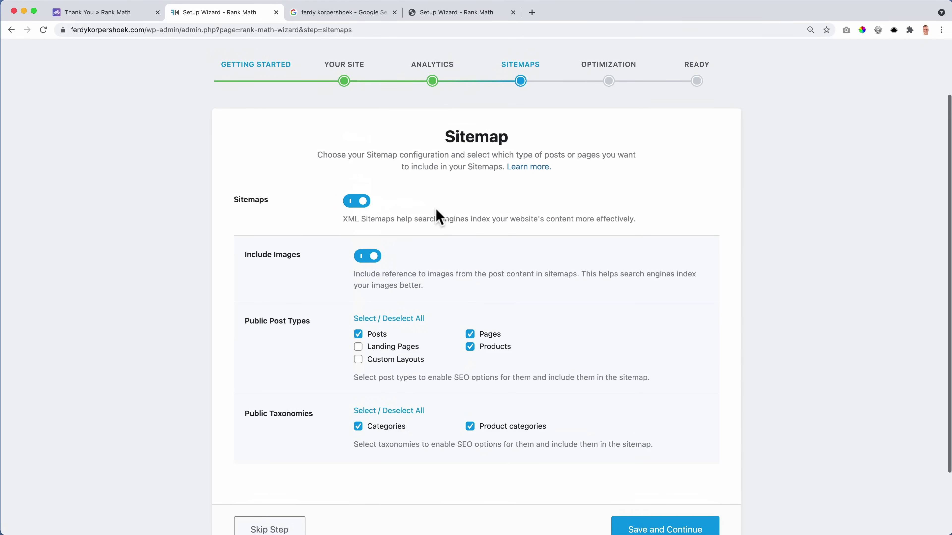
# Keep Categories and Product categories both selected under Public Taxonomies and save the sitemap step.
pyautogui.scroll(3, 436, 208)
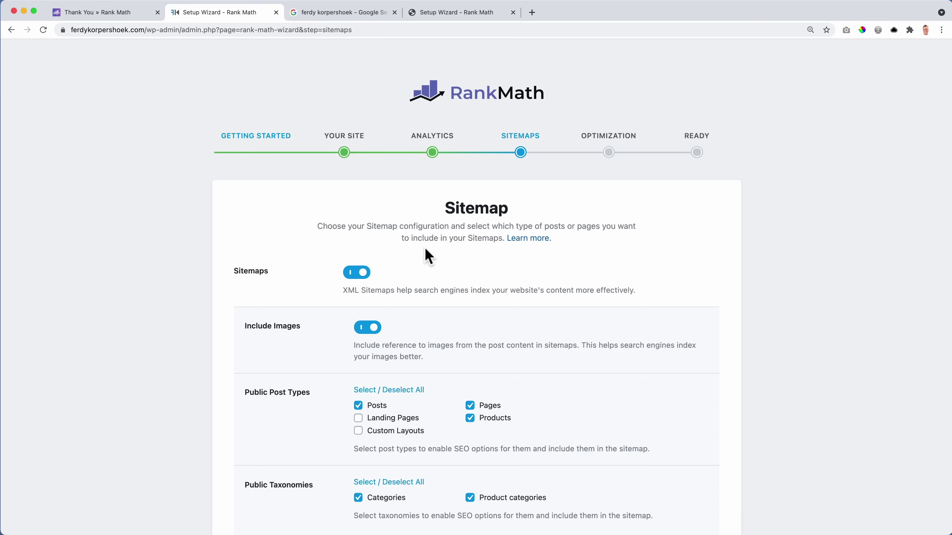
pyautogui.scroll(-3, 426, 251)
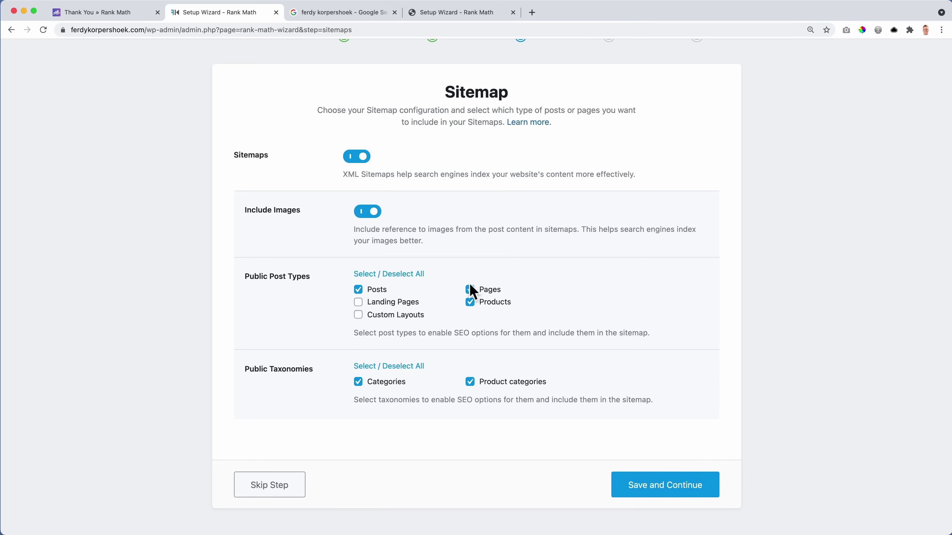
pyautogui.scroll(2, 498, 303)
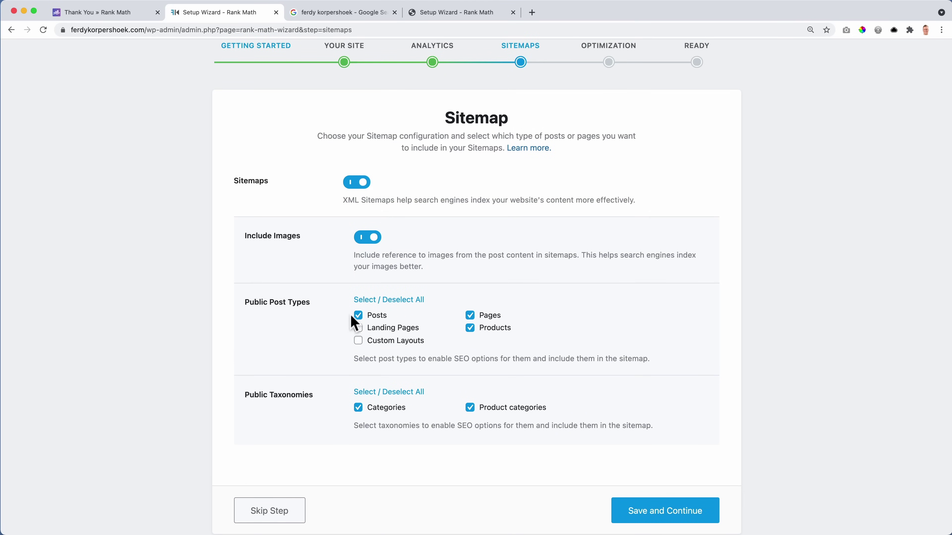
pyautogui.scroll(-2, 337, 350)
pyautogui.scroll(-1, 334, 352)
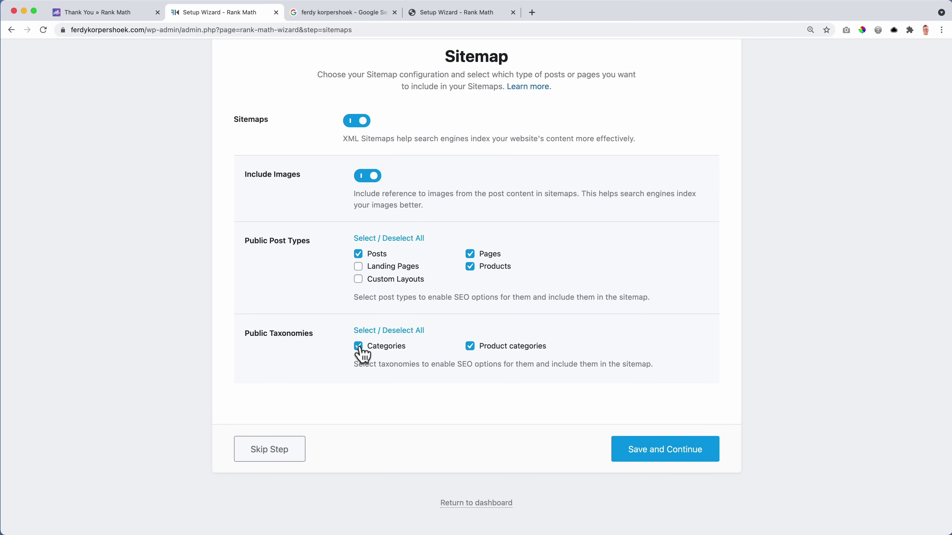
pyautogui.click(365, 332)
pyautogui.click(399, 330)
pyautogui.click(366, 331)
pyautogui.click(388, 333)
pyautogui.click(662, 457)
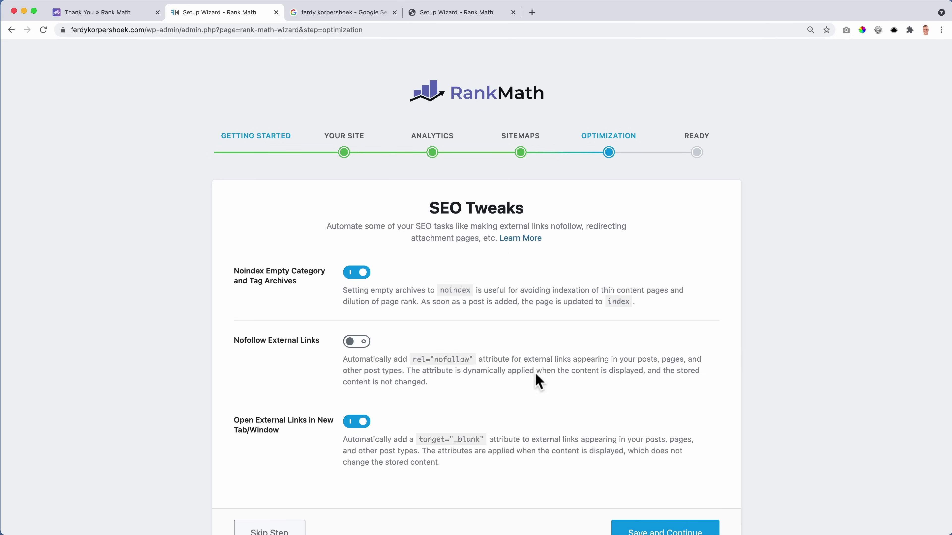
# Review the SEO Tweaks options, then go to the site's Posts tab.
pyautogui.scroll(-1, 488, 304)
pyautogui.scroll(-3, 488, 304)
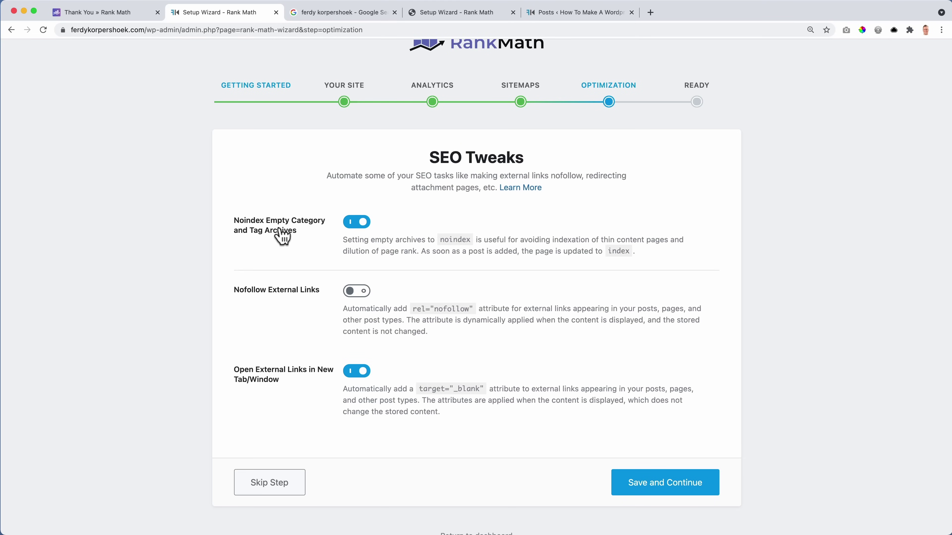
pyautogui.click(560, 15)
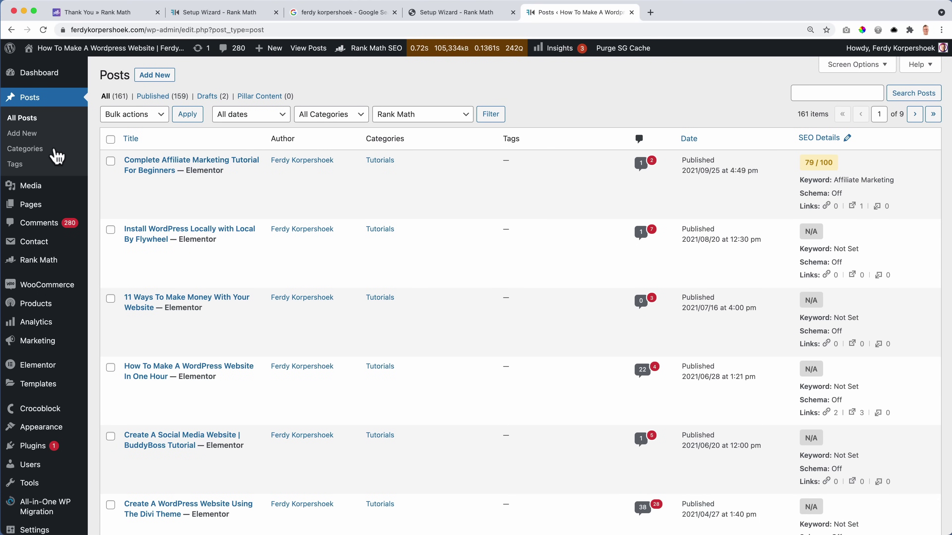
# View the Online Business category archive from Posts > Categories, then return to the wizard.
pyautogui.click(25, 150)
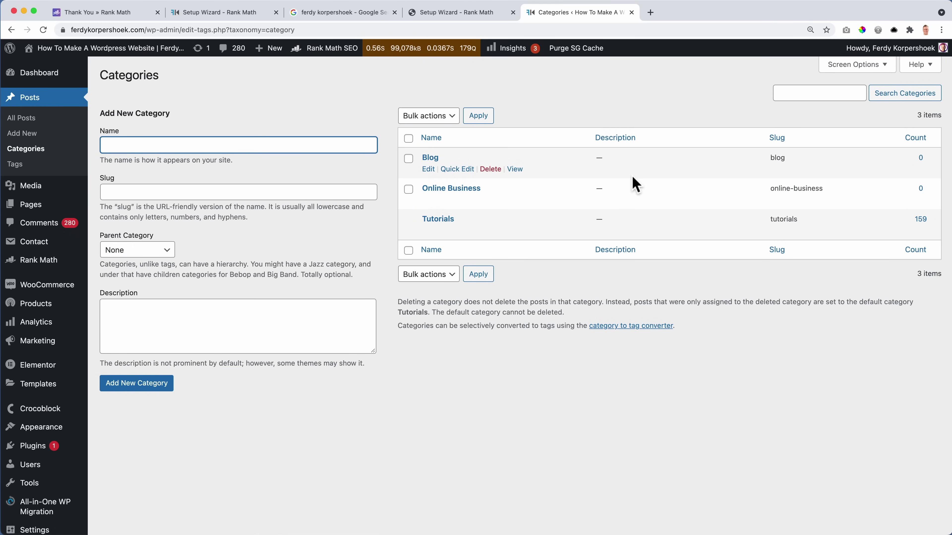
pyautogui.click(516, 200)
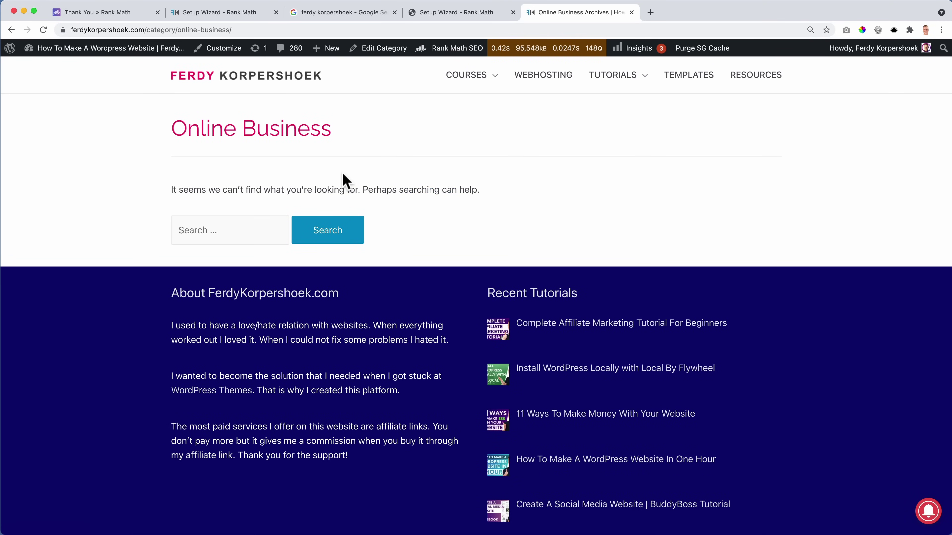
pyautogui.click(230, 15)
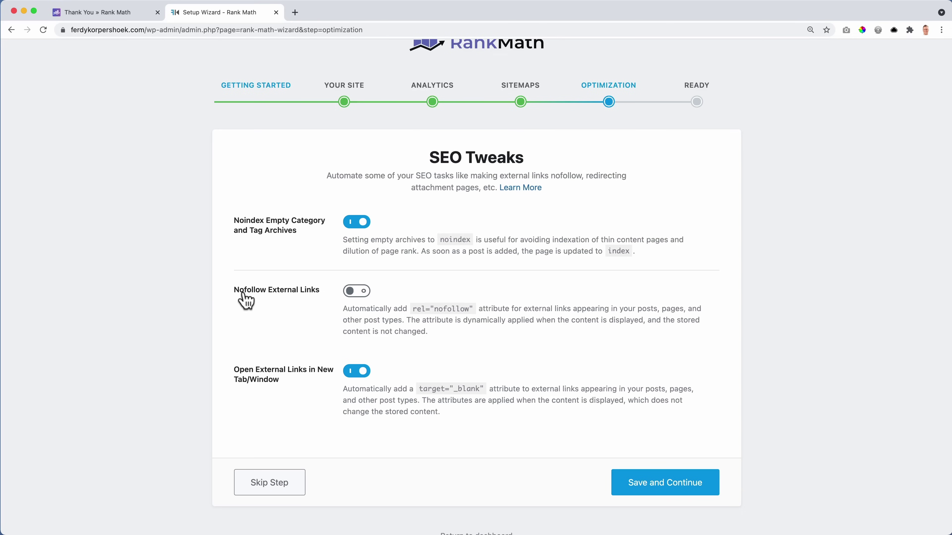
# Toggle the Nofollow External Links setting on the SEO Tweaks step.
pyautogui.click(354, 292)
pyautogui.click(368, 293)
pyautogui.scroll(-1, 338, 188)
# Load ferdykorp.com in a new tab and open its Convertkit review article.
pyautogui.click(295, 13)
pyautogui.write('ferdykorp.com')
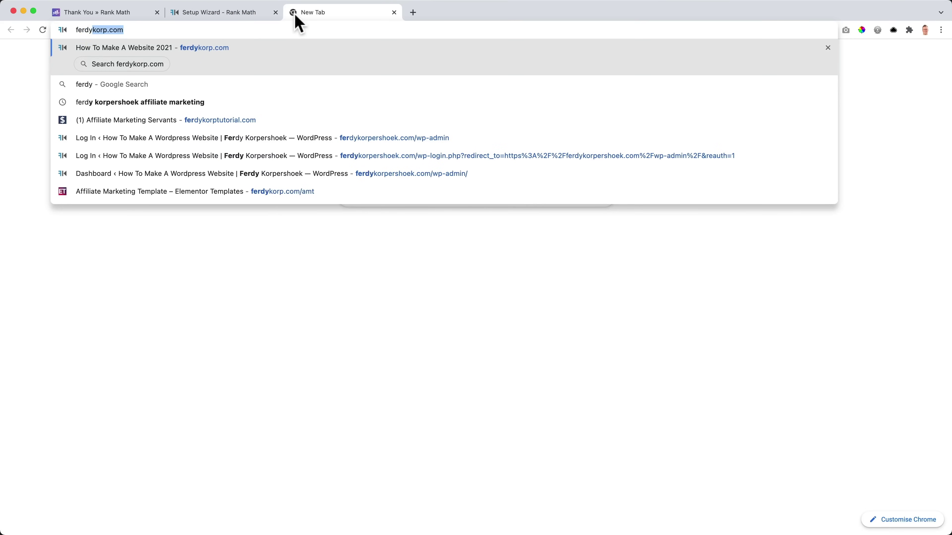
pyautogui.press('Return')
pyautogui.scroll(-5, 257, 269)
pyautogui.scroll(-10, 259, 268)
pyautogui.click(258, 268)
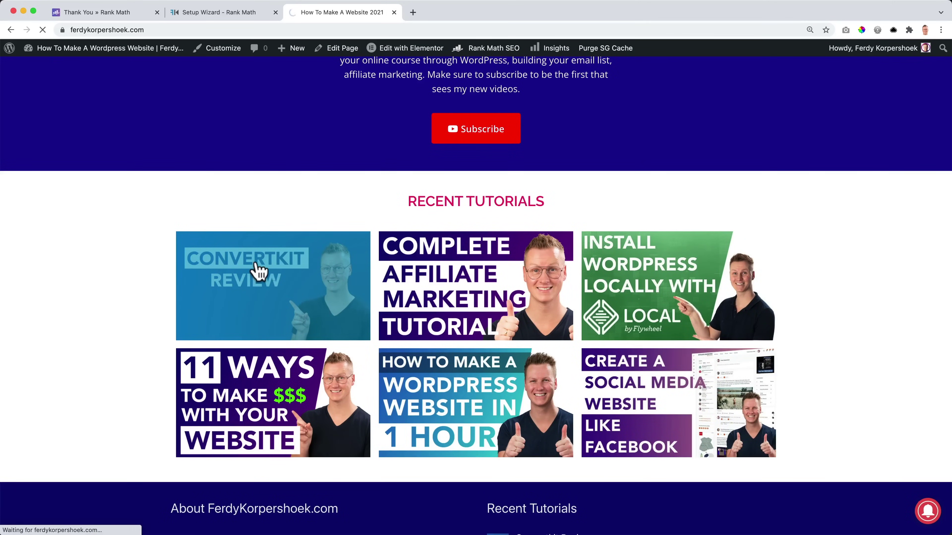
# Read through the review's pricing section, then return to the Rank Math setup wizard.
pyautogui.scroll(-7, 258, 270)
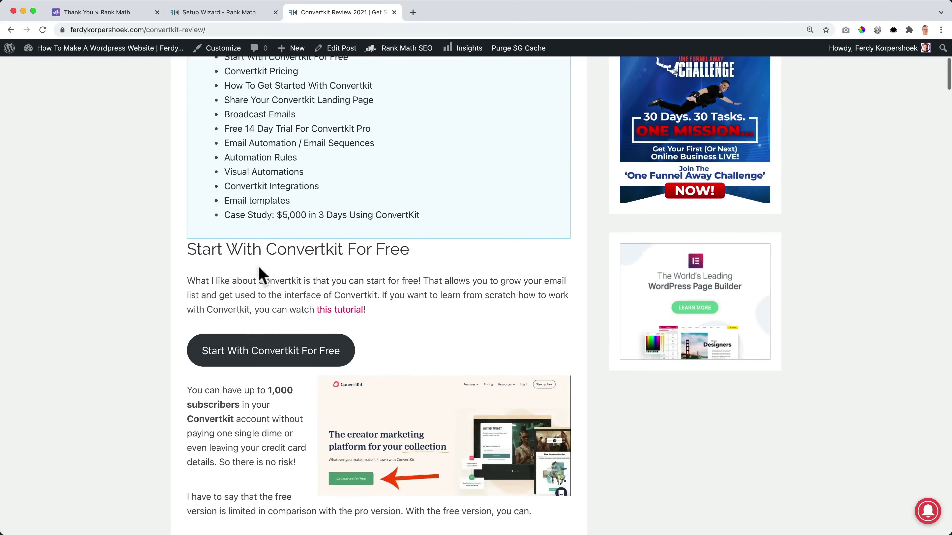
pyautogui.scroll(-9, 249, 291)
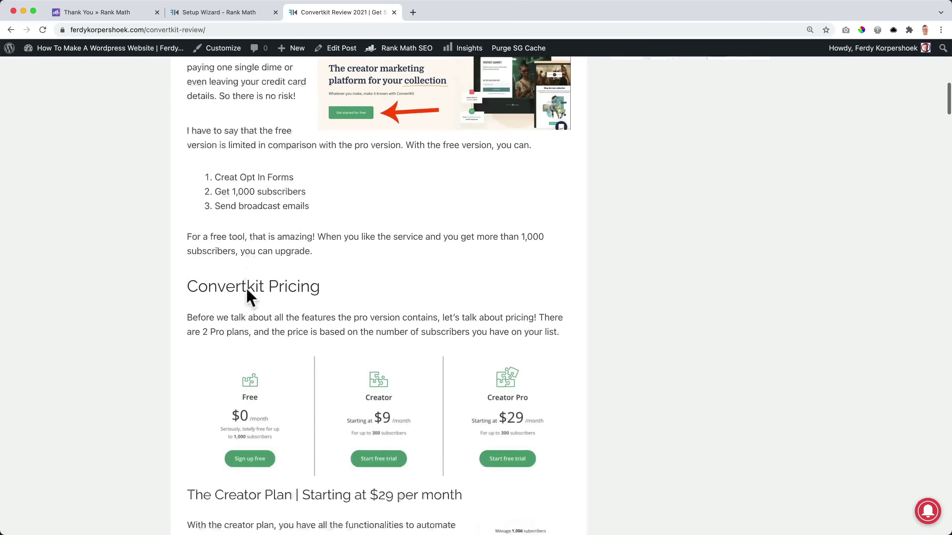
pyautogui.scroll(3, 248, 297)
pyautogui.scroll(-10, 244, 297)
pyautogui.scroll(-10, 240, 291)
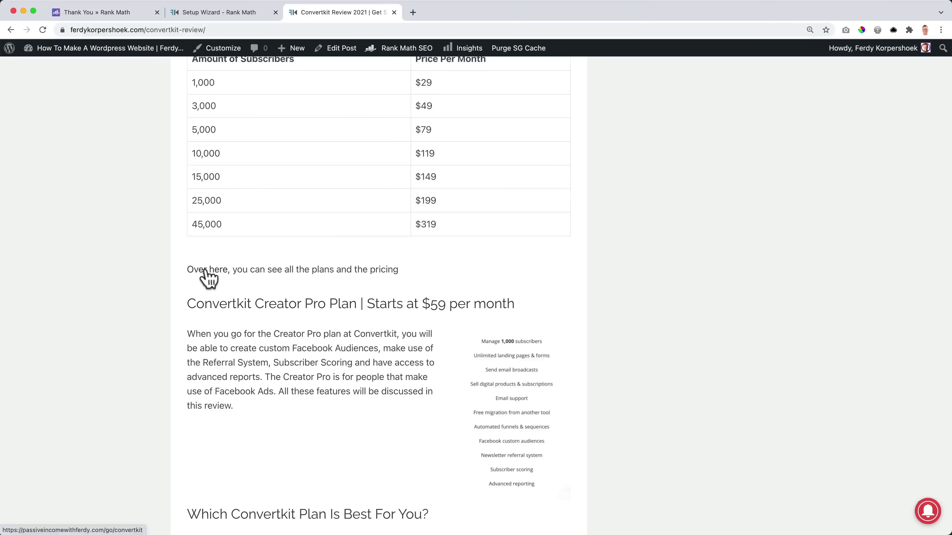
pyautogui.scroll(-1, 221, 296)
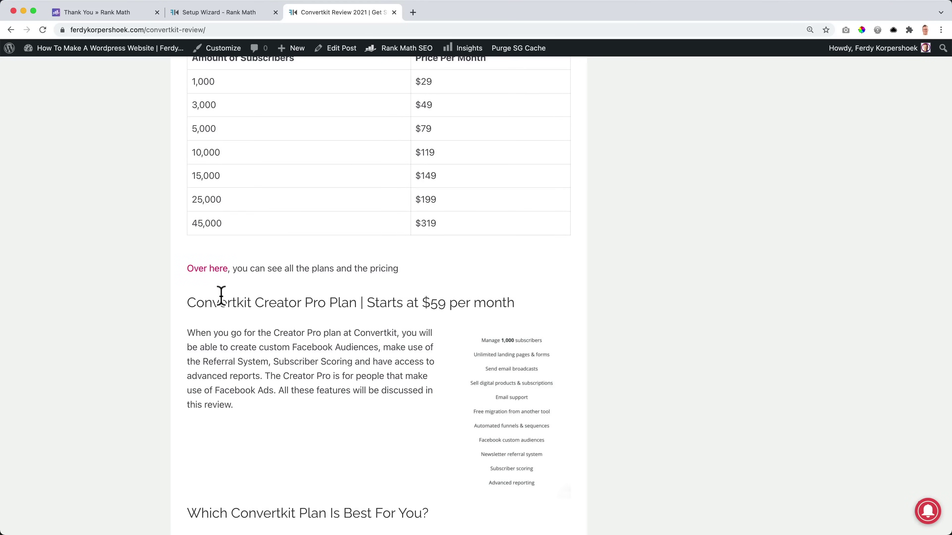
pyautogui.click(221, 13)
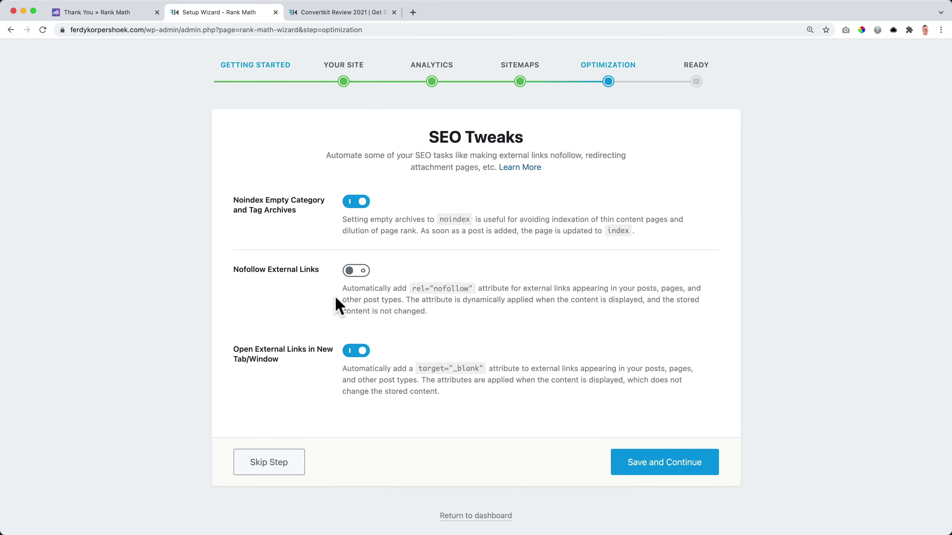
# Turn Nofollow External Links on, then load the site's home page in a new tab.
pyautogui.click(355, 272)
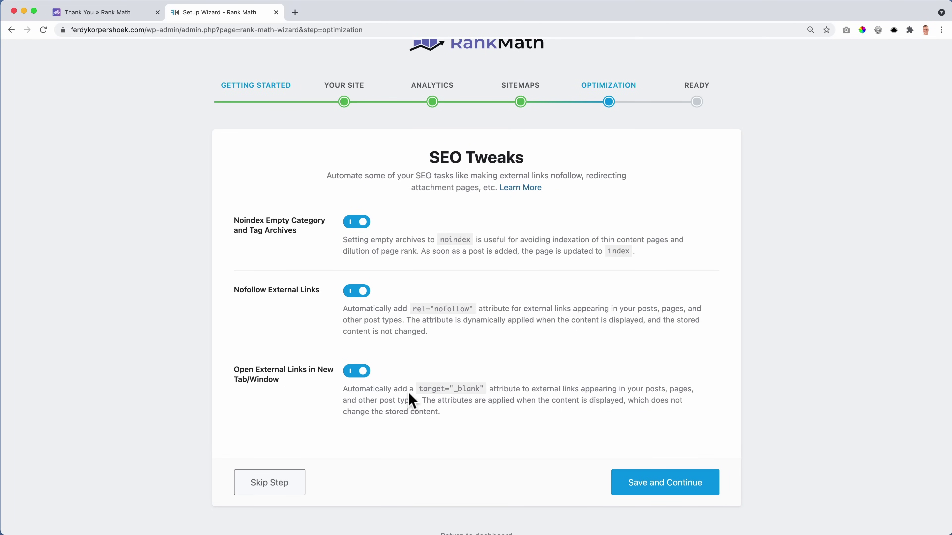
pyautogui.click(292, 14)
pyautogui.write('fe')
pyautogui.press('Return')
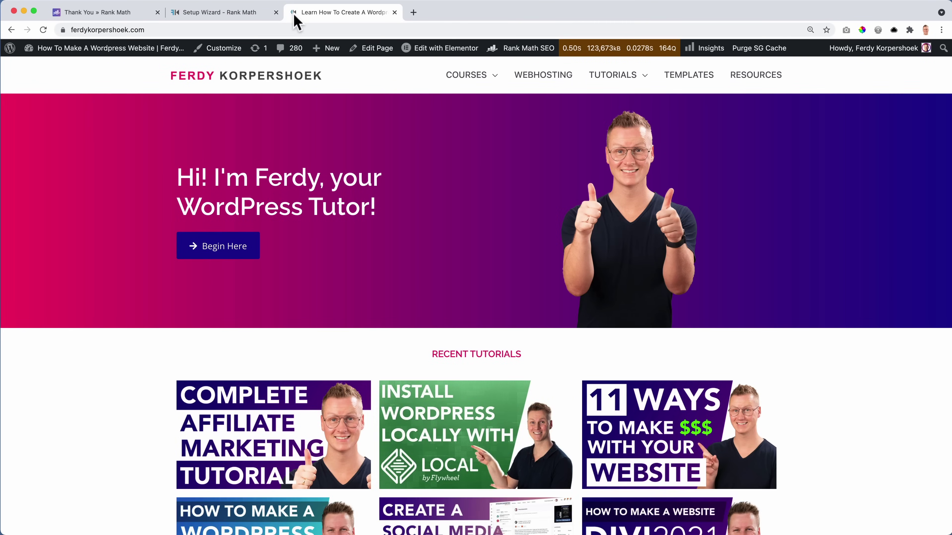
# Open the site's Webhosting page, test its hosting link, and close the NameHero page.
pyautogui.moveTo(616, 88)
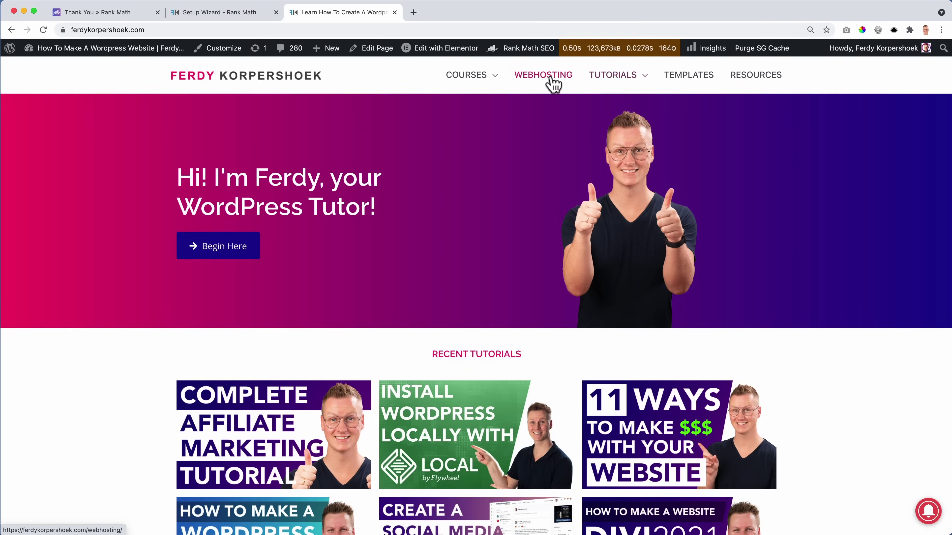
pyautogui.click(553, 84)
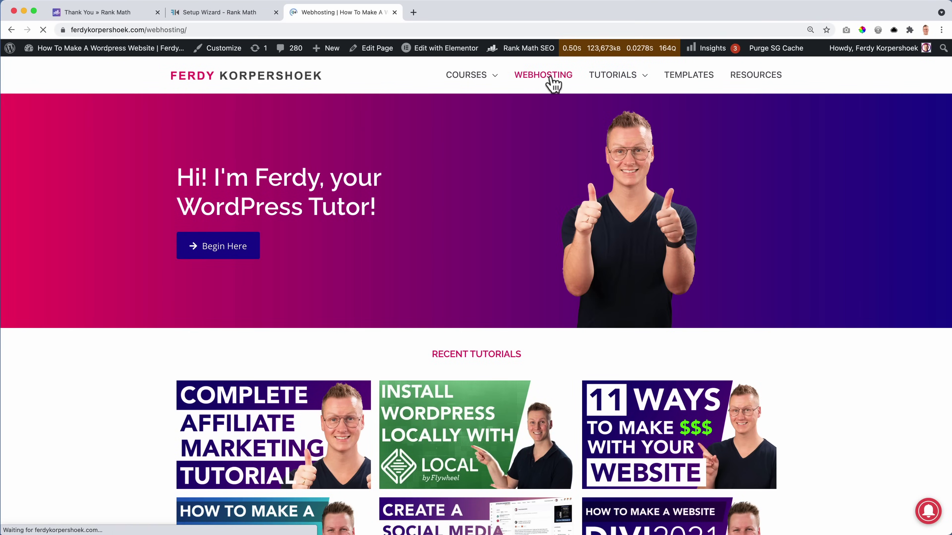
pyautogui.scroll(-2, 516, 191)
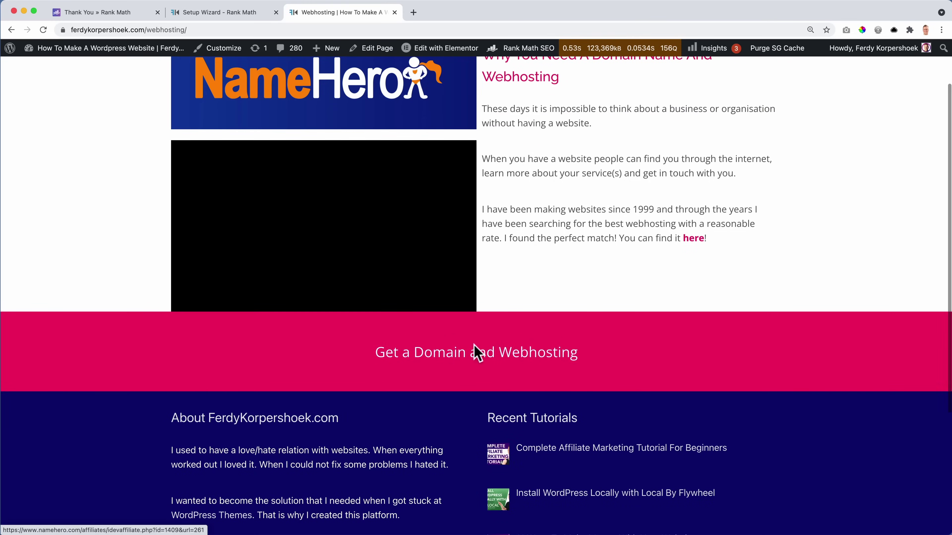
pyautogui.click(483, 353)
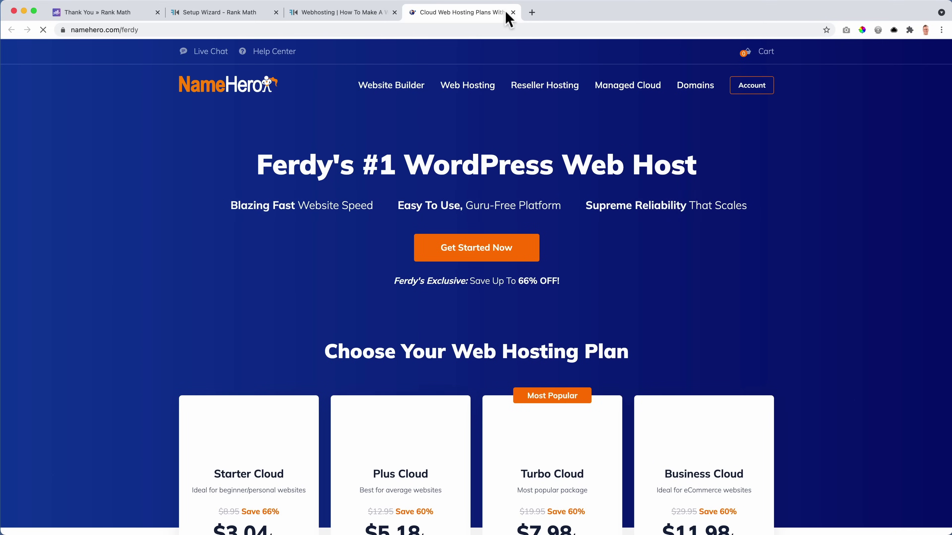
pyautogui.click(512, 13)
# Save the SEO tweaks and proceed from the Ready screen to the advanced Role Manager step.
pyautogui.click(251, 15)
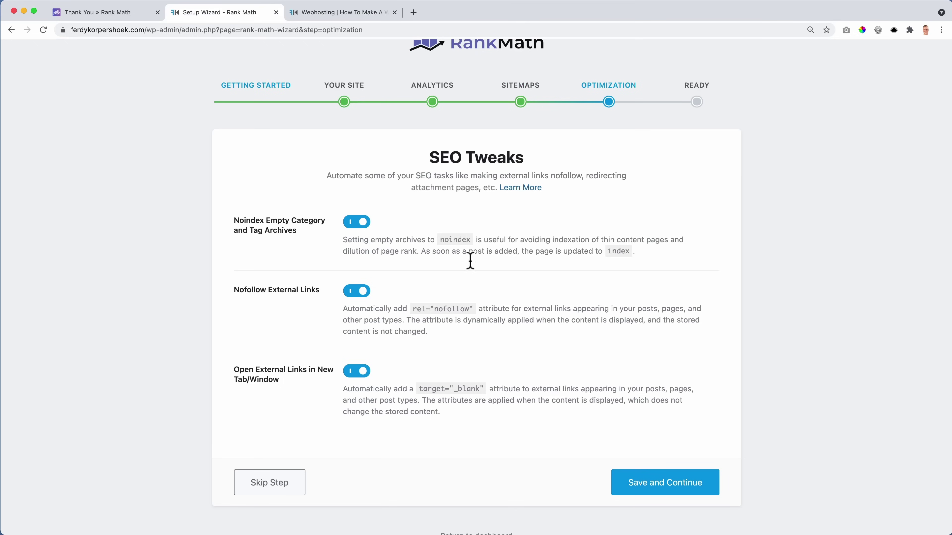
pyautogui.click(671, 488)
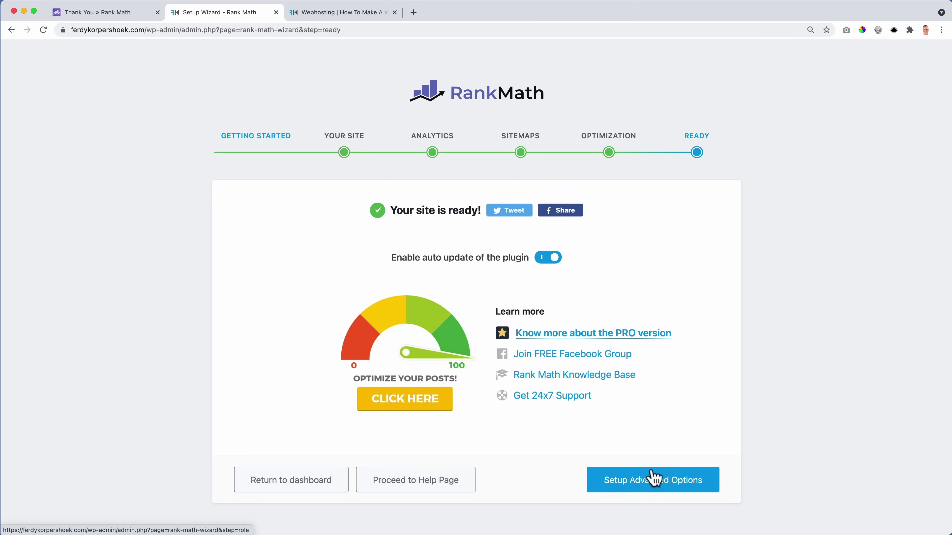
pyautogui.click(675, 484)
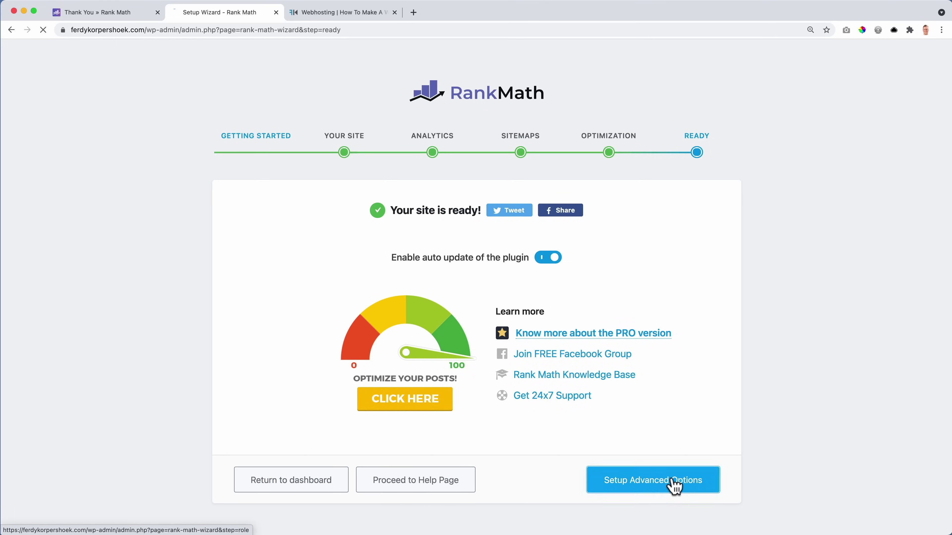
pyautogui.moveTo(427, 208); pyautogui.dragTo(531, 205)
# Review editor capabilities, toggling Link Builder and Sitemap Settings access on and back off.
pyautogui.click(444, 204)
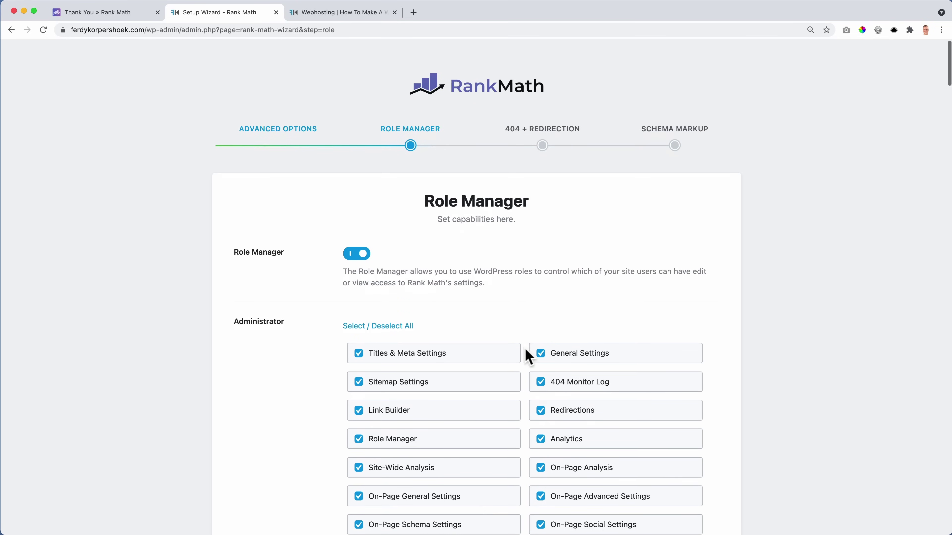
pyautogui.scroll(-3, 525, 351)
pyautogui.scroll(-1, 526, 356)
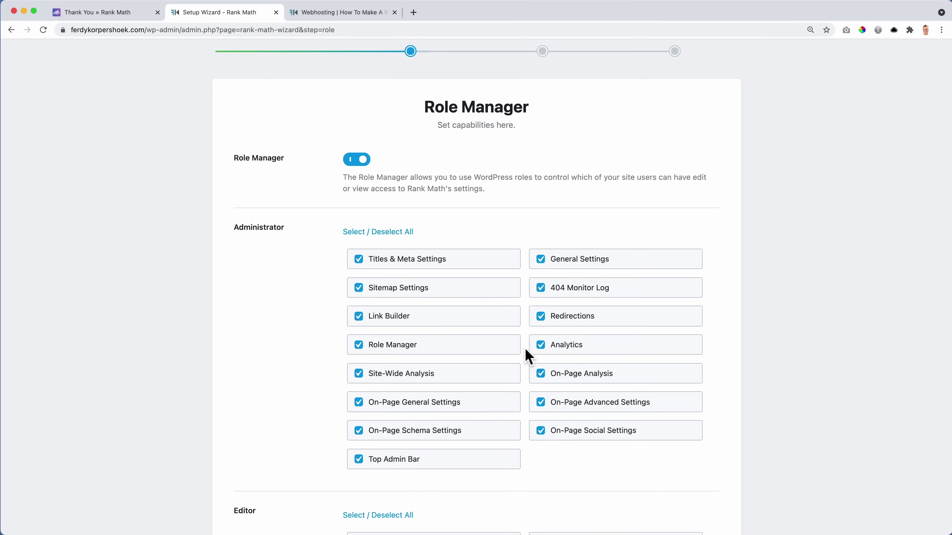
pyautogui.scroll(-10, 527, 355)
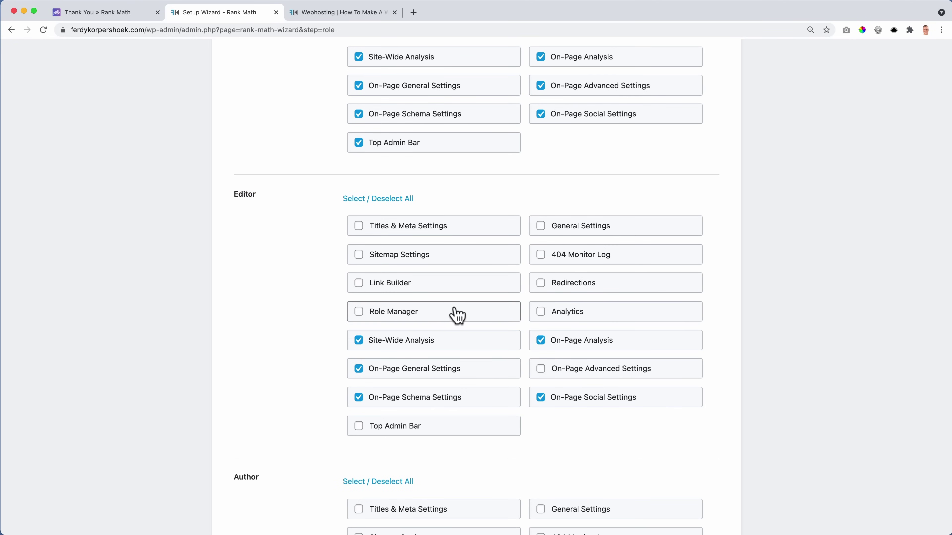
pyautogui.click(359, 286)
pyautogui.click(360, 287)
pyautogui.click(360, 262)
pyautogui.click(359, 261)
pyautogui.scroll(-5, 339, 264)
pyautogui.scroll(-3, 339, 265)
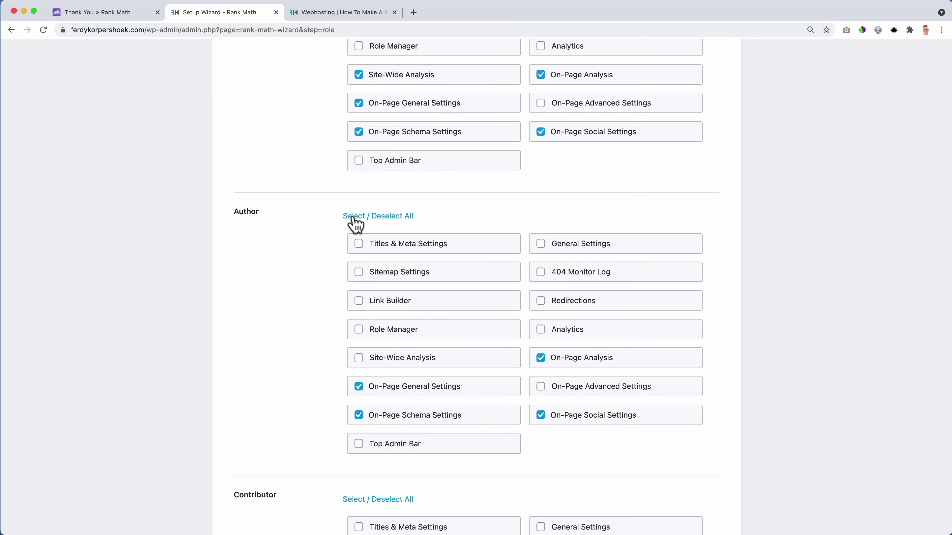
# Grant Authors every Rank Math capability, then switch Role Manager off and save the step.
pyautogui.click(353, 218)
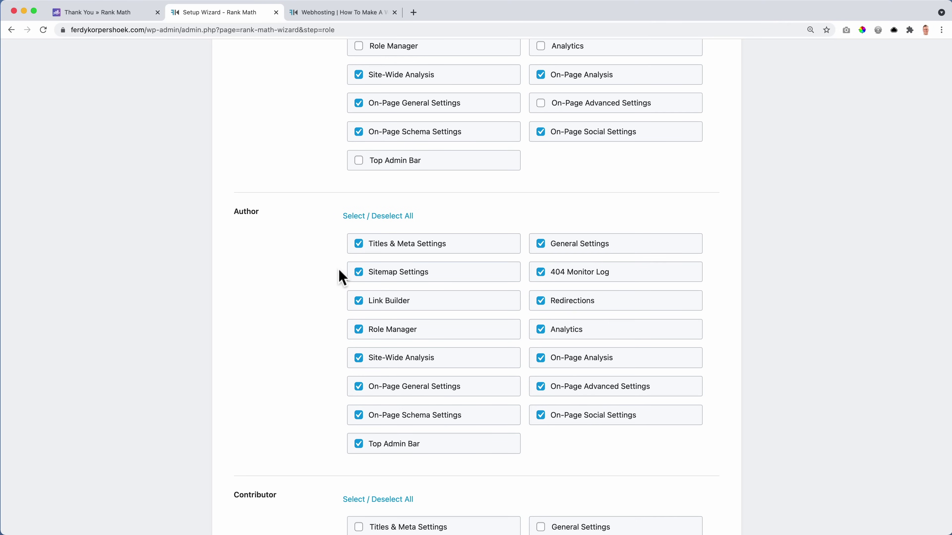
pyautogui.scroll(-15, 339, 271)
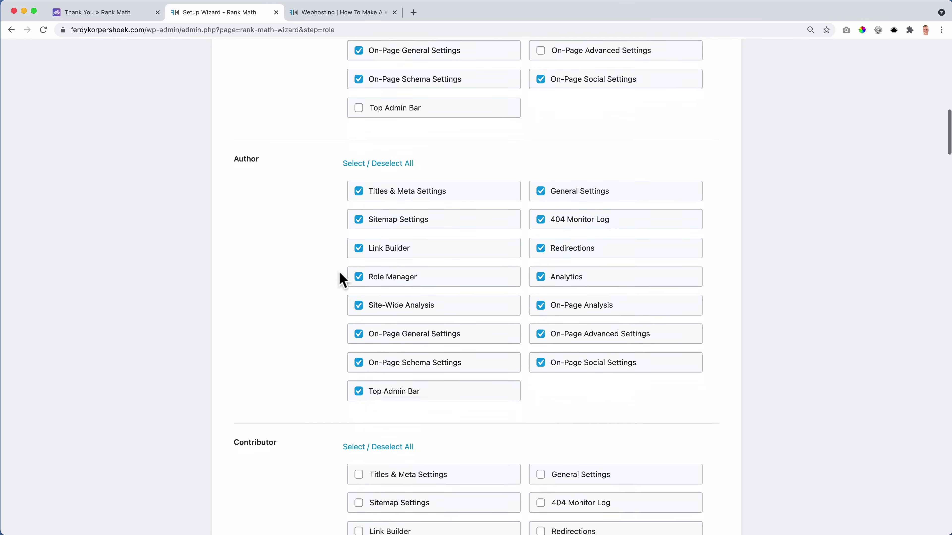
pyautogui.scroll(-7, 339, 285)
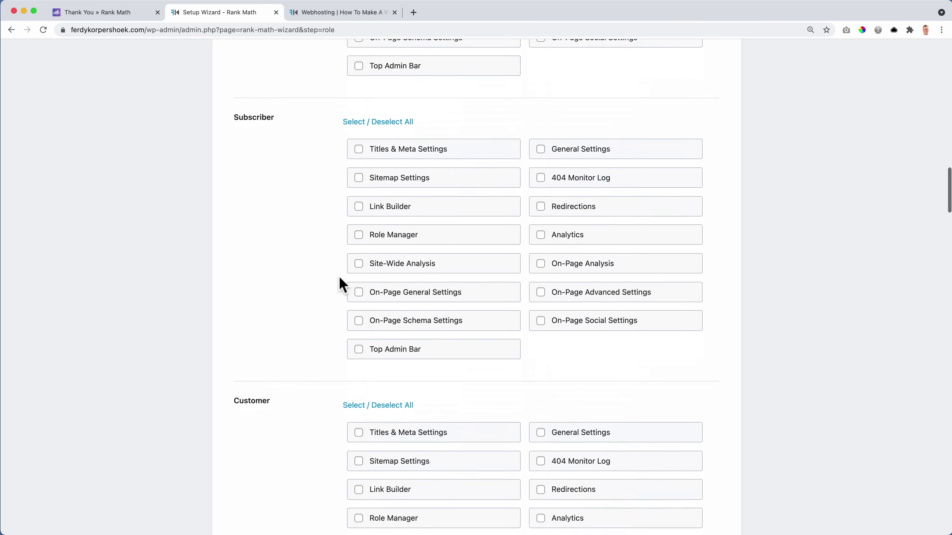
pyautogui.scroll(-4, 245, 333)
pyautogui.scroll(-15, 329, 315)
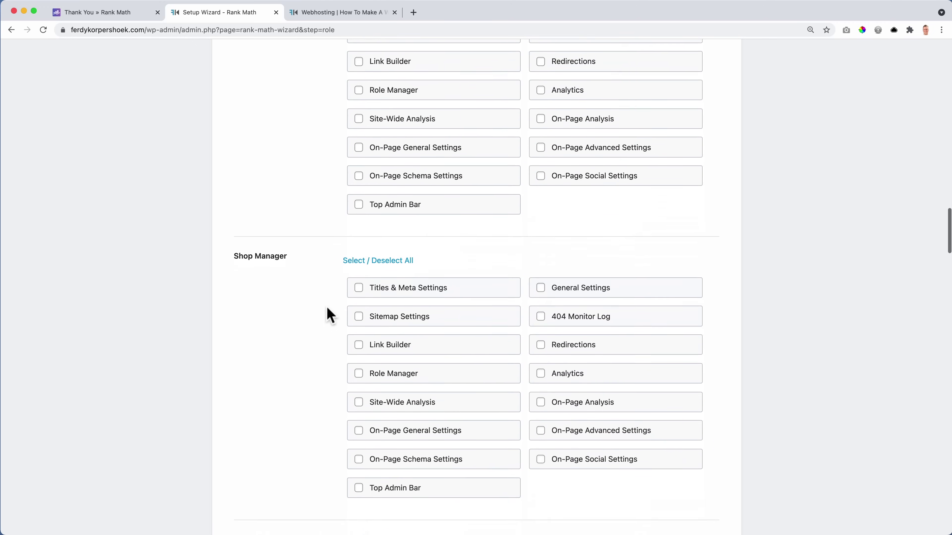
pyautogui.scroll(-10, 330, 282)
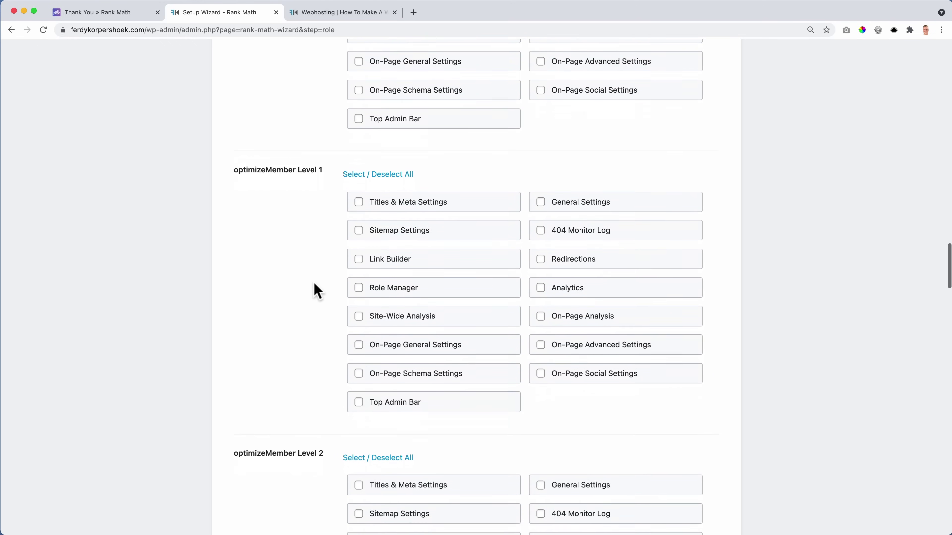
pyautogui.scroll(-10, 314, 284)
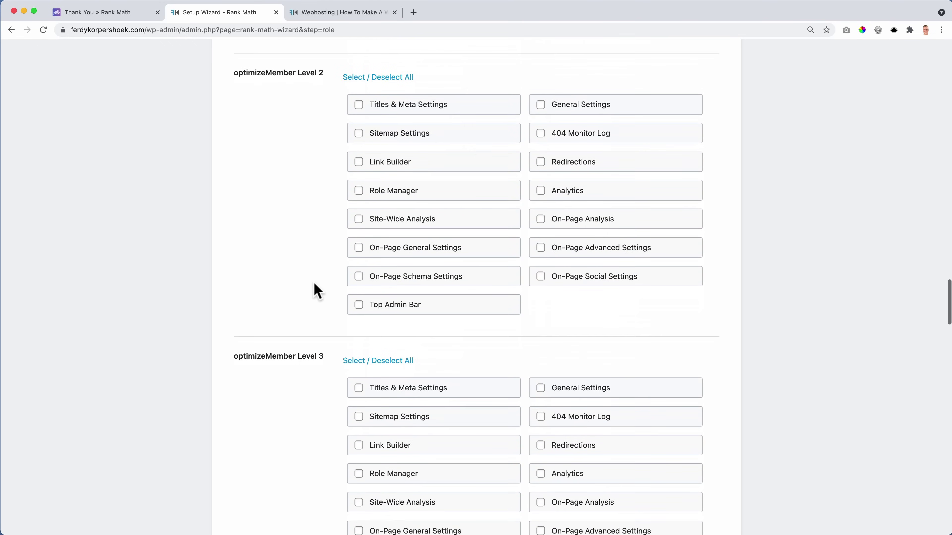
pyautogui.scroll(20, 313, 282)
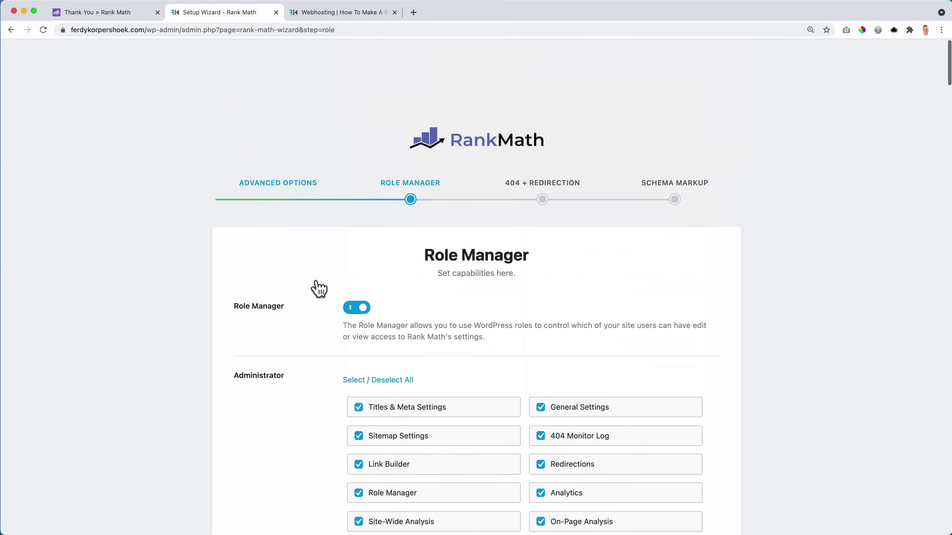
pyautogui.scroll(-5, 314, 334)
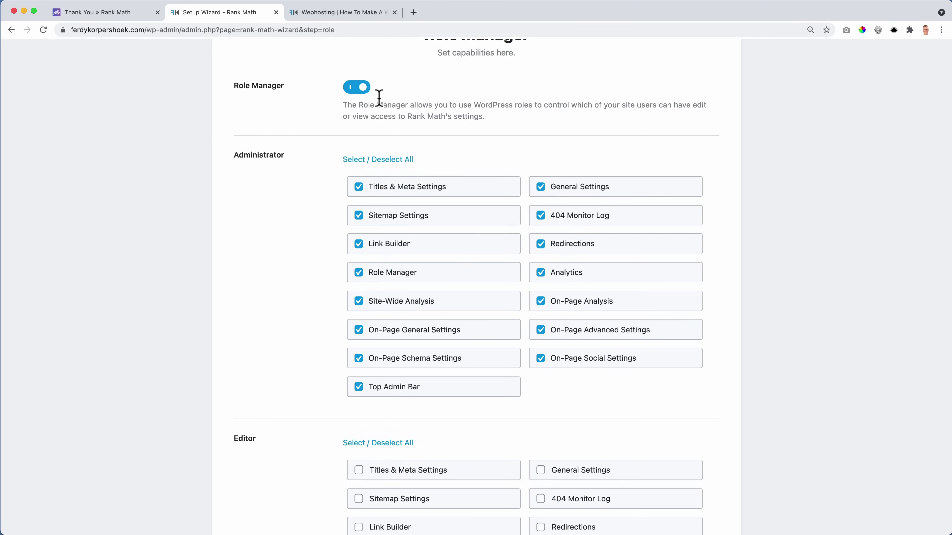
pyautogui.click(360, 88)
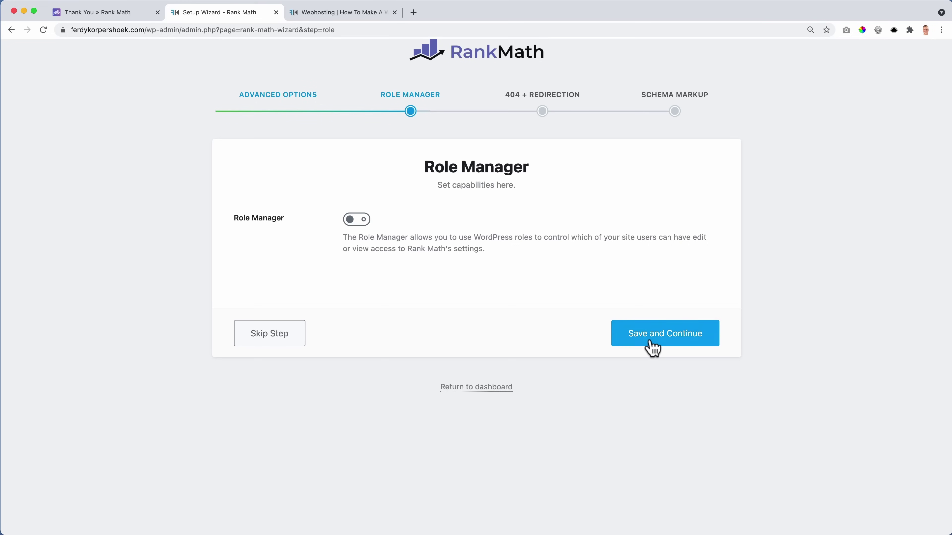
pyautogui.click(658, 348)
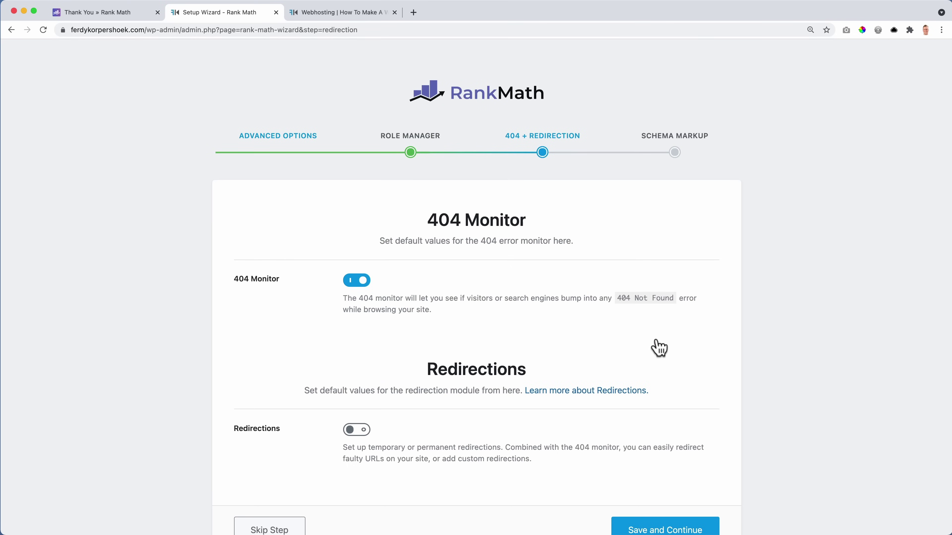
# Load ferdykorp.com in a new tab and visit a made-up path to show the 404 page.
pyautogui.click(413, 12)
pyautogui.write('ferdykorp')
pyautogui.press('Return')
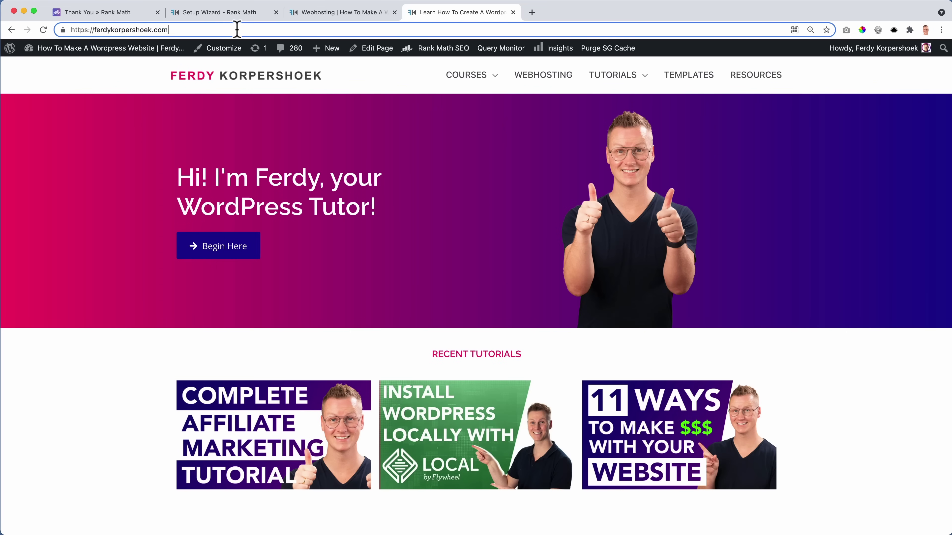
pyautogui.click(237, 29)
pyautogui.write('jshadflkjashdflkjashdflkajsdhf')
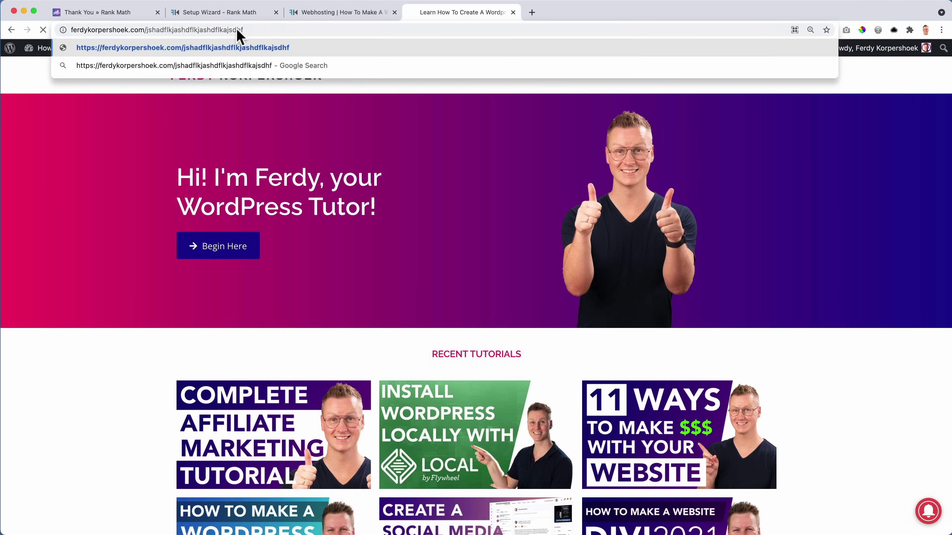
pyautogui.press('Return')
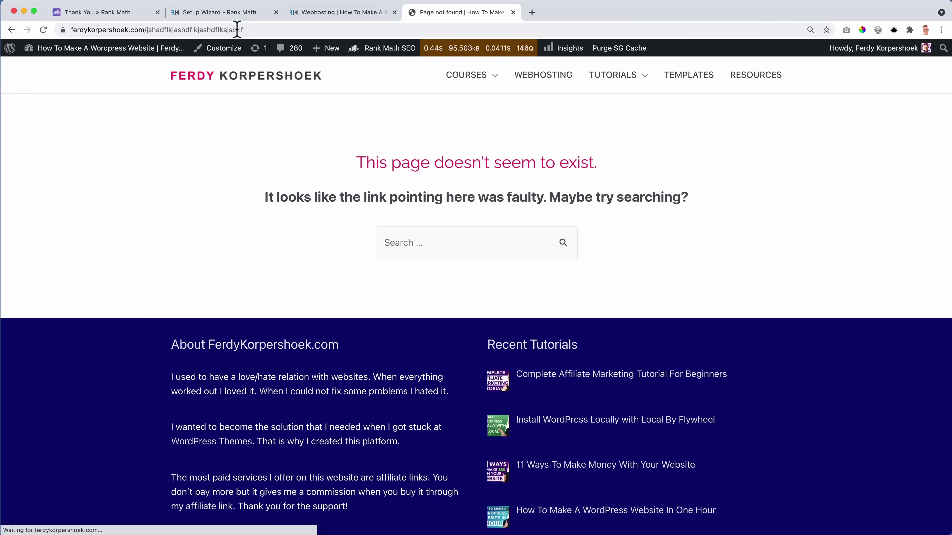
pyautogui.moveTo(356, 162); pyautogui.dragTo(617, 169)
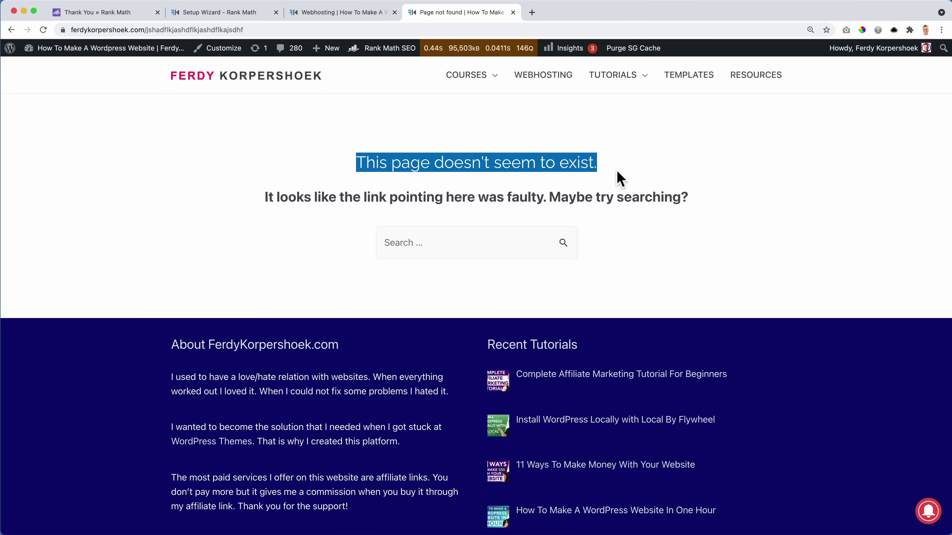
pyautogui.click(388, 181)
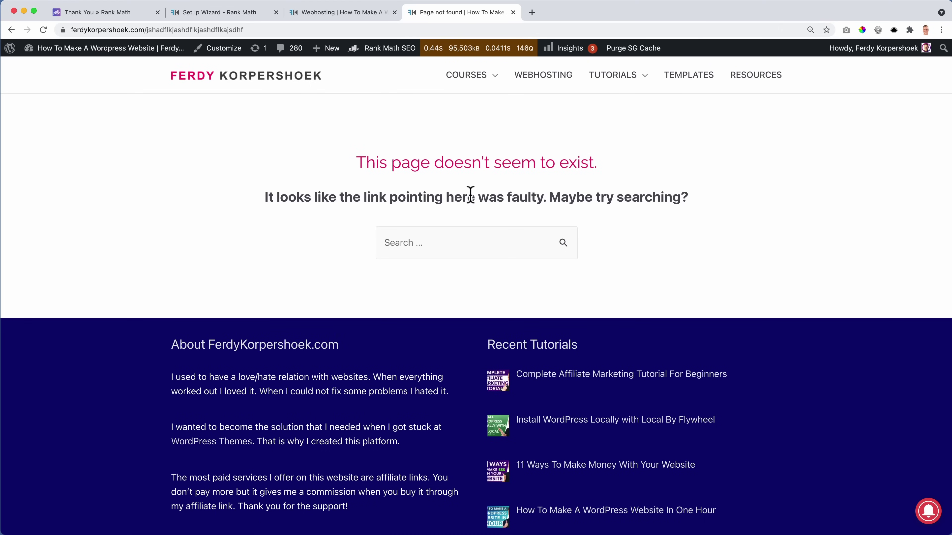
# Search the site from the 404 page, then close the search results tab.
pyautogui.click(438, 242)
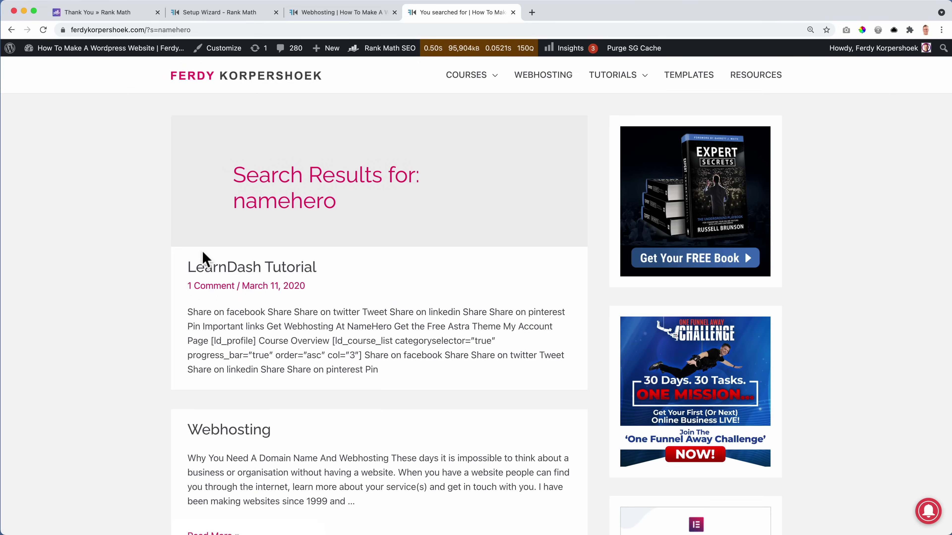
pyautogui.moveTo(196, 311); pyautogui.dragTo(393, 340)
pyautogui.click(407, 347)
pyautogui.scroll(-10, 412, 360)
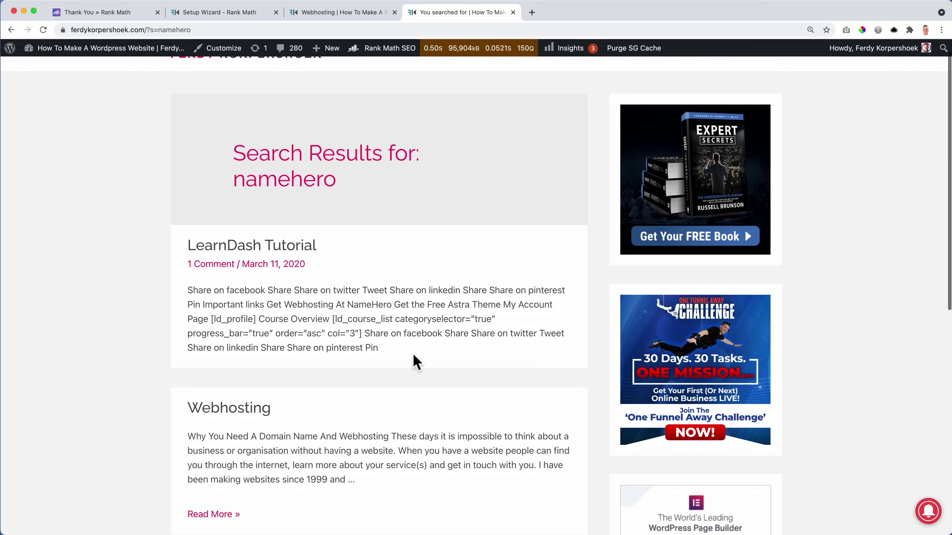
pyautogui.scroll(15, 352, 306)
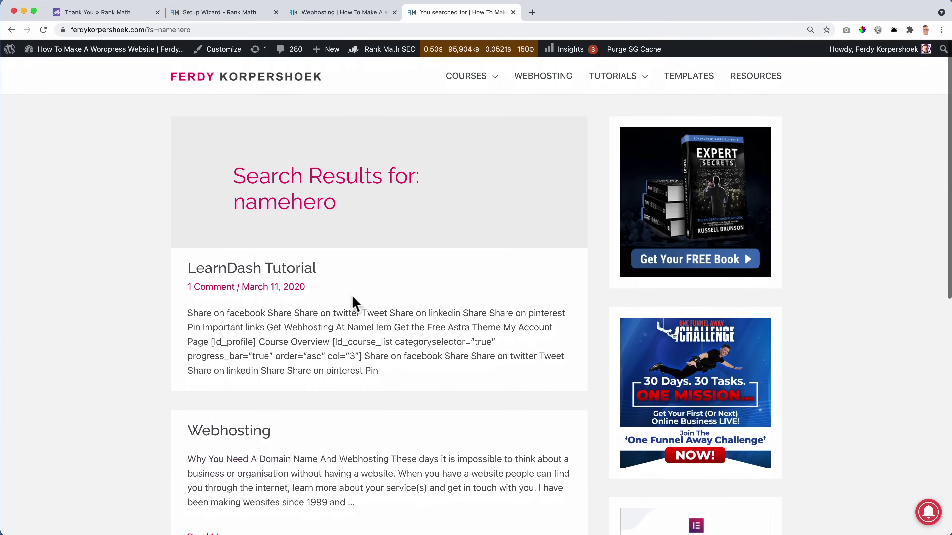
pyautogui.click(514, 12)
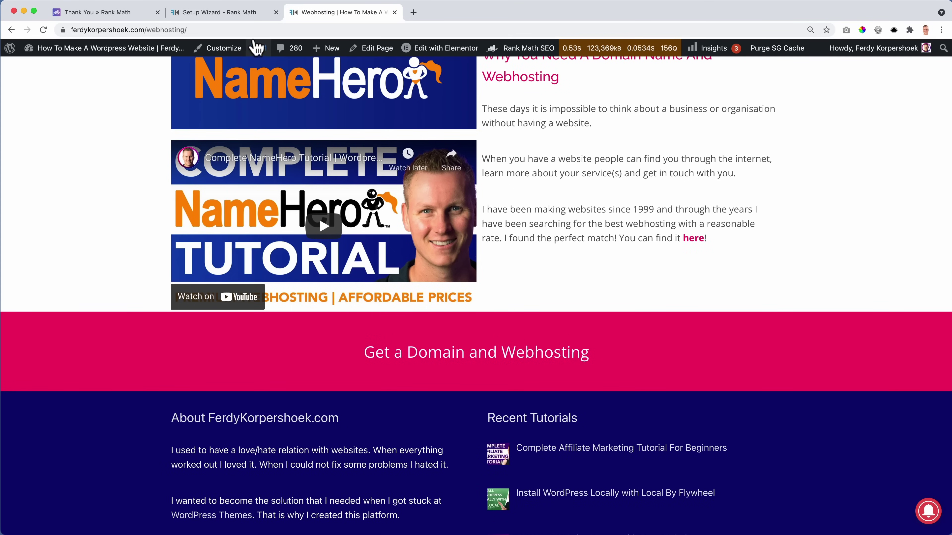
# Replace the end of the Webhosting page address with 'xzcvxcvxcv' to trigger the 404 page.
pyautogui.click(208, 27)
pyautogui.click(213, 27)
pyautogui.moveTo(192, 28); pyautogui.dragTo(230, 29)
pyautogui.write('xzcvxcvxcv')
pyautogui.press('Return')
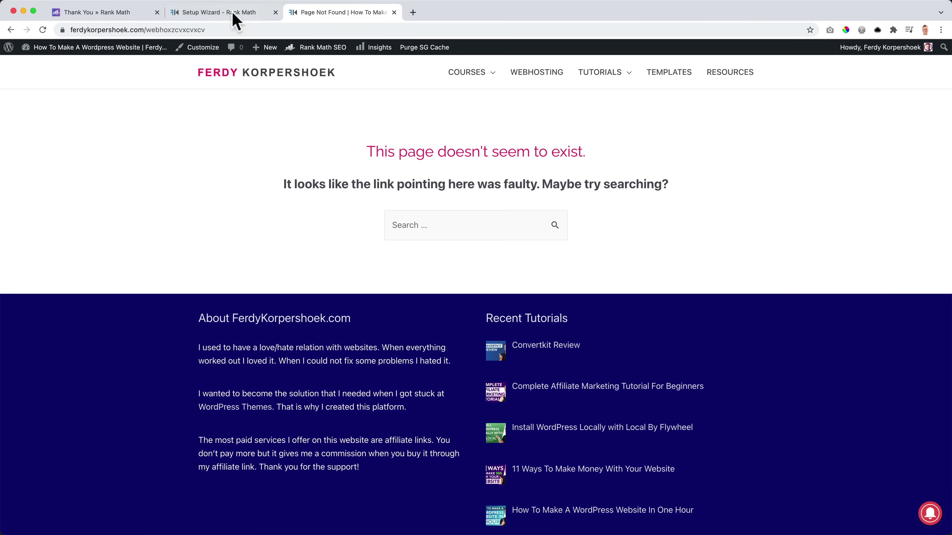
# From the 404 page's footer, open the Convertkit Review article and then Edit Post.
pyautogui.click(213, 13)
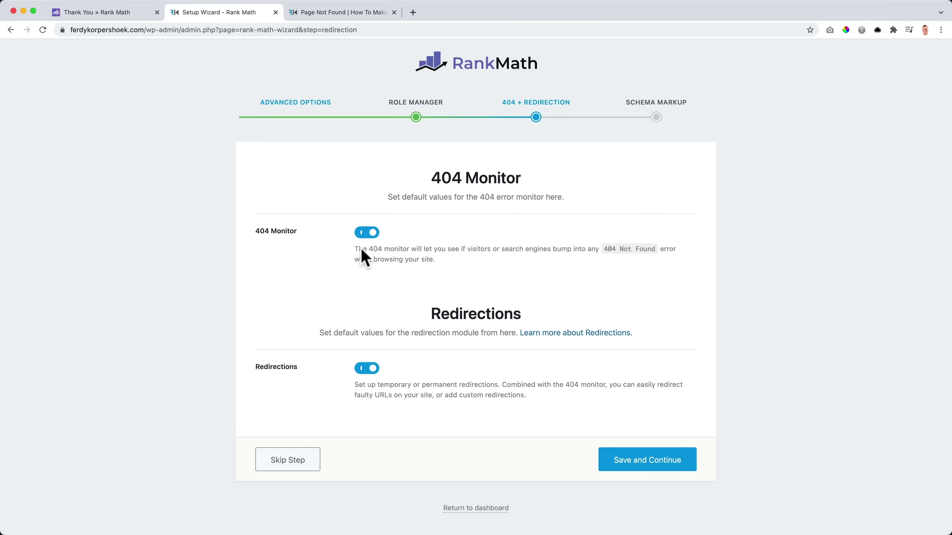
pyautogui.click(342, 13)
pyautogui.moveTo(146, 31); pyautogui.dragTo(233, 31)
pyautogui.click(233, 31)
pyautogui.moveTo(170, 29); pyautogui.dragTo(236, 28)
pyautogui.click(235, 28)
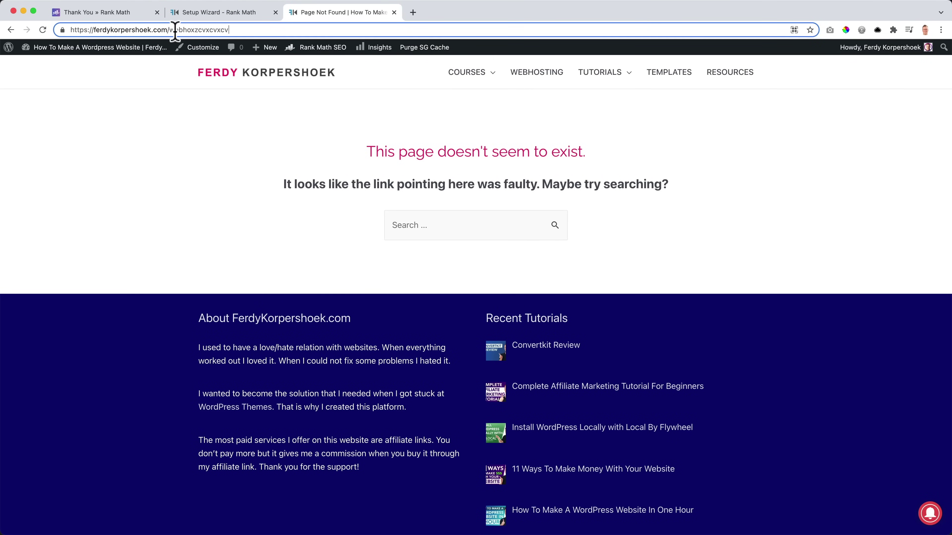
pyautogui.click(375, 131)
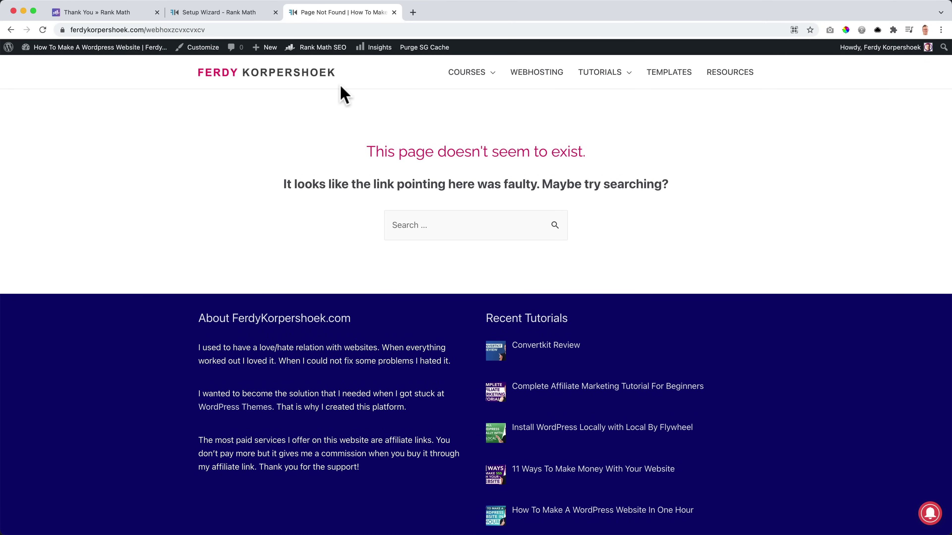
pyautogui.click(550, 350)
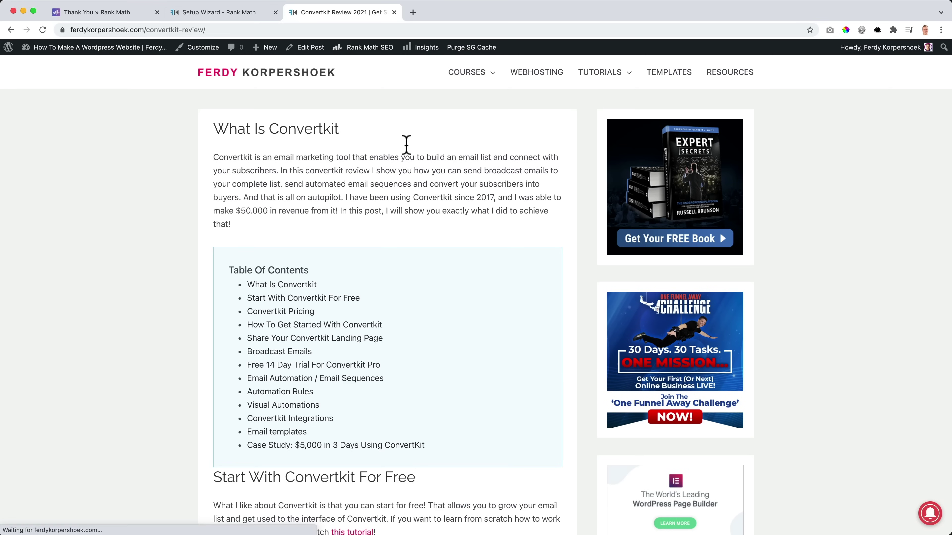
pyautogui.click(316, 57)
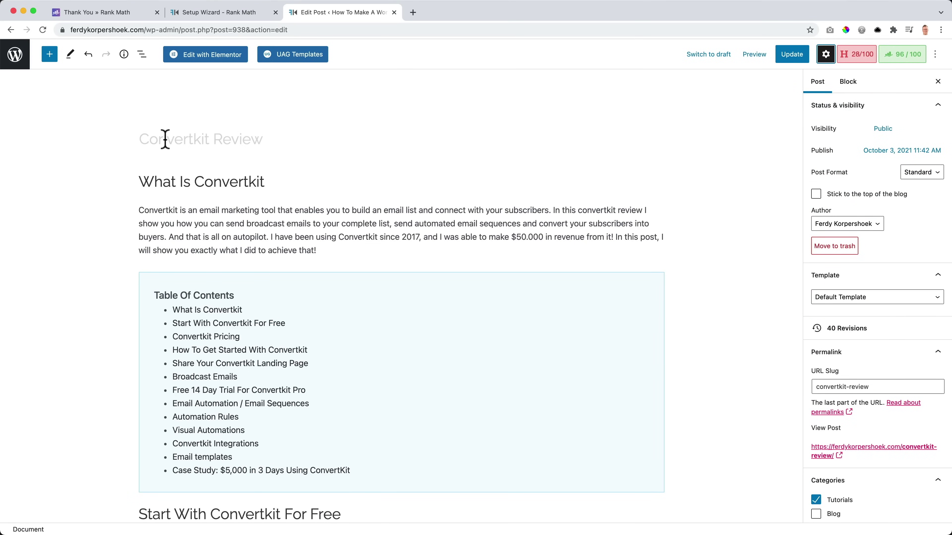
# Replace the editor's URL path with 'sdfgsdfgsdfgsdfgsdfgsdfgs', confirm leaving, and return to the wizard.
pyautogui.click(887, 386)
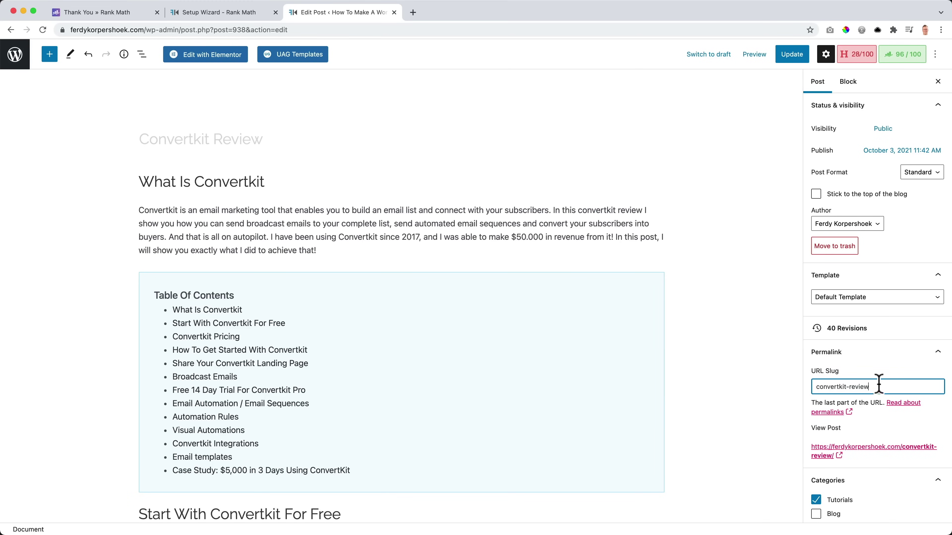
pyautogui.click(244, 14)
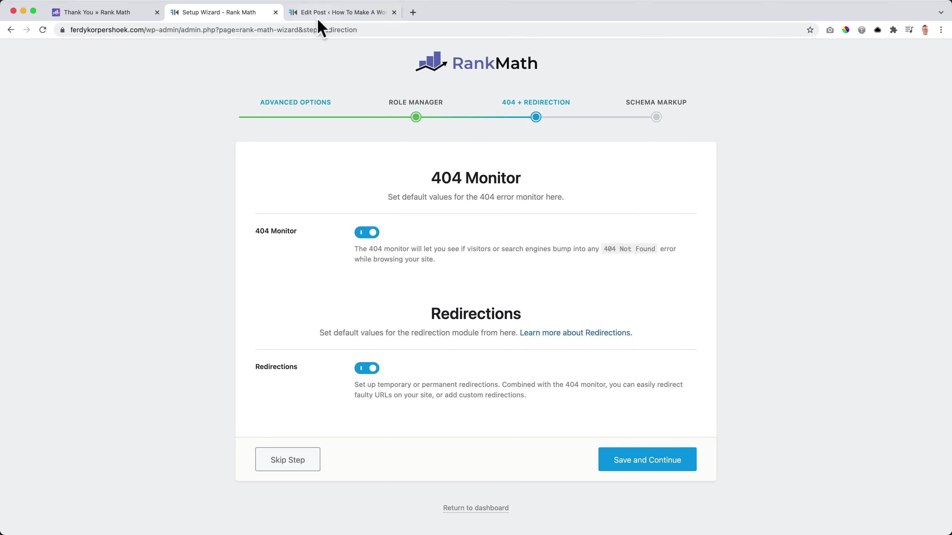
pyautogui.click(324, 12)
pyautogui.click(181, 30)
pyautogui.click(183, 30)
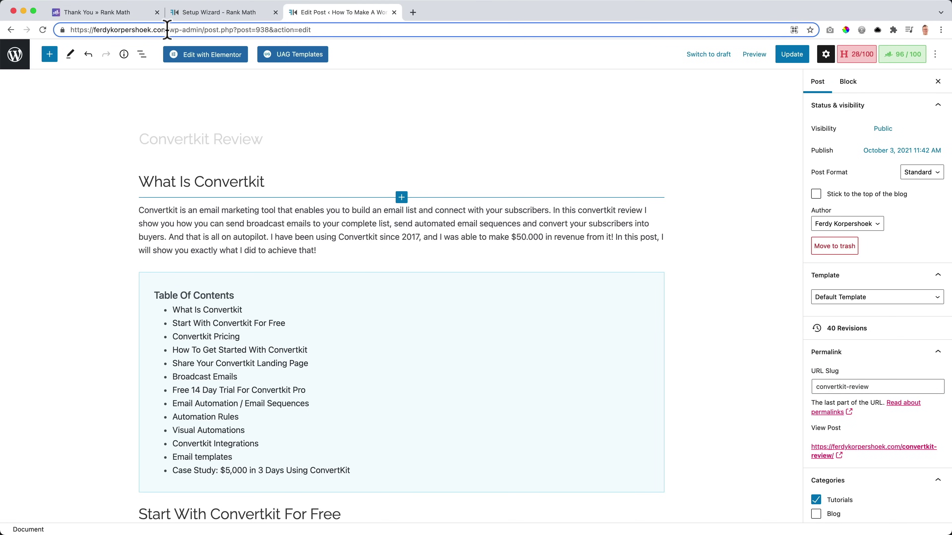
pyautogui.moveTo(173, 30); pyautogui.dragTo(401, 30)
pyautogui.write('sdfgsdfgsdfgsdfgsdfgsdfgs')
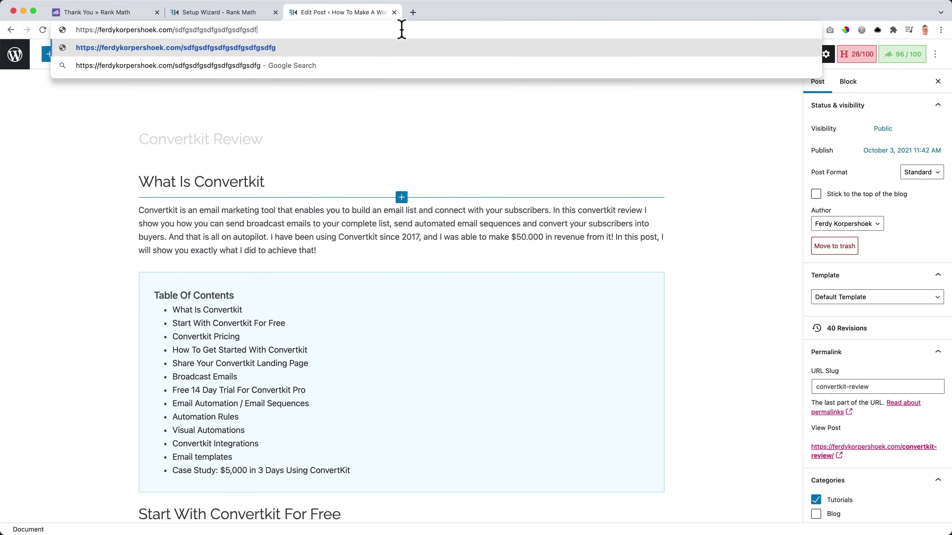
pyautogui.press('Return')
pyautogui.click(502, 202)
pyautogui.click(251, 14)
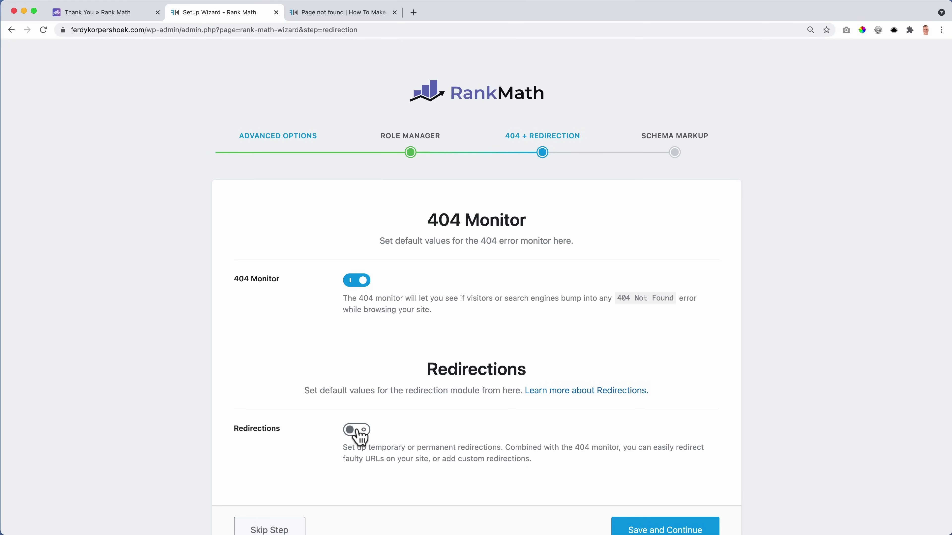
# Switch Redirections back on alongside 404 Monitor and save to reach the Schema Markup step.
pyautogui.click(369, 370)
pyautogui.scroll(-3, 475, 436)
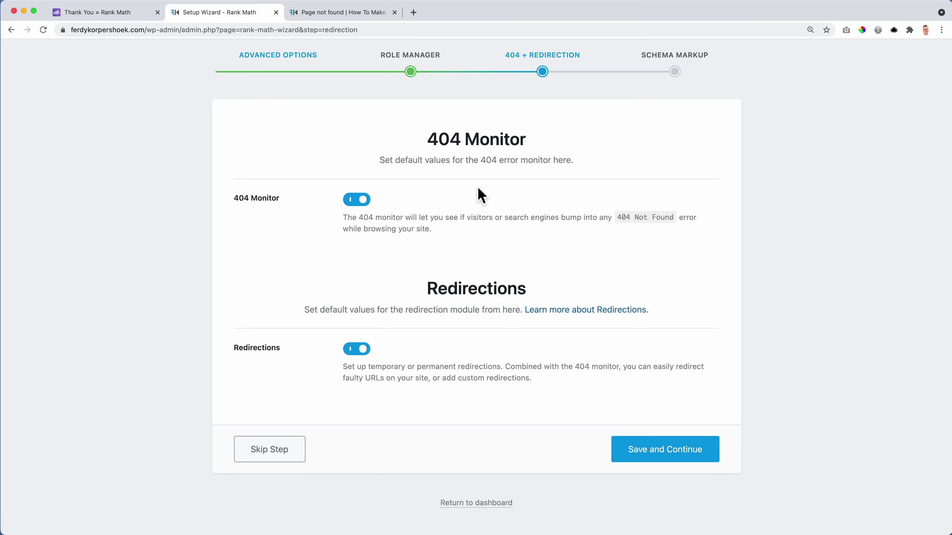
pyautogui.click(664, 455)
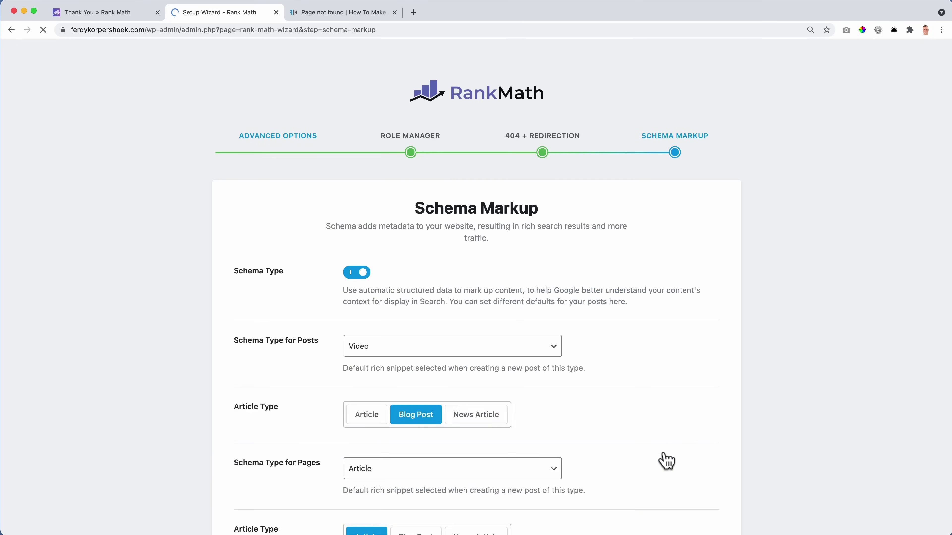
pyautogui.click(324, 16)
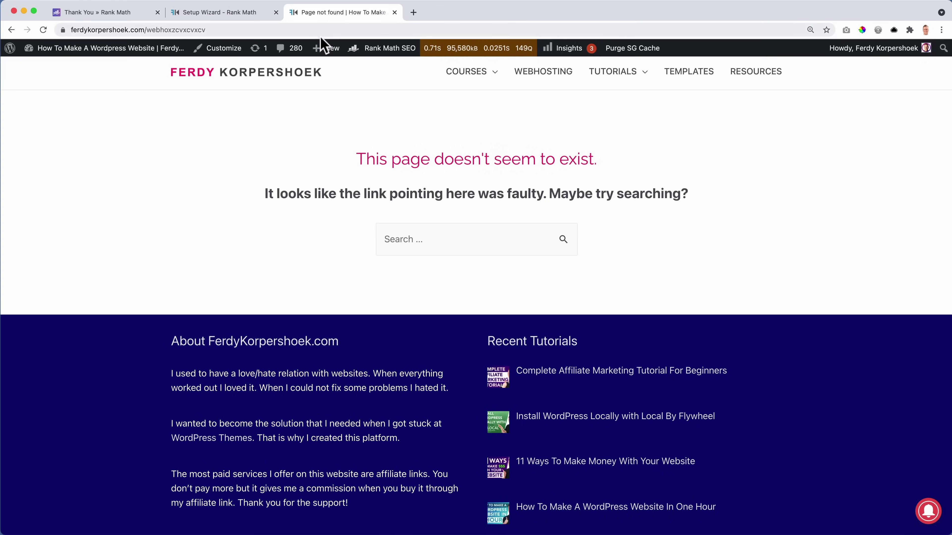
pyautogui.click(318, 28)
pyautogui.write('goog')
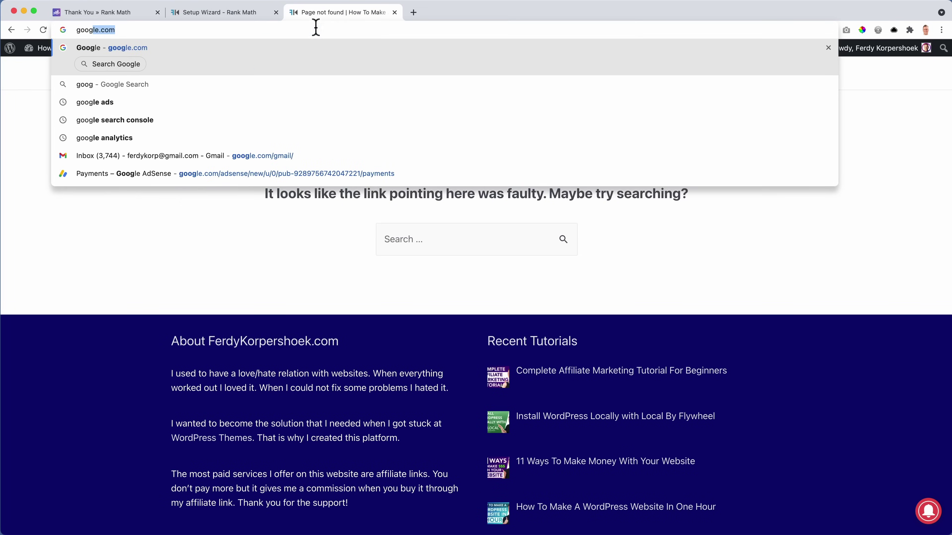
pyautogui.press('Return')
pyautogui.write('htt')
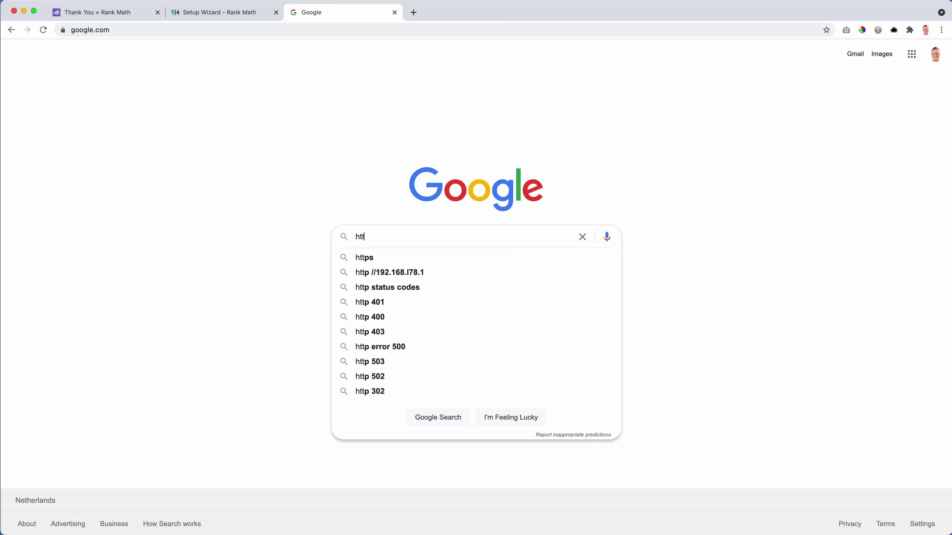
pyautogui.write('ps://ferdy')
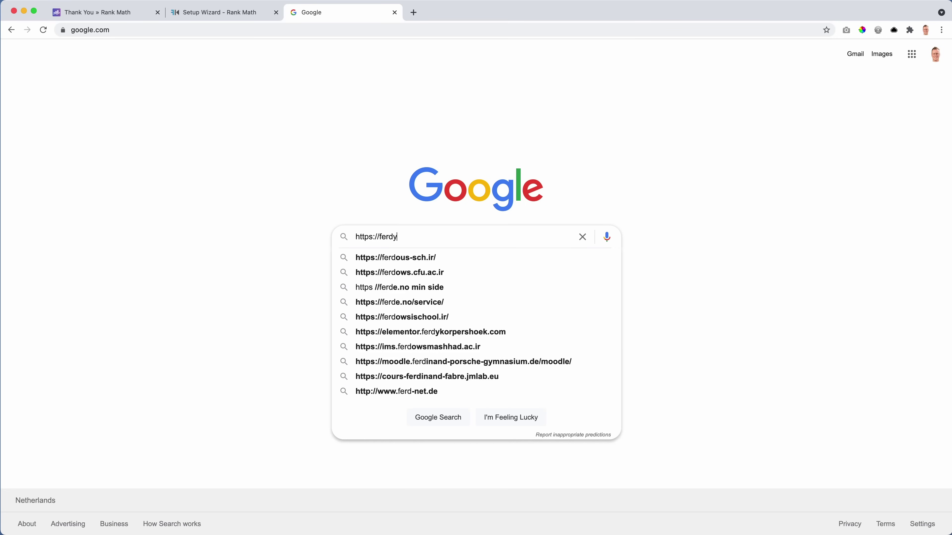
pyautogui.write('korpershoek.com')
pyautogui.press('Return')
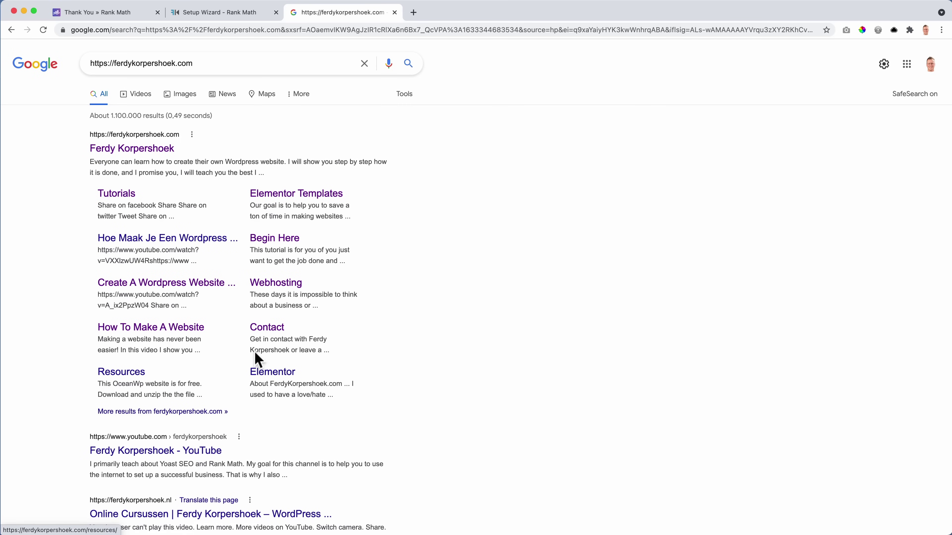
pyautogui.scroll(-5, 219, 325)
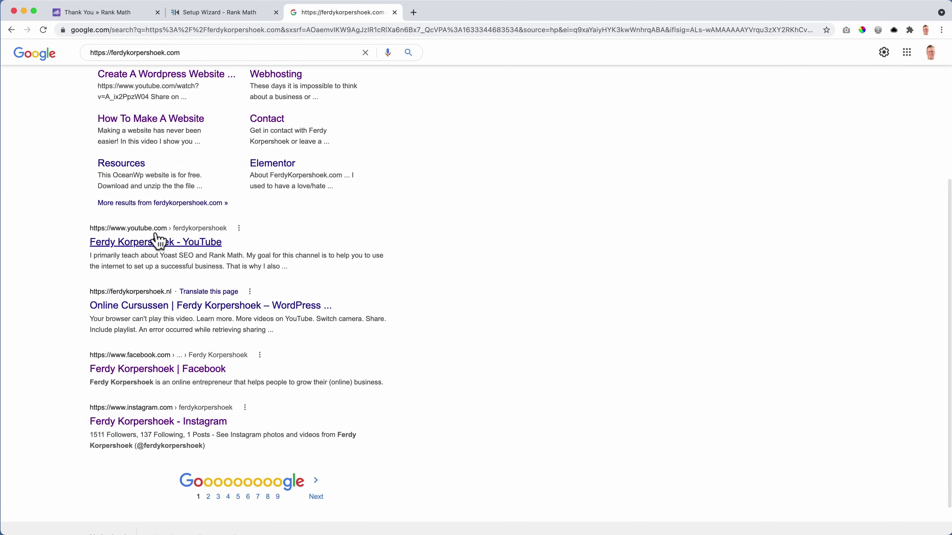
pyautogui.scroll(5, 149, 397)
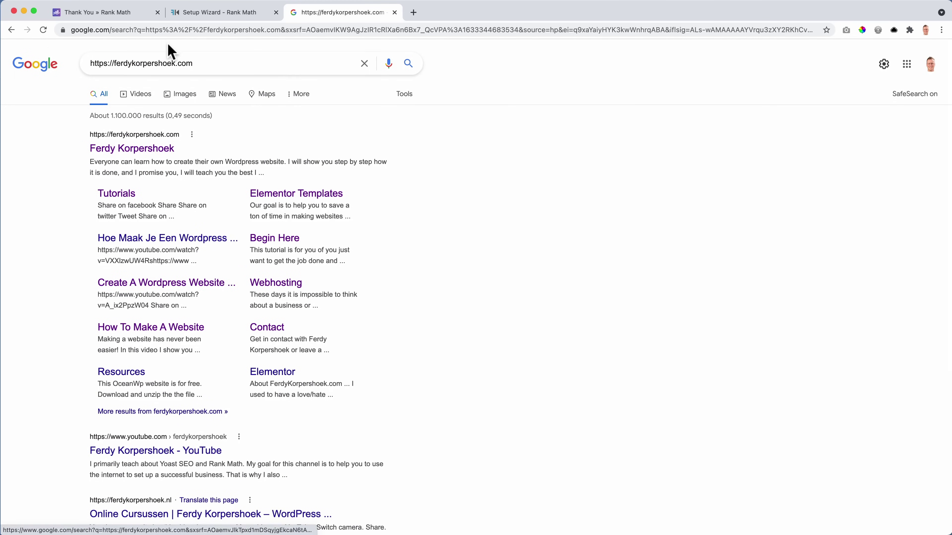
# Search 'weather maassluis' and switch the forecast to Fahrenheit and back to Celsius.
pyautogui.tripleClick(170, 63)
pyautogui.write('weather maass')
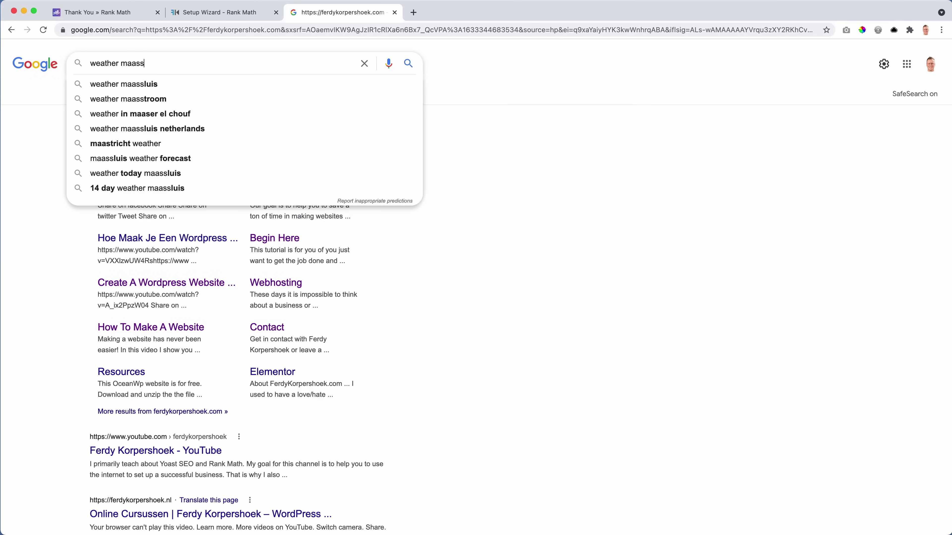
pyautogui.write('luis')
pyautogui.press('Return')
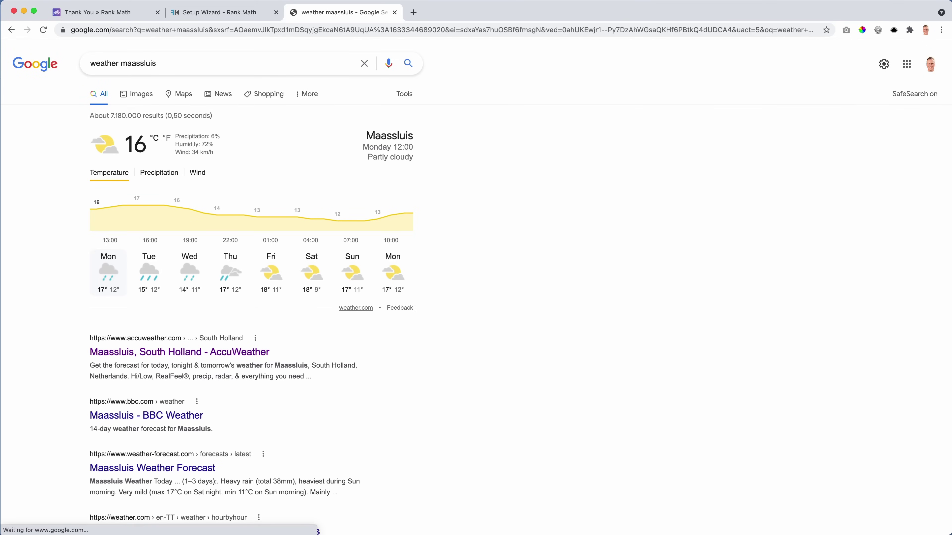
pyautogui.click(166, 138)
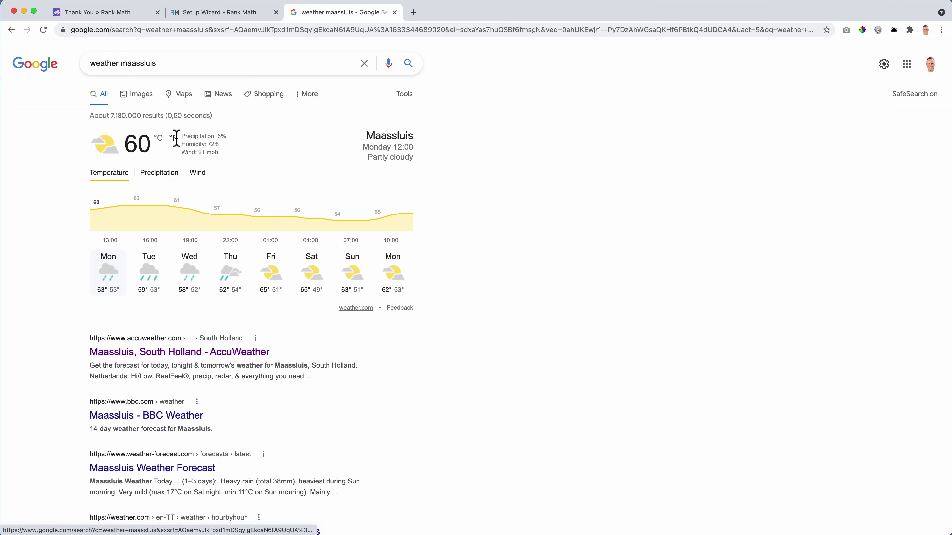
pyautogui.click(159, 138)
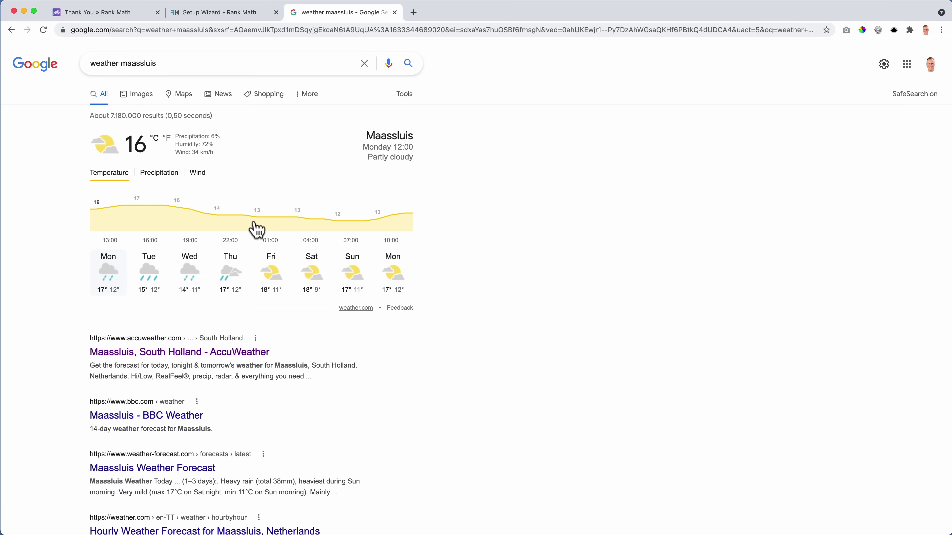
pyautogui.scroll(-3, 255, 230)
pyautogui.scroll(3, 262, 210)
# Search 'book a hotel in sydney' and scroll to the Sydney hotels map listing.
pyautogui.moveTo(170, 62); pyautogui.dragTo(63, 61)
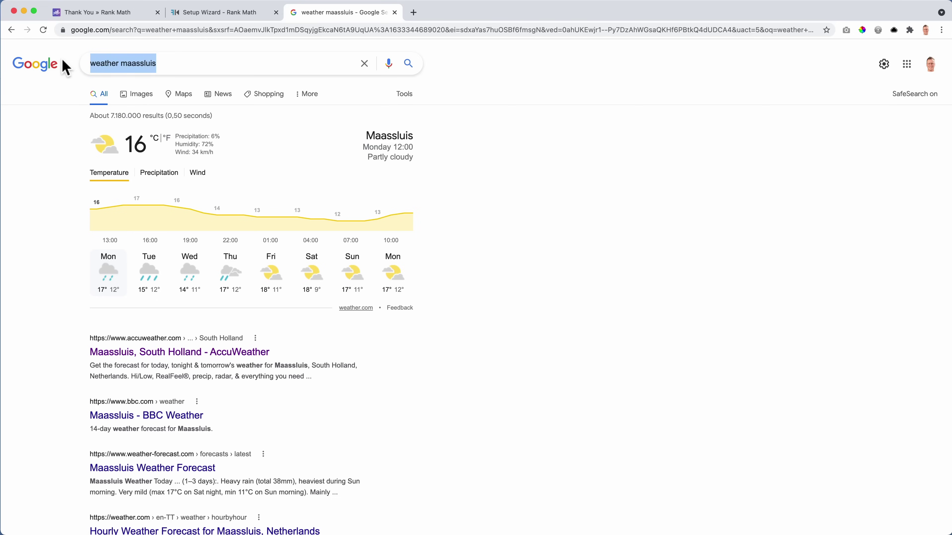
pyautogui.write('book a h')
pyautogui.write('in s')
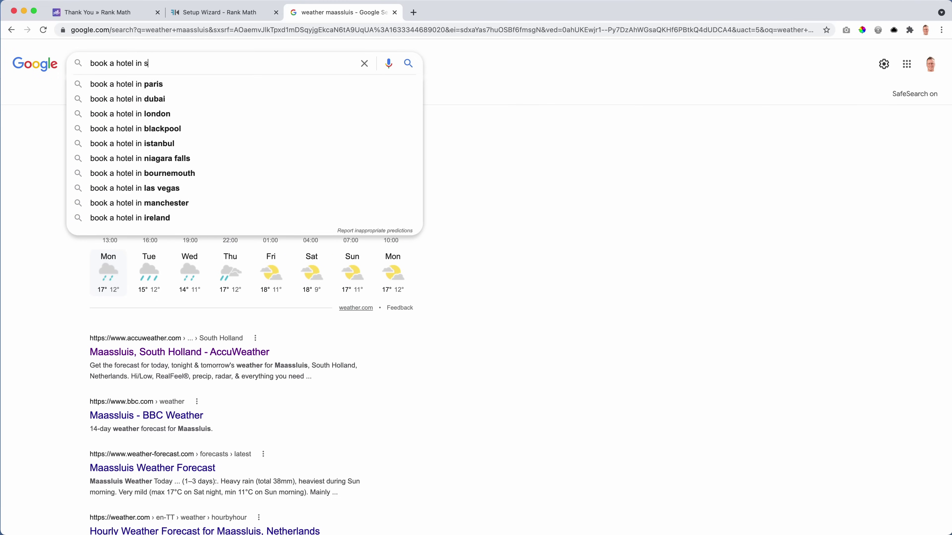
pyautogui.write('ydney')
pyautogui.press('Return')
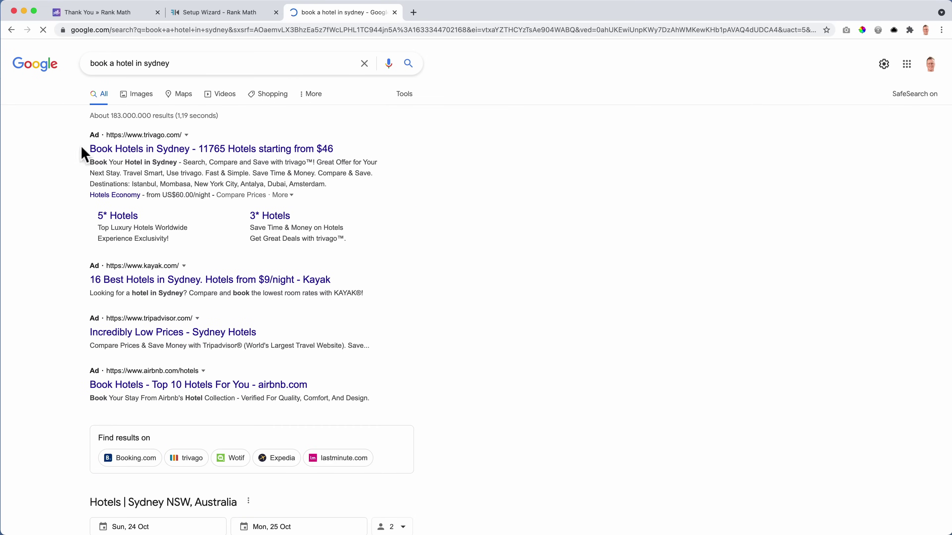
pyautogui.scroll(-10, 92, 170)
pyautogui.scroll(-2, 91, 170)
pyautogui.scroll(1, 97, 139)
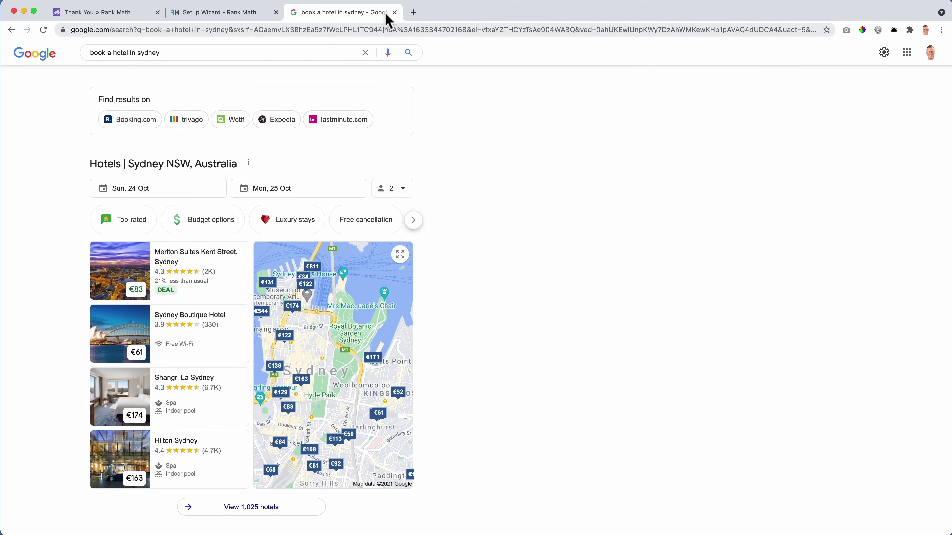
# Close the Google tab and choose Article from the Schema Type for Posts dropdown.
pyautogui.click(394, 13)
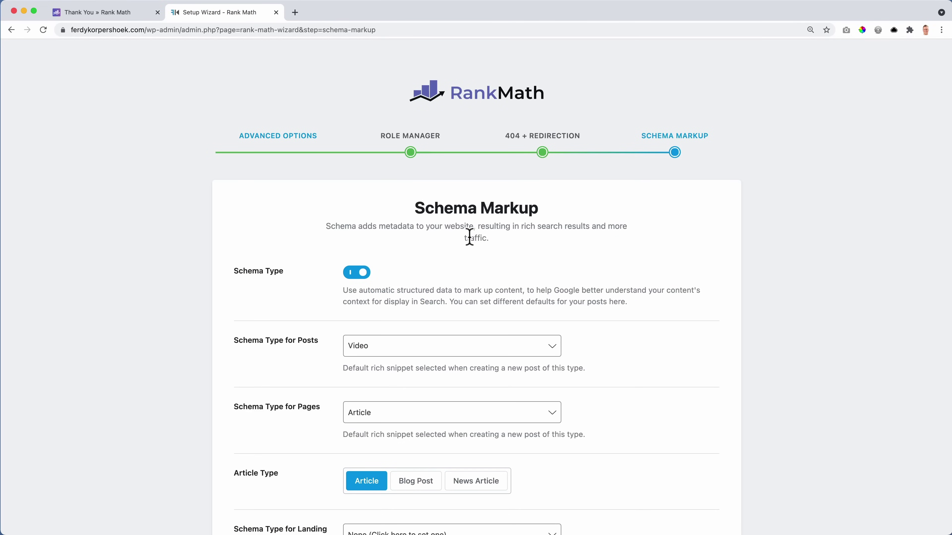
pyautogui.scroll(-5, 452, 251)
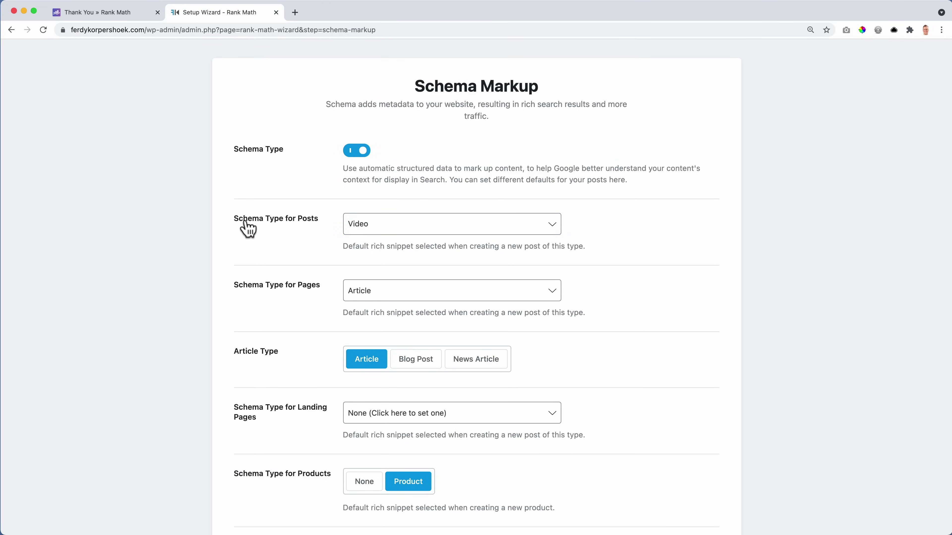
pyautogui.click(390, 227)
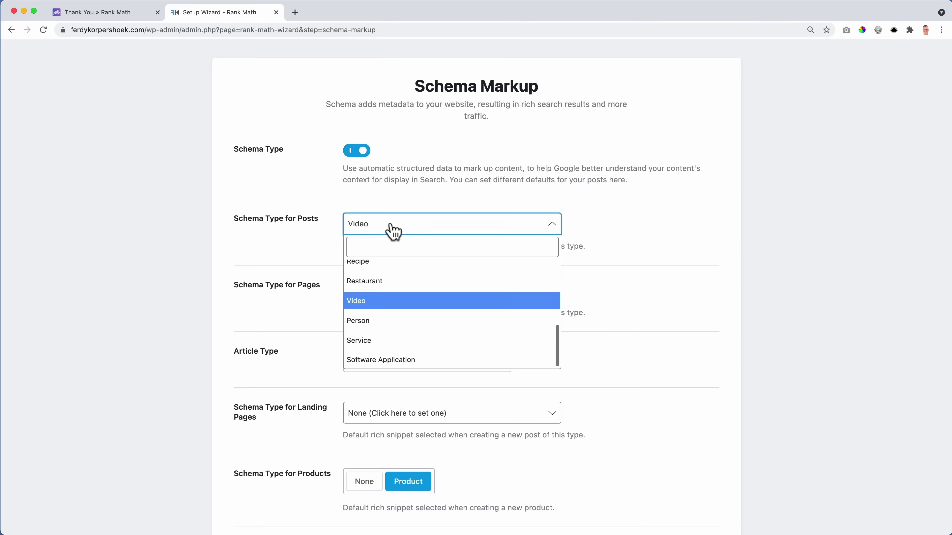
pyautogui.scroll(5, 396, 308)
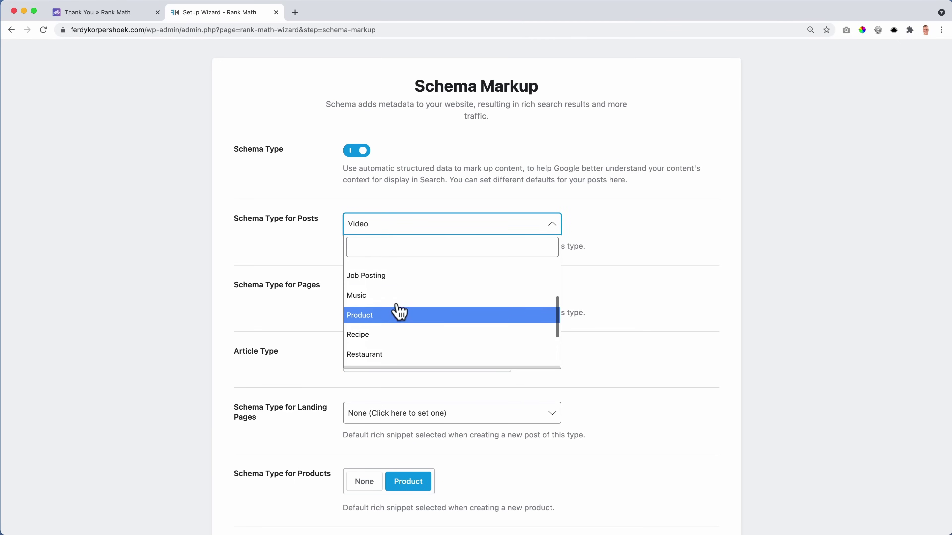
pyautogui.scroll(3, 396, 312)
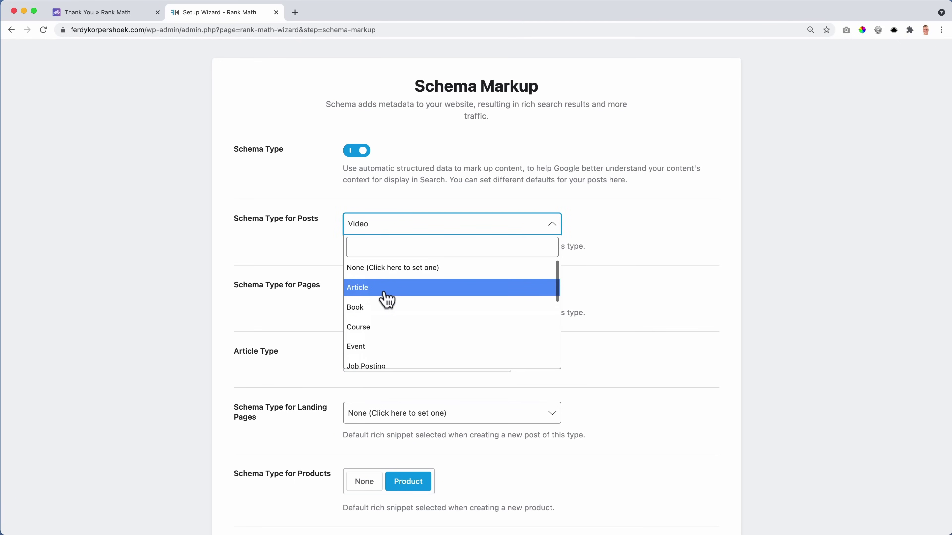
pyautogui.click(385, 292)
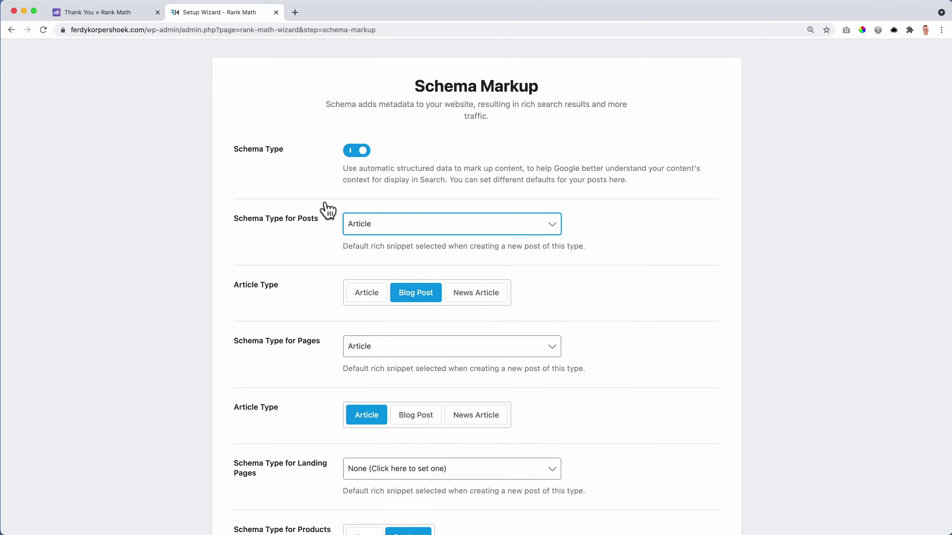
# In a new tab, load ferdykorpershoek.com and open the WordPress WPML Tutorial post under Tutorials.
pyautogui.click(295, 19)
pyautogui.write('ferdykorp.com')
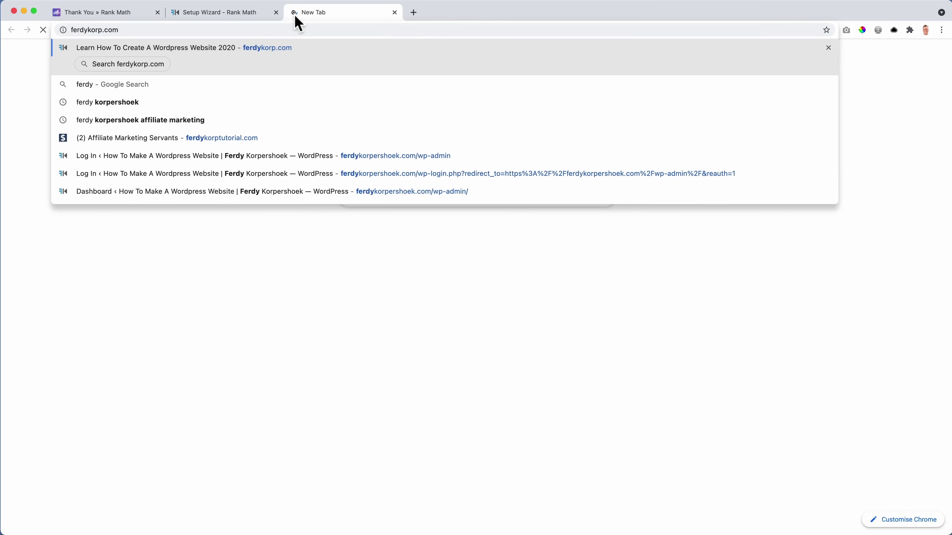
pyautogui.press('Return')
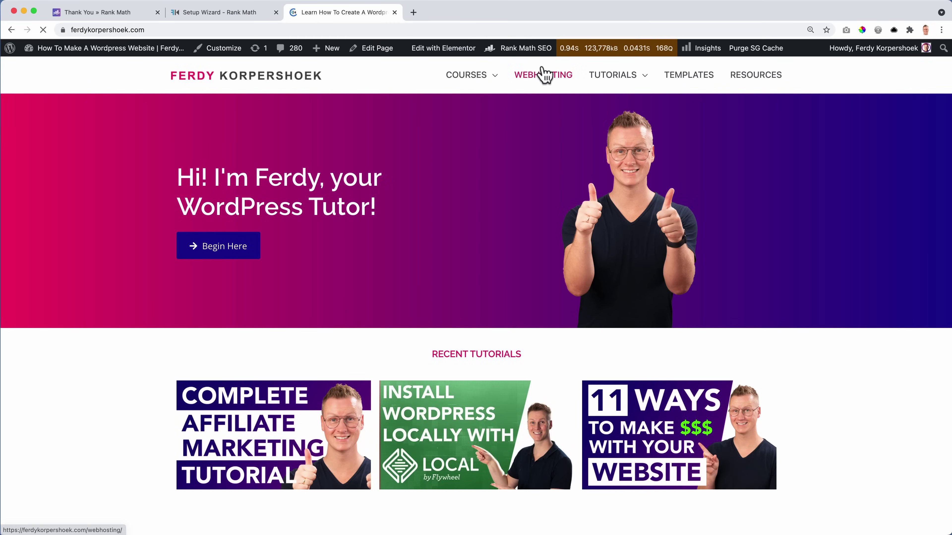
pyautogui.moveTo(610, 84)
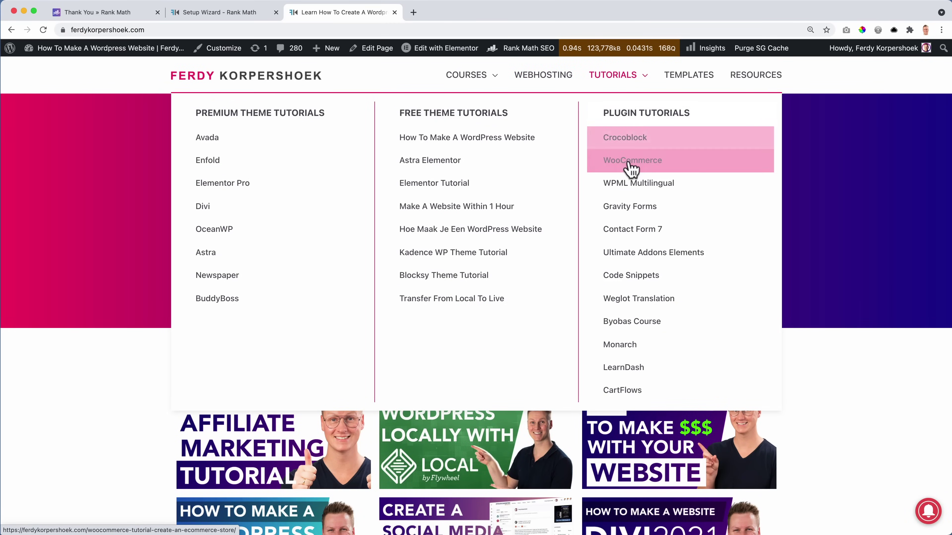
pyautogui.click(631, 191)
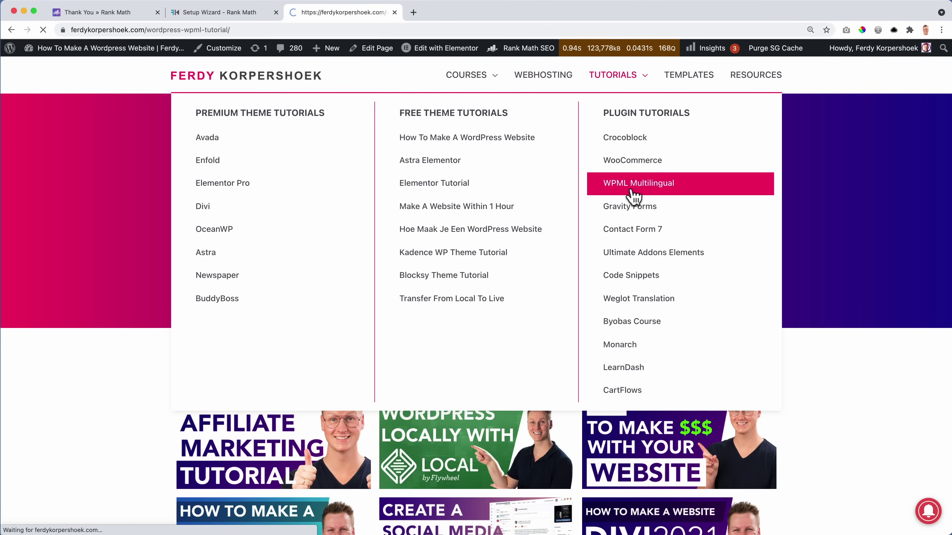
pyautogui.scroll(-9, 598, 209)
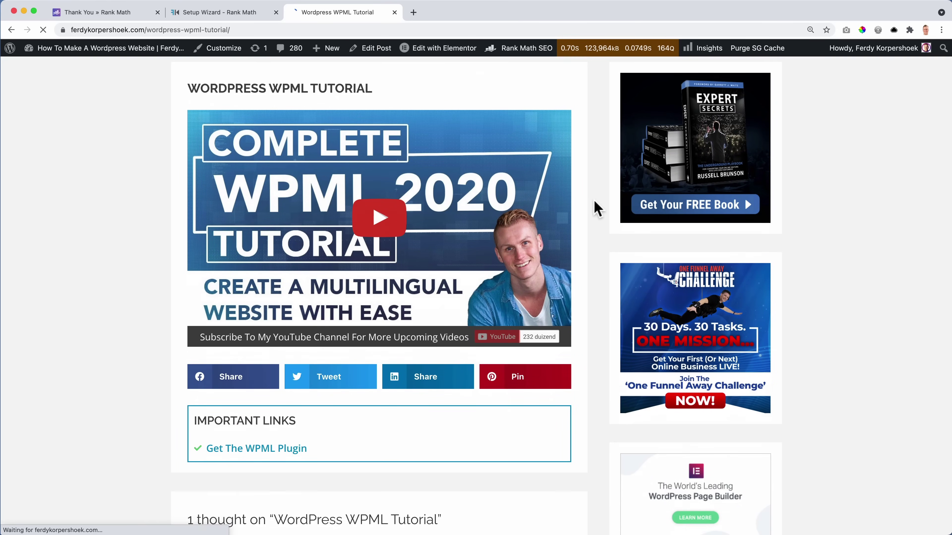
pyautogui.scroll(6, 597, 209)
pyautogui.scroll(3, 598, 209)
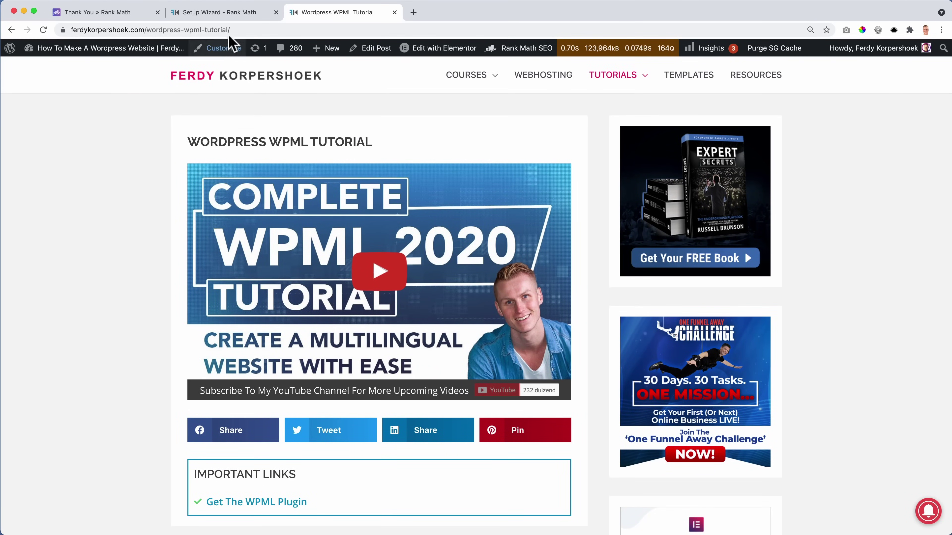
# Back in the setup wizard, set the default schema type for posts to Video.
pyautogui.click(208, 13)
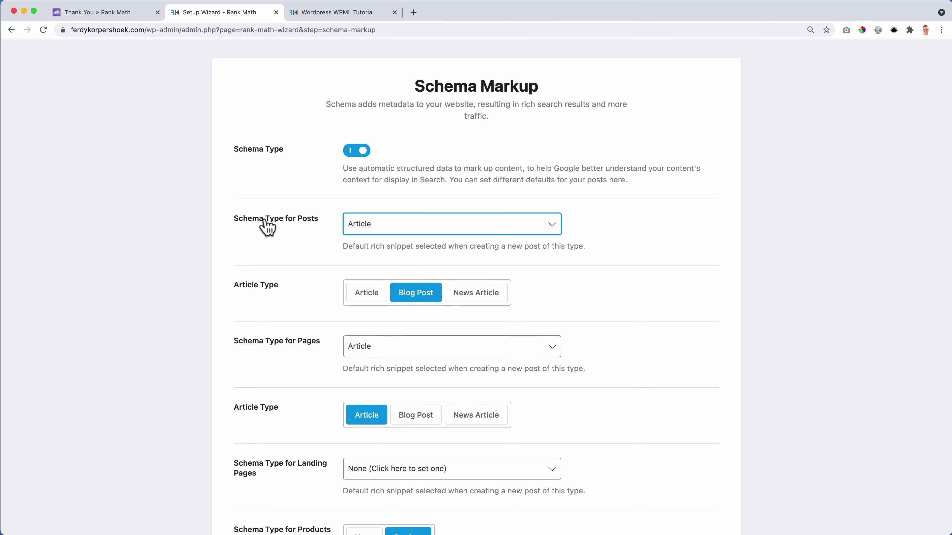
pyautogui.click(399, 230)
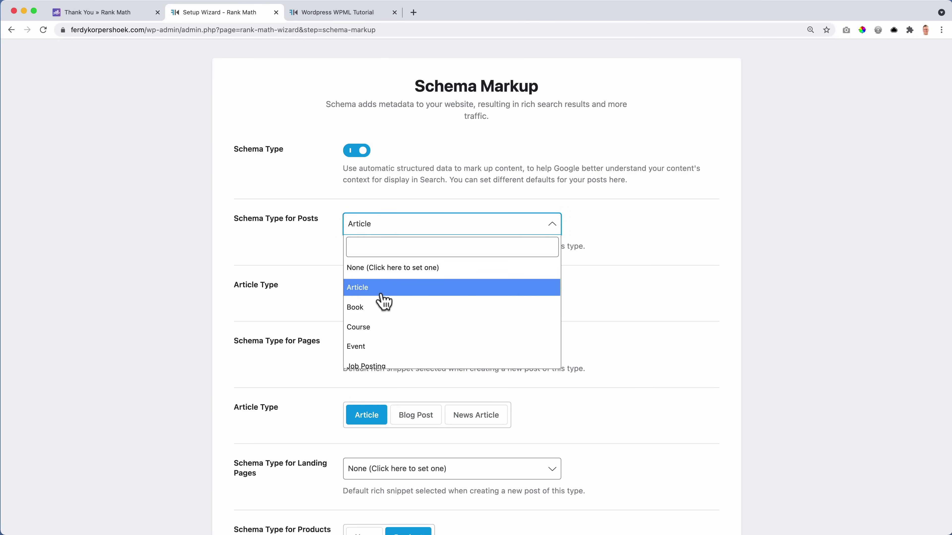
pyautogui.scroll(-5, 380, 300)
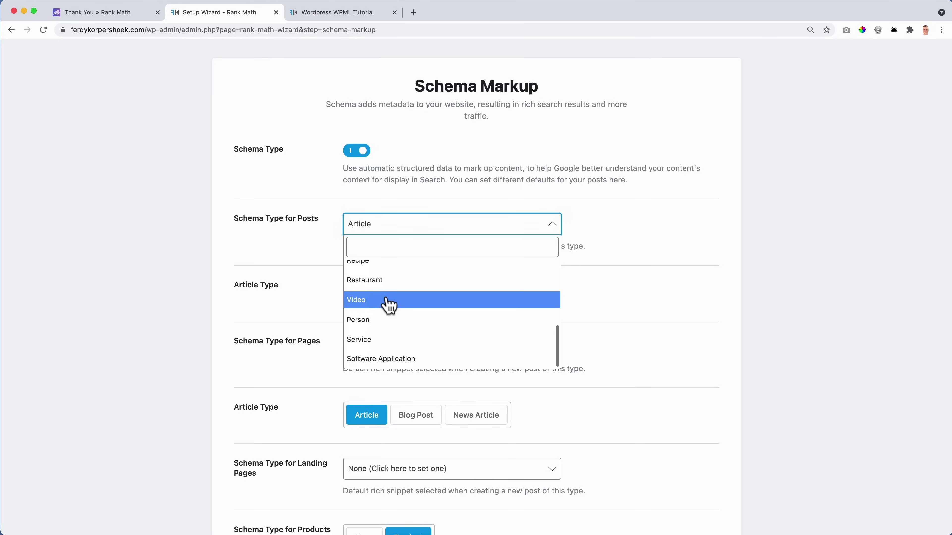
pyautogui.click(374, 306)
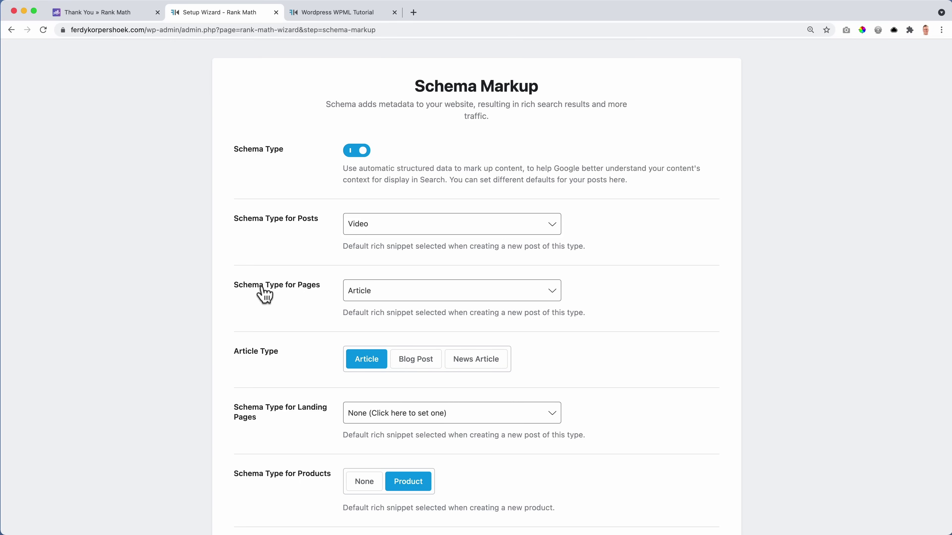
# Keep pages at Article schema and leave landing pages at None.
pyautogui.click(384, 292)
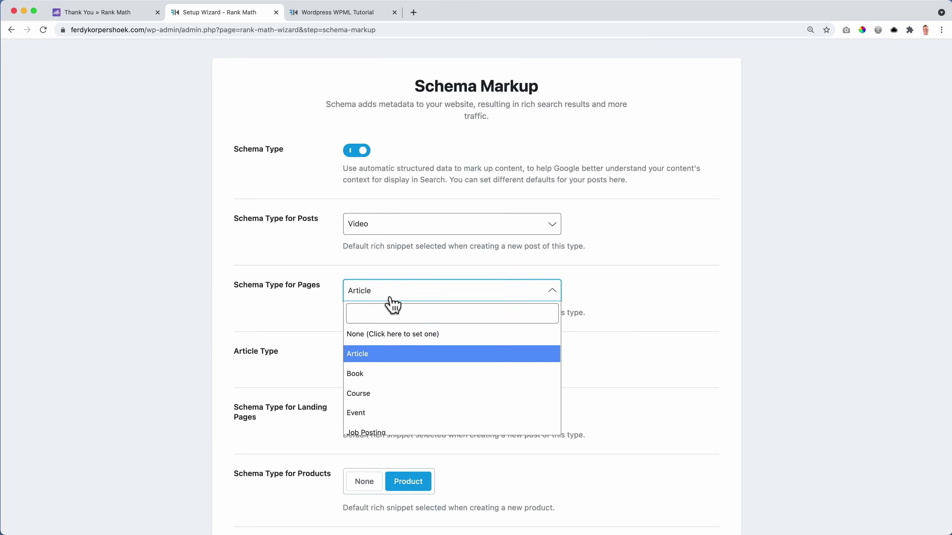
pyautogui.click(372, 354)
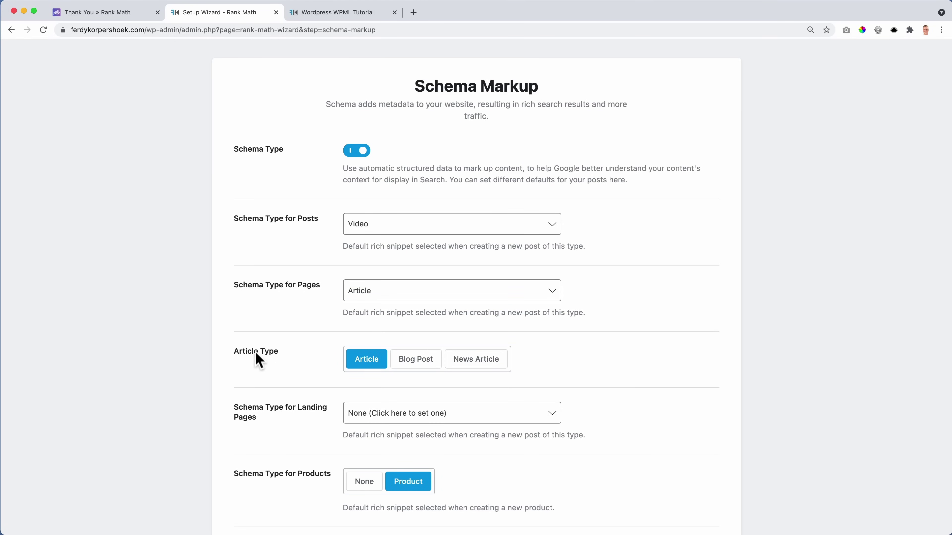
pyautogui.scroll(-3, 259, 359)
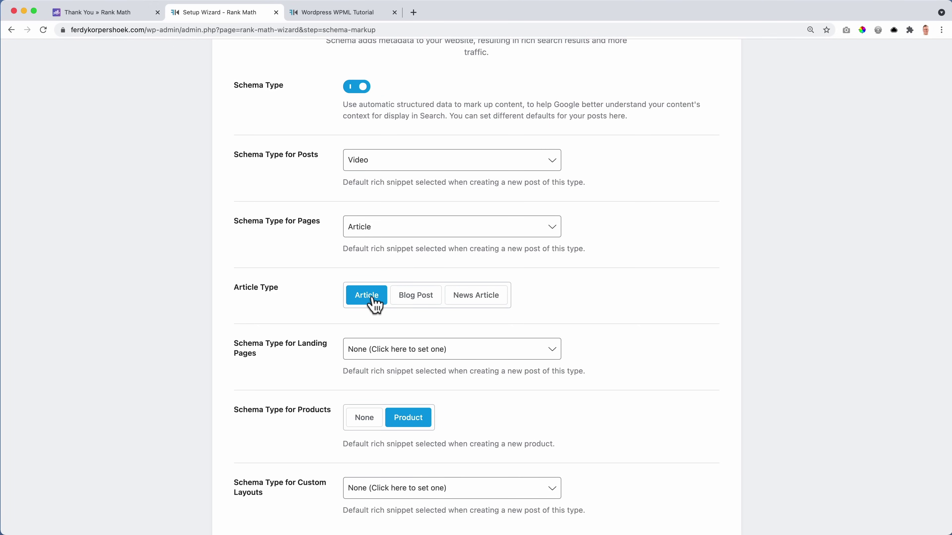
pyautogui.scroll(-5, 375, 305)
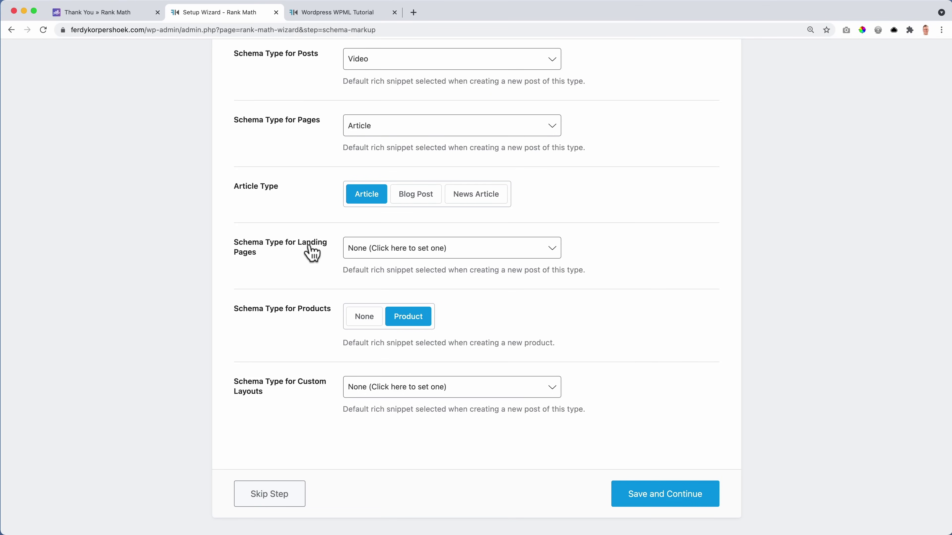
pyautogui.click(426, 253)
pyautogui.click(266, 259)
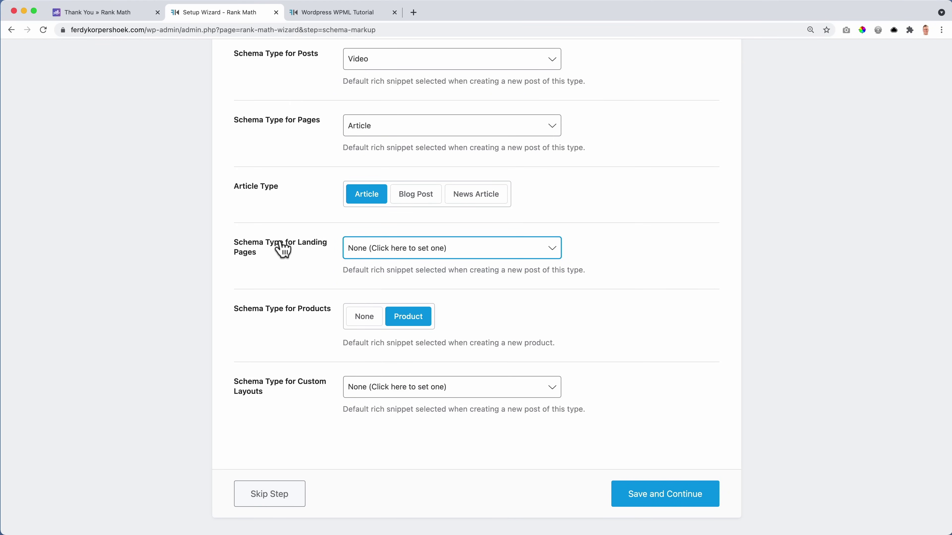
pyautogui.click(374, 253)
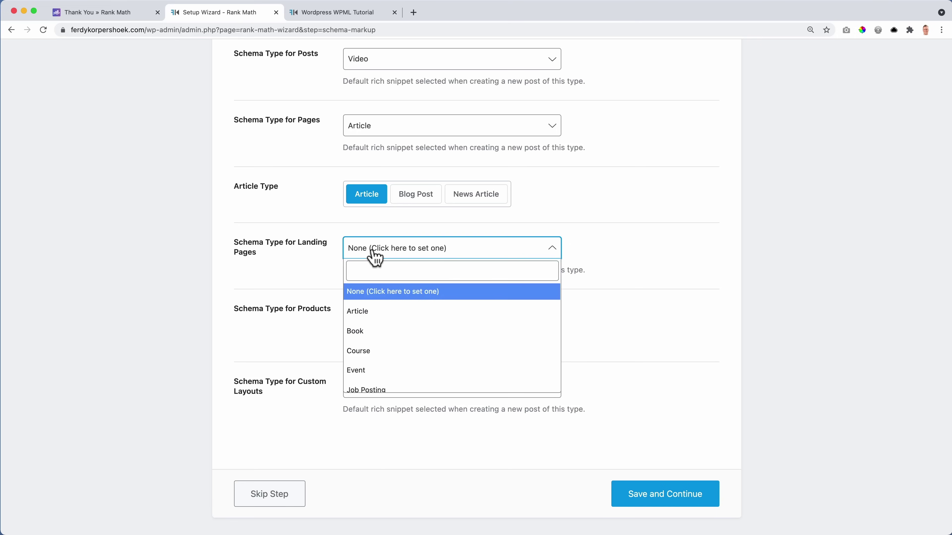
pyautogui.click(374, 300)
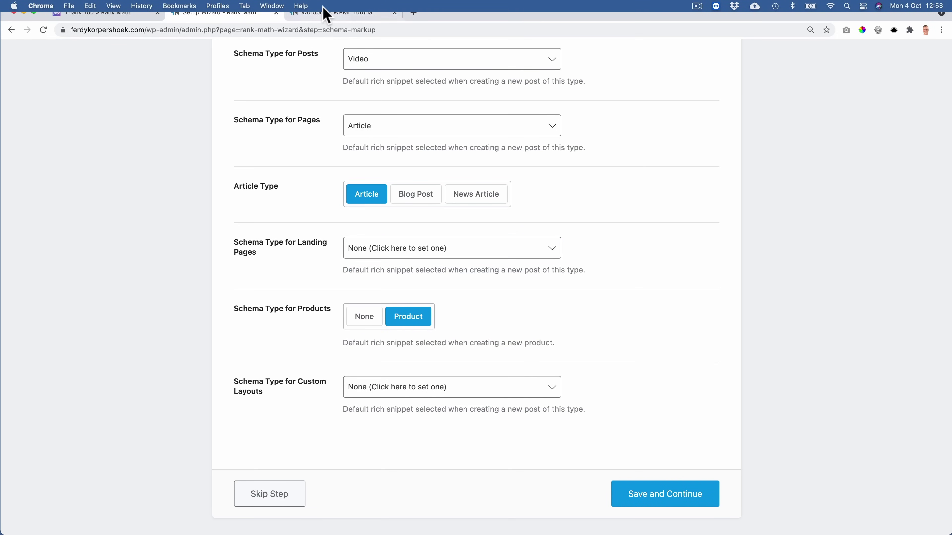
# In the third tab, search Google for 'luis vuitton bag'.
pyautogui.click(325, 16)
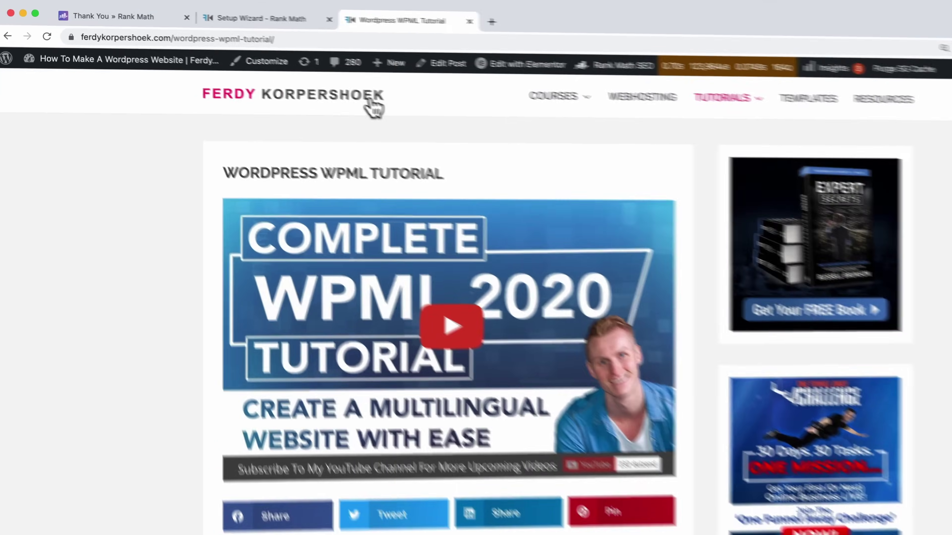
pyautogui.click(288, 39)
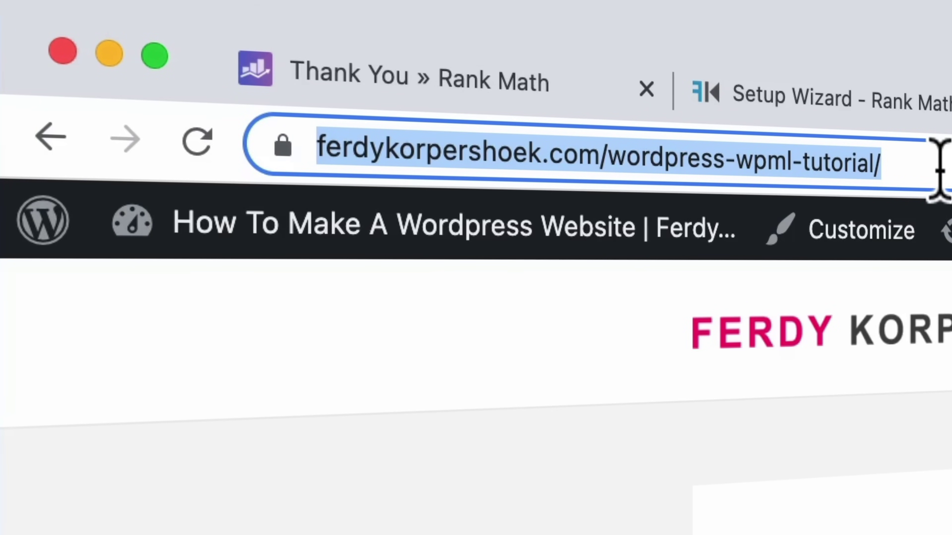
pyautogui.write(';')
pyautogui.press('BackSpace')
pyautogui.write('luis')
pyautogui.press('BackSpace')
pyautogui.write('s vuitton ba')
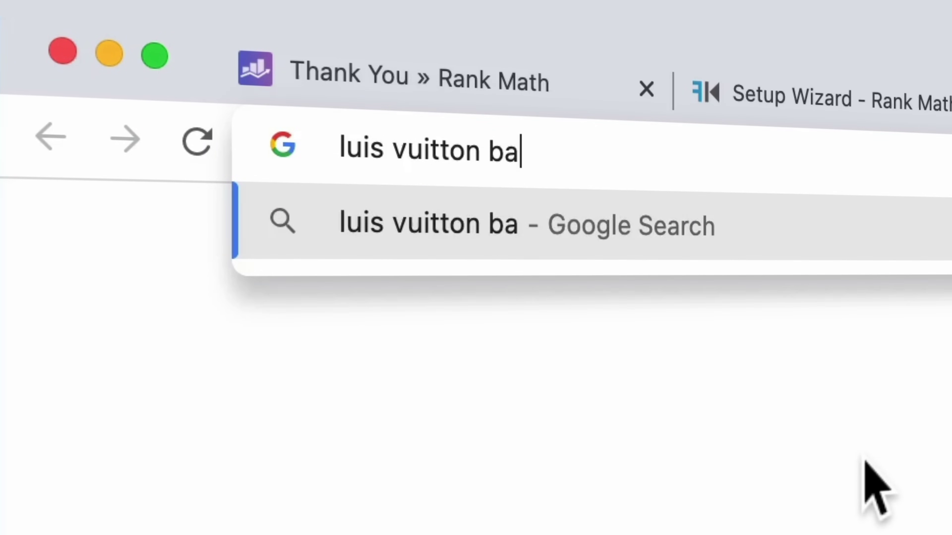
pyautogui.write('g')
pyautogui.press('Return')
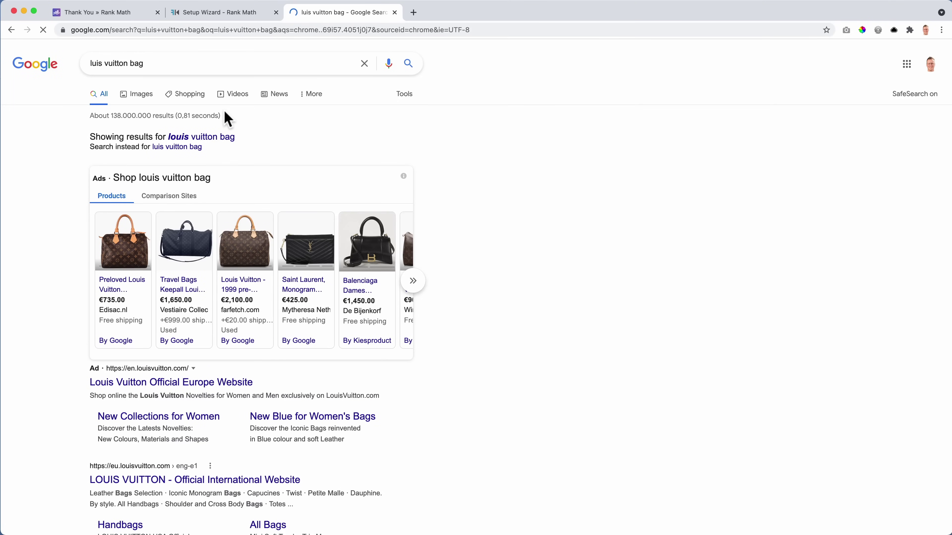
# Browse more bags in the Shopping carousel and scroll through the search results.
pyautogui.click(413, 281)
pyautogui.click(919, 292)
pyautogui.click(920, 292)
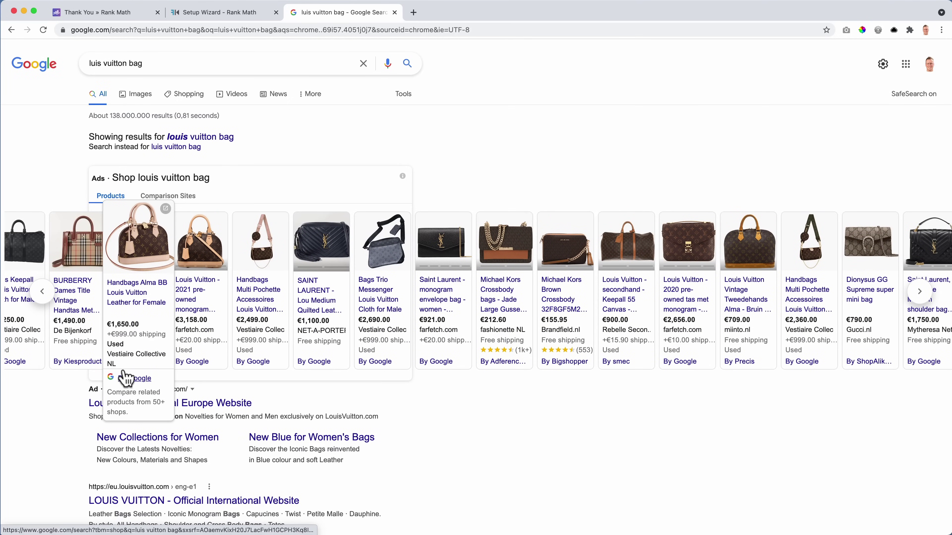
pyautogui.scroll(-4, 398, 427)
pyautogui.scroll(-8, 383, 405)
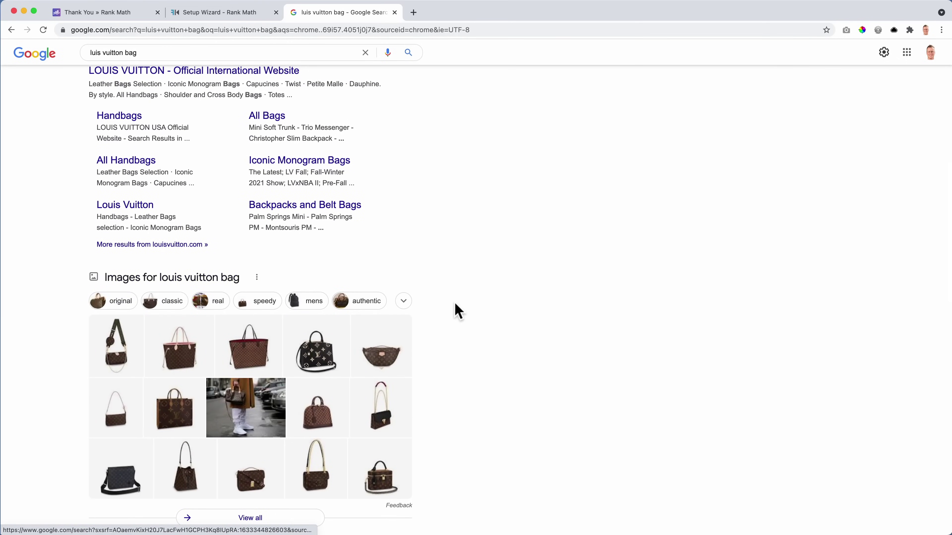
pyautogui.scroll(-16, 457, 311)
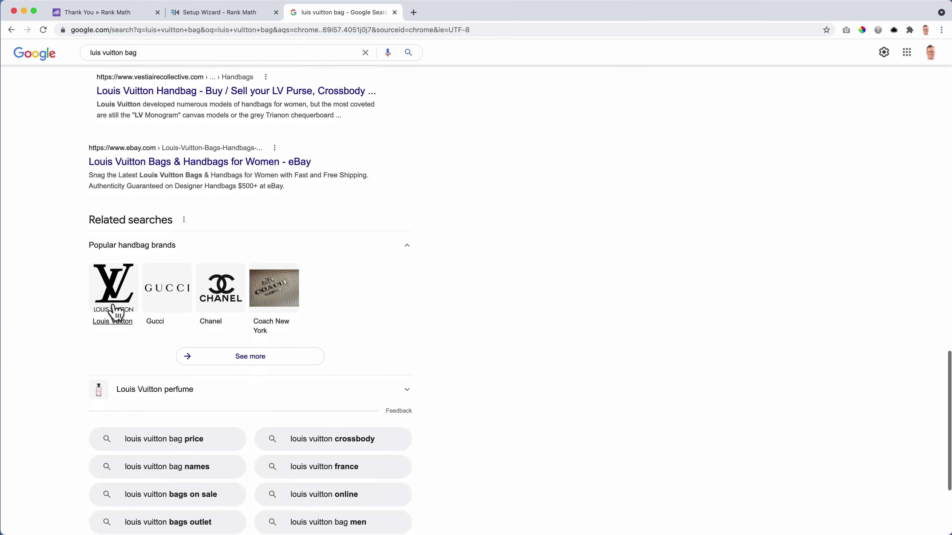
pyautogui.scroll(20, 202, 322)
pyautogui.click(202, 13)
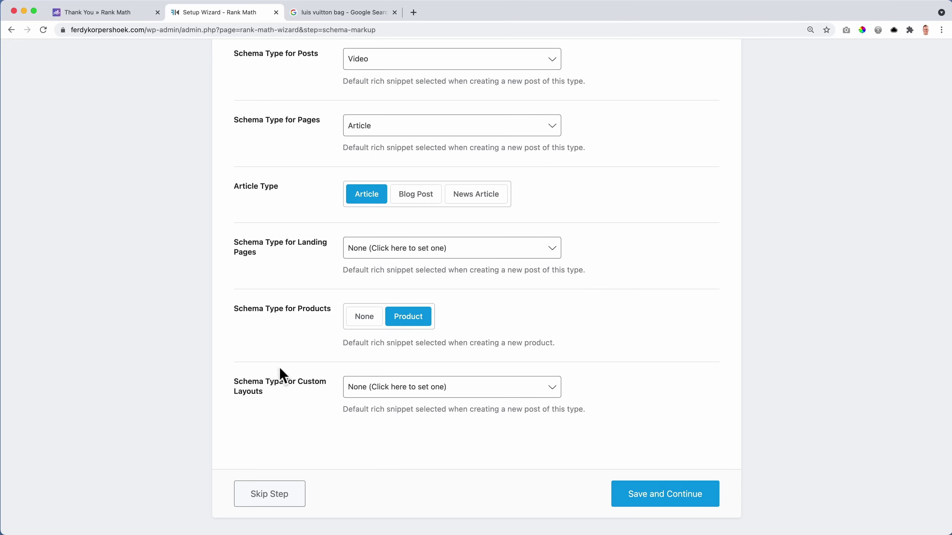
# Leave custom layouts at None and save the schema defaults with Save and Continue.
pyautogui.click(395, 392)
pyautogui.click(365, 433)
pyautogui.click(299, 428)
pyautogui.click(673, 507)
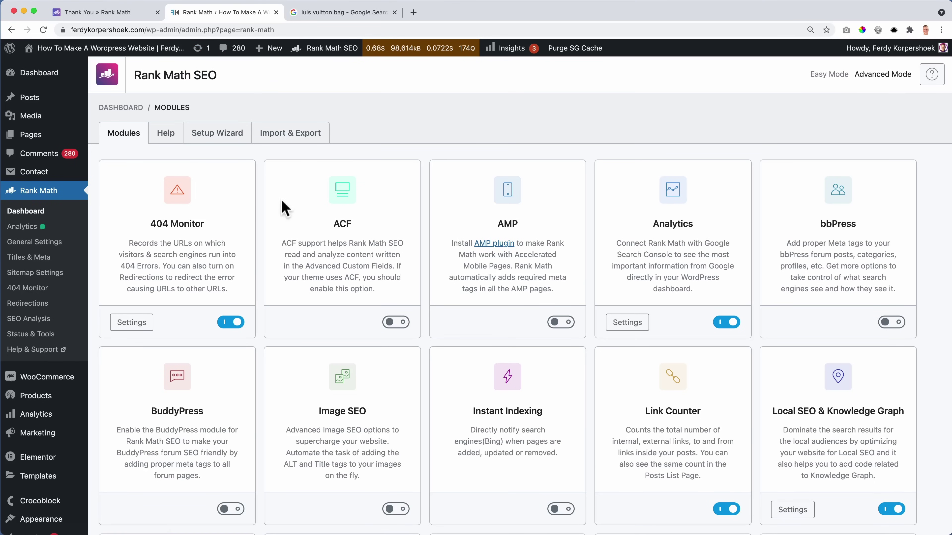
# Read the Image SEO description and switch the Image SEO module on.
pyautogui.scroll(-2, 261, 206)
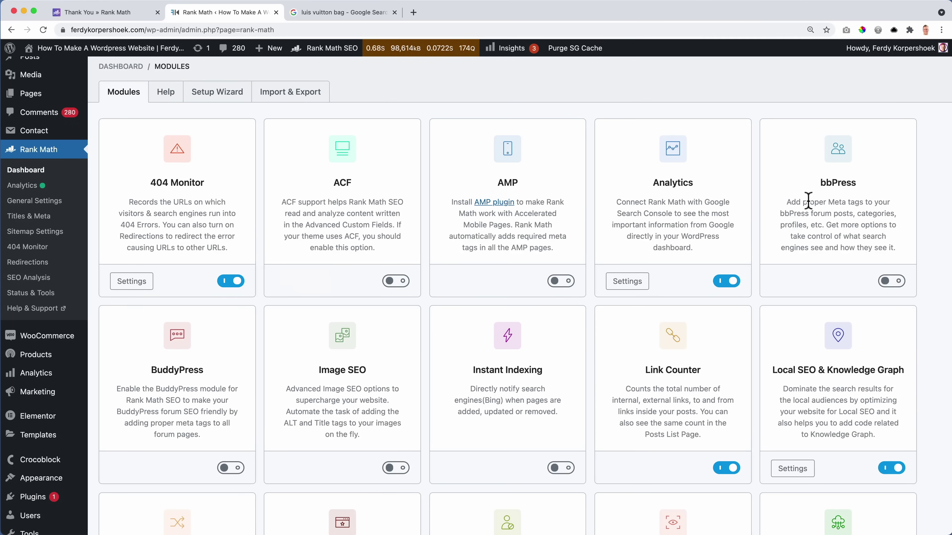
pyautogui.scroll(-5, 338, 319)
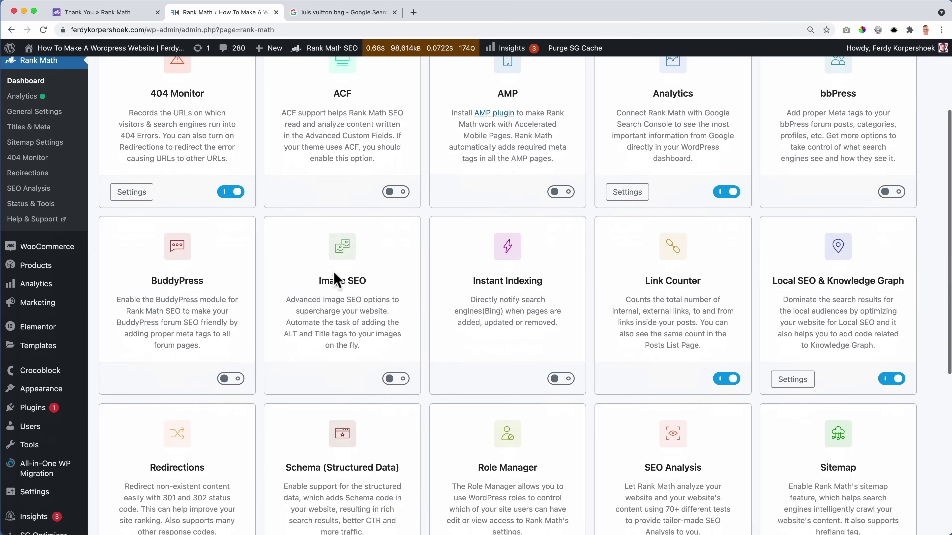
pyautogui.moveTo(319, 227); pyautogui.dragTo(405, 302)
pyautogui.click(405, 302)
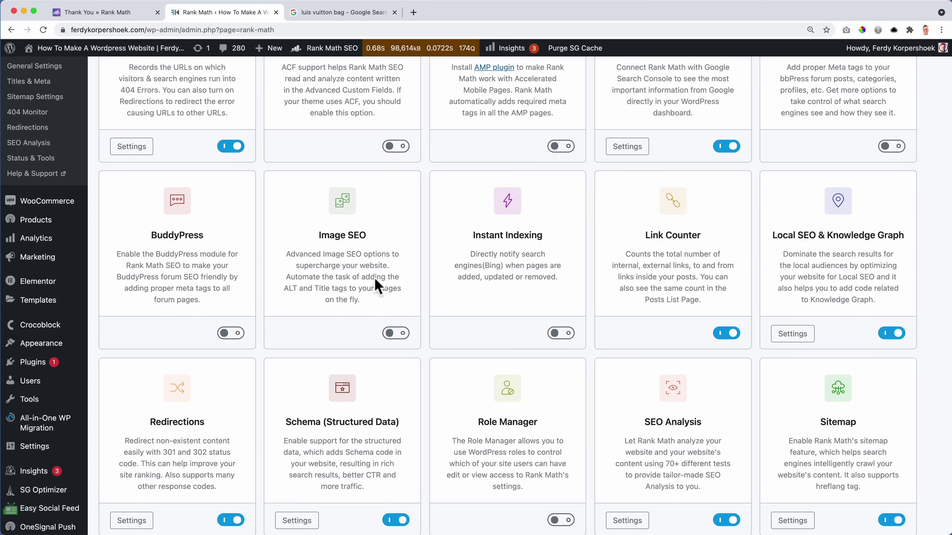
pyautogui.click(393, 334)
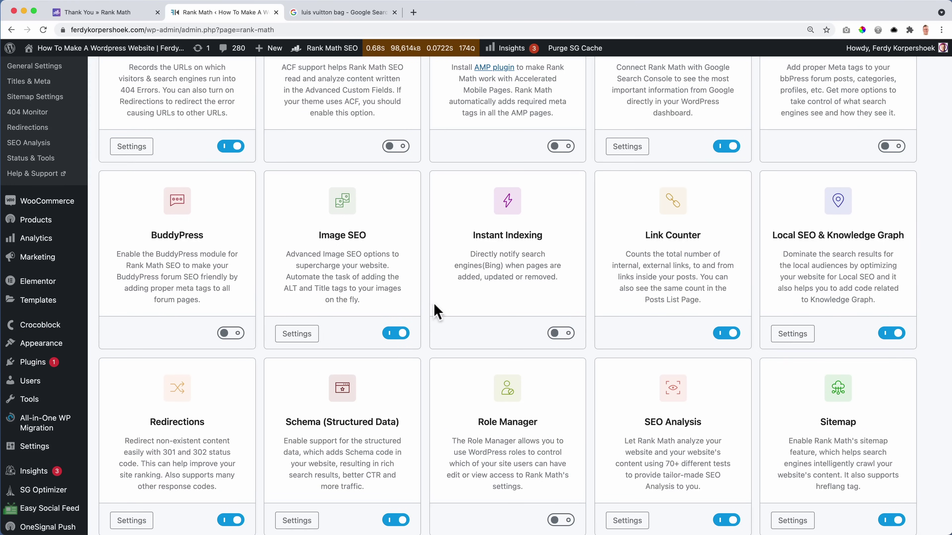
# Switch off Local SEO & Knowledge Graph and review the remaining modules.
pyautogui.scroll(-1, 667, 240)
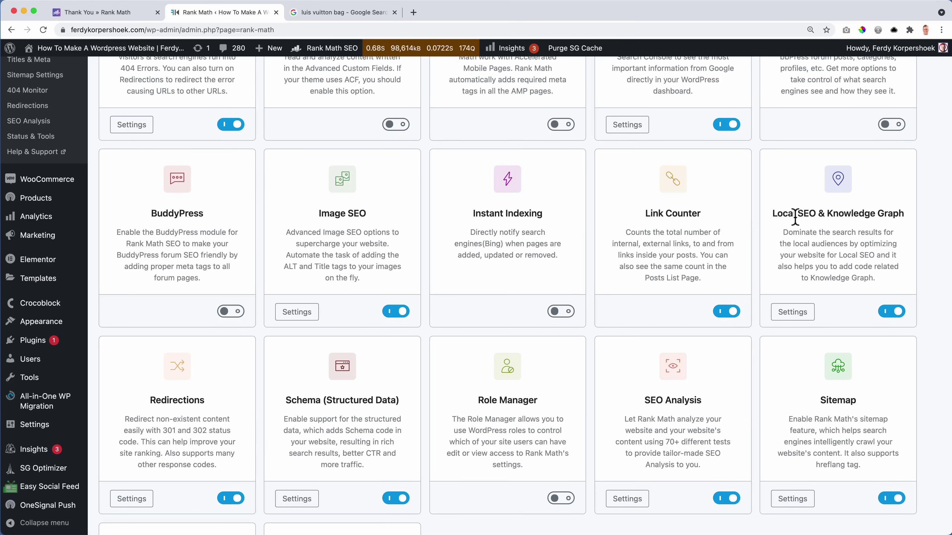
pyautogui.click(891, 311)
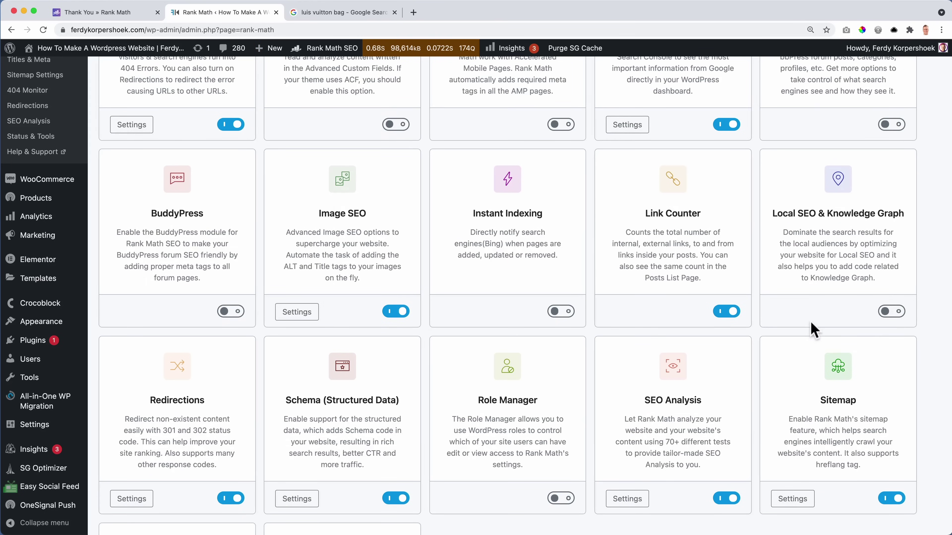
pyautogui.scroll(-3, 813, 330)
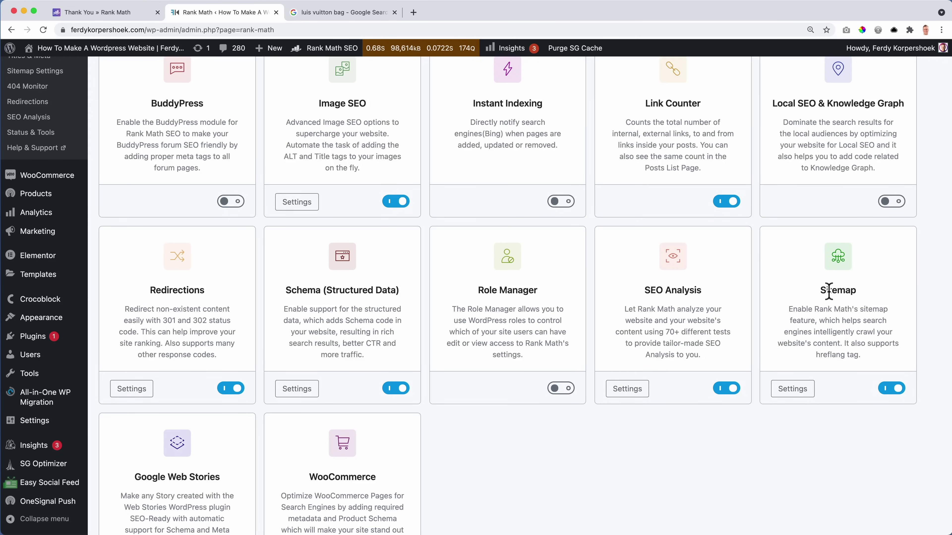
pyautogui.scroll(-3, 208, 389)
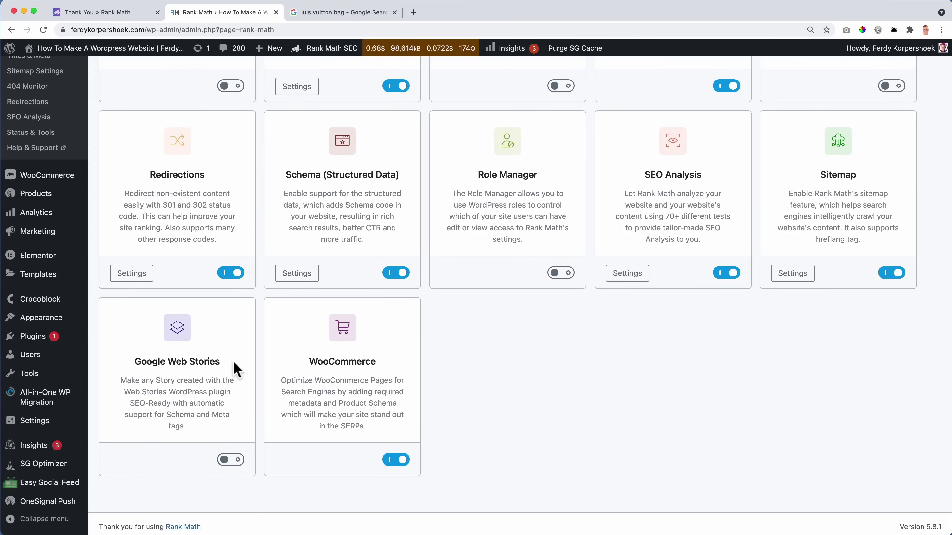
pyautogui.scroll(10, 323, 356)
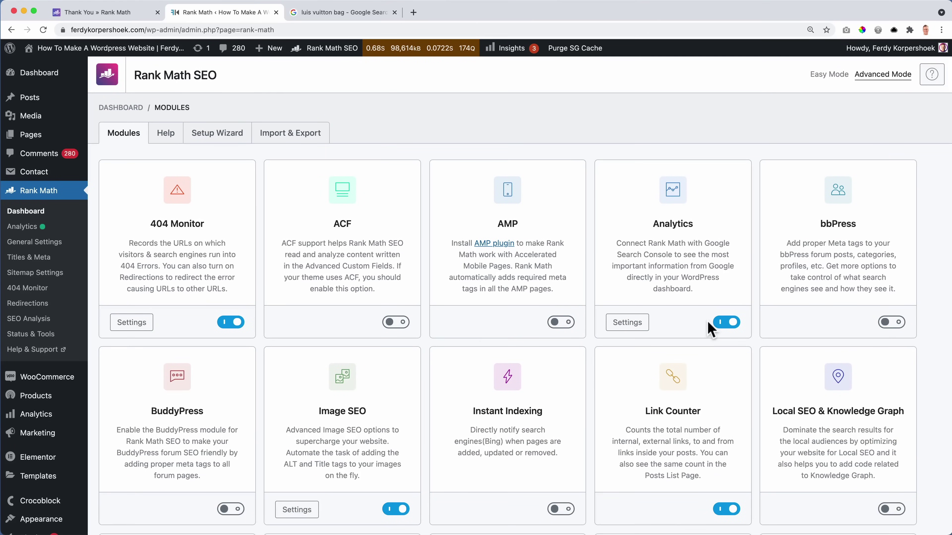
pyautogui.scroll(-10, 246, 392)
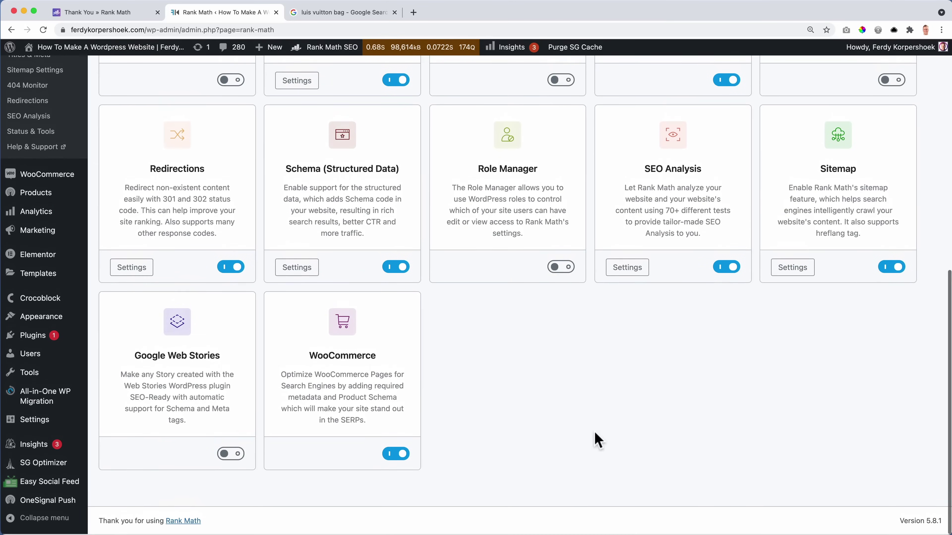
pyautogui.scroll(10, 487, 405)
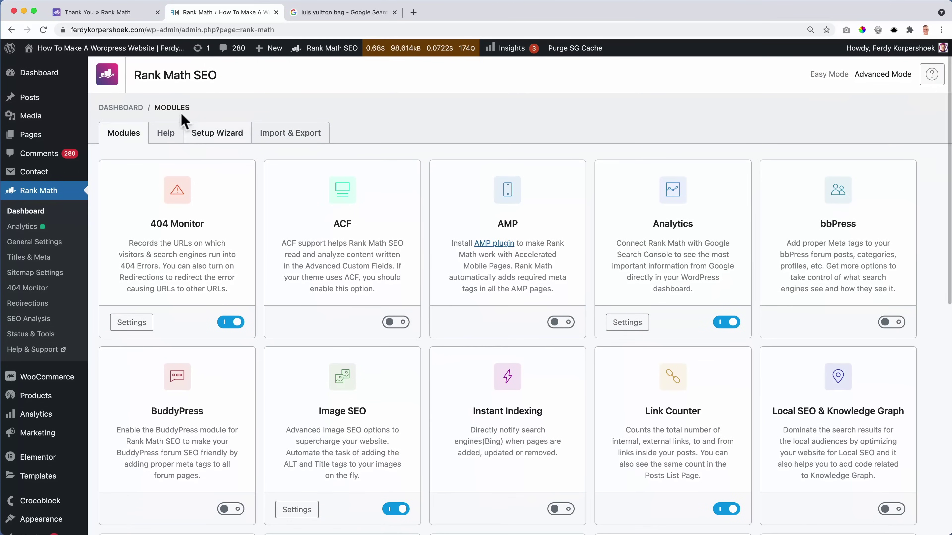
pyautogui.scroll(-10, 464, 299)
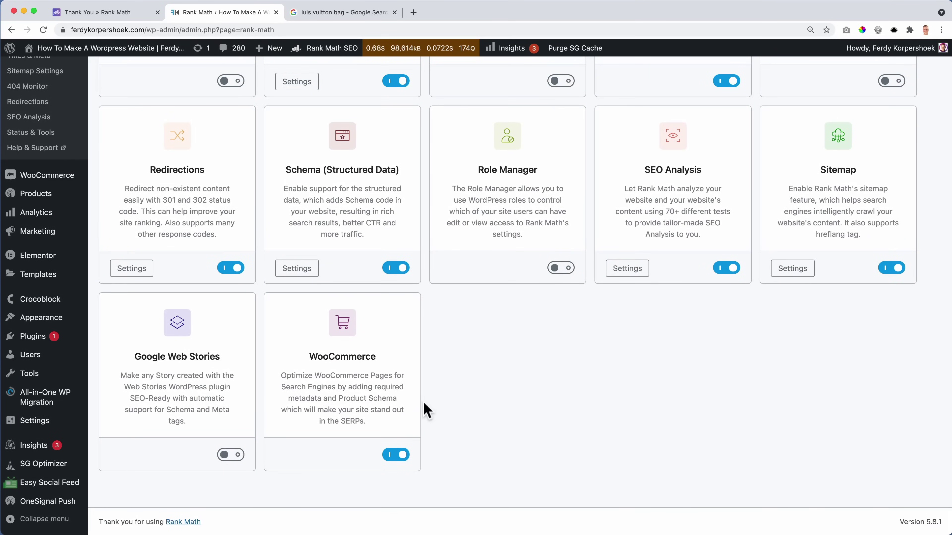
pyautogui.scroll(10, 449, 418)
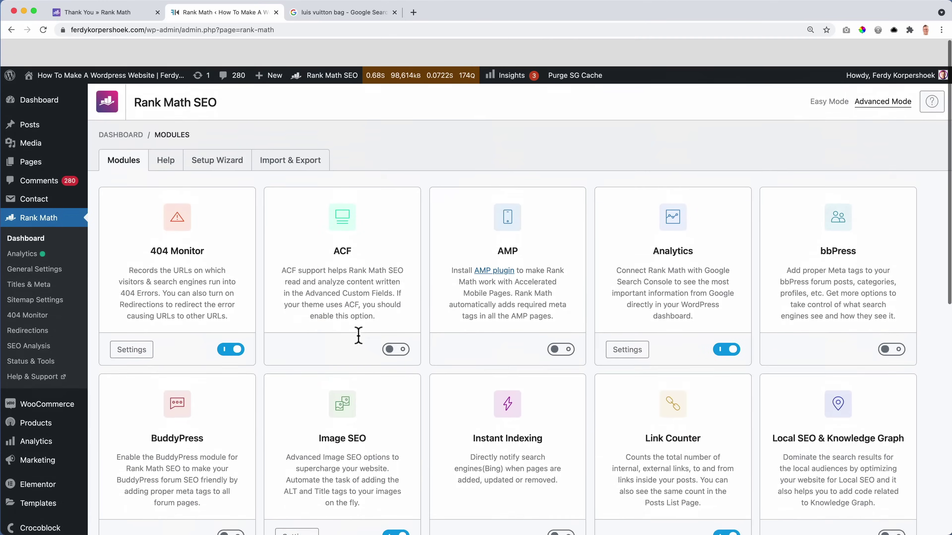
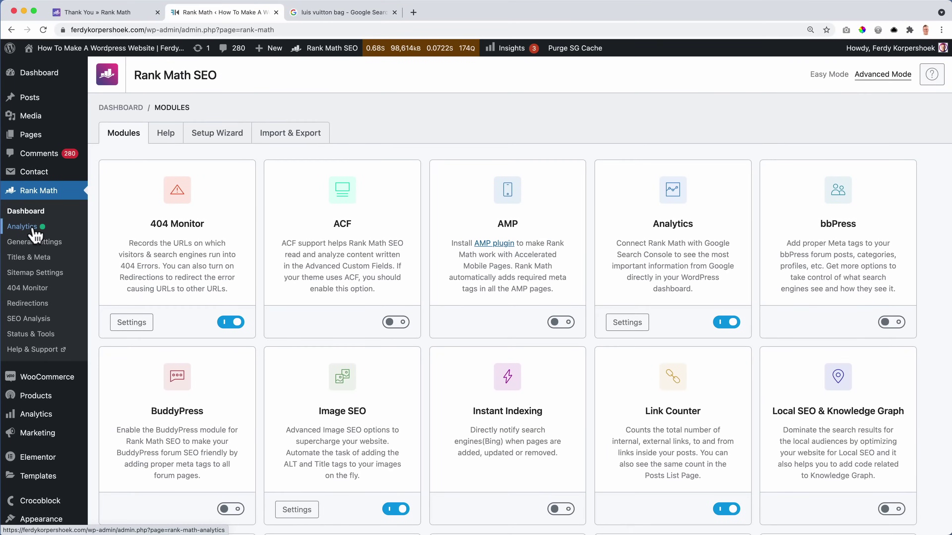
# Open Rank Math Analytics from the sidebar and look over its Rank Tracker view.
pyautogui.click(34, 230)
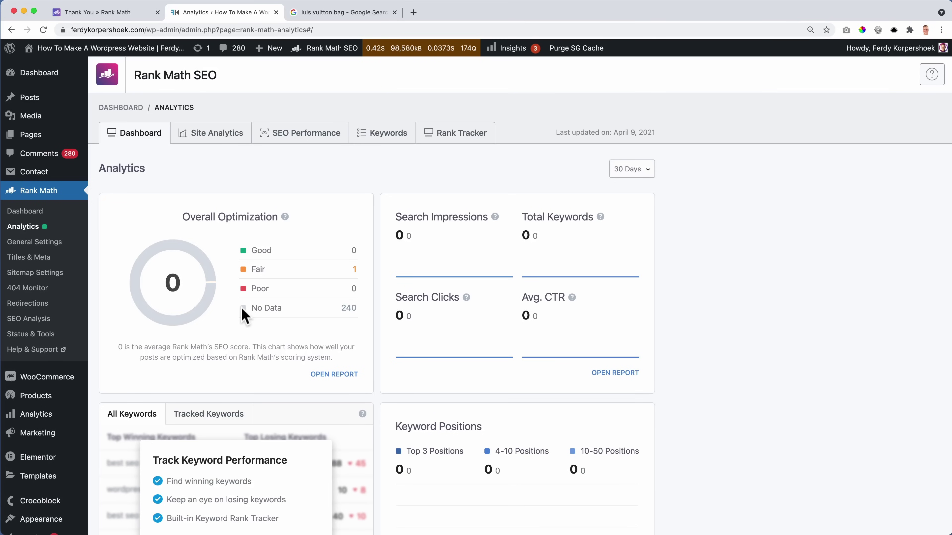
pyautogui.moveTo(41, 139)
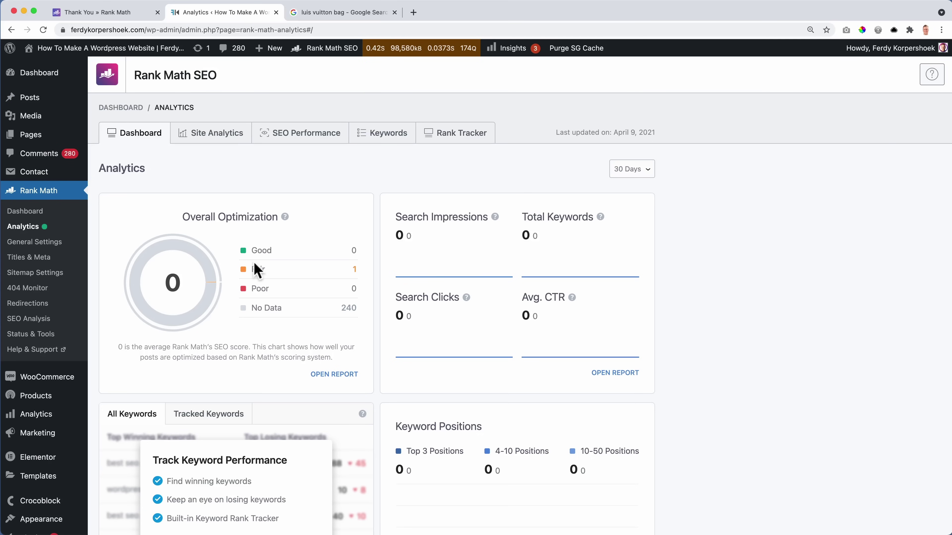
pyautogui.scroll(-5, 312, 270)
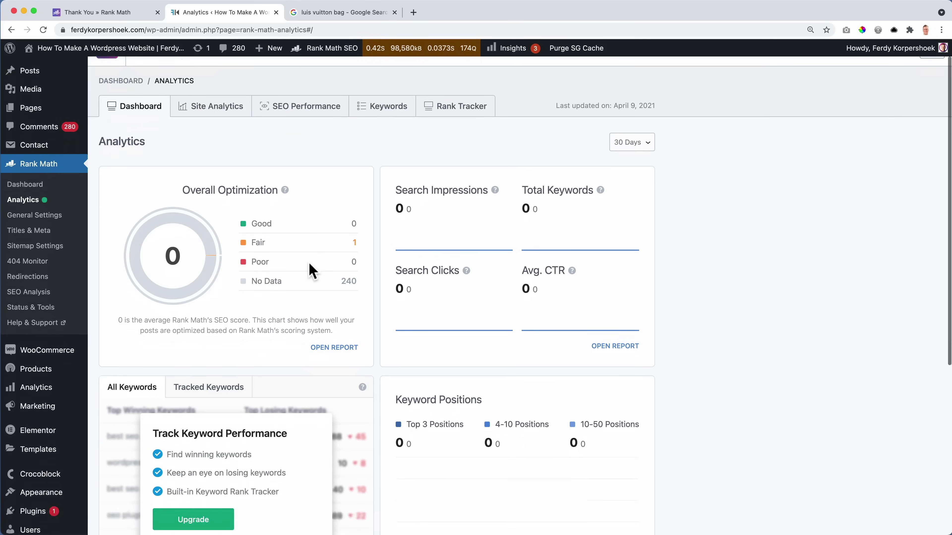
pyautogui.scroll(5, 448, 227)
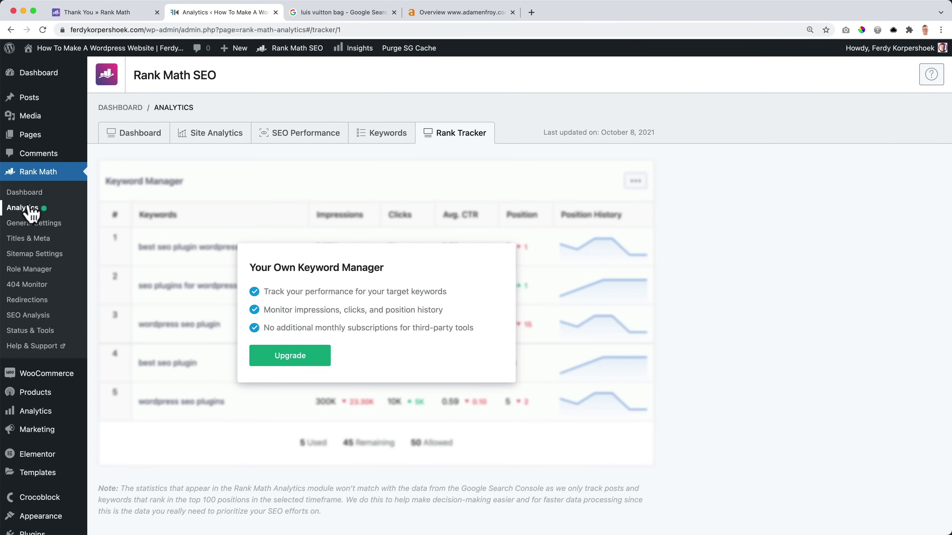
# Show the Analytics dashboard and switch its range to 90 days, then back to 30 days.
pyautogui.click(139, 140)
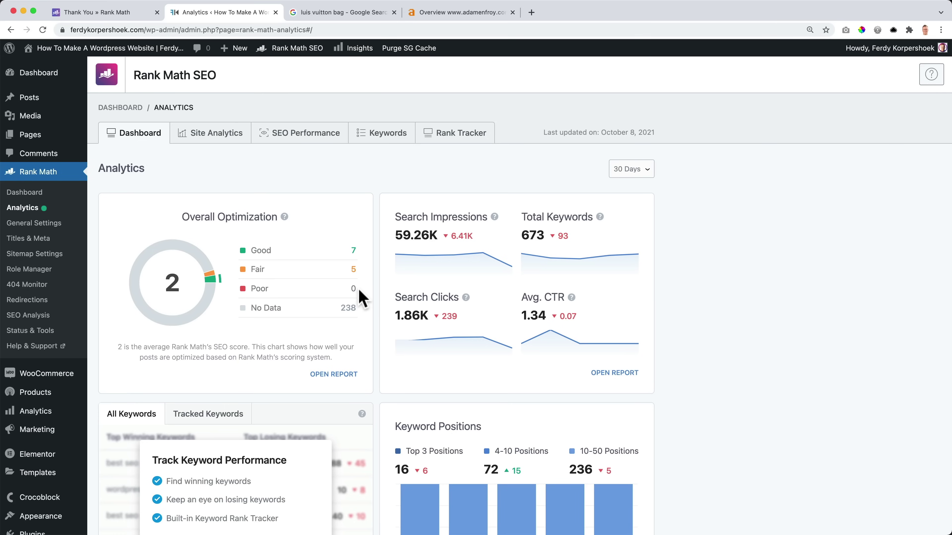
pyautogui.click(250, 296)
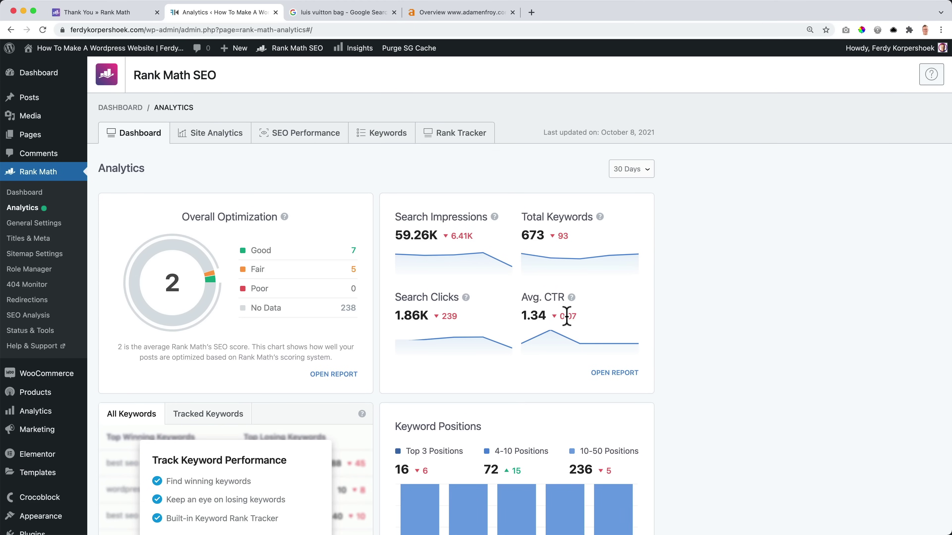
pyautogui.click(626, 172)
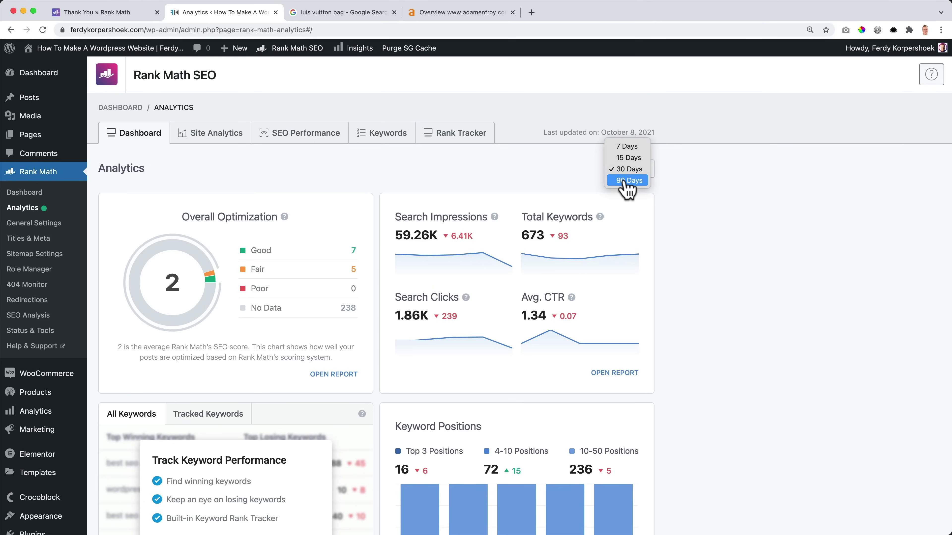
pyautogui.click(631, 181)
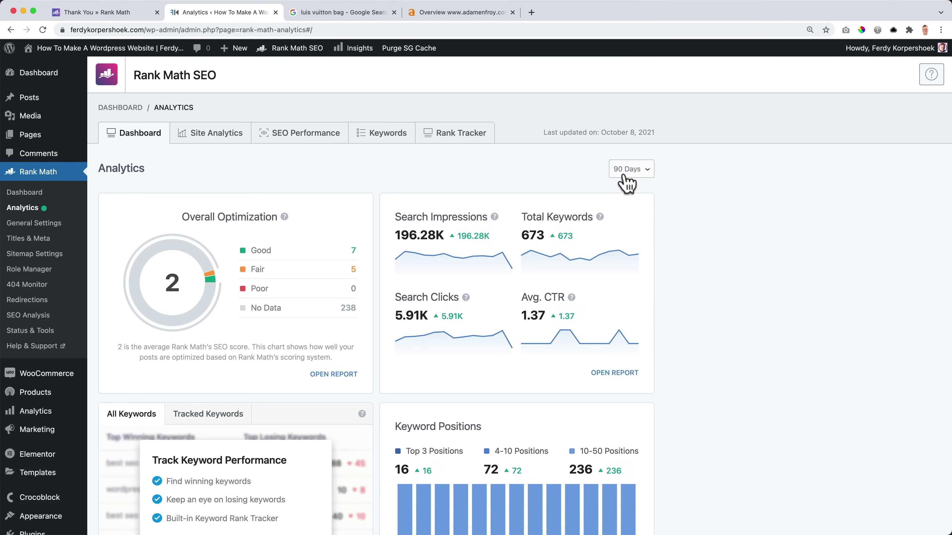
pyautogui.moveTo(415, 261)
pyautogui.click(623, 174)
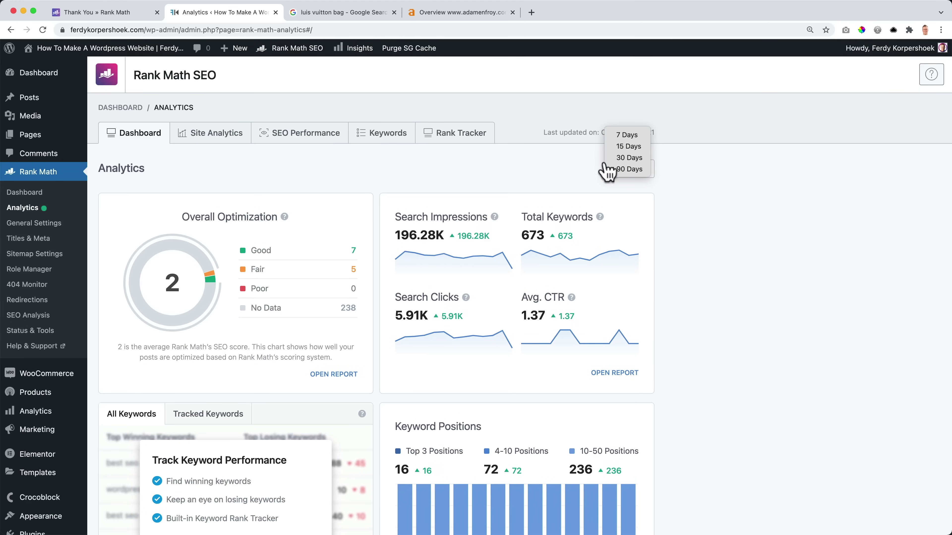
pyautogui.click(630, 158)
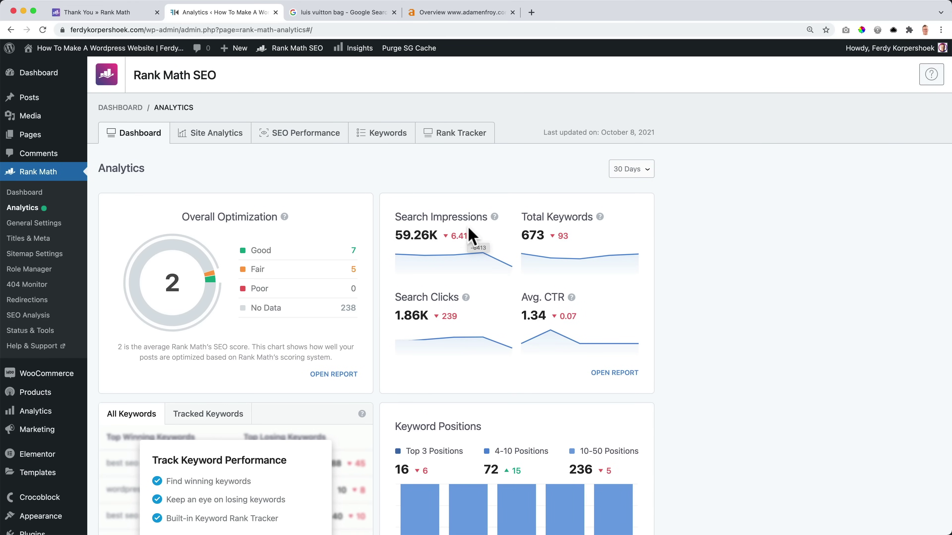
# Review the Overall Optimization report, then return to the Dashboard overview.
pyautogui.scroll(-5, 469, 228)
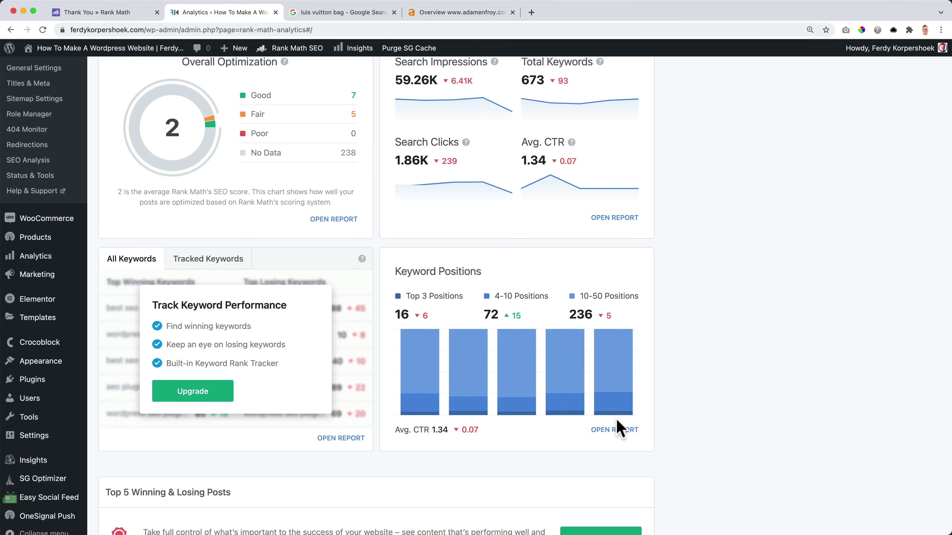
pyautogui.scroll(5, 577, 407)
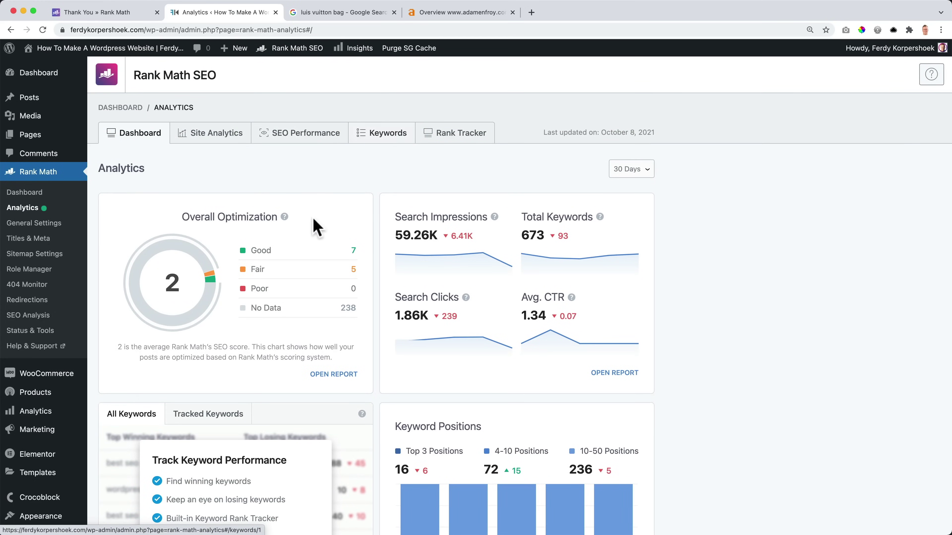
pyautogui.click(342, 376)
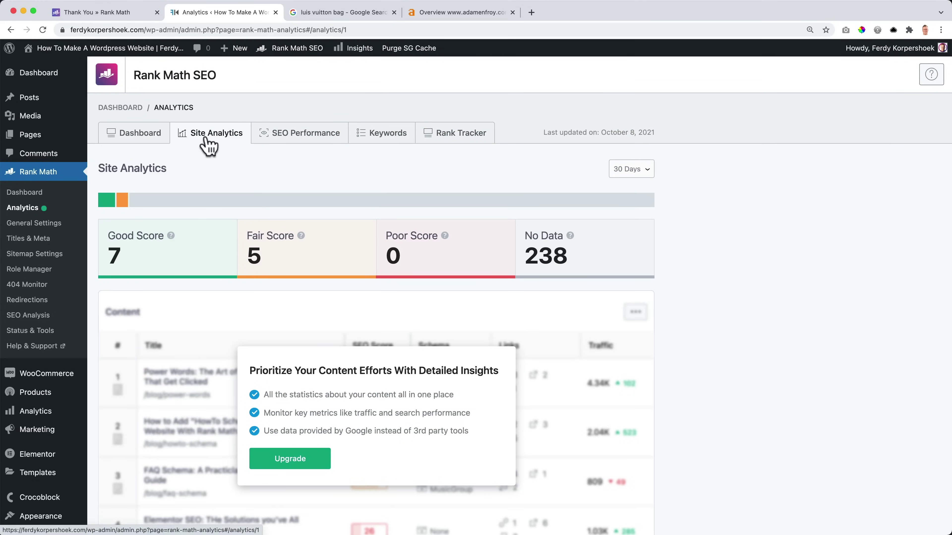
pyautogui.scroll(-5, 202, 322)
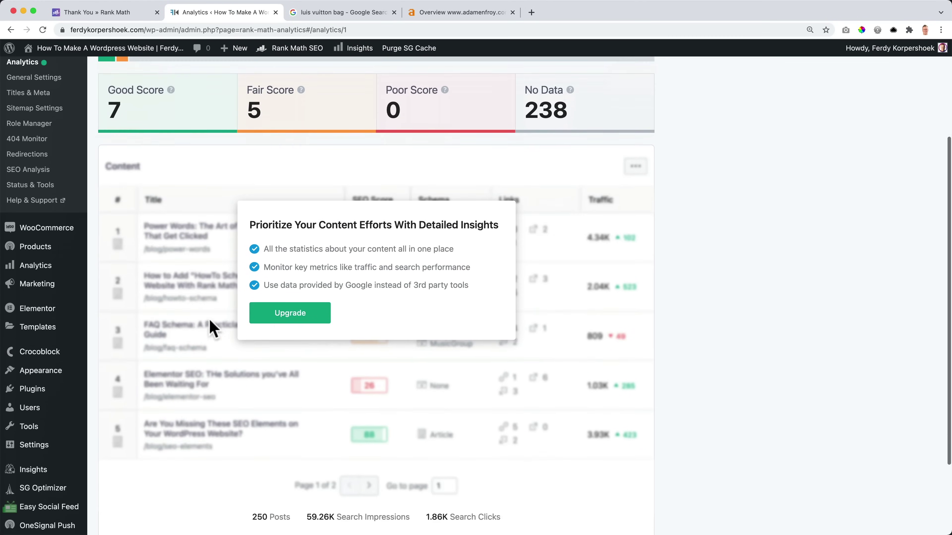
pyautogui.scroll(5, 282, 305)
pyautogui.scroll(-4, 248, 298)
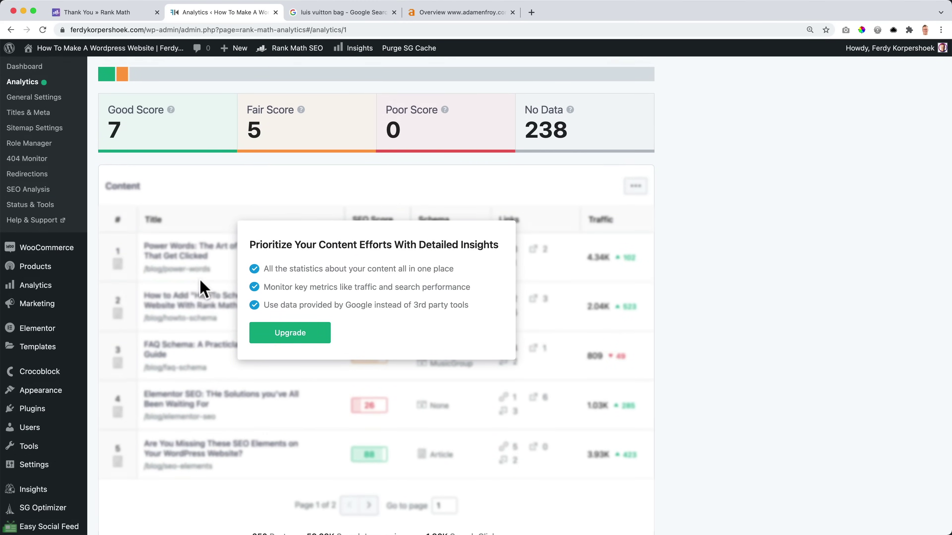
pyautogui.scroll(4, 202, 281)
pyautogui.click(145, 140)
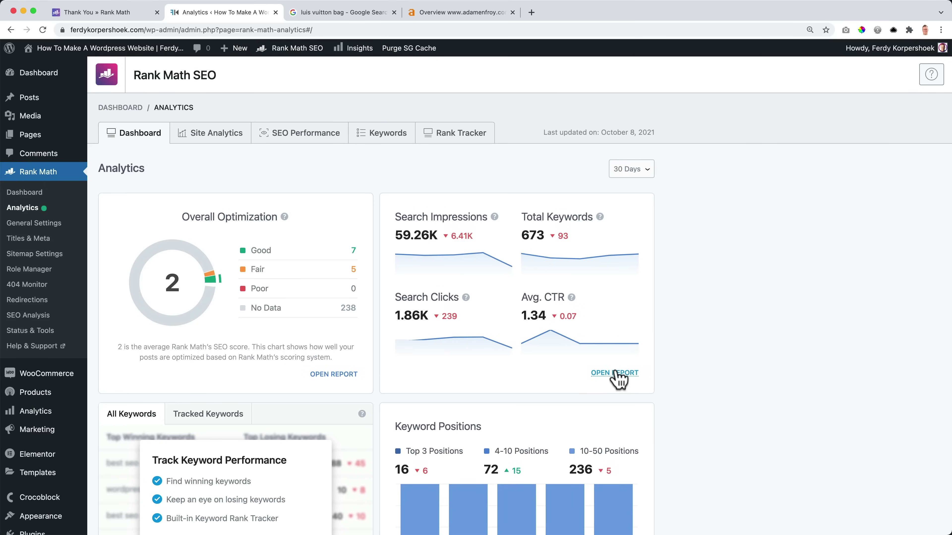
# Open the SEO Performance report and set its range to 90 days.
pyautogui.click(616, 373)
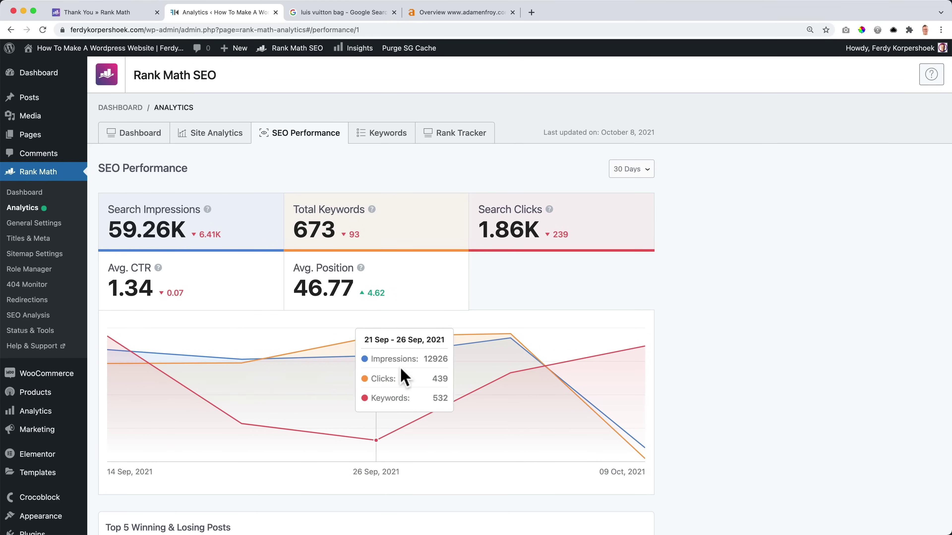
pyautogui.click(626, 167)
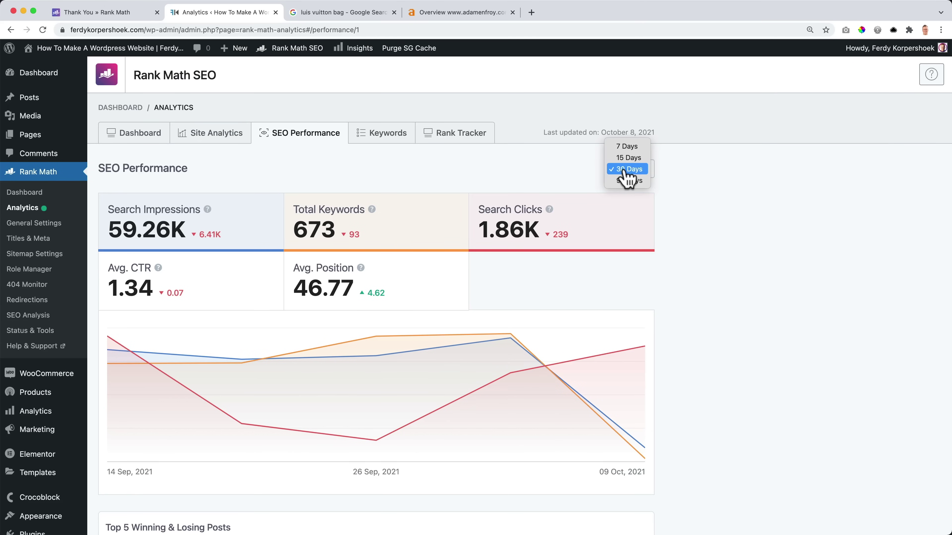
pyautogui.click(629, 190)
pyautogui.scroll(-1, 633, 232)
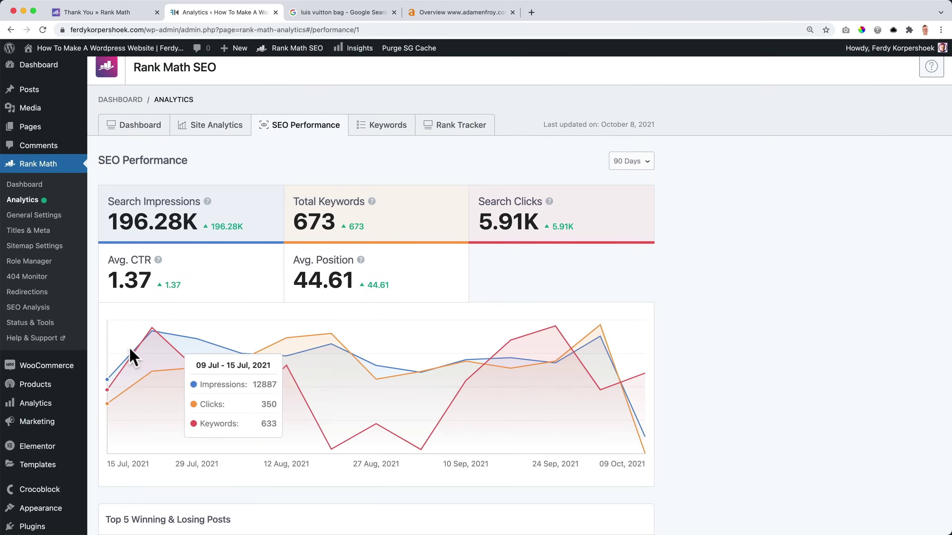
pyautogui.scroll(-1, 482, 312)
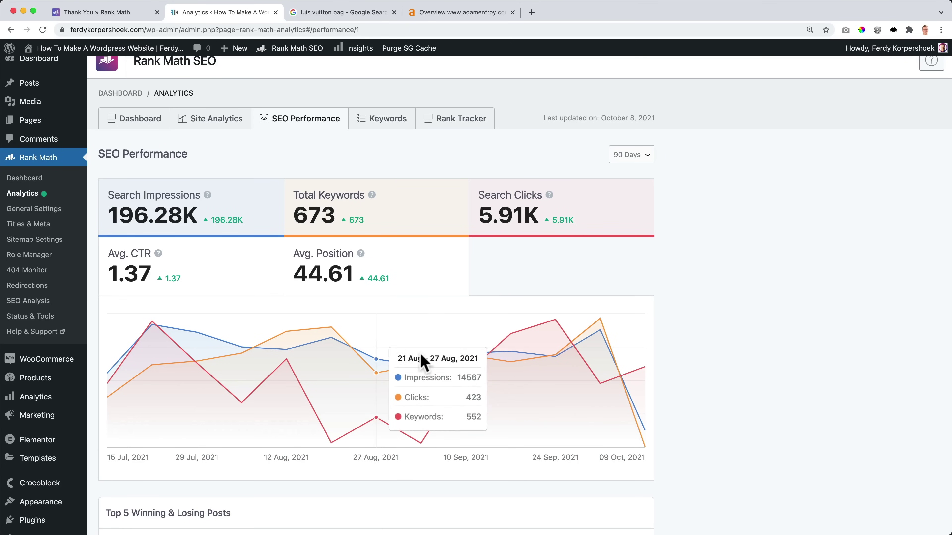
# Scroll through the Content table, checking the 2.13K impressions figure in row 9.
pyautogui.scroll(-10, 425, 358)
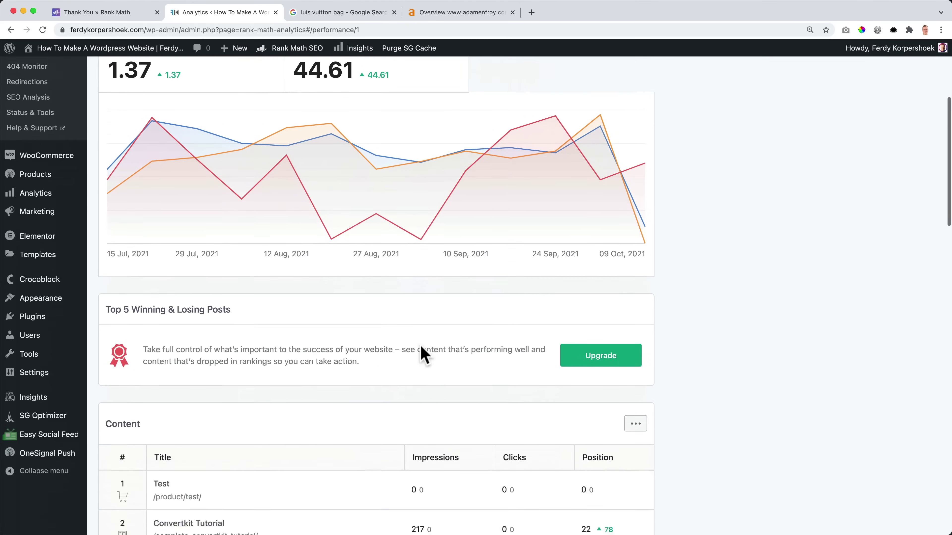
pyautogui.scroll(-5, 376, 341)
pyautogui.scroll(2, 314, 273)
pyautogui.scroll(-3, 334, 240)
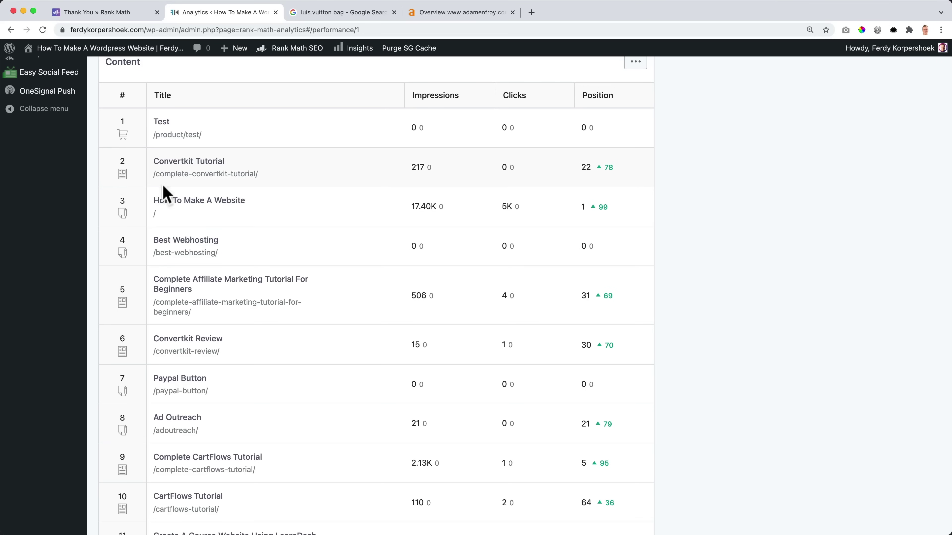
pyautogui.scroll(-4, 347, 272)
pyautogui.scroll(2, 346, 266)
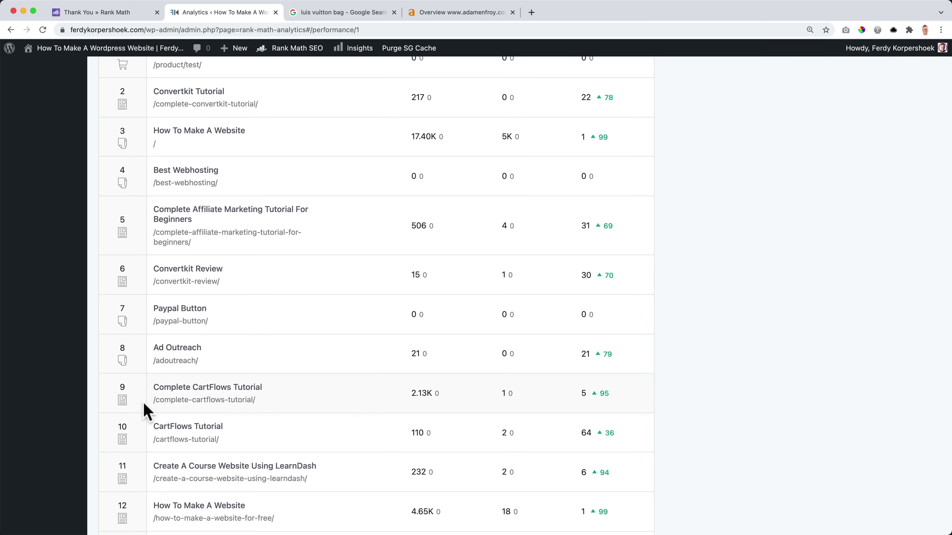
pyautogui.moveTo(410, 393); pyautogui.dragTo(450, 397)
pyautogui.click(463, 397)
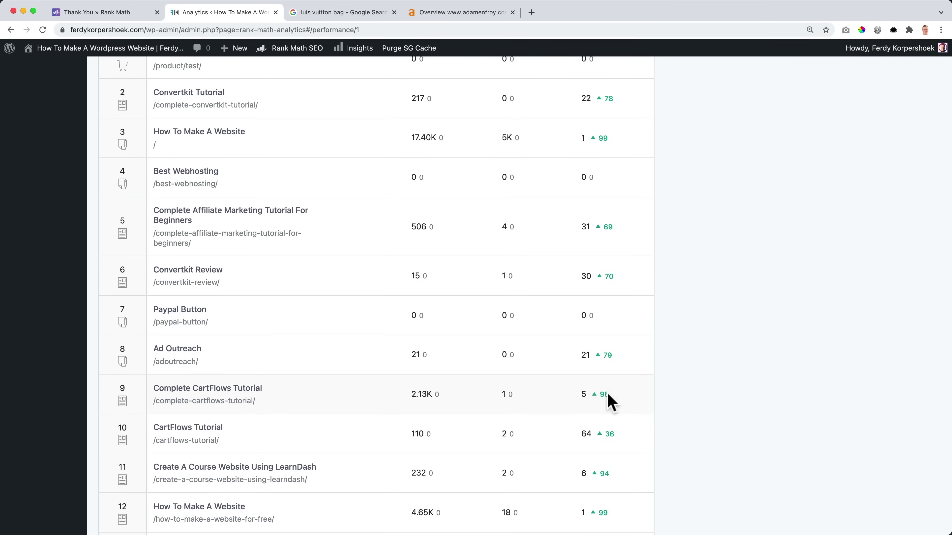
pyautogui.scroll(10, 608, 394)
pyautogui.scroll(-8, 607, 394)
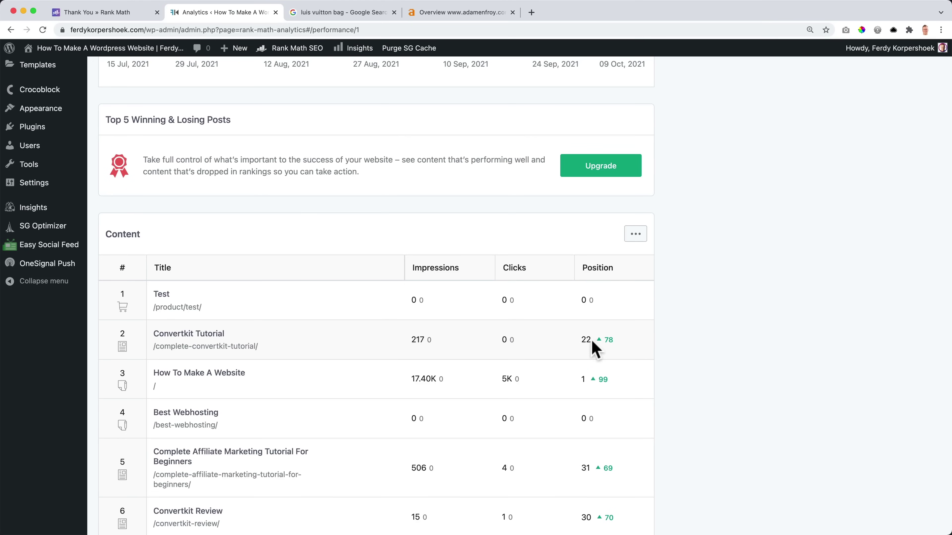
pyautogui.scroll(2, 367, 340)
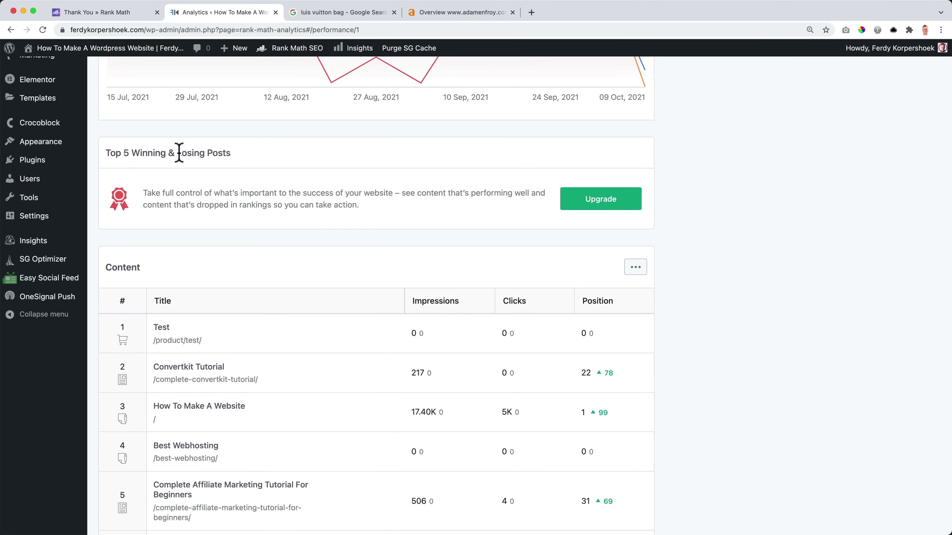
pyautogui.scroll(10, 508, 209)
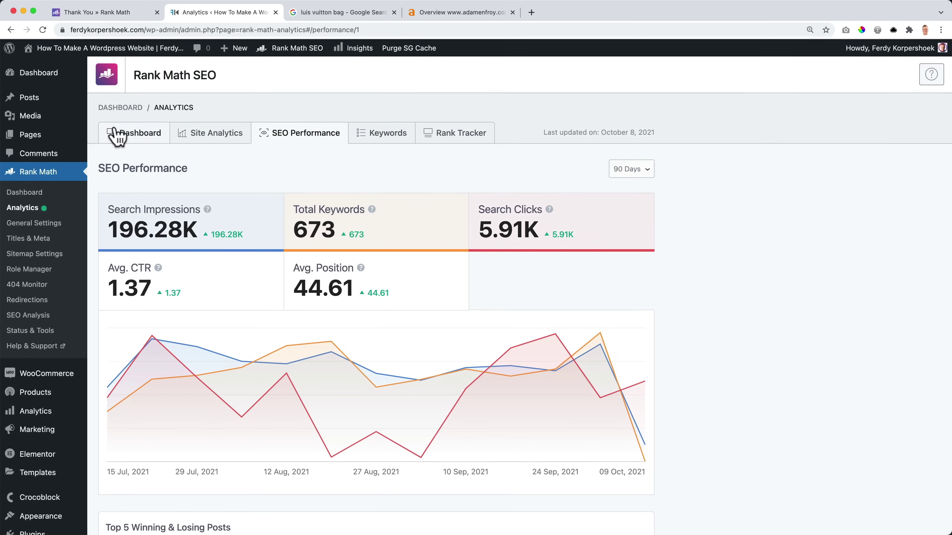
# Open the keyword positions report and narrow it to 30 days, then 7 days.
pyautogui.click(126, 135)
pyautogui.scroll(-4, 469, 309)
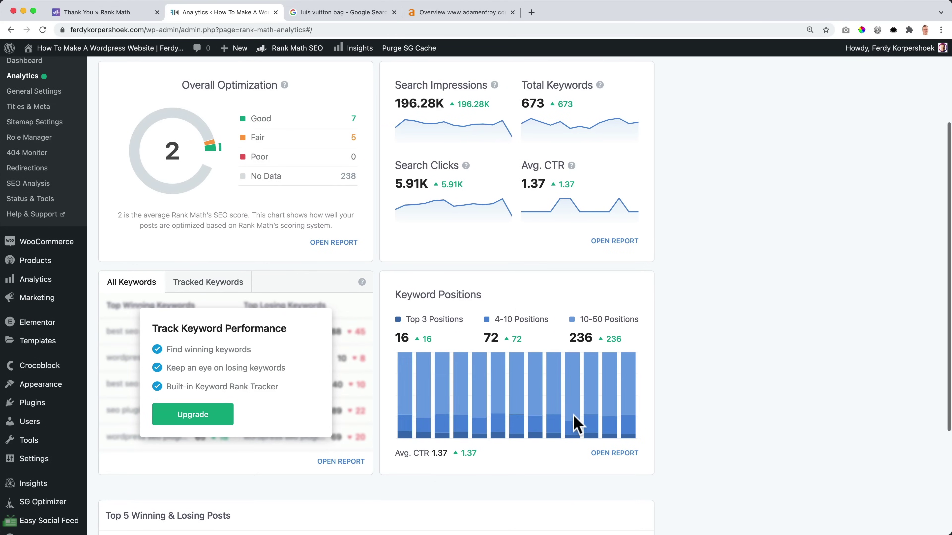
pyautogui.click(615, 453)
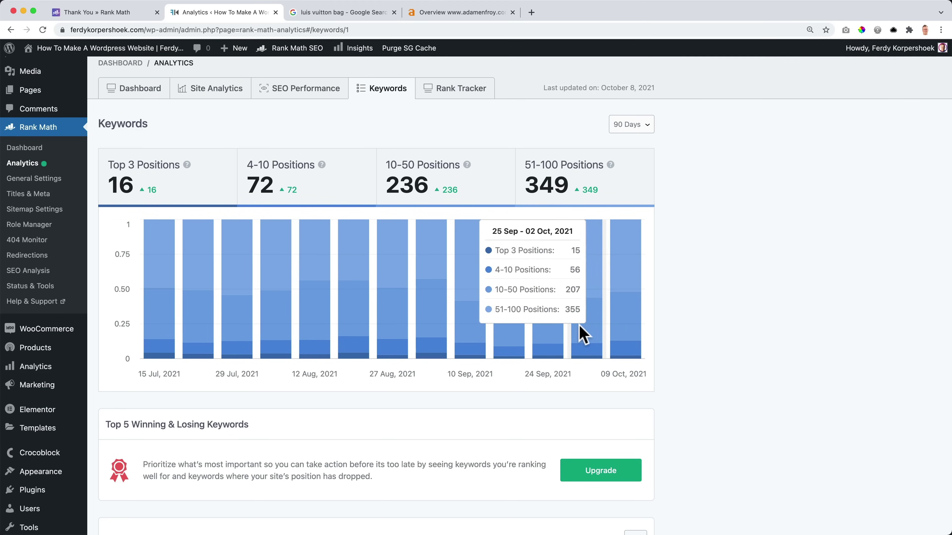
pyautogui.click(628, 127)
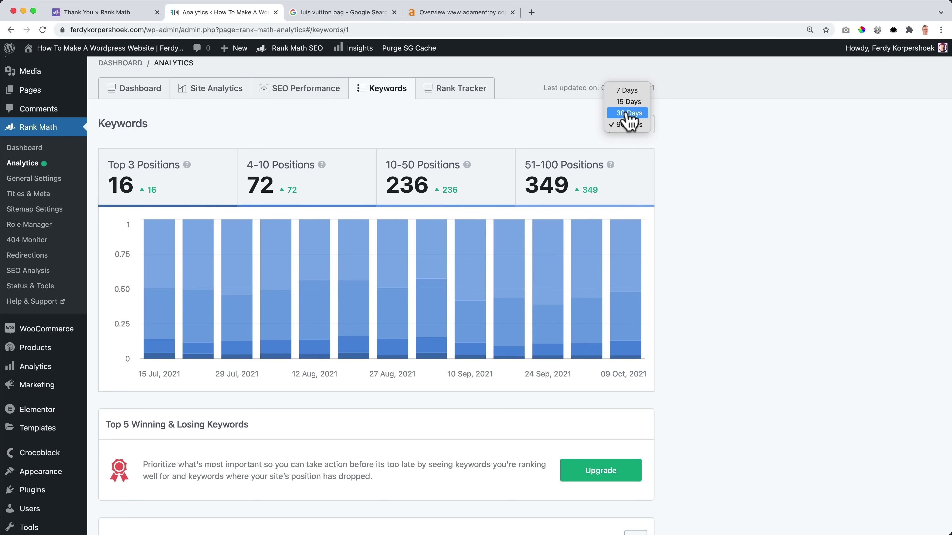
pyautogui.click(629, 112)
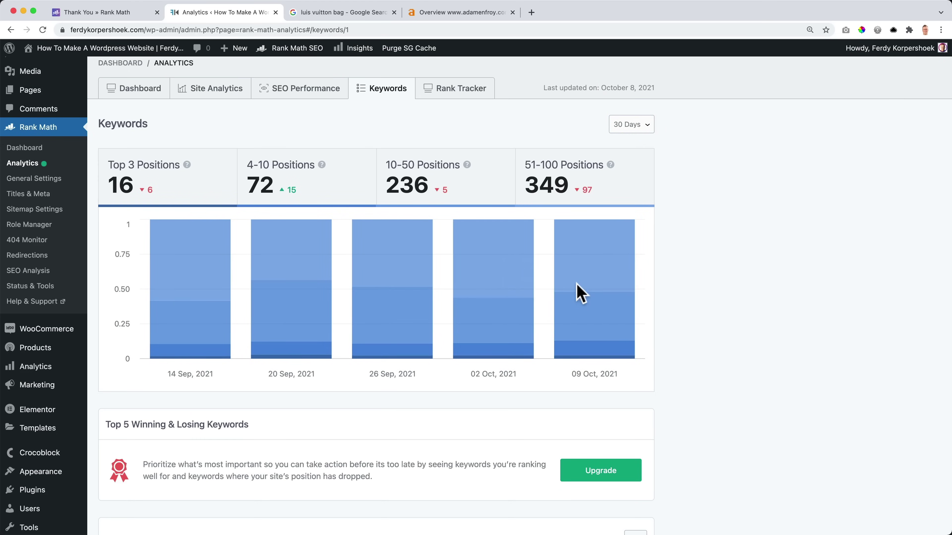
pyautogui.click(635, 128)
pyautogui.click(629, 98)
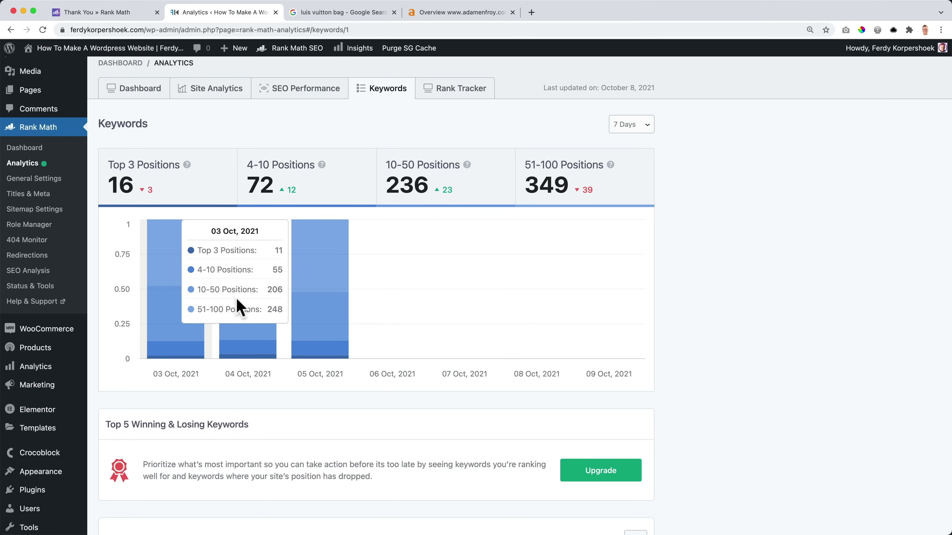
# Review the 7-day keyword list, view the Rank Tracker, then return to the Dashboard.
pyautogui.scroll(-5, 270, 305)
pyautogui.scroll(-5, 273, 311)
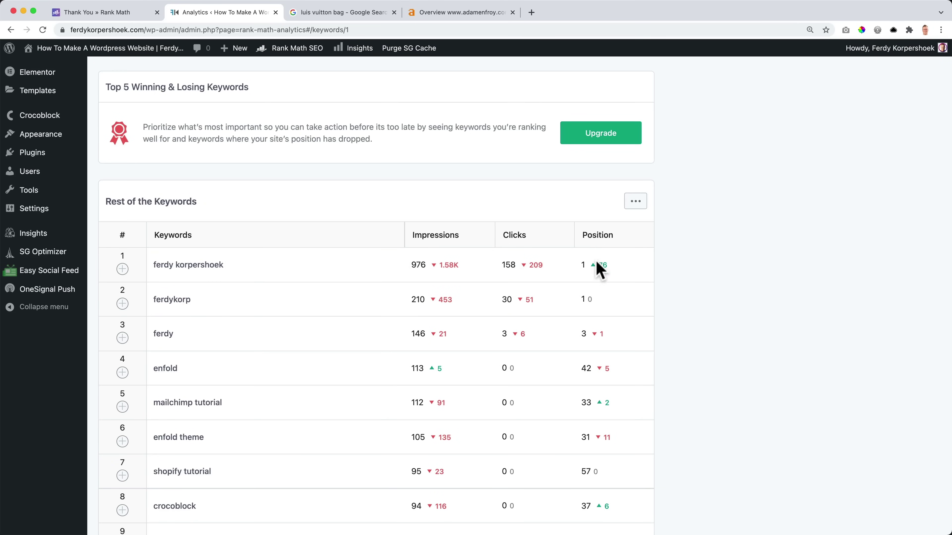
pyautogui.scroll(-5, 317, 358)
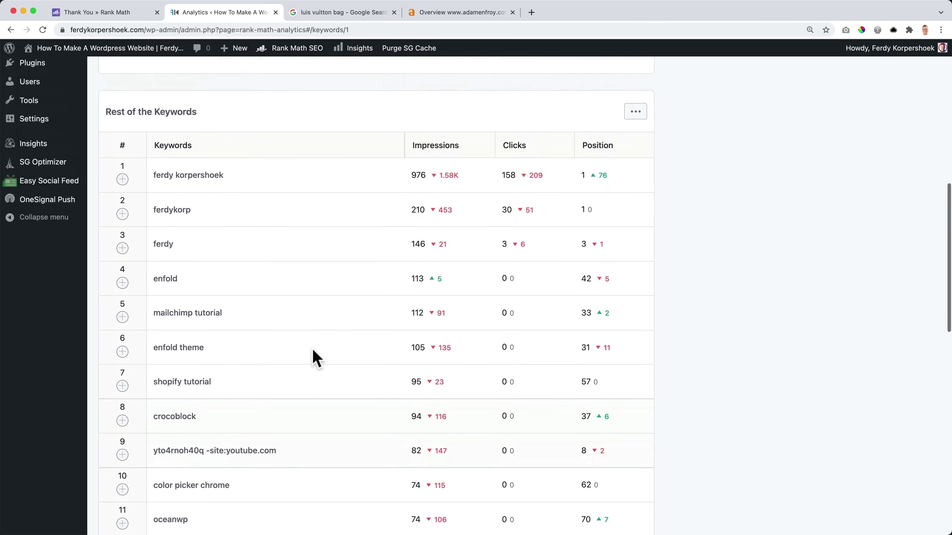
pyautogui.scroll(2, 123, 206)
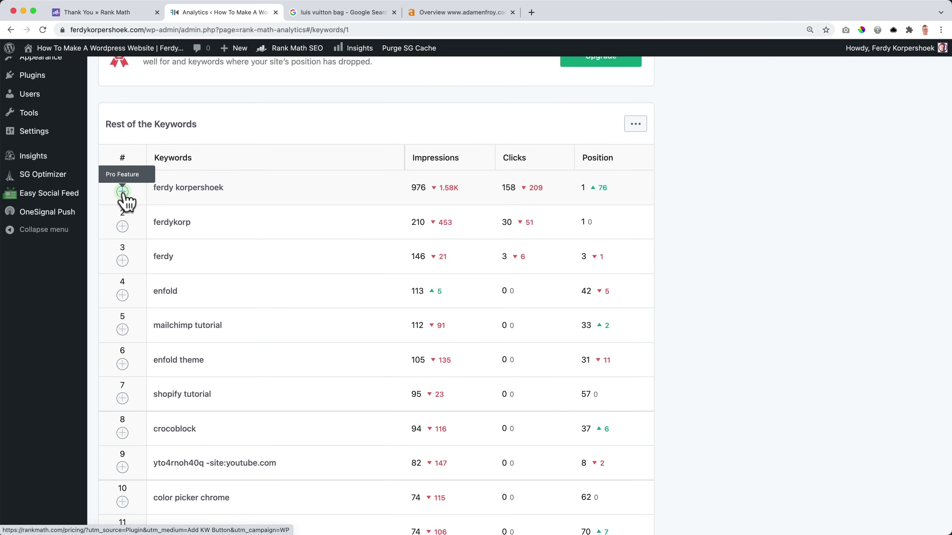
pyautogui.scroll(15, 418, 283)
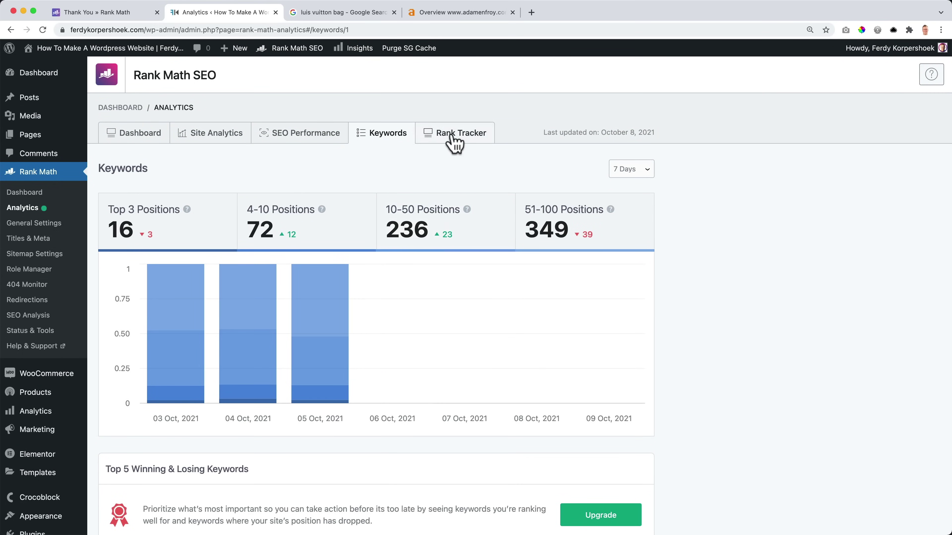
pyautogui.click(454, 140)
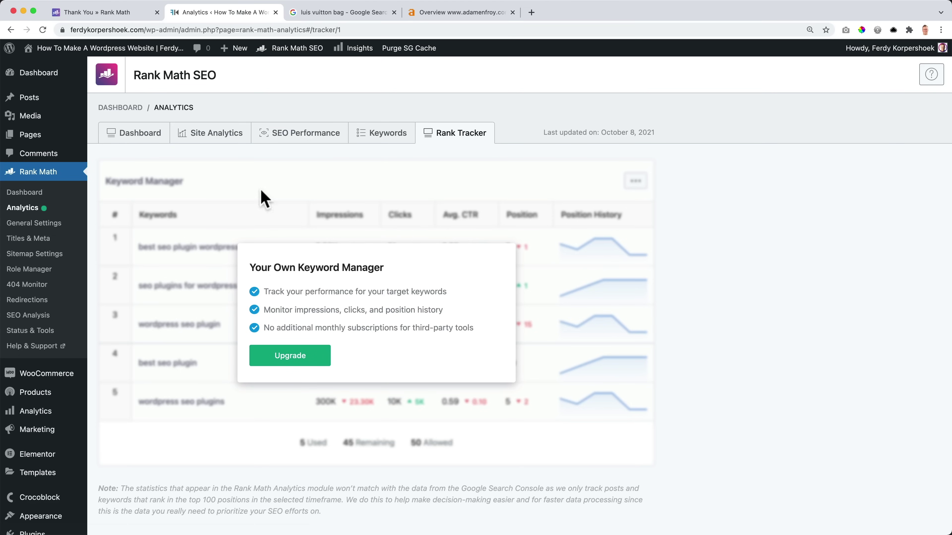
pyautogui.click(142, 136)
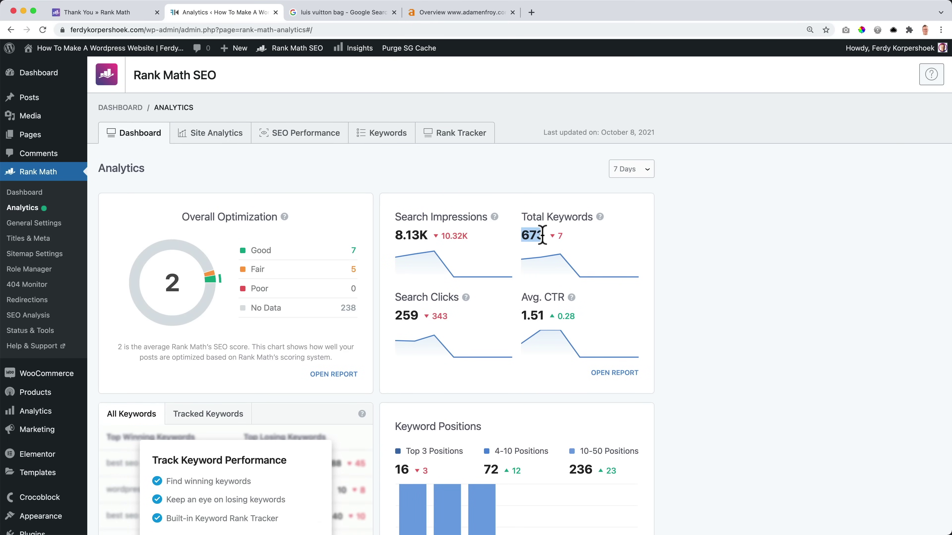
# In a new tab, load ferdykorp.com/rankmath and go to its Pricing page.
pyautogui.click(531, 12)
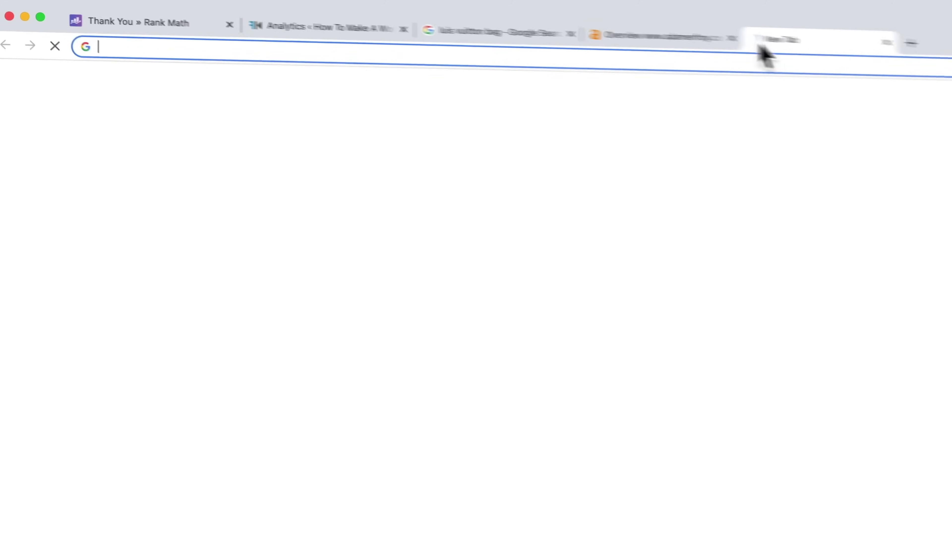
pyautogui.write('fe')
pyautogui.write('rdykorp')
pyautogui.press('BackSpace')
pyautogui.write('orp.com')
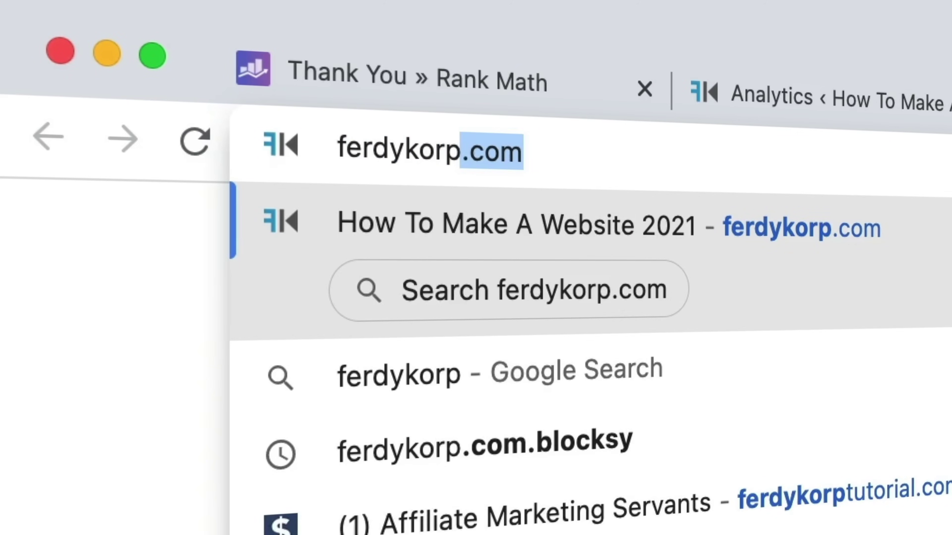
pyautogui.write('/rankmath')
pyautogui.press('Return')
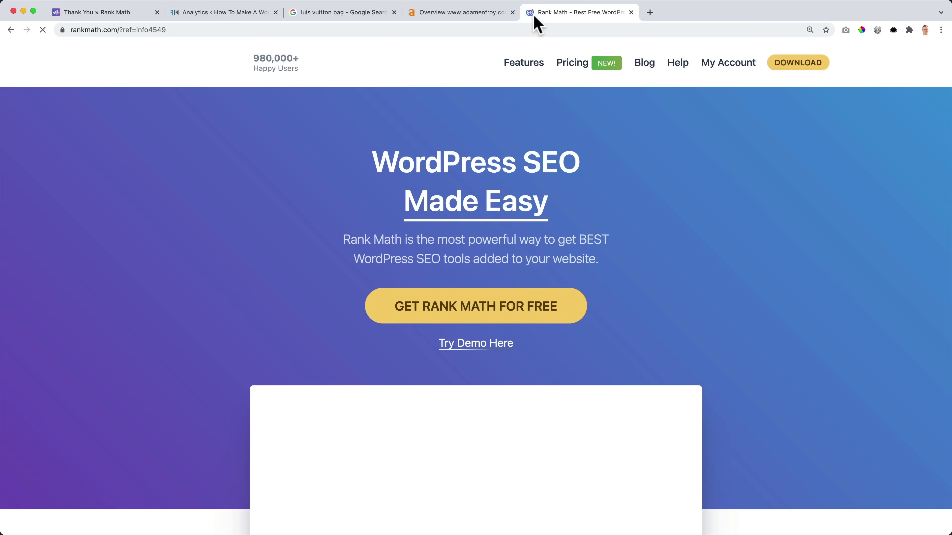
pyautogui.click(572, 63)
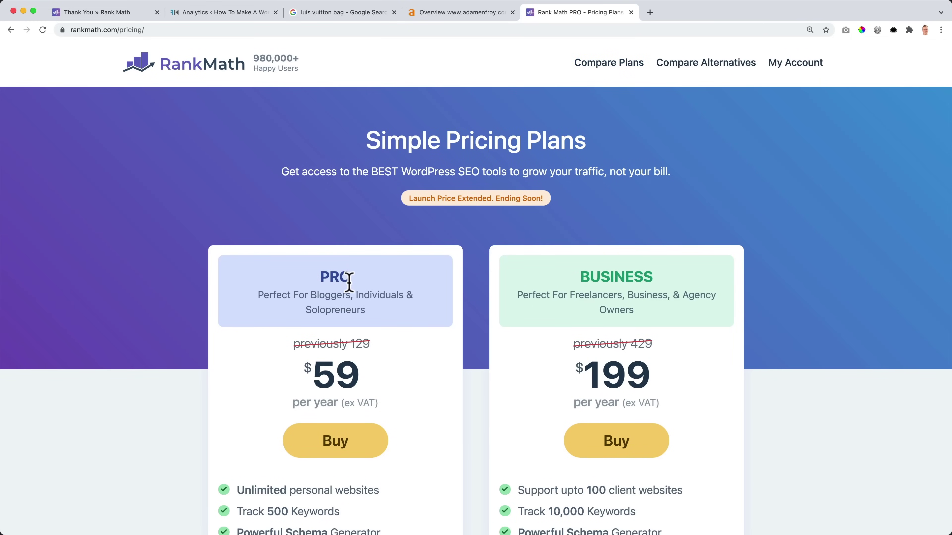
# Compare PRO at $59/year for 500 keywords with BUSINESS at $199/year for 10,000.
pyautogui.scroll(-5, 335, 279)
pyautogui.moveTo(273, 373)
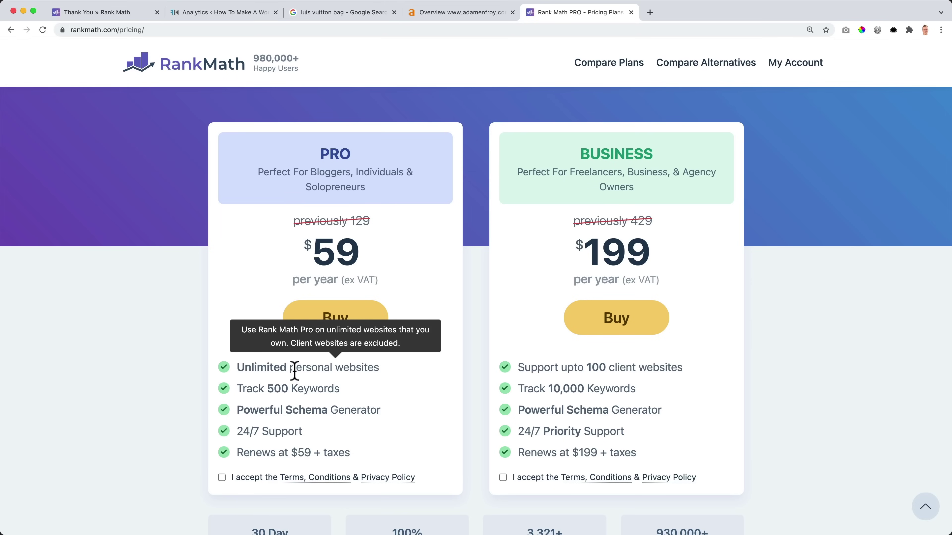
pyautogui.moveTo(264, 390)
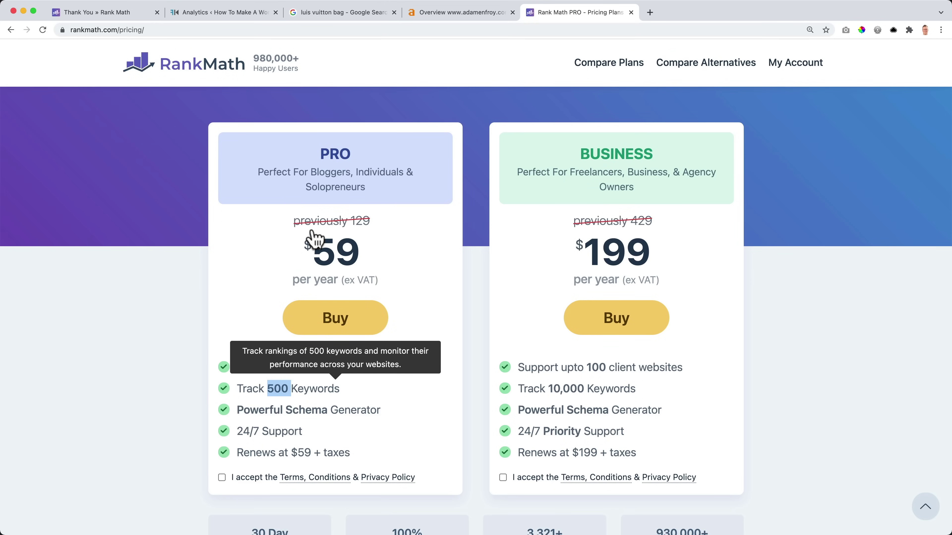
pyautogui.click(215, 12)
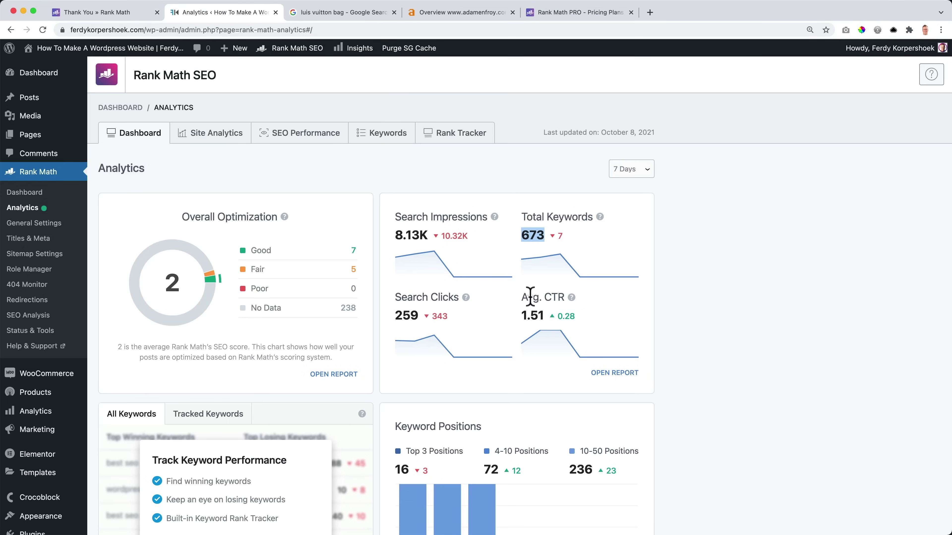
pyautogui.scroll(-1, 530, 169)
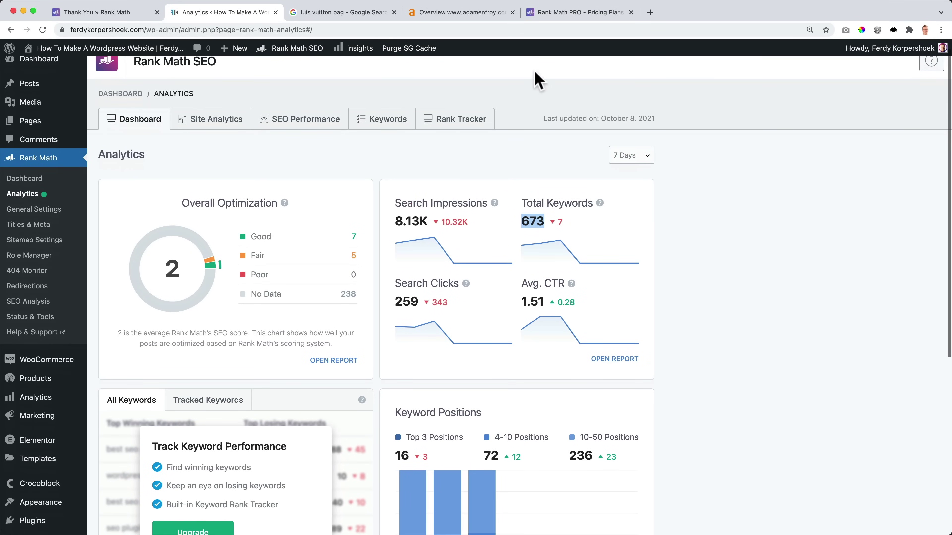
pyautogui.click(546, 15)
pyautogui.click(286, 386)
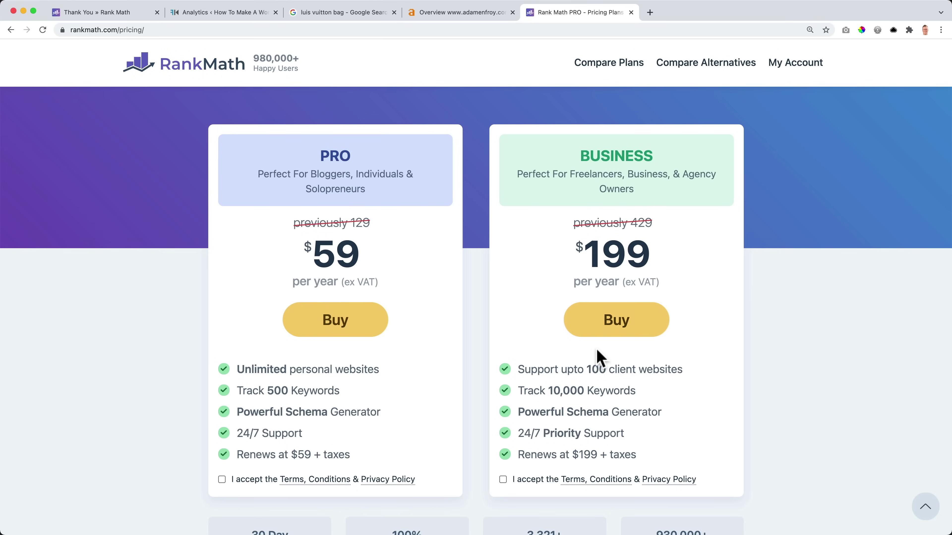
# Activate Rank Math SEO PRO under Installed Plugins, then open Rank Math Analytics.
pyautogui.click(197, 12)
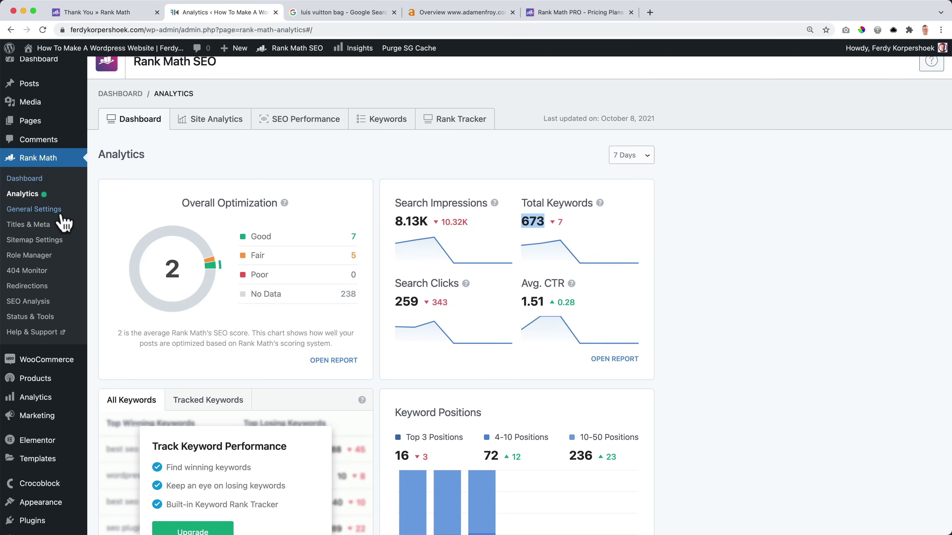
pyautogui.scroll(-6, 43, 245)
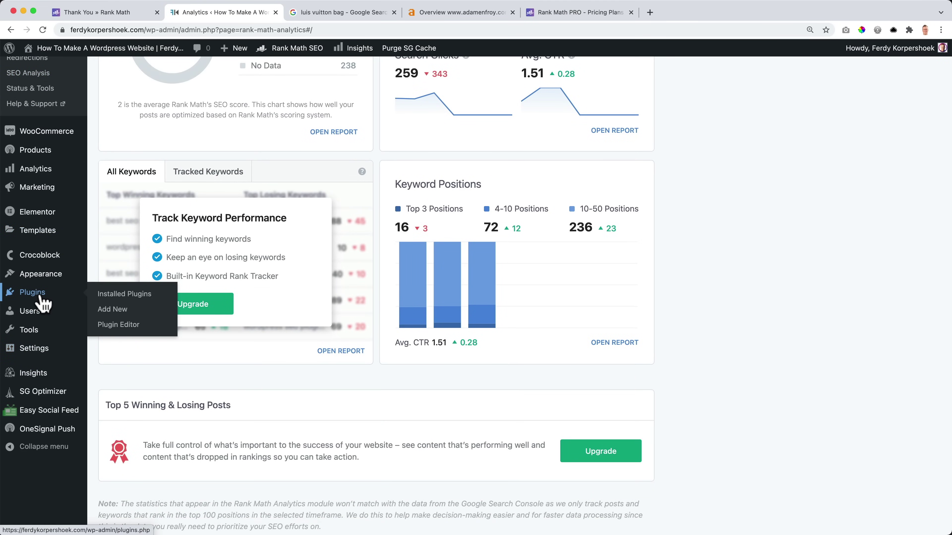
pyautogui.click(40, 295)
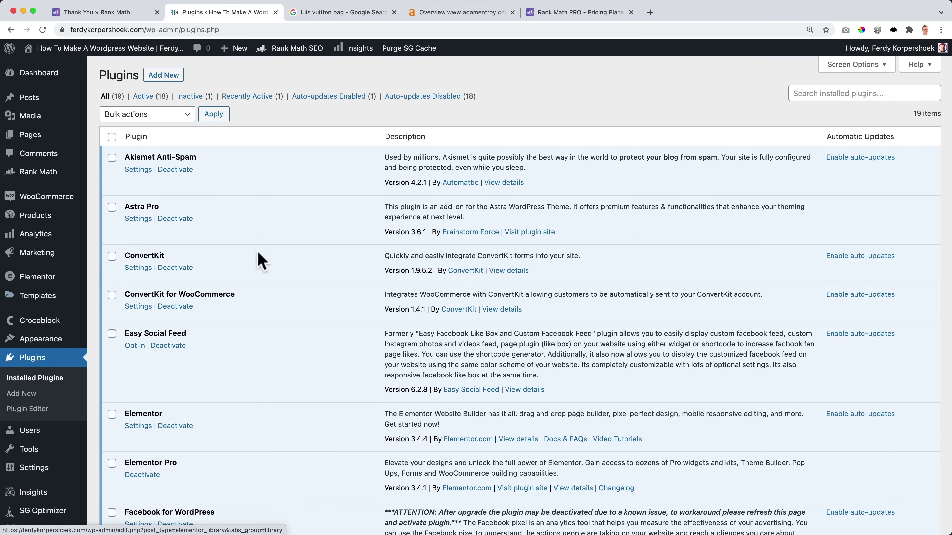
pyautogui.scroll(-8, 257, 258)
pyautogui.scroll(-5, 257, 258)
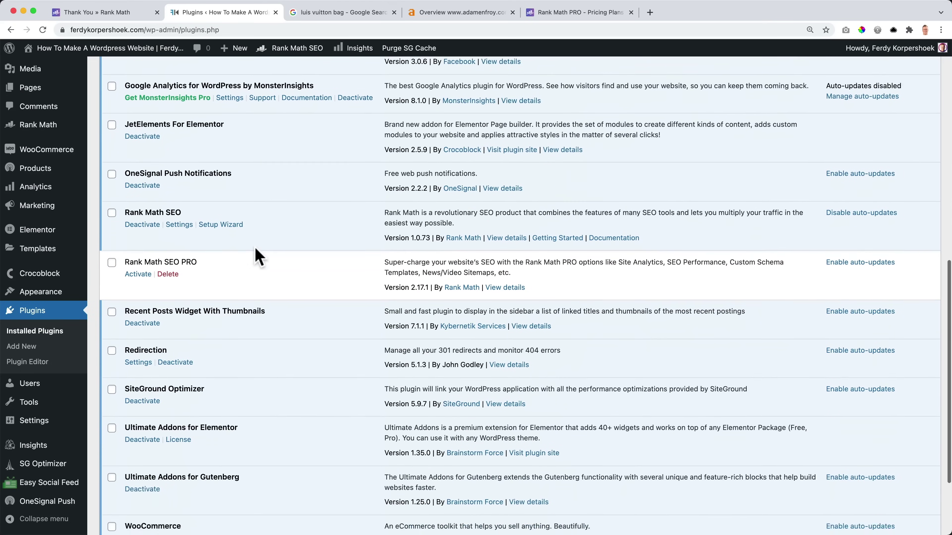
pyautogui.click(137, 261)
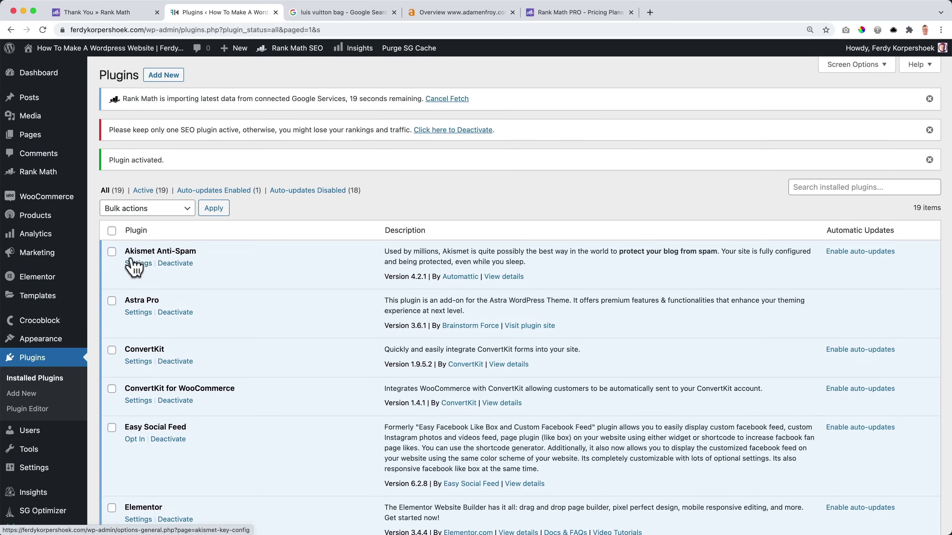
pyautogui.moveTo(62, 181)
pyautogui.click(105, 190)
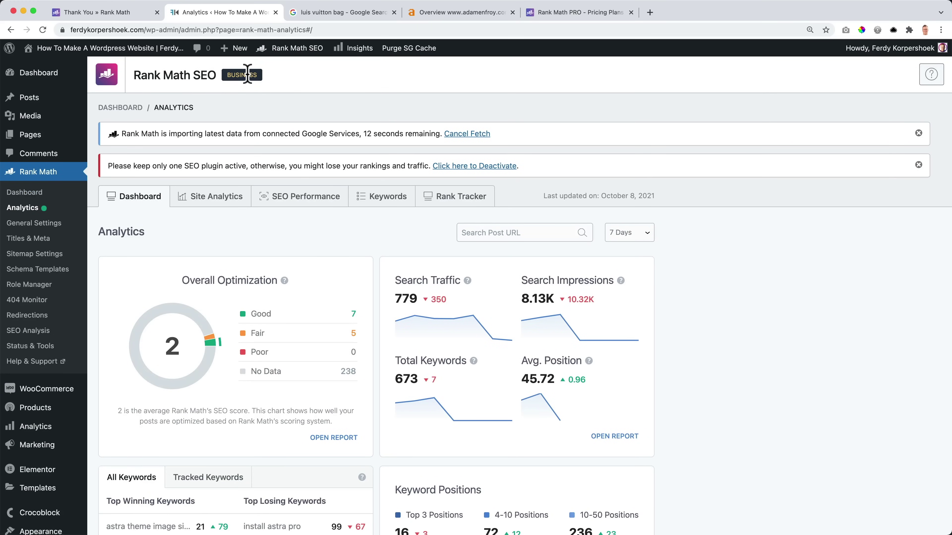
# Dismiss the data-import and single-SEO-plugin notices and scroll the 7-day dashboard.
pyautogui.click(918, 133)
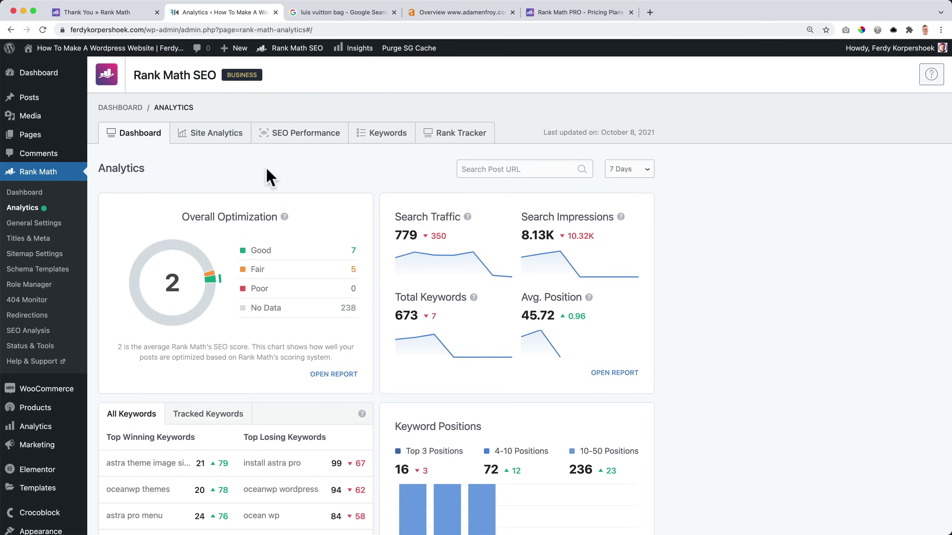
pyautogui.scroll(-5, 269, 176)
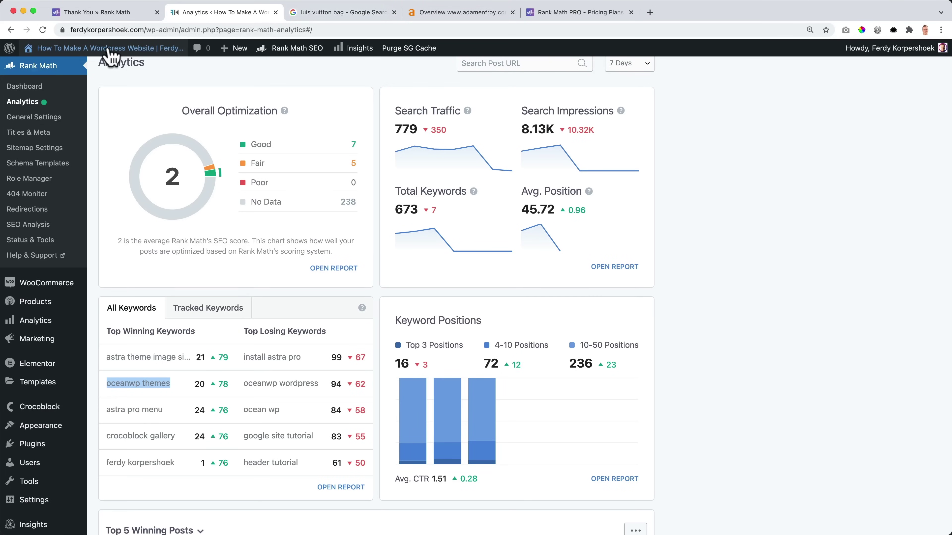
# Find the OceanWP Video Series post through Google, skim it, and close its tab.
pyautogui.click(650, 12)
pyautogui.write('oceanwp ferdy')
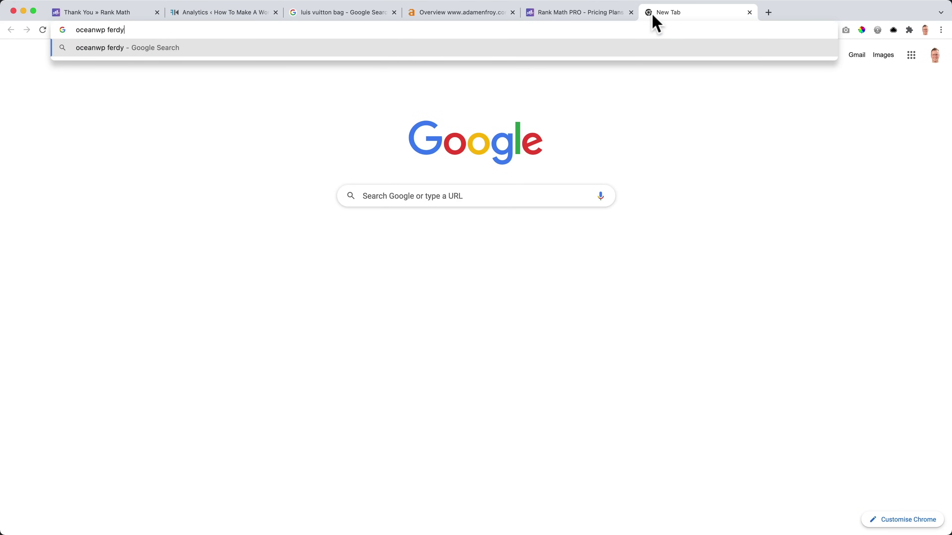
pyautogui.press('Return')
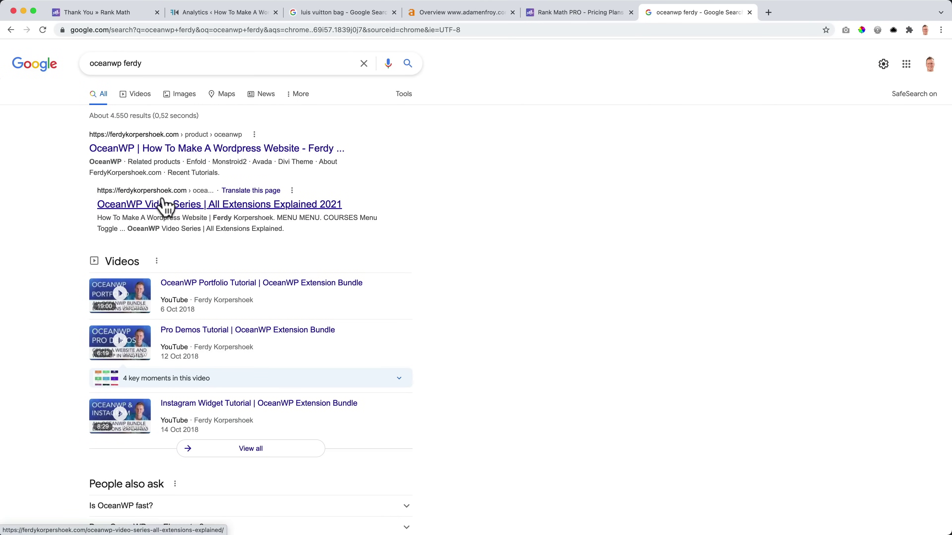
pyautogui.click(194, 204)
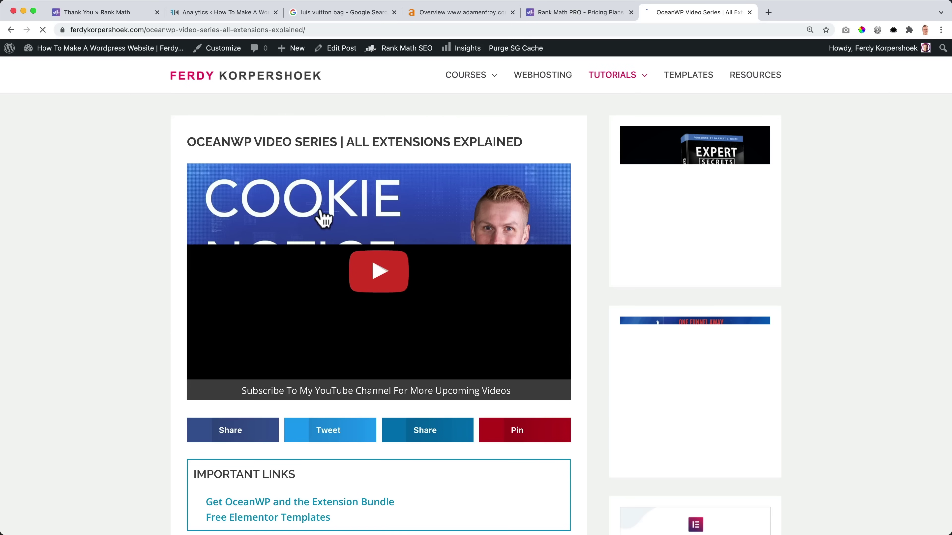
pyautogui.scroll(-15, 321, 203)
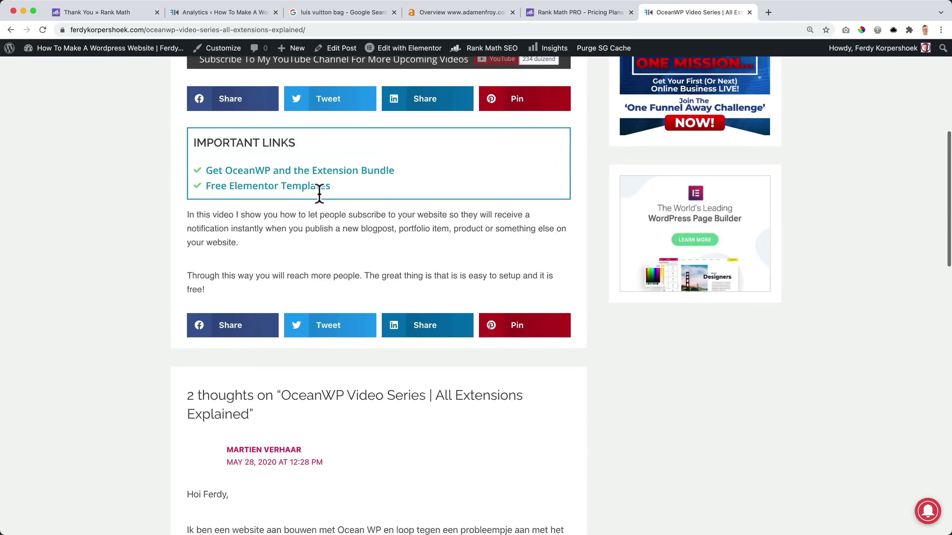
pyautogui.scroll(5, 321, 203)
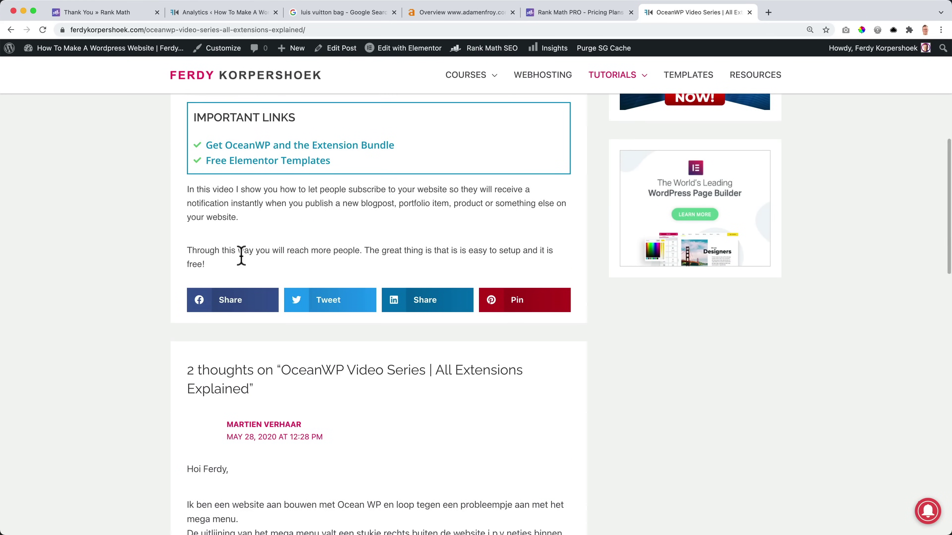
pyautogui.scroll(7, 234, 255)
pyautogui.scroll(3, 320, 256)
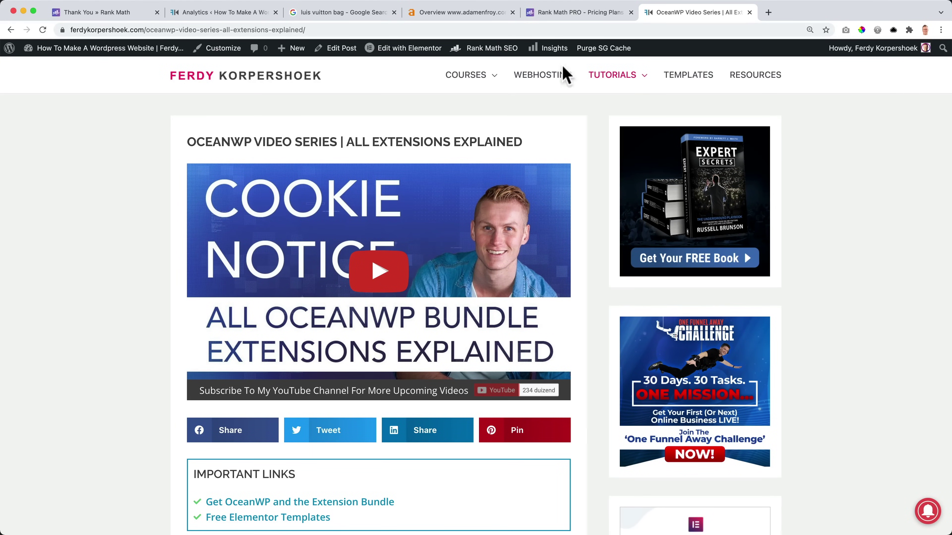
pyautogui.click(749, 12)
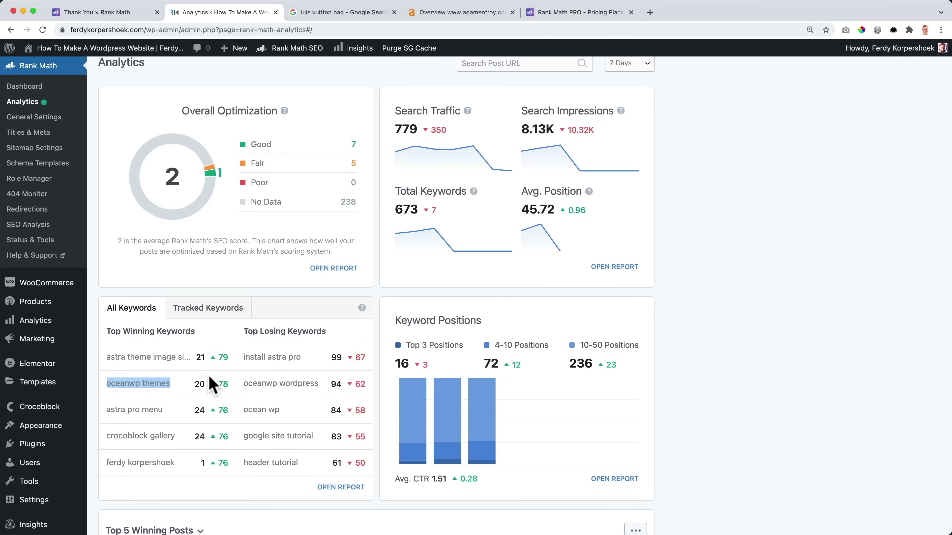
# Deselect 'oceanwp themes' and highlight the winning keyword 'crocoblock gallery' (position 24, up 76).
pyautogui.click(182, 384)
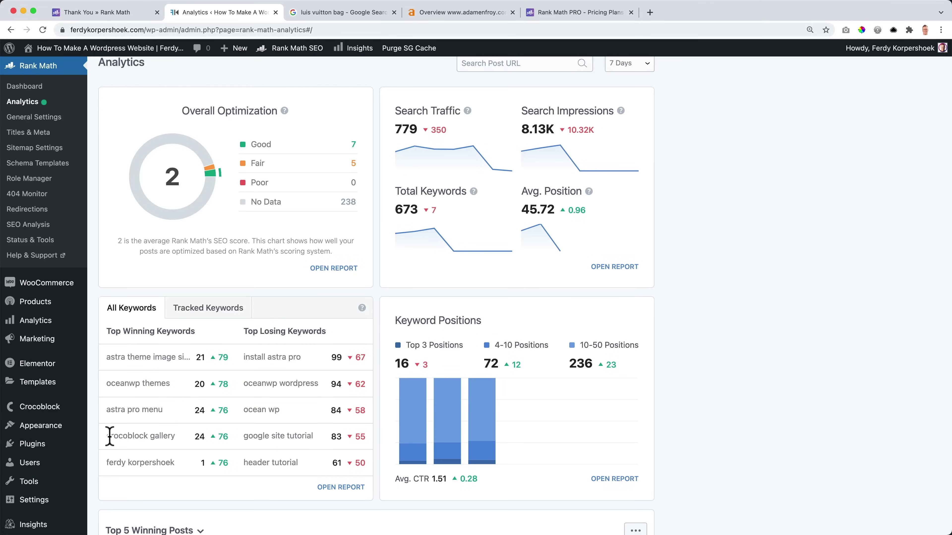
pyautogui.moveTo(109, 436)
pyautogui.mouseDown()
pyautogui.moveTo(168, 436)
pyautogui.moveTo(114, 438)
pyautogui.mouseUp()
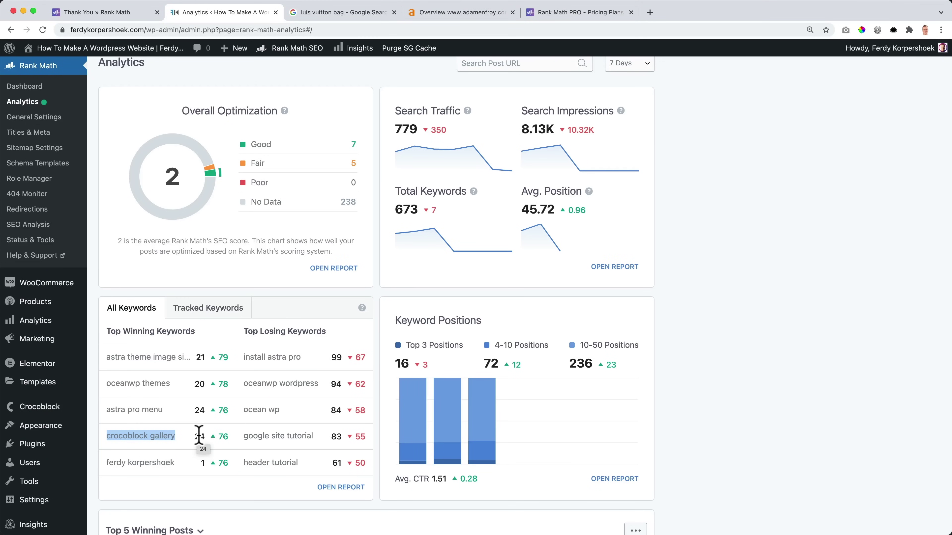
# Search Google for 'crocoblock gallery' in a new tab.
pyautogui.click(650, 13)
pyautogui.write('crocoblock gallery')
pyautogui.press('Return')
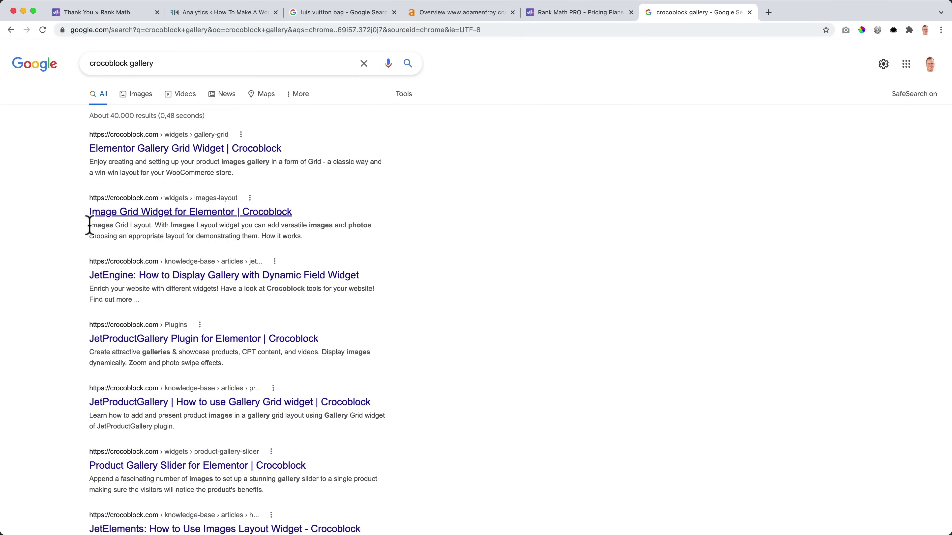
pyautogui.scroll(-5, 89, 234)
pyautogui.scroll(-7, 89, 230)
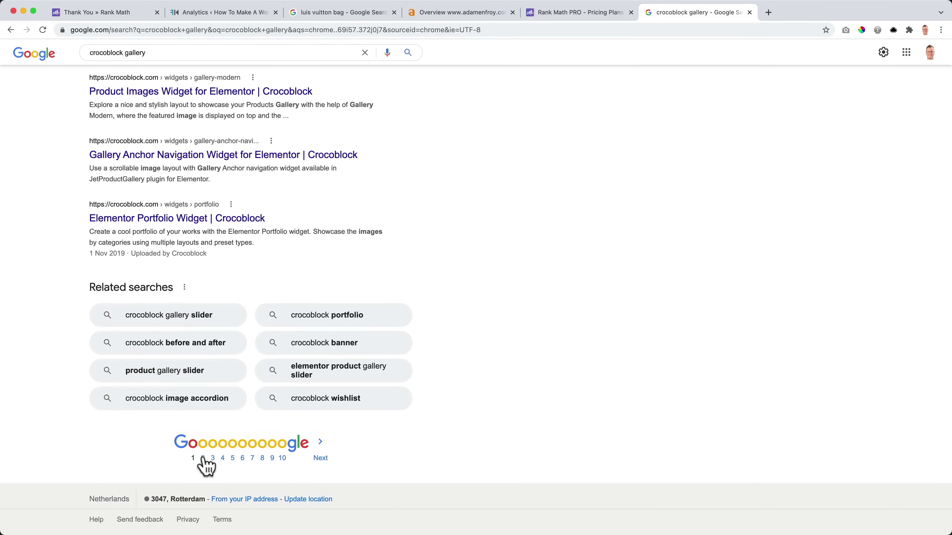
# Page through to the third results page, then return to the Rank Math thank-you tab.
pyautogui.click(203, 457)
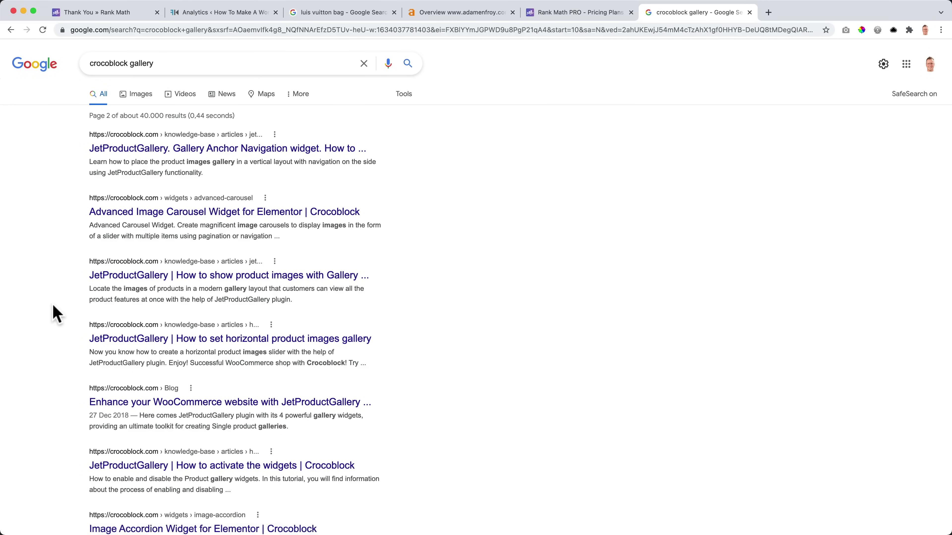
pyautogui.scroll(-6, 55, 314)
pyautogui.scroll(-6, 53, 306)
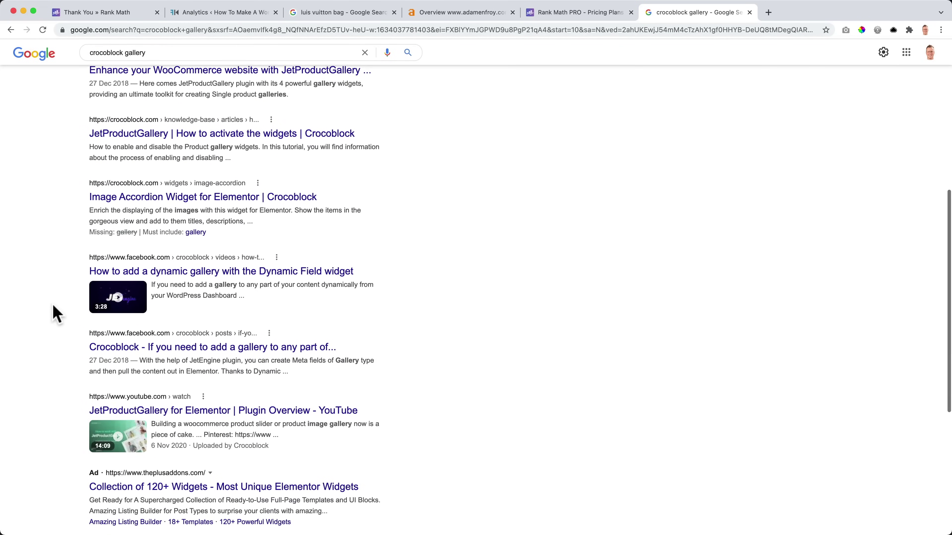
pyautogui.scroll(-3, 194, 399)
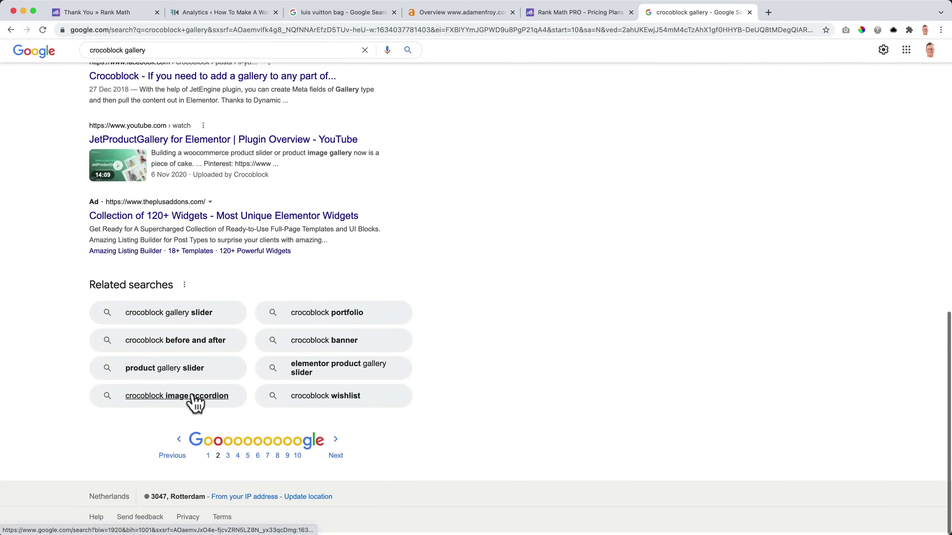
pyautogui.click(228, 457)
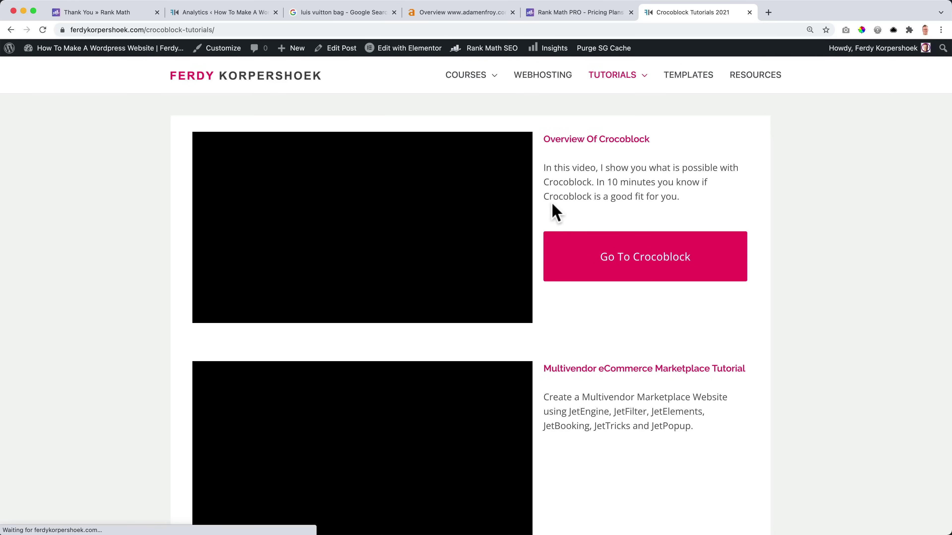
pyautogui.scroll(-15, 187, 203)
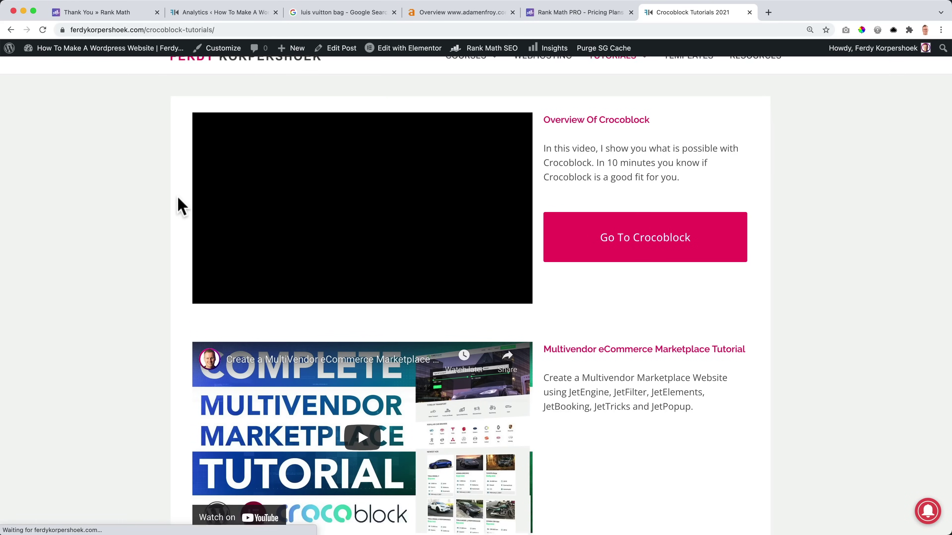
pyautogui.scroll(-20, 181, 206)
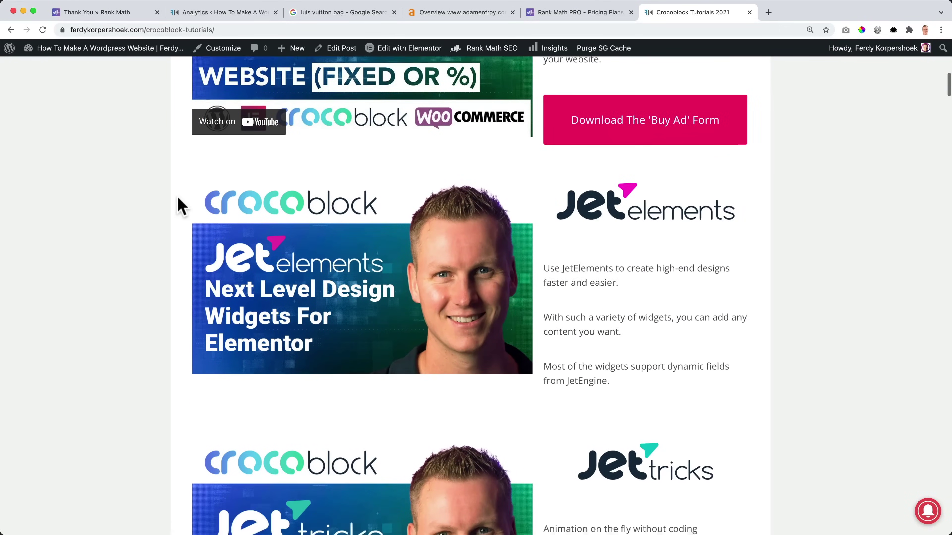
pyautogui.scroll(20, 182, 205)
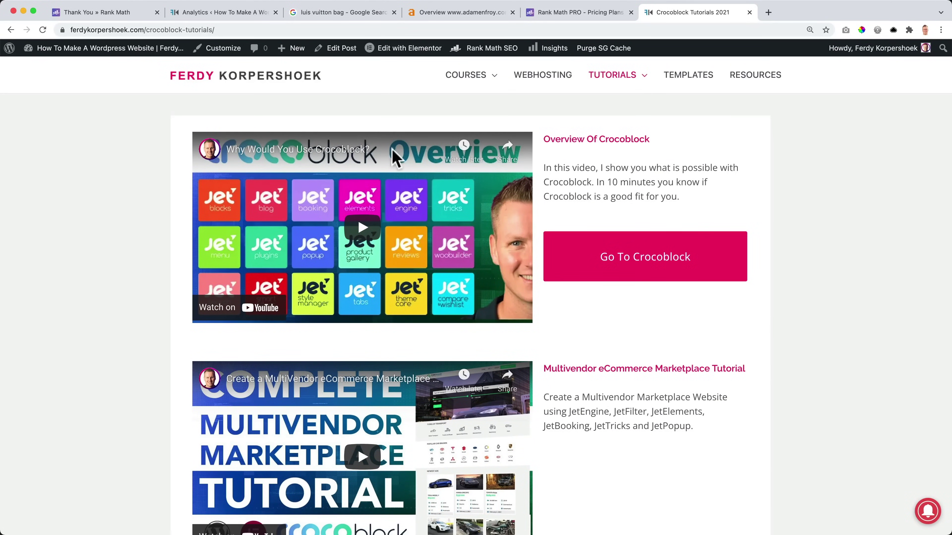
pyautogui.scroll(-20, 622, 188)
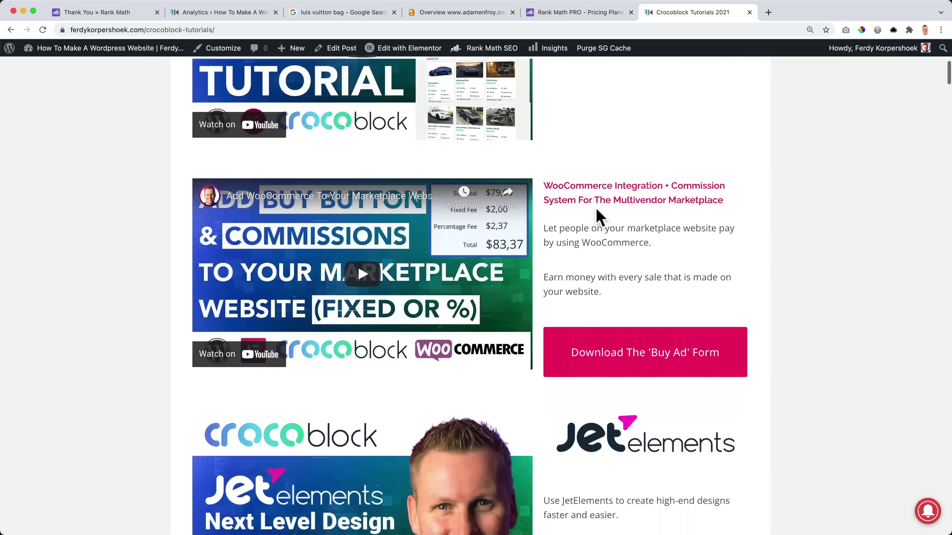
pyautogui.scroll(-20, 595, 209)
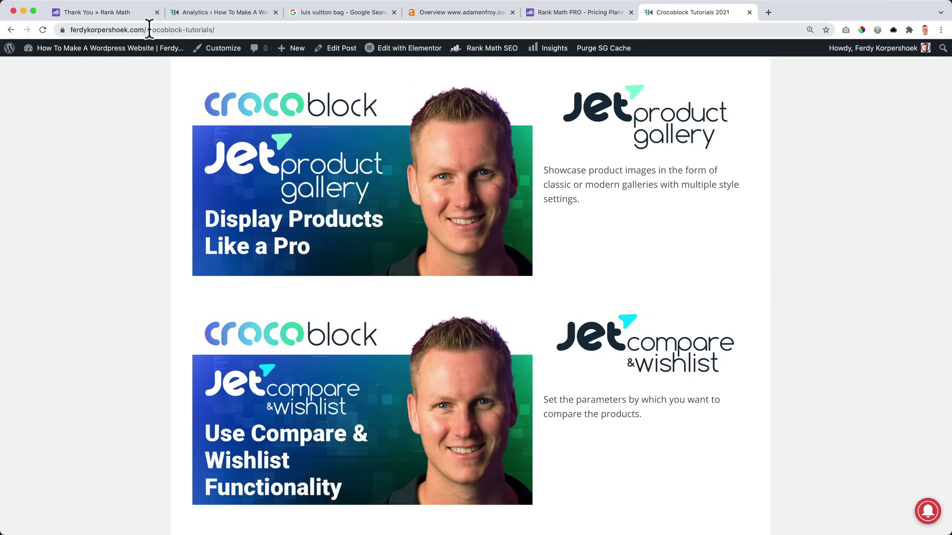
pyautogui.click(111, 14)
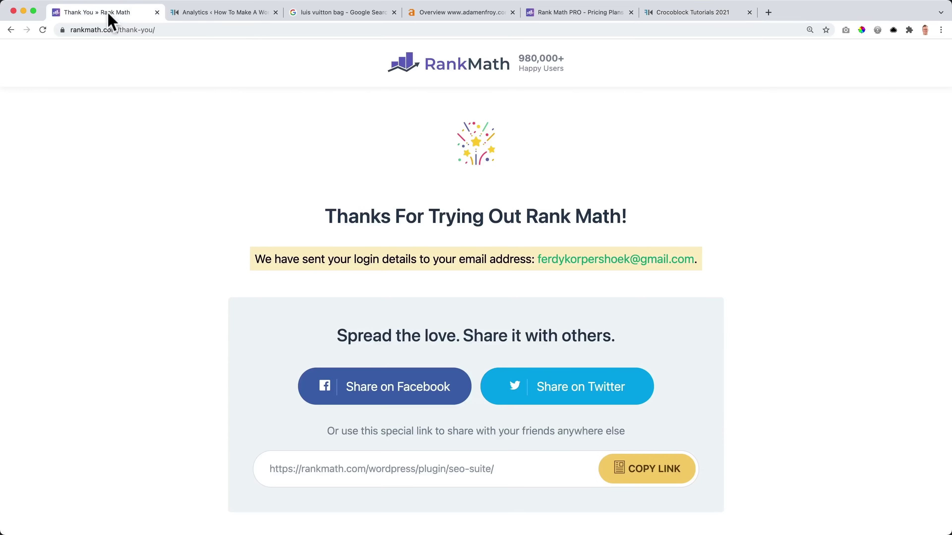
# Switch to the Analytics overview and browse the full keywords report.
pyautogui.click(234, 15)
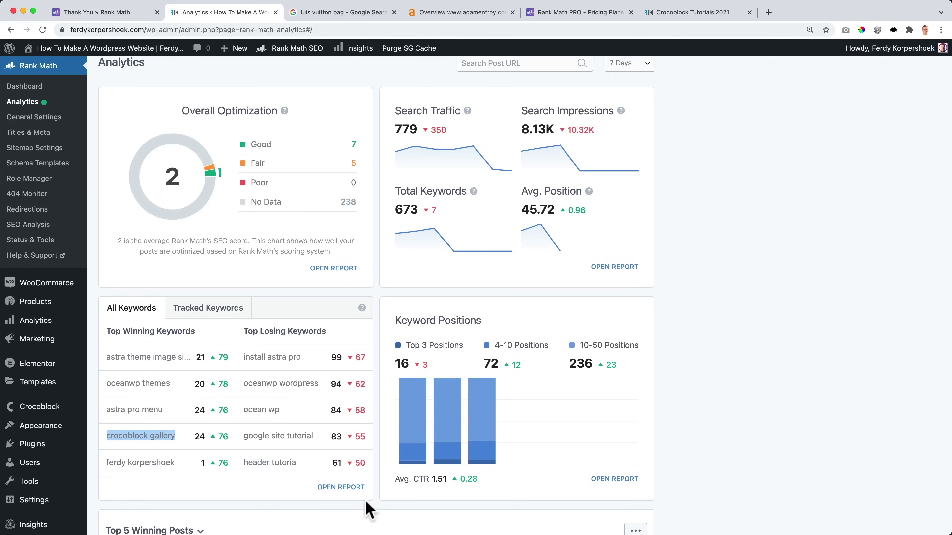
pyautogui.click(341, 487)
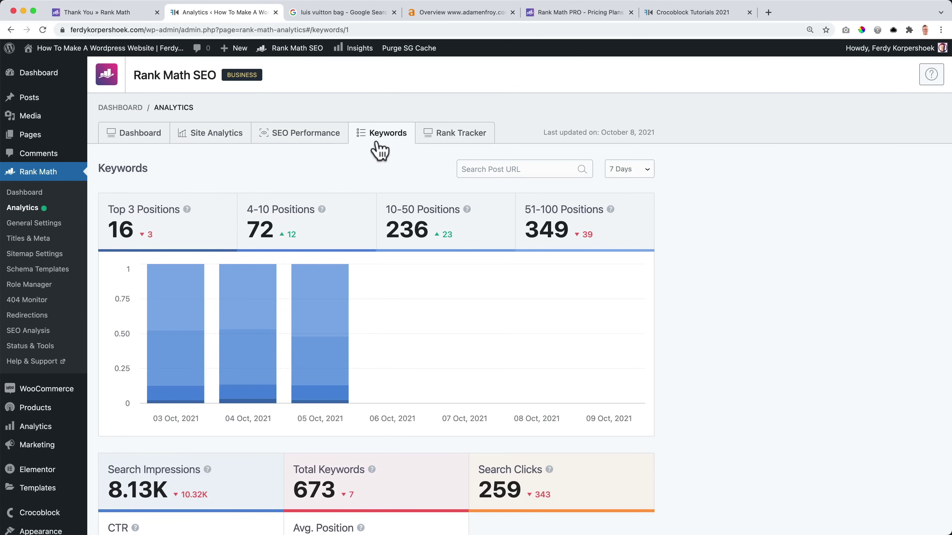
pyautogui.scroll(-8, 318, 238)
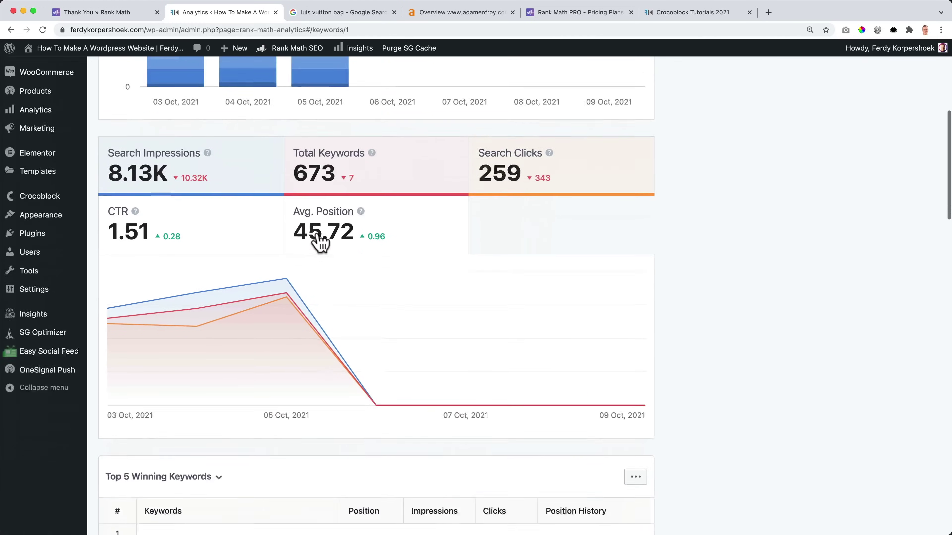
pyautogui.scroll(-8, 316, 240)
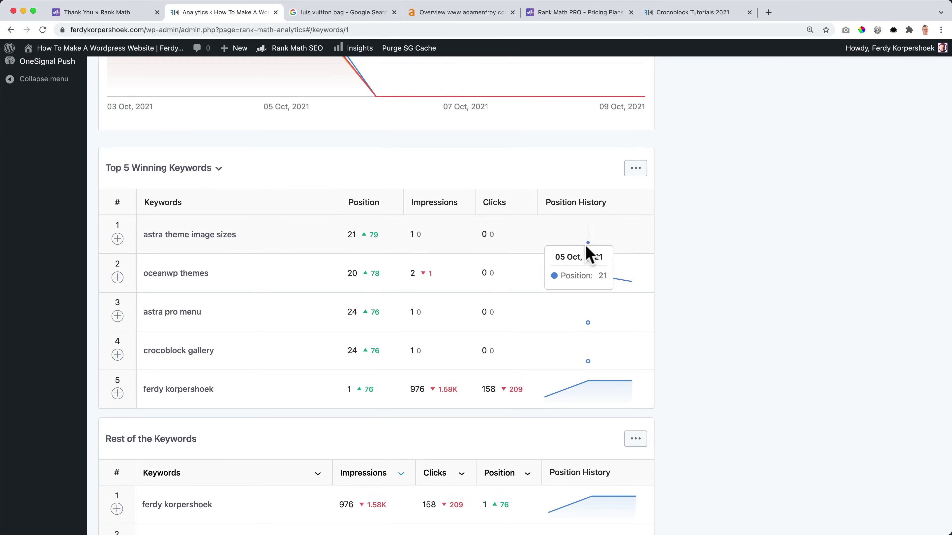
pyautogui.moveTo(550, 271)
pyautogui.moveTo(628, 283)
pyautogui.scroll(-3, 573, 281)
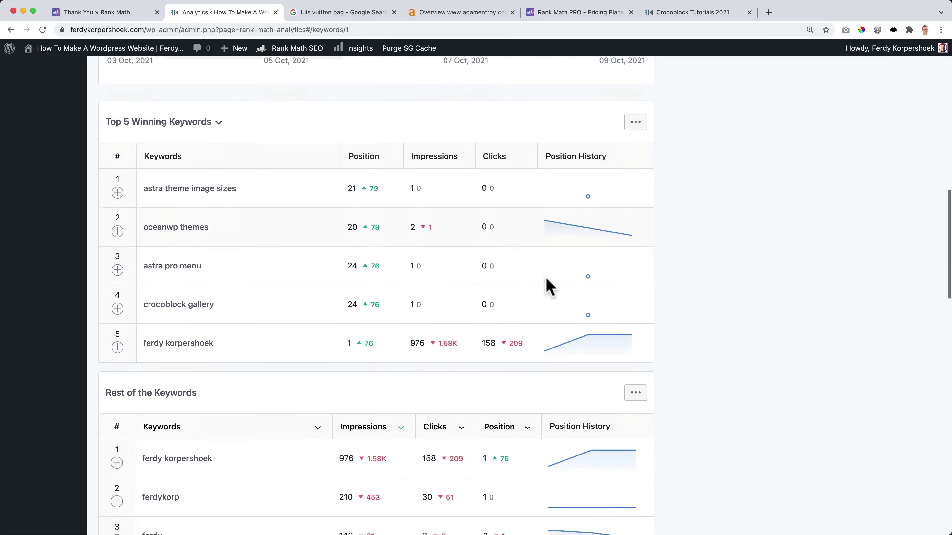
pyautogui.moveTo(561, 291)
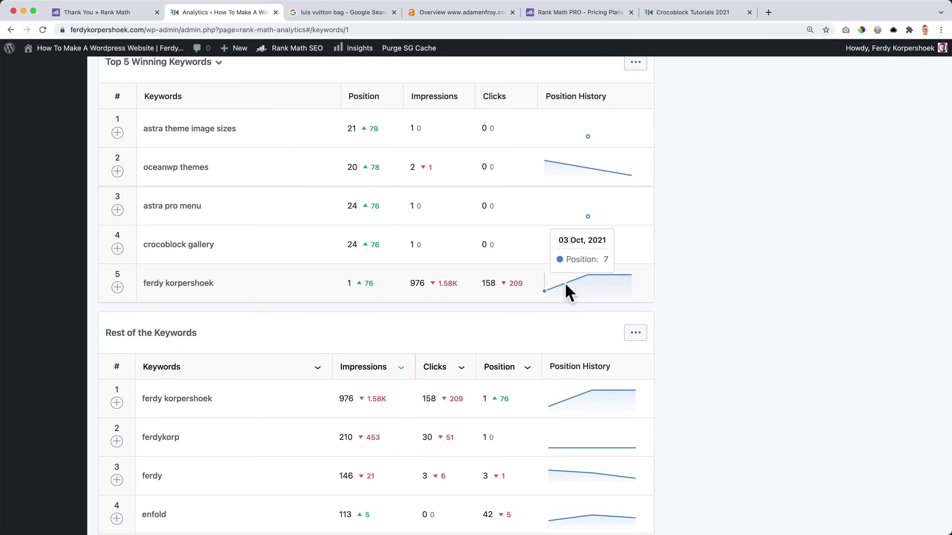
pyautogui.scroll(-3, 568, 293)
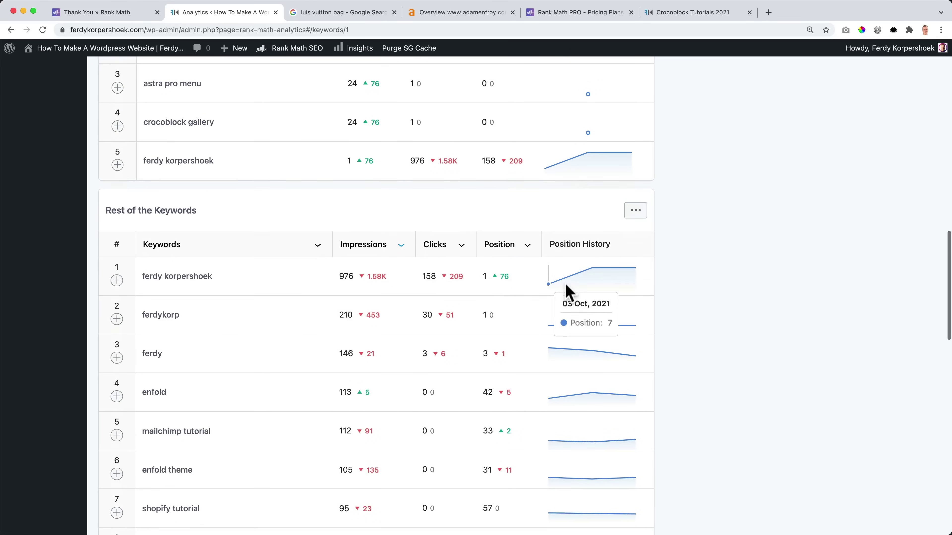
pyautogui.scroll(-3, 142, 300)
# Start tracking the enfold keyword, then return to the Analytics dashboard.
pyautogui.click(116, 271)
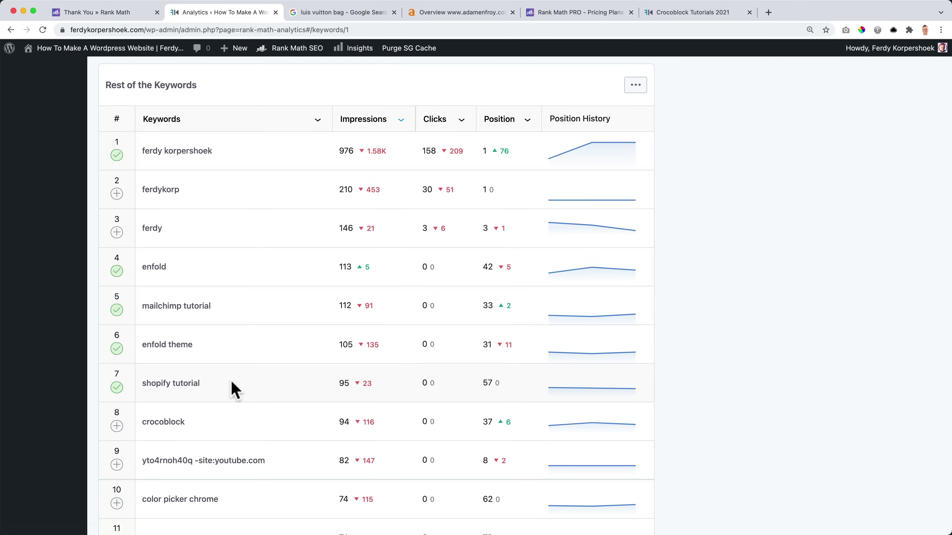
pyautogui.scroll(10, 372, 238)
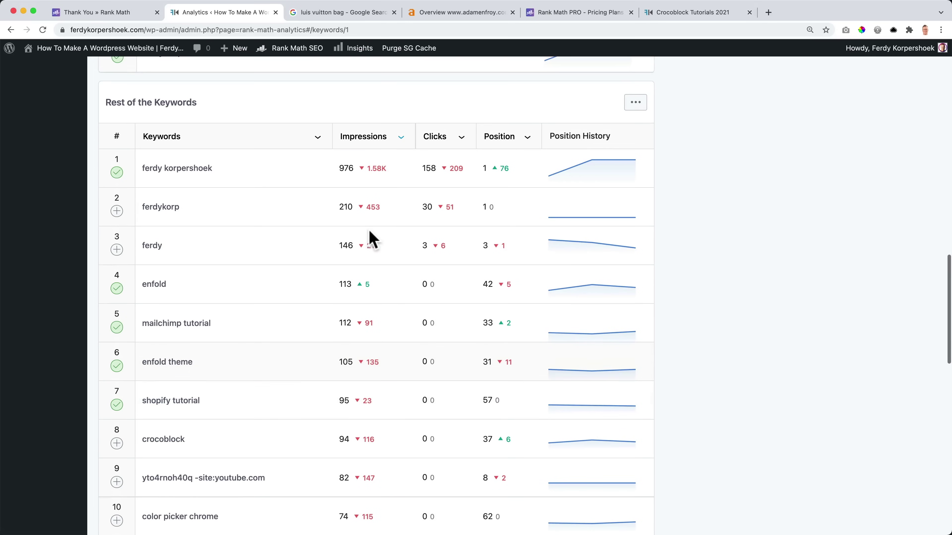
pyautogui.scroll(15, 403, 245)
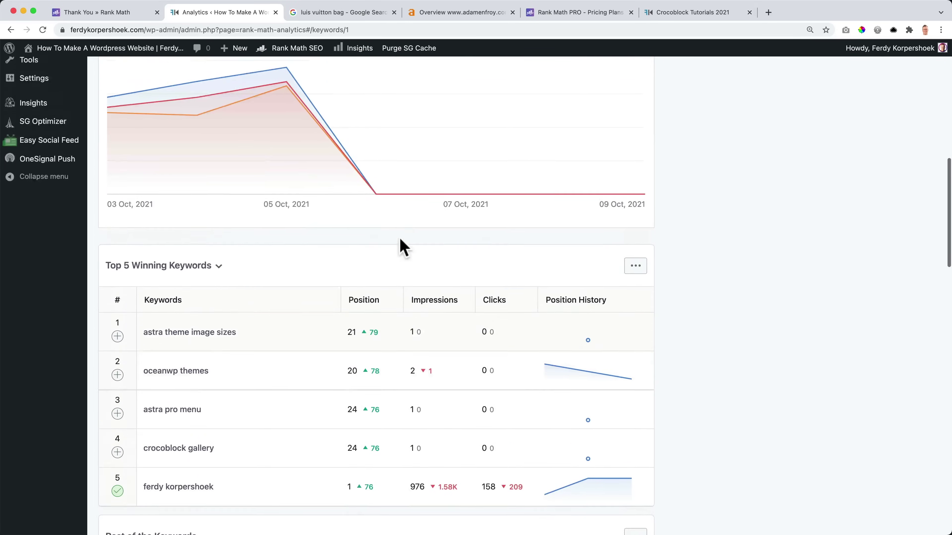
pyautogui.scroll(3, 392, 261)
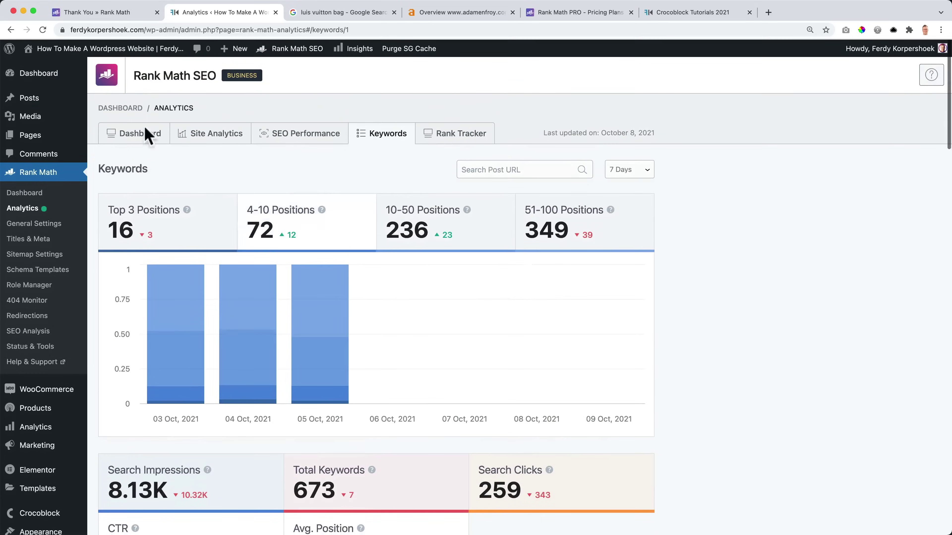
pyautogui.click(139, 135)
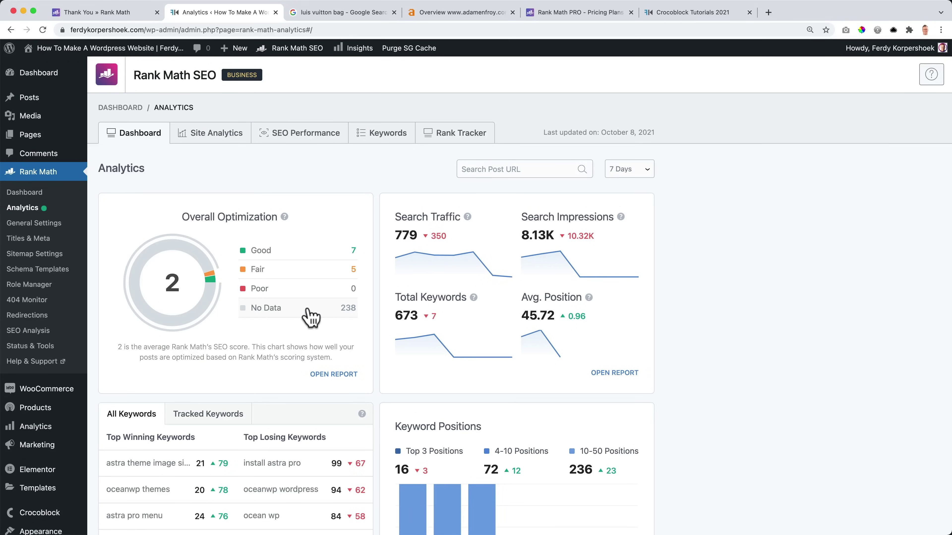
pyautogui.scroll(-1, 305, 310)
pyautogui.scroll(1, 303, 307)
pyautogui.scroll(-1, 300, 307)
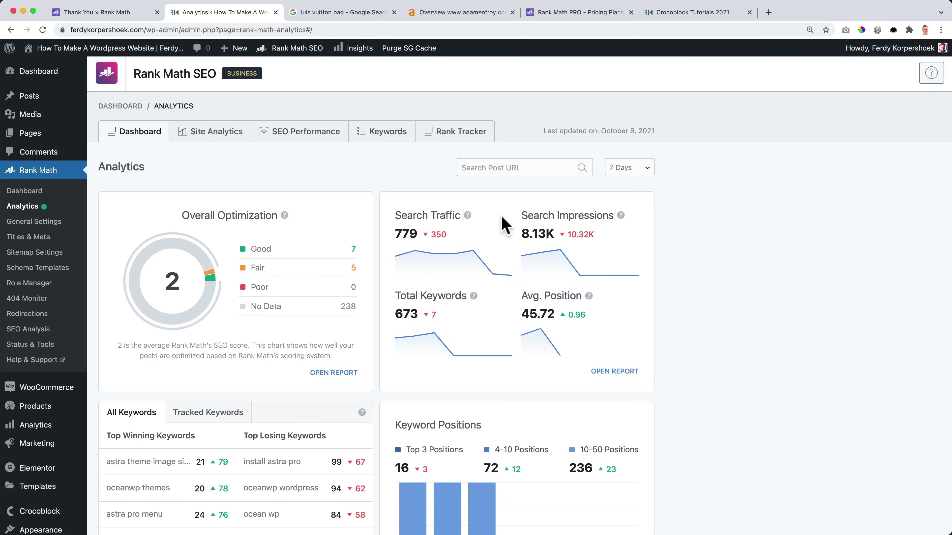
# Open the Rank Tracker keyword view.
pyautogui.click(455, 134)
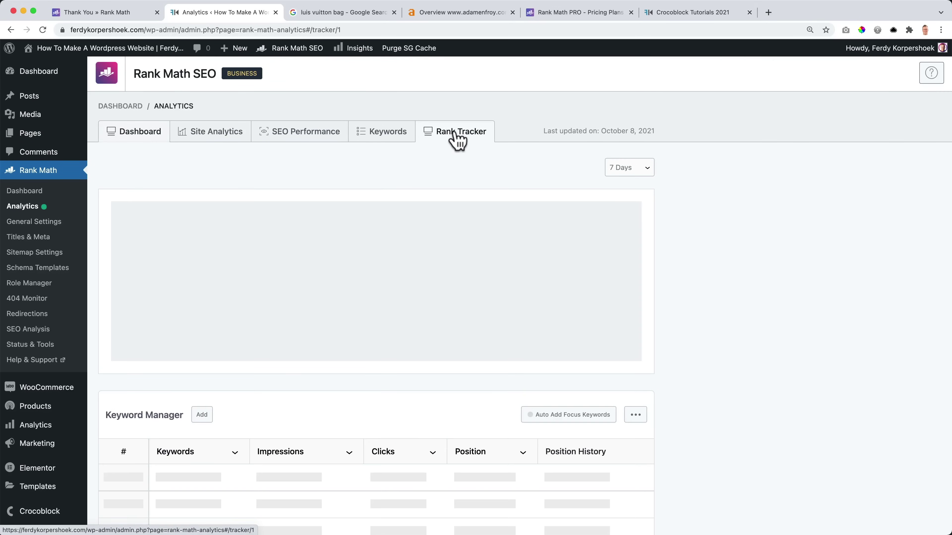
pyautogui.scroll(-5, 334, 261)
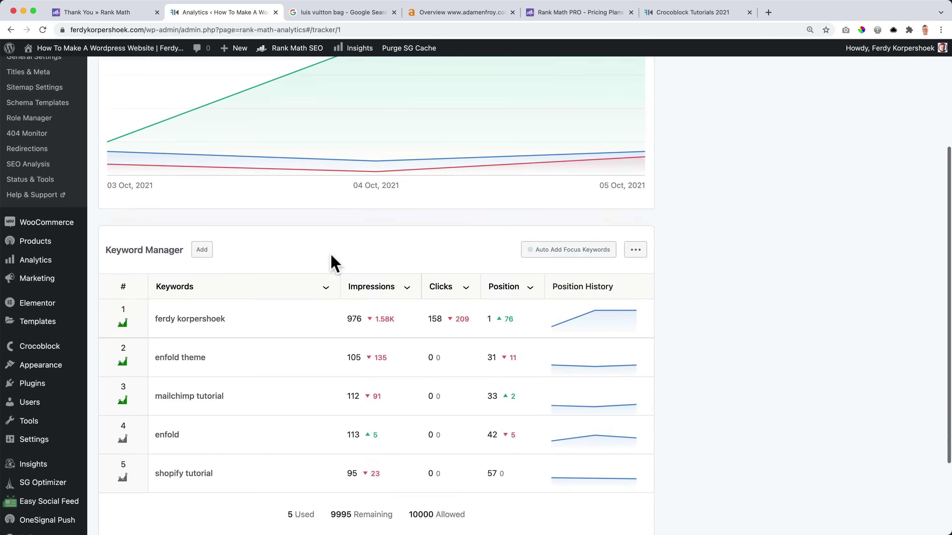
pyautogui.scroll(-2, 285, 297)
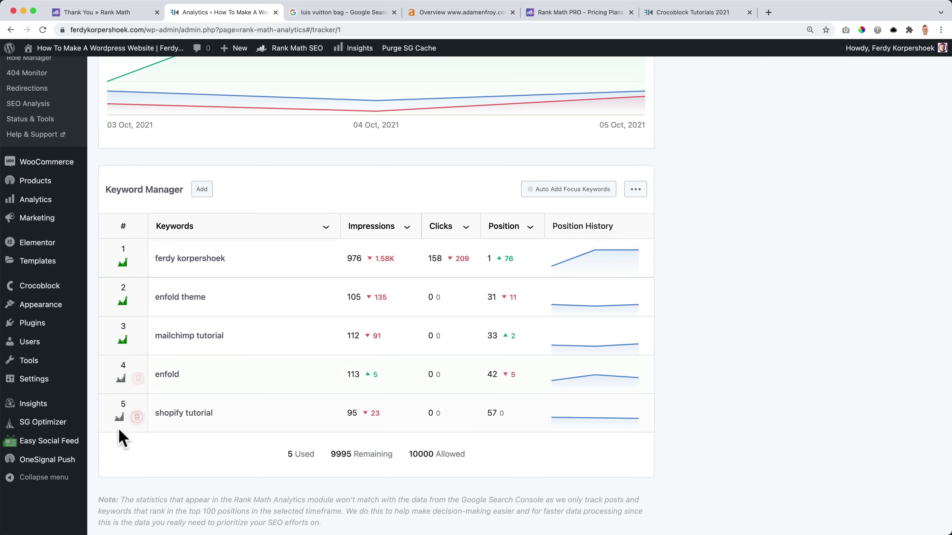
pyautogui.scroll(2, 274, 325)
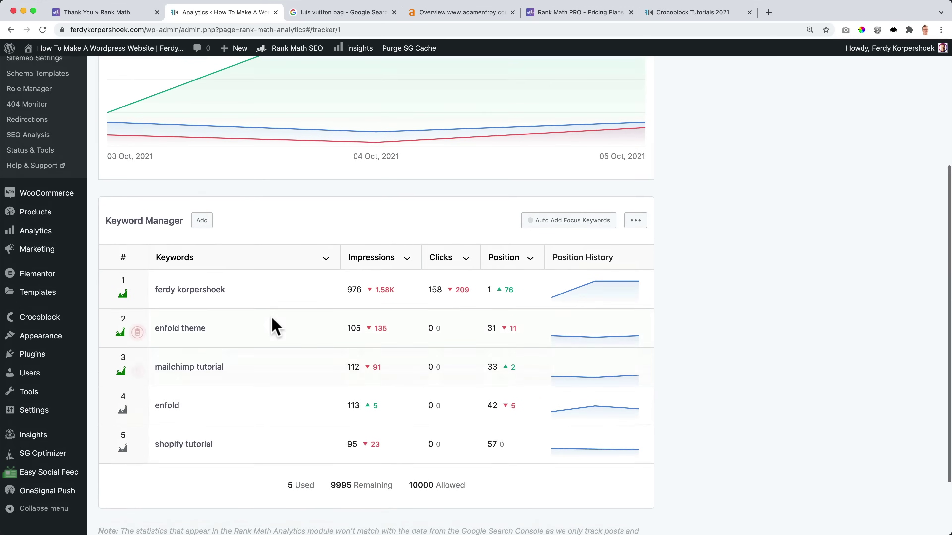
# Hide the top keyword's line on the rank chart, then restore it.
pyautogui.click(119, 296)
pyautogui.scroll(5, 192, 298)
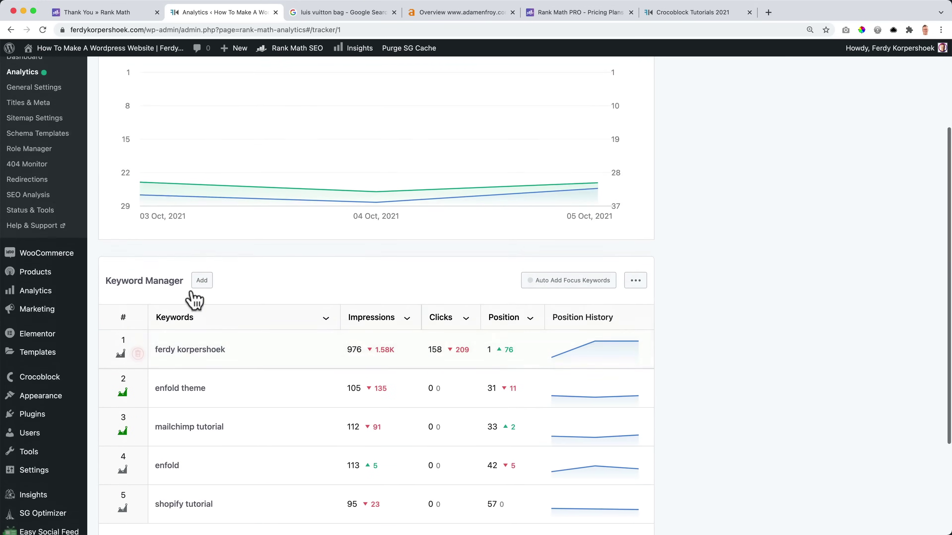
pyautogui.scroll(1, 164, 240)
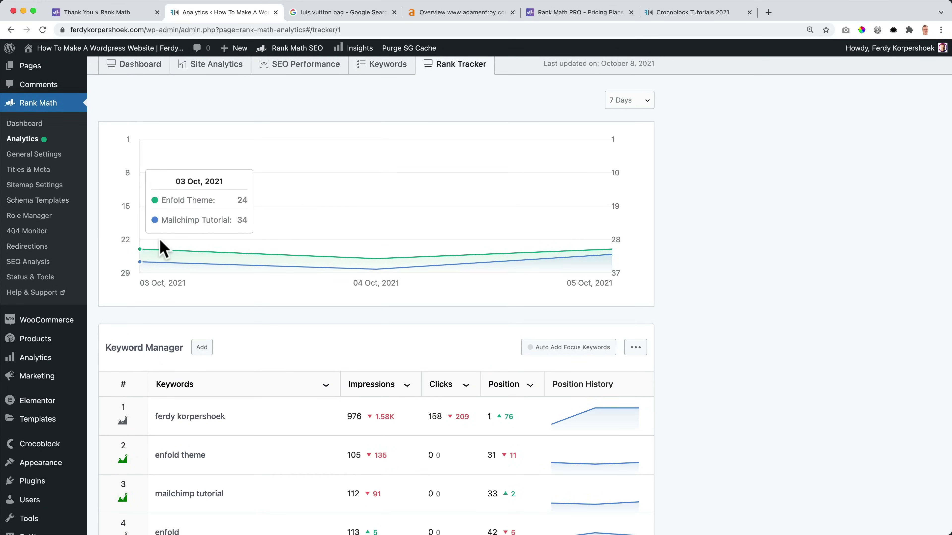
pyautogui.scroll(-6, 173, 282)
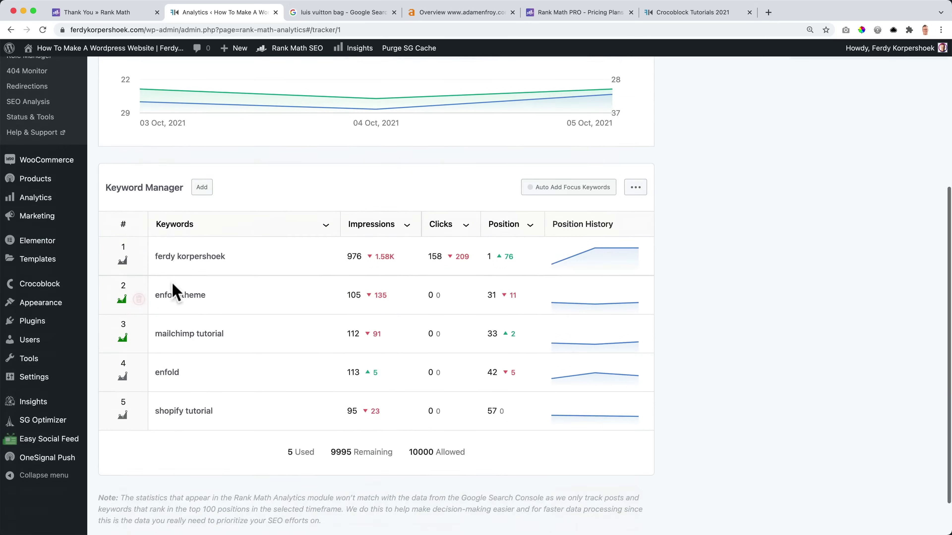
pyautogui.click(119, 261)
pyautogui.click(119, 262)
# Open the Auto Add Focus Keywords settings above the Keyword Manager.
pyautogui.scroll(7, 357, 277)
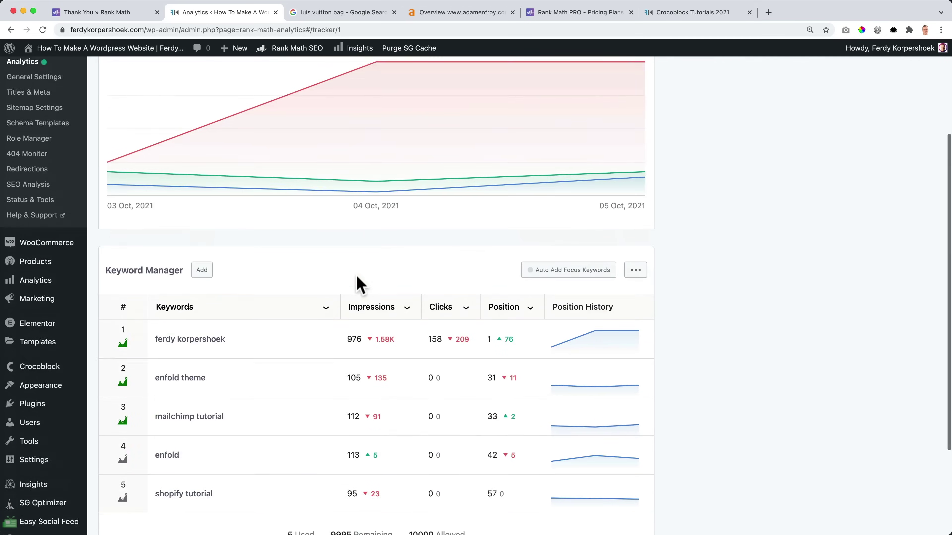
pyautogui.scroll(1, 356, 277)
pyautogui.scroll(-3, 318, 197)
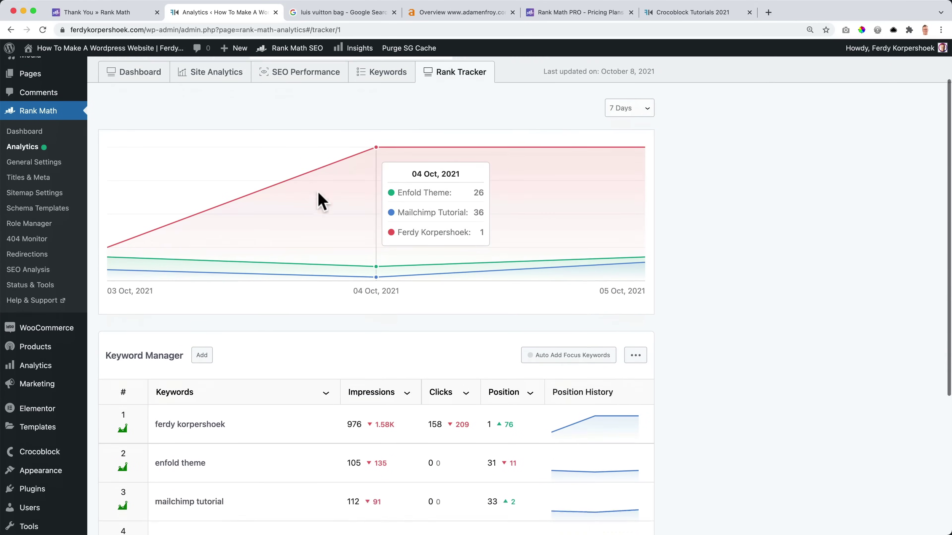
pyautogui.scroll(-2, 338, 319)
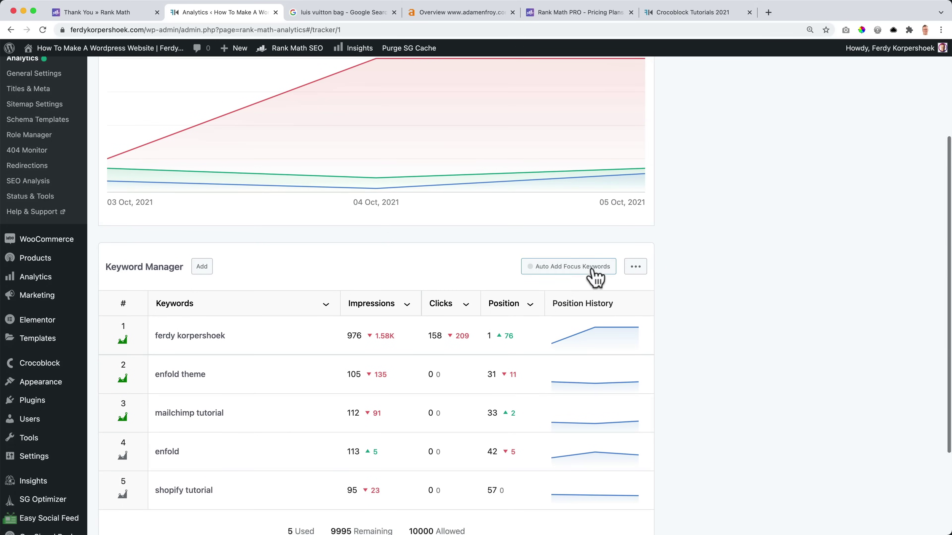
pyautogui.click(579, 268)
# Enable Auto Import of focus keywords for Posts and Pages and save the settings.
pyautogui.click(540, 292)
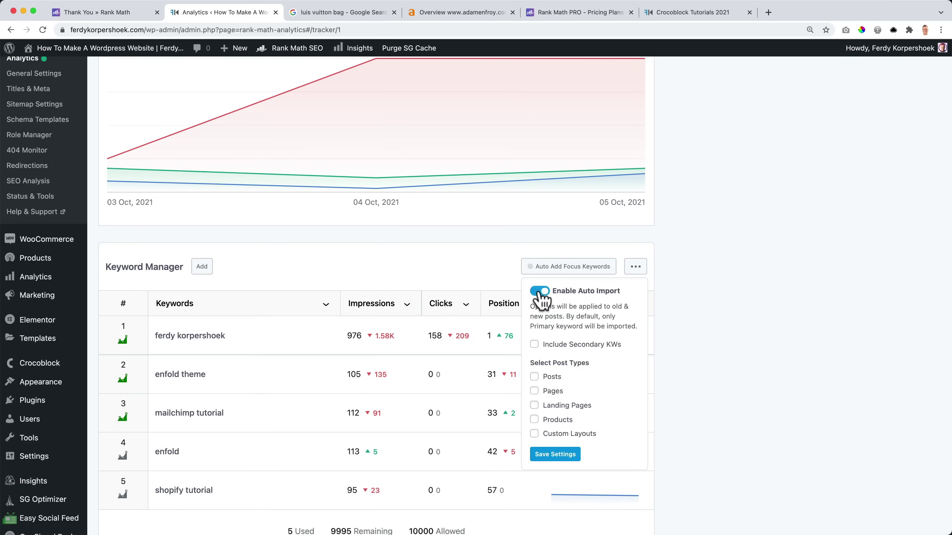
pyautogui.scroll(-2, 536, 343)
pyautogui.click(534, 335)
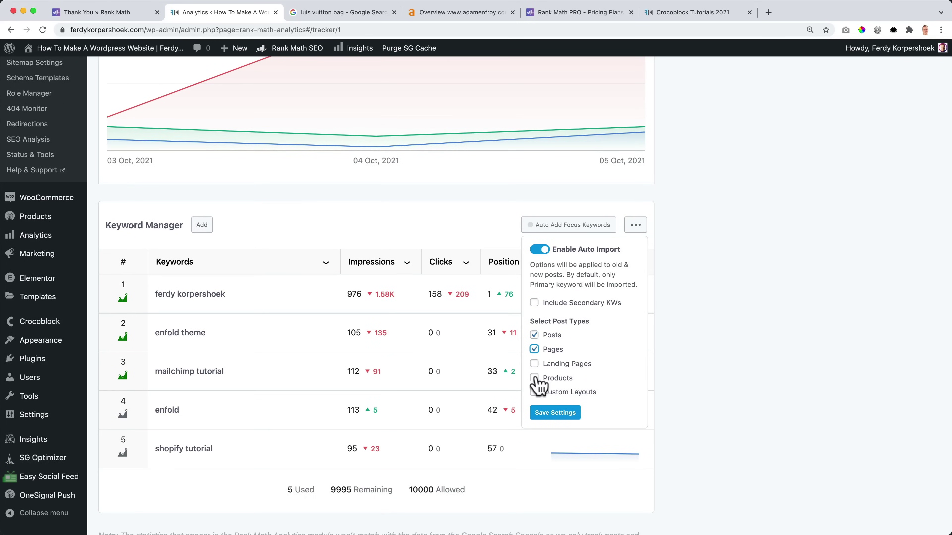
pyautogui.click(557, 413)
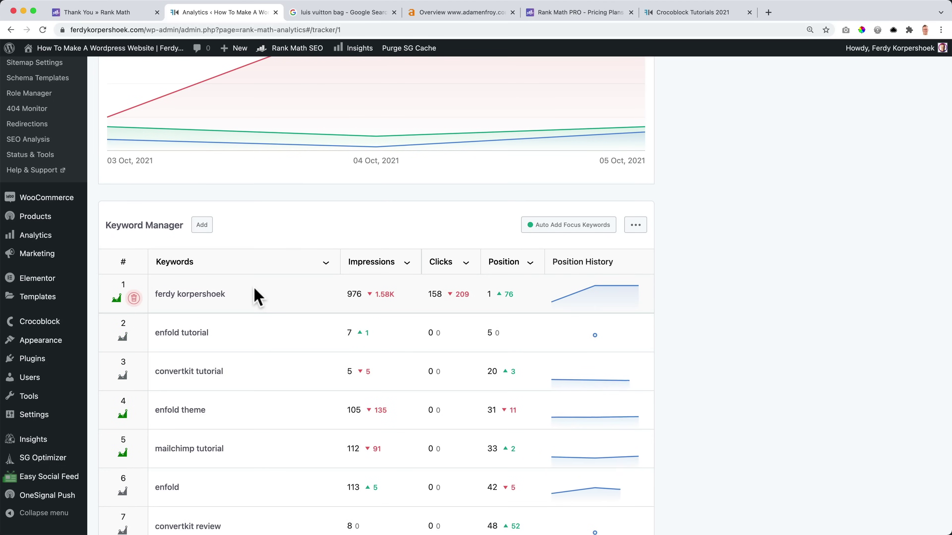
pyautogui.scroll(-5, 251, 289)
pyautogui.scroll(-7, 257, 296)
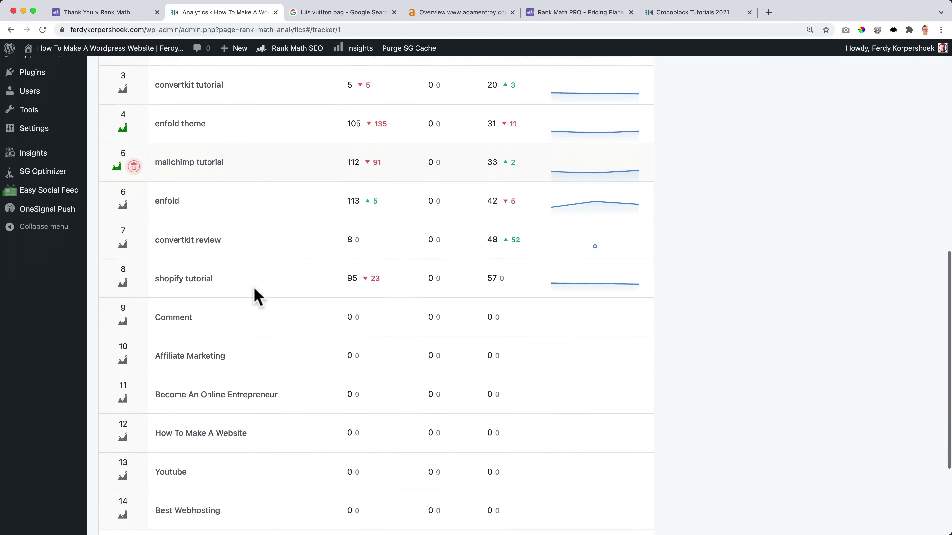
pyautogui.scroll(12, 256, 296)
pyautogui.scroll(-2, 253, 288)
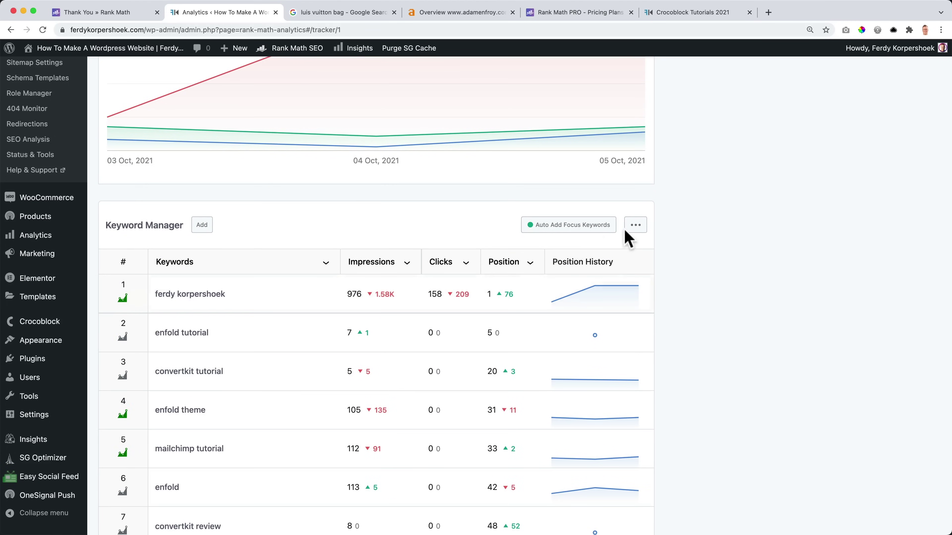
# Add a CTR column to the Keyword Manager table.
pyautogui.click(635, 225)
pyautogui.click(533, 304)
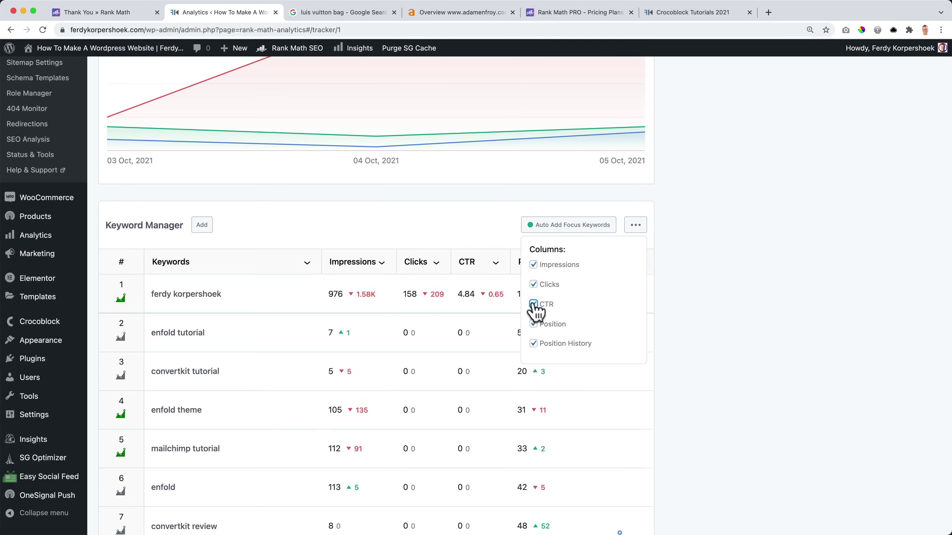
pyautogui.click(636, 227)
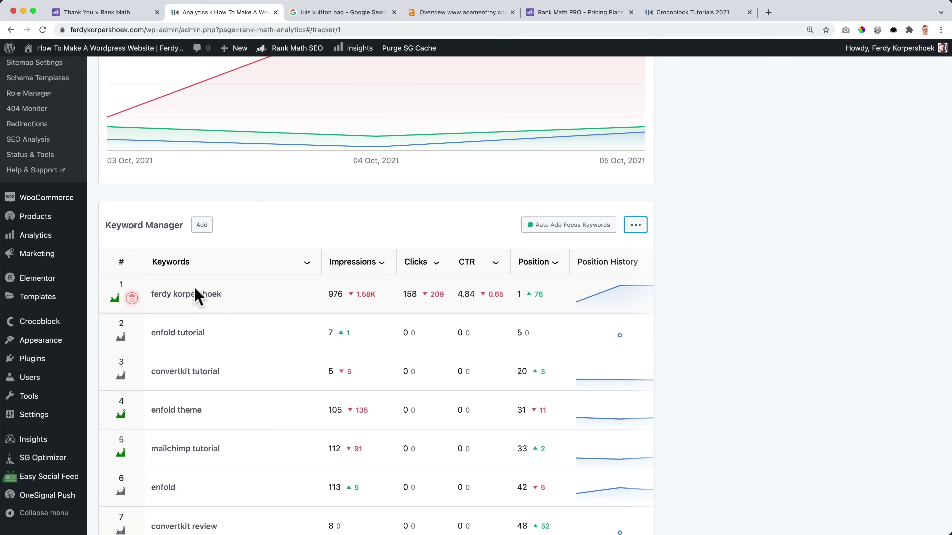
# Expand the top keyword to list its five ranking pages, such as About and Crocoblock Tutorials.
pyautogui.click(188, 297)
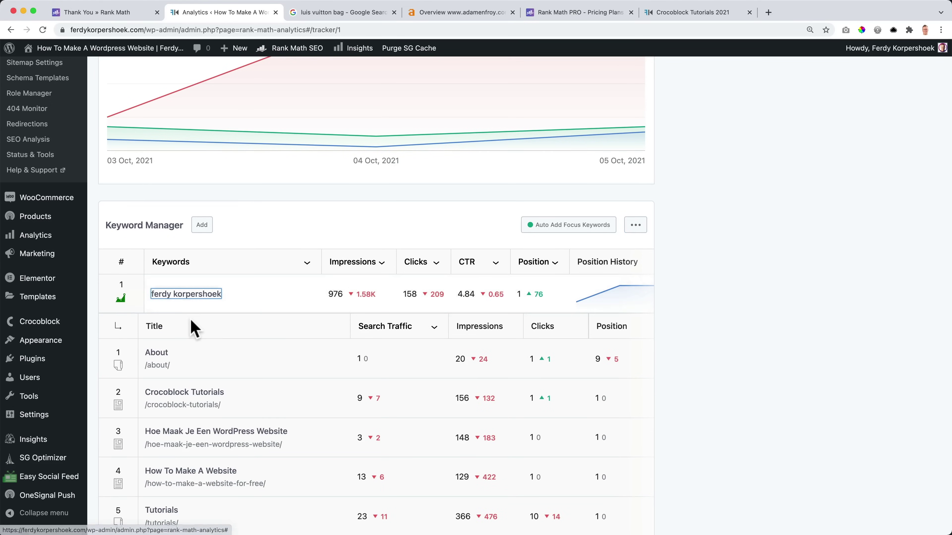
pyautogui.scroll(-4, 192, 319)
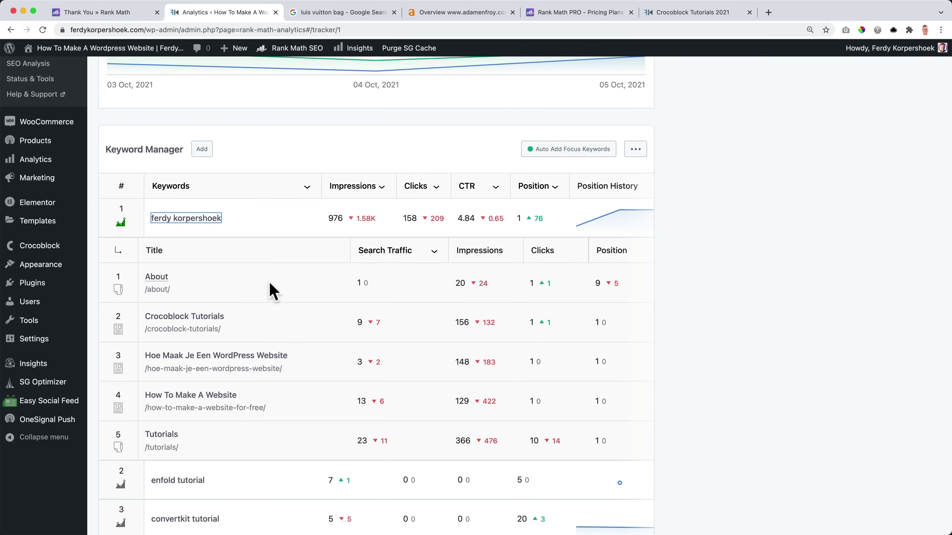
pyautogui.scroll(-3, 266, 293)
pyautogui.scroll(1, 232, 243)
pyautogui.moveTo(202, 182)
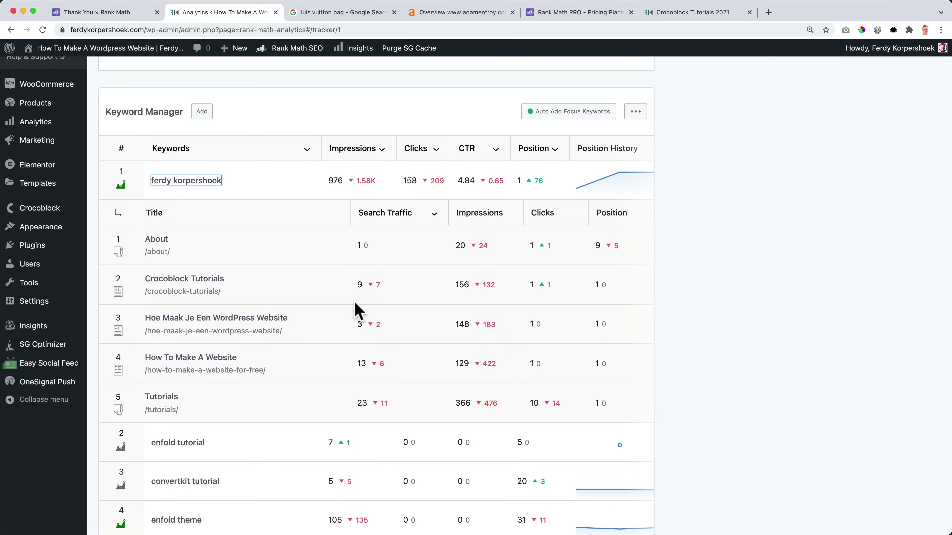
pyautogui.scroll(-5, 309, 307)
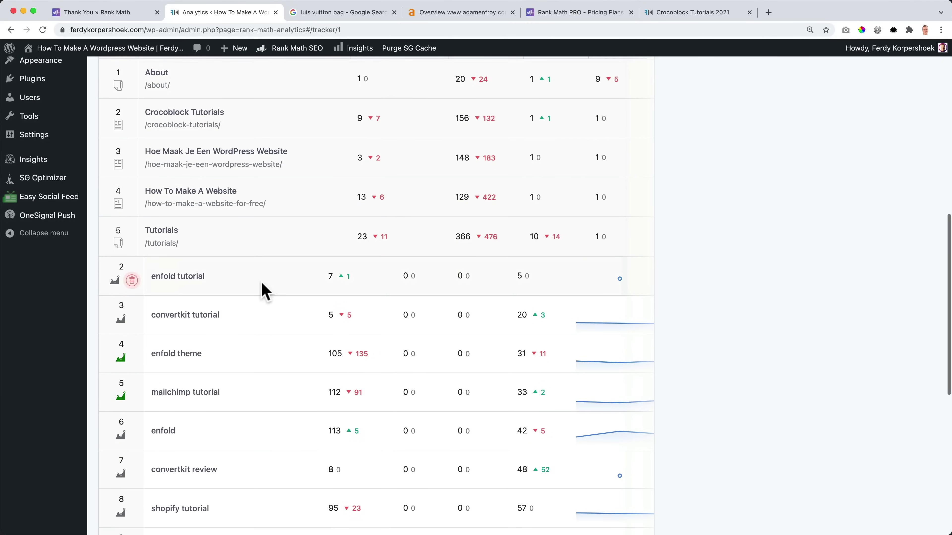
pyautogui.scroll(9, 347, 311)
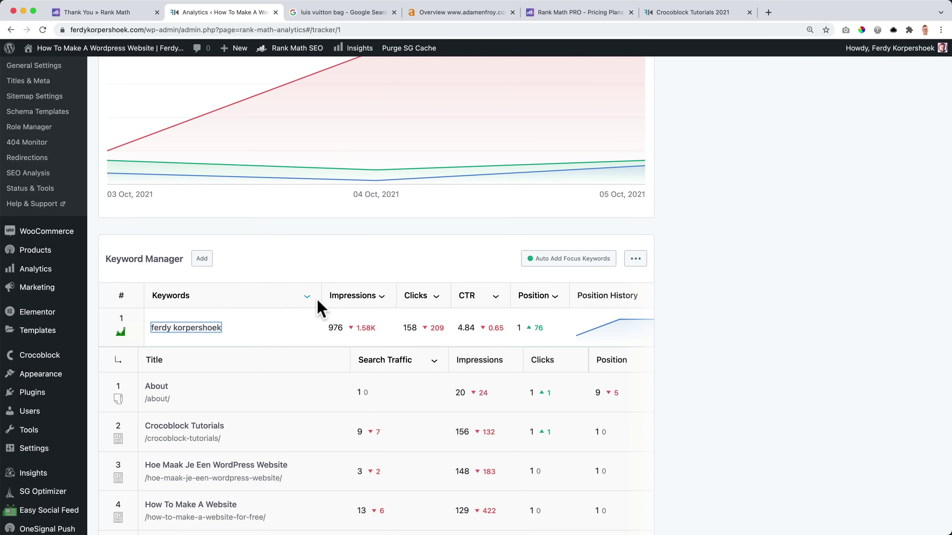
# Collapse the keyword details and sort the list by impressions, clicks, then keyword name.
pyautogui.click(198, 337)
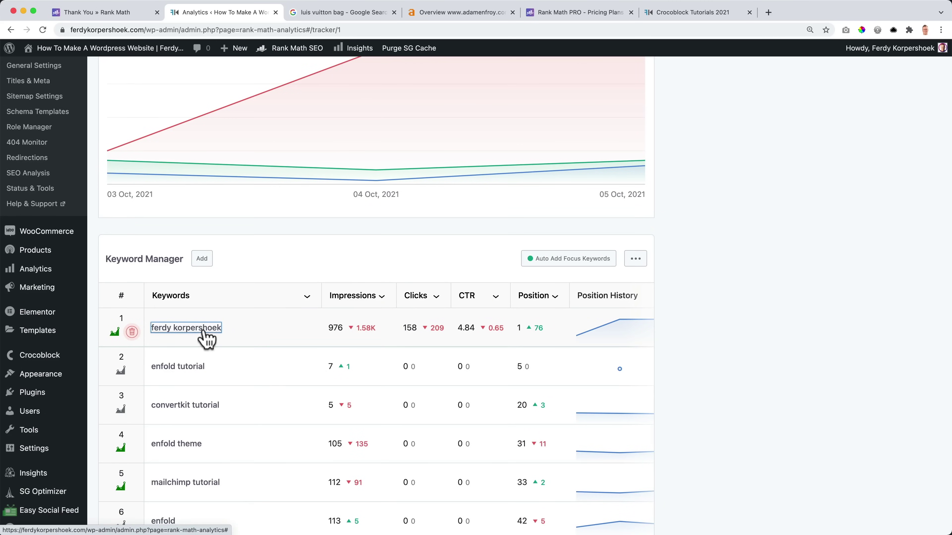
pyautogui.click(382, 297)
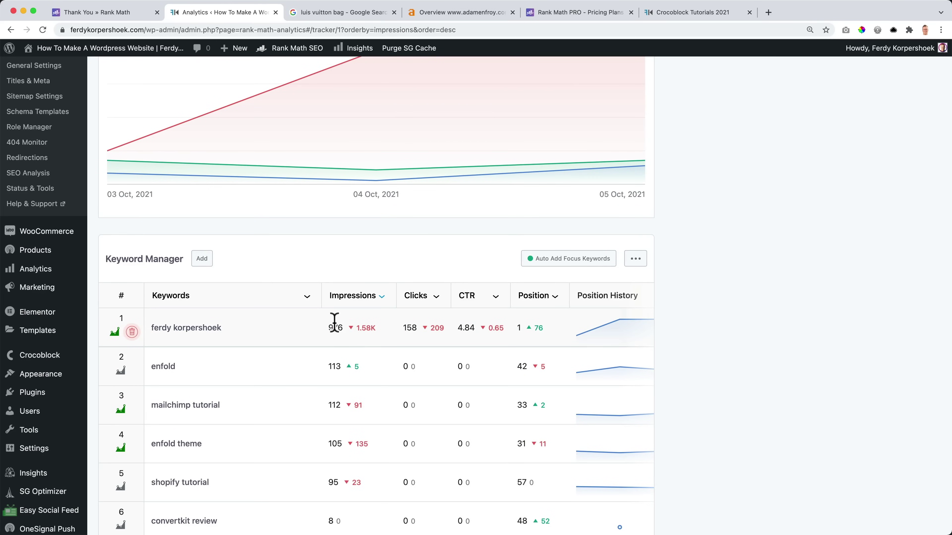
pyautogui.click(437, 296)
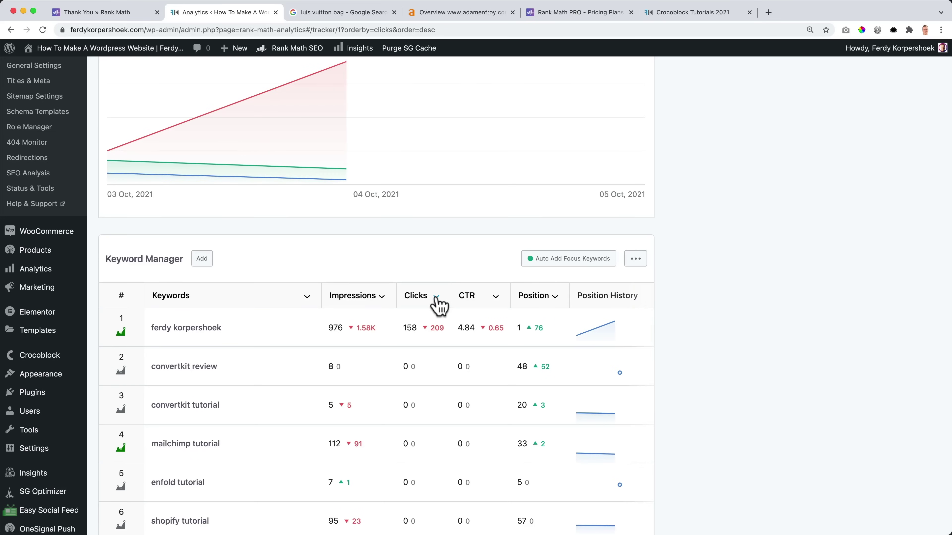
pyautogui.click(307, 297)
pyautogui.scroll(-6, 335, 277)
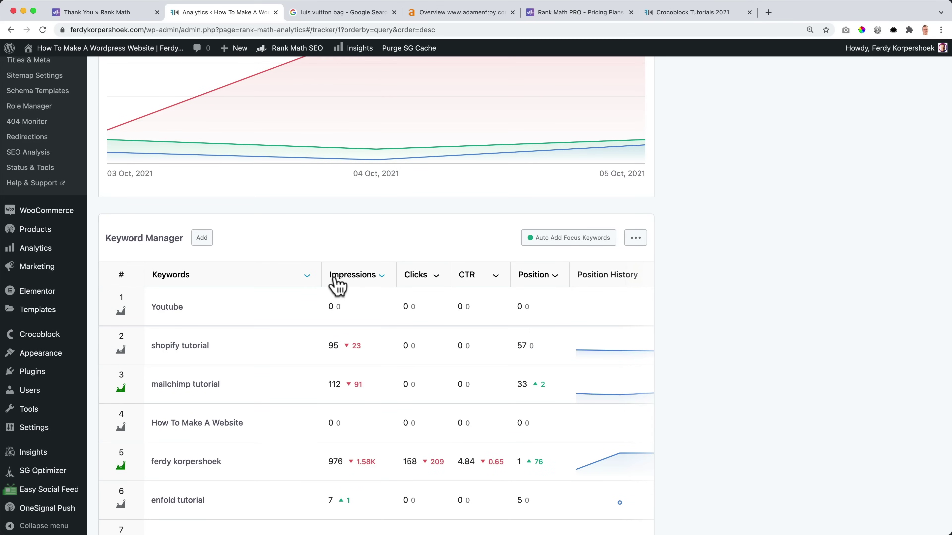
pyautogui.scroll(-3, 334, 281)
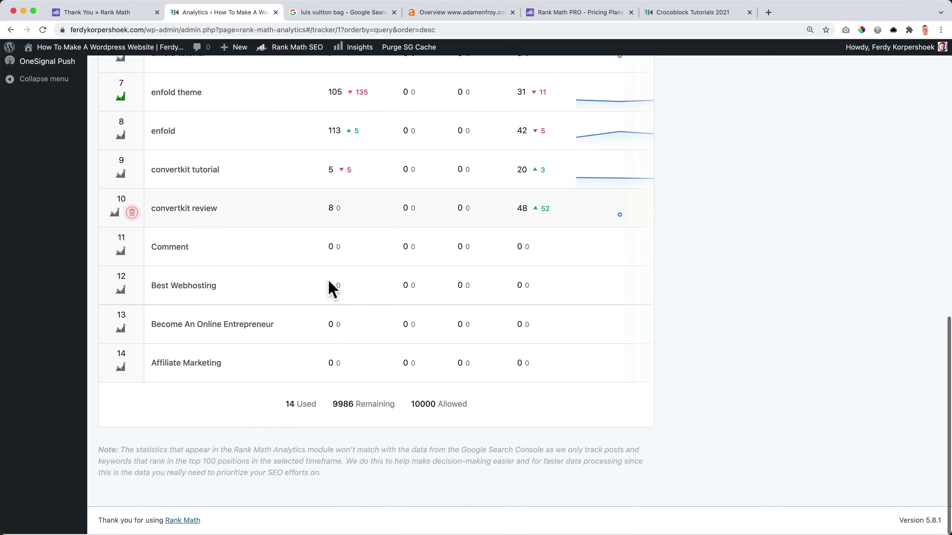
pyautogui.scroll(15, 329, 282)
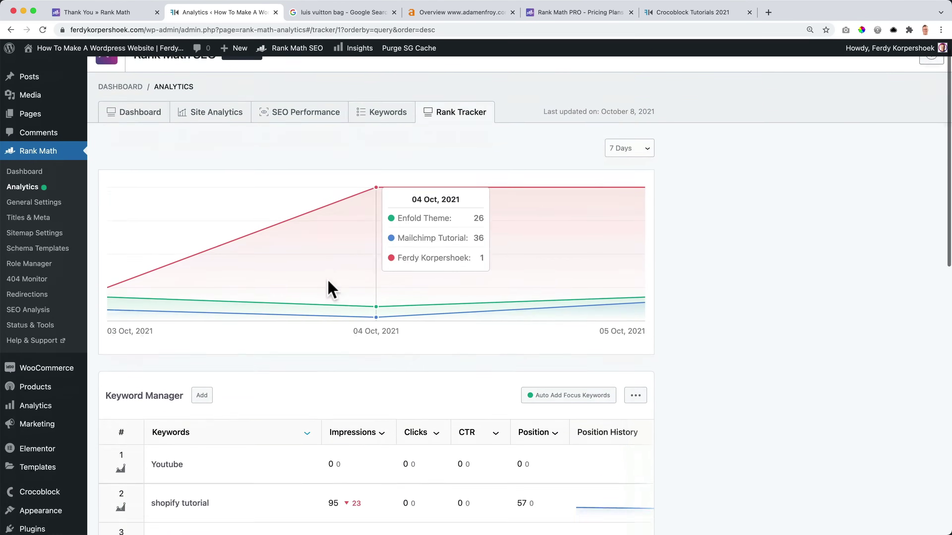
pyautogui.scroll(-20, 329, 282)
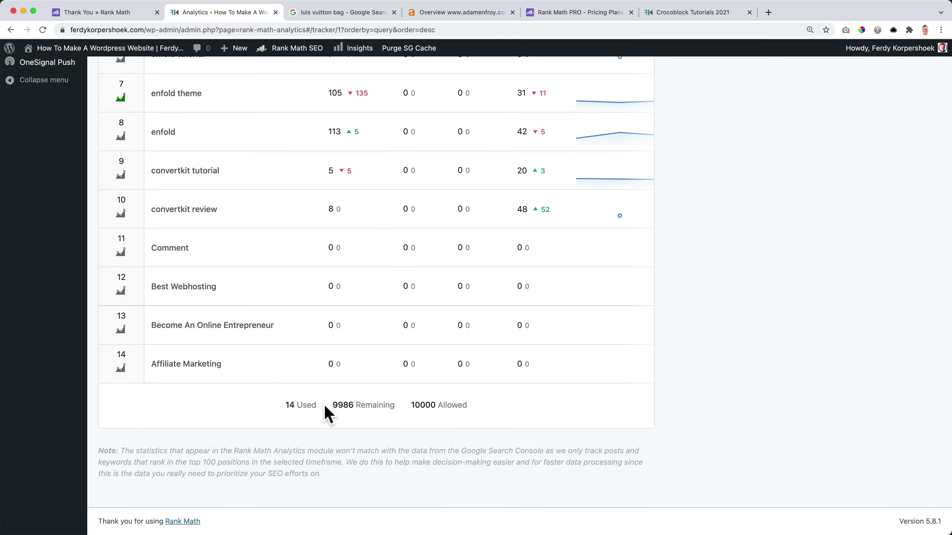
# Scroll back up and return to the Analytics Dashboard overview.
pyautogui.scroll(6, 379, 406)
pyautogui.scroll(3, 339, 354)
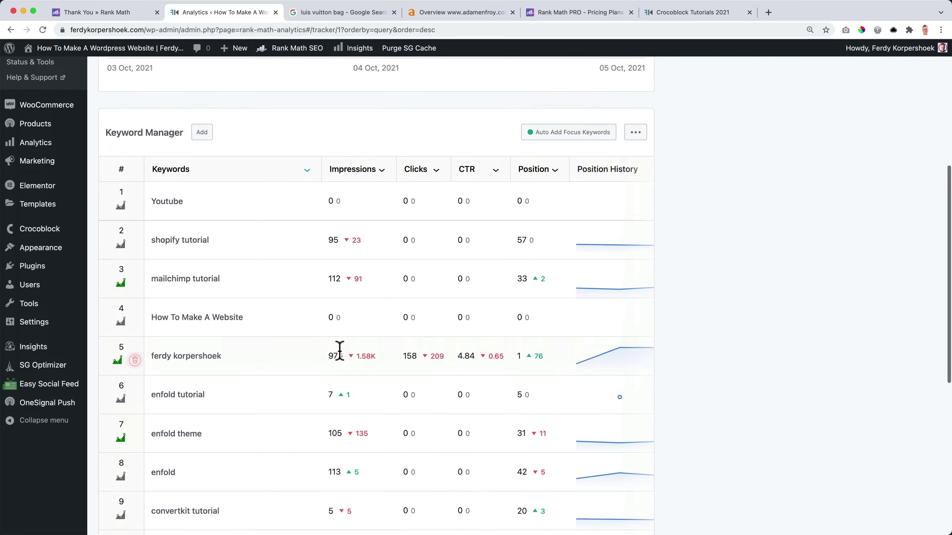
pyautogui.scroll(-10, 339, 353)
pyautogui.scroll(15, 339, 356)
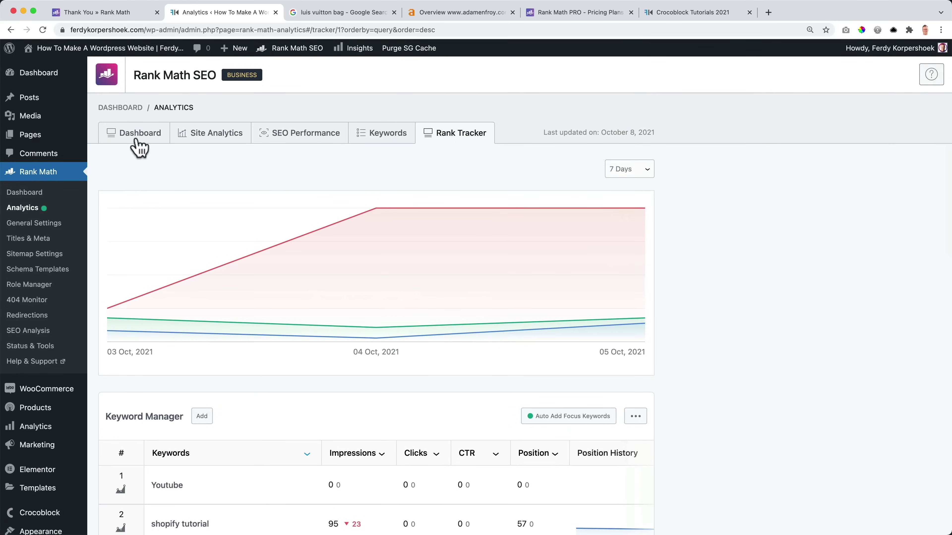
pyautogui.click(136, 140)
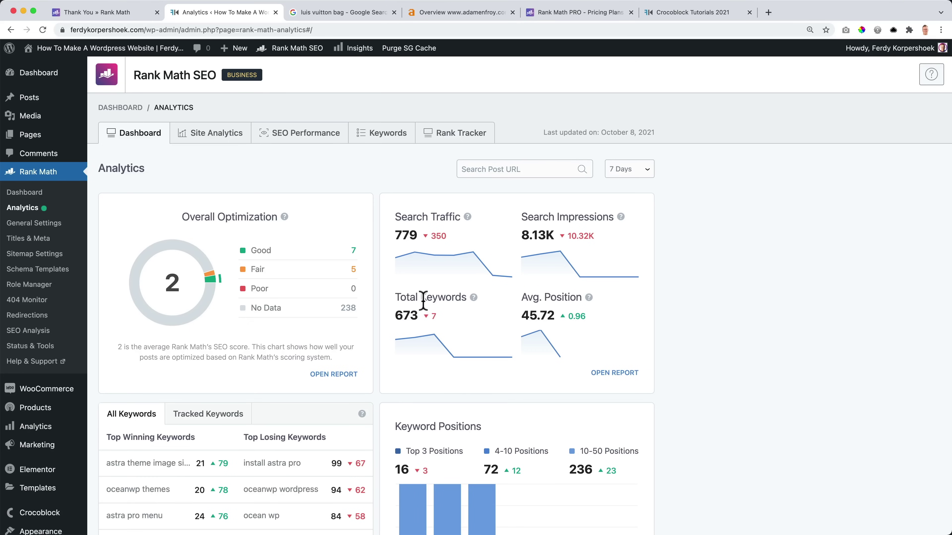
# Open the Rank Tracker and check its 14 used of 10000 allowed keywords.
pyautogui.click(448, 136)
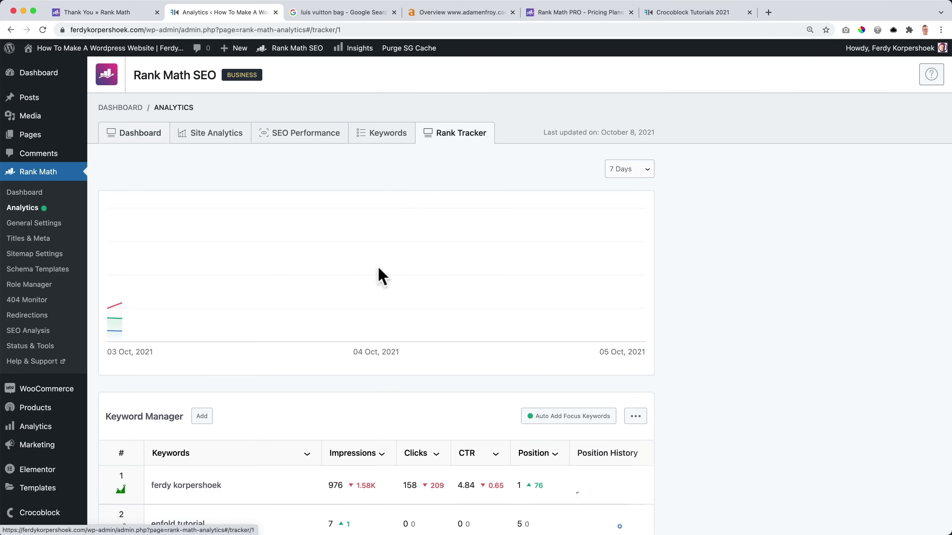
pyautogui.scroll(-4, 343, 328)
pyautogui.scroll(-10, 343, 330)
pyautogui.moveTo(414, 406); pyautogui.dragTo(464, 405)
pyautogui.scroll(2, 484, 413)
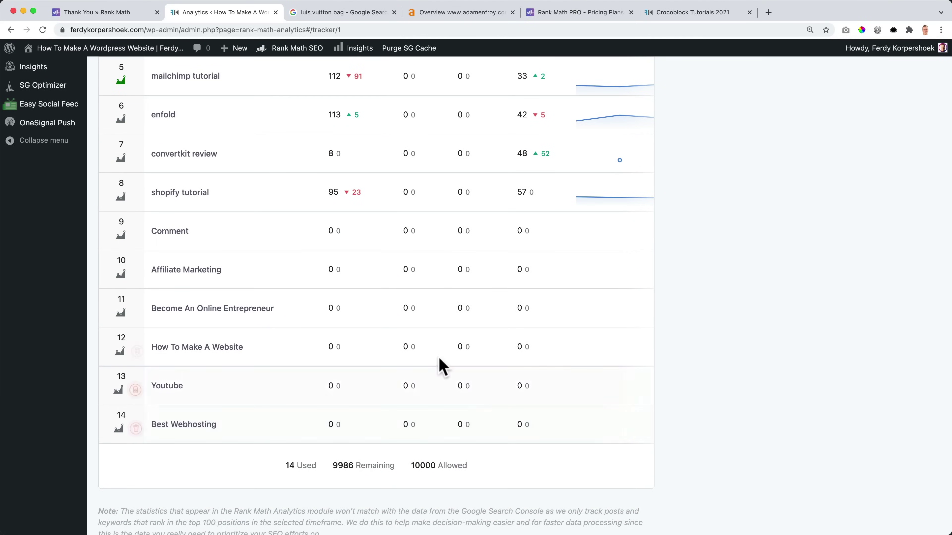
pyautogui.moveTo(280, 467); pyautogui.dragTo(412, 472)
pyautogui.click(415, 472)
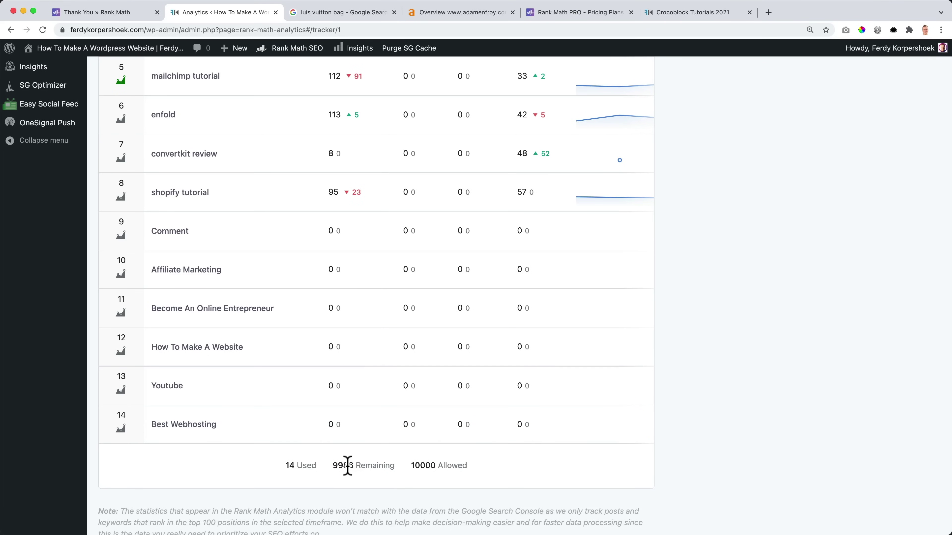
pyautogui.scroll(15, 488, 460)
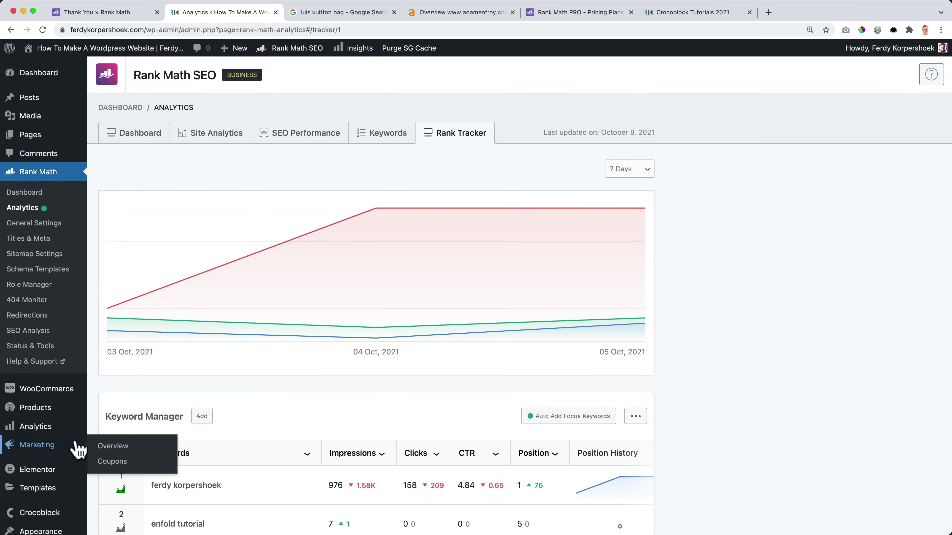
pyautogui.scroll(-7, 74, 445)
# Deactivate Rank Math SEO PRO in Plugins and return to Rank Math Analytics.
pyautogui.click(38, 283)
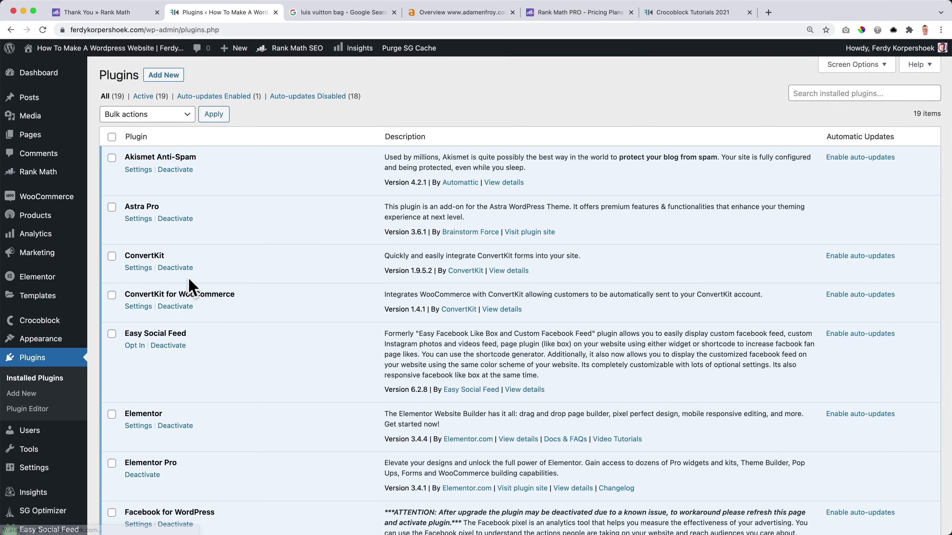
pyautogui.scroll(-3, 189, 287)
pyautogui.scroll(-3, 192, 287)
pyautogui.scroll(-6, 191, 258)
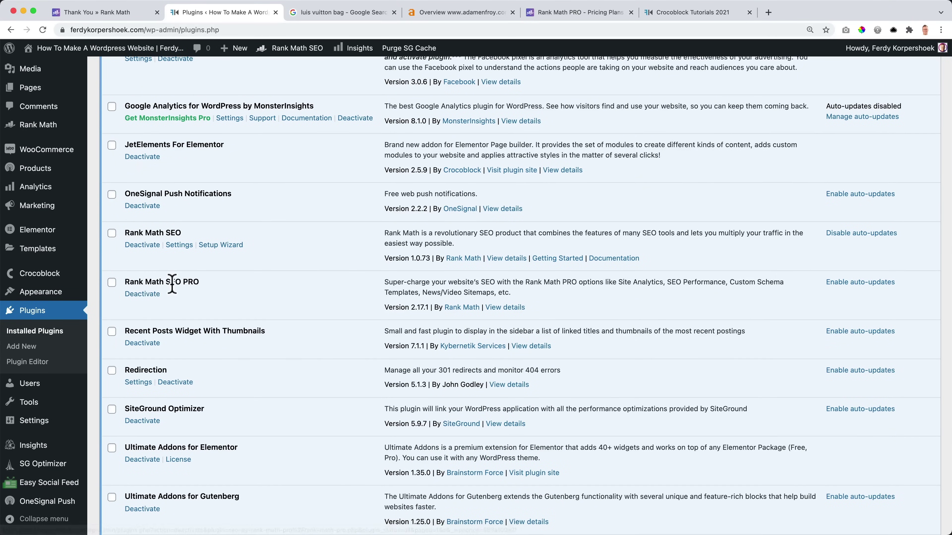
pyautogui.click(140, 296)
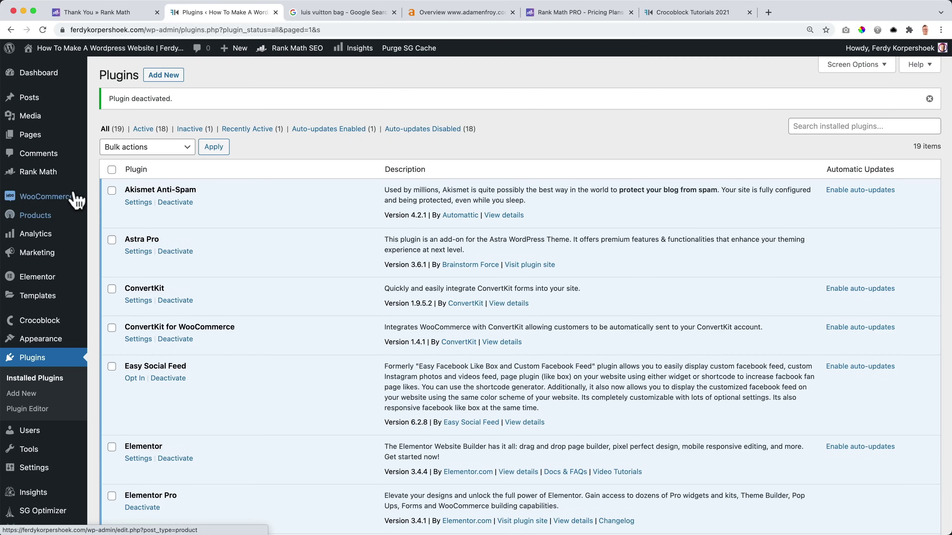
pyautogui.click(117, 190)
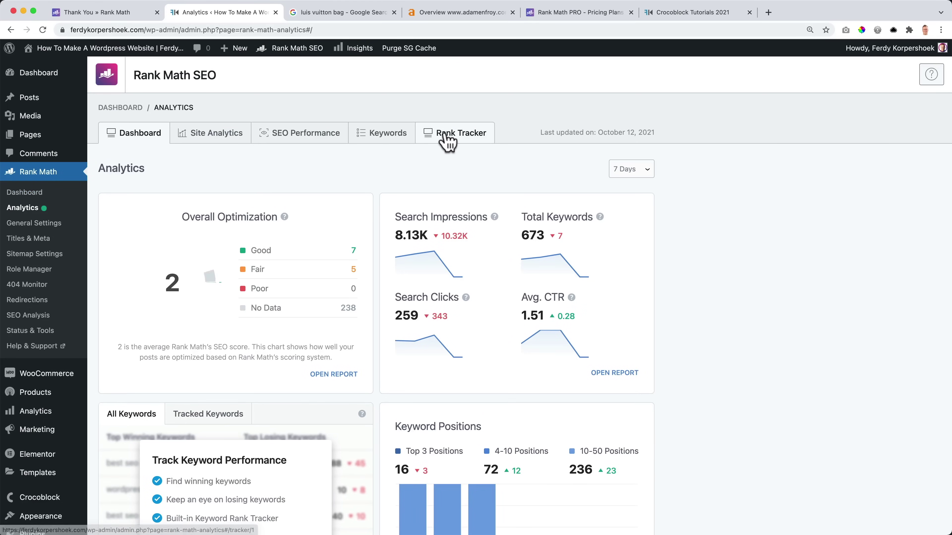
# Close the Rank Math PRO pricing and Crocoblock tutorials tabs and open Rank Math General Settings.
pyautogui.click(448, 141)
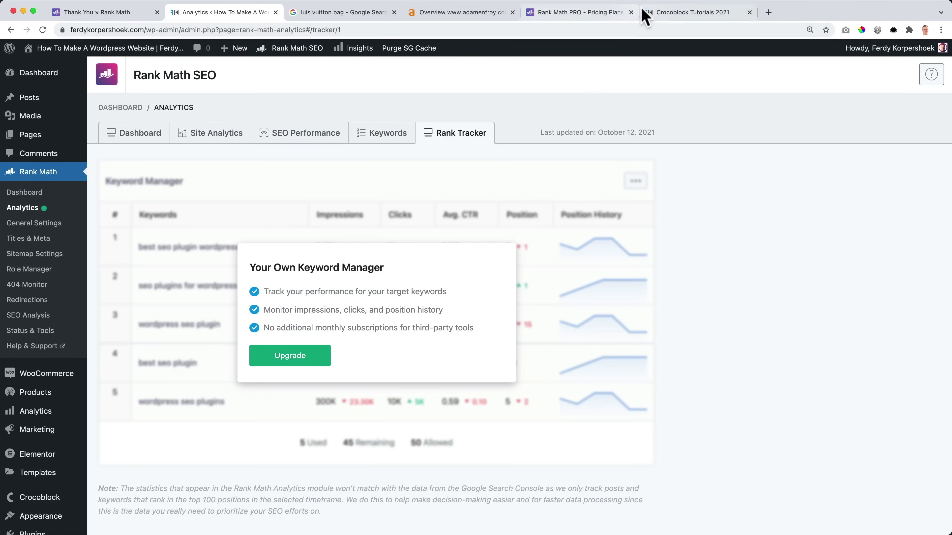
pyautogui.click(631, 12)
pyautogui.click(631, 12)
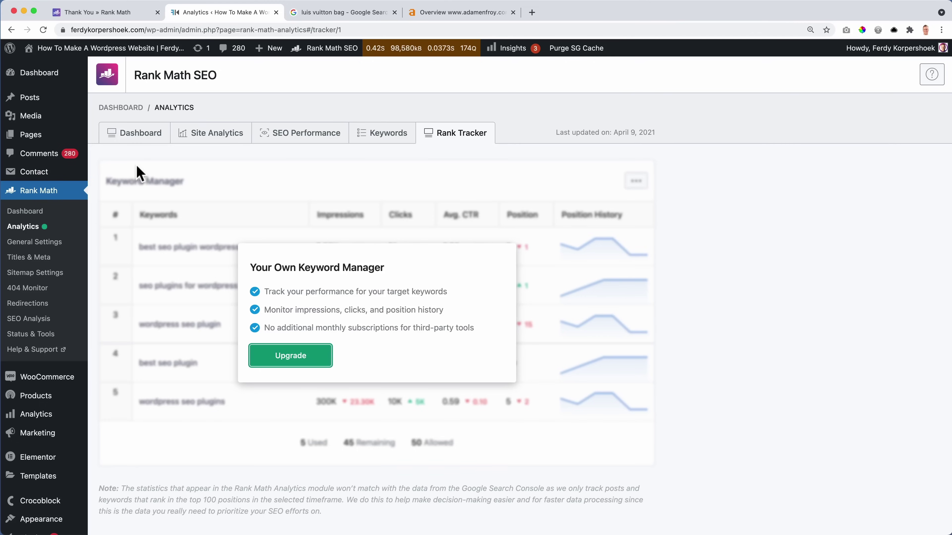
pyautogui.click(29, 243)
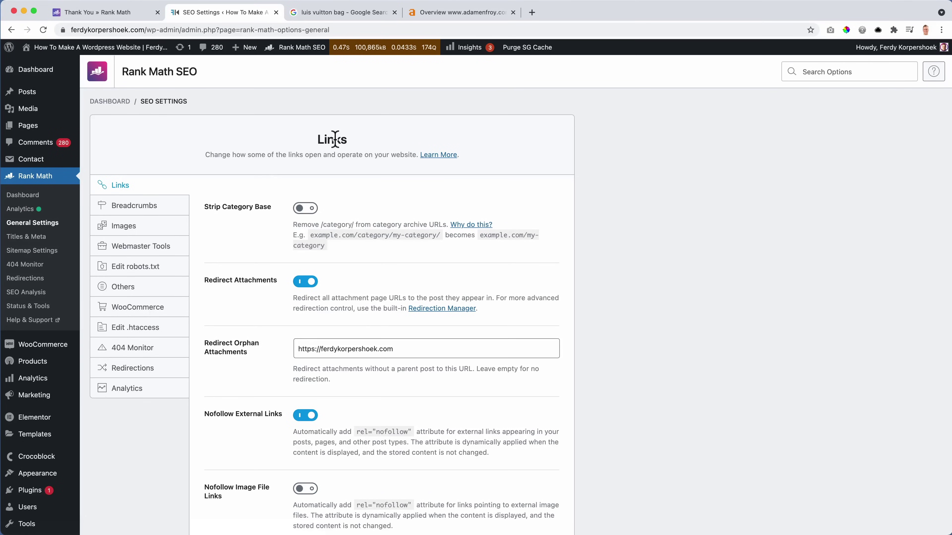
# Leave the settings search empty and zoom the browser in on the Links settings.
pyautogui.click(830, 73)
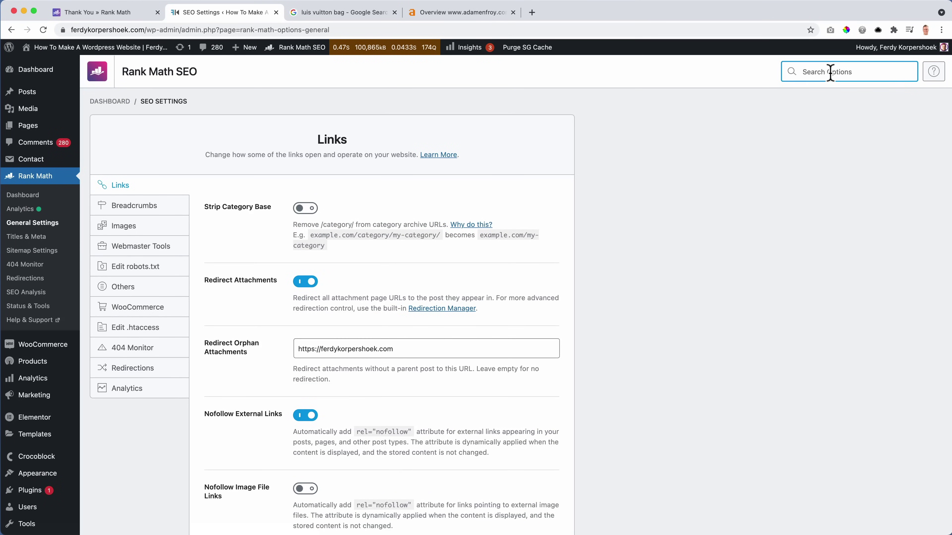
pyautogui.click(666, 114)
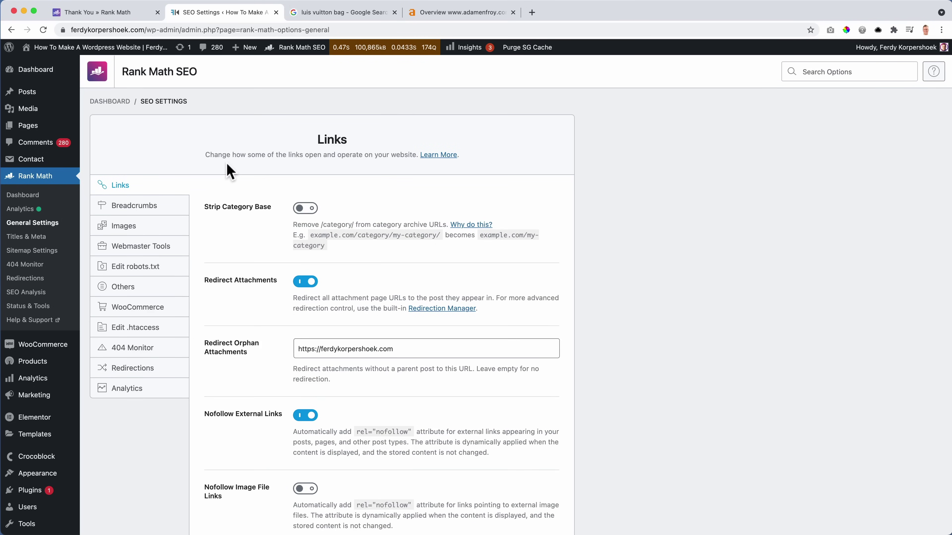
pyautogui.press('super+equal')
pyautogui.press('super+equal')
pyautogui.press('super+equal')
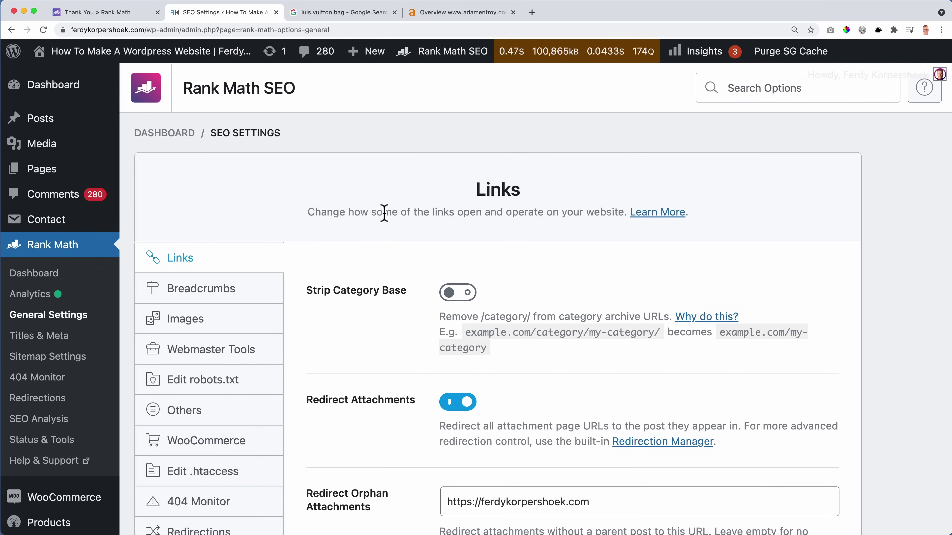
pyautogui.press('super+minus')
pyautogui.press('super+minus')
pyautogui.press('super+minus')
pyautogui.press('super+minus')
pyautogui.press('super+equal')
pyautogui.press('super+equal')
pyautogui.press('super+equal')
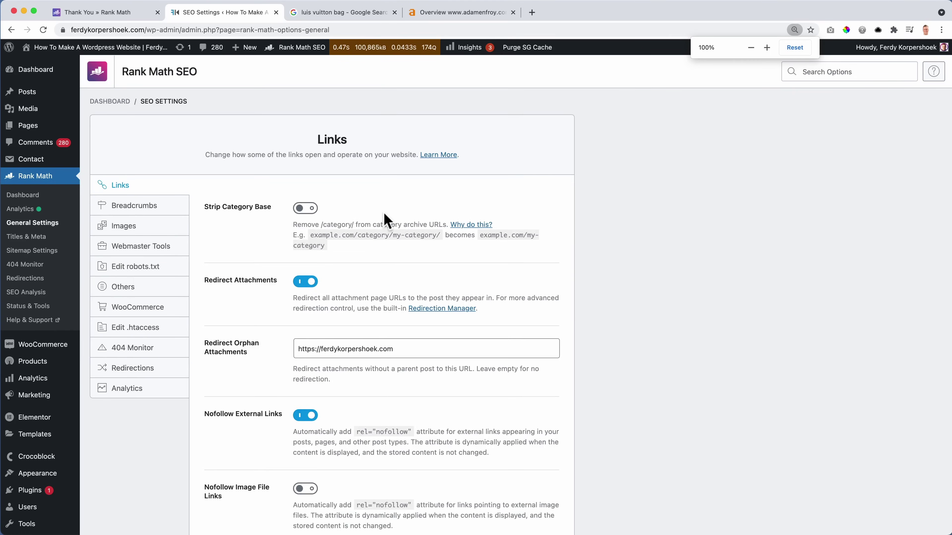
pyautogui.press('super+equal')
pyautogui.press('super+equal')
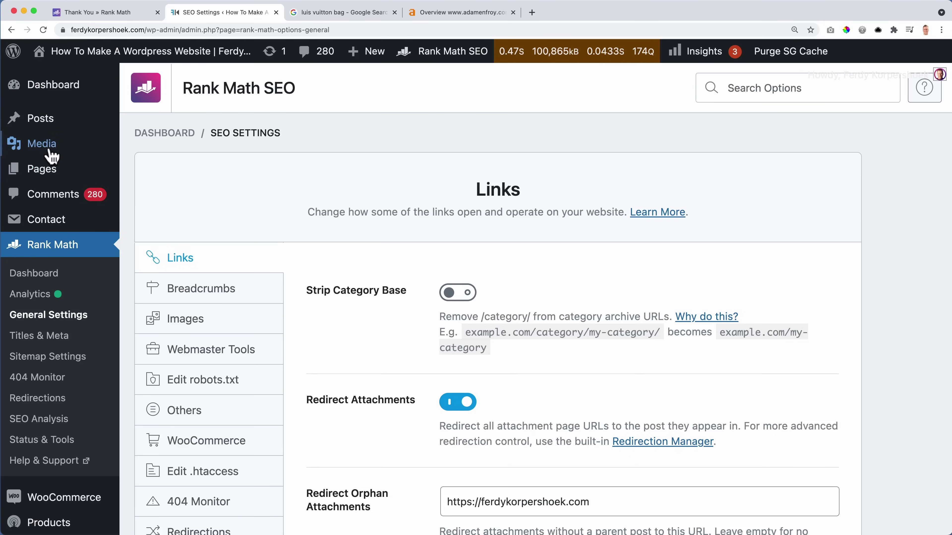
# Open the Blog category archive in a new tab, inspect its /category/blog/ address, then close it.
pyautogui.moveTo(43, 119)
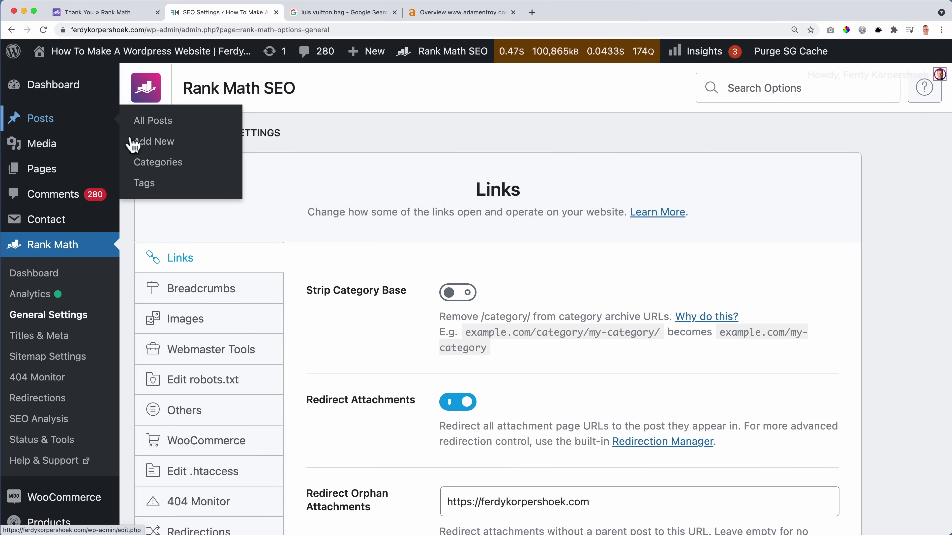
pyautogui.keyDown('super'); pyautogui.click(170, 165); pyautogui.keyUp('super')
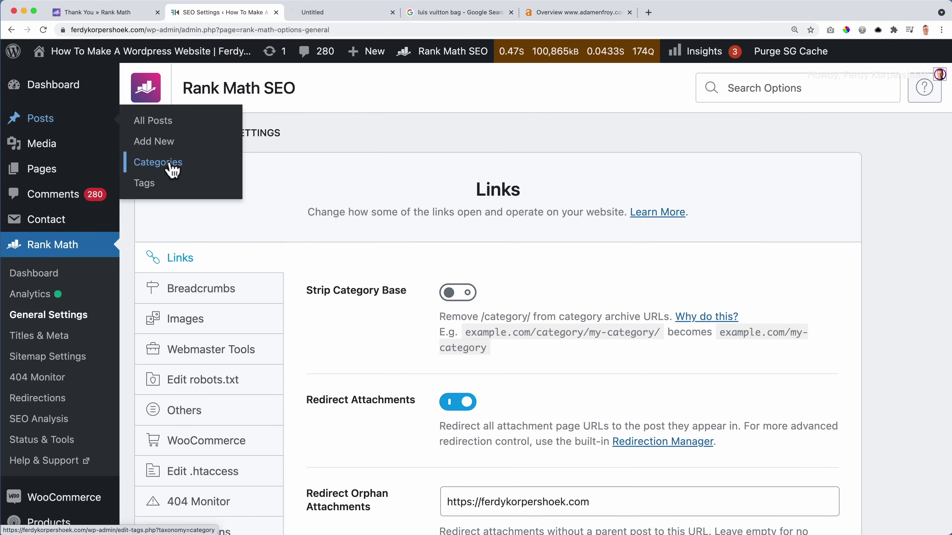
pyautogui.click(332, 17)
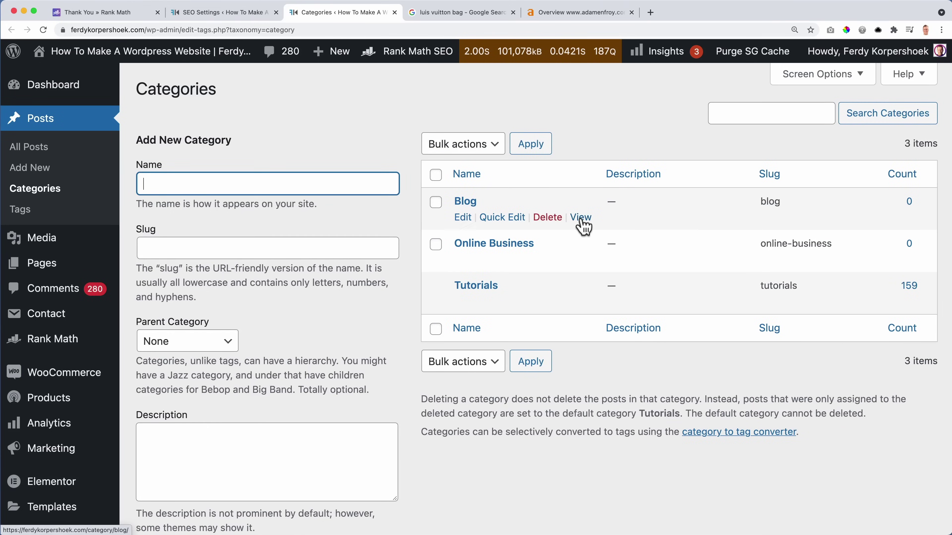
pyautogui.click(580, 218)
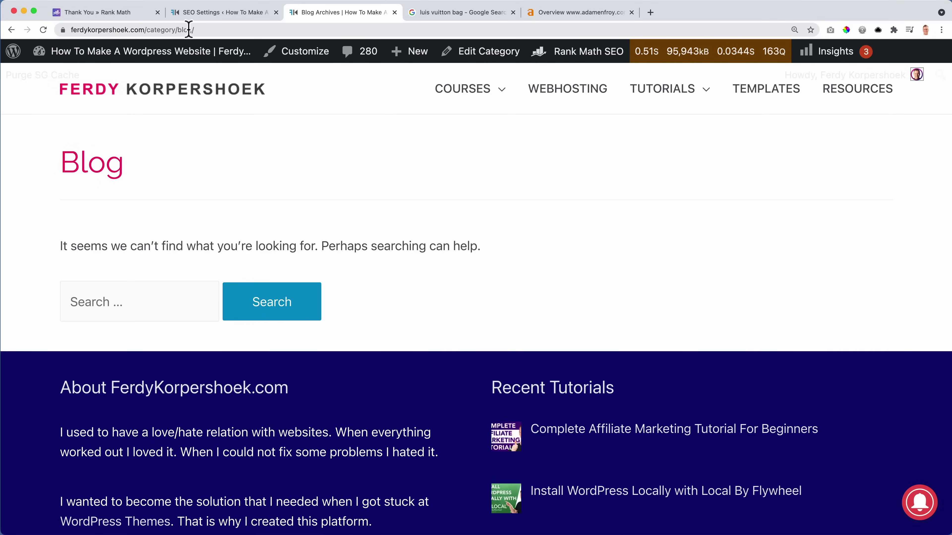
pyautogui.click(174, 30)
pyautogui.click(174, 29)
pyautogui.moveTo(199, 29); pyautogui.dragTo(169, 28)
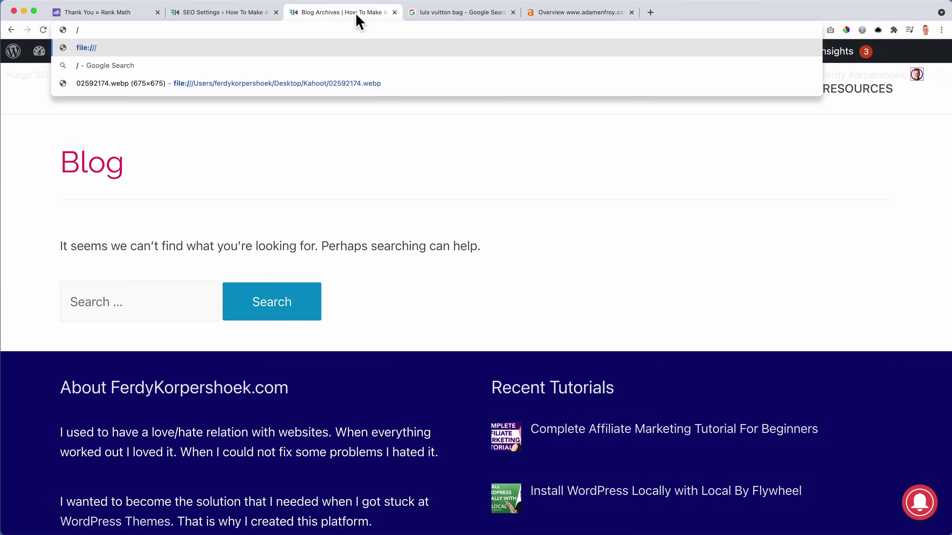
pyautogui.click(395, 13)
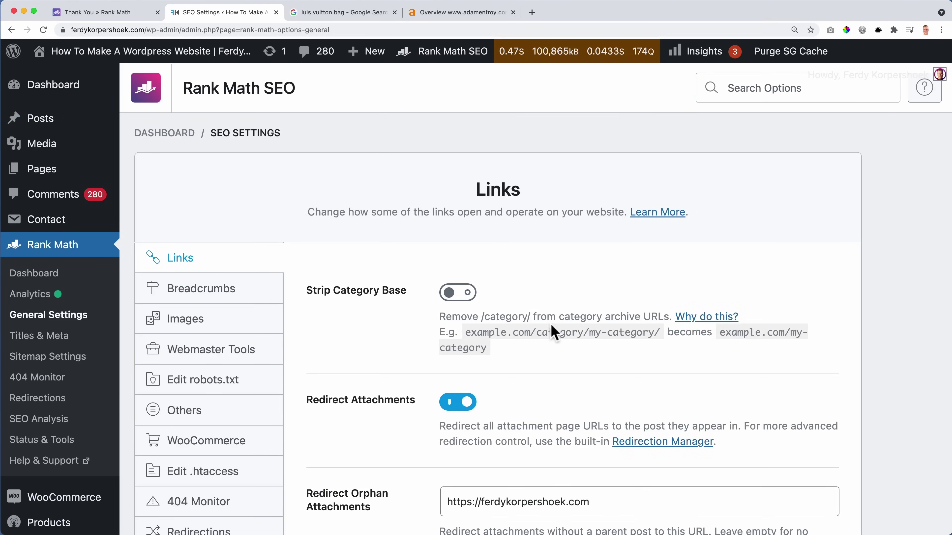
# Highlight the category base in the Links settings example URL.
pyautogui.doubleClick(539, 332)
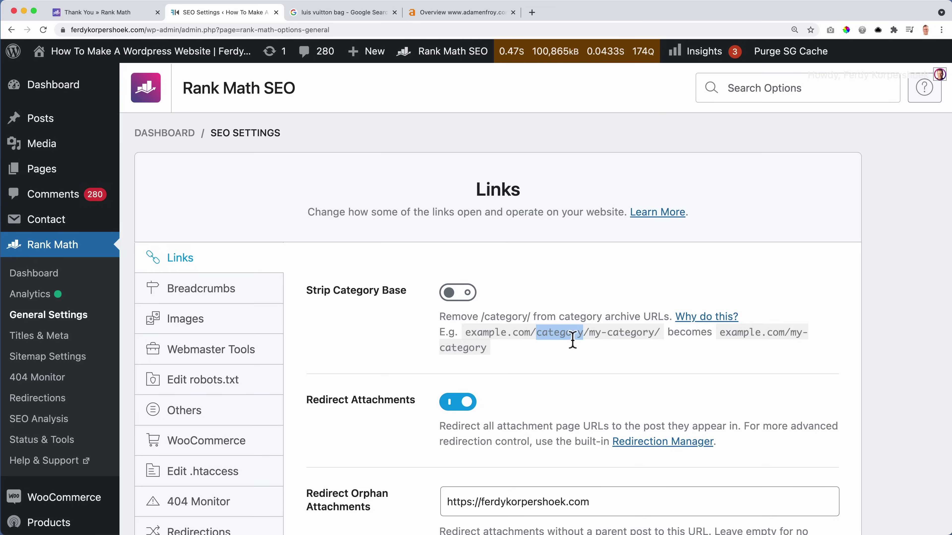
pyautogui.moveTo(590, 334); pyautogui.dragTo(660, 333)
pyautogui.click(545, 315)
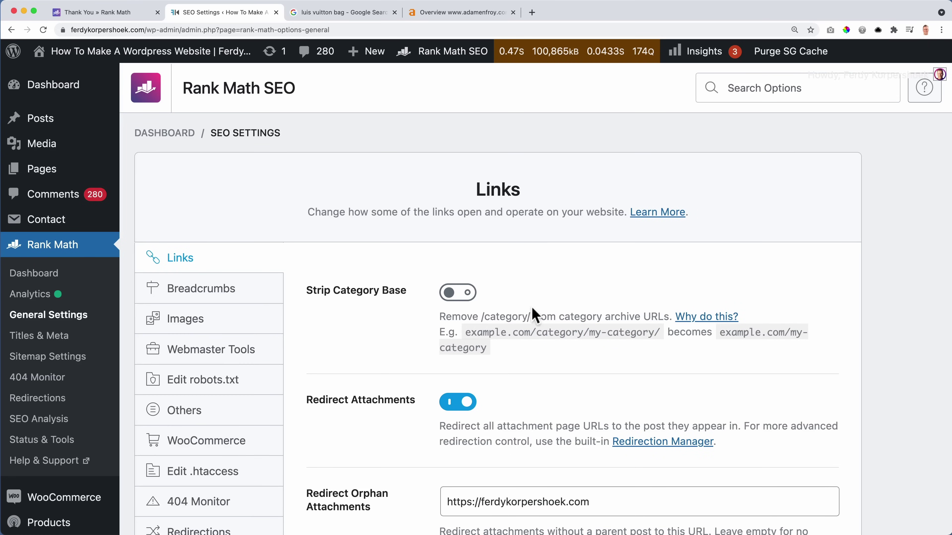
# Turn on Strip Category Base and save the link settings.
pyautogui.click(454, 295)
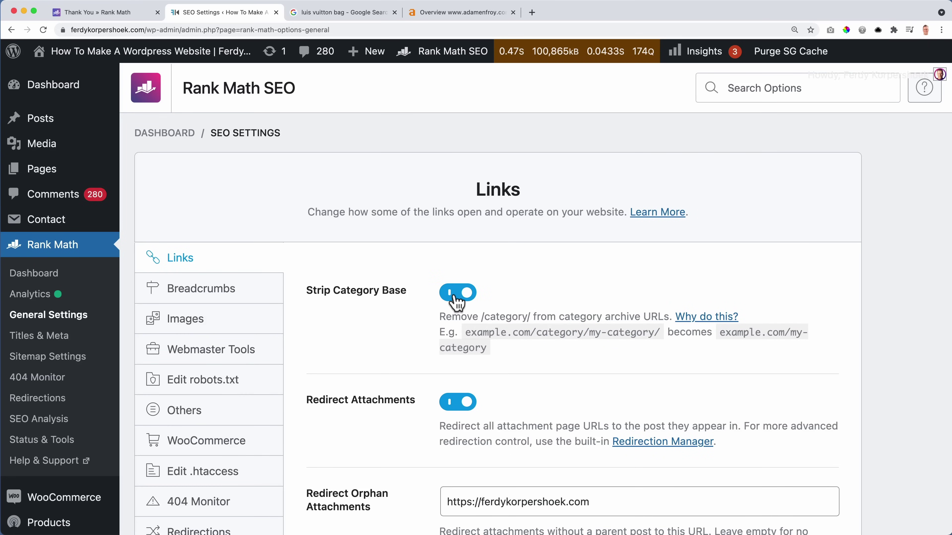
pyautogui.scroll(-15, 456, 303)
pyautogui.click(813, 431)
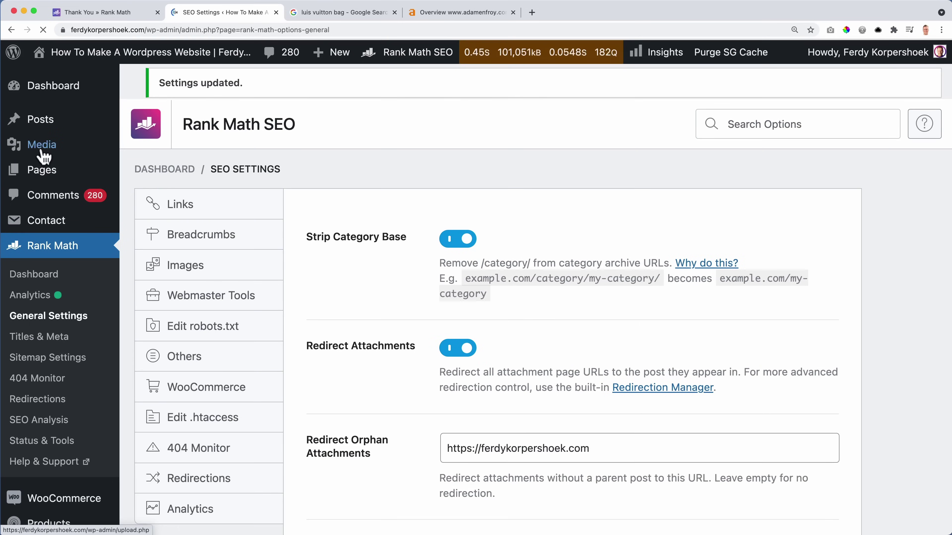
# Check in a separate tab that the Blog category archive now opens at /blog/.
pyautogui.moveTo(42, 122)
pyautogui.keyDown('super'); pyautogui.click(158, 162); pyautogui.keyUp('super')
pyautogui.click(326, 15)
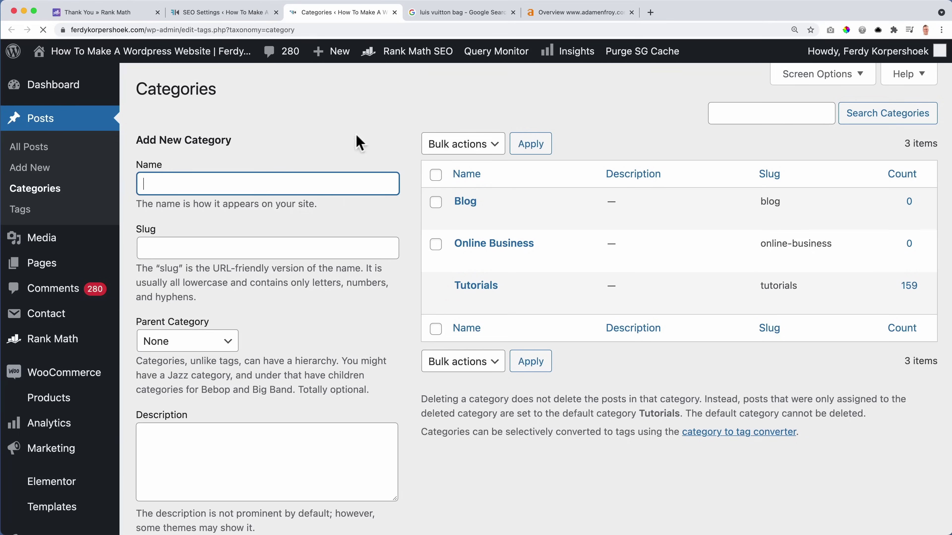
pyautogui.click(582, 218)
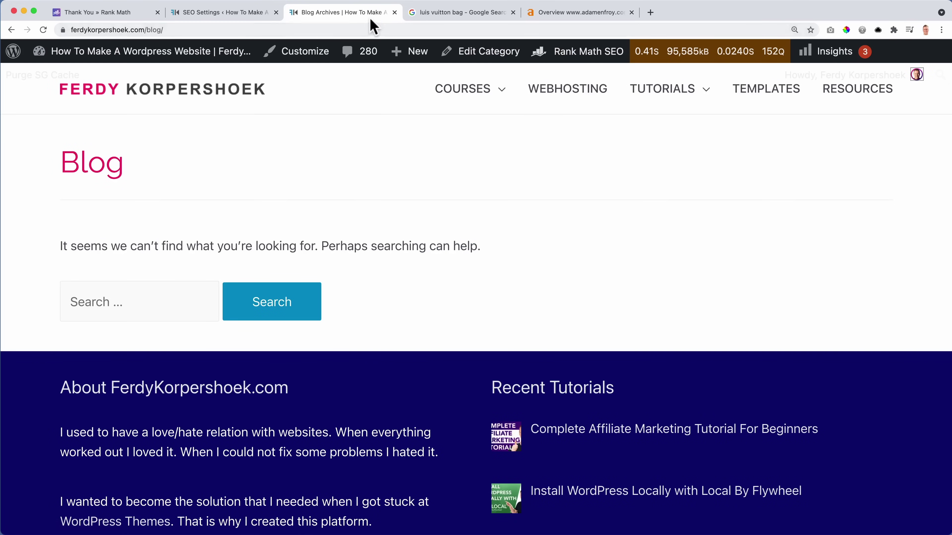
pyautogui.click(394, 13)
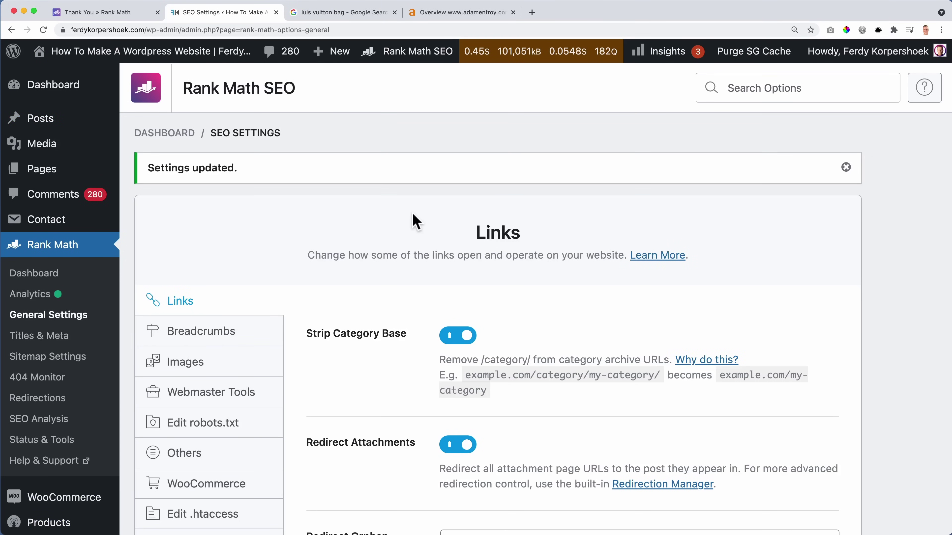
pyautogui.scroll(-3, 415, 220)
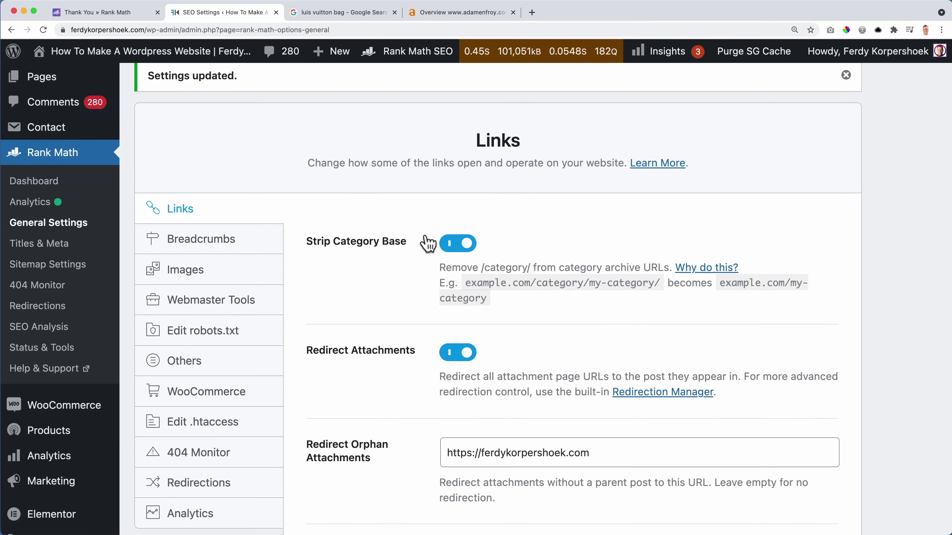
# Switch on Nofollow Image File Links.
pyautogui.scroll(-5, 427, 243)
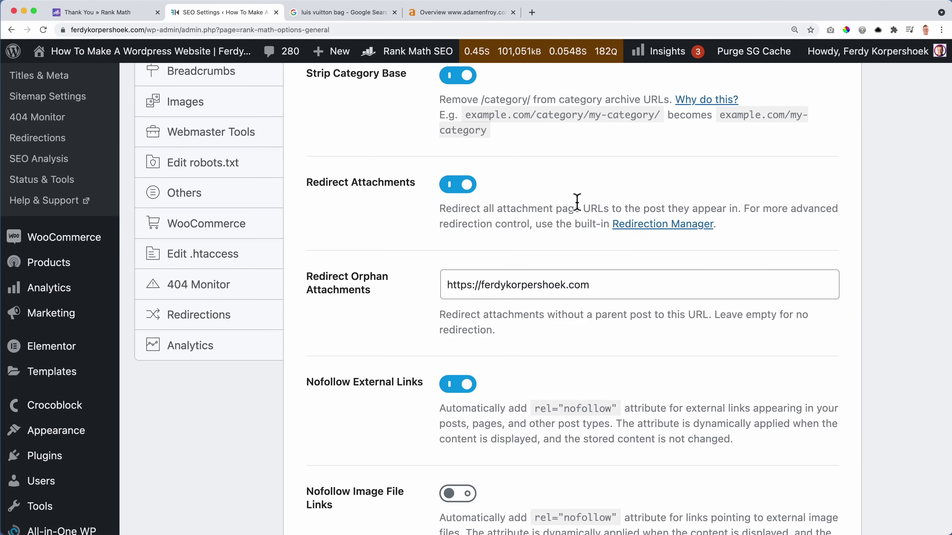
pyautogui.click(535, 282)
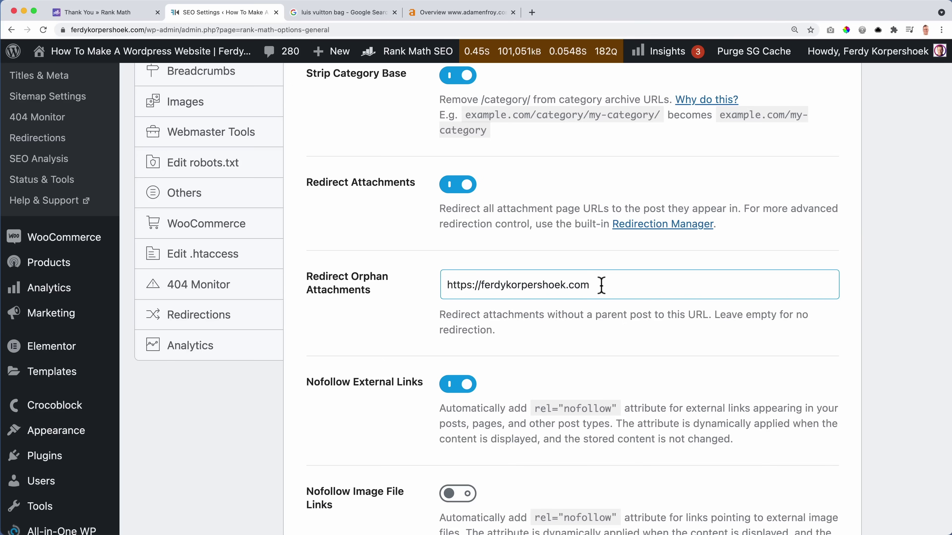
pyautogui.scroll(-5, 577, 289)
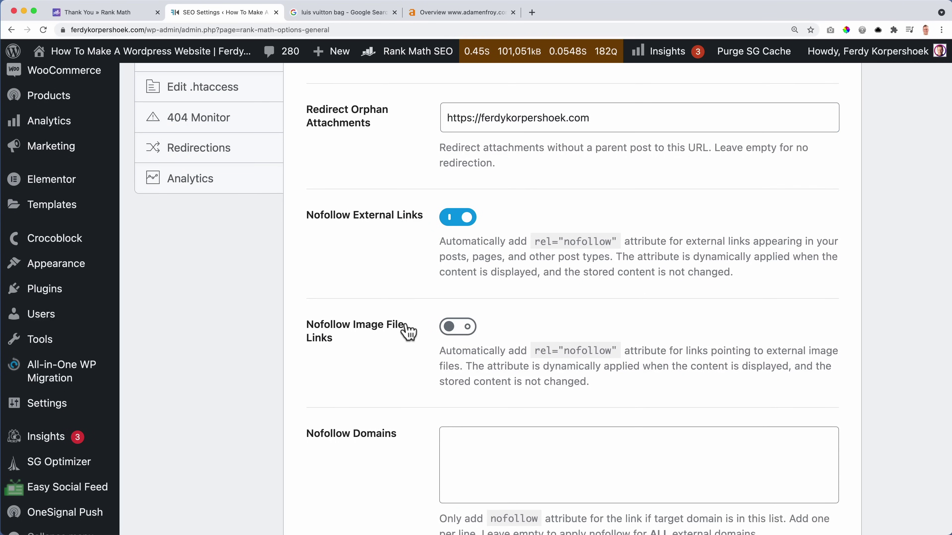
pyautogui.click(459, 327)
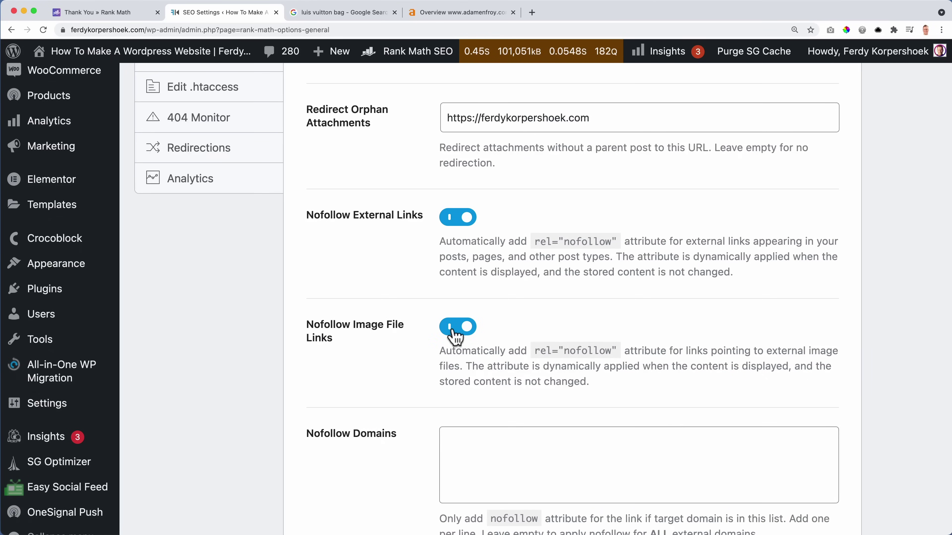
# Add the site's own domain to Nofollow Exclude Domains and save the link settings.
pyautogui.scroll(-5, 455, 335)
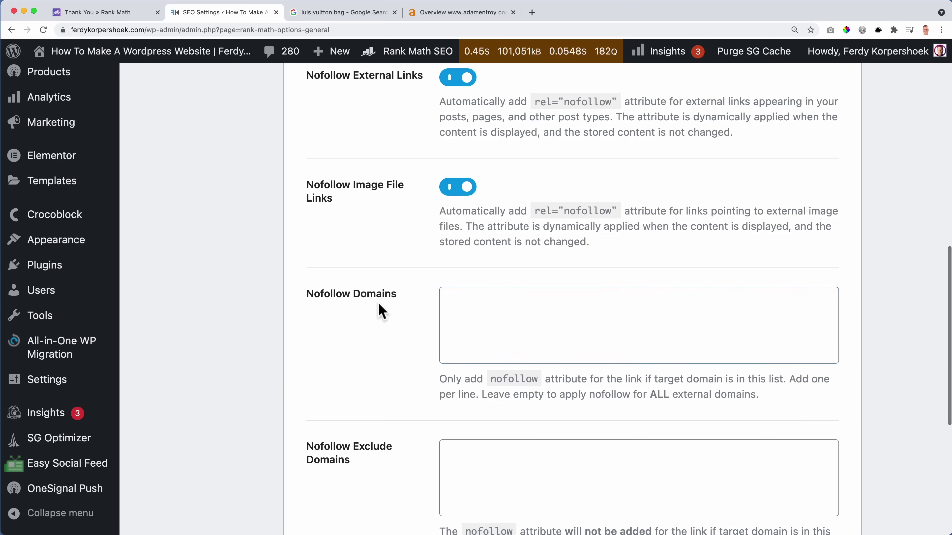
pyautogui.scroll(-2, 397, 306)
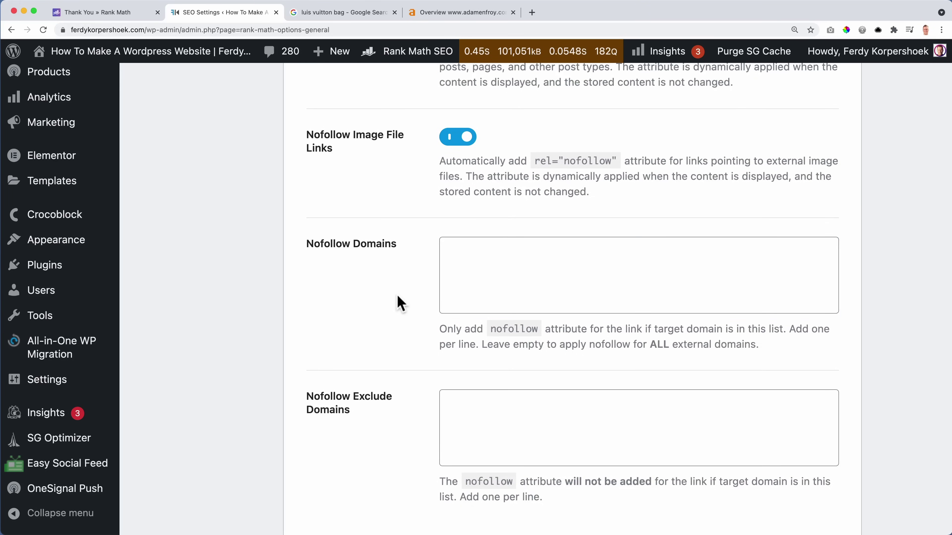
pyautogui.click(474, 254)
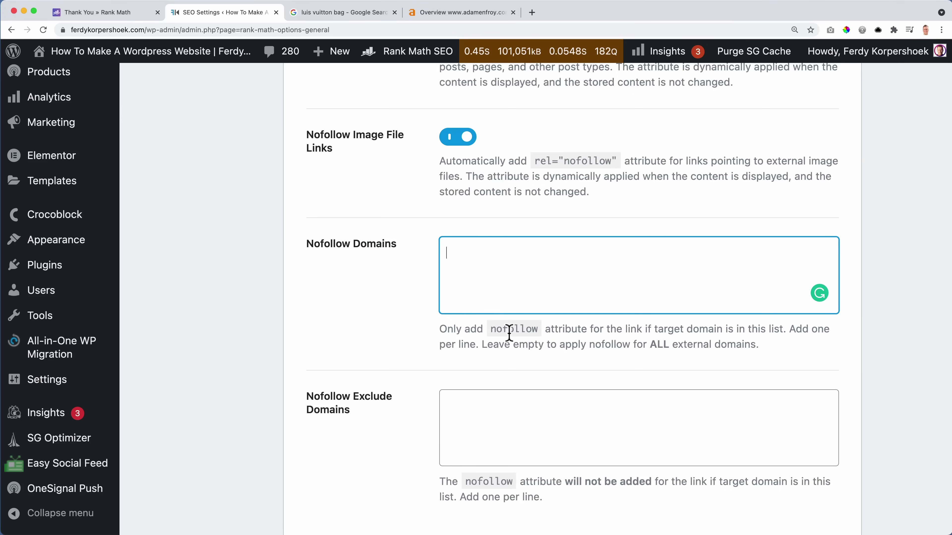
pyautogui.click(494, 425)
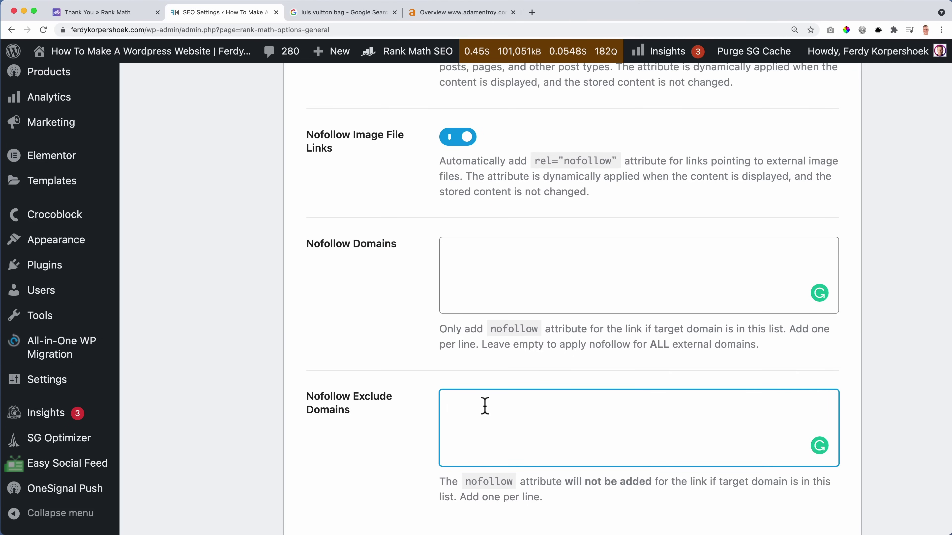
pyautogui.write('https://passiveincomewith')
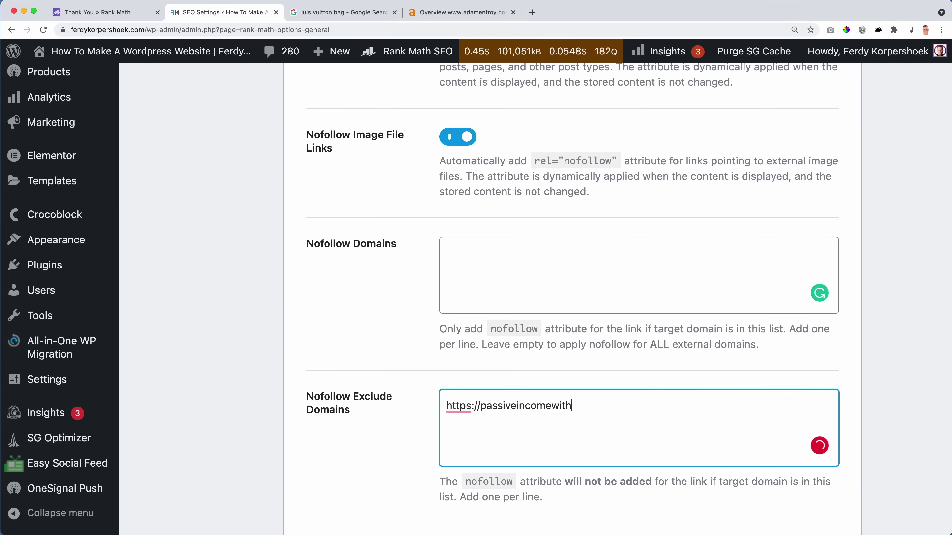
pyautogui.write('ferdy.com')
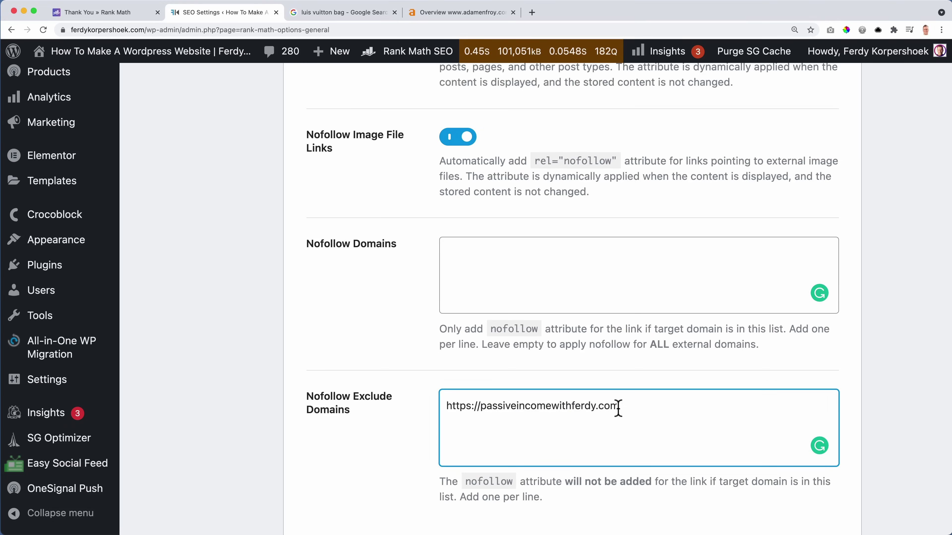
pyautogui.scroll(-6, 476, 285)
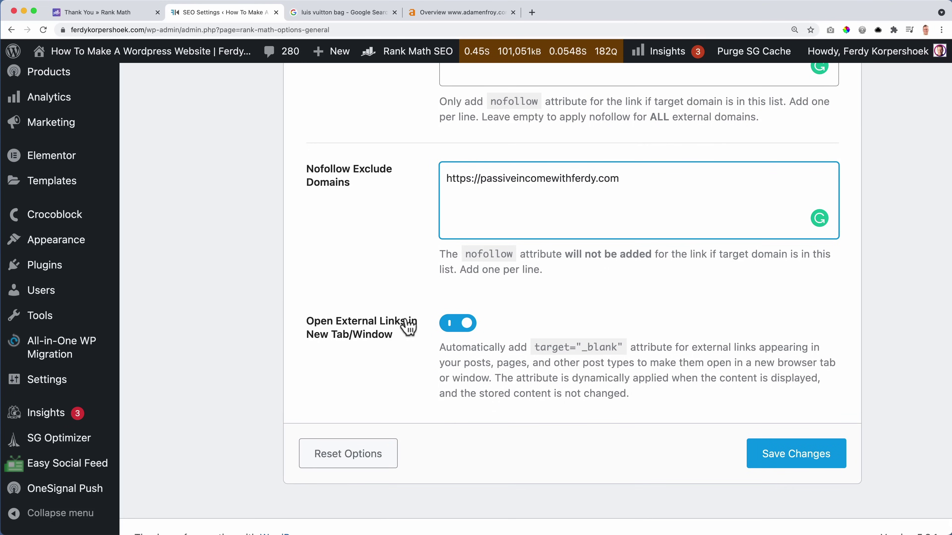
pyautogui.click(799, 463)
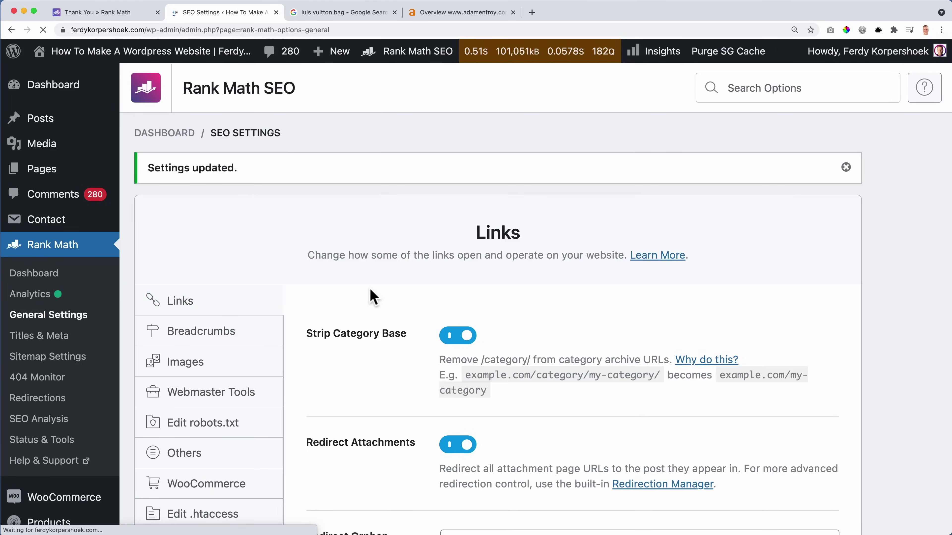
# Show the Breadcrumbs tab of General Settings and scroll through its options.
pyautogui.click(205, 332)
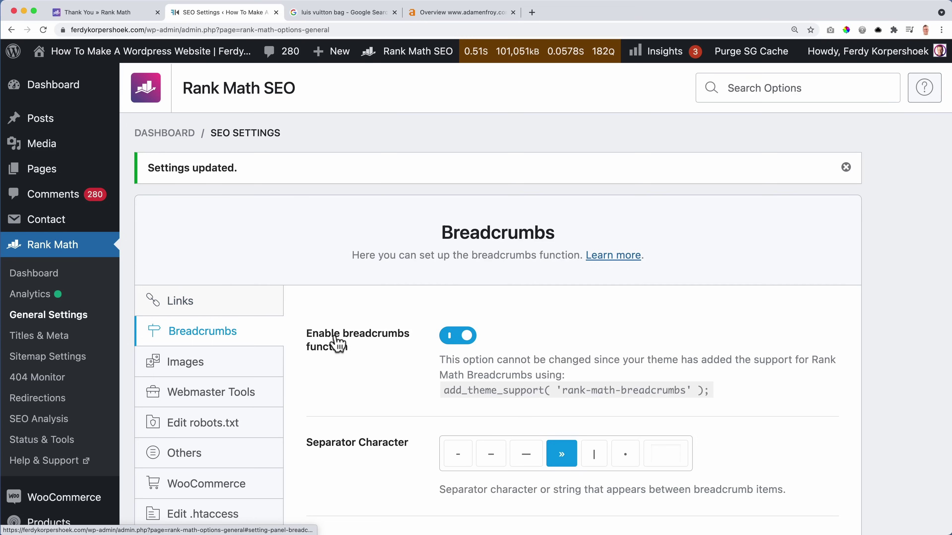
pyautogui.scroll(-2, 337, 341)
pyautogui.scroll(-2, 343, 343)
pyautogui.scroll(-3, 362, 311)
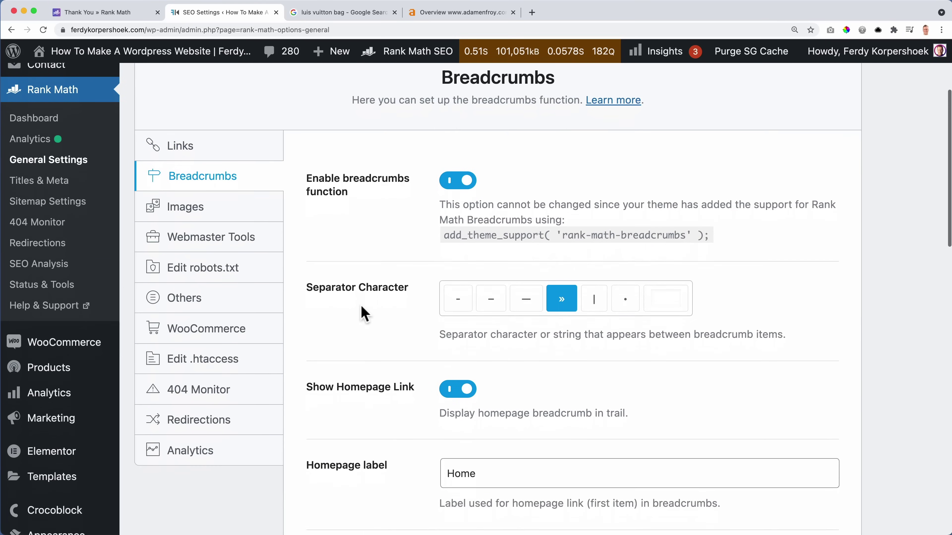
pyautogui.scroll(-1, 362, 313)
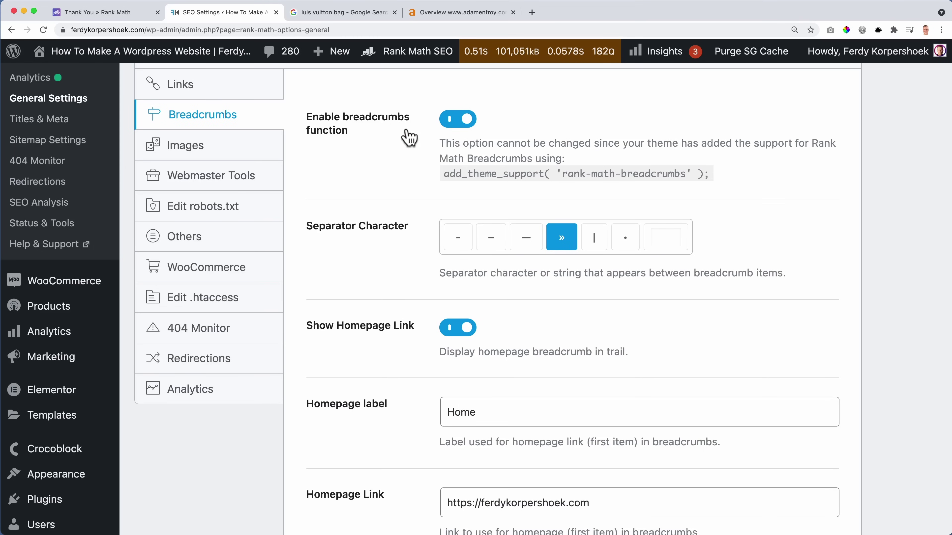
pyautogui.scroll(-1, 409, 138)
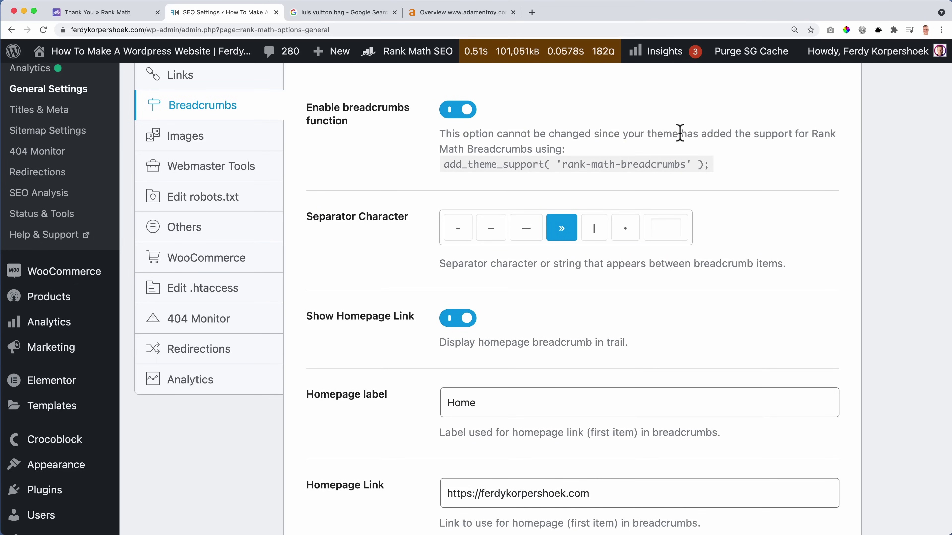
# Highlight the note that the theme enables breadcrumbs via the add_theme_support code line.
pyautogui.moveTo(475, 149); pyautogui.dragTo(527, 149)
pyautogui.click(528, 149)
pyautogui.moveTo(445, 165); pyautogui.dragTo(718, 169)
pyautogui.click(717, 169)
pyautogui.moveTo(446, 134); pyautogui.dragTo(644, 166)
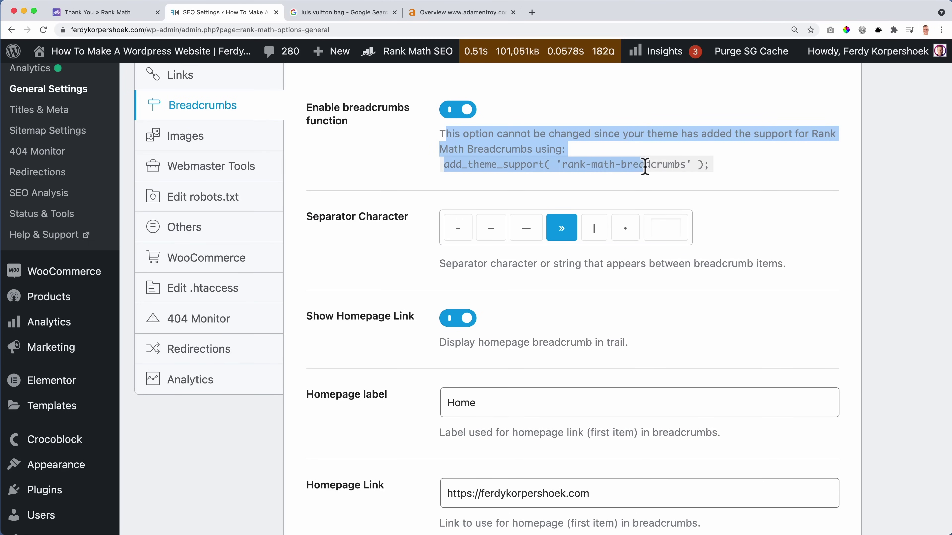
pyautogui.click(619, 134)
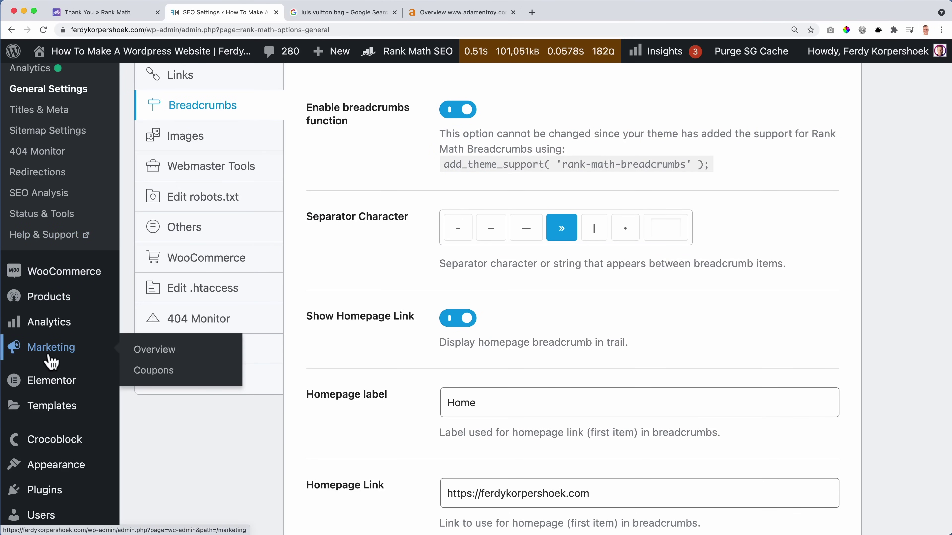
pyautogui.moveTo(75, 469)
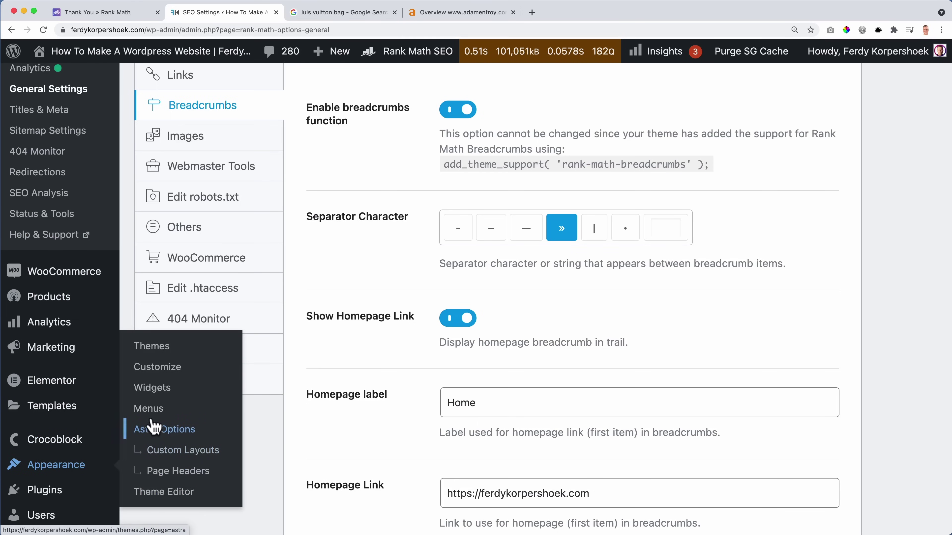
pyautogui.rightClick(162, 493)
pyautogui.click(199, 458)
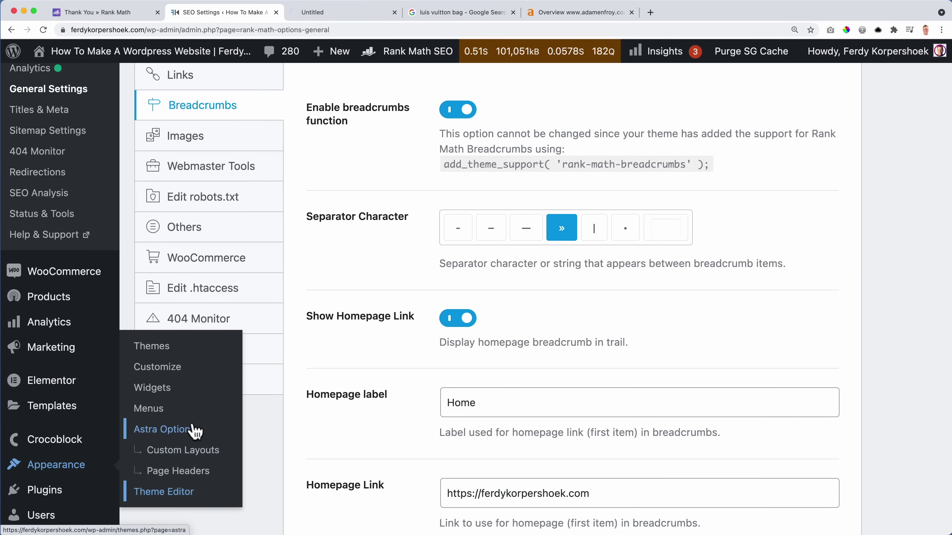
pyautogui.click(329, 15)
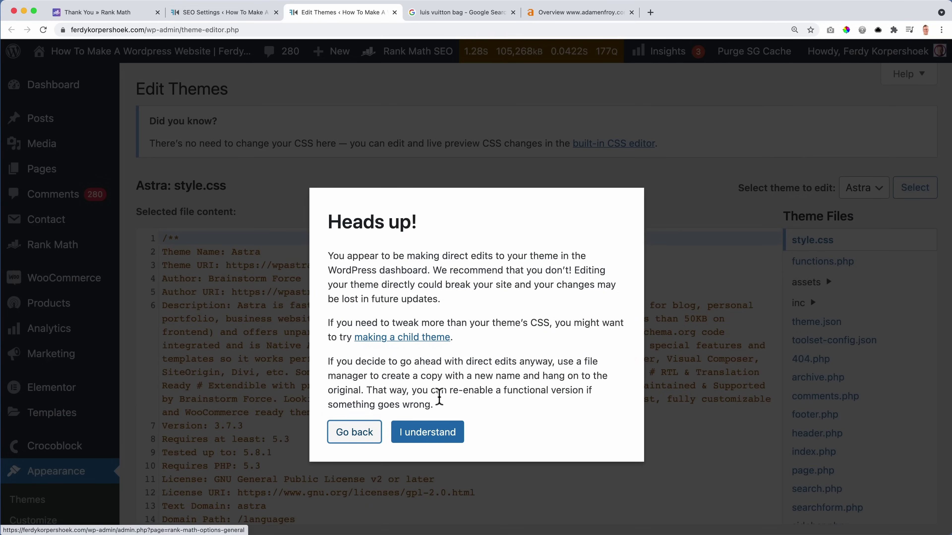
pyautogui.click(436, 432)
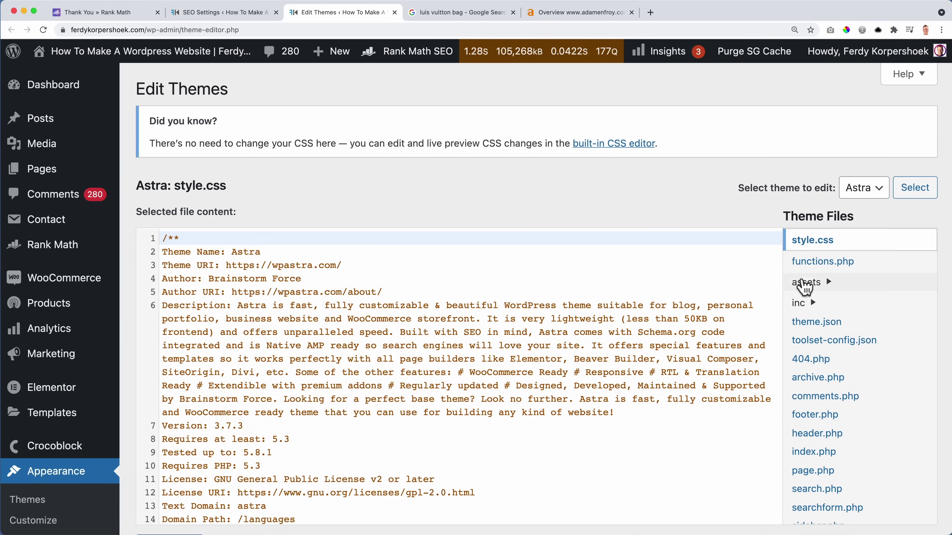
pyautogui.click(817, 267)
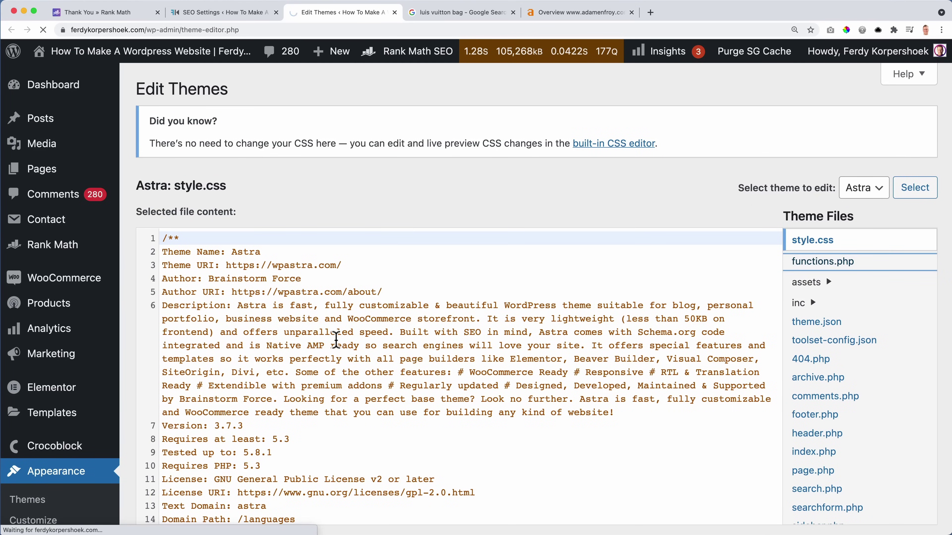
pyautogui.scroll(-20, 370, 340)
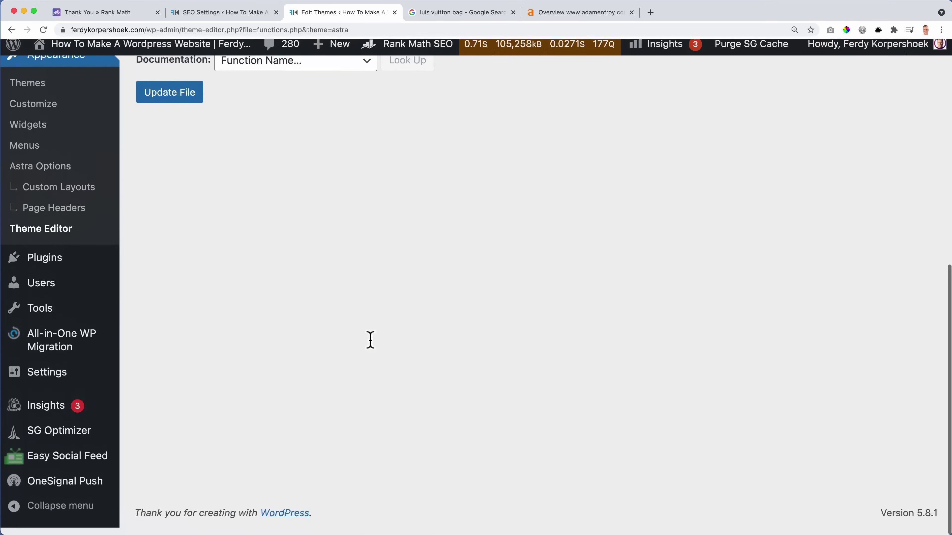
pyautogui.scroll(6, 370, 340)
pyautogui.click(206, 236)
pyautogui.scroll(15, 311, 394)
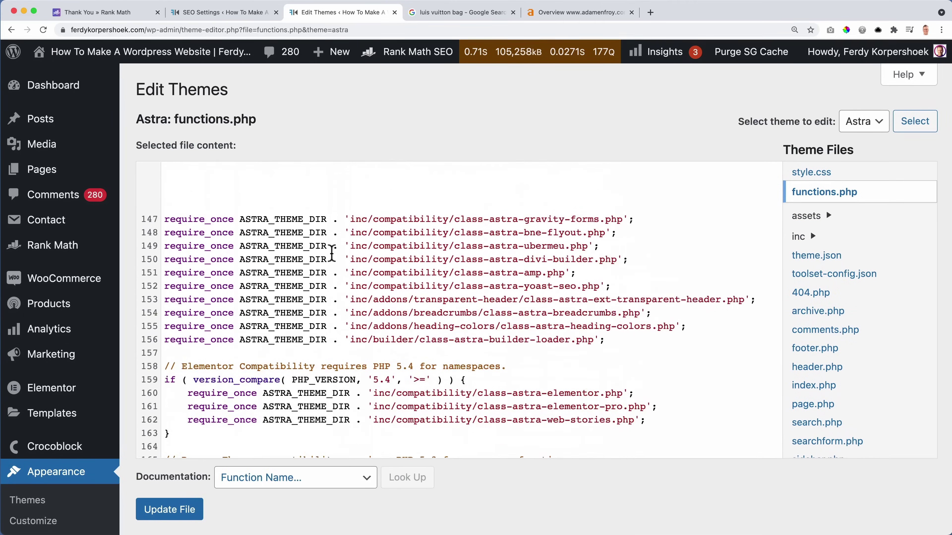
pyautogui.scroll(10, 340, 226)
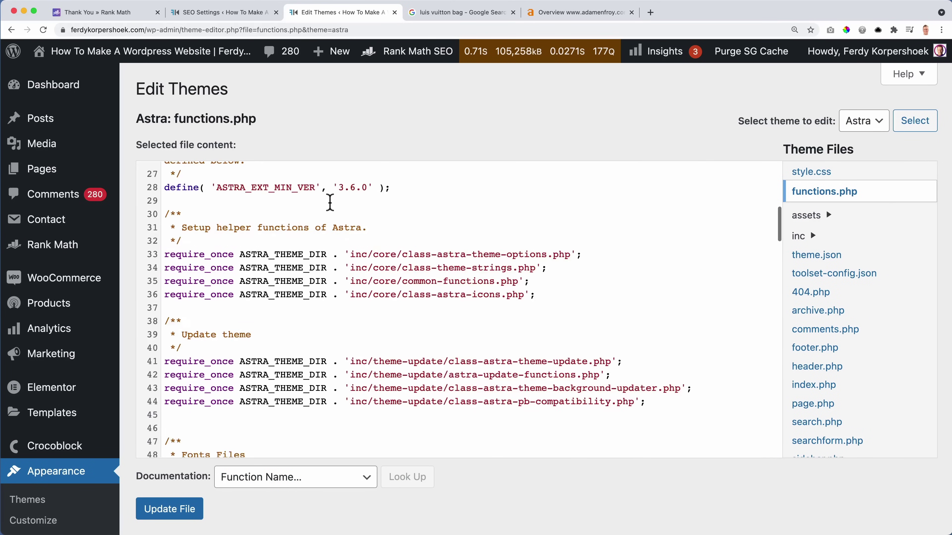
# Close the theme editor and review the Home label and Homepage Link breadcrumb fields.
pyautogui.click(394, 13)
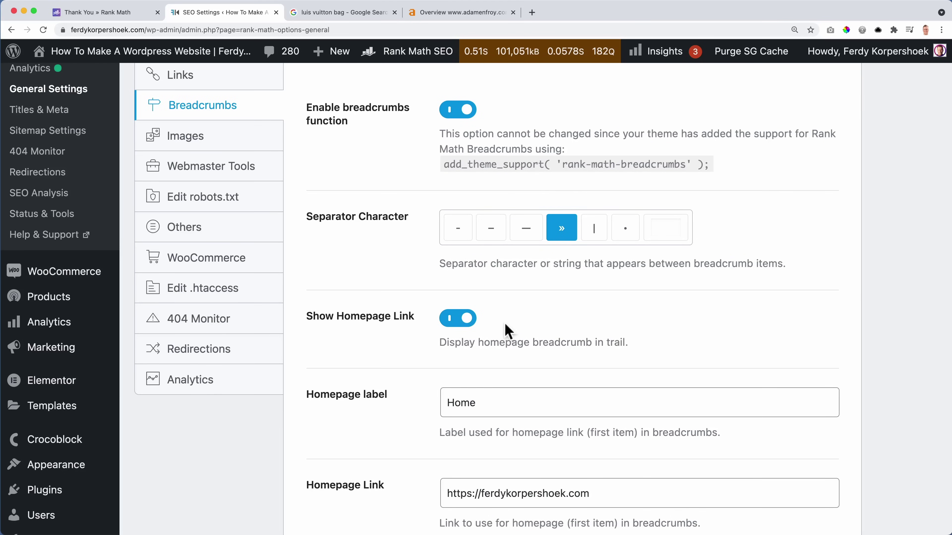
pyautogui.scroll(-3, 508, 285)
pyautogui.click(485, 315)
pyautogui.scroll(-3, 485, 315)
pyautogui.click(501, 322)
# Save the Breadcrumbs settings.
pyautogui.scroll(-6, 452, 308)
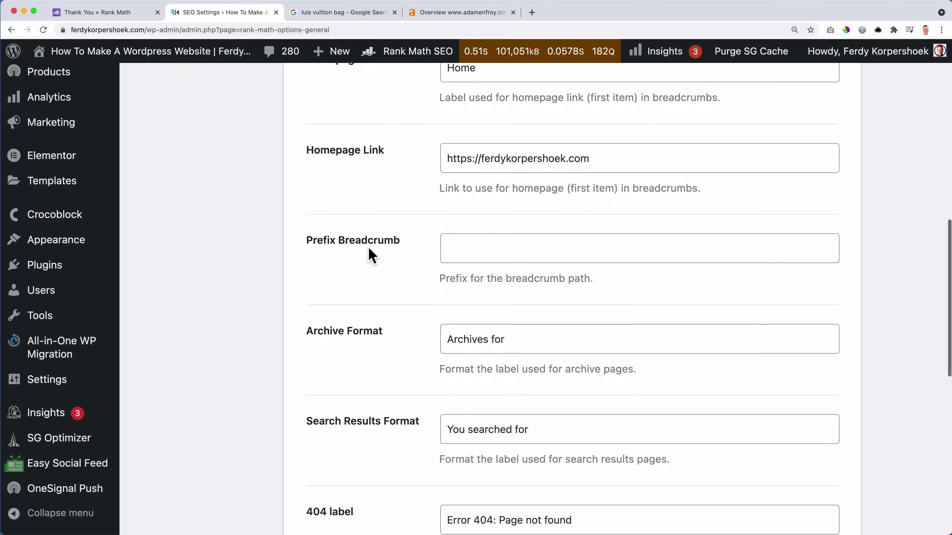
pyautogui.scroll(-10, 448, 309)
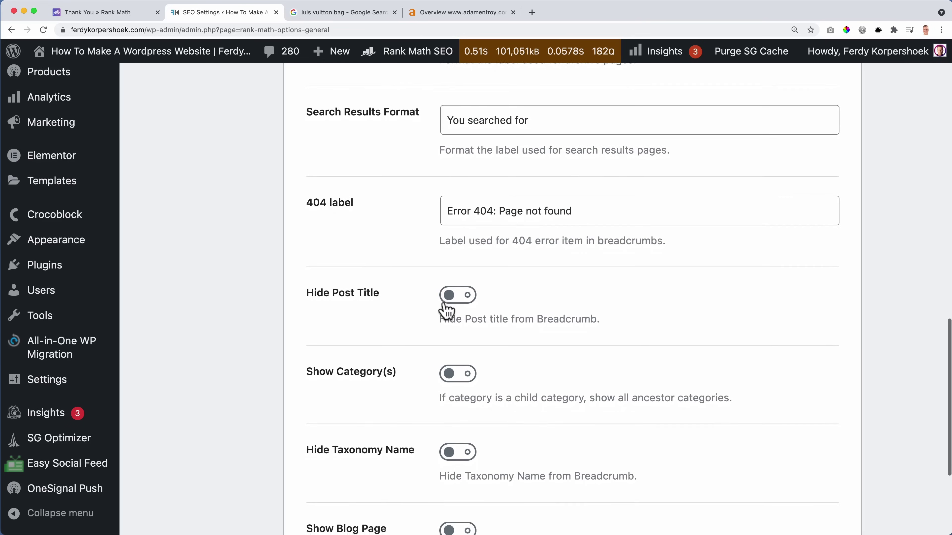
pyautogui.scroll(-2, 447, 308)
pyautogui.scroll(-4, 447, 311)
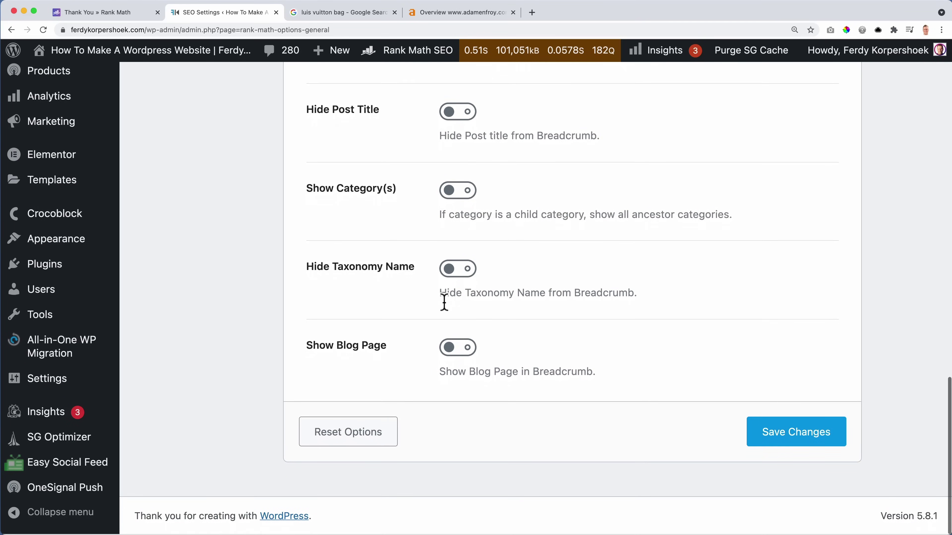
pyautogui.click(776, 437)
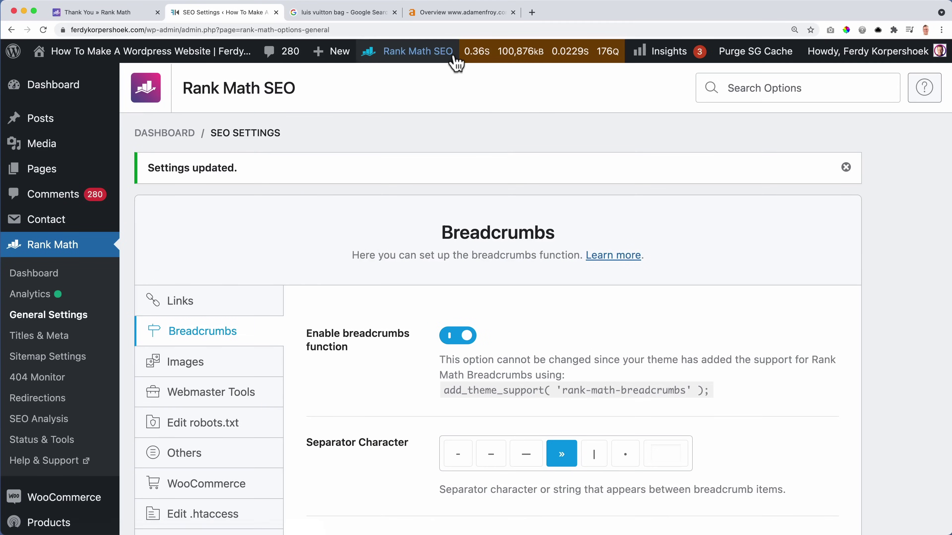
pyautogui.scroll(-10, 113, 55)
# View the WooCommerce Tutorial post under Tutorials on the live site, then close that tab.
pyautogui.keyDown('super'); pyautogui.click(120, 52); pyautogui.keyUp('super')
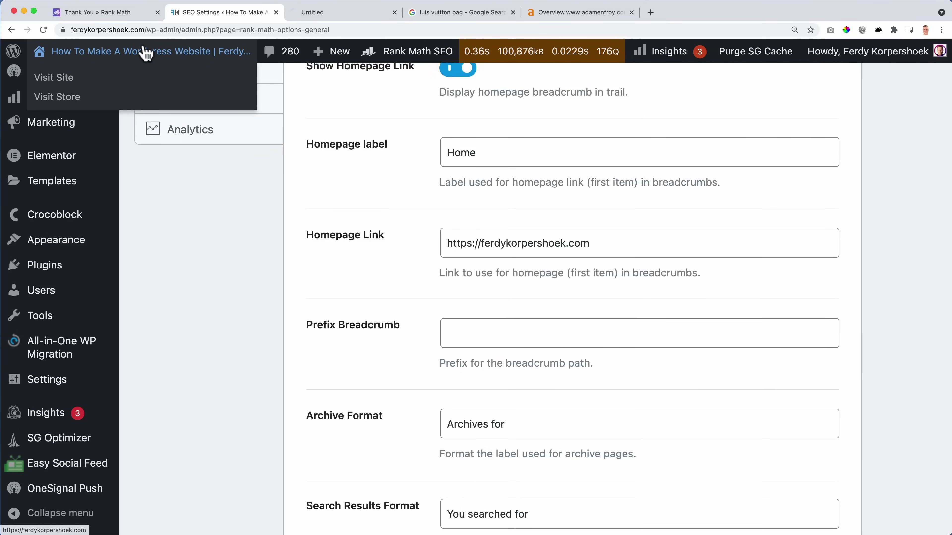
pyautogui.click(332, 13)
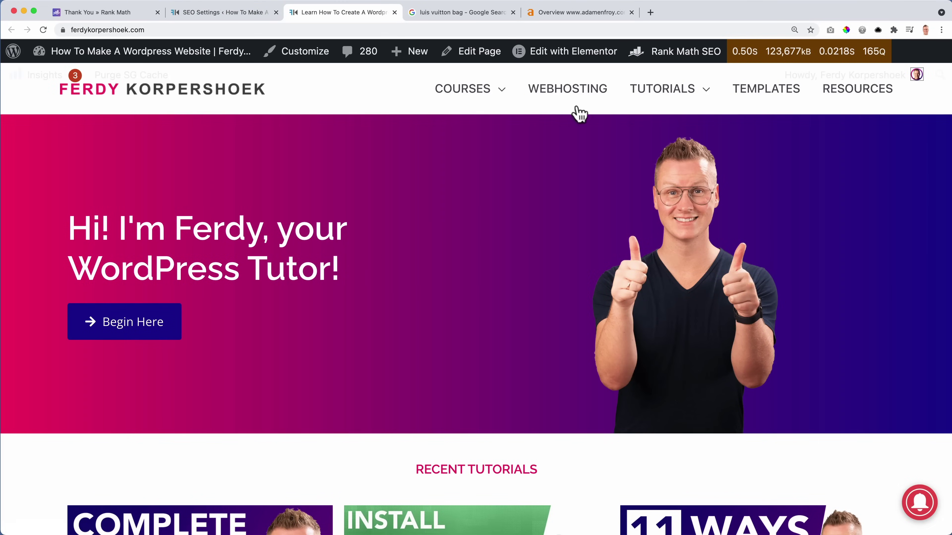
pyautogui.moveTo(651, 100)
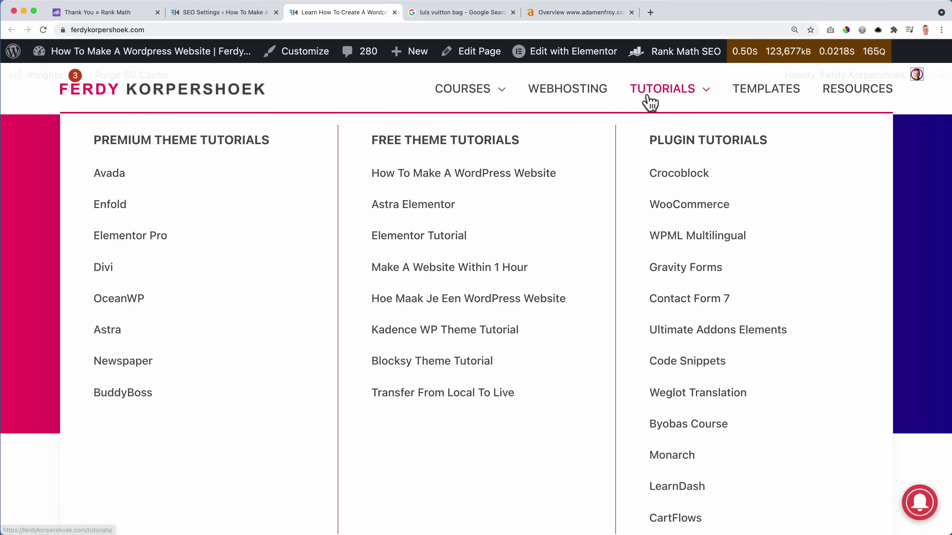
pyautogui.click(678, 210)
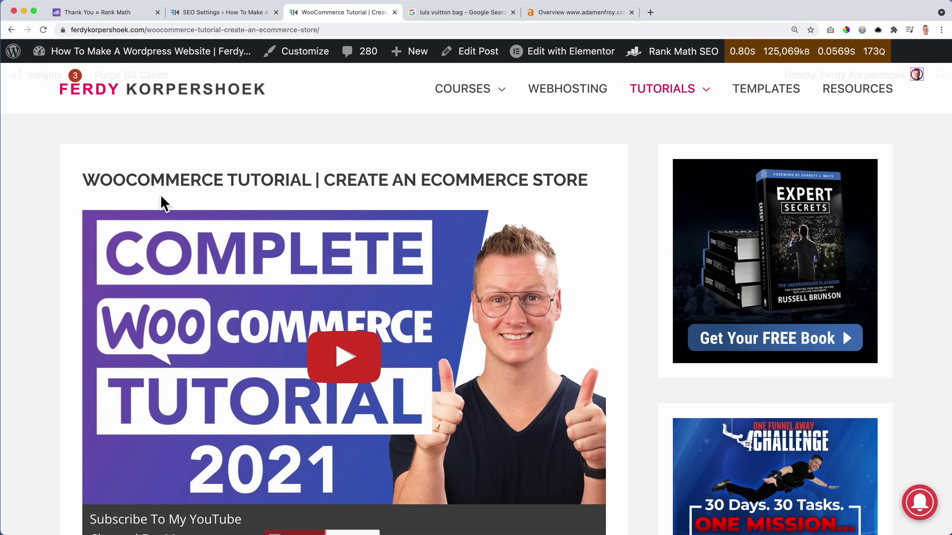
pyautogui.scroll(-10, 162, 204)
pyautogui.scroll(10, 222, 199)
pyautogui.click(395, 12)
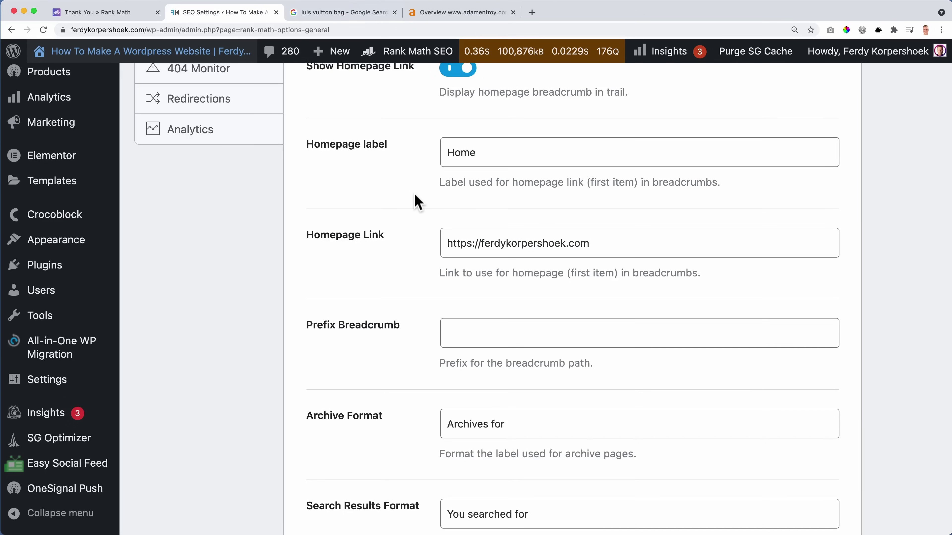
# Show Rank Math's Images options and open Media > Library in a new tab.
pyautogui.scroll(15, 417, 204)
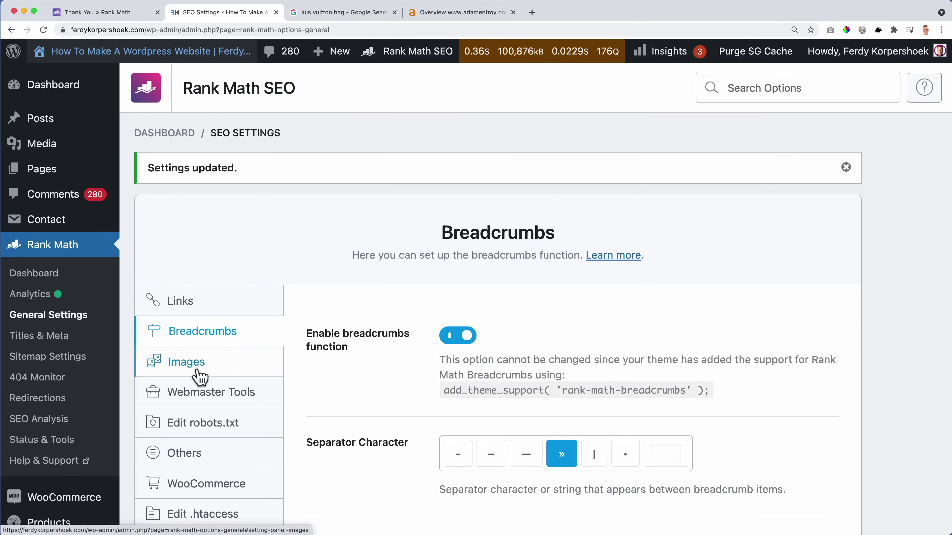
pyautogui.click(203, 369)
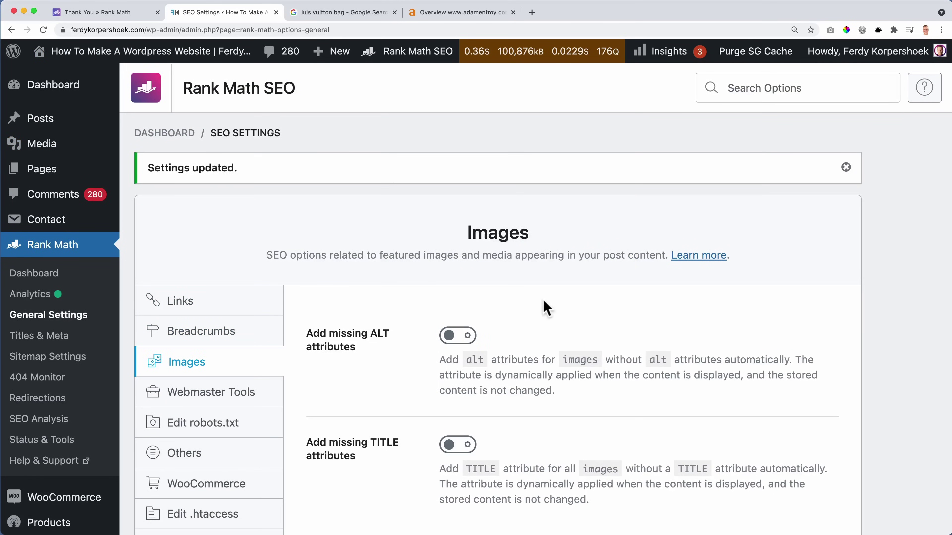
pyautogui.moveTo(88, 182)
pyautogui.moveTo(37, 145)
pyautogui.rightClick(137, 145)
pyautogui.click(169, 149)
pyautogui.click(331, 12)
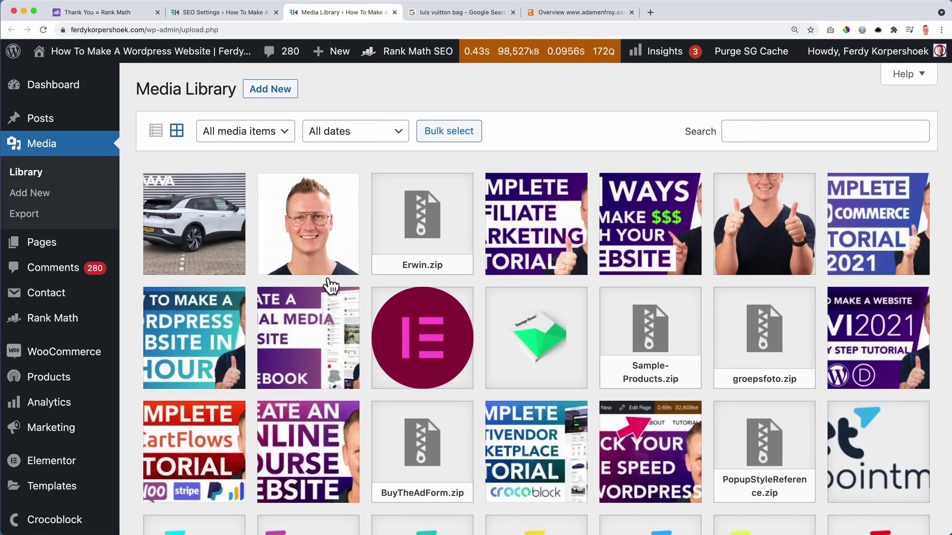
# Open the white car photo's attachment details and inspect its long file name.
pyautogui.click(198, 229)
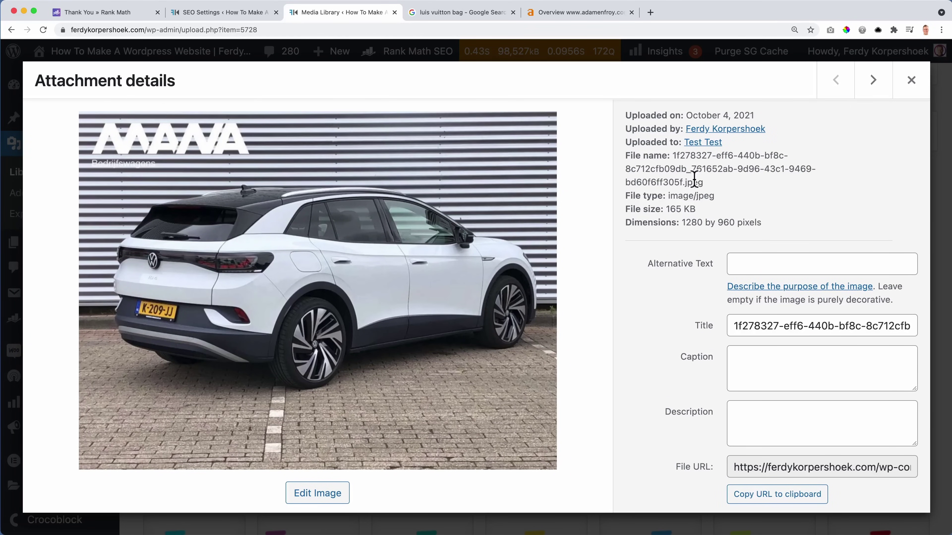
pyautogui.moveTo(681, 182); pyautogui.dragTo(672, 157)
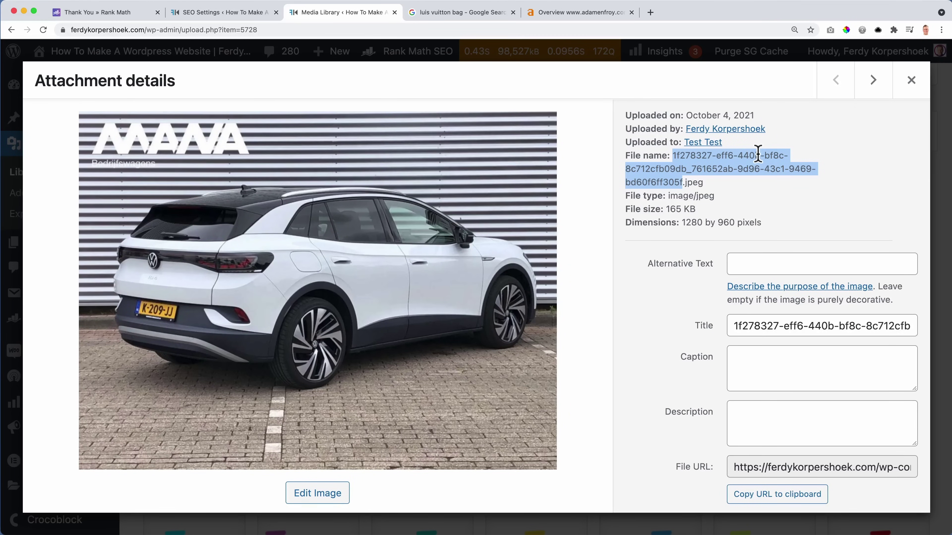
pyautogui.click(721, 162)
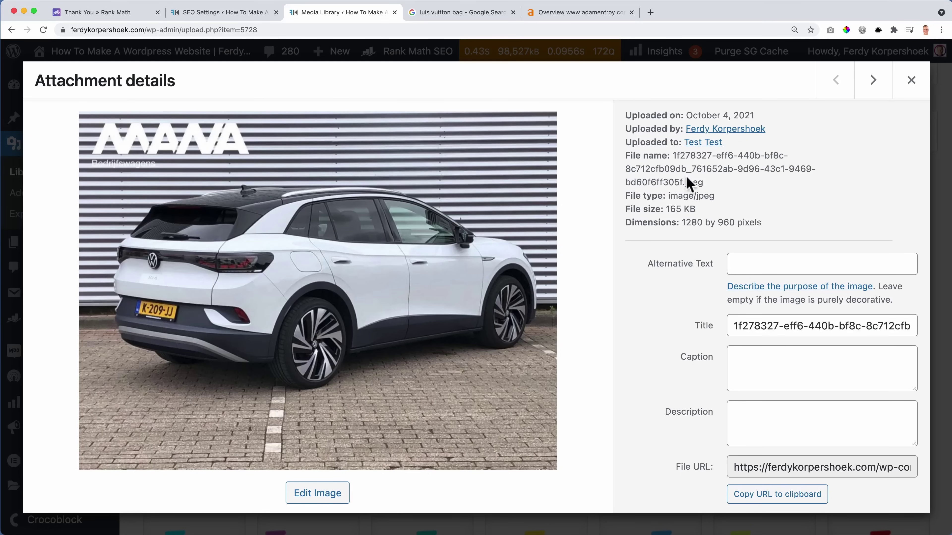
pyautogui.moveTo(672, 155); pyautogui.dragTo(681, 182)
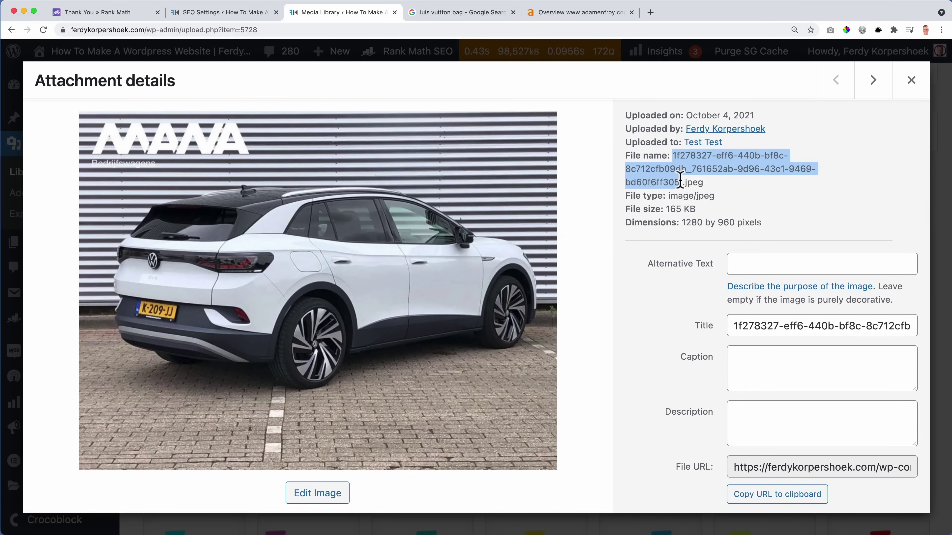
pyautogui.click(680, 182)
# Set the photo's title and alternative text both to 'Volkswagen Id 4'.
pyautogui.moveTo(747, 327); pyautogui.dragTo(792, 326)
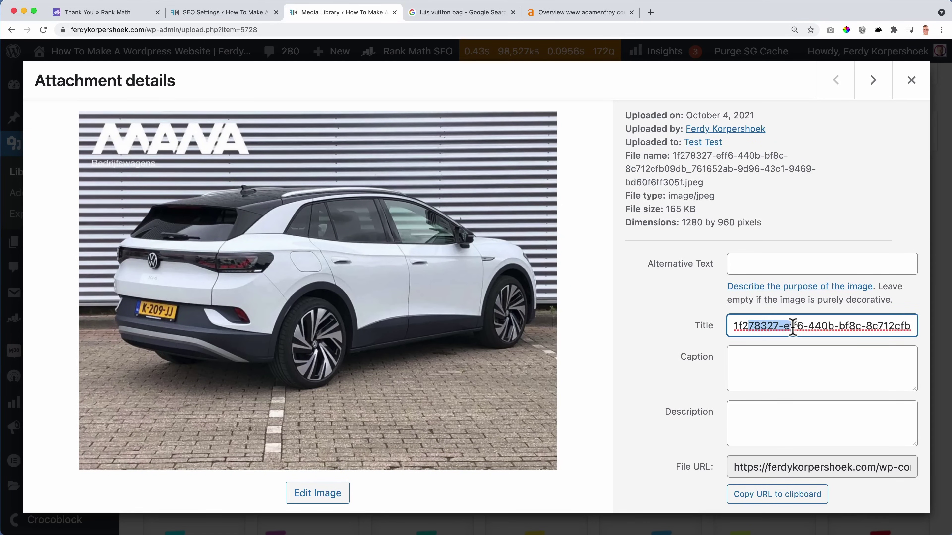
pyautogui.press('super+a')
pyautogui.write('Vo')
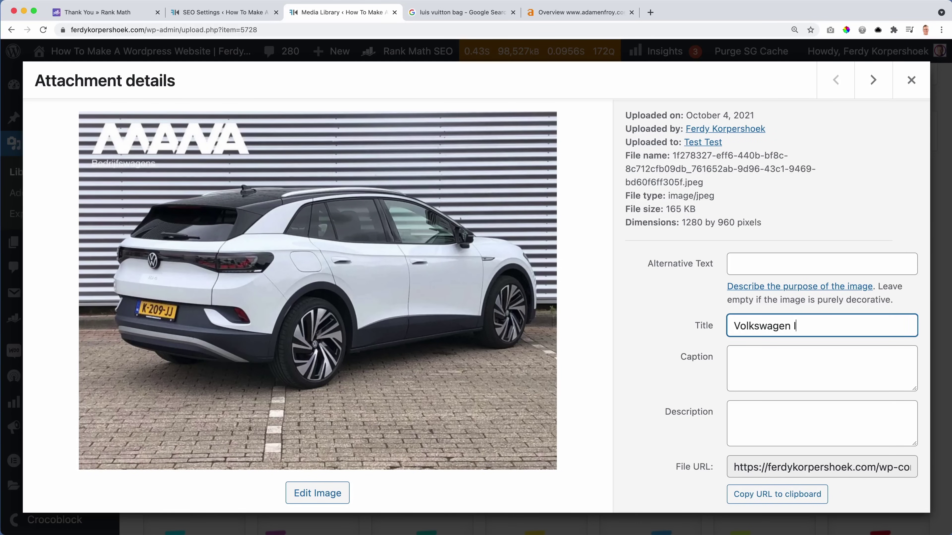
pyautogui.press('super+a')
pyautogui.press('super+c')
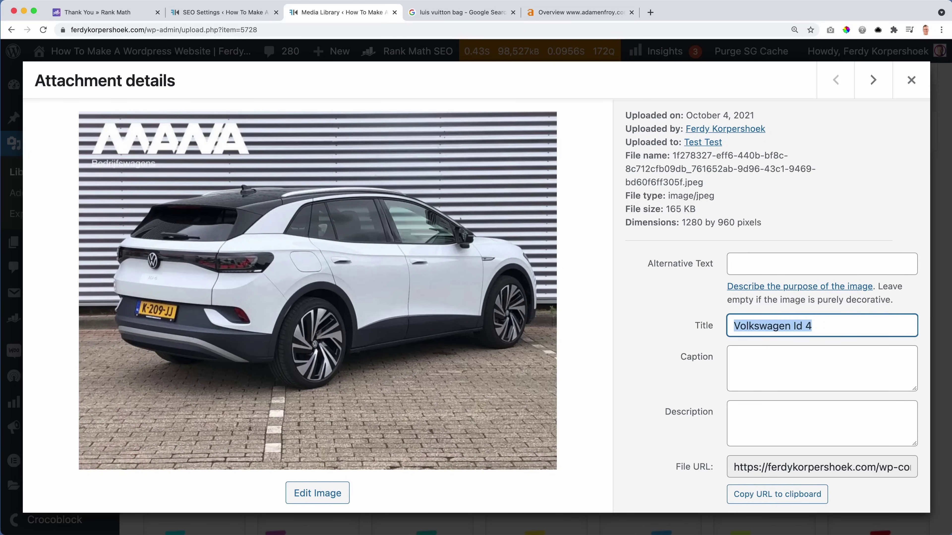
pyautogui.click(789, 265)
pyautogui.press('super+v')
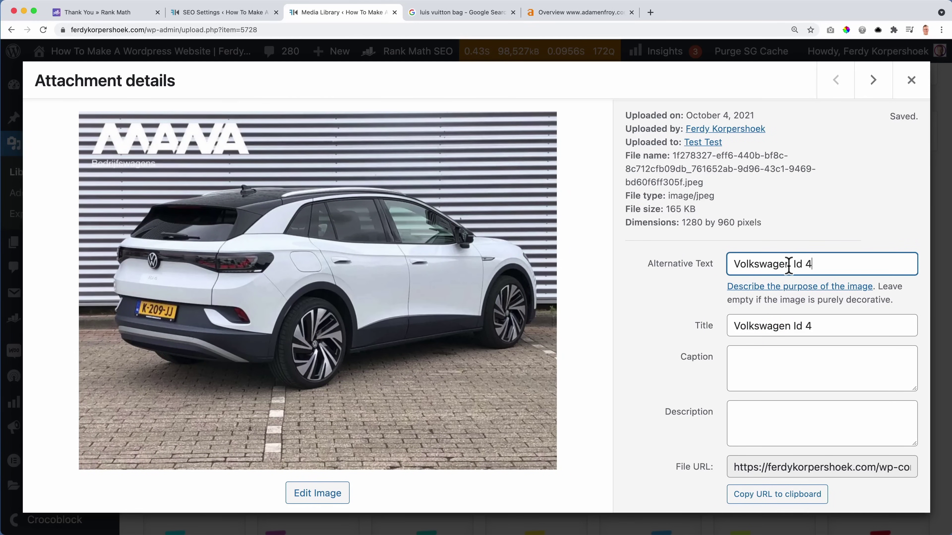
pyautogui.click(217, 12)
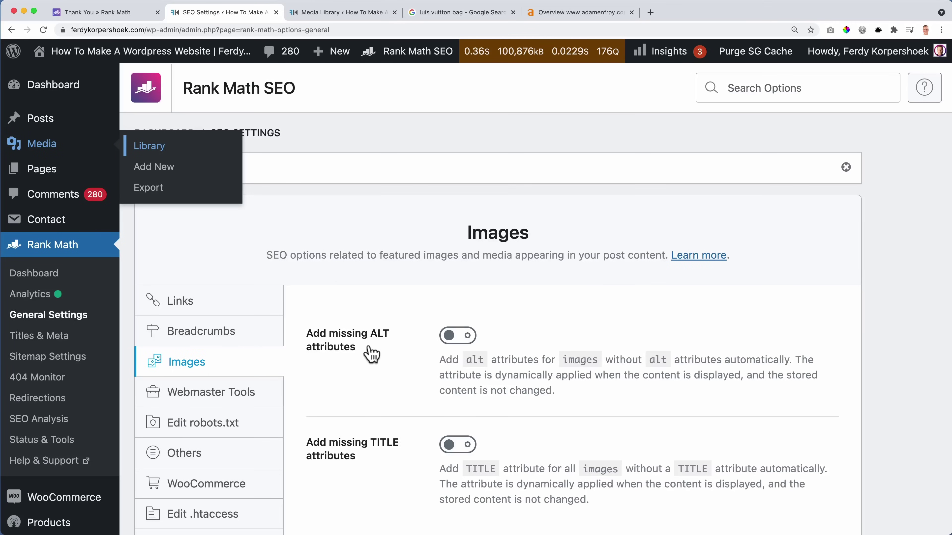
# Turn on Add missing ALT attributes and check the car photo's current alt text.
pyautogui.click(355, 346)
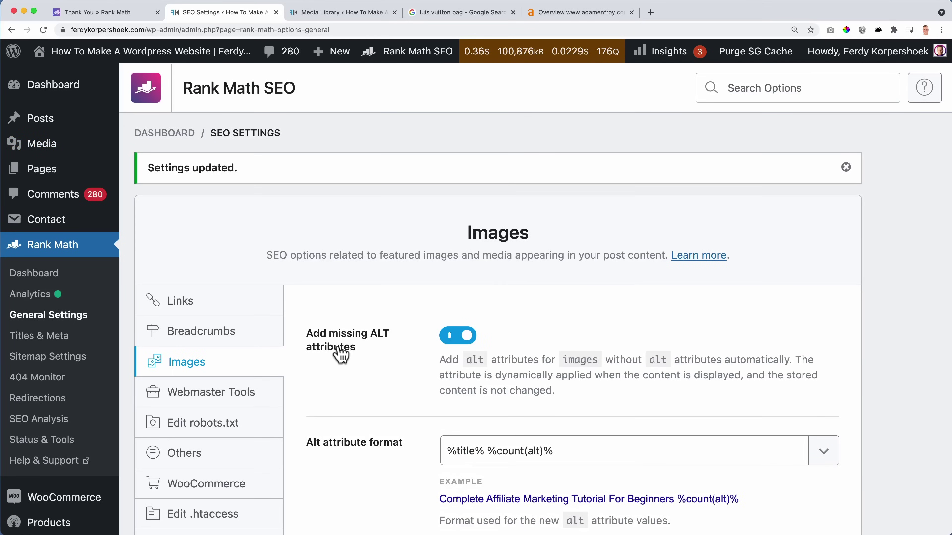
pyautogui.click(339, 12)
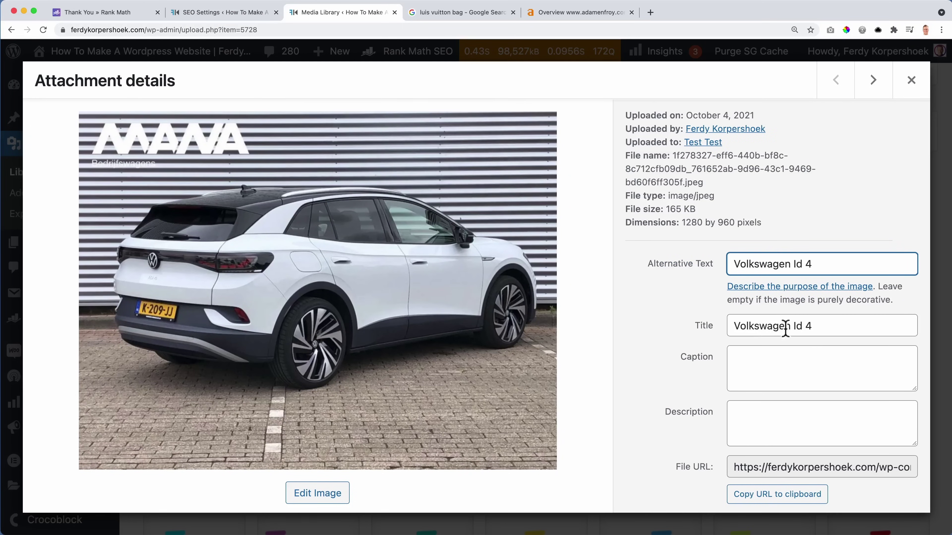
pyautogui.tripleClick(751, 269)
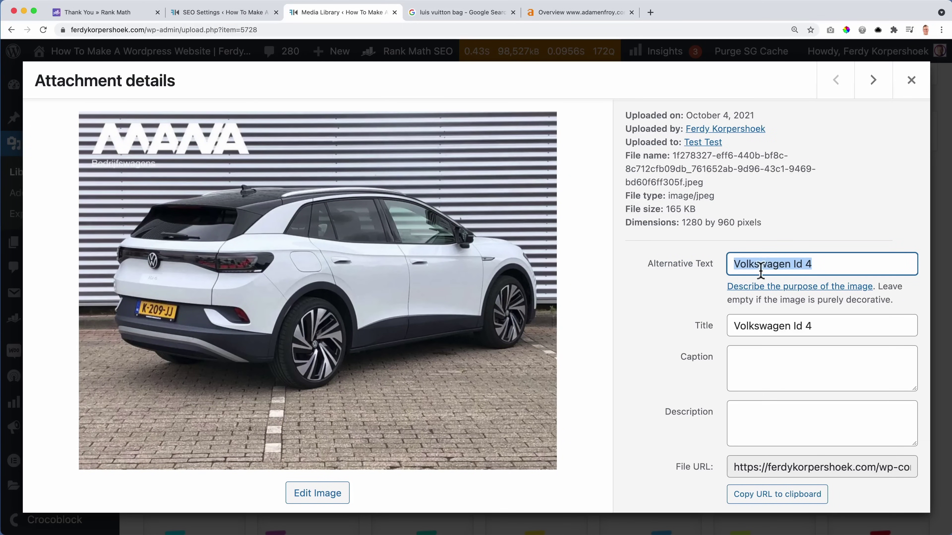
pyautogui.click(234, 13)
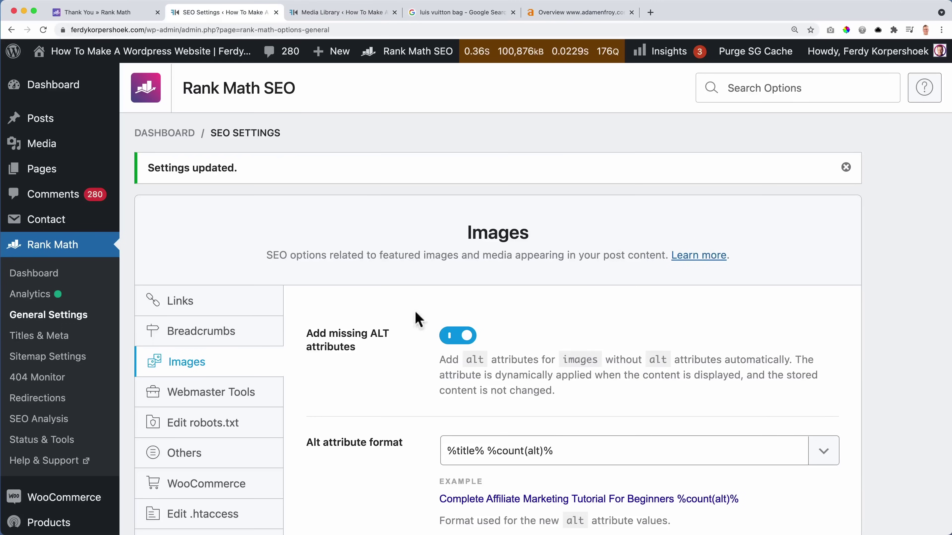
# Replace the Alt attribute format with just the File Name variable, %filename%.
pyautogui.scroll(-3, 446, 360)
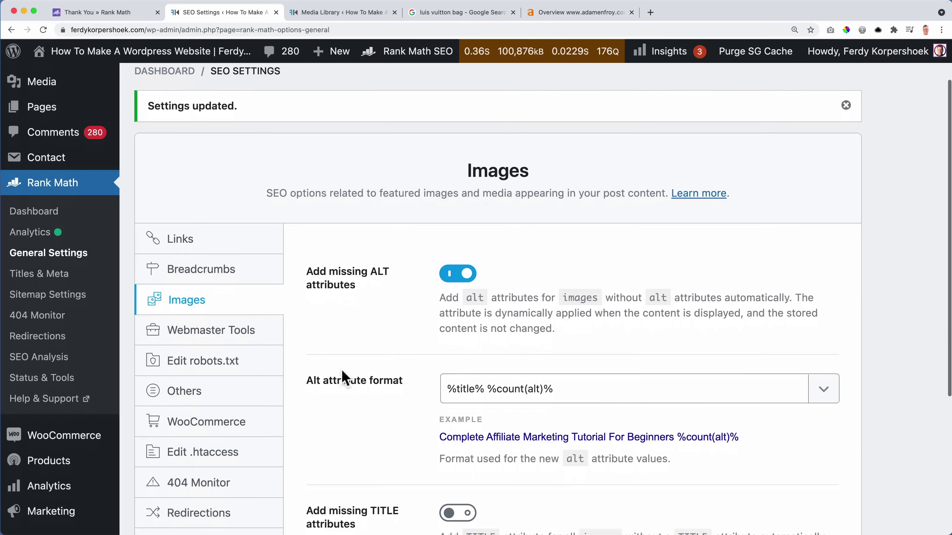
pyautogui.moveTo(486, 389); pyautogui.dragTo(407, 398)
pyautogui.press('BackSpace')
pyautogui.write('fil')
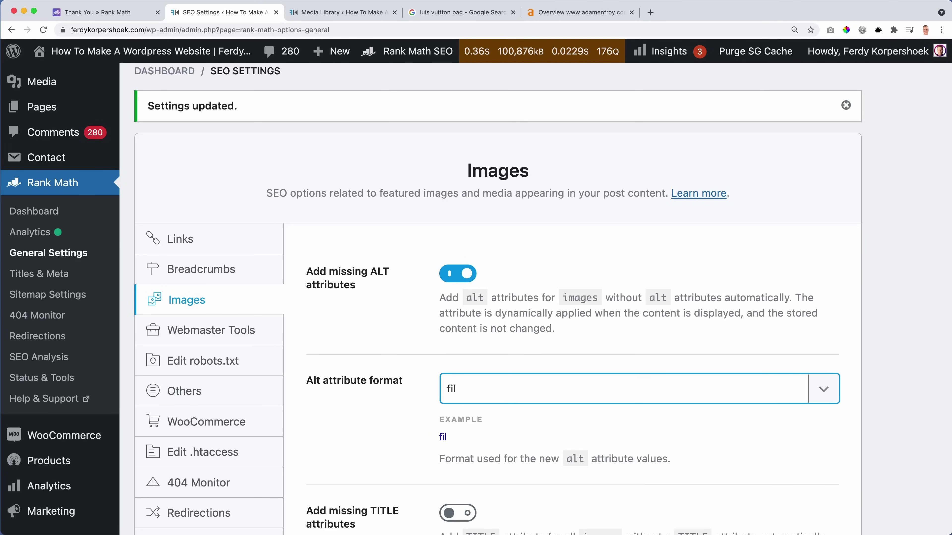
pyautogui.press('BackSpace')
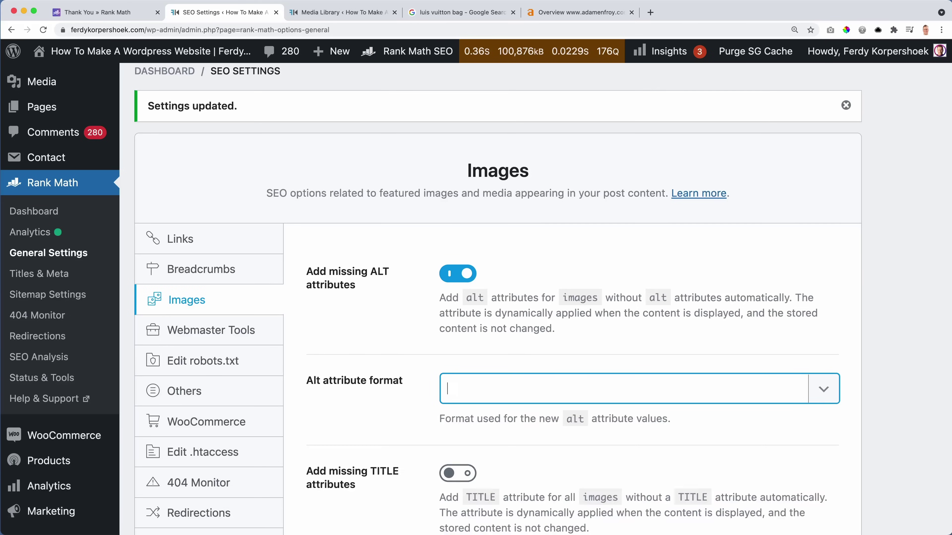
pyautogui.click(823, 389)
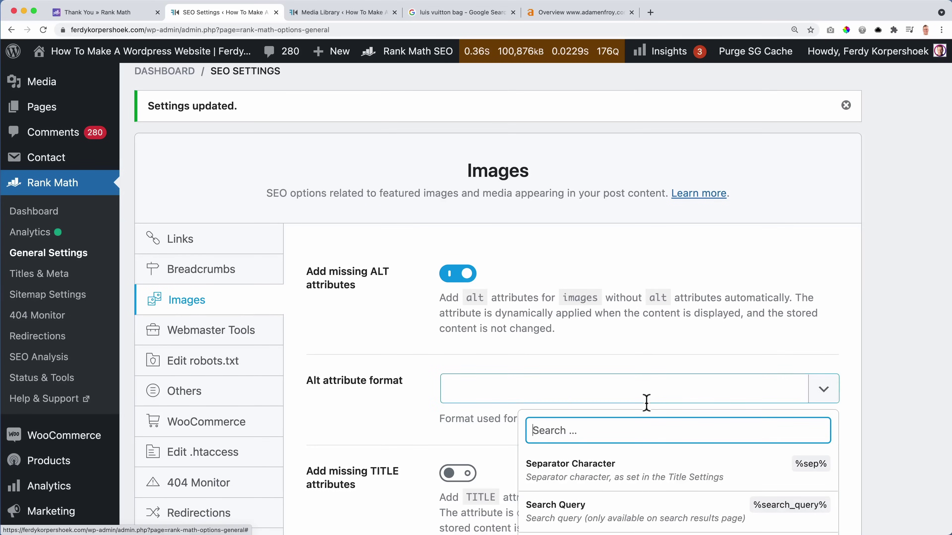
pyautogui.scroll(-3, 637, 404)
pyautogui.write('file')
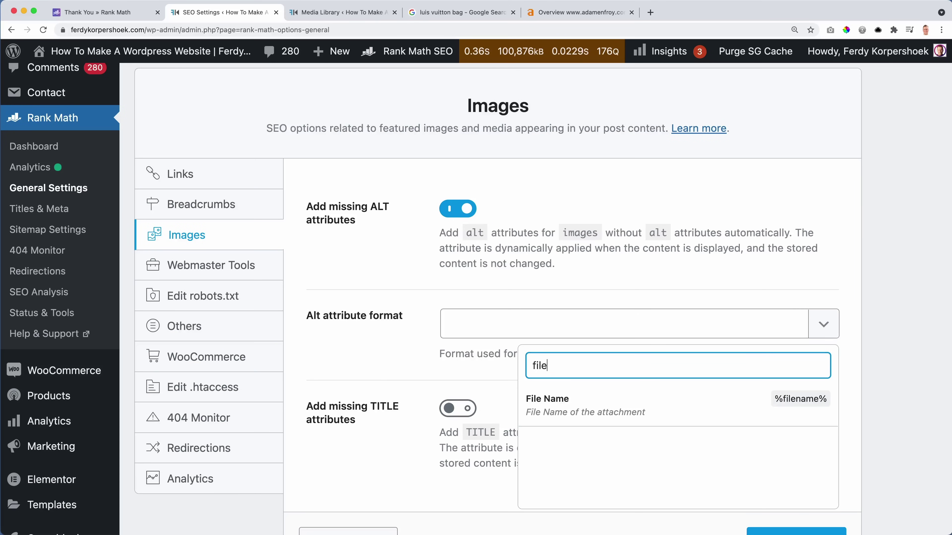
pyautogui.click(600, 405)
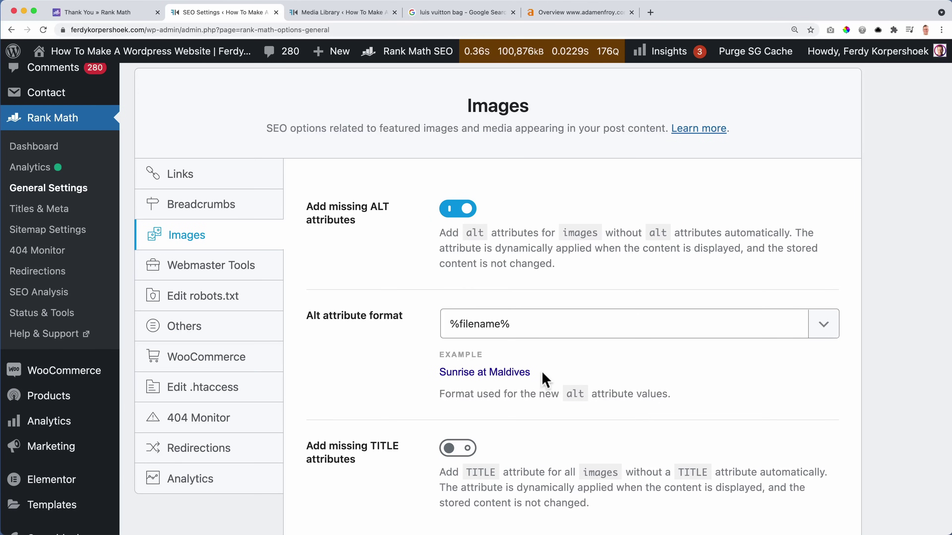
pyautogui.click(305, 14)
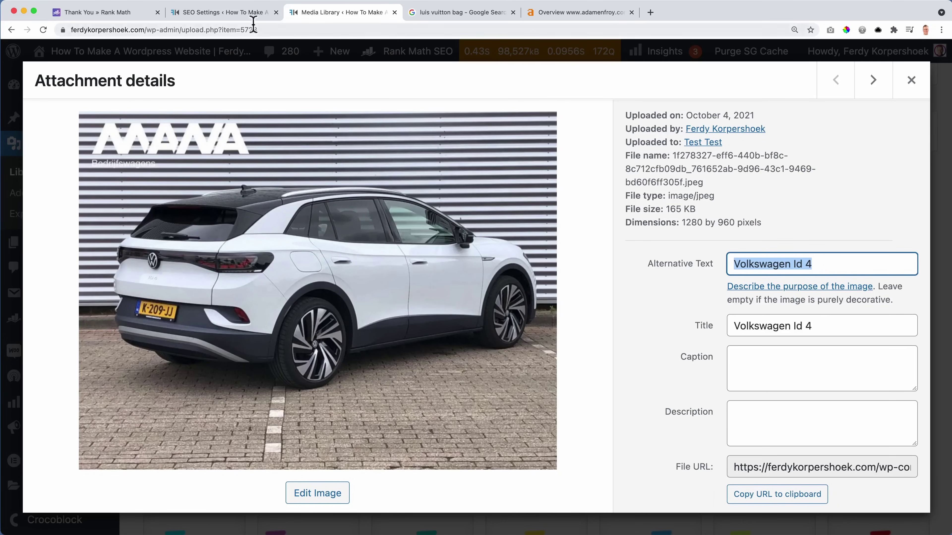
# Glance at the Rank Math image settings, then close the Volkswagen image's details.
pyautogui.click(251, 14)
pyautogui.scroll(-3, 473, 284)
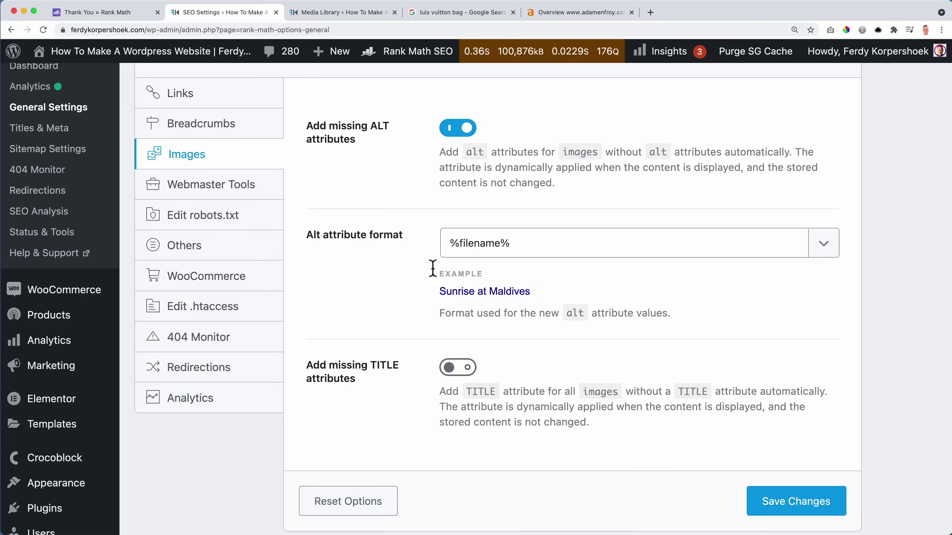
pyautogui.click(339, 12)
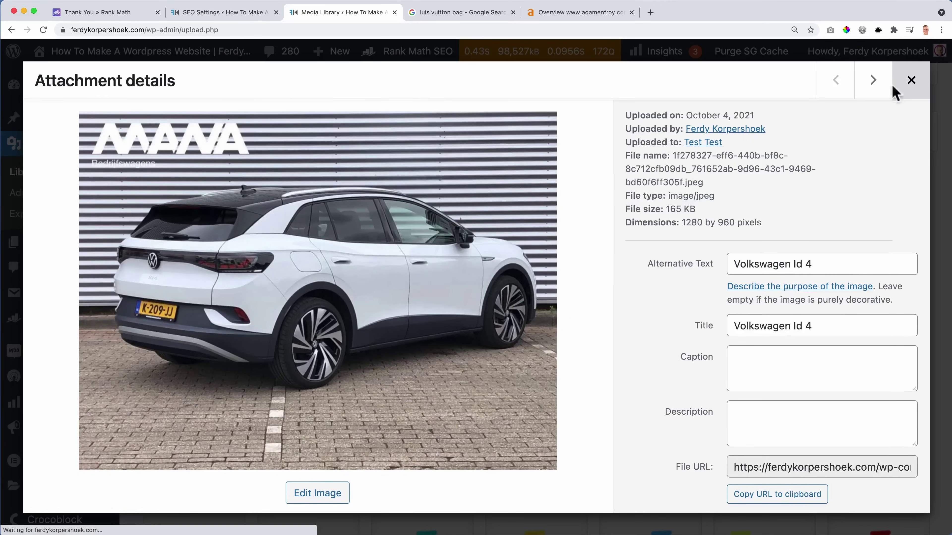
pyautogui.click(910, 81)
# Upload 01.jpg to the Media Library and check its default title 01.
pyautogui.click(271, 89)
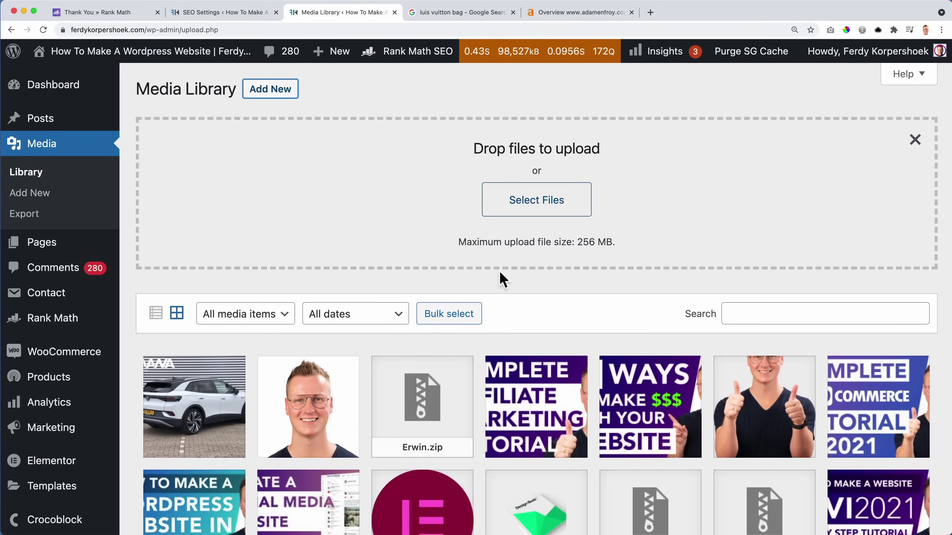
pyautogui.click(515, 216)
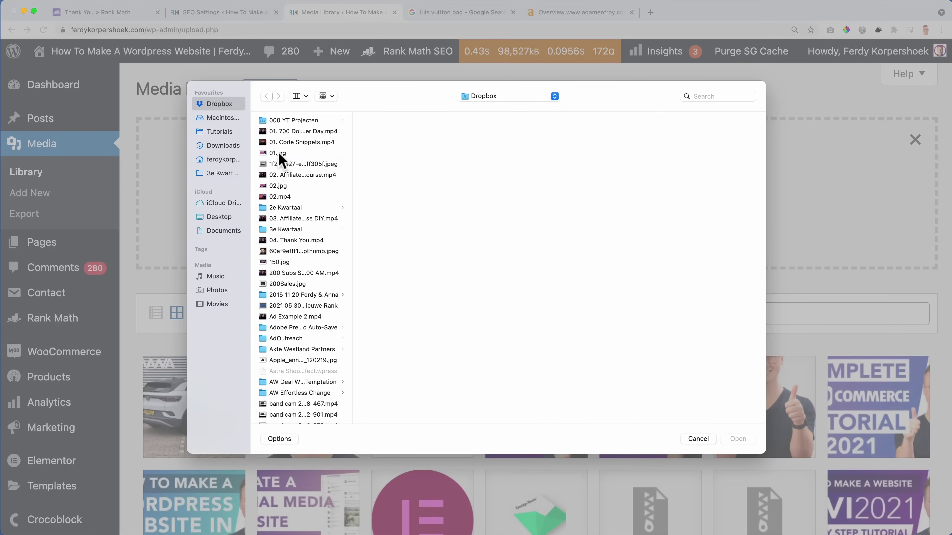
pyautogui.click(281, 154)
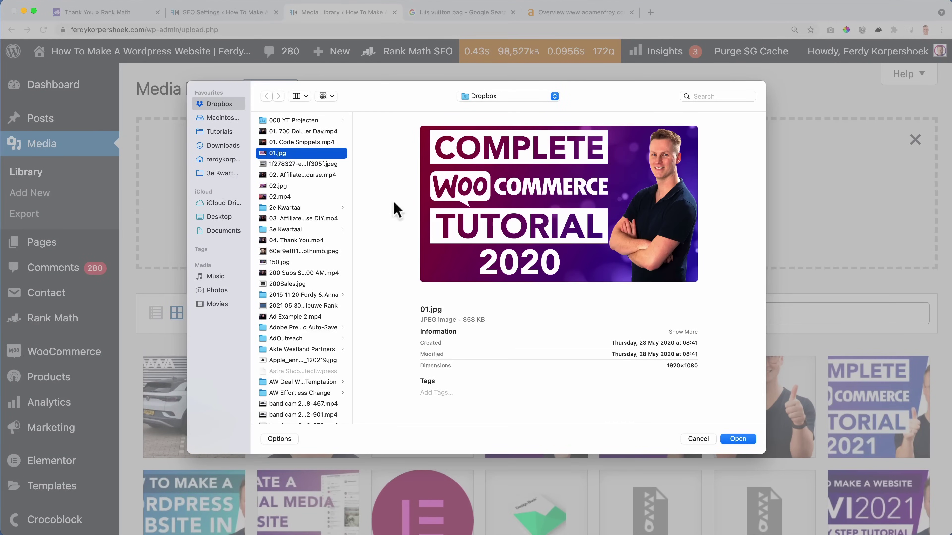
pyautogui.click(737, 439)
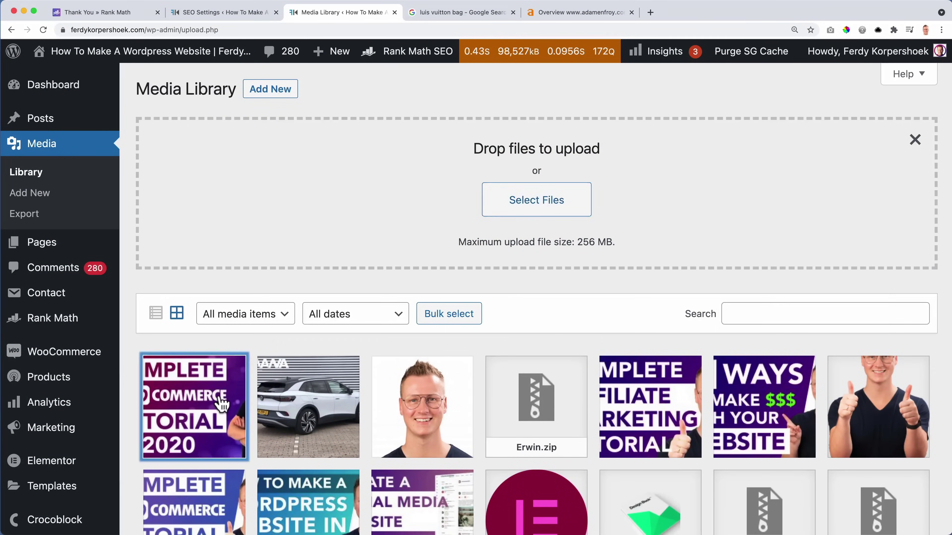
pyautogui.click(221, 405)
pyautogui.moveTo(750, 286); pyautogui.dragTo(724, 290)
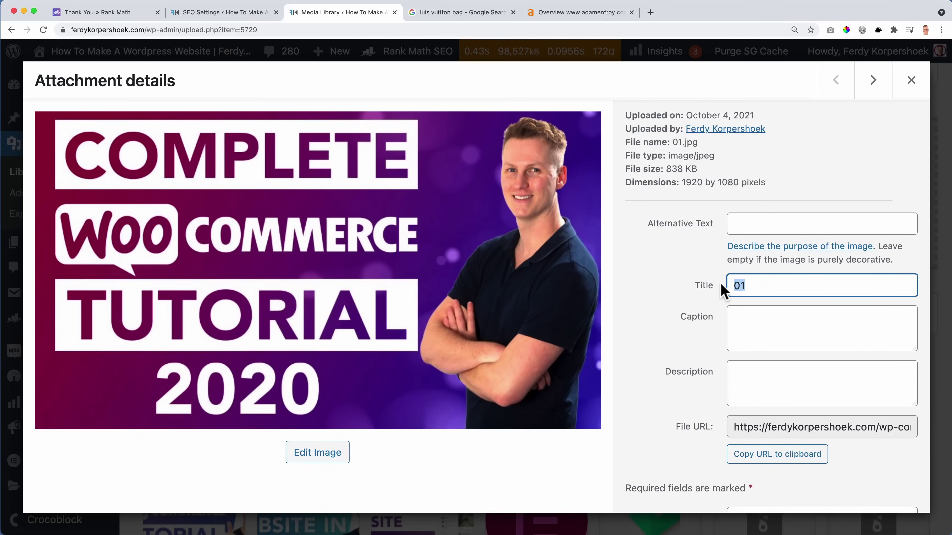
pyautogui.click(214, 13)
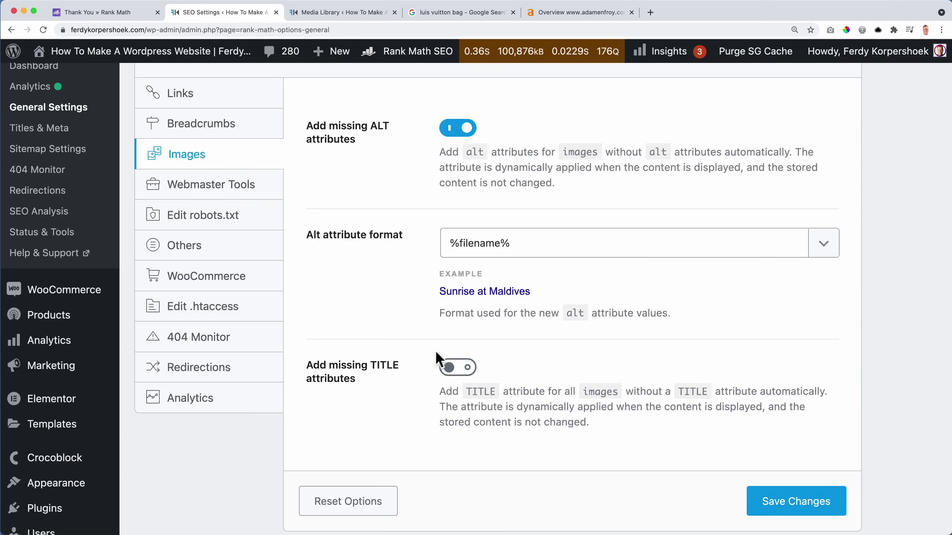
# Switch on Add missing TITLE attributes and remove %count(title)% from the Title attribute format.
pyautogui.click(462, 371)
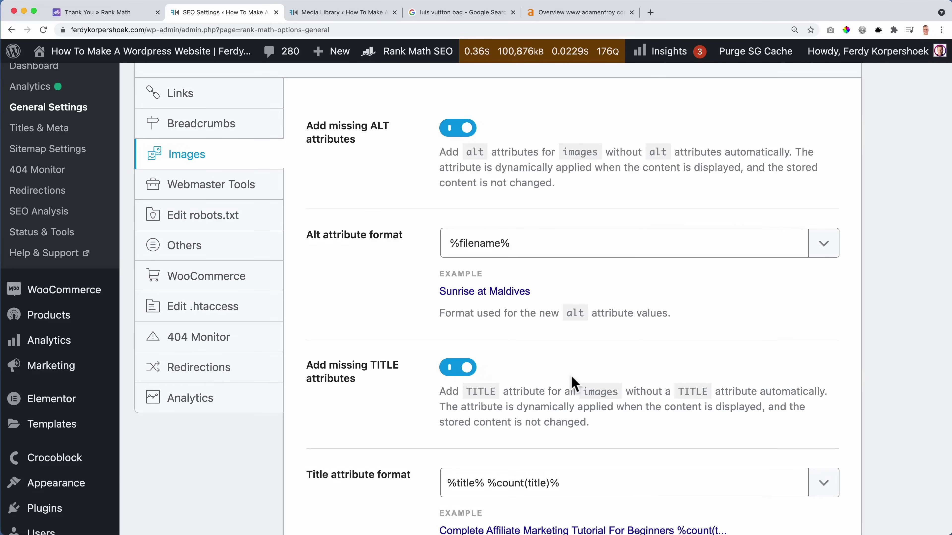
pyautogui.scroll(-4, 573, 379)
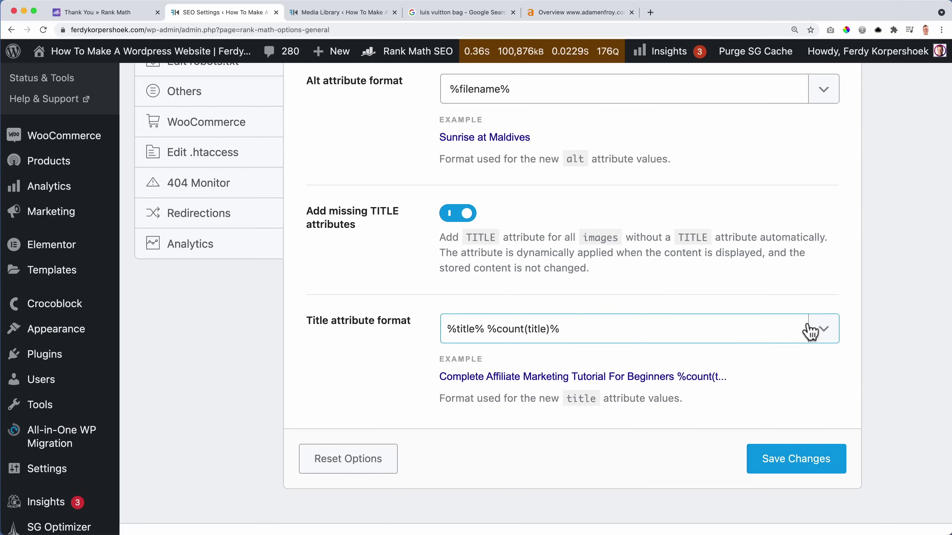
pyautogui.moveTo(586, 330); pyautogui.dragTo(423, 338)
pyautogui.moveTo(579, 331); pyautogui.dragTo(497, 333)
pyautogui.press('BackSpace')
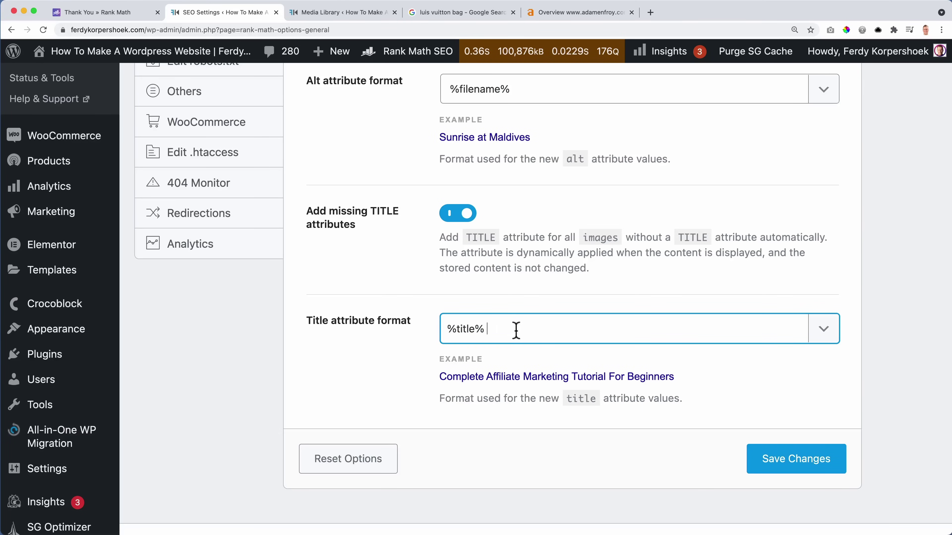
# Append the Separator Character and Site Title variables, making the format %title% %sep% %sitename%.
pyautogui.click(826, 330)
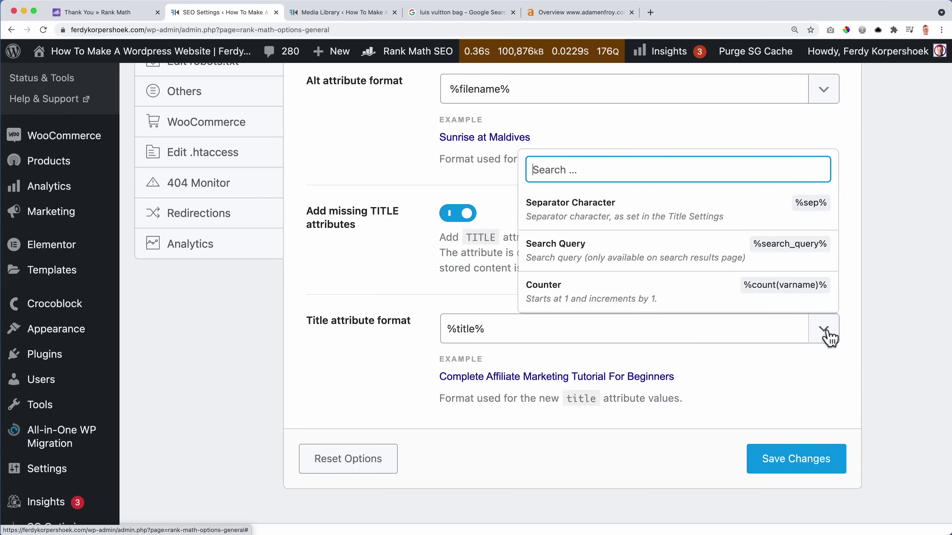
pyautogui.click(633, 225)
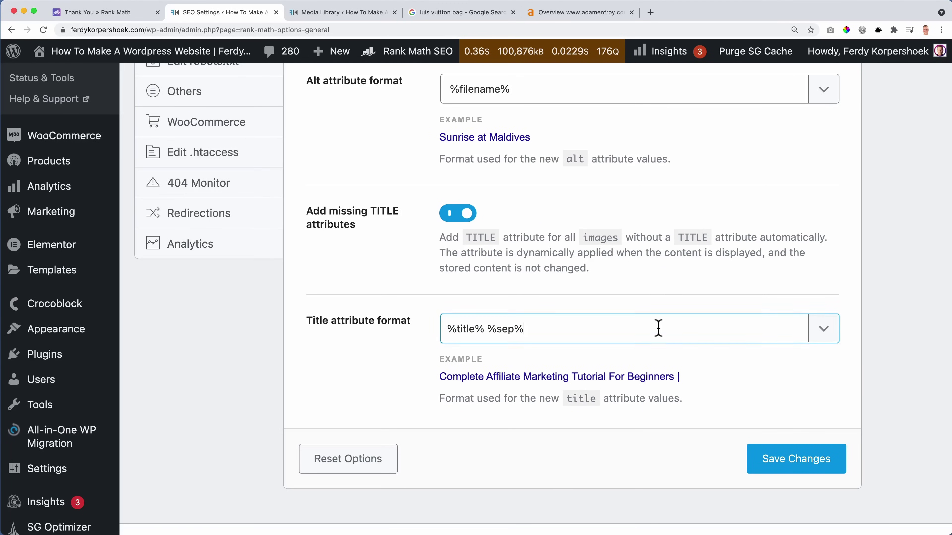
pyautogui.click(823, 334)
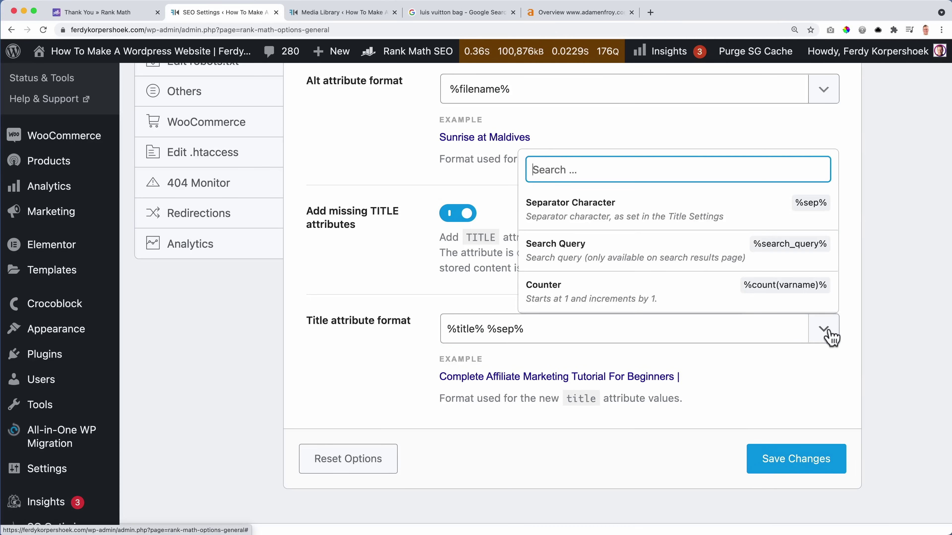
pyautogui.scroll(-2, 656, 240)
pyautogui.scroll(-4, 625, 267)
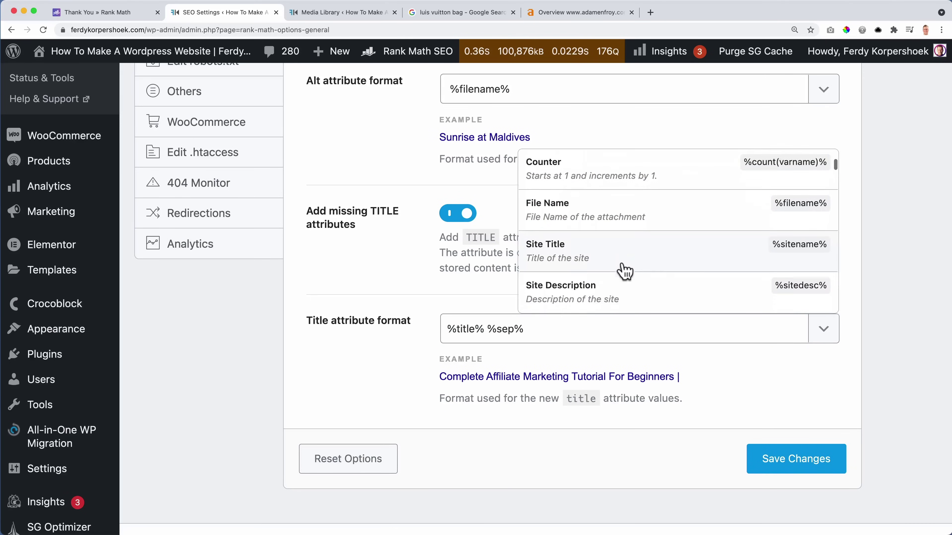
pyautogui.click(612, 227)
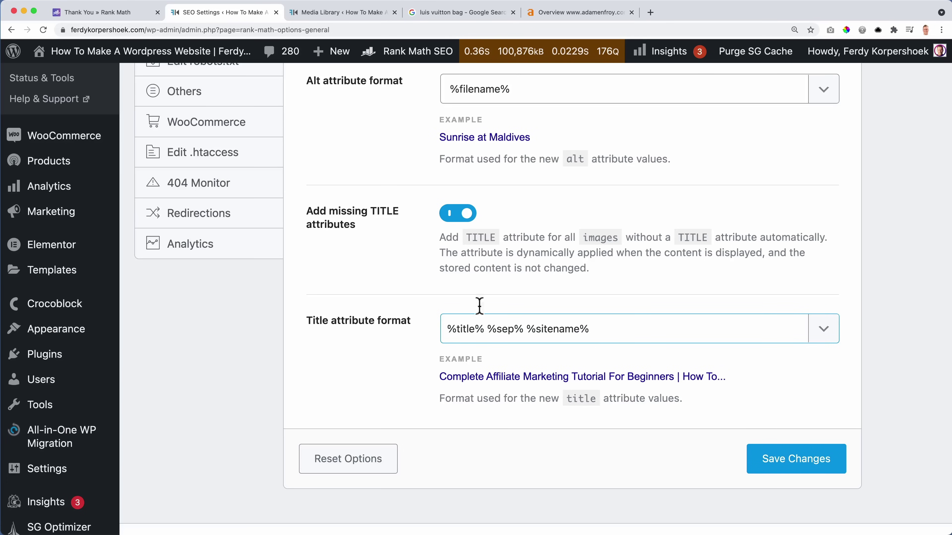
pyautogui.click(456, 214)
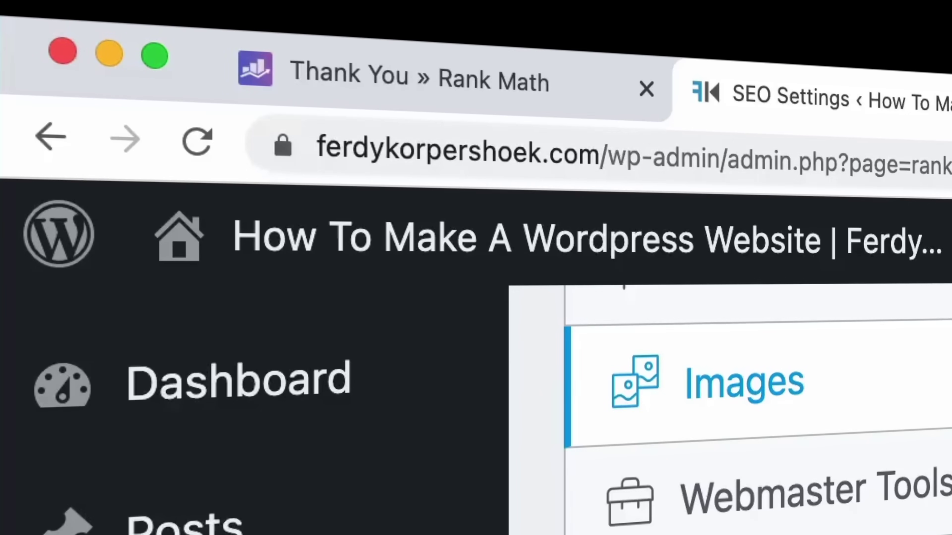
# Search Google Images for 'volkswagen id4' and preview the first ID.4 photo.
pyautogui.press('super+t')
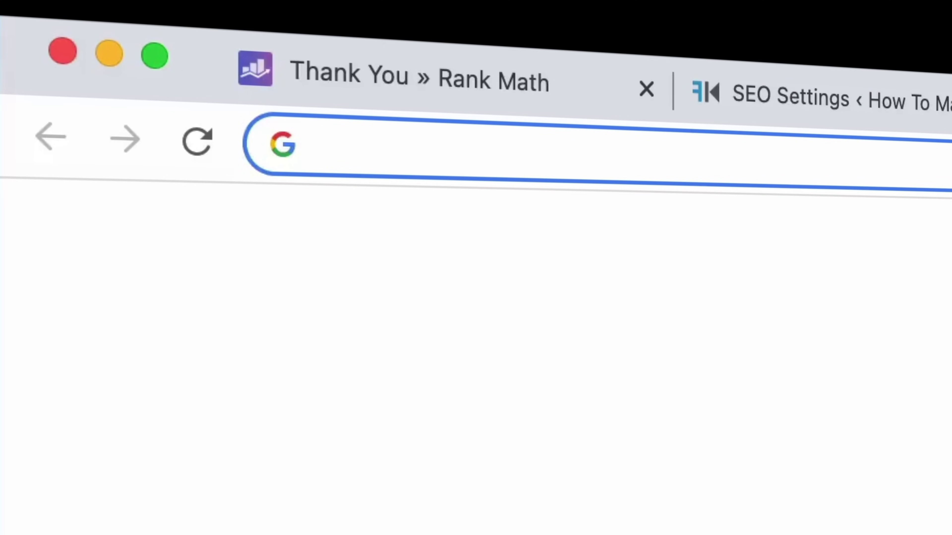
pyautogui.write('volkswagen id4')
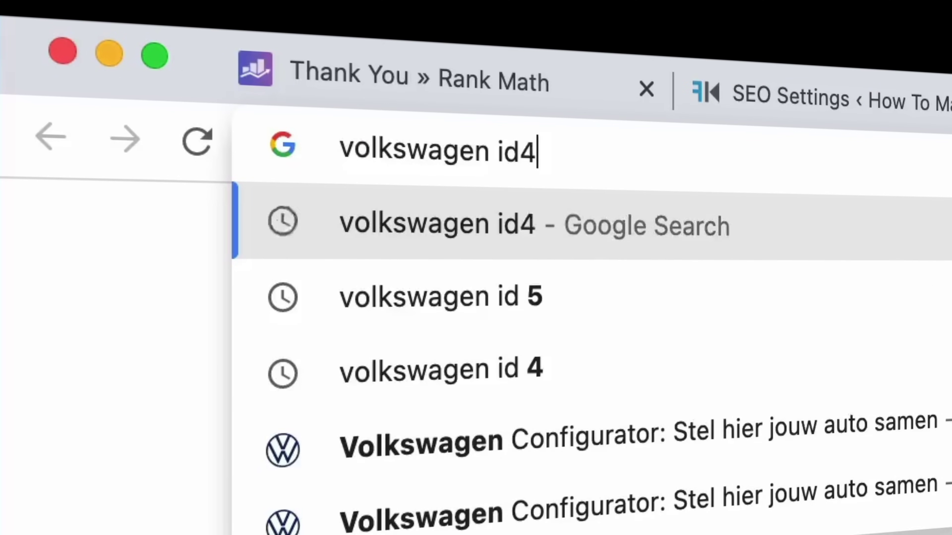
pyautogui.press('Return')
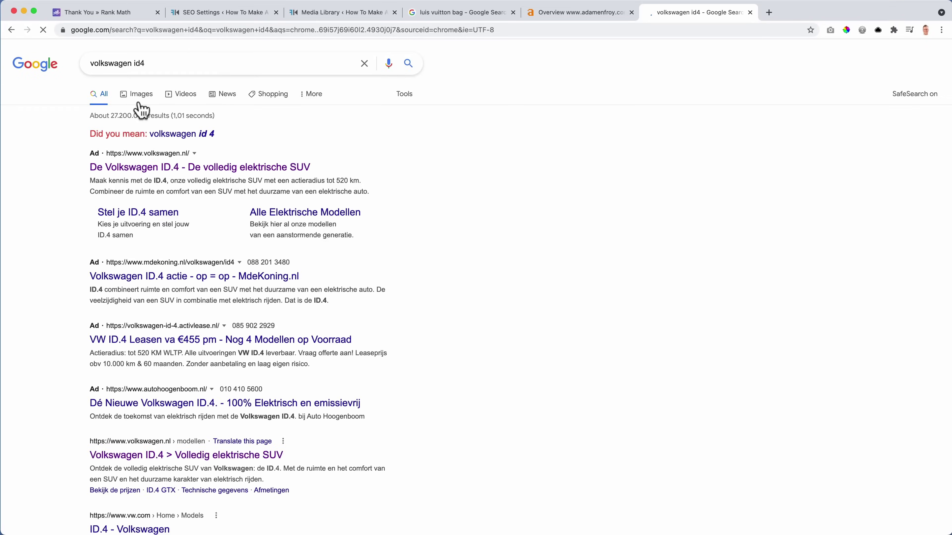
pyautogui.click(148, 93)
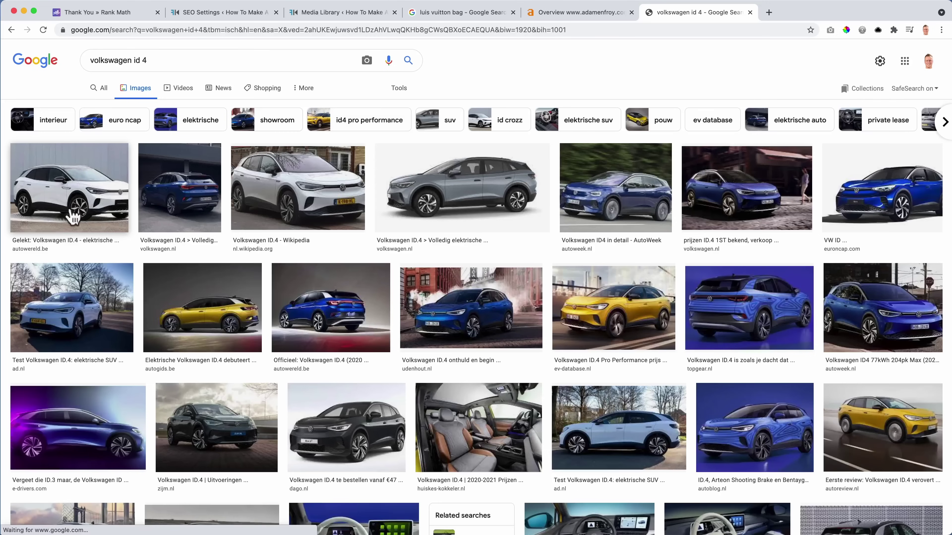
pyautogui.click(86, 194)
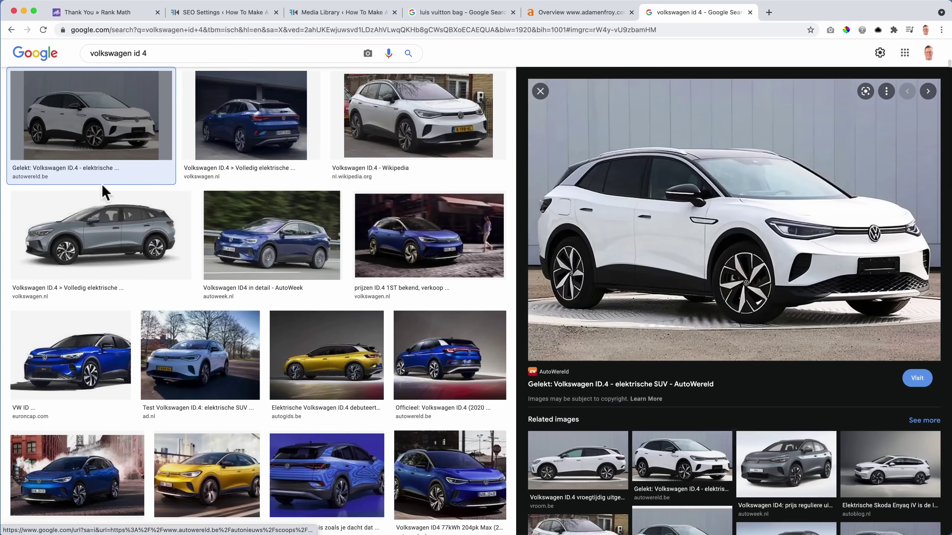
# Open the photo in its own tab to check its file name vw-id4.jpg, then close the tabs.
pyautogui.click(629, 187)
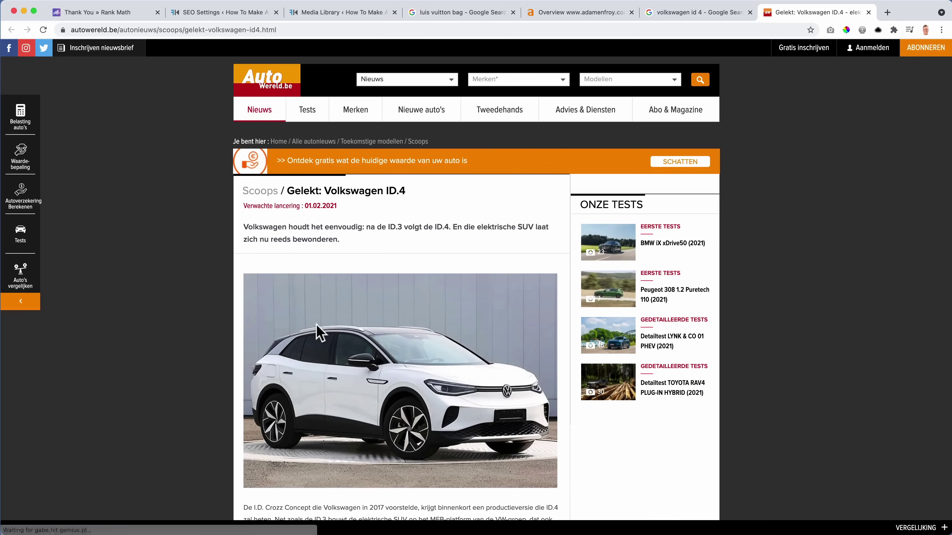
pyautogui.rightClick(314, 322)
pyautogui.click(352, 339)
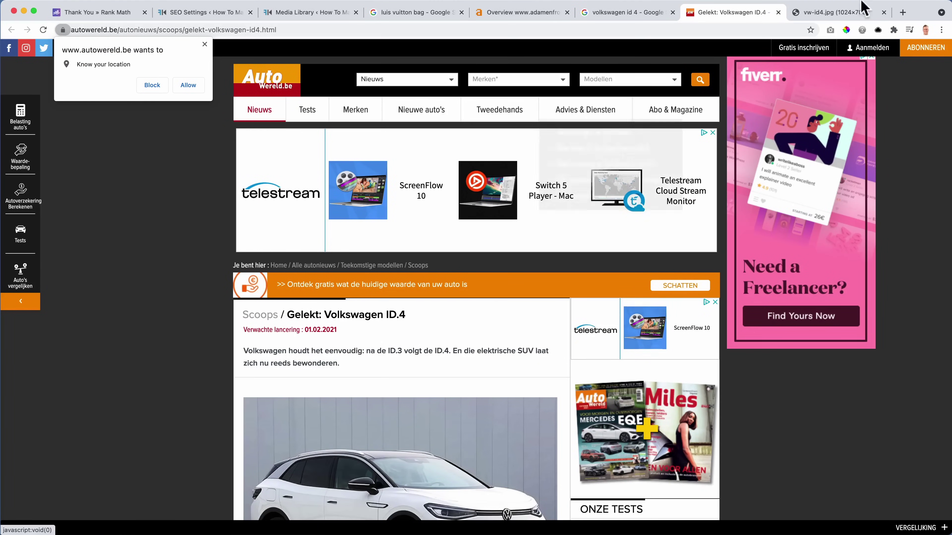
pyautogui.click(847, 17)
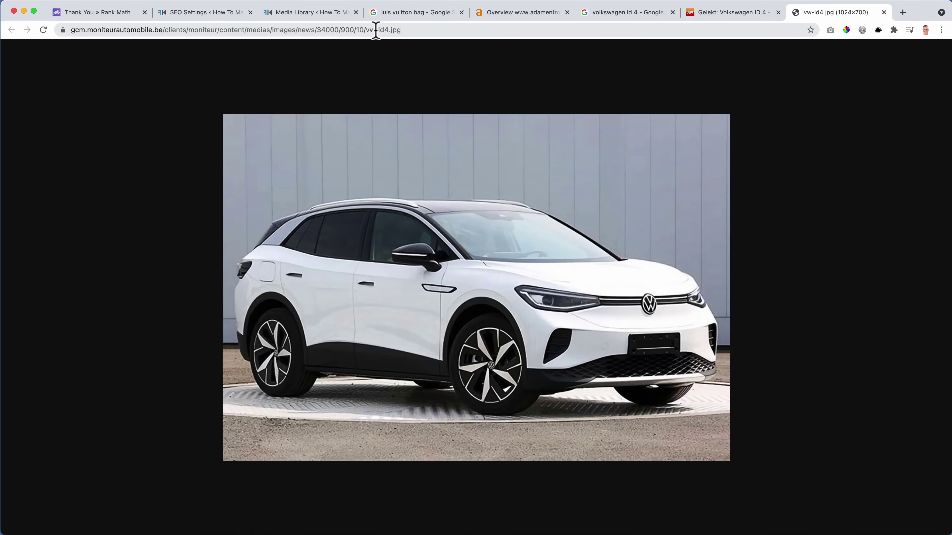
pyautogui.moveTo(367, 30); pyautogui.dragTo(425, 30)
pyautogui.click(390, 30)
pyautogui.click(425, 29)
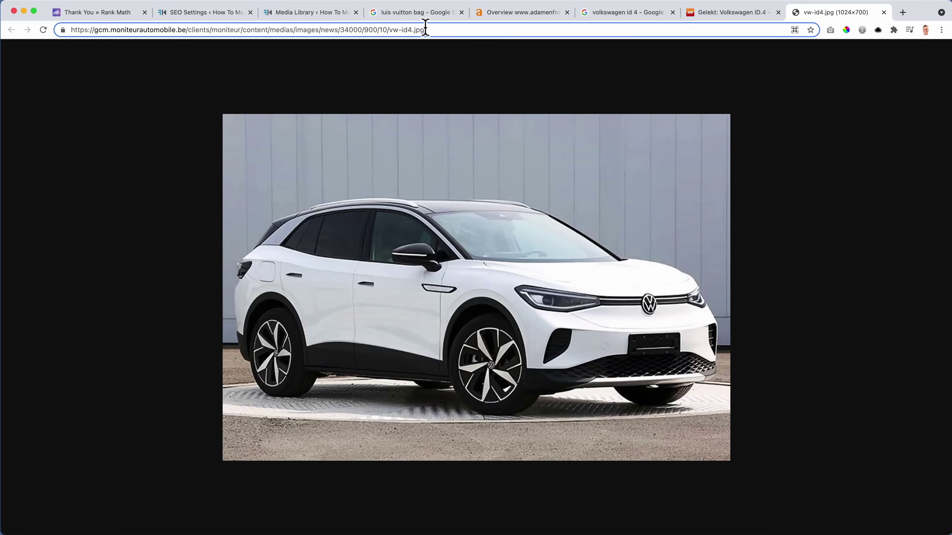
pyautogui.press('super+w')
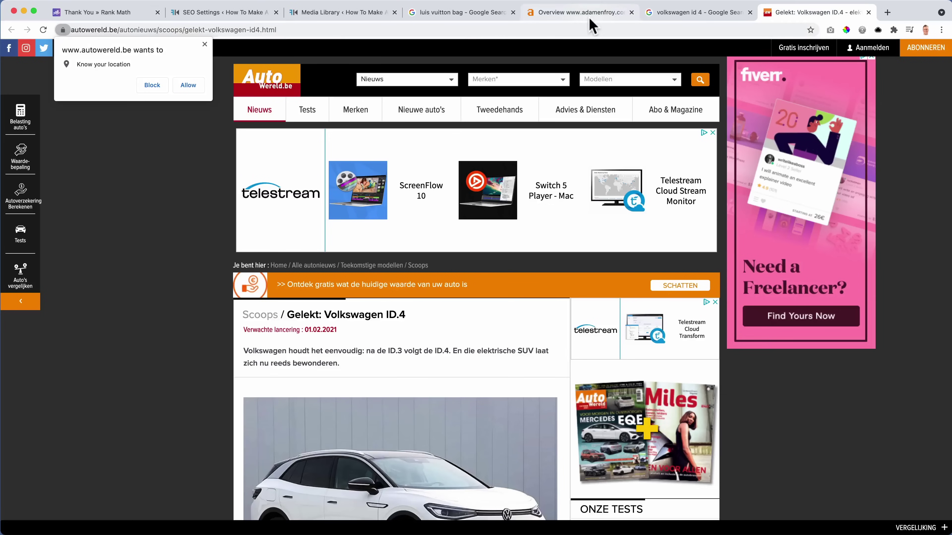
pyautogui.press('super+w')
pyautogui.press('super+w')
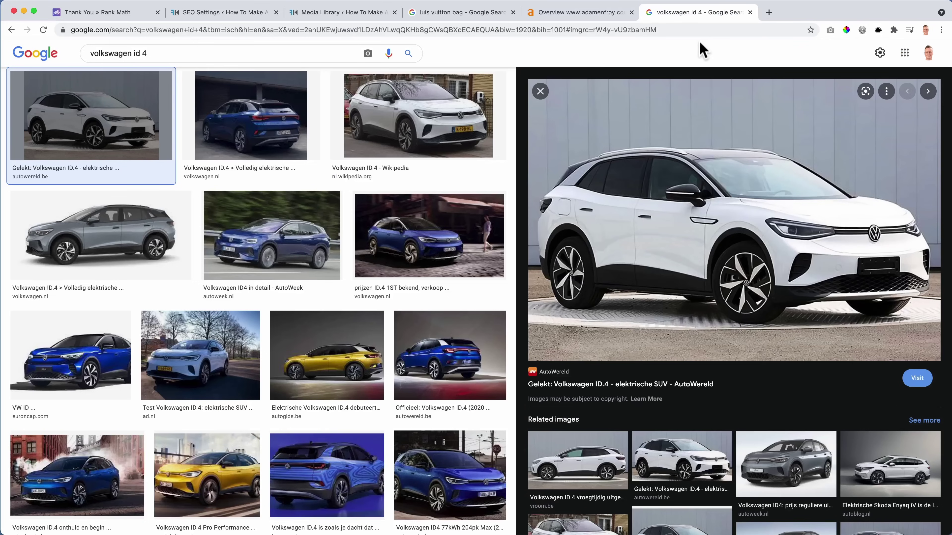
# Close the leftover browser tabs and save Rank Math's image ALT/TITLE settings.
pyautogui.press('super+w')
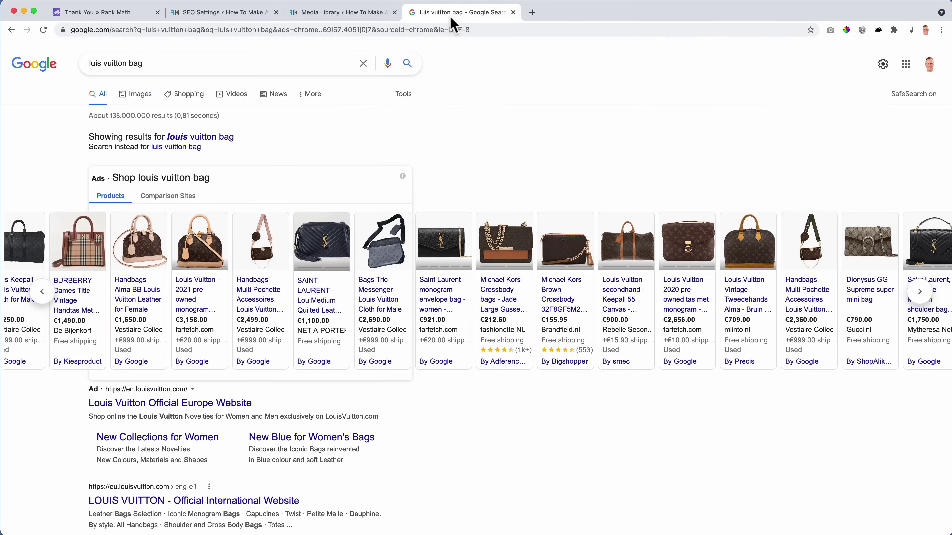
pyautogui.press('super+w')
pyautogui.press('super+w')
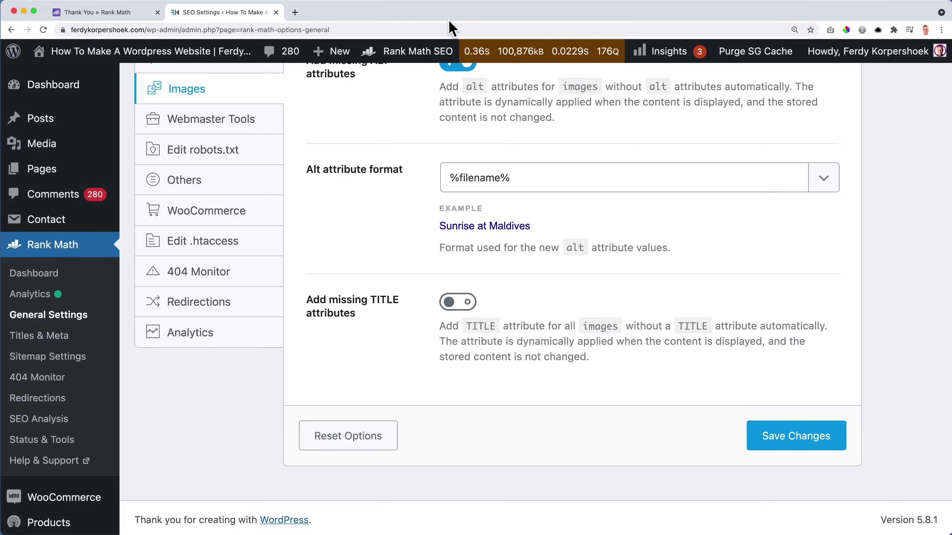
pyautogui.click(823, 437)
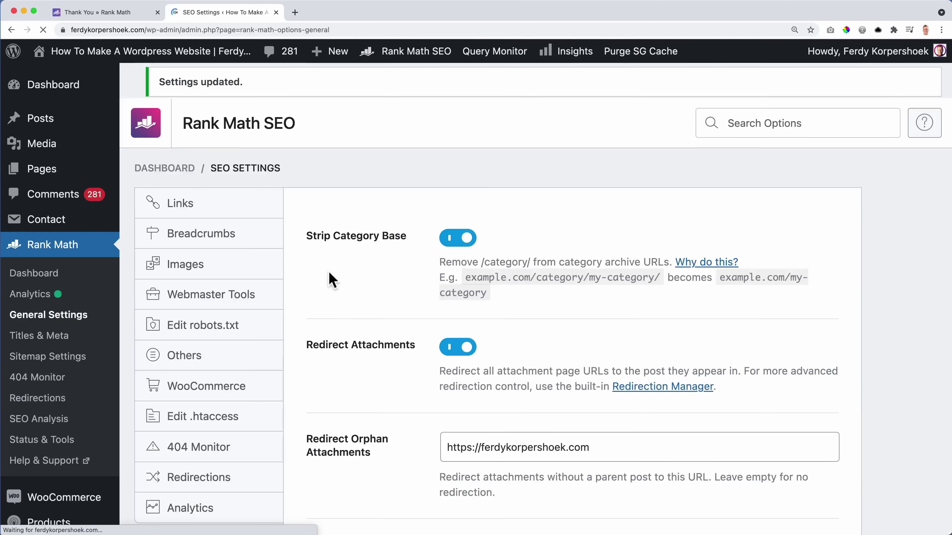
# Go to Rank Math's Webmaster Tools section and scroll to the verification code fields.
pyautogui.click(212, 392)
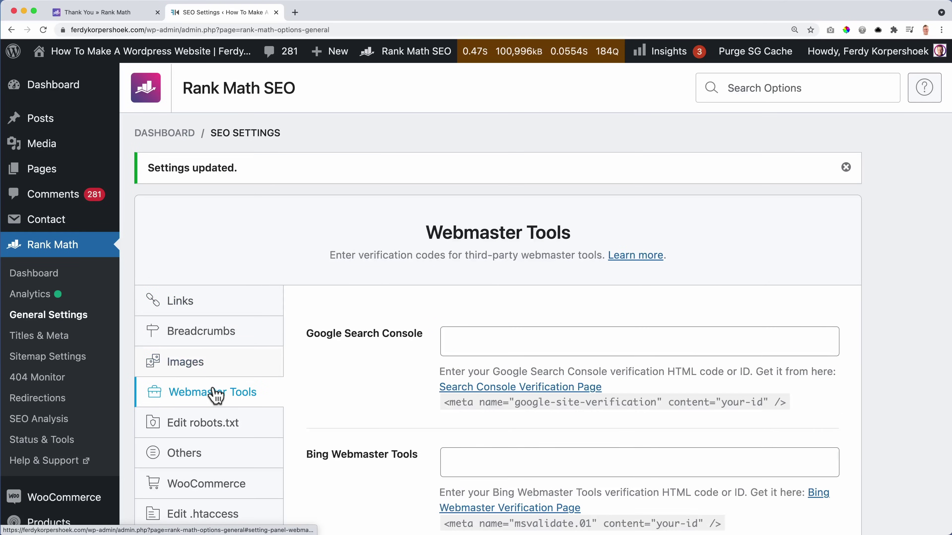
pyautogui.scroll(-5, 397, 334)
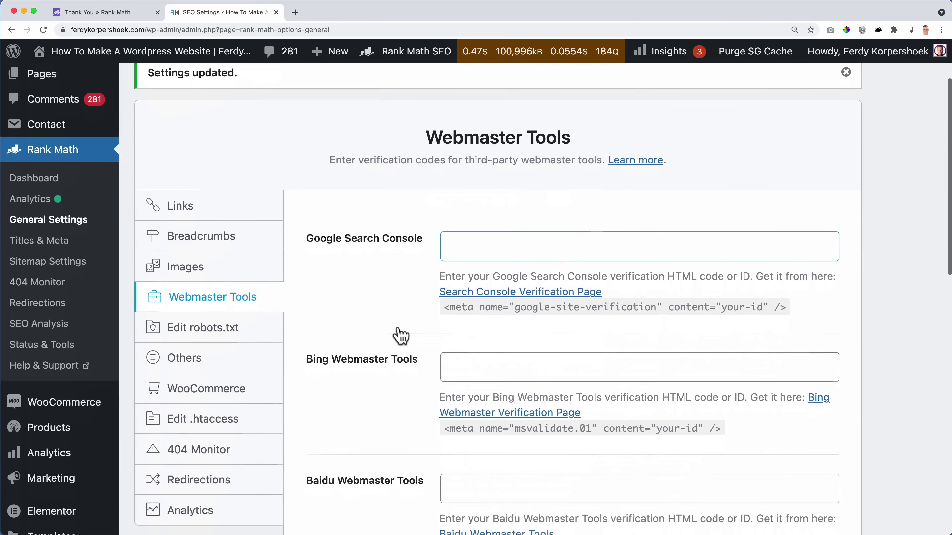
pyautogui.scroll(-1, 315, 192)
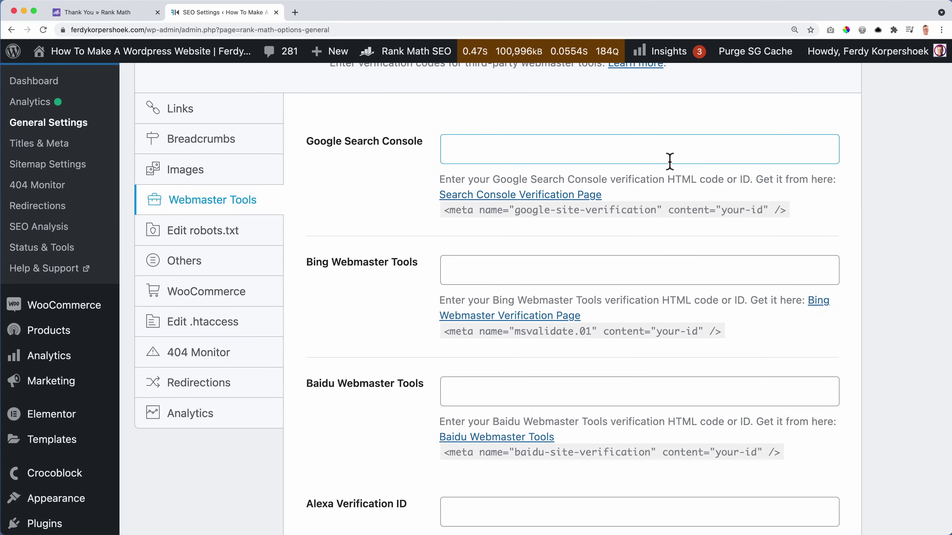
# Copy Google's verification meta tag into Rank Math's Google Search Console field.
pyautogui.click(522, 195)
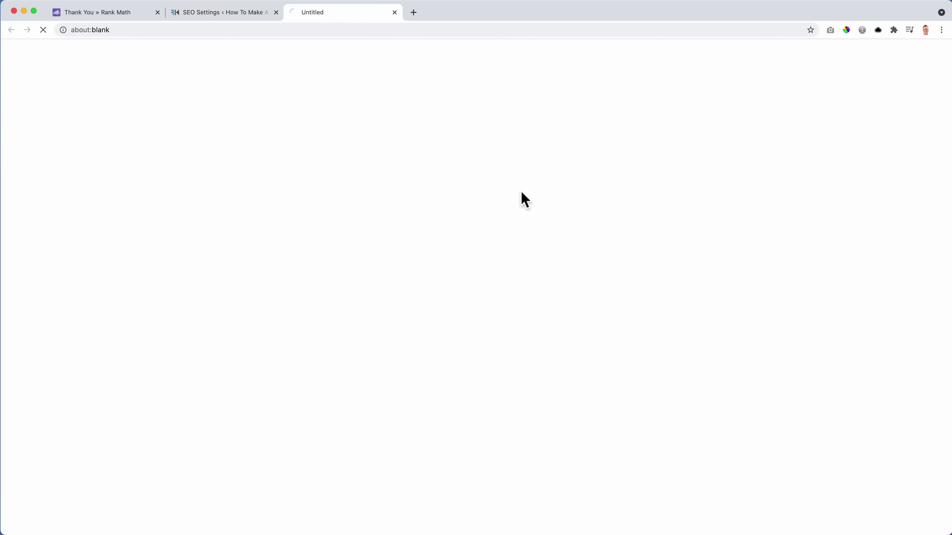
pyautogui.click(380, 210)
pyautogui.press('super+c')
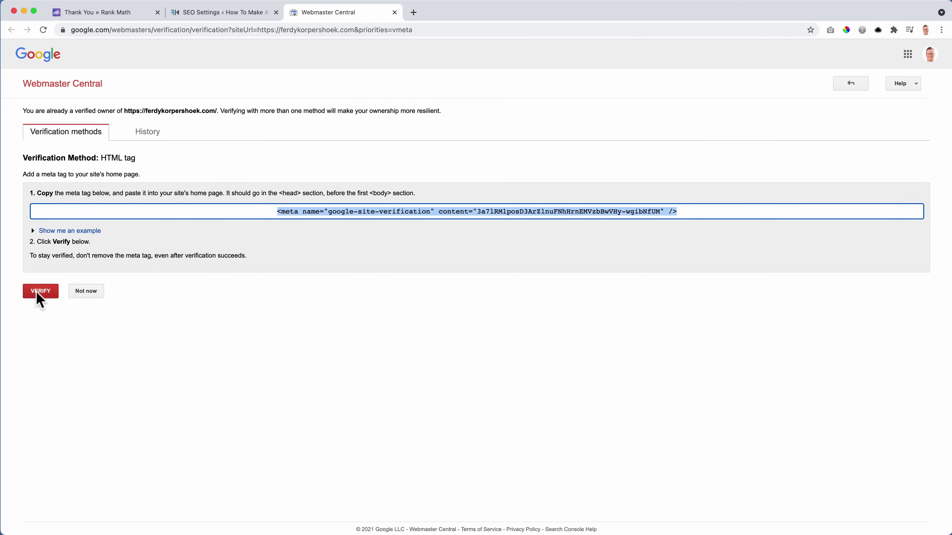
pyautogui.click(223, 12)
pyautogui.click(491, 152)
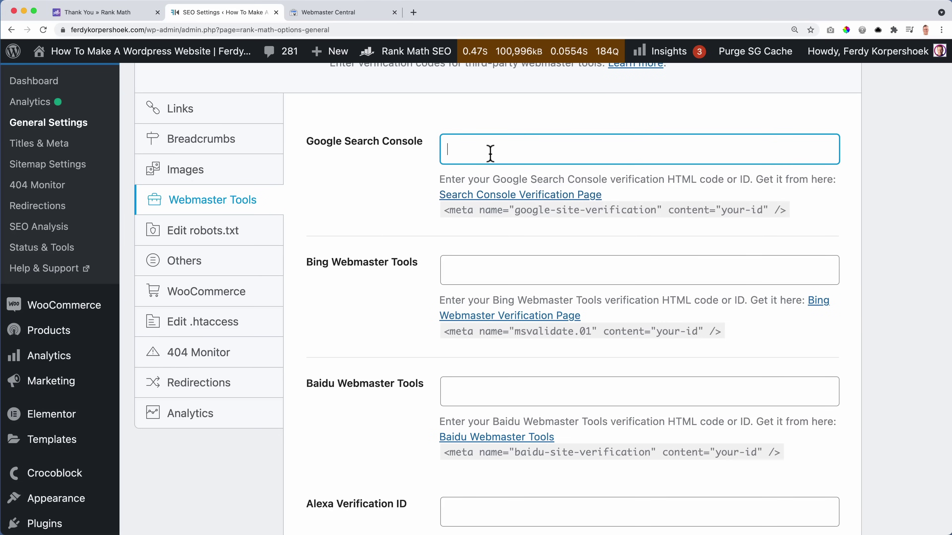
pyautogui.press('super+v')
# Save the Search Console verification code and click Verify in Webmaster Central.
pyautogui.scroll(-15, 452, 333)
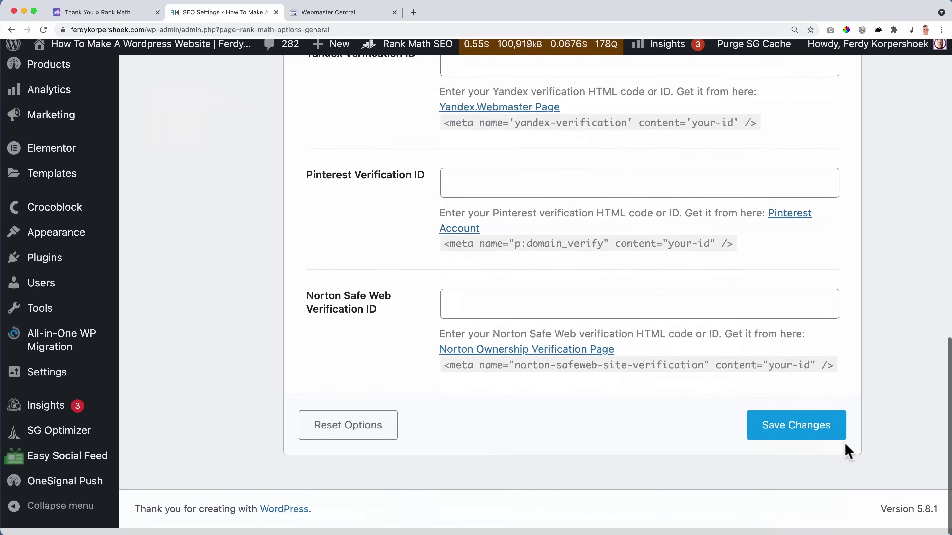
pyautogui.click(794, 435)
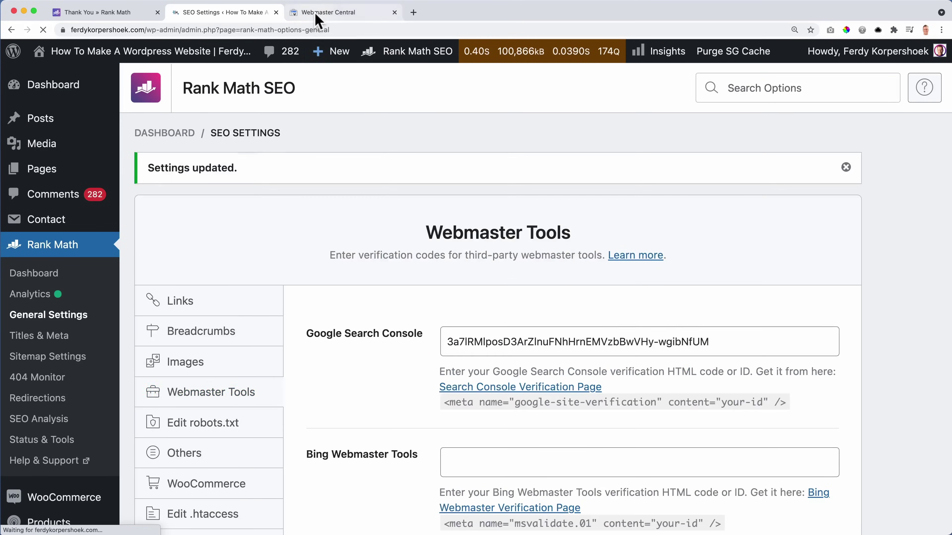
pyautogui.click(326, 14)
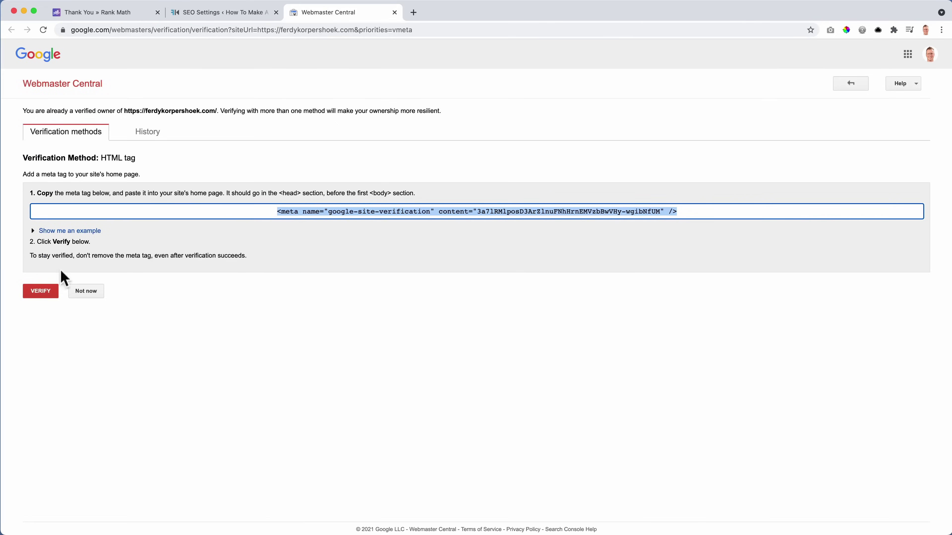
pyautogui.click(41, 292)
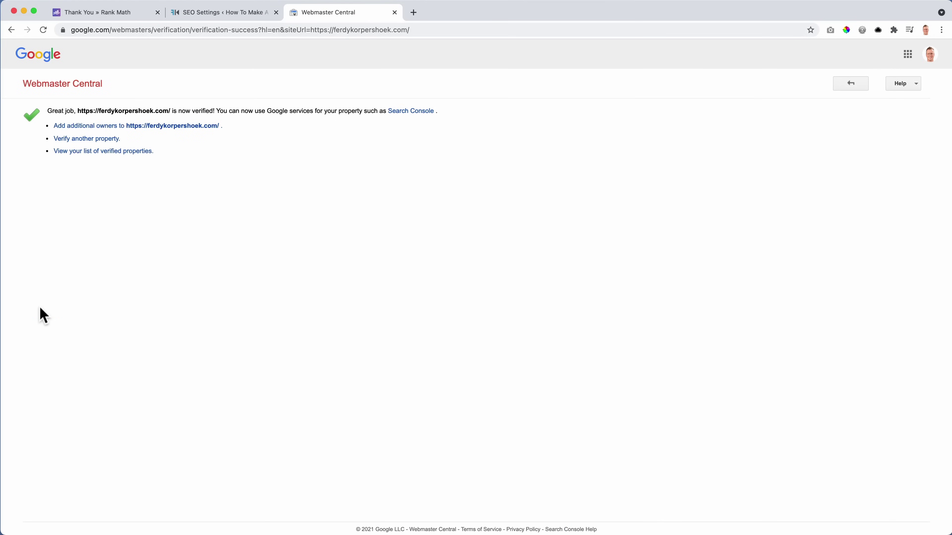
# Re-save the Webmaster Tools settings with the Search Console code, then open the robots.txt editor.
pyautogui.click(202, 14)
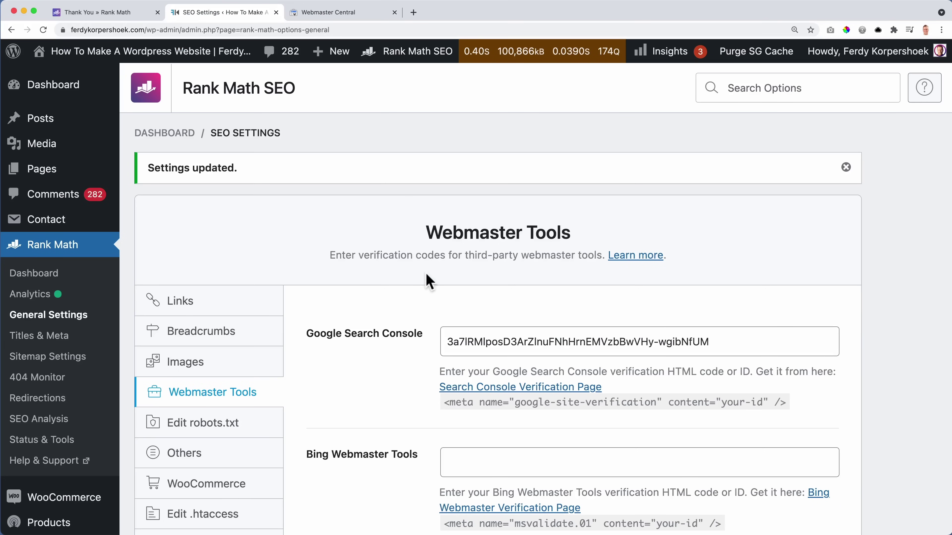
pyautogui.scroll(-3, 401, 279)
pyautogui.scroll(-1, 398, 272)
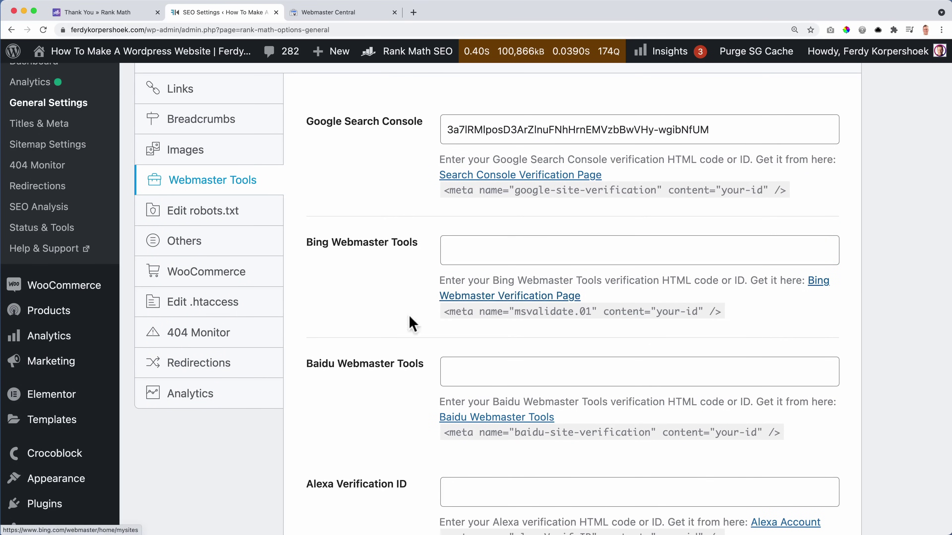
pyautogui.scroll(-3, 362, 314)
pyautogui.scroll(-3, 346, 313)
pyautogui.scroll(-7, 346, 313)
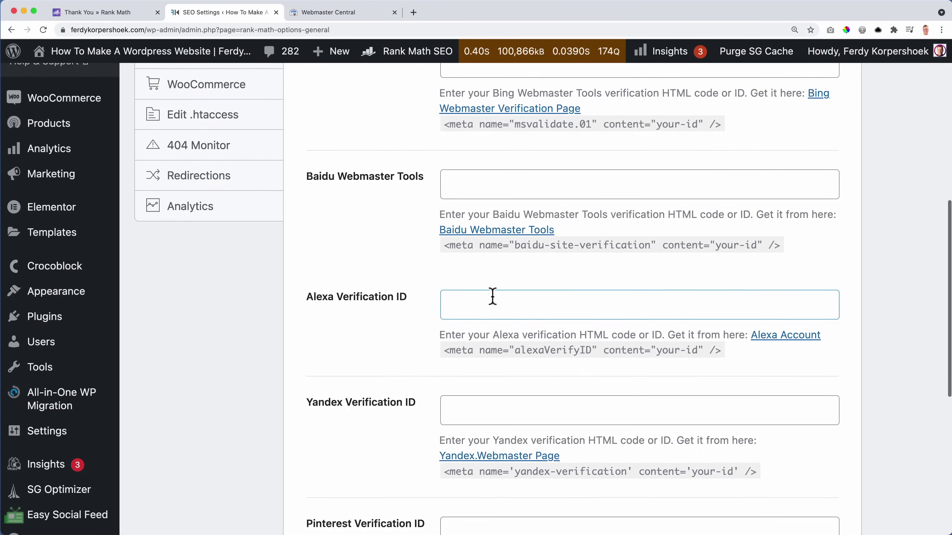
pyautogui.scroll(-5, 358, 294)
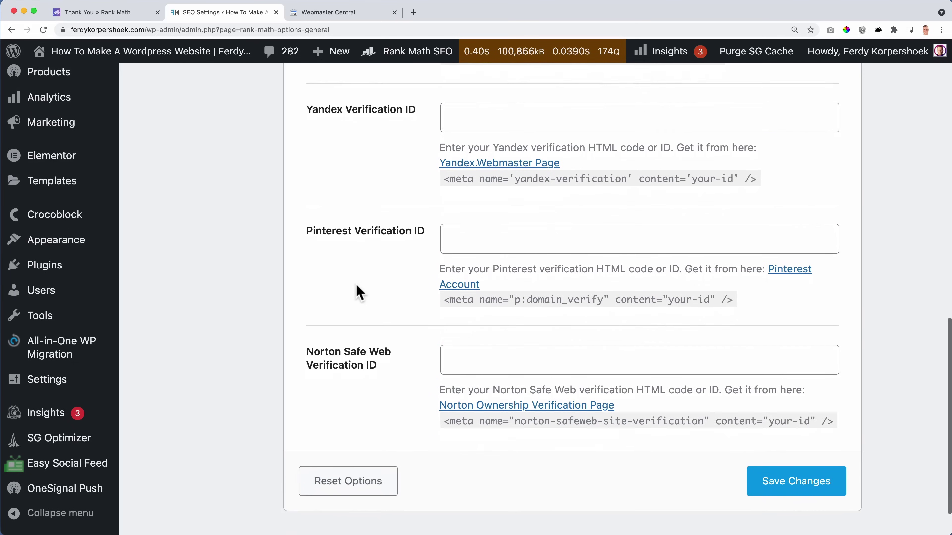
pyautogui.click(776, 441)
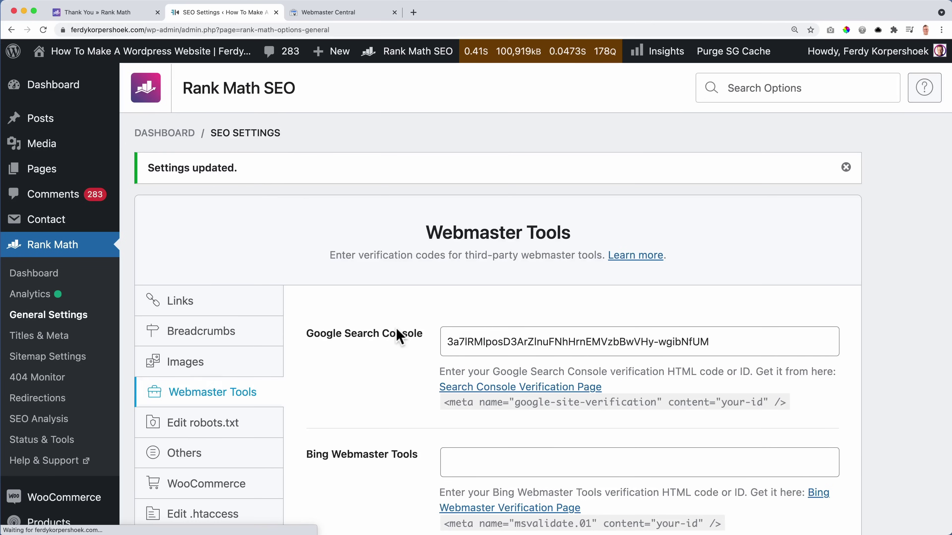
pyautogui.scroll(-2, 338, 330)
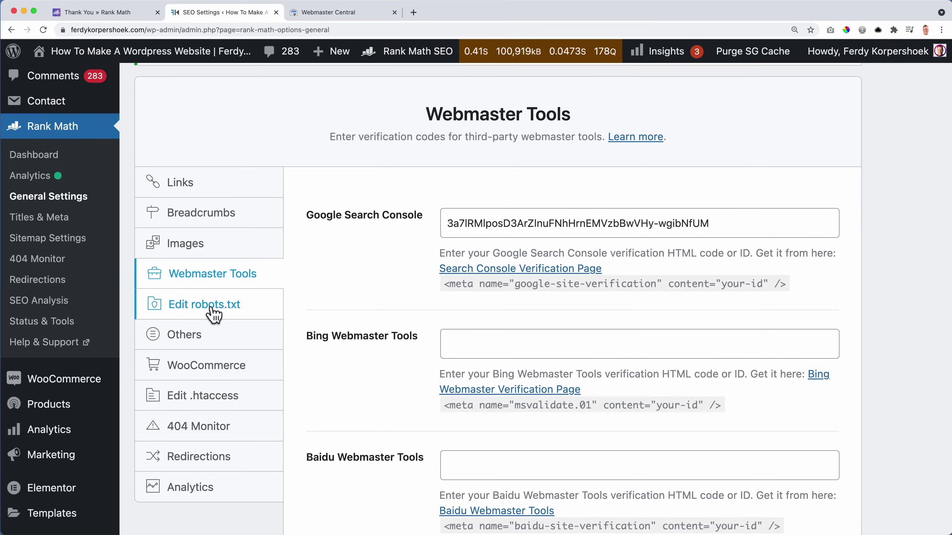
pyautogui.click(213, 310)
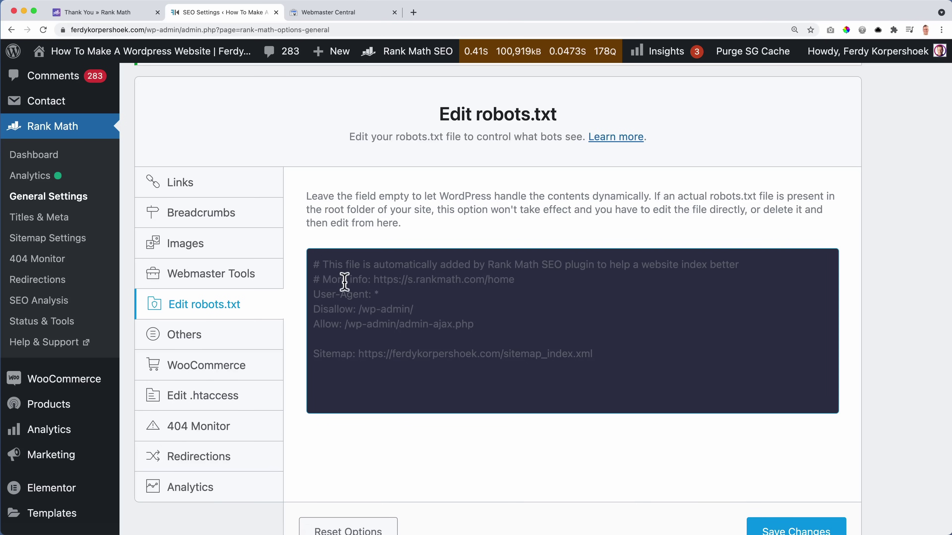
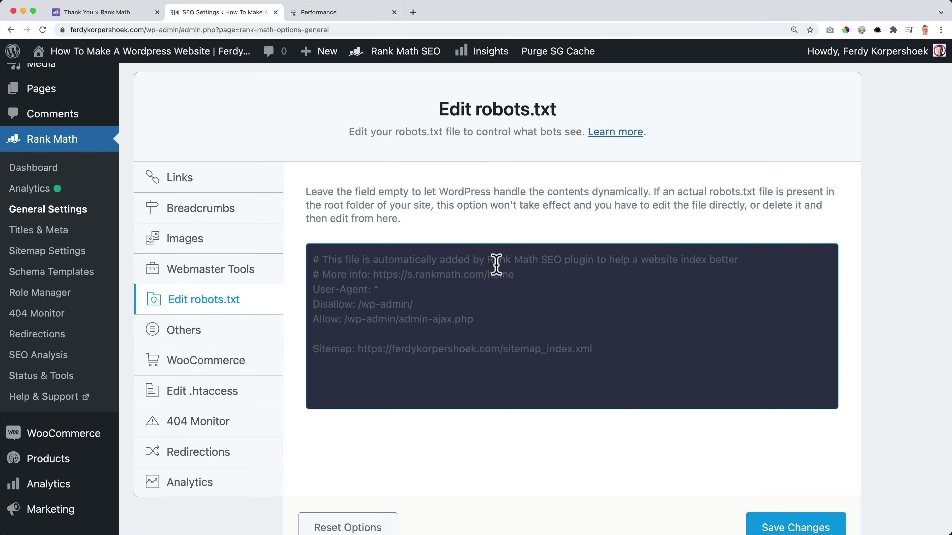
# Open the About page editor and try No Index in Rank Math's robots settings, then restore Index.
pyautogui.keyDown('super'); pyautogui.click(54, 95); pyautogui.keyUp('super')
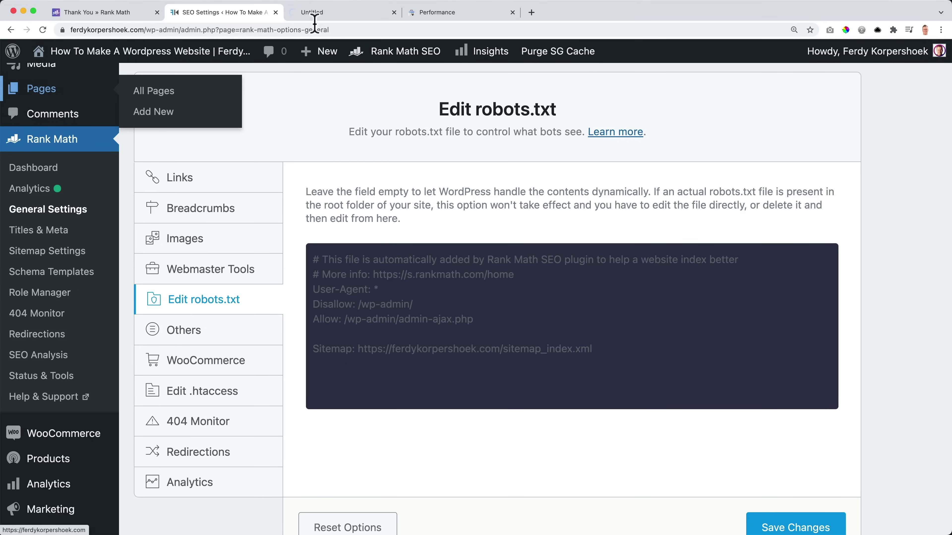
pyautogui.moveTo(343, 12); pyautogui.dragTo(455, 15)
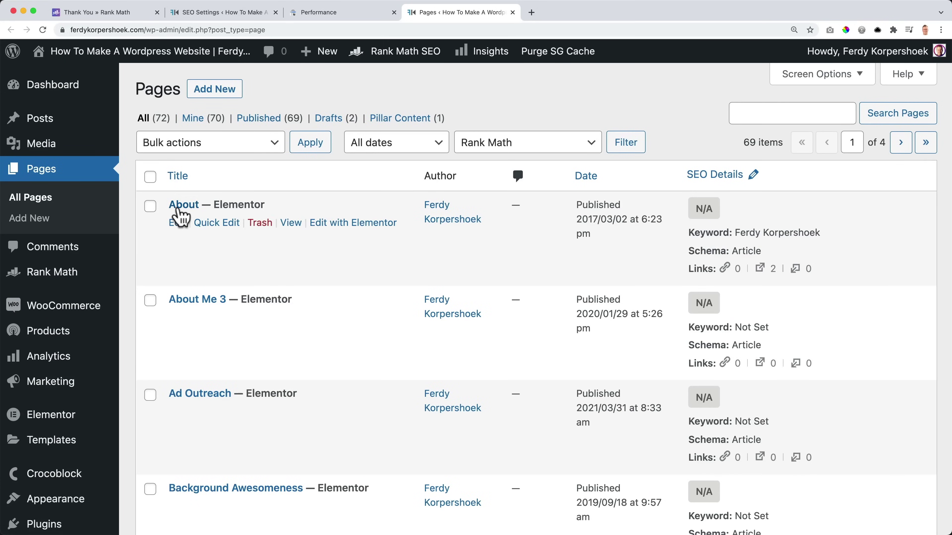
pyautogui.click(180, 210)
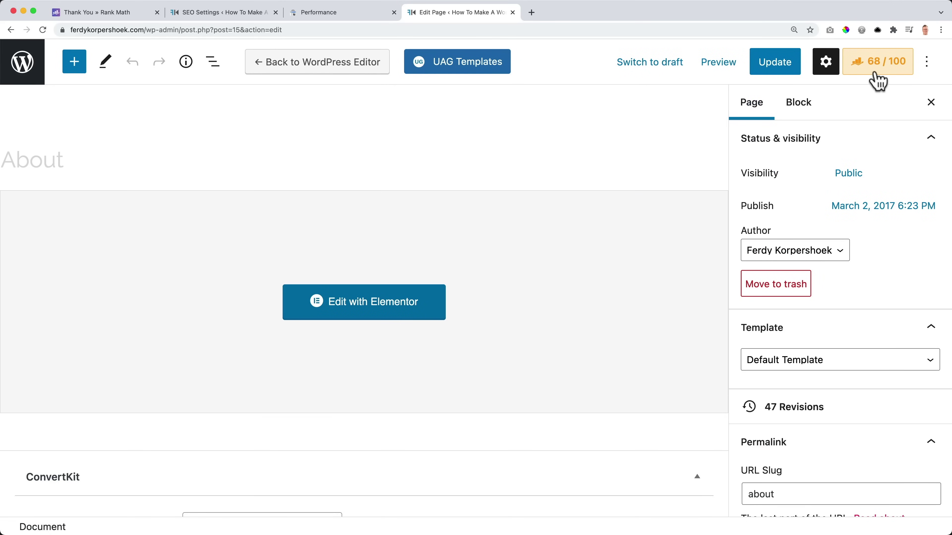
pyautogui.click(878, 73)
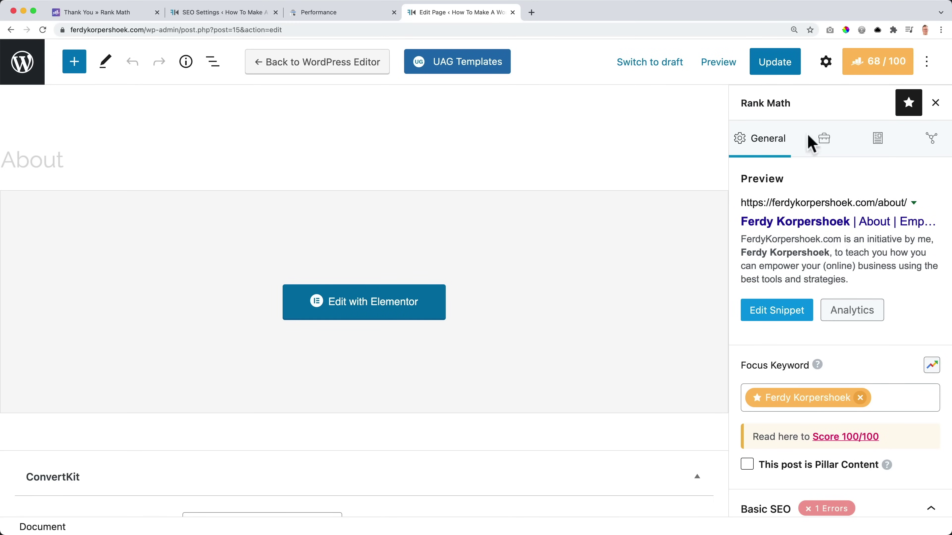
pyautogui.click(824, 143)
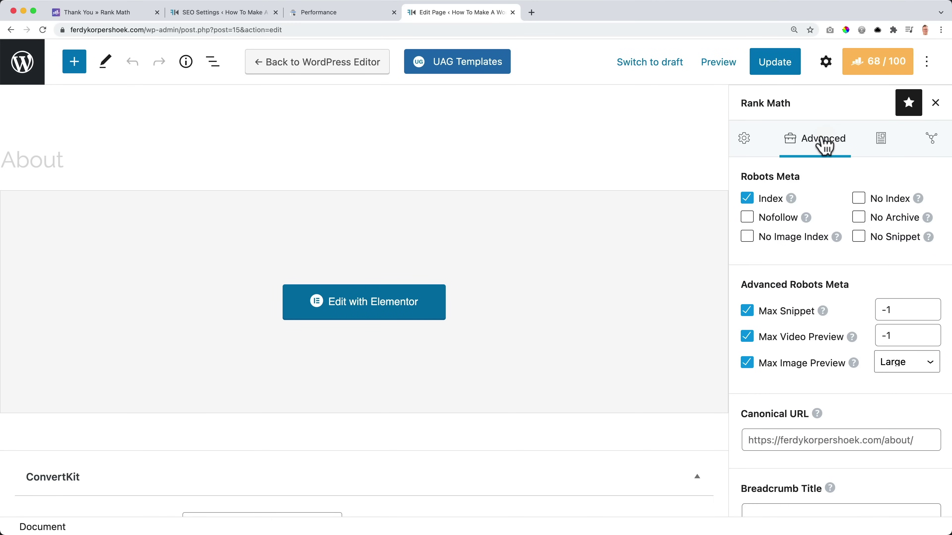
pyautogui.click(857, 198)
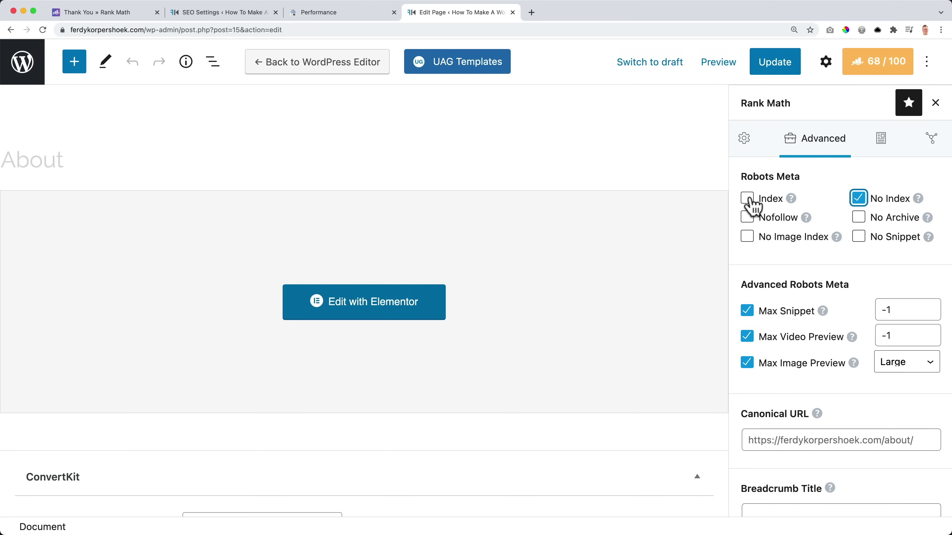
pyautogui.moveTo(919, 201)
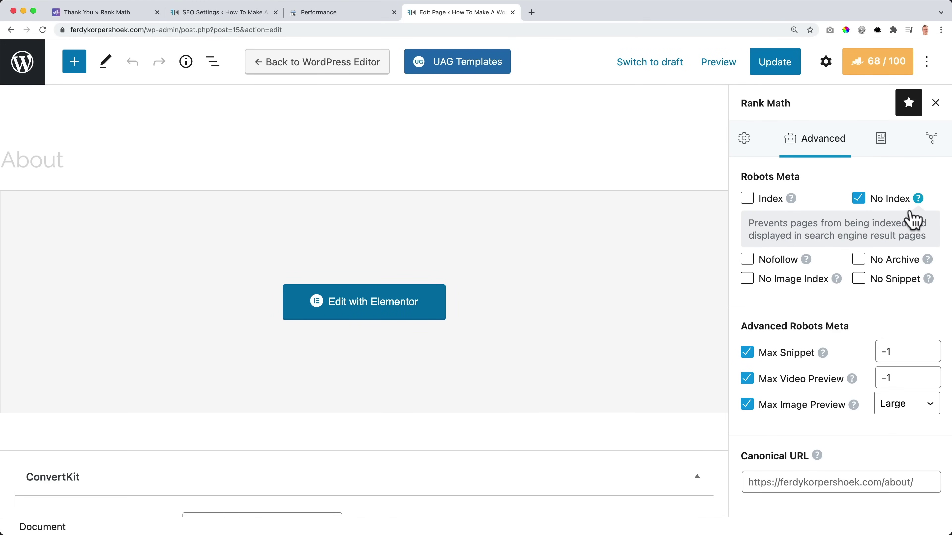
pyautogui.click(746, 198)
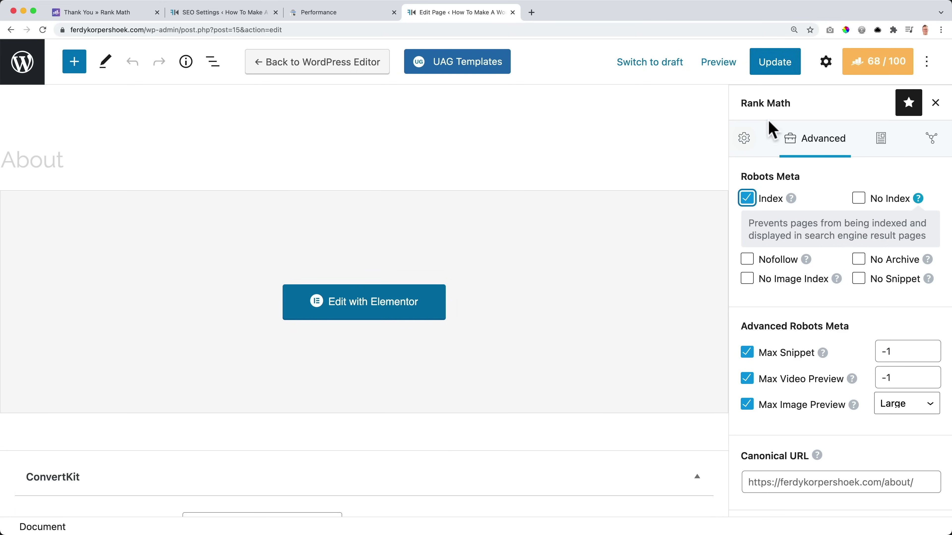
# Try password-protected visibility on the About page, revert it to Public, and close the editor.
pyautogui.click(823, 69)
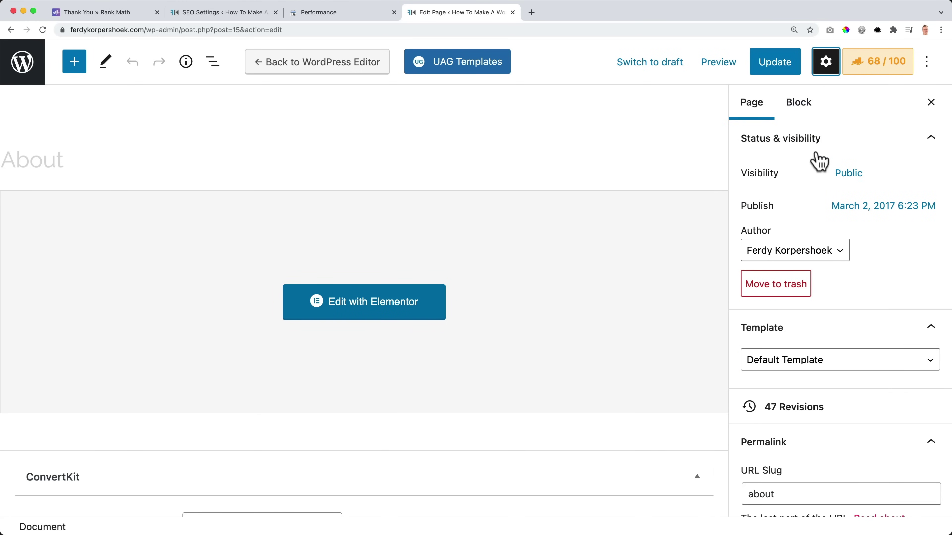
pyautogui.click(848, 176)
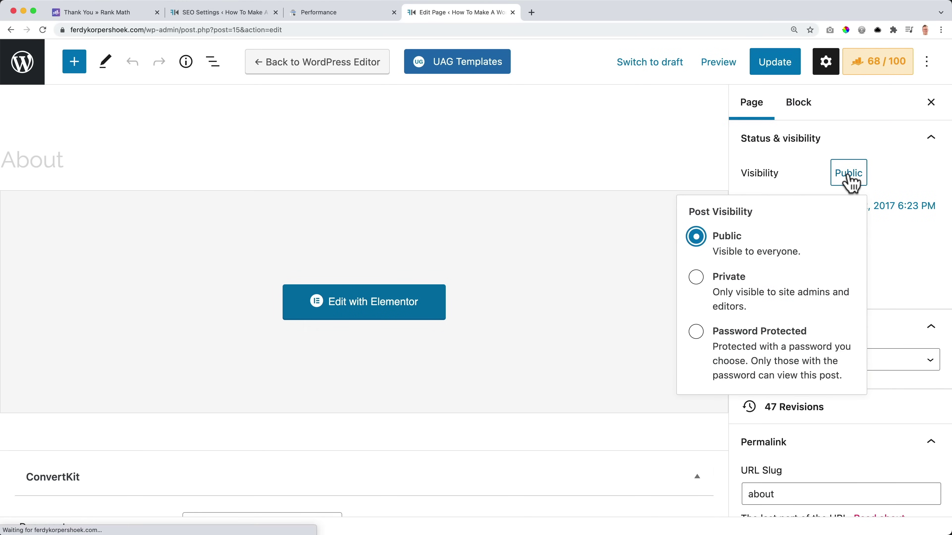
pyautogui.click(697, 332)
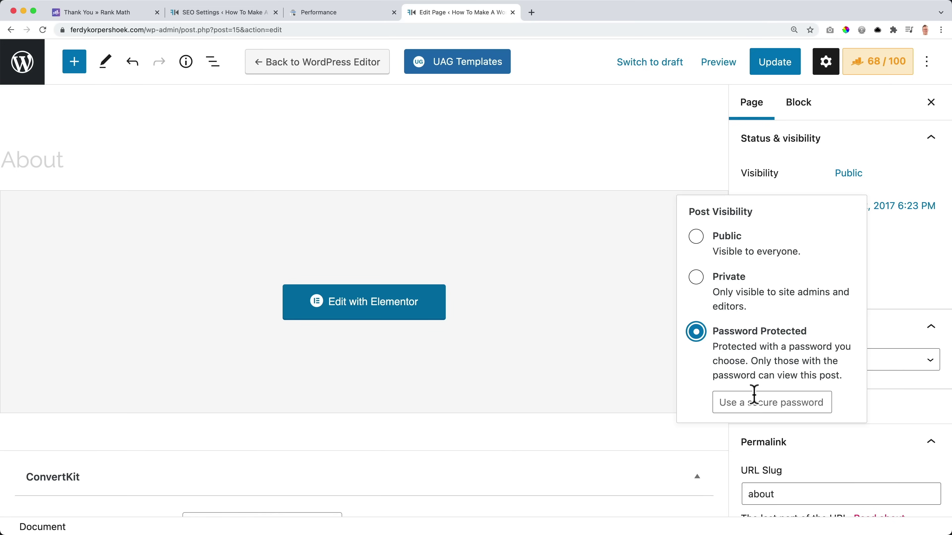
pyautogui.click(696, 236)
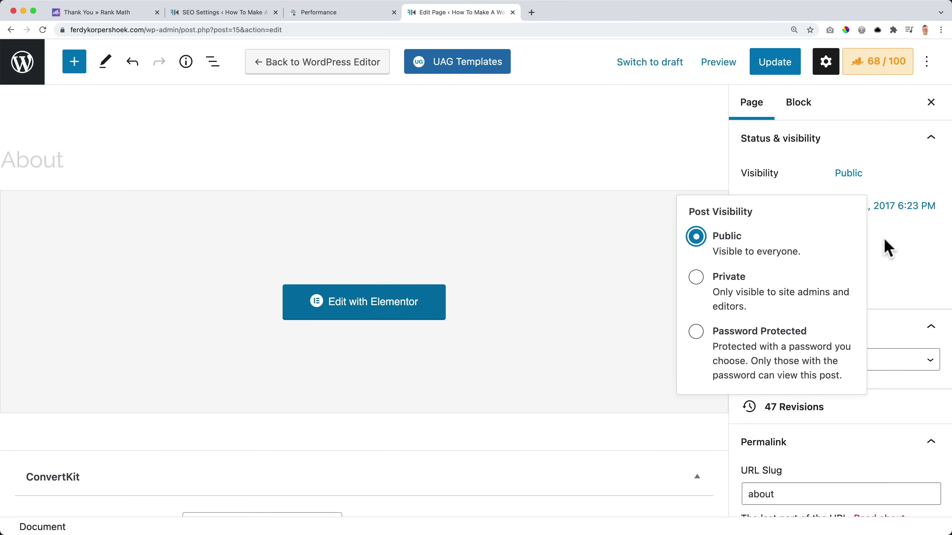
pyautogui.click(889, 248)
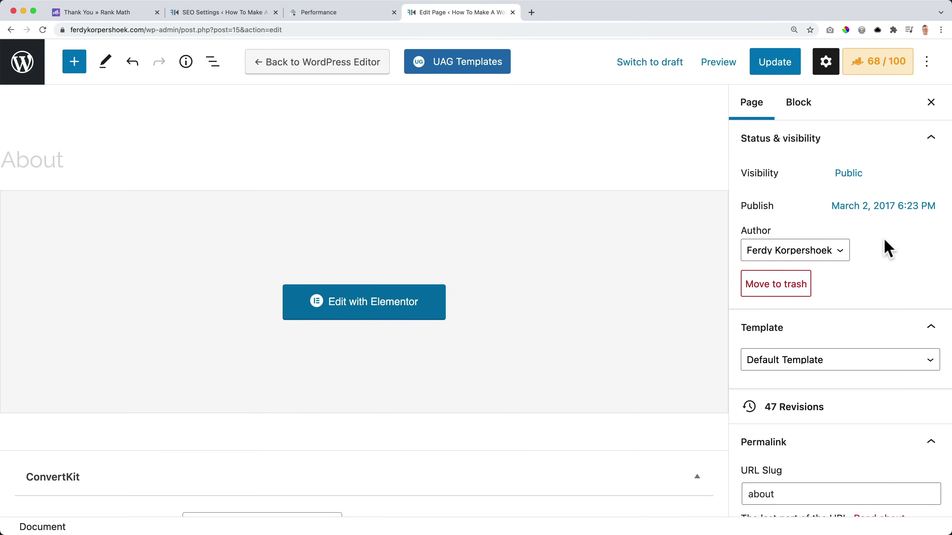
pyautogui.click(512, 12)
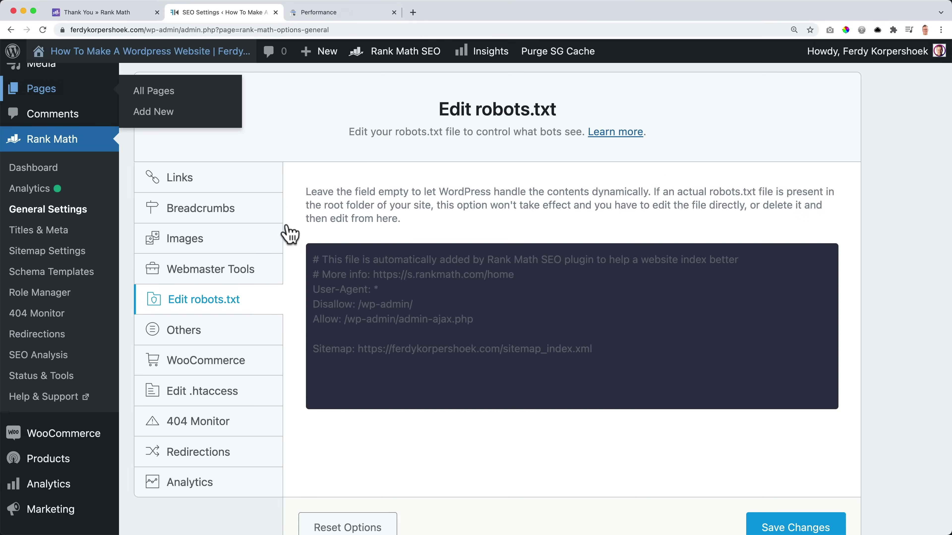
# Read the robots.txt help article in the Rank Math Knowledge Base in a new tab, then close it.
pyautogui.click(472, 327)
pyautogui.rightClick(622, 140)
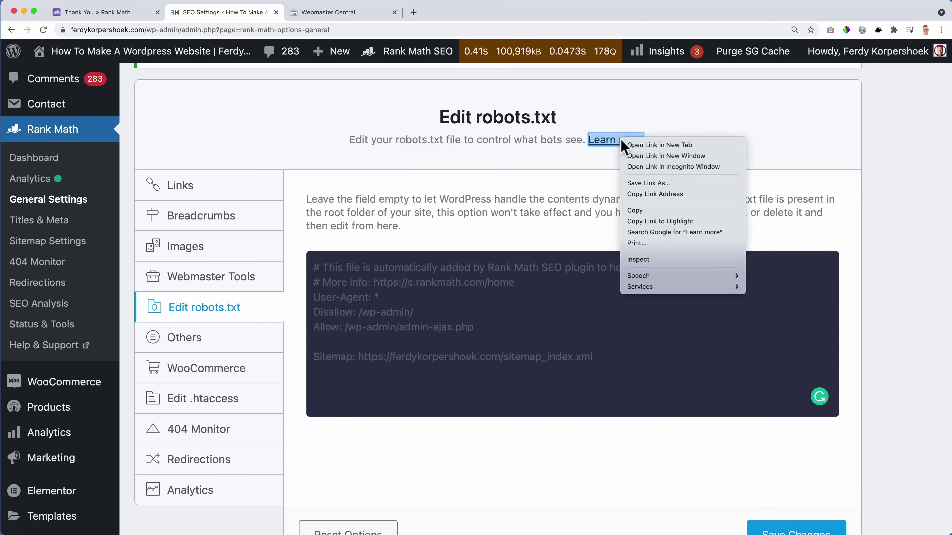
pyautogui.click(647, 147)
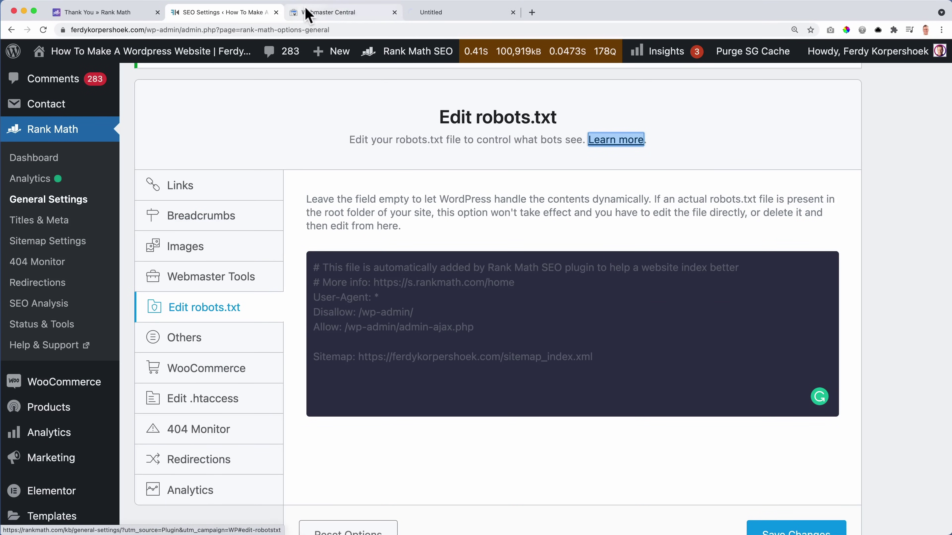
pyautogui.click(438, 14)
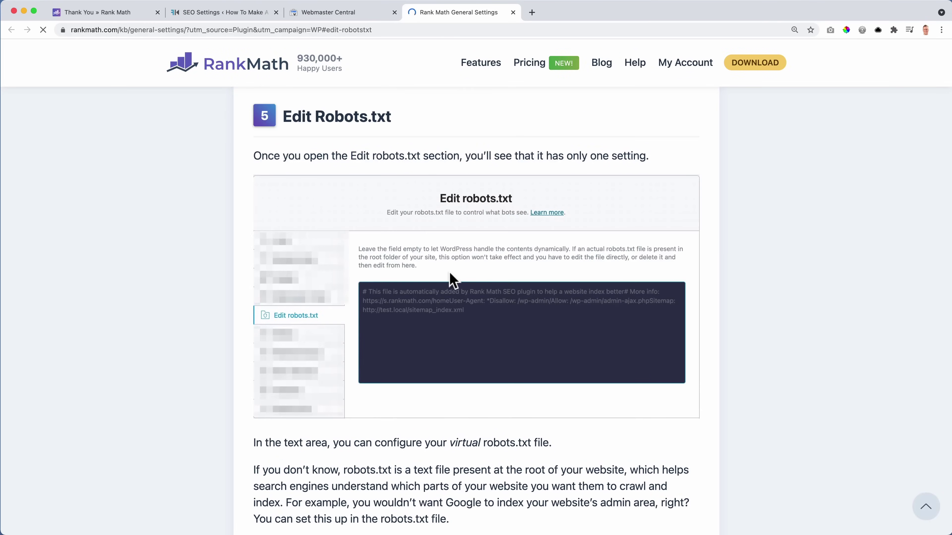
pyautogui.scroll(-5, 452, 276)
pyautogui.scroll(-15, 450, 271)
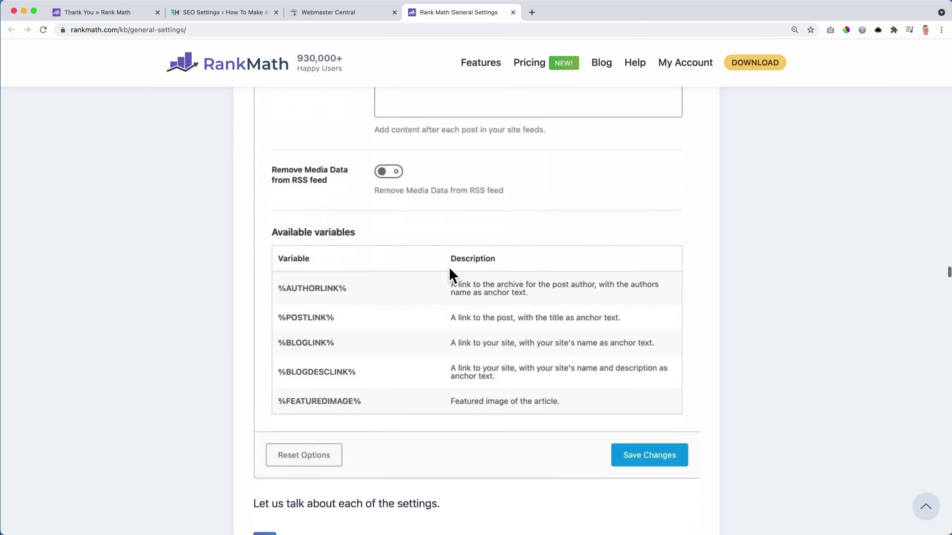
pyautogui.scroll(-15, 450, 270)
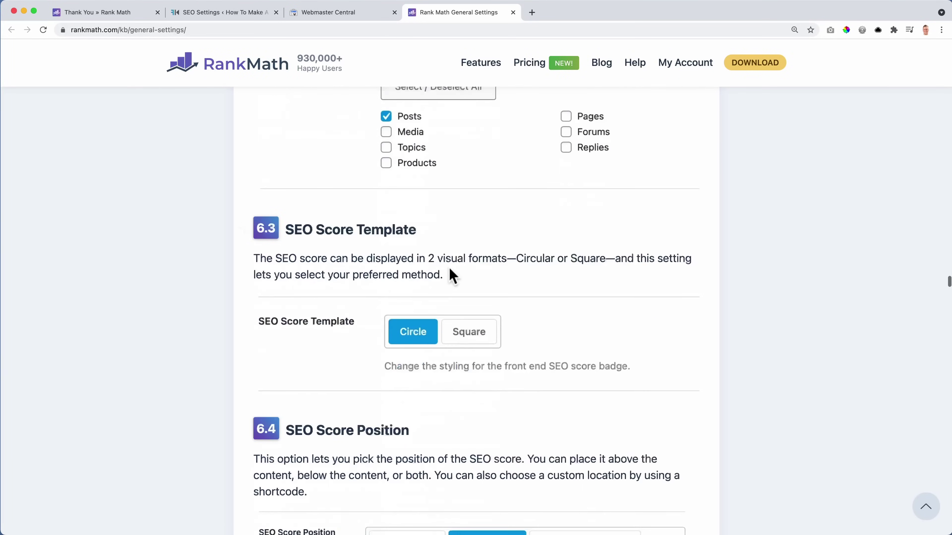
pyautogui.click(513, 12)
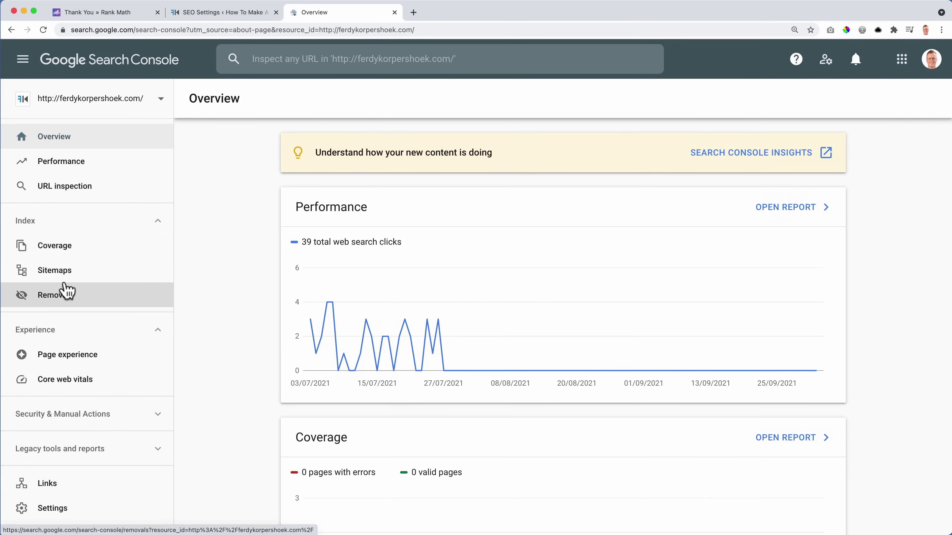
# Open Search Console's legacy robots.txt Tester for the site's https property.
pyautogui.scroll(-3, 69, 303)
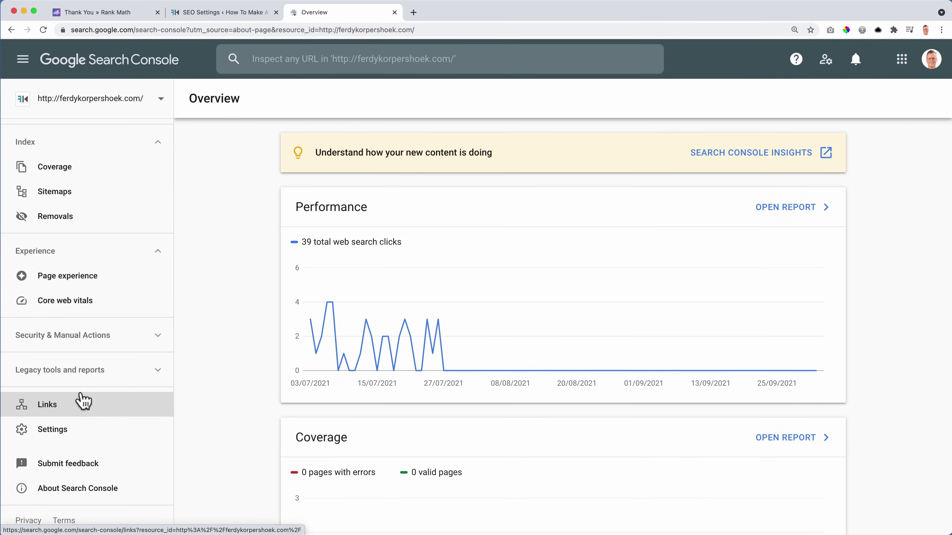
pyautogui.click(73, 371)
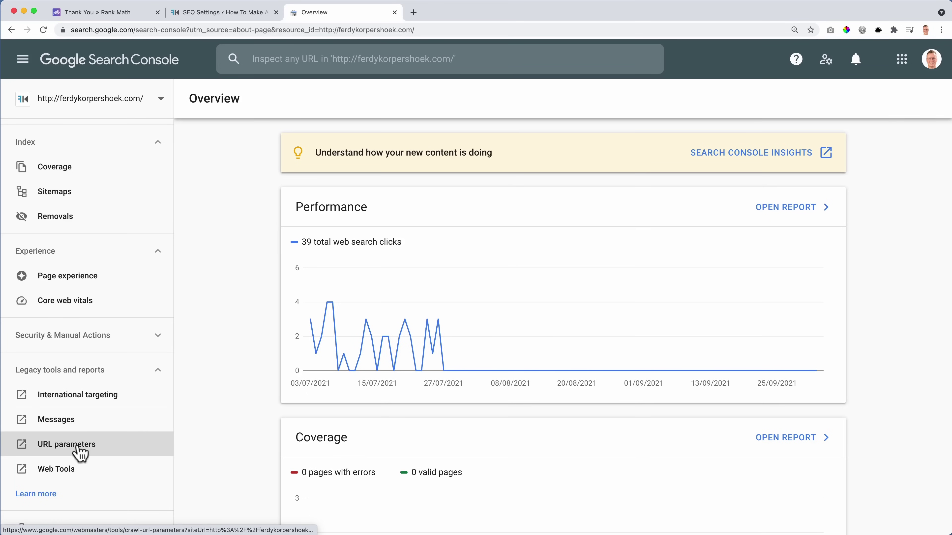
pyautogui.click(53, 495)
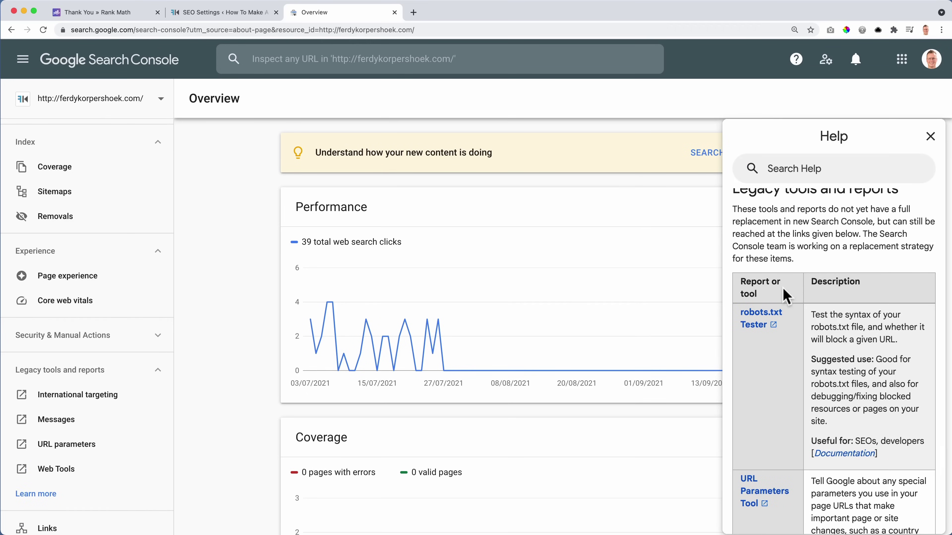
pyautogui.click(759, 320)
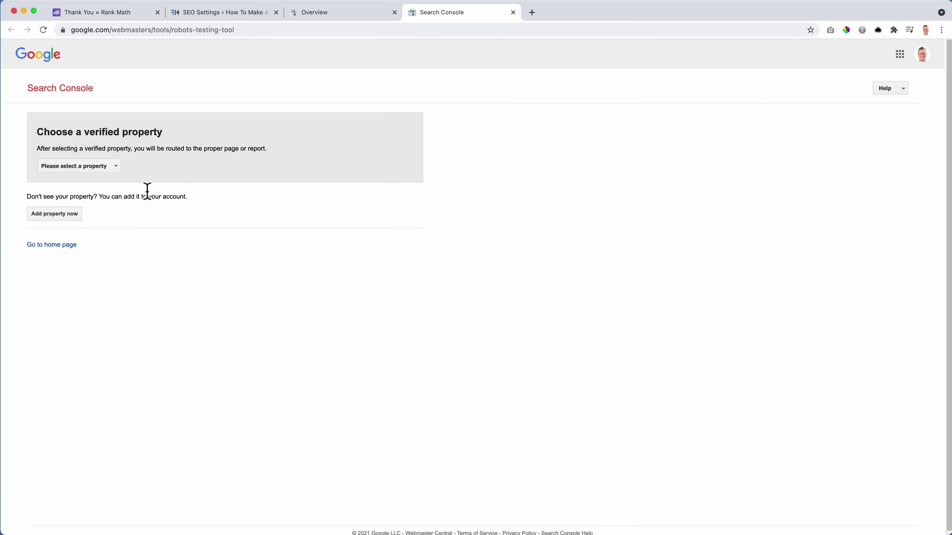
pyautogui.click(79, 169)
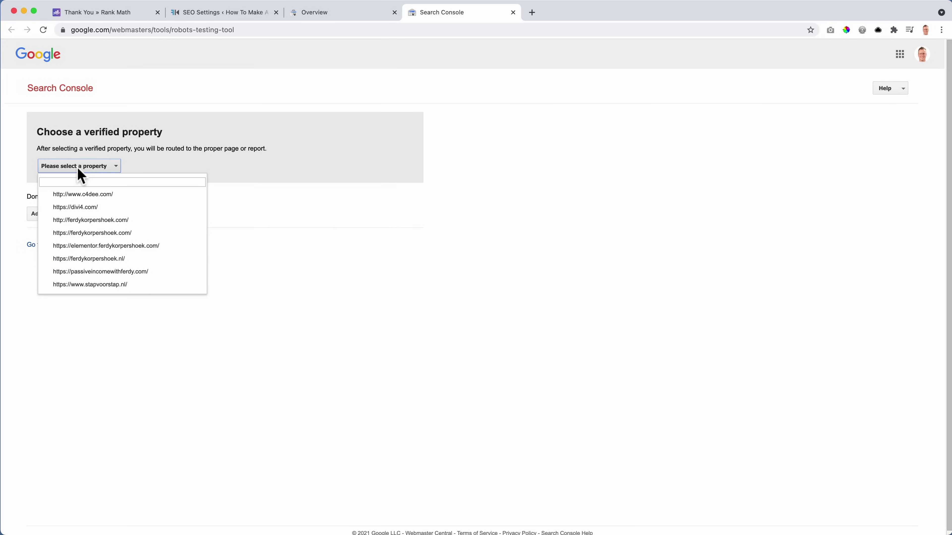
pyautogui.click(89, 234)
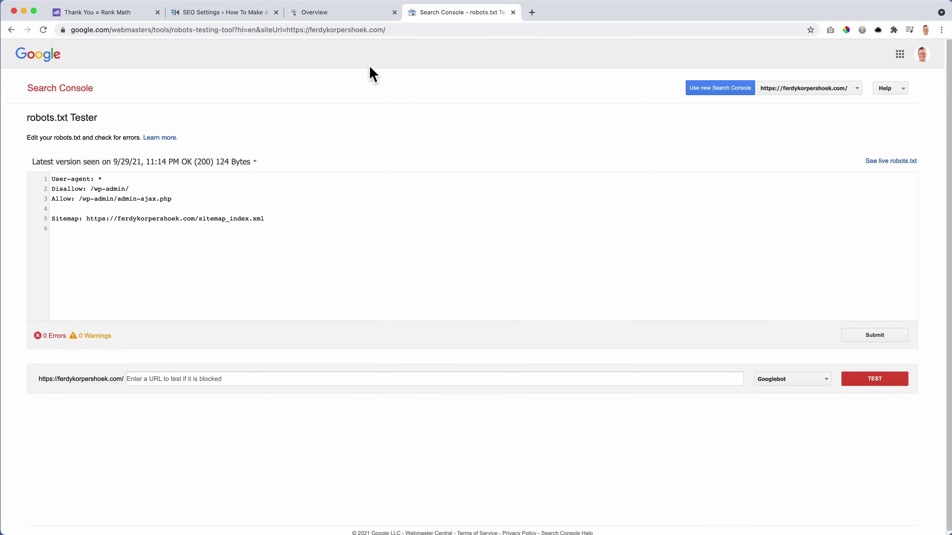
# Compare the Tester results with Rank Math's robots.txt rules, then close the Tester and Overview tabs.
pyautogui.click(233, 14)
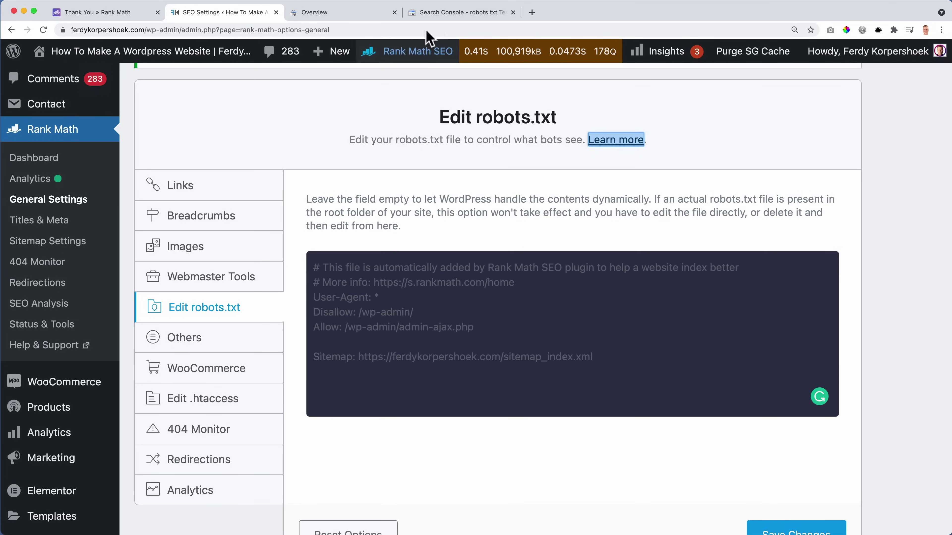
pyautogui.click(444, 15)
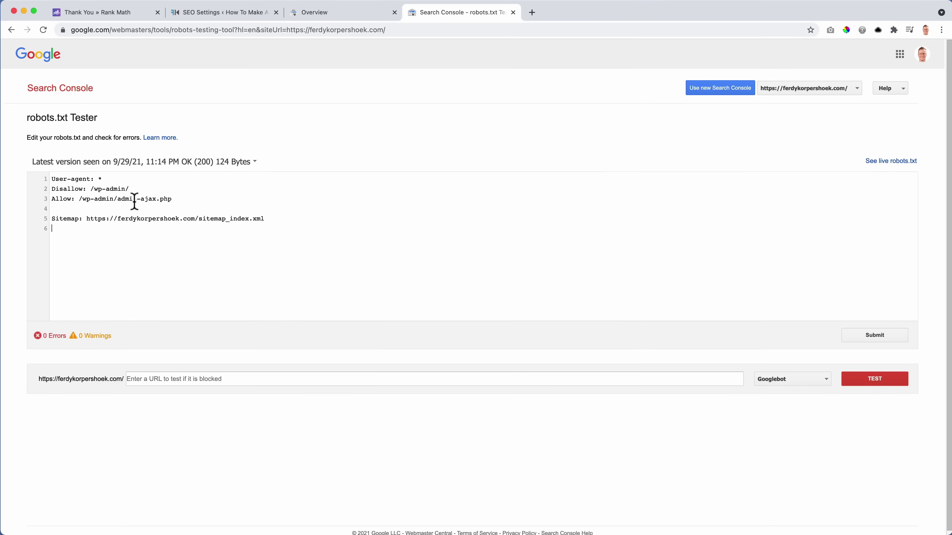
pyautogui.click(343, 14)
pyautogui.click(221, 14)
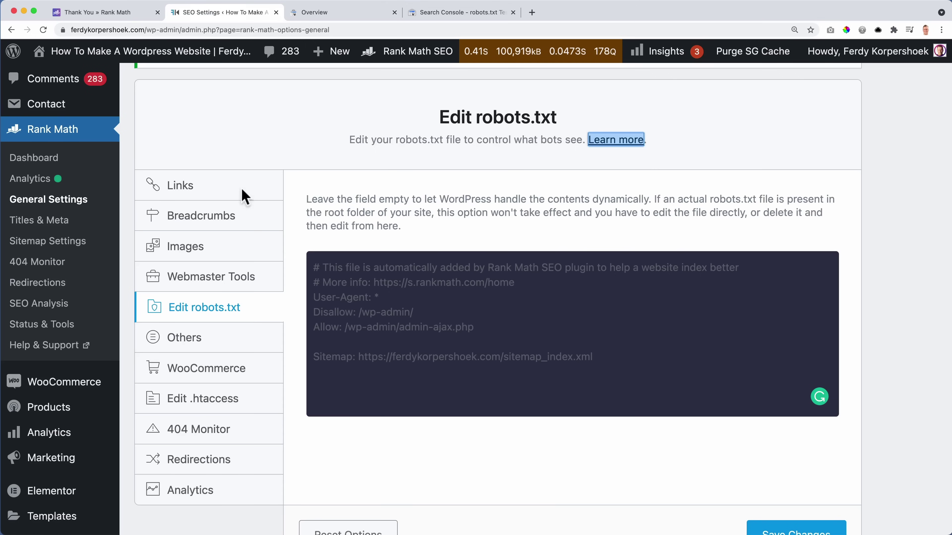
pyautogui.click(677, 372)
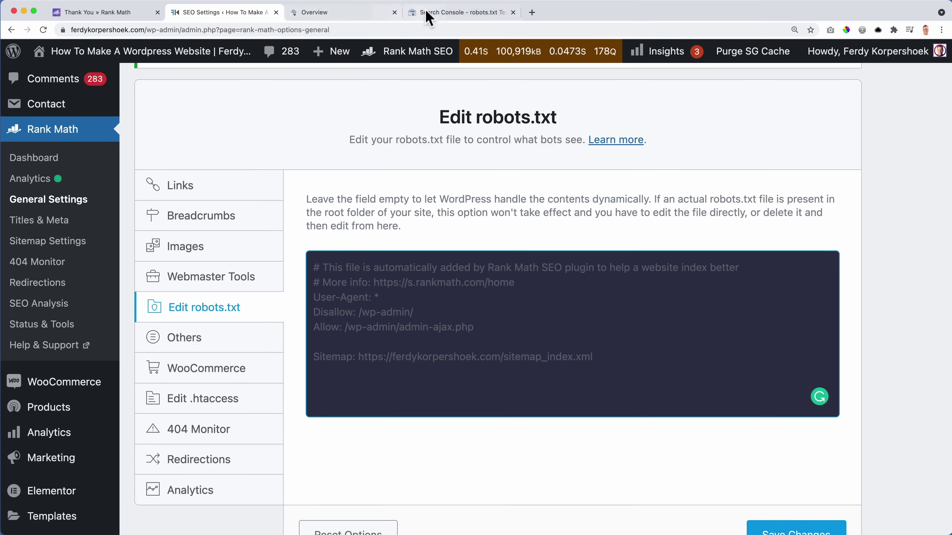
pyautogui.click(442, 13)
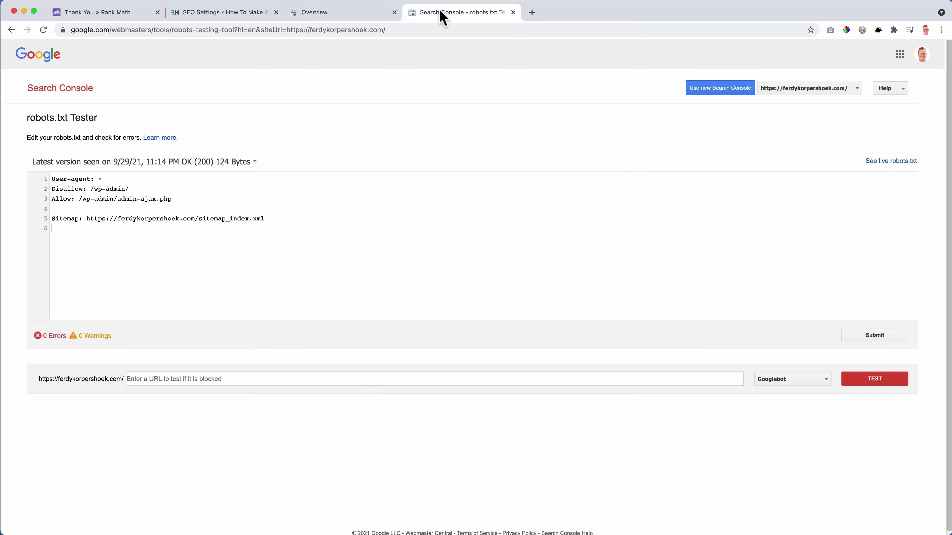
pyautogui.click(513, 12)
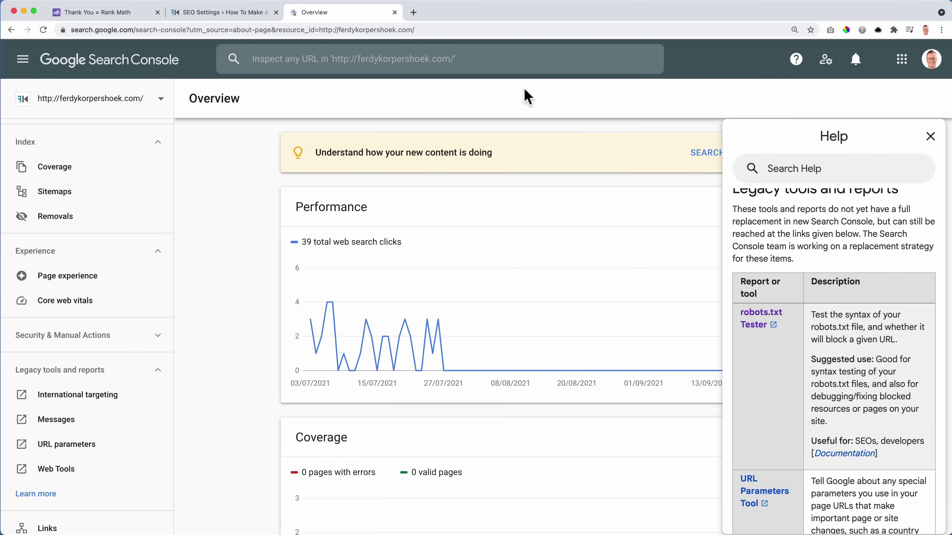
pyautogui.click(394, 13)
# In the Others settings, turn on Show SEO Score to Visitors and review its shortcode and template tag.
pyautogui.scroll(-2, 236, 337)
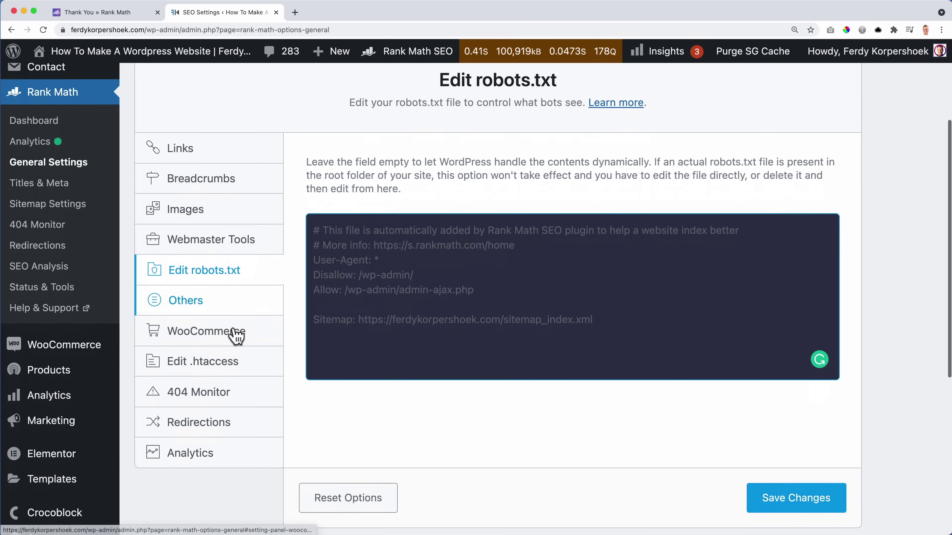
pyautogui.click(185, 296)
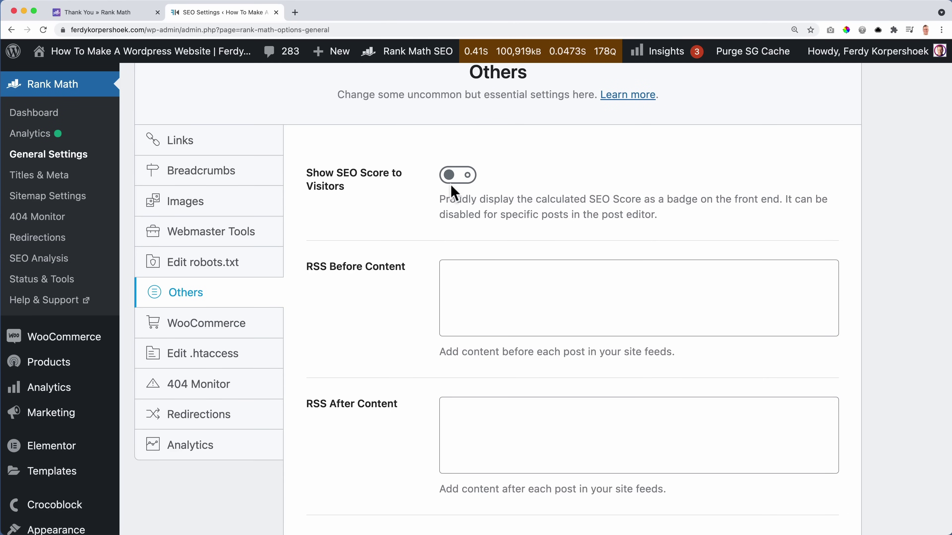
pyautogui.click(458, 180)
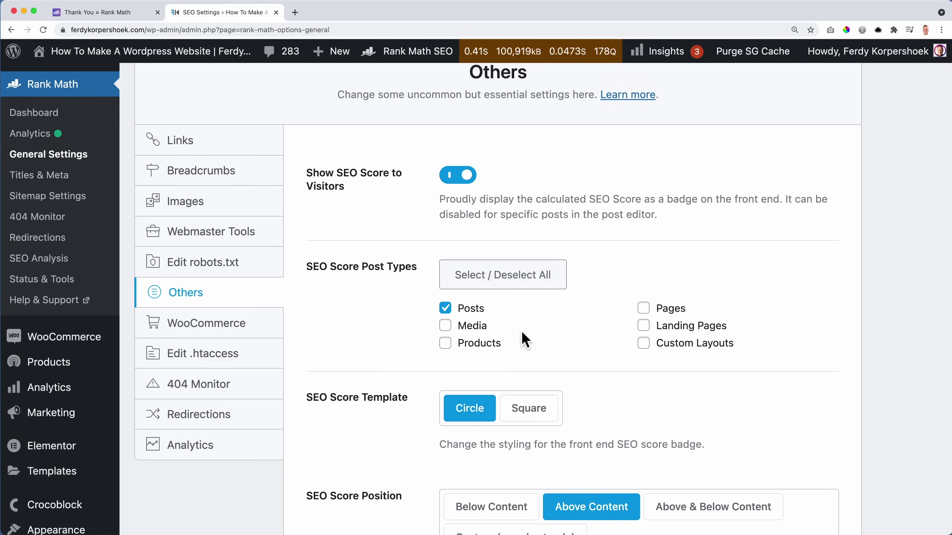
pyautogui.scroll(-2, 600, 330)
pyautogui.scroll(-5, 484, 347)
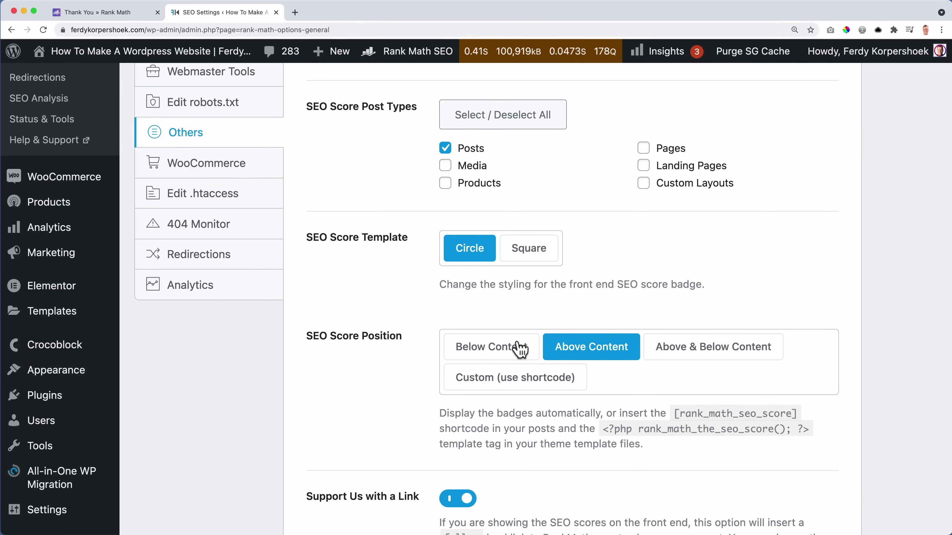
pyautogui.scroll(-2, 439, 349)
pyautogui.scroll(-5, 439, 350)
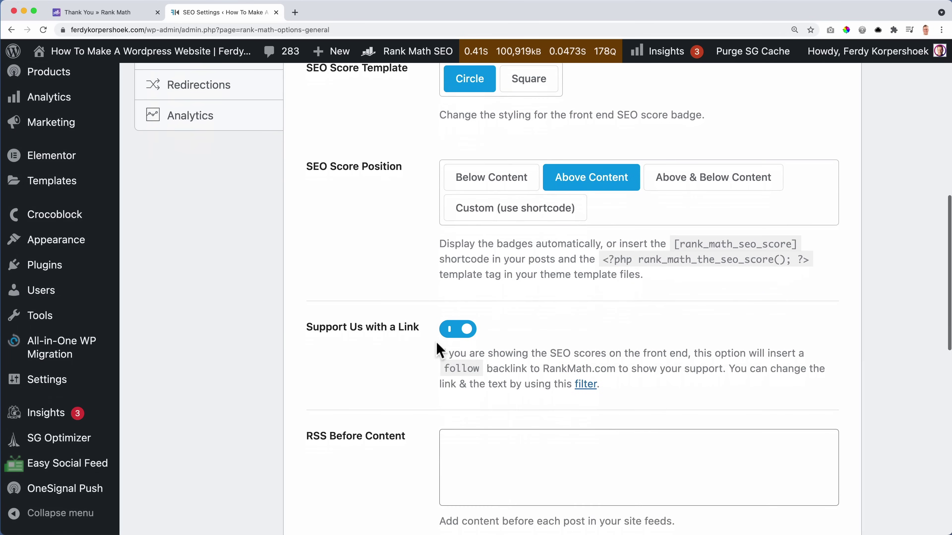
pyautogui.scroll(-2, 437, 342)
pyautogui.scroll(6, 439, 331)
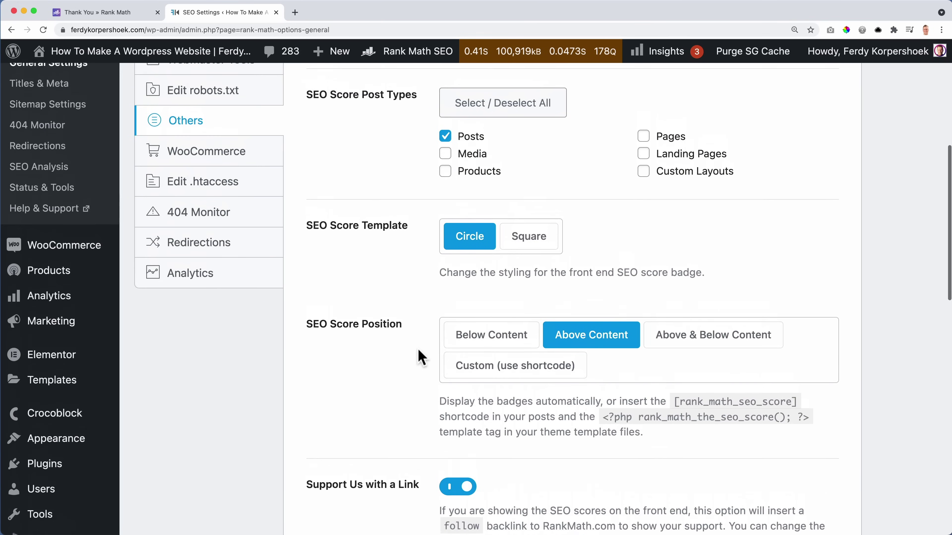
pyautogui.scroll(-2, 422, 356)
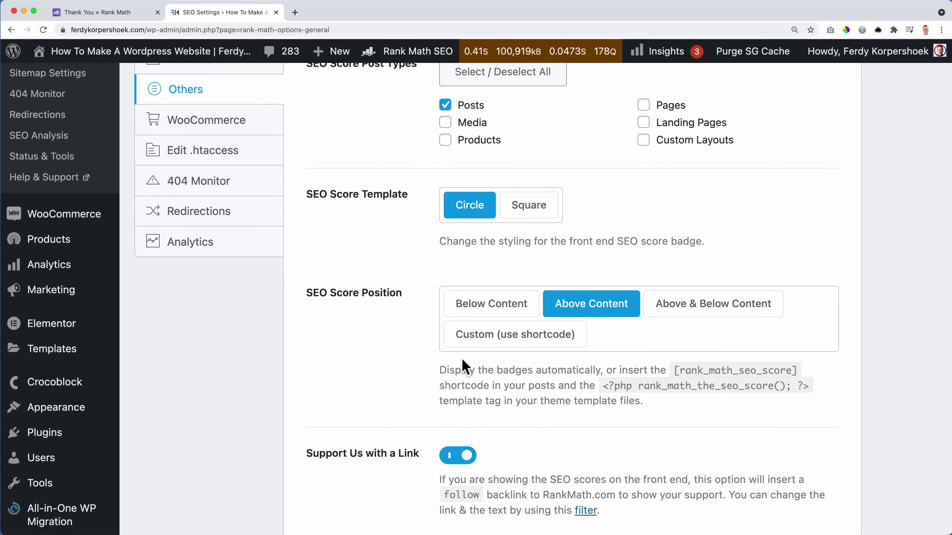
pyautogui.moveTo(674, 368); pyautogui.dragTo(804, 373)
pyautogui.click(711, 366)
pyautogui.moveTo(654, 385); pyautogui.dragTo(799, 382)
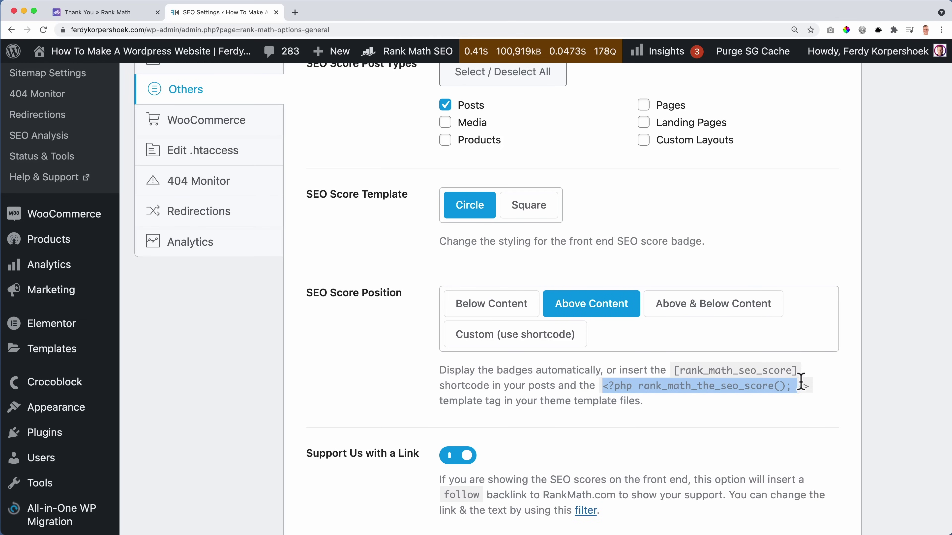
pyautogui.click(778, 383)
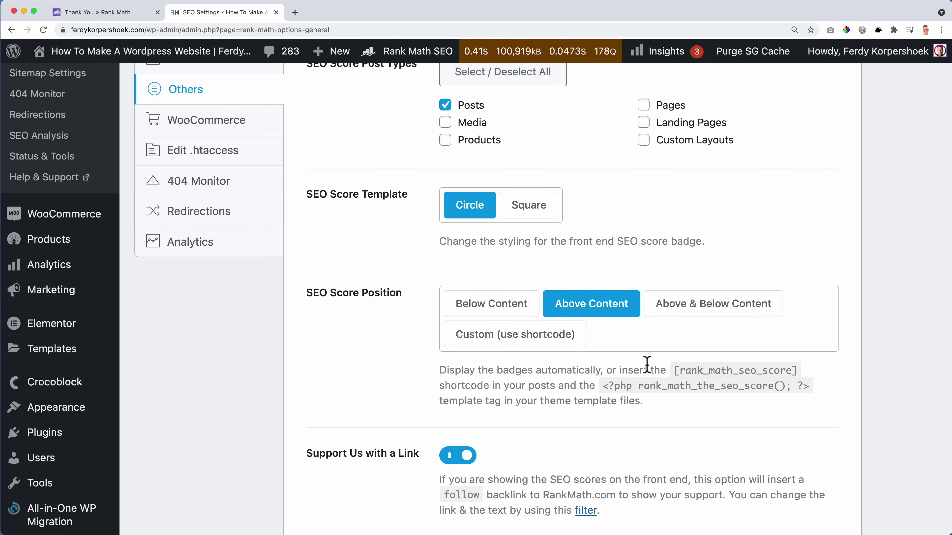
# Switch Show SEO Score to Visitors back off.
pyautogui.scroll(5, 647, 366)
pyautogui.click(456, 162)
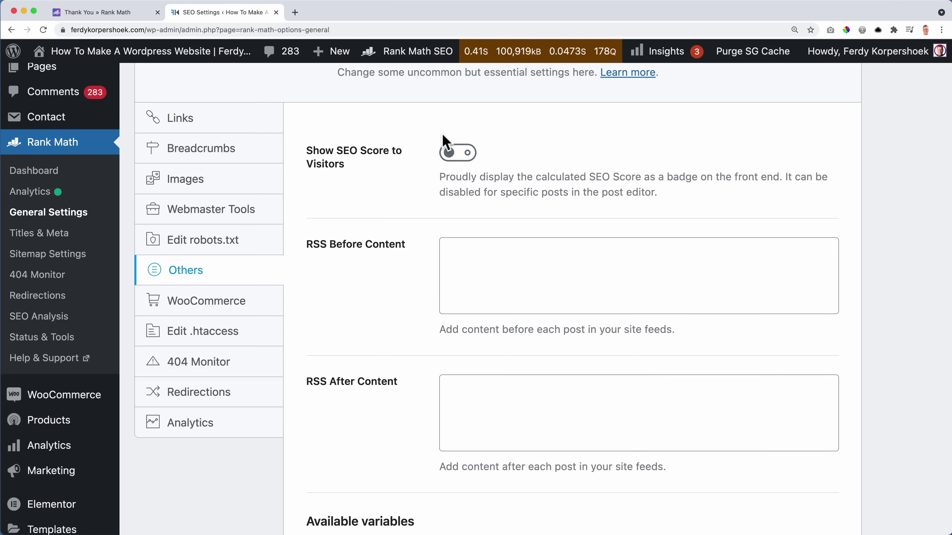
pyautogui.scroll(-2, 442, 150)
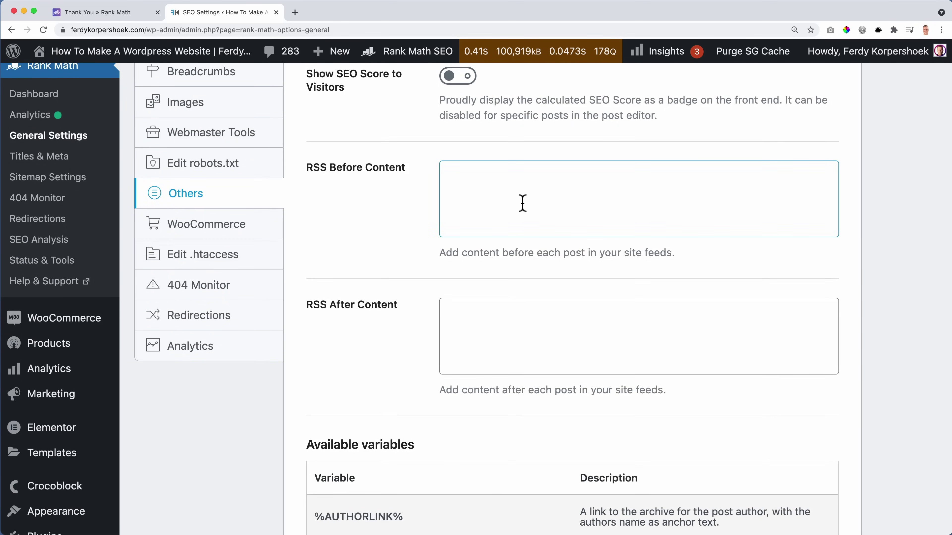
pyautogui.scroll(-3, 337, 246)
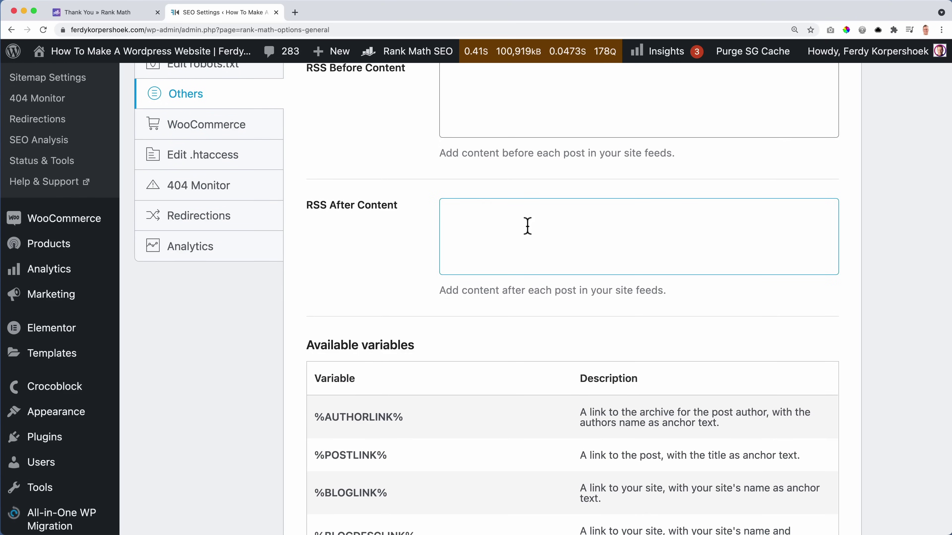
pyautogui.scroll(2, 375, 177)
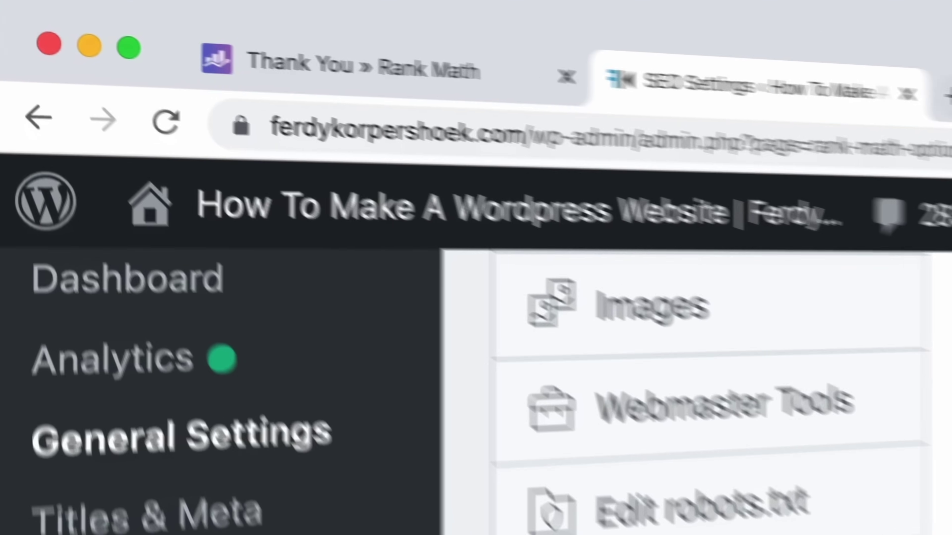
# Load news.google in a new browser tab.
pyautogui.press('super+t')
pyautogui.write('e')
pyautogui.press('BackSpace')
pyautogui.press('BackSpace')
pyautogui.write('news.goog')
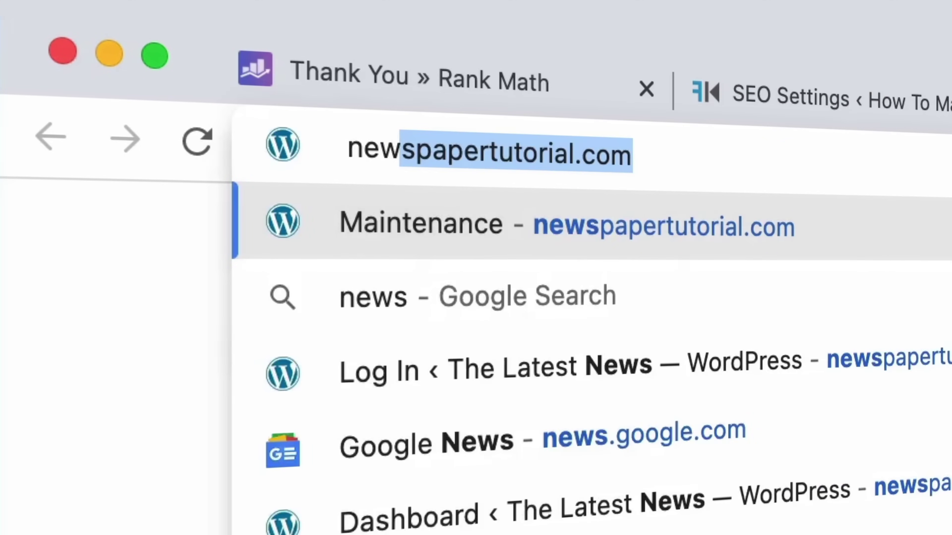
pyautogui.write('le')
pyautogui.press('Return')
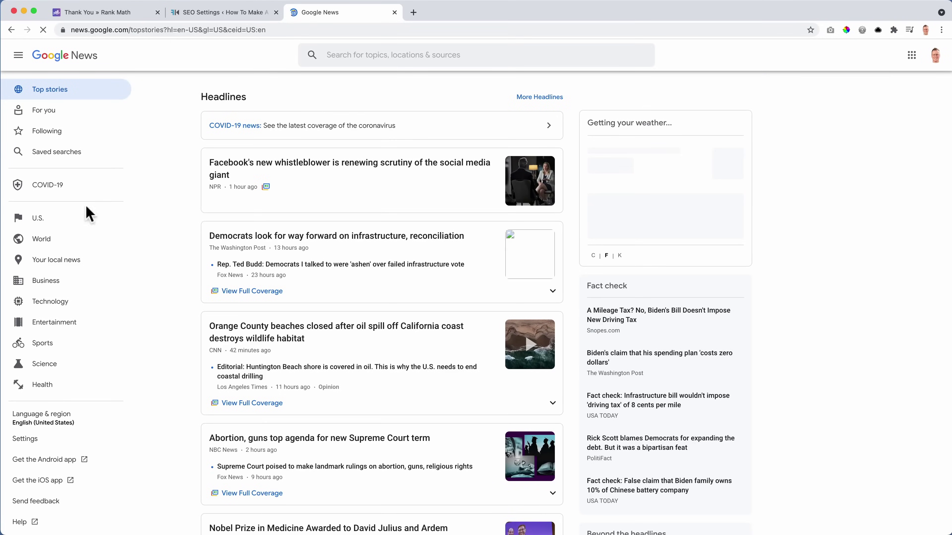
# Browse Sports news and the Cowboys-over-Panthers article, then return to the Rank Math settings.
pyautogui.click(44, 345)
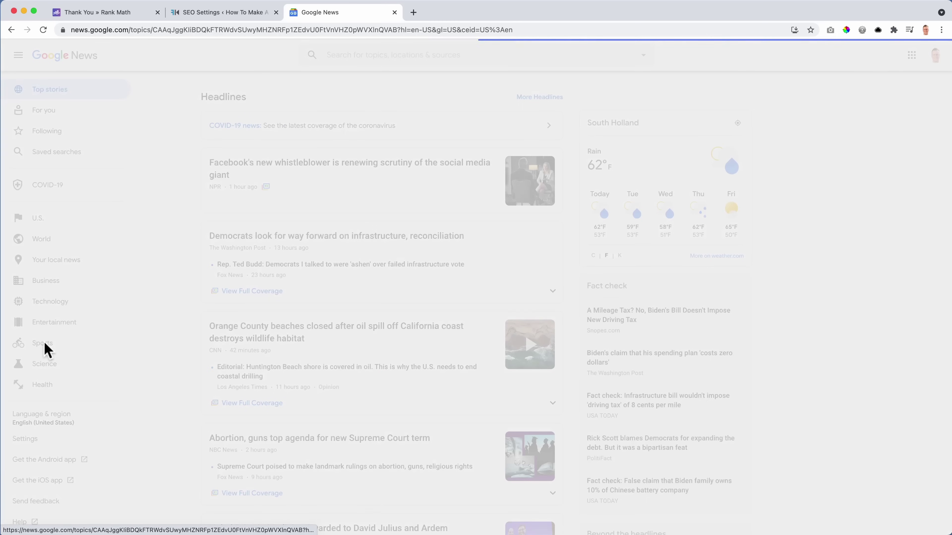
pyautogui.scroll(-5, 487, 202)
pyautogui.scroll(-6, 487, 202)
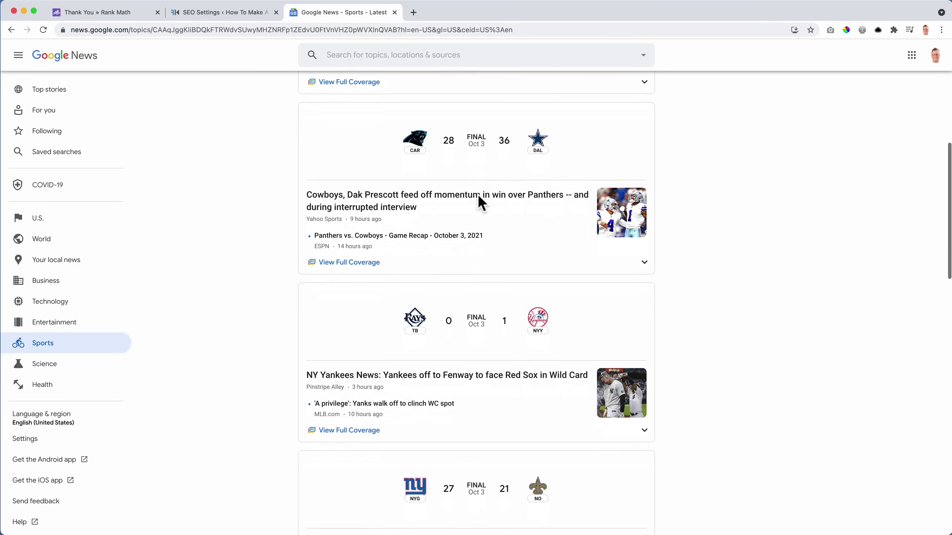
pyautogui.scroll(2, 523, 203)
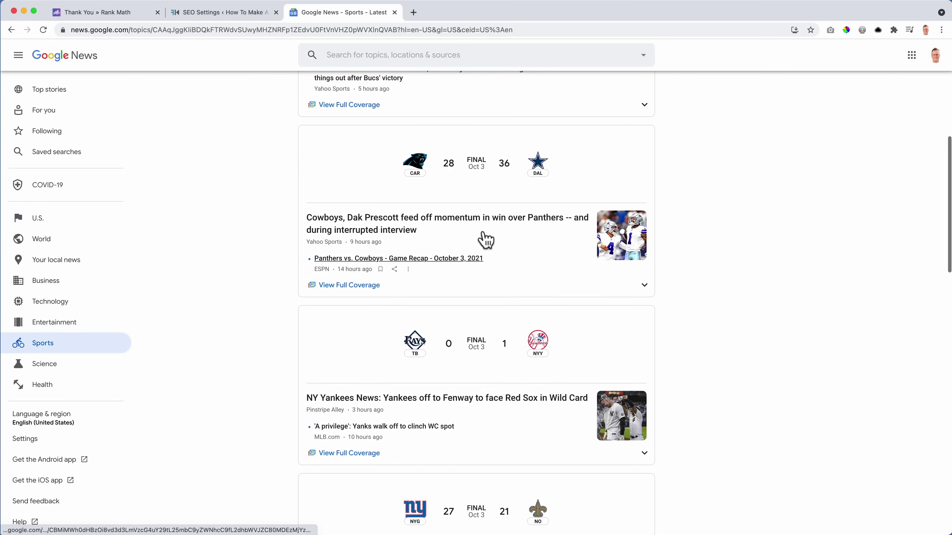
pyautogui.click(397, 217)
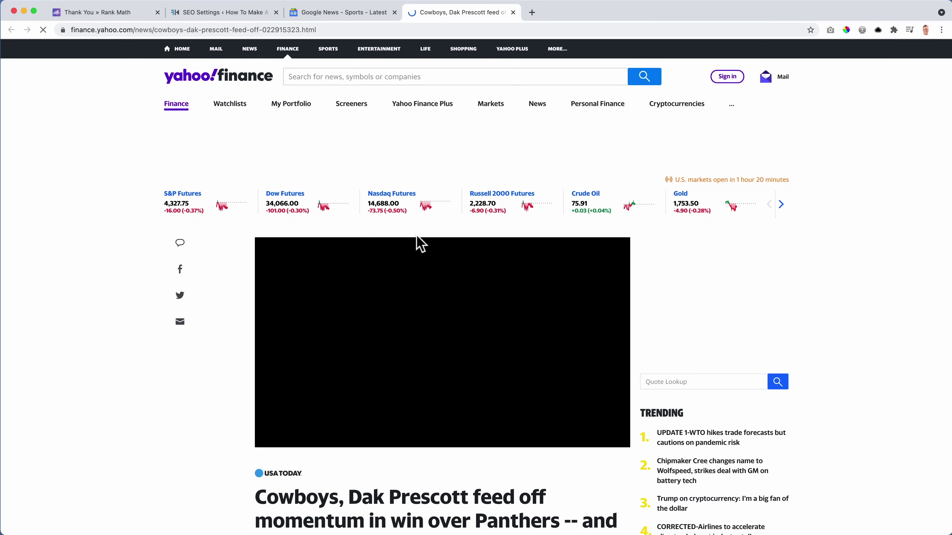
pyautogui.click(513, 12)
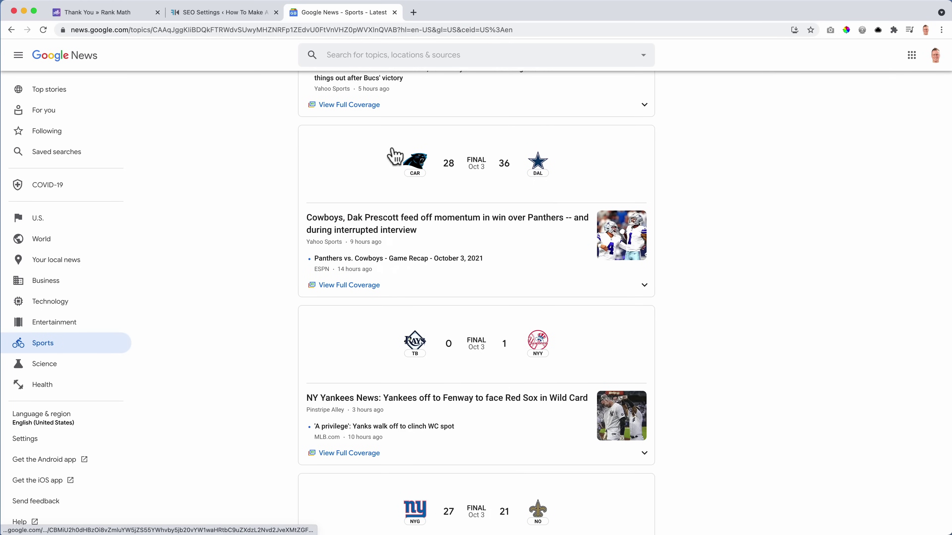
pyautogui.click(209, 13)
pyautogui.click(515, 188)
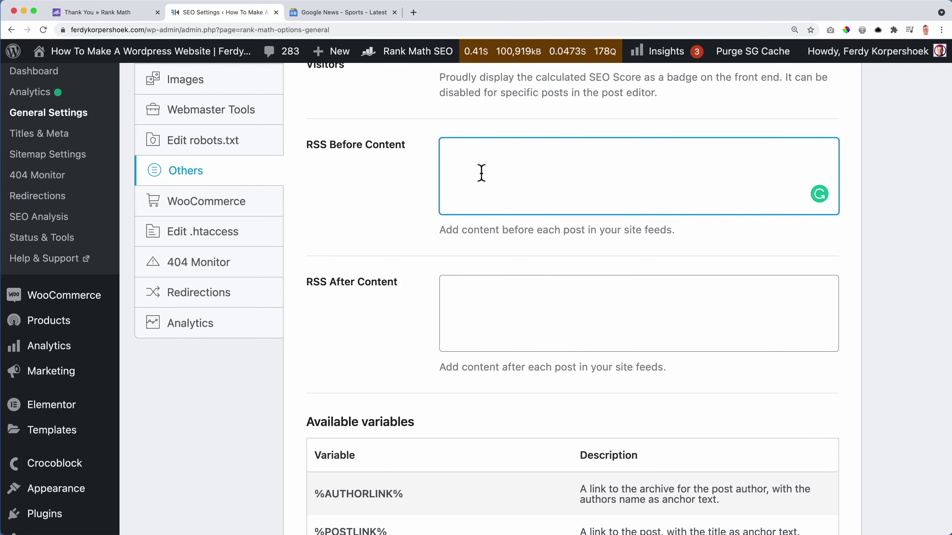
# Put %BLOGLINK% and %FEATUREDIMAGE% on the first two lines of RSS Before Content.
pyautogui.scroll(-6, 481, 174)
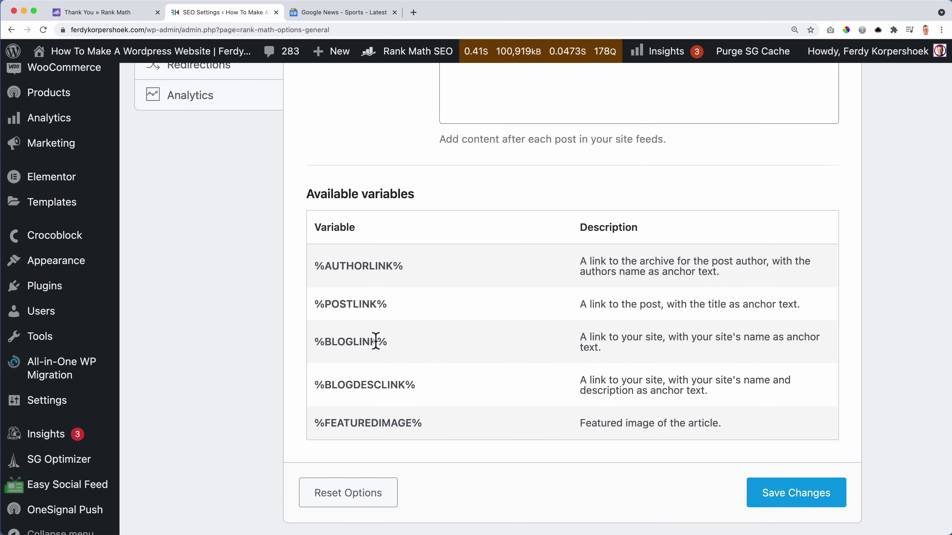
pyautogui.moveTo(388, 341); pyautogui.dragTo(319, 342)
pyautogui.click(455, 334)
pyautogui.scroll(9, 469, 334)
pyautogui.click(484, 181)
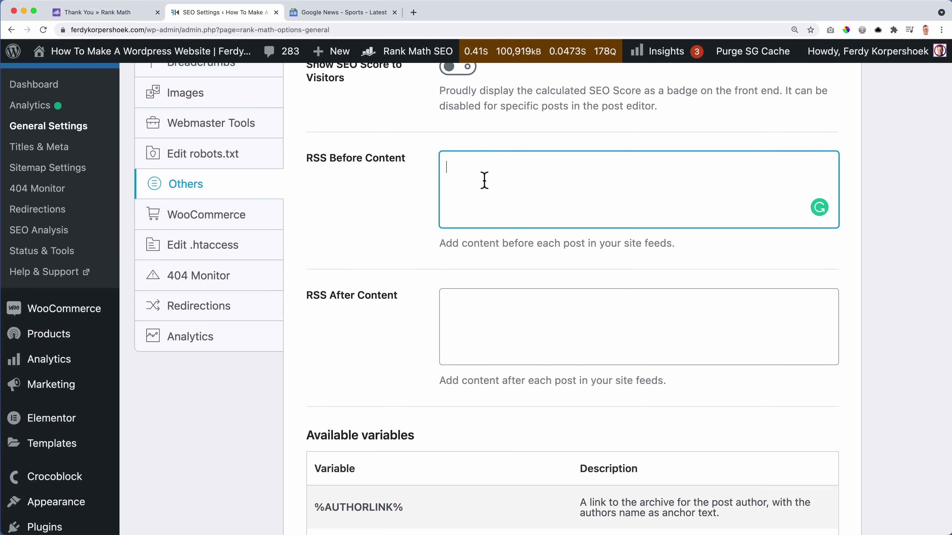
pyautogui.scroll(-1, 484, 181)
pyautogui.write('%BLOGLINK%')
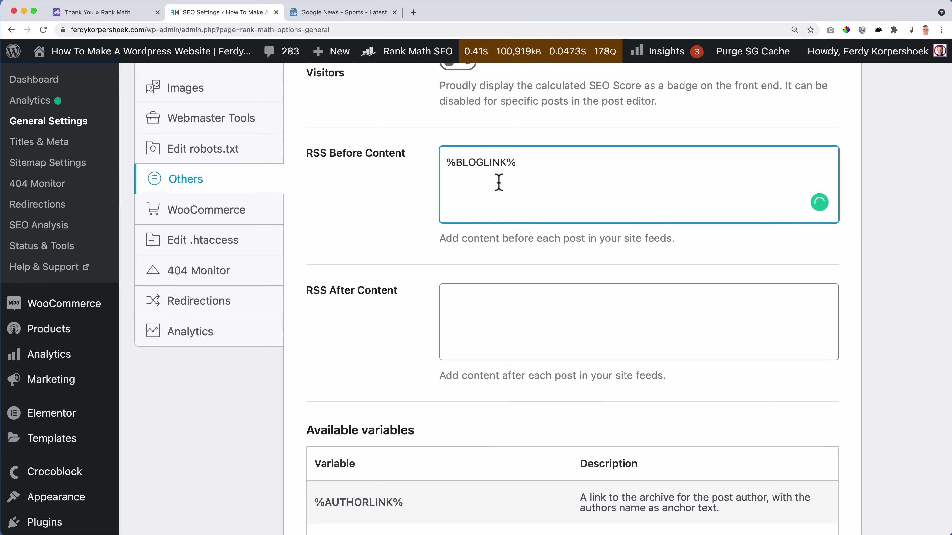
pyautogui.scroll(-8, 493, 207)
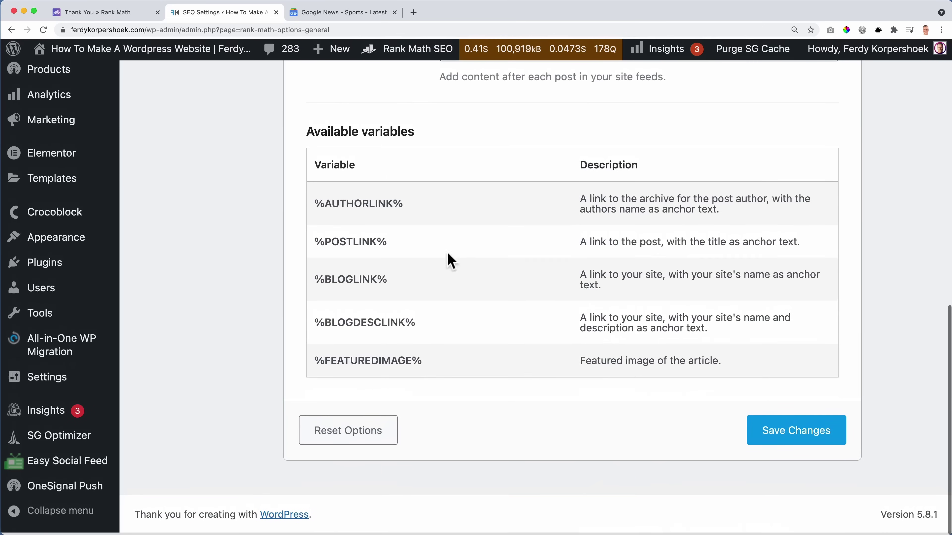
pyautogui.moveTo(449, 370); pyautogui.dragTo(315, 362)
pyautogui.press('super+c')
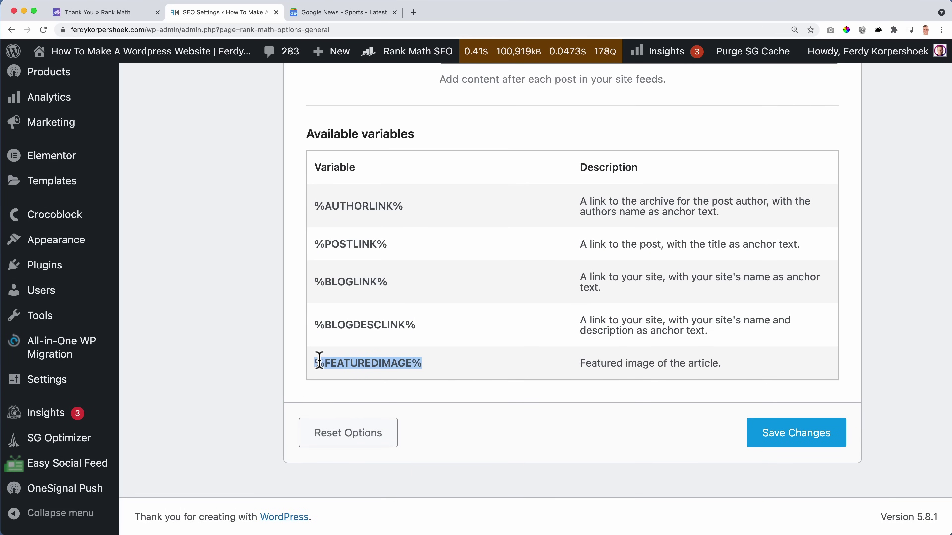
pyautogui.scroll(7, 453, 338)
pyautogui.click(501, 135)
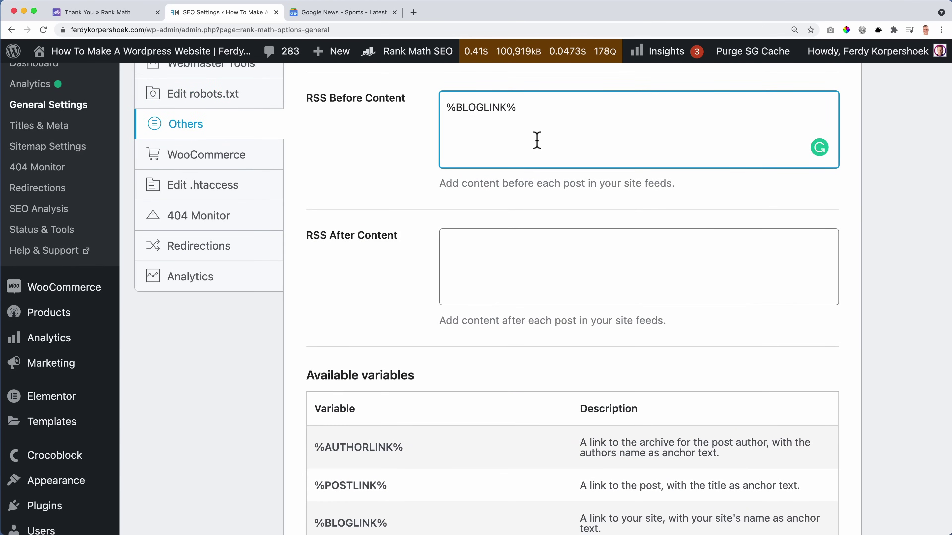
pyautogui.press('super+v')
# Add %BLOGDESCLINK% on a third line of RSS Before Content.
pyautogui.scroll(-6, 492, 267)
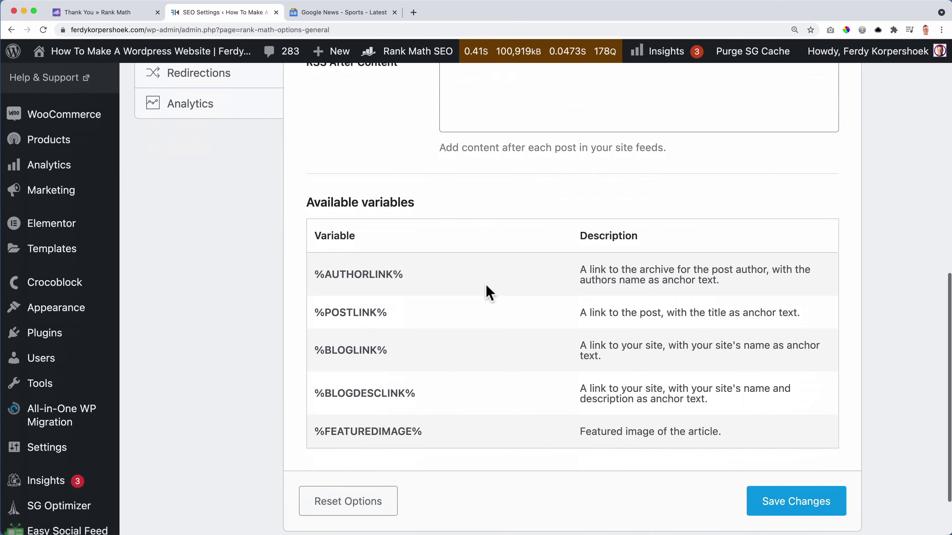
pyautogui.moveTo(418, 358); pyautogui.dragTo(316, 355)
pyautogui.press('super+c')
pyautogui.scroll(8, 493, 341)
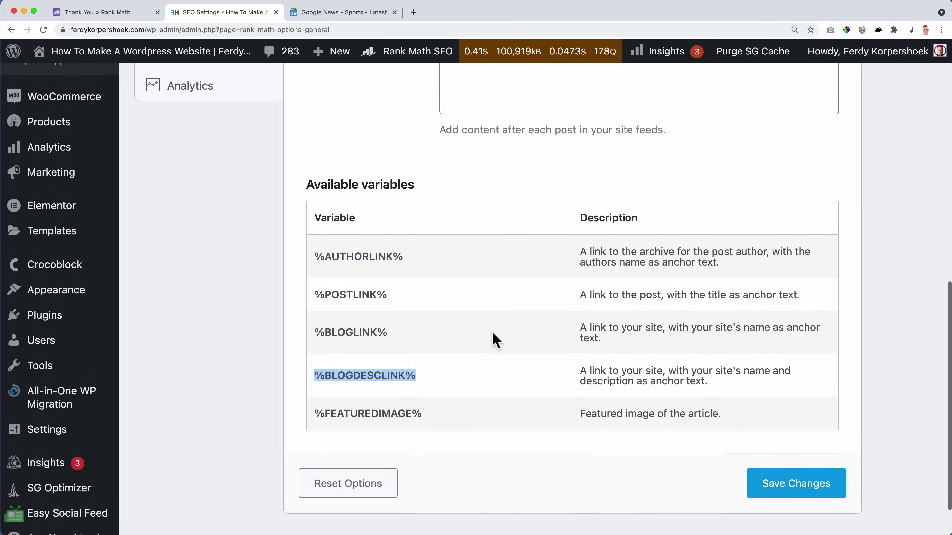
pyautogui.click(500, 234)
pyautogui.press('super+v')
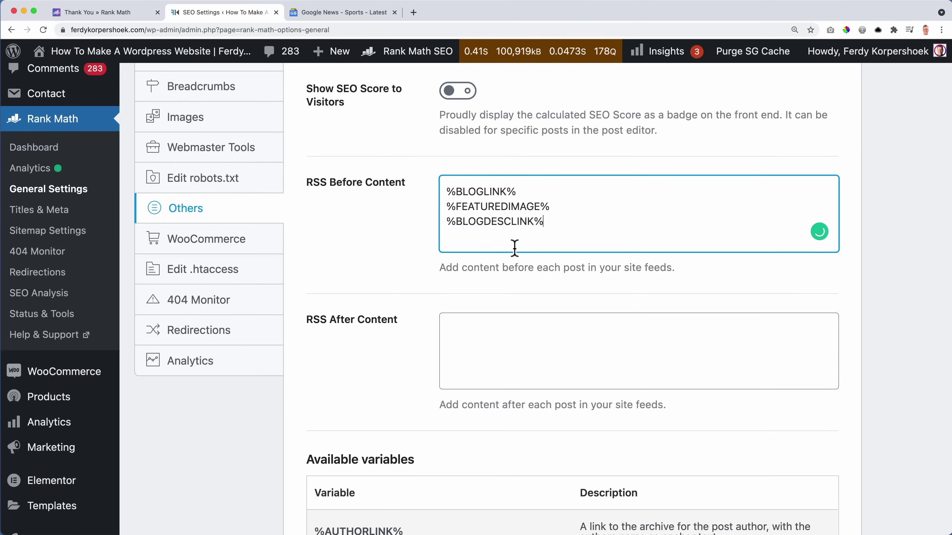
pyautogui.scroll(-9, 514, 255)
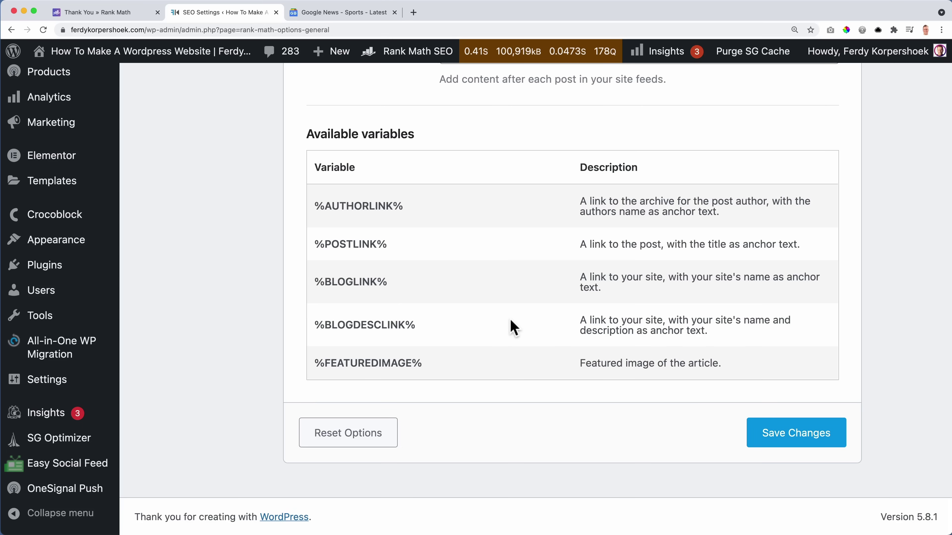
pyautogui.scroll(6, 511, 321)
pyautogui.scroll(-3, 495, 263)
pyautogui.scroll(-2, 497, 240)
# Insert %POSTLINK% after 'The post' in RSS After Content.
pyautogui.scroll(5, 493, 263)
pyautogui.click(538, 261)
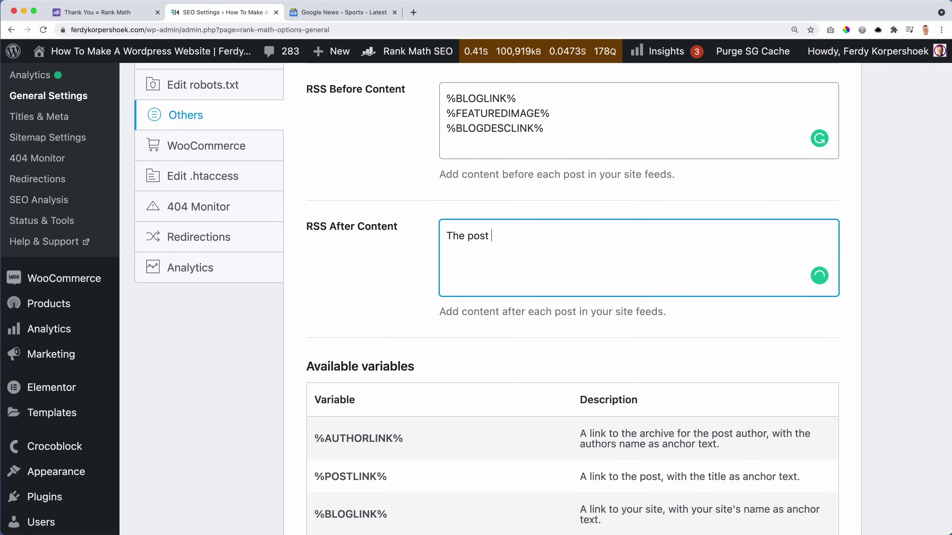
pyautogui.scroll(-5, 503, 385)
pyautogui.moveTo(388, 328); pyautogui.dragTo(322, 329)
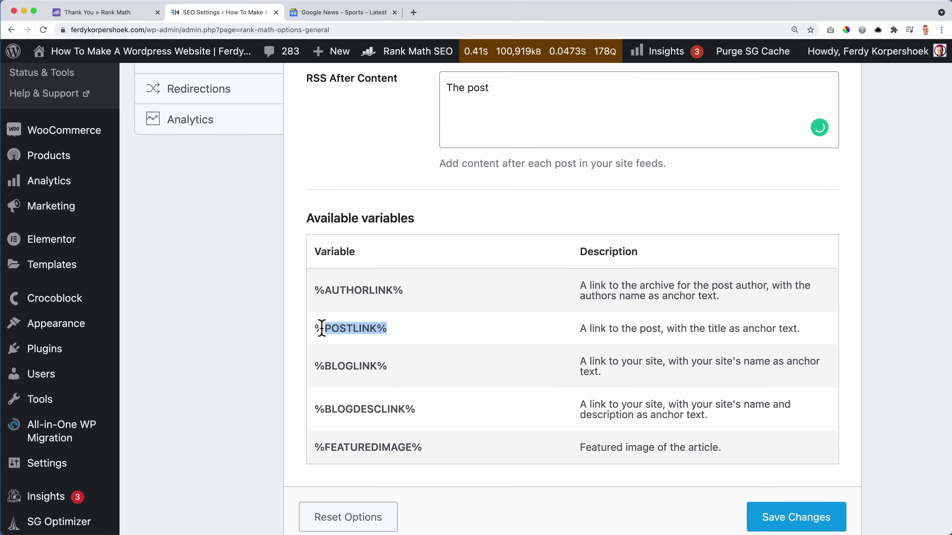
pyautogui.hotkey('ctrl', 'c')
pyautogui.scroll(3, 398, 362)
pyautogui.click(552, 223)
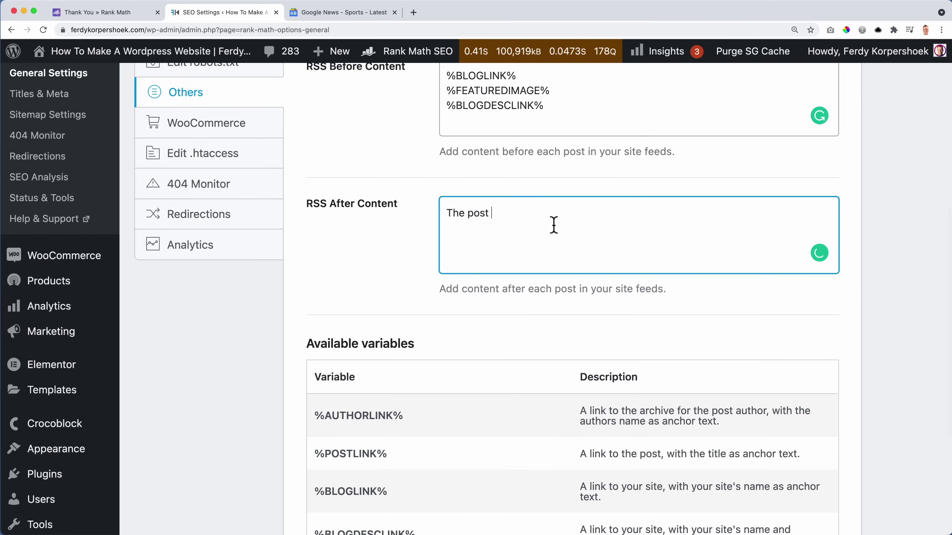
pyautogui.hotkey('ctrl', 'v')
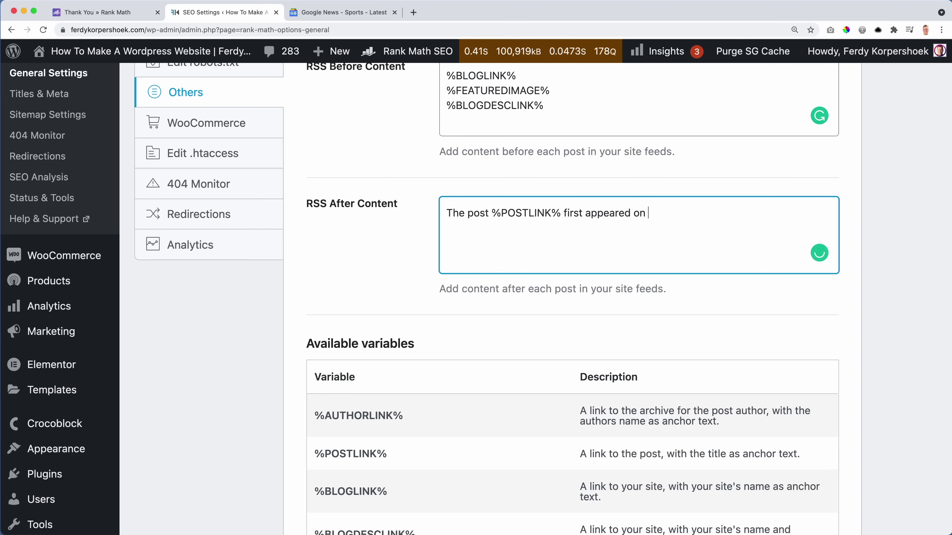
# Insert %BLOGLINK% after 'first appeared on' and %AUTHORLINK% after 'written by'.
pyautogui.scroll(-3, 541, 321)
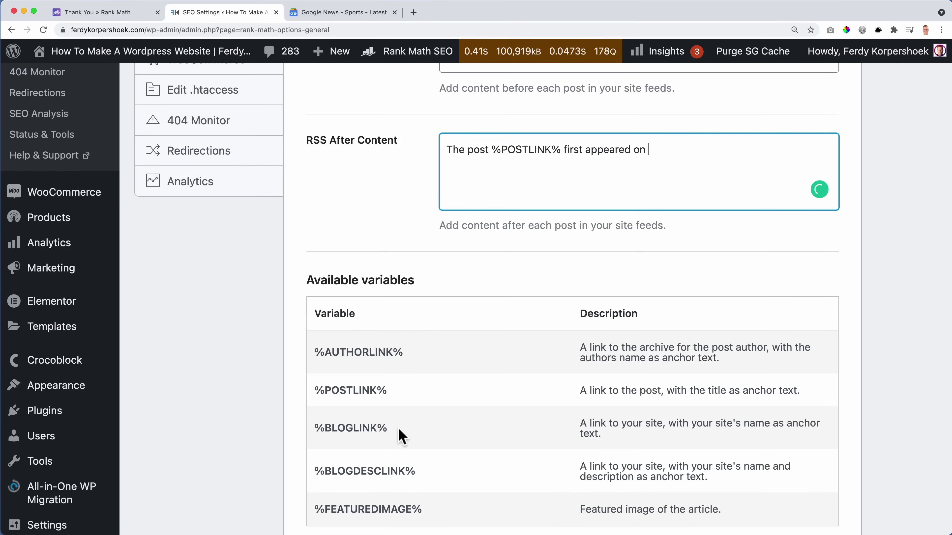
pyautogui.moveTo(389, 428); pyautogui.dragTo(320, 427)
pyautogui.hotkey('ctrl', 'c')
pyautogui.click(702, 170)
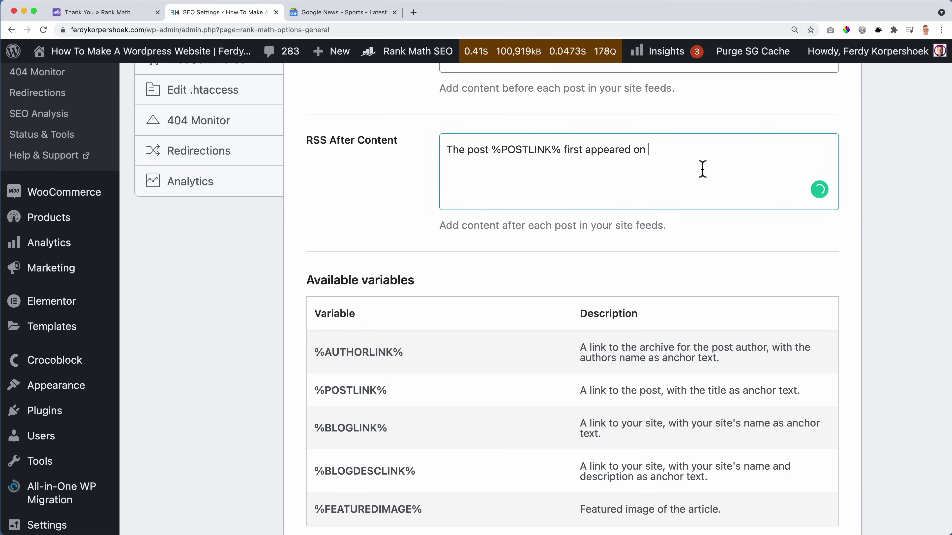
pyautogui.hotkey('ctrl', 'v')
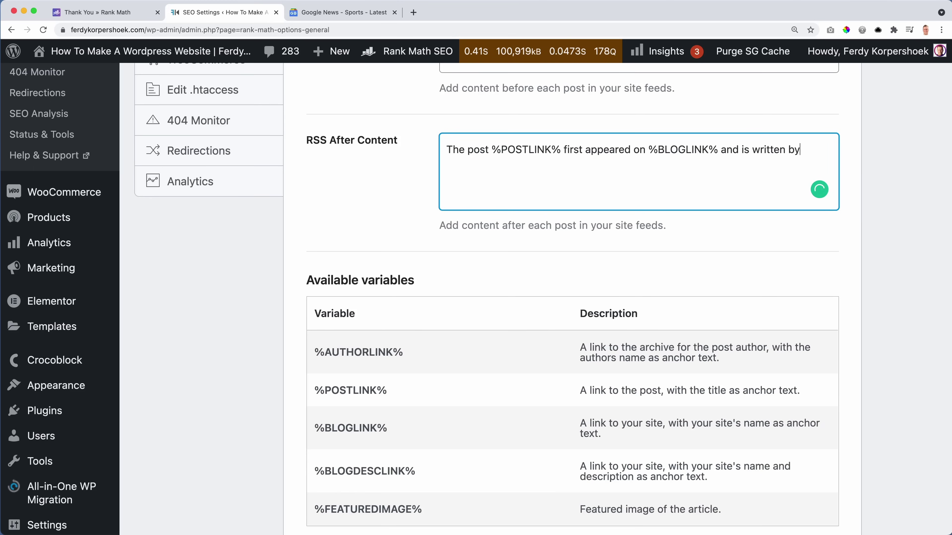
pyautogui.scroll(-3, 550, 392)
pyautogui.moveTo(402, 287); pyautogui.dragTo(319, 288)
pyautogui.scroll(5, 481, 290)
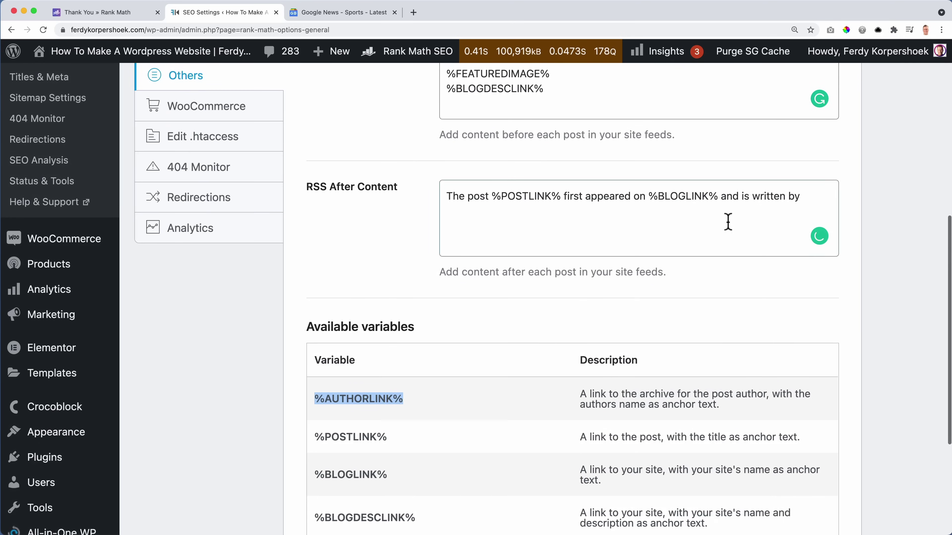
pyautogui.click(805, 206)
pyautogui.press('super+v')
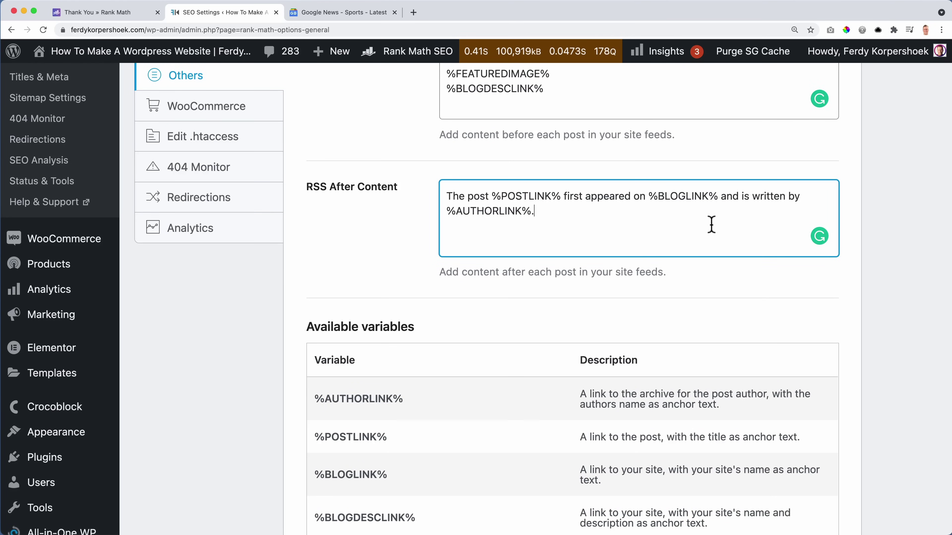
# Save the RSS feed settings.
pyautogui.scroll(3, 711, 224)
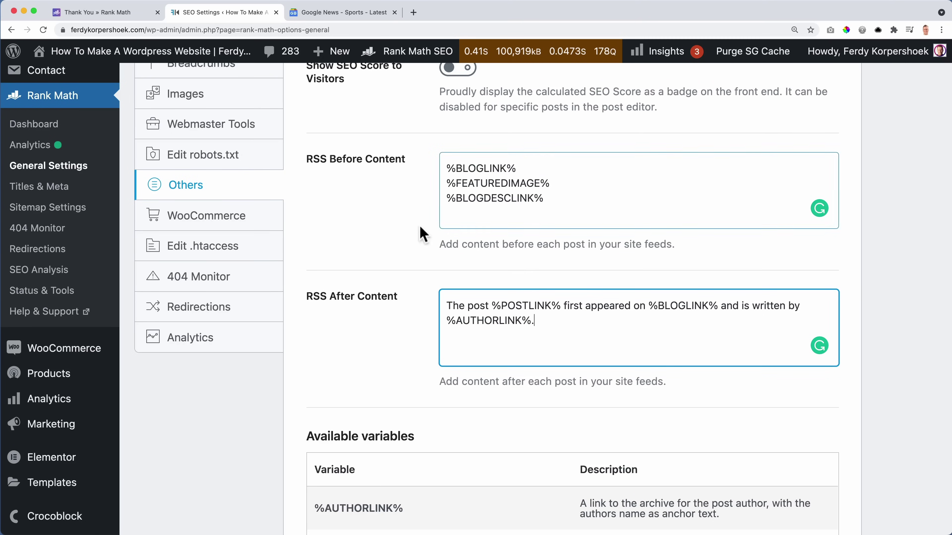
pyautogui.scroll(-8, 652, 271)
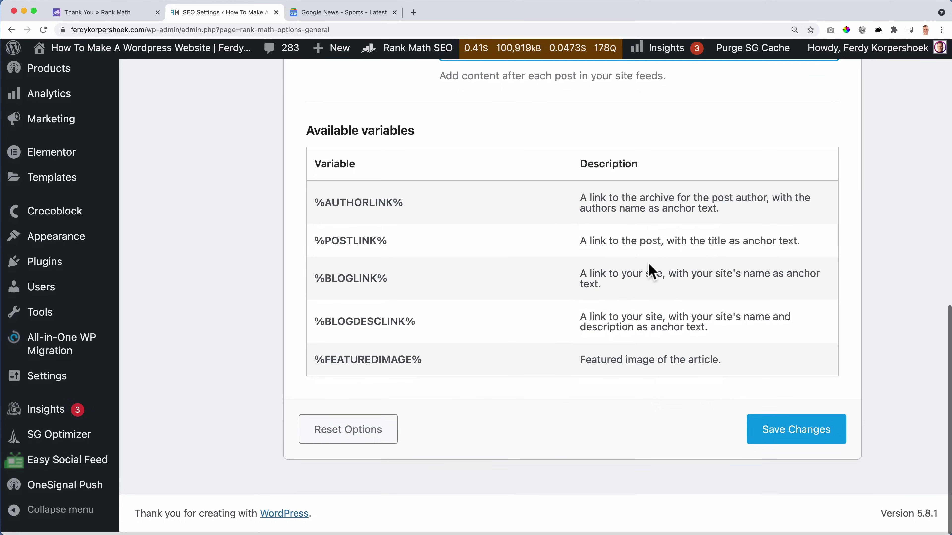
pyautogui.click(794, 437)
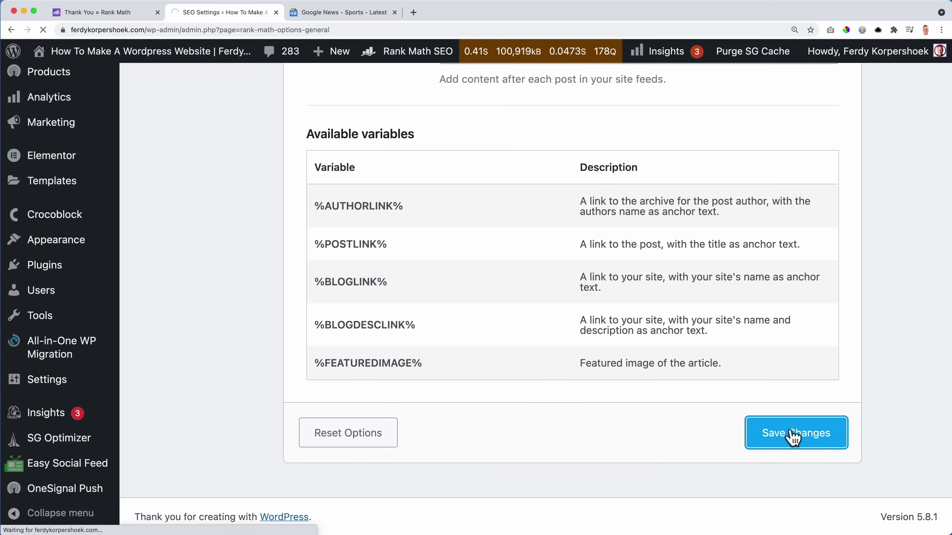
pyautogui.scroll(-4, 287, 308)
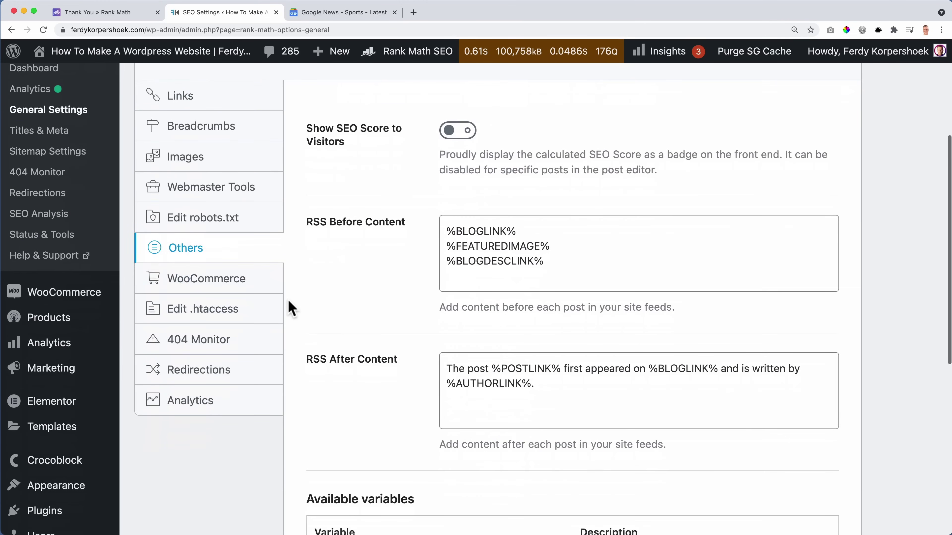
# Turn on Remove category base in Rank Math's WooCommerce settings and save.
pyautogui.click(187, 286)
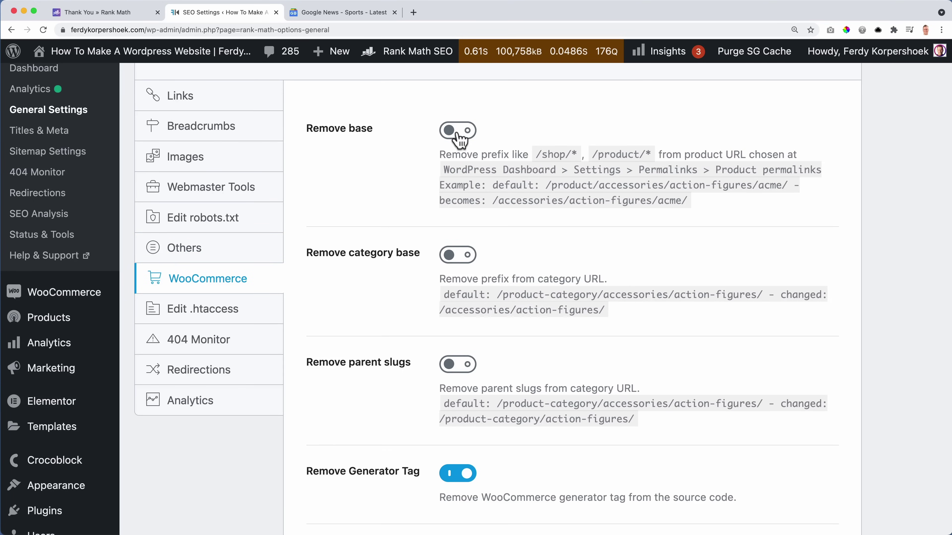
pyautogui.click(458, 257)
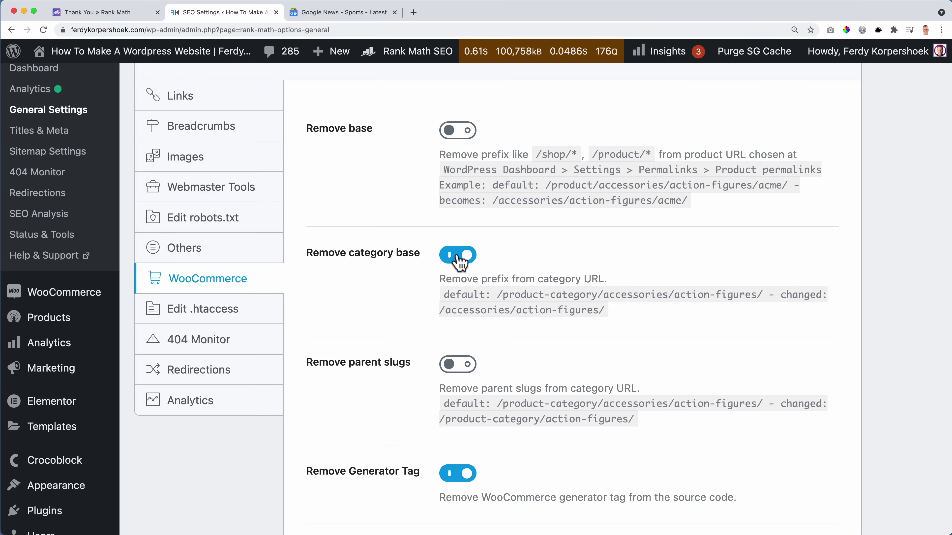
pyautogui.scroll(-8, 792, 476)
pyautogui.click(795, 443)
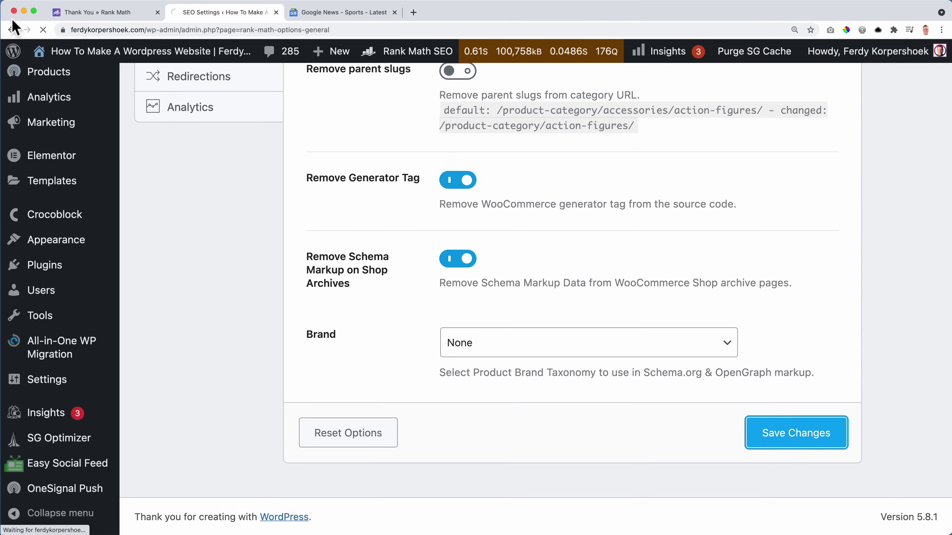
# Open the live site from the admin bar in a new tab.
pyautogui.moveTo(118, 57)
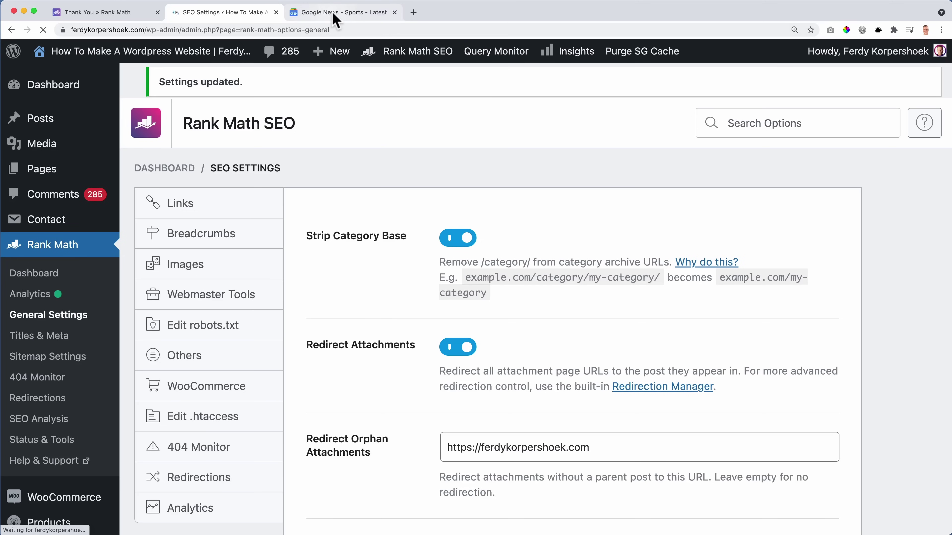
pyautogui.keyDown('super'); pyautogui.click(114, 56); pyautogui.keyUp('super')
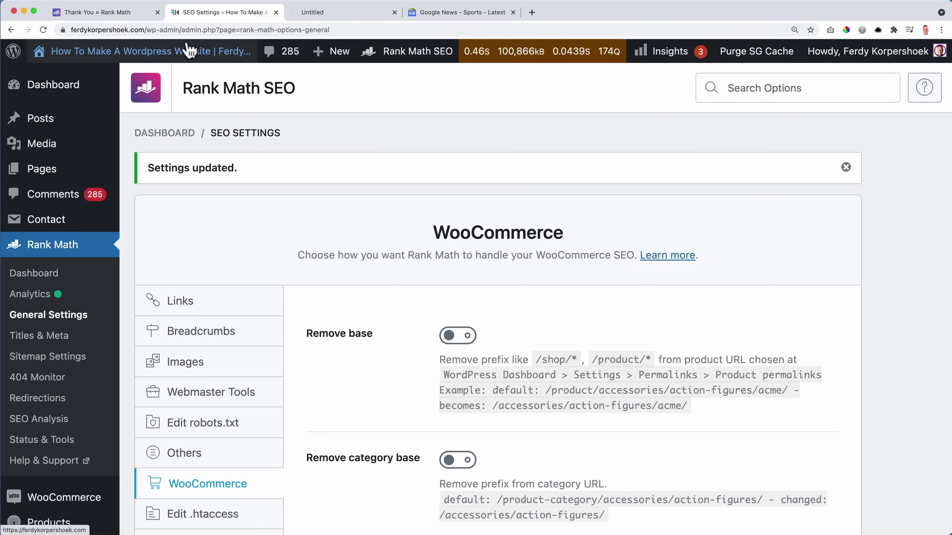
pyautogui.click(329, 15)
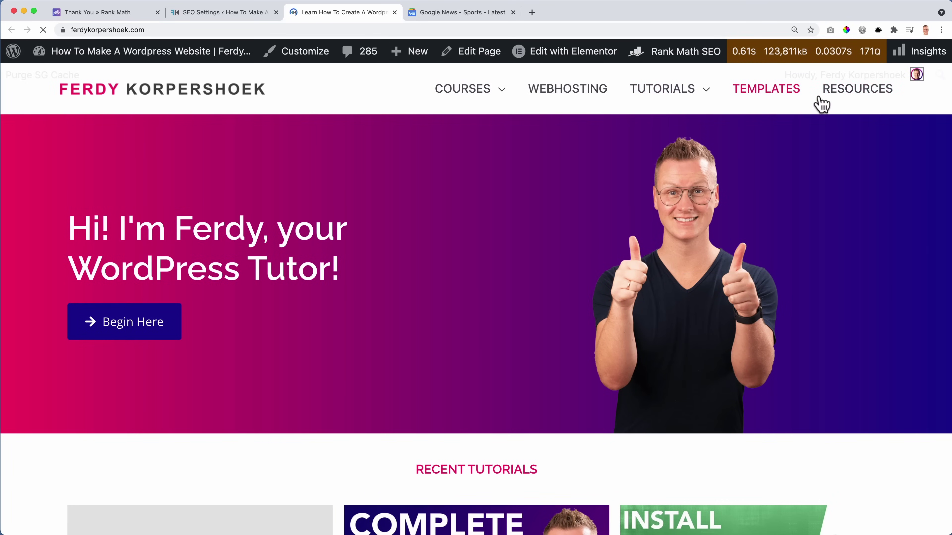
# Open the Divi Theme product page from the site's Resources page.
pyautogui.click(833, 96)
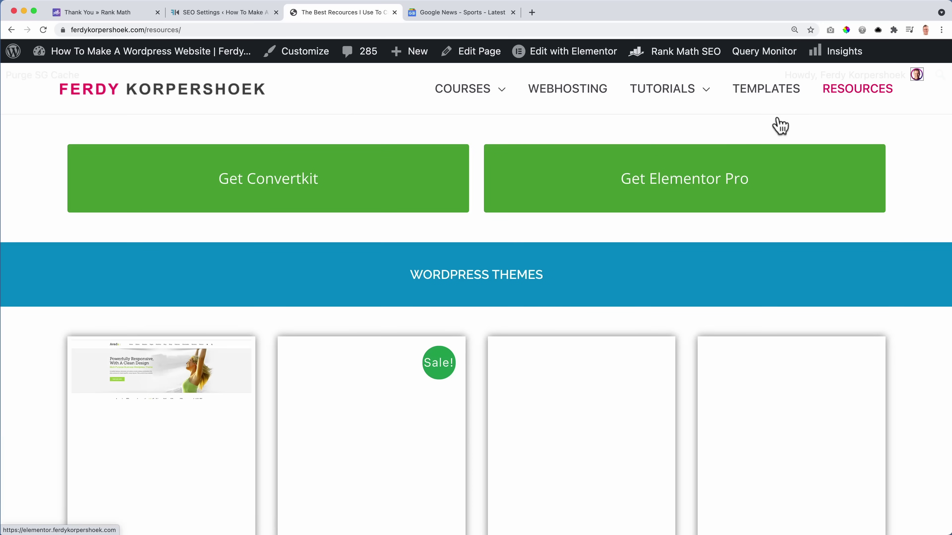
pyautogui.scroll(-3, 500, 214)
pyautogui.scroll(-4, 500, 214)
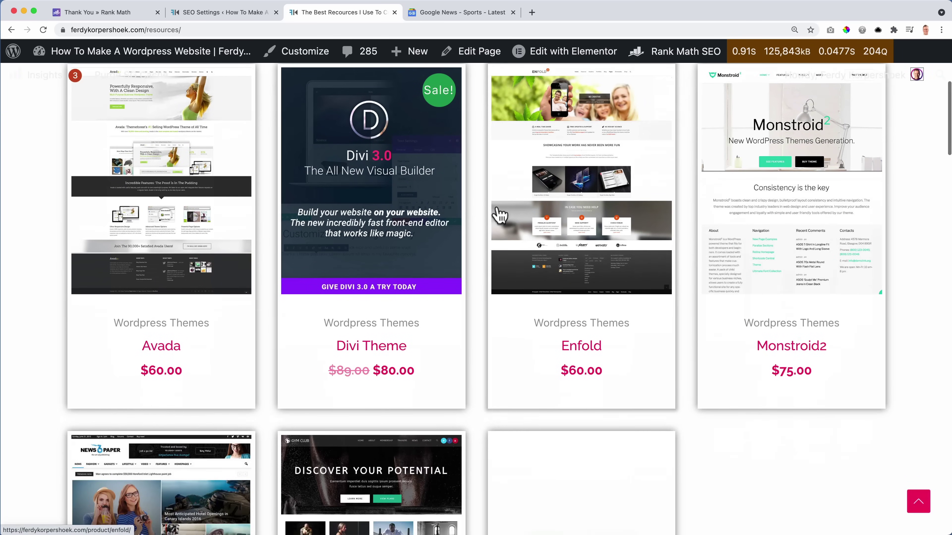
pyautogui.click(387, 358)
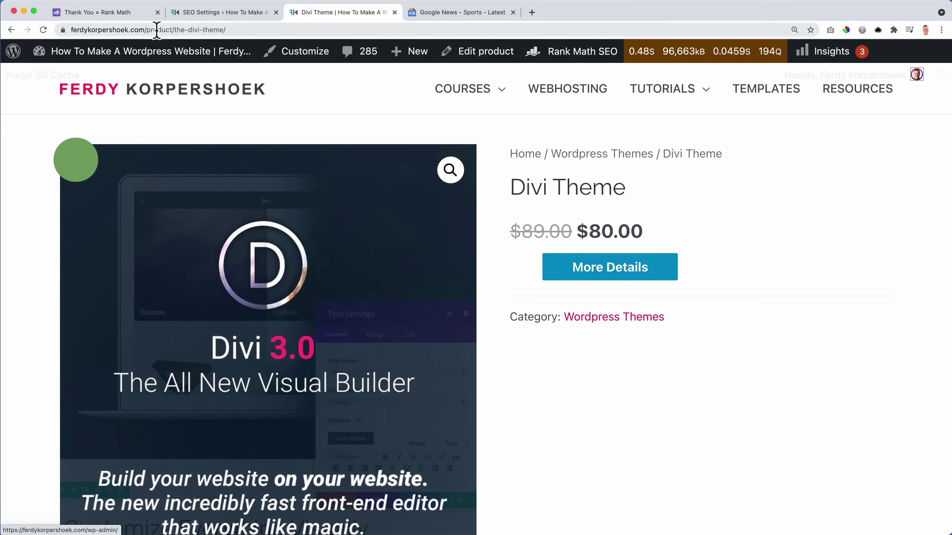
# Toggle Remove category base again and re-save the WooCommerce settings.
pyautogui.click(221, 13)
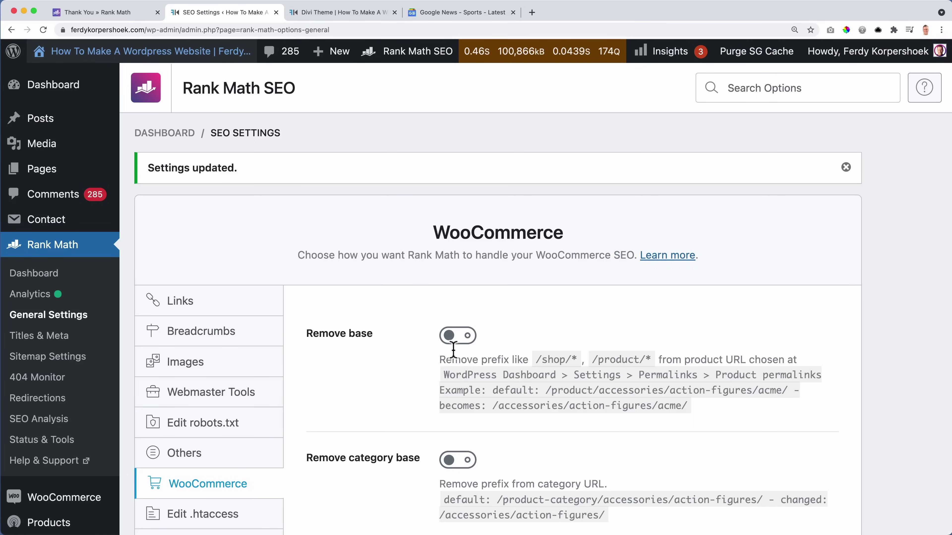
pyautogui.click(465, 460)
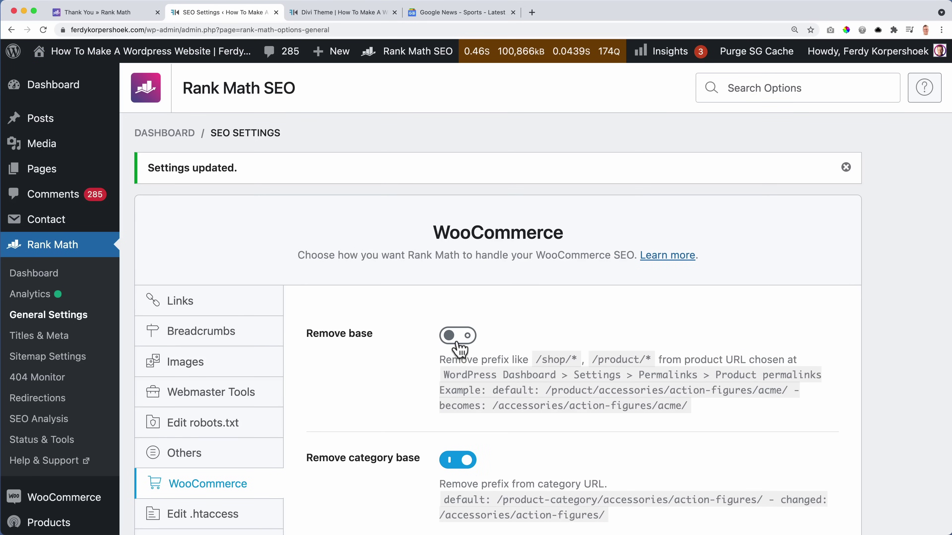
pyautogui.scroll(-13, 459, 350)
pyautogui.click(793, 436)
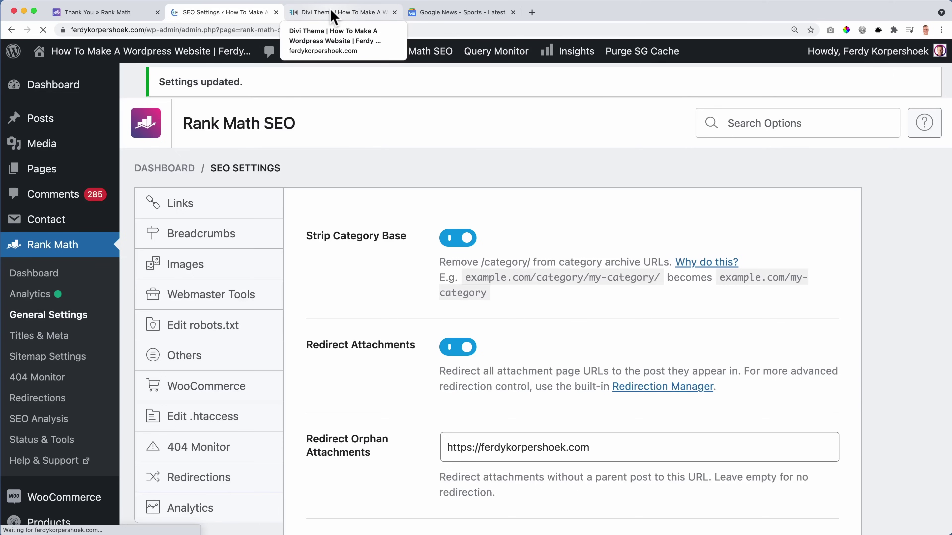
# Reopen the Divi Theme product page from Resources to check its URL.
pyautogui.click(337, 13)
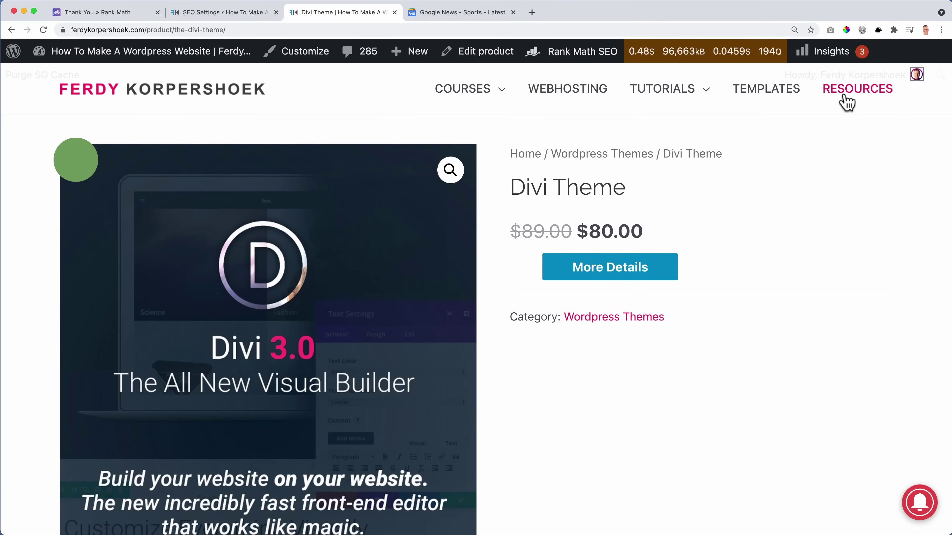
pyautogui.click(847, 102)
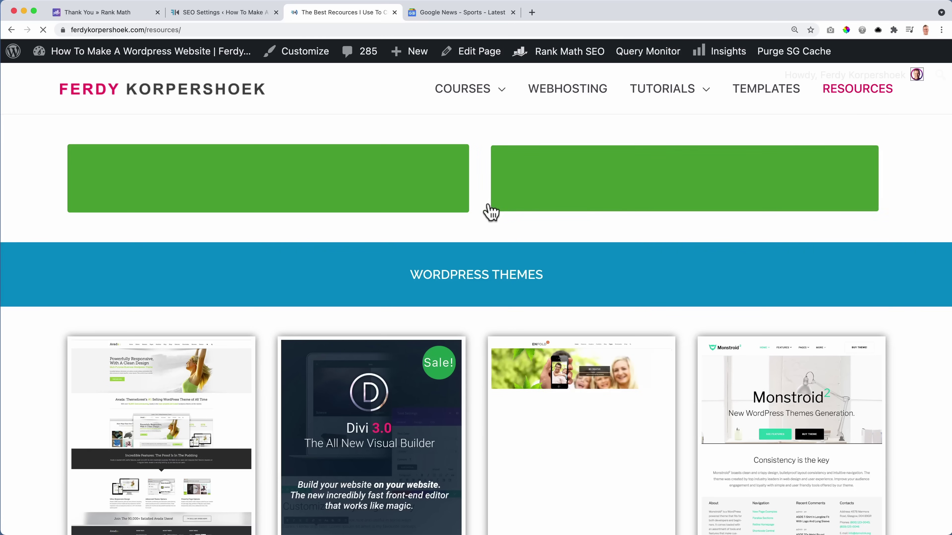
pyautogui.scroll(-5, 416, 277)
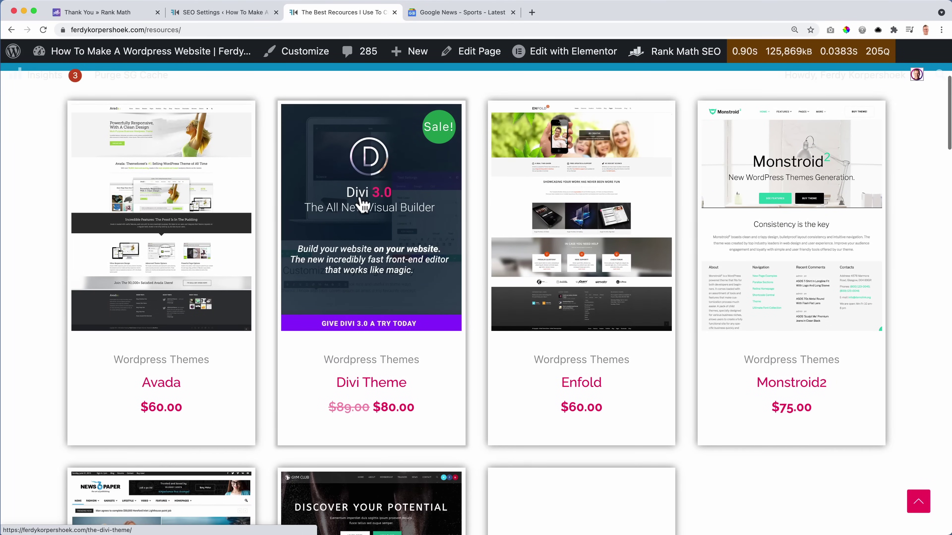
pyautogui.click(376, 393)
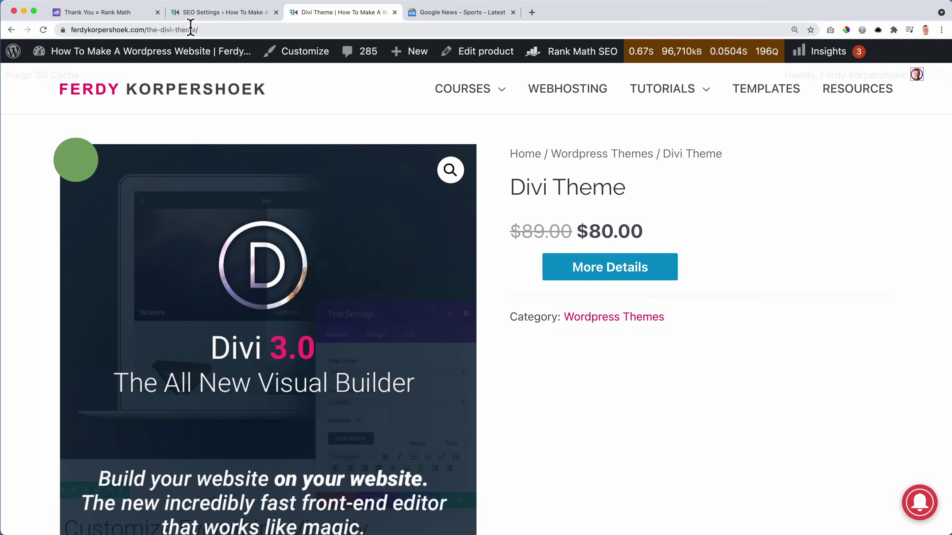
# Switch off Remove base and Remove category base, keep Remove parent slugs off, and save.
pyautogui.click(219, 15)
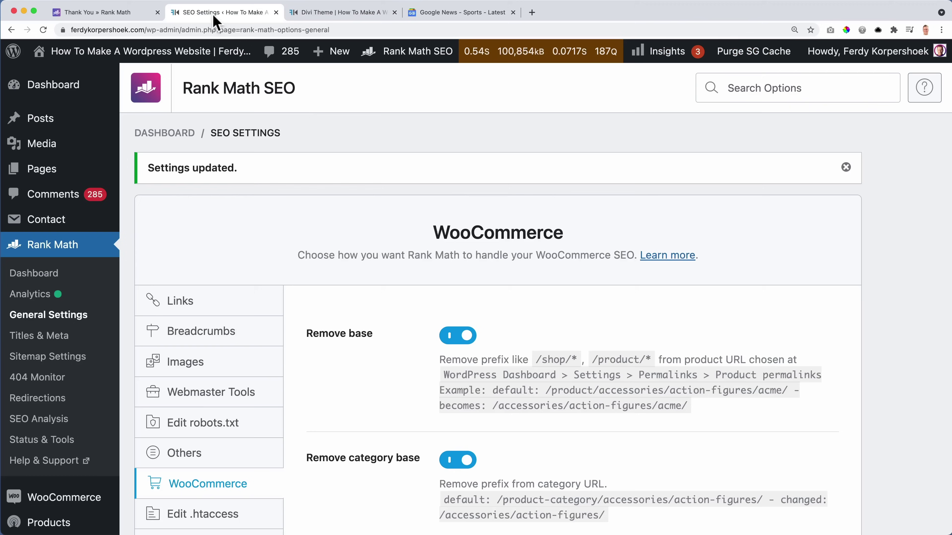
pyautogui.click(455, 338)
pyautogui.scroll(-3, 459, 341)
pyautogui.click(458, 323)
pyautogui.scroll(-3, 458, 343)
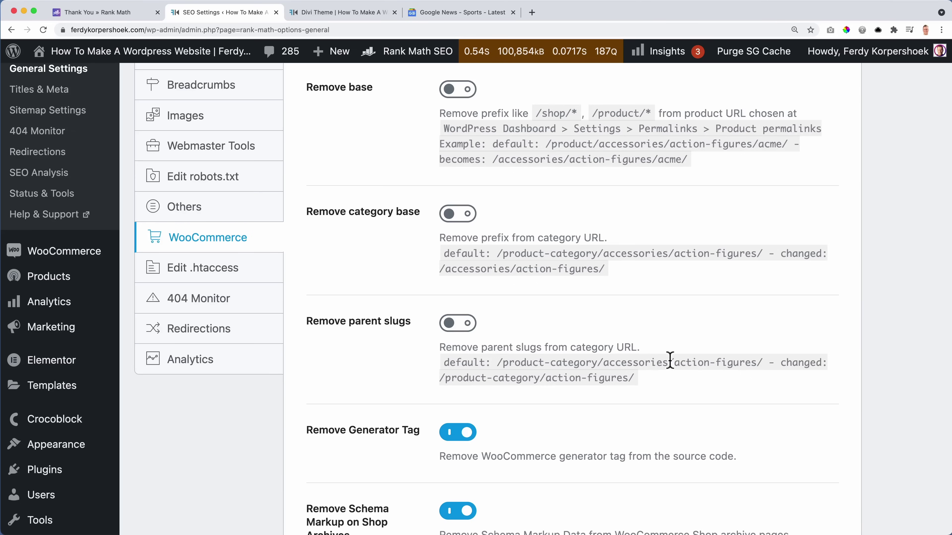
pyautogui.click(453, 325)
pyautogui.click(452, 325)
pyautogui.scroll(-7, 453, 330)
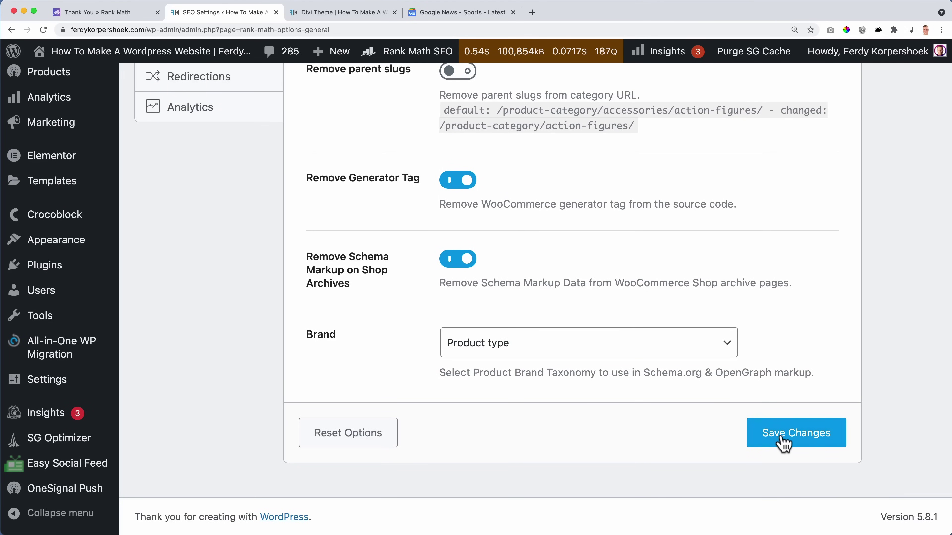
pyautogui.click(784, 443)
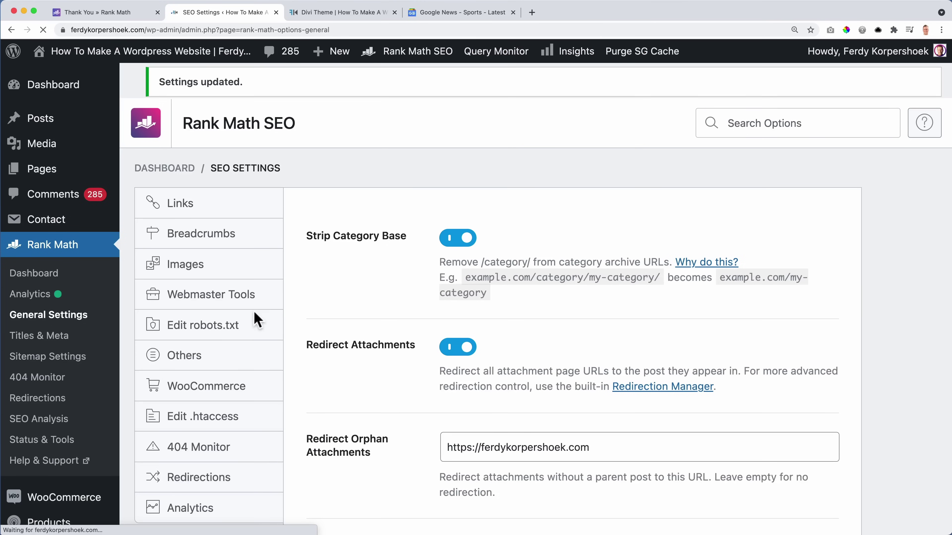
# Look through the Breadcrumbs and Edit .htaccess settings pages.
pyautogui.click(196, 327)
pyautogui.scroll(-4, 199, 330)
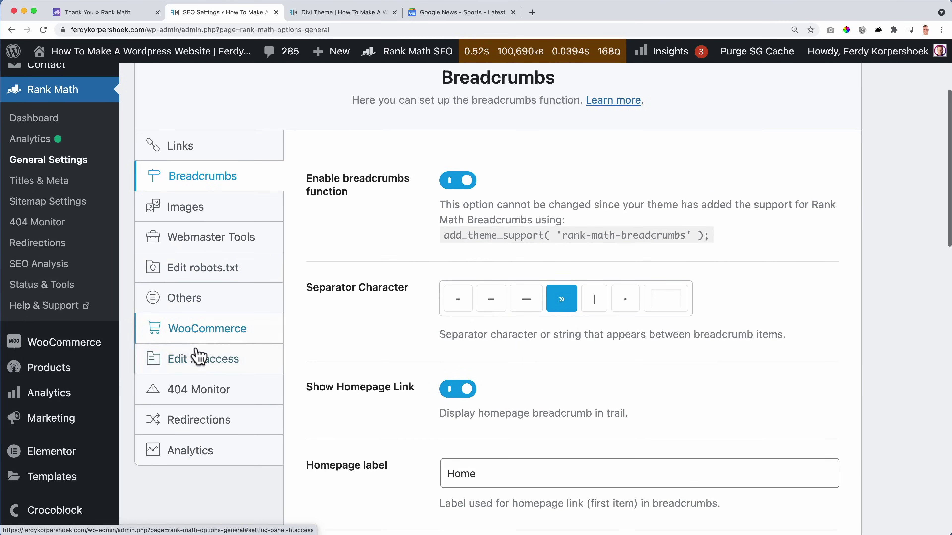
pyautogui.click(197, 356)
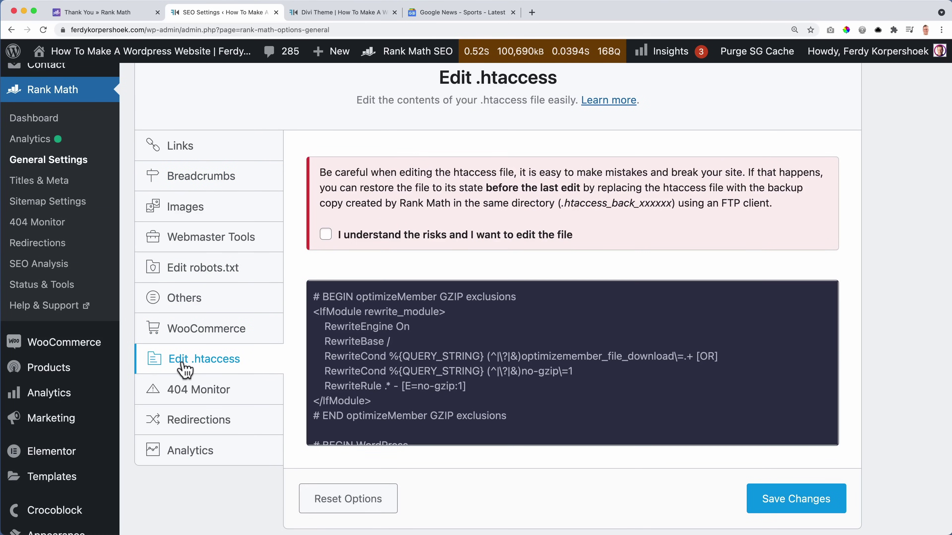
pyautogui.scroll(-3, 481, 353)
pyautogui.scroll(-8, 470, 355)
pyautogui.scroll(12, 469, 355)
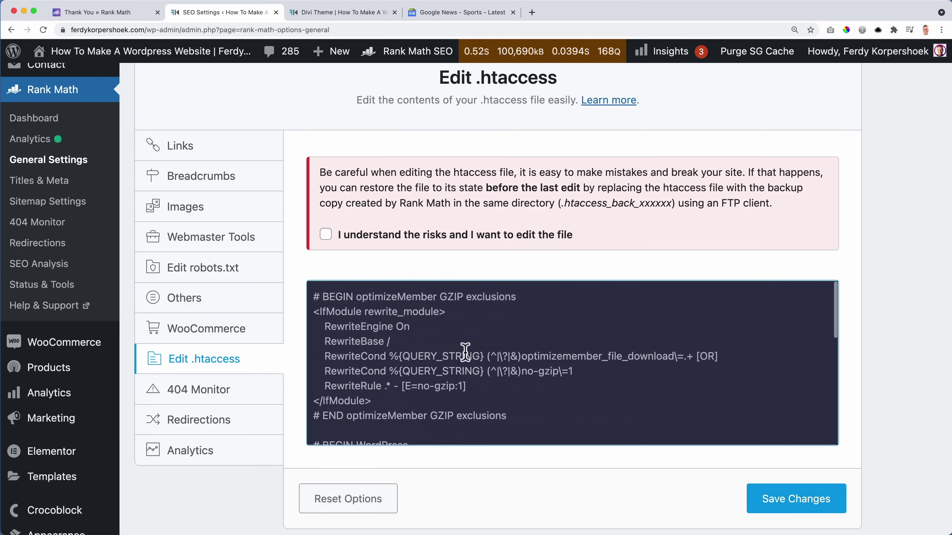
# In 404 Monitor, try Advanced mode, then keep Simple mode with a 100-row log limit.
pyautogui.click(205, 389)
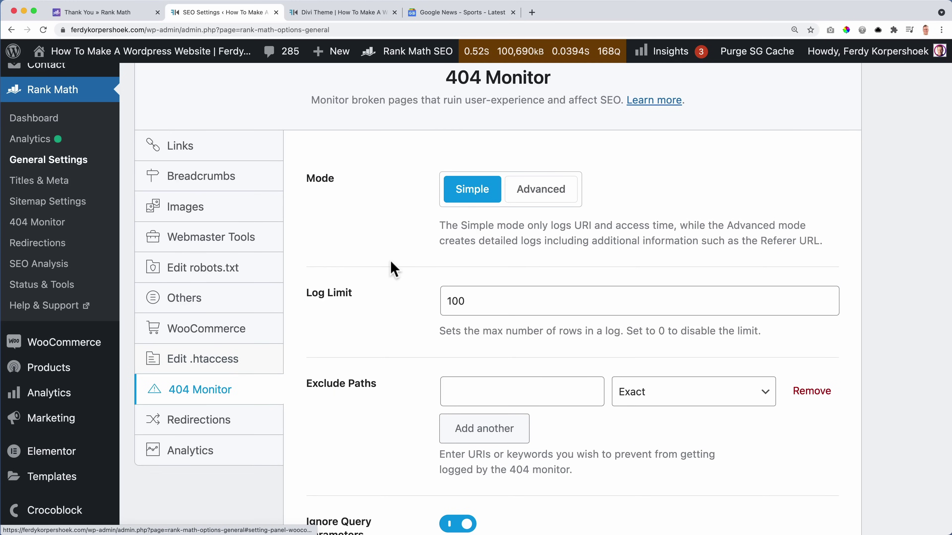
pyautogui.scroll(1, 415, 240)
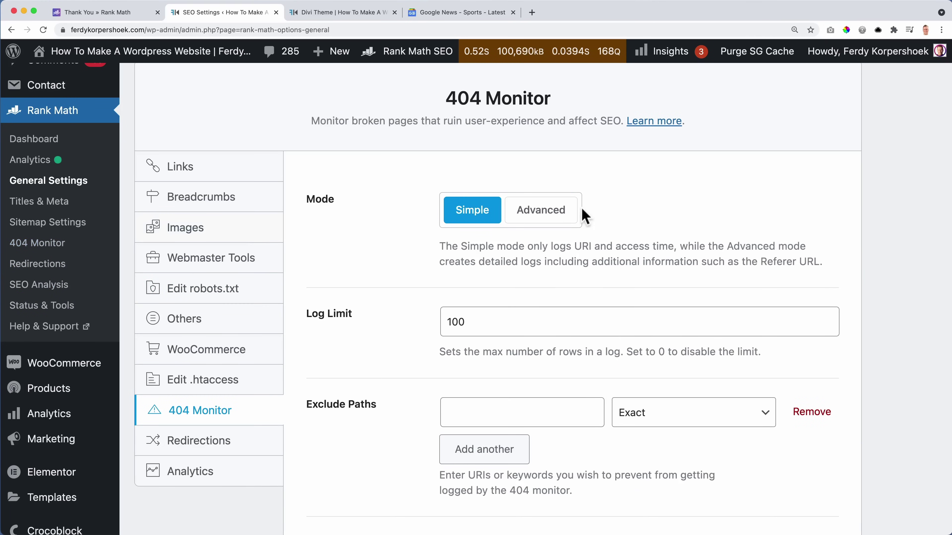
pyautogui.click(550, 213)
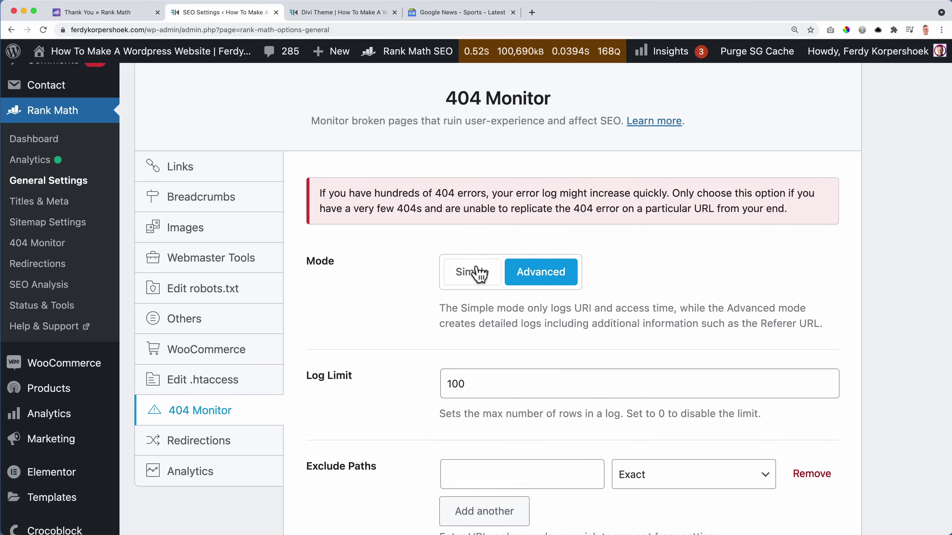
pyautogui.click(476, 273)
pyautogui.click(516, 326)
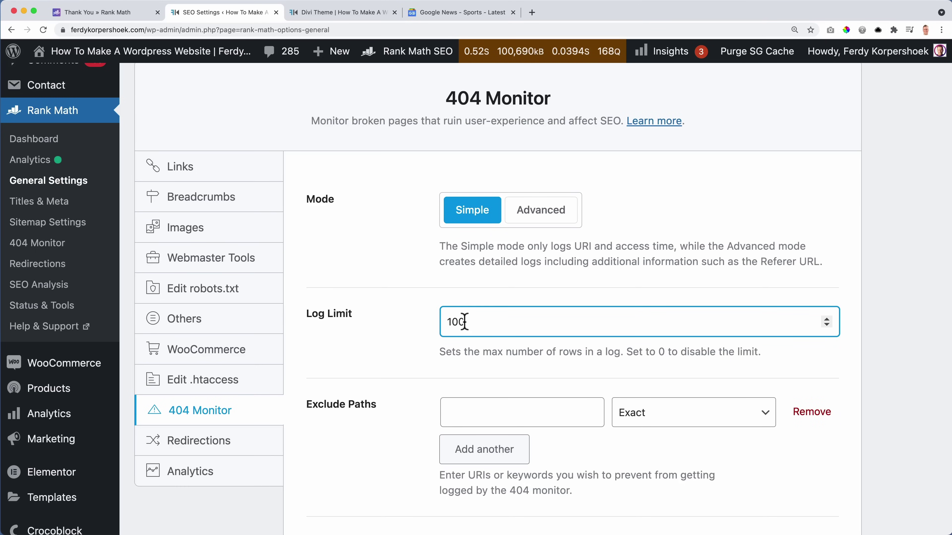
pyautogui.scroll(-2, 501, 315)
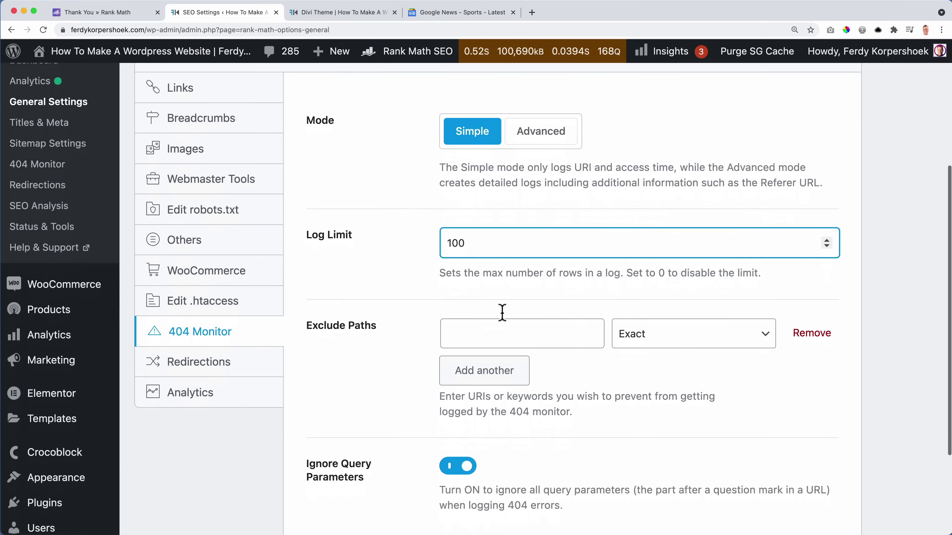
# Add a trial /blog/ exclude path with Contains matching in 404 Monitor.
pyautogui.keyDown('super'); pyautogui.click(229, 53); pyautogui.keyUp('super')
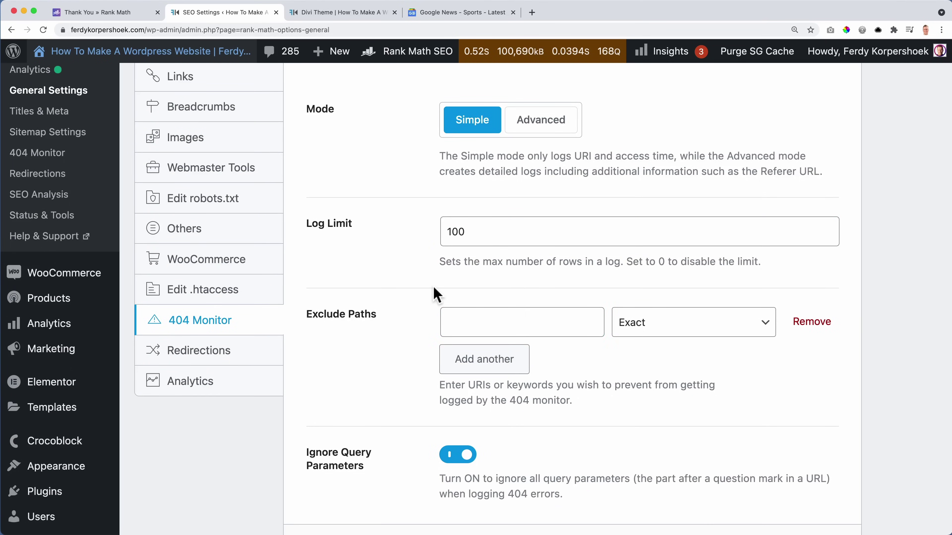
pyautogui.click(489, 324)
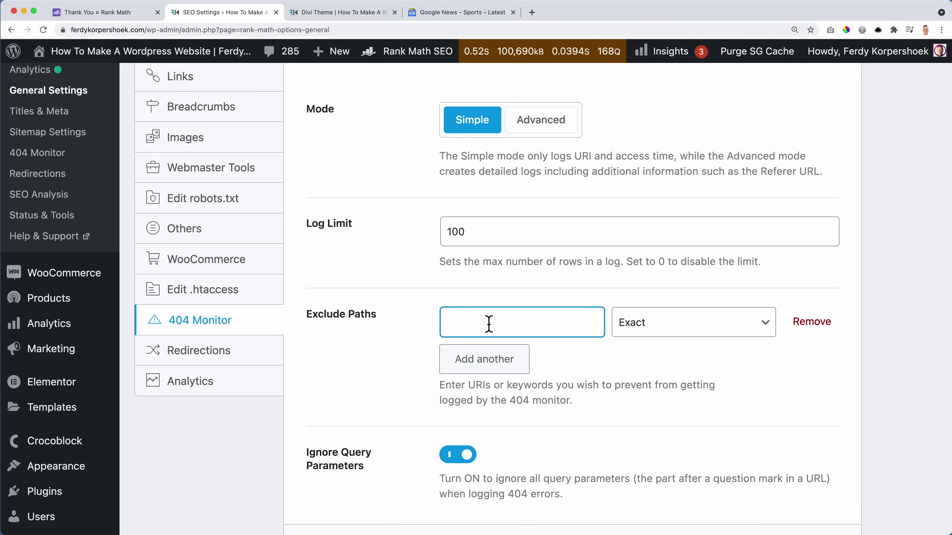
pyautogui.click(690, 330)
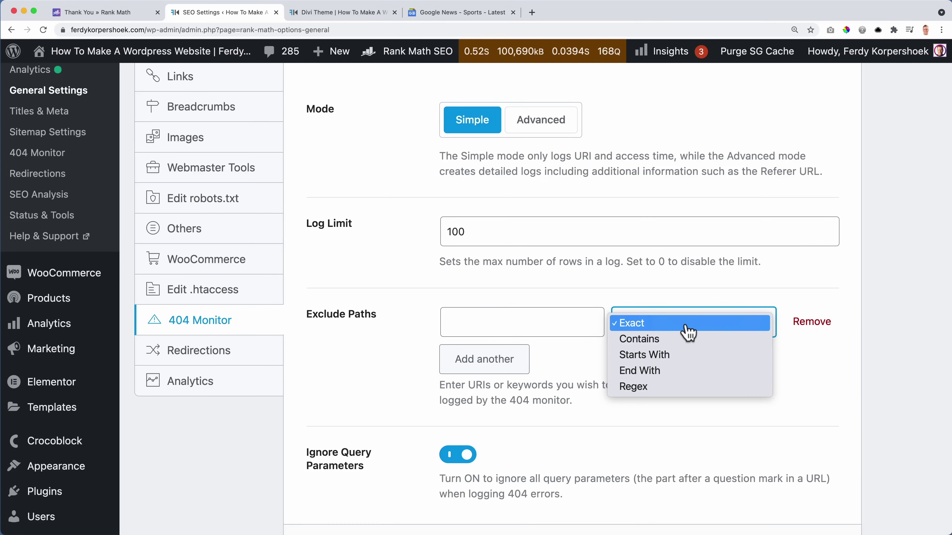
pyautogui.click(659, 342)
pyautogui.click(502, 321)
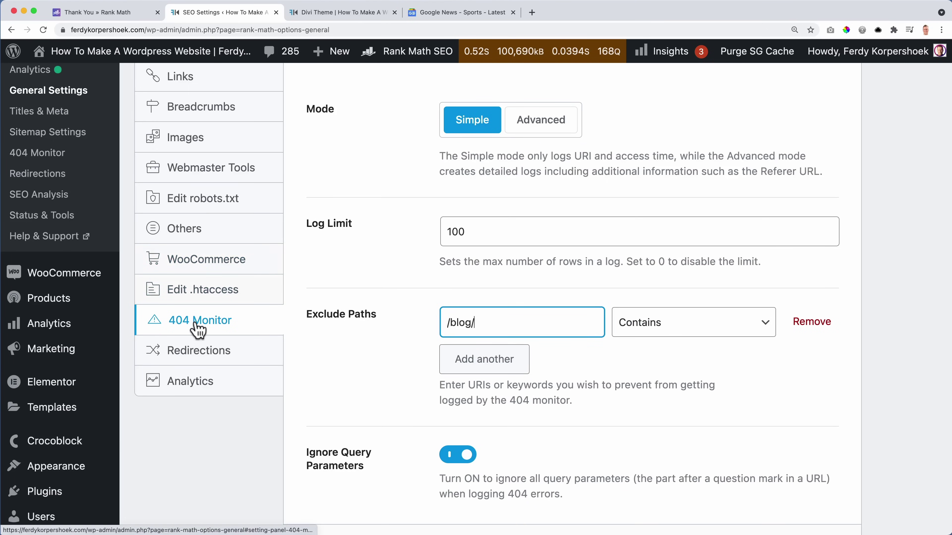
# Delete the /blog/ exclusion, remove the entry, and switch to the Divi Theme tab.
pyautogui.moveTo(584, 325); pyautogui.dragTo(423, 331)
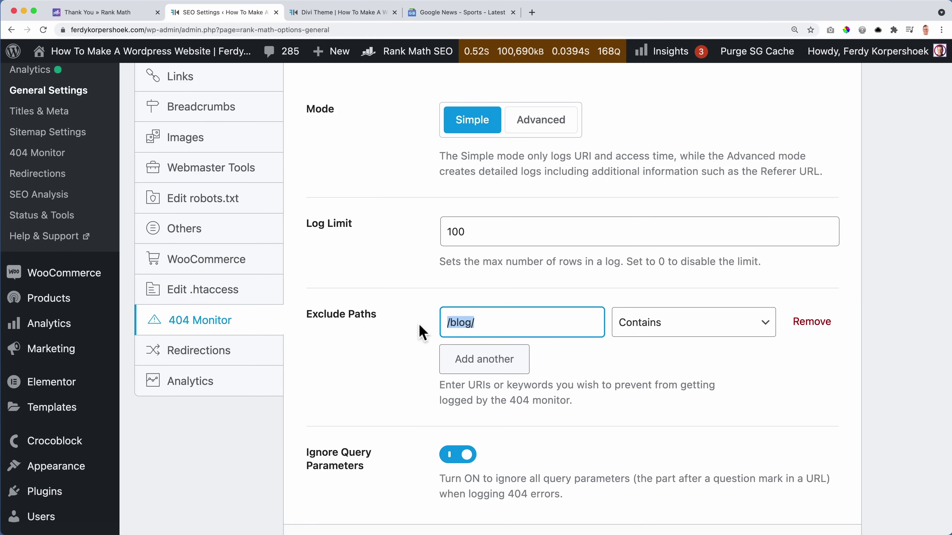
pyautogui.press('BackSpace')
pyautogui.click(813, 321)
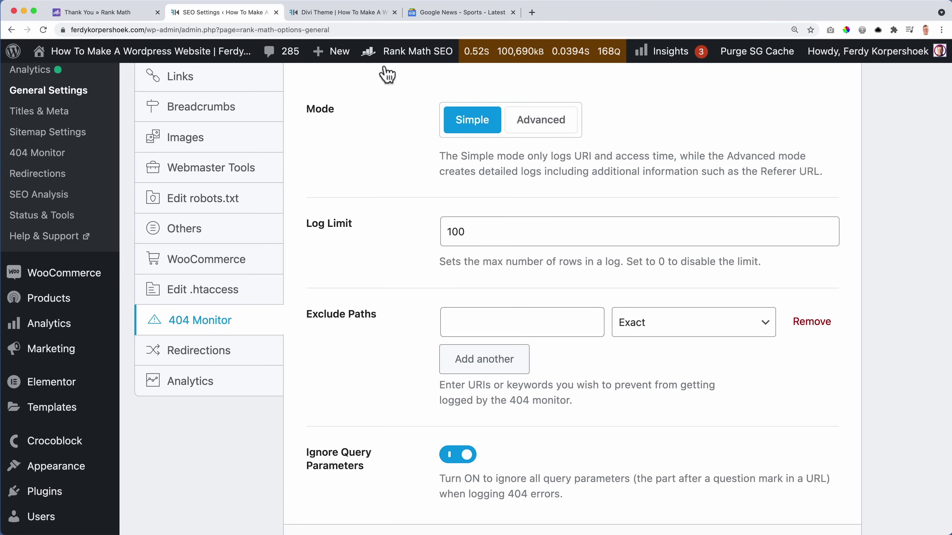
pyautogui.click(327, 13)
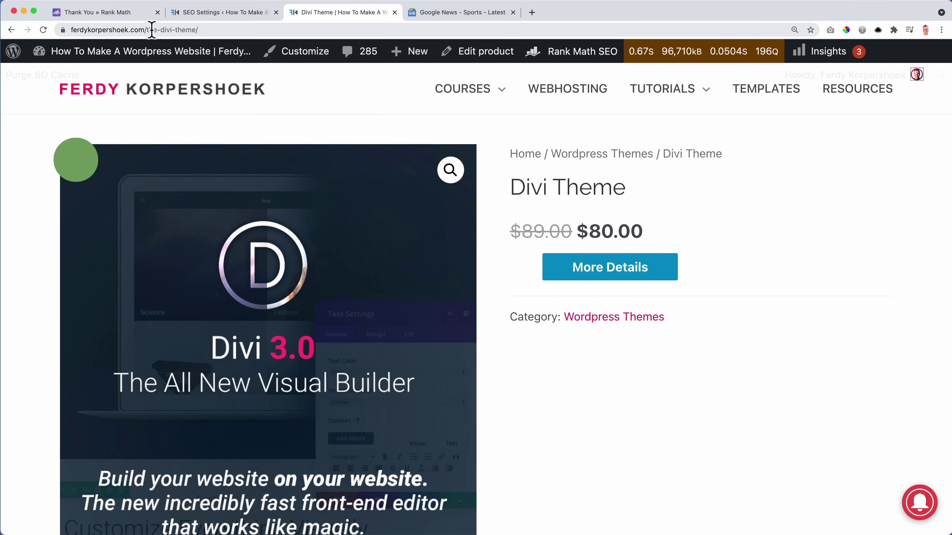
# Open the Divi Theme product editor, then save the 404 Monitor settings in SEO Settings.
pyautogui.click(489, 55)
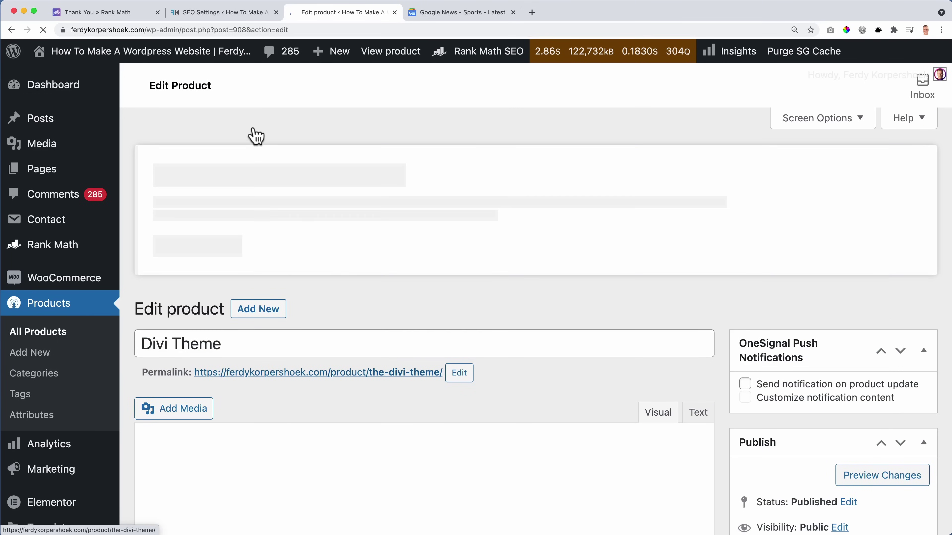
pyautogui.click(121, 13)
pyautogui.click(218, 6)
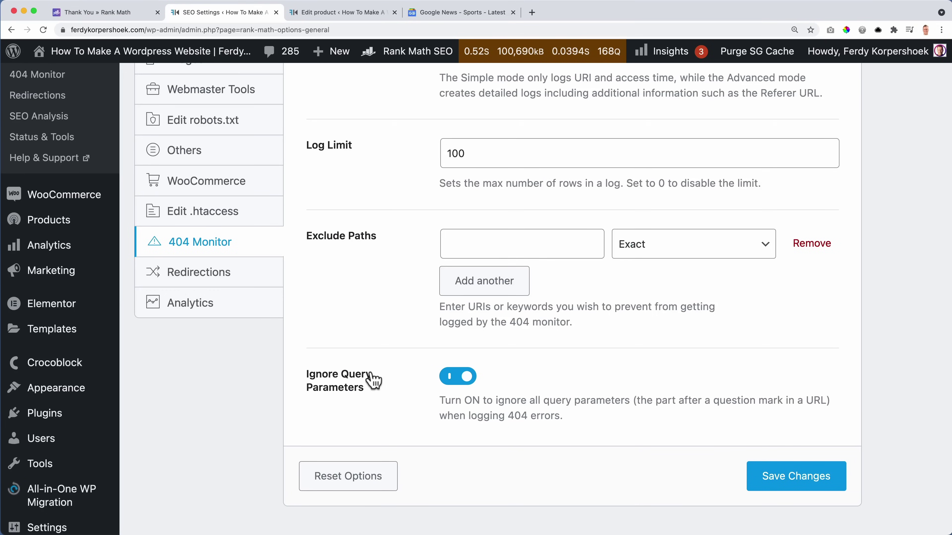
pyautogui.click(793, 484)
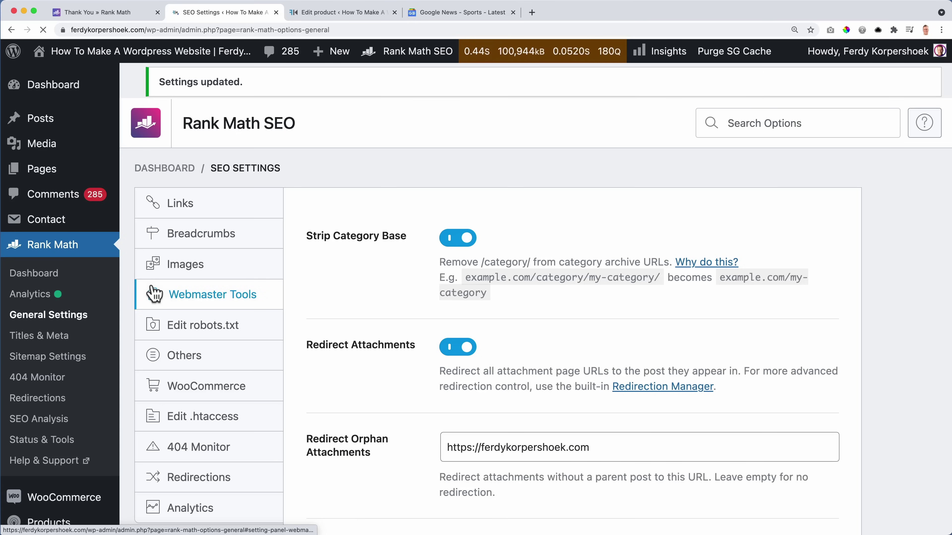
pyautogui.scroll(-3, 181, 345)
pyautogui.click(202, 361)
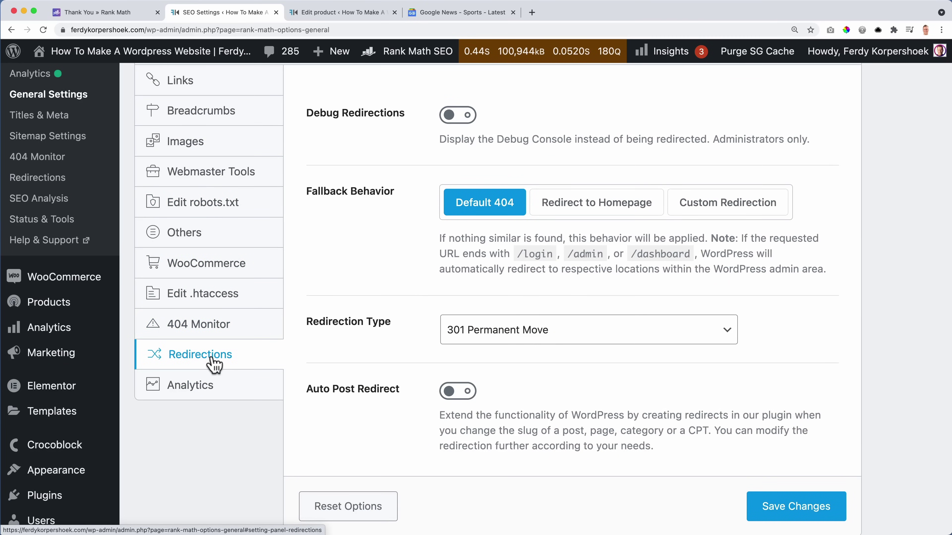
pyautogui.scroll(3, 224, 349)
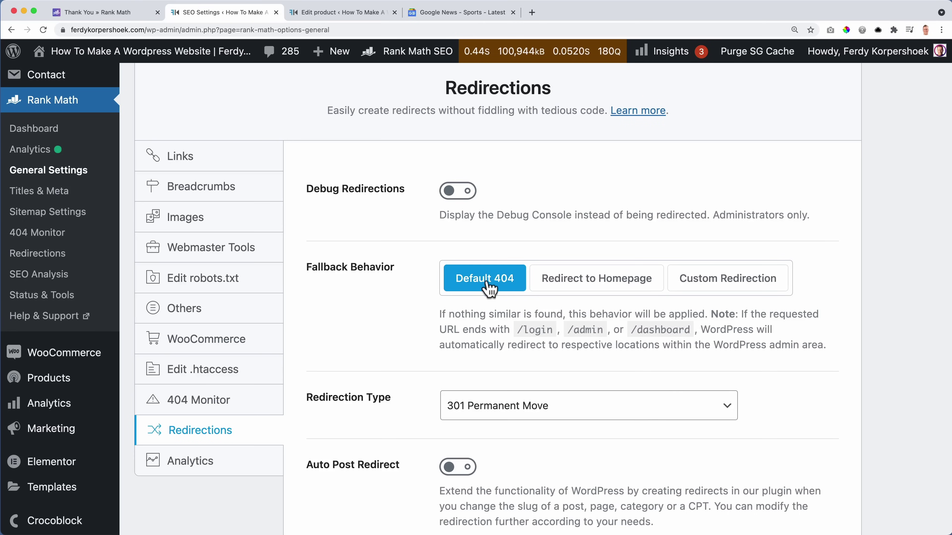
pyautogui.click(328, 17)
pyautogui.click(250, 30)
pyautogui.click(189, 30)
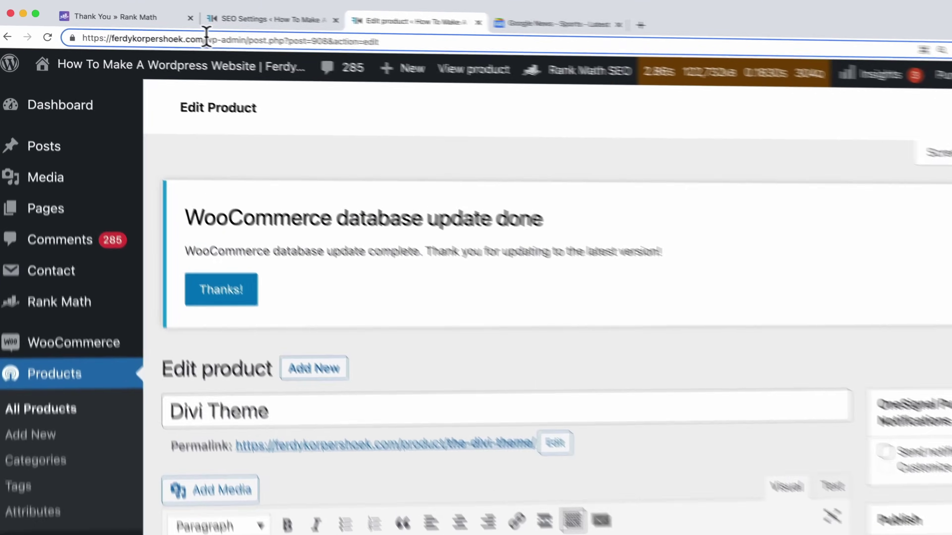
pyautogui.moveTo(207, 39); pyautogui.dragTo(378, 40)
pyautogui.write('fdghdfghfg')
pyautogui.press('Return')
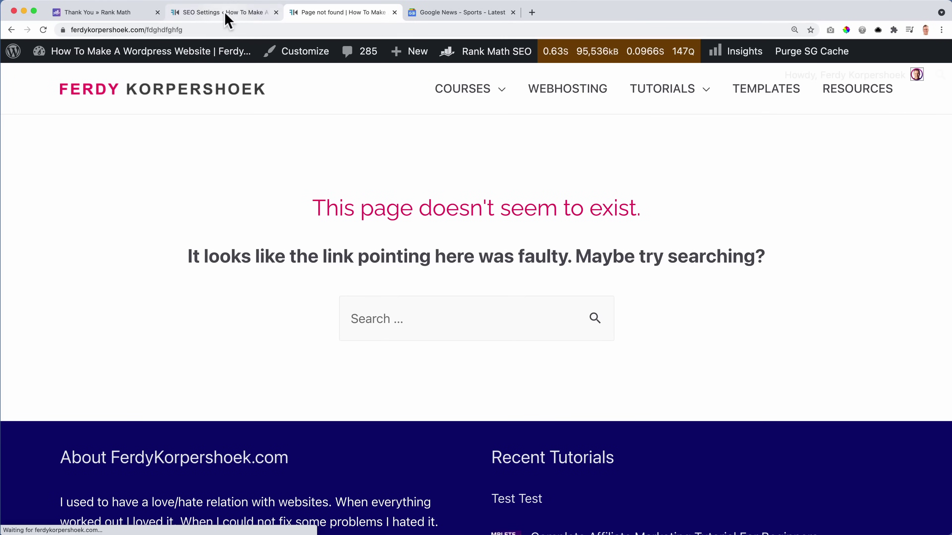
pyautogui.click(227, 13)
pyautogui.click(587, 288)
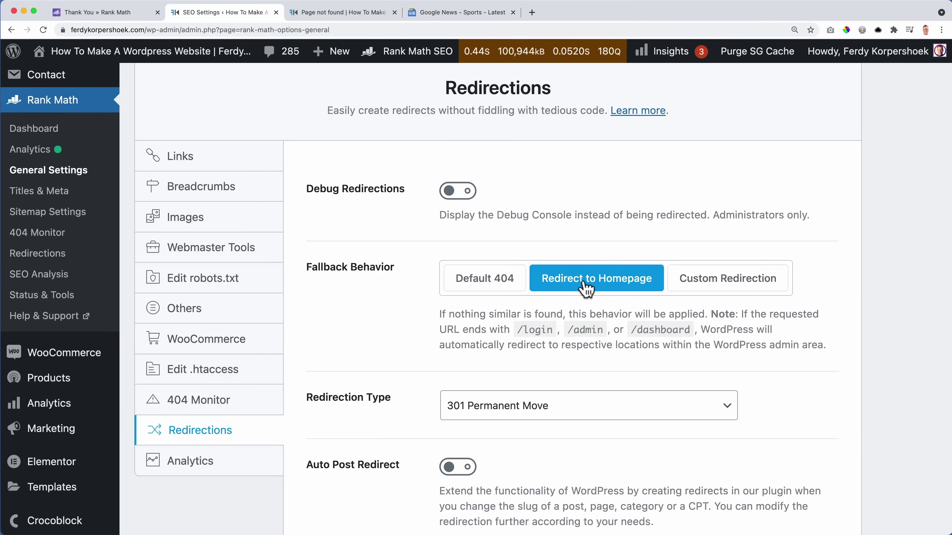
pyautogui.click(705, 287)
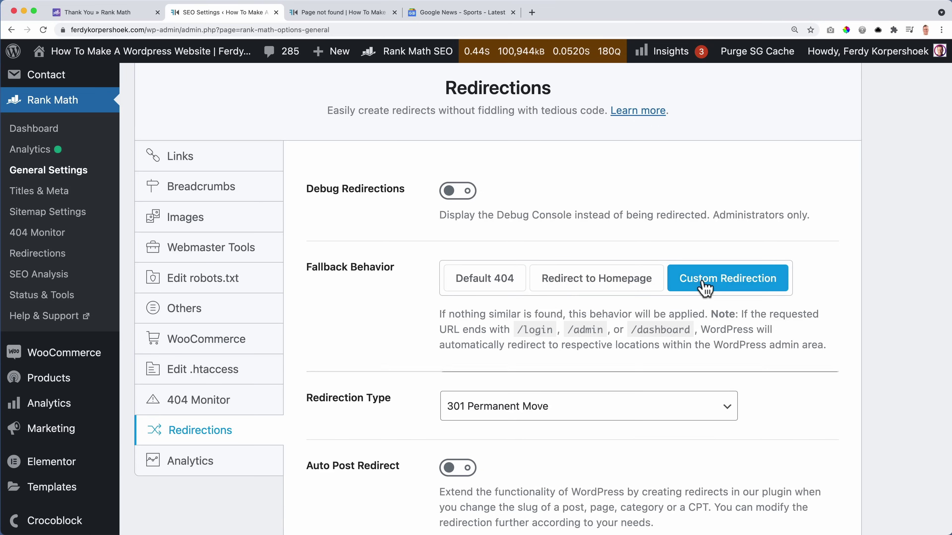
pyautogui.click(502, 398)
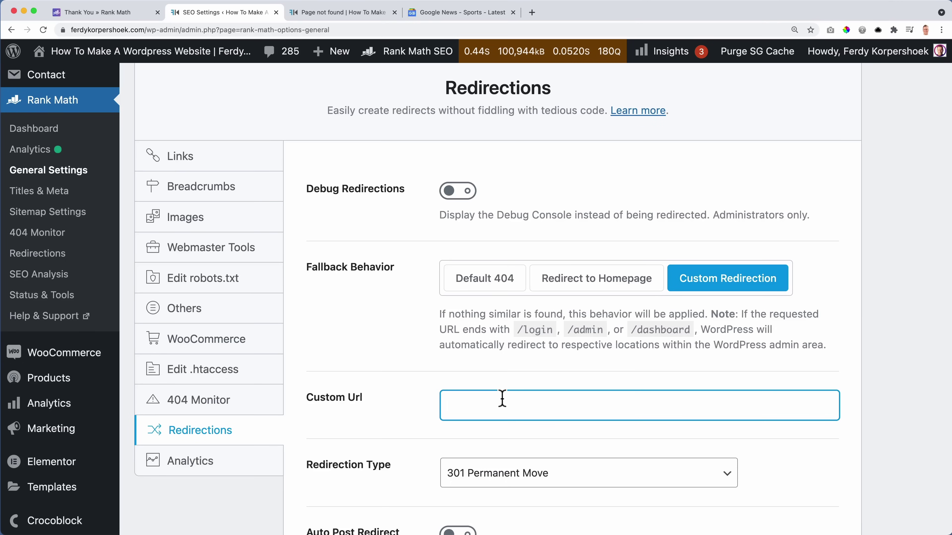
pyautogui.click(583, 287)
pyautogui.click(489, 285)
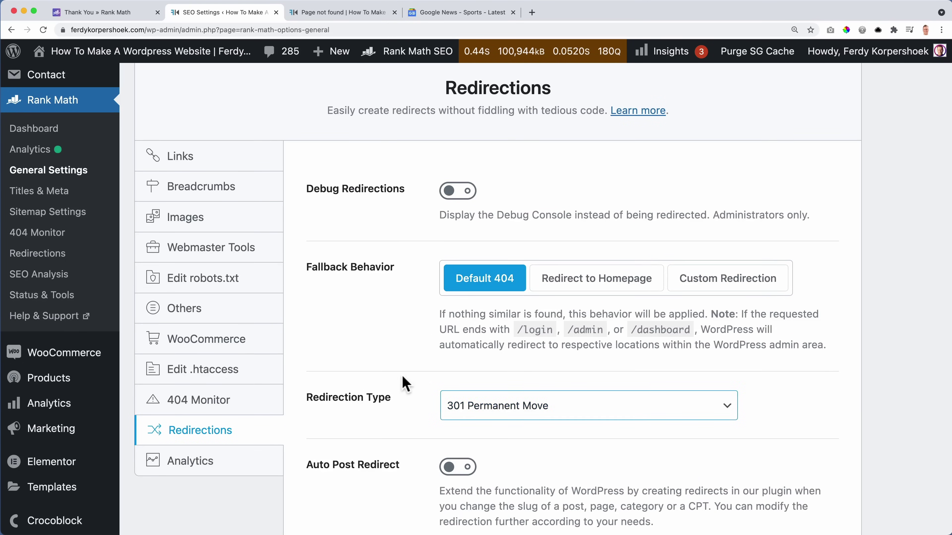
pyautogui.scroll(-3, 419, 435)
pyautogui.click(506, 342)
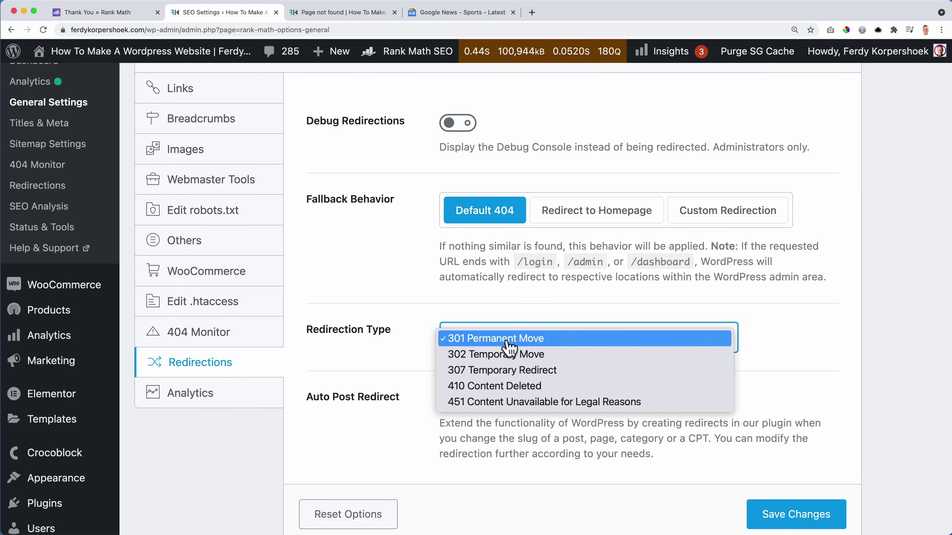
pyautogui.click(507, 342)
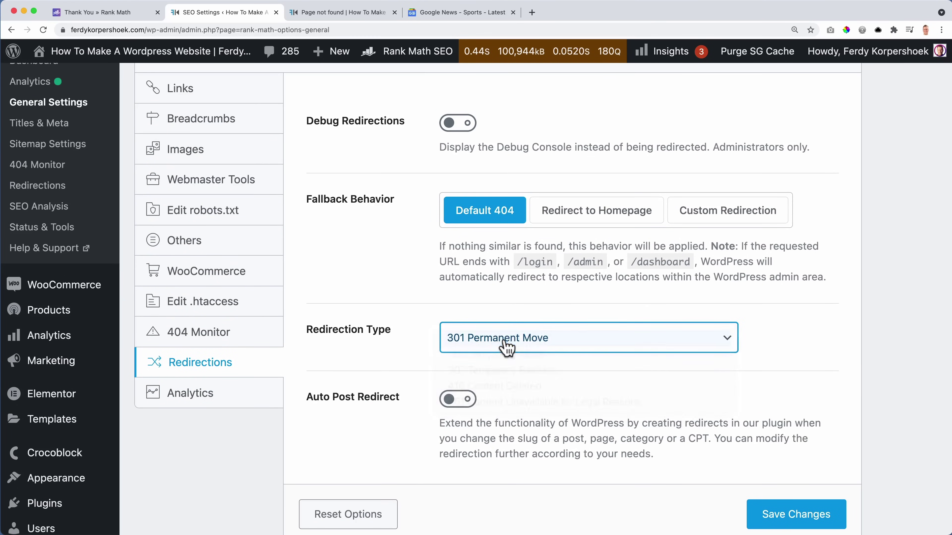
pyautogui.moveTo(352, 64)
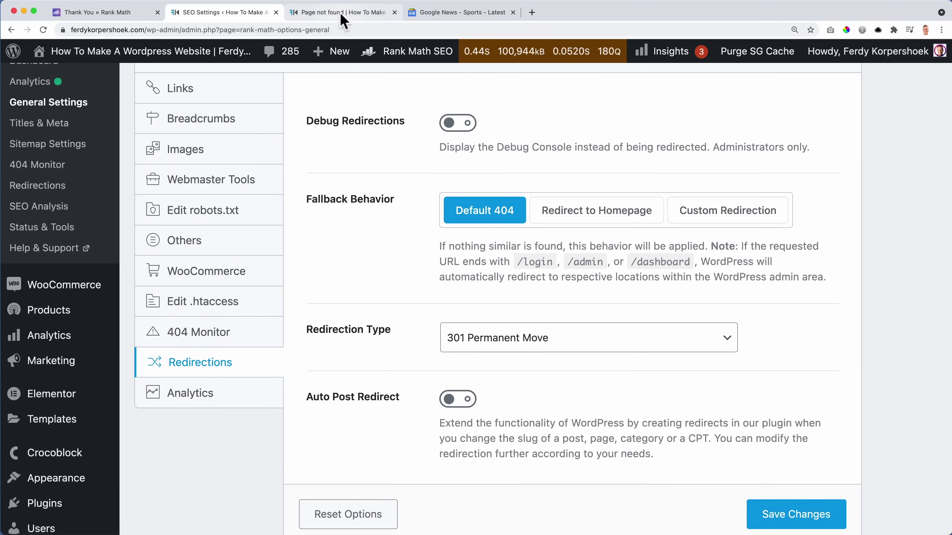
pyautogui.click(341, 13)
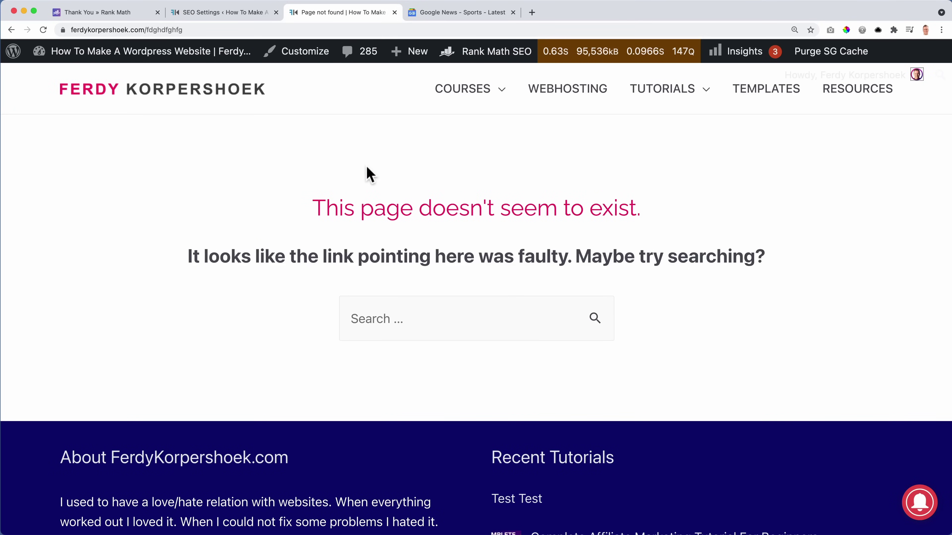
pyautogui.click(245, 13)
pyautogui.click(514, 337)
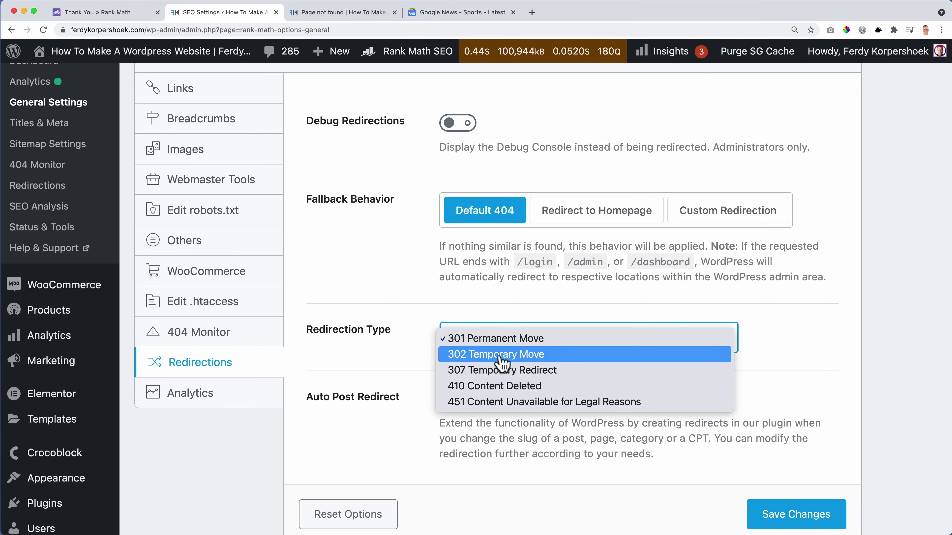
pyautogui.click(493, 338)
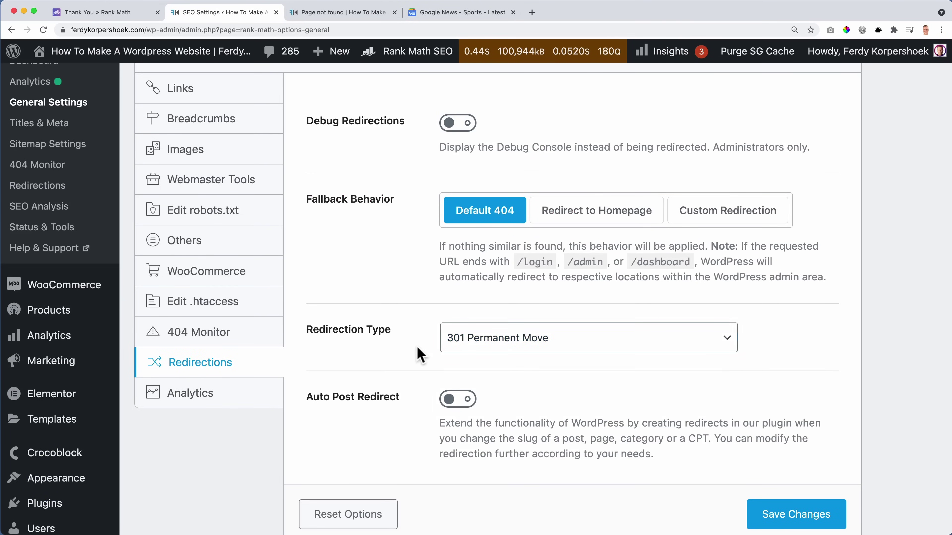
pyautogui.scroll(-3, 427, 313)
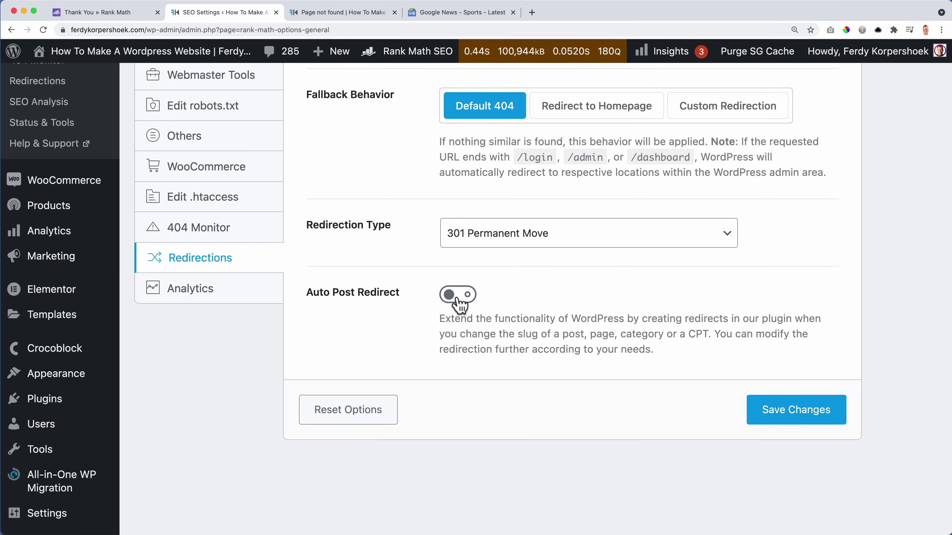
# Turn on Auto Post Redirect and save the redirection settings.
pyautogui.click(458, 298)
pyautogui.click(776, 411)
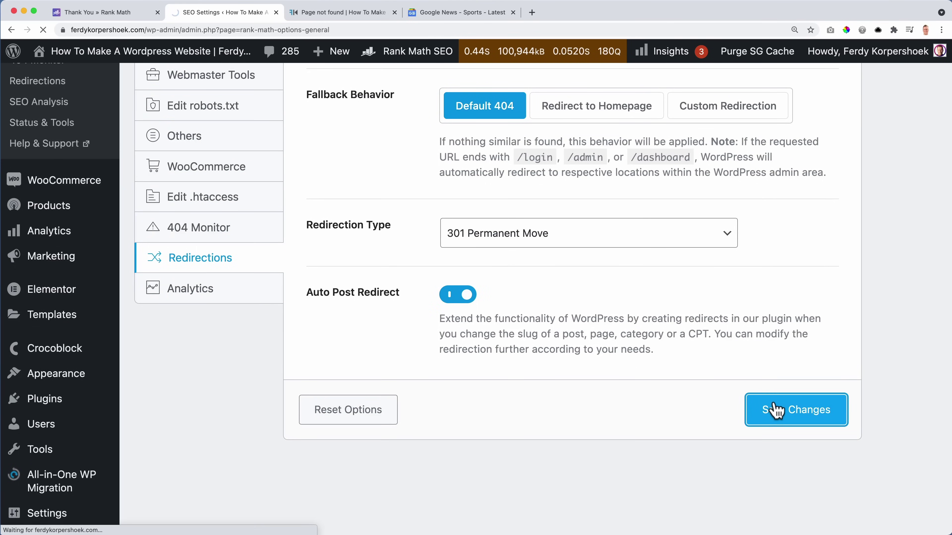
pyautogui.click(318, 13)
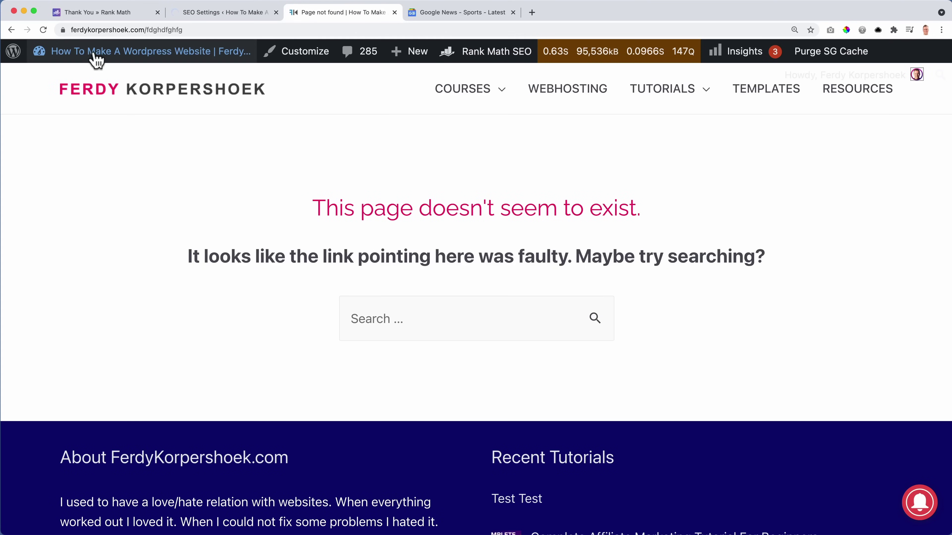
# Open the Complete Affiliate Marketing Tutorial post from All Posts and inspect its URL slug.
pyautogui.moveTo(93, 56)
pyautogui.click(76, 79)
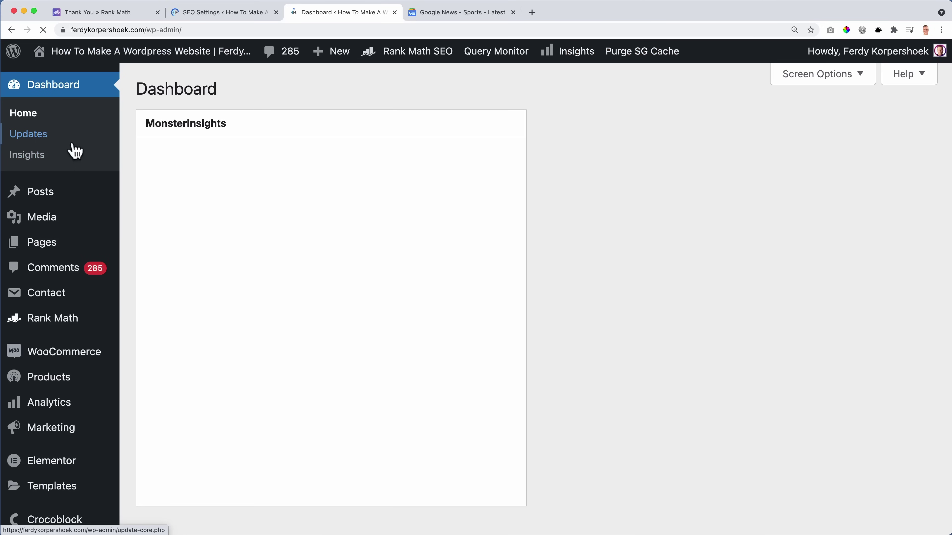
pyautogui.moveTo(57, 199)
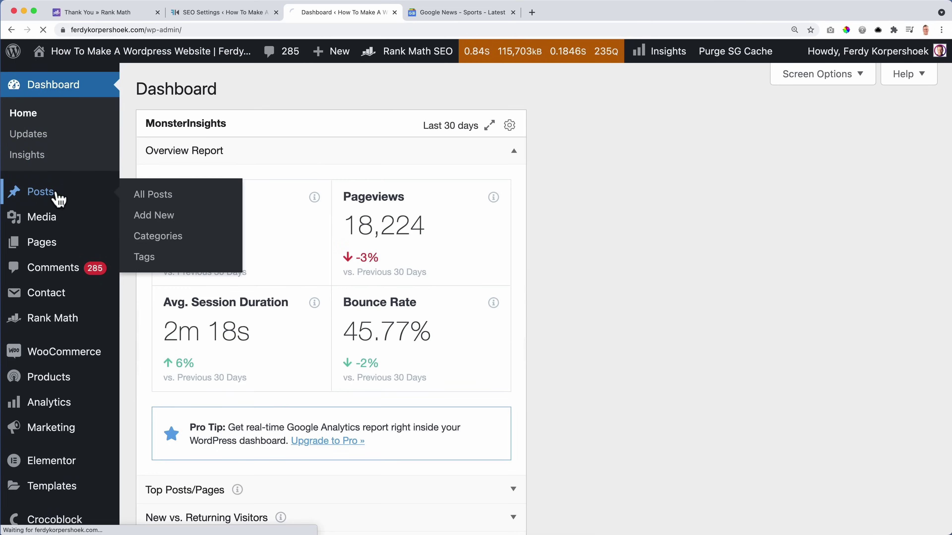
pyautogui.click(180, 197)
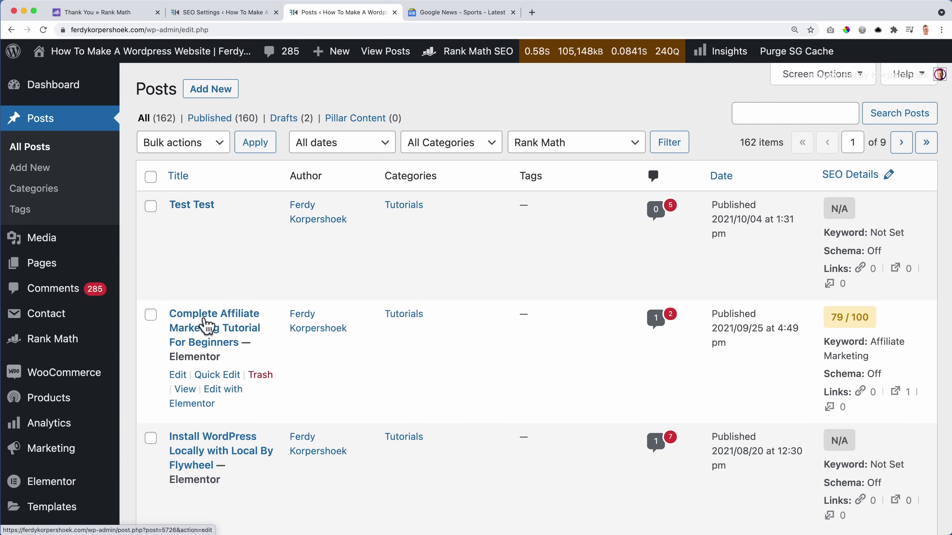
pyautogui.click(212, 323)
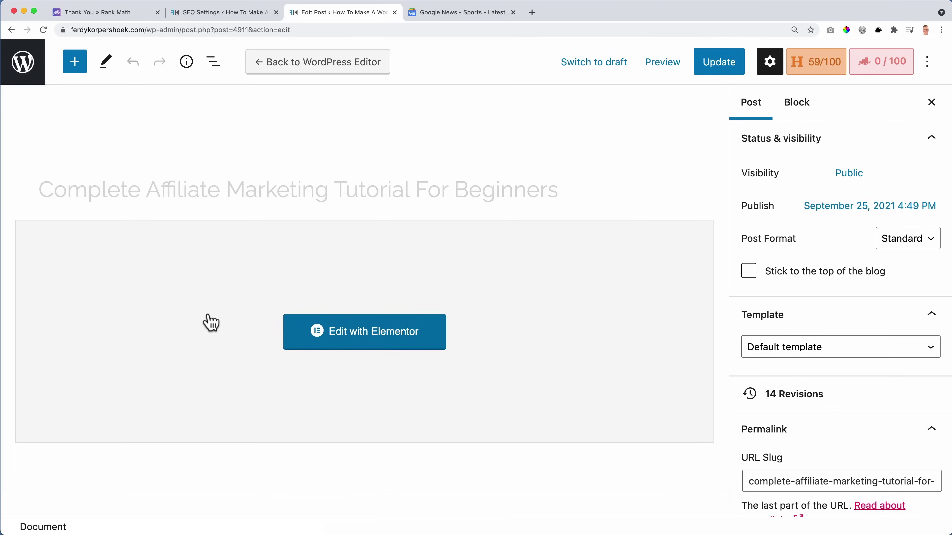
pyautogui.scroll(-5, 839, 351)
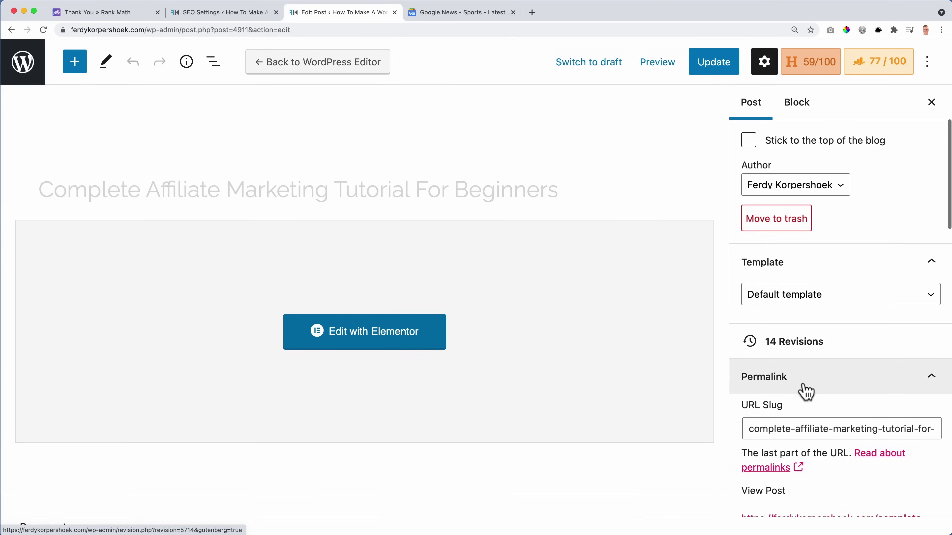
pyautogui.moveTo(798, 424); pyautogui.dragTo(948, 422)
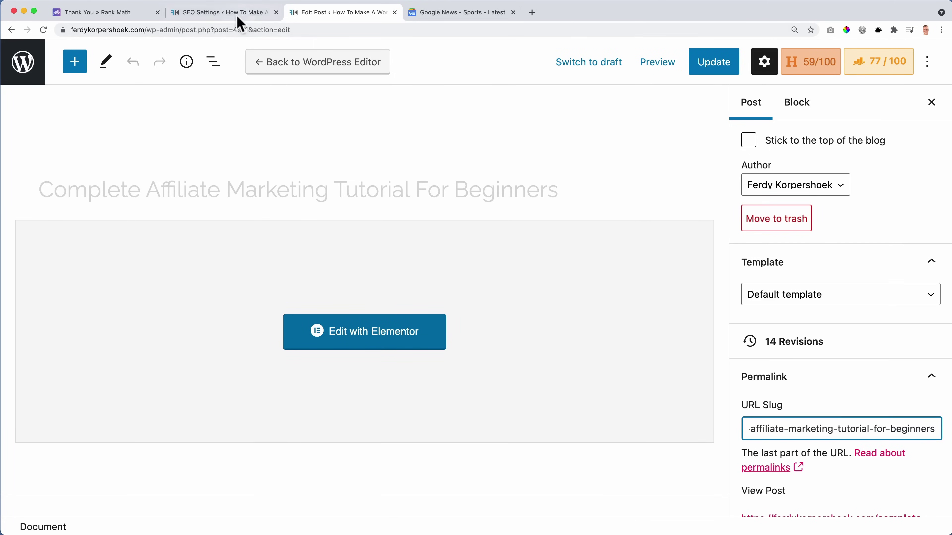
pyautogui.click(229, 13)
pyautogui.scroll(-10, 410, 323)
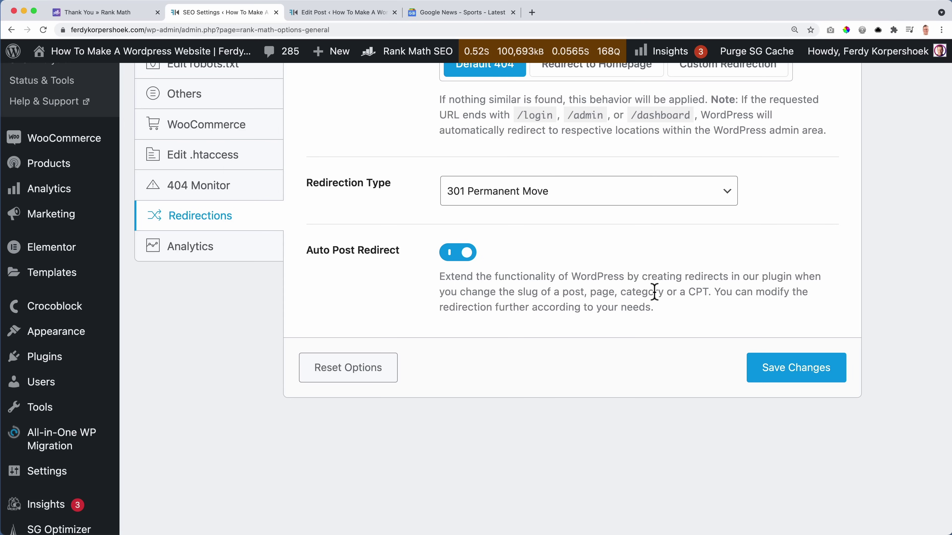
# Save the redirection settings again.
pyautogui.click(772, 371)
pyautogui.scroll(4, 453, 269)
pyautogui.scroll(1, 453, 270)
pyautogui.scroll(-6, 210, 267)
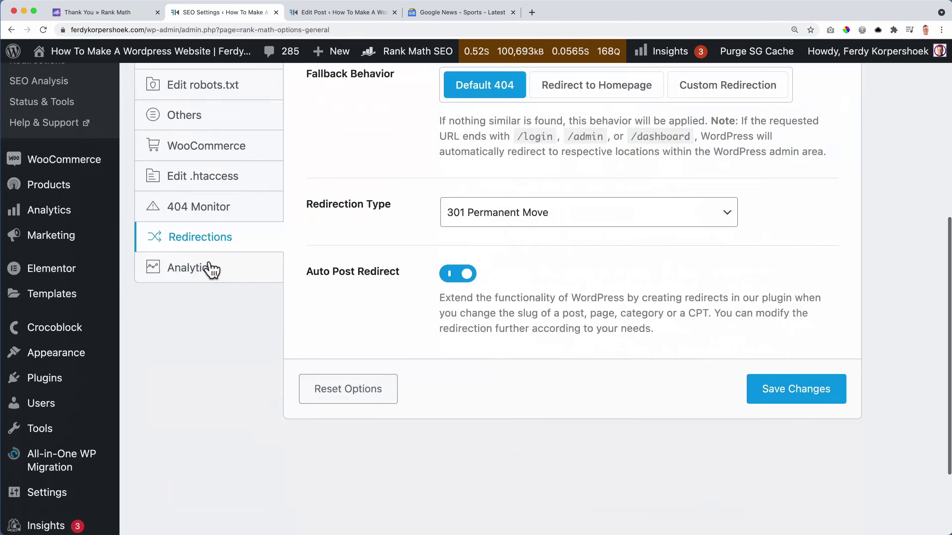
# Review the Analytics settings showing Search Console and Analytics connected.
pyautogui.click(200, 278)
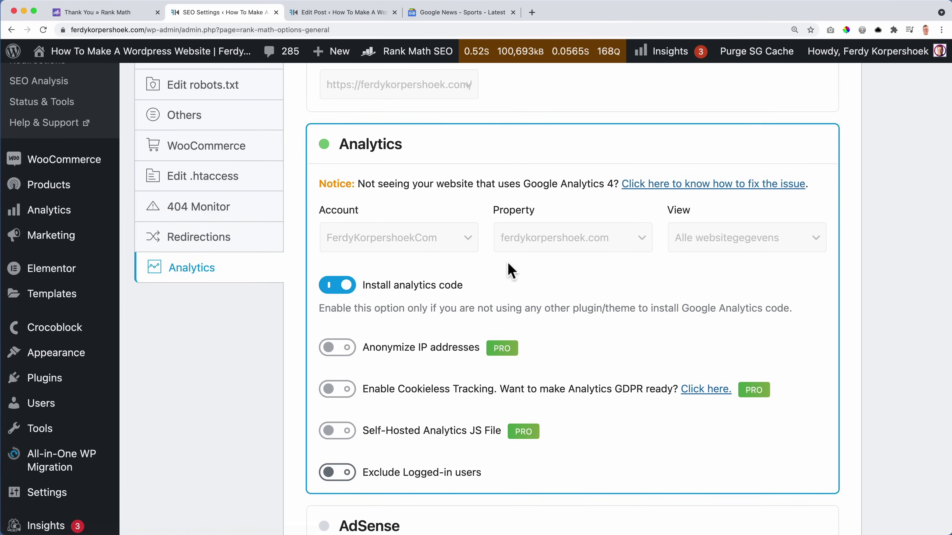
pyautogui.scroll(2, 510, 270)
pyautogui.scroll(4, 511, 270)
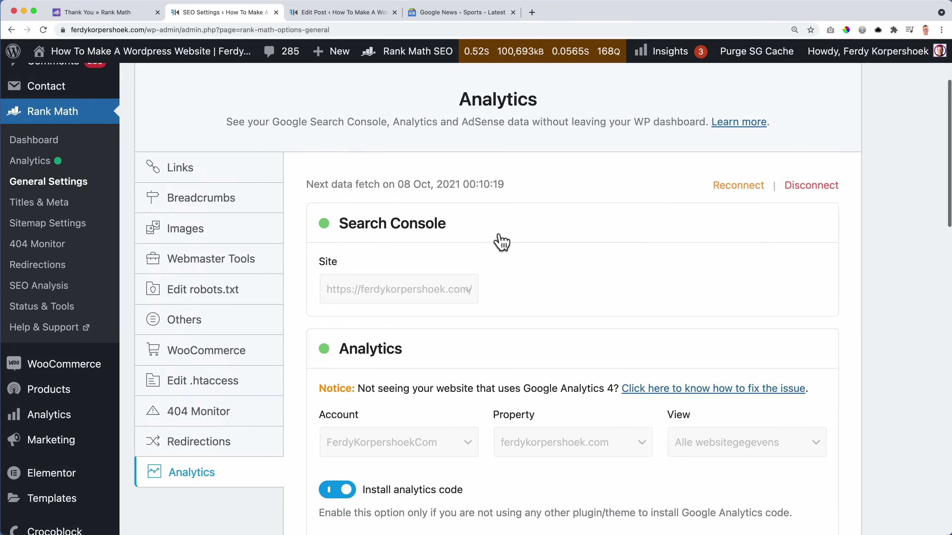
pyautogui.scroll(-18, 502, 246)
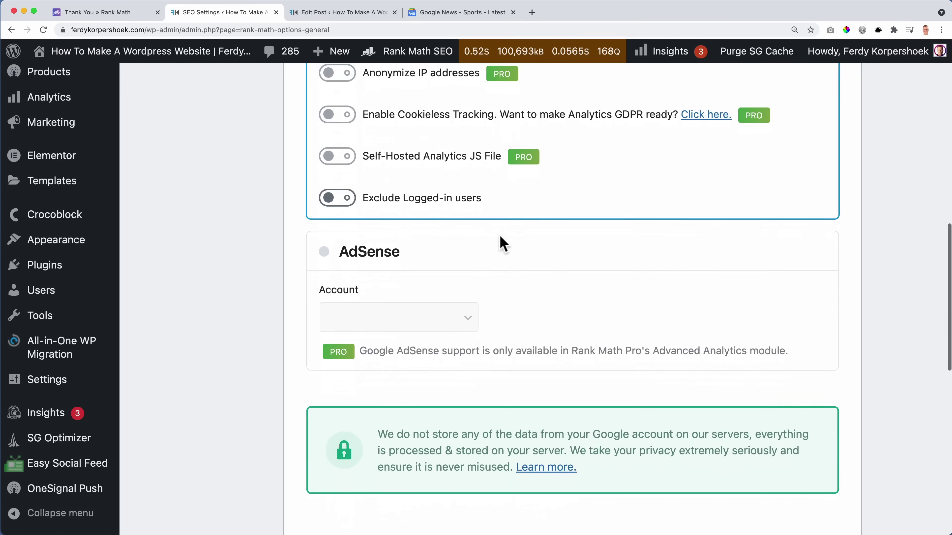
pyautogui.scroll(-5, 502, 246)
pyautogui.scroll(6, 493, 244)
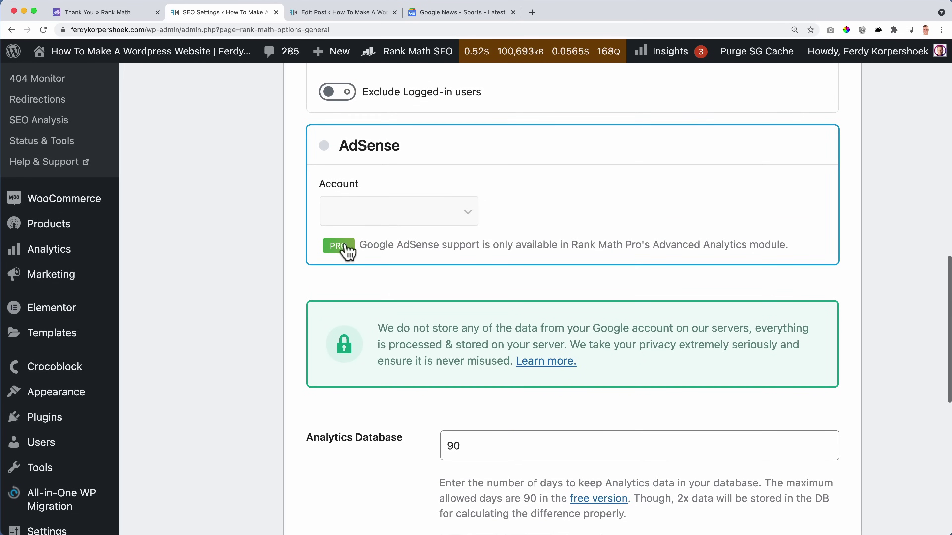
pyautogui.scroll(-10, 458, 235)
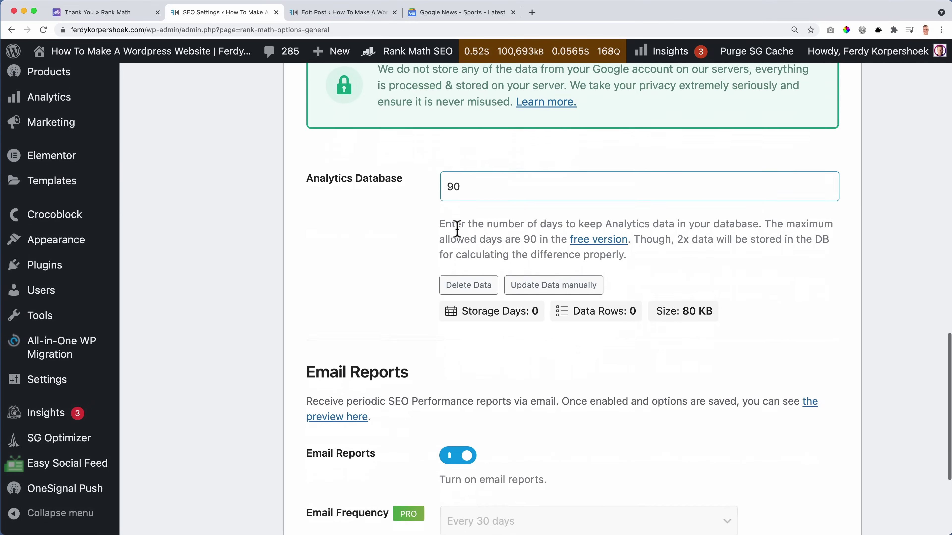
pyautogui.scroll(-2, 458, 237)
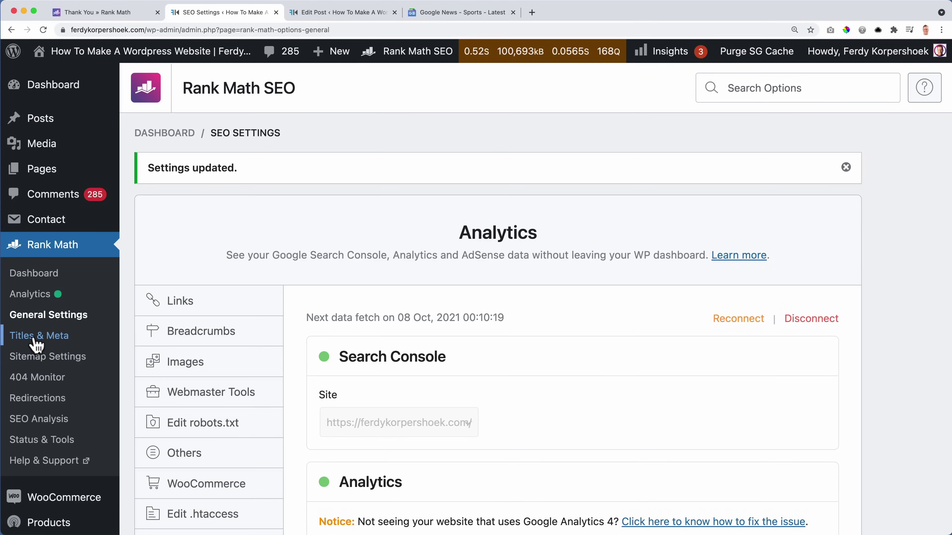
# Open Titles & Meta Global Meta, close the thank-you, post editor and Google News tabs.
pyautogui.click(47, 344)
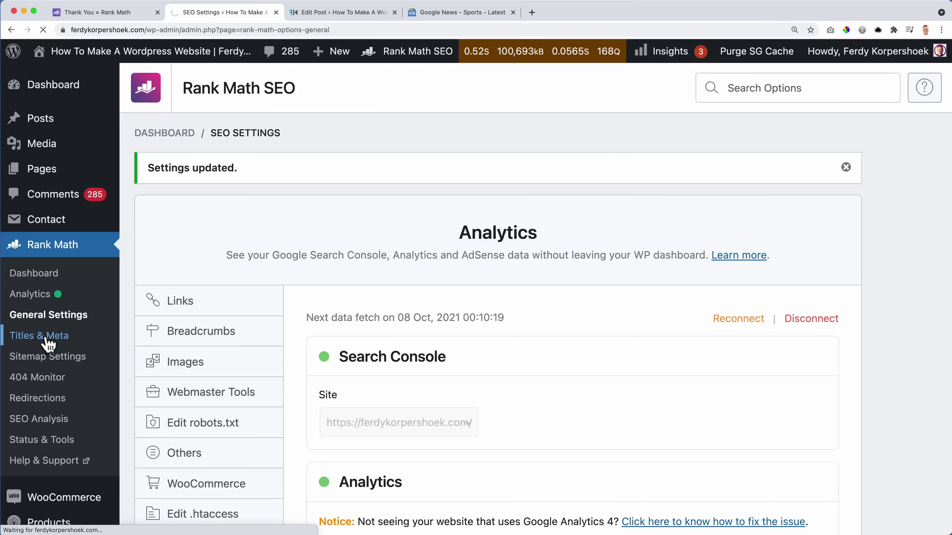
pyautogui.click(157, 13)
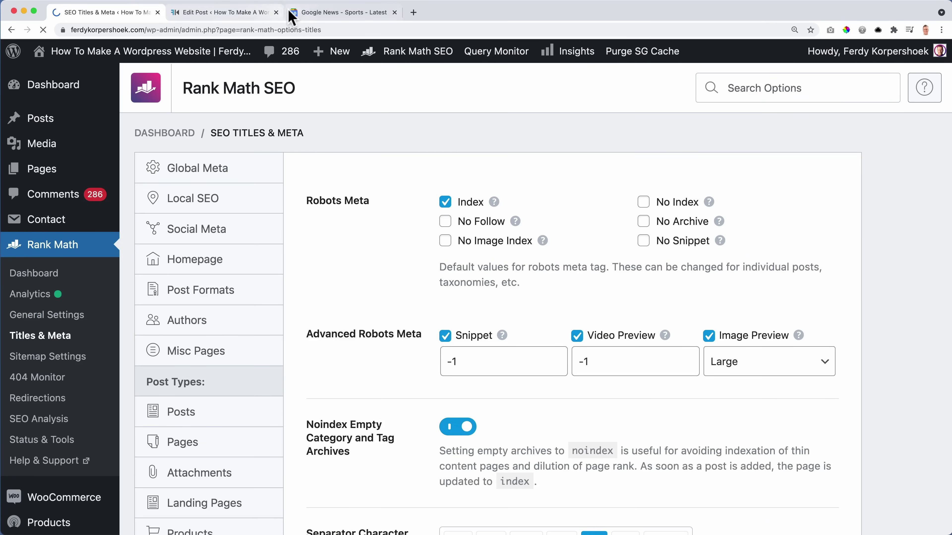
pyautogui.click(276, 12)
pyautogui.click(276, 13)
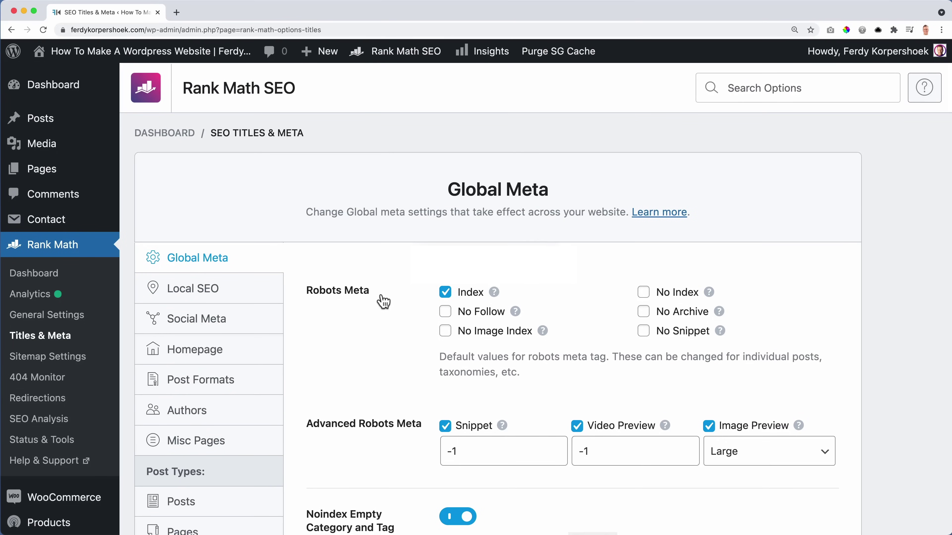
pyautogui.scroll(-3, 383, 240)
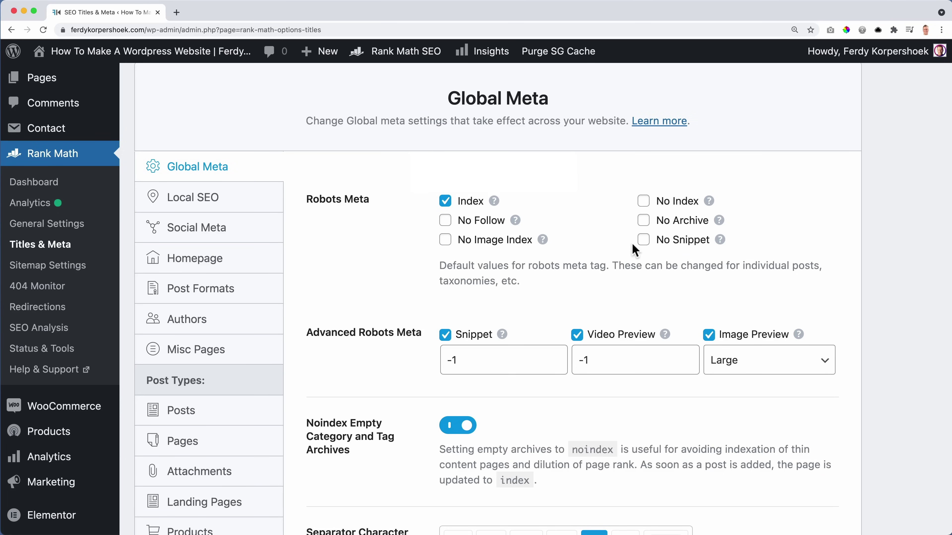
pyautogui.scroll(-5, 599, 230)
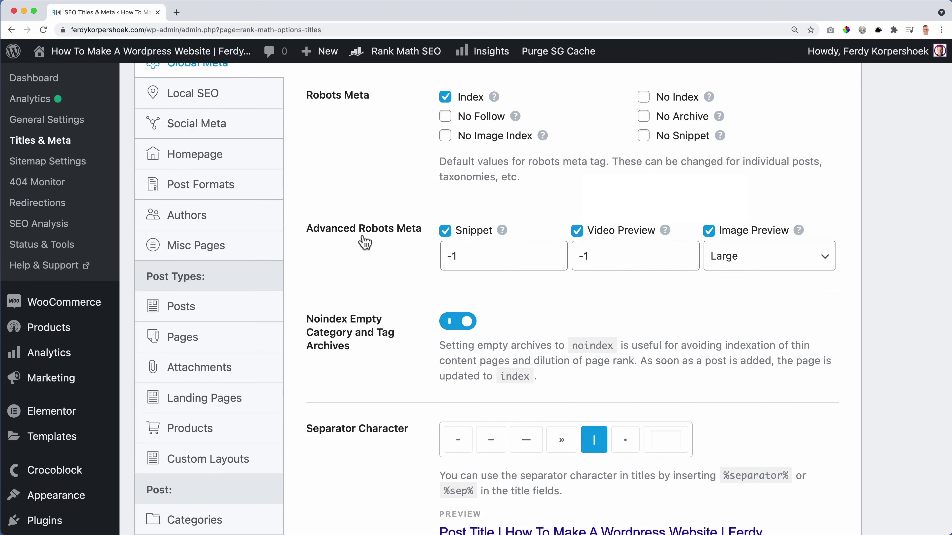
pyautogui.scroll(-3, 386, 239)
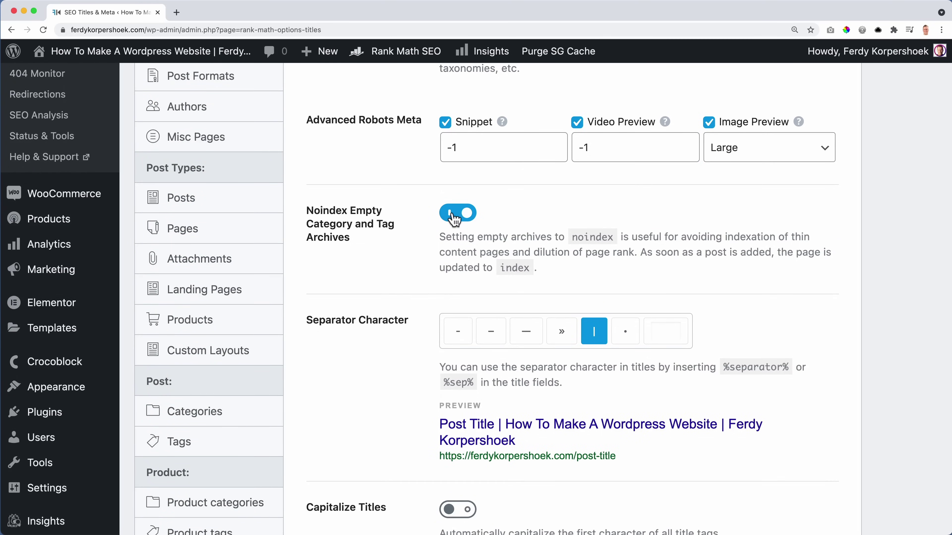
pyautogui.scroll(-4, 453, 218)
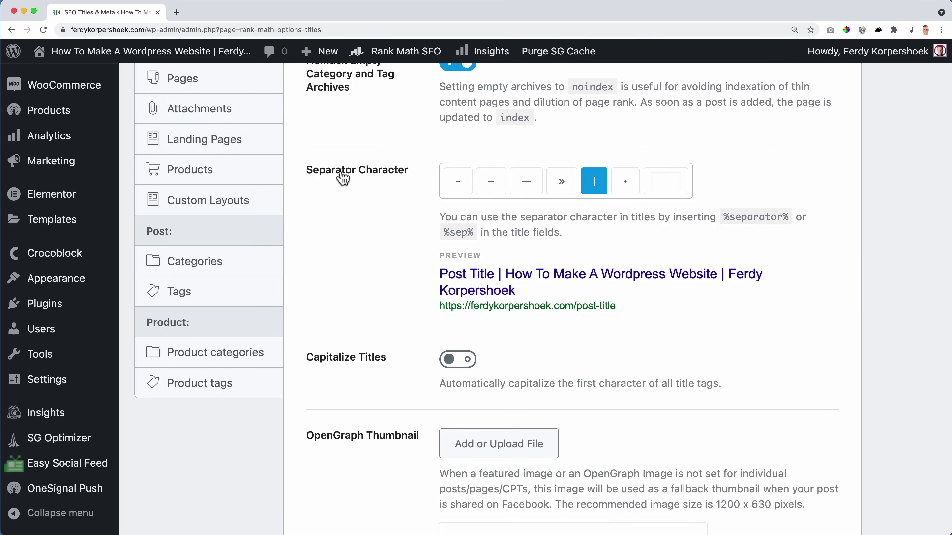
# Search Google for 'how to make a website' in a new tab and scroll the results.
pyautogui.click(177, 12)
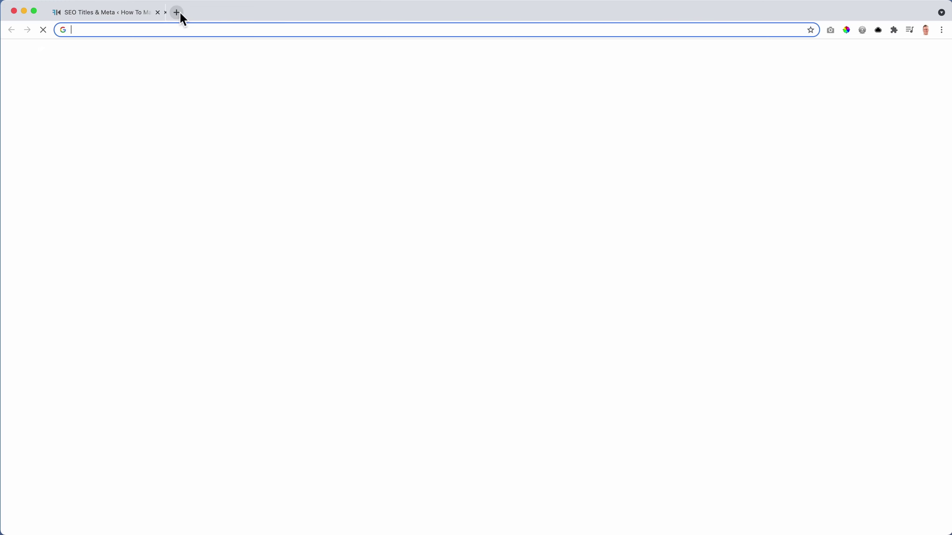
pyautogui.write('how to make')
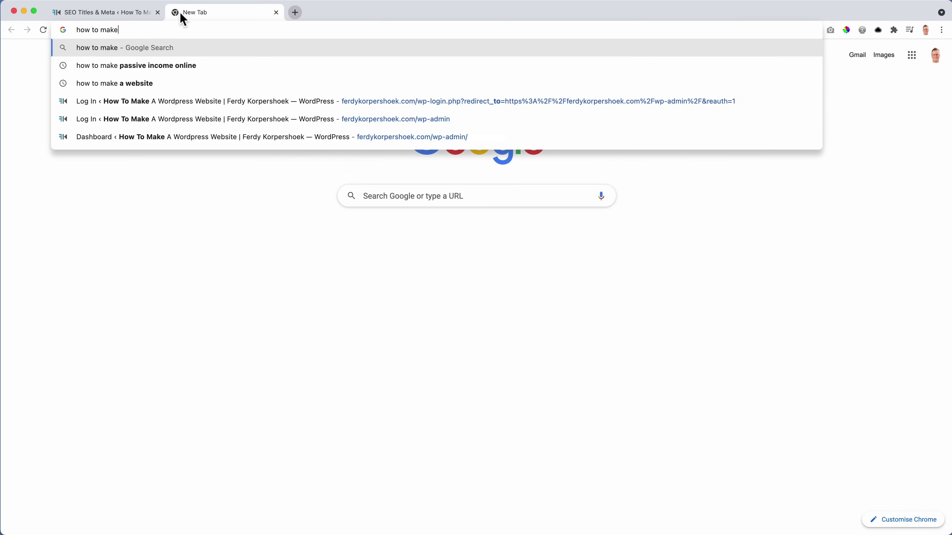
pyautogui.write(' a website')
pyautogui.press('Return')
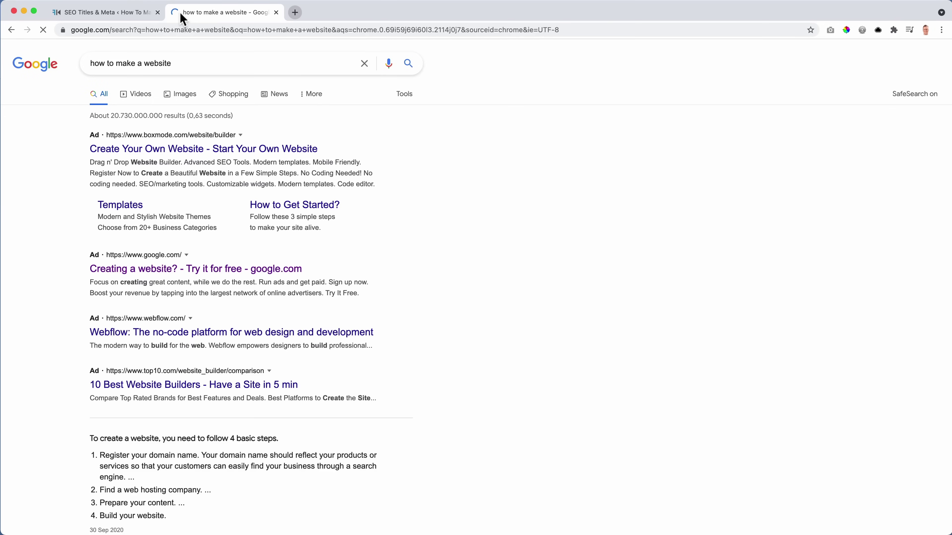
pyautogui.scroll(-15, 100, 138)
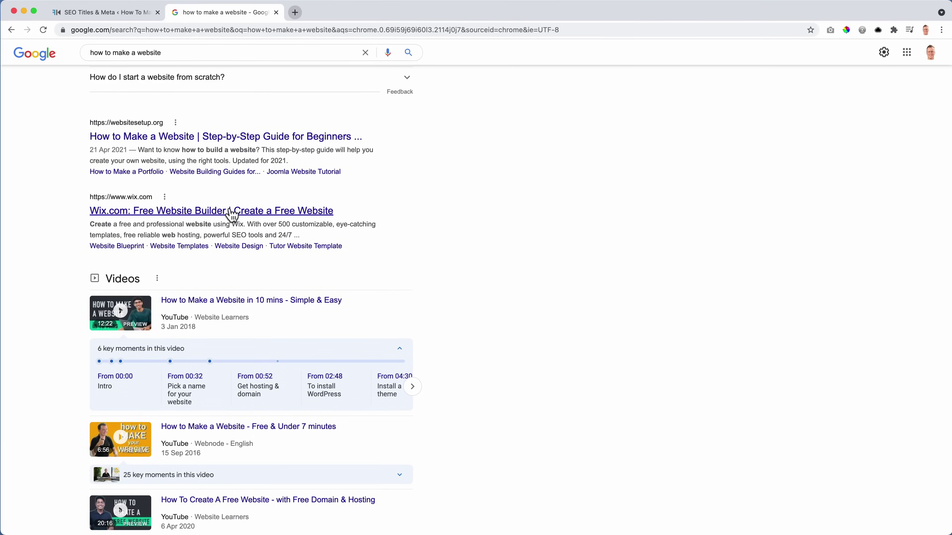
pyautogui.scroll(-5, 181, 276)
pyautogui.scroll(-2, 191, 264)
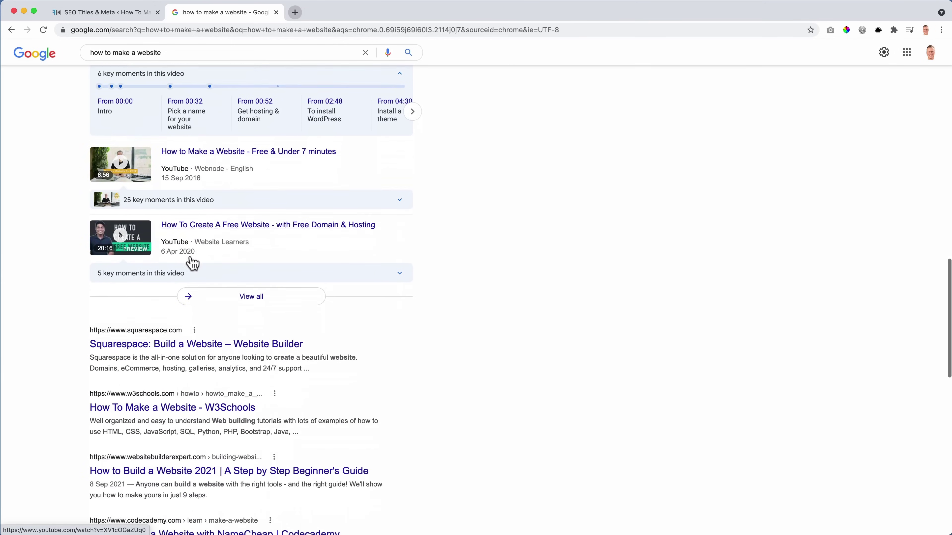
pyautogui.scroll(-1, 193, 266)
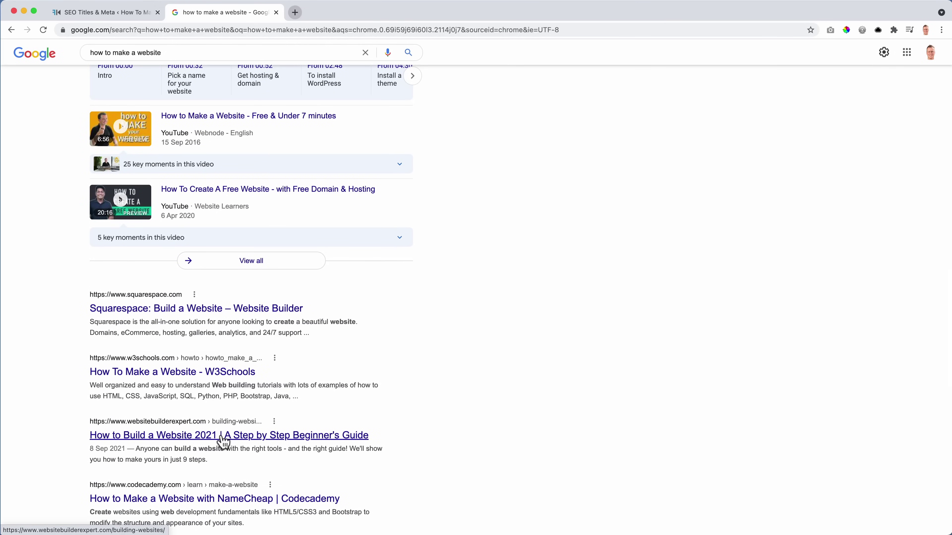
# Compare the bullet, hyphen, en dash, em dash and » title separators, keeping |.
pyautogui.click(134, 16)
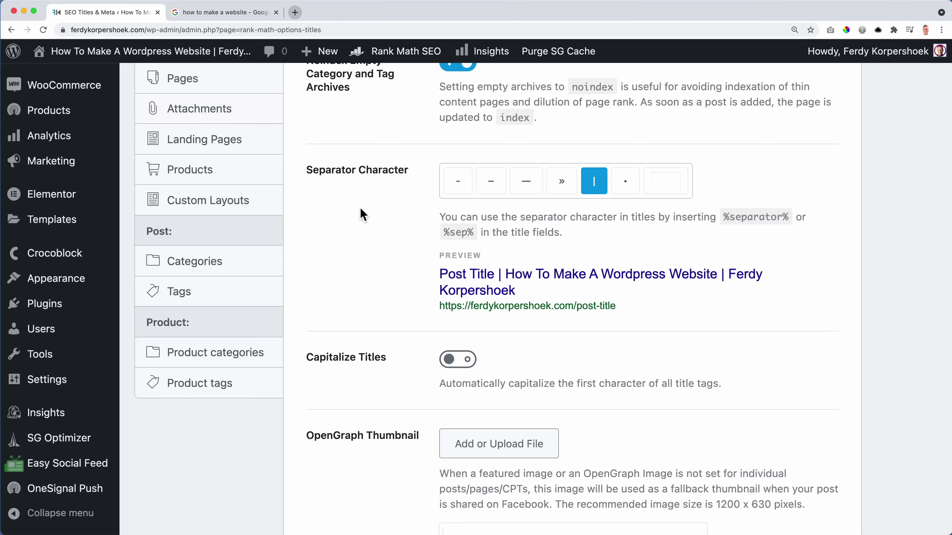
pyautogui.click(625, 188)
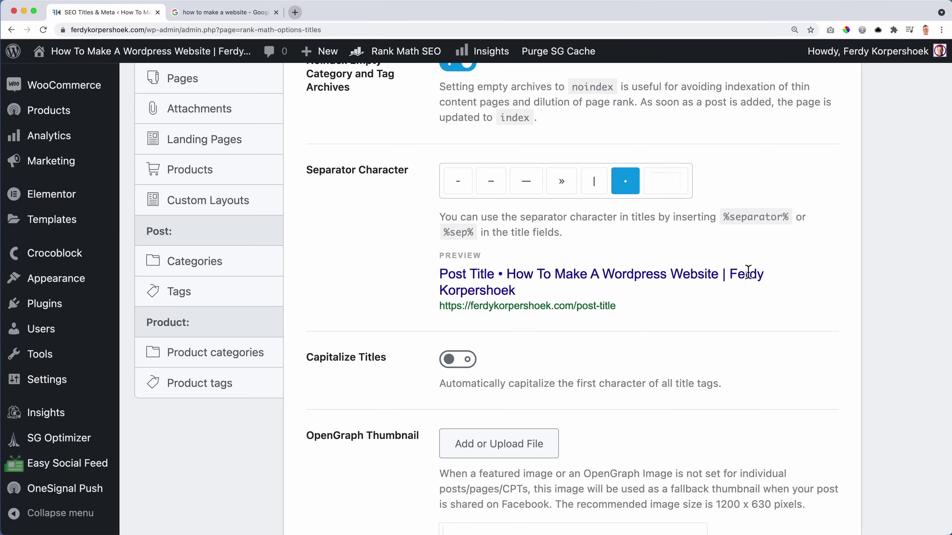
pyautogui.click(464, 182)
pyautogui.click(491, 184)
pyautogui.click(519, 186)
pyautogui.click(560, 184)
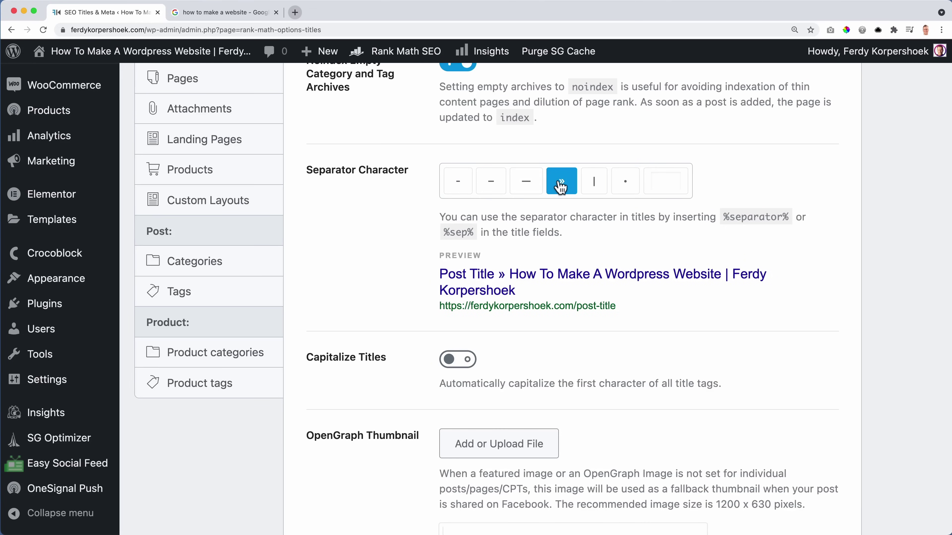
pyautogui.click(599, 189)
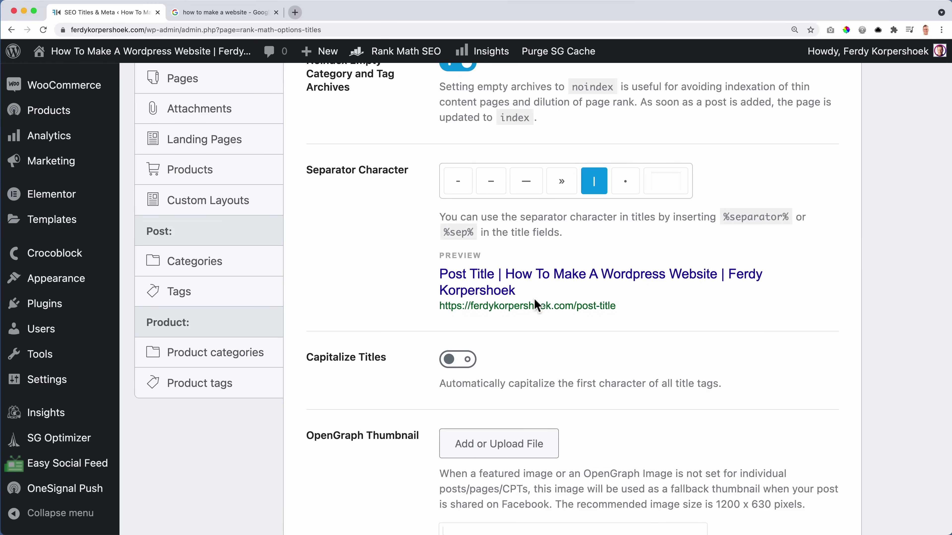
# Turn on automatic title capitalization.
pyautogui.click(516, 274)
pyautogui.click(457, 360)
pyautogui.scroll(-3, 553, 353)
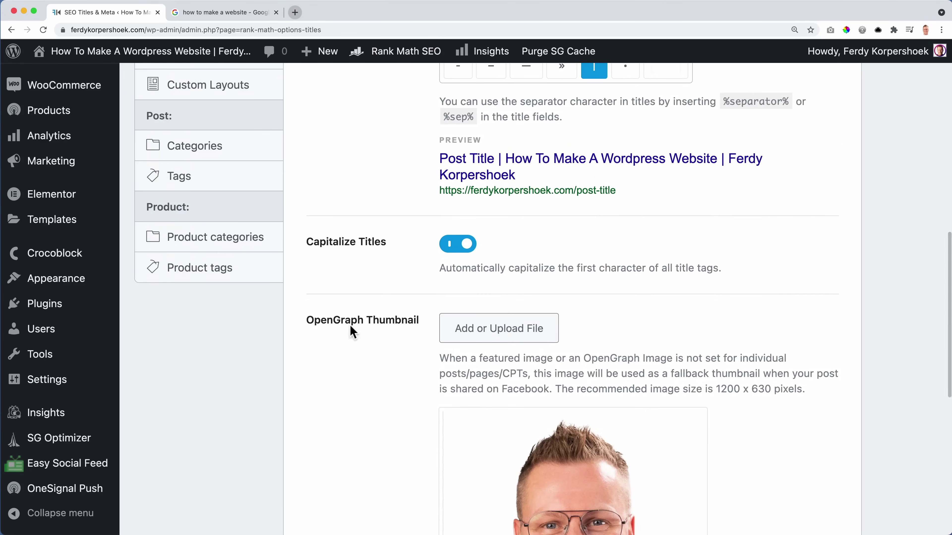
pyautogui.scroll(-4, 616, 323)
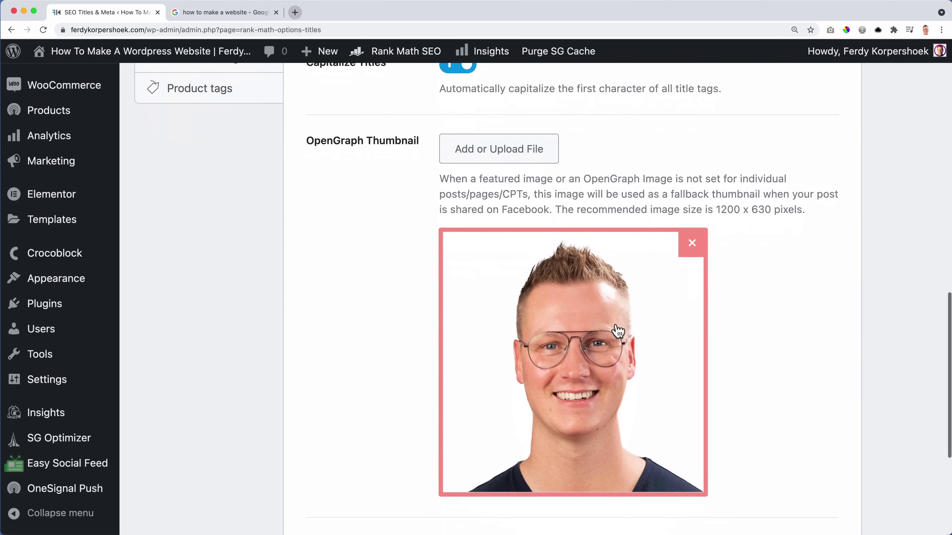
pyautogui.scroll(-3, 735, 268)
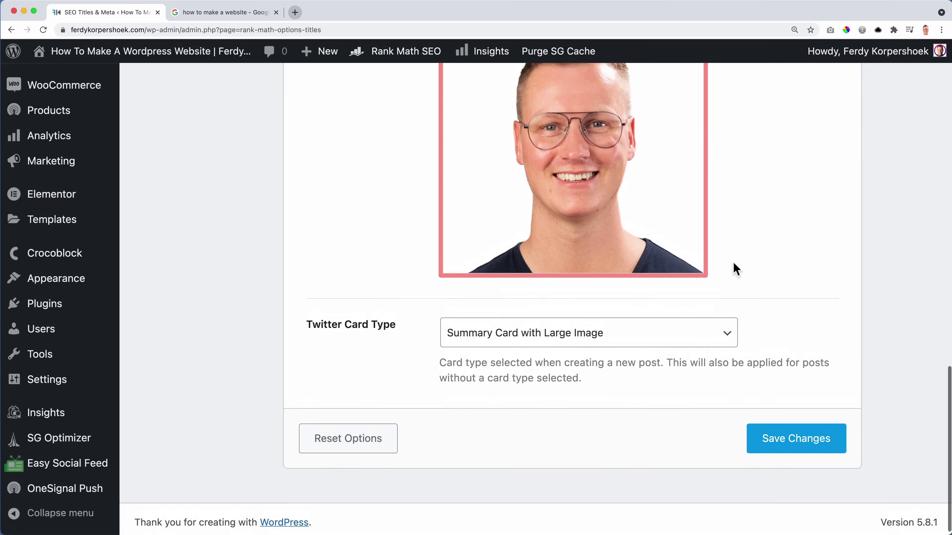
pyautogui.scroll(6, 735, 268)
pyautogui.scroll(-3, 732, 208)
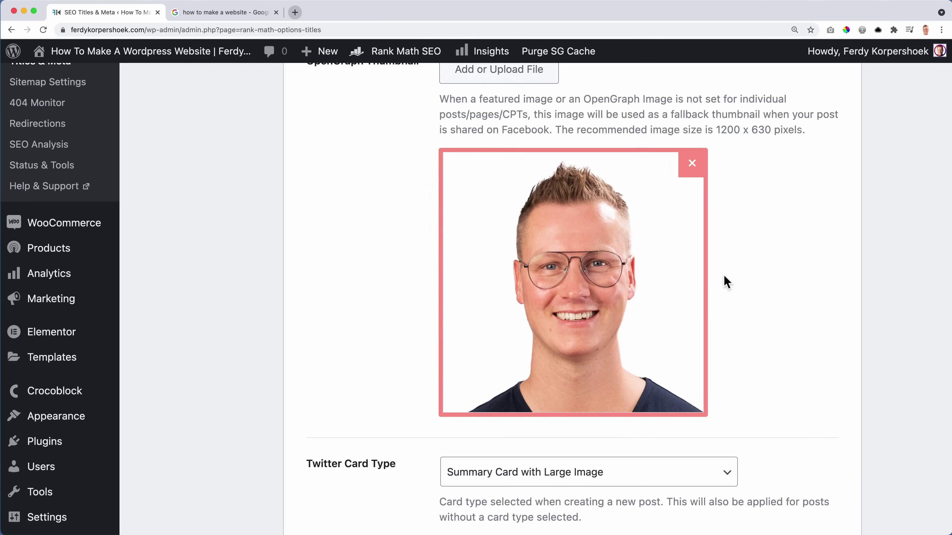
pyautogui.scroll(-3, 727, 273)
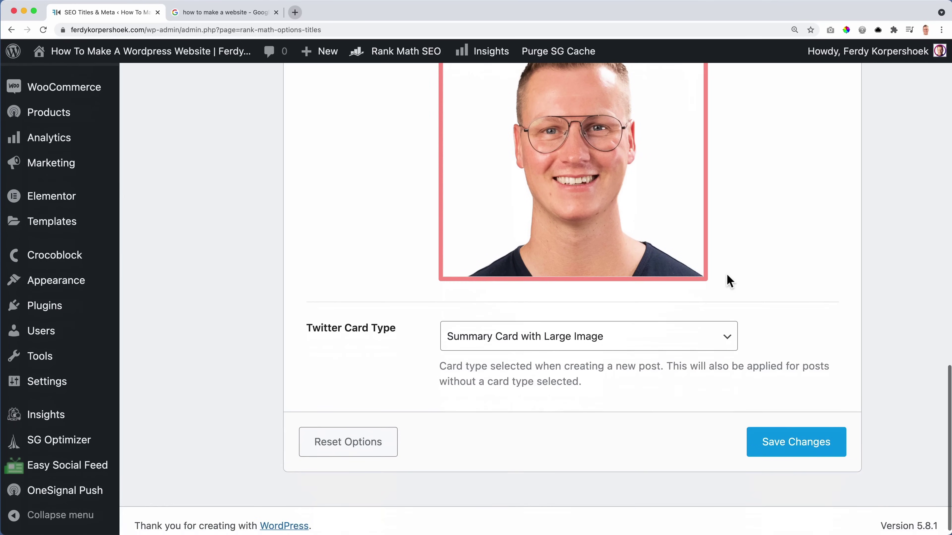
# Keep Summary Card with Large Image as Twitter card type and save Titles & Meta.
pyautogui.click(509, 346)
pyautogui.click(471, 345)
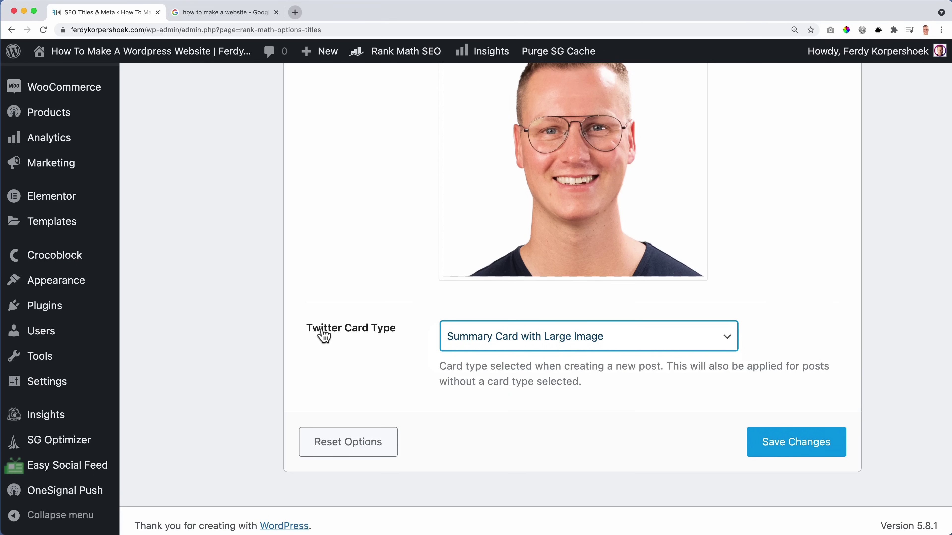
pyautogui.click(781, 442)
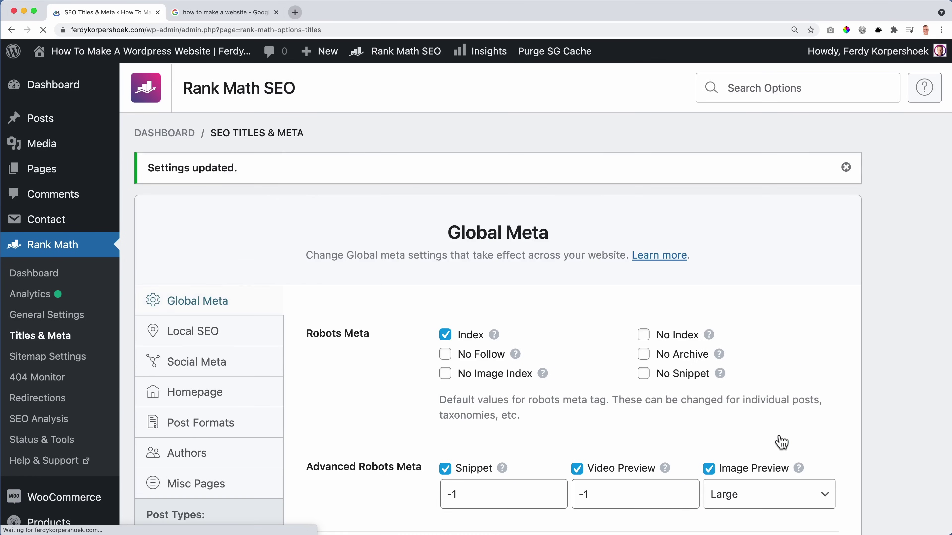
# Review the Local SEO organization name and logo settings.
pyautogui.click(195, 333)
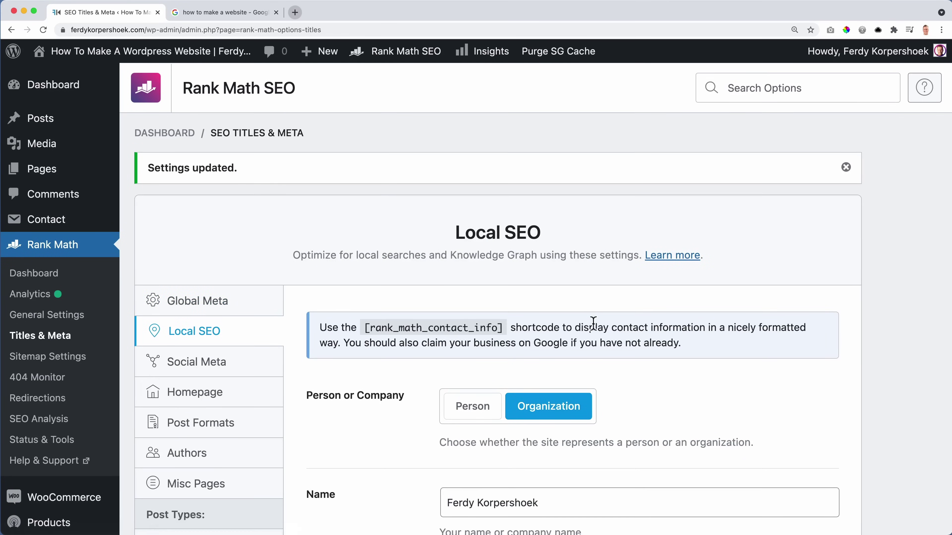
pyautogui.scroll(-5, 592, 323)
pyautogui.scroll(-10, 599, 286)
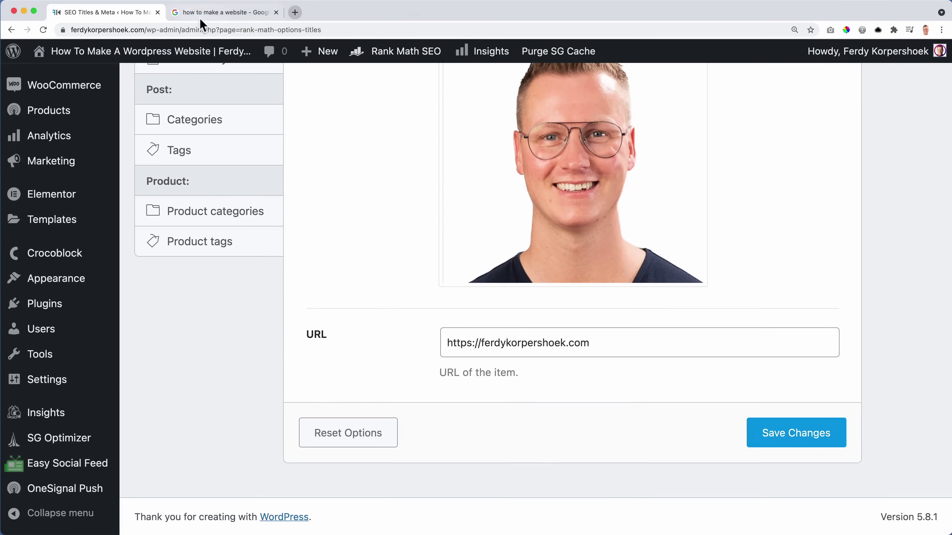
# Return to the Google results and select the current search query for replacement.
pyautogui.click(200, 14)
pyautogui.scroll(10, 188, 120)
pyautogui.scroll(-1, 160, 75)
pyautogui.click(154, 67)
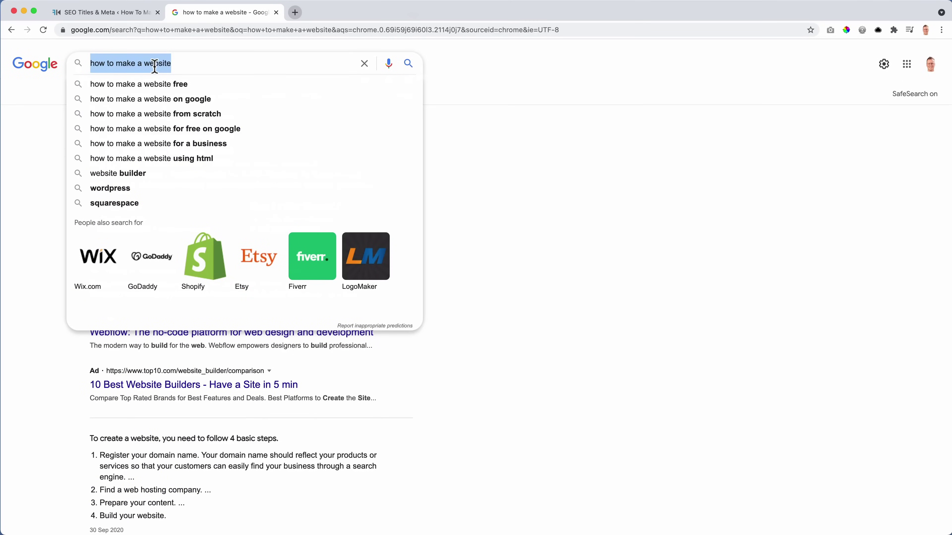
# Search Google for 'de doorsluizer maassluis'.
pyautogui.write('de doorsleu')
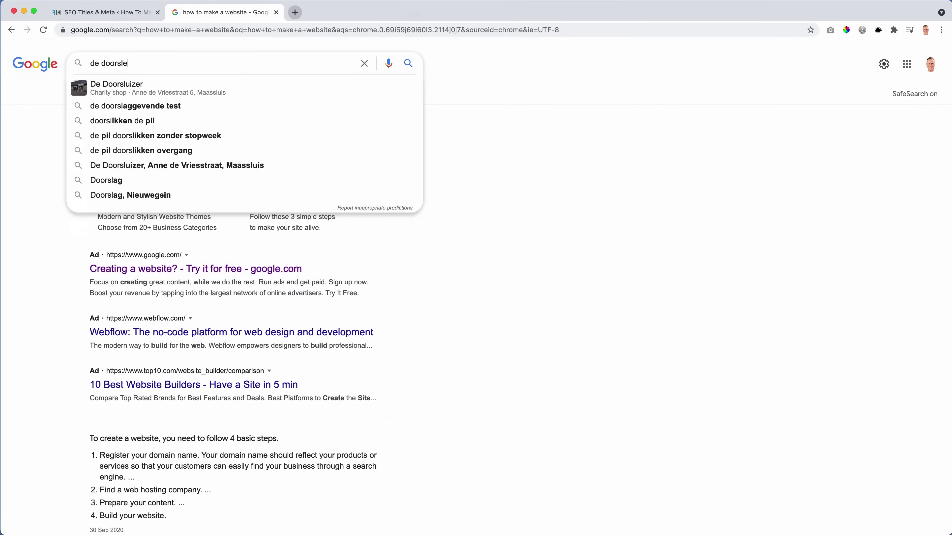
pyautogui.press('BackSpace')
pyautogui.press('BackSpace')
pyautogui.write('uizer maassluis')
pyautogui.press('Return')
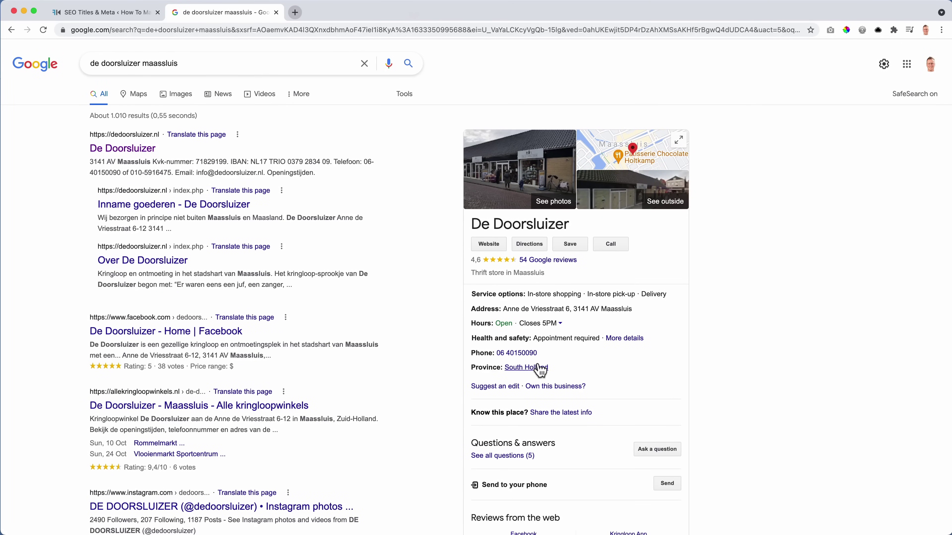
# Highlight and clear the first result's snippet, then look over the business panel.
pyautogui.moveTo(315, 172); pyautogui.dragTo(336, 177)
pyautogui.click(336, 177)
pyautogui.moveTo(232, 174)
pyautogui.mouseDown()
pyautogui.moveTo(95, 163)
pyautogui.moveTo(217, 168)
pyautogui.mouseUp()
pyautogui.click(95, 162)
pyautogui.click(217, 169)
pyautogui.scroll(-5, 173, 227)
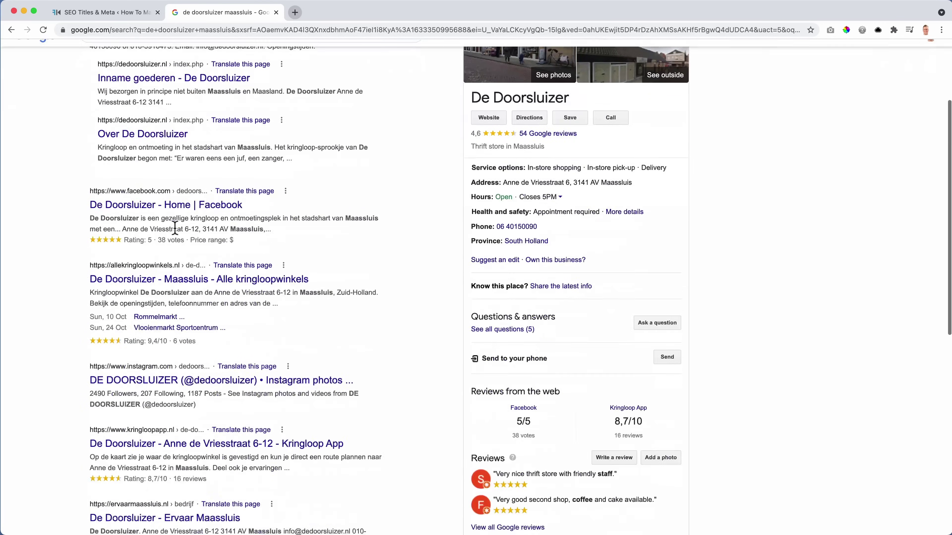
pyautogui.scroll(5, 173, 229)
# Save the Local SEO settings and enter the Facebook page URL in Social Meta.
pyautogui.click(276, 12)
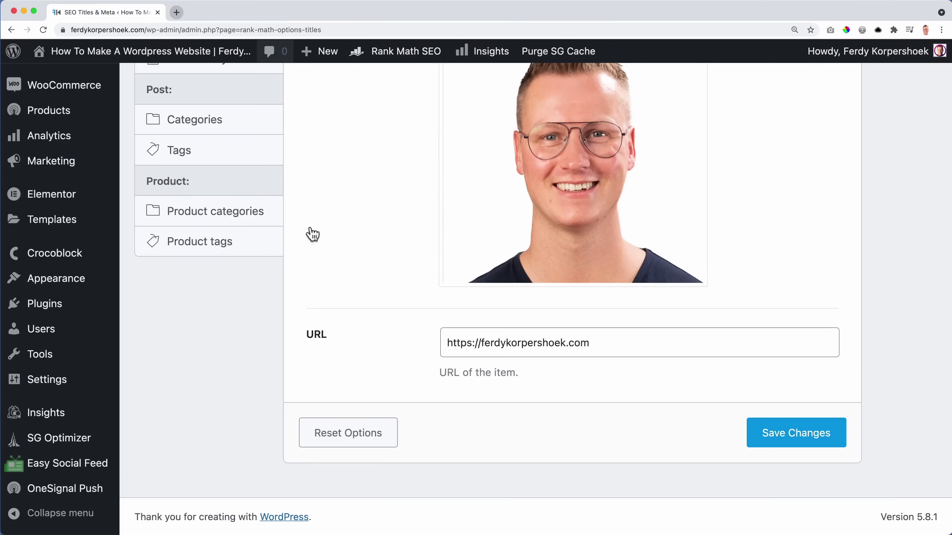
pyautogui.click(804, 442)
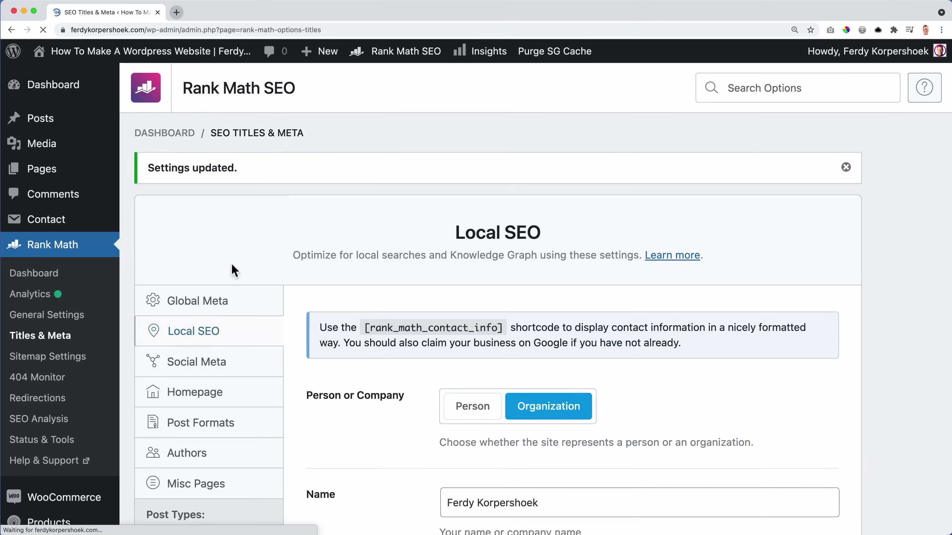
pyautogui.click(217, 362)
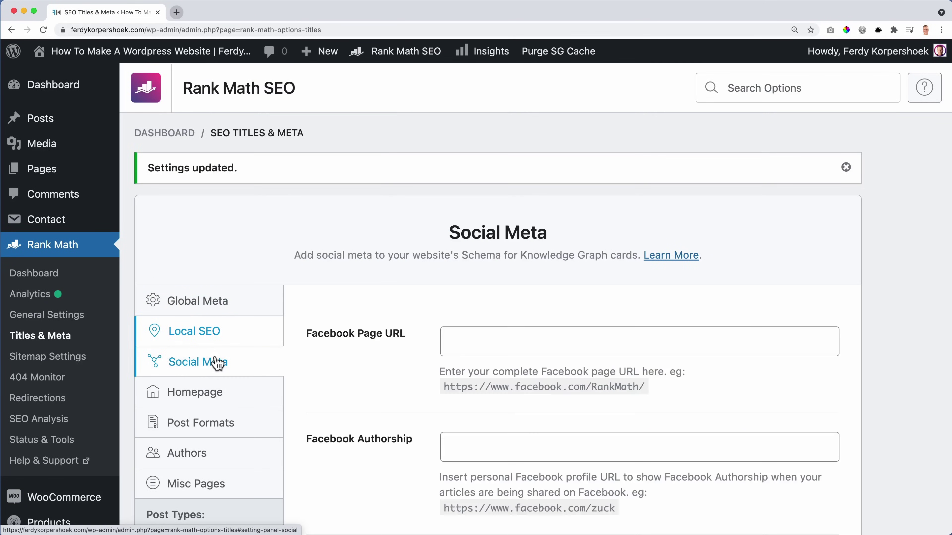
pyautogui.scroll(-1, 412, 343)
pyautogui.scroll(-5, 409, 346)
pyautogui.click(478, 167)
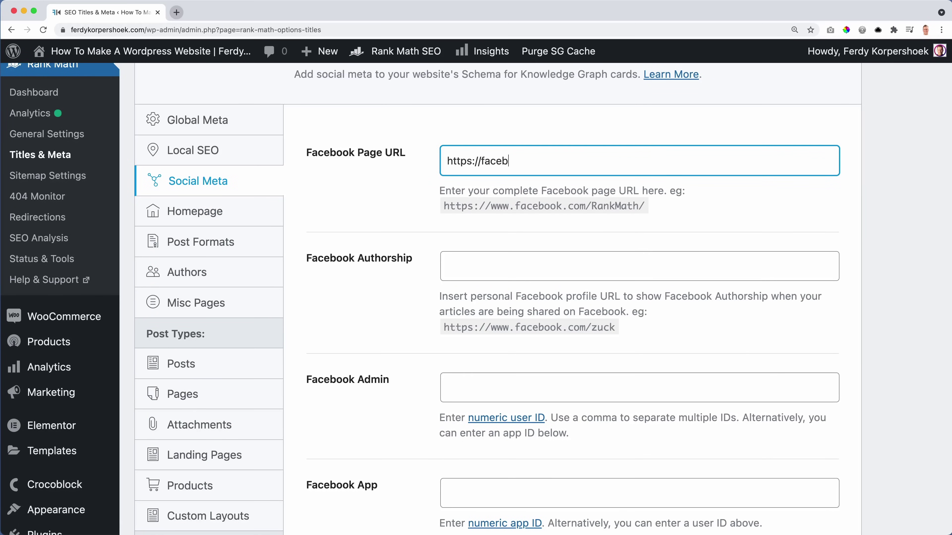
pyautogui.write('ferdykorpershoek.com')
pyautogui.press('Tab')
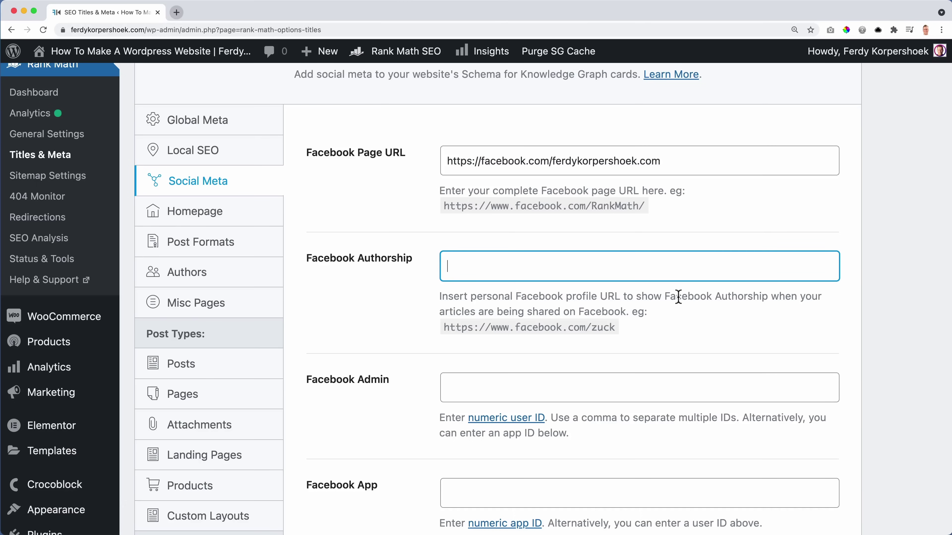
# Copy the Facebook page URL into Facebook Authorship, add the Twitter username, and save.
pyautogui.tripleClick(580, 170)
pyautogui.press('super+c')
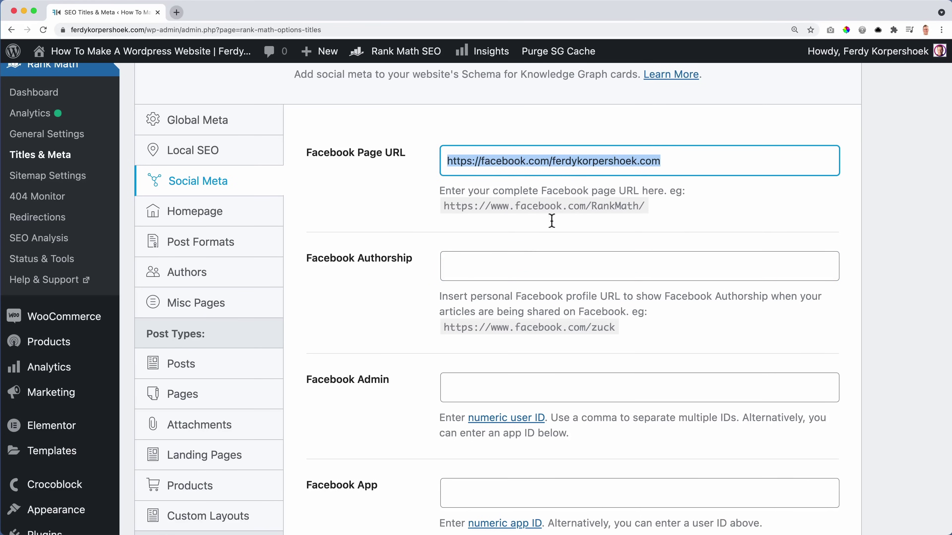
pyautogui.click(520, 267)
pyautogui.press('super+v')
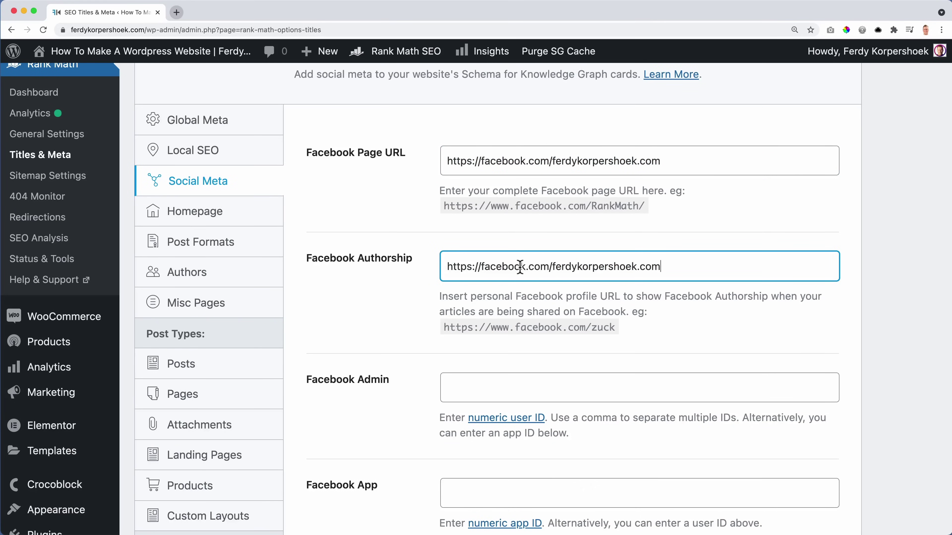
pyautogui.scroll(-4, 519, 267)
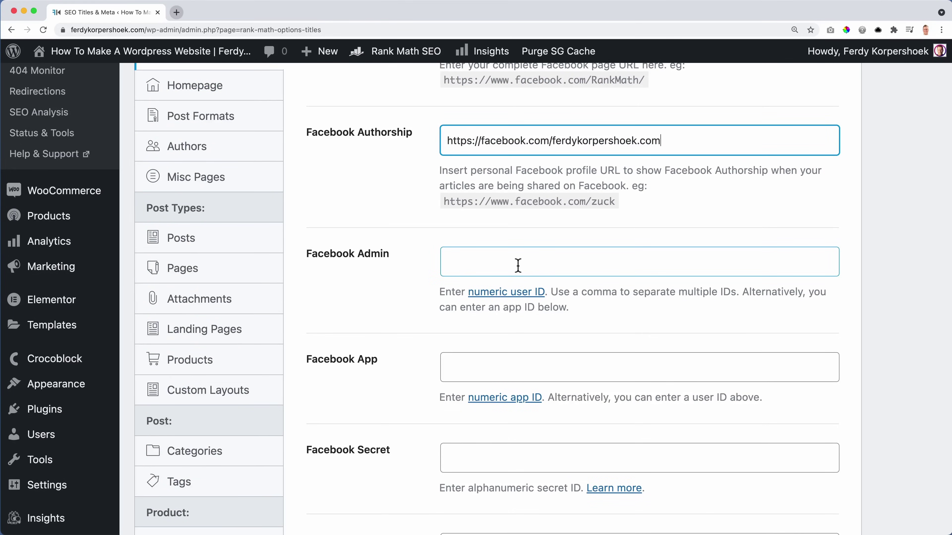
pyautogui.scroll(-6, 518, 266)
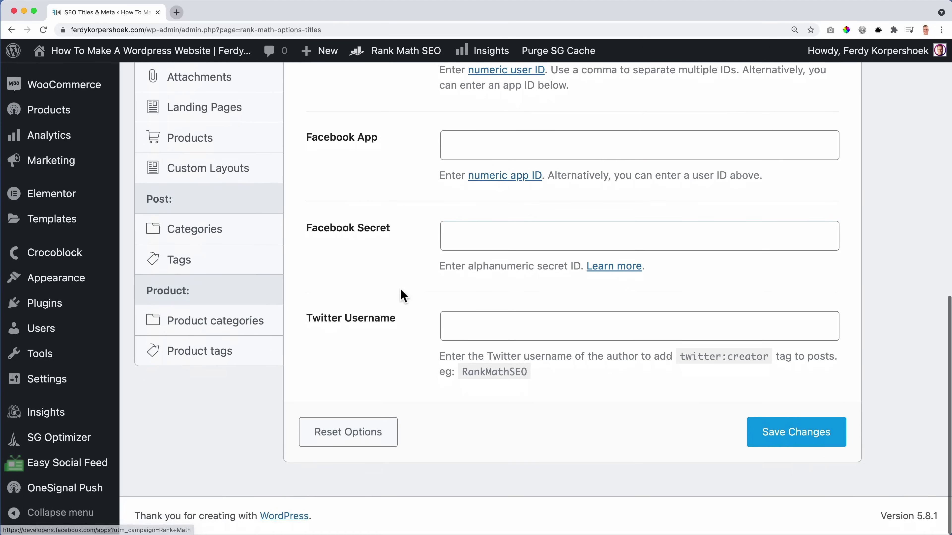
pyautogui.click(482, 336)
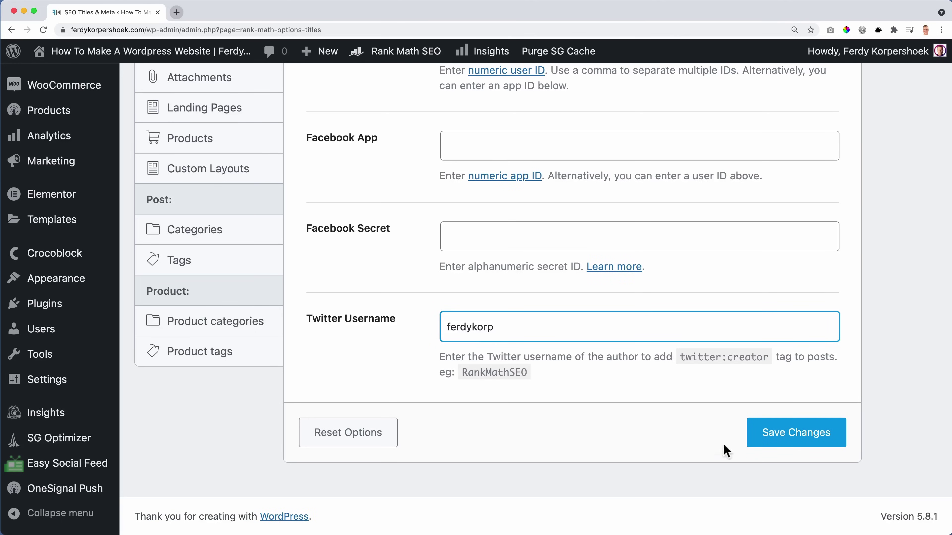
pyautogui.write('ferdykorp')
pyautogui.click(764, 434)
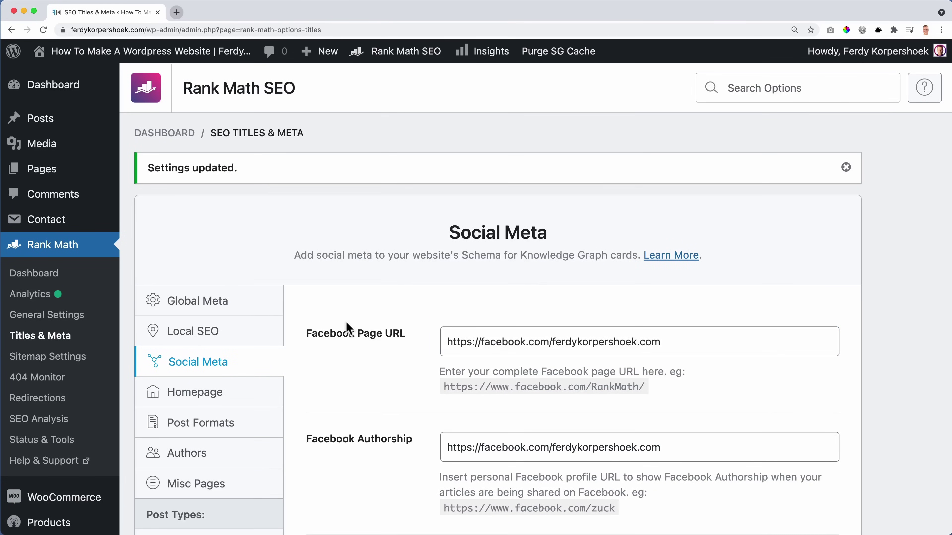
pyautogui.scroll(-3, 346, 270)
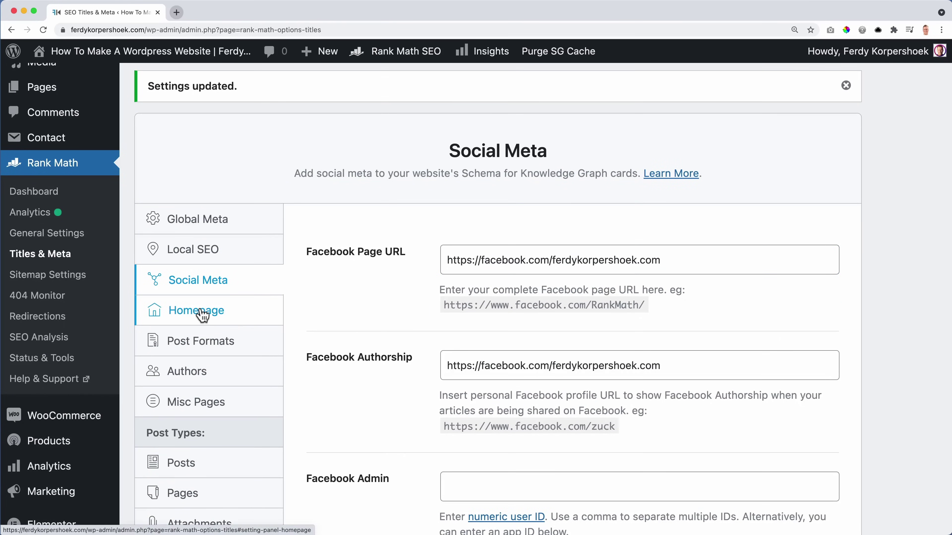
# Open the homepage's page editor and review its Rank Math SEO panel, scoring 60/100.
pyautogui.click(208, 313)
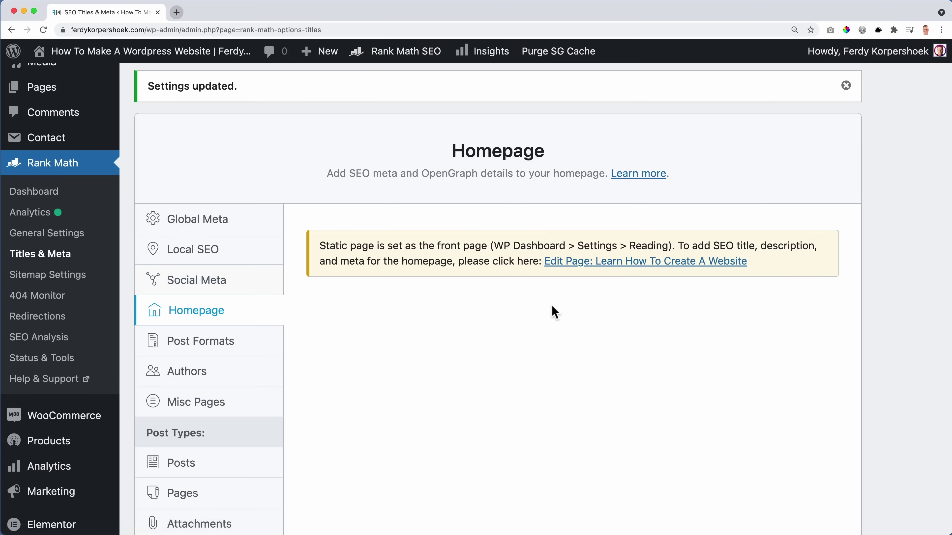
pyautogui.scroll(-3, 553, 312)
pyautogui.scroll(2, 552, 313)
pyautogui.click(634, 207)
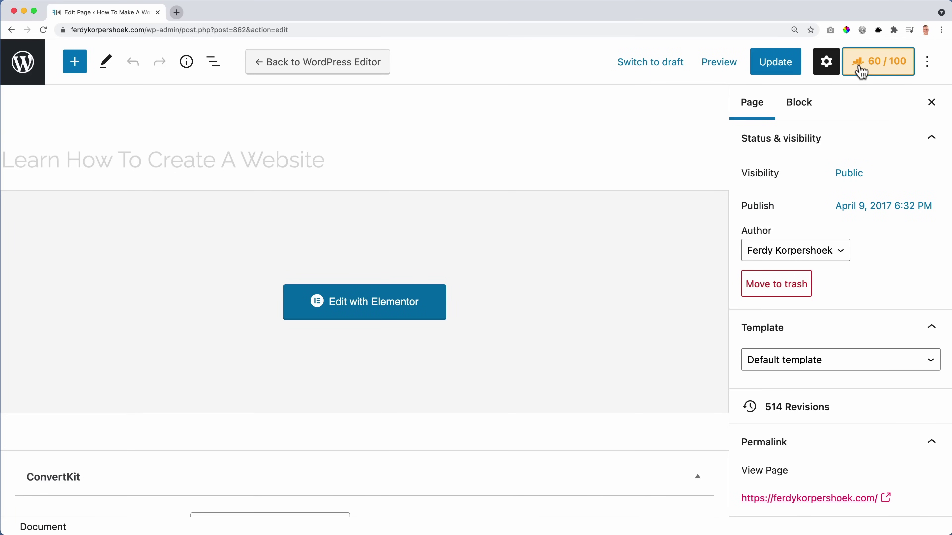
pyautogui.click(861, 71)
pyautogui.scroll(-5, 817, 247)
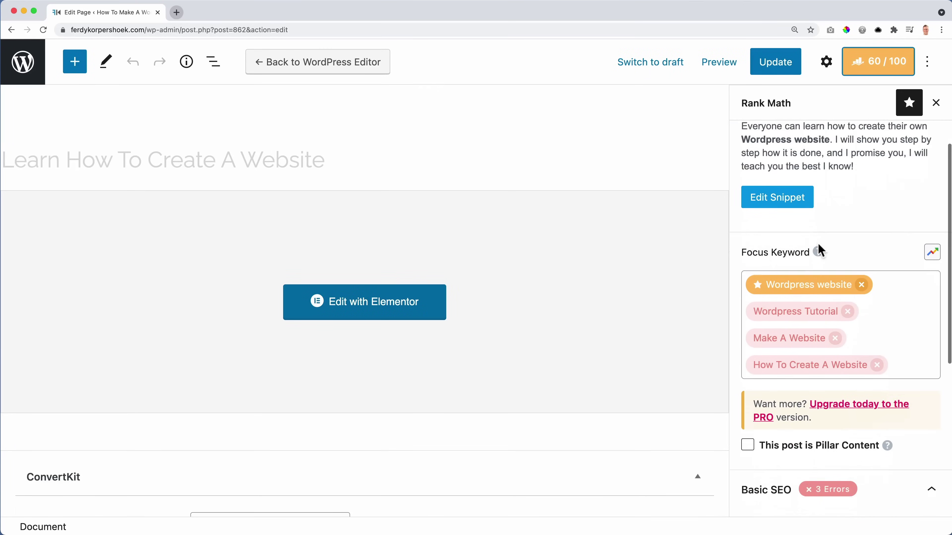
pyautogui.scroll(5, 823, 302)
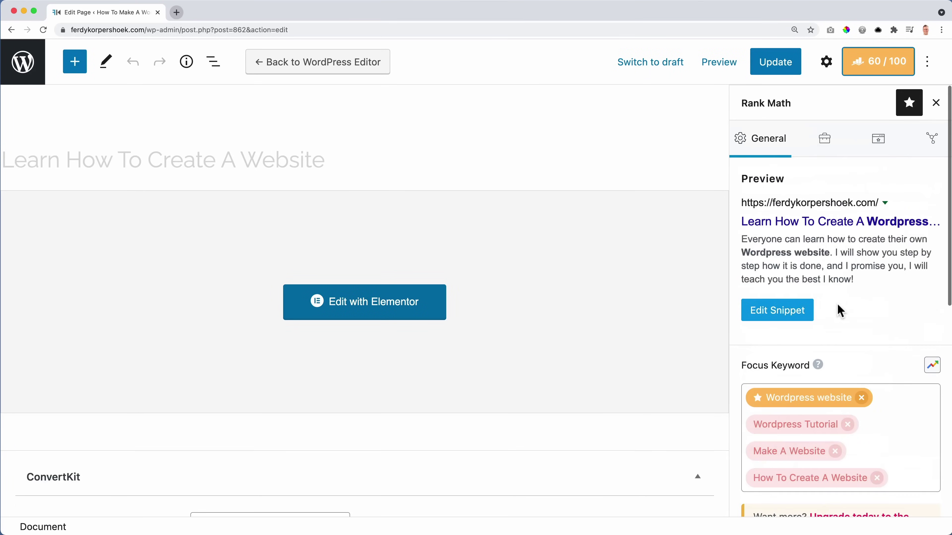
# Leave the editor and return to Rank Math Titles & Meta.
pyautogui.click(37, 69)
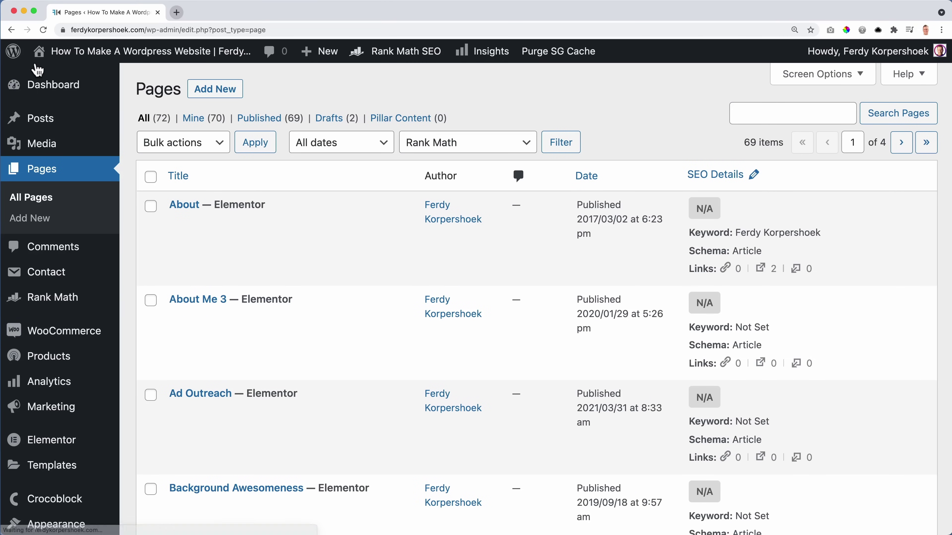
pyautogui.moveTo(64, 311)
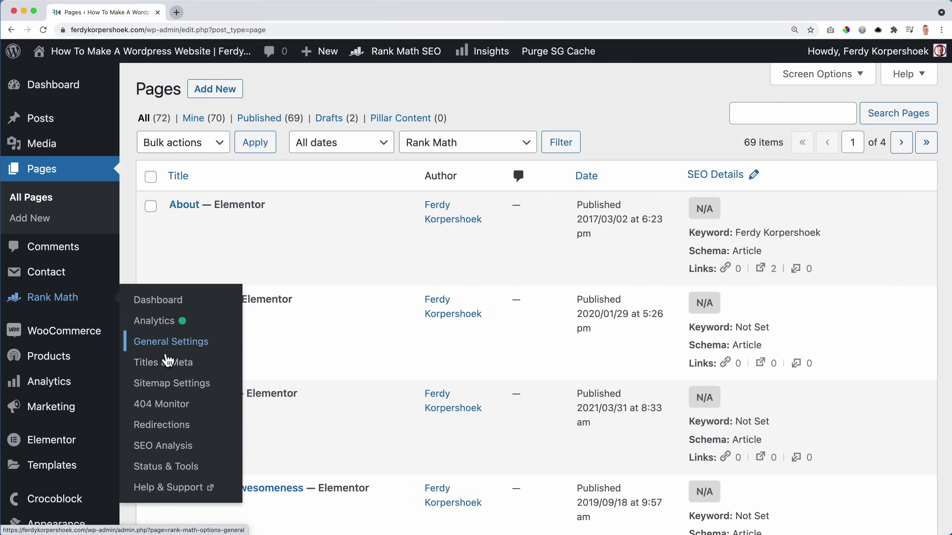
pyautogui.click(165, 364)
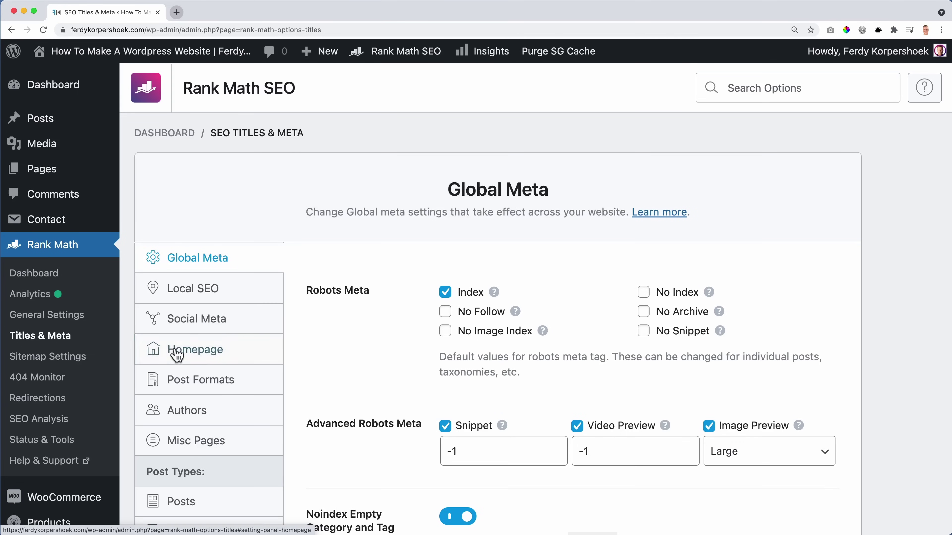
# Change the post format archive title to %term% | followed by the site owner's name.
pyautogui.click(217, 386)
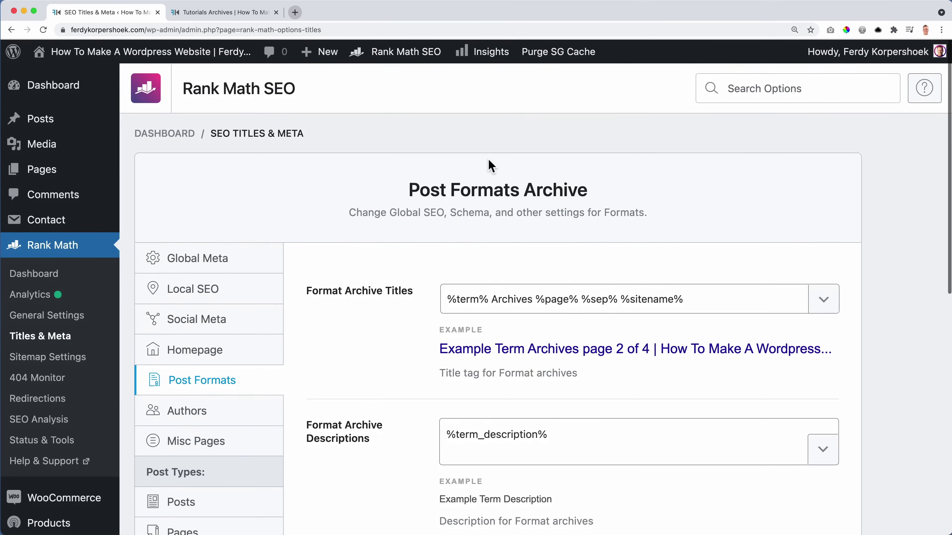
pyautogui.scroll(-3, 489, 166)
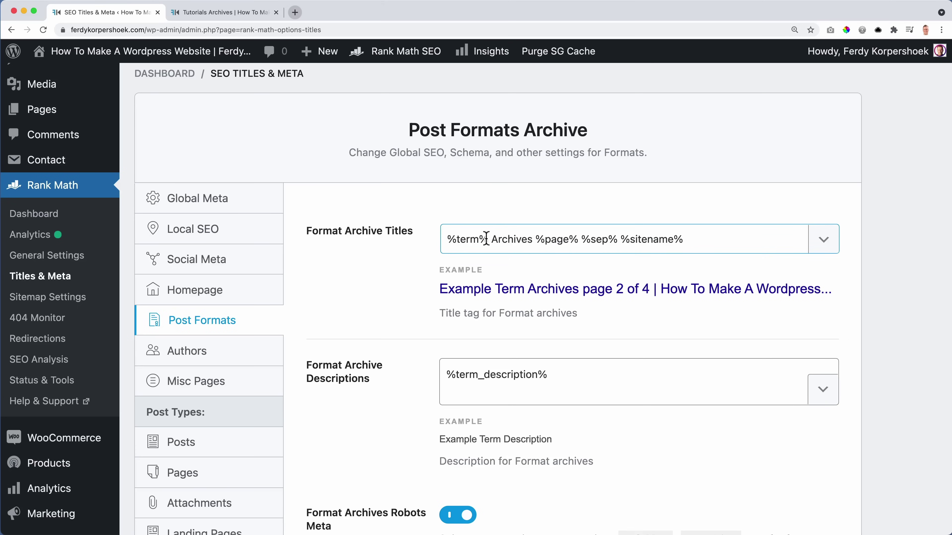
pyautogui.moveTo(492, 240); pyautogui.dragTo(574, 238)
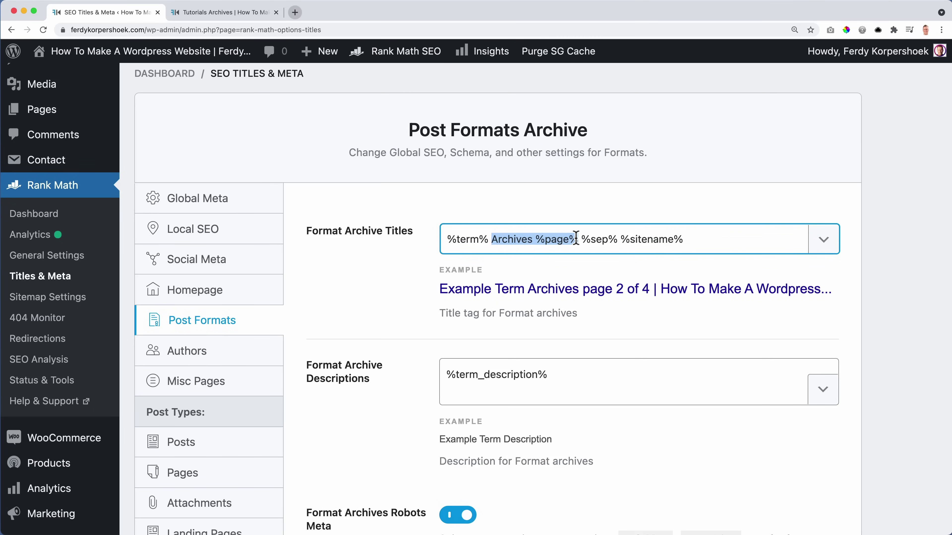
pyautogui.press('BackSpace')
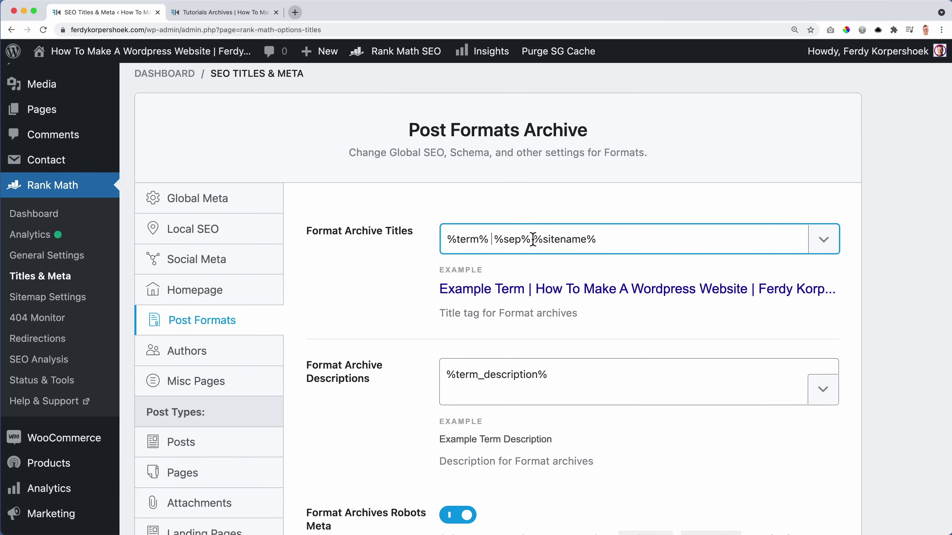
pyautogui.press('BackSpace')
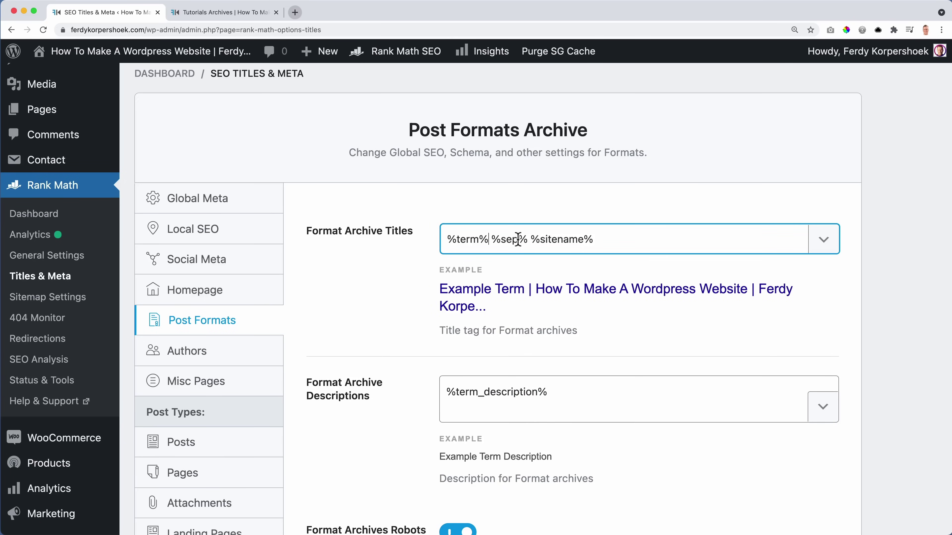
pyautogui.moveTo(490, 239); pyautogui.dragTo(612, 236)
pyautogui.press('BackSpace')
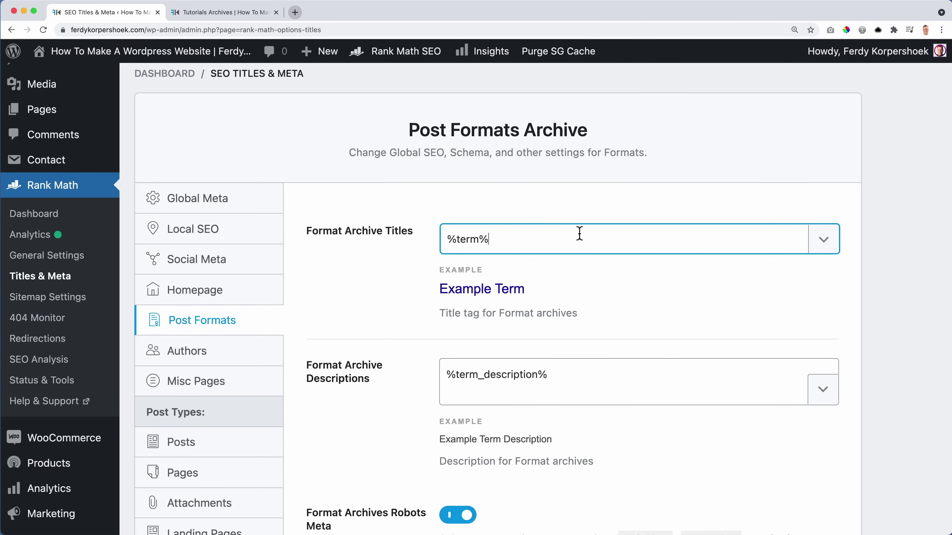
pyautogui.write('| Ferdy Korpershoek')
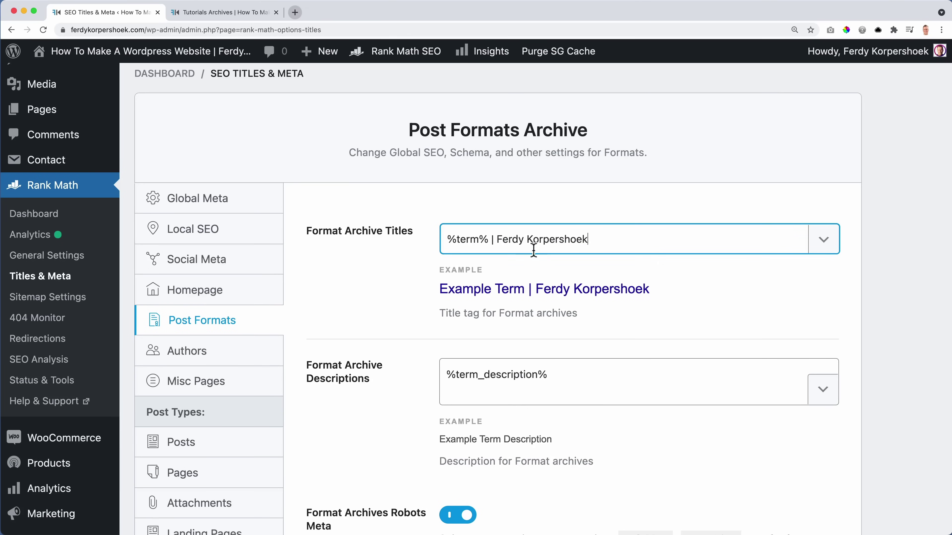
# Add then remove %currentyear% in the description, keeping it default, and save Post Formats.
pyautogui.scroll(-2, 512, 260)
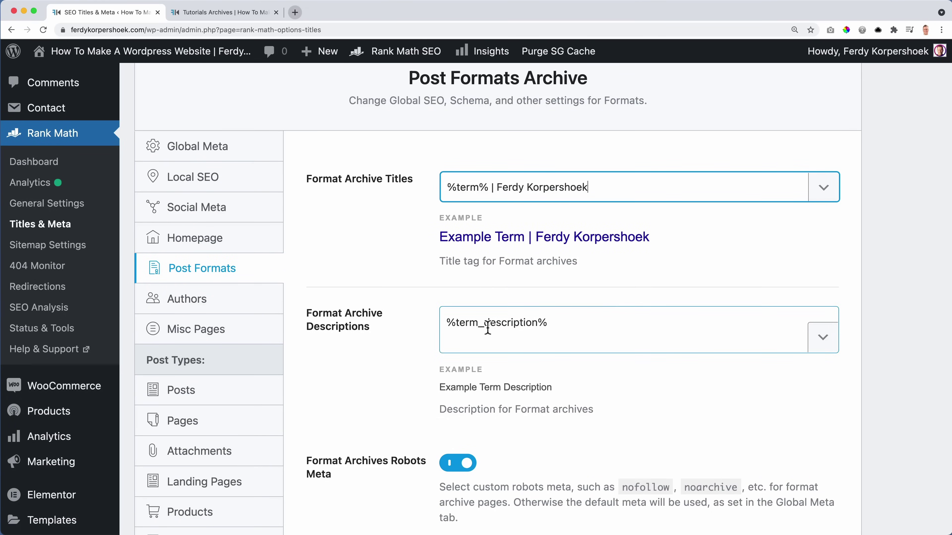
pyautogui.click(822, 347)
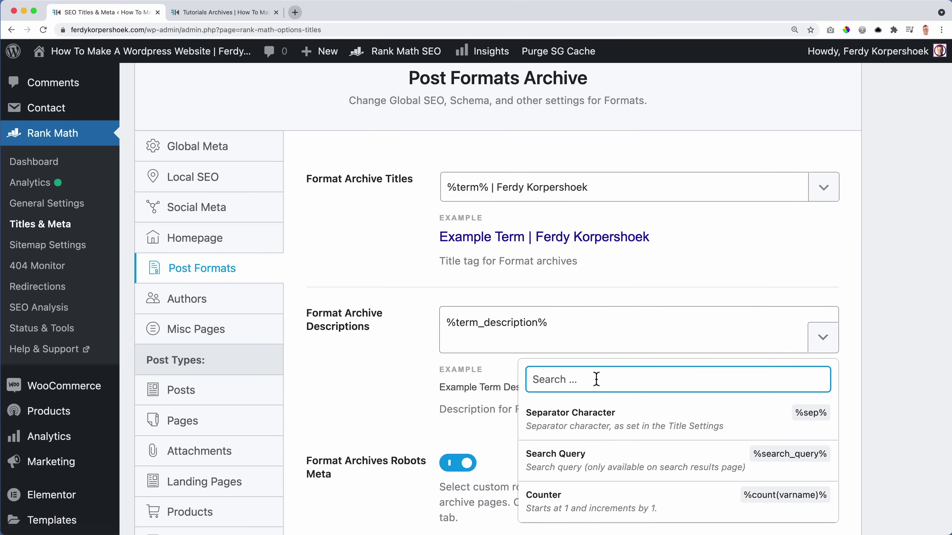
pyautogui.write('date')
pyautogui.press('super+a')
pyautogui.write('year')
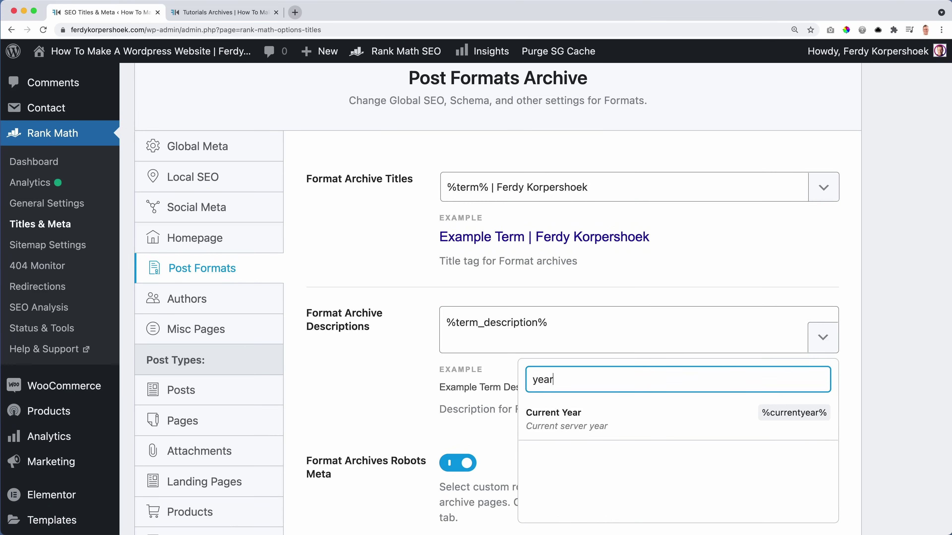
pyautogui.click(793, 419)
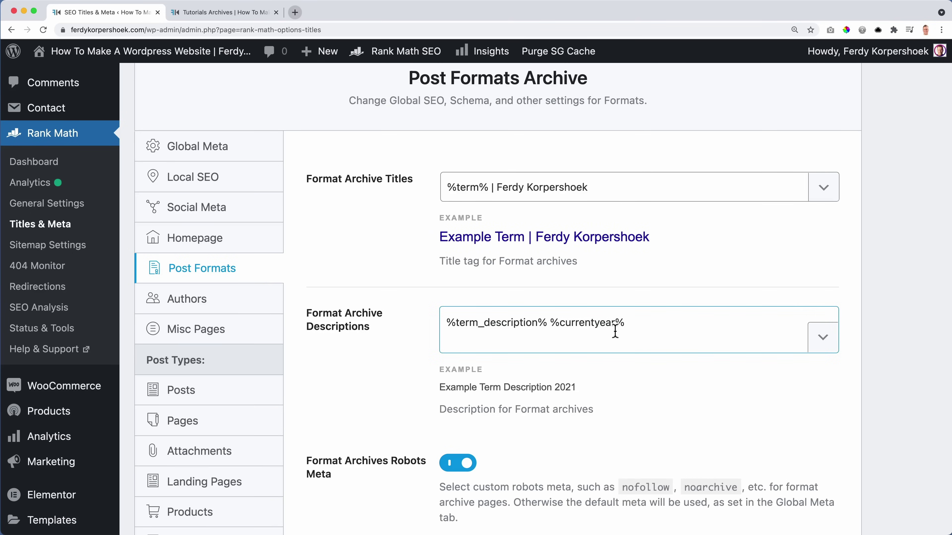
pyautogui.click(567, 334)
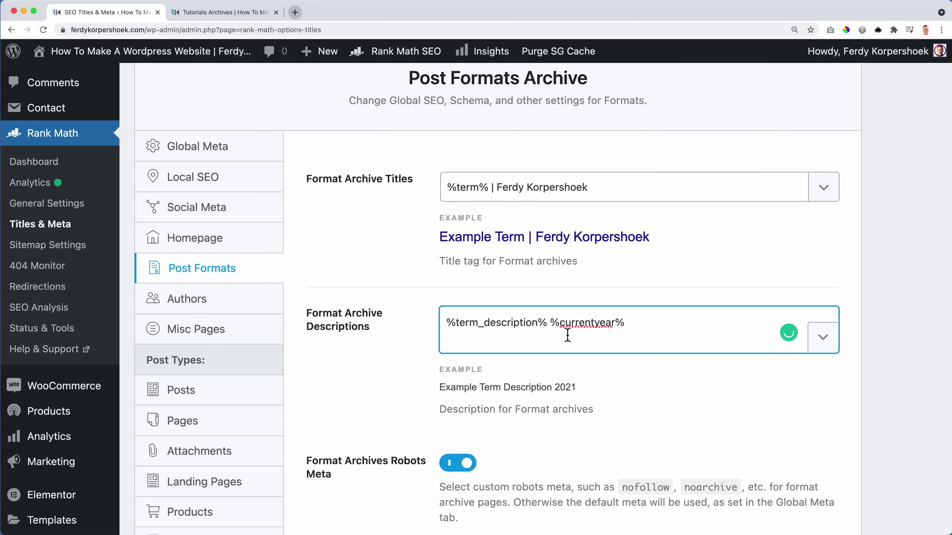
pyautogui.moveTo(549, 327); pyautogui.dragTo(646, 325)
pyautogui.press('BackSpace')
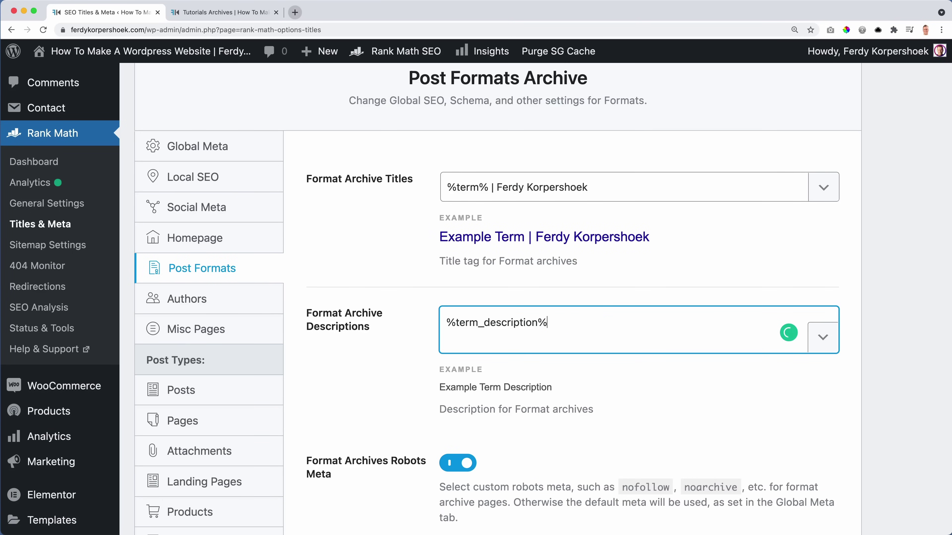
pyautogui.scroll(-5, 463, 313)
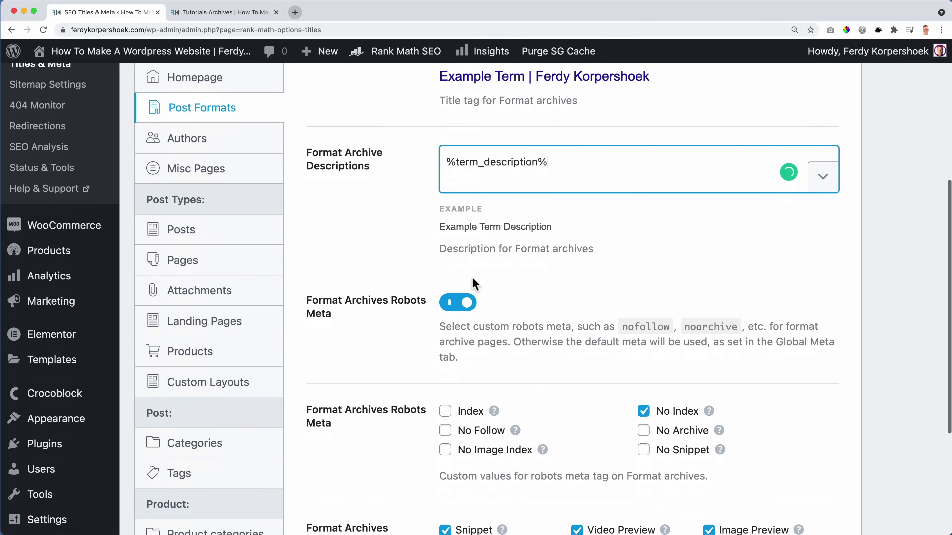
pyautogui.scroll(-5, 553, 283)
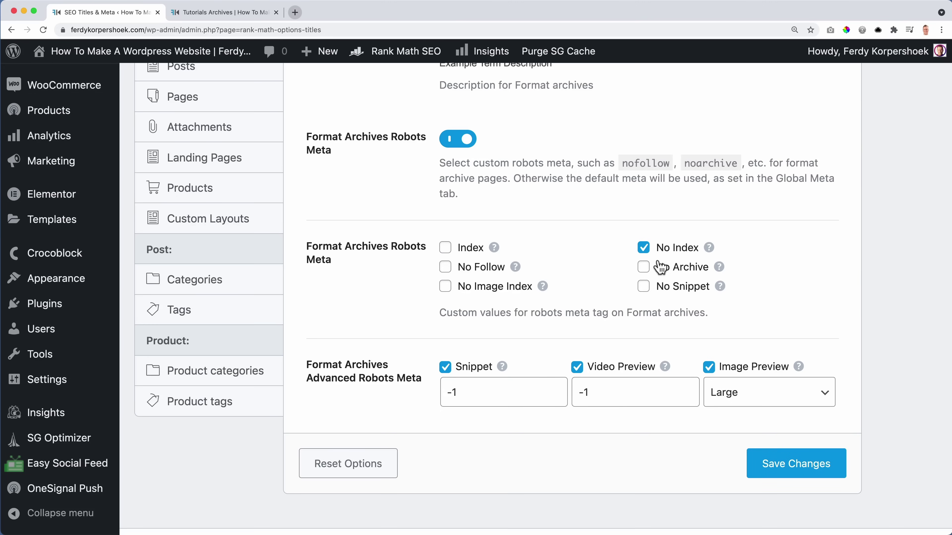
pyautogui.scroll(-1, 512, 305)
pyautogui.click(814, 449)
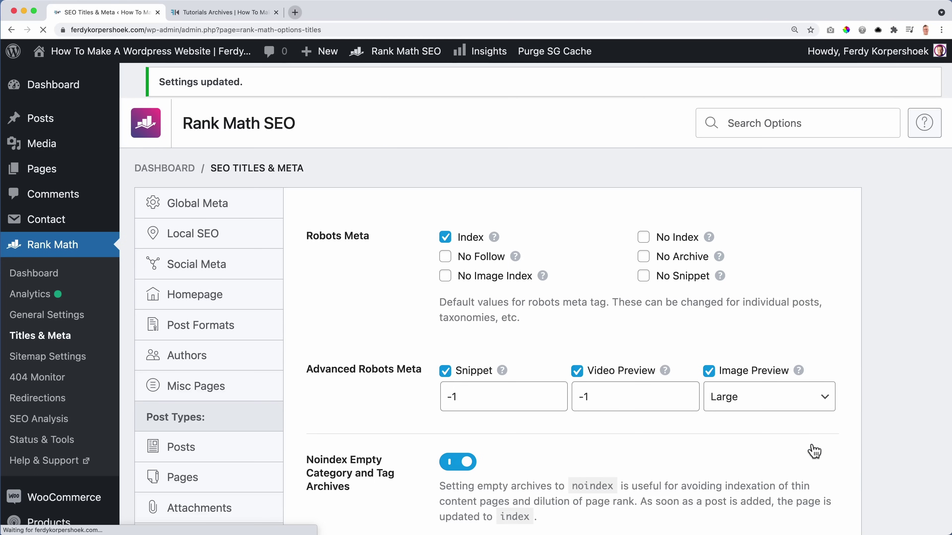
pyautogui.scroll(-3, 333, 381)
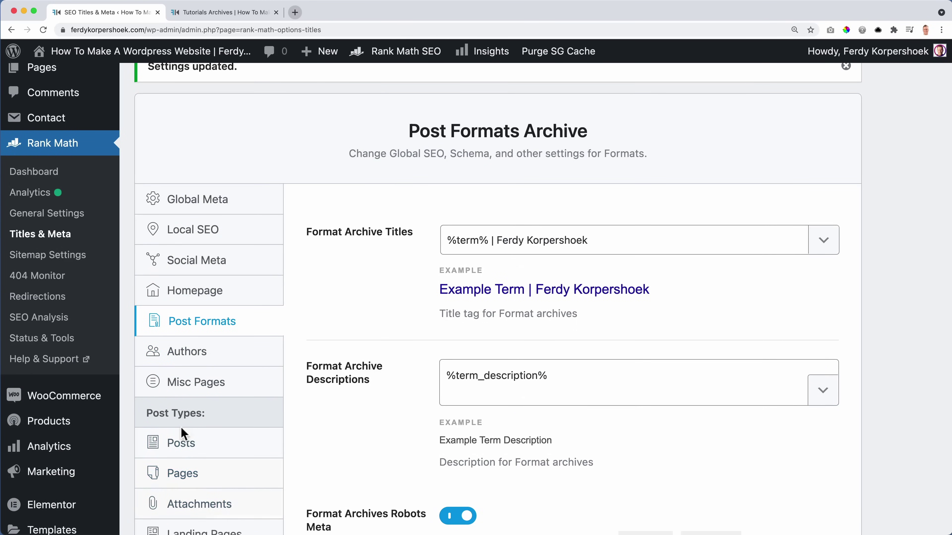
# In the author archive title, replace the comma after %name% with | and remove %page%.
pyautogui.click(195, 366)
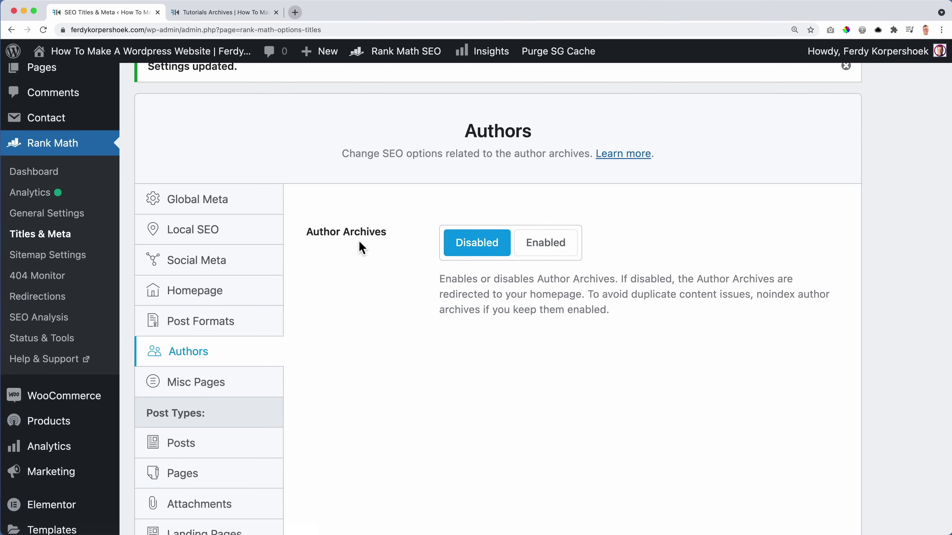
pyautogui.click(542, 251)
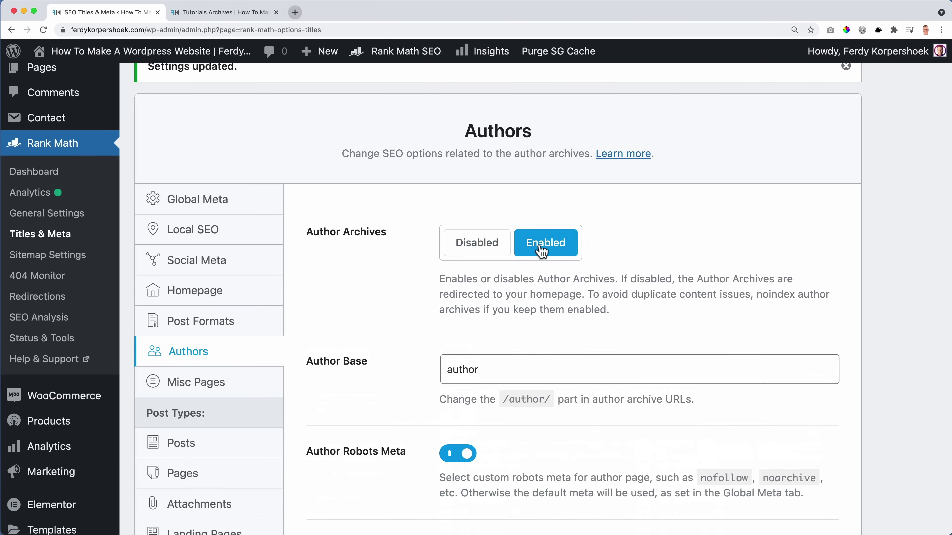
pyautogui.scroll(-10, 461, 297)
pyautogui.scroll(-5, 457, 297)
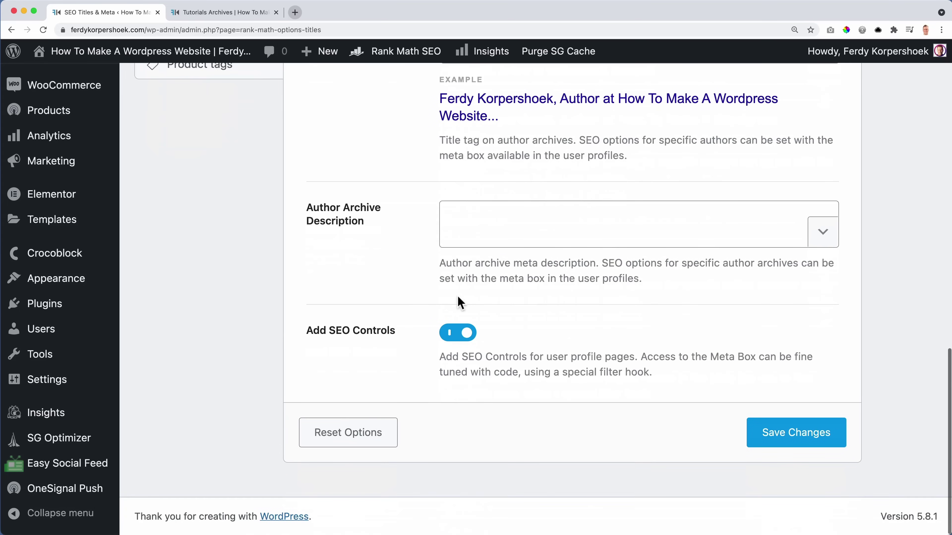
pyautogui.scroll(6, 458, 296)
pyautogui.scroll(-1, 457, 296)
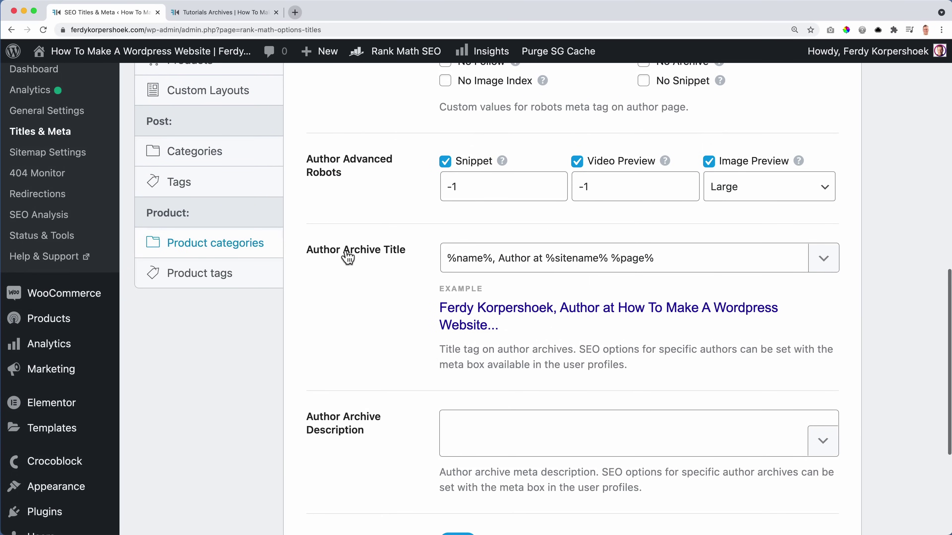
pyautogui.click(491, 258)
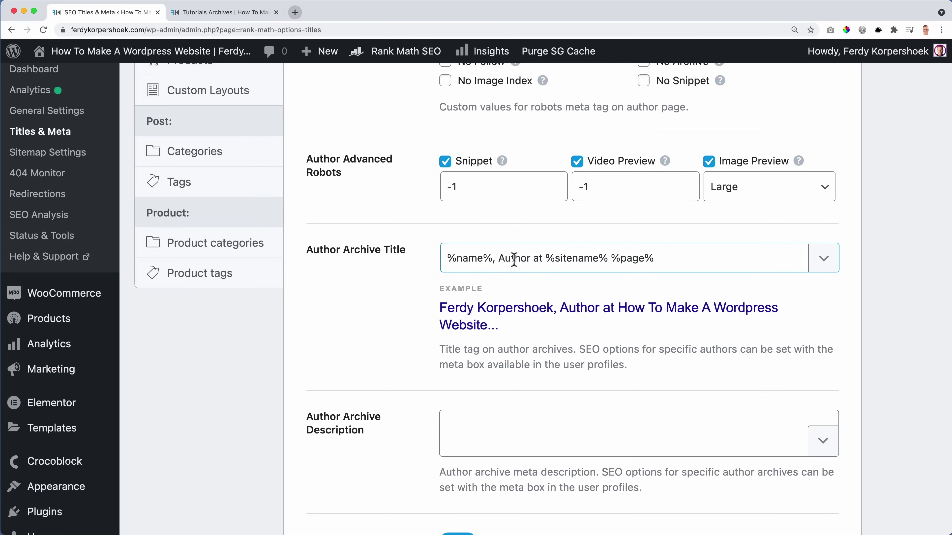
pyautogui.press('BackSpace')
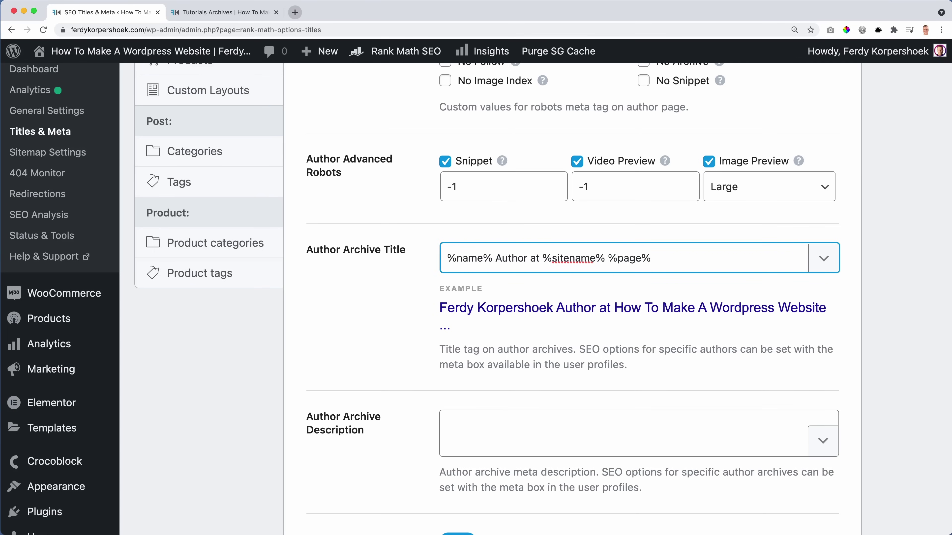
pyautogui.write('|')
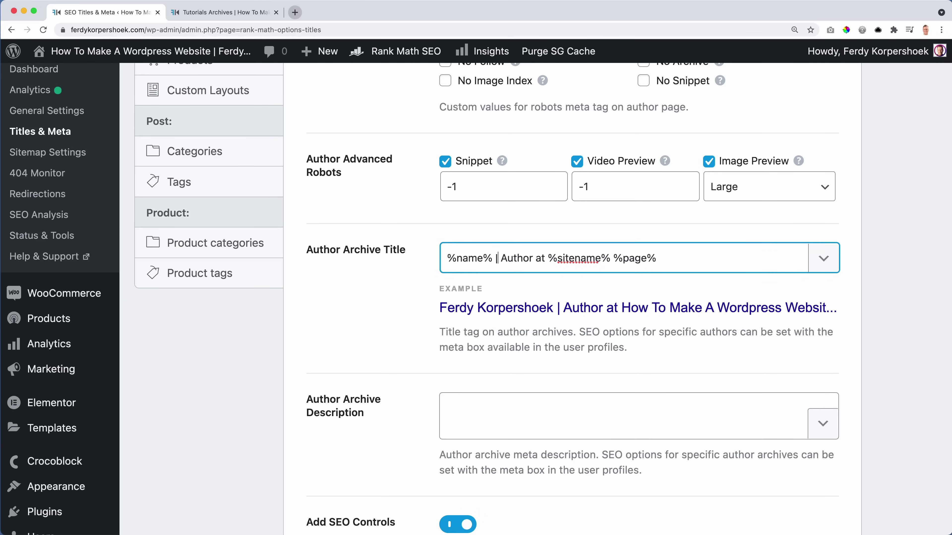
pyautogui.moveTo(610, 258); pyautogui.dragTo(684, 256)
pyautogui.press('BackSpace')
# Insert the Author Description variable into the author archive description.
pyautogui.scroll(-5, 494, 293)
pyautogui.click(499, 288)
pyautogui.click(823, 304)
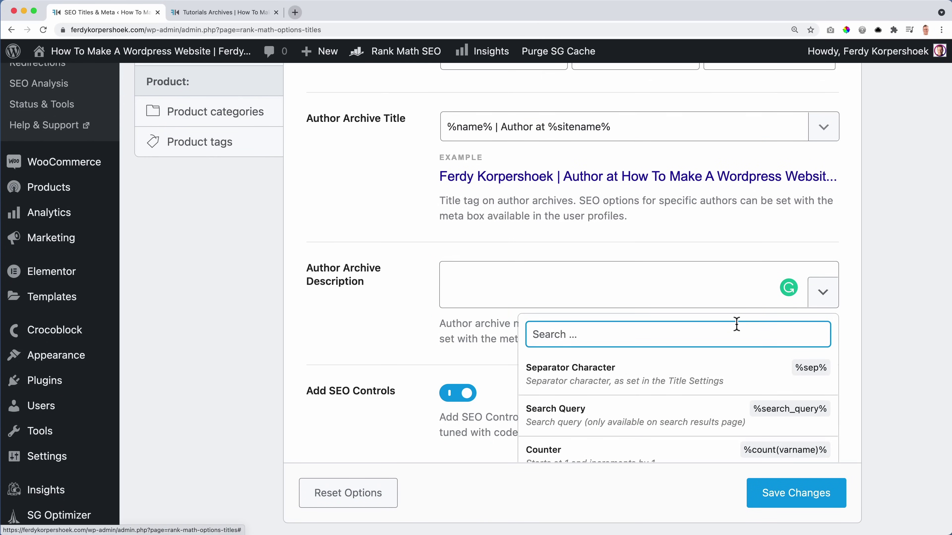
pyautogui.write('author')
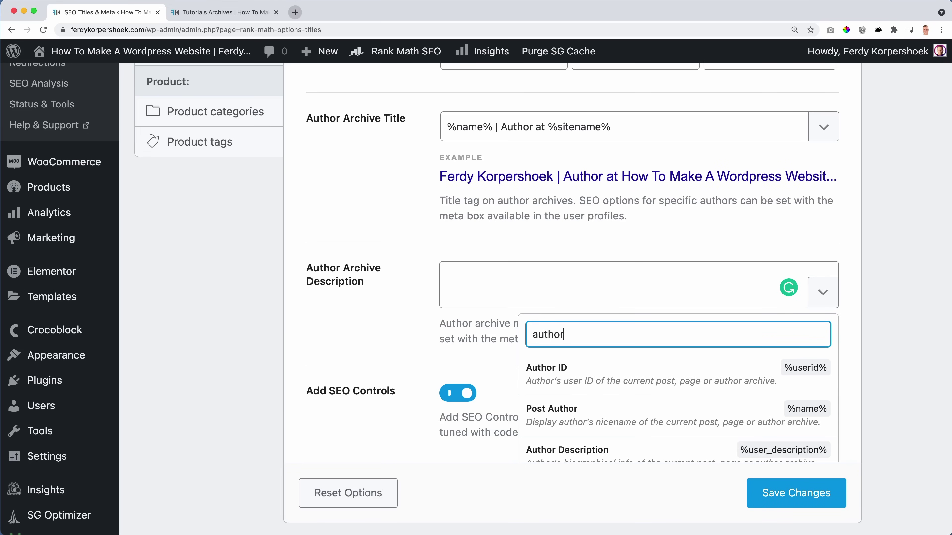
pyautogui.scroll(-2, 704, 387)
pyautogui.click(725, 403)
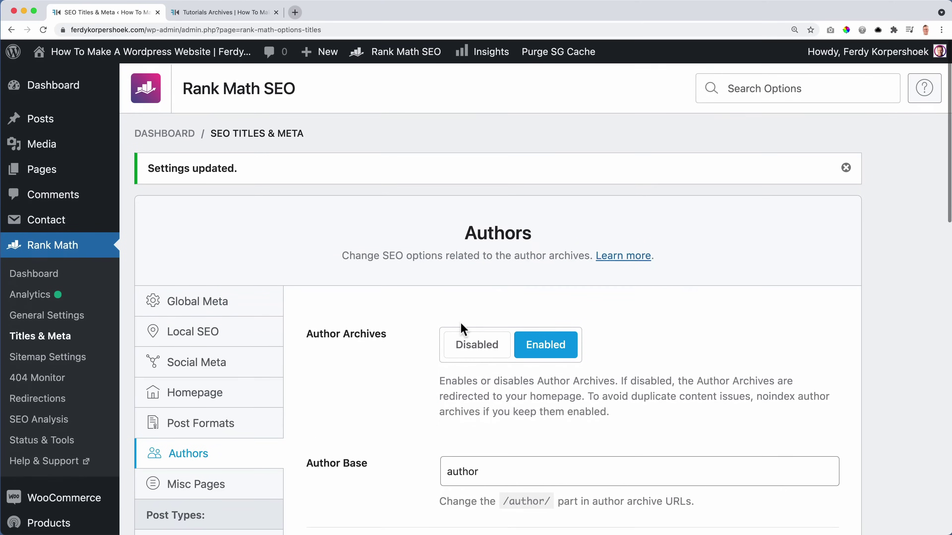
# Set Author Archives to Disabled and save the author settings.
pyautogui.click(470, 344)
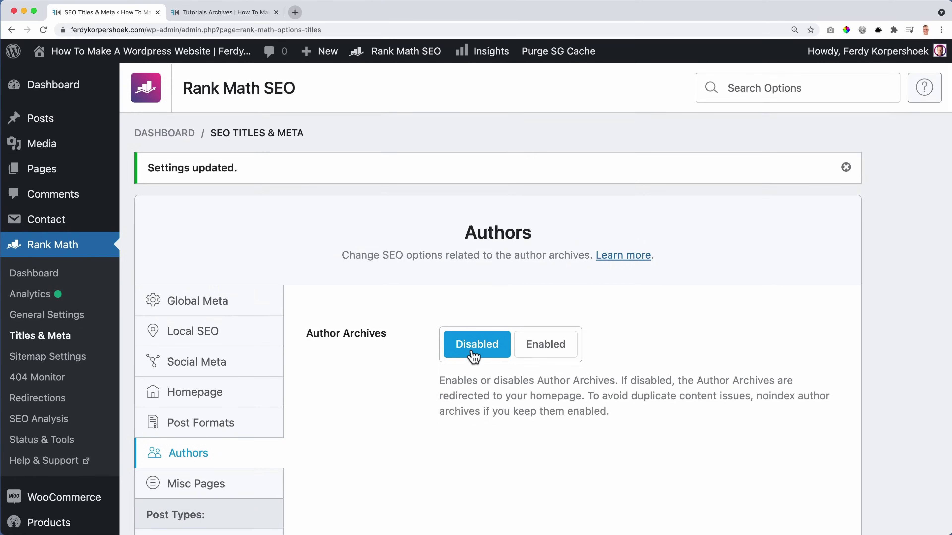
pyautogui.scroll(-15, 412, 326)
pyautogui.click(783, 443)
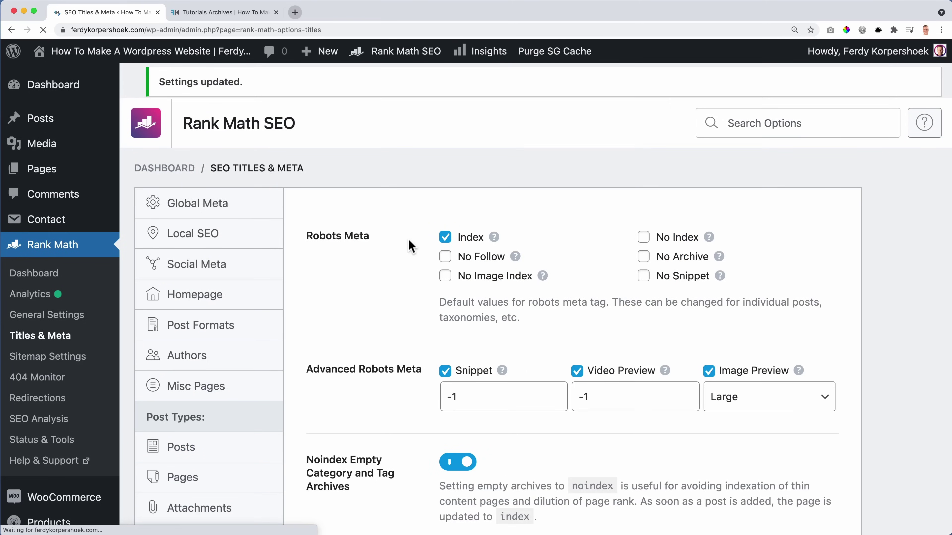
pyautogui.scroll(-3, 362, 320)
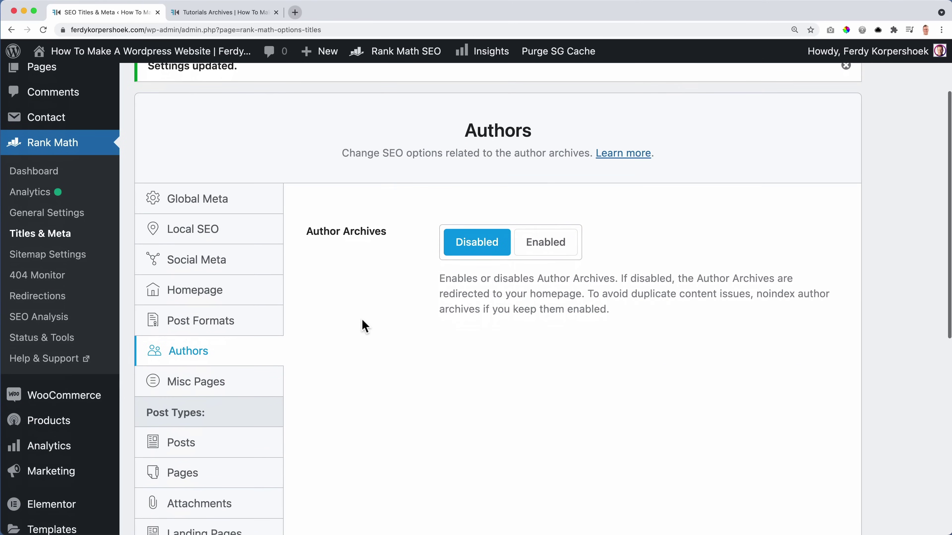
pyautogui.scroll(-2, 362, 320)
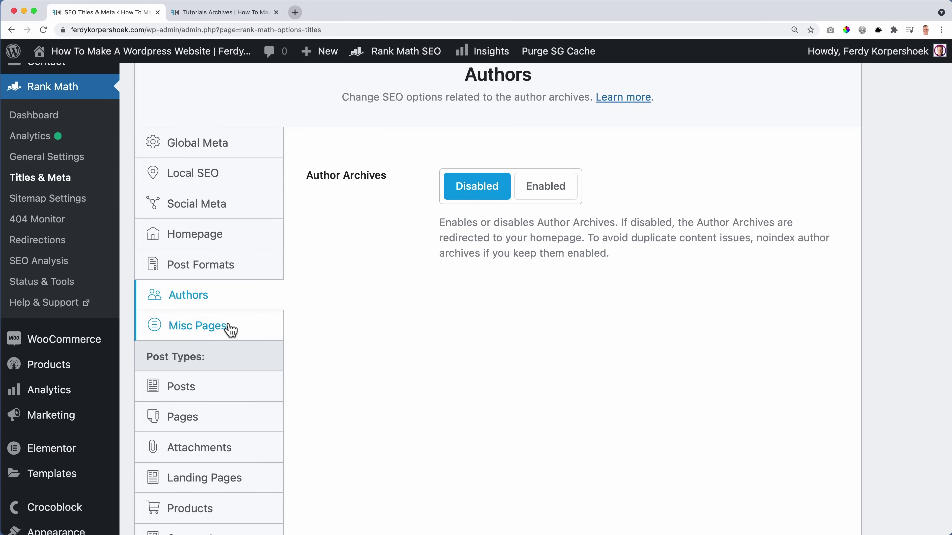
# Review the Date Archive, 404 and Search Results titles unchanged and save Misc Pages.
pyautogui.click(200, 329)
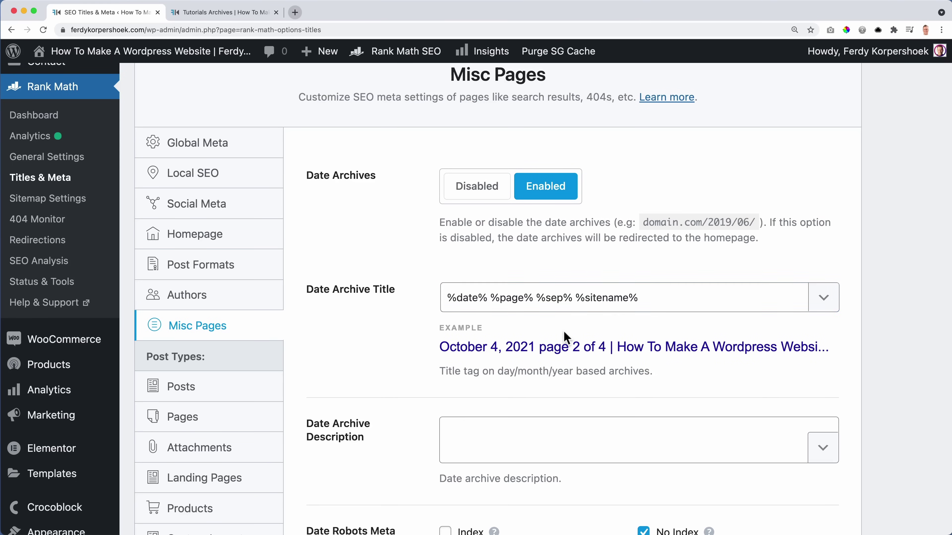
pyautogui.scroll(1, 565, 338)
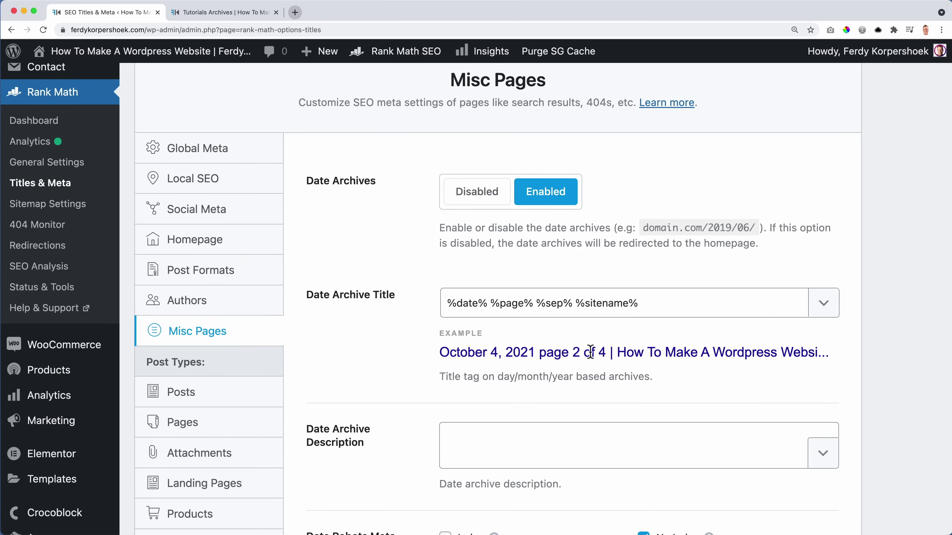
pyautogui.scroll(-4, 643, 306)
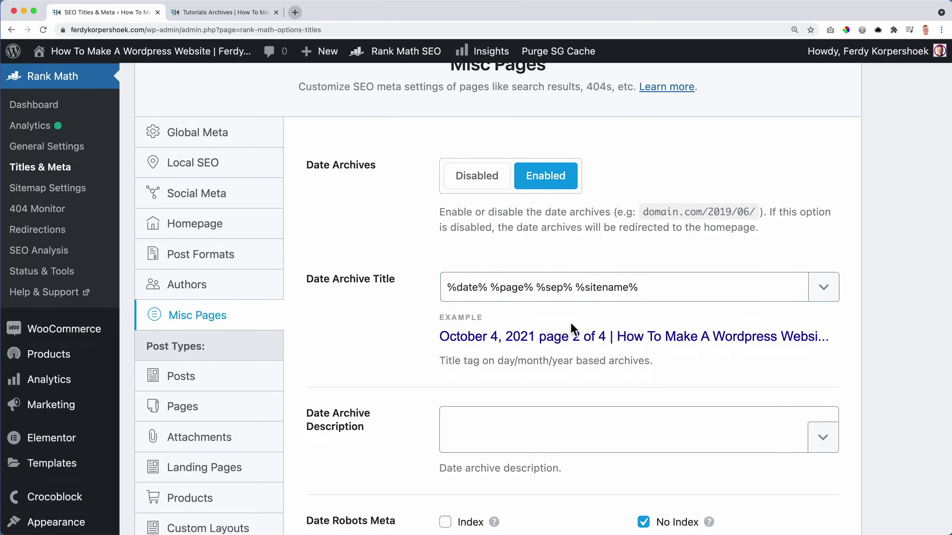
pyautogui.click(537, 359)
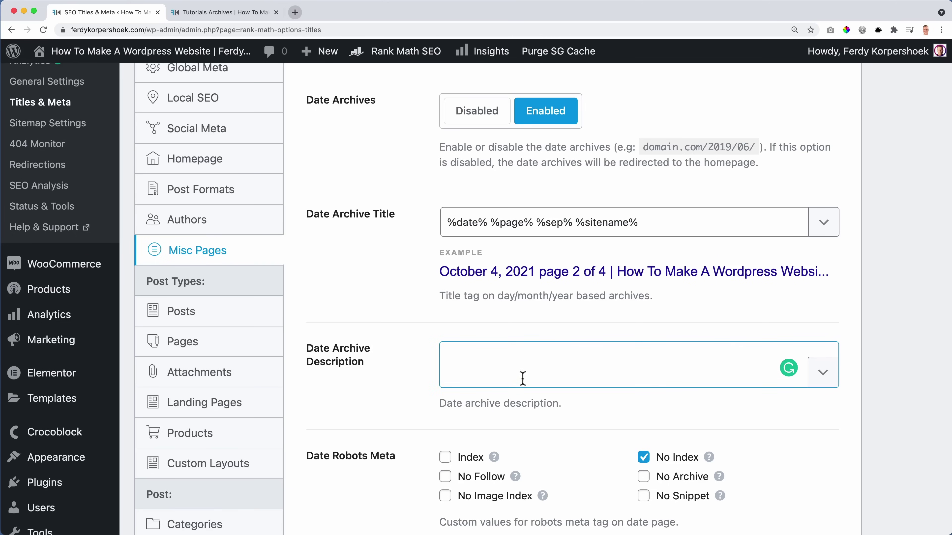
pyautogui.scroll(-10, 446, 368)
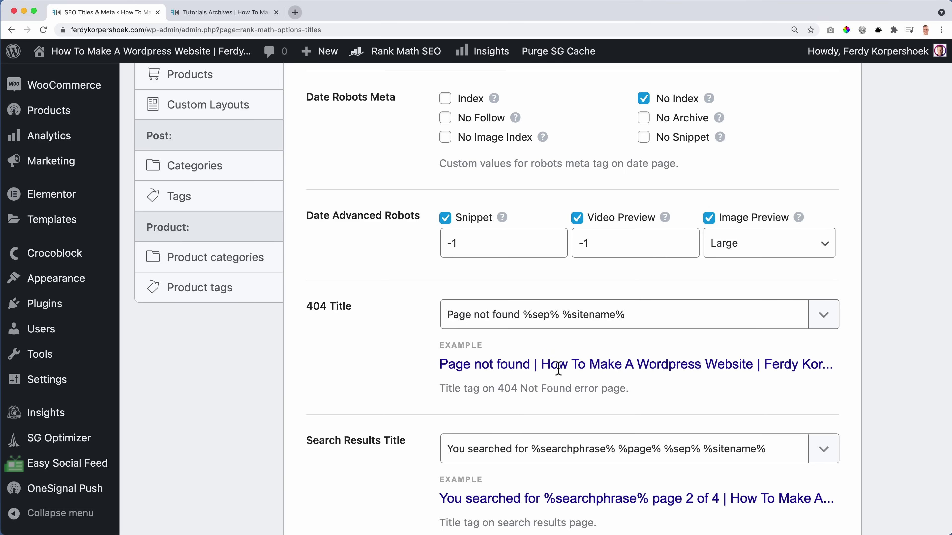
pyautogui.moveTo(524, 313); pyautogui.dragTo(542, 314)
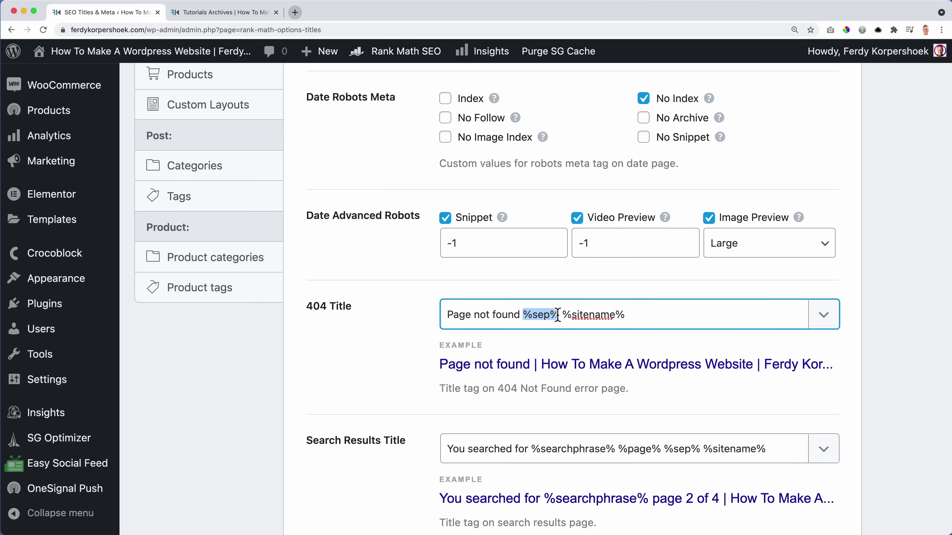
pyautogui.click(562, 375)
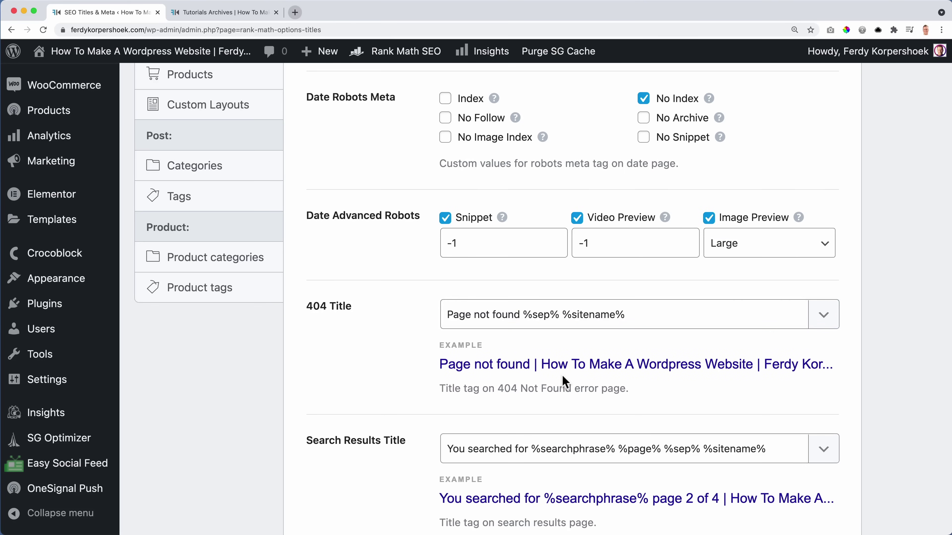
pyautogui.scroll(-3, 562, 375)
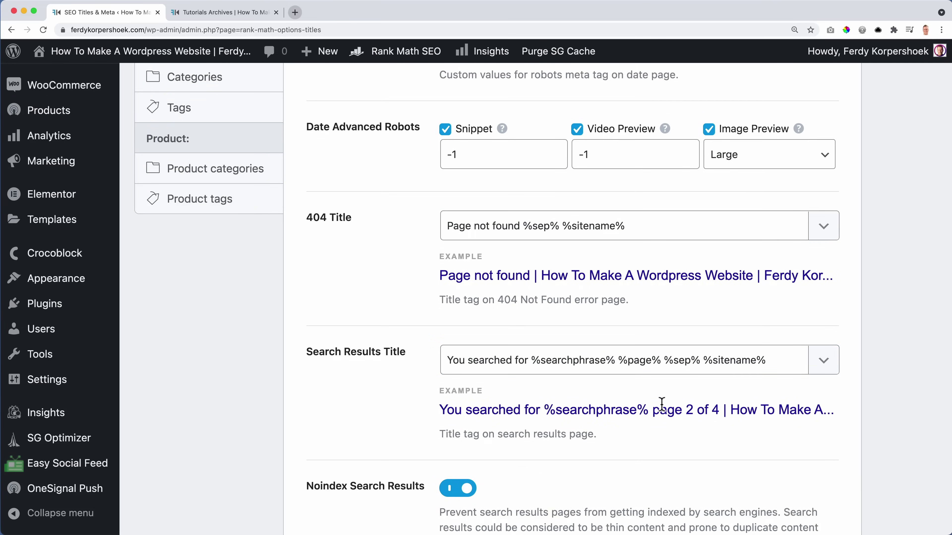
pyautogui.scroll(-4, 661, 403)
pyautogui.scroll(-8, 423, 399)
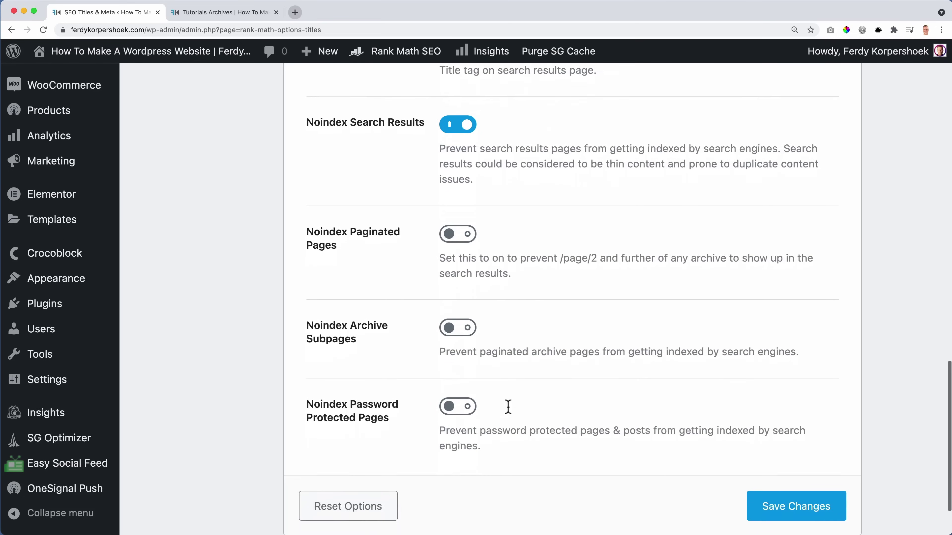
pyautogui.scroll(-2, 563, 420)
pyautogui.click(815, 441)
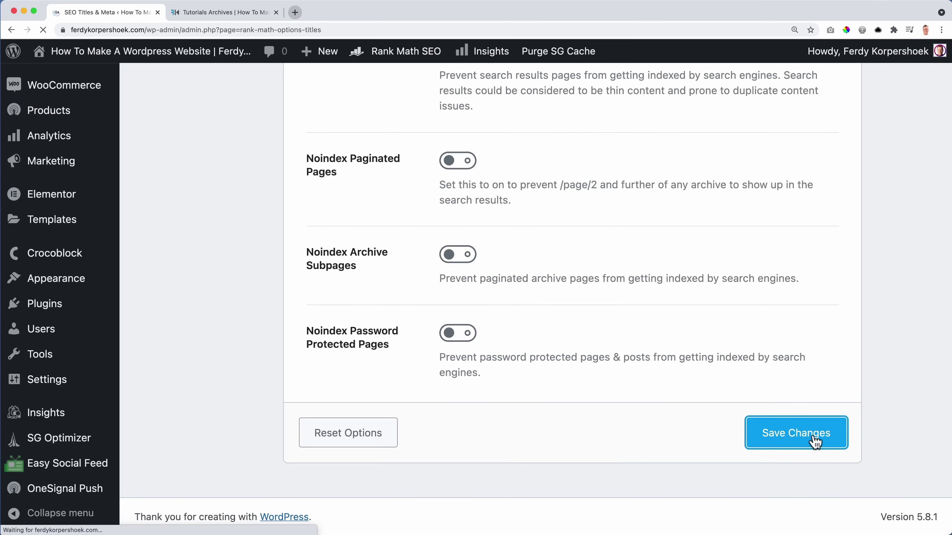
pyautogui.scroll(-4, 250, 388)
pyautogui.scroll(-2, 250, 388)
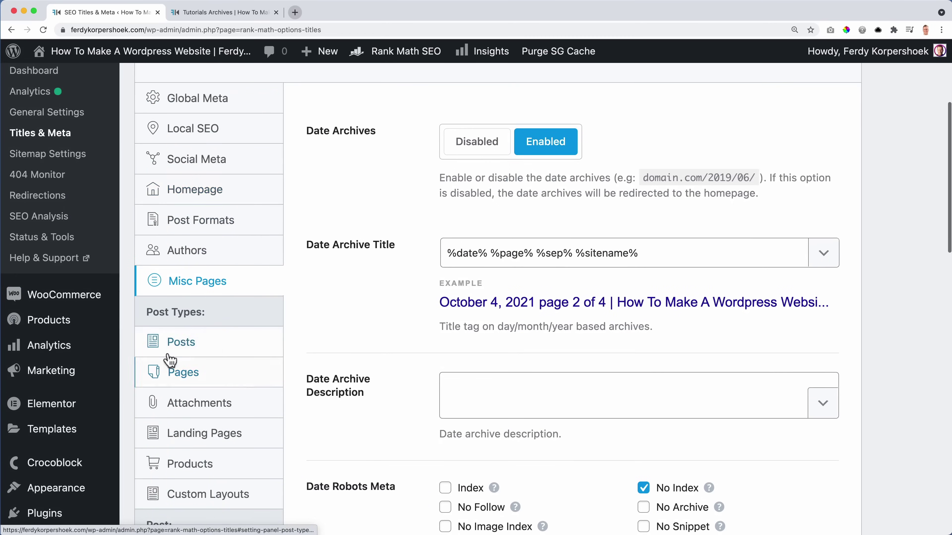
# Open the Posts title settings, then switch to the Tutorials archive page.
pyautogui.click(191, 347)
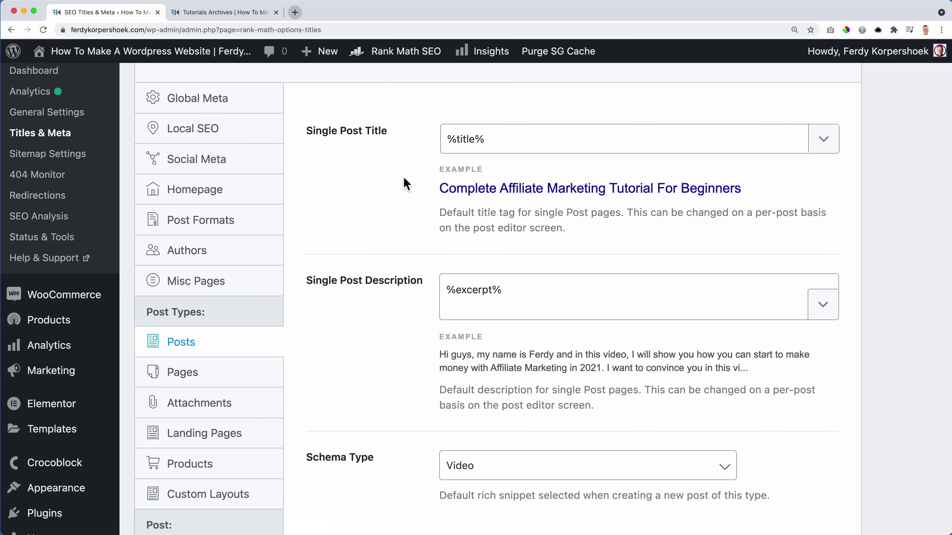
pyautogui.scroll(2, 456, 182)
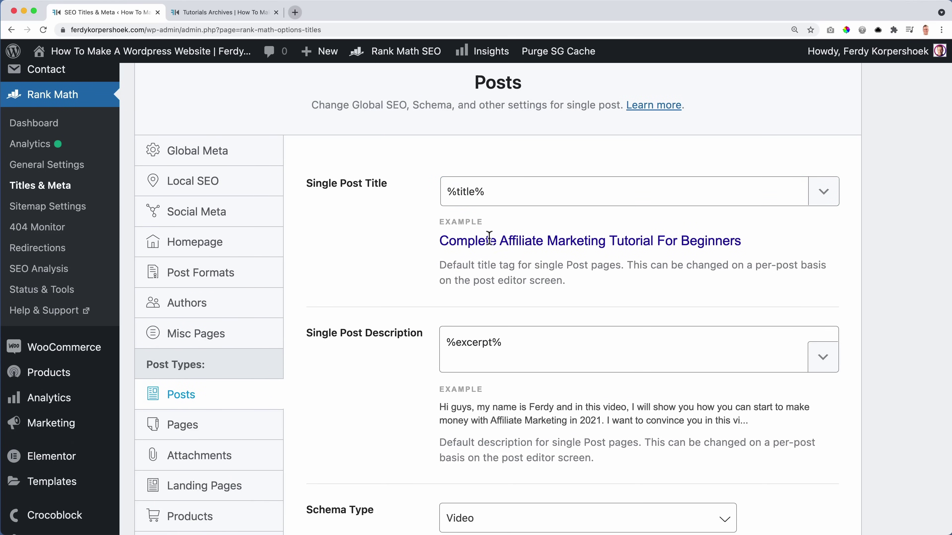
pyautogui.click(197, 15)
# Open the Complete Affiliate Marketing Tutorial For Beginners post and select its web address.
pyautogui.click(442, 322)
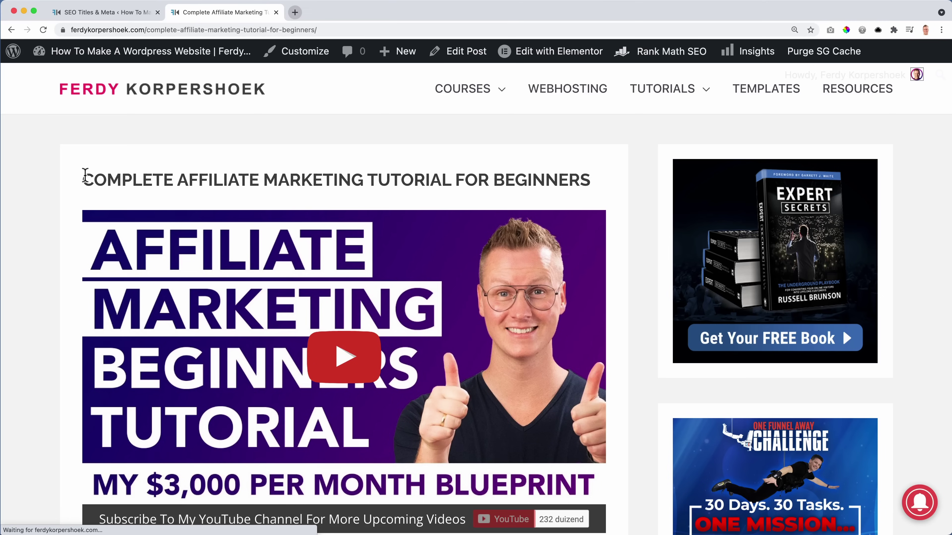
pyautogui.moveTo(86, 176); pyautogui.dragTo(112, 178)
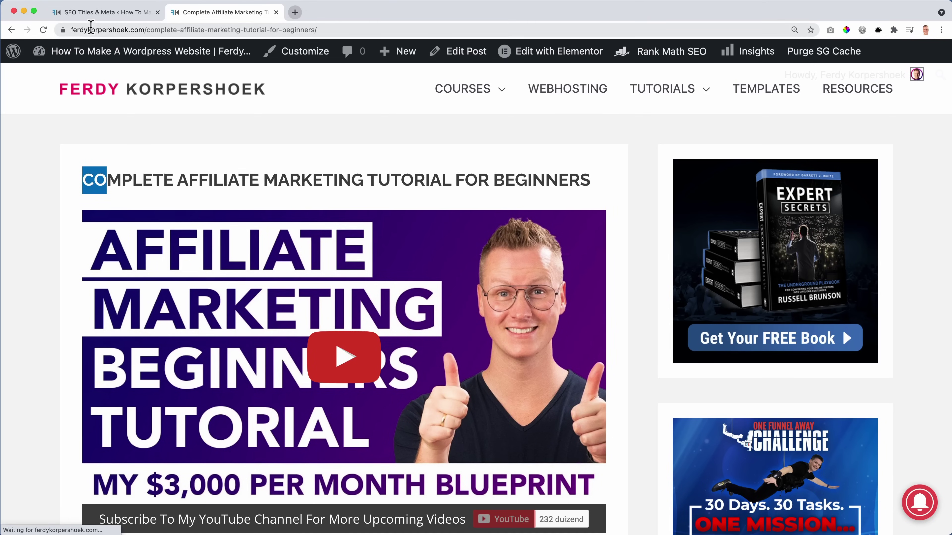
pyautogui.click(94, 12)
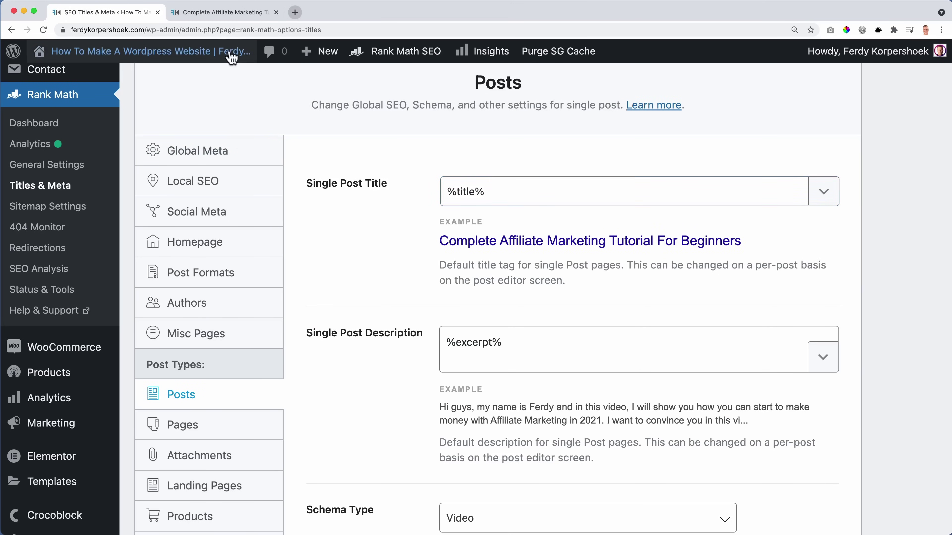
pyautogui.click(221, 12)
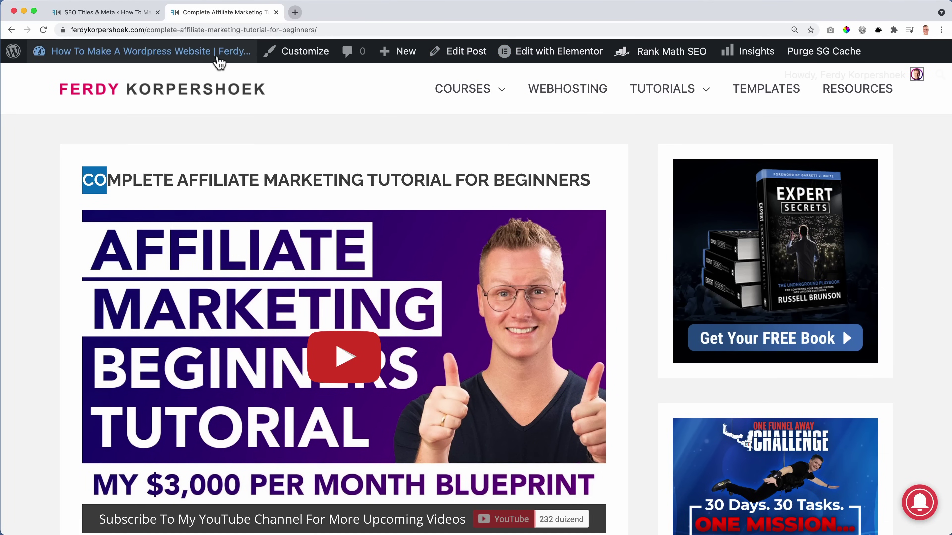
pyautogui.click(183, 30)
pyautogui.press('super+c')
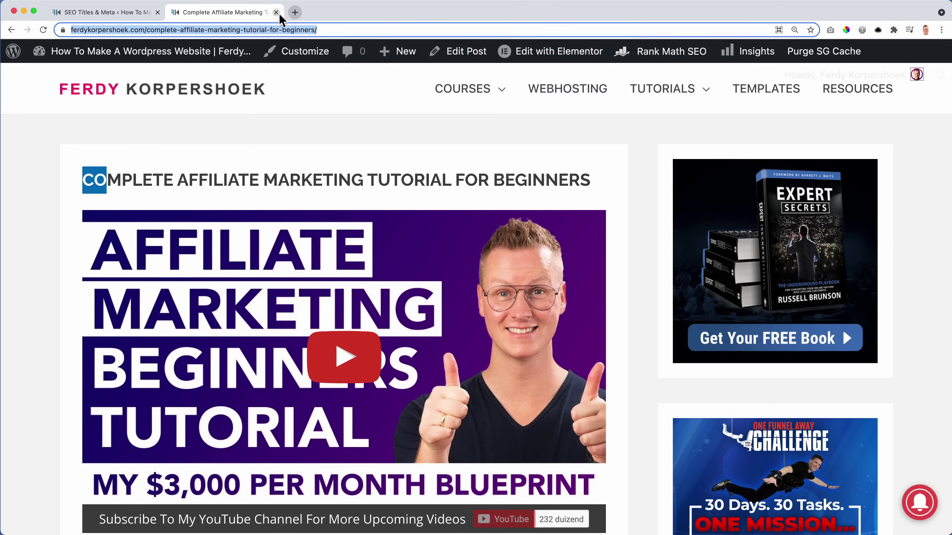
# In a new tab, search google.com for the affiliate marketing post's pasted URL.
pyautogui.click(295, 12)
pyautogui.write('google.com')
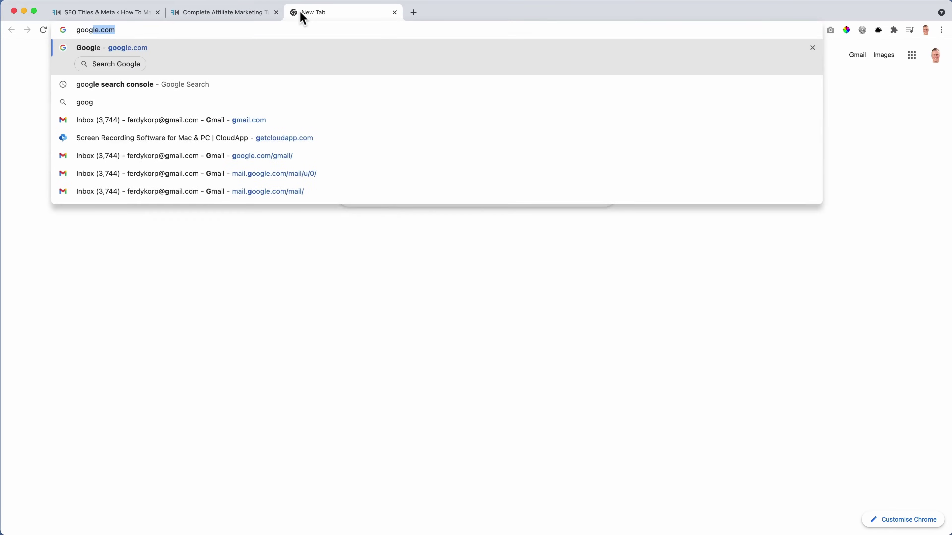
pyautogui.press('Return')
pyautogui.press('super+v')
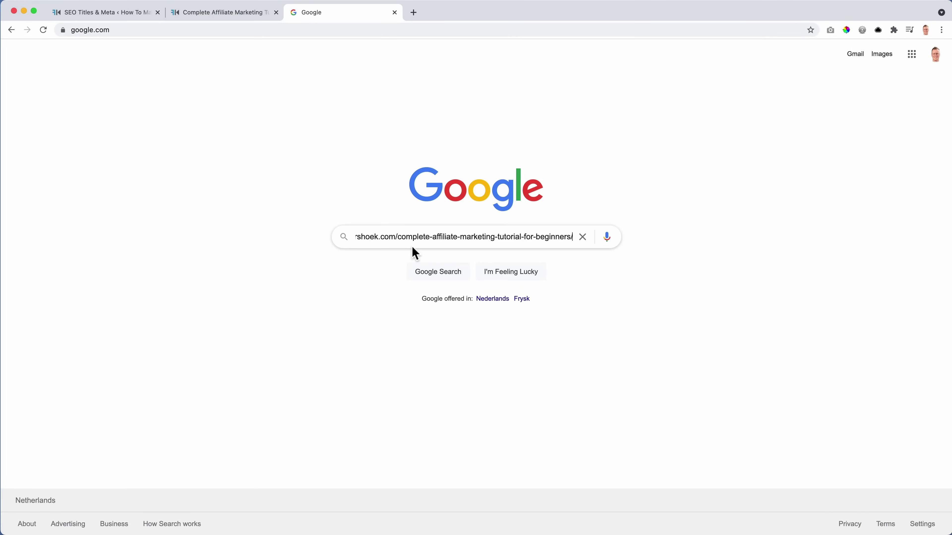
pyautogui.press('Return')
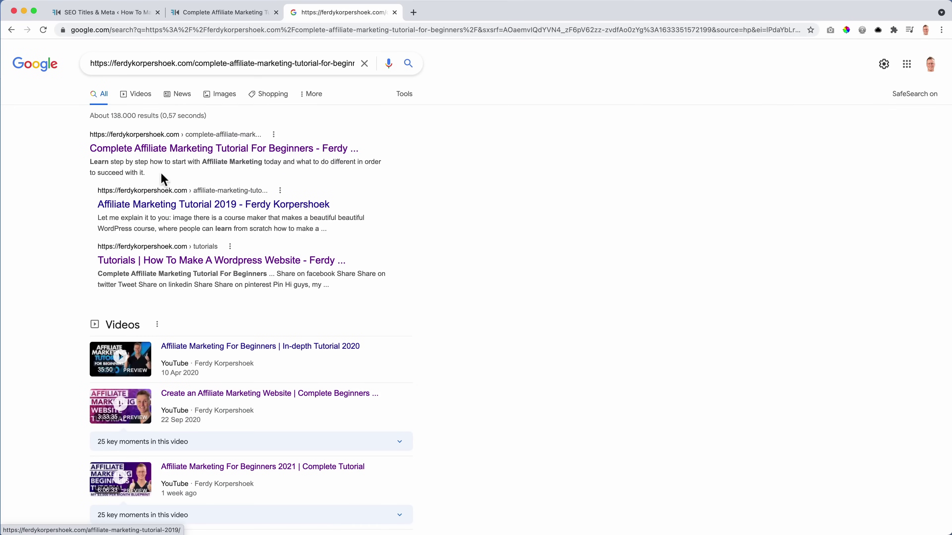
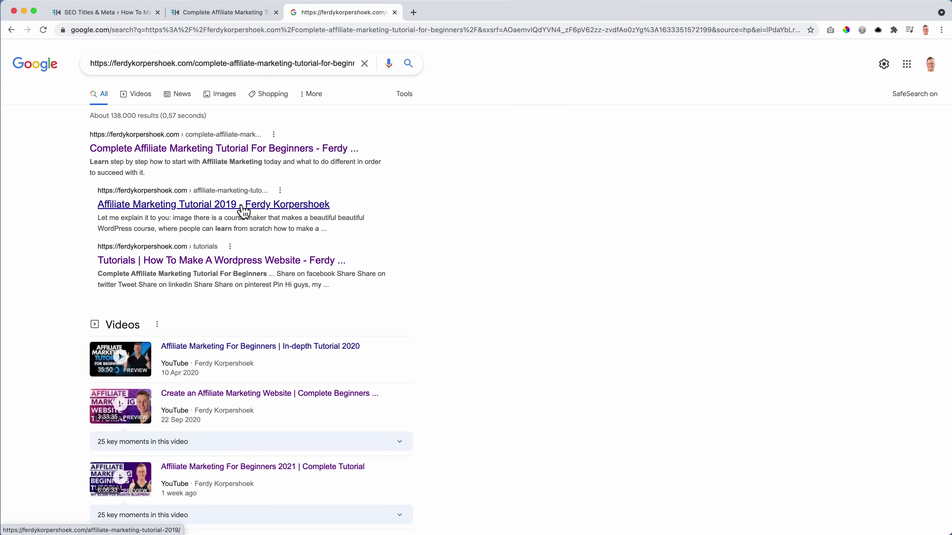
# Return to Rank Math's Posts settings and inspect the %title% Single Post Title template.
pyautogui.click(99, 14)
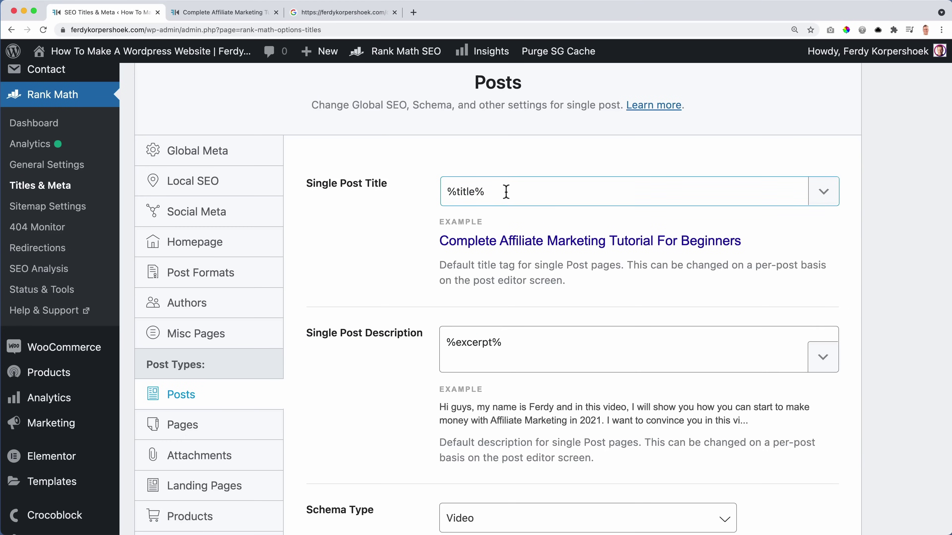
pyautogui.click(526, 190)
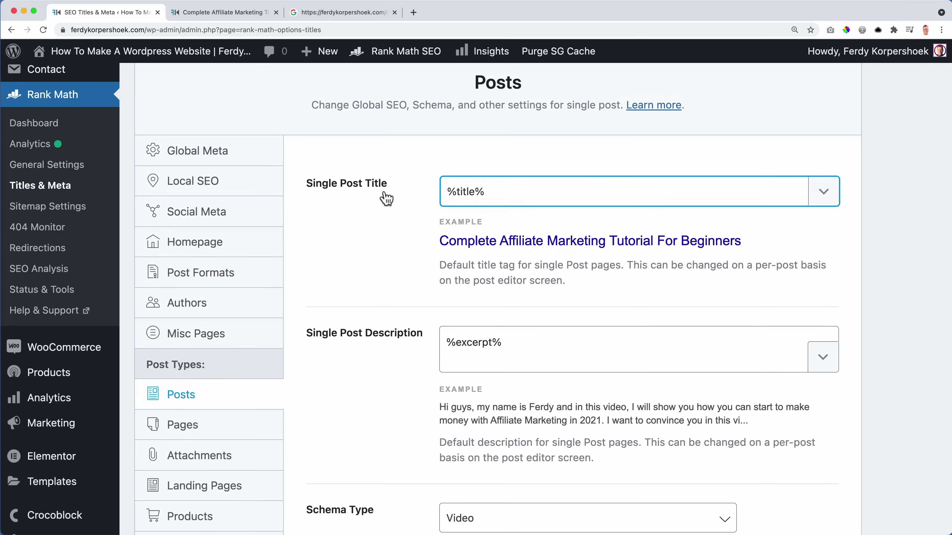
pyautogui.moveTo(508, 192); pyautogui.dragTo(418, 196)
pyautogui.click(497, 190)
# Compare the live post with its Google result, then review the %excerpt% post description template.
pyautogui.click(245, 12)
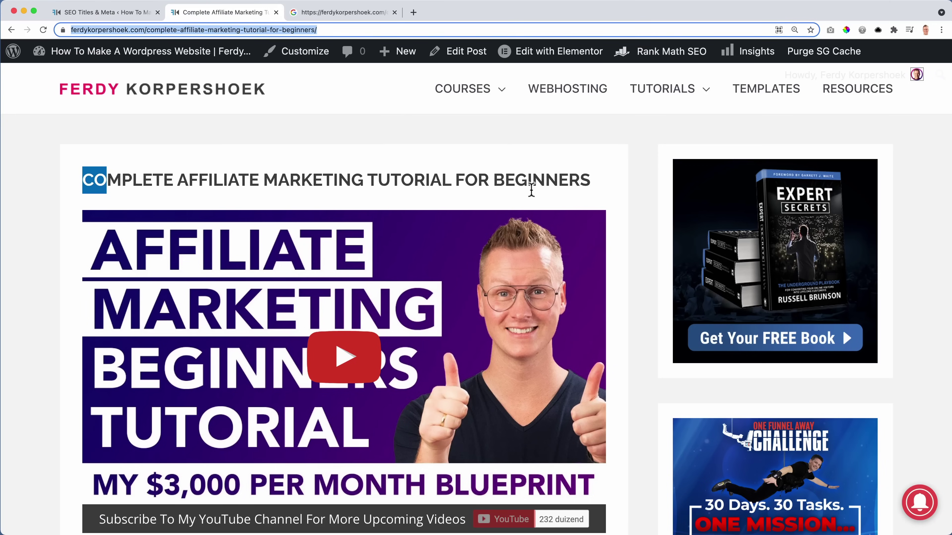
pyautogui.click(326, 12)
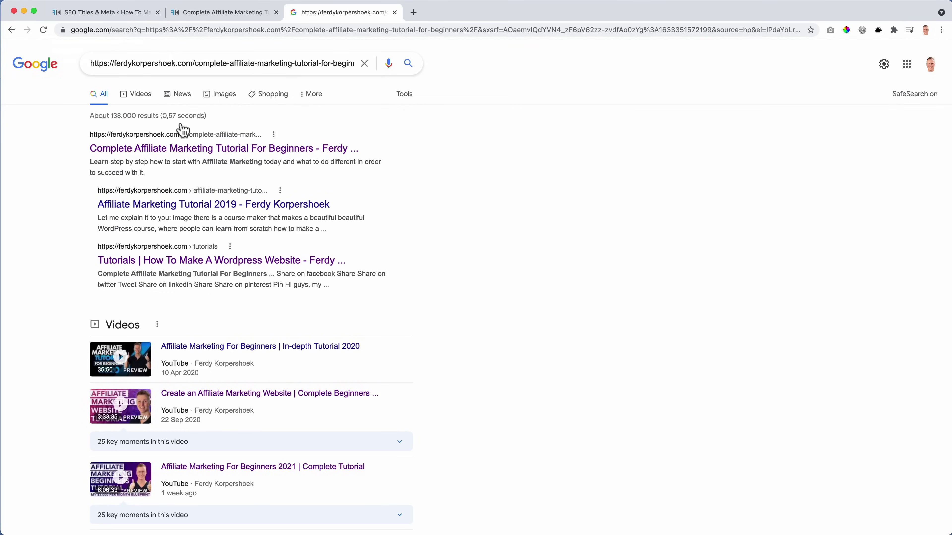
pyautogui.click(135, 13)
pyautogui.scroll(-2, 516, 268)
pyautogui.click(537, 304)
pyautogui.moveTo(447, 296); pyautogui.dragTo(534, 297)
pyautogui.click(535, 297)
pyautogui.scroll(-5, 535, 296)
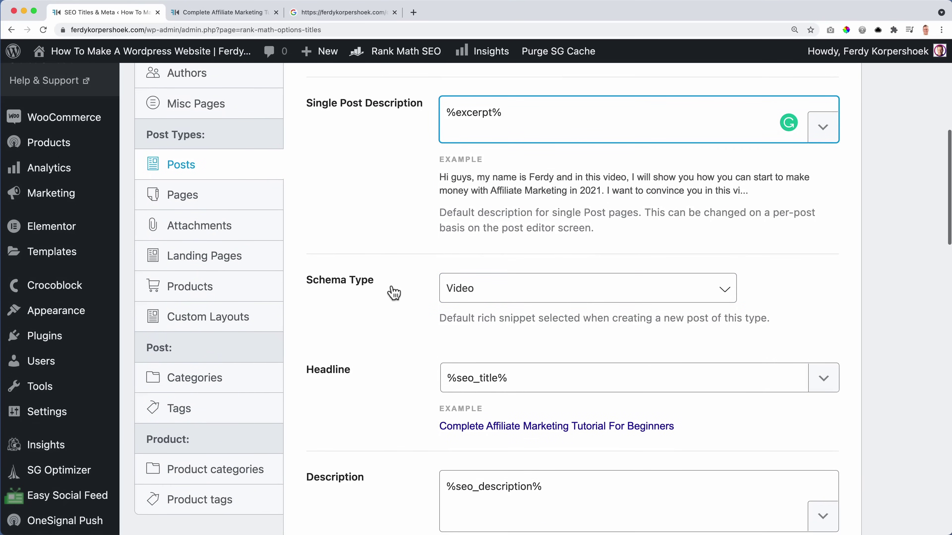
# Keep Video as the post Schema Type and save the Posts title and meta settings.
pyautogui.click(511, 296)
pyautogui.click(464, 391)
pyautogui.click(470, 343)
pyautogui.scroll(-3, 468, 339)
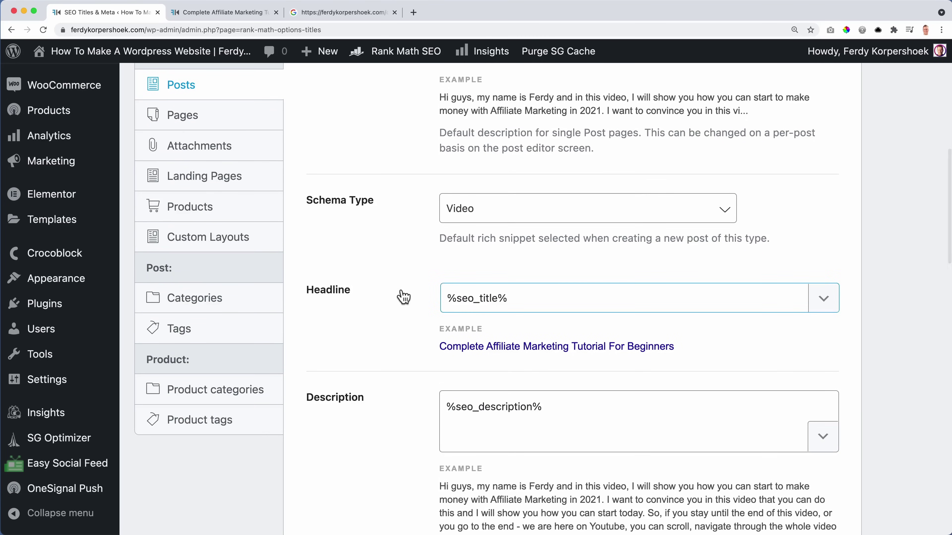
pyautogui.scroll(-4, 501, 340)
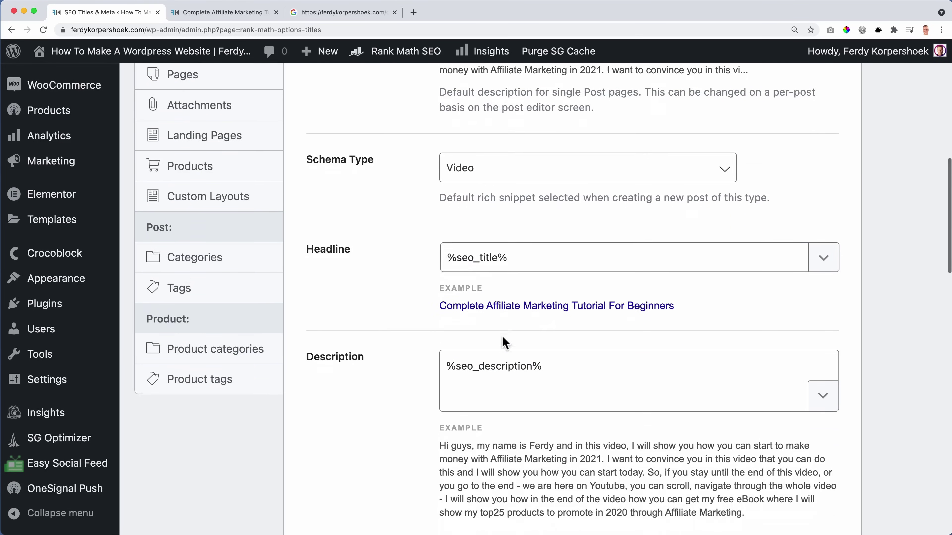
pyautogui.scroll(-8, 523, 300)
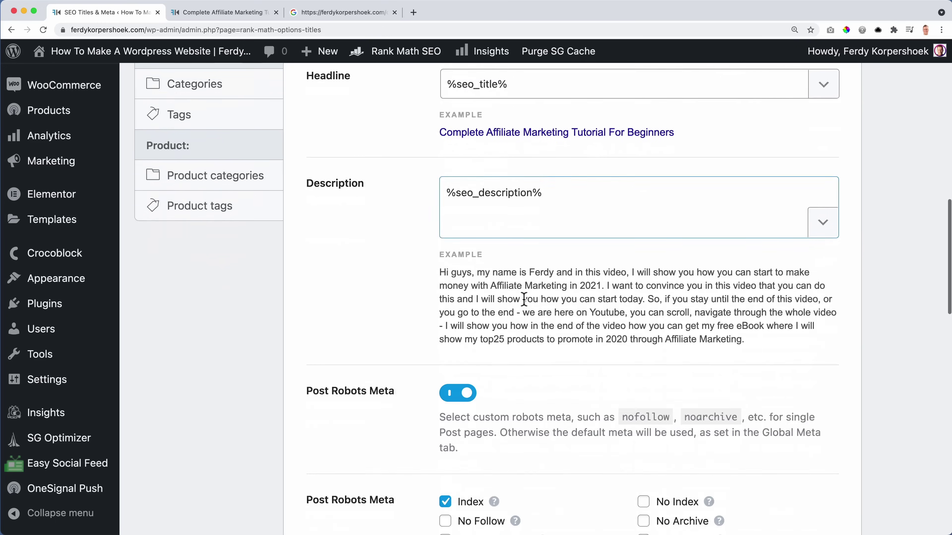
pyautogui.scroll(-3, 523, 299)
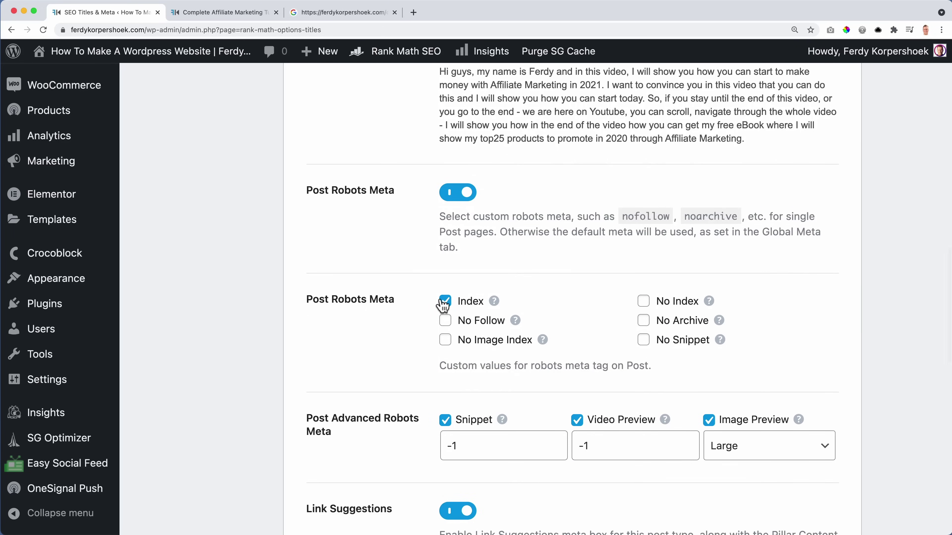
pyautogui.scroll(-10, 419, 321)
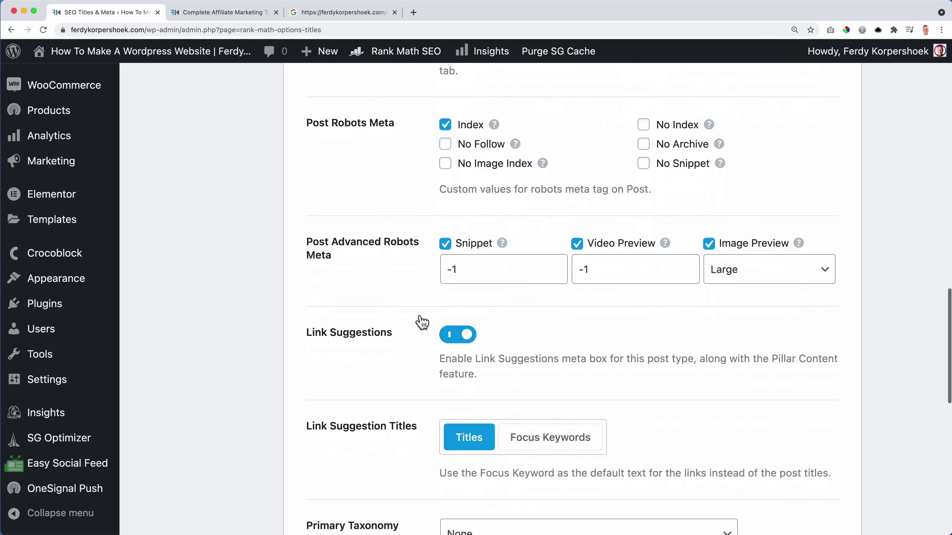
pyautogui.scroll(-10, 422, 322)
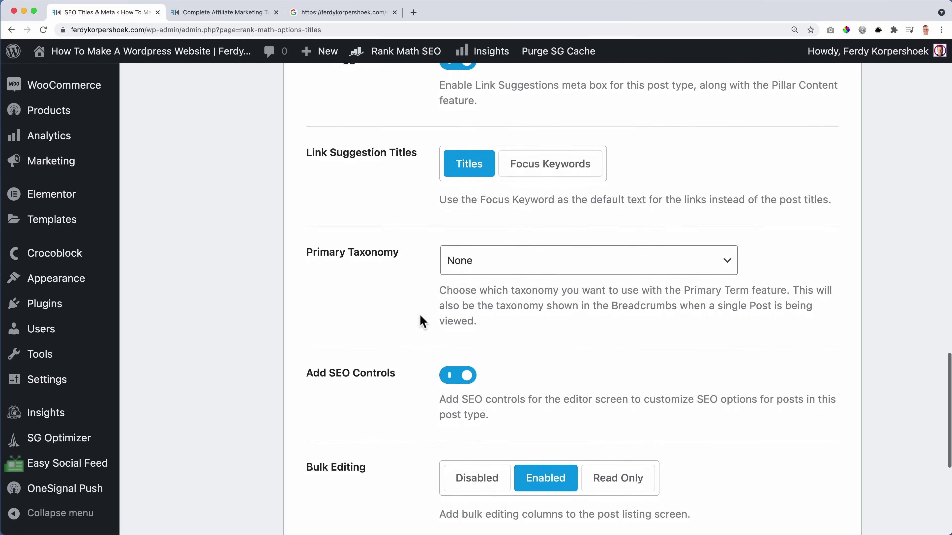
pyautogui.scroll(-5, 420, 314)
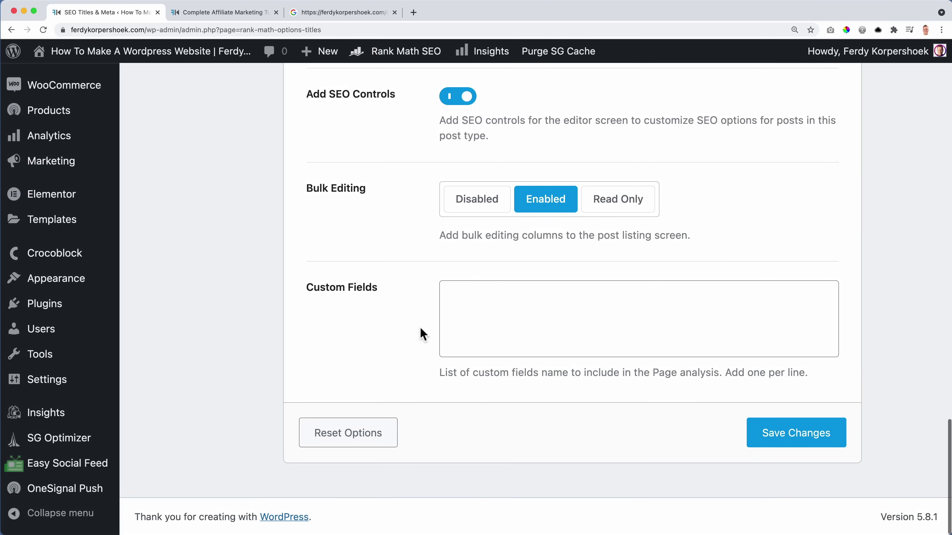
pyautogui.click(784, 439)
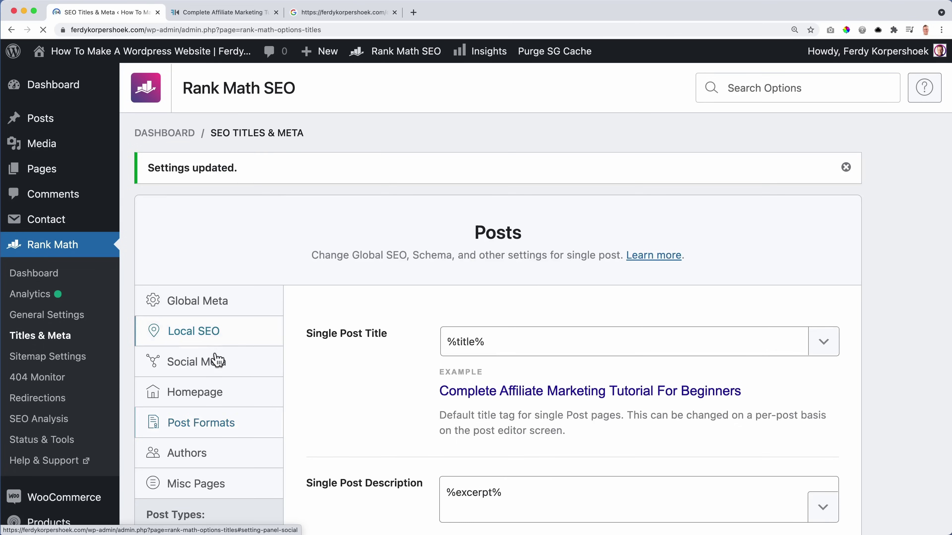
pyautogui.scroll(-3, 216, 361)
# Delete %page% from Single Page Title, leaving %title% %sep% %sitename%, and save the Pages settings.
pyautogui.scroll(-2, 217, 360)
pyautogui.click(207, 408)
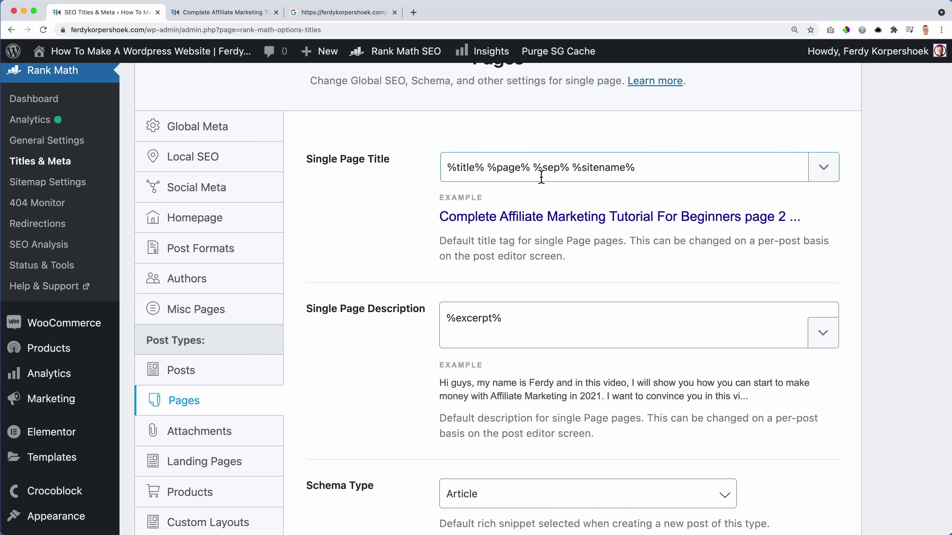
pyautogui.moveTo(487, 167); pyautogui.dragTo(713, 153)
pyautogui.click(708, 157)
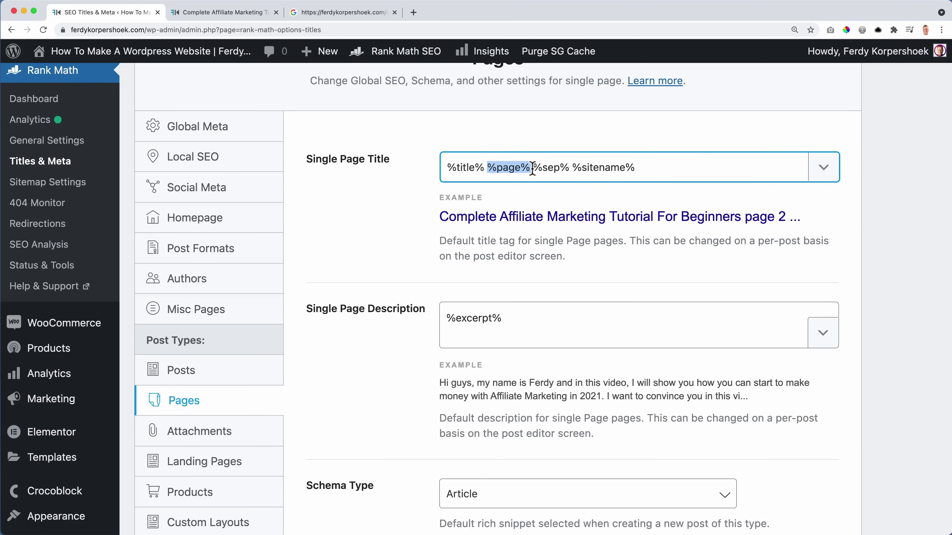
pyautogui.press('BackSpace')
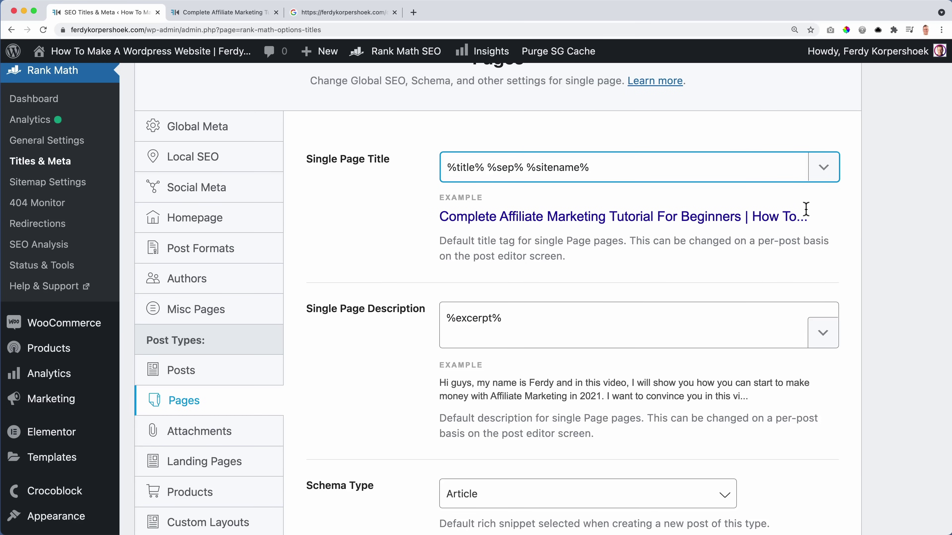
pyautogui.scroll(-10, 497, 316)
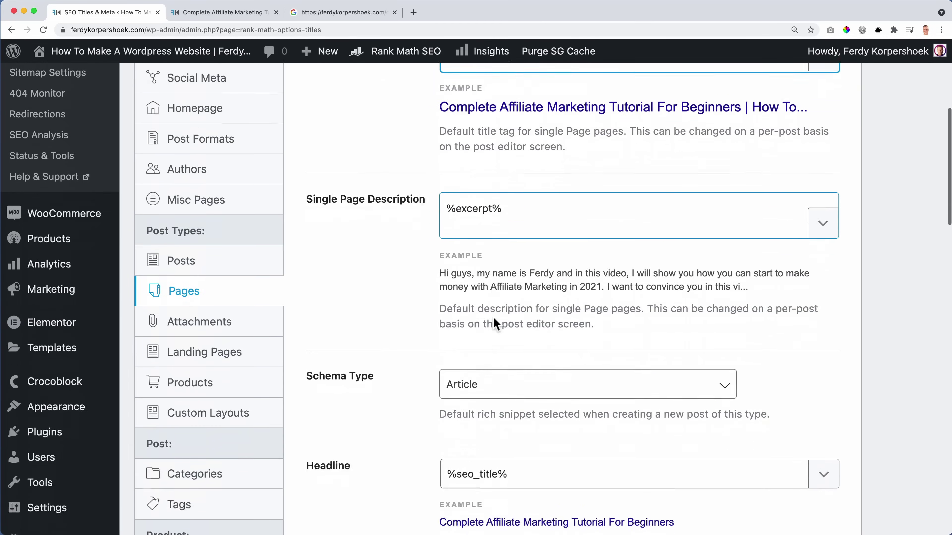
pyautogui.scroll(-10, 487, 295)
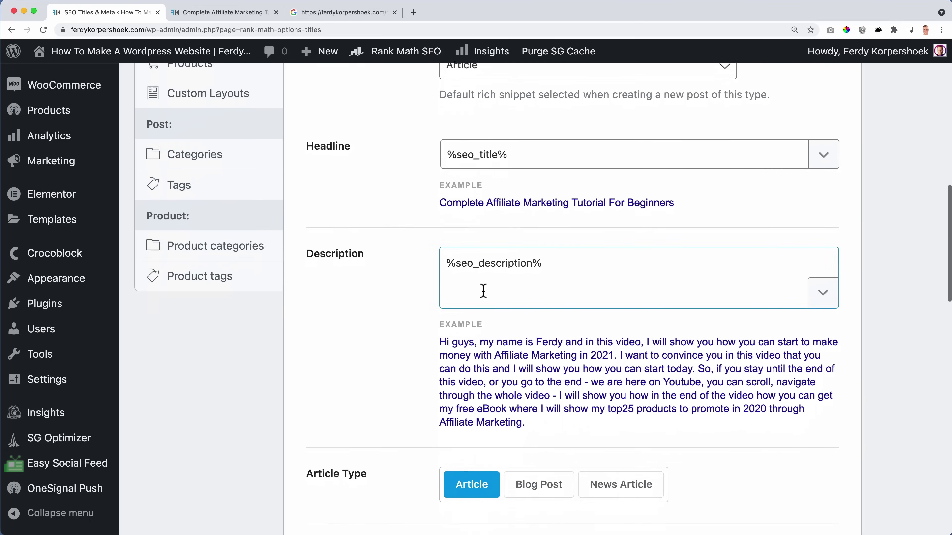
pyautogui.scroll(-12, 482, 291)
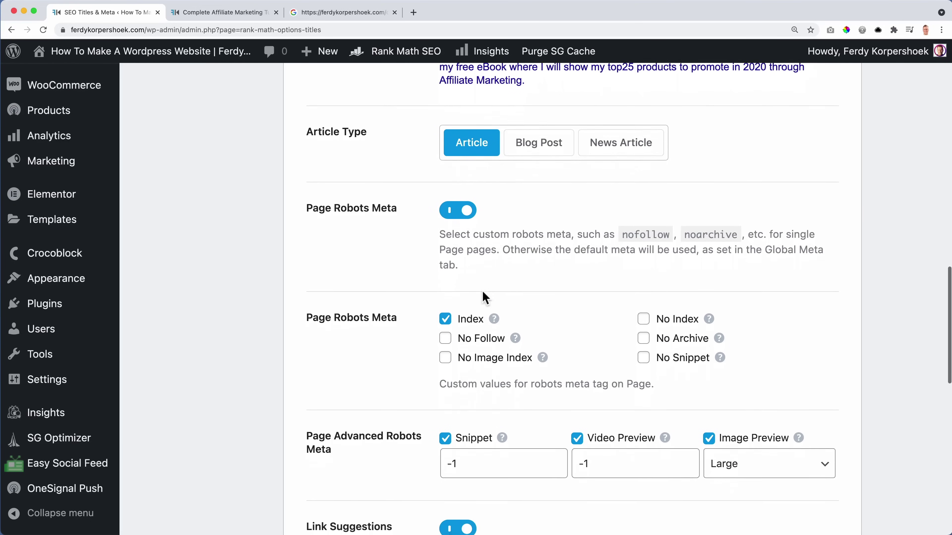
pyautogui.scroll(-9, 477, 292)
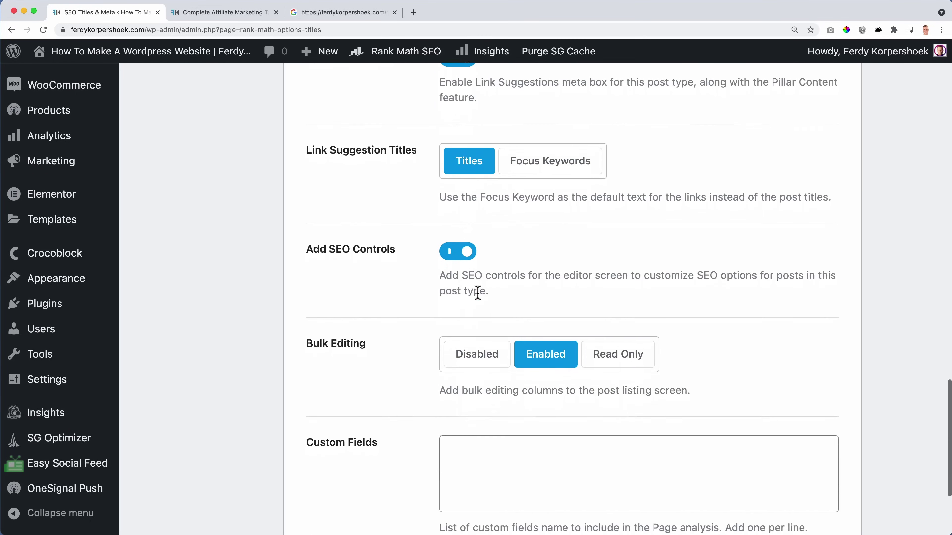
pyautogui.click(807, 444)
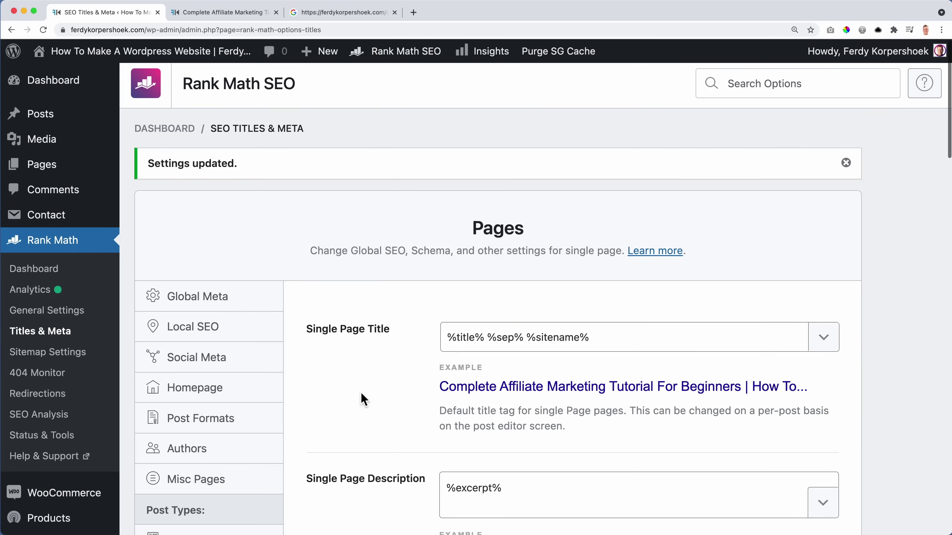
pyautogui.scroll(-7, 360, 393)
# Look over the Attachments settings and their redirection notice.
pyautogui.click(206, 359)
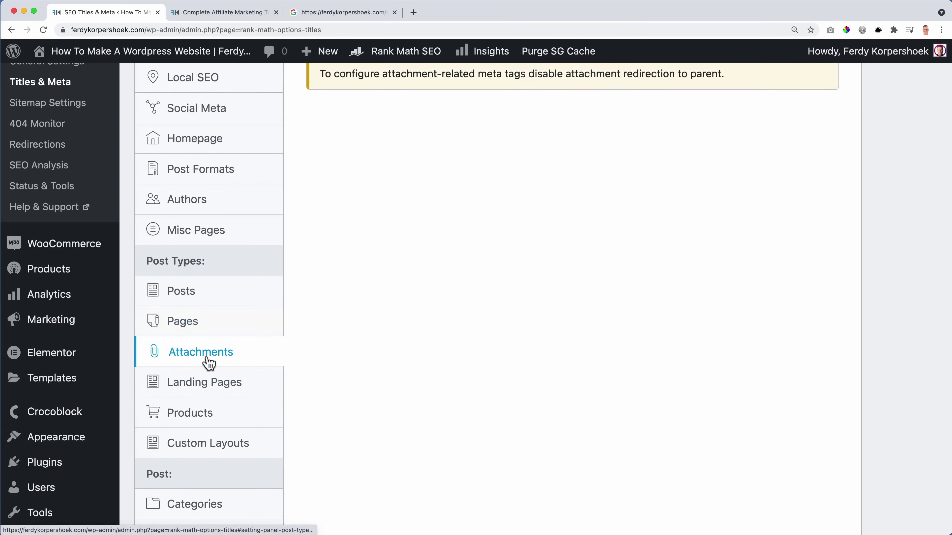
pyautogui.moveTo(761, 281); pyautogui.dragTo(308, 287)
pyautogui.click(336, 323)
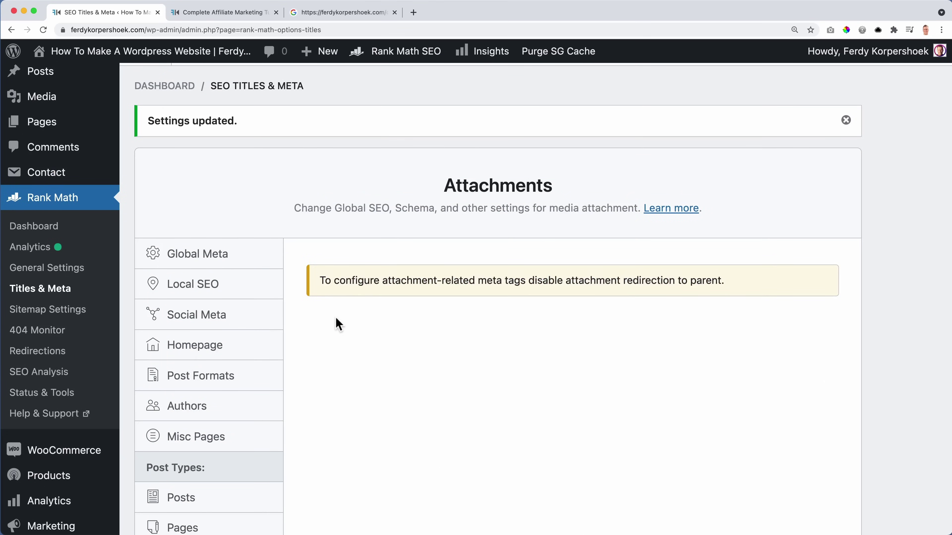
pyautogui.scroll(-12, 336, 324)
# Trim the Single Landing Page Title template down to %title% only.
pyautogui.click(204, 148)
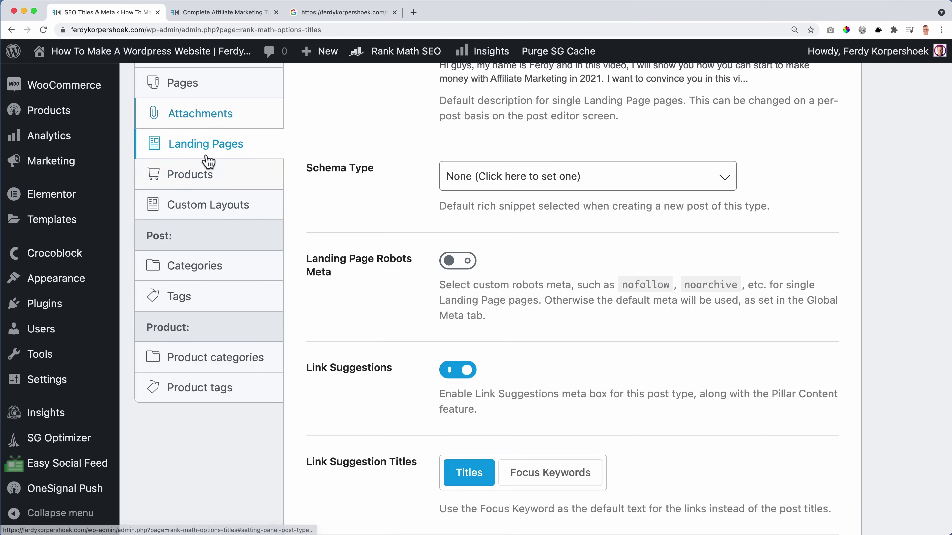
pyautogui.scroll(4, 391, 262)
pyautogui.scroll(5, 390, 269)
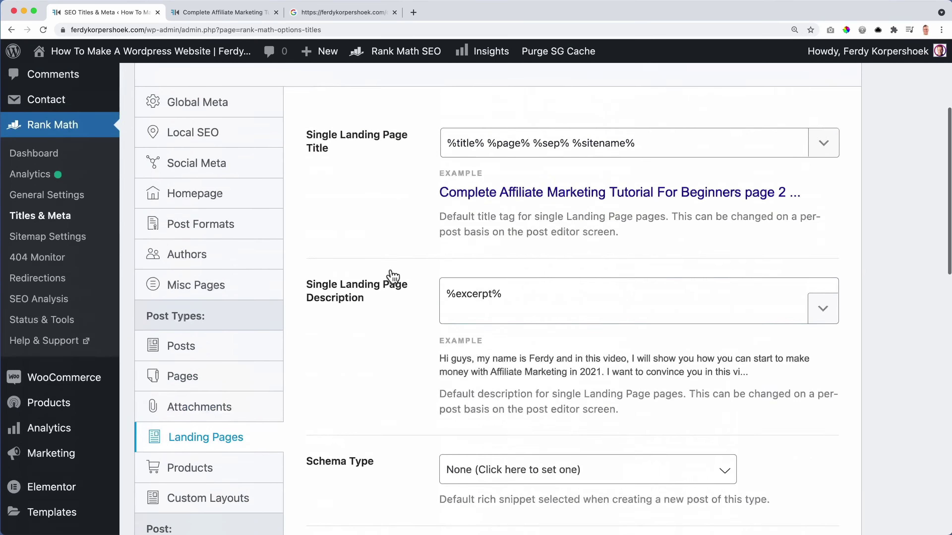
pyautogui.click(485, 207)
pyautogui.moveTo(485, 207); pyautogui.dragTo(635, 208)
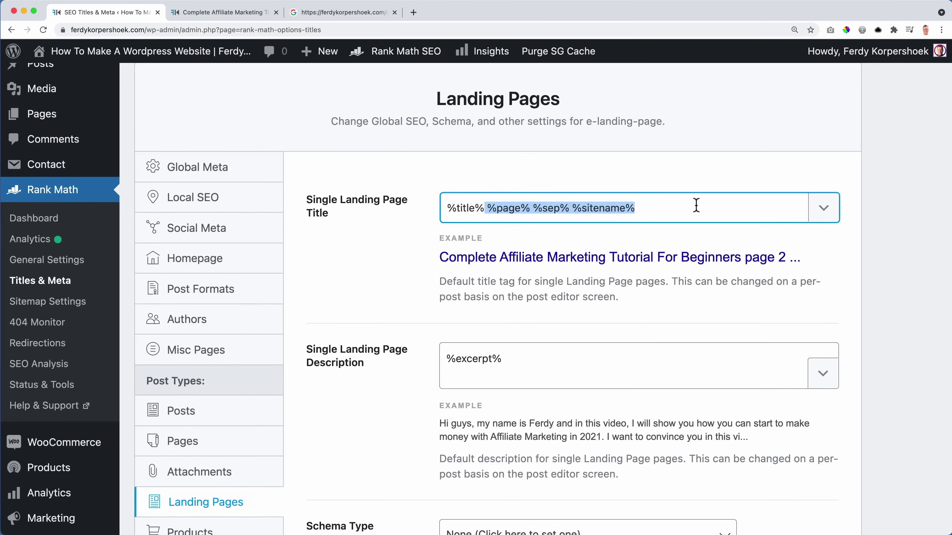
pyautogui.press('BackSpace')
pyautogui.click(449, 182)
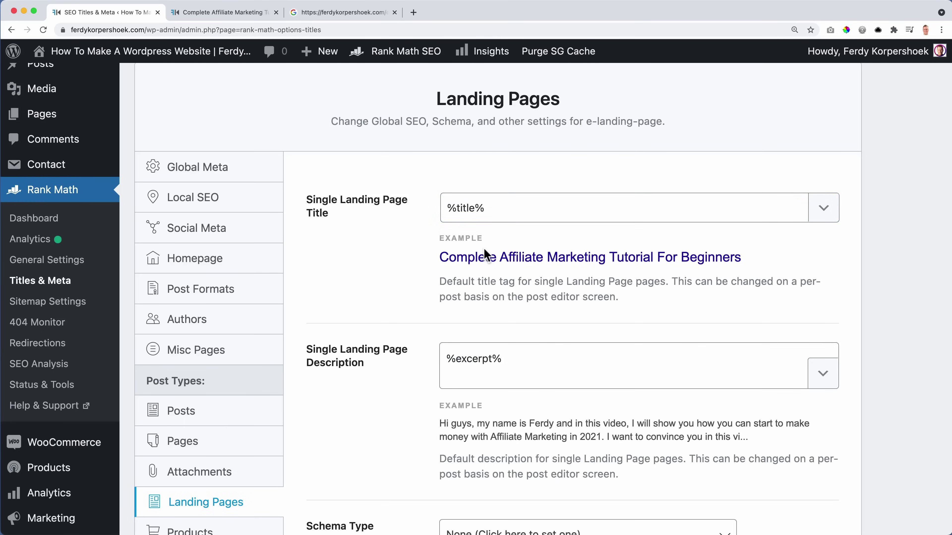
pyautogui.scroll(-6, 513, 314)
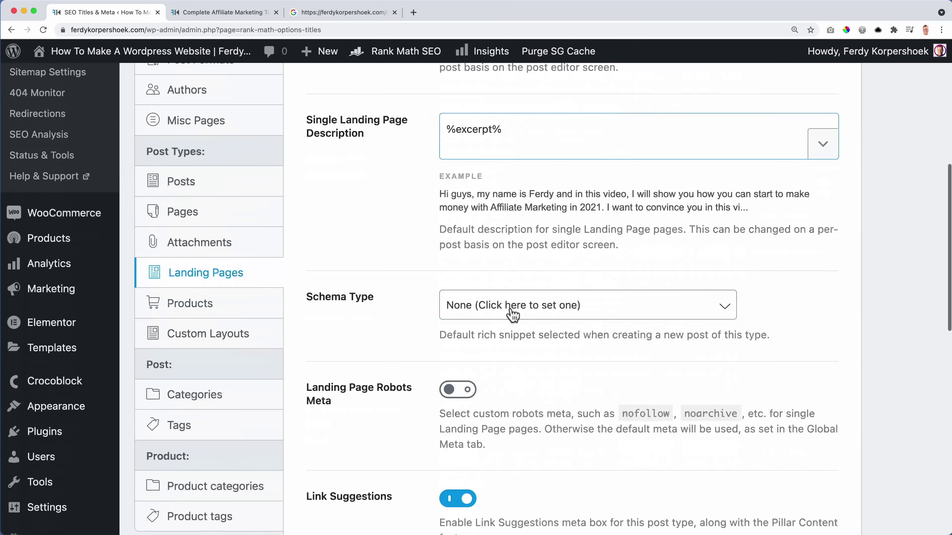
# Enable custom robots meta for landing pages, tick No Index, and save.
pyautogui.click(519, 307)
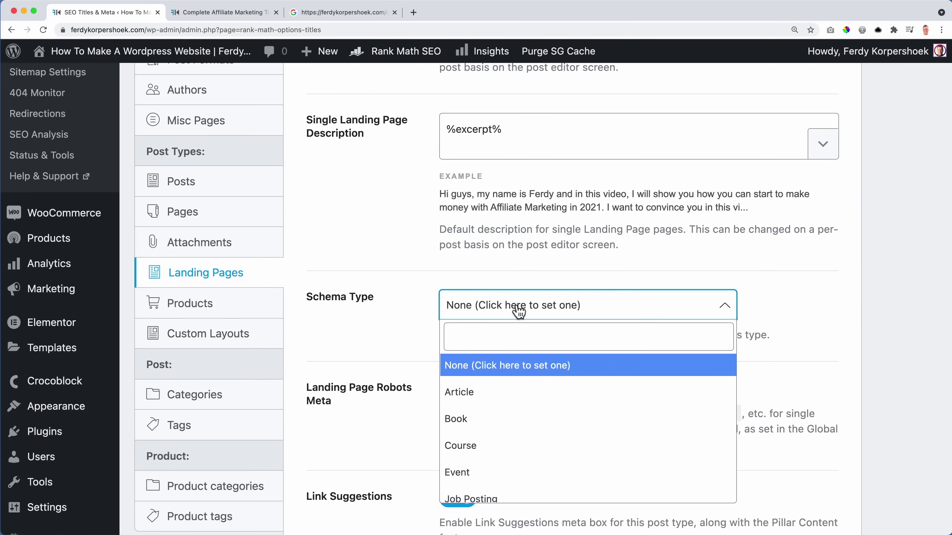
pyautogui.click(480, 340)
pyautogui.click(410, 339)
pyautogui.scroll(-5, 410, 339)
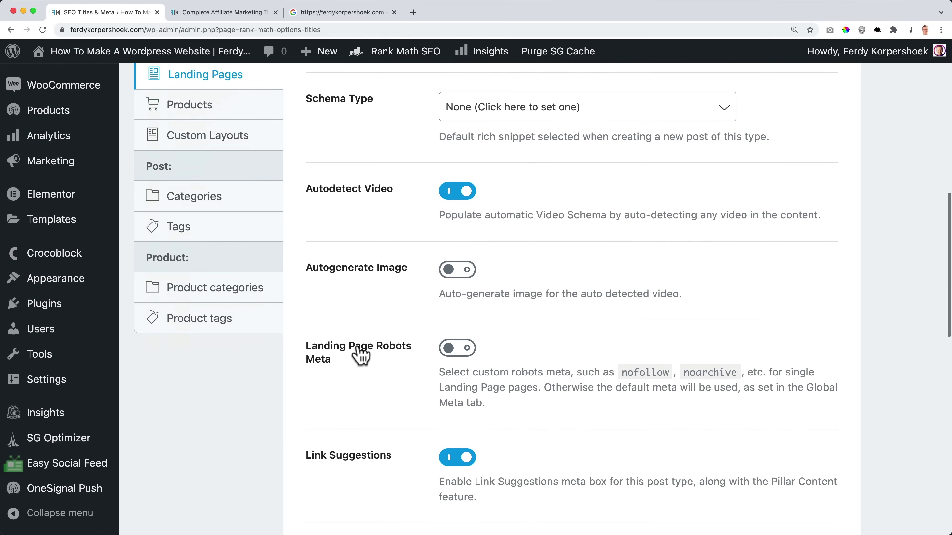
pyautogui.click(454, 349)
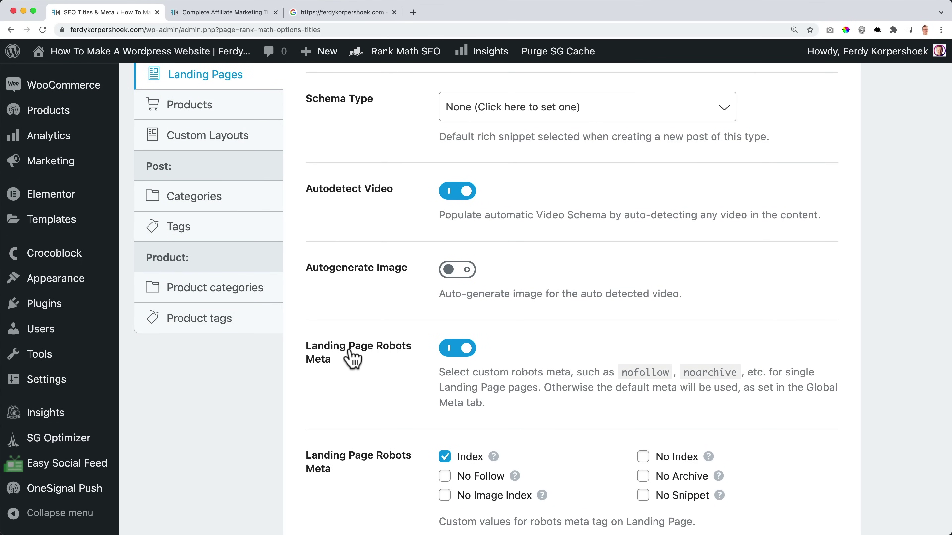
pyautogui.scroll(-2, 409, 390)
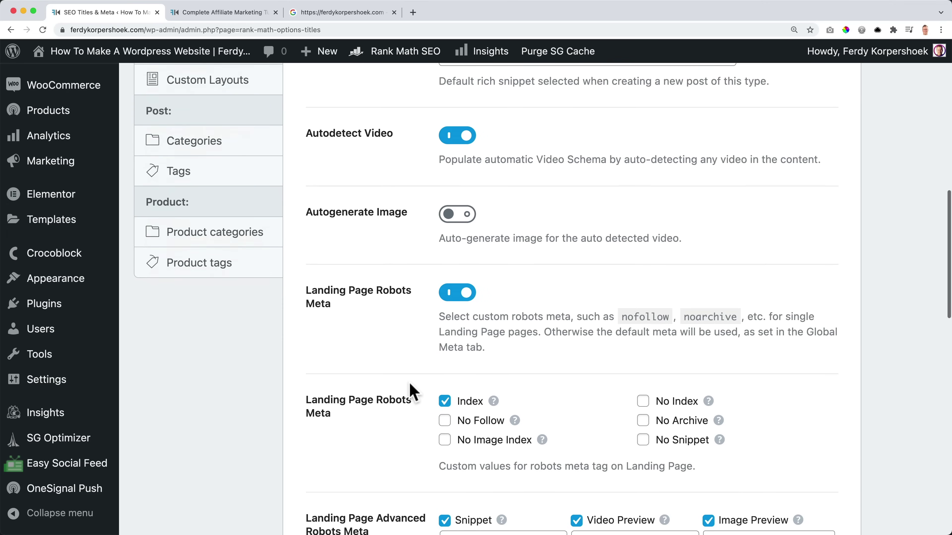
pyautogui.click(642, 401)
pyautogui.scroll(-20, 629, 380)
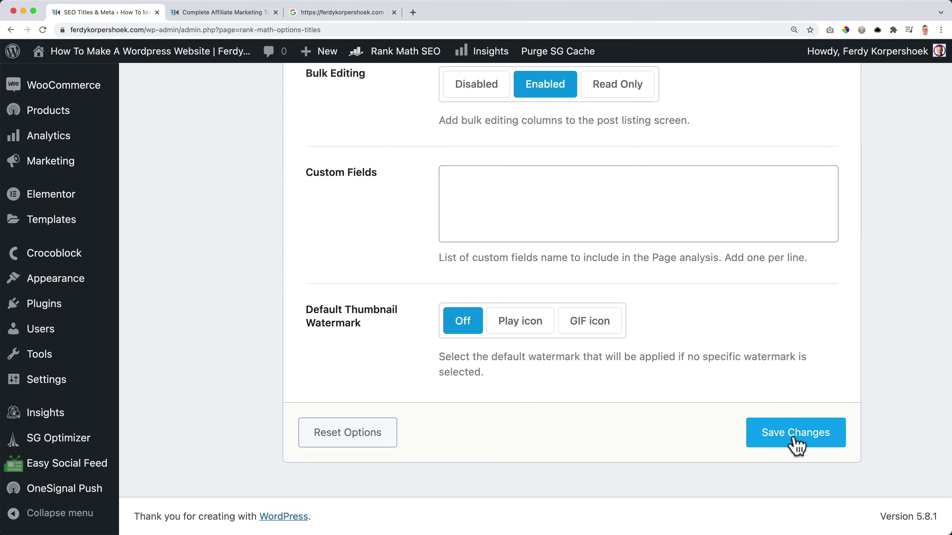
pyautogui.click(797, 446)
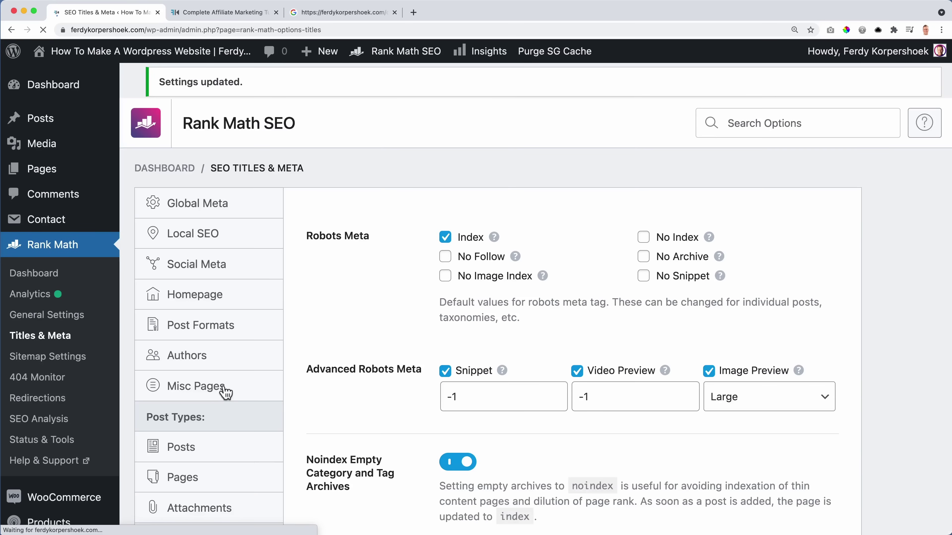
pyautogui.scroll(-5, 227, 390)
pyautogui.scroll(-5, 227, 390)
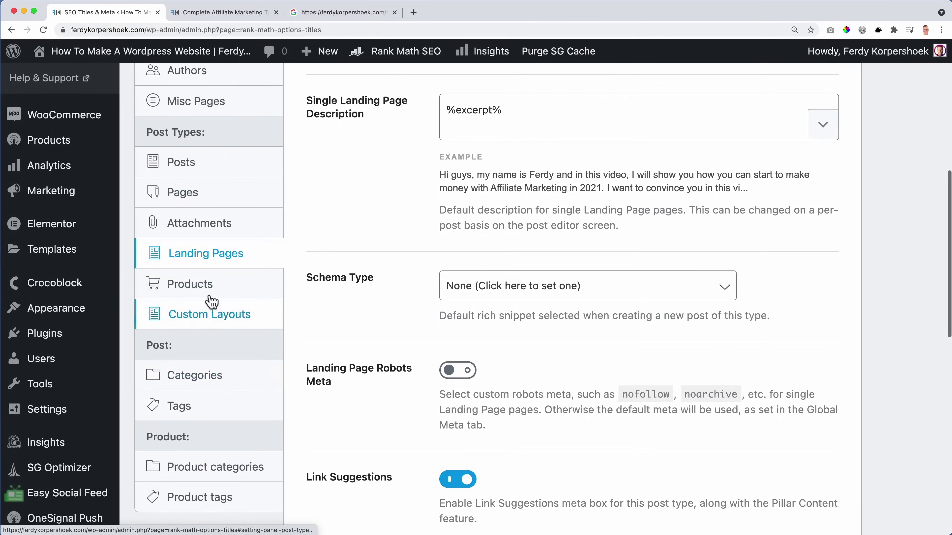
# Remove %page% from the Single Product Title template.
pyautogui.click(237, 293)
pyautogui.scroll(8, 431, 282)
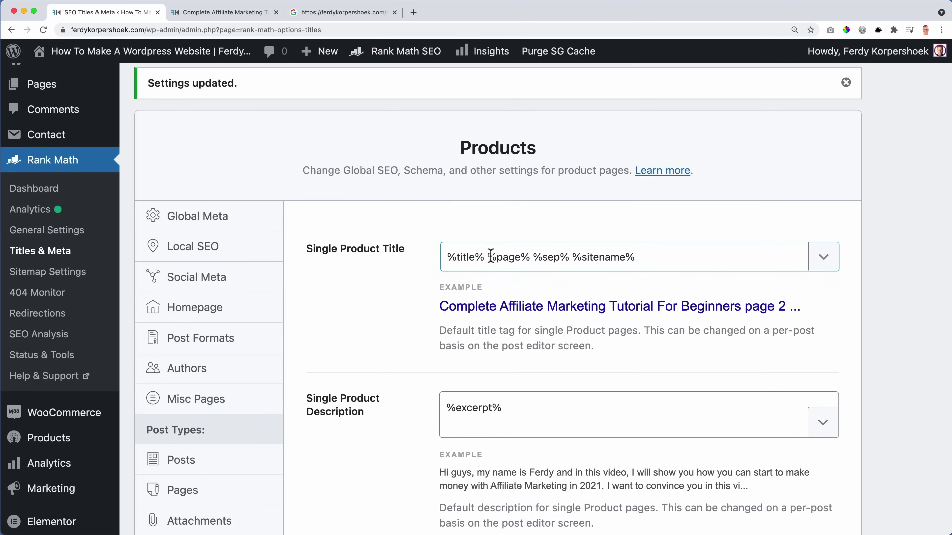
pyautogui.moveTo(489, 258); pyautogui.dragTo(532, 258)
pyautogui.press('BackSpace')
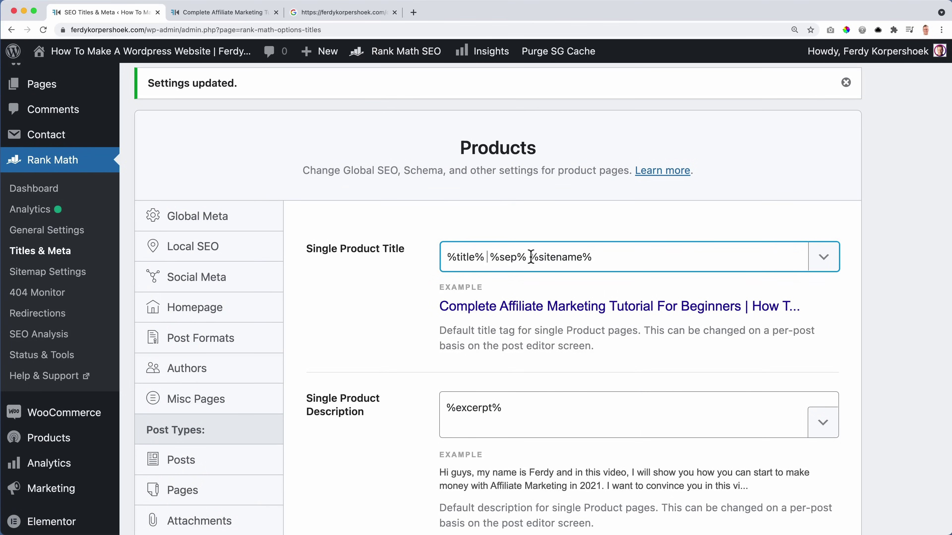
# Remove %page% from the Product Archive Title and save the product settings.
pyautogui.scroll(-8, 506, 298)
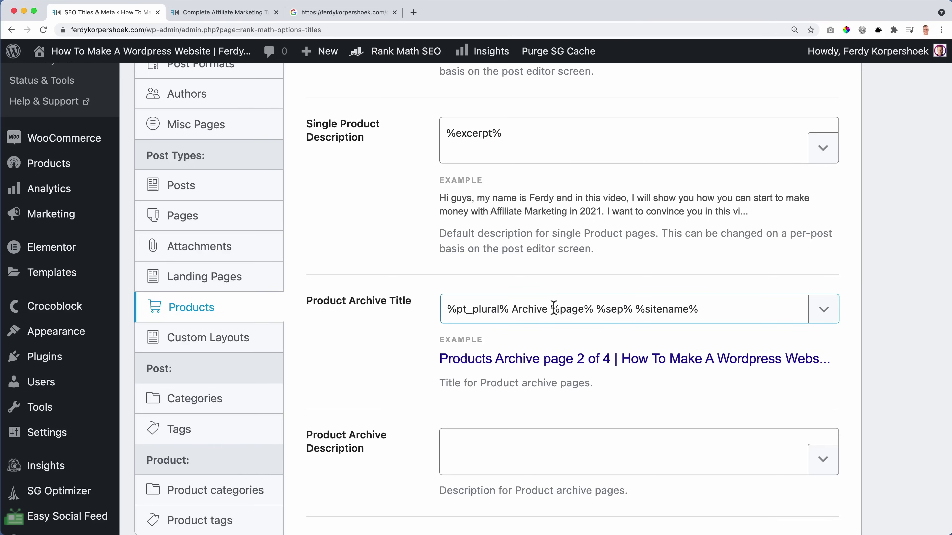
pyautogui.moveTo(551, 309); pyautogui.dragTo(571, 307)
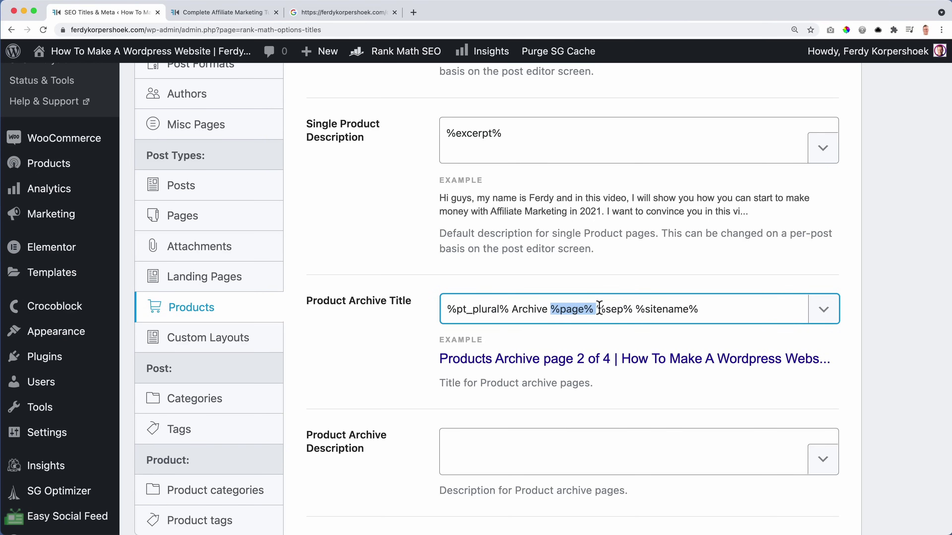
pyautogui.press('BackSpace')
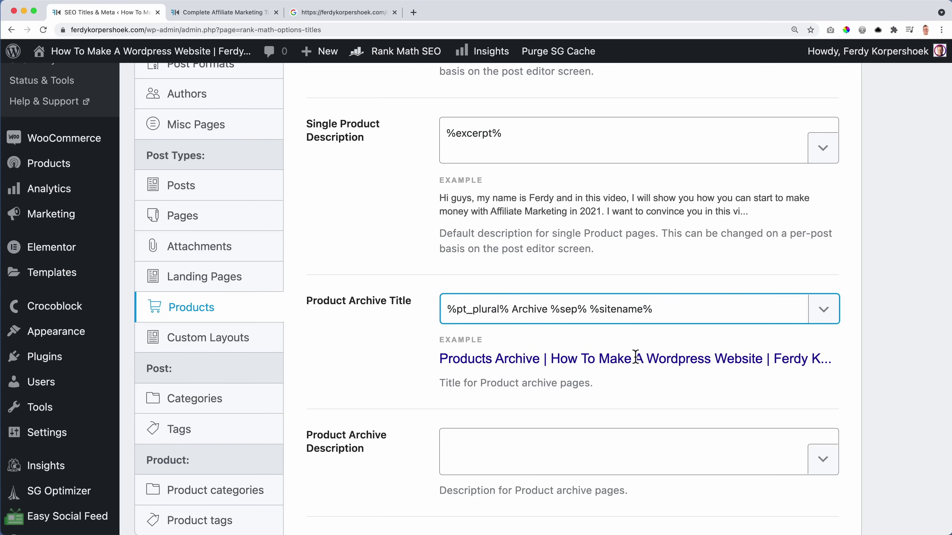
pyautogui.scroll(-3, 487, 357)
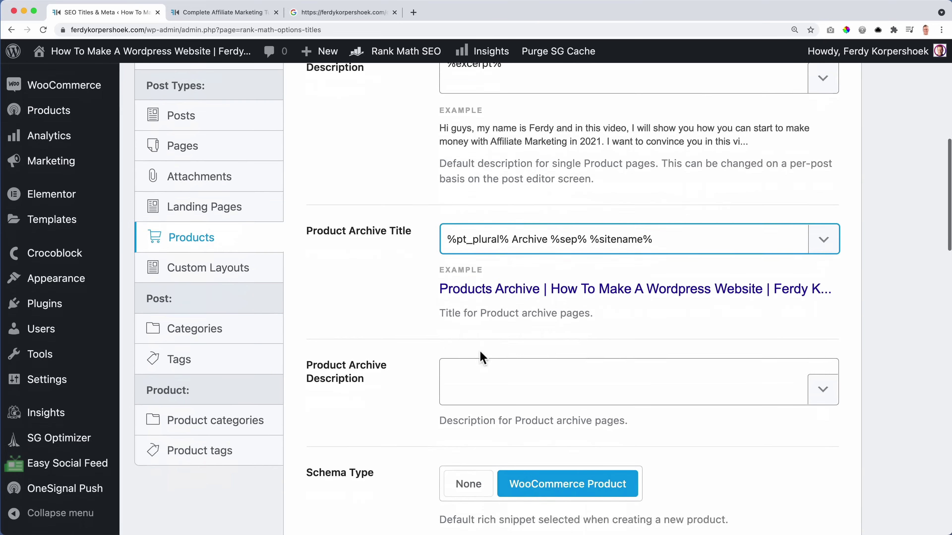
pyautogui.click(544, 341)
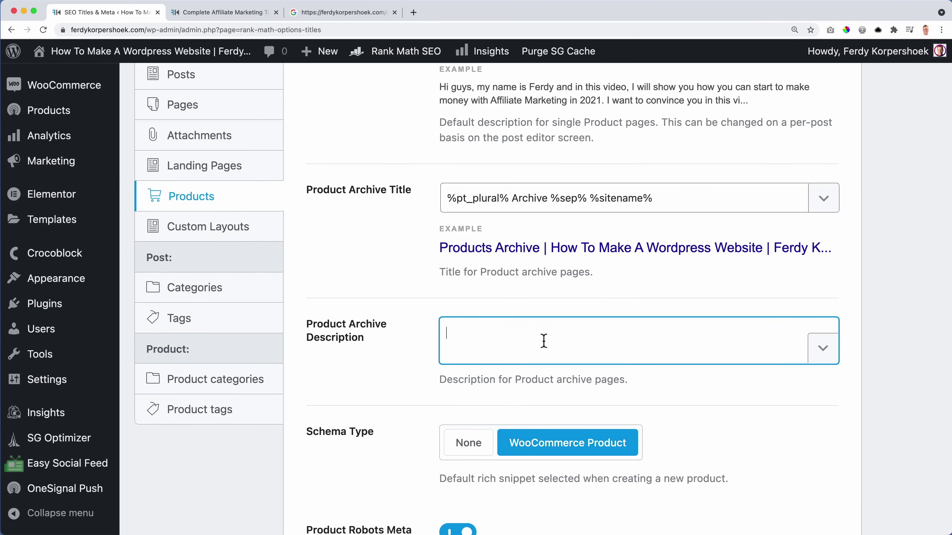
pyautogui.scroll(-5, 388, 358)
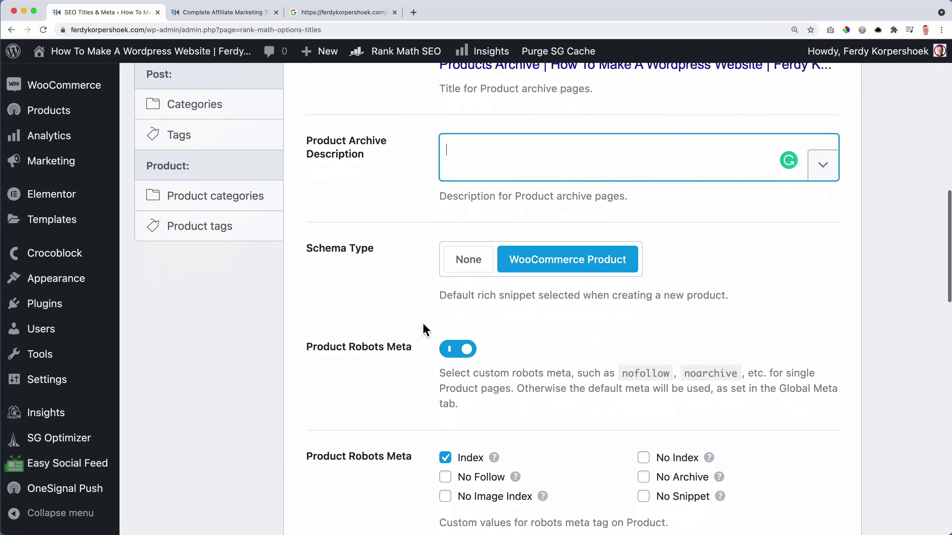
pyautogui.scroll(-15, 510, 286)
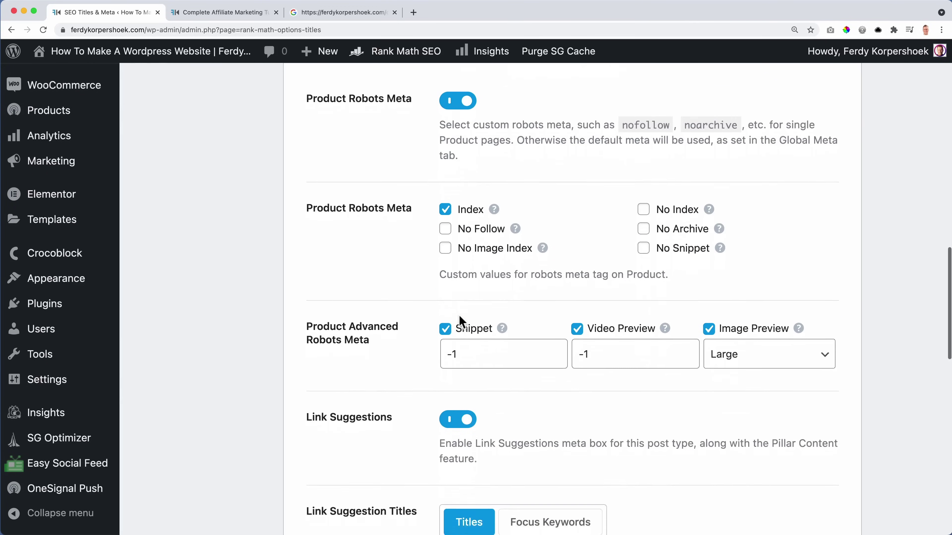
pyautogui.scroll(-7, 560, 364)
pyautogui.click(788, 435)
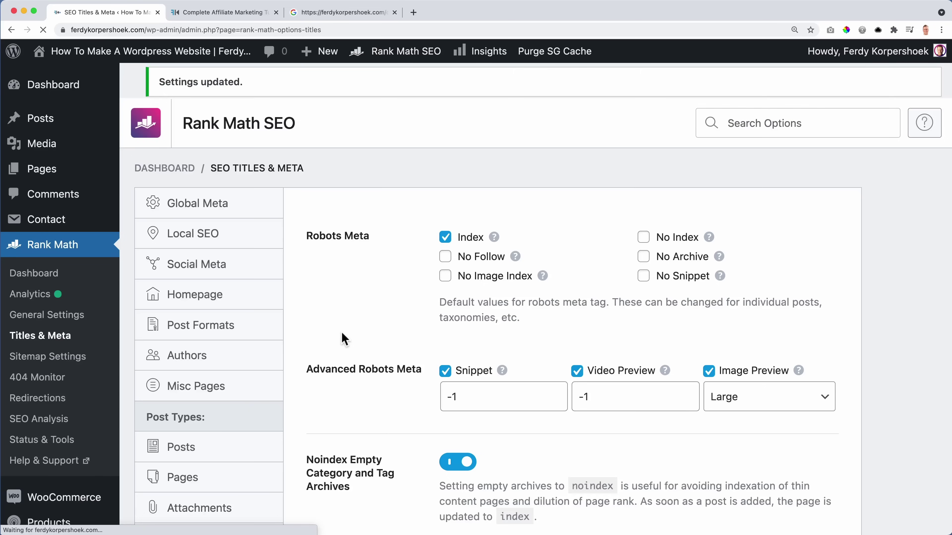
# Trim the Custom Layouts title template to %title% alone and save.
pyautogui.scroll(-8, 219, 376)
pyautogui.scroll(-2, 258, 369)
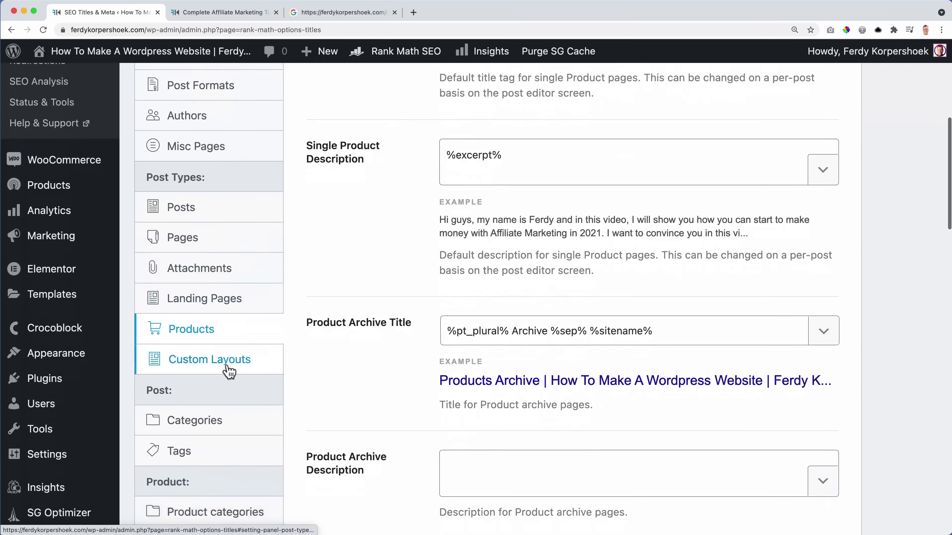
pyautogui.click(207, 353)
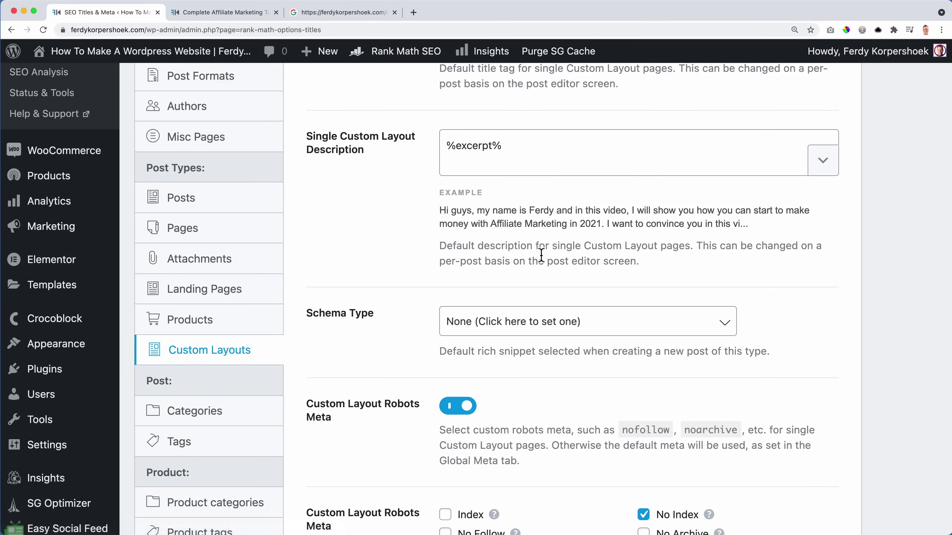
pyautogui.scroll(10, 541, 255)
pyautogui.moveTo(485, 340); pyautogui.dragTo(695, 339)
pyautogui.press('BackSpace')
pyautogui.scroll(-15, 386, 348)
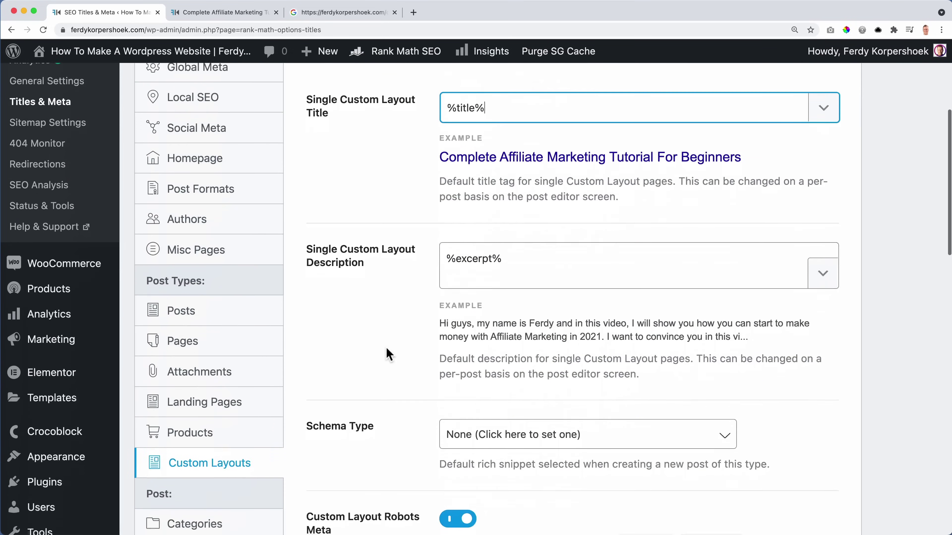
pyautogui.scroll(-5, 386, 348)
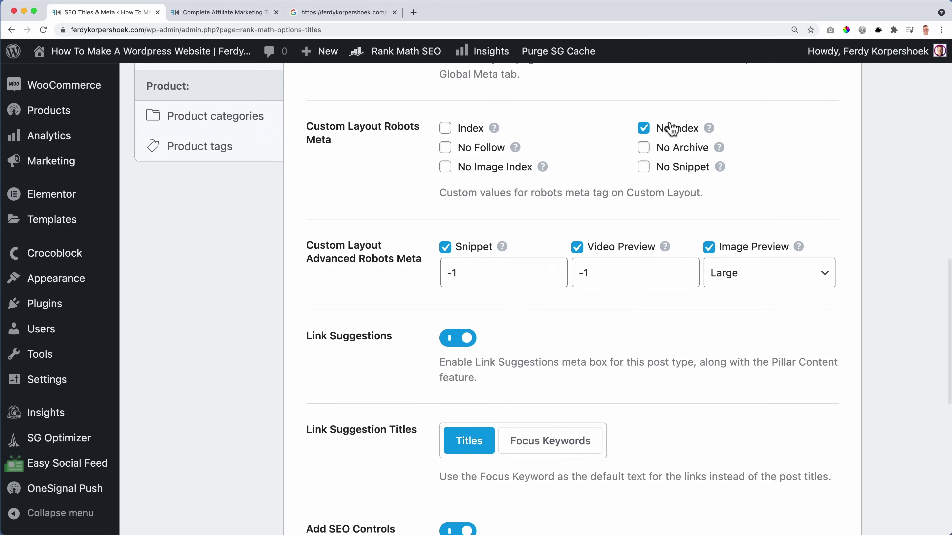
pyautogui.scroll(-4, 577, 206)
pyautogui.scroll(-10, 577, 210)
pyautogui.click(829, 440)
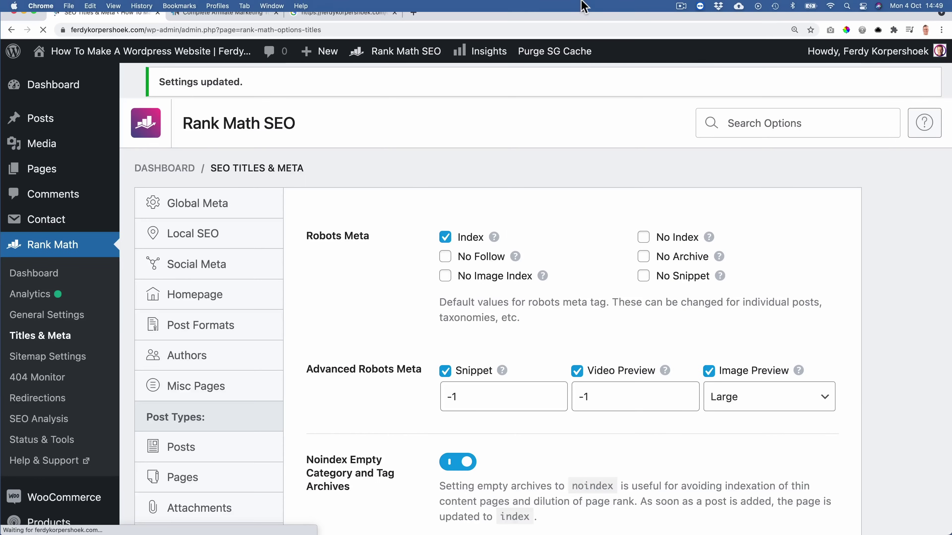
pyautogui.scroll(-10, 240, 332)
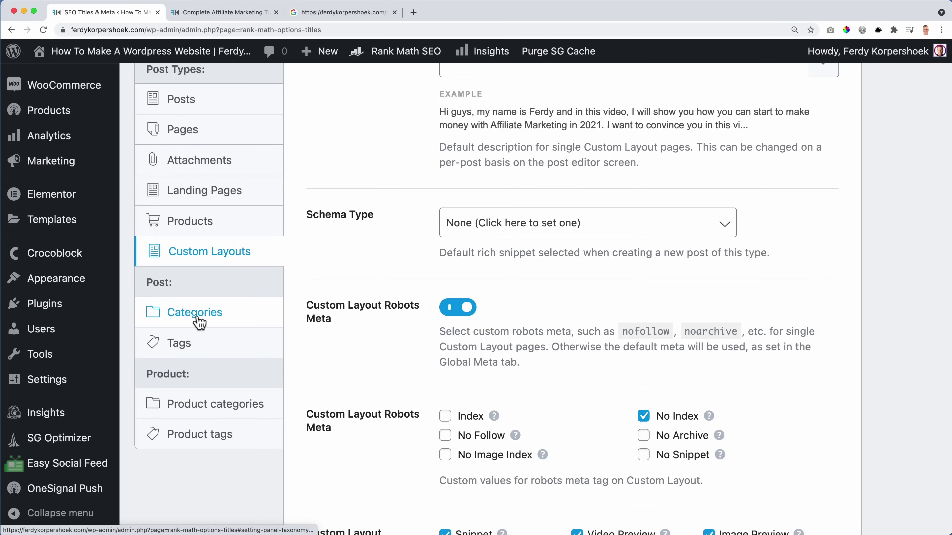
# Set category archives to No Index and save the Categories settings.
pyautogui.click(199, 315)
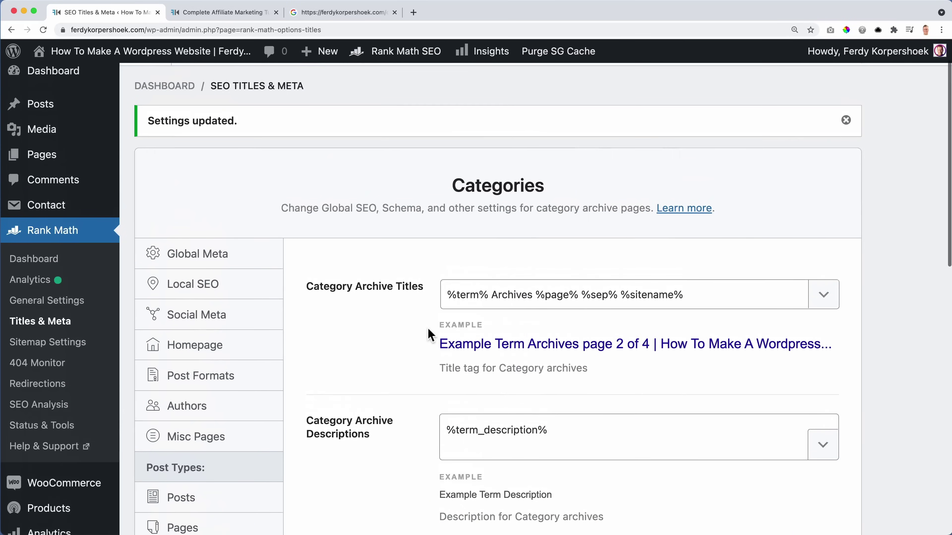
pyautogui.scroll(-6, 502, 212)
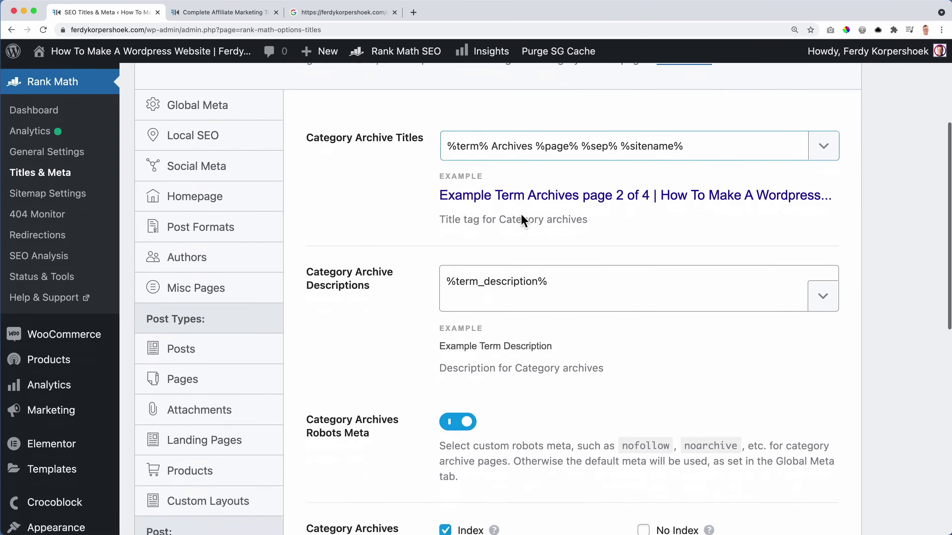
pyautogui.click(643, 319)
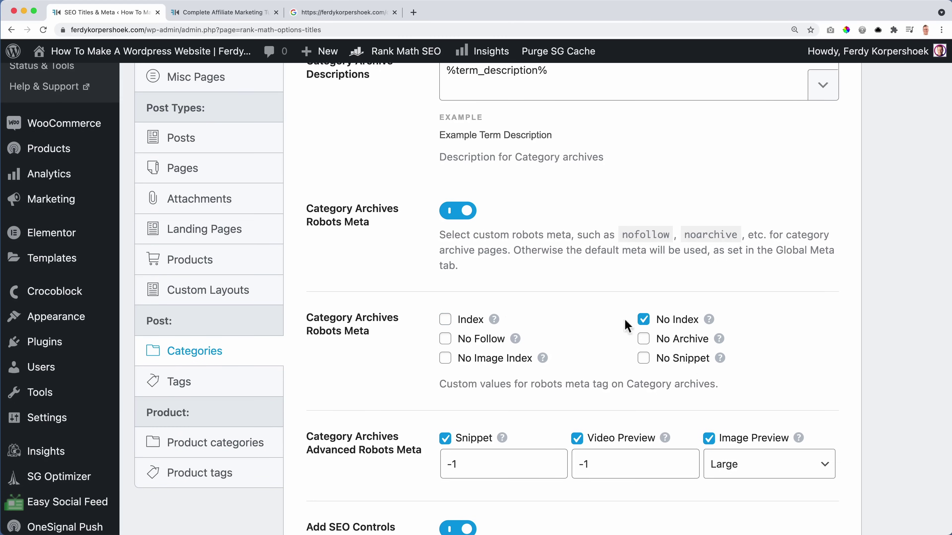
pyautogui.scroll(-6, 562, 300)
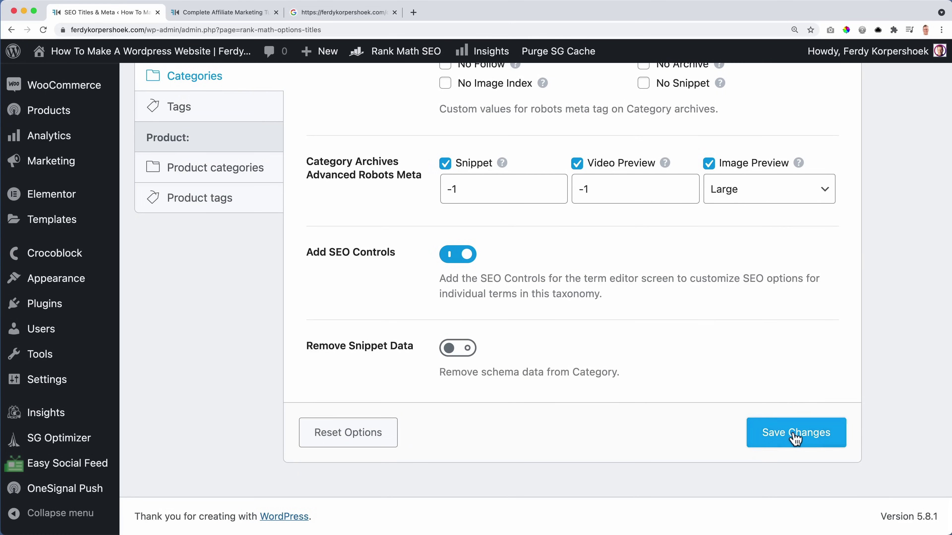
pyautogui.click(795, 435)
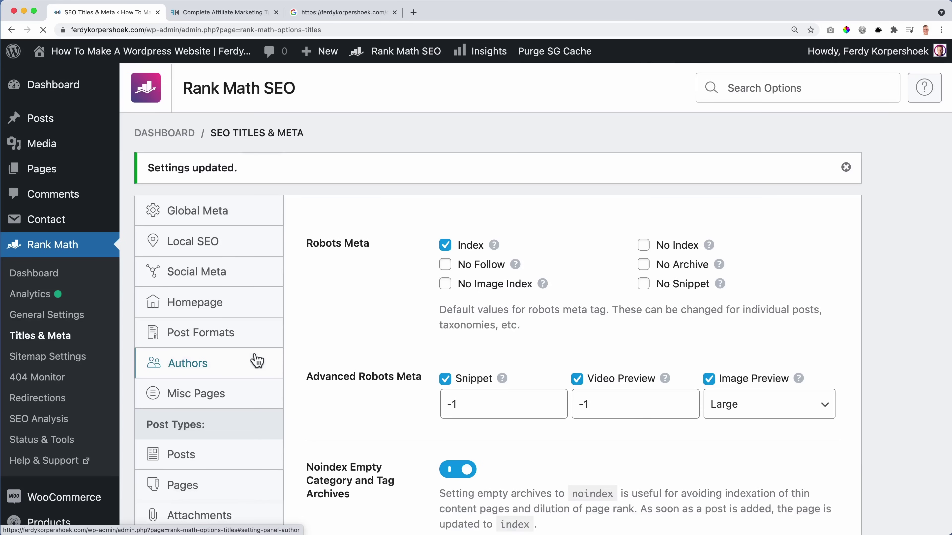
pyautogui.scroll(-10, 259, 358)
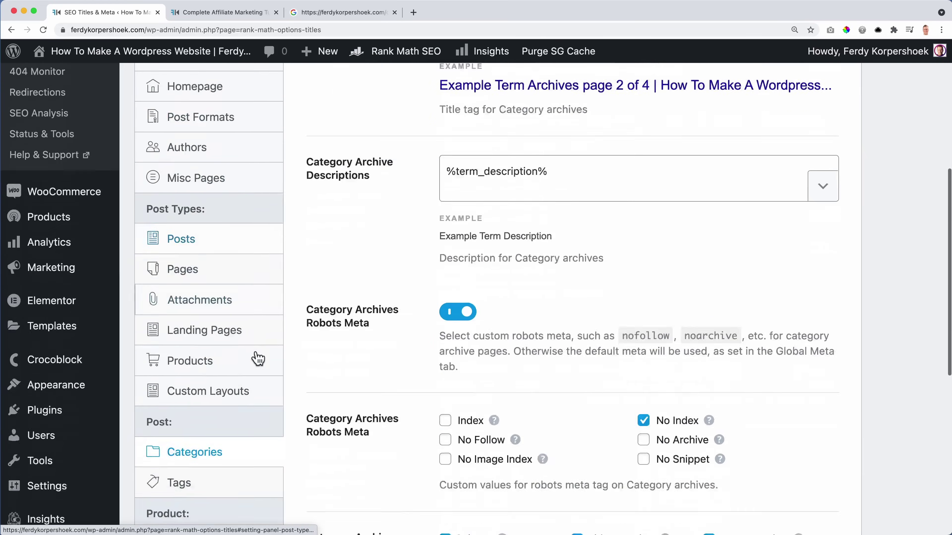
# Save the Tags settings with tag archives kept at No Index.
pyautogui.click(201, 333)
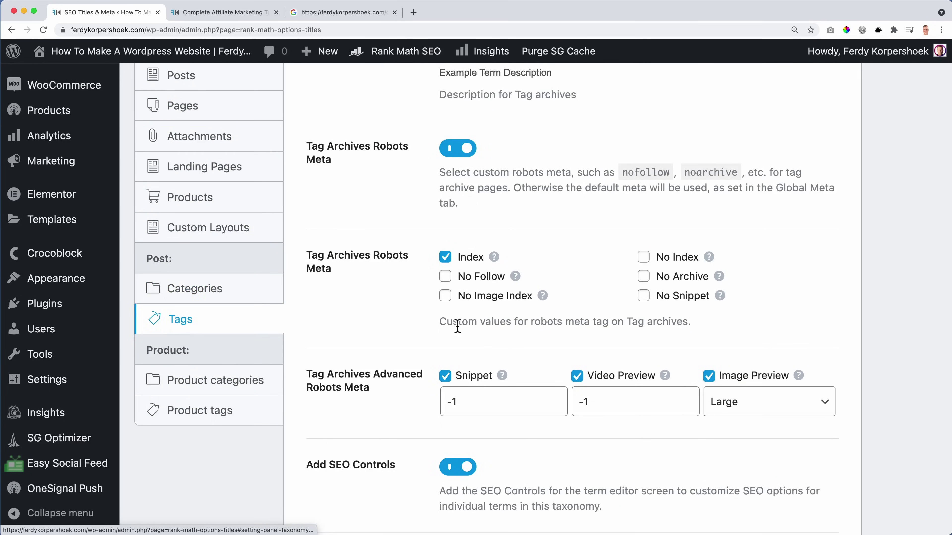
pyautogui.scroll(11, 456, 326)
pyautogui.scroll(-15, 457, 326)
pyautogui.scroll(4, 456, 326)
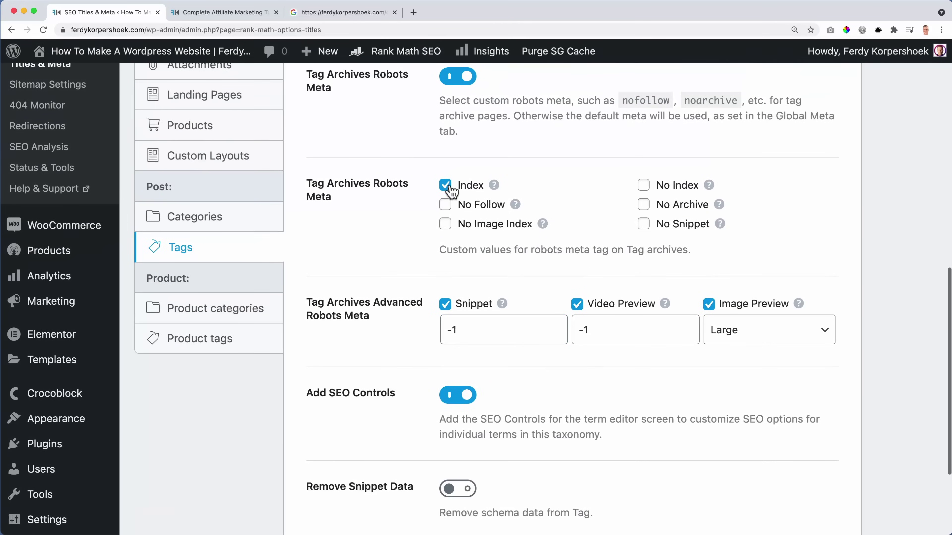
pyautogui.scroll(-5, 550, 232)
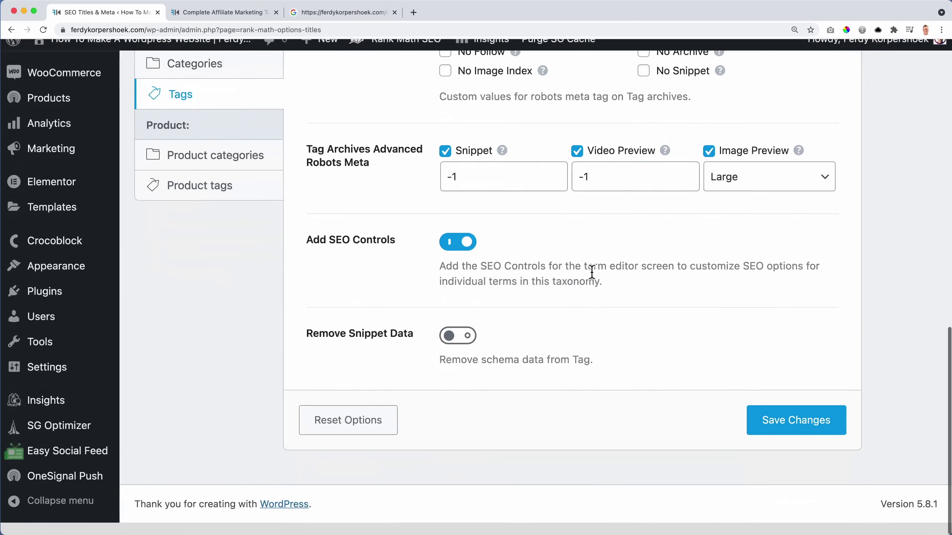
pyautogui.click(802, 442)
pyautogui.scroll(5, 565, 244)
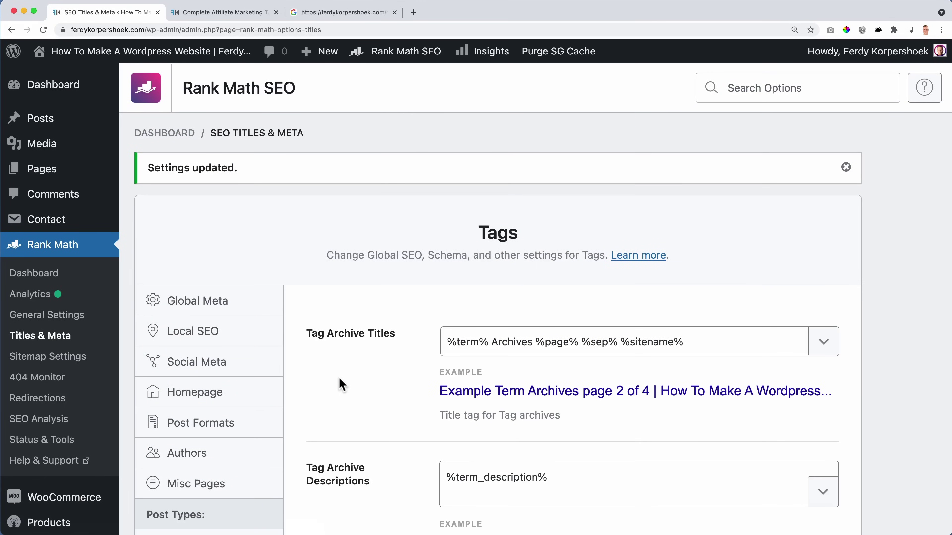
pyautogui.scroll(-8, 337, 378)
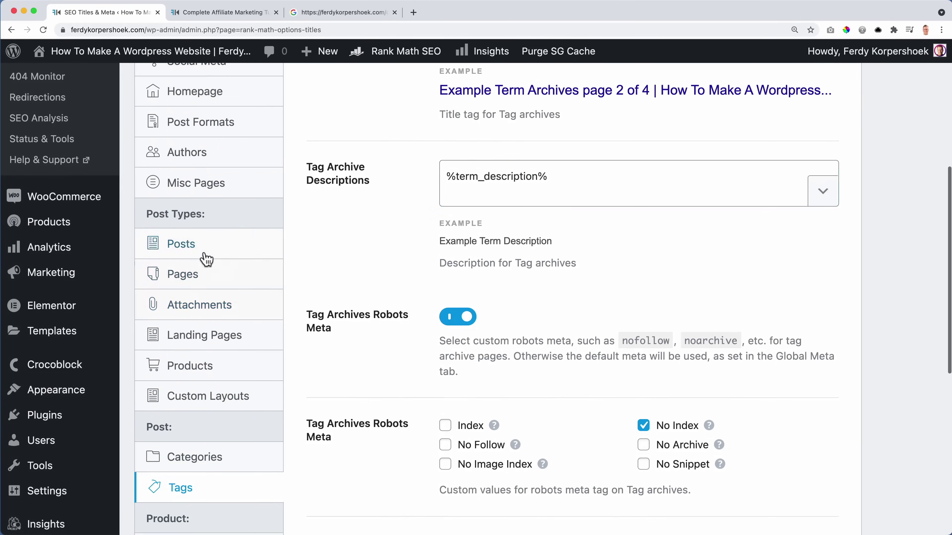
# Insert the %sep% separator variable after %title% in the Single Post Title.
pyautogui.click(206, 258)
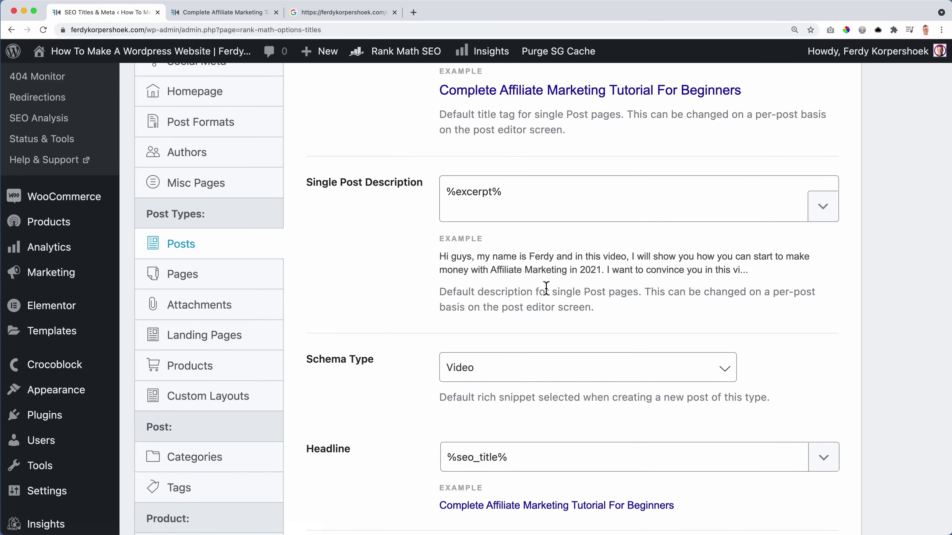
pyautogui.scroll(7, 546, 288)
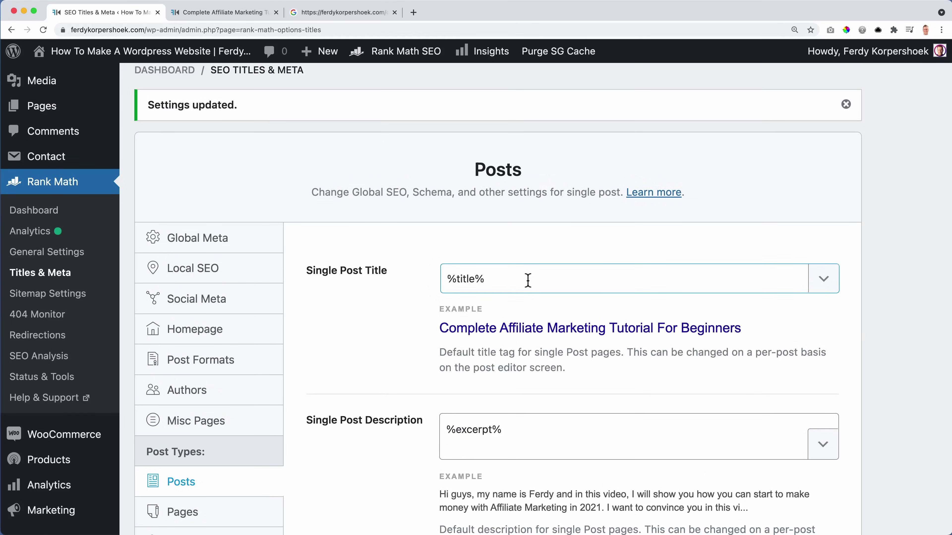
pyautogui.click(543, 279)
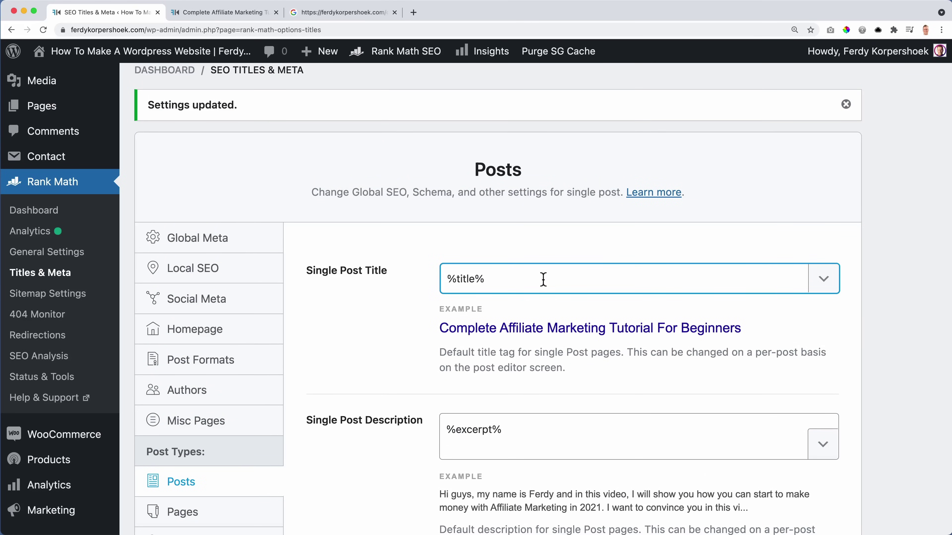
pyautogui.click(824, 281)
pyautogui.write('se')
pyautogui.click(640, 364)
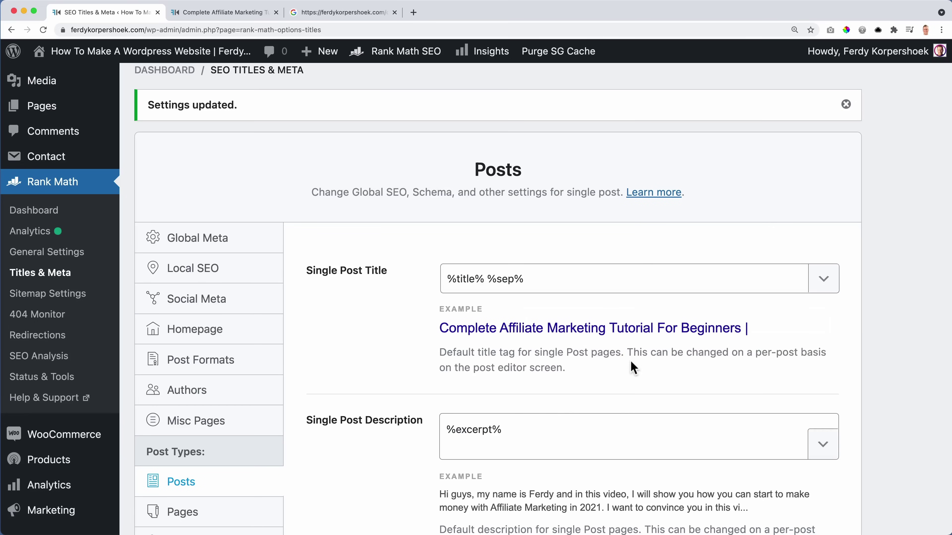
pyautogui.click(626, 274)
# Add the %currentmonth% and %currentyear% variables to the Single Post Title.
pyautogui.click(821, 282)
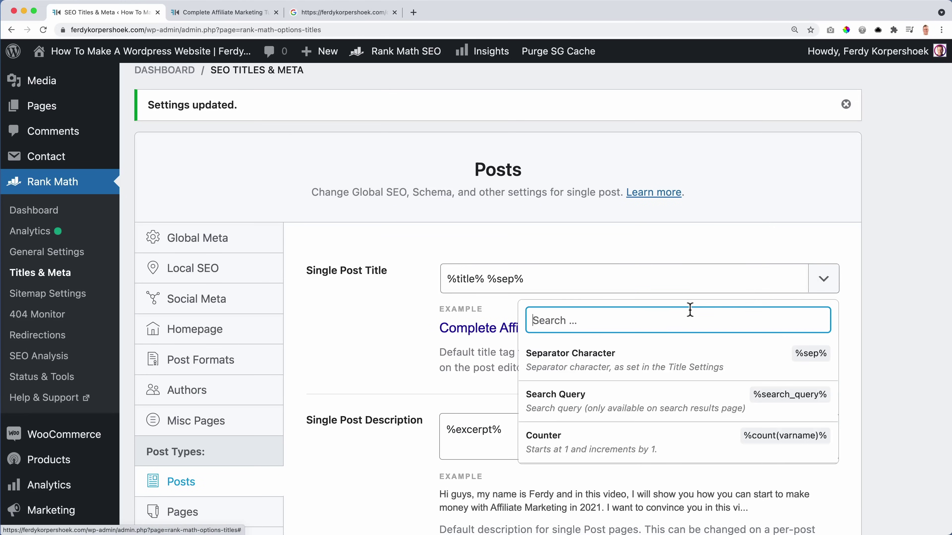
pyautogui.write('month')
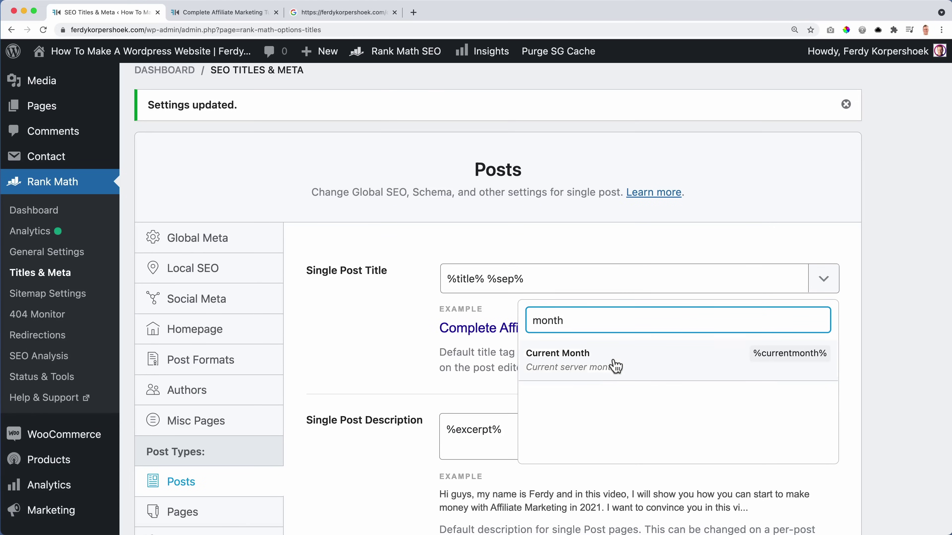
pyautogui.click(620, 363)
pyautogui.scroll(-10, 628, 283)
pyautogui.scroll(12, 629, 290)
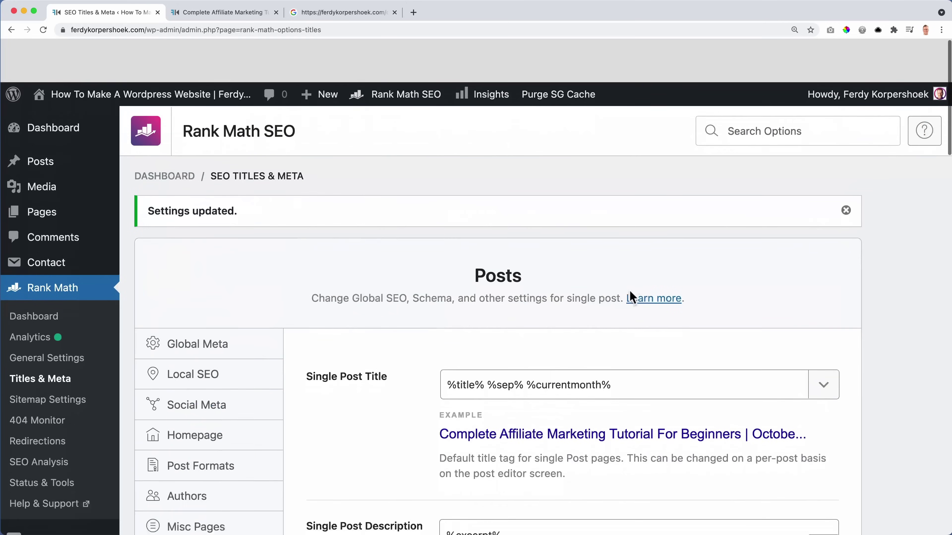
pyautogui.click(727, 343)
pyautogui.click(833, 345)
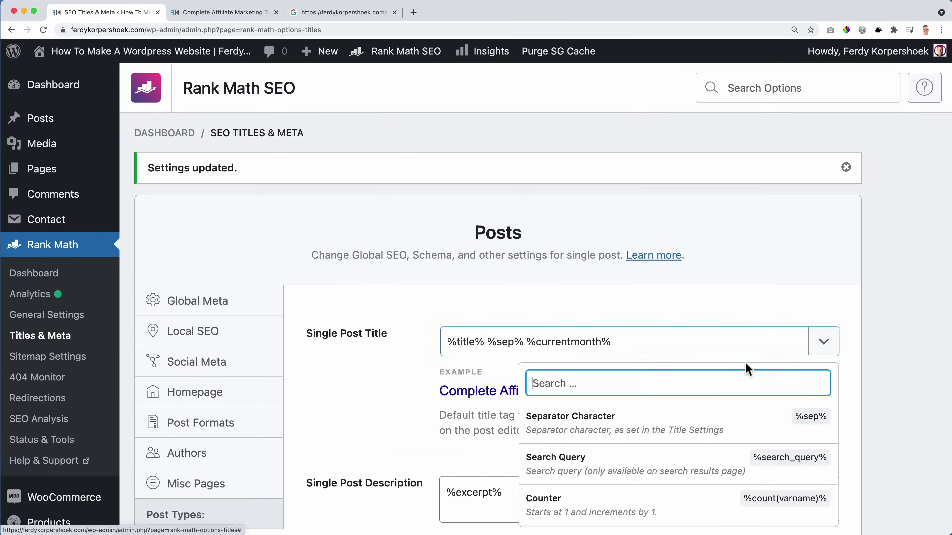
pyautogui.write('year')
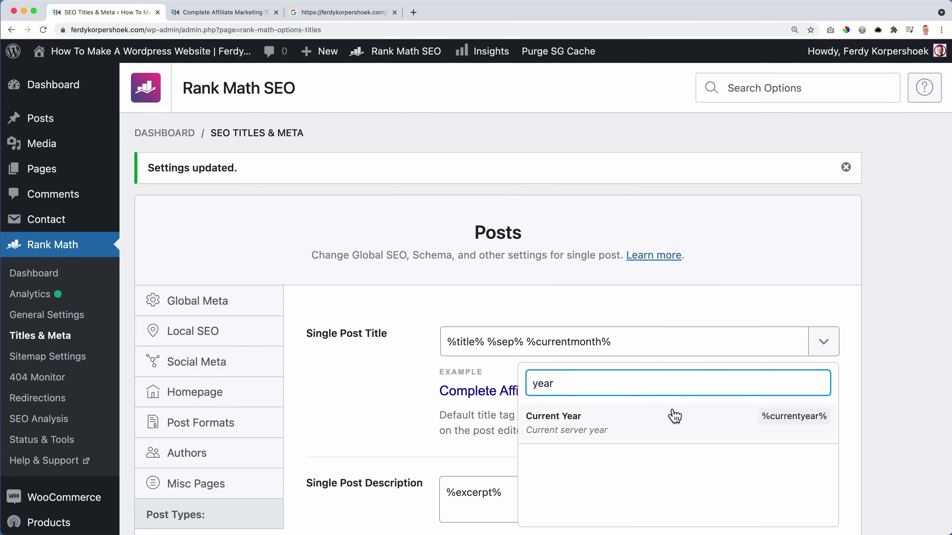
pyautogui.click(676, 416)
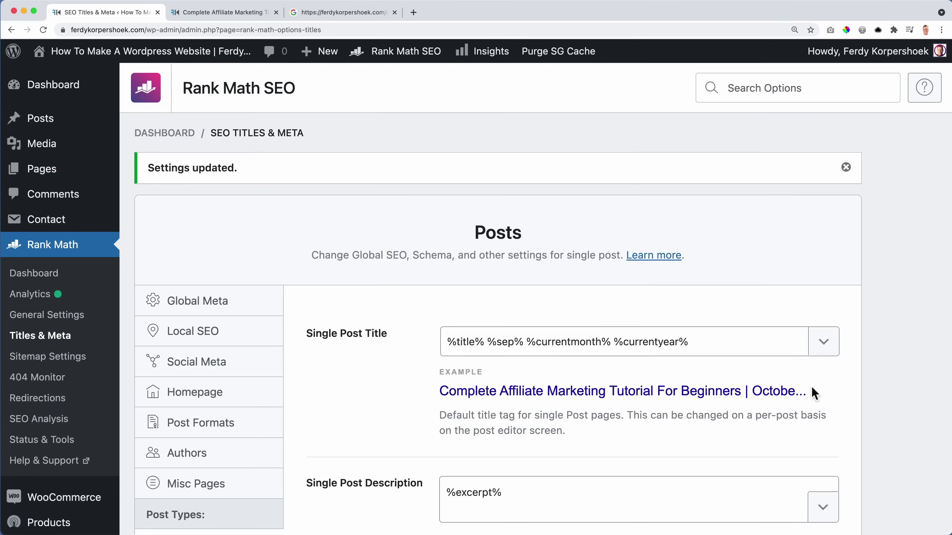
# Recheck the tutorial's Google result and live page, then return to the title settings.
pyautogui.click(362, 13)
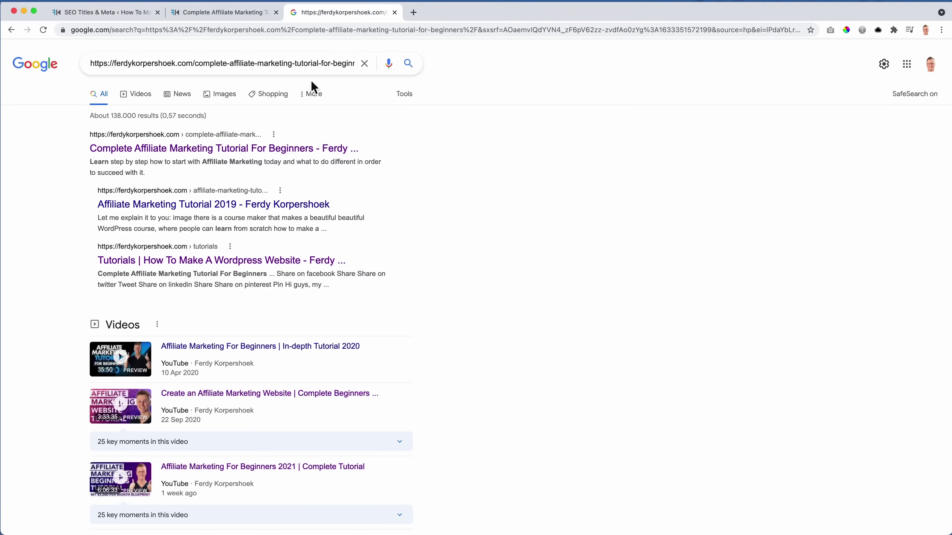
pyautogui.tripleClick(132, 63)
pyautogui.click(225, 12)
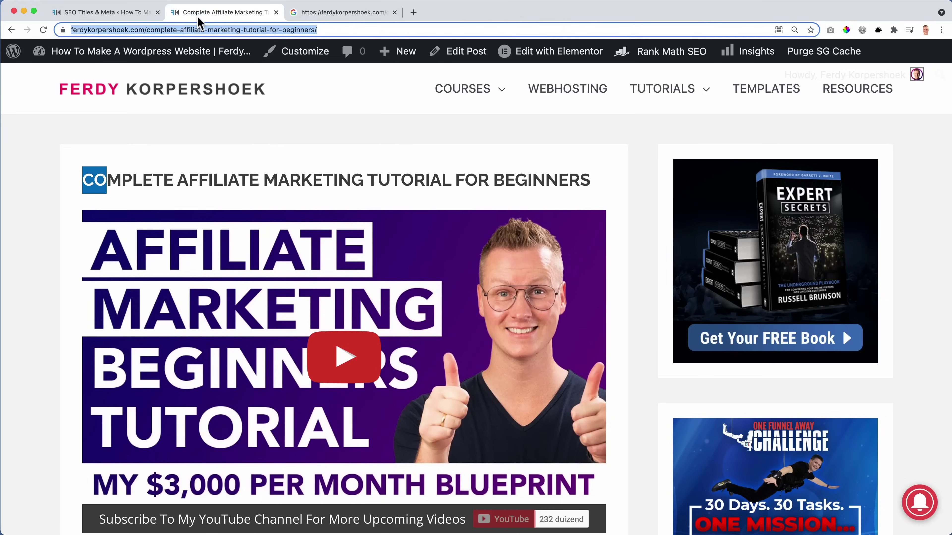
pyautogui.click(105, 13)
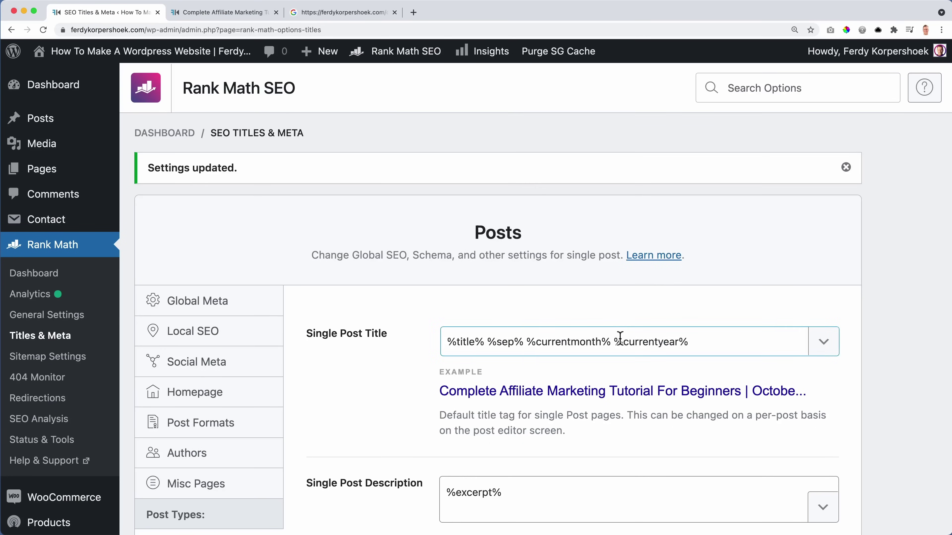
# Delete %currentmonth% and %sep%, leaving %title% %currentyear%, and save the Posts settings.
pyautogui.moveTo(610, 341); pyautogui.dragTo(536, 340)
pyautogui.press('BackSpace')
pyautogui.press('BackSpace')
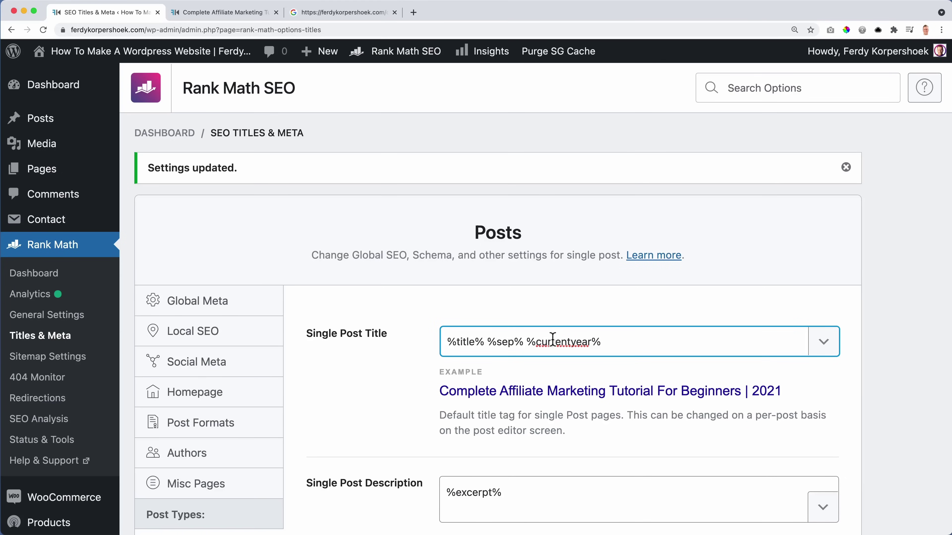
pyautogui.moveTo(527, 341); pyautogui.dragTo(611, 341)
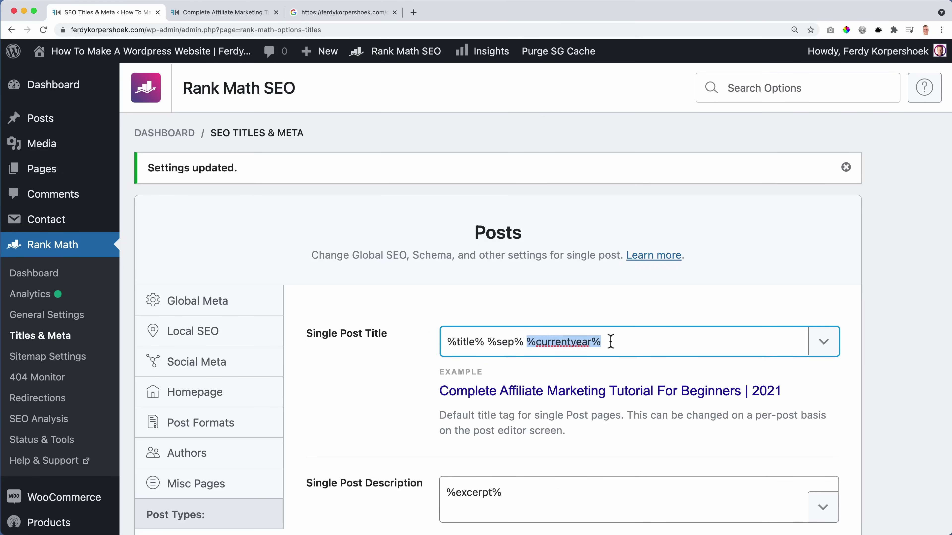
pyautogui.moveTo(523, 342); pyautogui.dragTo(490, 342)
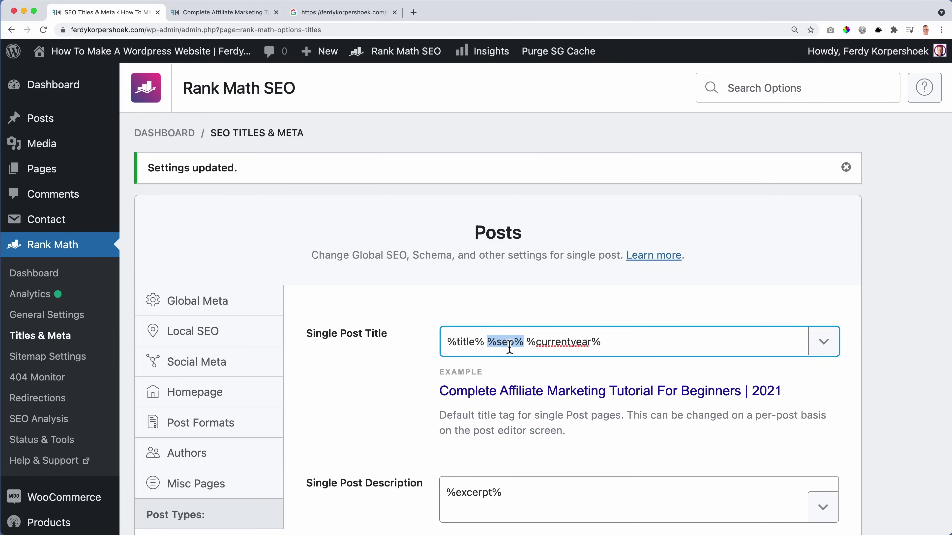
pyautogui.press('BackSpace')
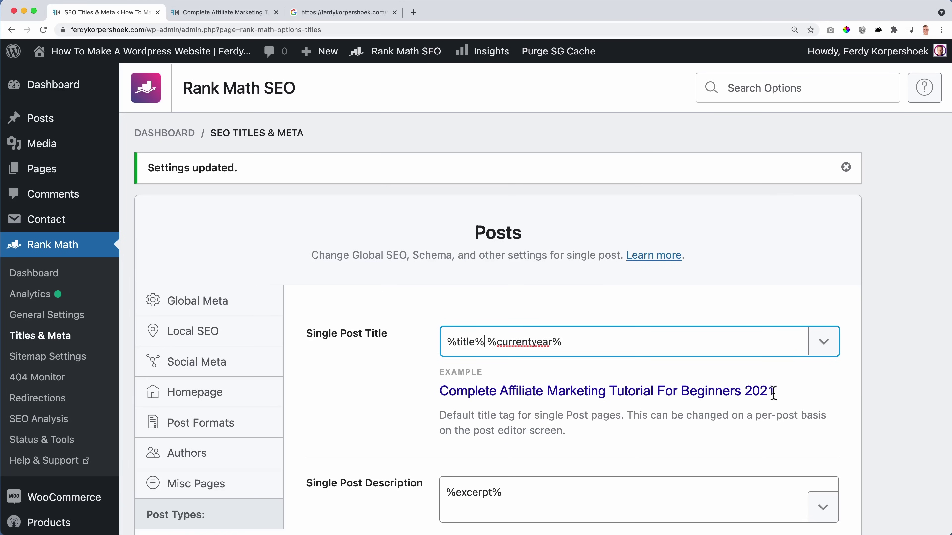
pyautogui.scroll(-5, 558, 337)
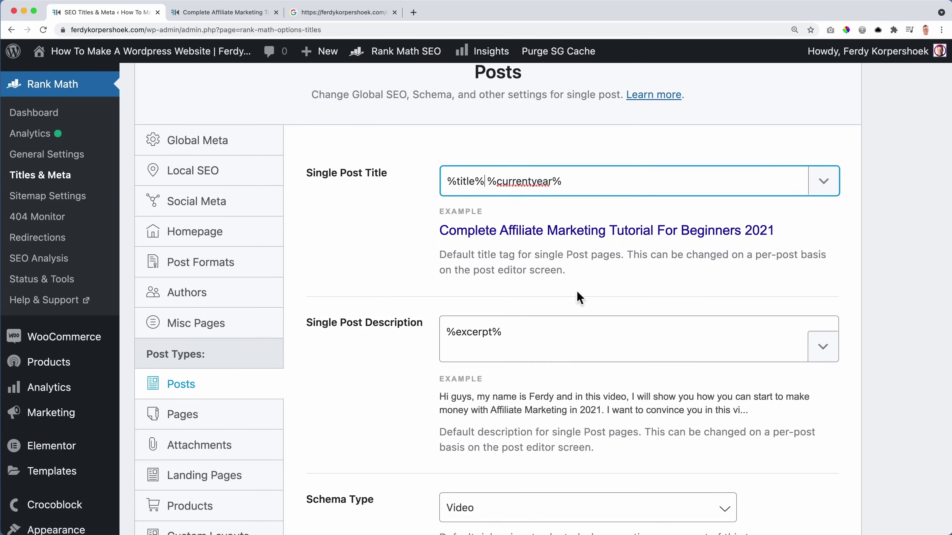
pyautogui.scroll(-15, 523, 311)
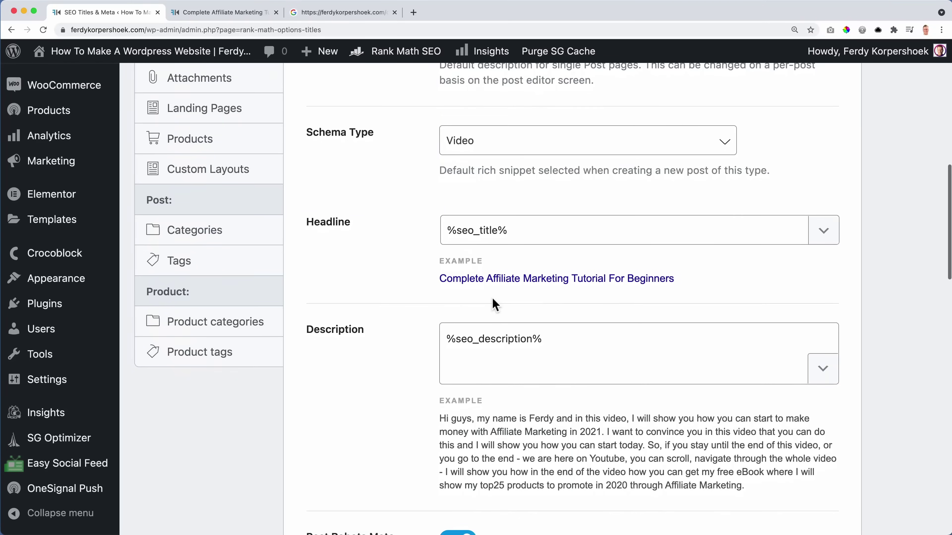
pyautogui.scroll(-15, 494, 305)
pyautogui.click(800, 440)
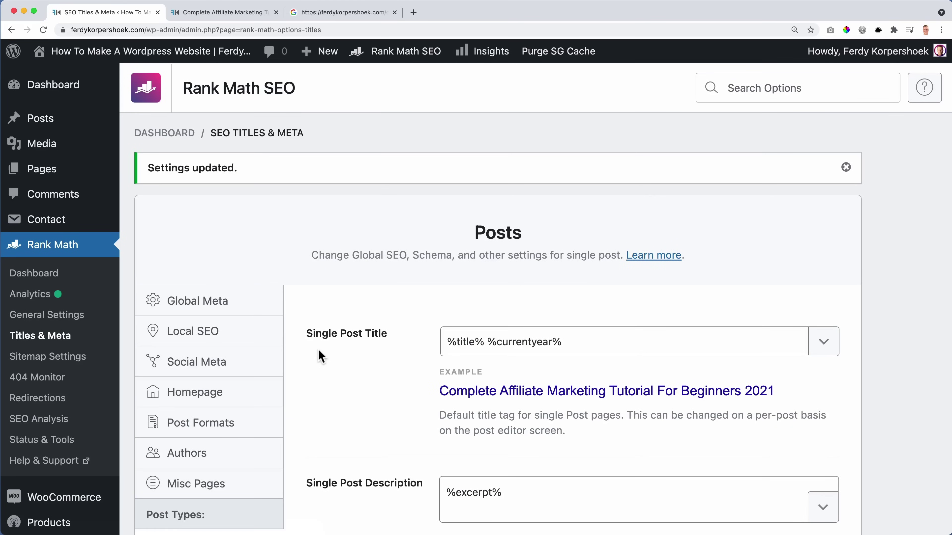
# Set product category archives to No Index and save the change.
pyautogui.scroll(-5, 317, 358)
pyautogui.click(189, 383)
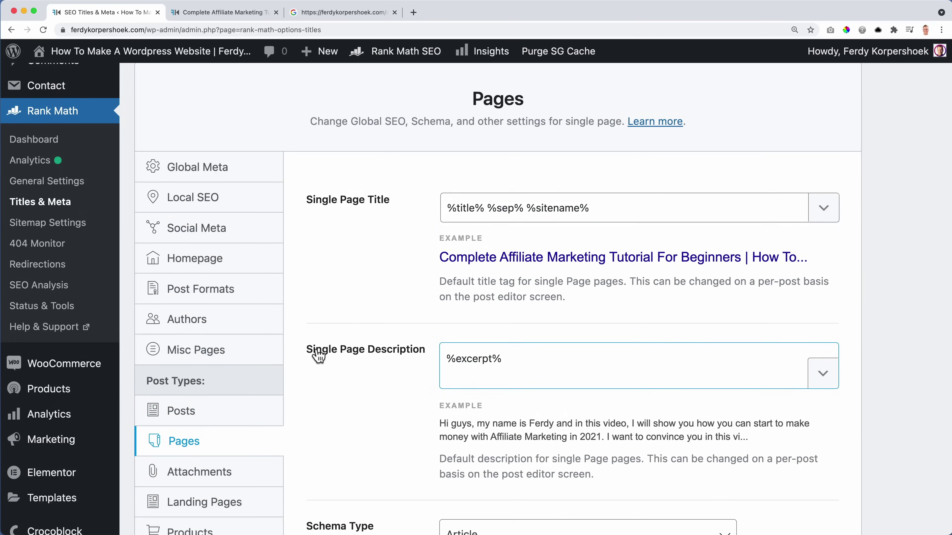
pyautogui.scroll(5, 318, 356)
pyautogui.scroll(-10, 318, 356)
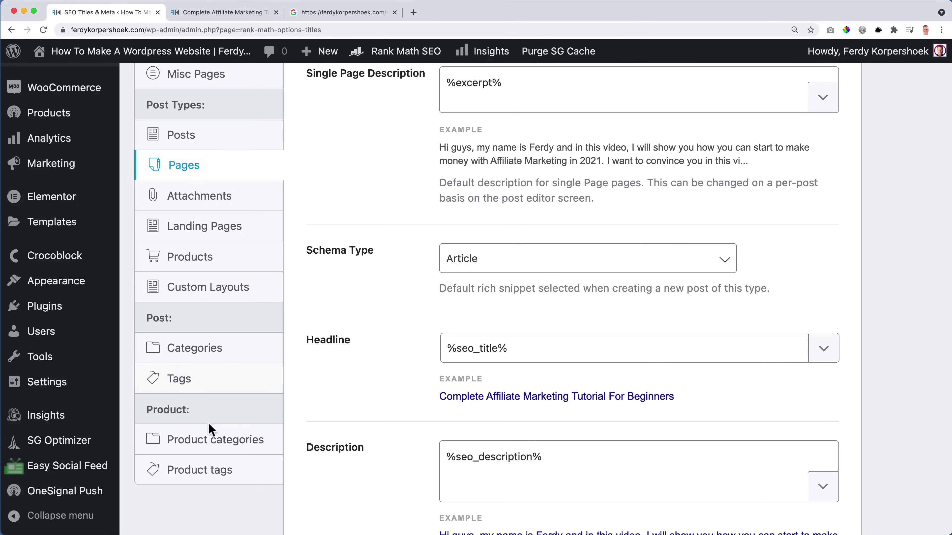
pyautogui.click(206, 446)
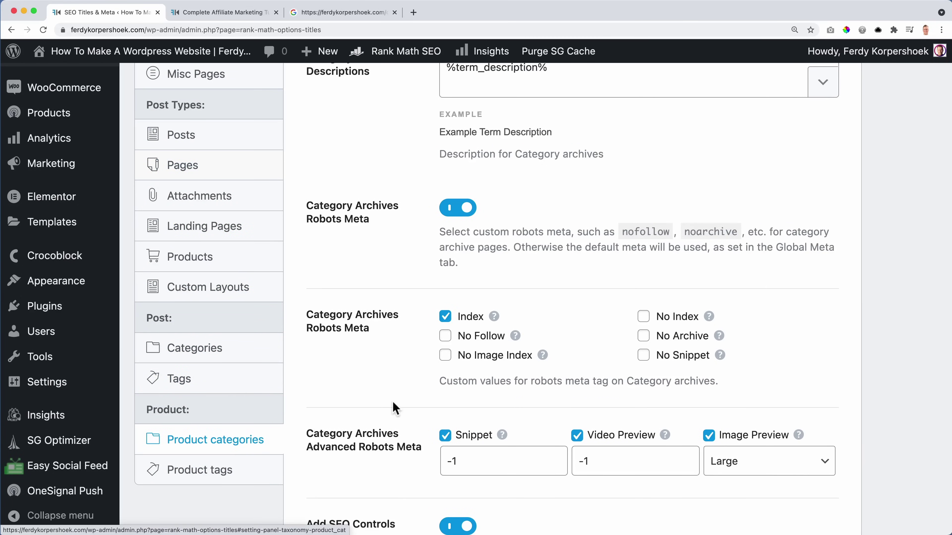
pyautogui.scroll(4, 392, 402)
pyautogui.click(645, 443)
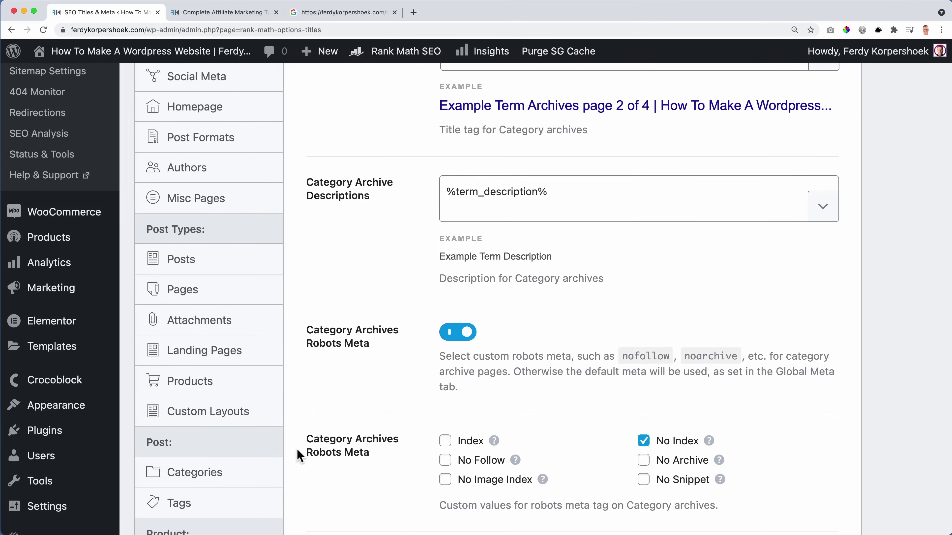
pyautogui.scroll(-10, 633, 460)
pyautogui.click(765, 438)
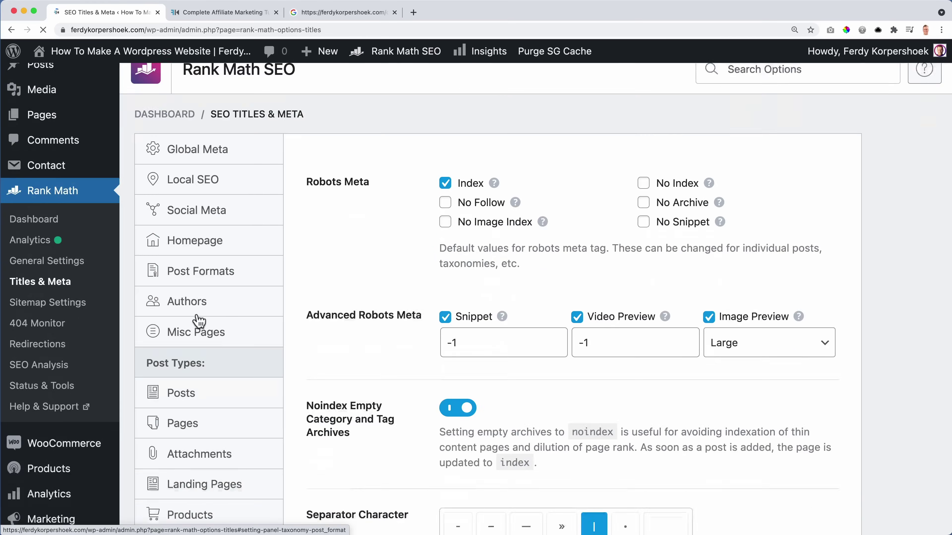
# Set product tag archives to No Index and save the change.
pyautogui.click(202, 258)
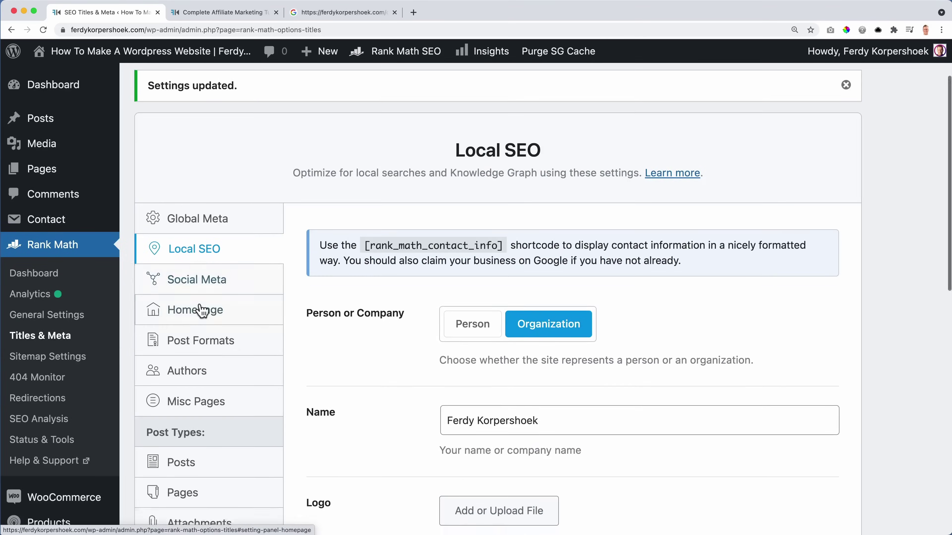
pyautogui.scroll(-5, 204, 338)
pyautogui.scroll(-3, 208, 386)
pyautogui.click(204, 418)
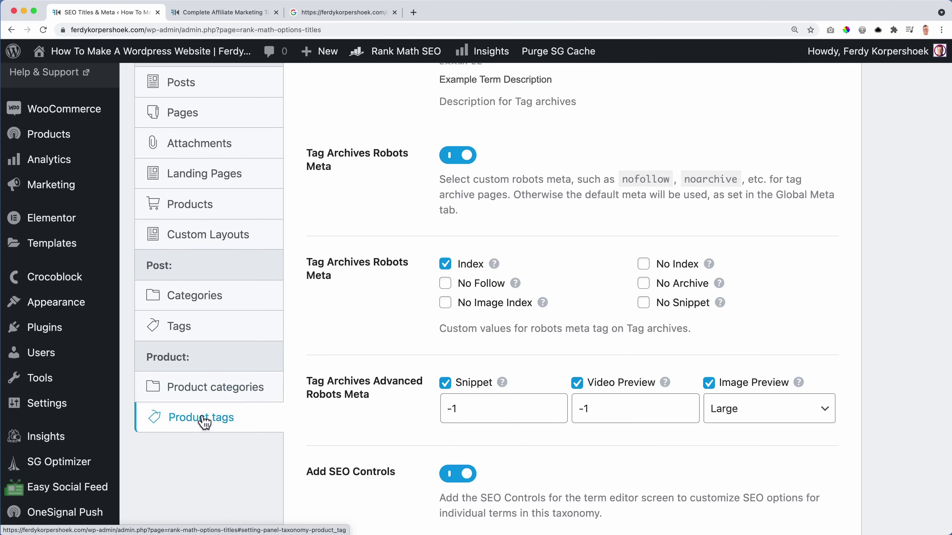
pyautogui.click(644, 264)
pyautogui.scroll(-6, 672, 347)
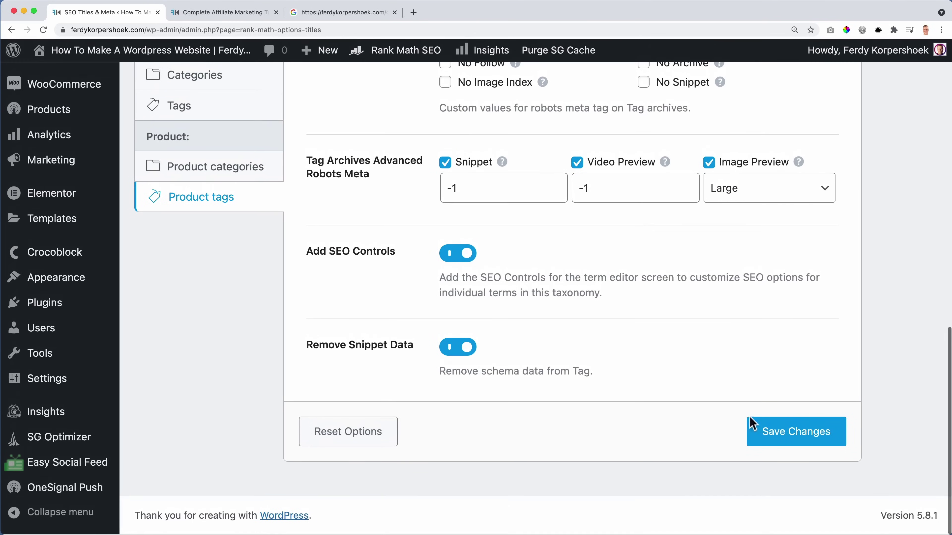
pyautogui.click(784, 439)
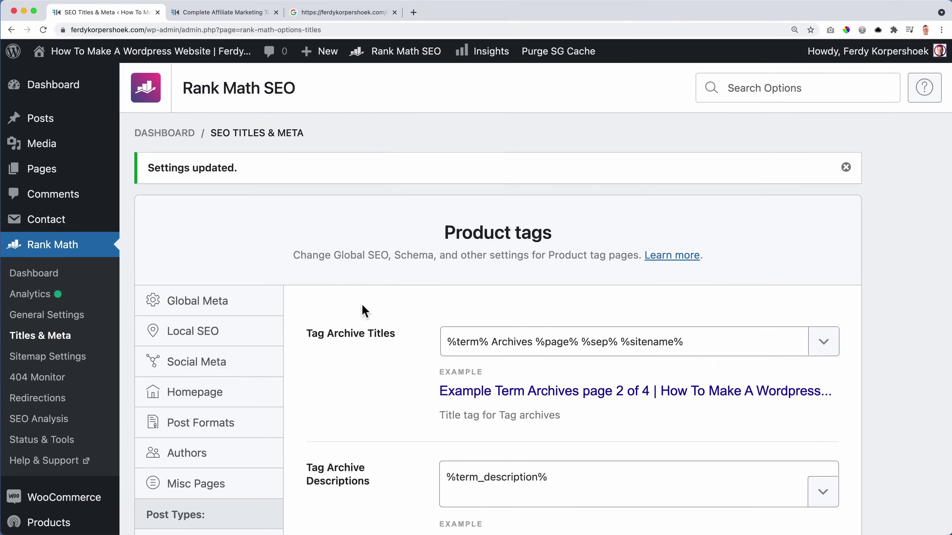
pyautogui.scroll(-2, 361, 304)
pyautogui.scroll(3, 356, 307)
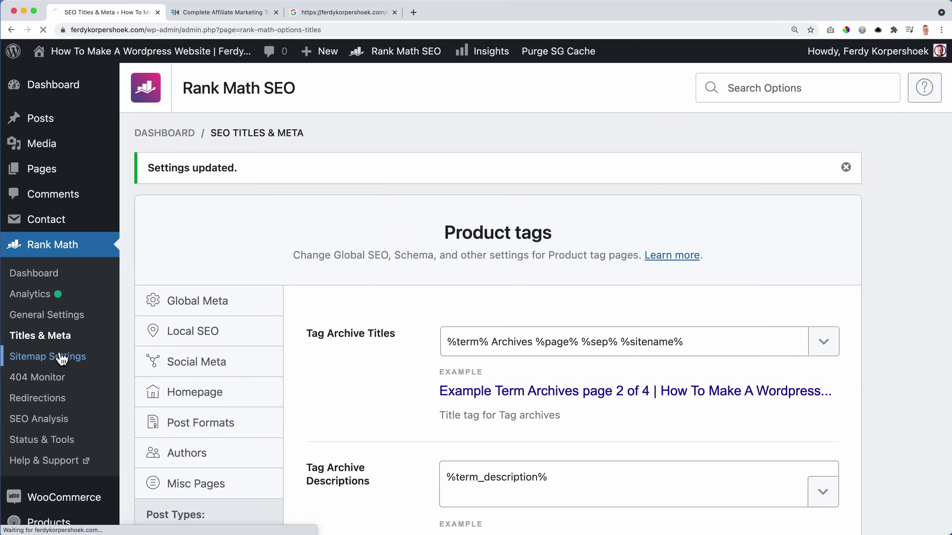
# Change Links Per Sitemap to 500, then bring up the affiliate marketing tutorial tab.
pyautogui.click(61, 358)
pyautogui.scroll(-2, 420, 316)
pyautogui.scroll(-1, 423, 300)
pyautogui.click(453, 192)
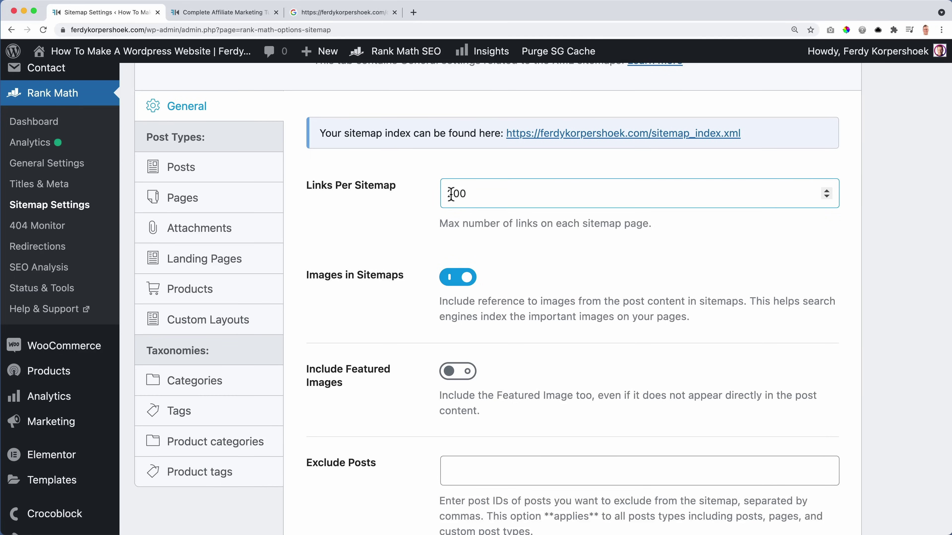
pyautogui.click(398, 194)
pyautogui.write('5')
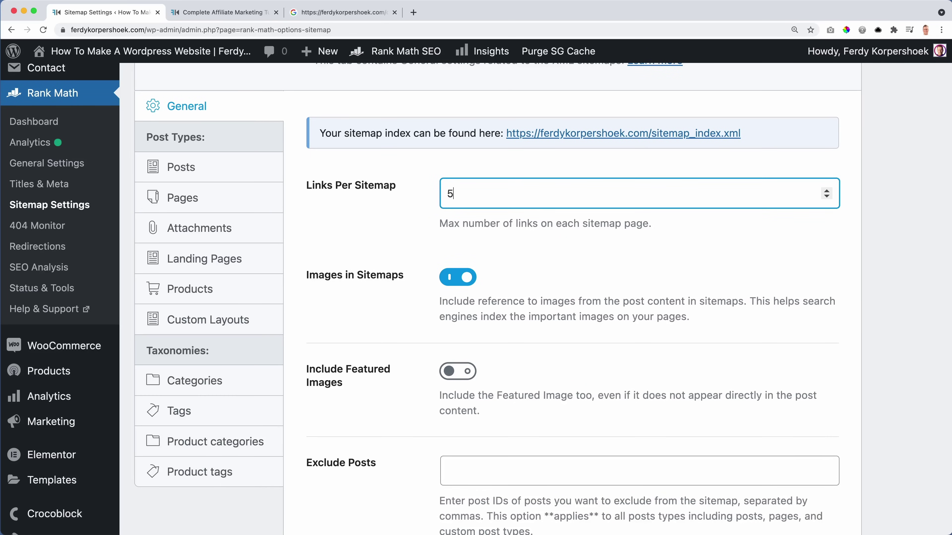
pyautogui.click(507, 248)
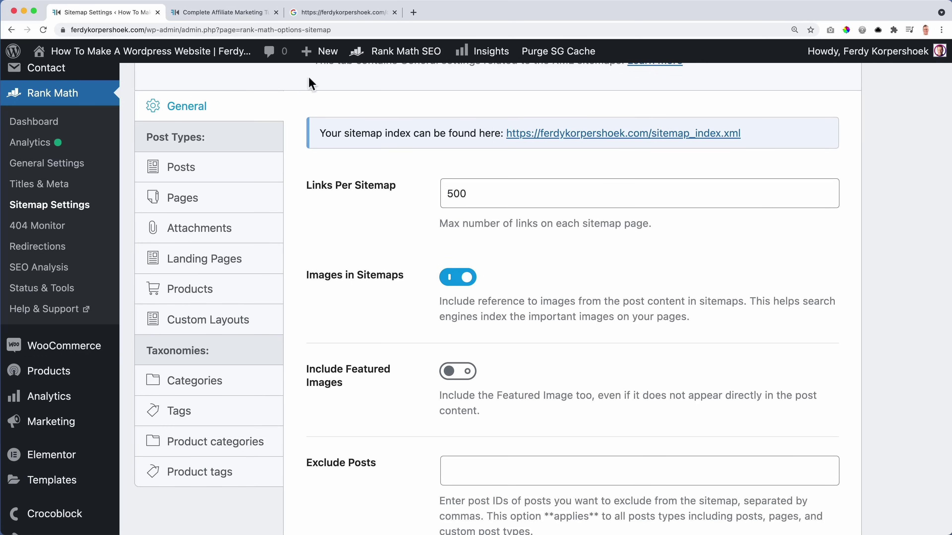
pyautogui.click(231, 14)
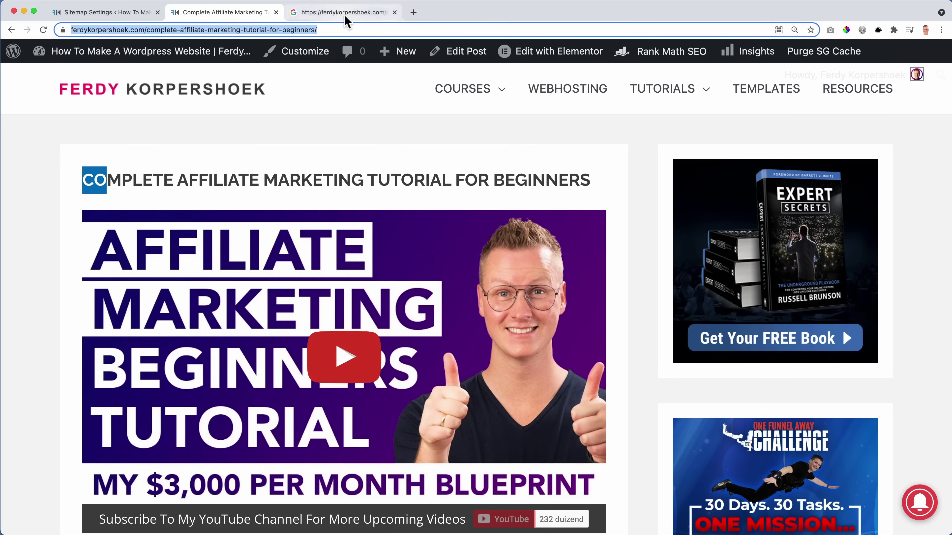
# Run a Google Images search for the site's homepage URL and preview the SiteGround online-business image.
pyautogui.click(330, 15)
pyautogui.click(217, 94)
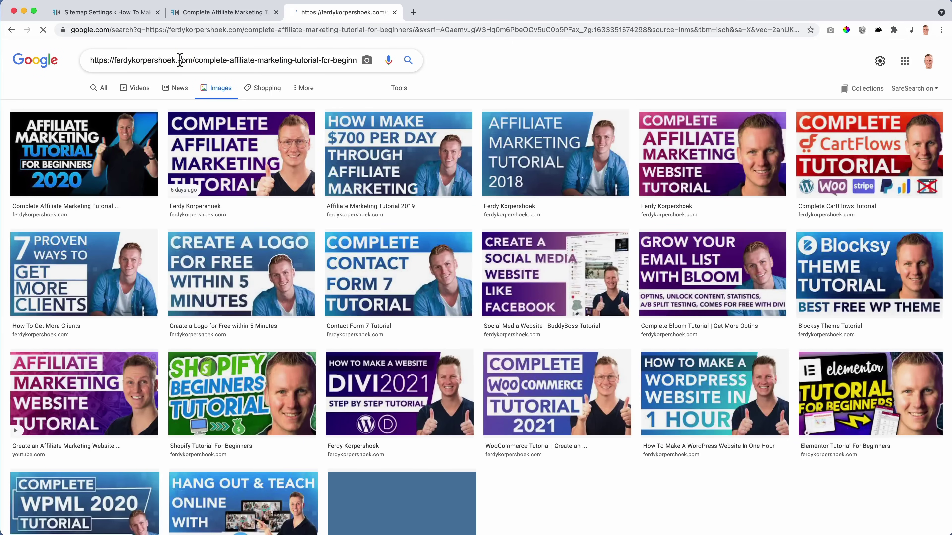
pyautogui.tripleClick(180, 60)
pyautogui.write('https://ferd')
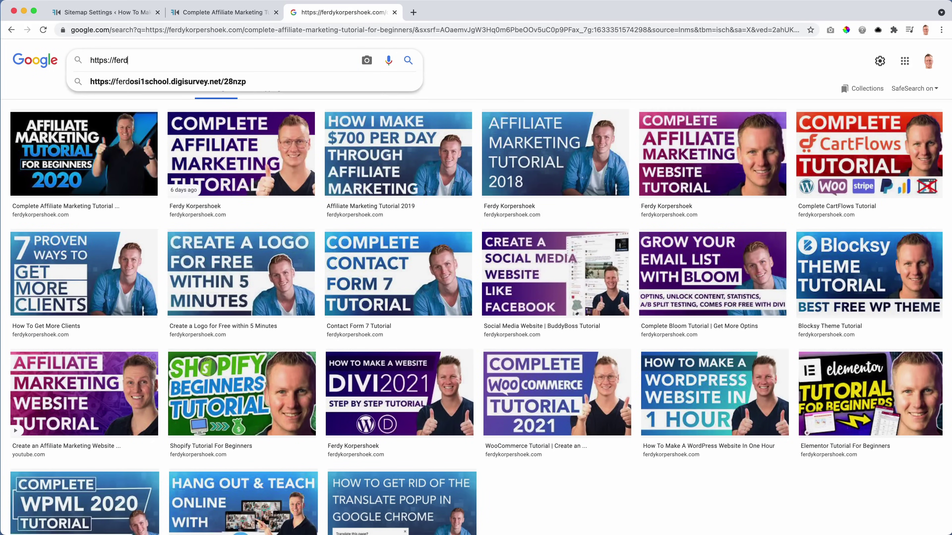
pyautogui.write('ykorpershoek.com')
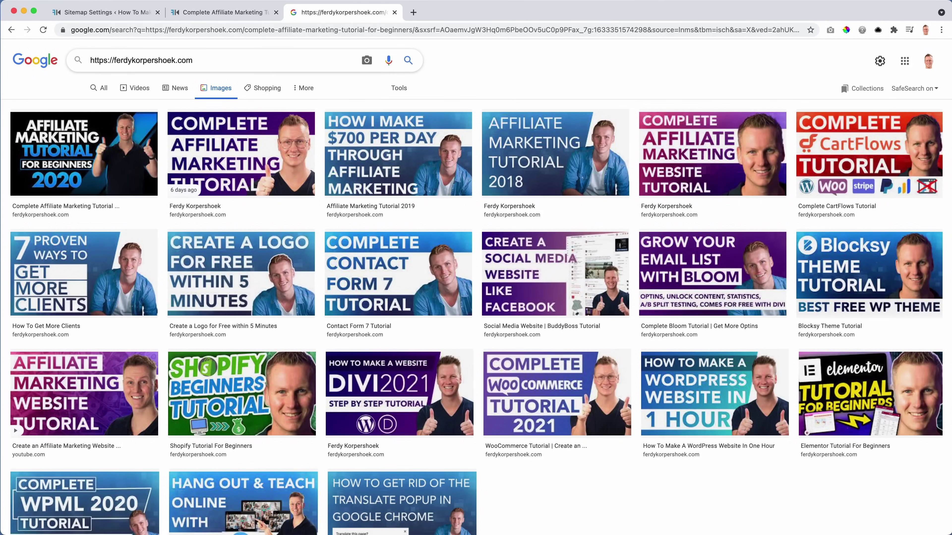
pyautogui.press('Return')
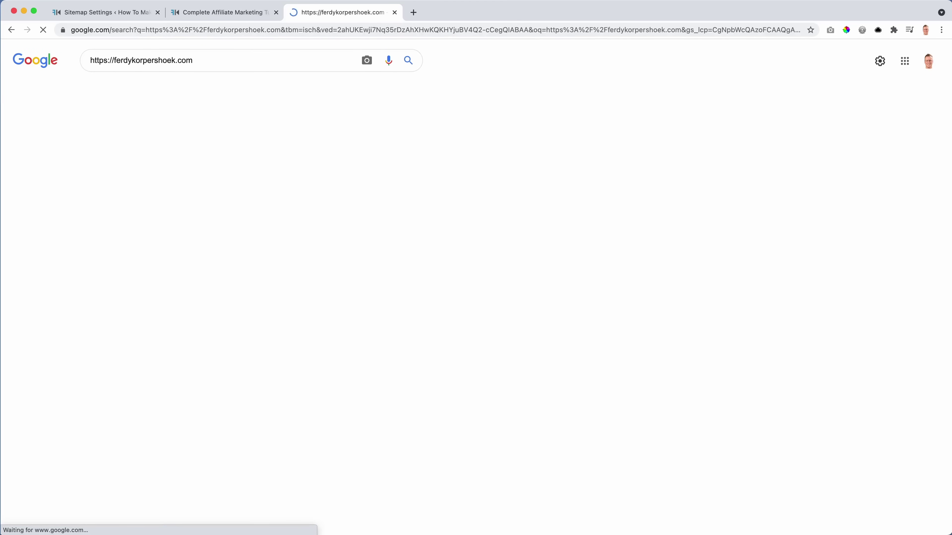
pyautogui.scroll(-20, 414, 233)
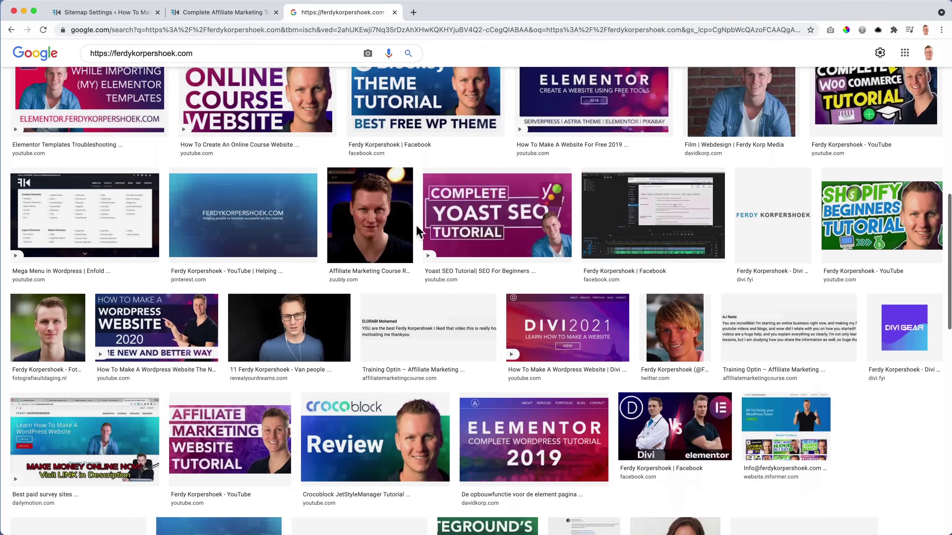
pyautogui.scroll(6, 414, 233)
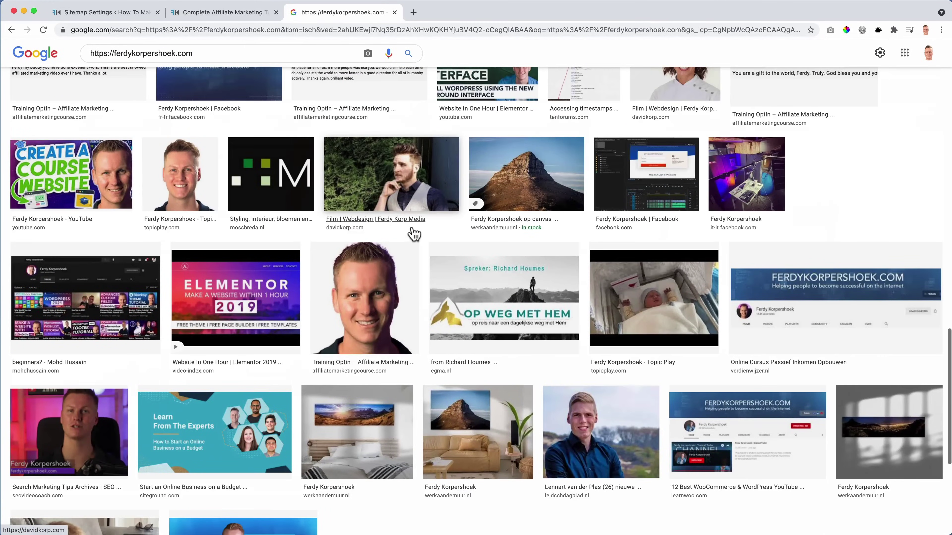
pyautogui.scroll(-2, 414, 233)
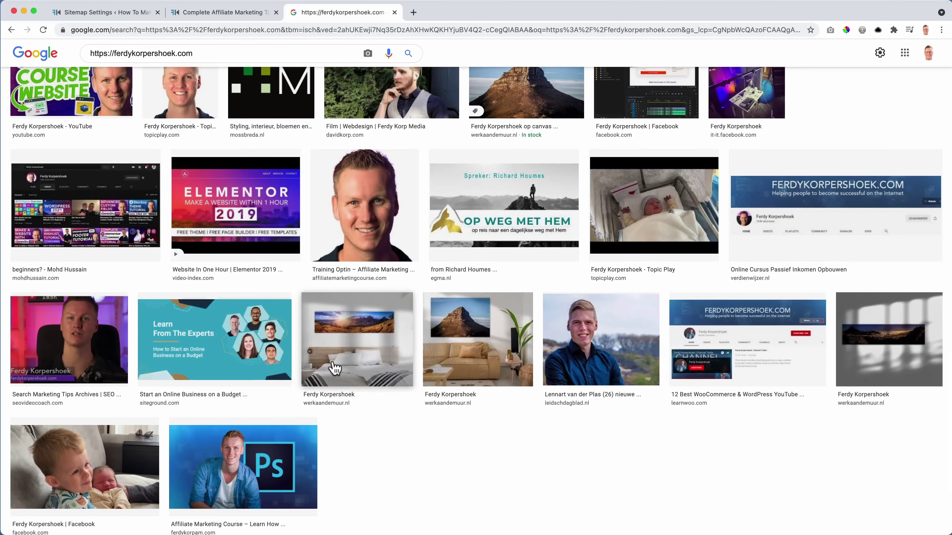
pyautogui.click(245, 343)
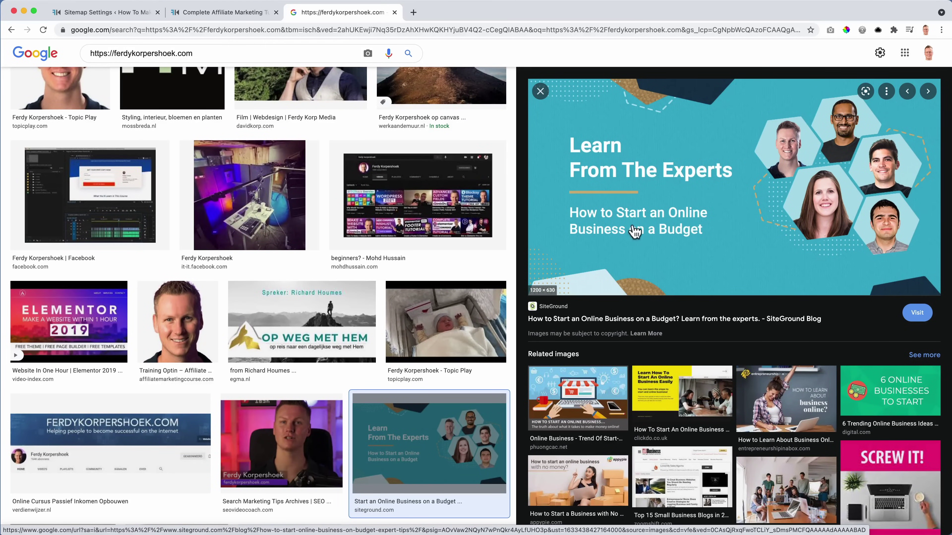
# Open the SiteGround blog post and find-in-page 'erd' to locate the link to the site.
pyautogui.click(608, 320)
pyautogui.scroll(-10, 305, 190)
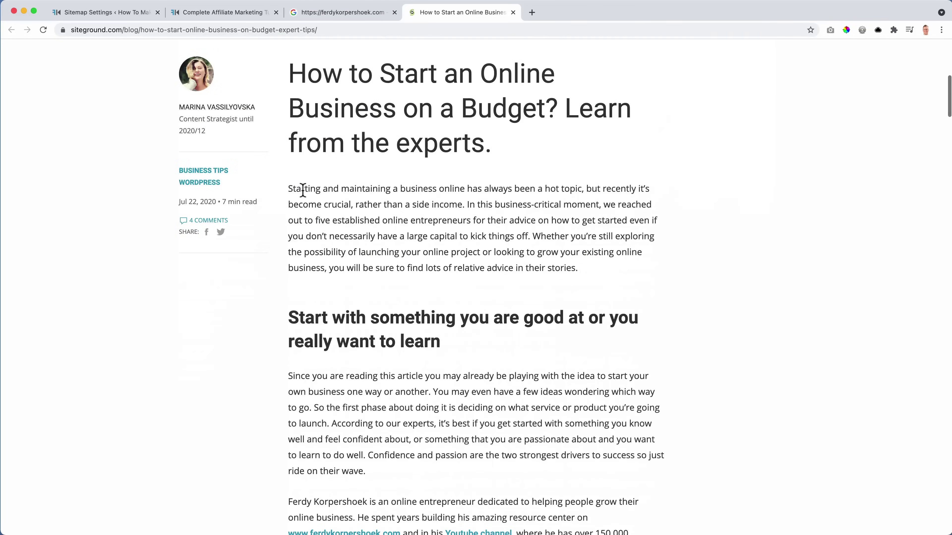
pyautogui.scroll(-4, 304, 190)
pyautogui.press('super+f')
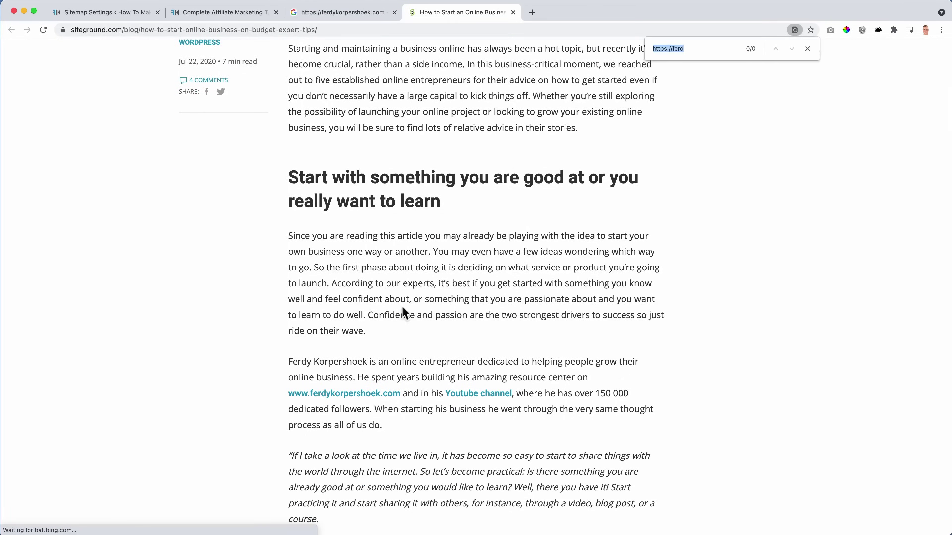
pyautogui.write('erd')
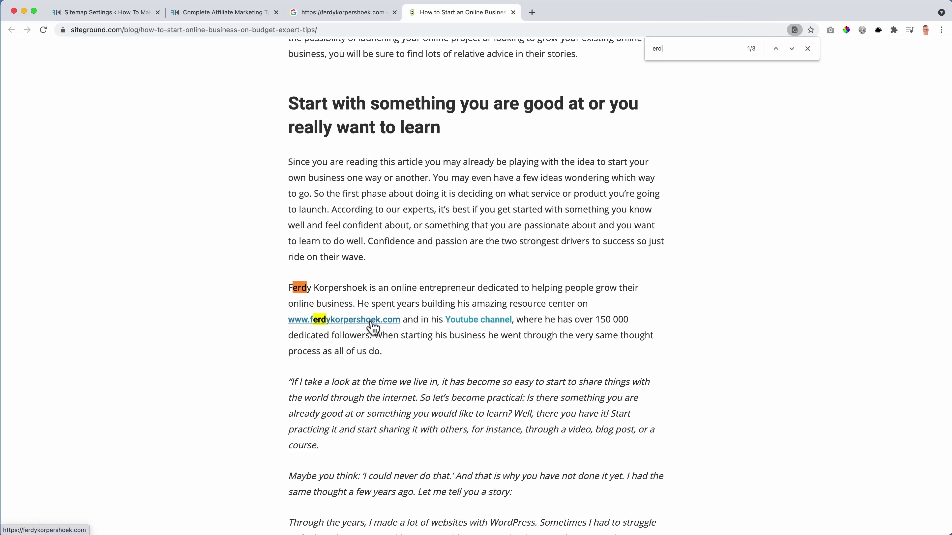
pyautogui.scroll(-1, 471, 324)
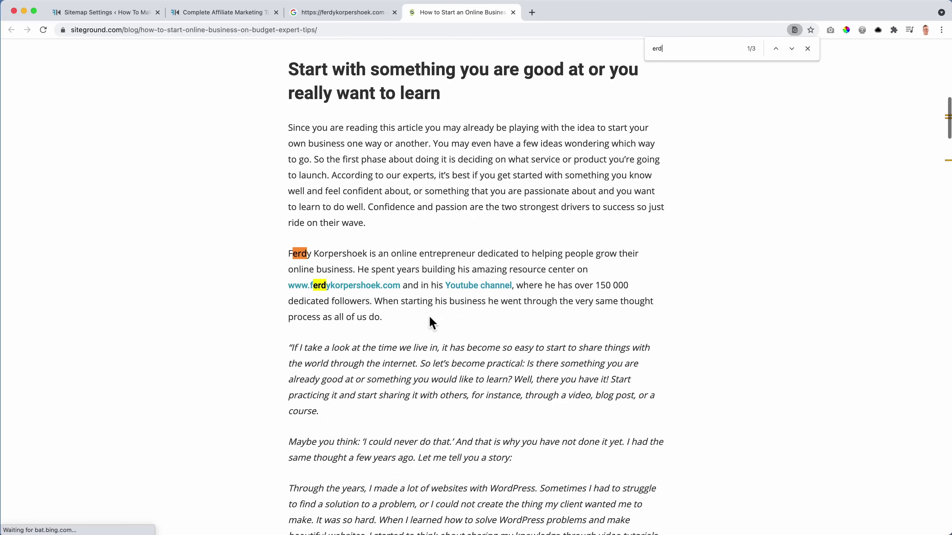
pyautogui.scroll(-10, 432, 324)
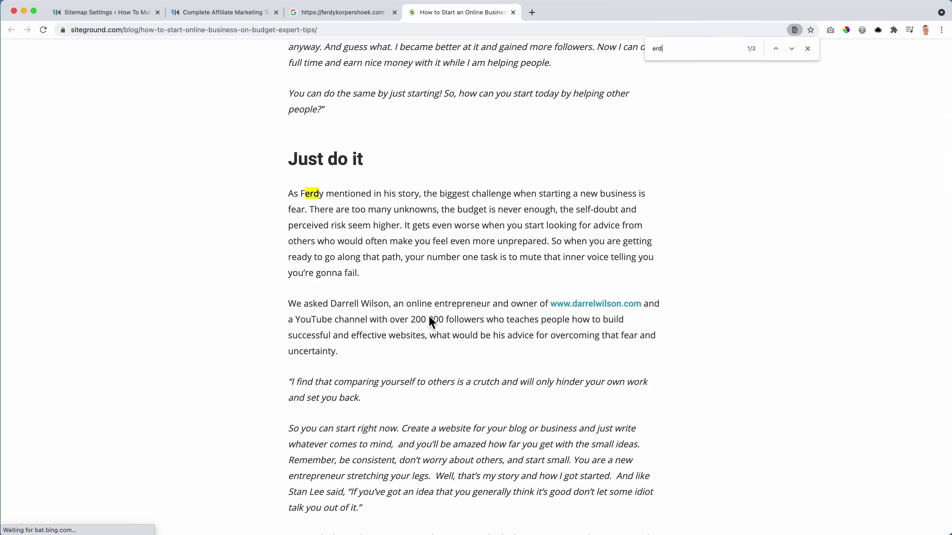
pyautogui.scroll(-7, 429, 317)
pyautogui.scroll(5, 428, 315)
pyautogui.scroll(15, 428, 315)
pyautogui.scroll(-2, 383, 331)
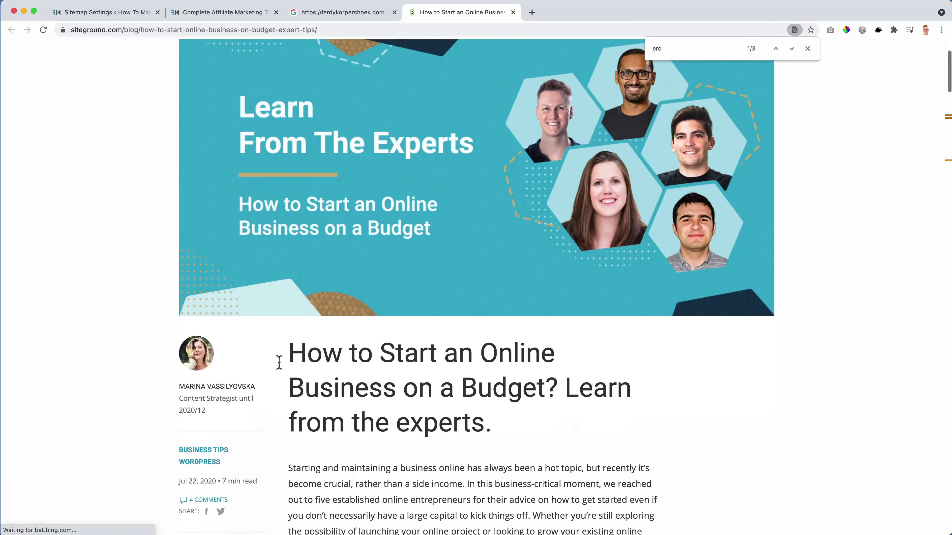
# Close the SiteGround article and the Google Images search tabs.
pyautogui.click(513, 12)
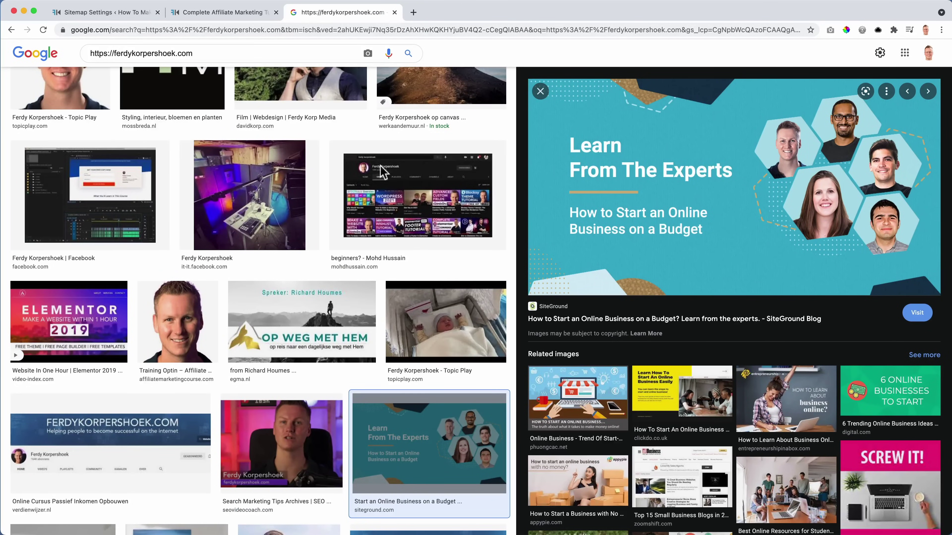
pyautogui.scroll(15, 380, 157)
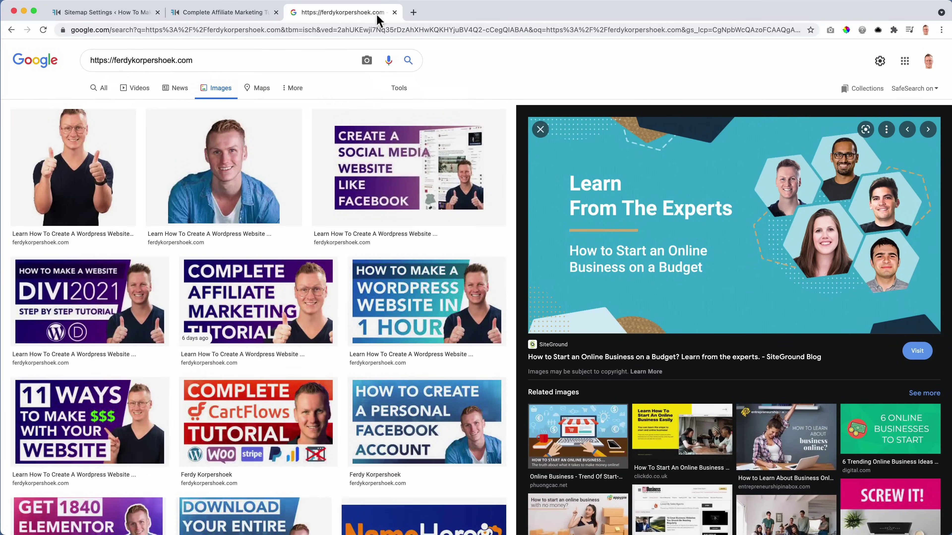
pyautogui.click(395, 12)
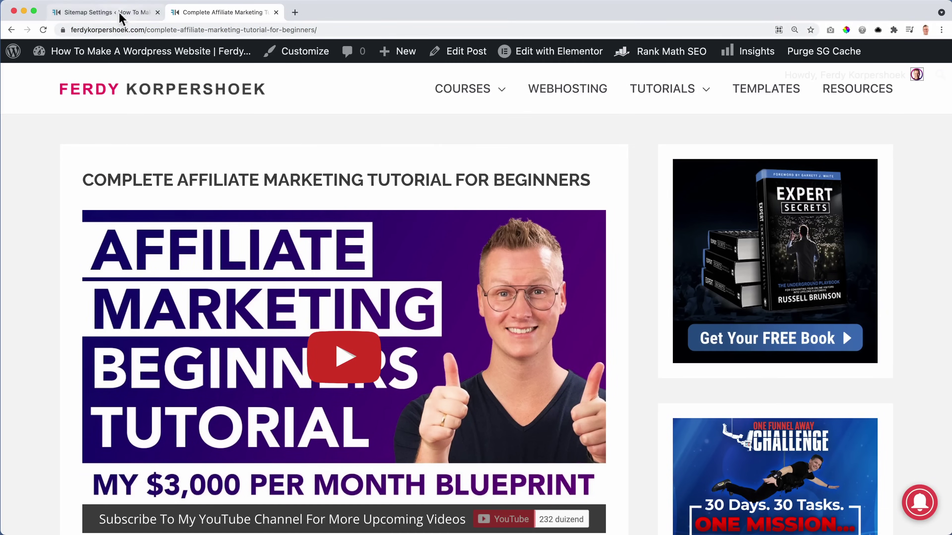
# Switch on Include Featured Images in the sitemap General settings and save.
pyautogui.click(112, 13)
pyautogui.scroll(-3, 422, 269)
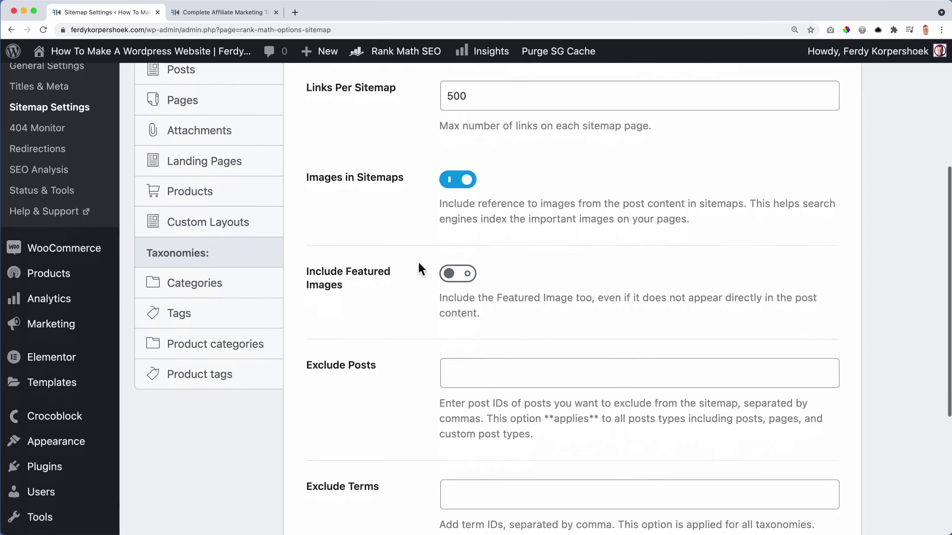
pyautogui.click(463, 274)
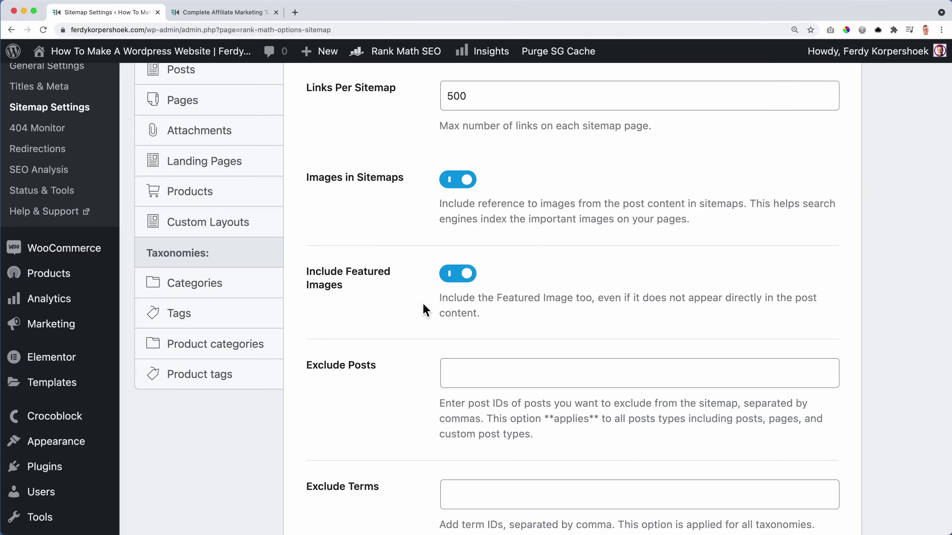
pyautogui.scroll(-4, 425, 368)
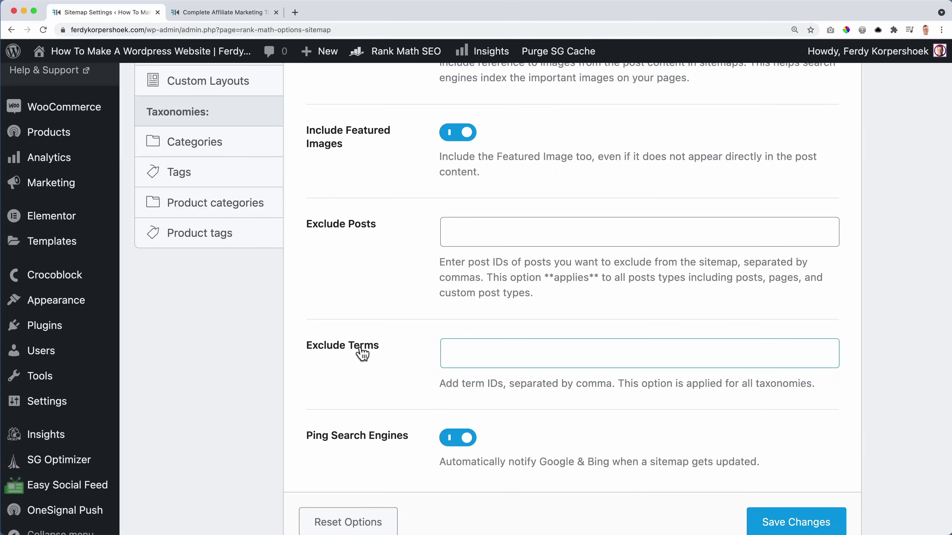
pyautogui.scroll(-2, 358, 355)
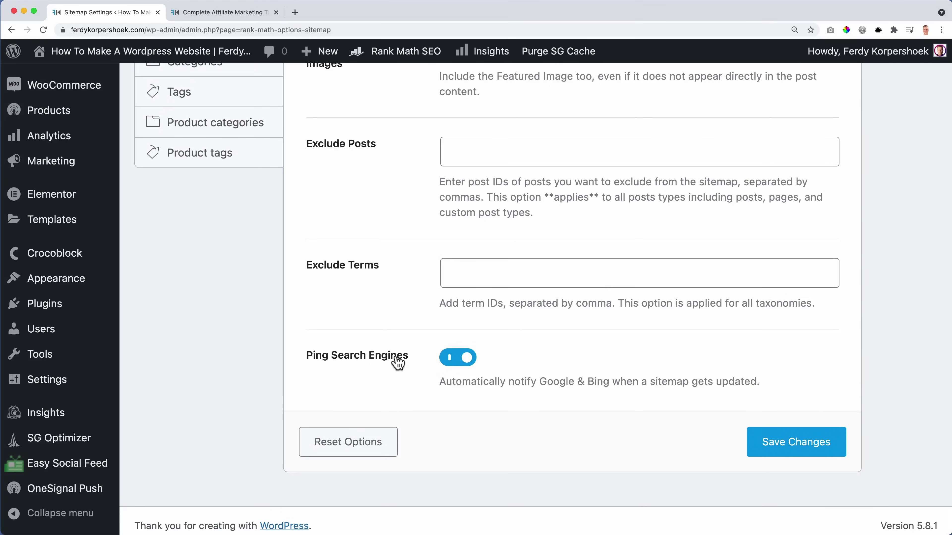
pyautogui.scroll(12, 535, 360)
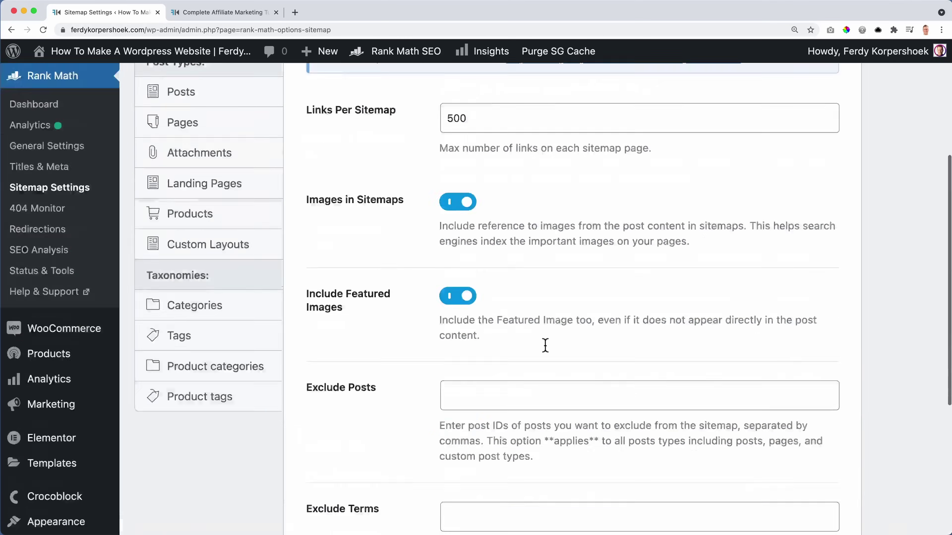
pyautogui.scroll(-12, 671, 318)
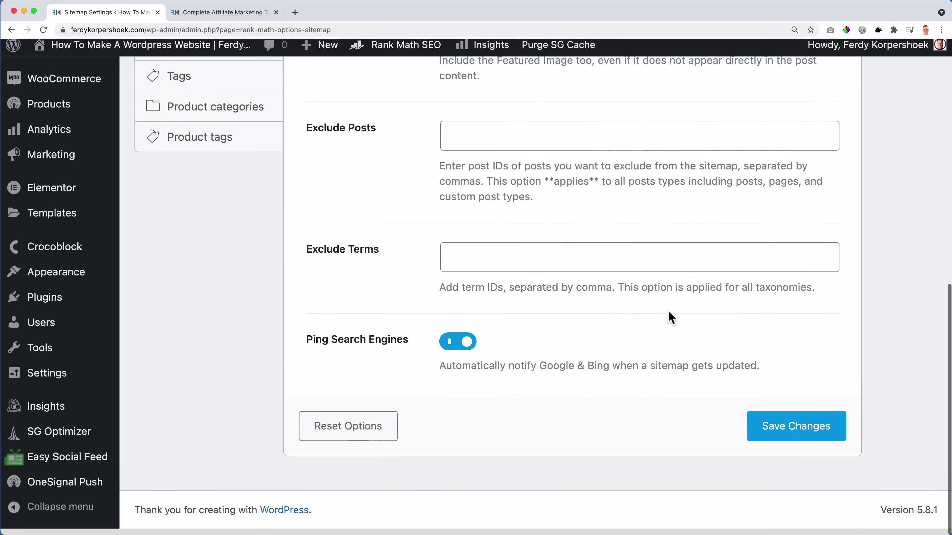
pyautogui.click(780, 436)
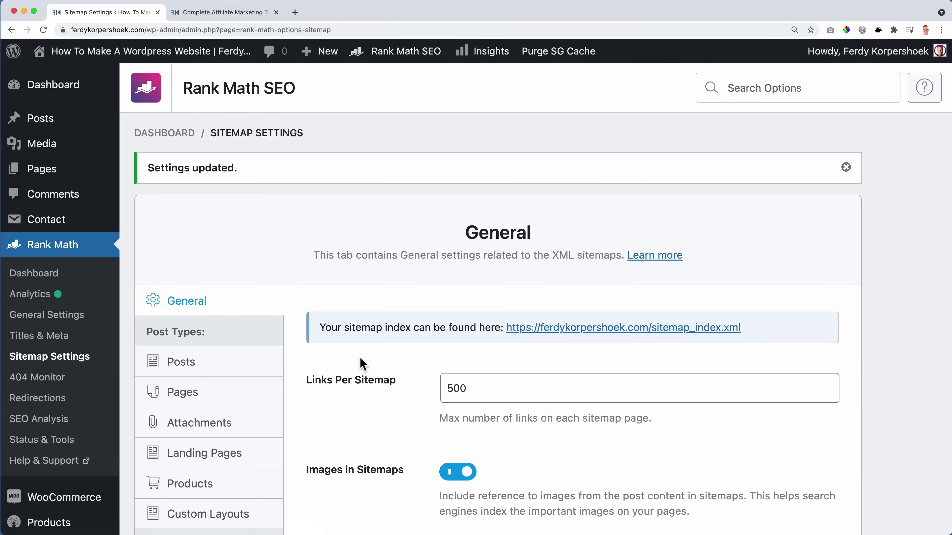
pyautogui.scroll(-6, 362, 364)
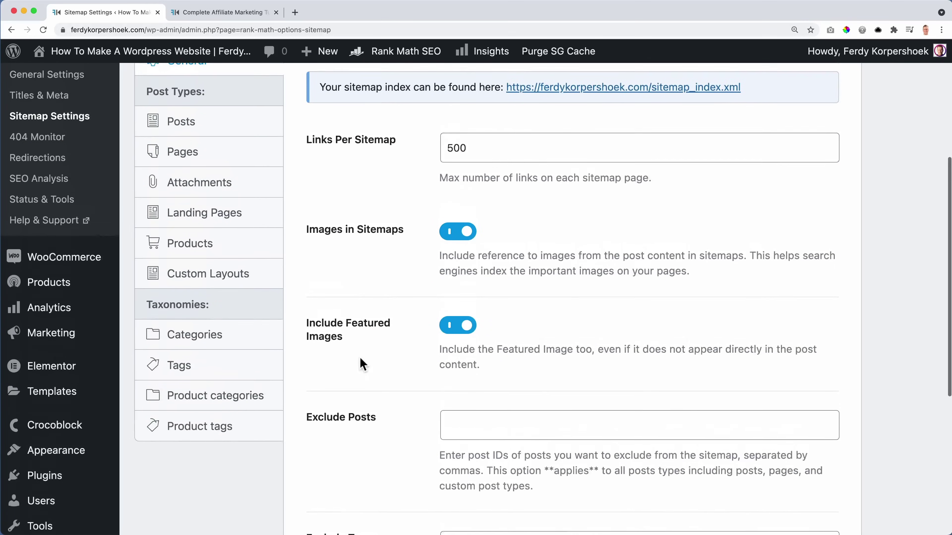
pyautogui.scroll(2, 362, 366)
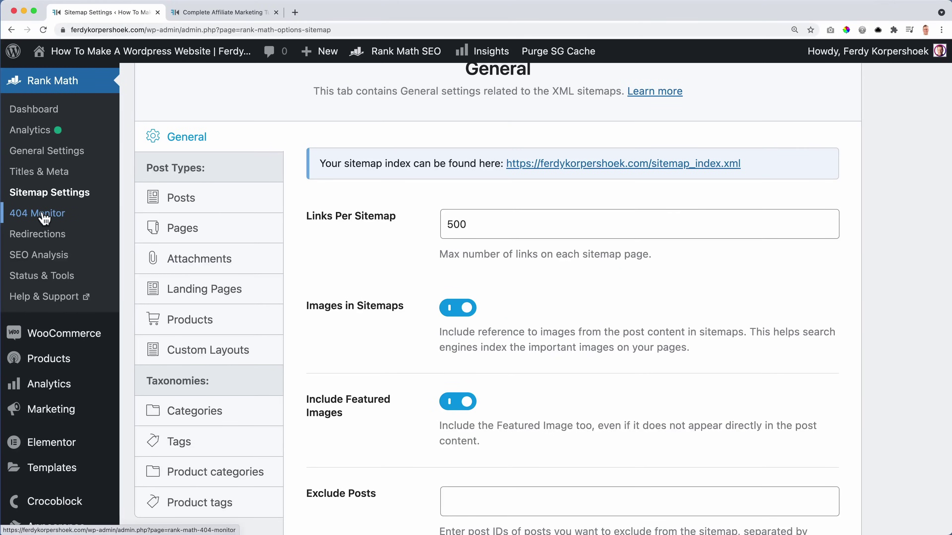
# View the 404 Monitor log, then go back to the affiliate tutorial tab's address bar.
pyautogui.click(44, 217)
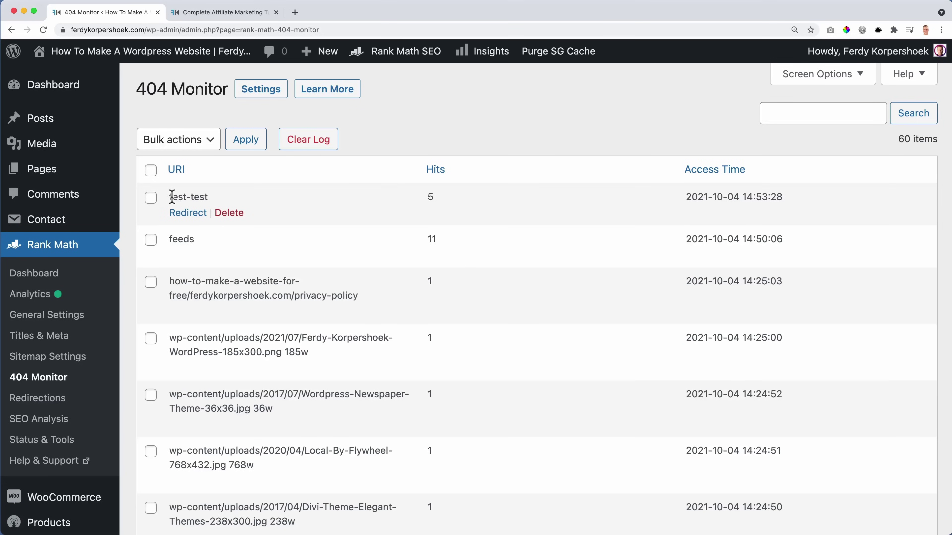
pyautogui.click(202, 12)
pyautogui.click(167, 29)
# Load the site's /test-test address to see its 404 page, then close that tab.
pyautogui.doubleClick(171, 29)
pyautogui.moveTo(172, 30); pyautogui.dragTo(228, 47)
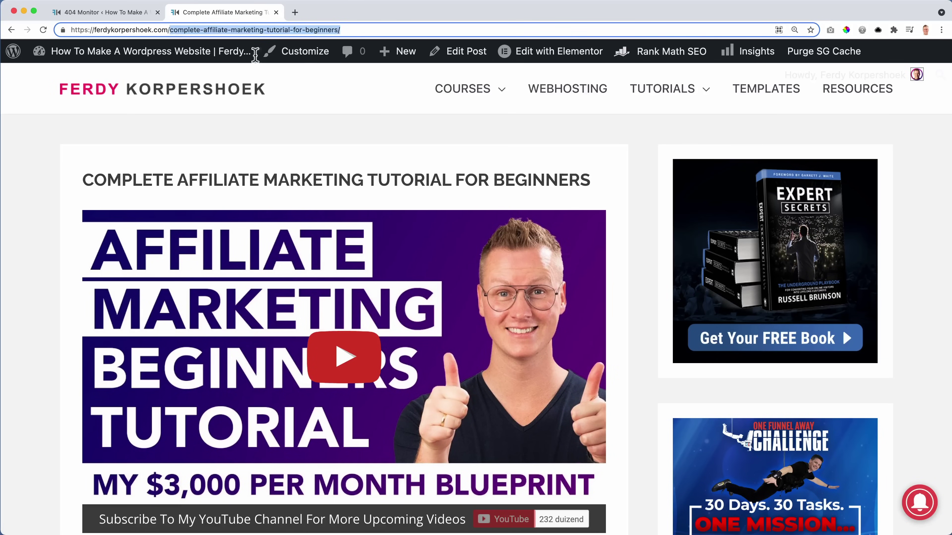
pyautogui.write('test-test')
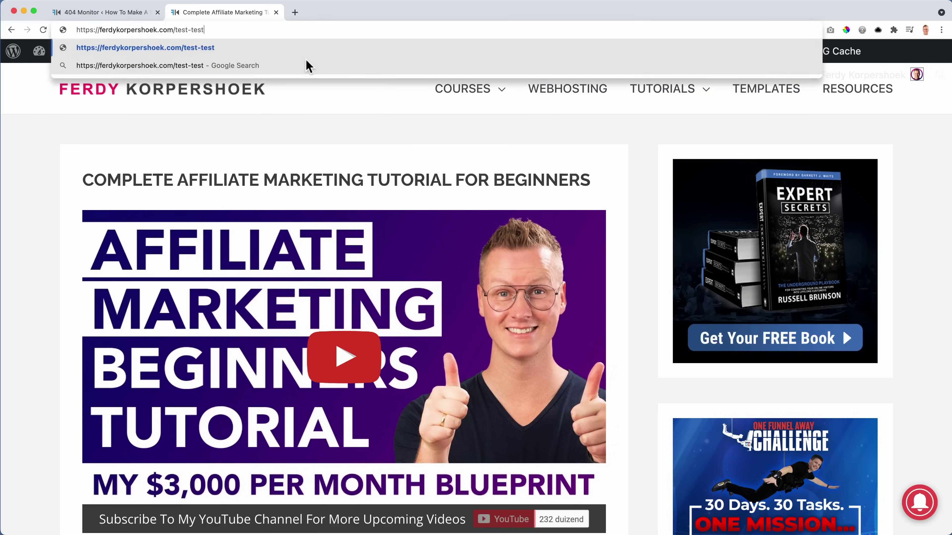
pyautogui.press('Return')
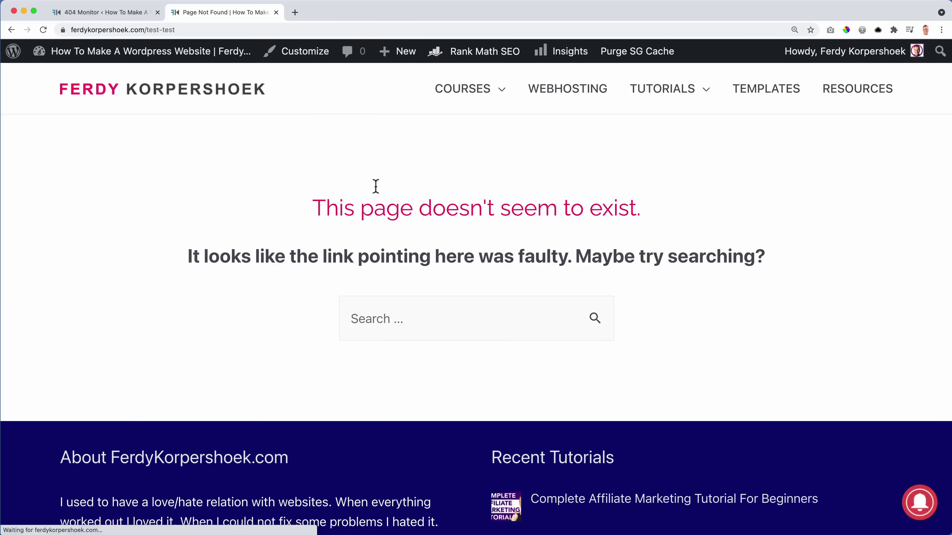
pyautogui.click(276, 12)
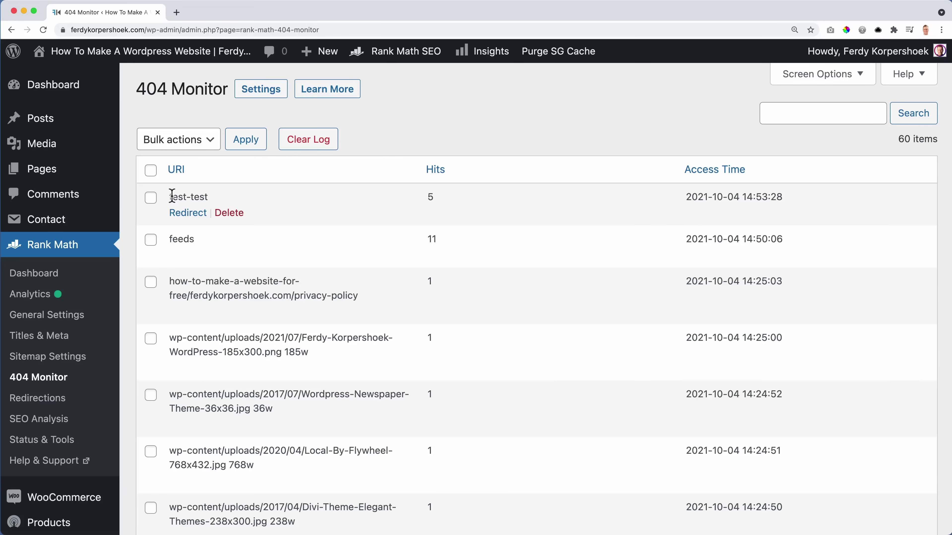
# Add a 301 redirect from test-test to the site's homepage URL.
pyautogui.click(188, 213)
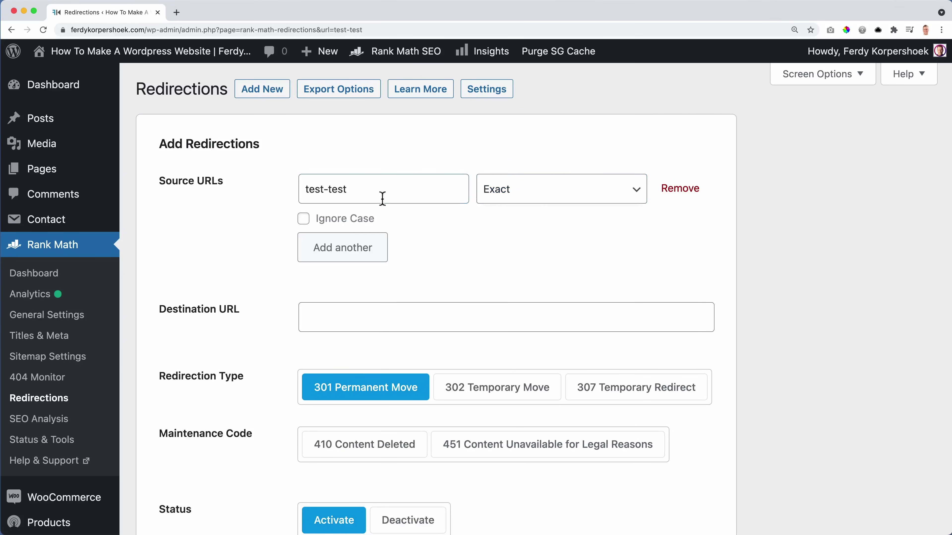
pyautogui.click(344, 314)
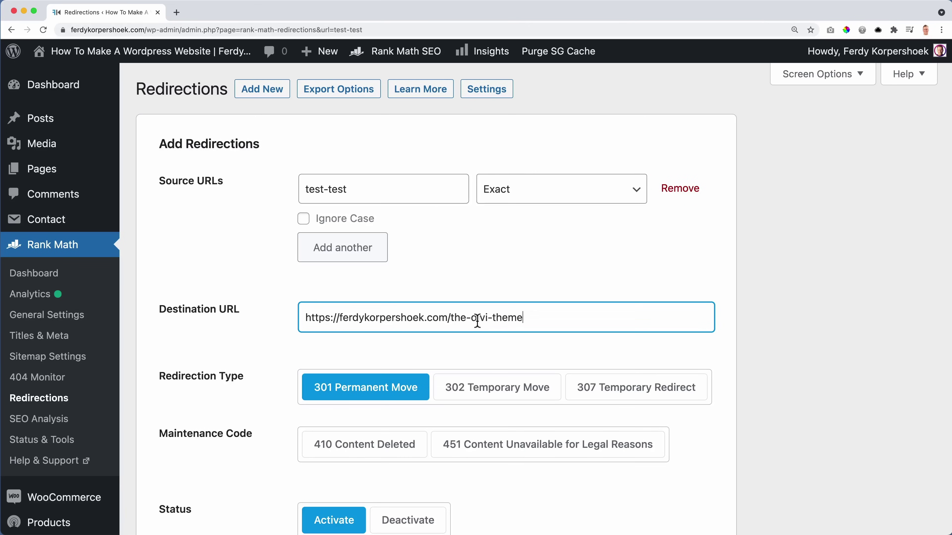
pyautogui.press('BackSpace')
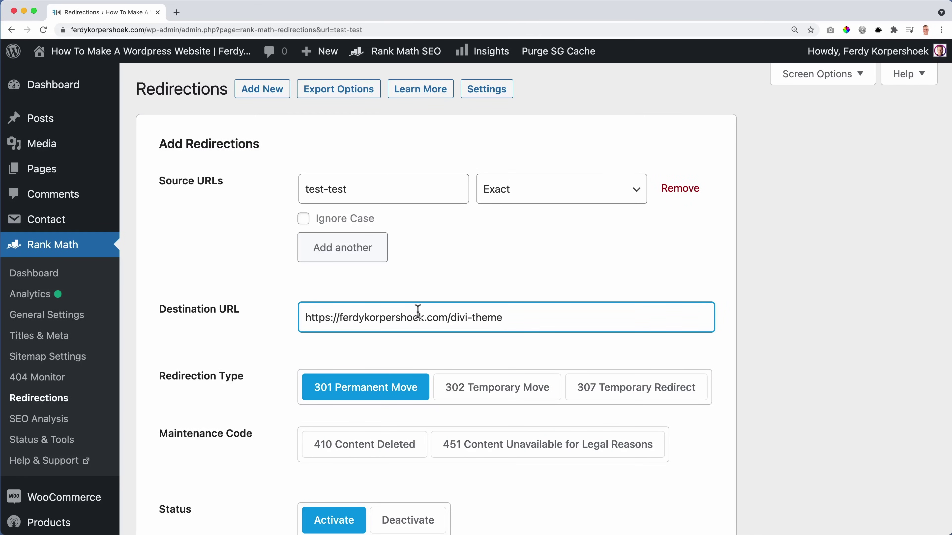
pyautogui.moveTo(519, 316); pyautogui.dragTo(463, 319)
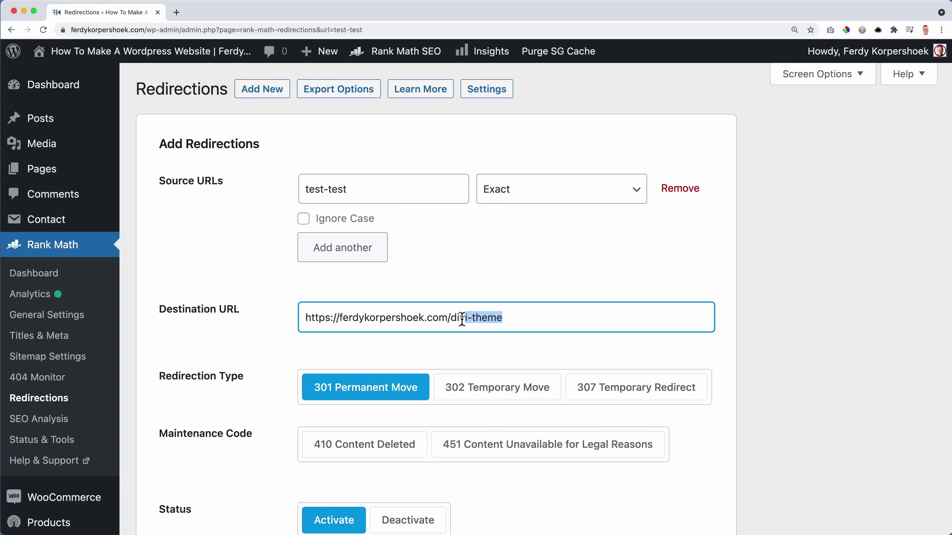
pyautogui.press('BackSpace')
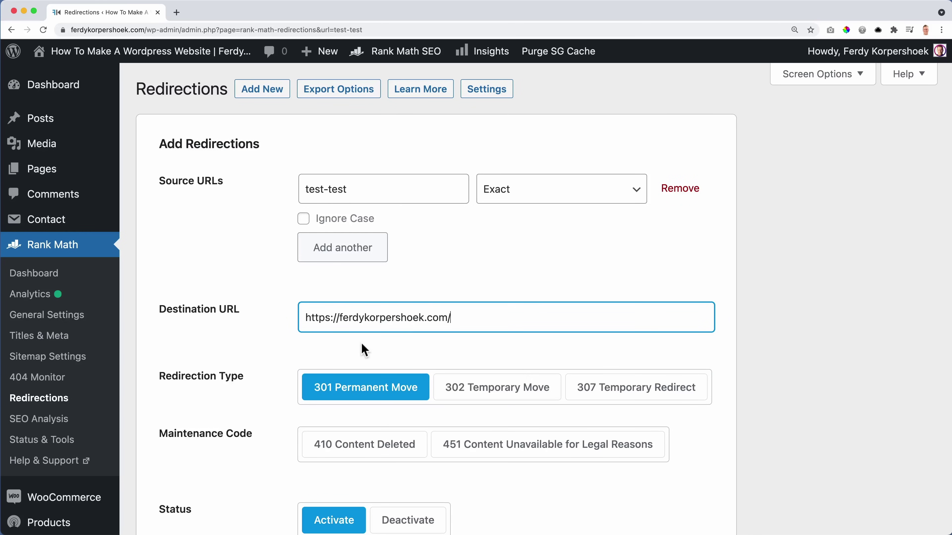
pyautogui.scroll(-5, 363, 351)
pyautogui.click(670, 422)
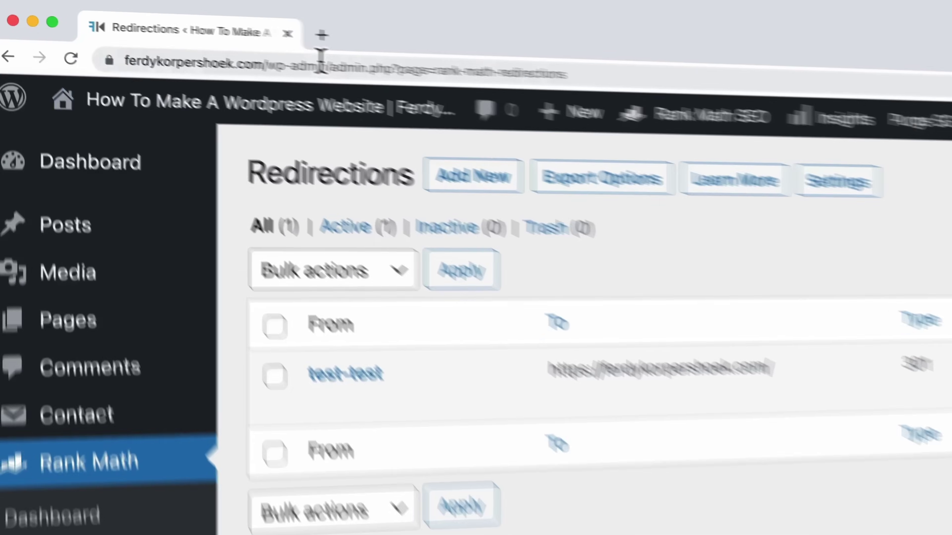
# Visit test-test to confirm it lands on the homepage, then go to the admin dashboard.
pyautogui.click(164, 30)
pyautogui.click(176, 30)
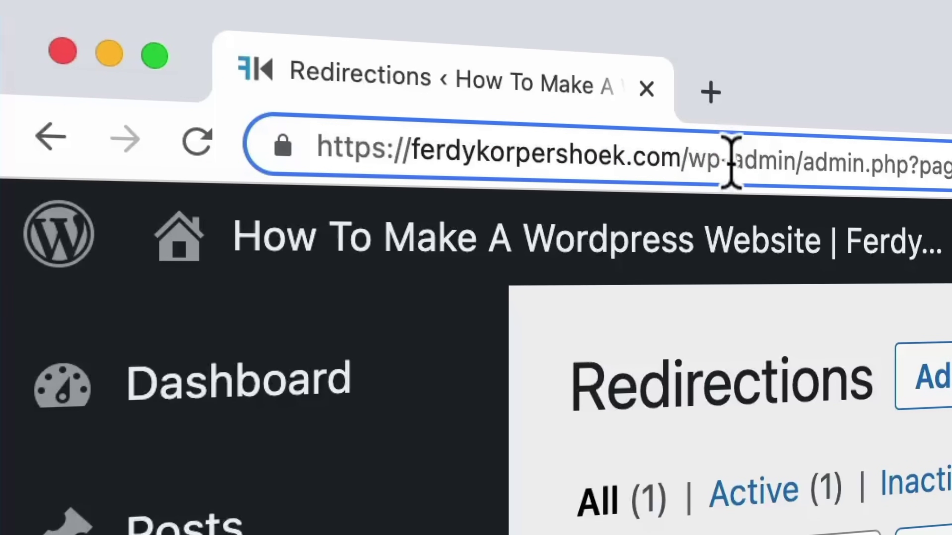
pyautogui.moveTo(688, 164); pyautogui.dragTo(948, 165)
pyautogui.write('test-test')
pyautogui.press('Return')
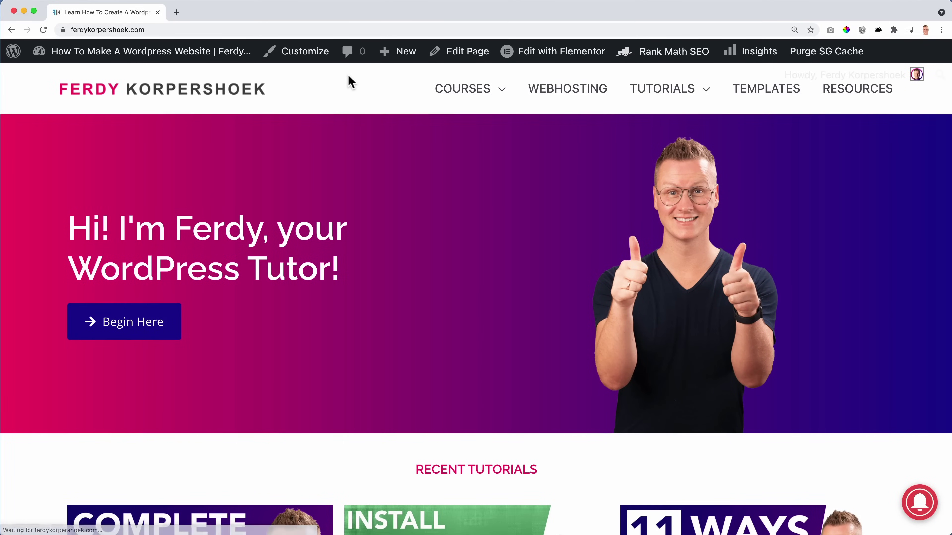
pyautogui.click(161, 52)
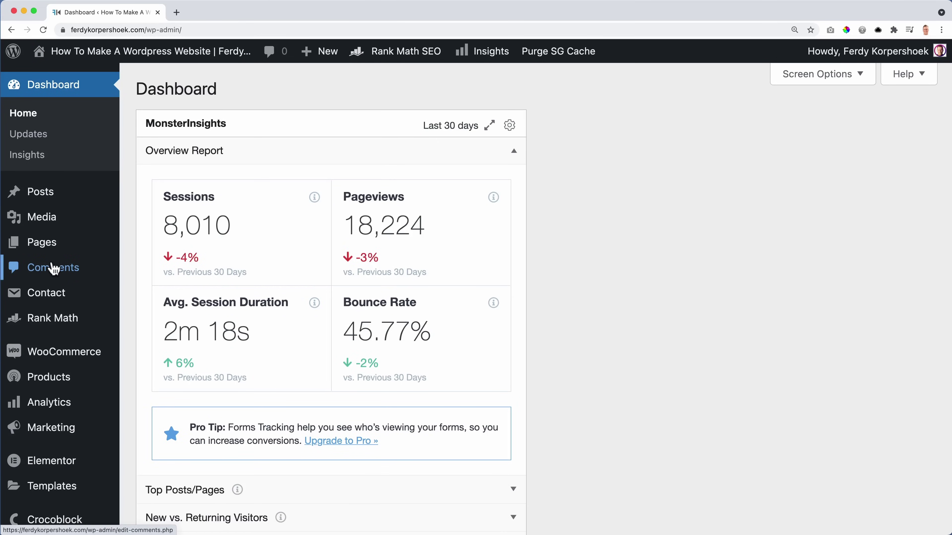
pyautogui.moveTo(43, 324)
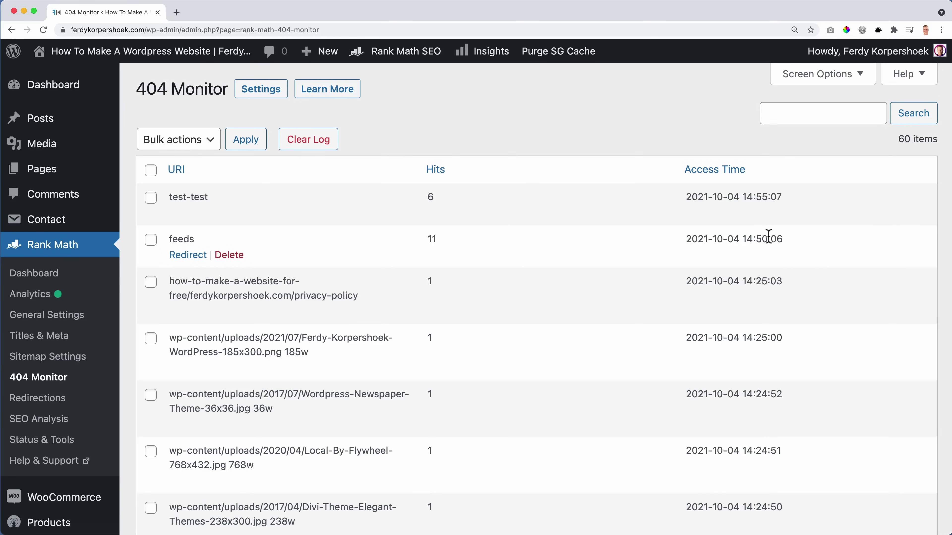
# Load the site's /feeds address in a new tab.
pyautogui.click(177, 12)
pyautogui.write('ferdykorpershoek.com/feed')
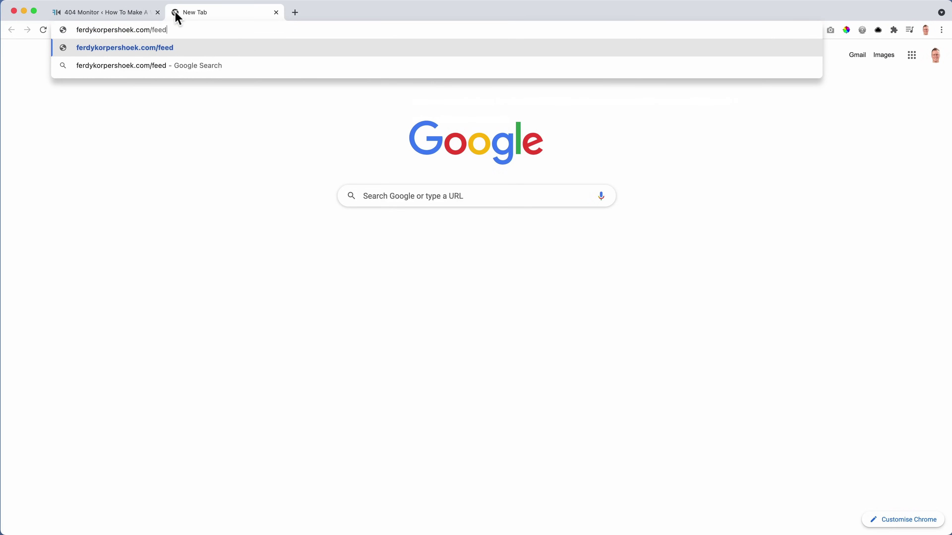
pyautogui.write('s')
pyautogui.press('Return')
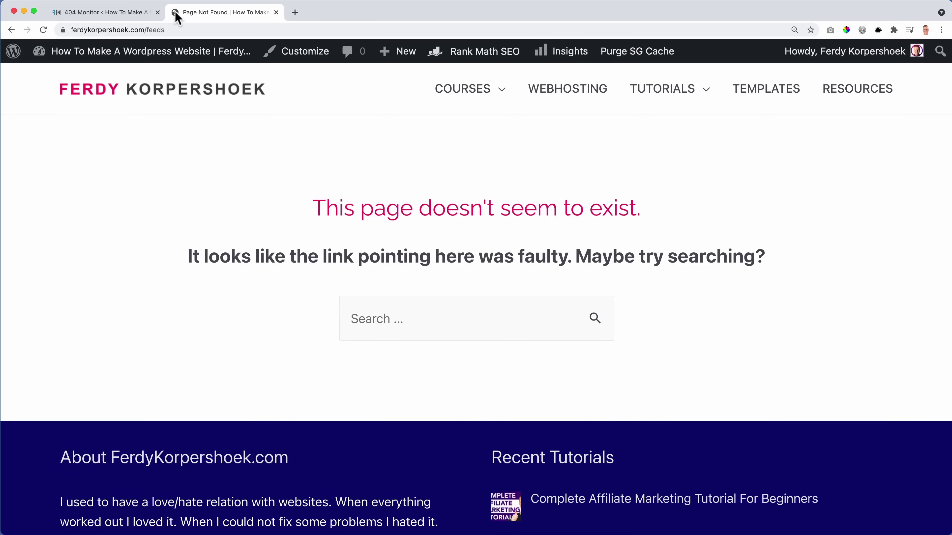
# Mark the feeds address as 410 Content Deleted in a new redirection.
pyautogui.click(135, 17)
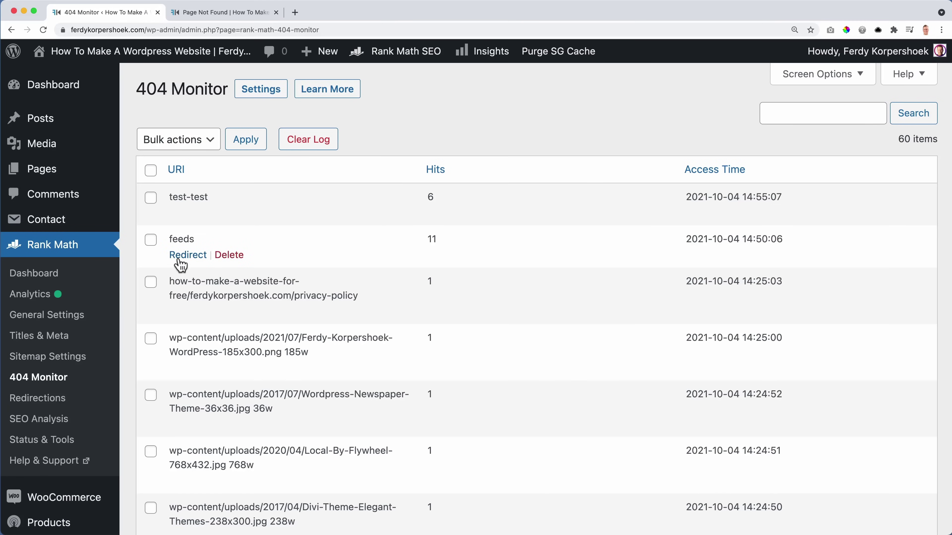
pyautogui.click(184, 259)
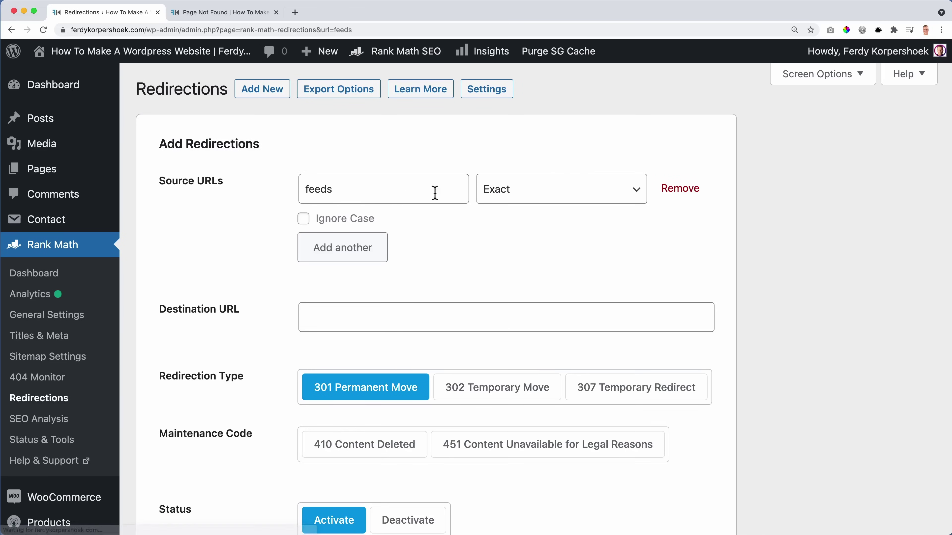
pyautogui.click(389, 317)
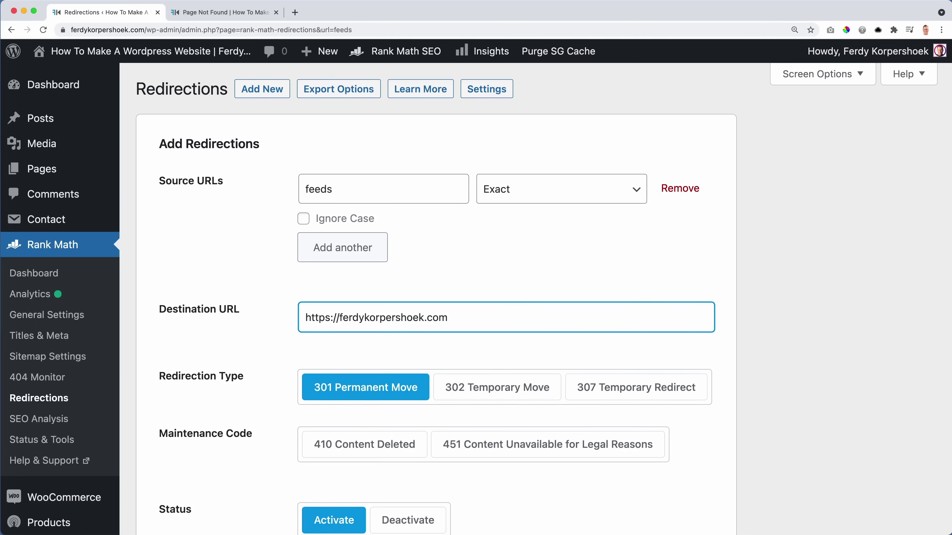
pyautogui.scroll(-3, 372, 373)
pyautogui.click(371, 379)
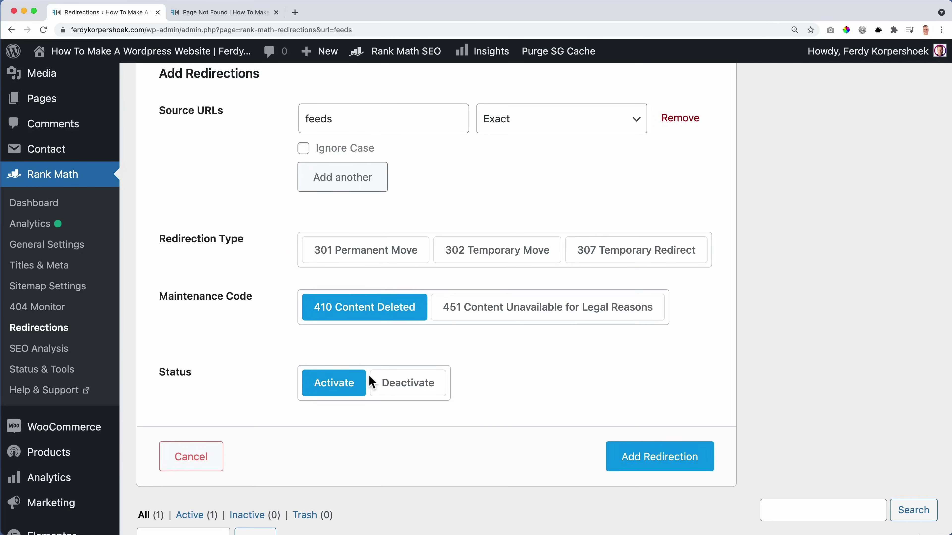
pyautogui.click(648, 470)
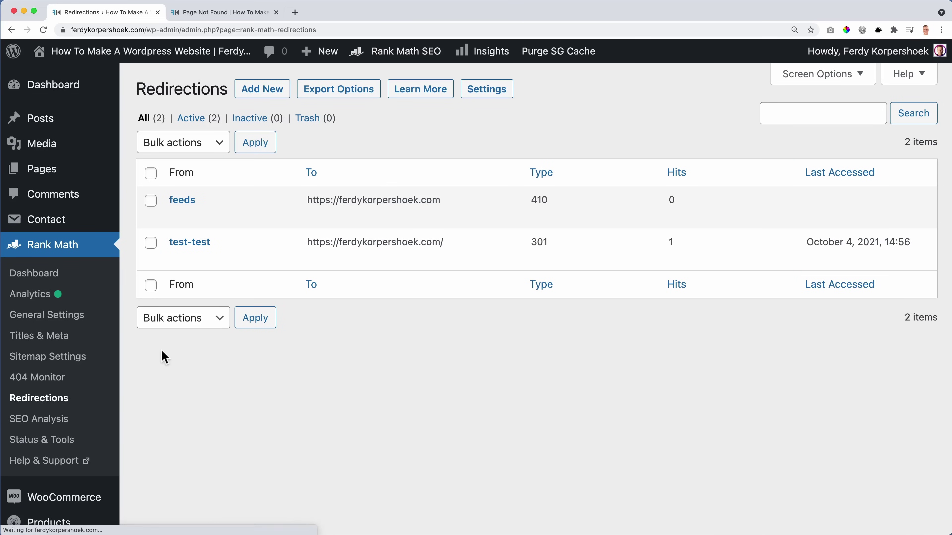
# Follow the feeds page's footer Privacy Policy link and find it returns a 403 forbidden page.
pyautogui.click(44, 383)
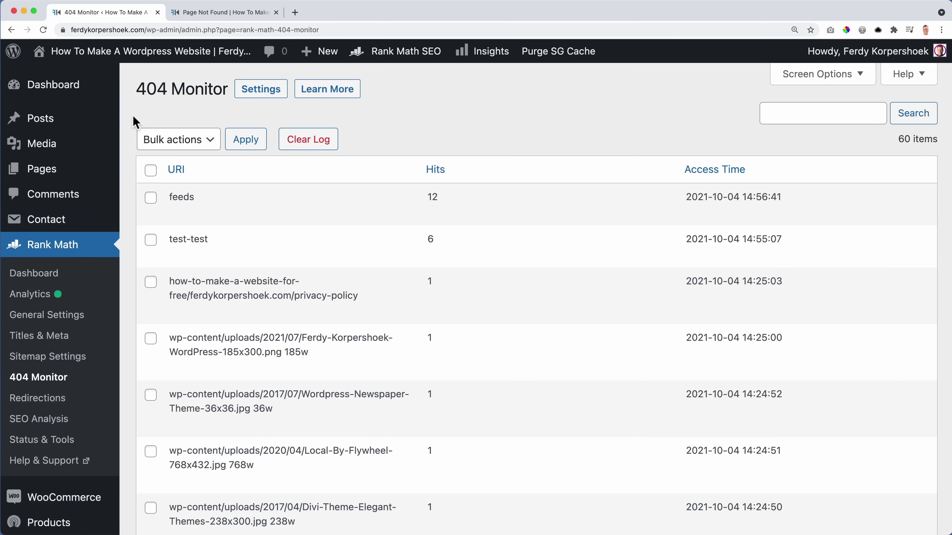
pyautogui.click(210, 12)
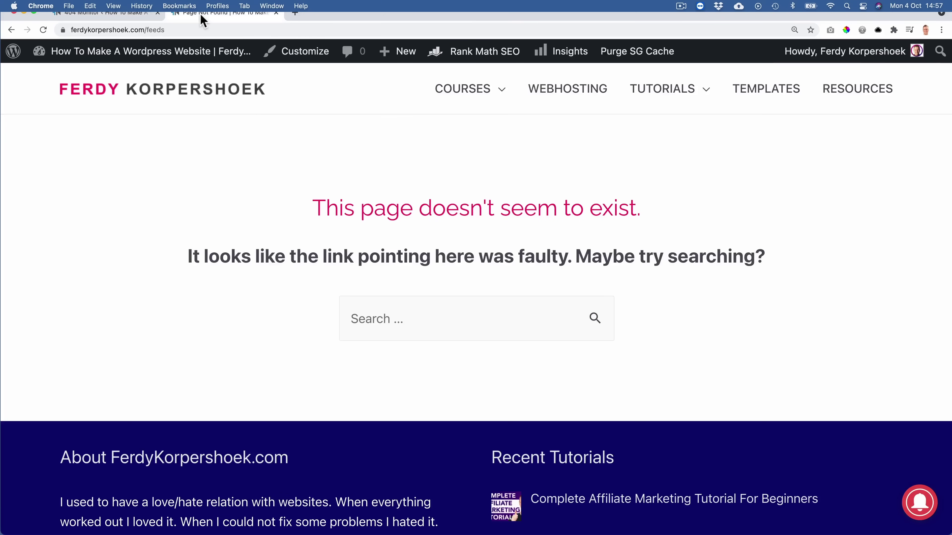
pyautogui.scroll(-5, 355, 287)
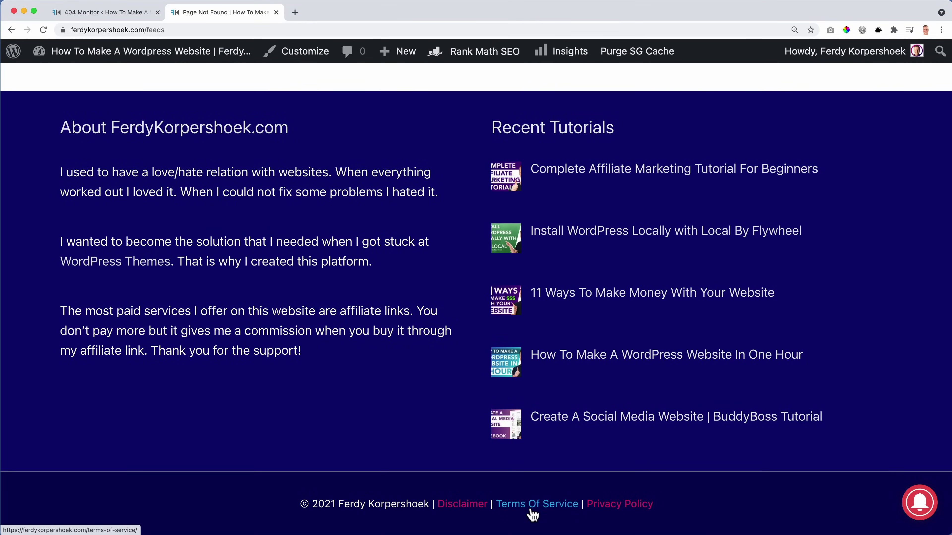
pyautogui.click(615, 506)
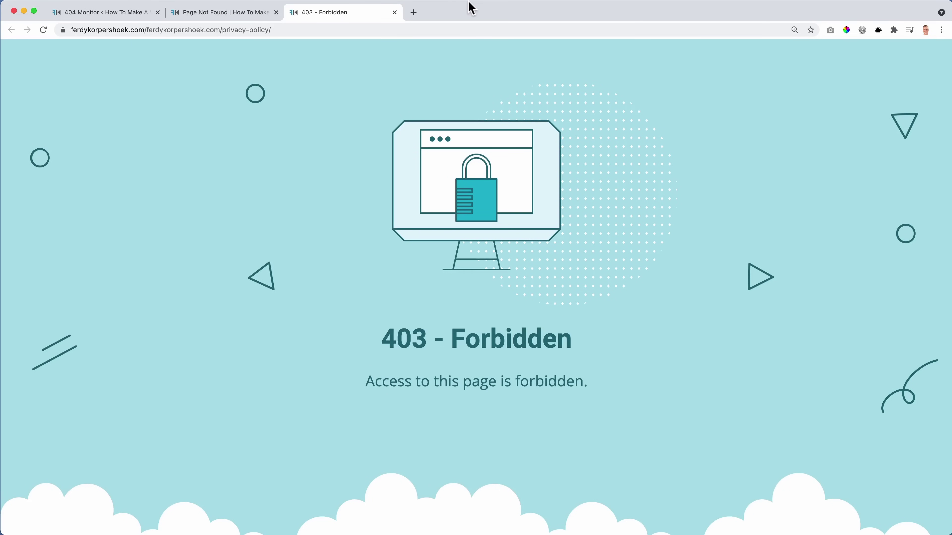
pyautogui.click(394, 14)
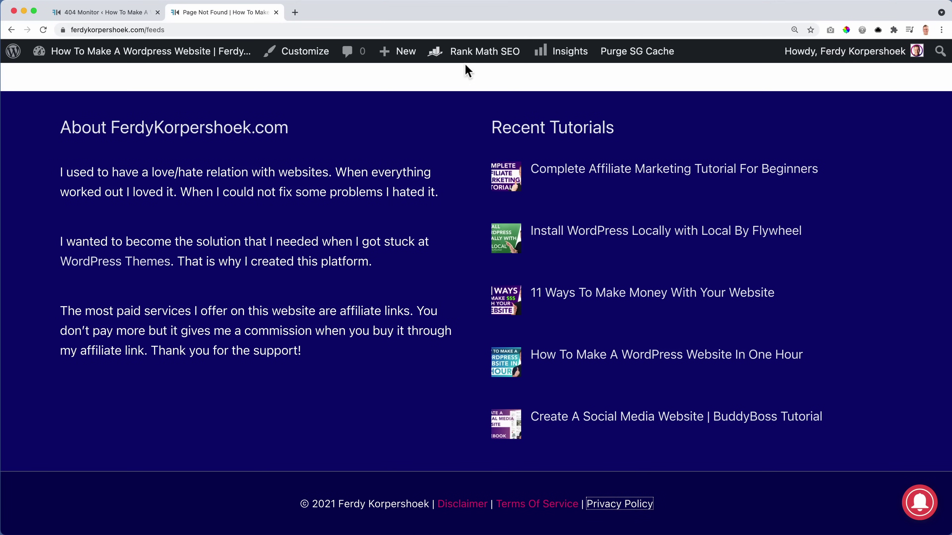
# Open the Astra theme Customizer previewing the feeds page.
pyautogui.click(676, 504)
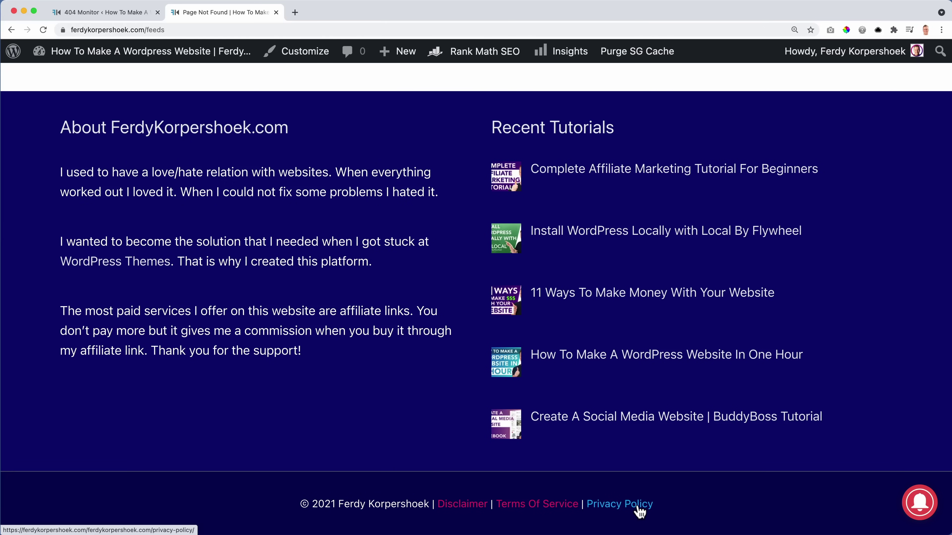
pyautogui.click(290, 60)
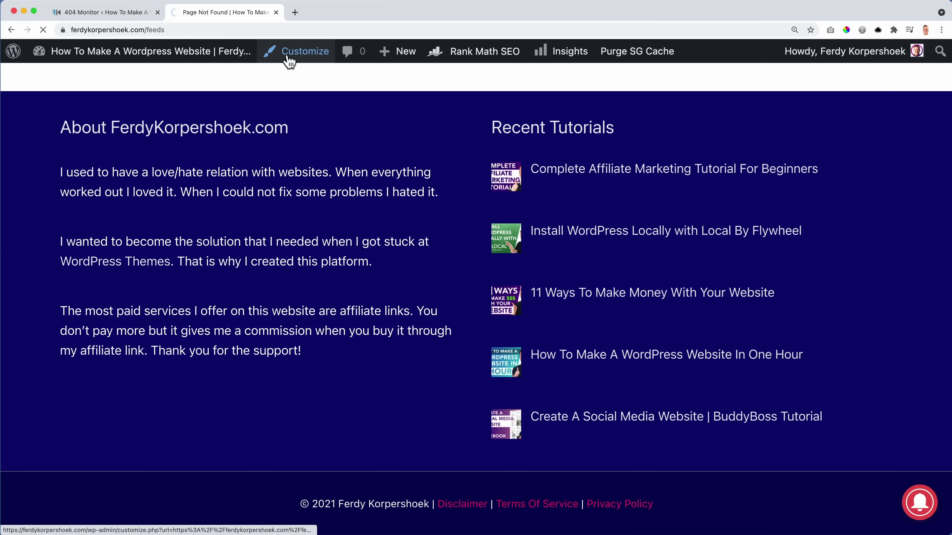
pyautogui.scroll(-8, 457, 276)
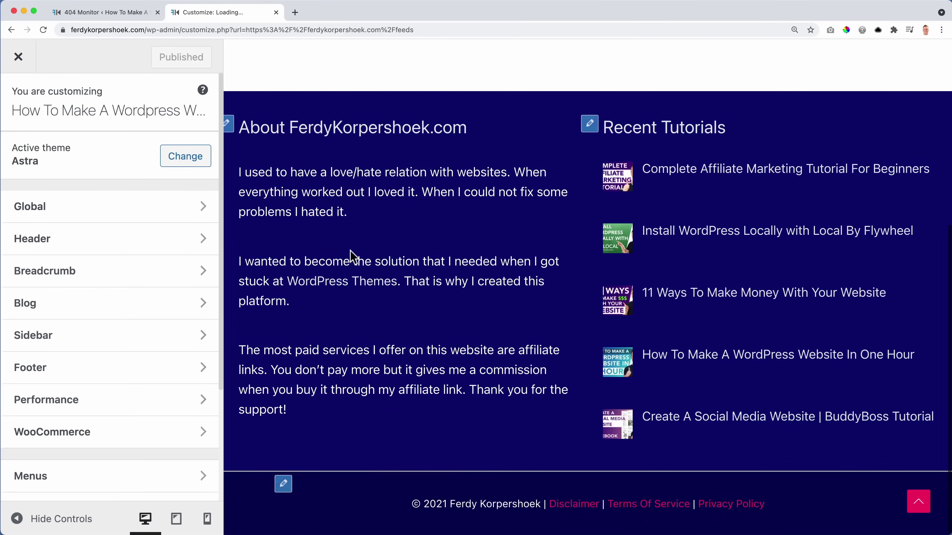
pyautogui.click(283, 484)
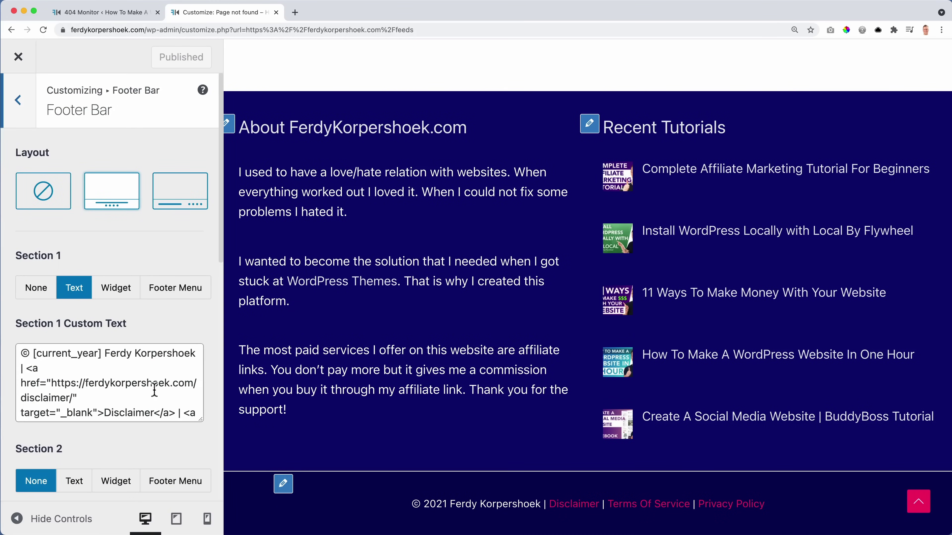
pyautogui.scroll(-6, 108, 374)
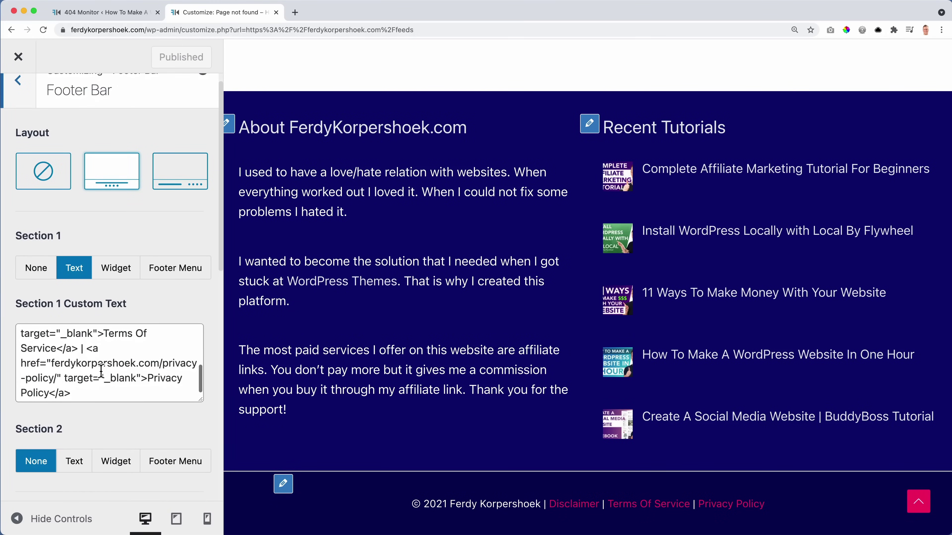
pyautogui.click(52, 362)
pyautogui.write('htt')
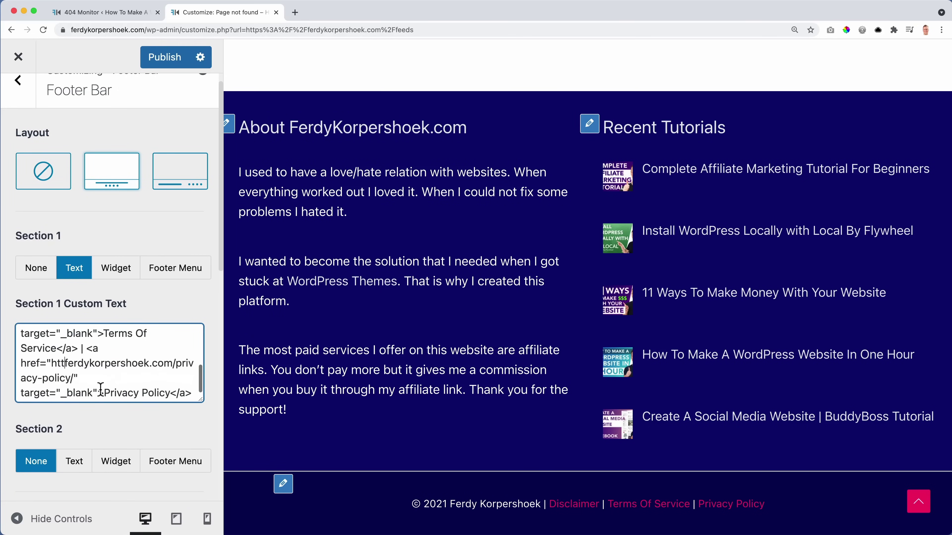
pyautogui.write('ps://')
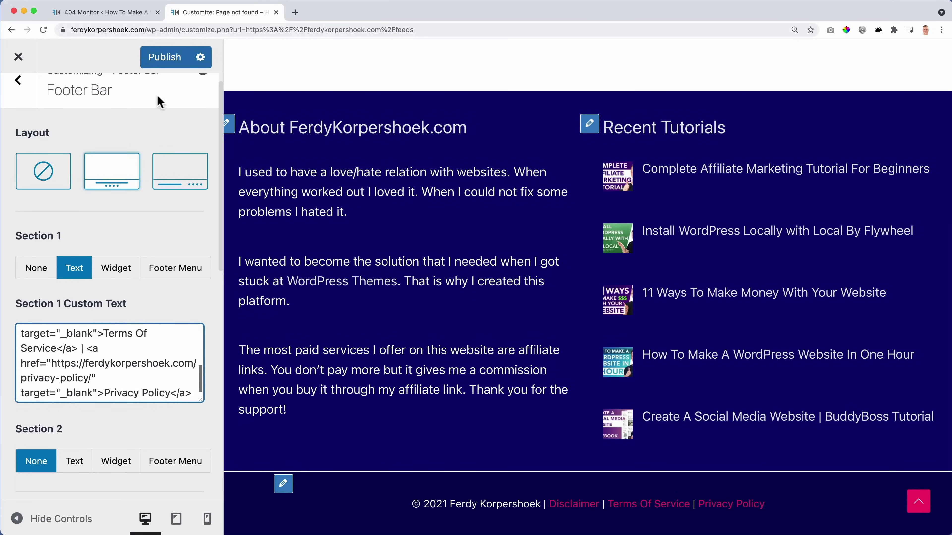
pyautogui.click(165, 57)
pyautogui.click(98, 14)
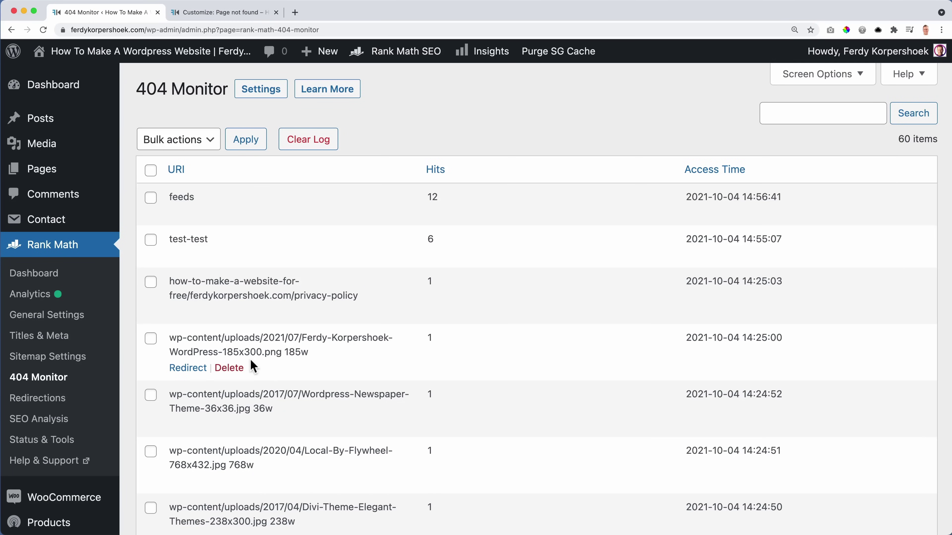
# Copy the shop/plugins/wpml-multilingual-plugin path from the 404 Monitor and close the Customizer.
pyautogui.scroll(-20, 253, 366)
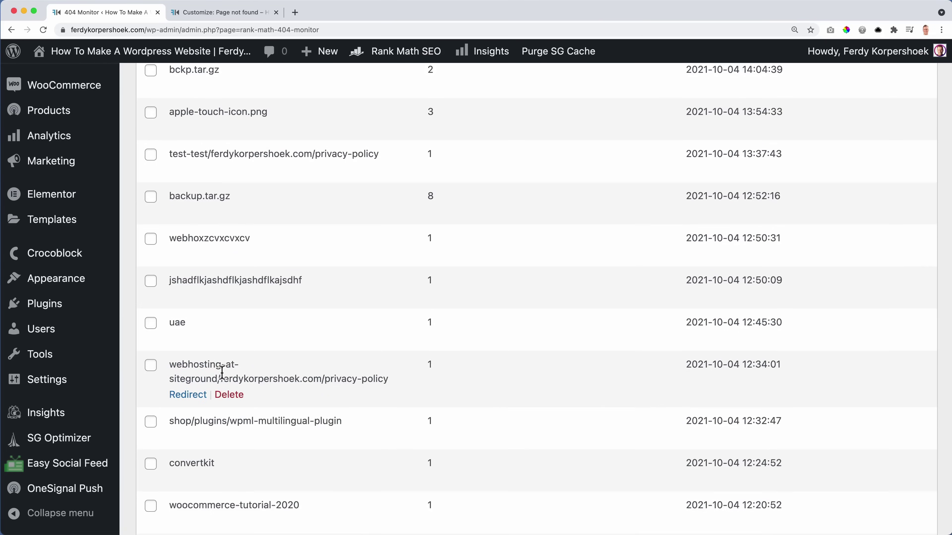
pyautogui.scroll(-1, 221, 375)
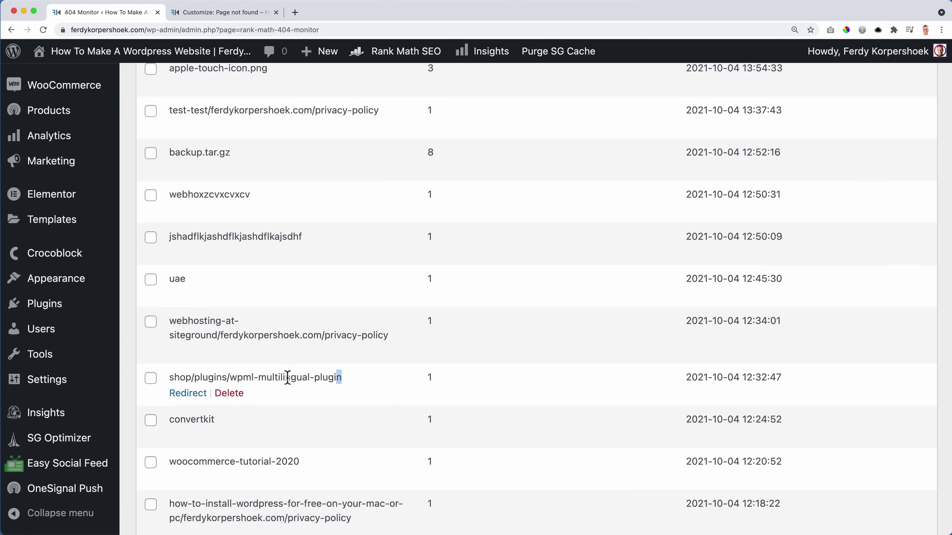
pyautogui.moveTo(310, 377); pyautogui.dragTo(176, 377)
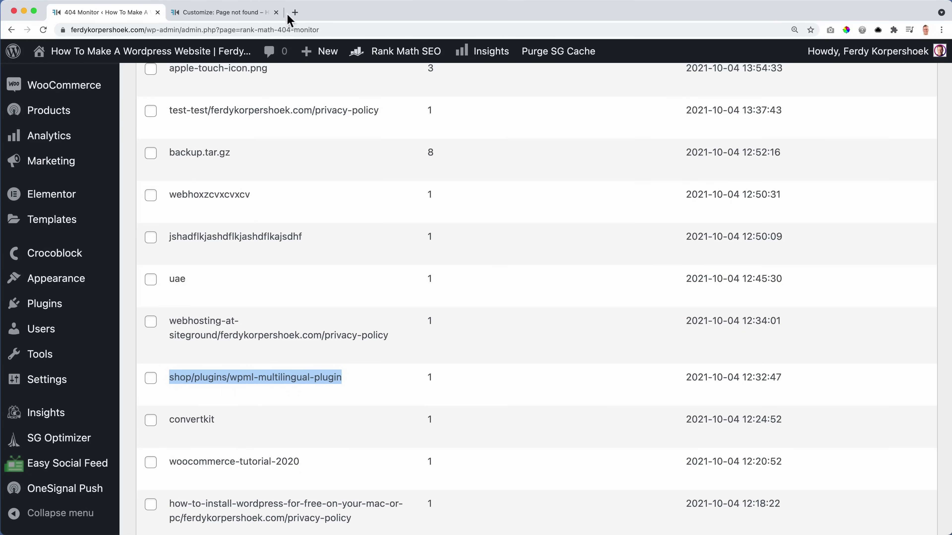
pyautogui.click(253, 14)
pyautogui.click(18, 56)
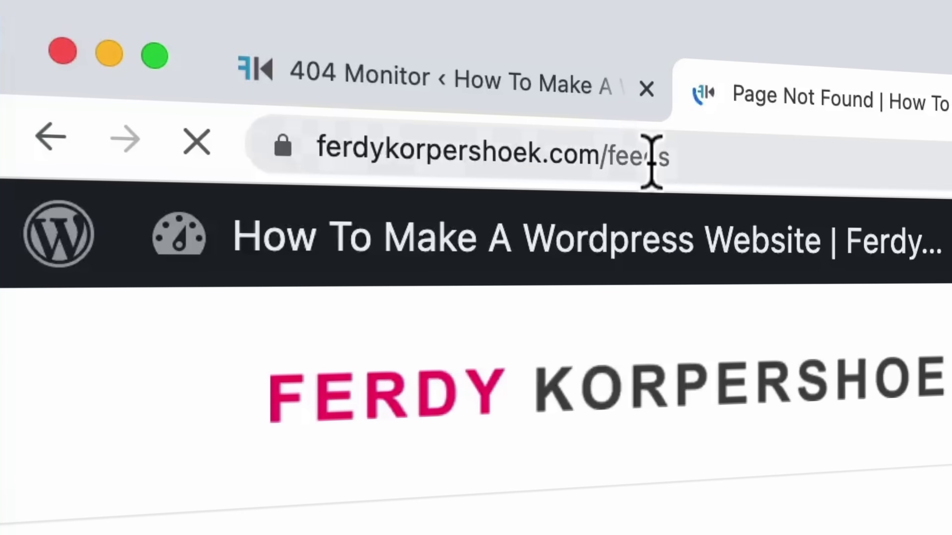
# Load the wpml path on the live site to see the not-found page, then open Resources.
pyautogui.click(402, 94)
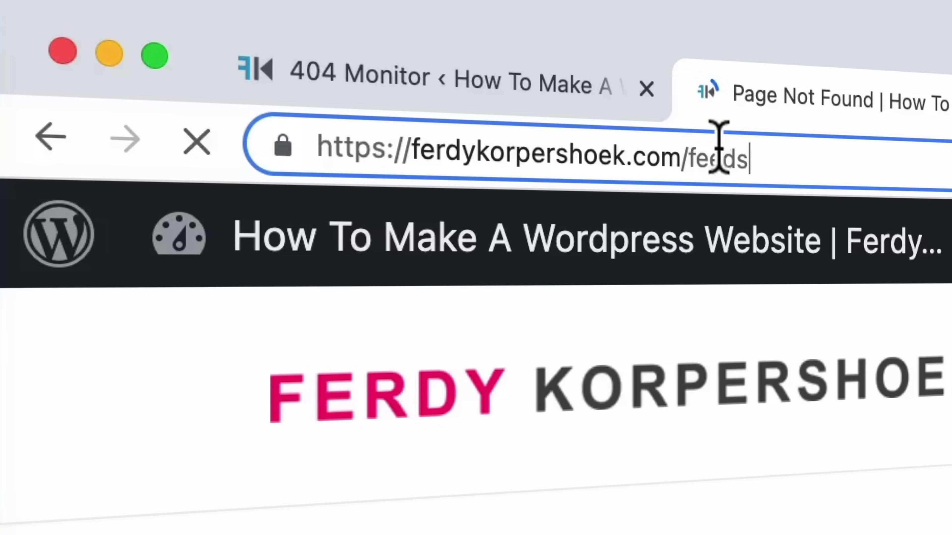
pyautogui.moveTo(380, 93); pyautogui.dragTo(489, 99)
pyautogui.write('shop/plugins/wpml-multilingual-plugin')
pyautogui.press('Return')
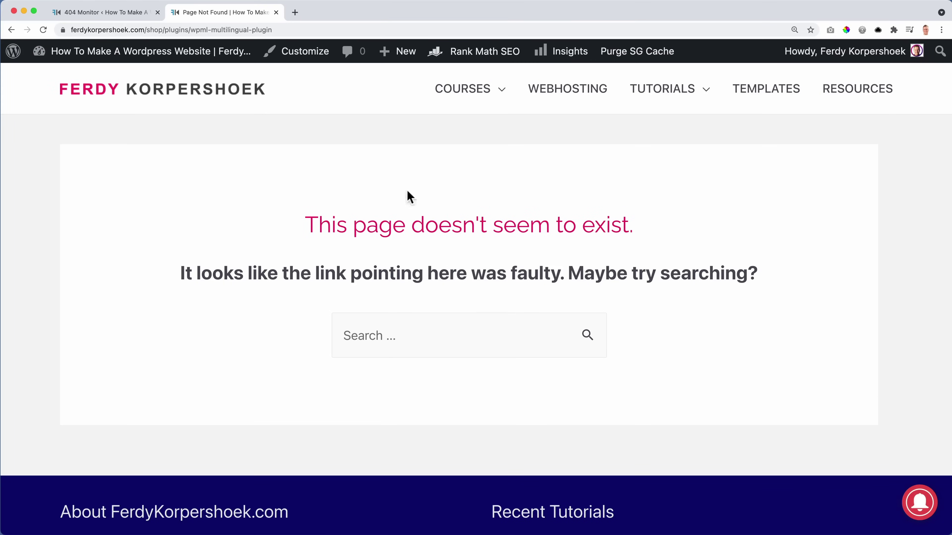
pyautogui.click(865, 92)
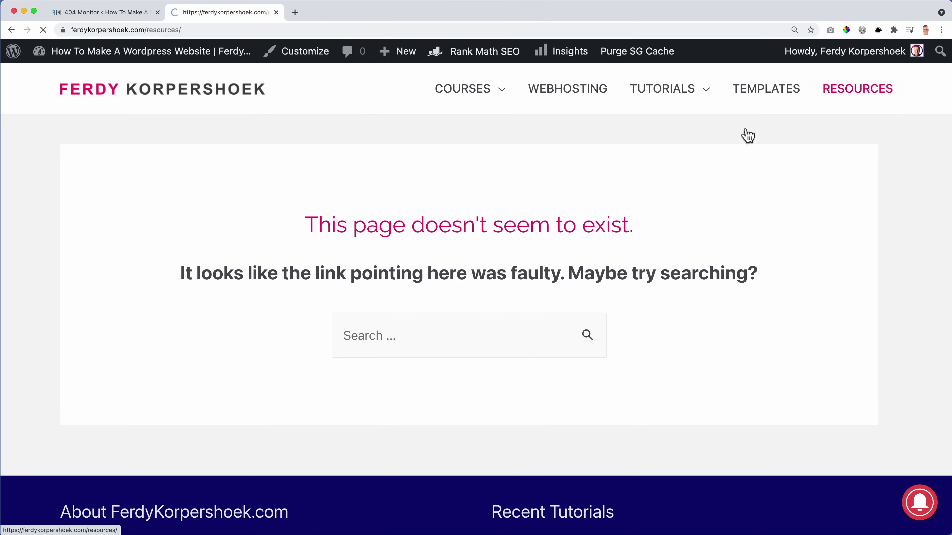
pyautogui.scroll(-2, 452, 300)
# Add a 301 redirect from the wpml plugin path to the copied Wishlist Member product URL.
pyautogui.scroll(-15, 456, 303)
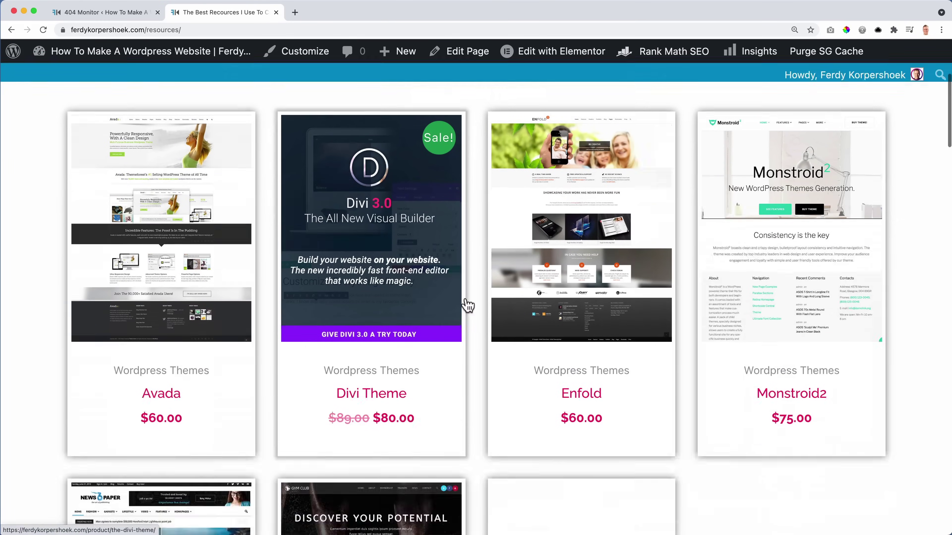
pyautogui.scroll(-3, 464, 302)
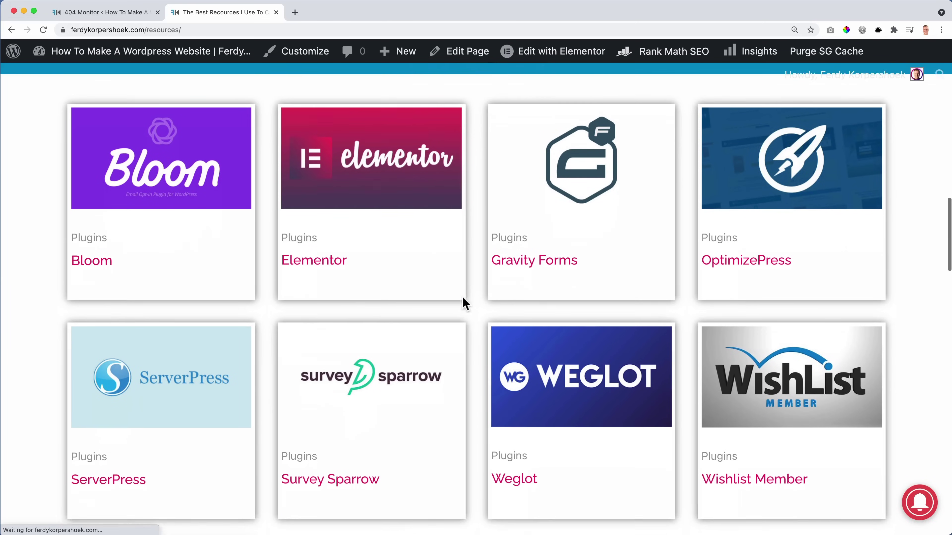
pyautogui.click(752, 398)
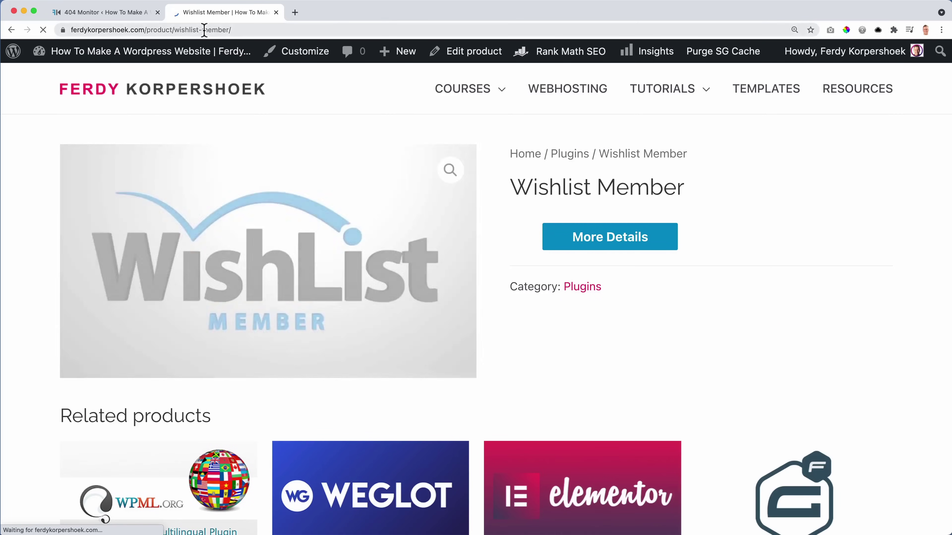
pyautogui.click(187, 30)
pyautogui.press('super+c')
pyautogui.click(106, 13)
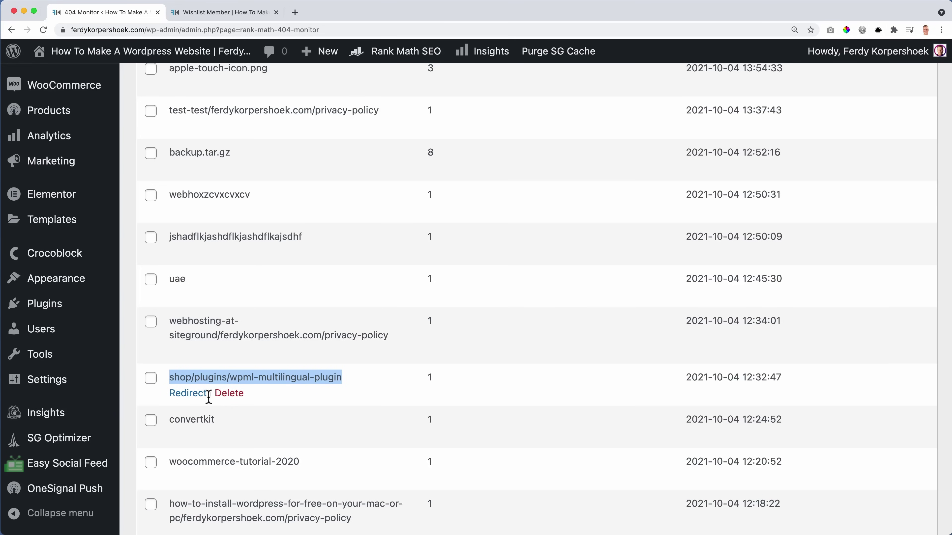
pyautogui.click(190, 394)
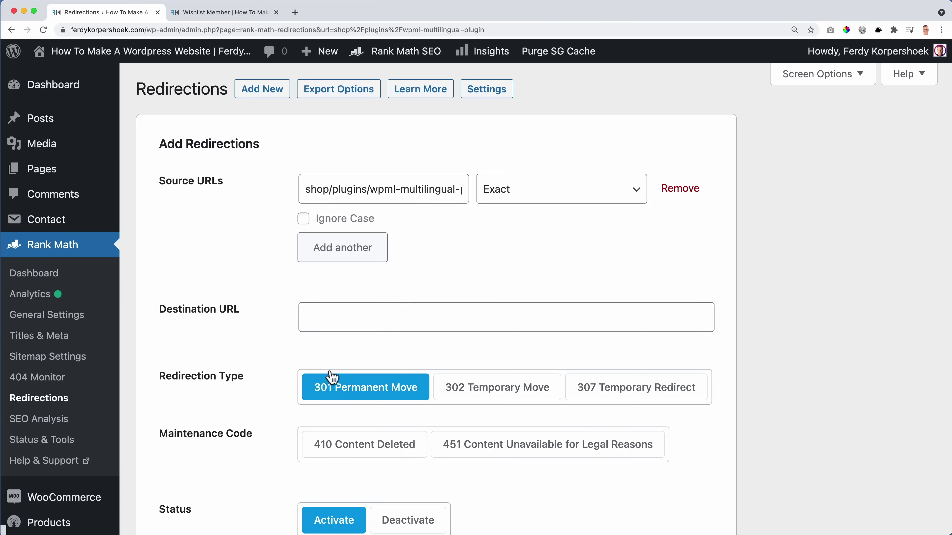
pyautogui.click(362, 318)
pyautogui.press('super+v')
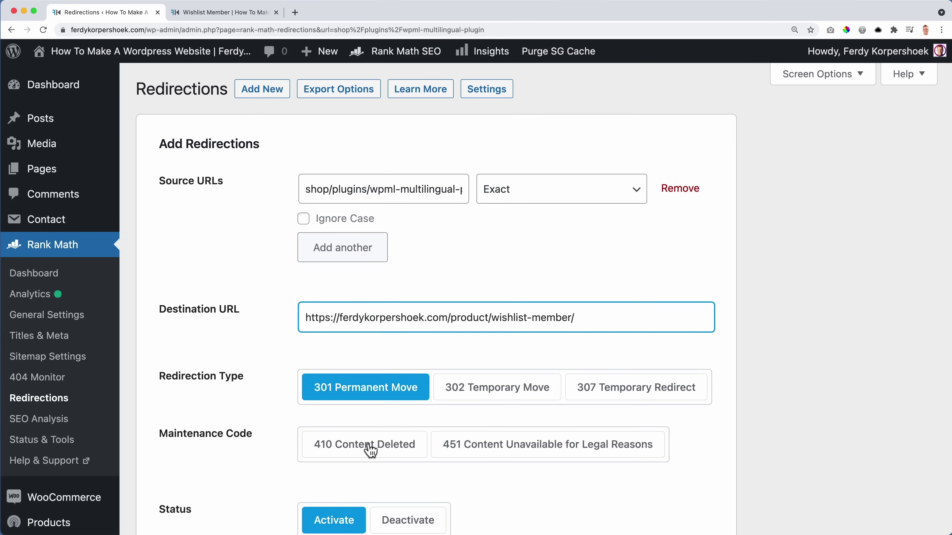
pyautogui.scroll(-7, 258, 434)
pyautogui.click(659, 322)
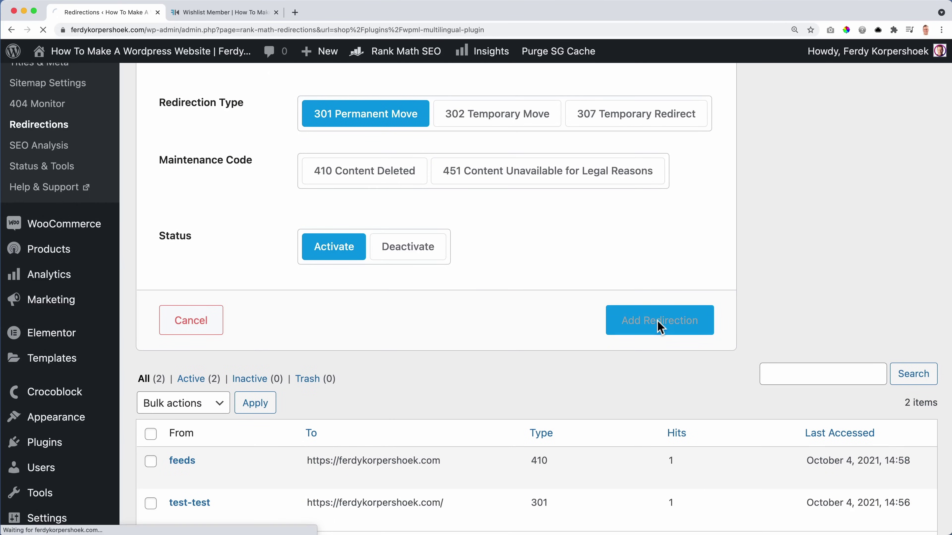
# Replace the address path with /convertkit and load it to check whether it exists.
pyautogui.click(221, 11)
pyautogui.click(170, 30)
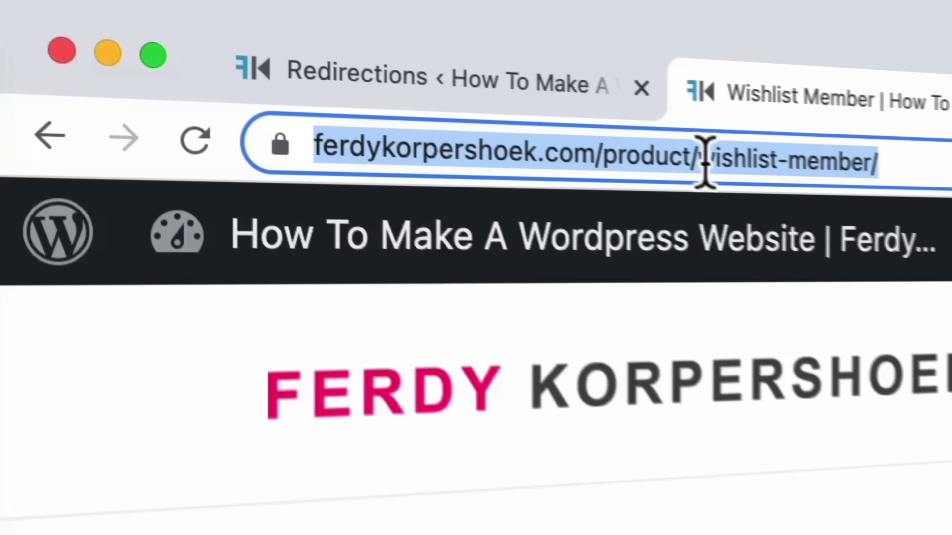
pyautogui.click(705, 161)
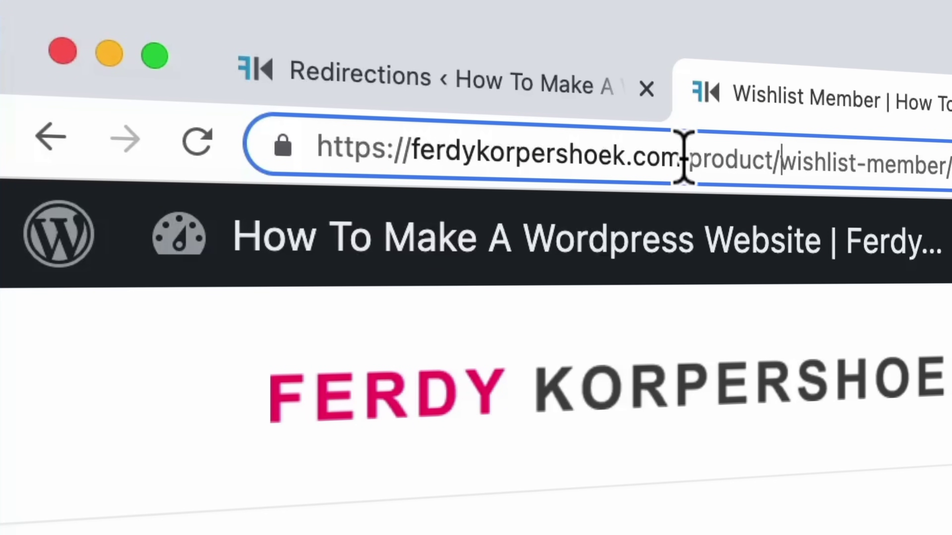
pyautogui.moveTo(688, 161); pyautogui.dragTo(948, 165)
pyautogui.write('convertkit')
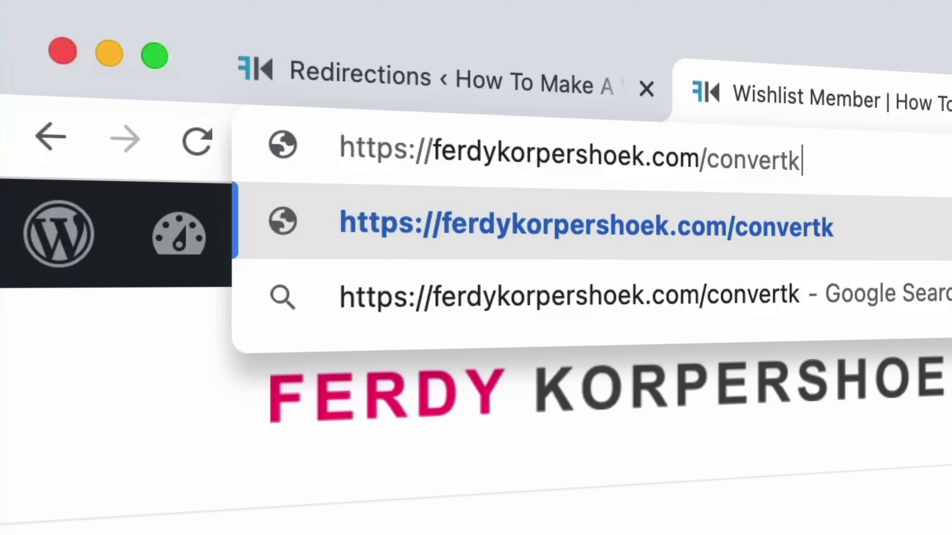
pyautogui.press('super+a')
pyautogui.press('Return')
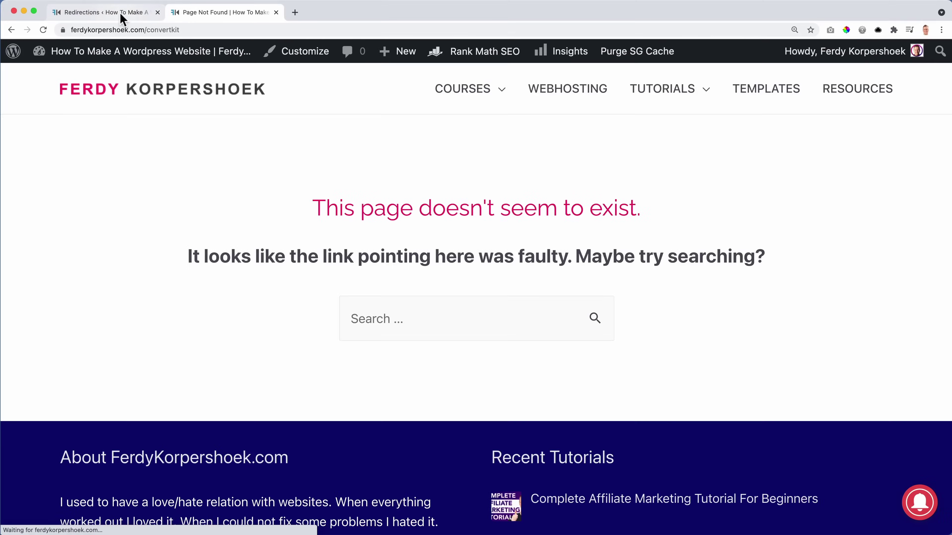
pyautogui.click(122, 15)
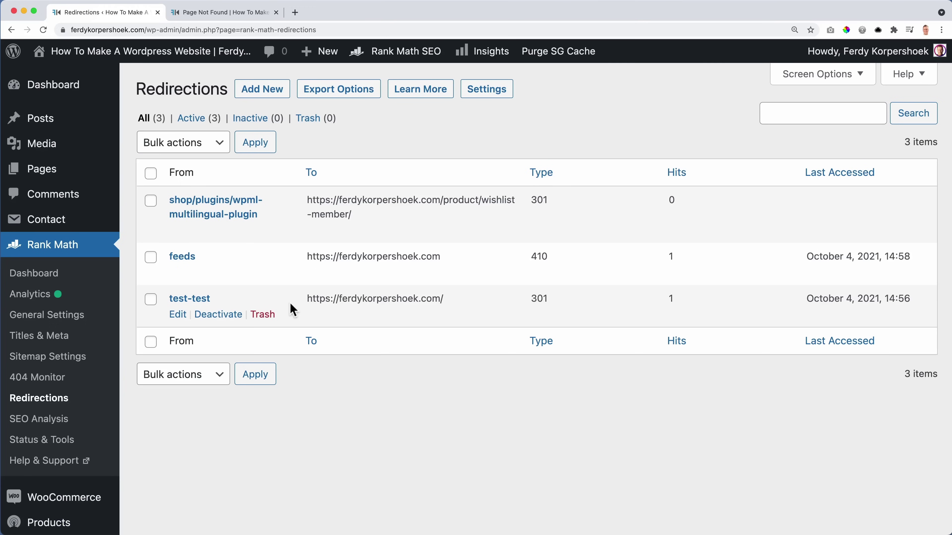
pyautogui.click(40, 379)
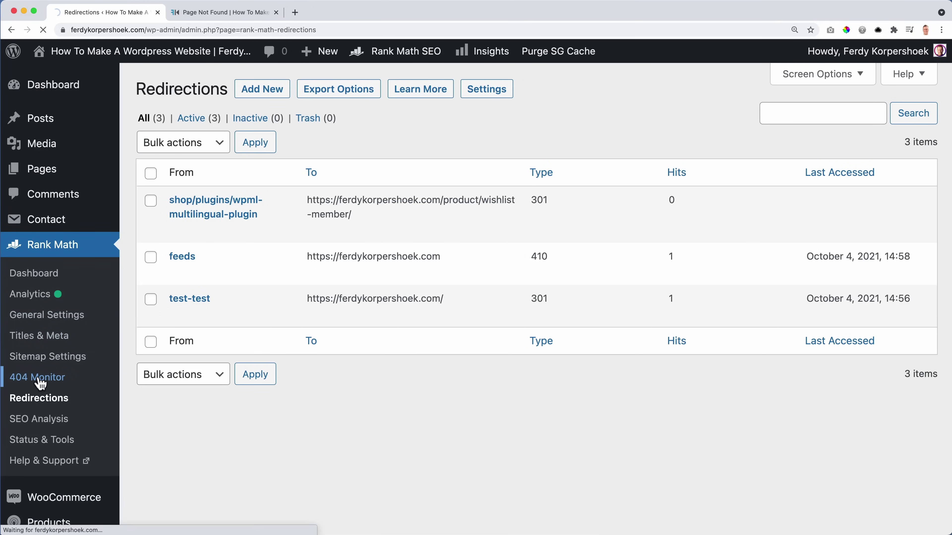
pyautogui.press('super+f')
pyautogui.write('convert')
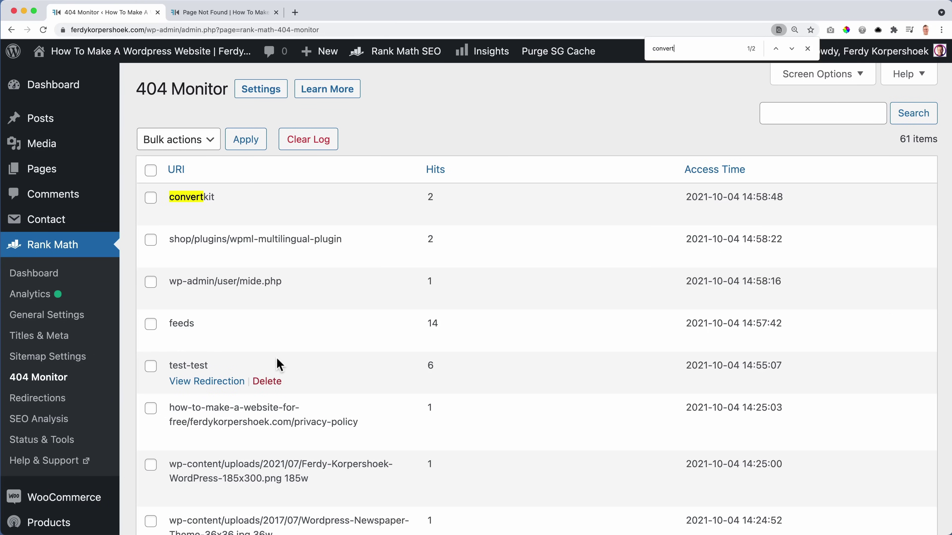
pyautogui.click(180, 215)
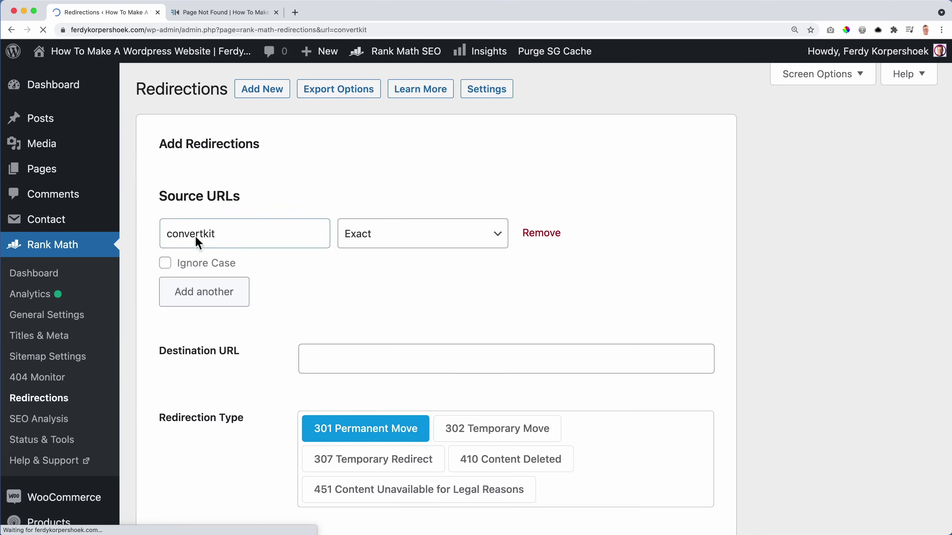
pyautogui.click(322, 317)
pyautogui.write('https://f')
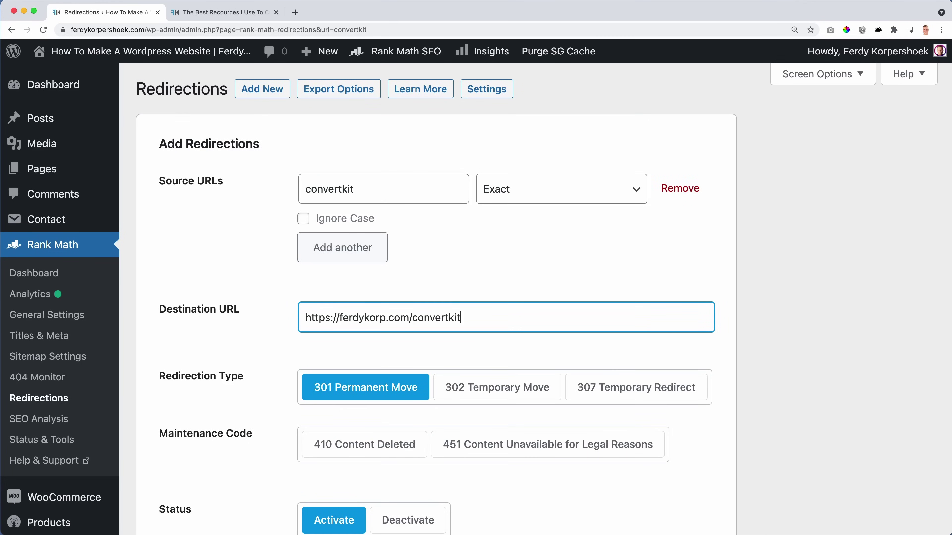
pyautogui.write('erdykorp.com/convertkit')
pyautogui.scroll(-8, 195, 326)
pyautogui.click(659, 273)
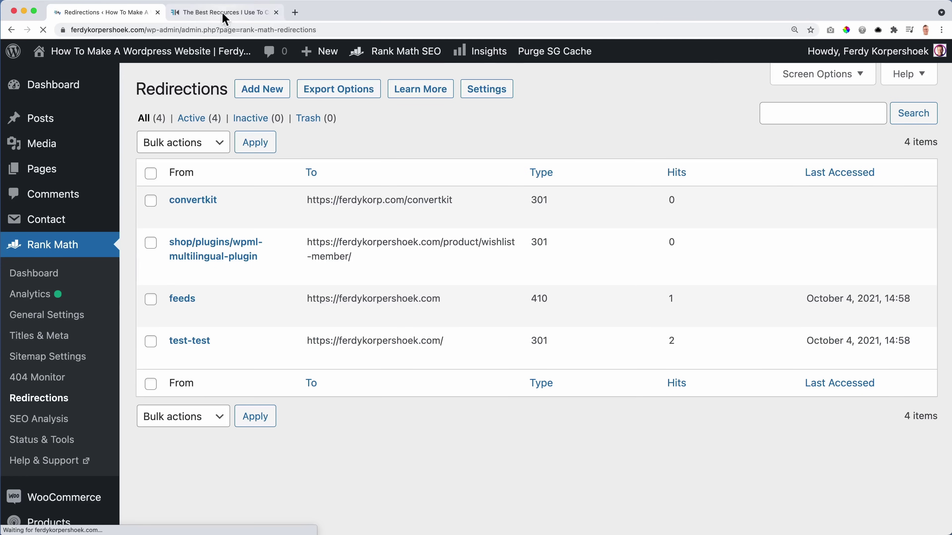
# Test /convertkit lands on the ConvertKit site, close that tab, and reopen the 404 log.
pyautogui.click(225, 12)
pyautogui.click(225, 30)
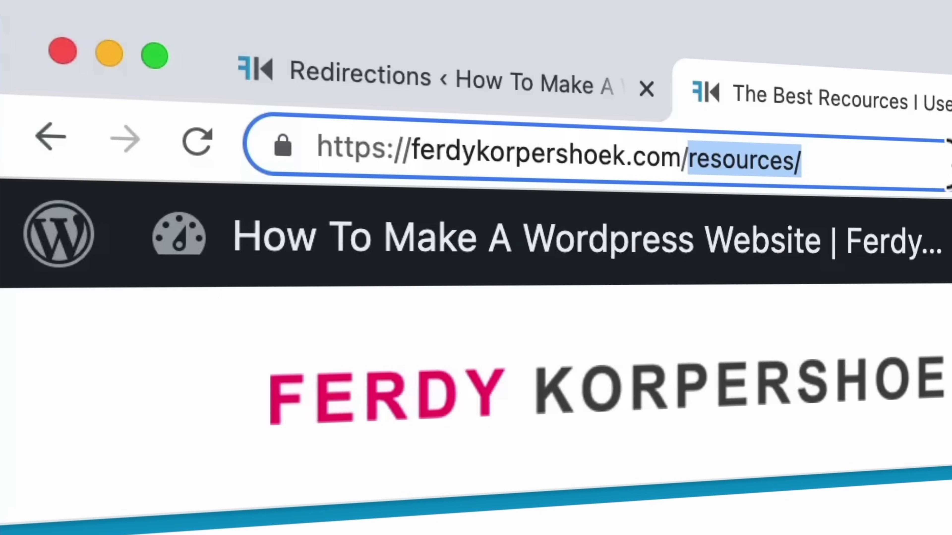
pyautogui.write('convertkit')
pyautogui.press('Return')
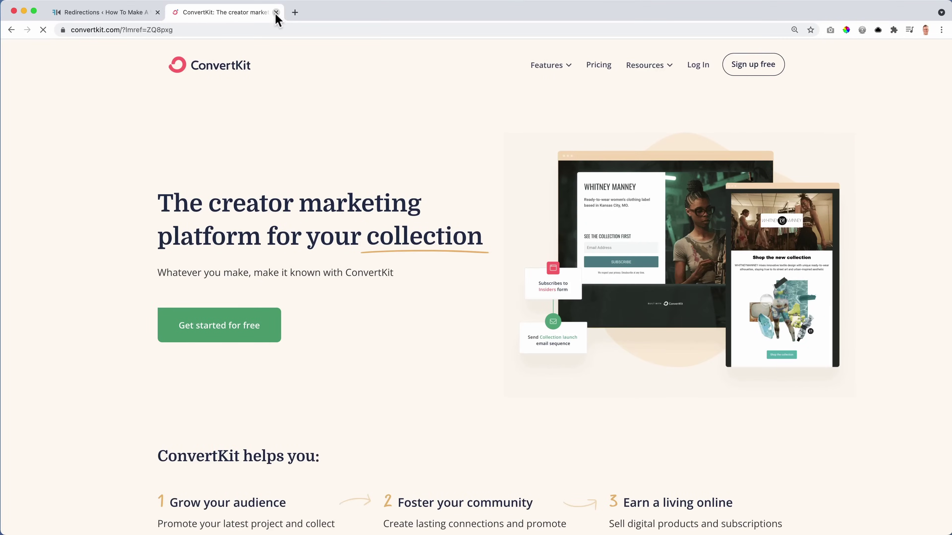
pyautogui.click(276, 12)
pyautogui.click(51, 385)
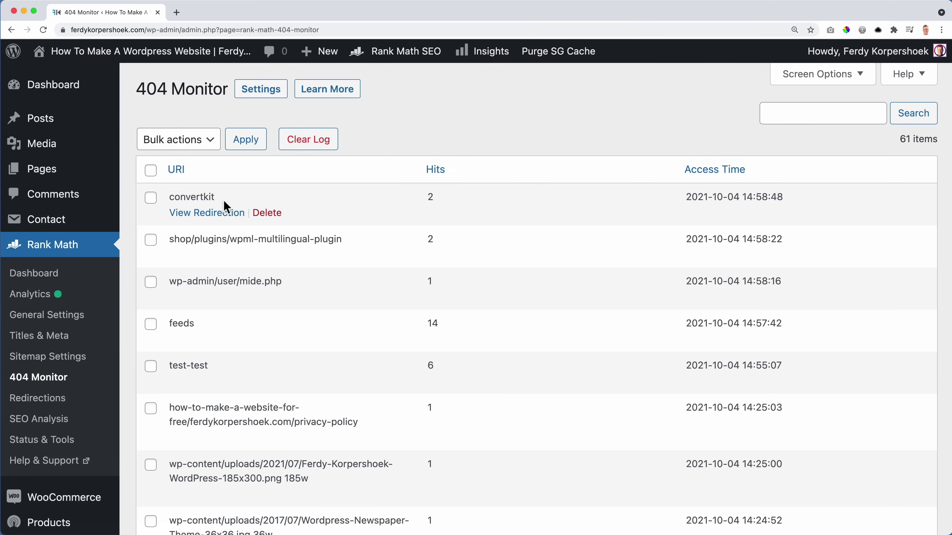
# Clear all 61 entries from the 404 log and go to the Redirections list.
pyautogui.click(317, 139)
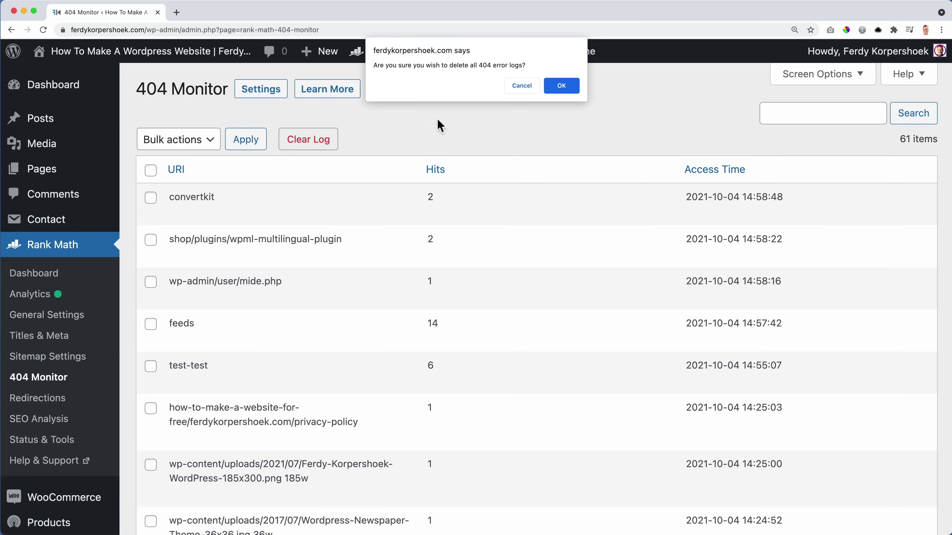
pyautogui.click(562, 86)
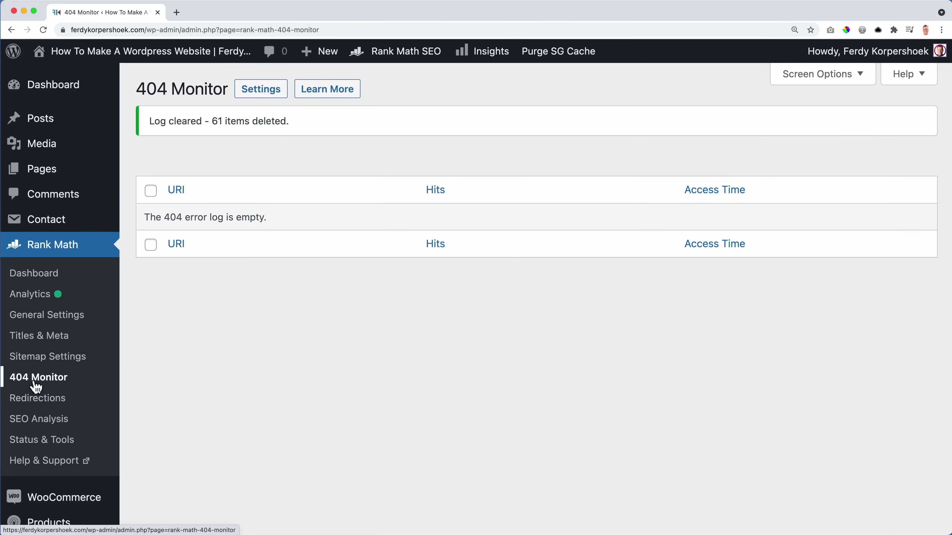
pyautogui.click(37, 405)
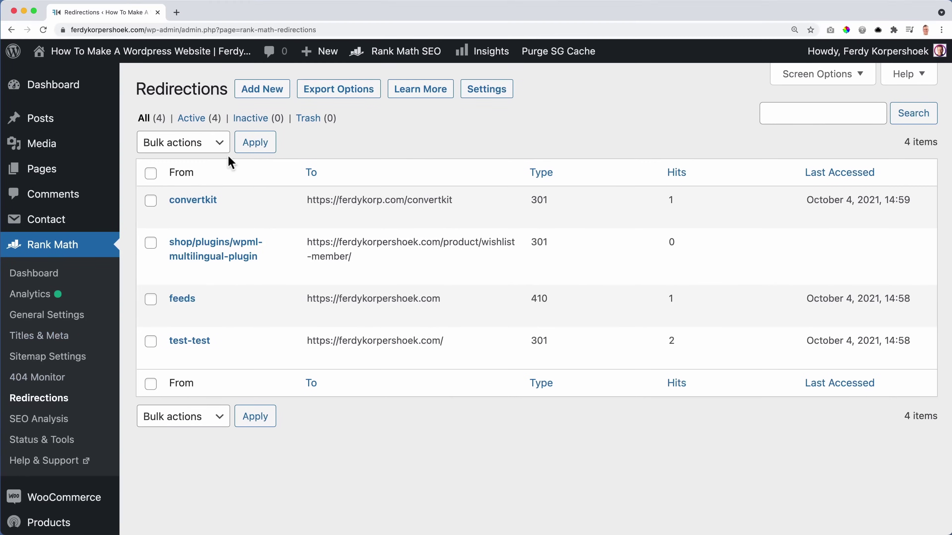
pyautogui.click(267, 90)
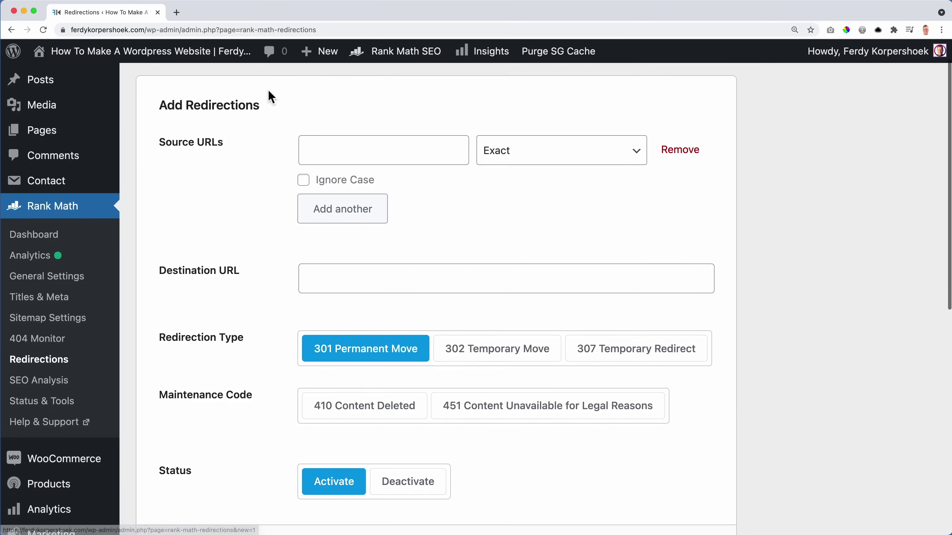
pyautogui.click(347, 149)
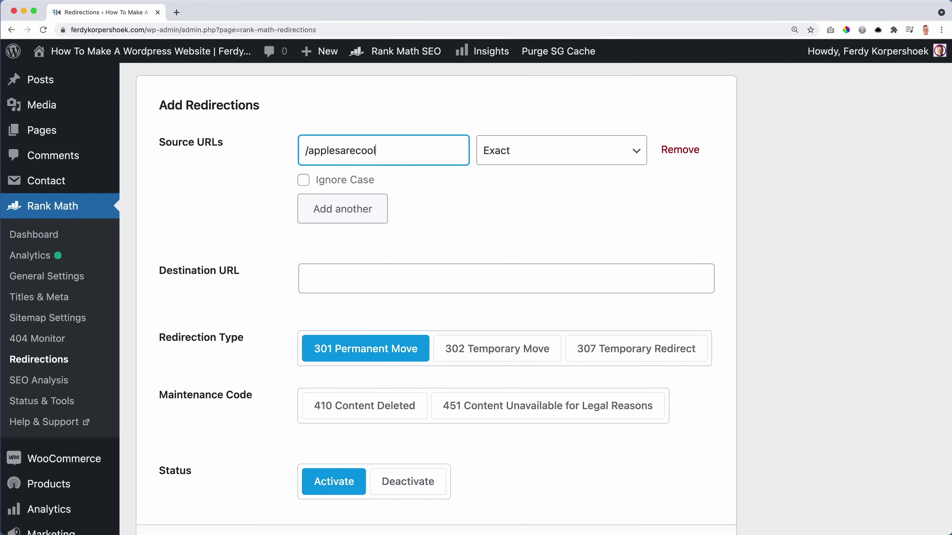
pyautogui.press('super+a')
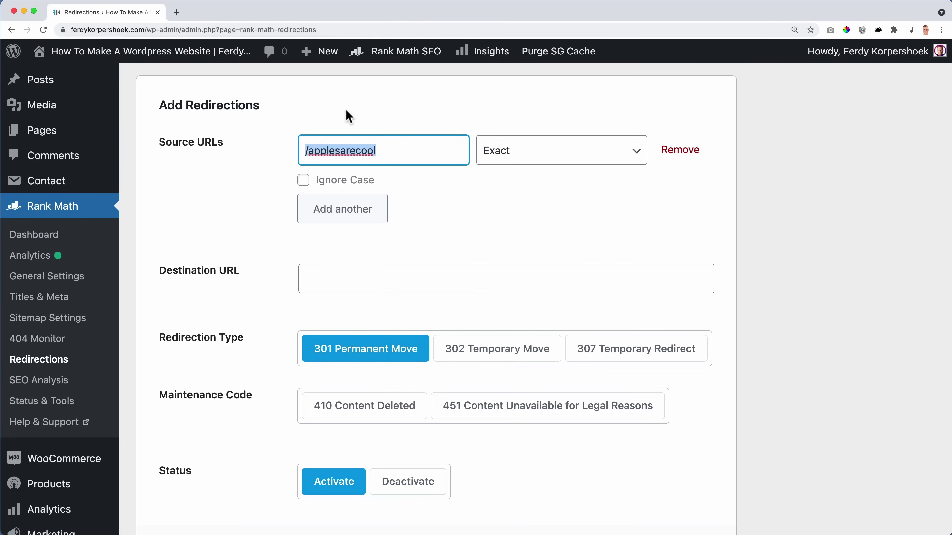
pyautogui.click(356, 277)
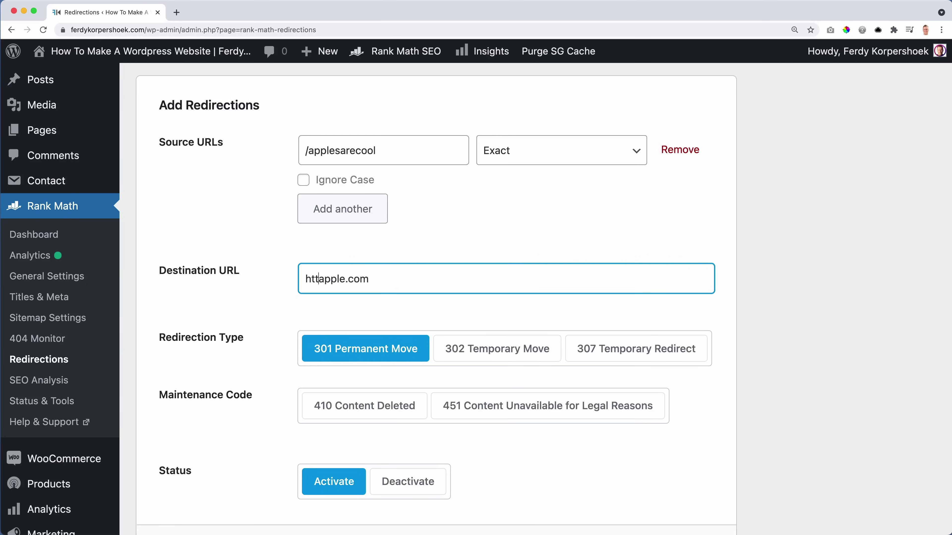
pyautogui.scroll(-8, 633, 408)
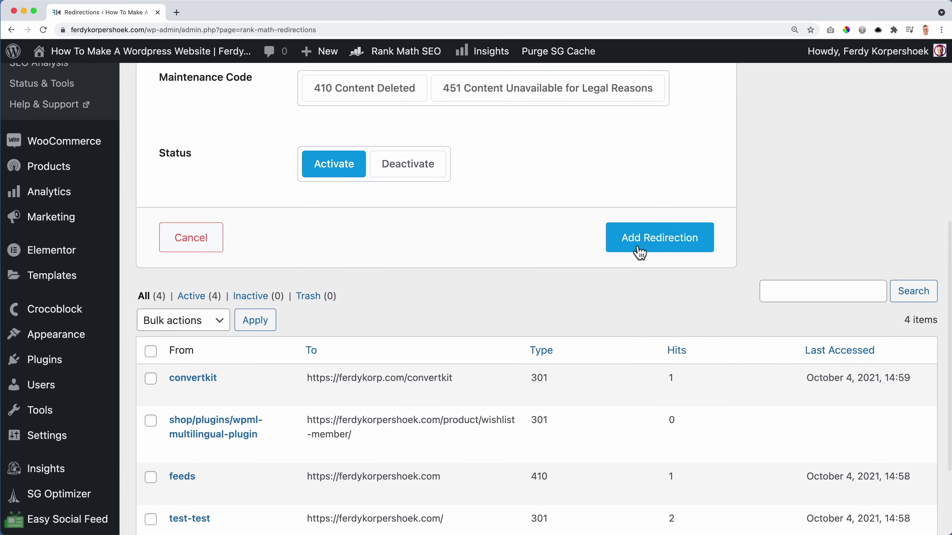
pyautogui.click(641, 240)
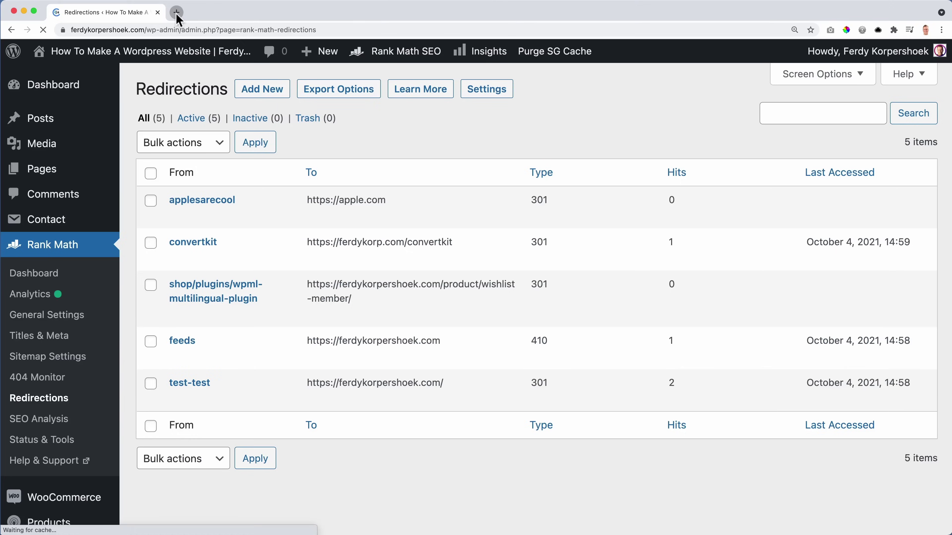
# Visit the site's /applesarecool address in a new tab, confirm it reaches Apple, and close it.
pyautogui.click(177, 15)
pyautogui.write('ferdykorpershoek.')
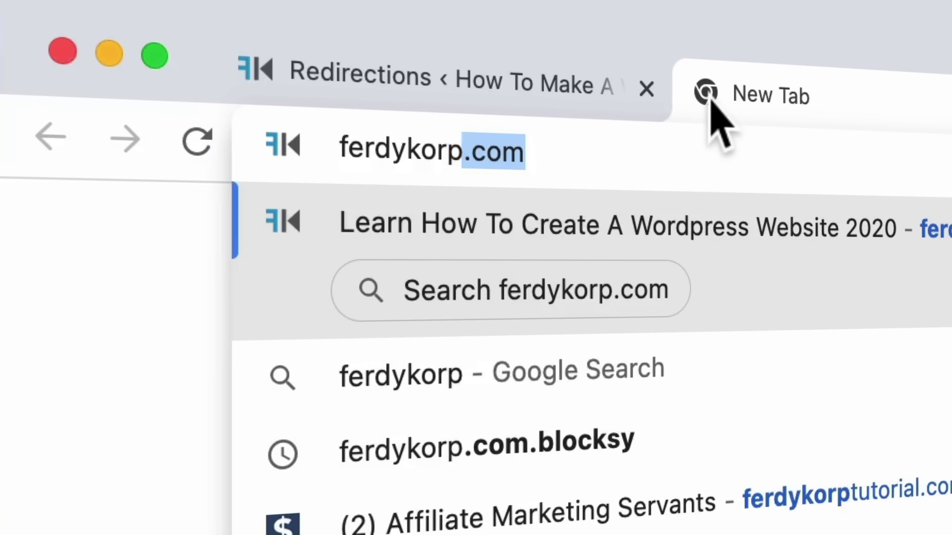
pyautogui.press('BackSpace')
pyautogui.write('ershoek.com/applesarecool')
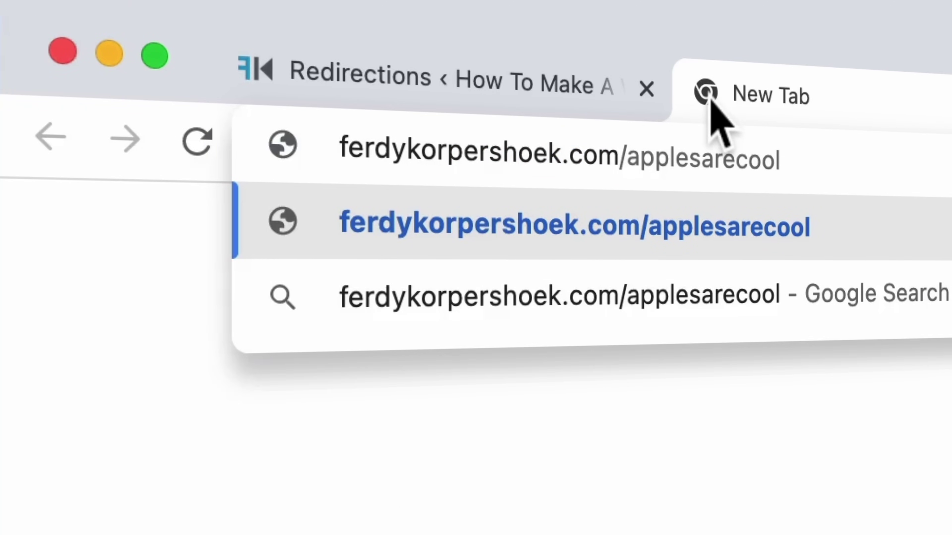
pyautogui.press('Return')
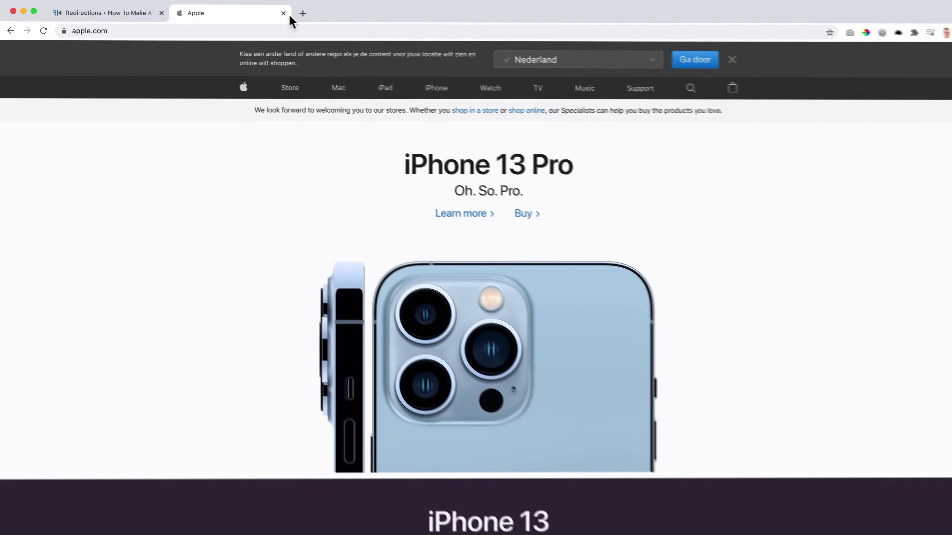
pyautogui.click(279, 14)
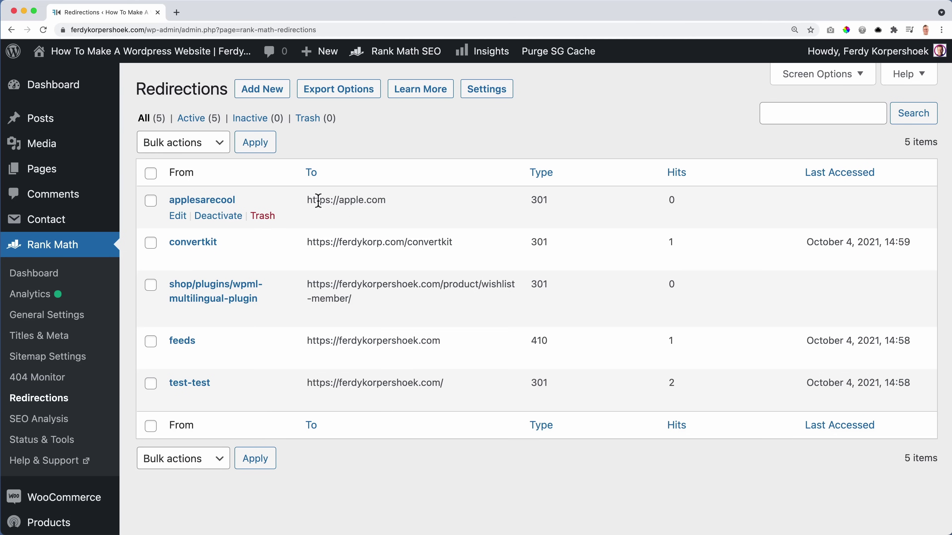
# Trash the applesarecool redirect, then empty the Trash to delete it permanently.
pyautogui.click(264, 216)
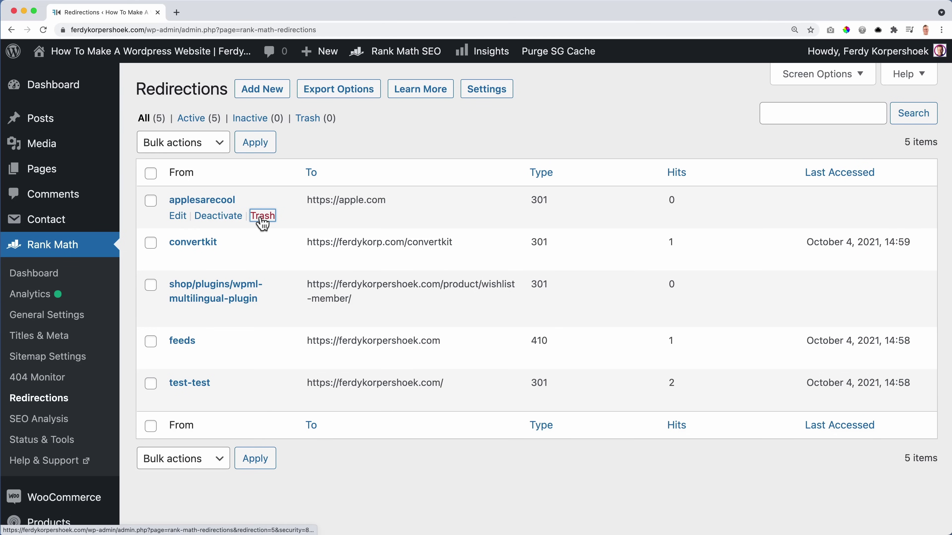
pyautogui.click(312, 120)
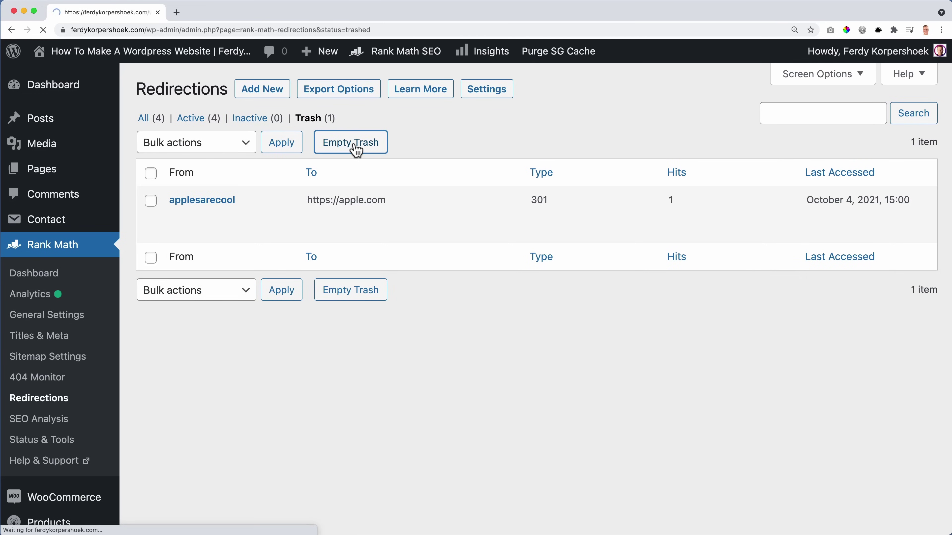
pyautogui.click(354, 147)
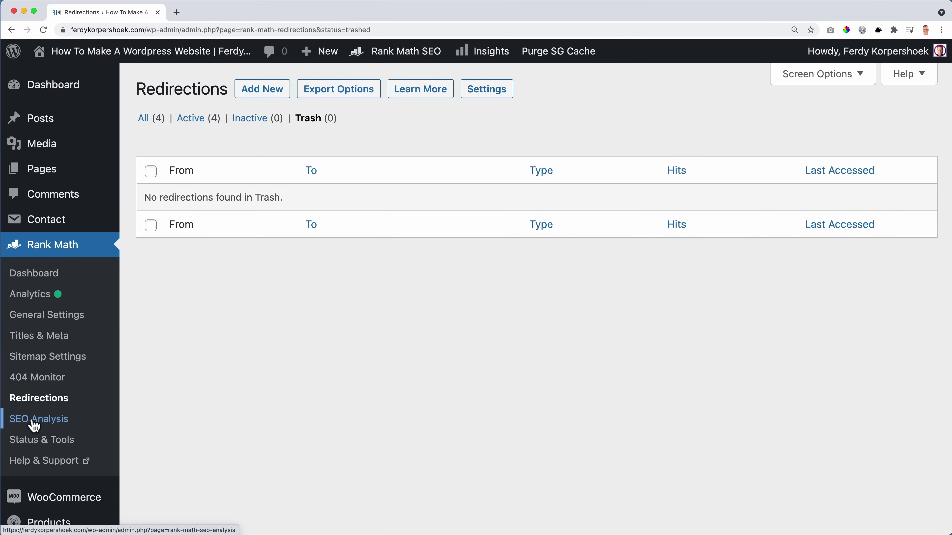
# Run the site-wide analysis and note the 84/100 score, passed tests and auto-updates status.
pyautogui.click(37, 425)
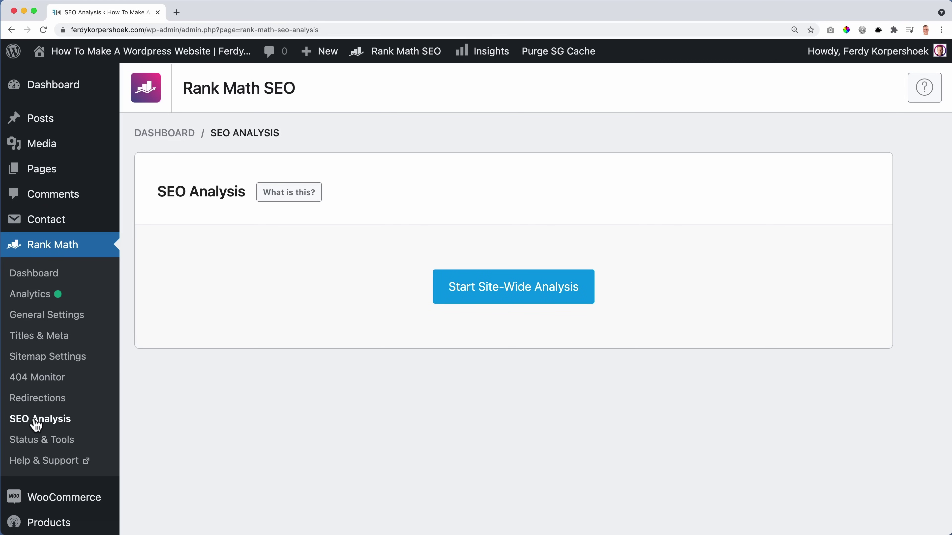
pyautogui.click(501, 296)
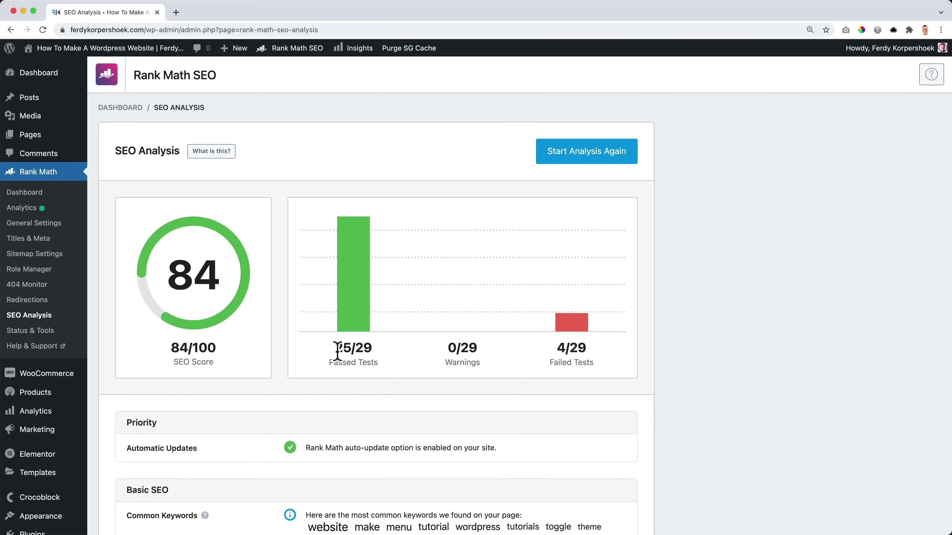
pyautogui.moveTo(336, 351); pyautogui.dragTo(360, 349)
pyautogui.scroll(-5, 470, 335)
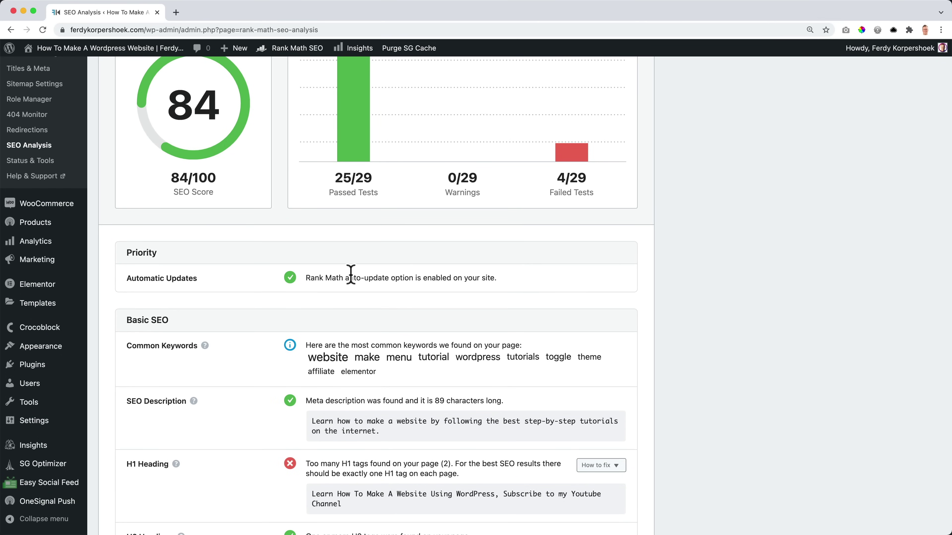
pyautogui.moveTo(348, 277); pyautogui.dragTo(482, 278)
pyautogui.click(203, 297)
# Scroll through the Advanced SEO and Performance results, noting the auto-update status line.
pyautogui.moveTo(128, 318); pyautogui.dragTo(181, 319)
pyautogui.scroll(-10, 181, 320)
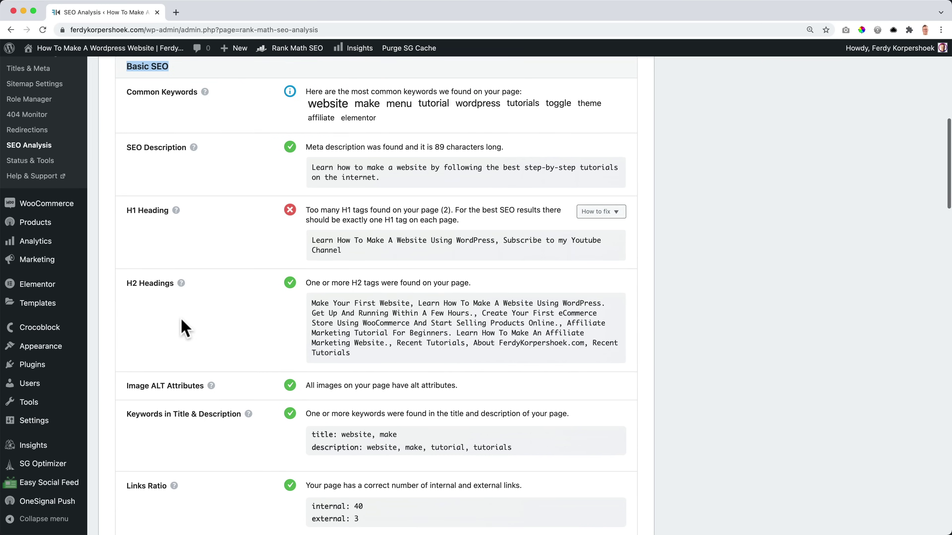
pyautogui.scroll(-9, 183, 327)
pyautogui.moveTo(129, 255); pyautogui.dragTo(204, 259)
pyautogui.click(160, 279)
pyautogui.scroll(-17, 161, 279)
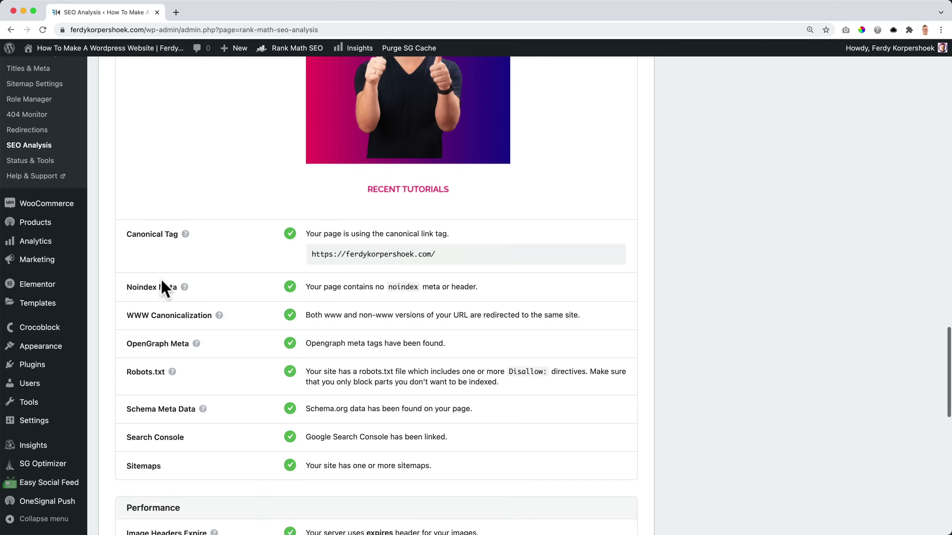
pyautogui.scroll(-3, 157, 279)
pyautogui.moveTo(128, 279); pyautogui.dragTo(188, 282)
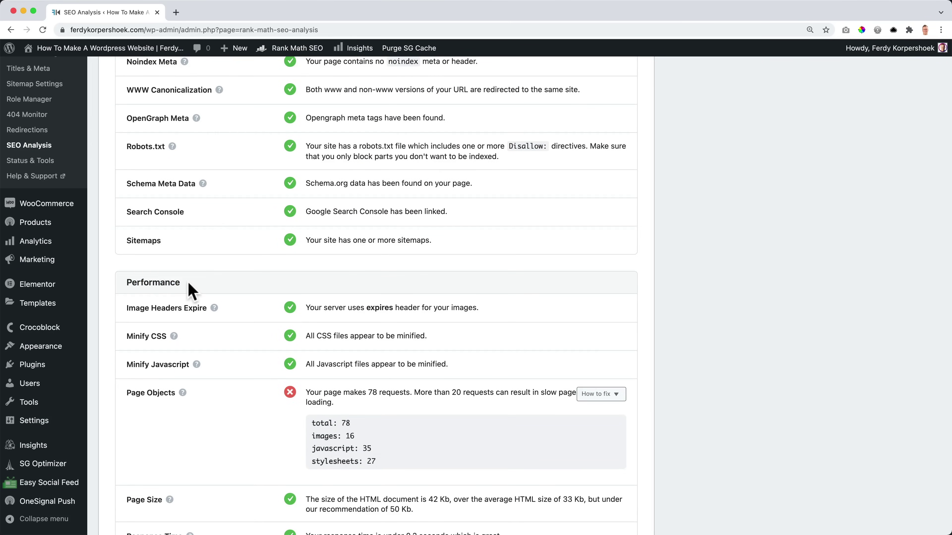
pyautogui.click(188, 282)
pyautogui.scroll(-4, 188, 283)
pyautogui.scroll(-4, 188, 285)
pyautogui.moveTo(131, 267); pyautogui.dragTo(172, 271)
pyautogui.scroll(-3, 174, 276)
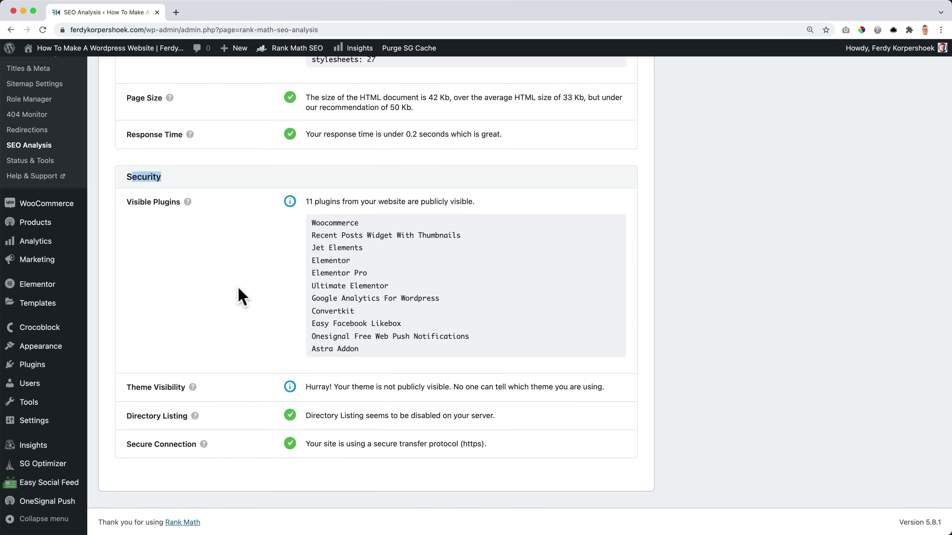
pyautogui.scroll(20, 240, 296)
pyautogui.scroll(5, 240, 296)
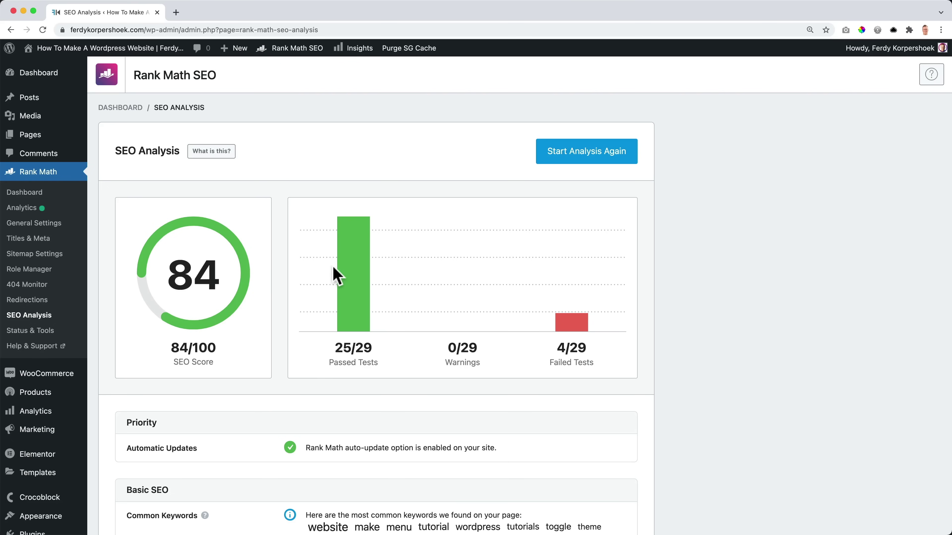
pyautogui.scroll(-5, 347, 272)
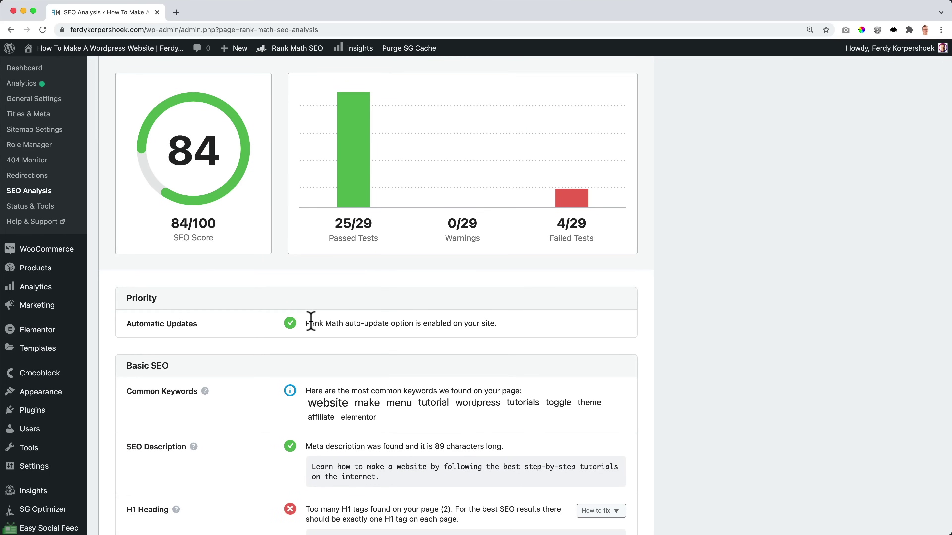
pyautogui.moveTo(309, 322); pyautogui.dragTo(365, 322)
pyautogui.click(365, 323)
pyautogui.scroll(-5, 277, 334)
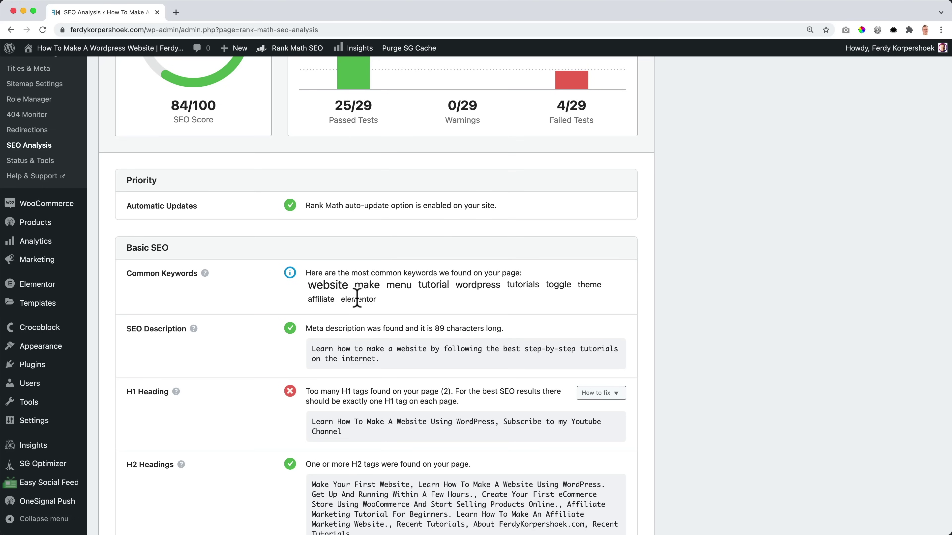
pyautogui.scroll(1, 349, 293)
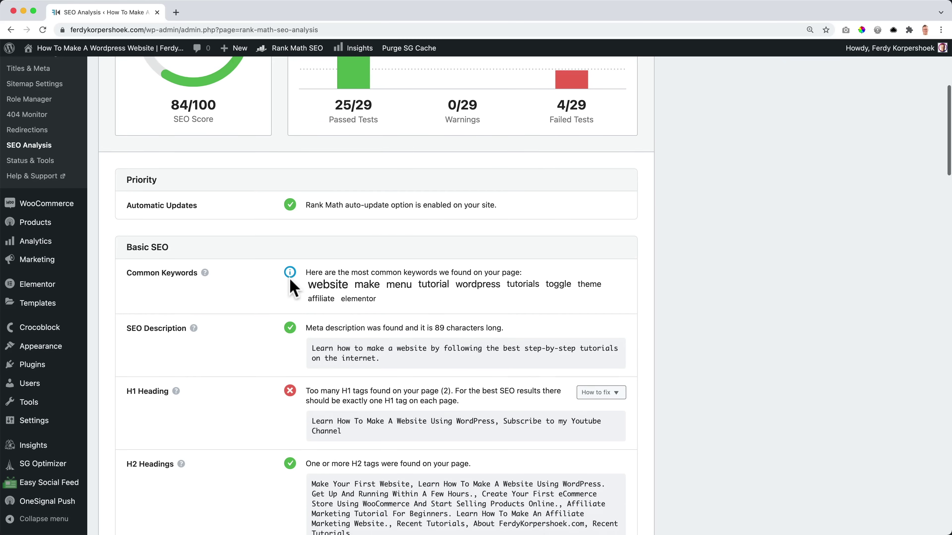
pyautogui.scroll(-3, 290, 286)
pyautogui.scroll(-4, 291, 240)
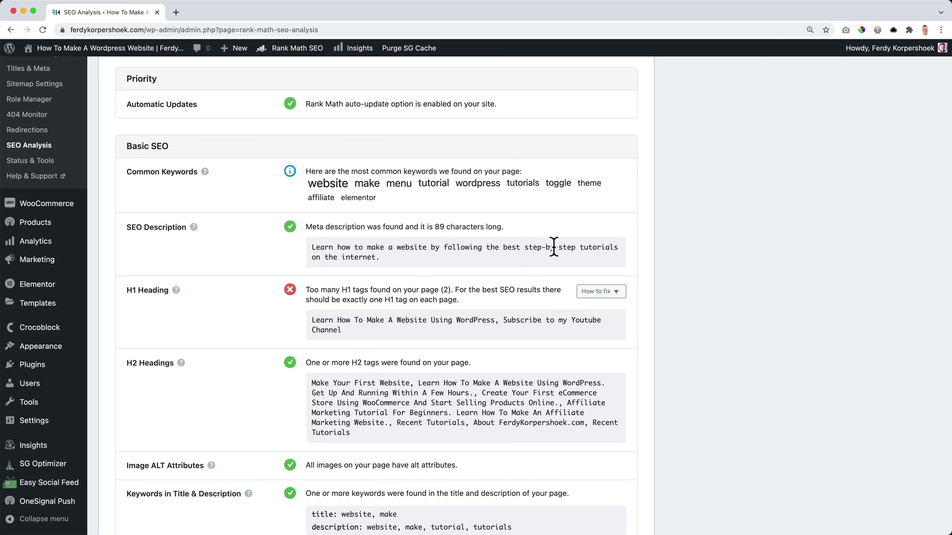
# Check the 89-character meta description result and the too-many-H1 warning with its fix advice.
pyautogui.moveTo(300, 231); pyautogui.dragTo(488, 227)
pyautogui.click(455, 228)
pyautogui.click(487, 228)
pyautogui.scroll(-3, 394, 227)
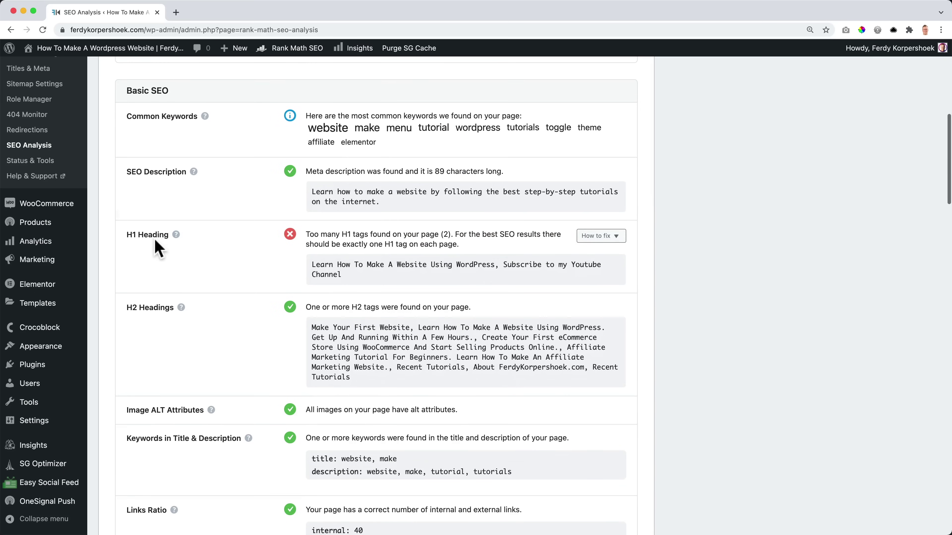
pyautogui.moveTo(176, 236)
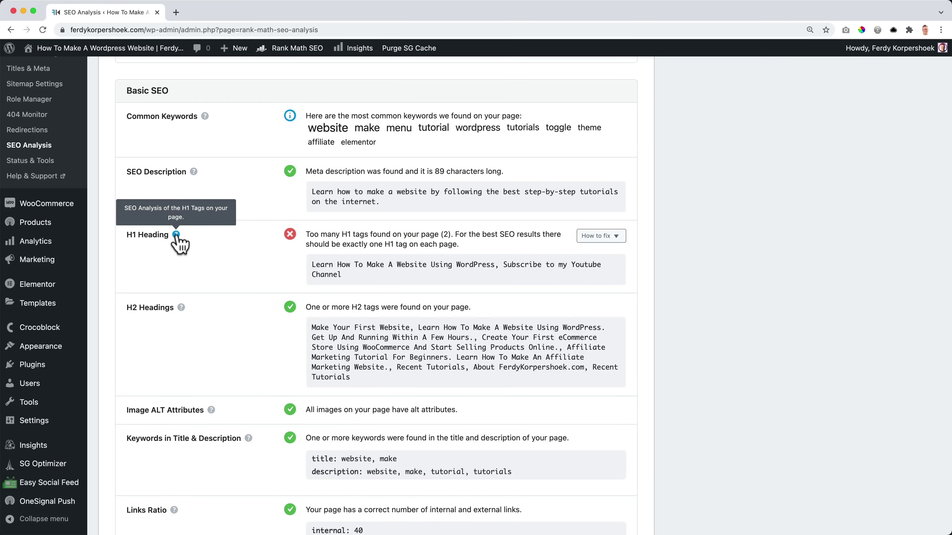
pyautogui.moveTo(322, 235); pyautogui.dragTo(397, 235)
pyautogui.click(398, 234)
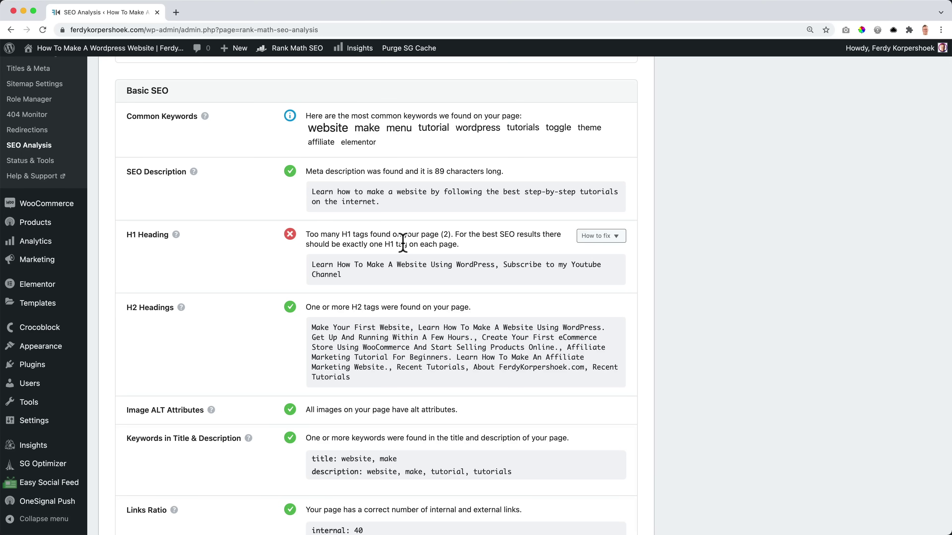
pyautogui.click(607, 245)
pyautogui.click(608, 245)
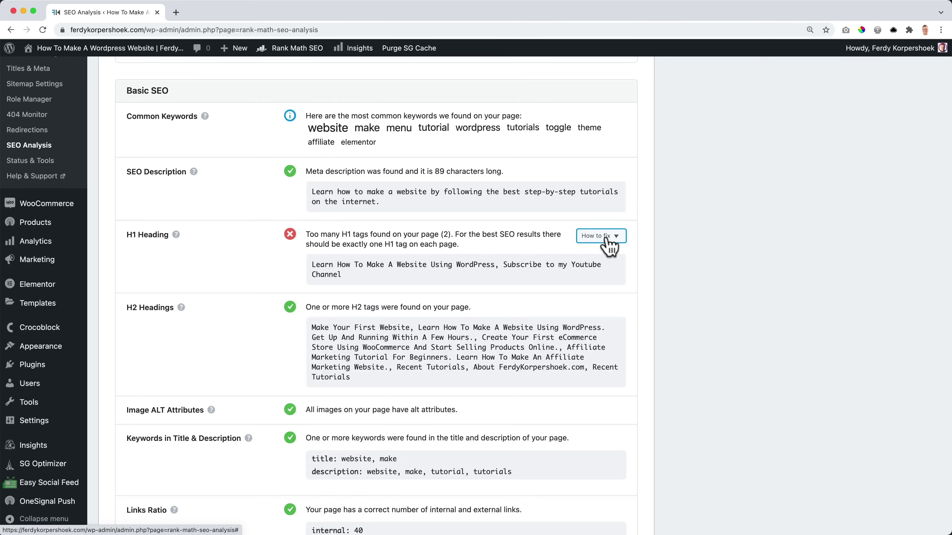
# Open the homepage in Elementor and identify 'Subscribe to my Youtube Channel' as the second H1.
pyautogui.keyDown('super'); pyautogui.click(93, 50); pyautogui.keyUp('super')
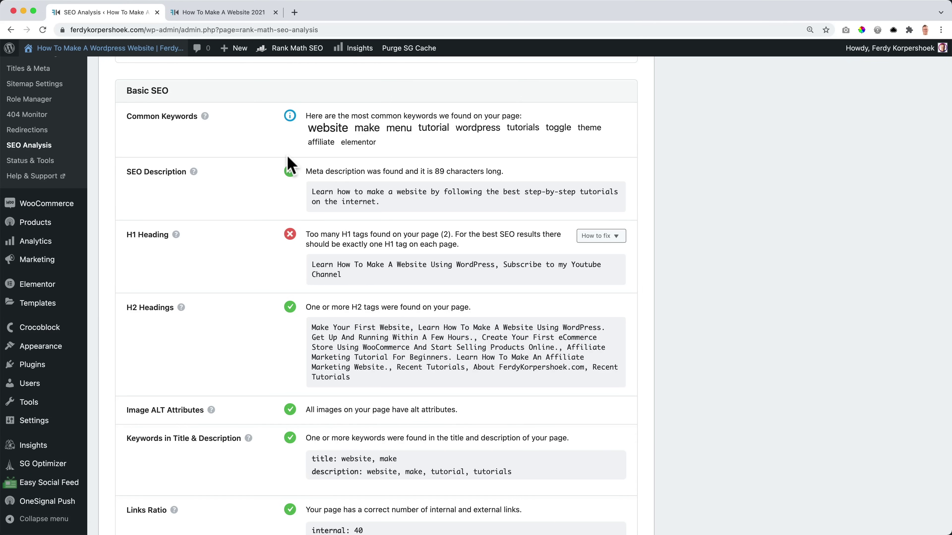
pyautogui.click(217, 14)
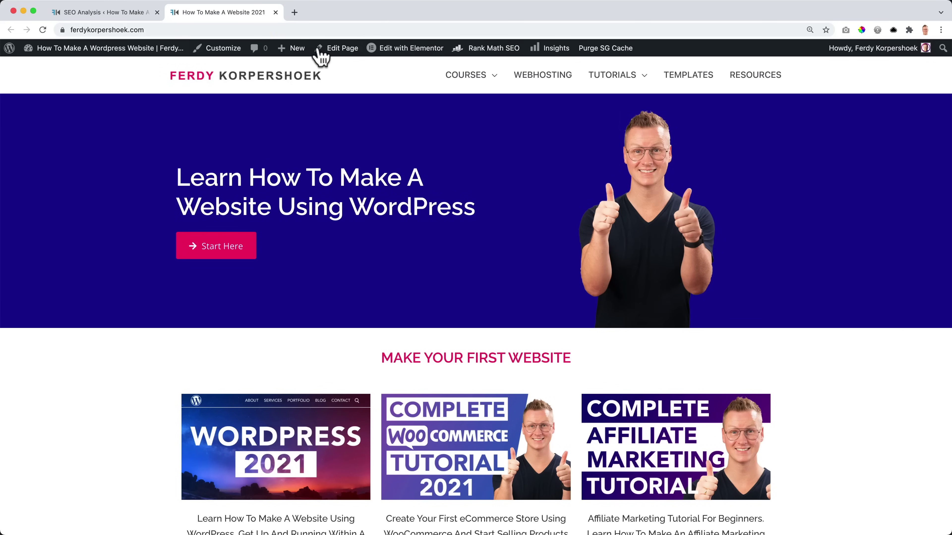
pyautogui.click(399, 52)
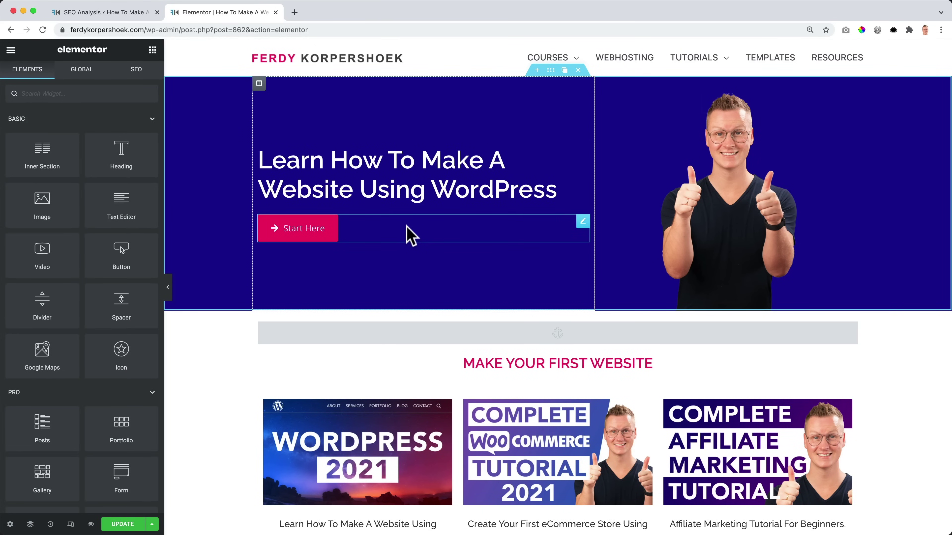
pyautogui.click(140, 14)
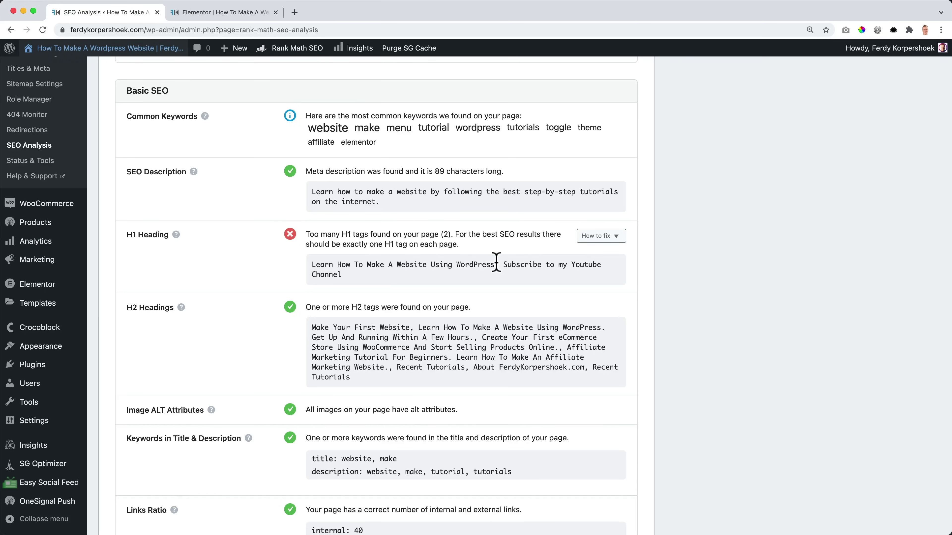
pyautogui.moveTo(506, 265); pyautogui.dragTo(308, 264)
pyautogui.click(519, 276)
pyautogui.click(503, 269)
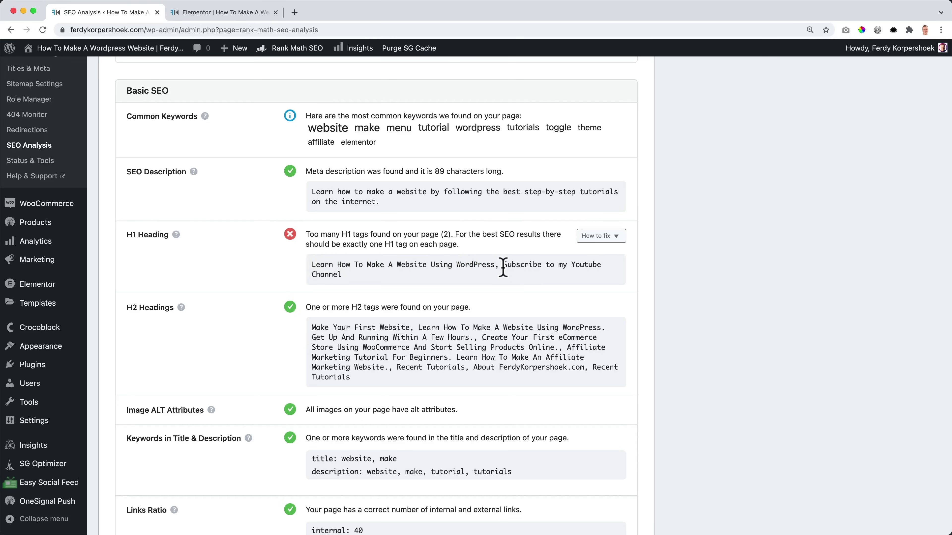
pyautogui.moveTo(499, 266); pyautogui.dragTo(513, 283)
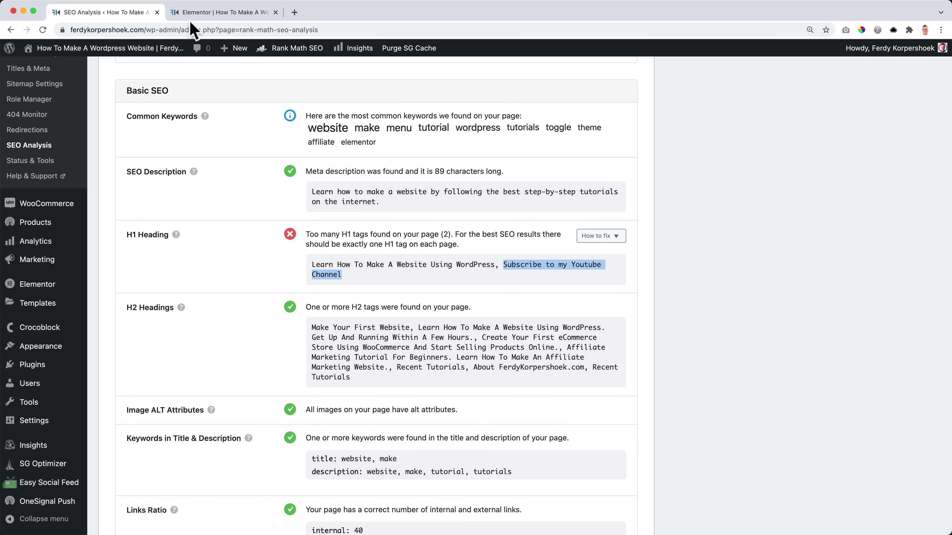
# Change the Subscribe to my Youtube Channel heading from H1 to H2 and update the page.
pyautogui.click(204, 12)
pyautogui.scroll(-3, 419, 257)
pyautogui.scroll(-3, 419, 256)
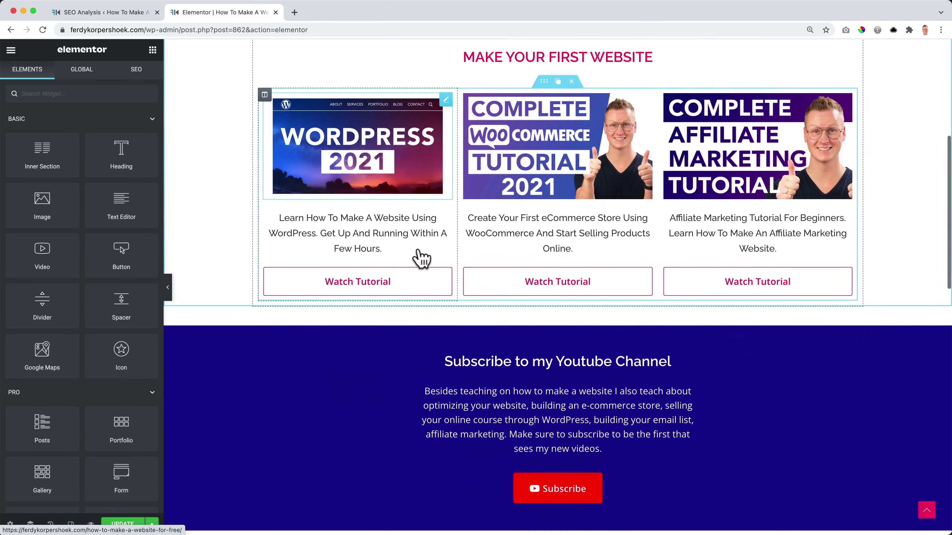
pyautogui.click(507, 359)
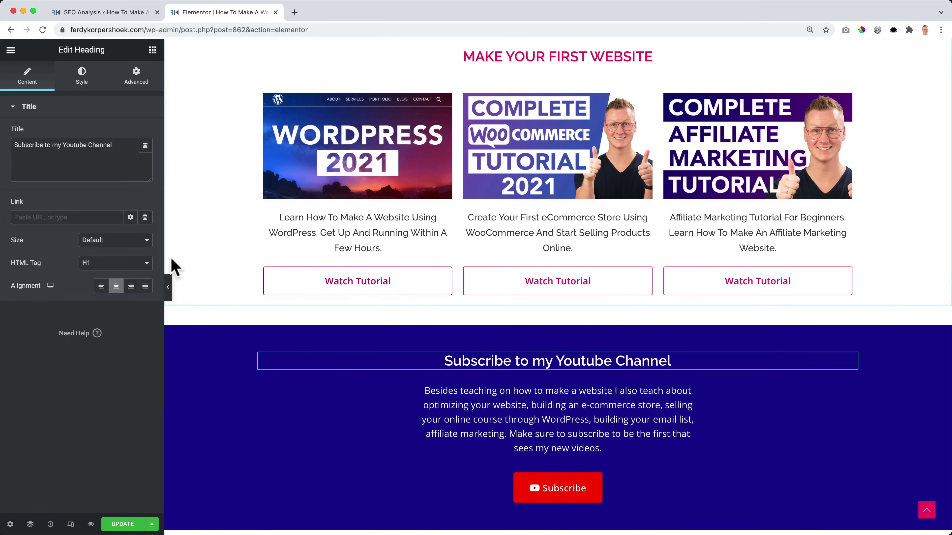
pyautogui.click(100, 266)
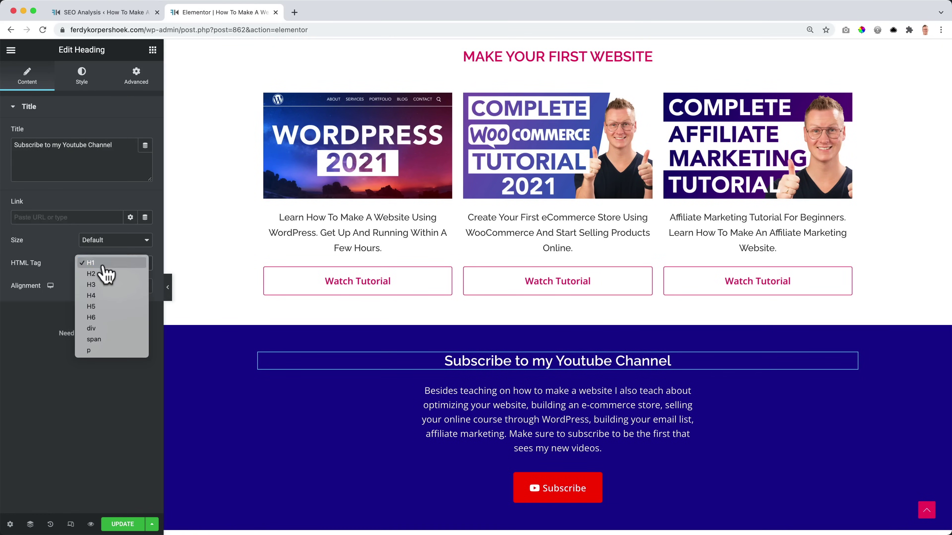
pyautogui.click(96, 273)
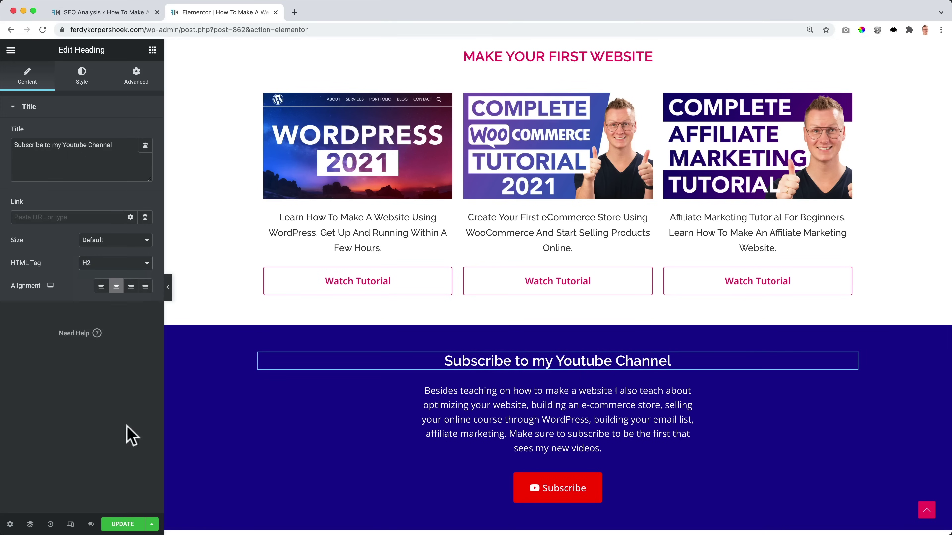
pyautogui.click(128, 529)
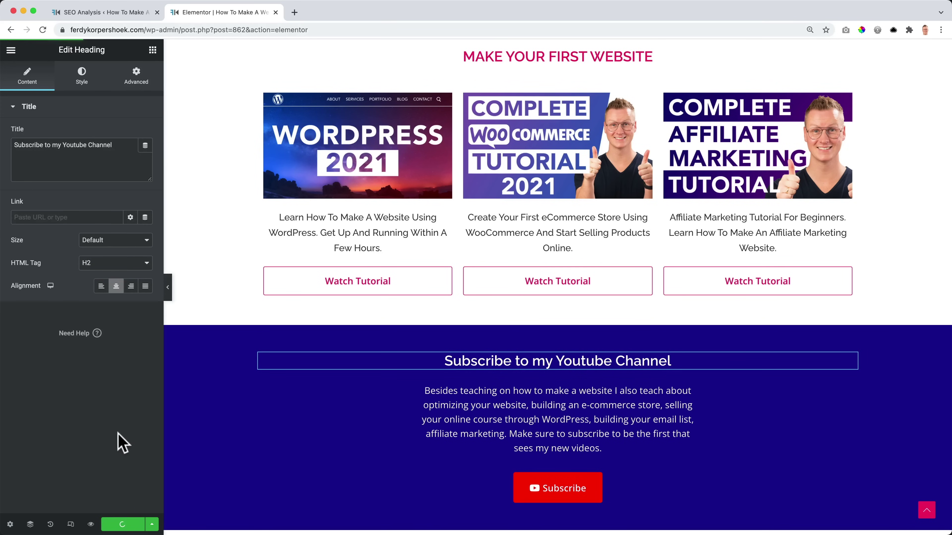
pyautogui.click(102, 12)
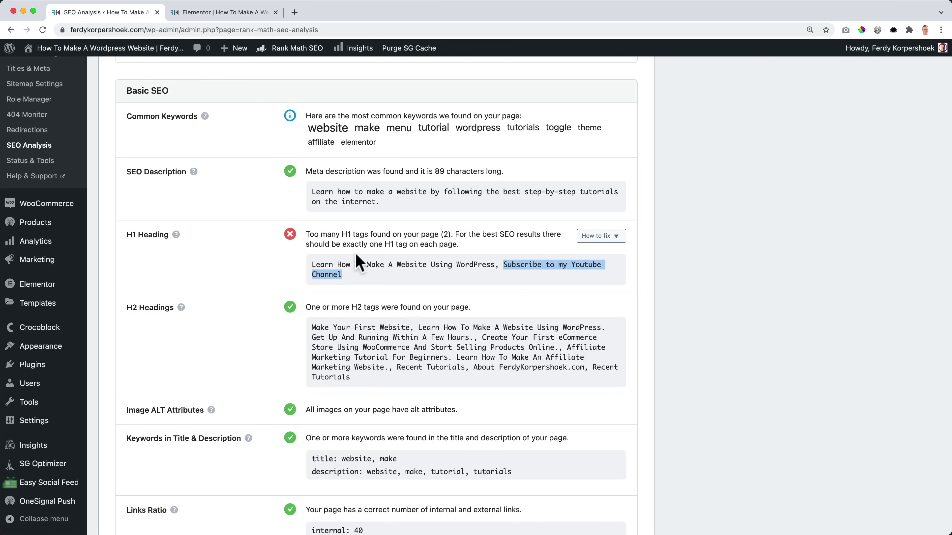
pyautogui.click(418, 281)
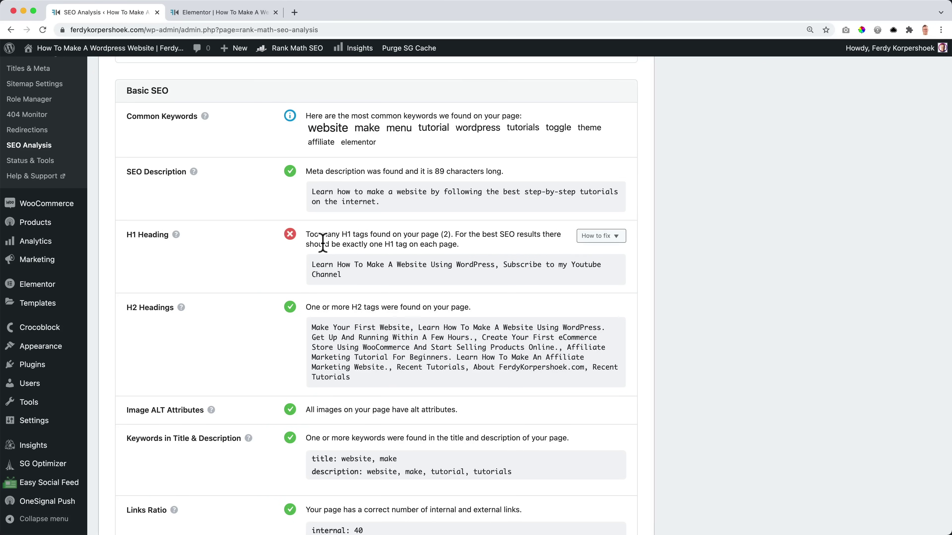
pyautogui.scroll(-1, 321, 244)
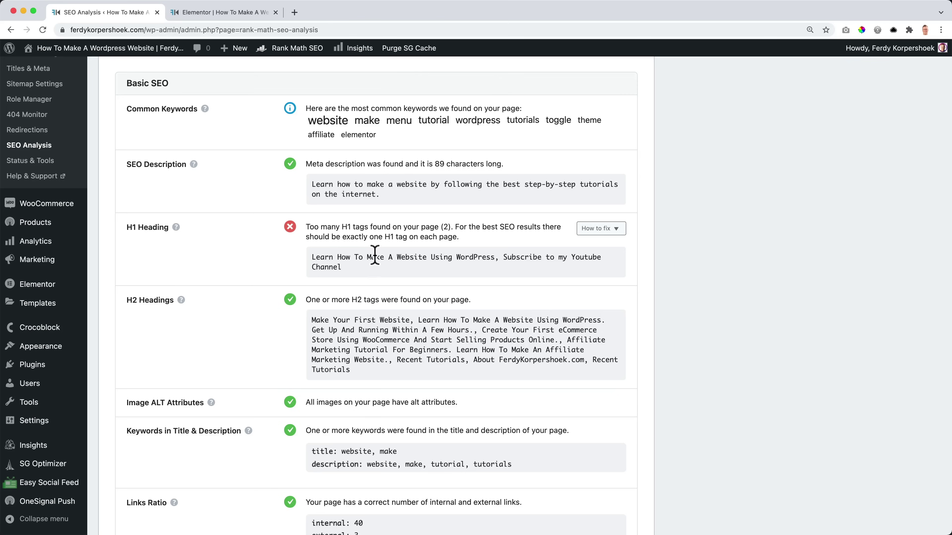
pyautogui.scroll(-5, 375, 255)
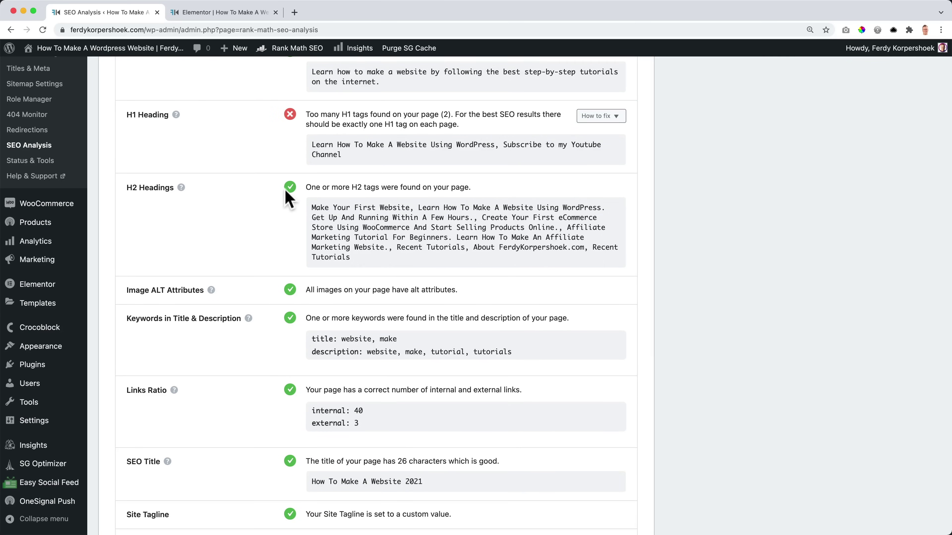
pyautogui.moveTo(328, 207); pyautogui.dragTo(435, 249)
pyautogui.click(431, 250)
pyautogui.scroll(-5, 337, 206)
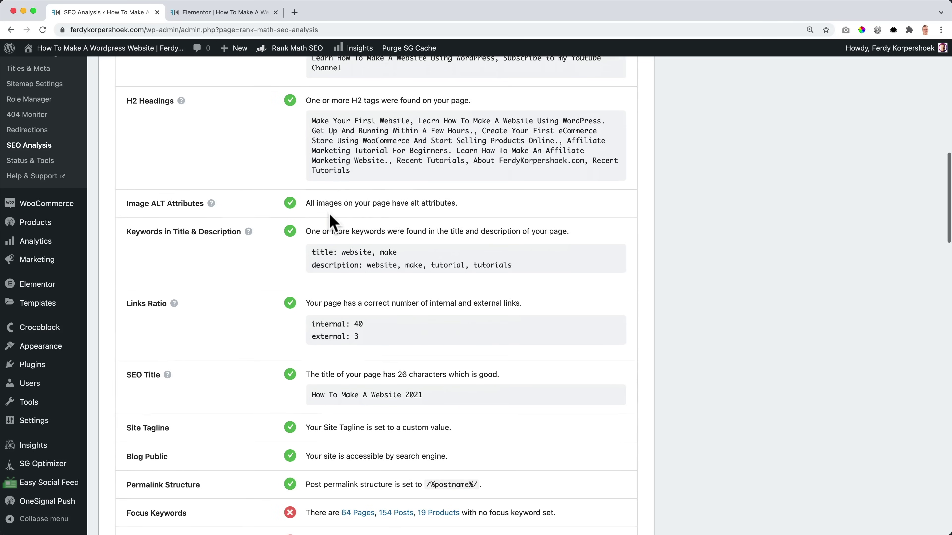
pyautogui.scroll(-4, 318, 212)
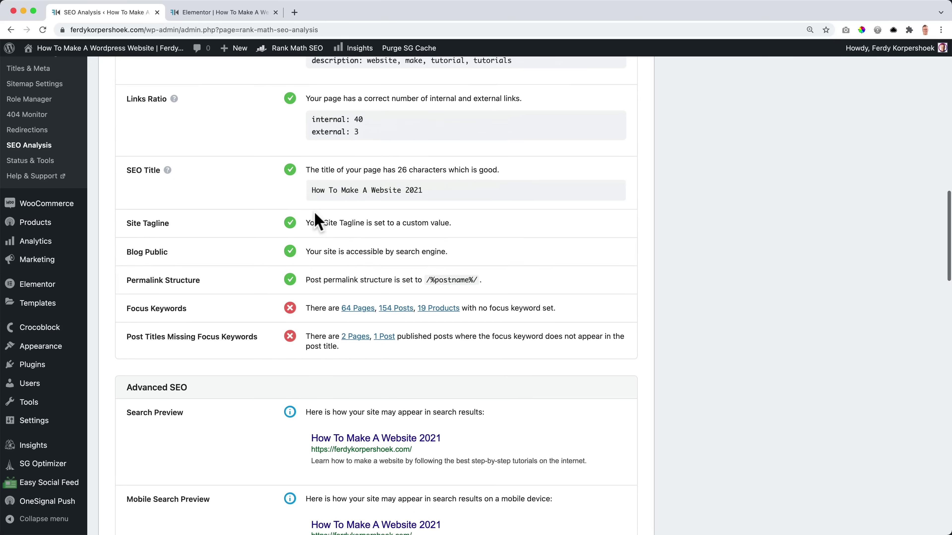
pyautogui.scroll(-1, 314, 219)
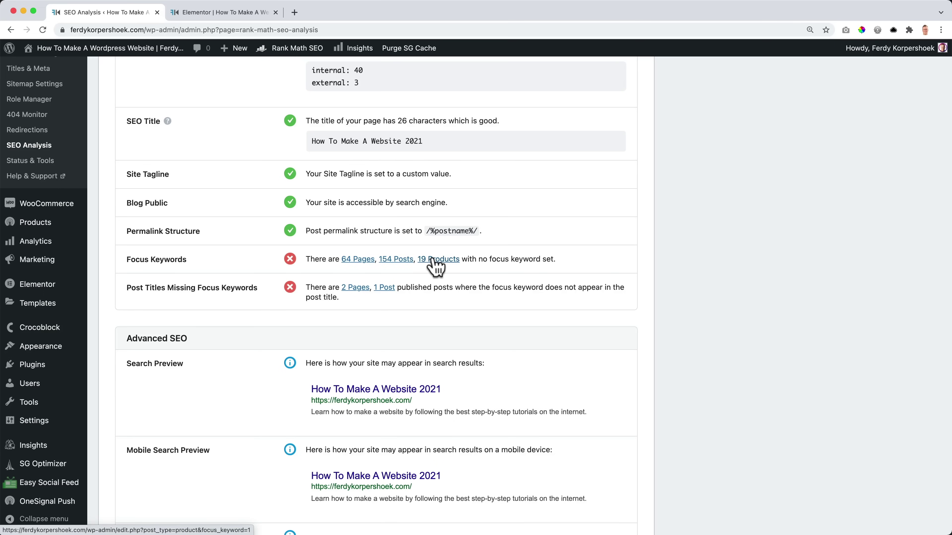
pyautogui.moveTo(475, 258); pyautogui.dragTo(515, 259)
pyautogui.click(519, 258)
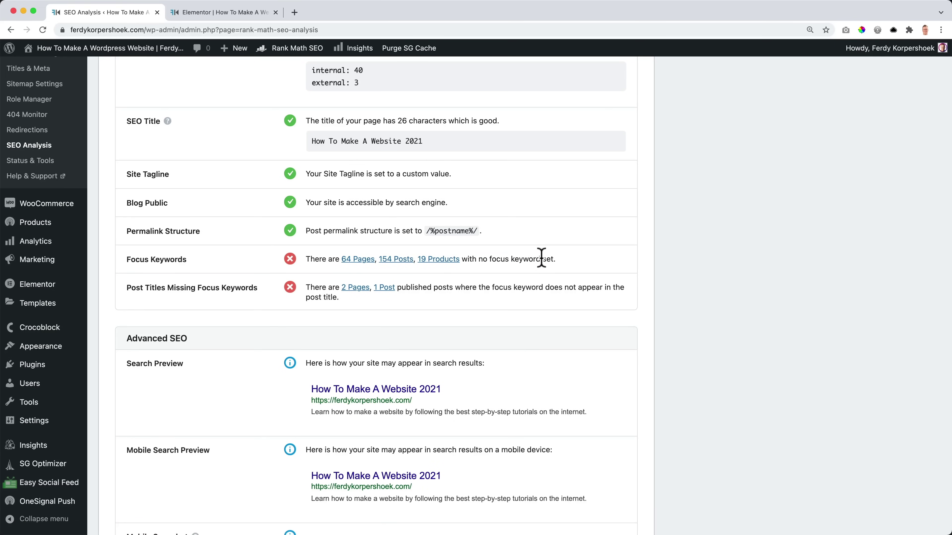
# List the 64 pages lacking a focus keyword and trash the 'Bivakkeren op 15 en 16 mei' page.
pyautogui.click(357, 260)
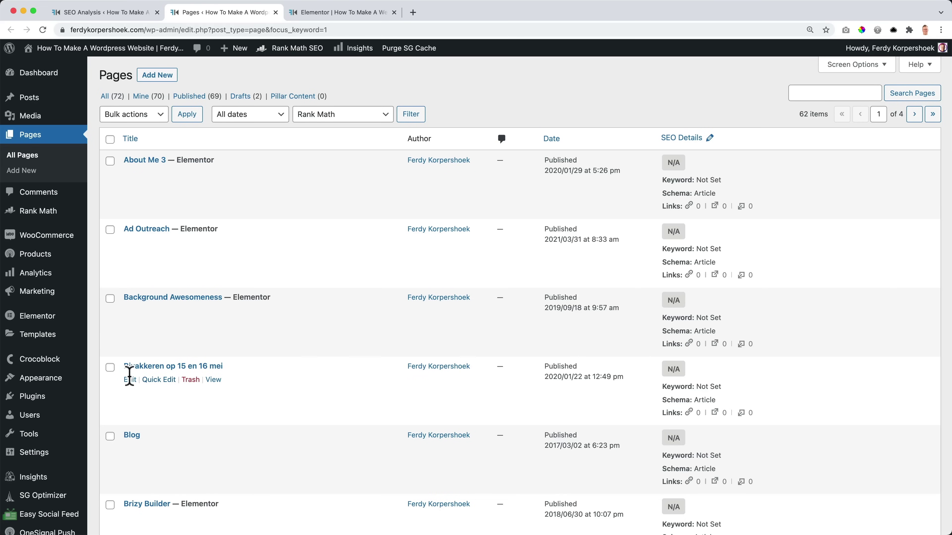
pyautogui.click(190, 380)
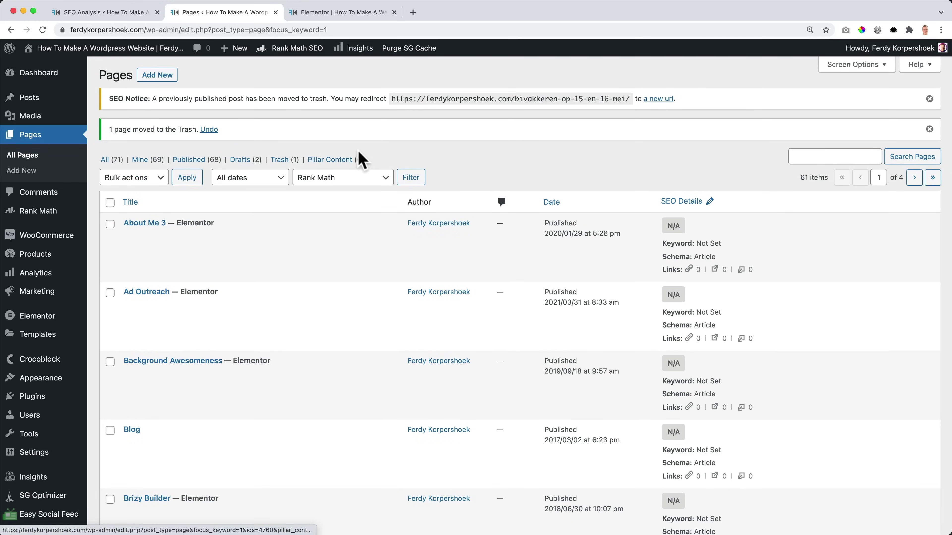
# Look through the remaining 61 pages without a focus keyword, then go back to the SEO Analysis report.
pyautogui.moveTo(285, 247)
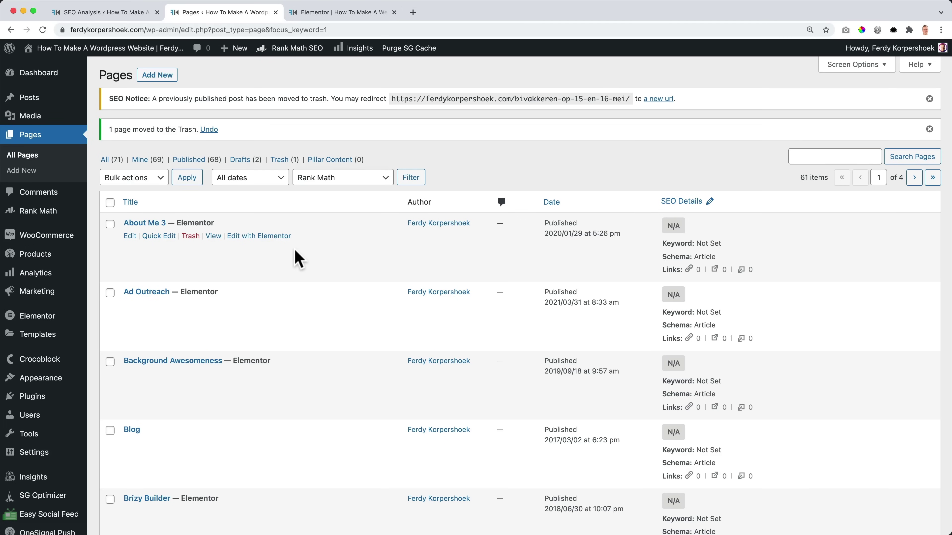
pyautogui.moveTo(213, 298)
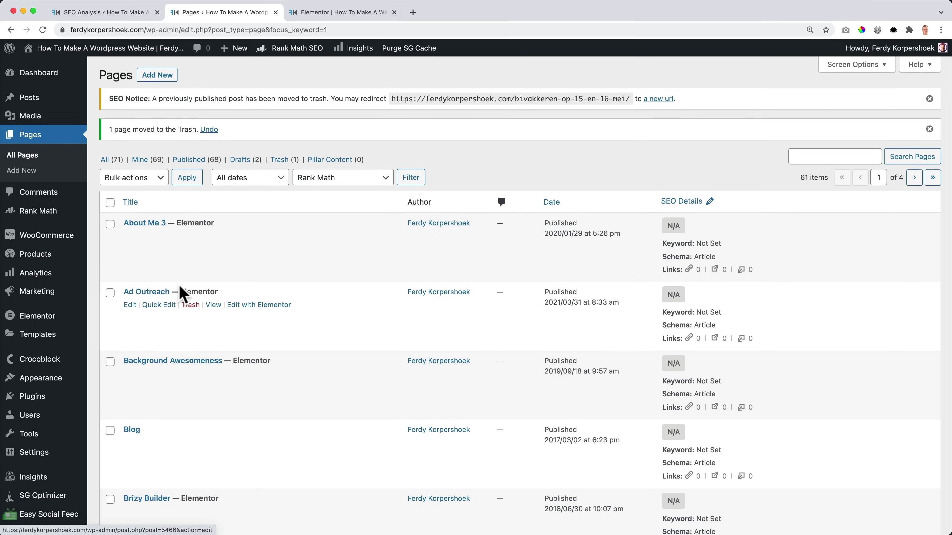
pyautogui.scroll(-3, 180, 292)
pyautogui.moveTo(146, 386)
pyautogui.scroll(-2, 146, 386)
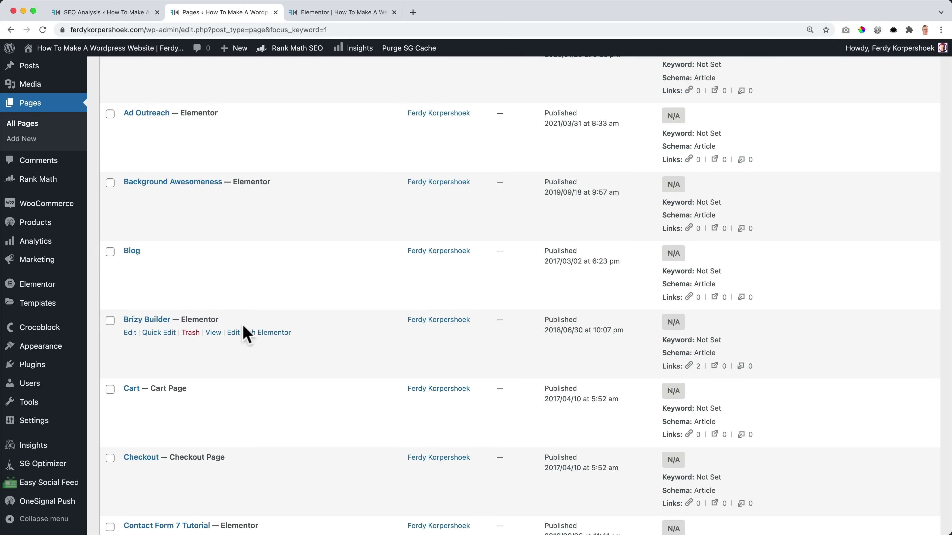
pyautogui.click(112, 12)
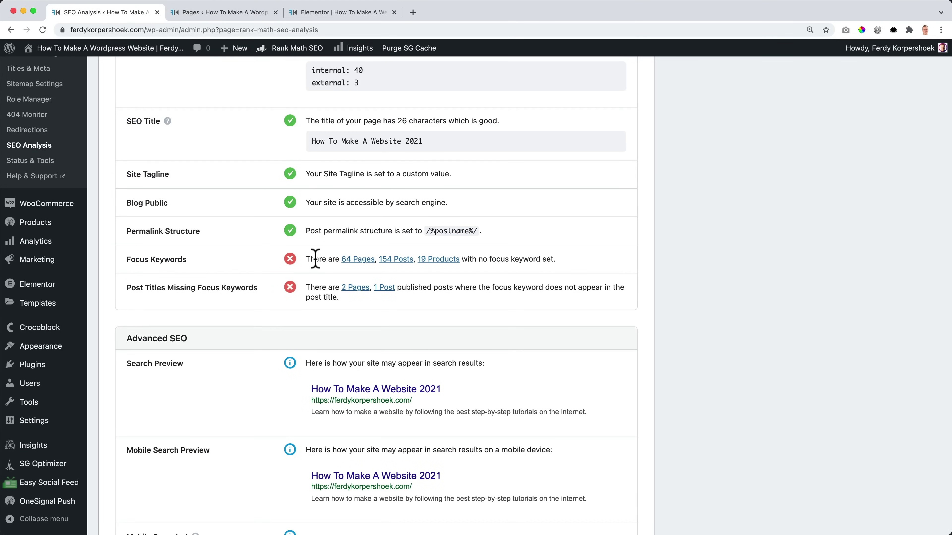
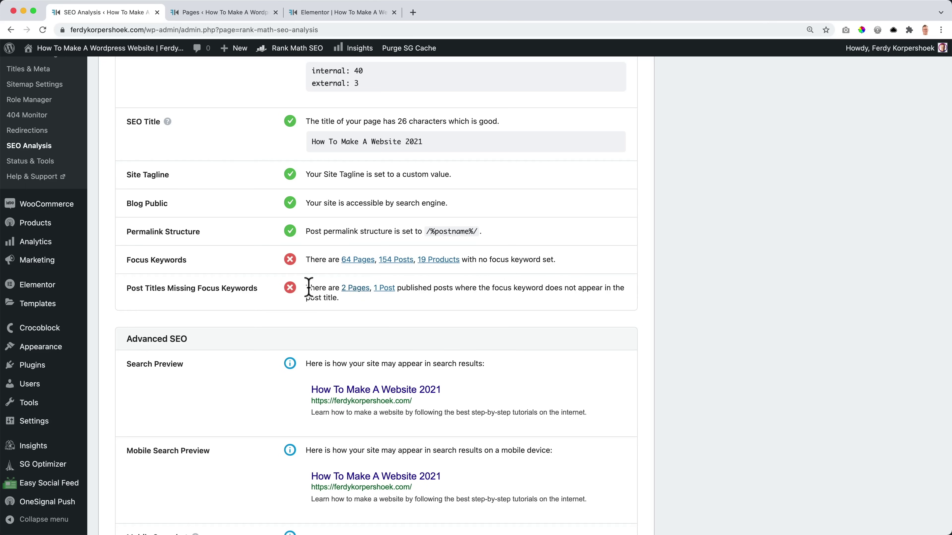
# Review the SEO Analysis results down to Performance, noting Page Objects failing with 78 requests.
pyautogui.scroll(-4, 290, 291)
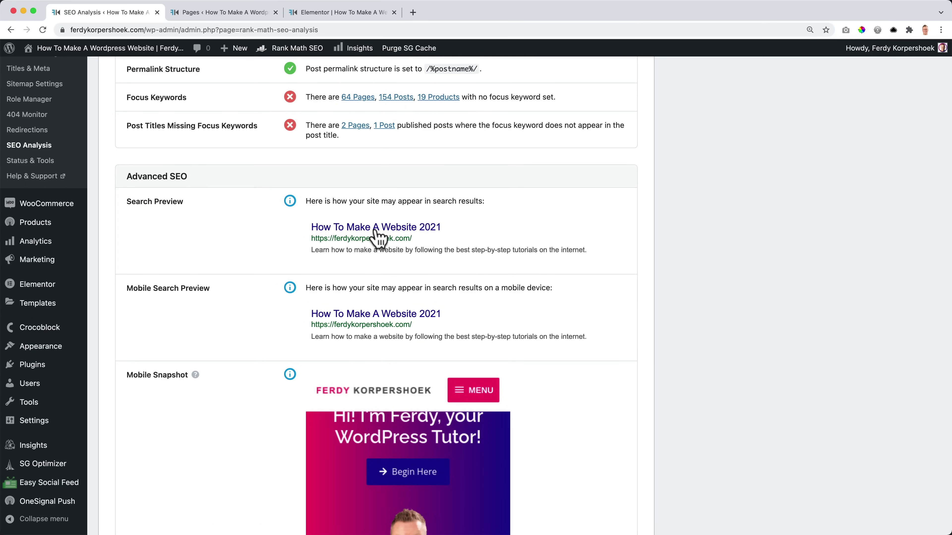
pyautogui.scroll(-2, 323, 264)
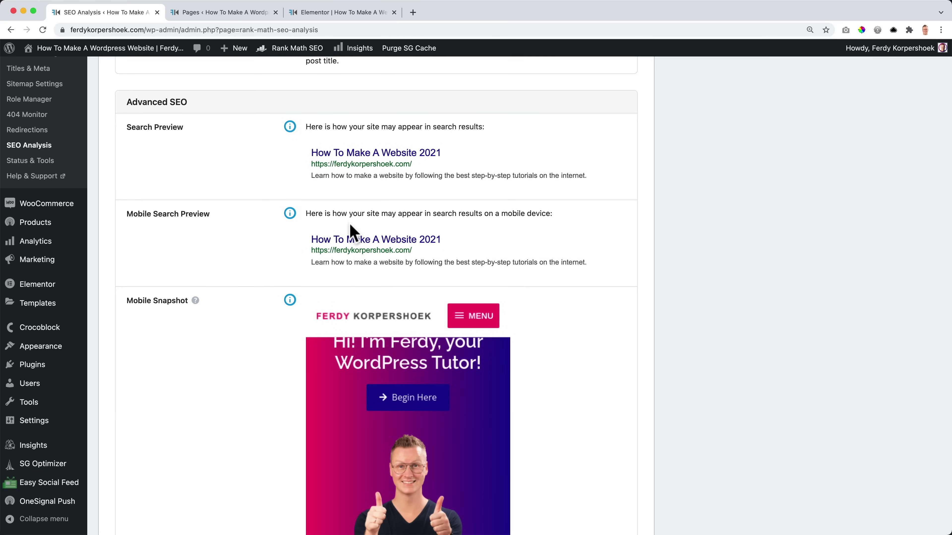
pyautogui.scroll(-1, 352, 231)
pyautogui.scroll(-4, 318, 238)
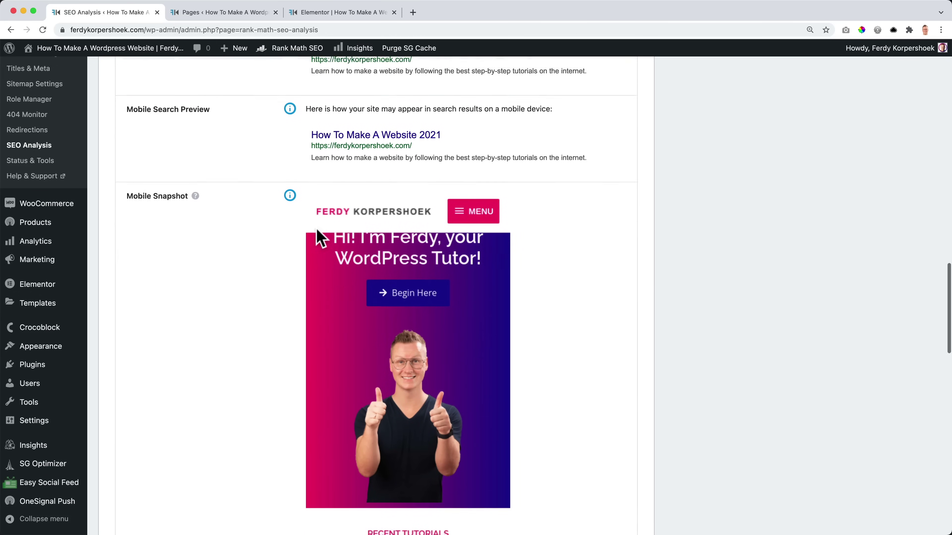
pyautogui.scroll(-4, 360, 204)
pyautogui.scroll(6, 361, 203)
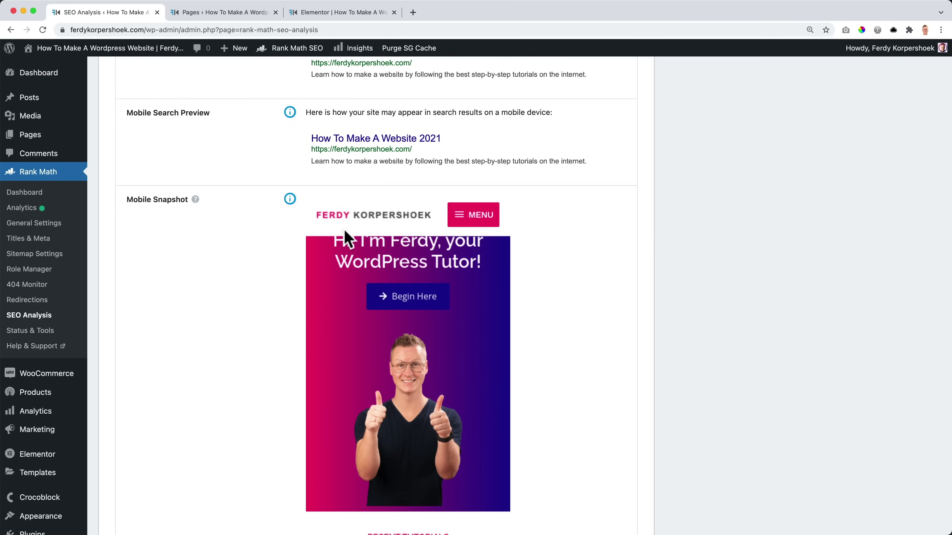
pyautogui.scroll(-10, 334, 246)
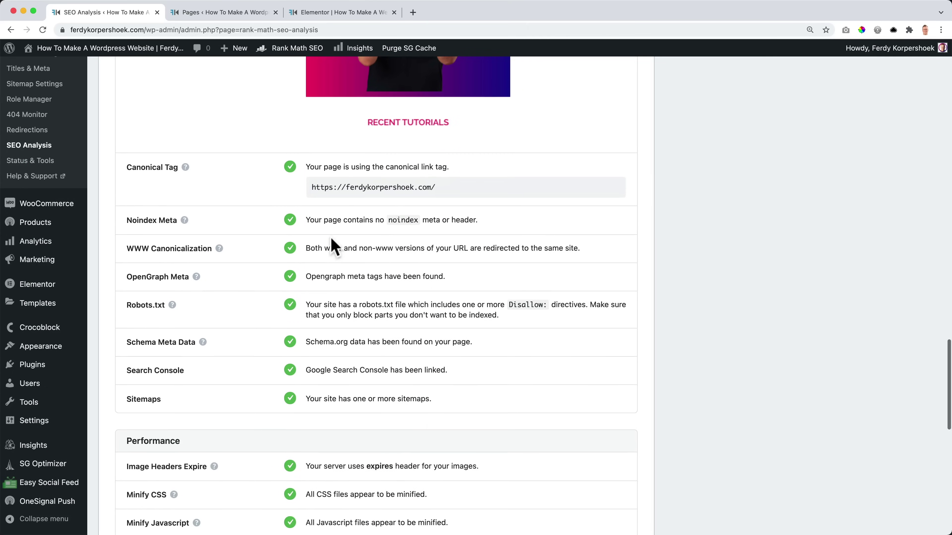
pyautogui.scroll(-6, 321, 244)
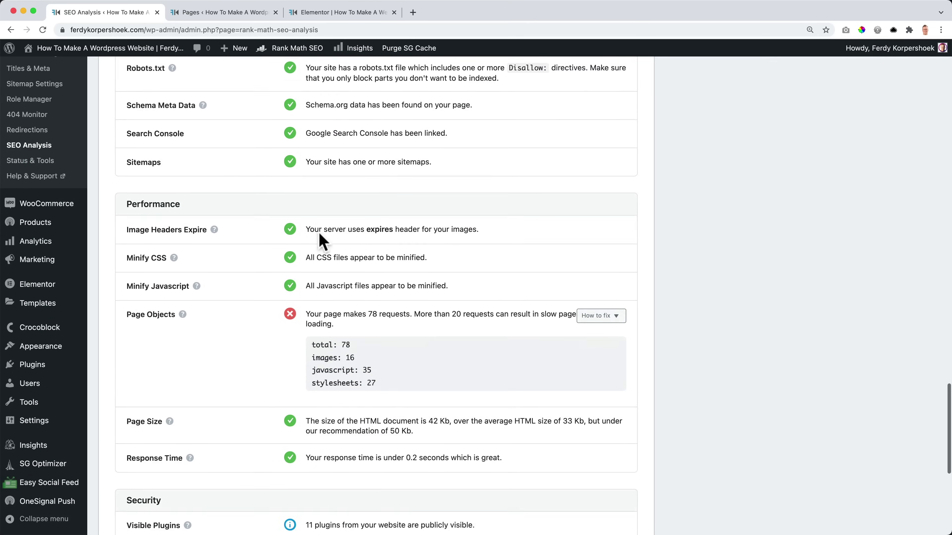
pyautogui.moveTo(324, 257); pyautogui.dragTo(384, 257)
pyautogui.click(384, 257)
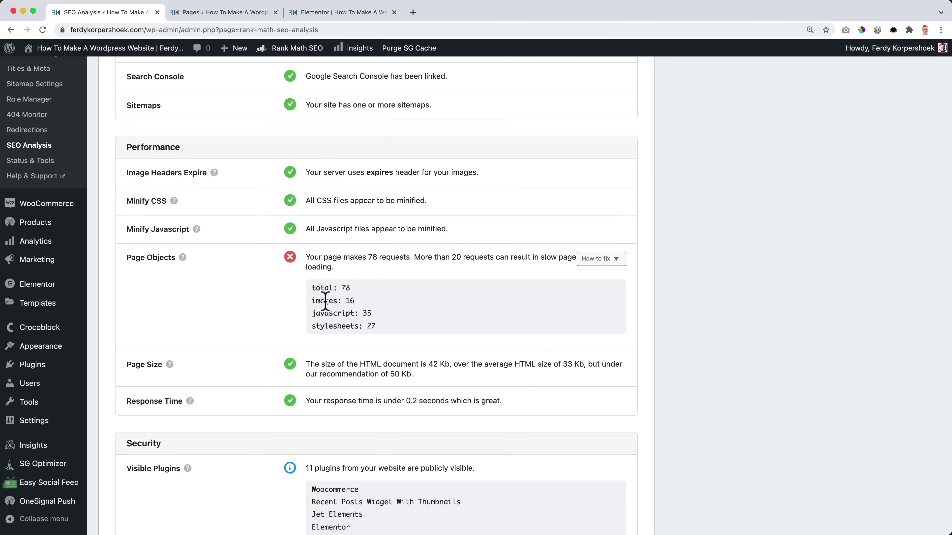
pyautogui.scroll(-1, 345, 301)
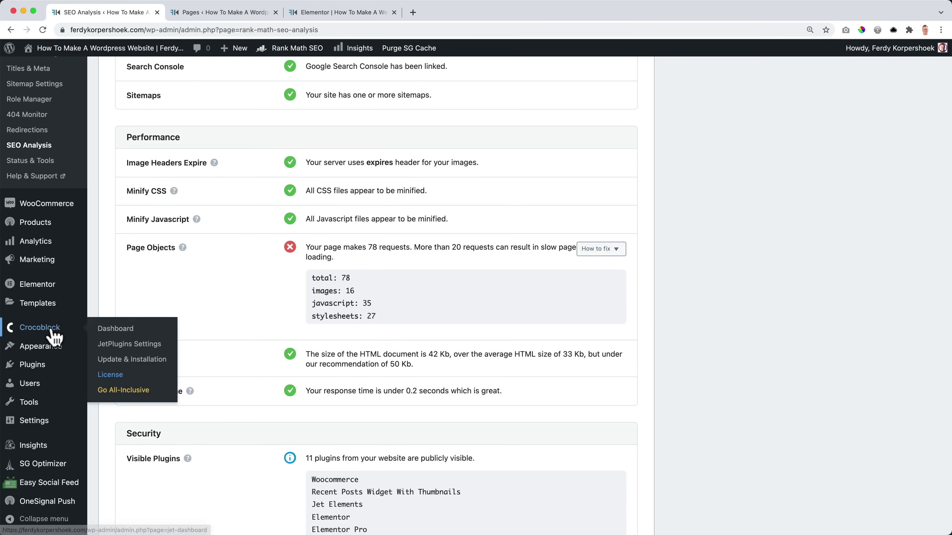
# Deactivate and delete ConvertKit and ConvertKit for WooCommerce, leaving 17 installed plugins.
pyautogui.moveTo(32, 367)
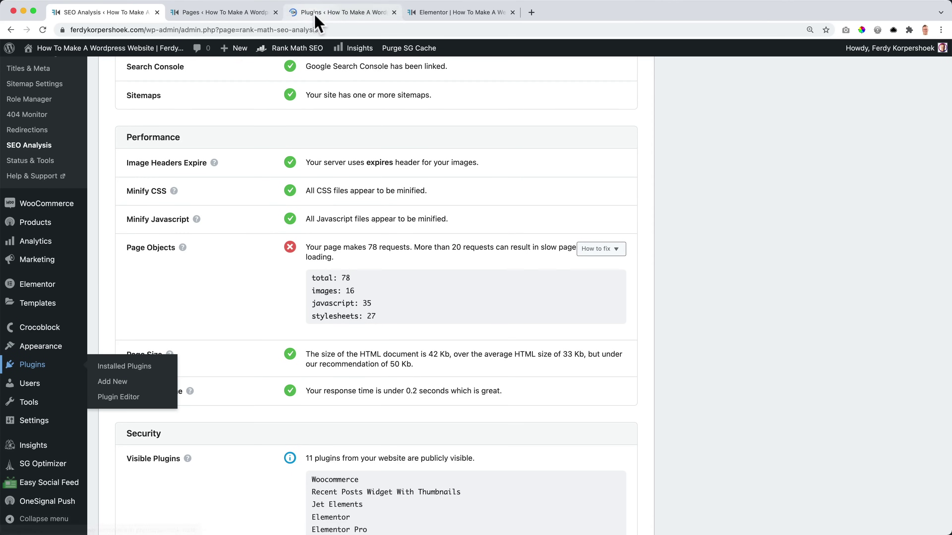
pyautogui.click(319, 13)
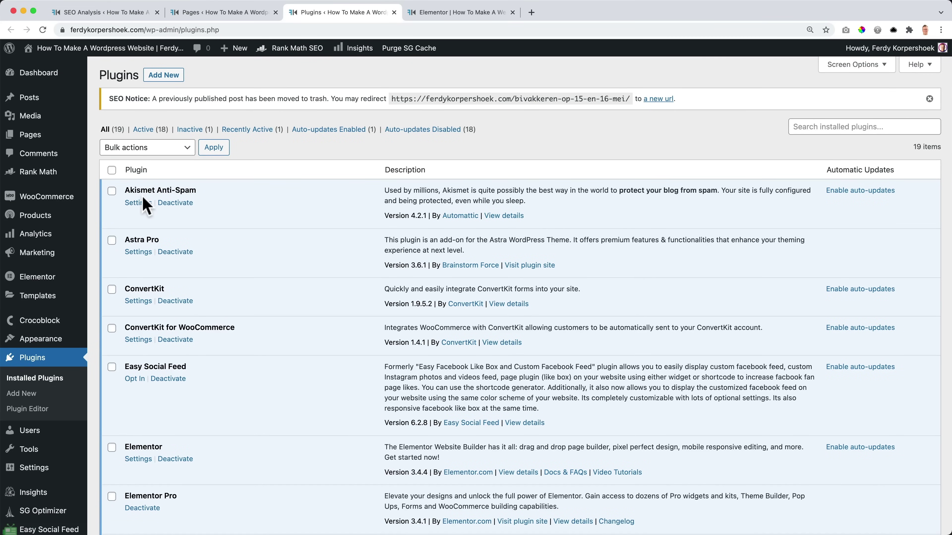
pyautogui.scroll(-3, 139, 240)
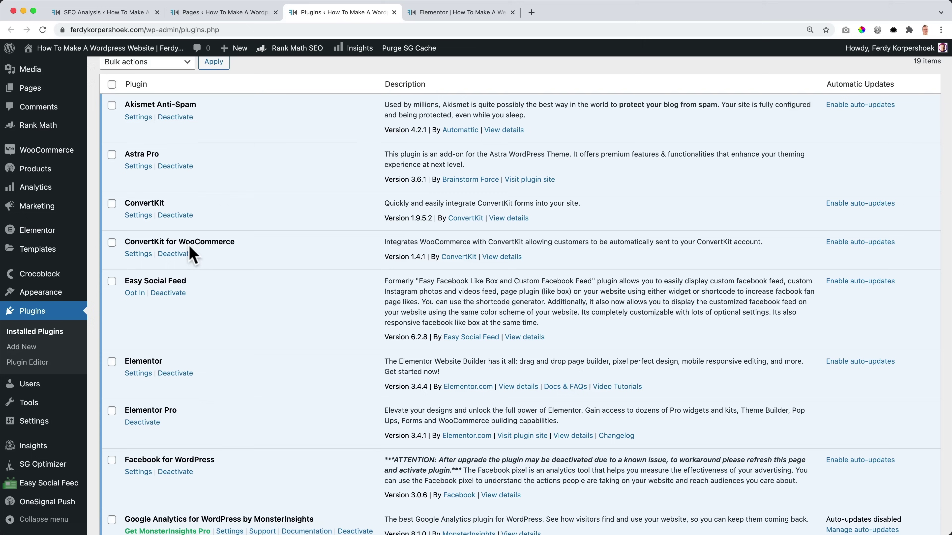
pyautogui.click(173, 255)
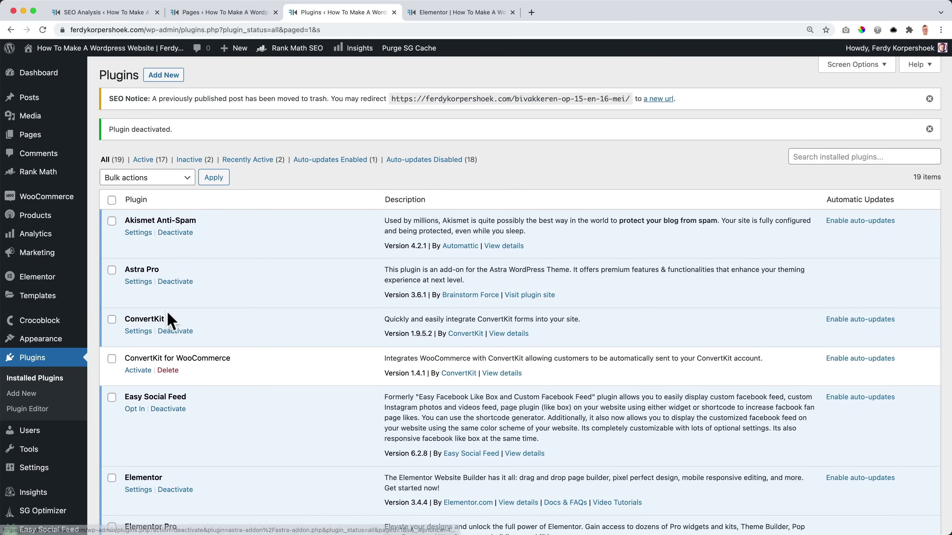
pyautogui.click(173, 331)
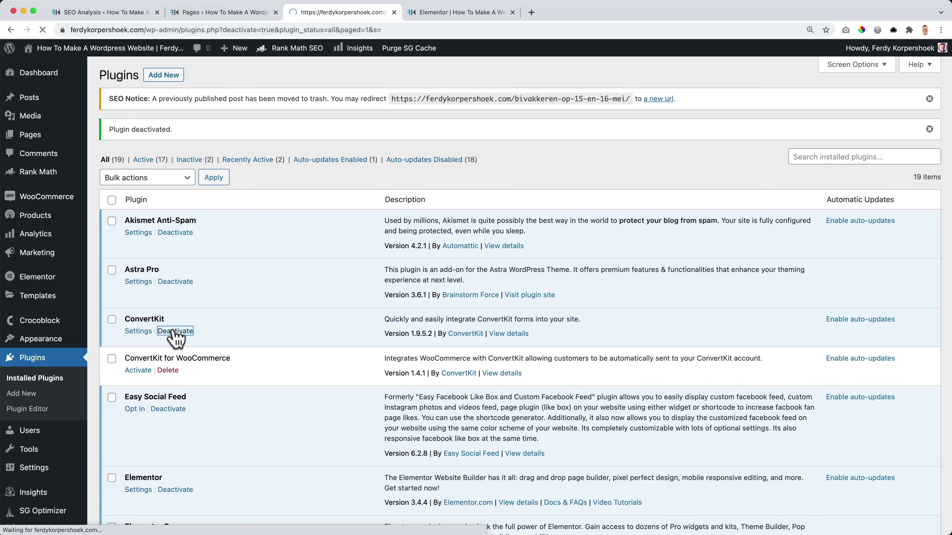
pyautogui.click(167, 332)
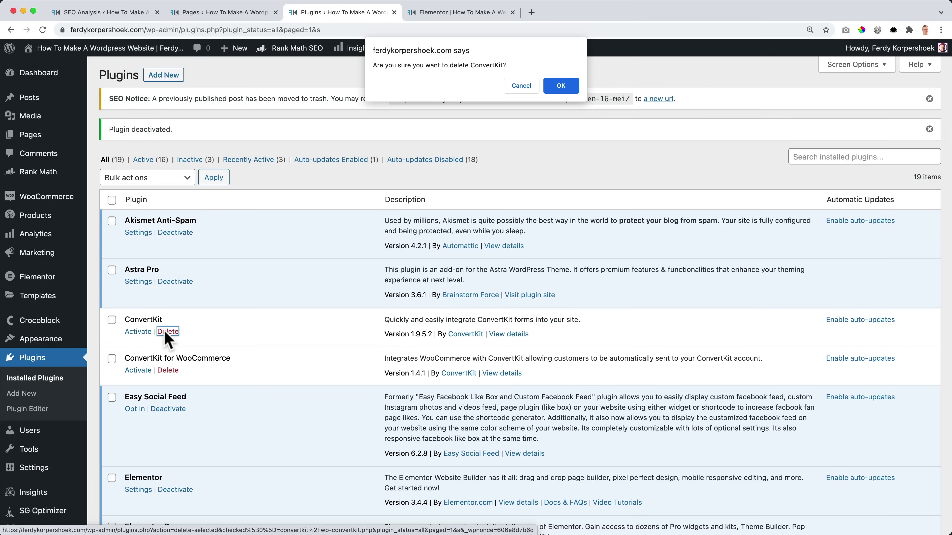
pyautogui.press('Return')
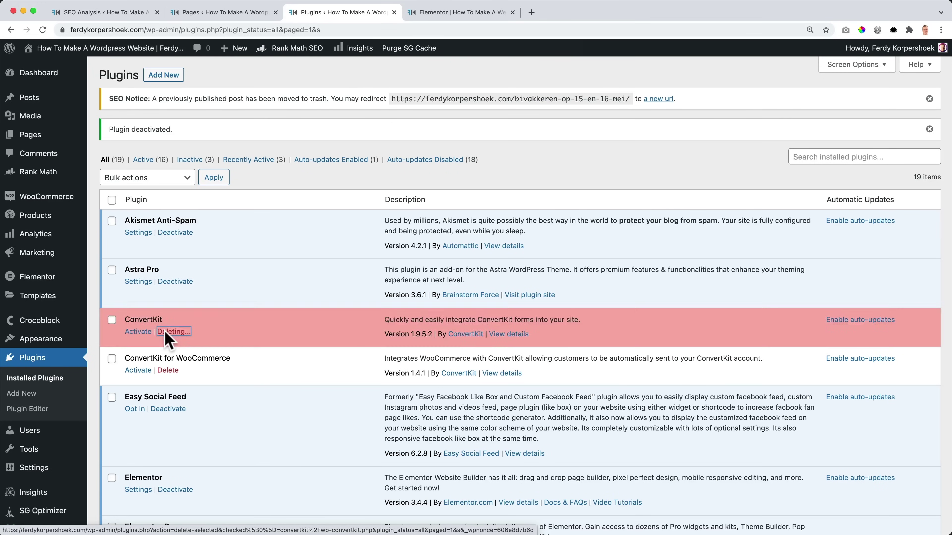
pyautogui.click(167, 352)
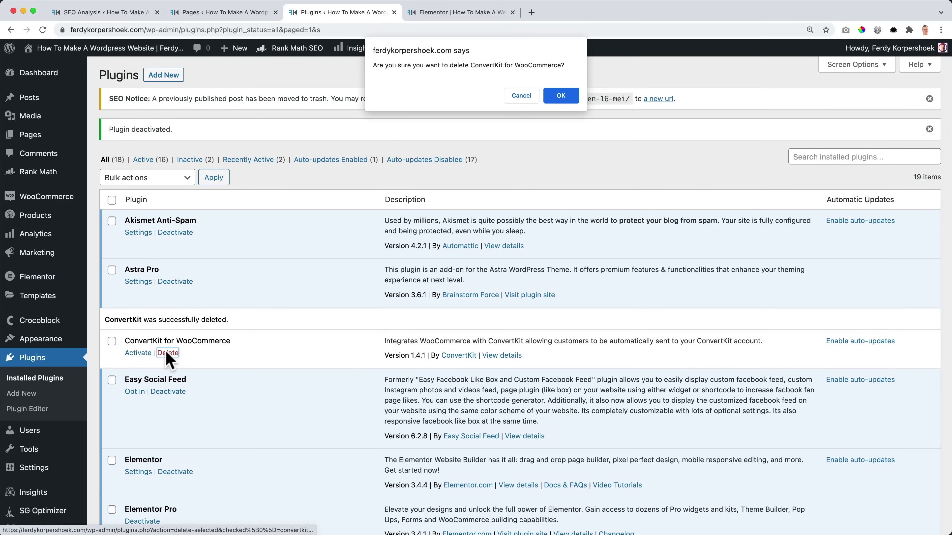
pyautogui.press('Return')
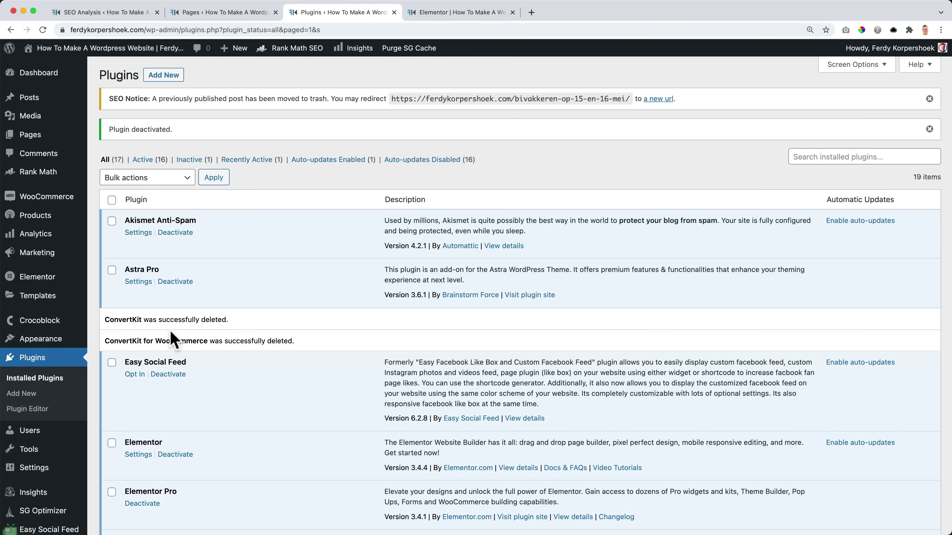
pyautogui.scroll(-3, 213, 328)
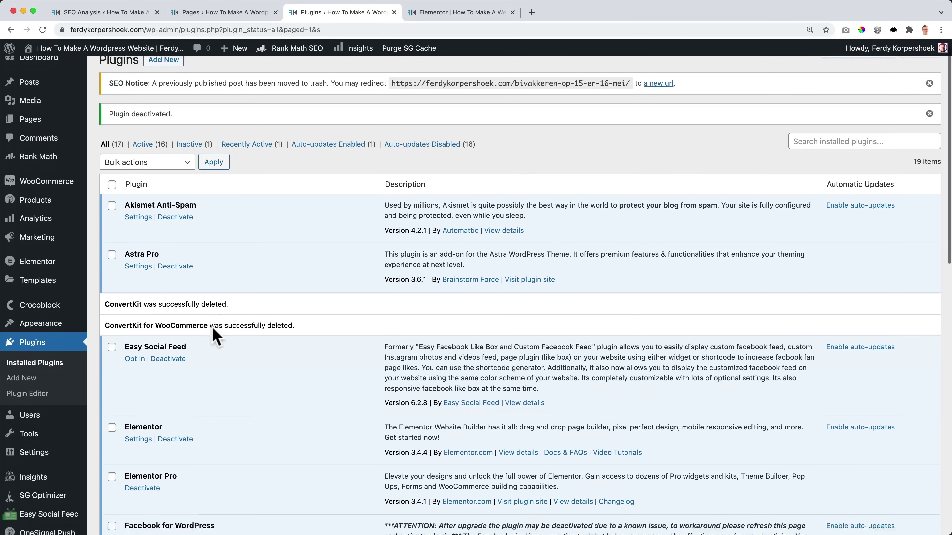
# Deactivate and delete the Easy Social Feed and Facebook for WordPress plugins.
pyautogui.click(168, 304)
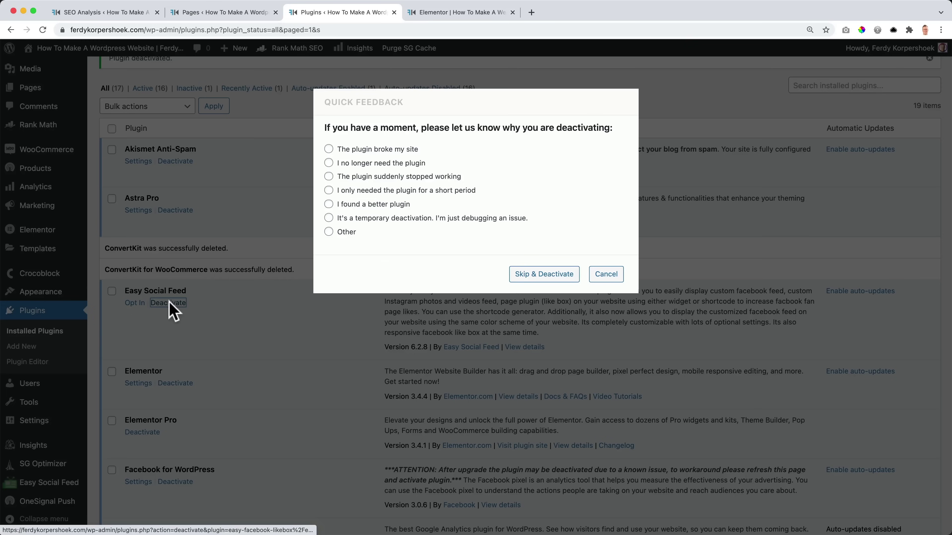
pyautogui.click(544, 275)
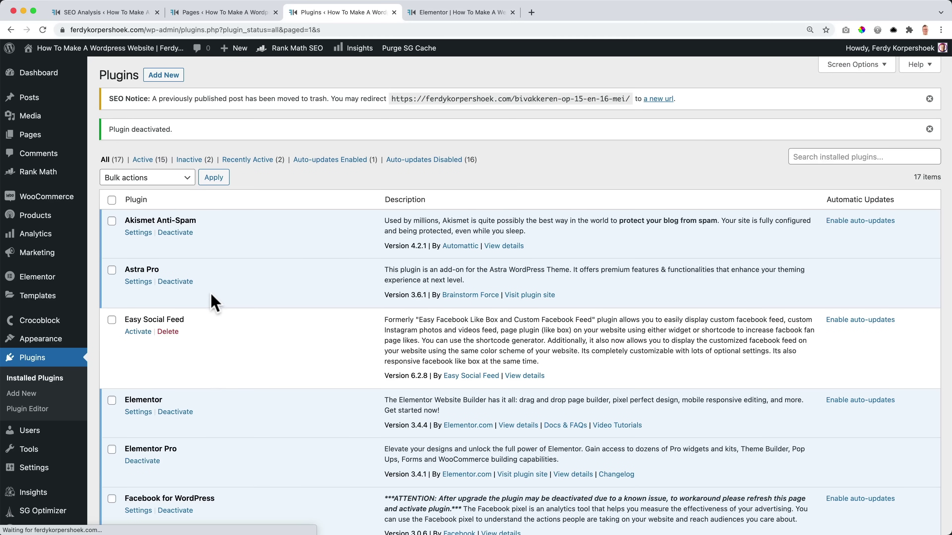
pyautogui.click(168, 331)
pyautogui.press('Return')
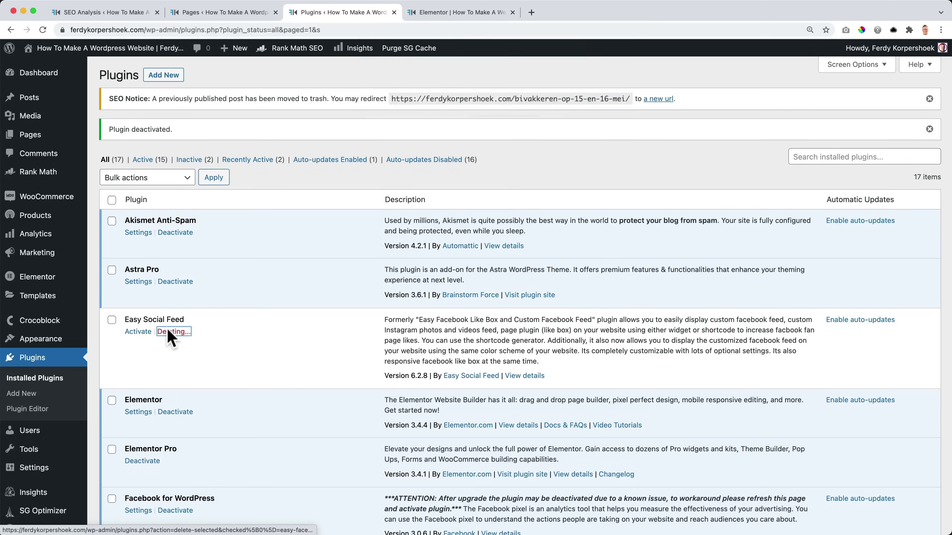
pyautogui.scroll(-5, 179, 328)
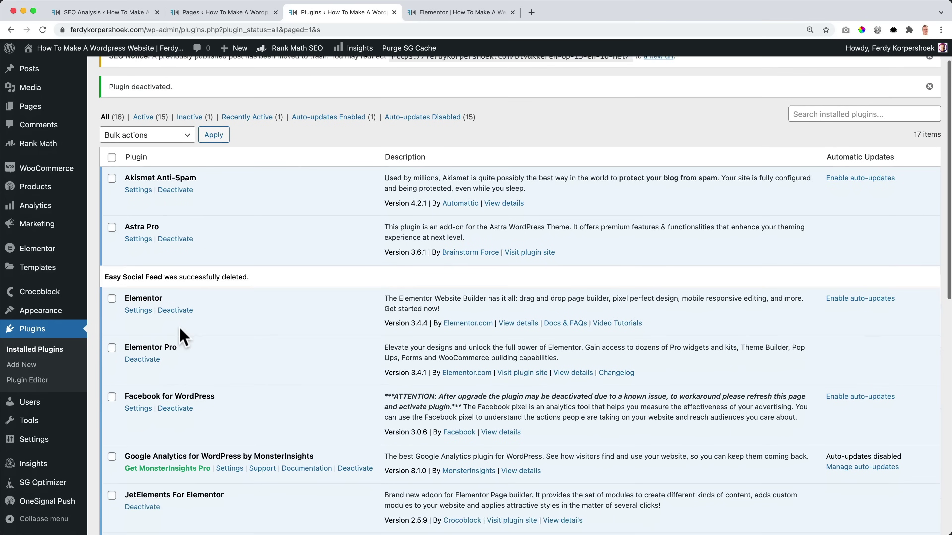
pyautogui.click(176, 365)
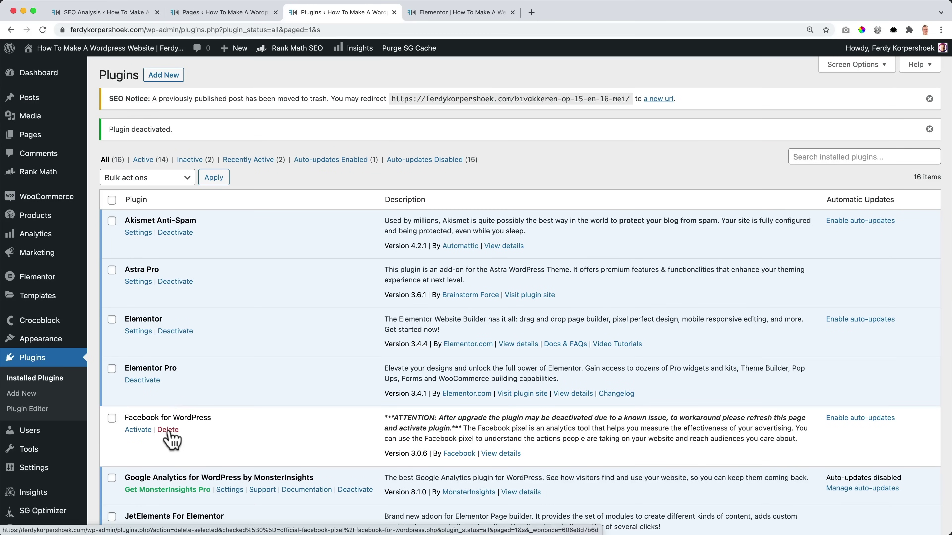
pyautogui.click(167, 430)
pyautogui.press('Return')
# Deactivate Ultimate Addons for Gutenberg, then reactivate it so its welcome page appears.
pyautogui.scroll(-3, 173, 416)
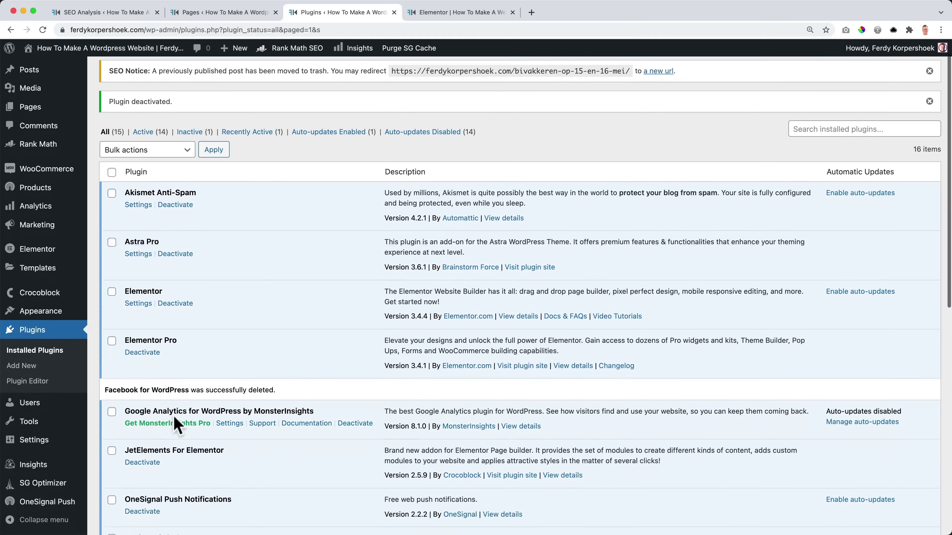
pyautogui.scroll(-3, 175, 418)
pyautogui.scroll(-3, 176, 408)
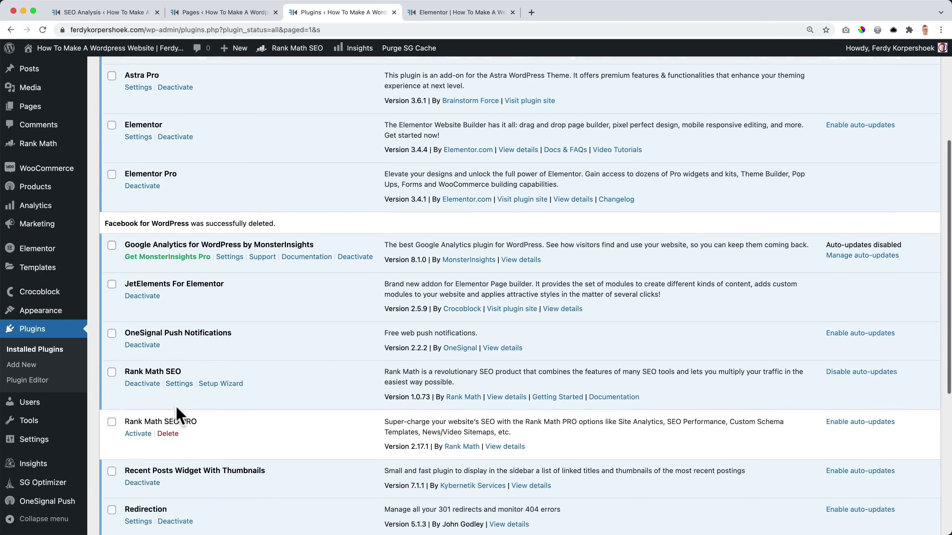
pyautogui.scroll(-3, 179, 414)
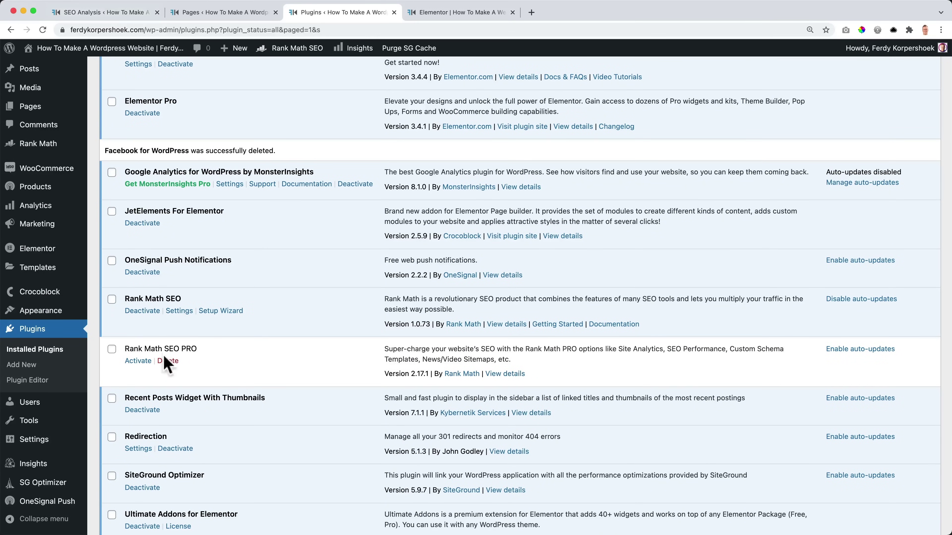
pyautogui.scroll(-1, 150, 390)
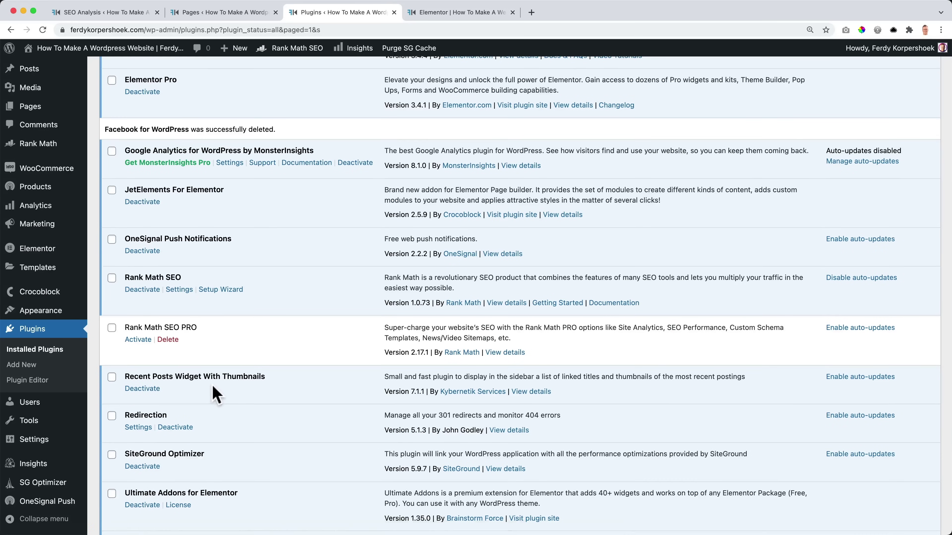
pyautogui.scroll(-3, 212, 385)
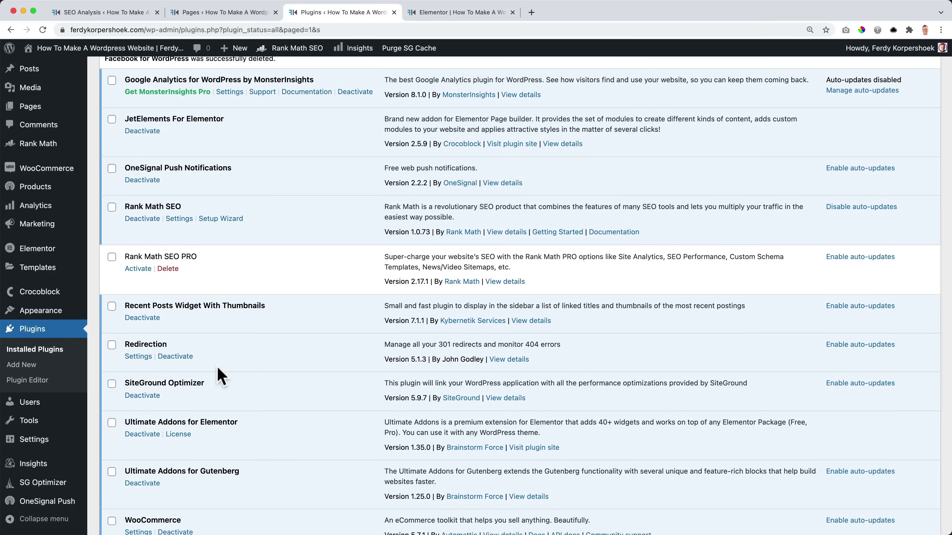
pyautogui.scroll(1, 218, 368)
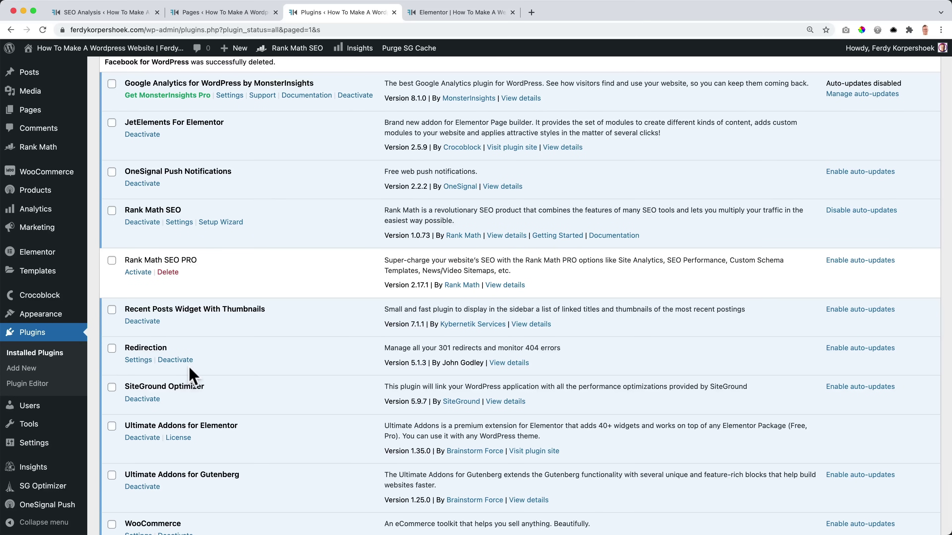
pyautogui.scroll(-5, 228, 395)
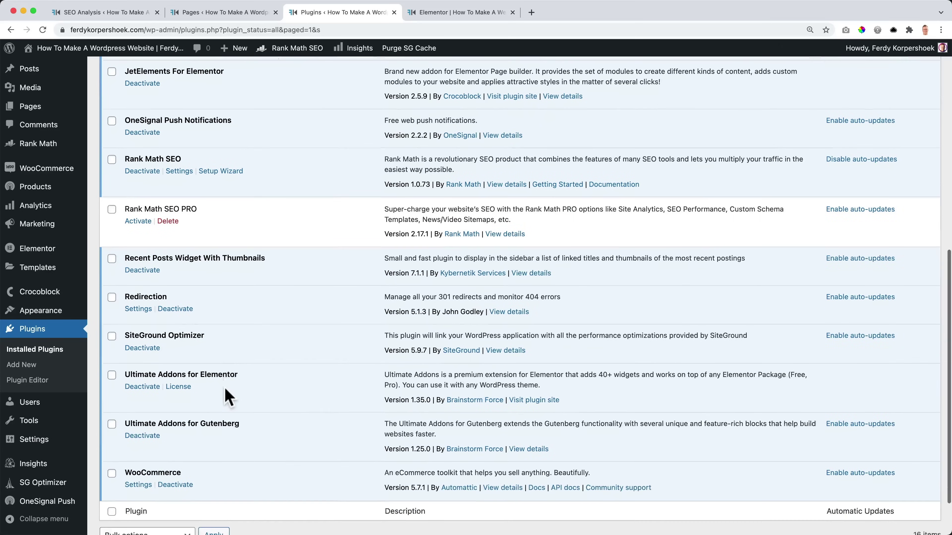
pyautogui.click(152, 381)
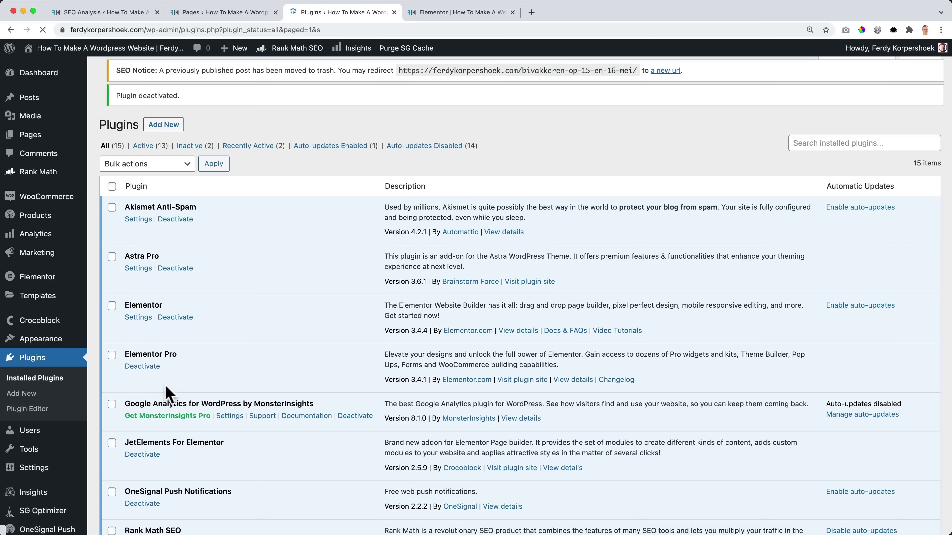
pyautogui.scroll(-8, 164, 396)
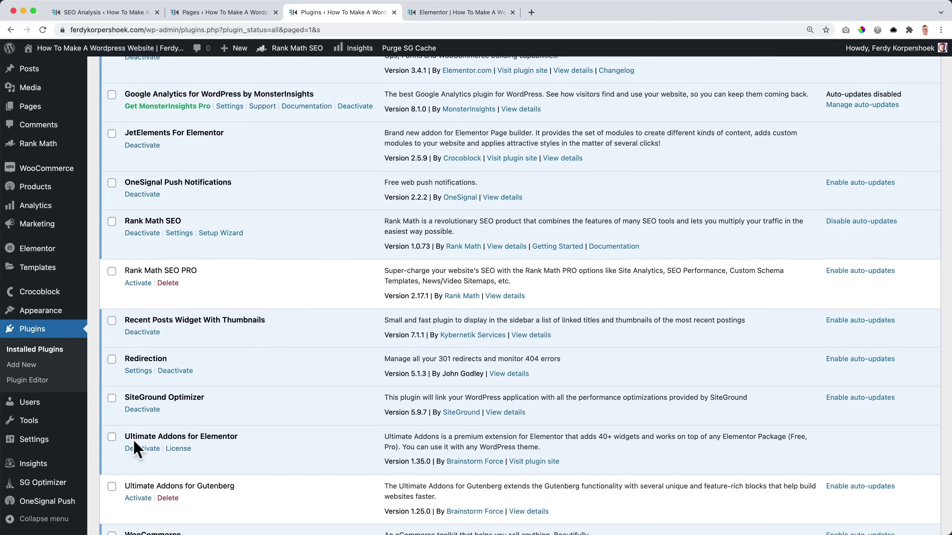
pyautogui.scroll(-3, 131, 440)
pyautogui.click(138, 431)
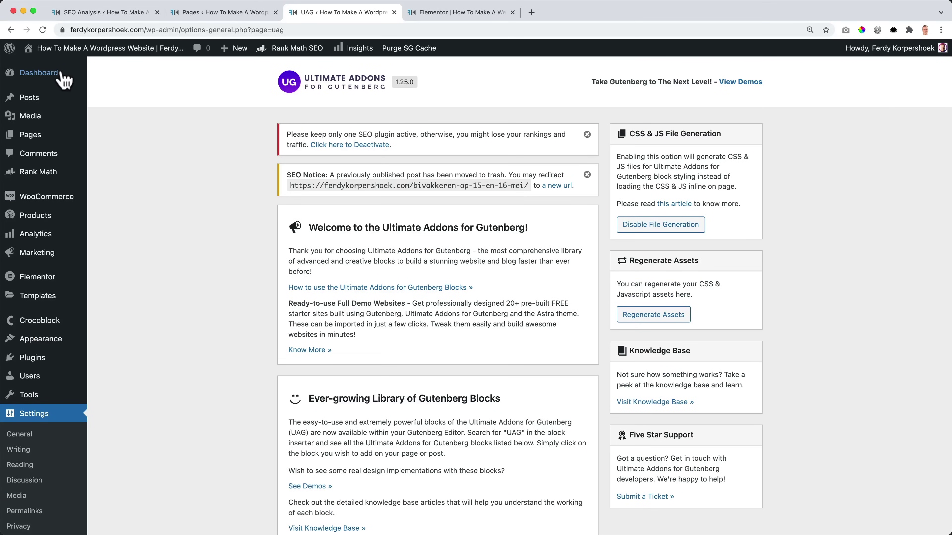
# Close the Gutenberg addon page and review the SEO Analysis list of publicly visible plugins.
pyautogui.click(394, 12)
pyautogui.click(71, 13)
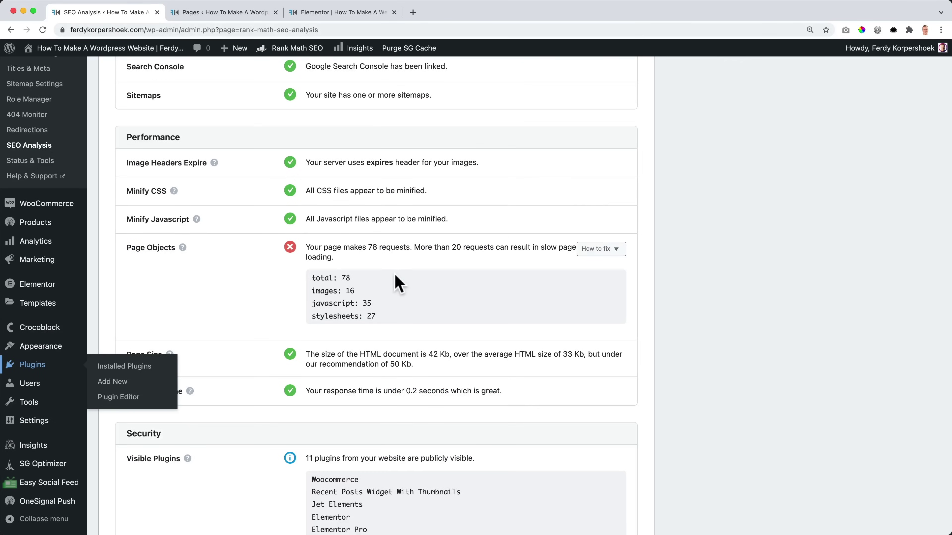
pyautogui.scroll(-1, 394, 274)
pyautogui.scroll(-5, 336, 276)
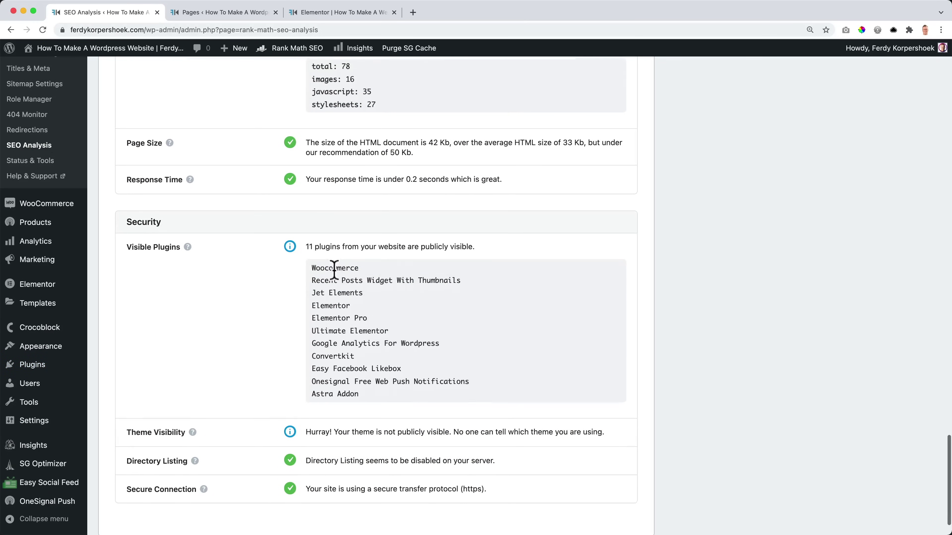
pyautogui.scroll(-1, 375, 255)
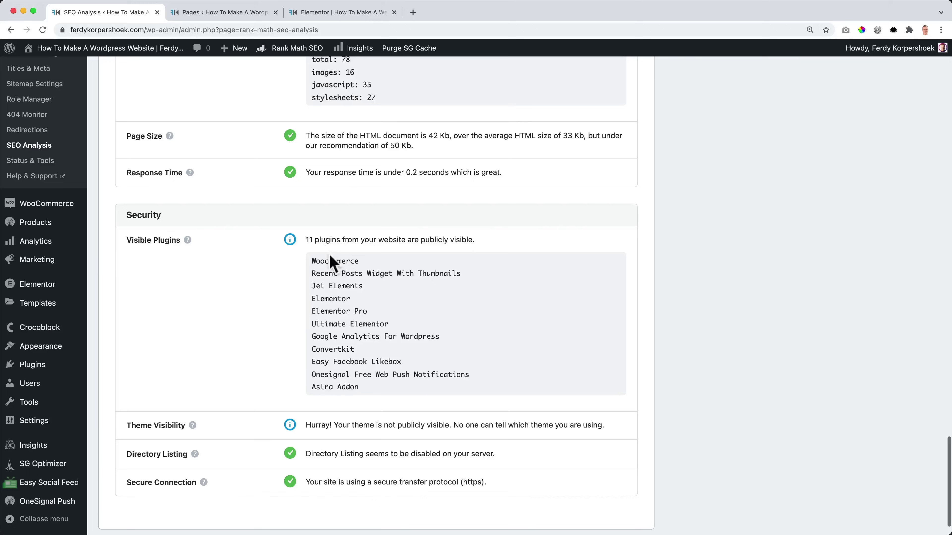
pyautogui.moveTo(321, 273); pyautogui.dragTo(393, 369)
pyautogui.click(380, 375)
pyautogui.scroll(1, 379, 376)
pyautogui.click(379, 375)
pyautogui.scroll(-2, 371, 378)
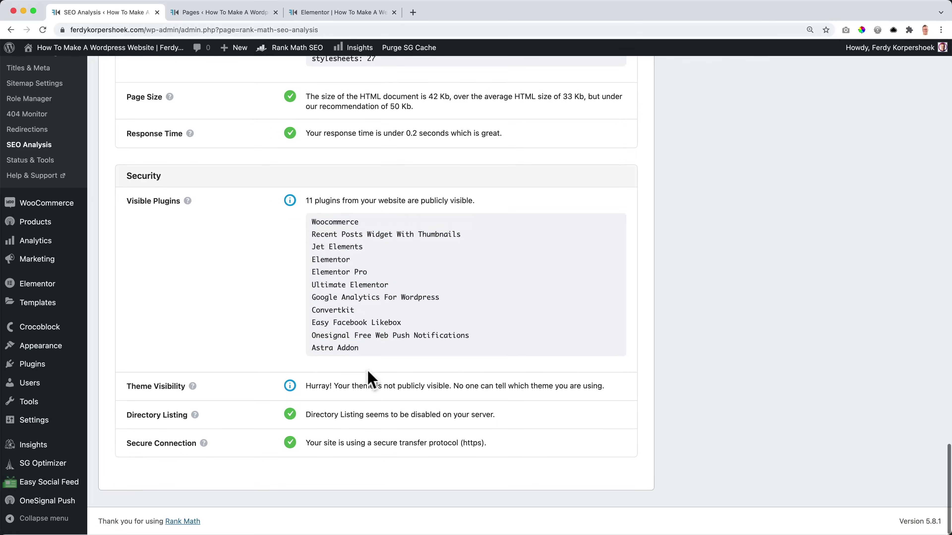
pyautogui.scroll(15, 445, 317)
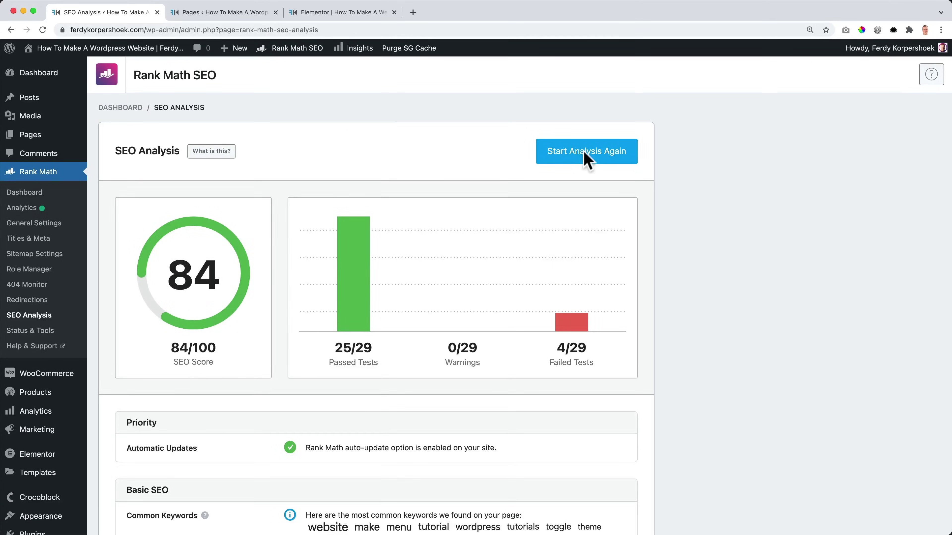
# Rerun the site SEO analysis, now scoring 84/100 with 25 of 29 tests passed.
pyautogui.click(587, 160)
pyautogui.scroll(-8, 432, 258)
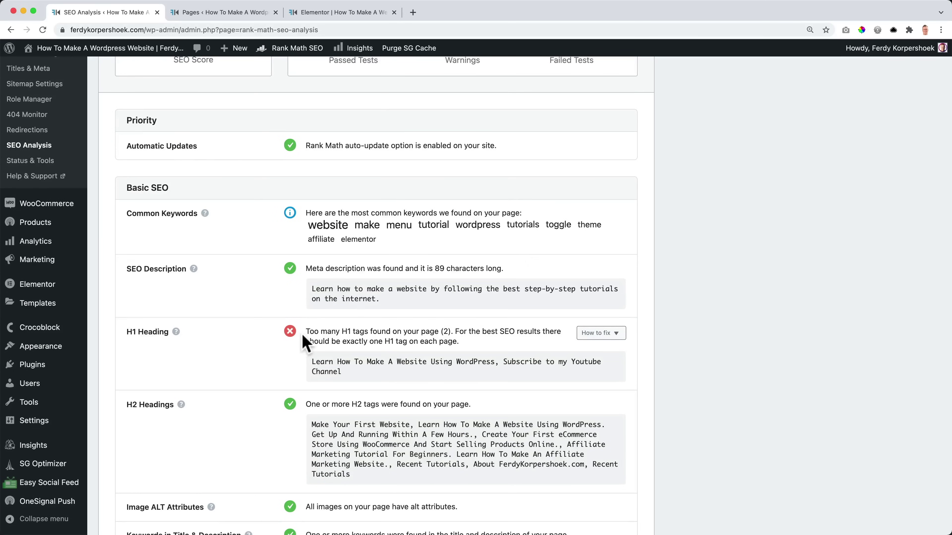
pyautogui.click(219, 12)
# Preview the homepage from Elementor and open the live site homepage.
pyautogui.click(346, 12)
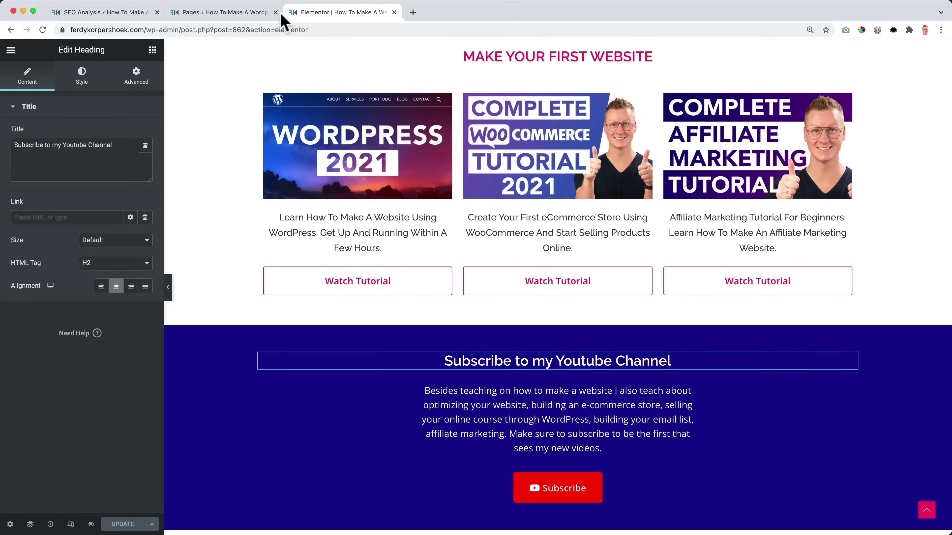
pyautogui.click(276, 12)
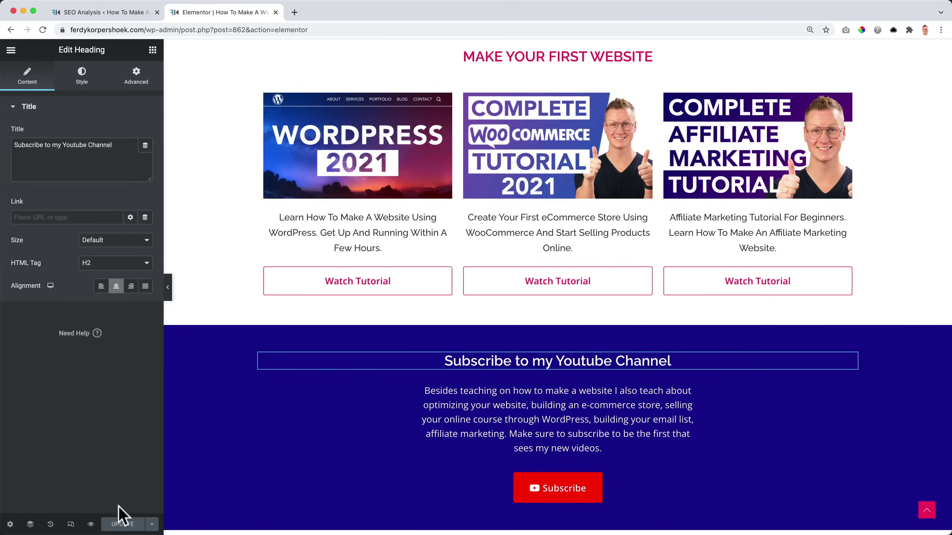
pyautogui.click(91, 524)
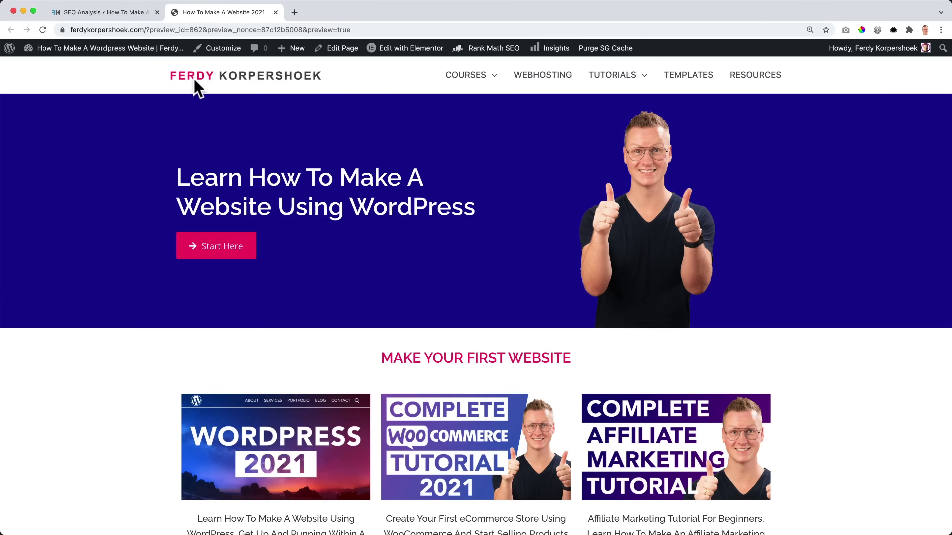
pyautogui.click(193, 79)
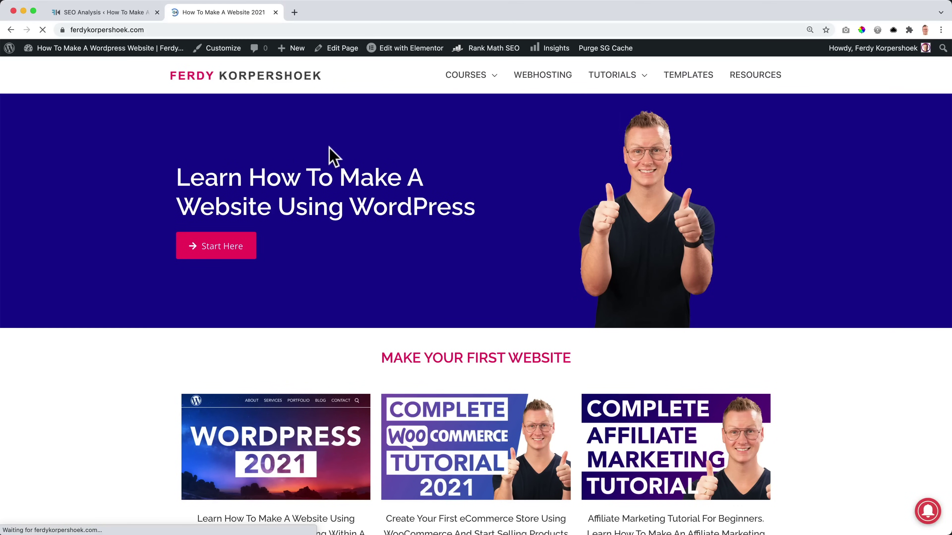
# Inspect the hero, Make Your First Website and Subscribe headings, confirming Subscribe is an h2.
pyautogui.rightClick(274, 173)
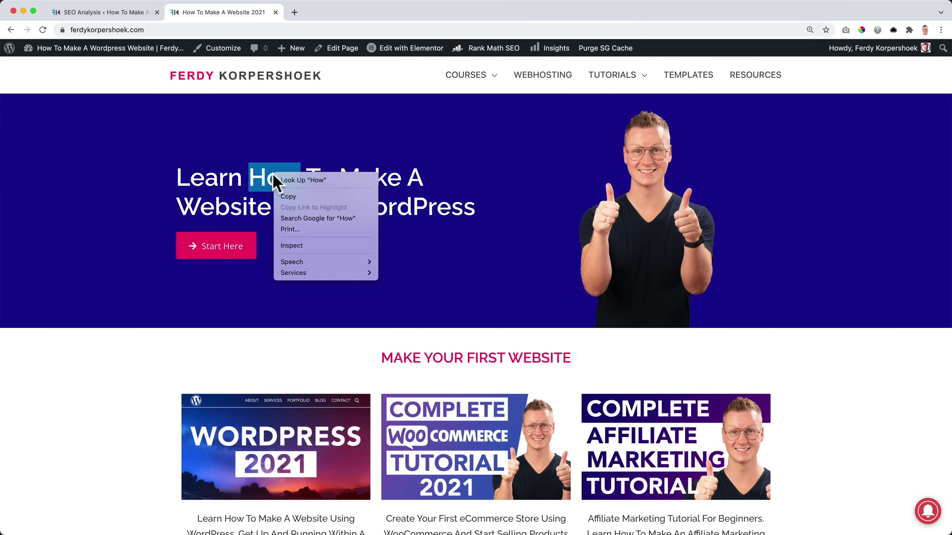
pyautogui.click(312, 249)
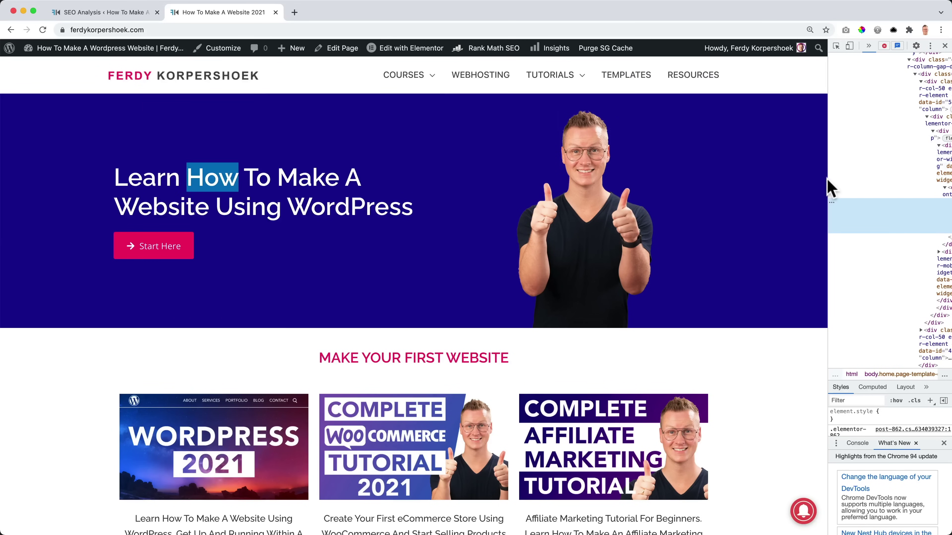
pyautogui.moveTo(828, 181); pyautogui.dragTo(731, 185)
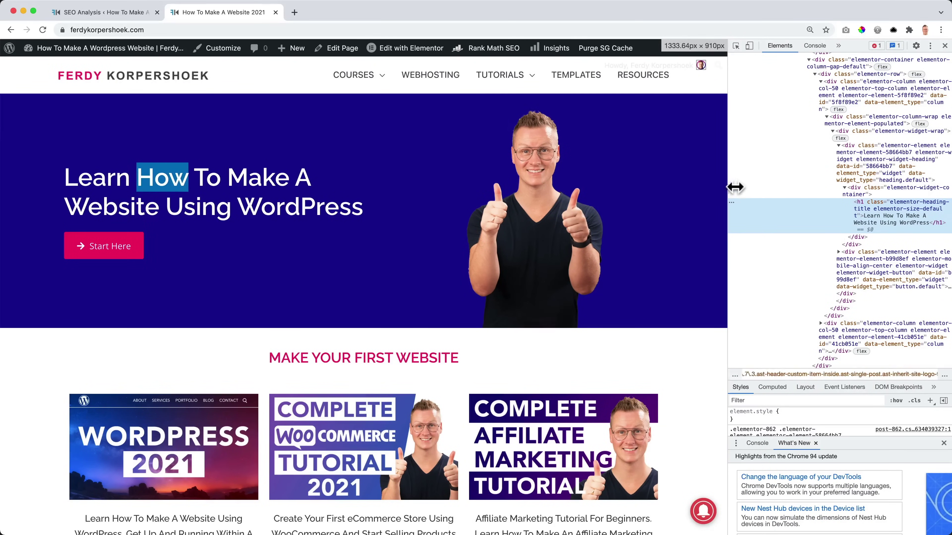
pyautogui.scroll(-10, 219, 210)
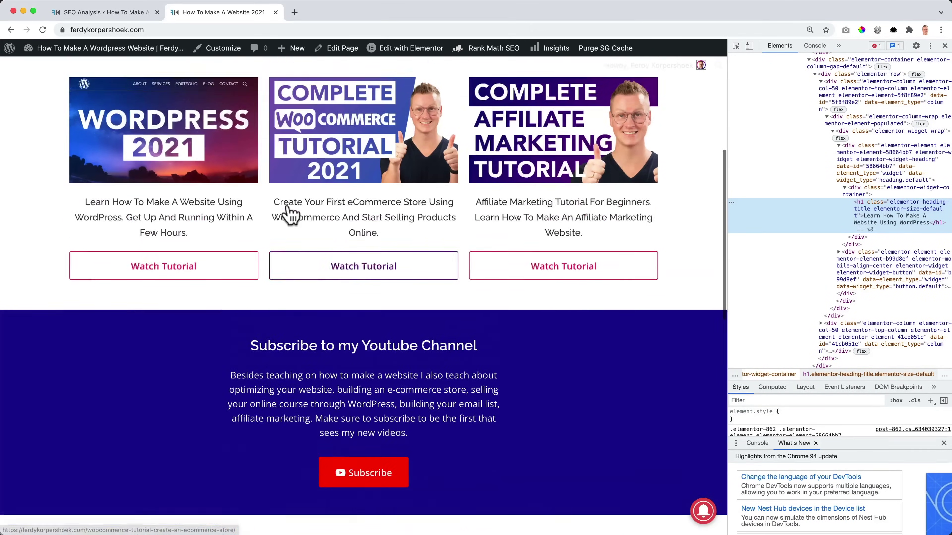
pyautogui.scroll(5, 289, 213)
pyautogui.rightClick(316, 216)
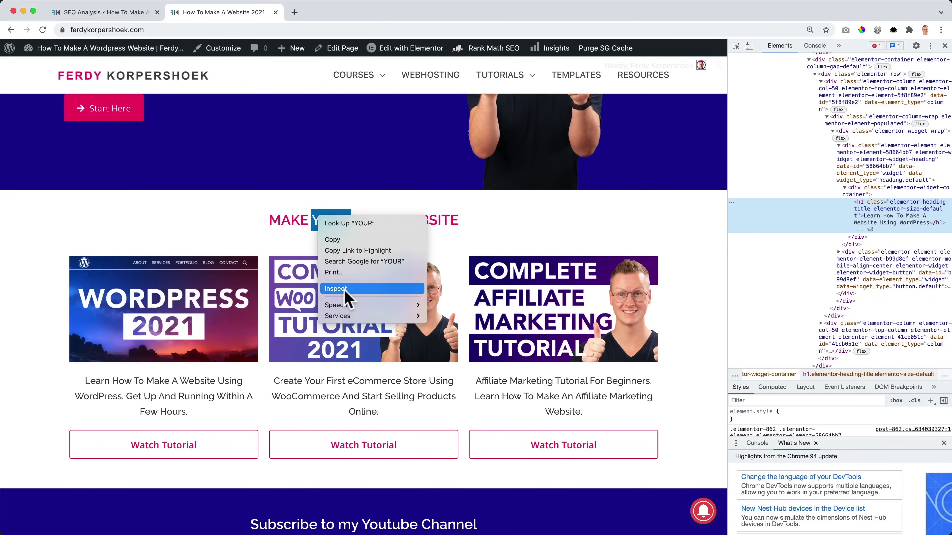
pyautogui.click(335, 289)
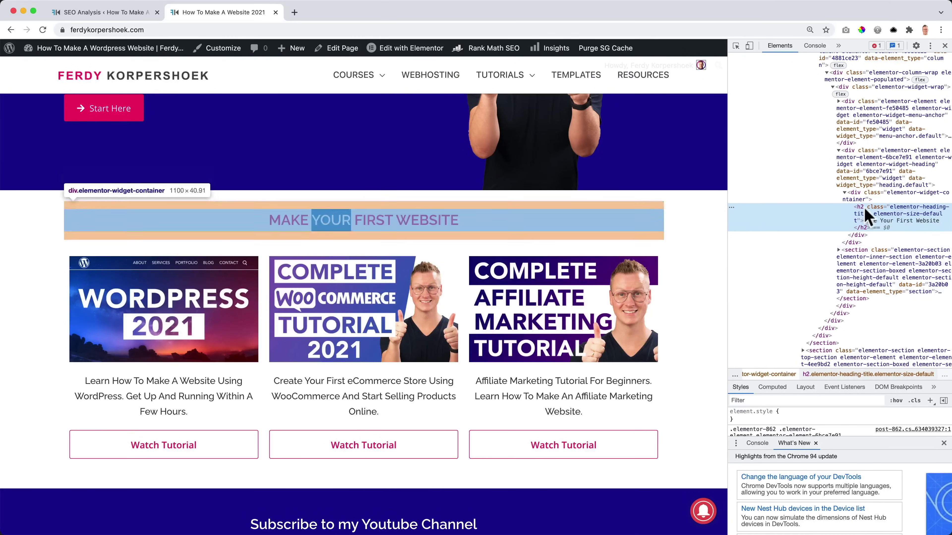
pyautogui.scroll(-6, 350, 247)
pyautogui.rightClick(323, 294)
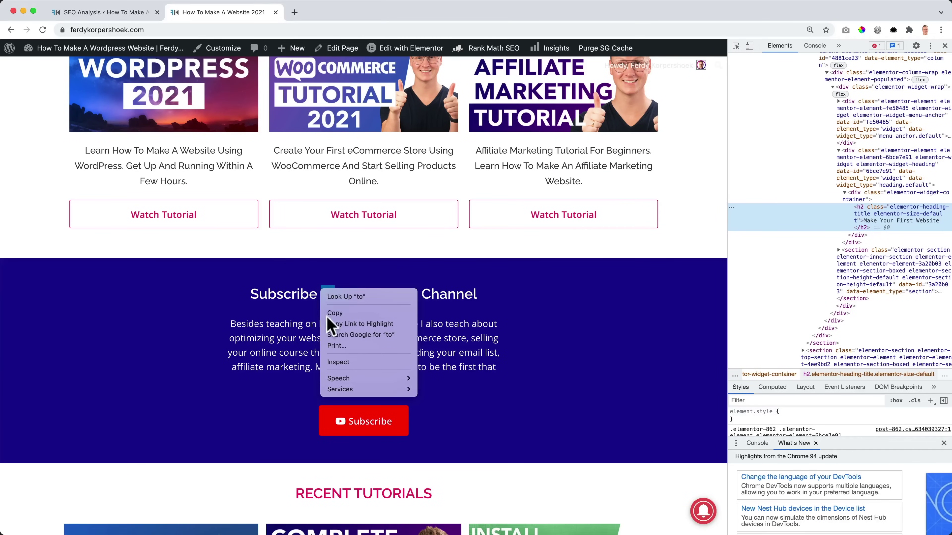
pyautogui.click(343, 359)
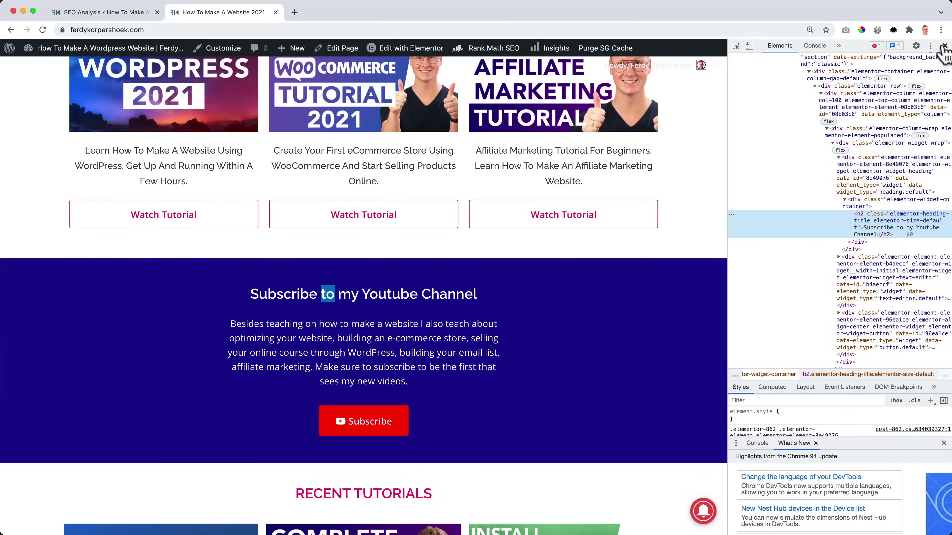
# Close DevTools, review and rerun the Rank Math SEO analysis, then return to the homepage.
pyautogui.click(944, 46)
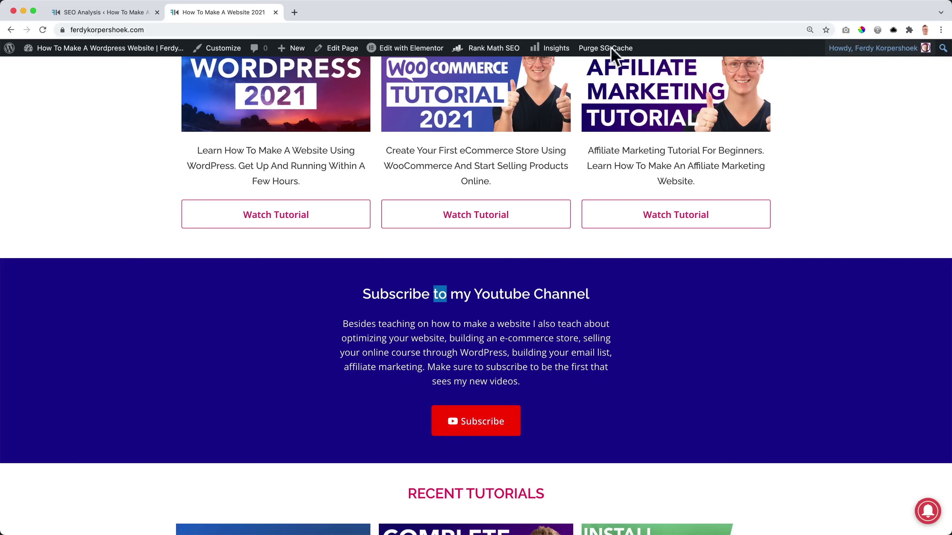
pyautogui.click(94, 12)
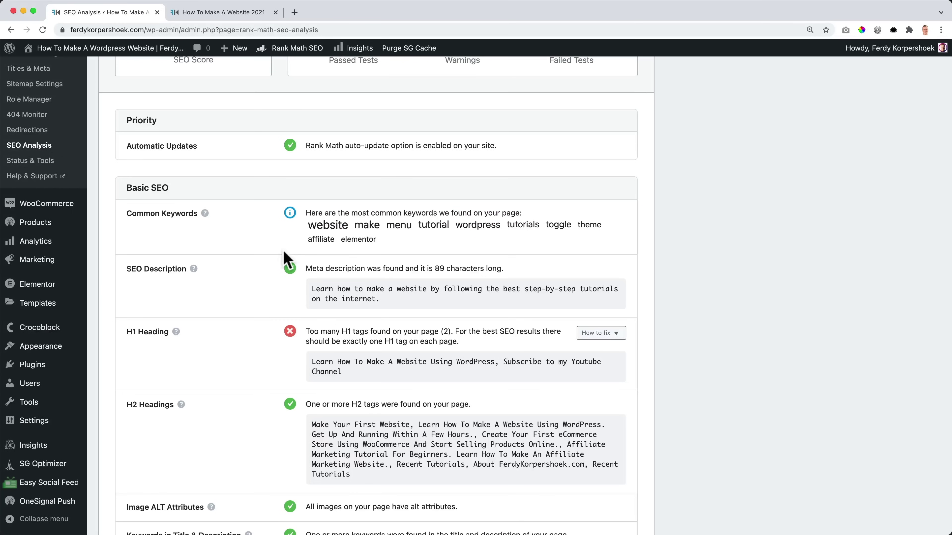
pyautogui.scroll(-12, 284, 251)
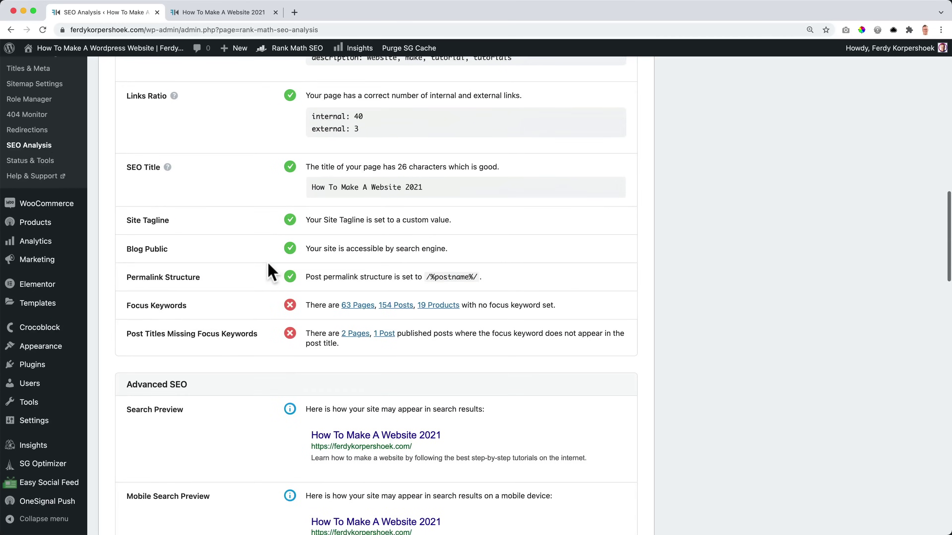
pyautogui.scroll(-15, 272, 272)
pyautogui.scroll(-8, 272, 272)
pyautogui.scroll(-1, 272, 272)
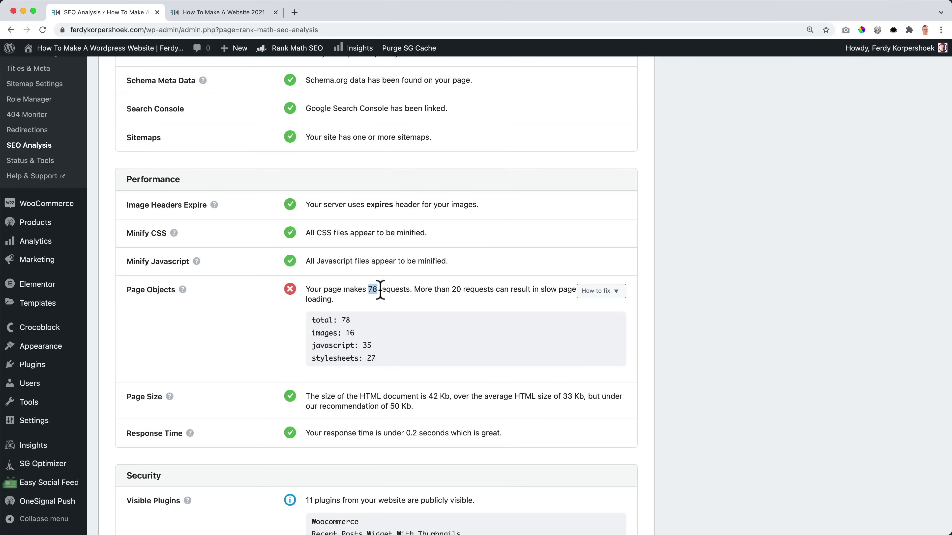
pyautogui.scroll(-10, 298, 334)
pyautogui.scroll(20, 297, 334)
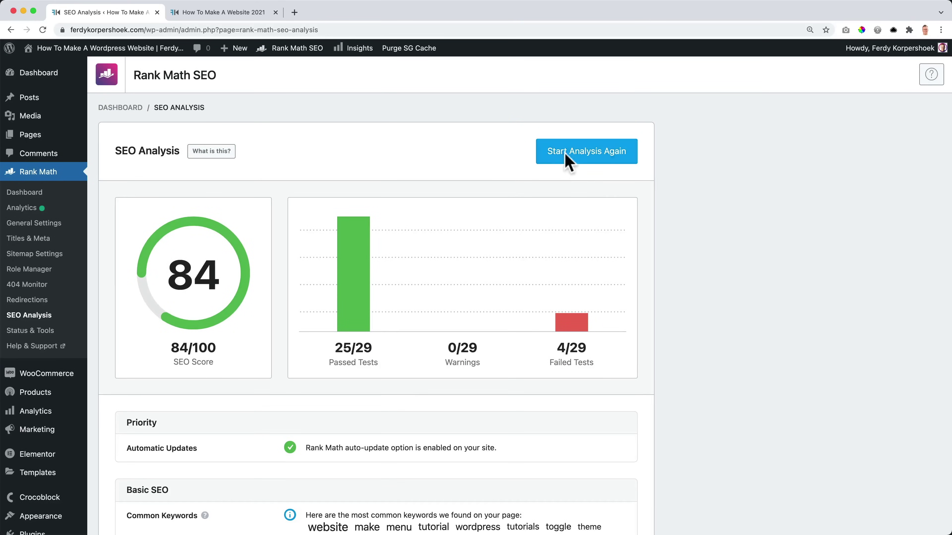
pyautogui.click(569, 162)
pyautogui.click(213, 13)
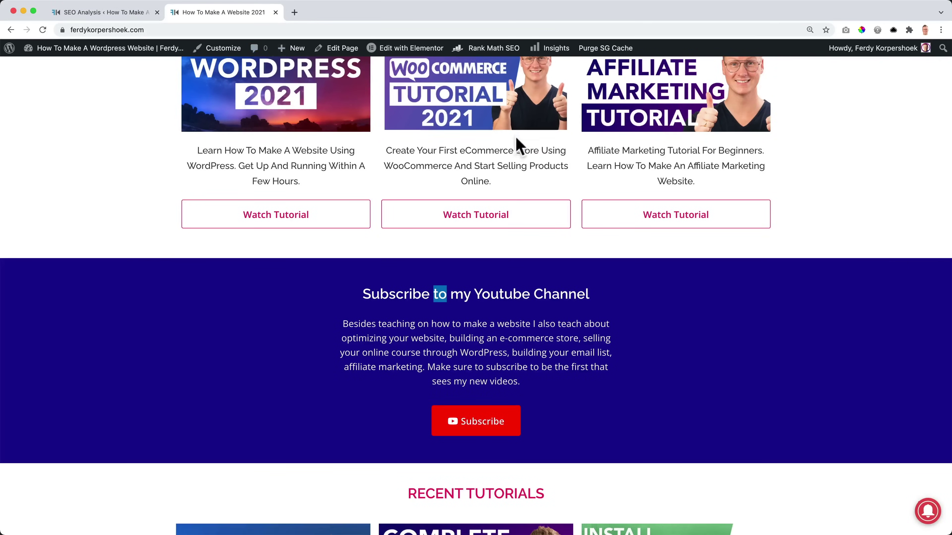
# Open the Best Webhosting page, then load ferdykorp.com/rankmat and scroll to Rank Math's footer.
pyautogui.scroll(10, 516, 144)
pyautogui.click(524, 77)
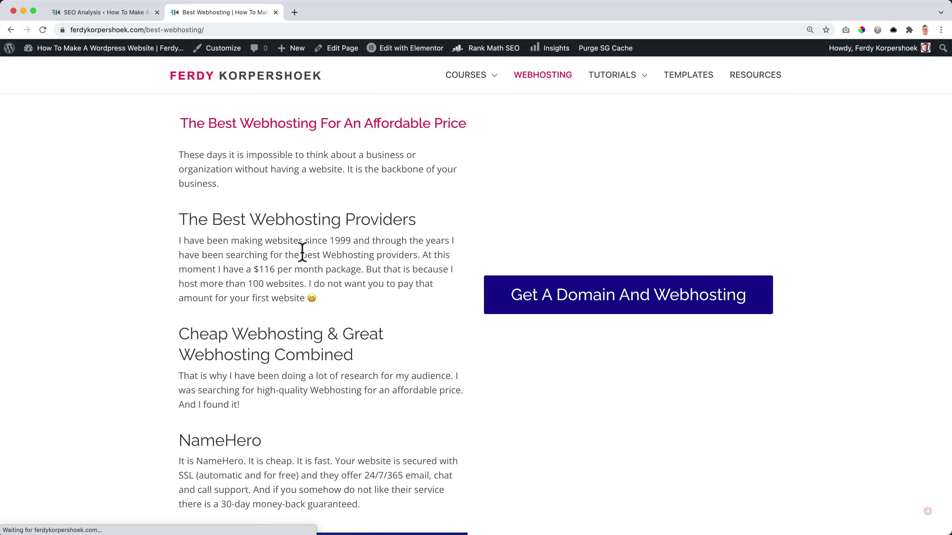
pyautogui.click(146, 29)
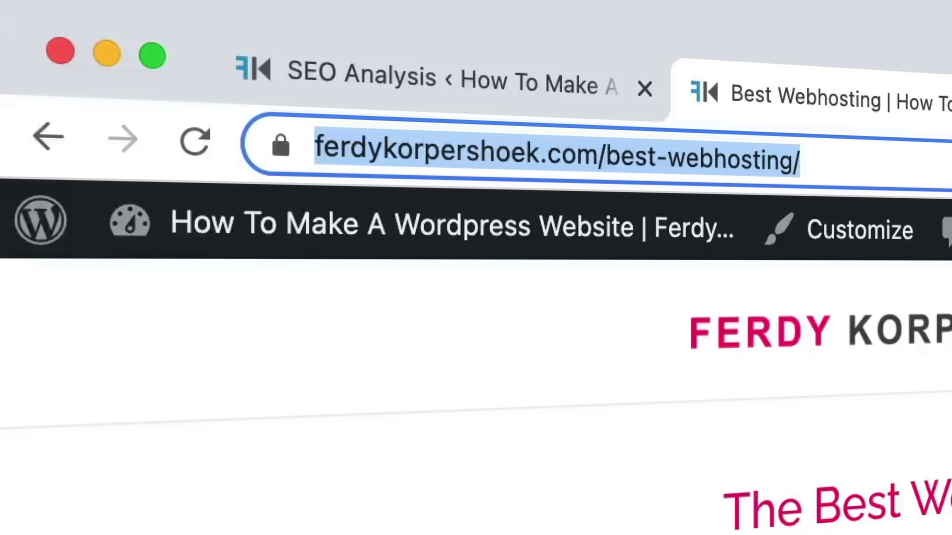
pyautogui.press('BackSpace')
pyautogui.write('ferdykorp.com')
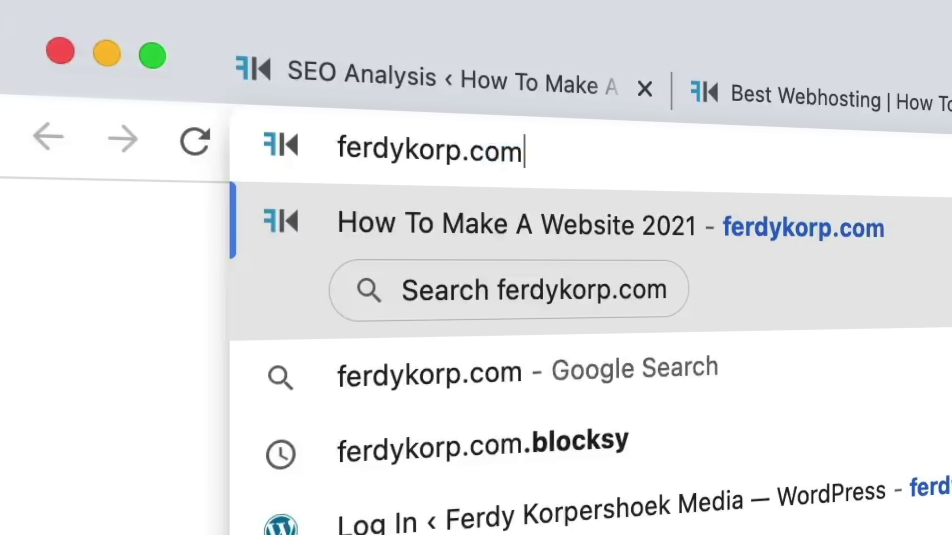
pyautogui.write('/rankmat')
pyautogui.press('Return')
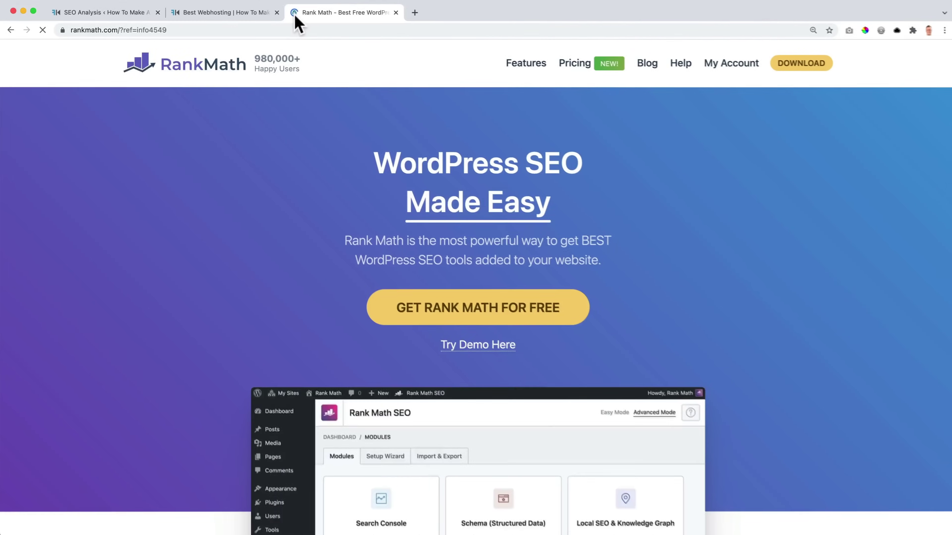
pyautogui.scroll(-10, 581, 229)
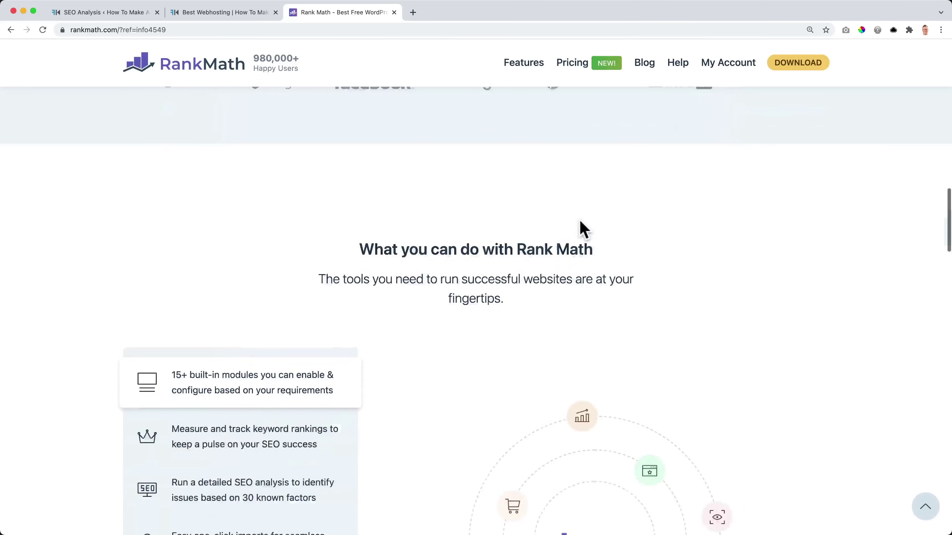
pyautogui.scroll(-20, 580, 230)
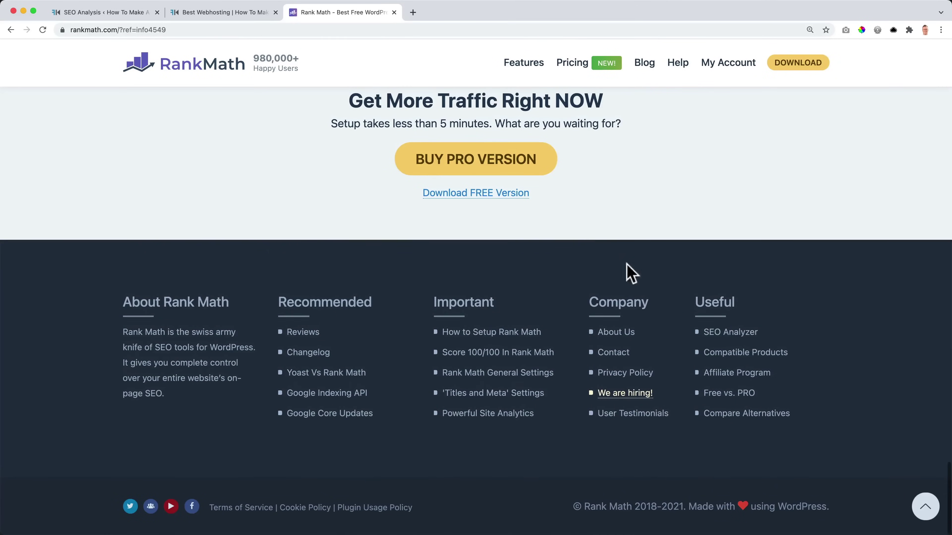
# Audit the pasted best-webhosting URL in SEO Analyzer (85/100, no H1), then return to that page.
pyautogui.click(721, 341)
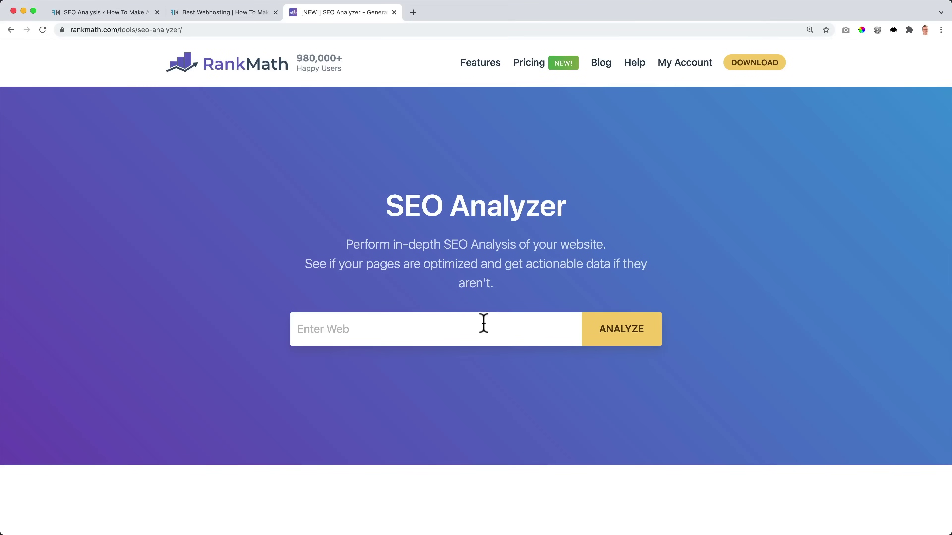
pyautogui.click(418, 324)
pyautogui.write('https://ferdykorpershoek.com/best-webhosting/')
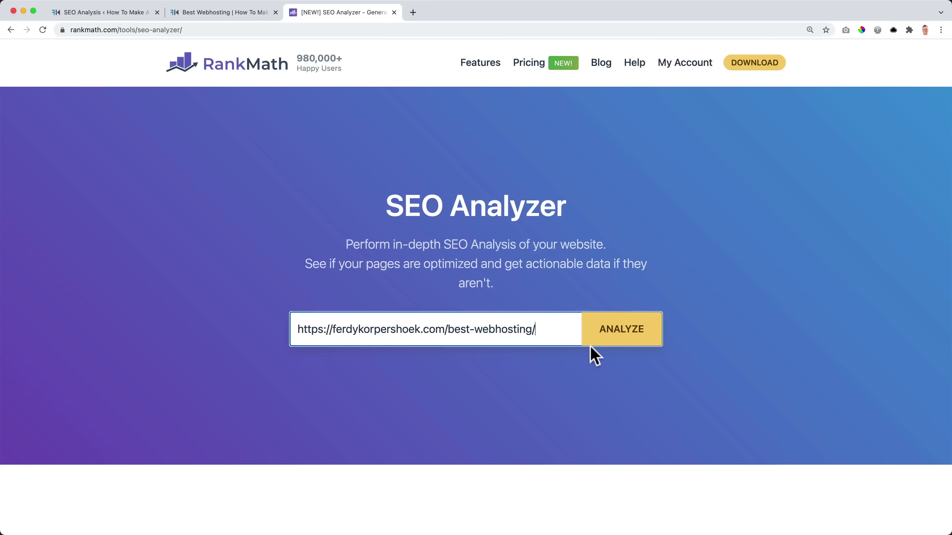
pyautogui.click(615, 343)
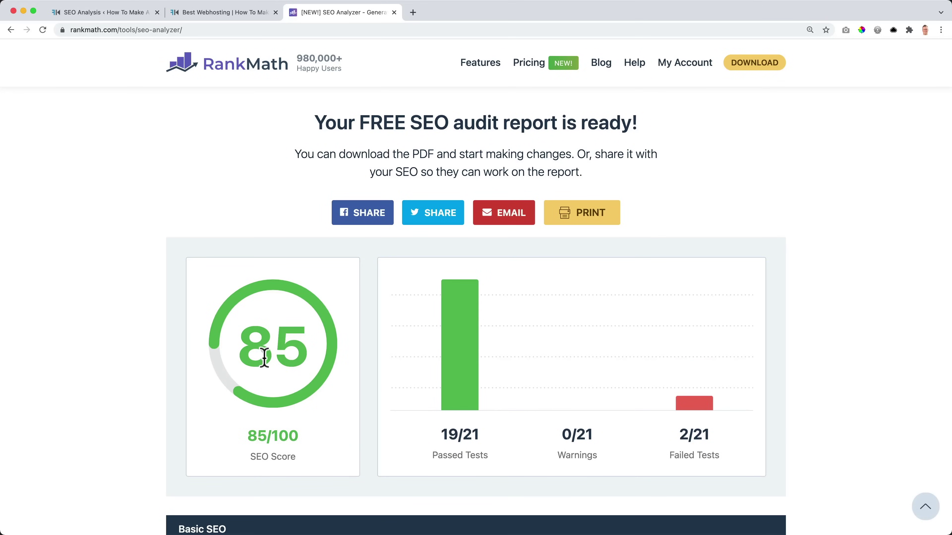
pyautogui.scroll(-2, 598, 360)
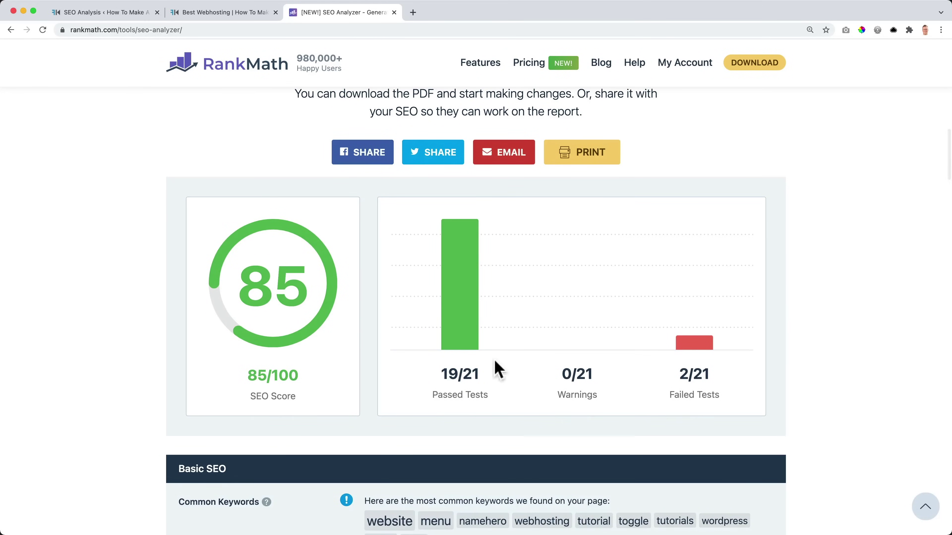
pyautogui.scroll(-10, 504, 369)
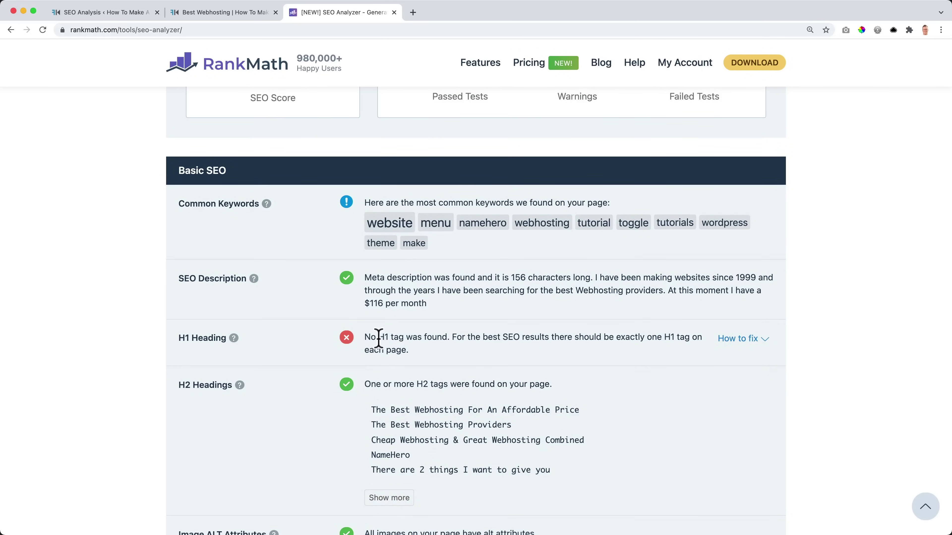
pyautogui.click(206, 14)
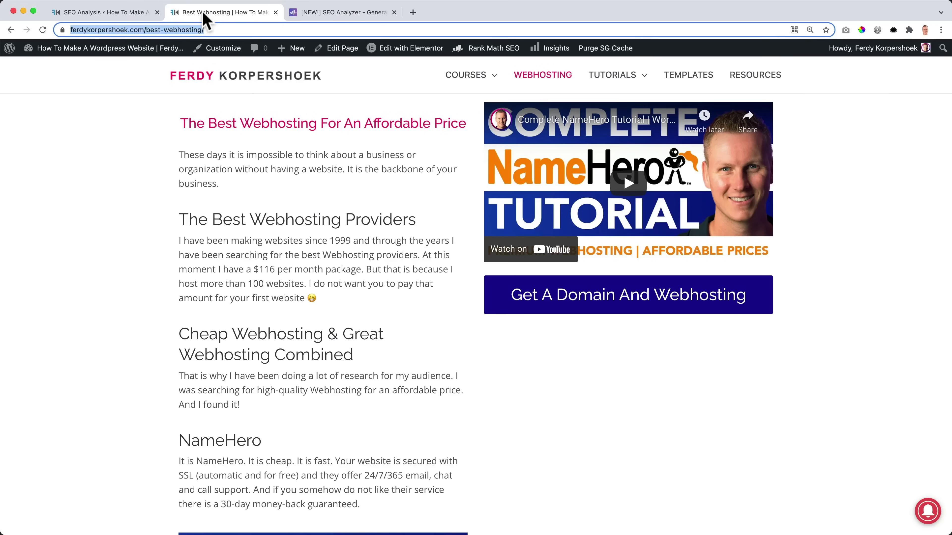
# Make 'The Best Webhosting For An Affordable Price' heading an H1 in Elementor and show Rank Math's SEO checks.
pyautogui.click(404, 51)
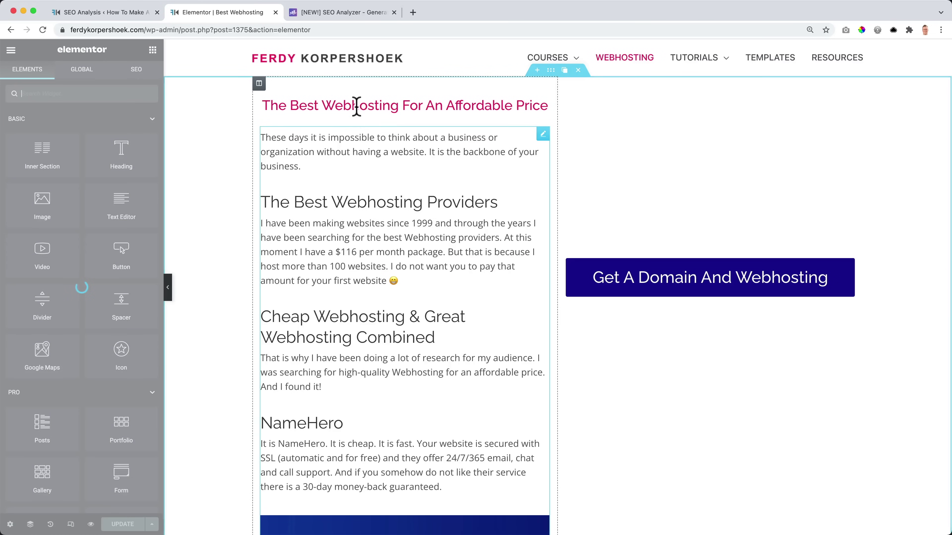
pyautogui.click(334, 105)
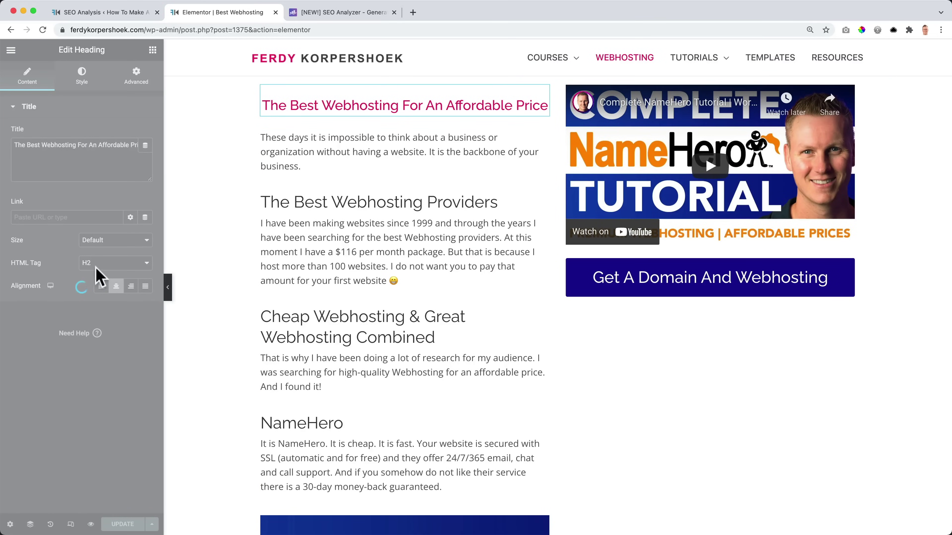
pyautogui.click(107, 272)
pyautogui.click(100, 277)
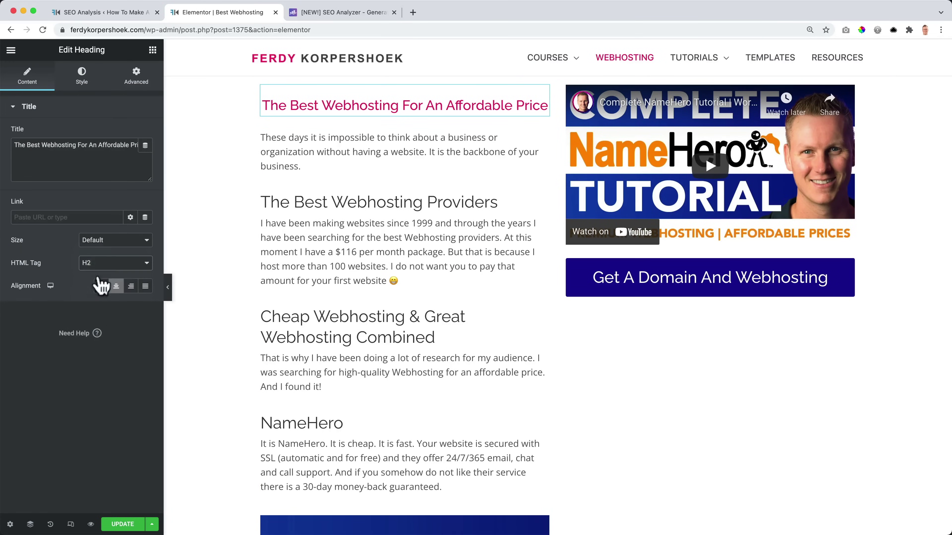
pyautogui.click(151, 50)
pyautogui.click(136, 71)
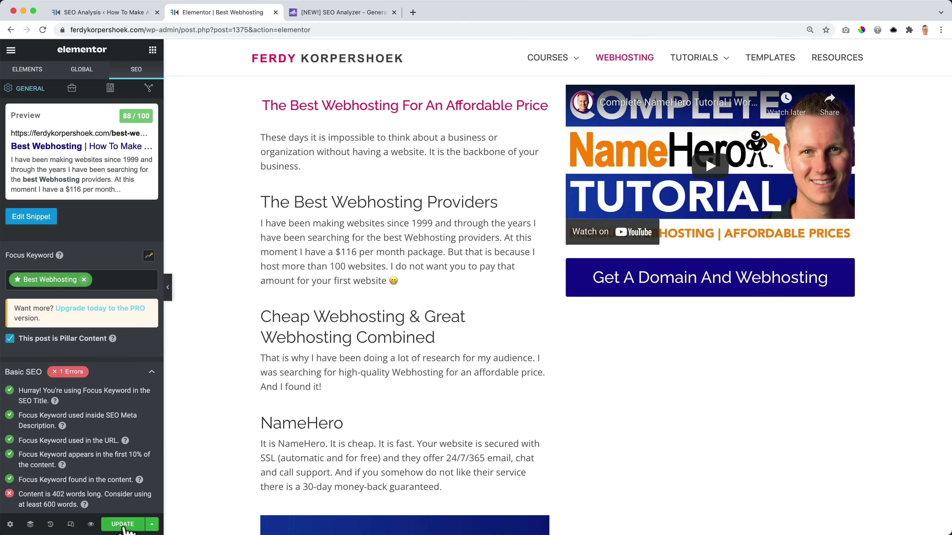
# Update the page with the new H1 heading and re-run the best-webhosting audit.
pyautogui.click(339, 12)
pyautogui.scroll(15, 543, 270)
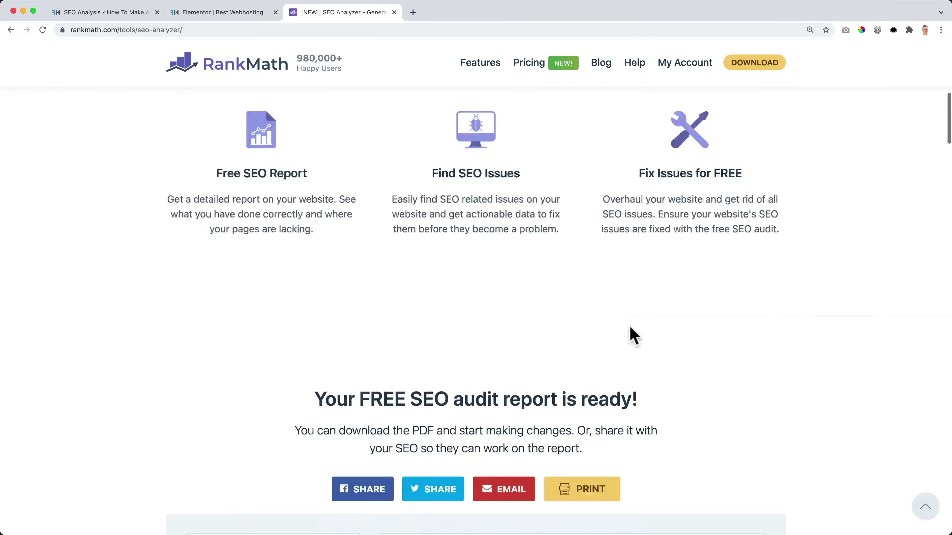
pyautogui.scroll(-2, 629, 326)
pyautogui.scroll(-2, 628, 326)
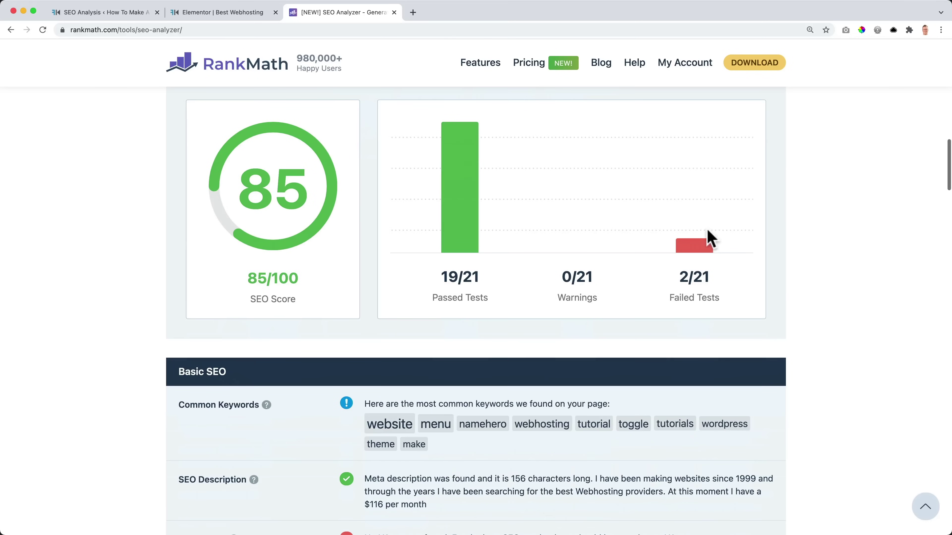
pyautogui.scroll(-5, 474, 314)
pyautogui.click(452, 359)
# Scroll through the full SEO Analyzer report, then close the analyzer tab.
pyautogui.scroll(-15, 382, 349)
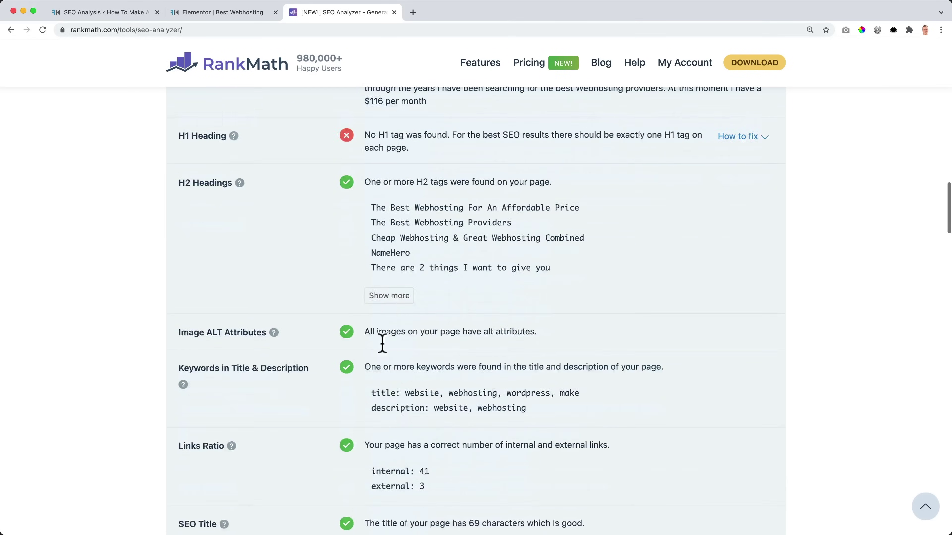
pyautogui.scroll(-20, 392, 339)
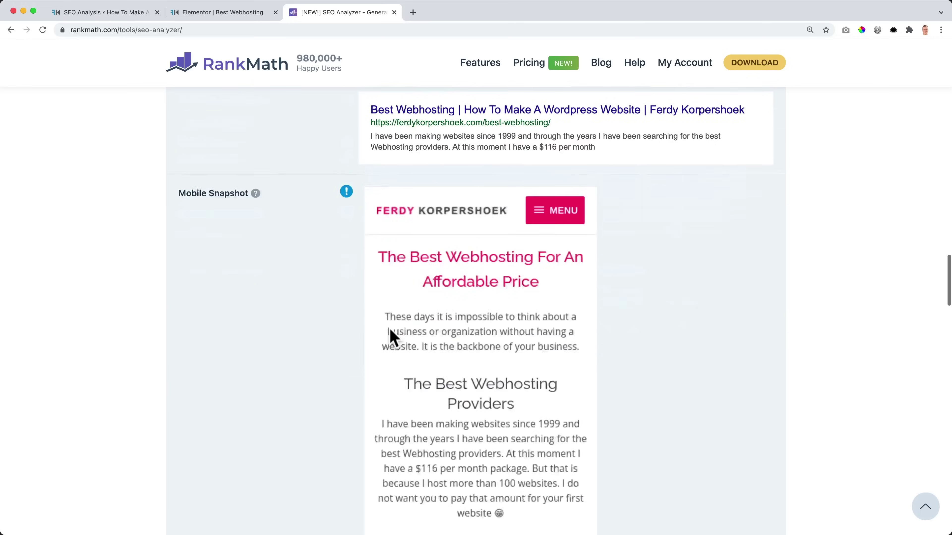
pyautogui.scroll(-15, 390, 329)
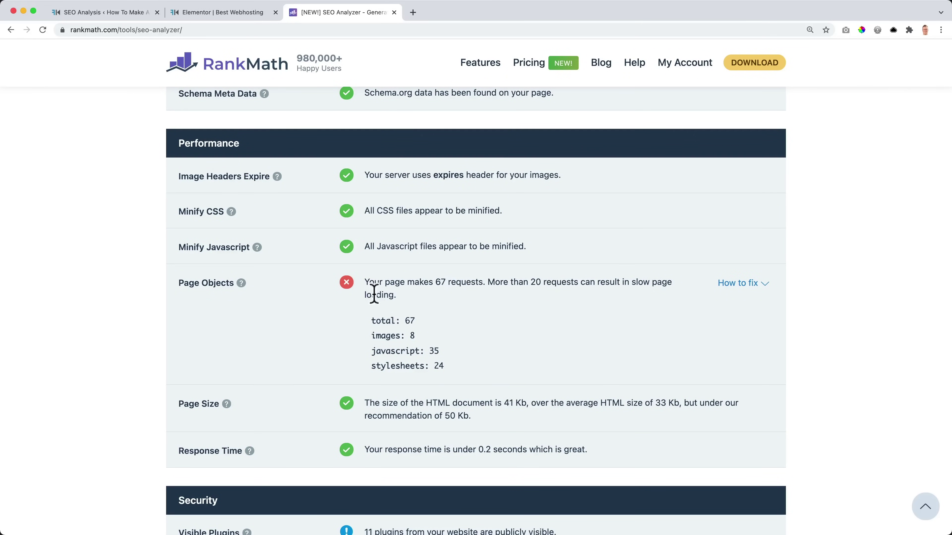
pyautogui.scroll(-10, 378, 334)
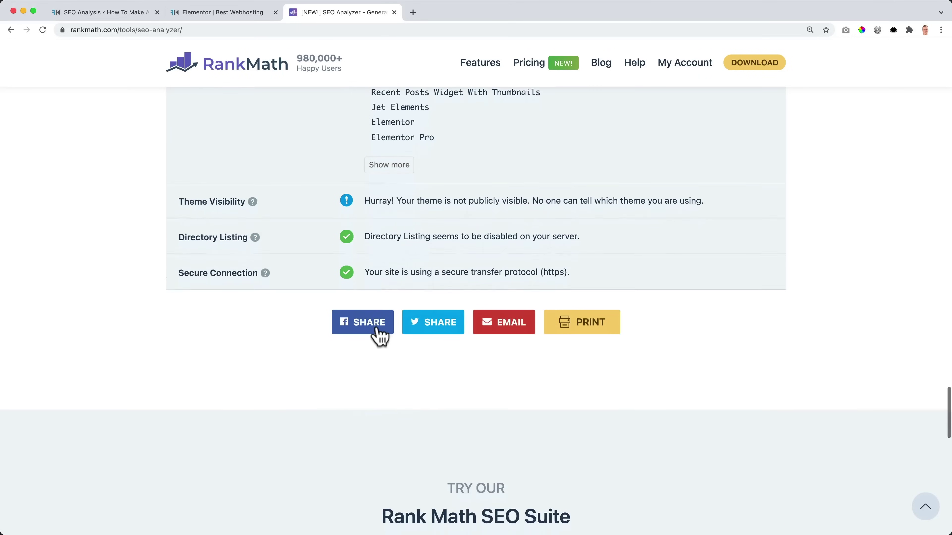
pyautogui.scroll(20, 378, 334)
pyautogui.scroll(10, 378, 339)
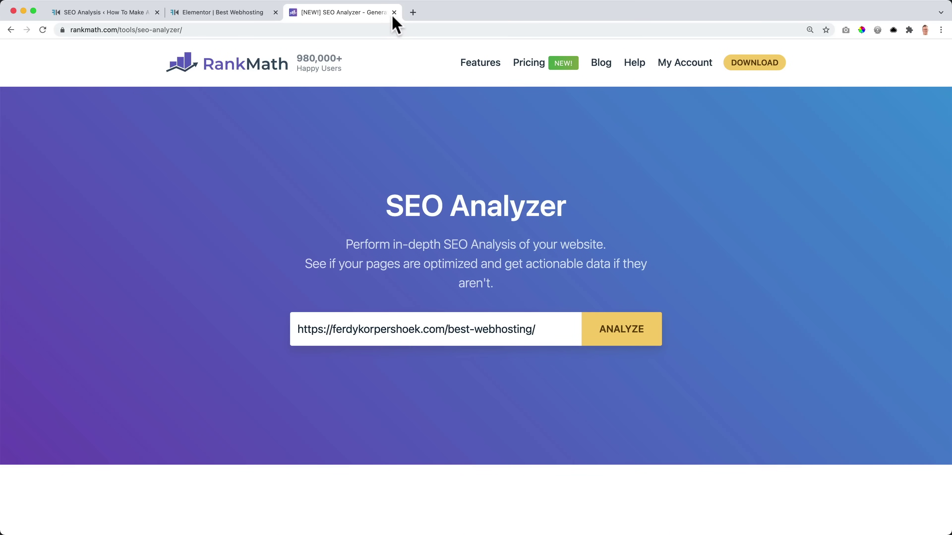
pyautogui.click(393, 12)
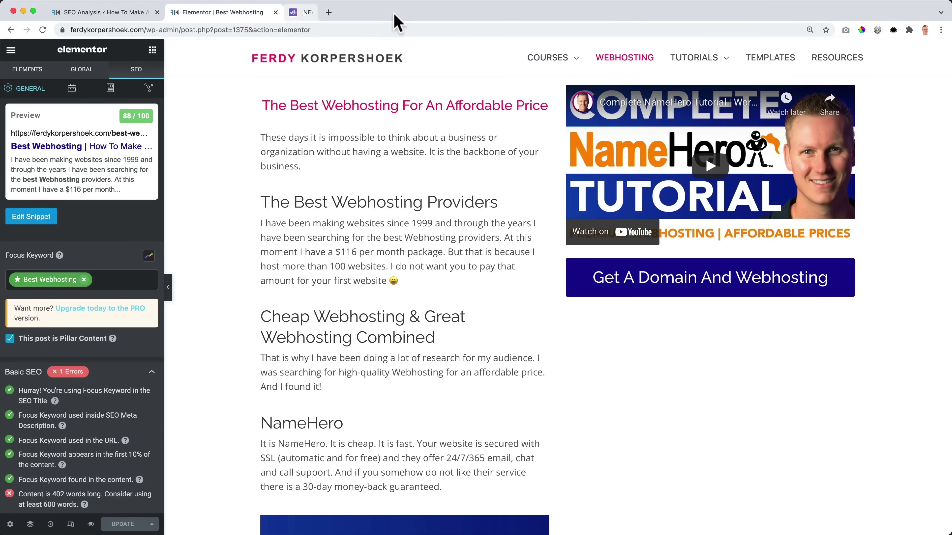
# Close Elementor, go to the live homepage and scroll down to Recent Tutorials.
pyautogui.click(276, 12)
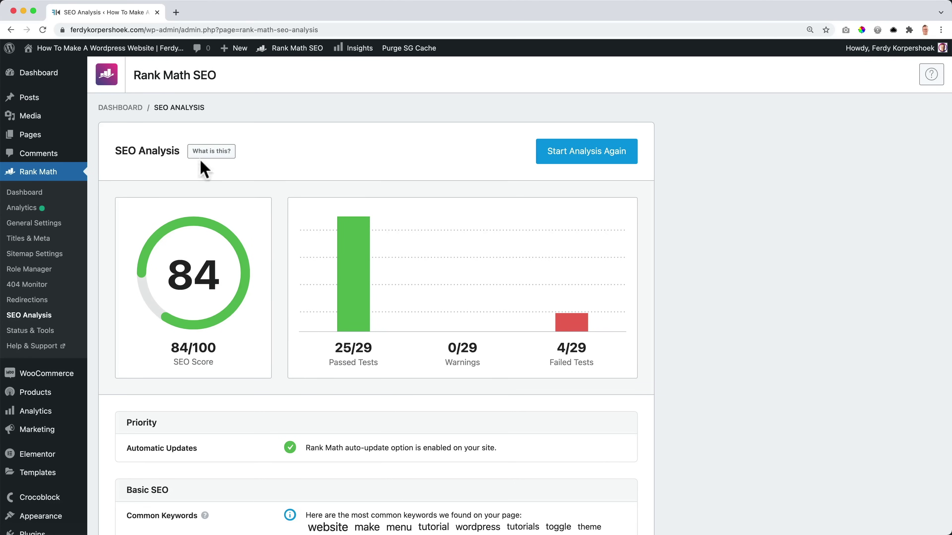
pyautogui.click(90, 49)
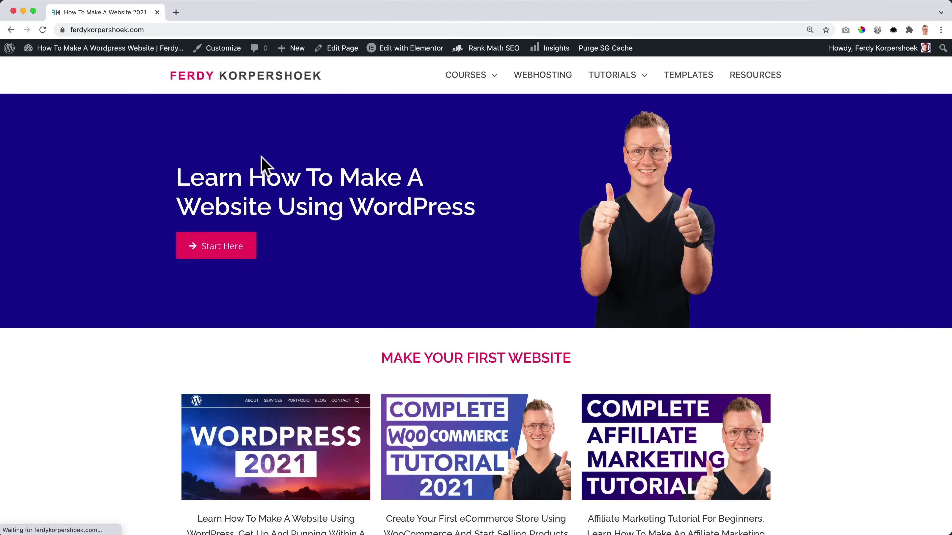
pyautogui.scroll(-15, 262, 165)
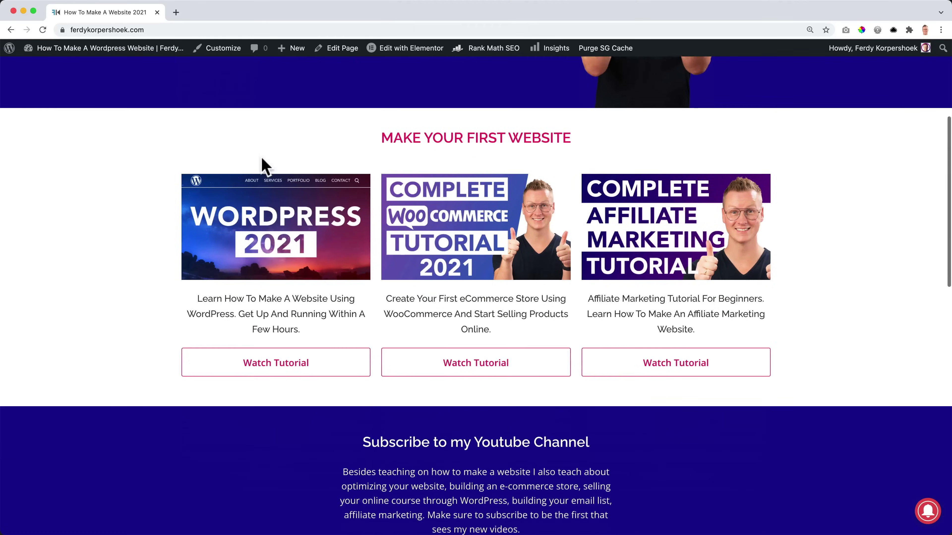
pyautogui.scroll(-2, 264, 168)
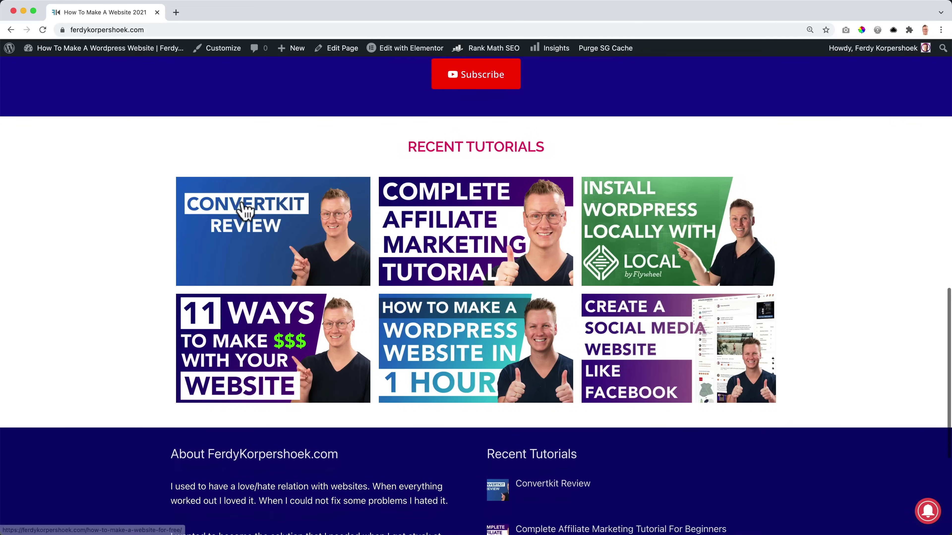
# Open the Convertkit Review article, skim through it, and launch Edit Post.
pyautogui.click(270, 224)
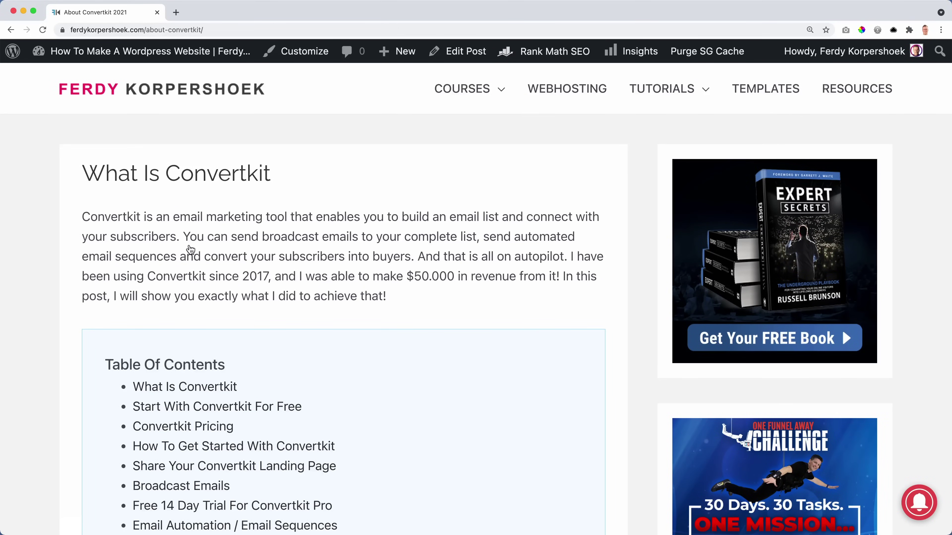
pyautogui.scroll(-7, 358, 239)
pyautogui.scroll(8, 356, 239)
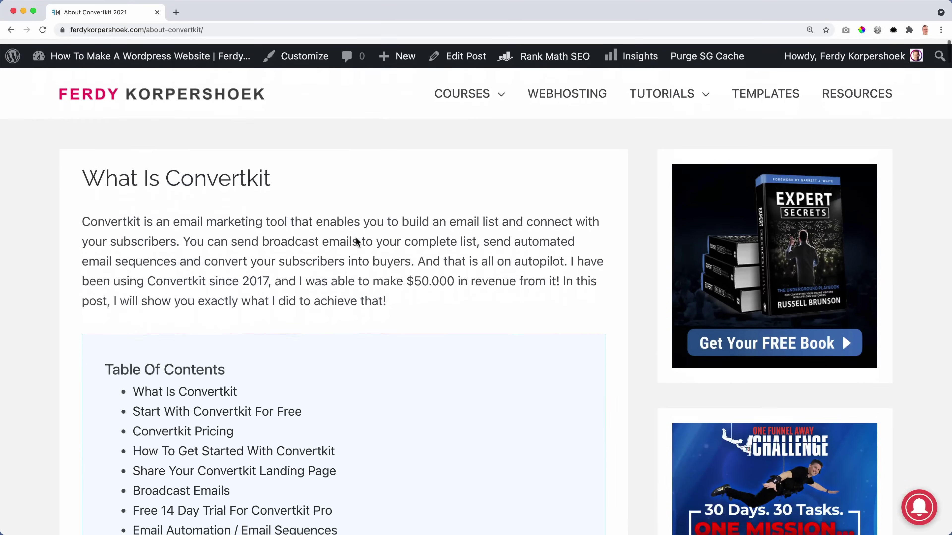
pyautogui.scroll(-4, 356, 238)
pyautogui.scroll(-20, 356, 238)
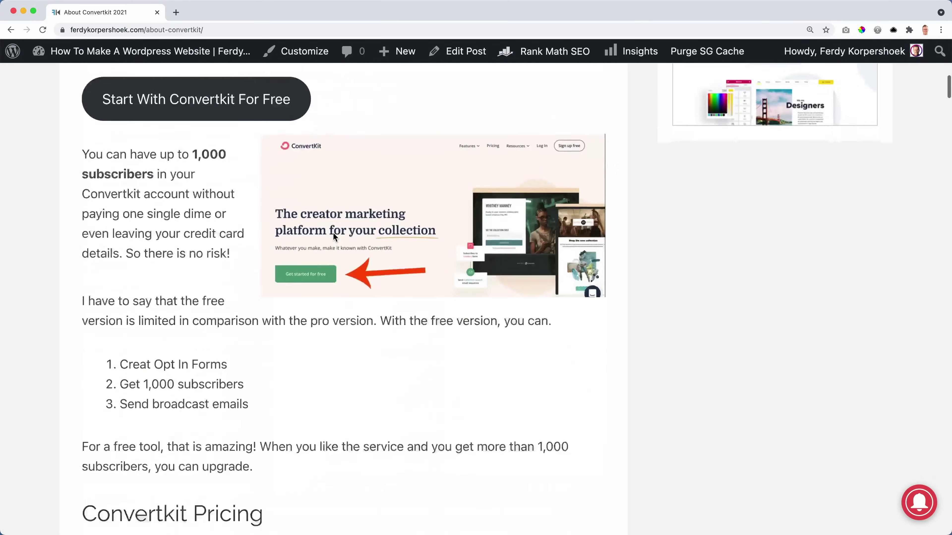
pyautogui.scroll(-20, 333, 233)
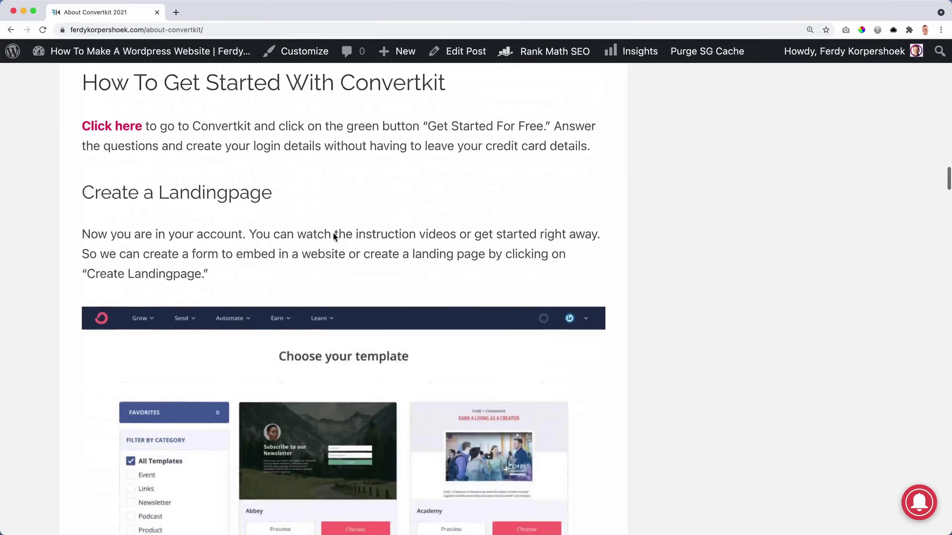
pyautogui.scroll(8, 333, 233)
pyautogui.scroll(20, 333, 233)
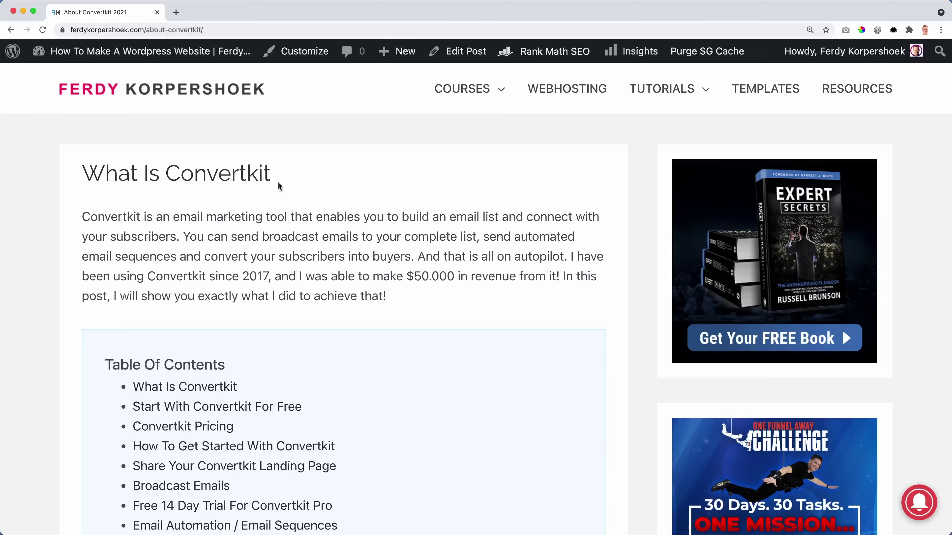
pyautogui.click(463, 54)
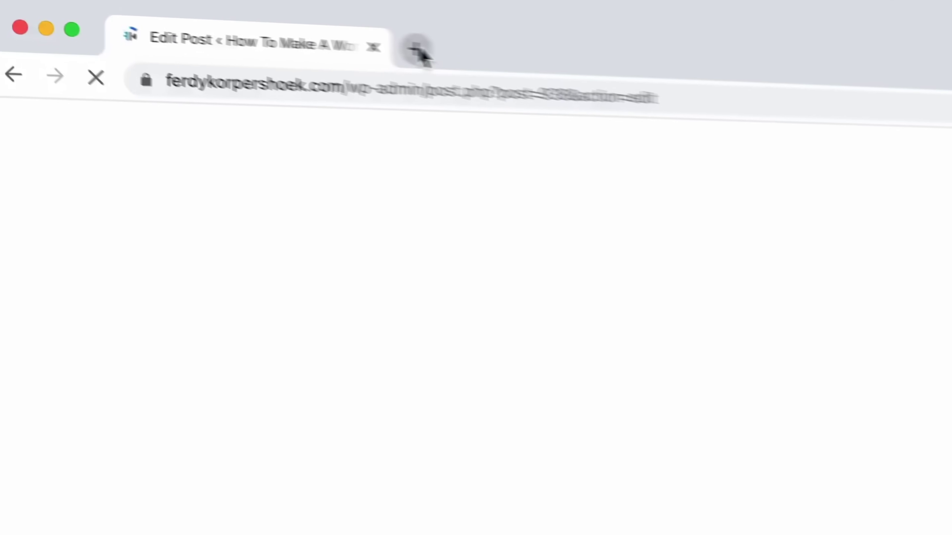
# Search YouTube for 'affiliate marketing ferdy' in a new tab.
pyautogui.click(176, 12)
pyautogui.write('yout')
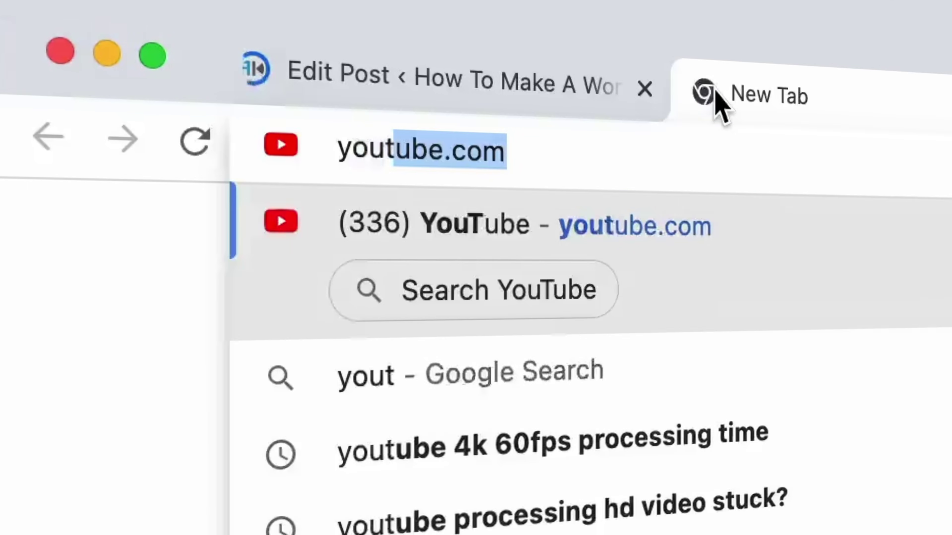
pyautogui.press('Return')
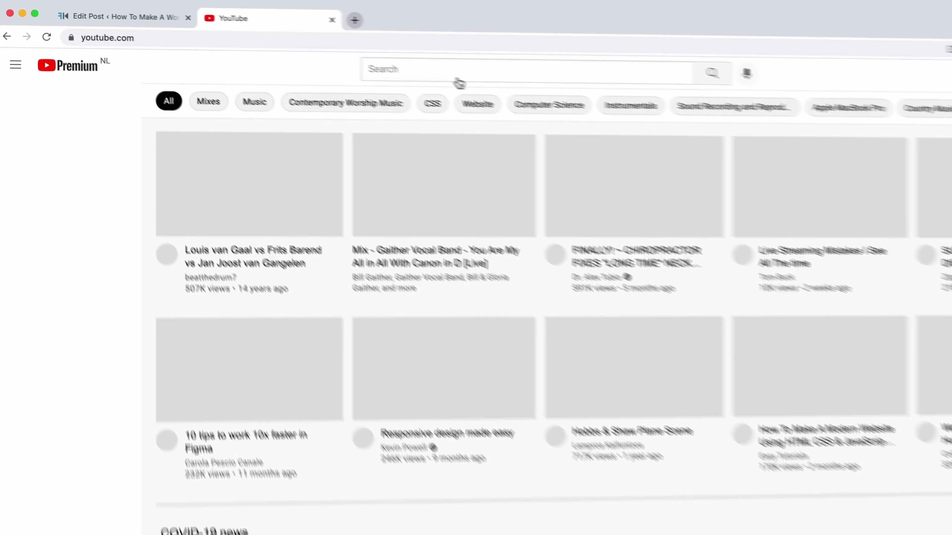
pyautogui.click(378, 51)
pyautogui.write('affiliate marketing ferdy')
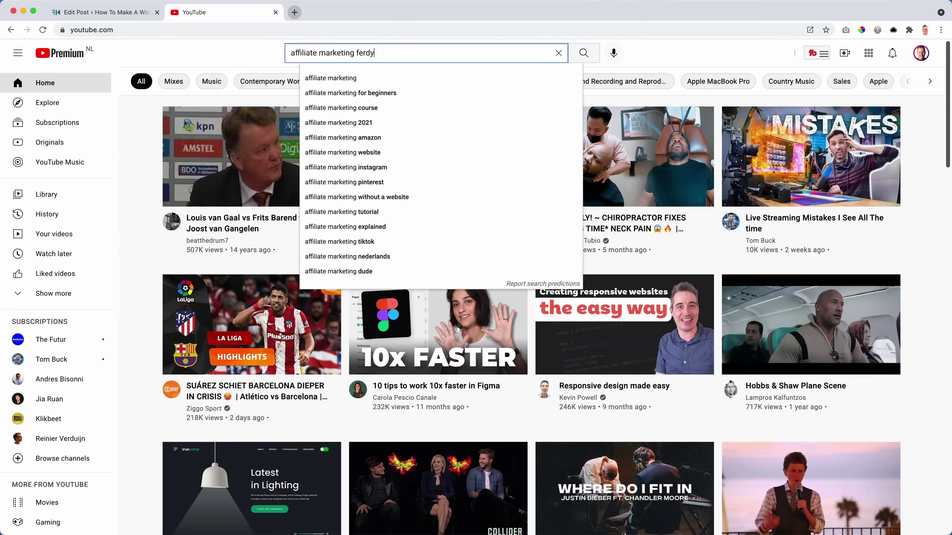
pyautogui.press('Return')
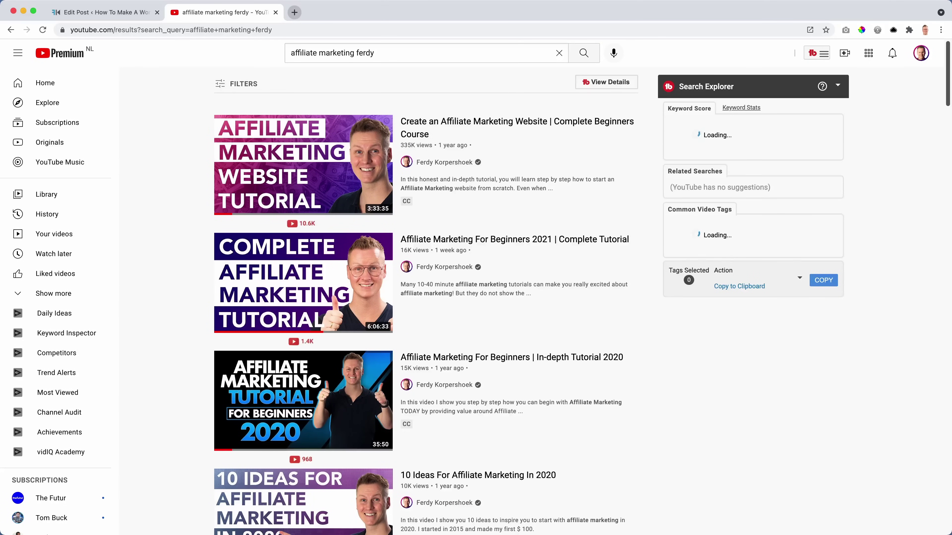
# Read the Affiliate Marketing For Beginners 2021 video's chapter list, then close the tab.
pyautogui.click(352, 270)
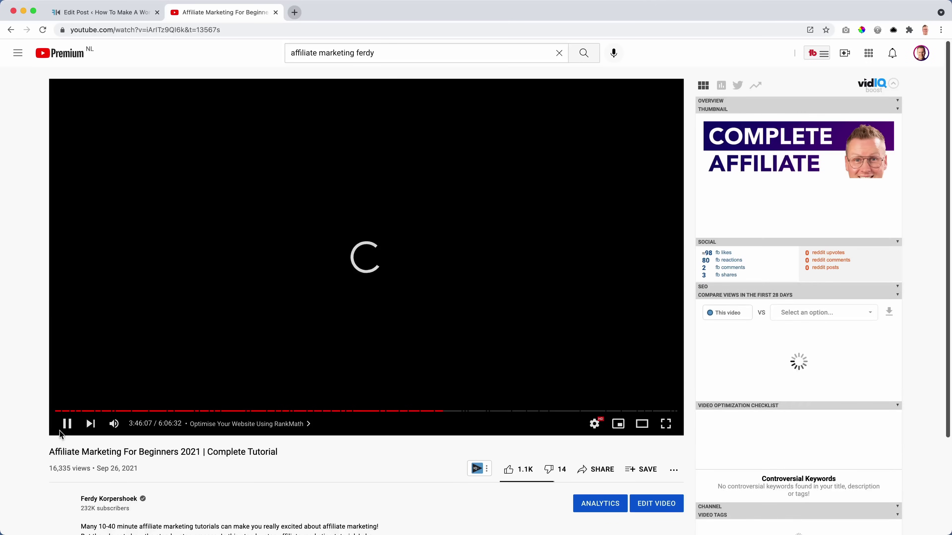
pyautogui.scroll(-4, 108, 421)
pyautogui.scroll(-2, 107, 394)
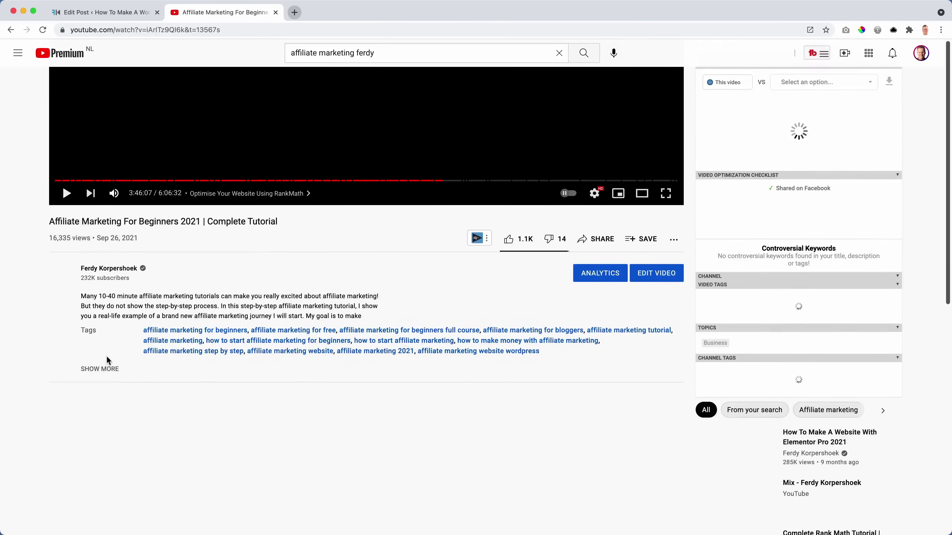
pyautogui.click(102, 365)
pyautogui.scroll(-5, 111, 366)
pyautogui.scroll(-20, 128, 350)
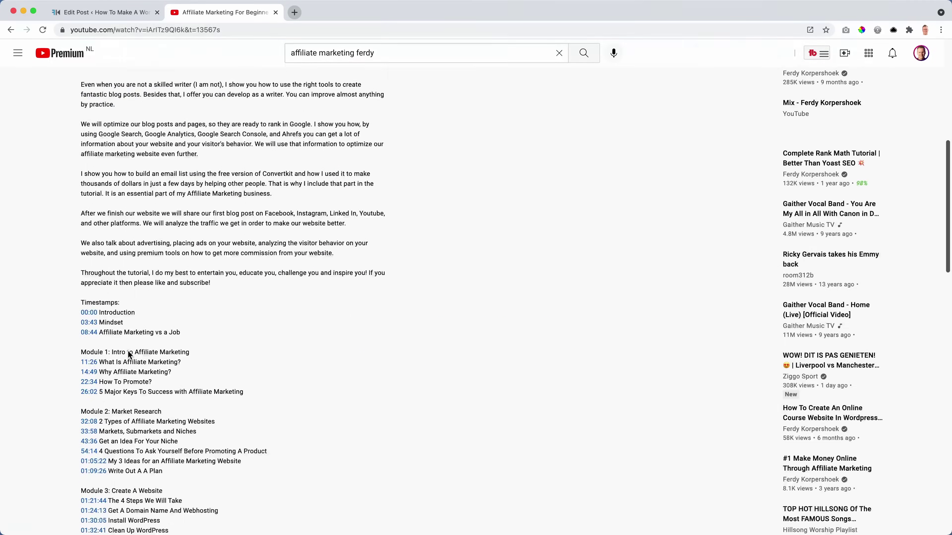
pyautogui.click(276, 13)
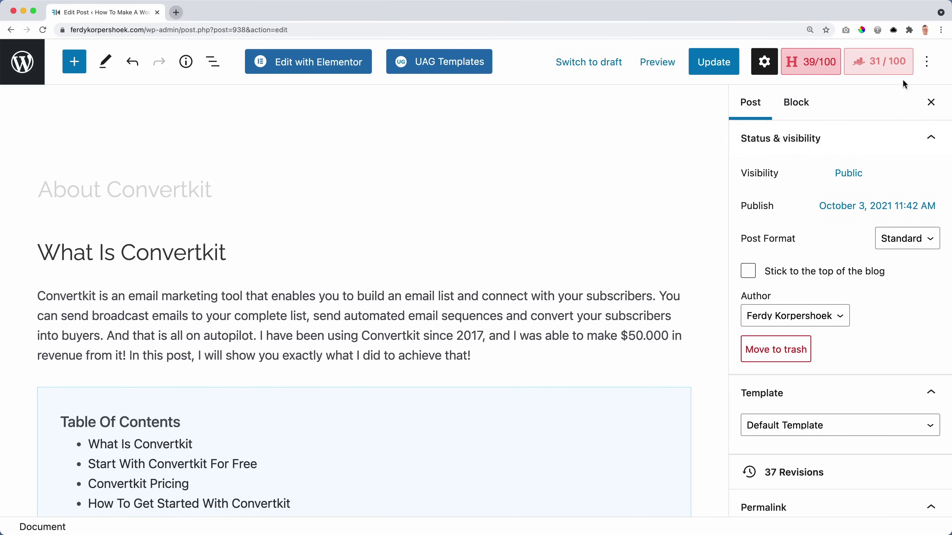
# Open Rank Math's 31/100 panel for the post and select the empty Focus Keyword field.
pyautogui.click(878, 67)
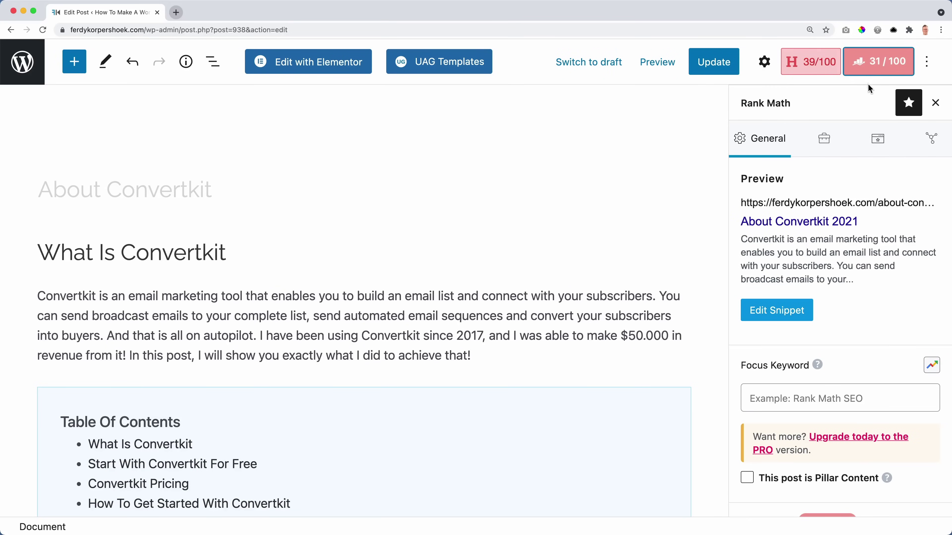
pyautogui.scroll(-2, 819, 149)
pyautogui.scroll(-5, 824, 148)
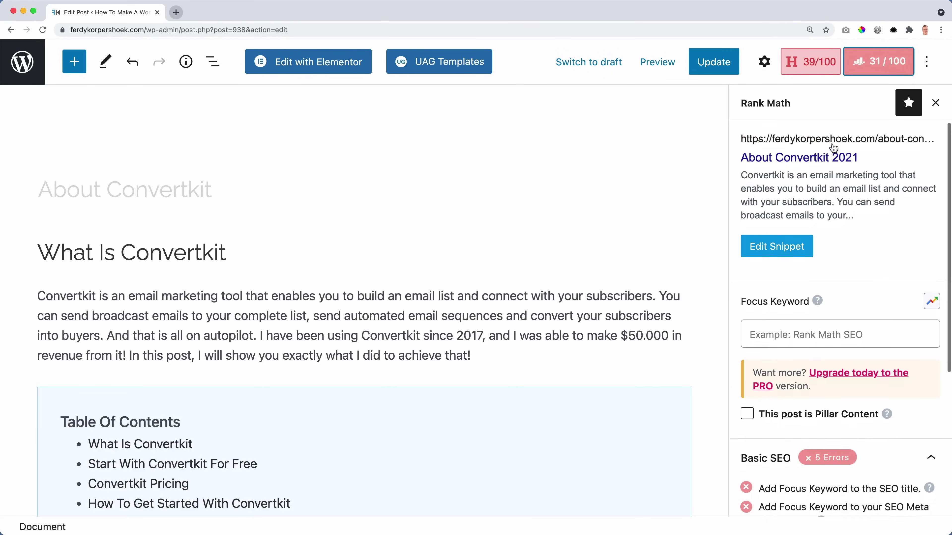
pyautogui.scroll(7, 820, 160)
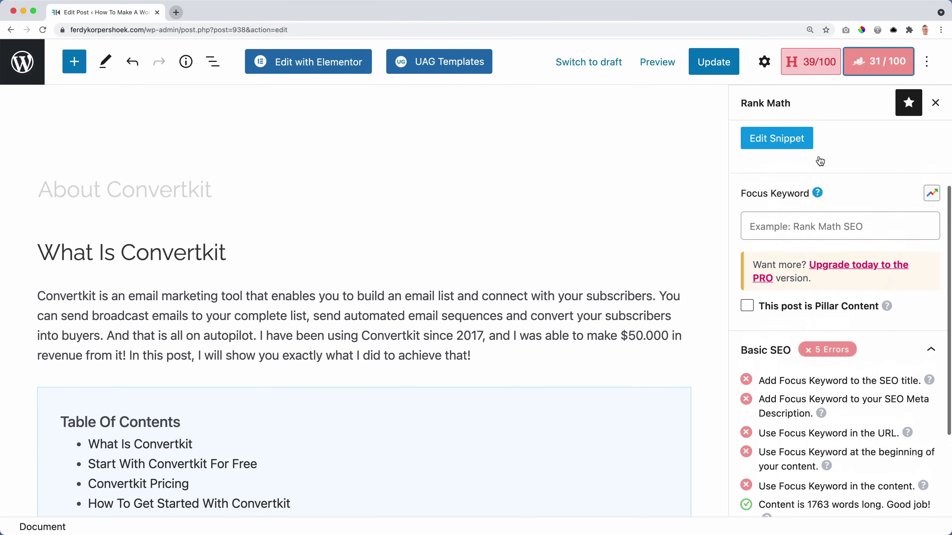
pyautogui.scroll(-5, 819, 158)
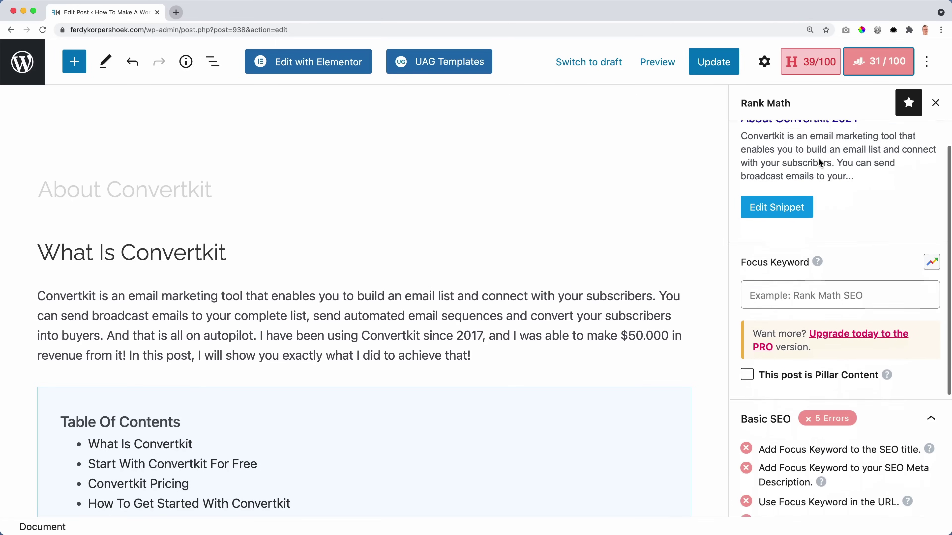
pyautogui.click(813, 240)
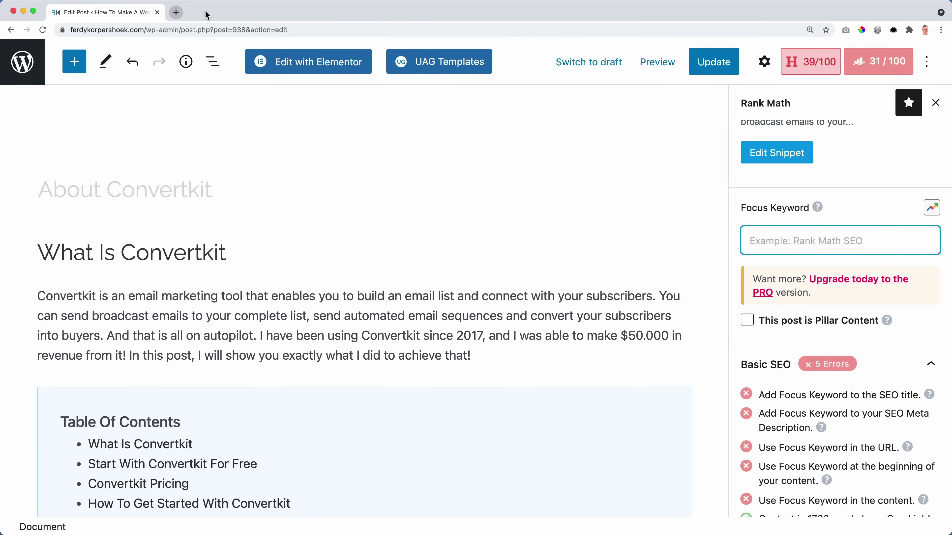
# Google 'convertkit' in a new tab and view its related search suggestions.
pyautogui.click(177, 15)
pyautogui.write('c')
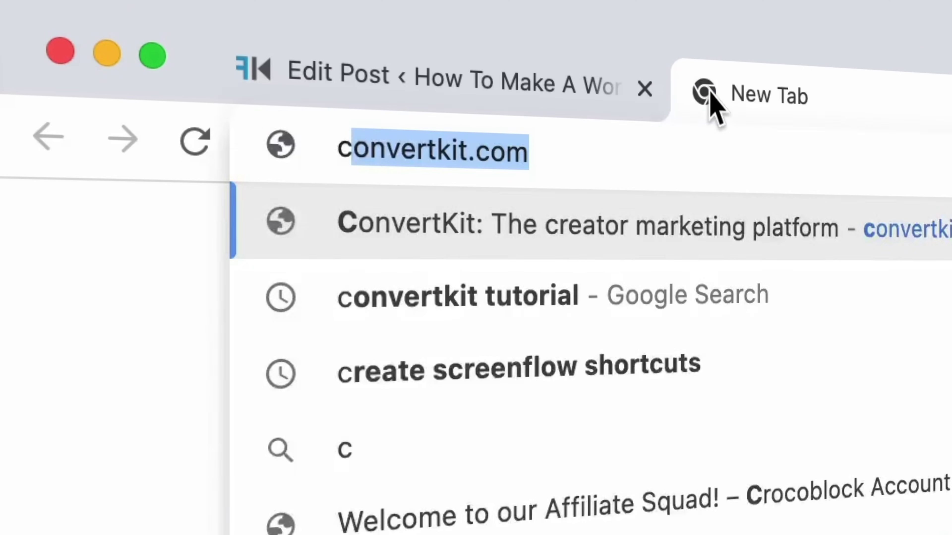
pyautogui.write('onvertkit')
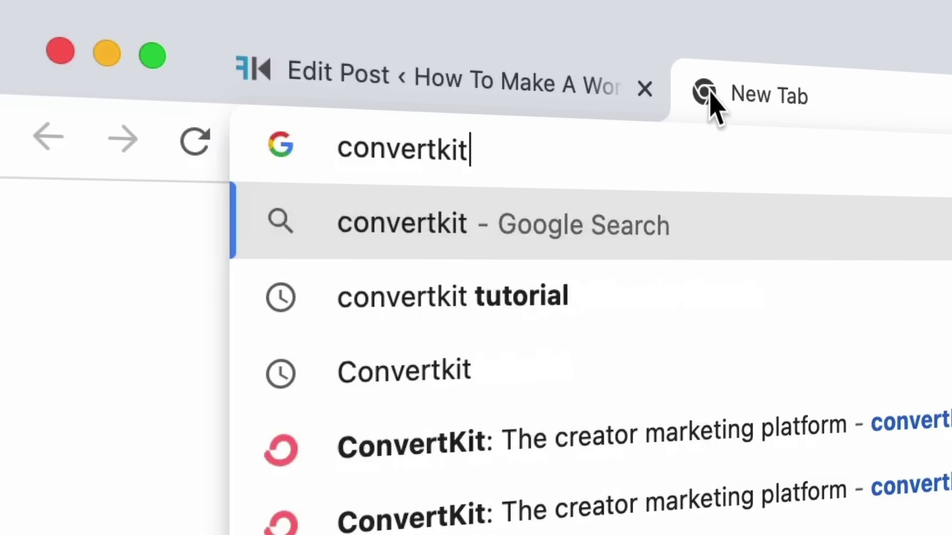
pyautogui.press('Return')
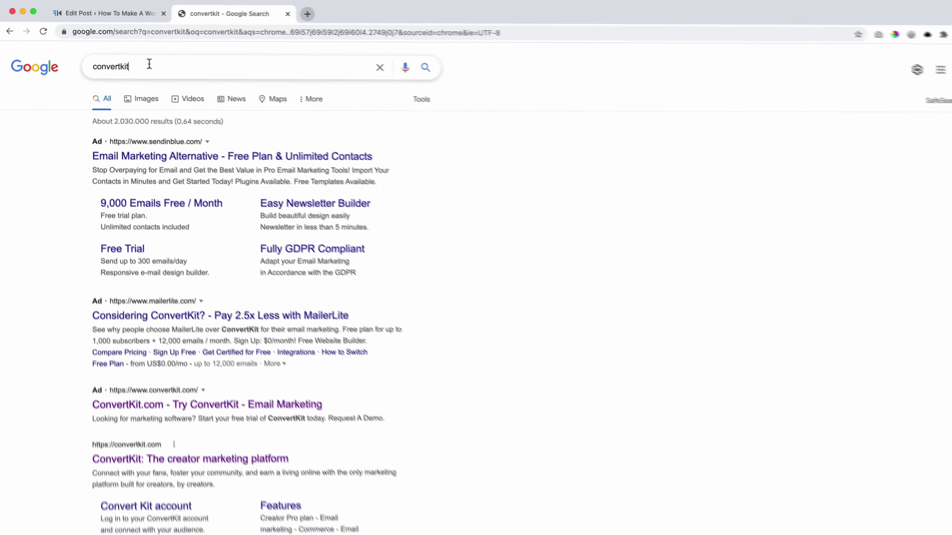
pyautogui.click(149, 64)
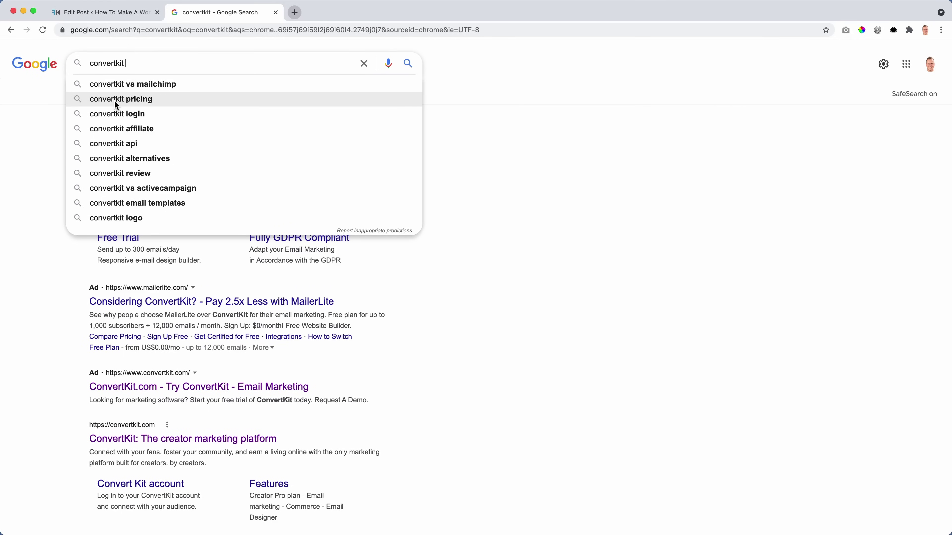
pyautogui.click(111, 18)
# Check the heading levels of 'Convertkit Pricing' and 'What Is Convertkit'.
pyautogui.scroll(-8, 164, 229)
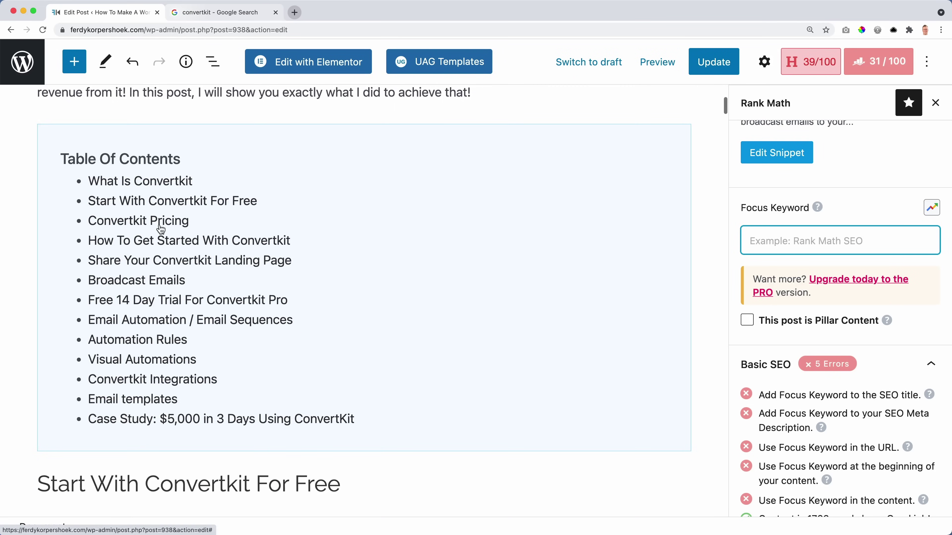
pyautogui.scroll(-10, 163, 229)
pyautogui.scroll(-10, 155, 237)
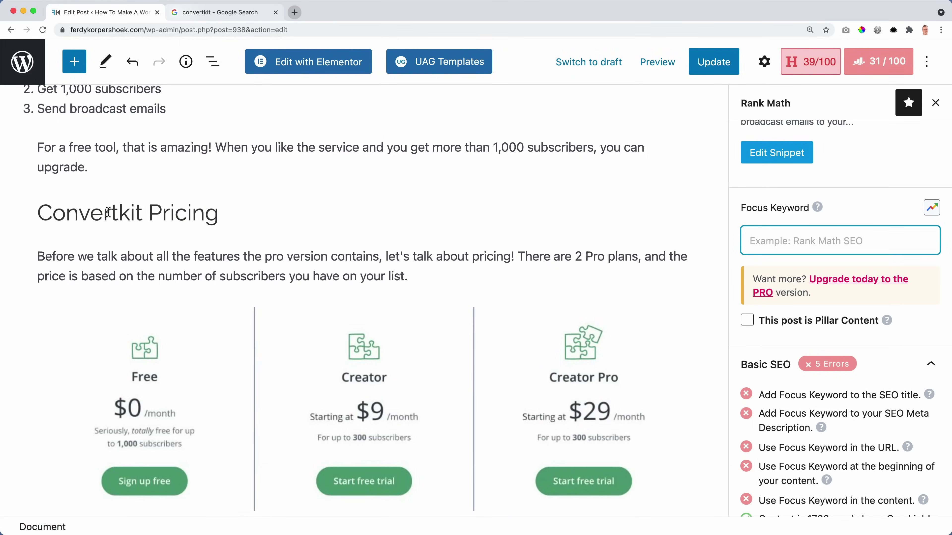
pyautogui.click(157, 212)
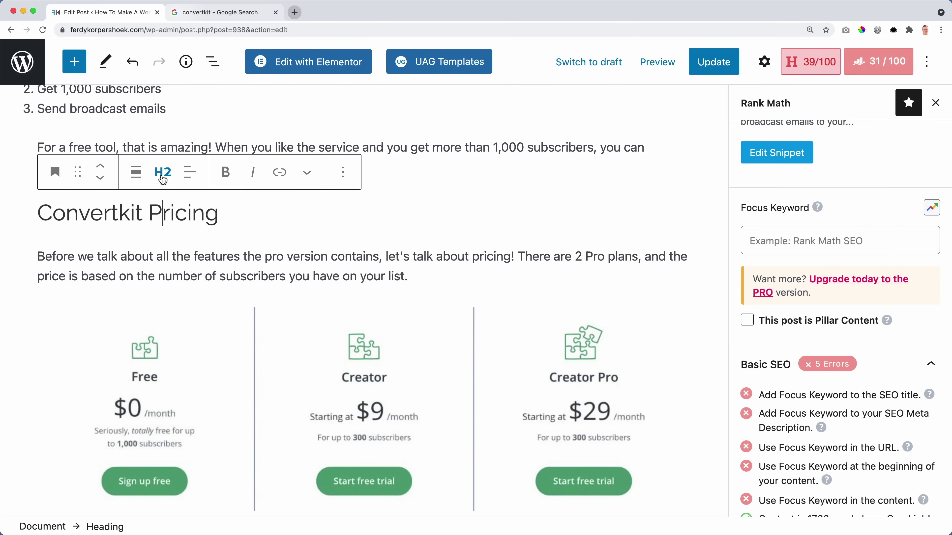
pyautogui.scroll(1, 233, 253)
pyautogui.scroll(20, 232, 248)
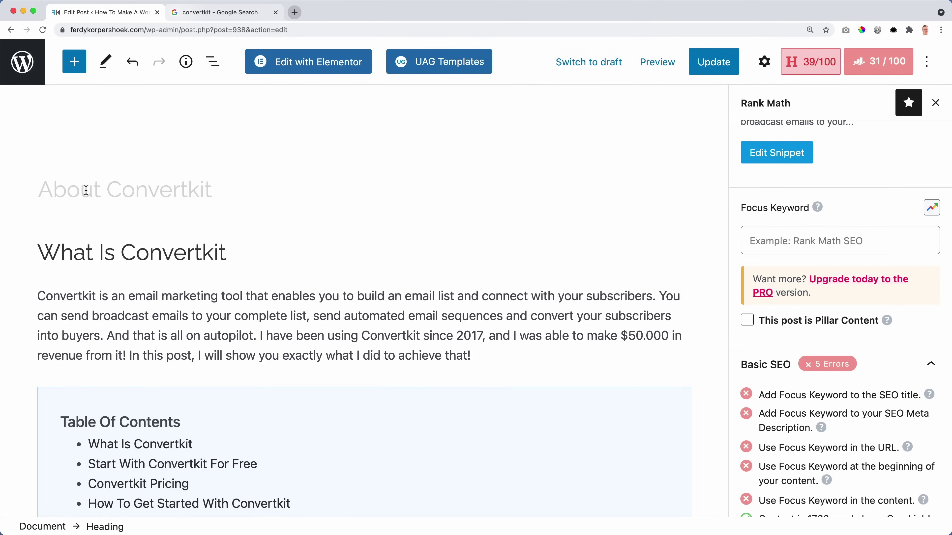
pyautogui.click(111, 251)
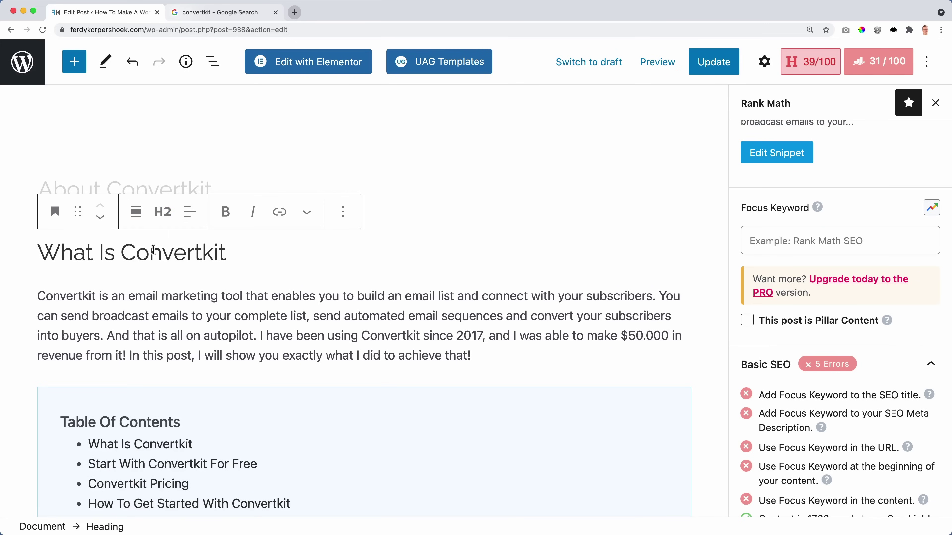
pyautogui.scroll(-15, 153, 249)
pyautogui.click(161, 212)
pyautogui.scroll(-1, 163, 210)
pyautogui.moveTo(131, 240); pyautogui.dragTo(311, 241)
pyautogui.click(311, 240)
# Bold 'Convertkit' in the 1,000-subscribers paragraph and 'Creator Plan' above the pricing table.
pyautogui.scroll(-8, 167, 243)
pyautogui.scroll(-1, 166, 243)
pyautogui.moveTo(305, 199); pyautogui.dragTo(360, 198)
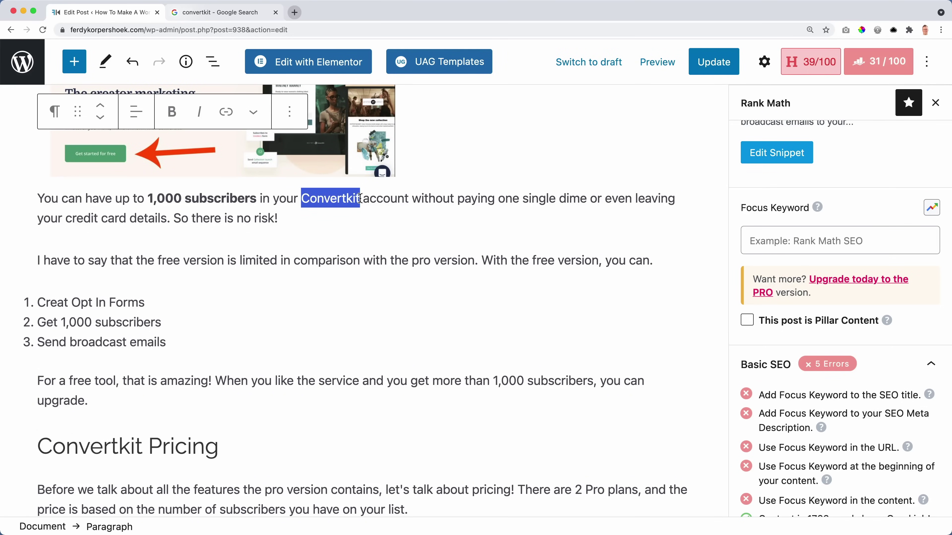
pyautogui.press('super+b')
pyautogui.scroll(-6, 212, 248)
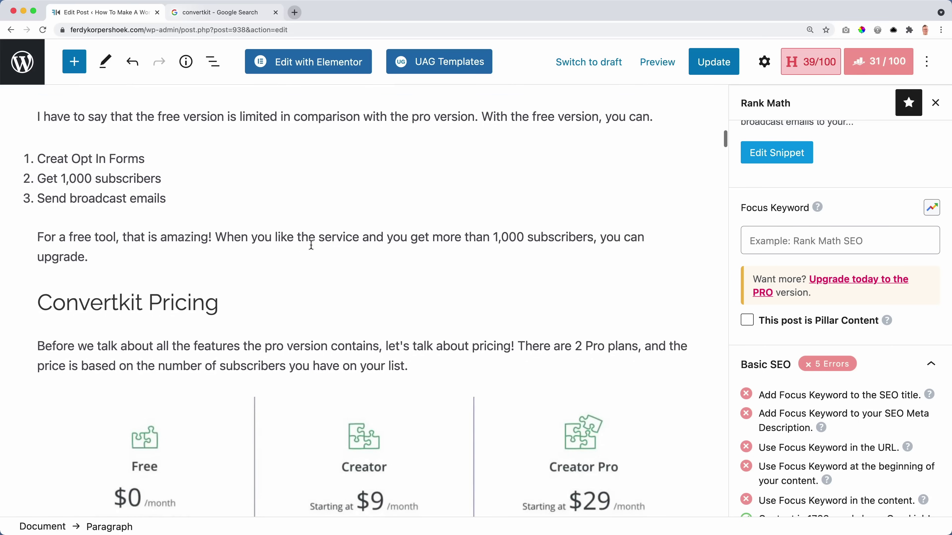
pyautogui.scroll(-15, 214, 243)
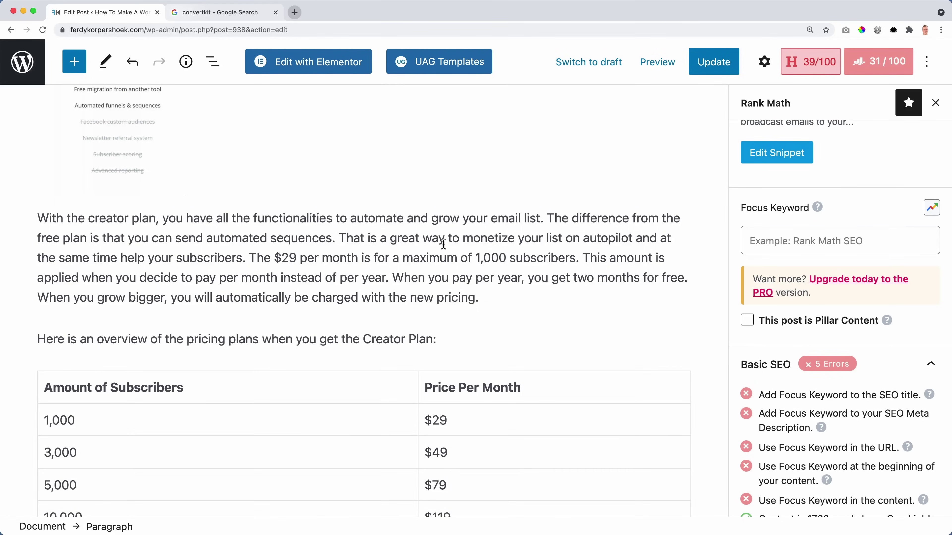
pyautogui.scroll(-3, 443, 245)
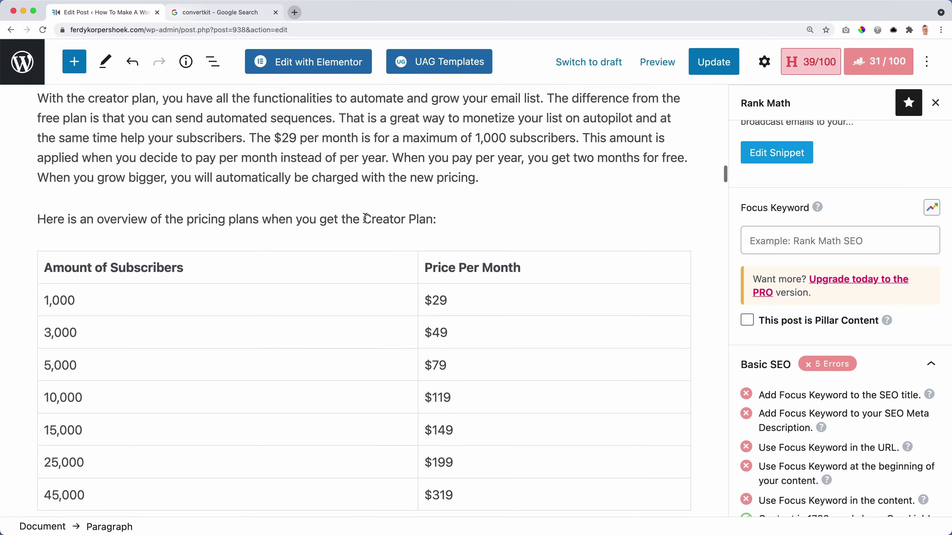
pyautogui.moveTo(363, 219); pyautogui.dragTo(438, 219)
pyautogui.hotkey('ctrl', 'b')
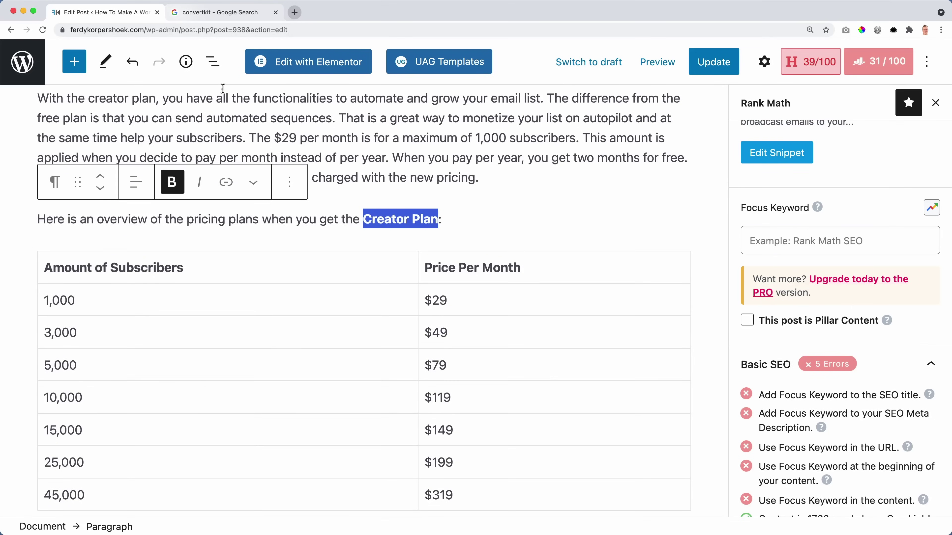
# Extend the Google query with 'cre' to see creator-related autocomplete suggestions.
pyautogui.click(210, 12)
pyautogui.write('crea')
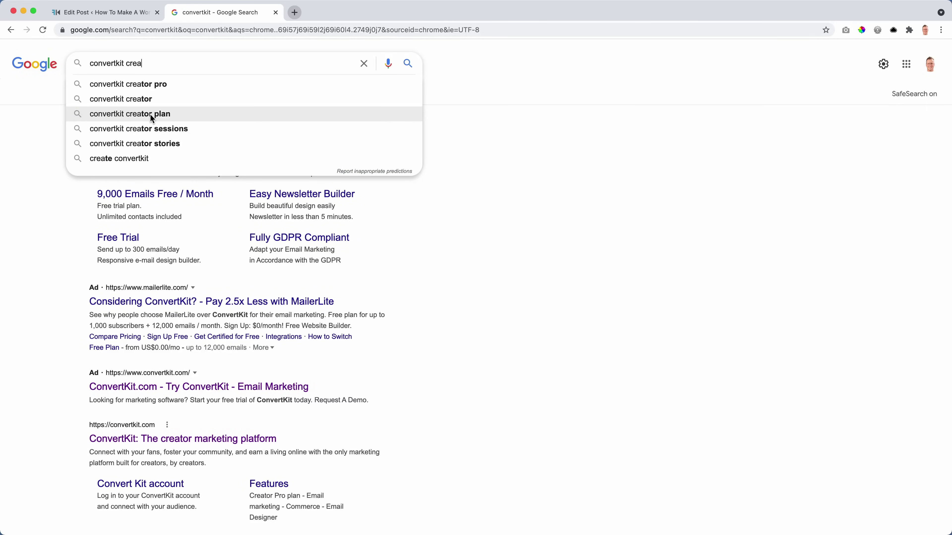
pyautogui.click(128, 16)
pyautogui.scroll(15, 362, 195)
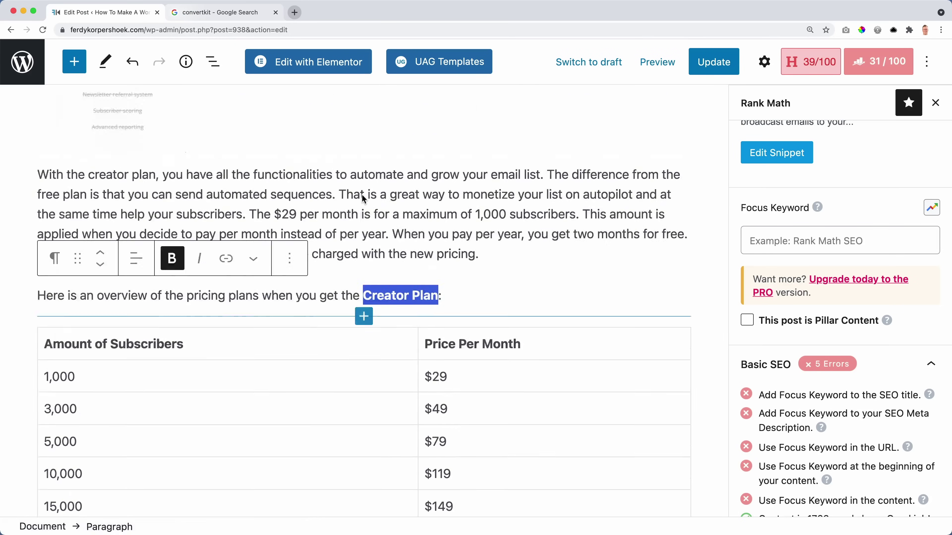
pyautogui.scroll(10, 306, 212)
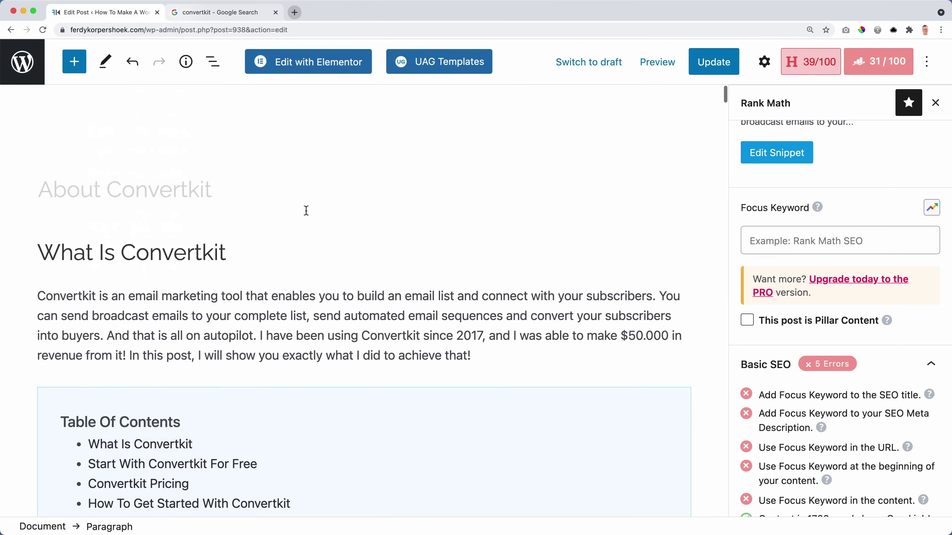
pyautogui.click(221, 13)
# Sign in to Ahrefs and search 'convertkit' in Keywords Explorer.
pyautogui.click(197, 30)
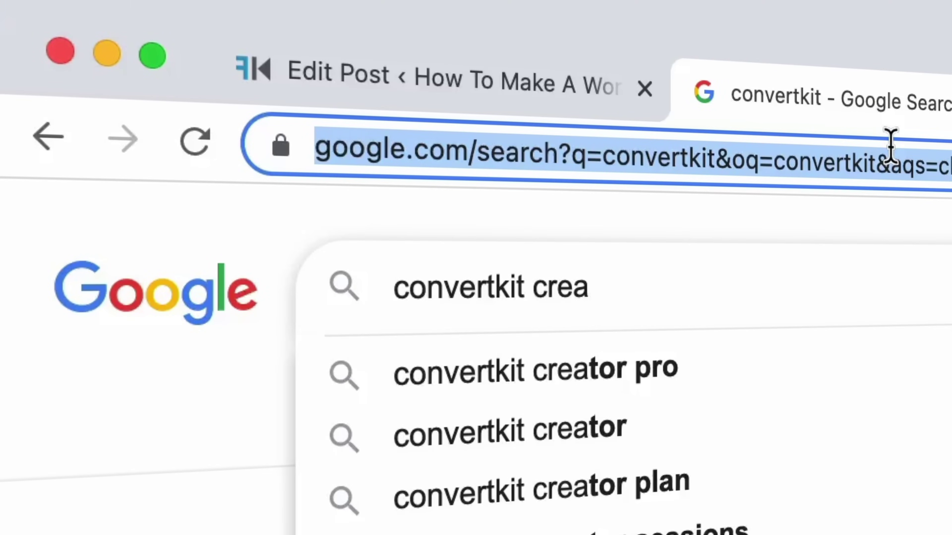
pyautogui.write('ahrefs')
pyautogui.press('Return')
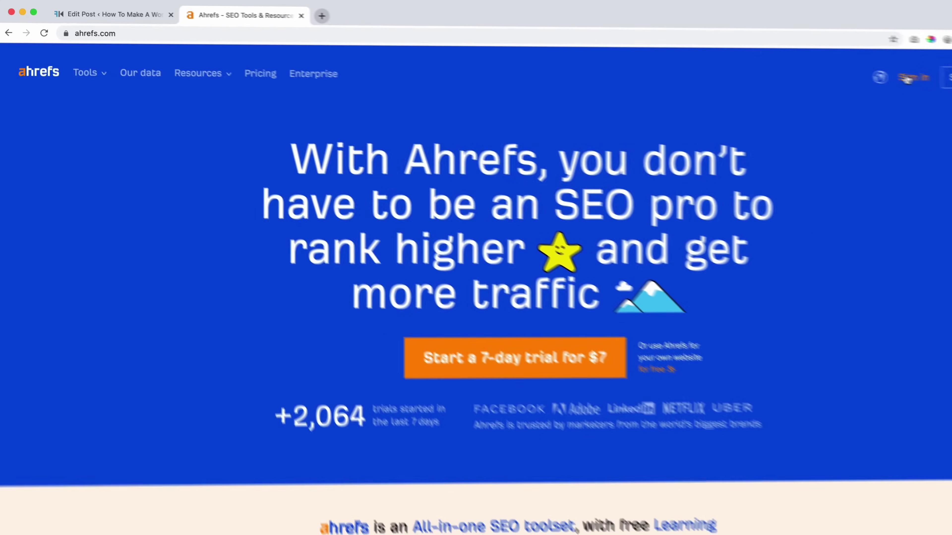
pyautogui.click(839, 66)
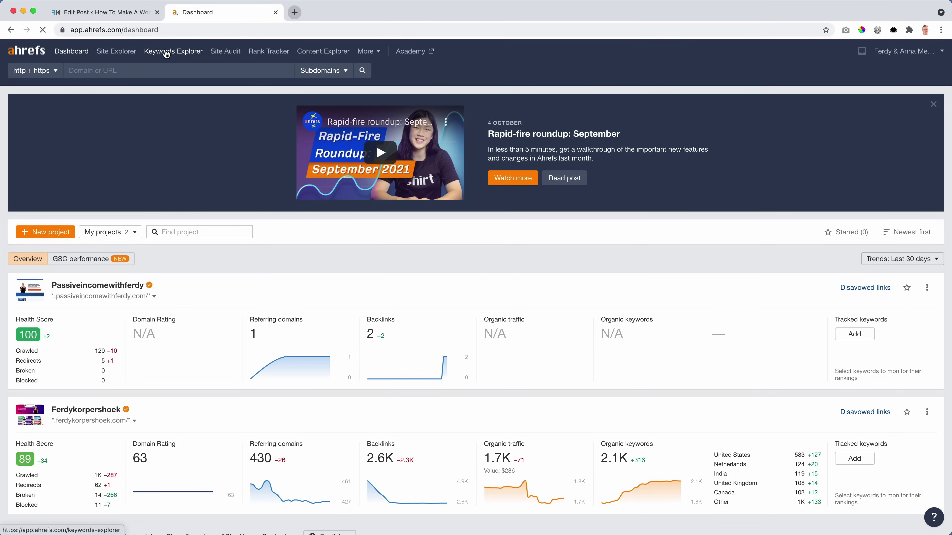
pyautogui.click(167, 53)
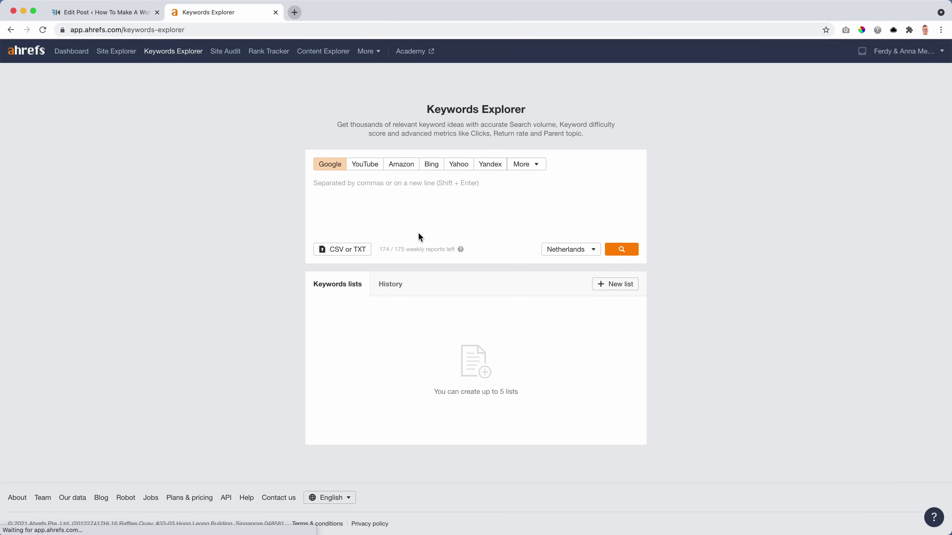
pyautogui.write('convertkit')
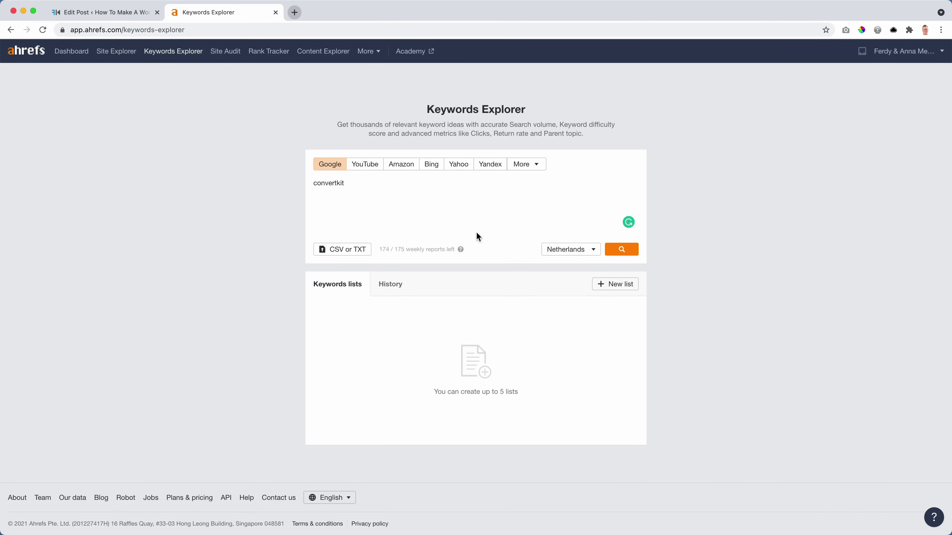
pyautogui.click(621, 250)
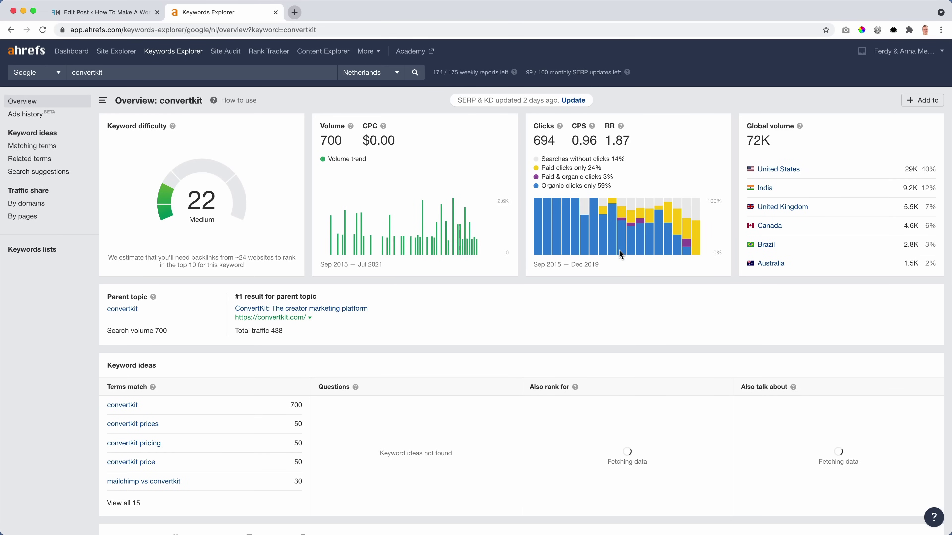
# Sort convertkit's matching terms by global volume, then close the Ahrefs tab.
pyautogui.click(40, 148)
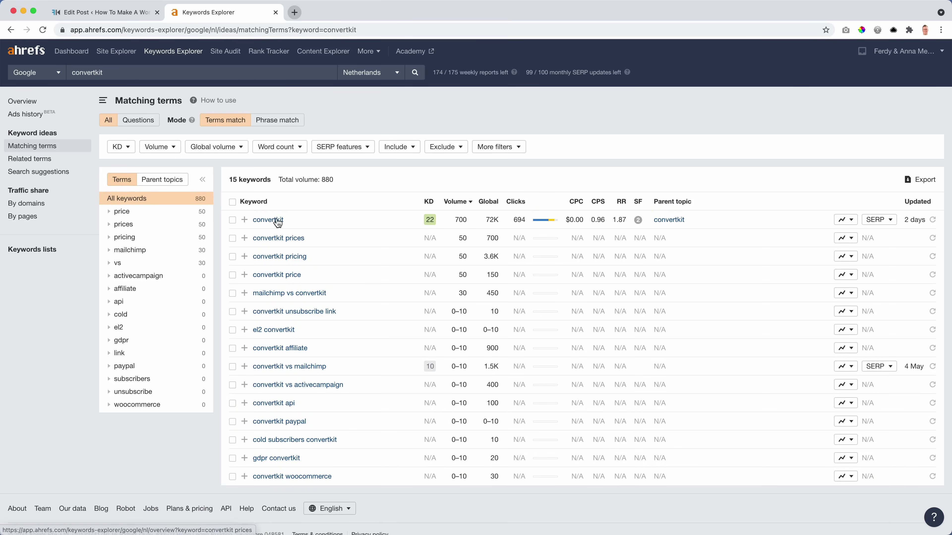
pyautogui.click(490, 201)
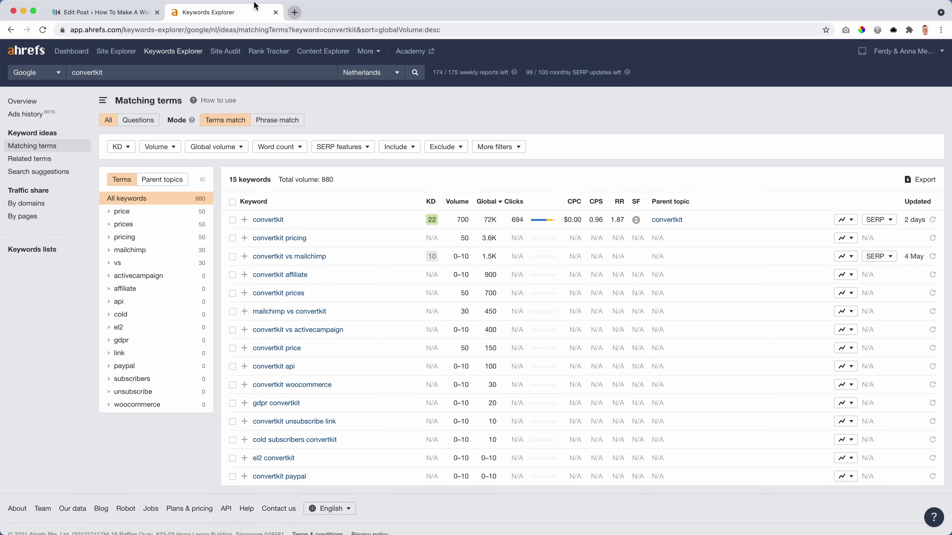
pyautogui.click(275, 12)
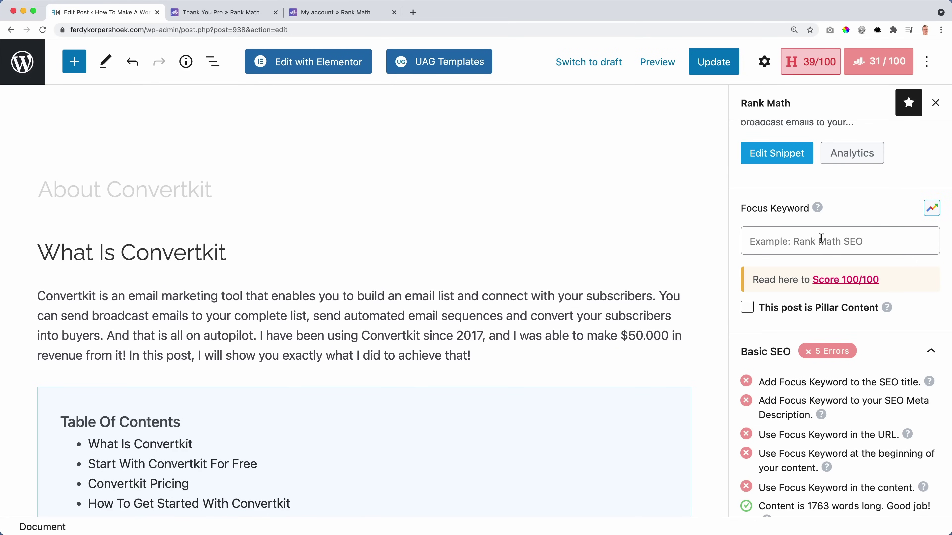
# Enter 'convertkit review' as the focus keyword, raising the score to 33/100.
pyautogui.click(821, 238)
pyautogui.write('convert')
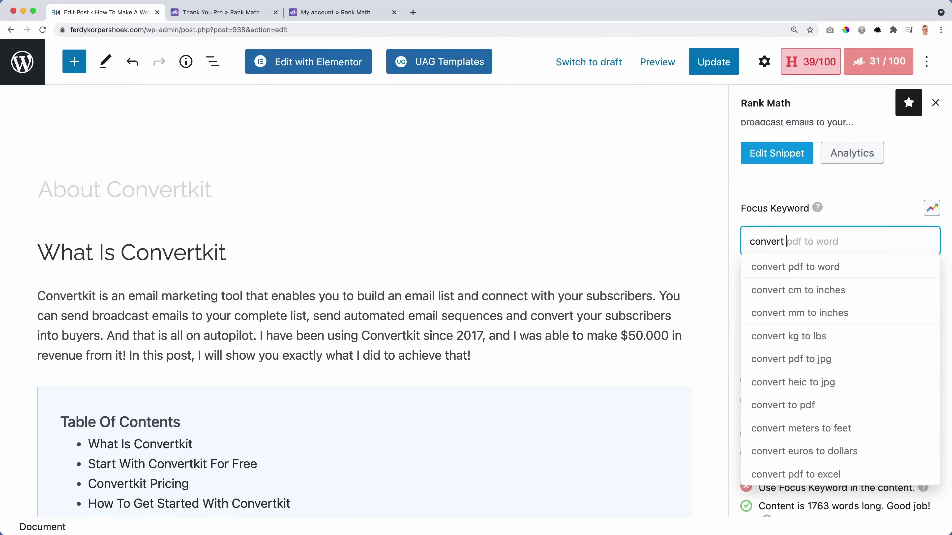
pyautogui.press('BackSpace')
pyautogui.write('kit')
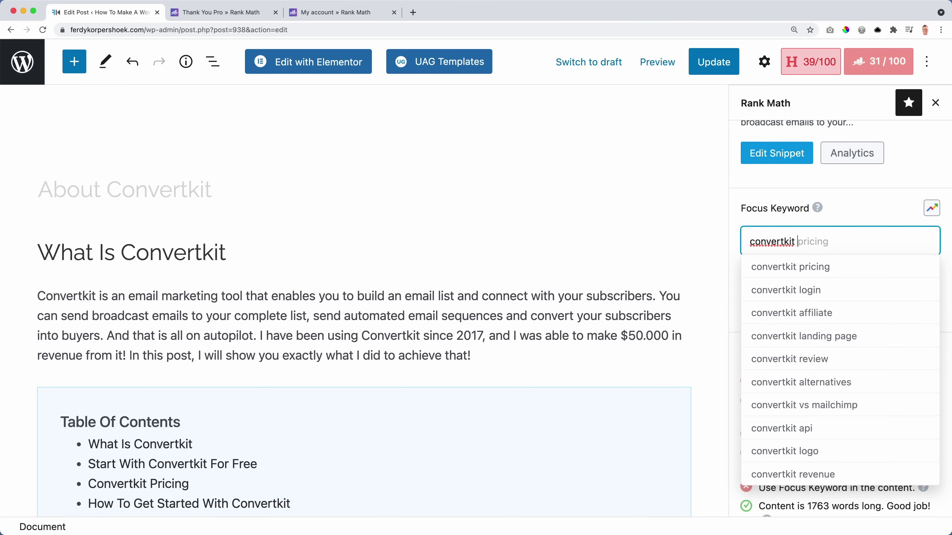
pyautogui.press('super+a')
pyautogui.press('BackSpace')
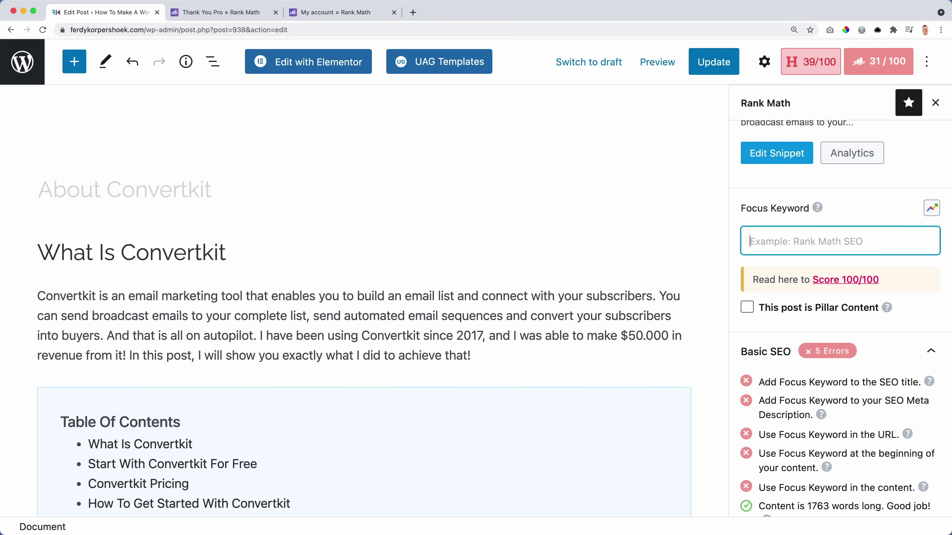
pyautogui.write('convertkit review')
pyautogui.press('Return')
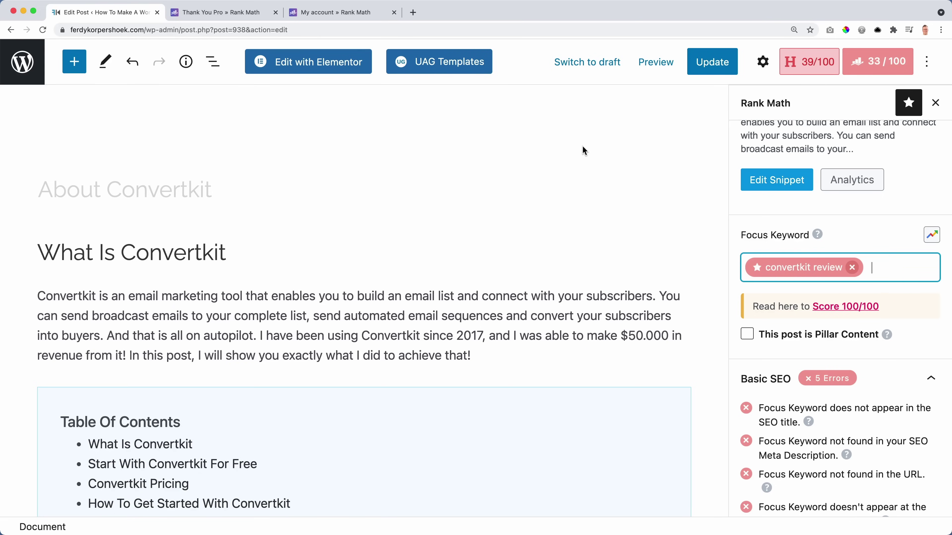
# Inspect the SEO title template in Rank Math's snippet editor.
pyautogui.scroll(-3, 822, 321)
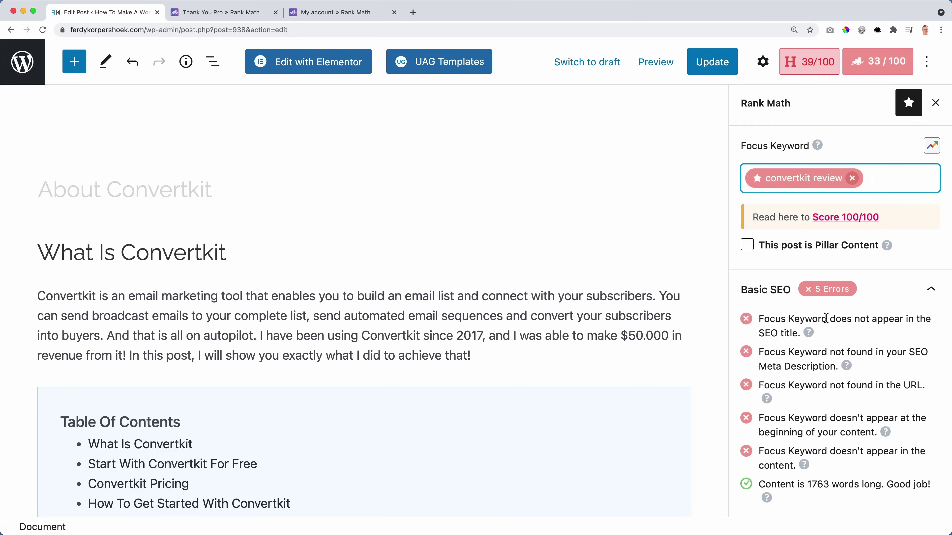
pyautogui.scroll(6, 780, 337)
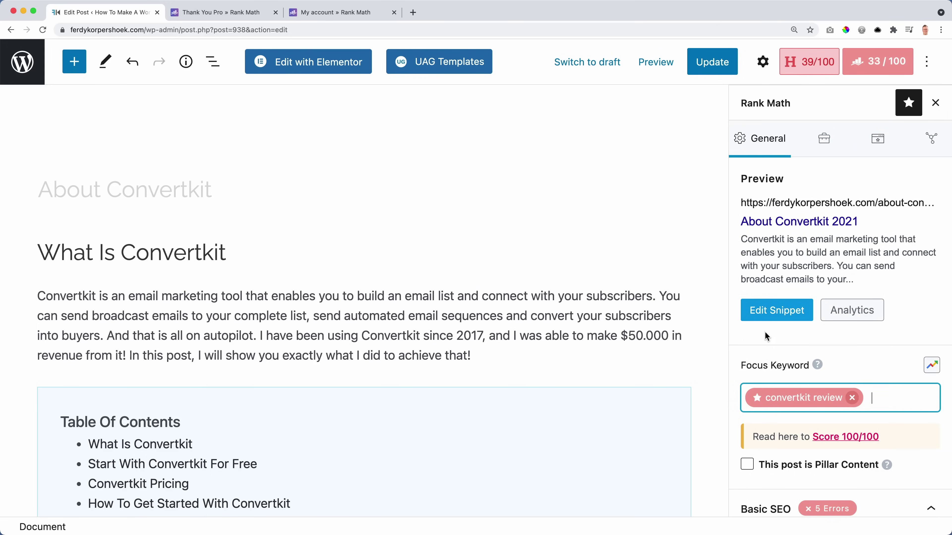
pyautogui.scroll(-5, 760, 326)
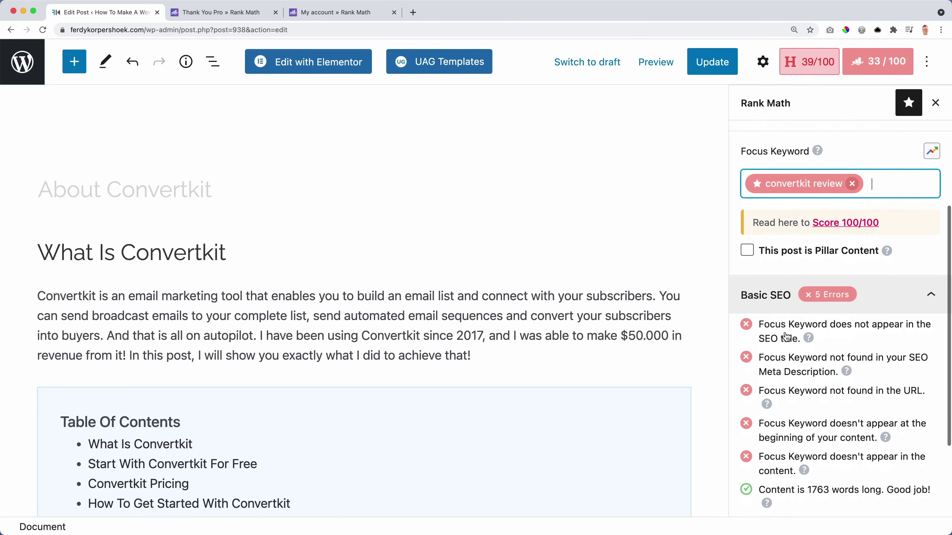
pyautogui.scroll(4, 789, 339)
pyautogui.scroll(2, 789, 338)
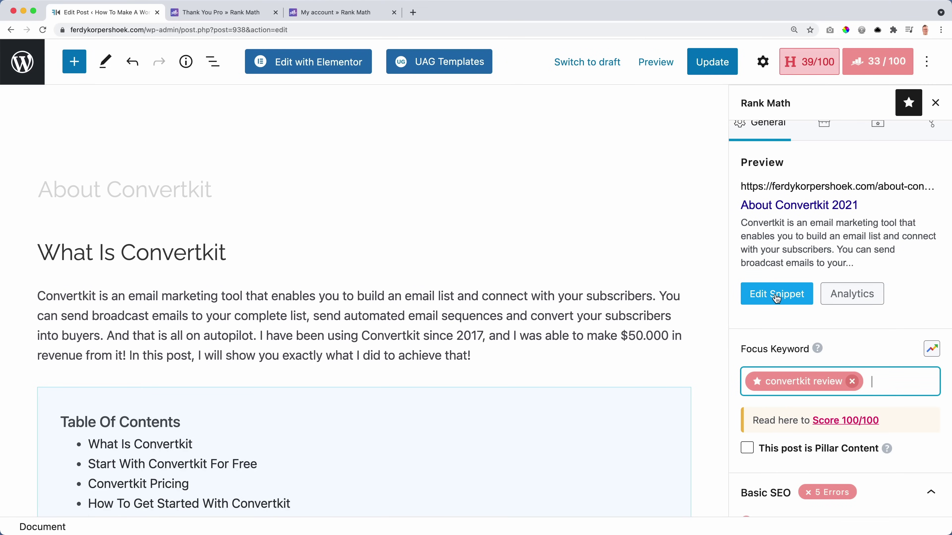
pyautogui.click(780, 296)
pyautogui.click(336, 319)
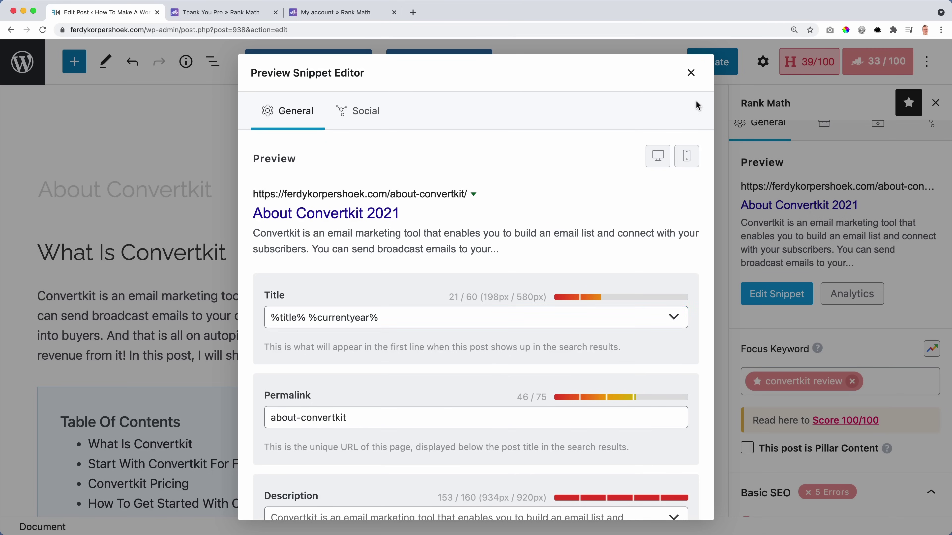
pyautogui.click(690, 74)
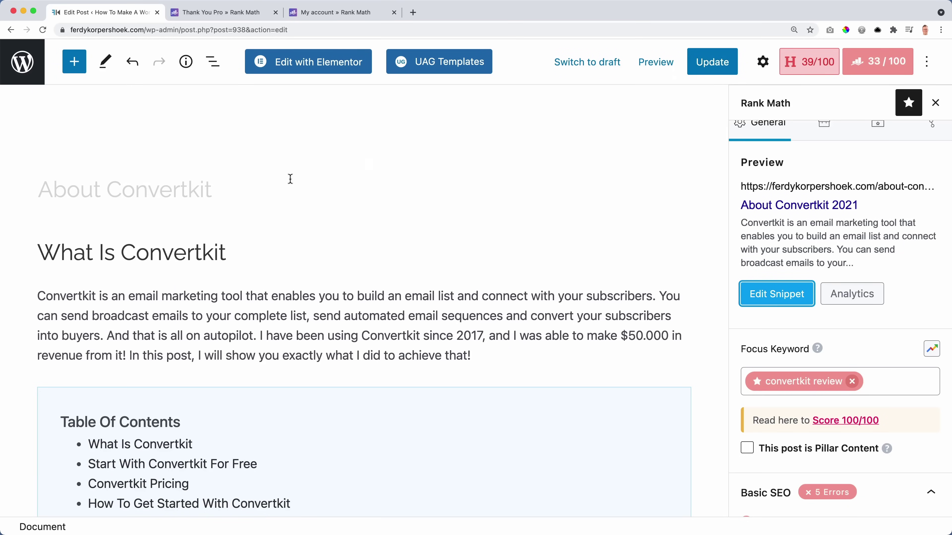
# Replace the title 'About Convertkit' by typing 'Convertkit Review'.
pyautogui.click(146, 189)
pyautogui.moveTo(223, 190); pyautogui.dragTo(3, 185)
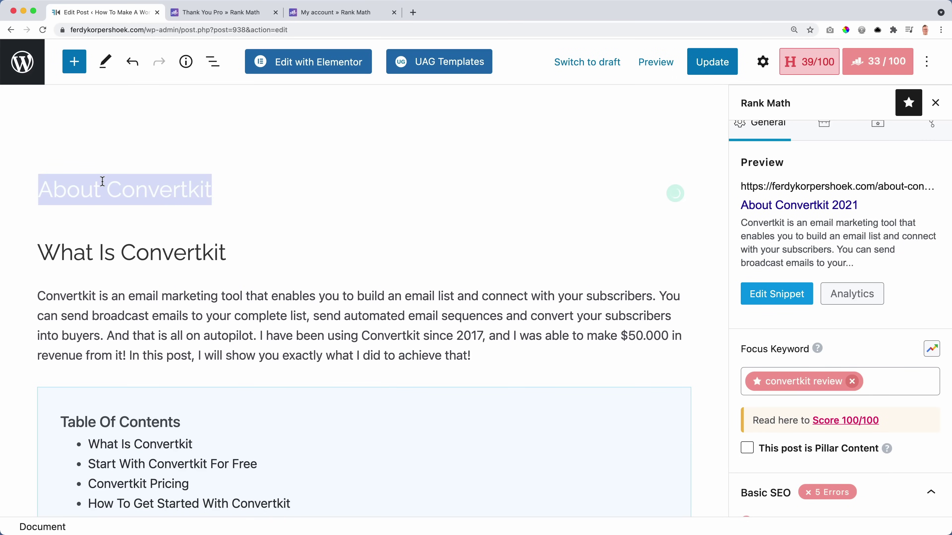
pyautogui.write('Convertkit R')
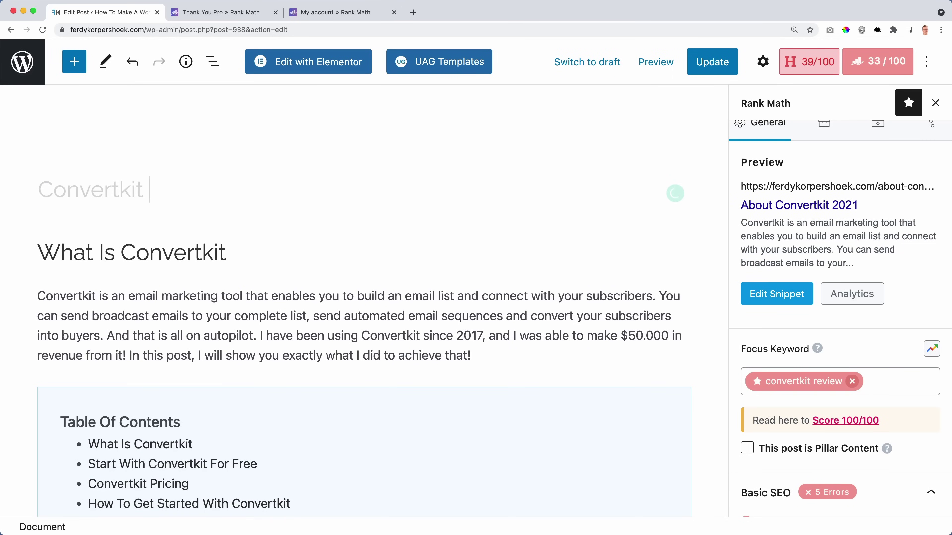
pyautogui.write('eview')
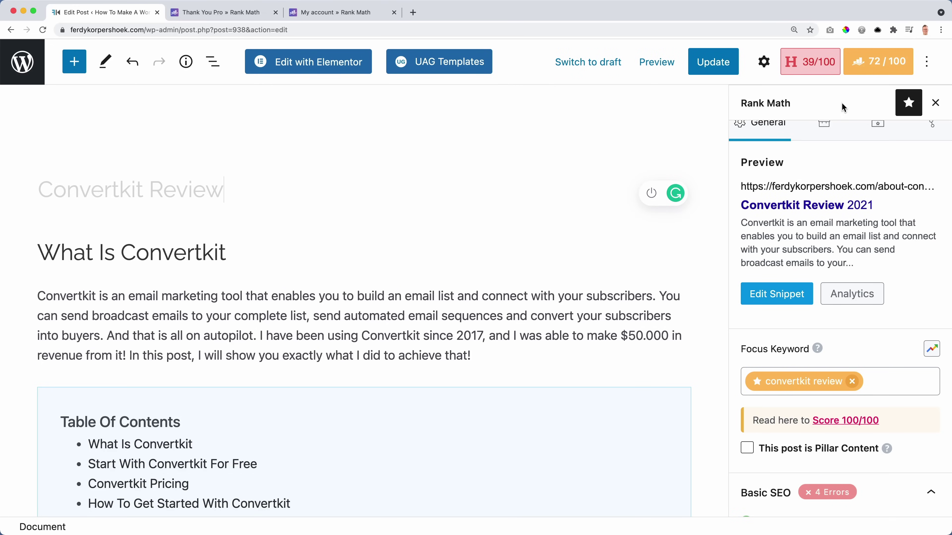
# Update the post and confirm the snippet reads 'Convertkit Review 2021' at 72/100.
pyautogui.click(724, 69)
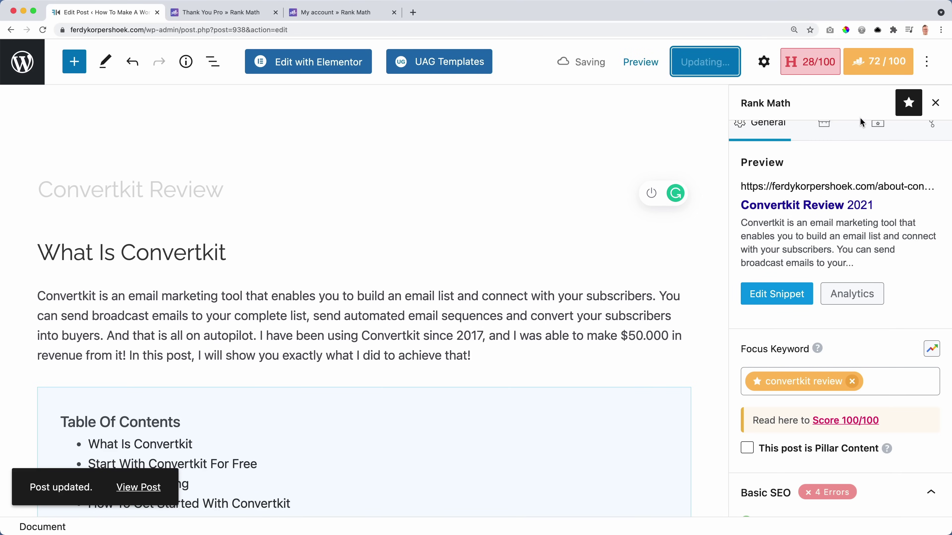
pyautogui.scroll(-5, 787, 263)
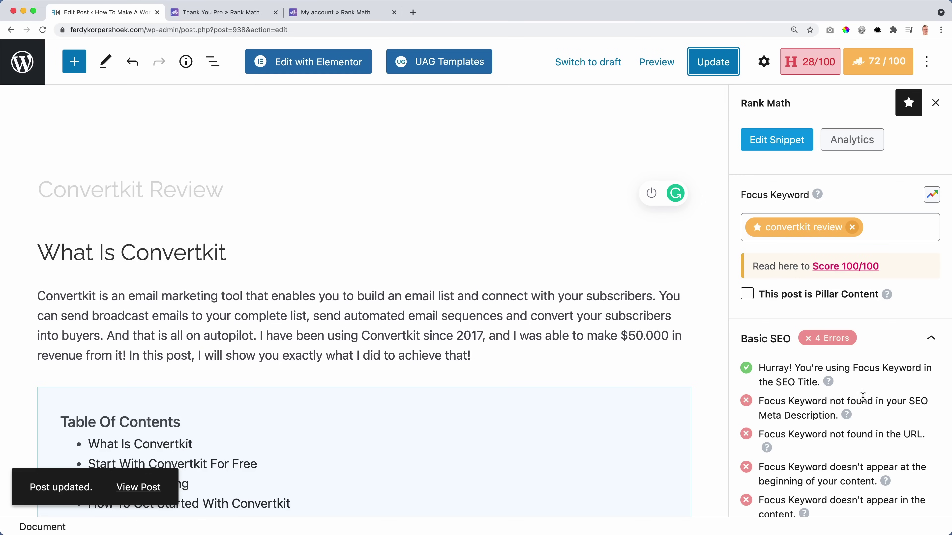
pyautogui.scroll(5, 805, 314)
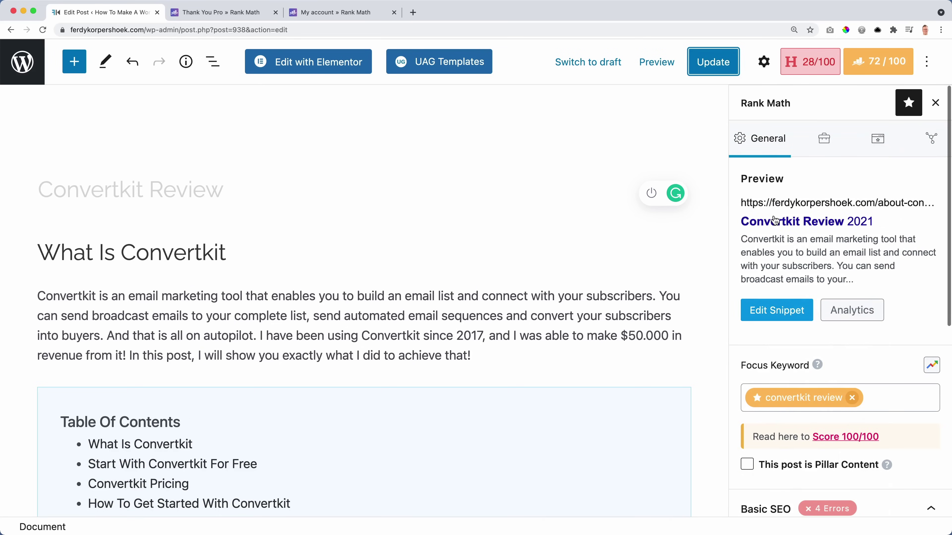
pyautogui.click(777, 314)
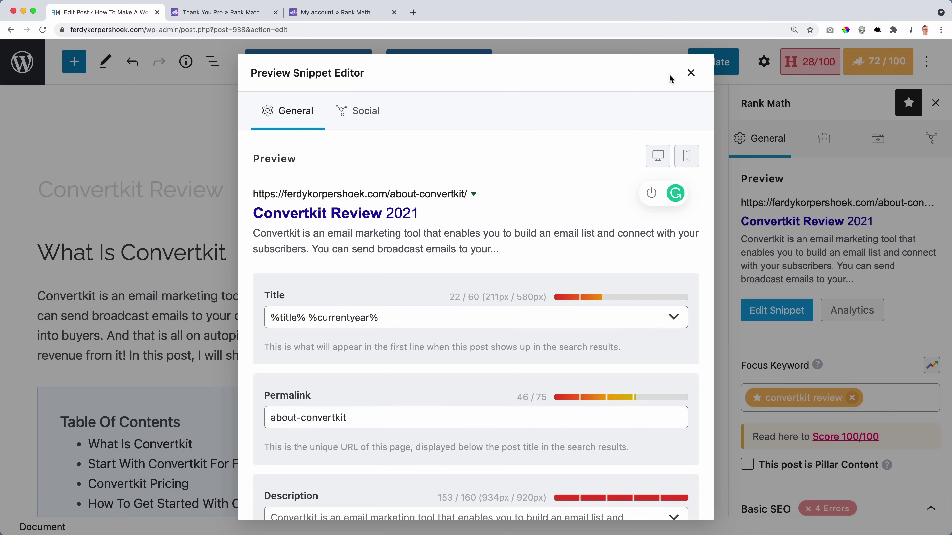
pyautogui.click(690, 73)
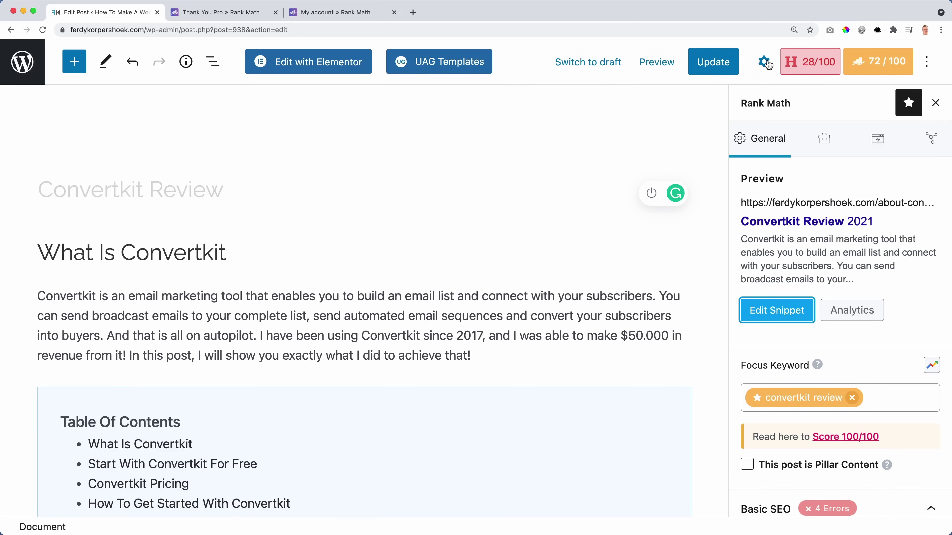
pyautogui.click(926, 63)
pyautogui.click(926, 64)
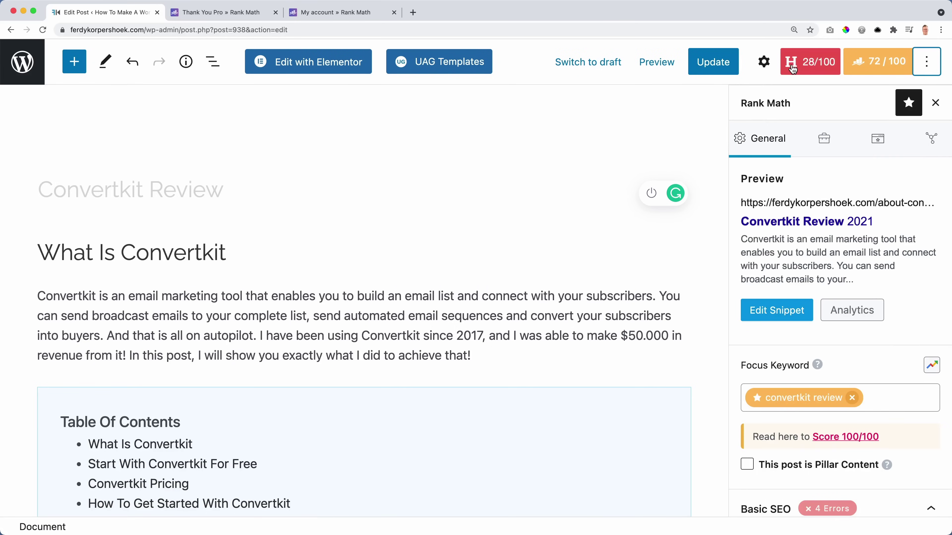
# Change the post's URL slug to 'convertkit-review' and update the post.
pyautogui.click(764, 61)
pyautogui.scroll(-5, 804, 287)
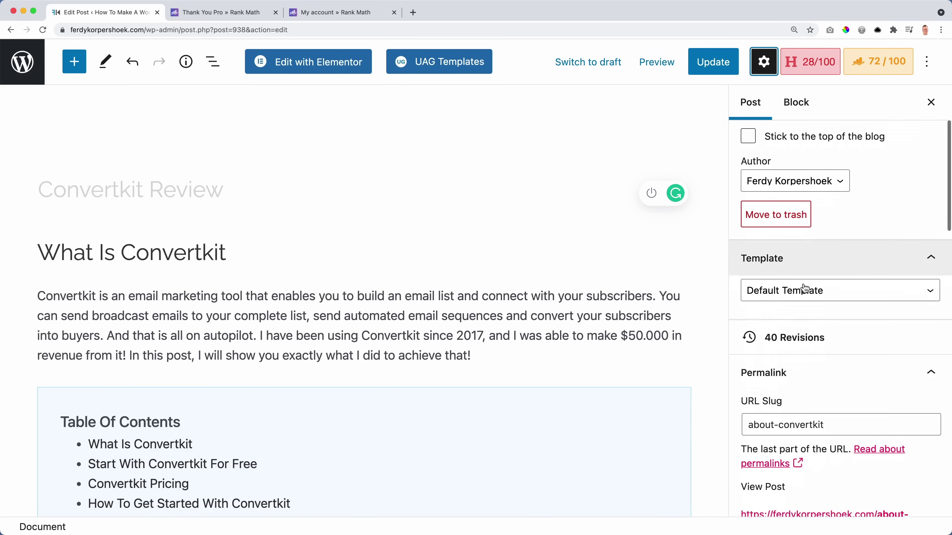
pyautogui.click(828, 355)
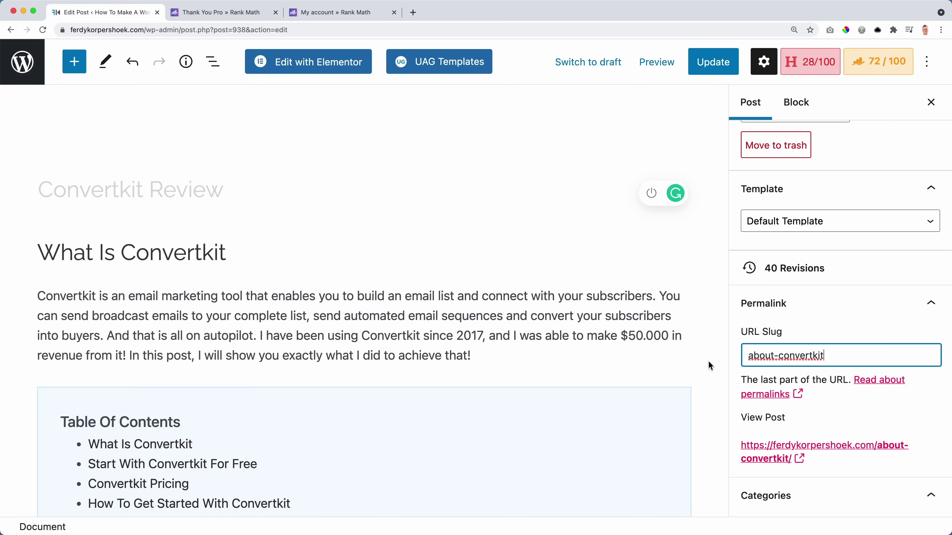
pyautogui.moveTo(856, 348); pyautogui.dragTo(755, 357)
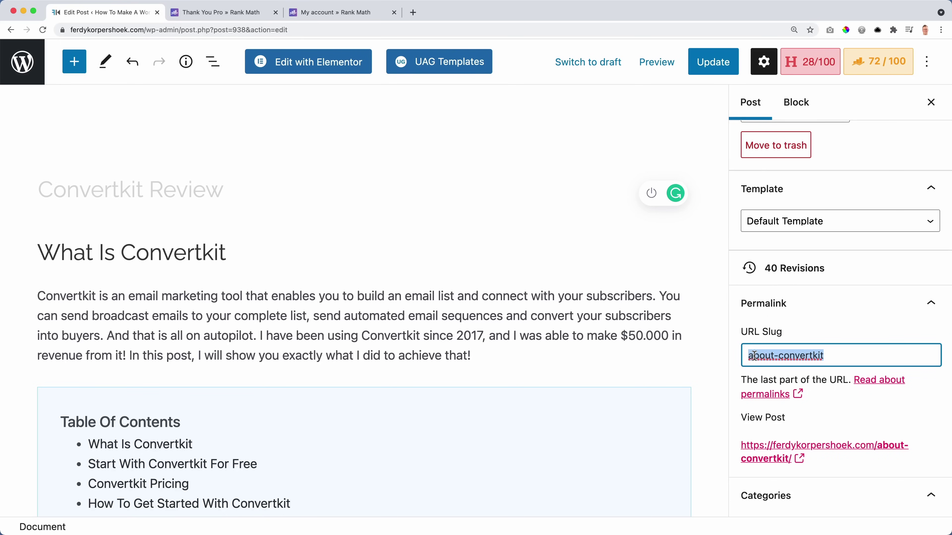
pyautogui.write('convertkit-review')
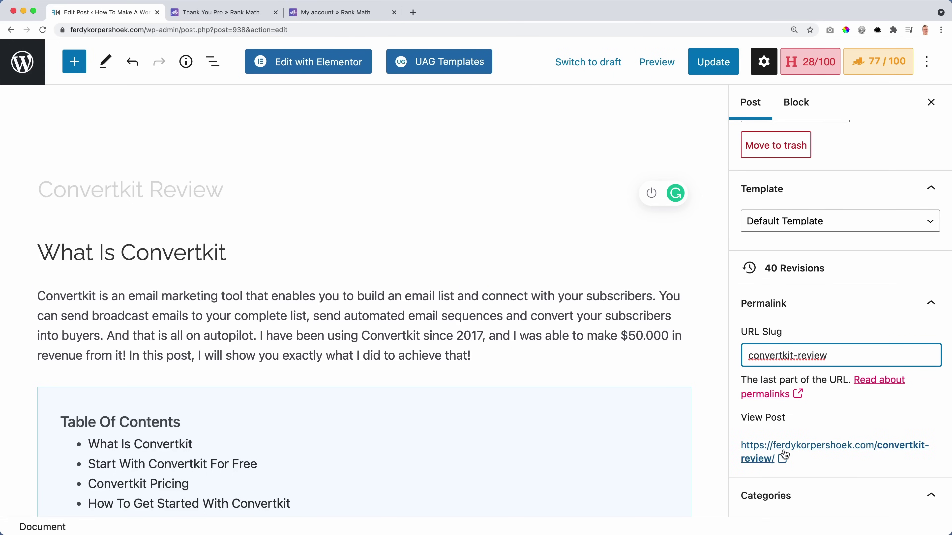
pyautogui.scroll(5, 854, 405)
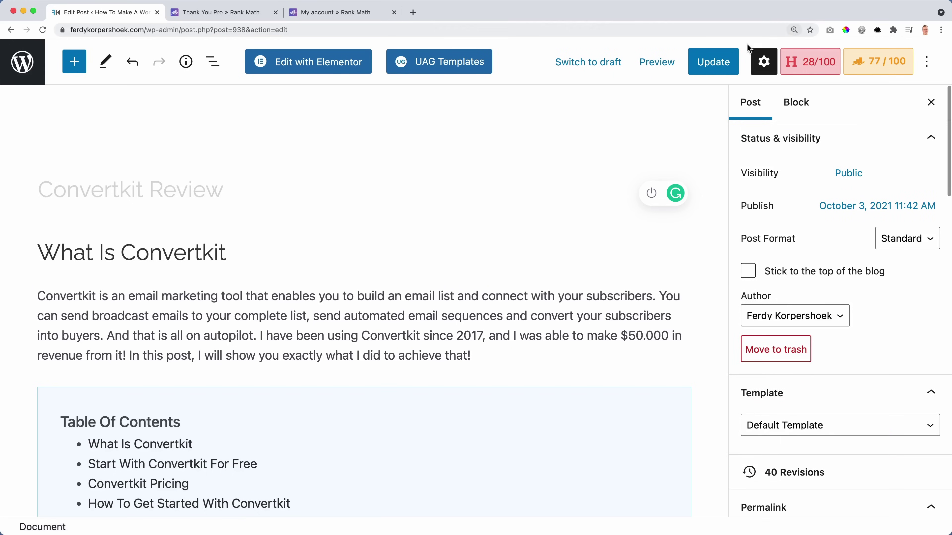
pyautogui.click(715, 65)
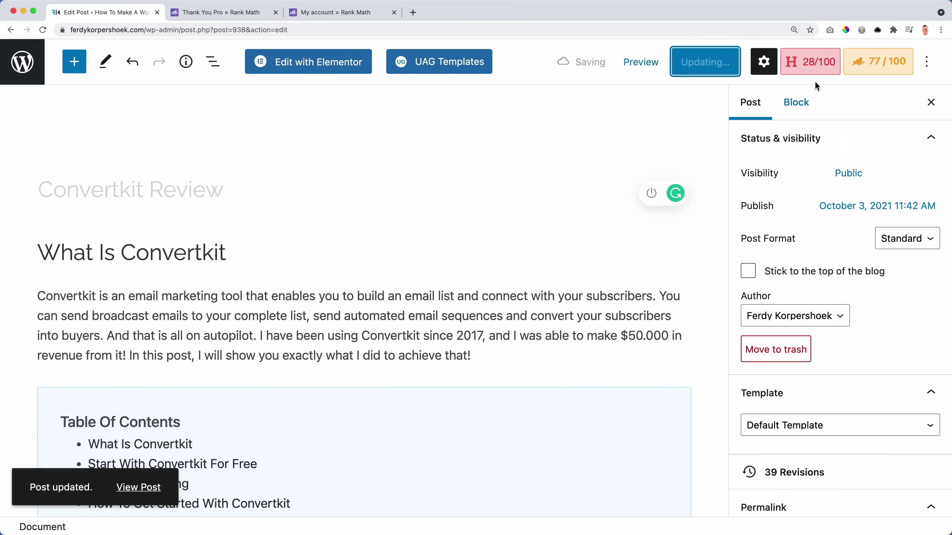
pyautogui.click(877, 71)
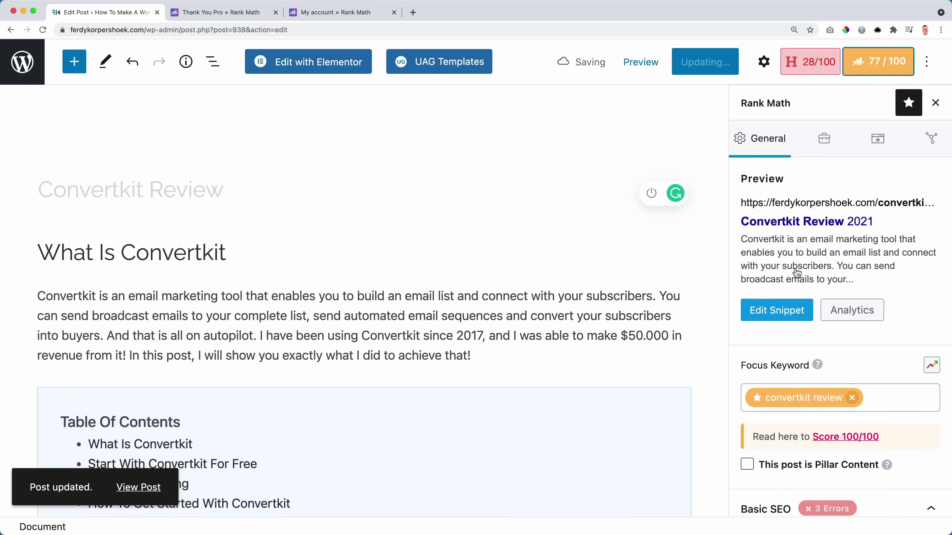
# Replace the Rank Math meta description with 'In this convertkit review I show you the pros and cons…'.
pyautogui.click(786, 308)
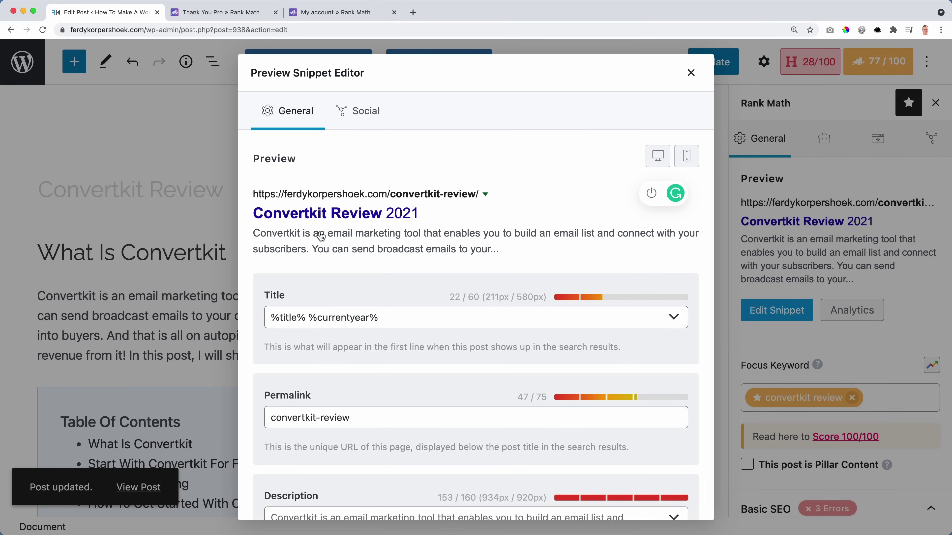
pyautogui.scroll(-3, 321, 236)
pyautogui.click(319, 436)
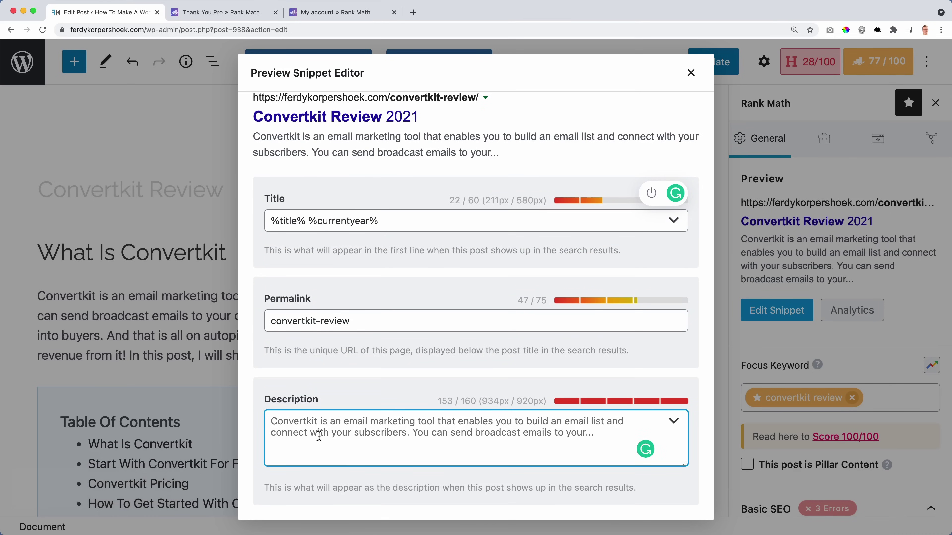
pyautogui.press('super+a')
pyautogui.write('In this')
pyautogui.write(' convertk')
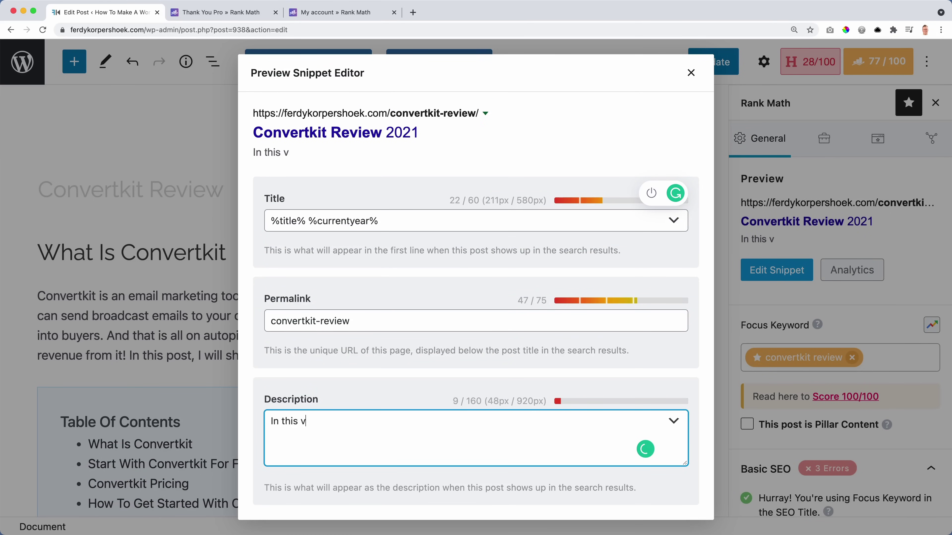
pyautogui.write('it r')
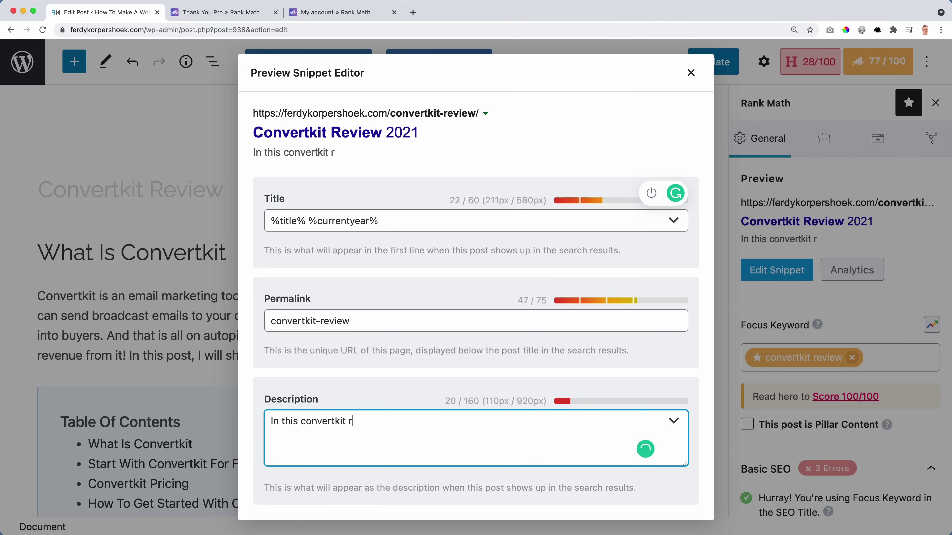
pyautogui.write('eview I show you the ')
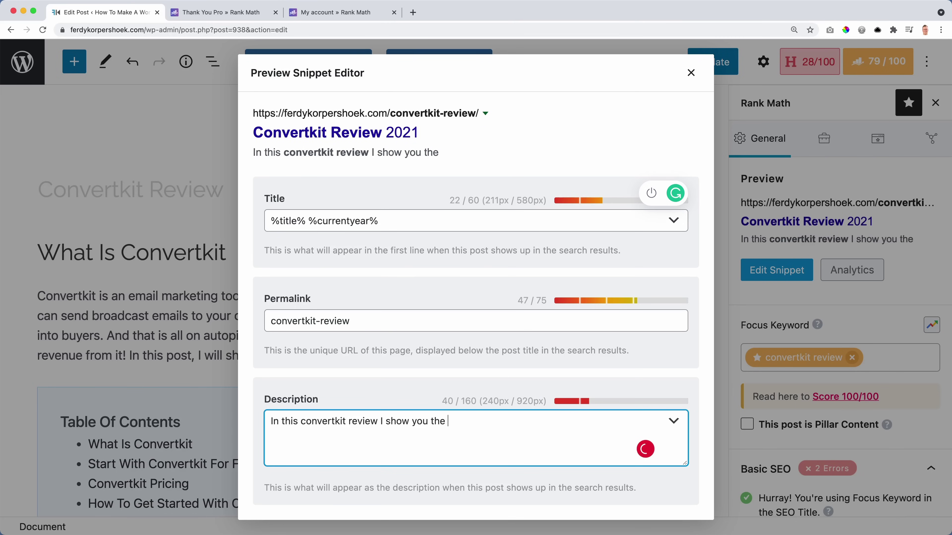
pyautogui.write('pros and cons about Converkit and how you can')
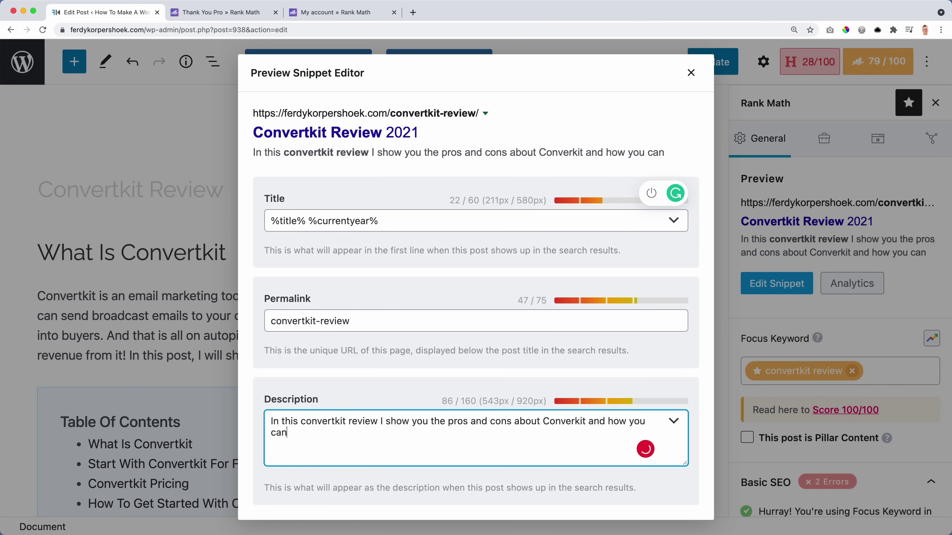
pyautogui.write(' get started for ')
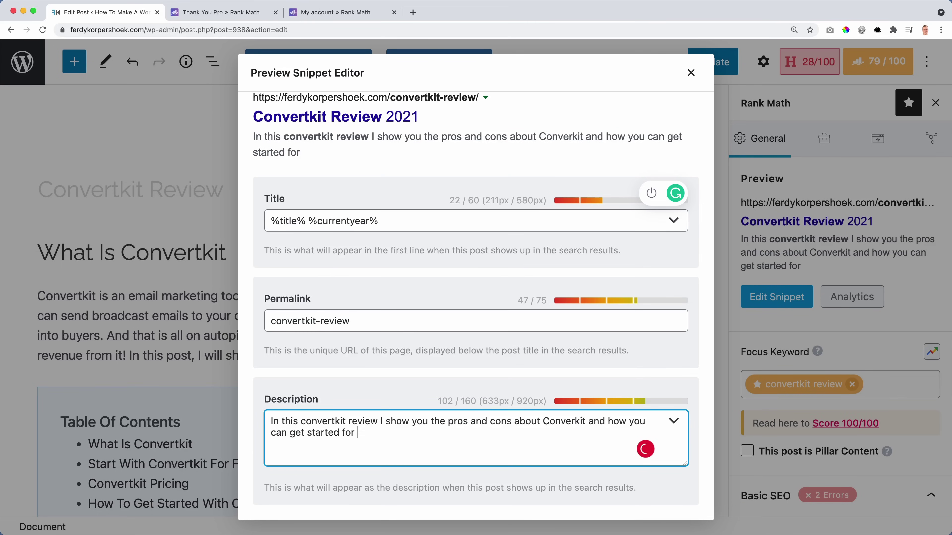
pyautogui.write('free with Converkit')
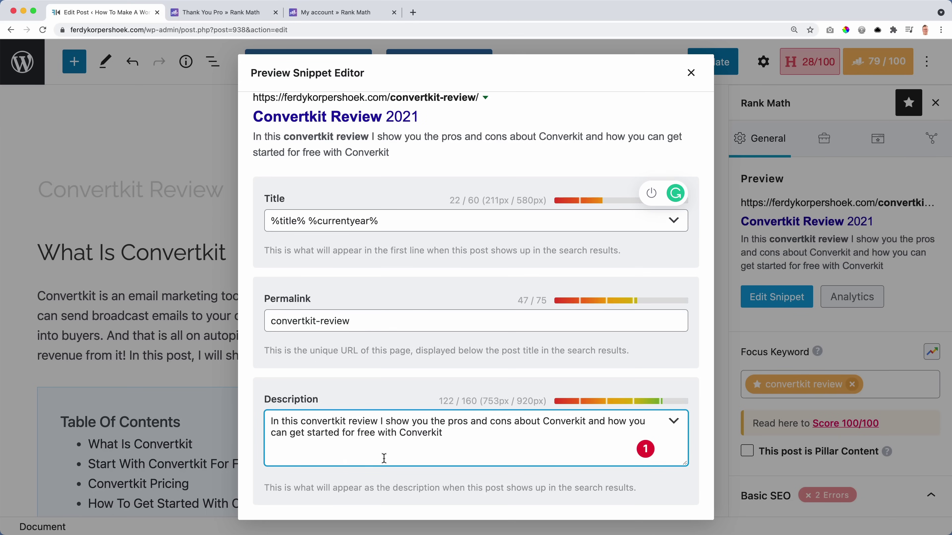
pyautogui.press('BackSpace')
pyautogui.press('BackSpace')
pyautogui.press('BackSpace')
pyautogui.write('tkit')
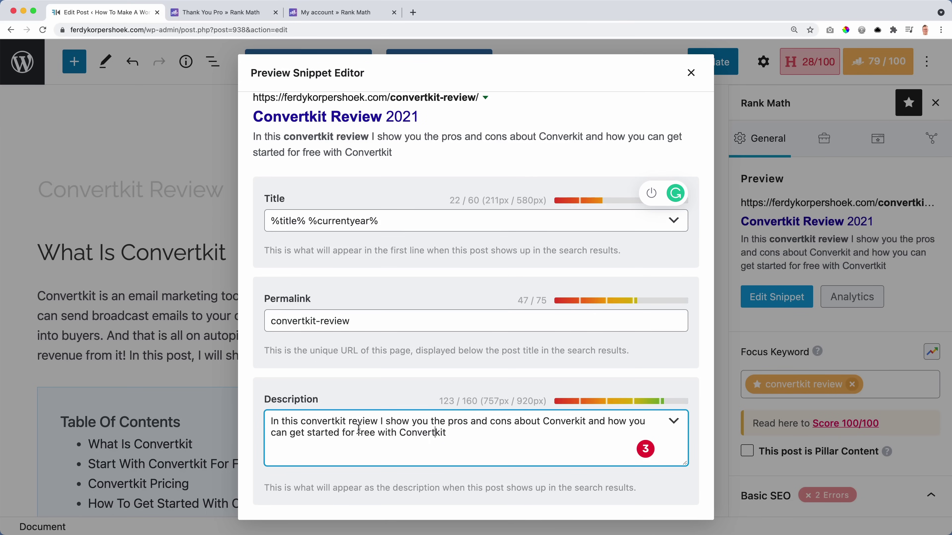
pyautogui.moveTo(312, 420)
# Set the SEO title to 'Convertkit Review %currentyear% | Get Started For Free'.
pyautogui.tripleClick(414, 217)
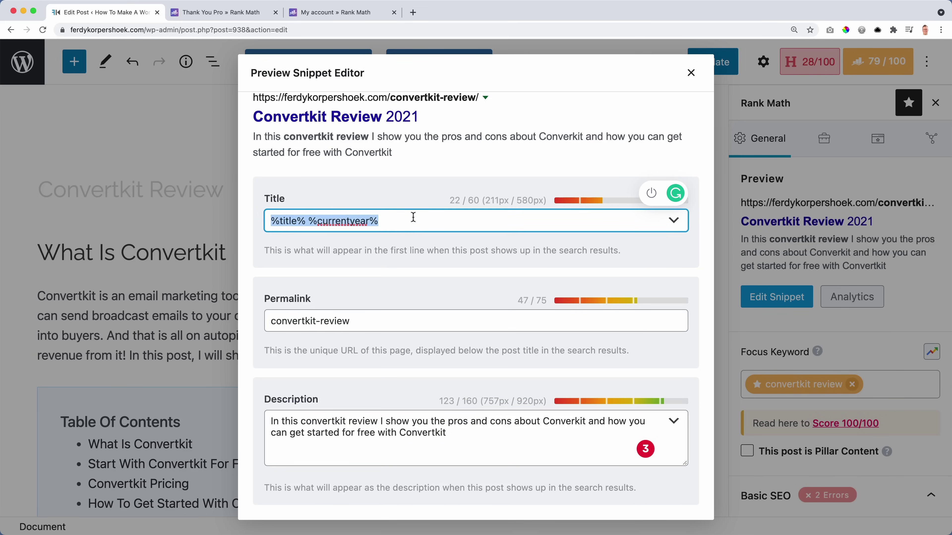
pyautogui.write('%cur')
pyautogui.press('BackSpace')
pyautogui.press('BackSpace')
pyautogui.write('curreny')
pyautogui.press('BackSpace')
pyautogui.write('tyear%')
pyautogui.click(271, 221)
pyautogui.write('Convertkit Revi')
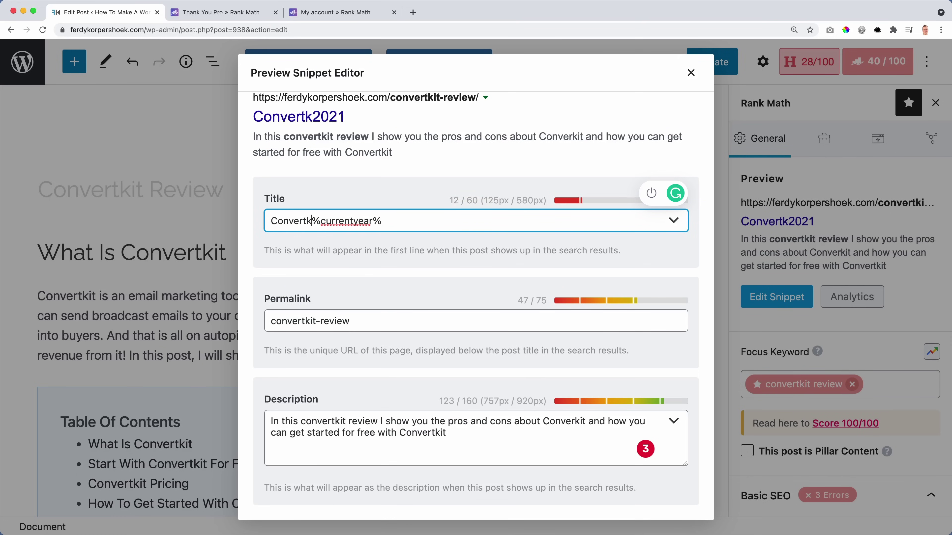
pyautogui.write('ew %currentyear% ')
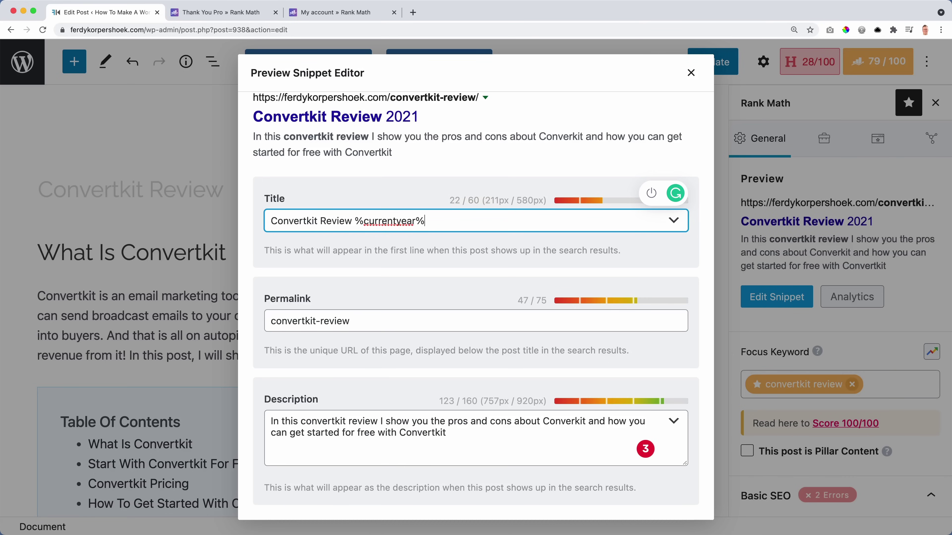
pyautogui.write('| Ge')
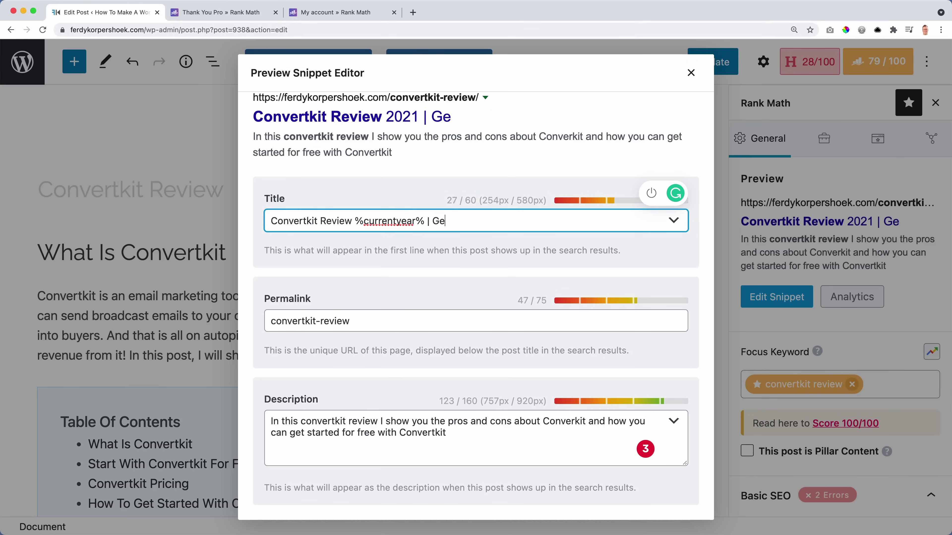
pyautogui.write('t Started For Free')
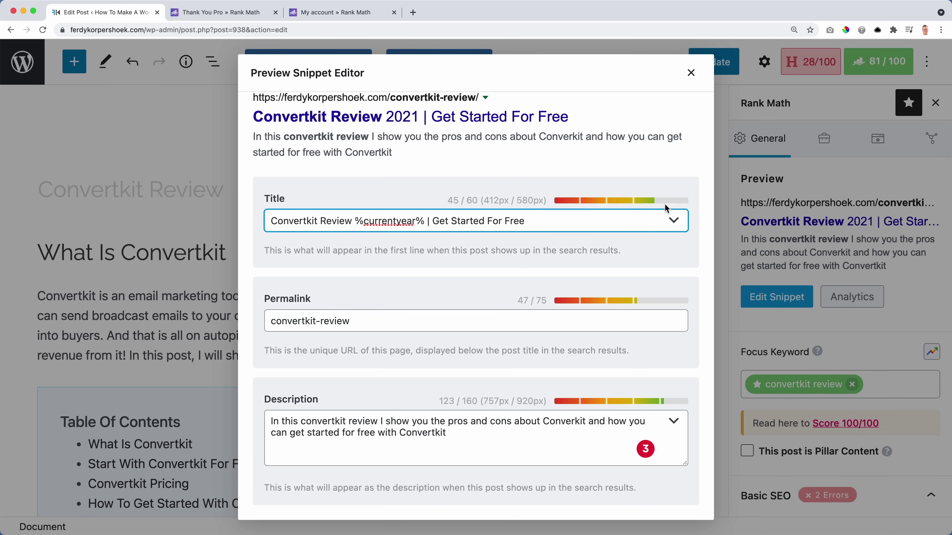
# Insert 'With Convertkit' before 'For Free' in the SEO title and adjust the wording.
pyautogui.click(486, 221)
pyautogui.write('With Convertk')
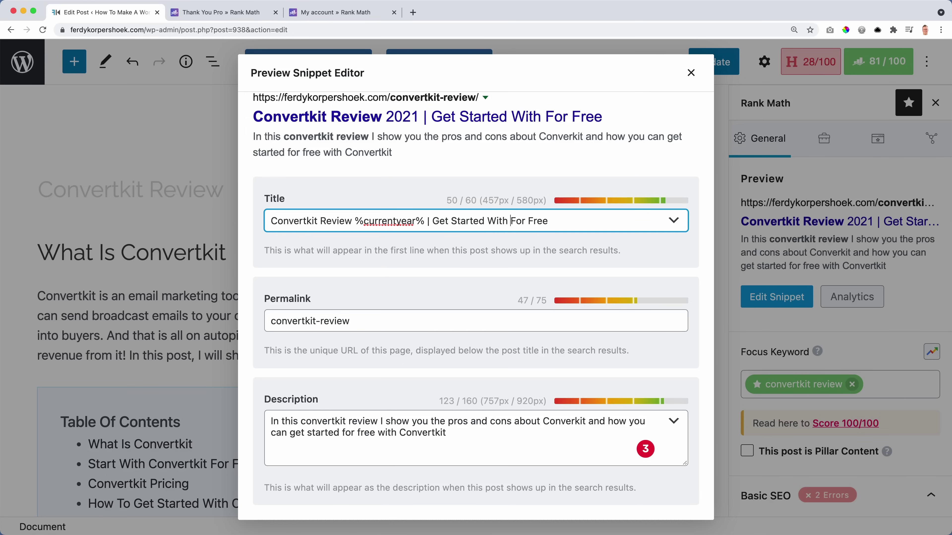
pyautogui.write('it')
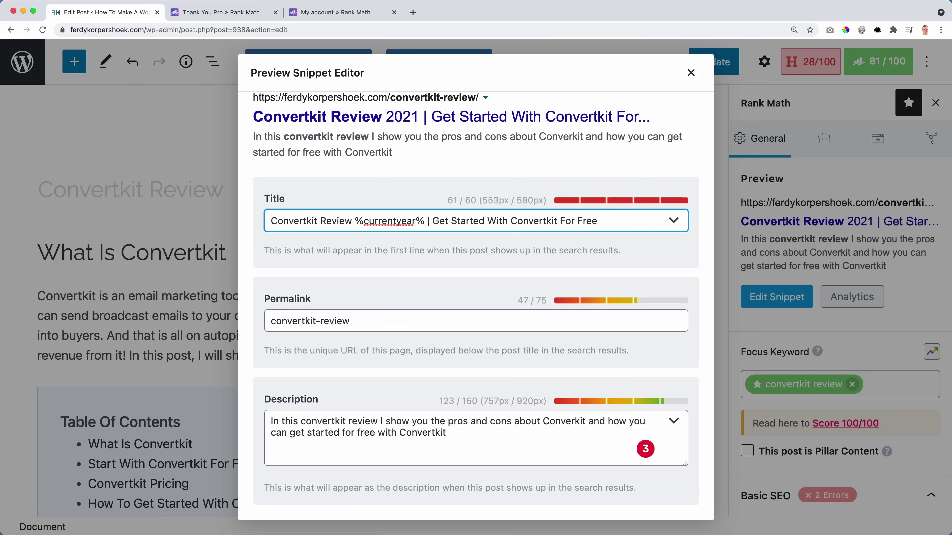
pyautogui.moveTo(486, 221); pyautogui.dragTo(434, 218)
pyautogui.click(460, 220)
pyautogui.moveTo(434, 220); pyautogui.dragTo(556, 221)
pyautogui.click(488, 221)
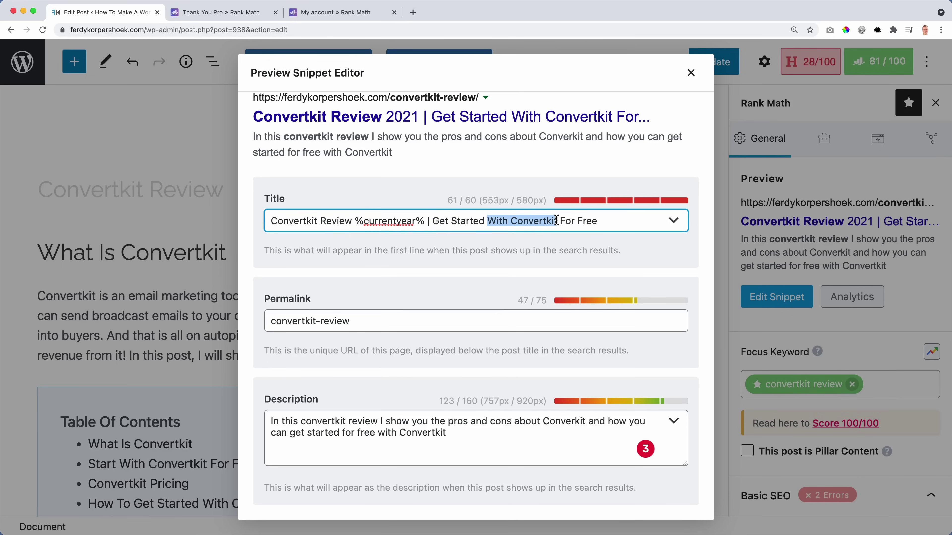
pyautogui.press('BackSpace')
pyautogui.press('BackSpace')
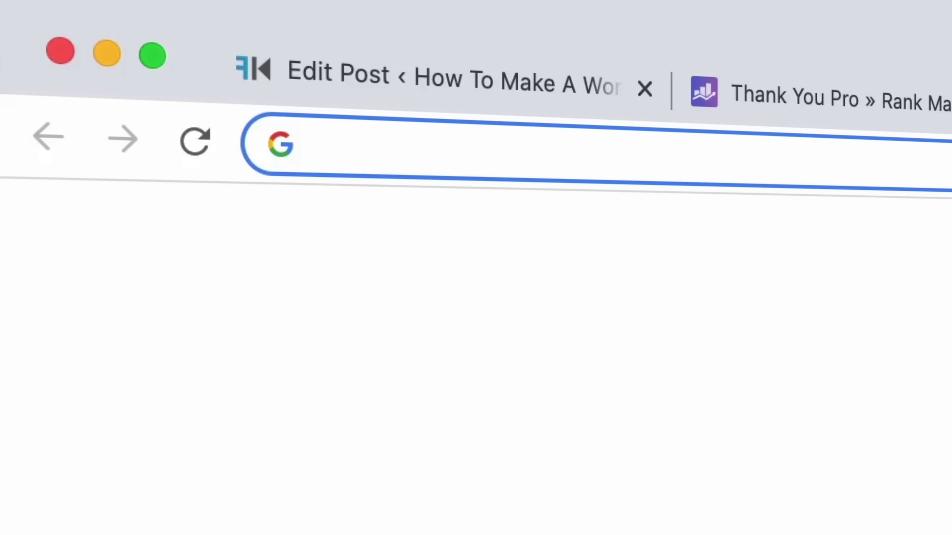
pyautogui.write('convertkit review')
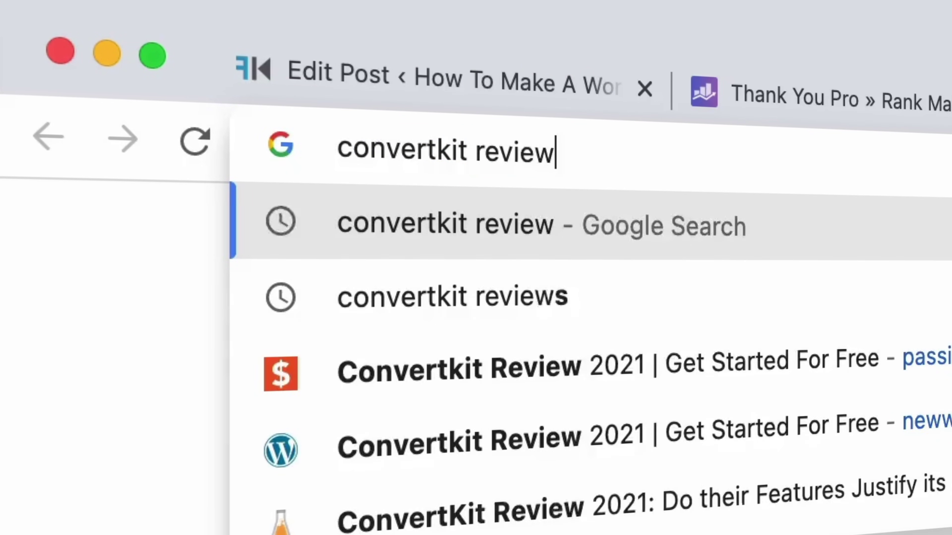
pyautogui.press('Return')
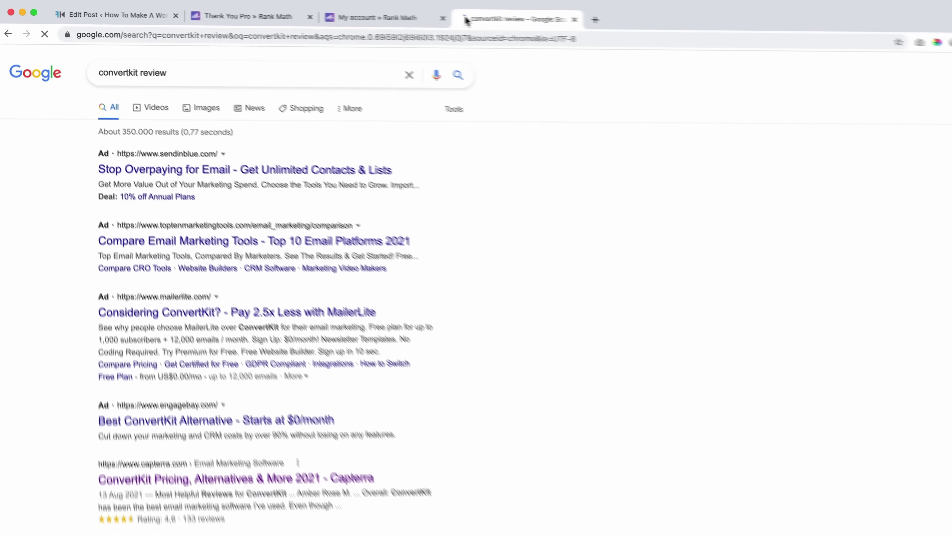
pyautogui.scroll(-1, 210, 206)
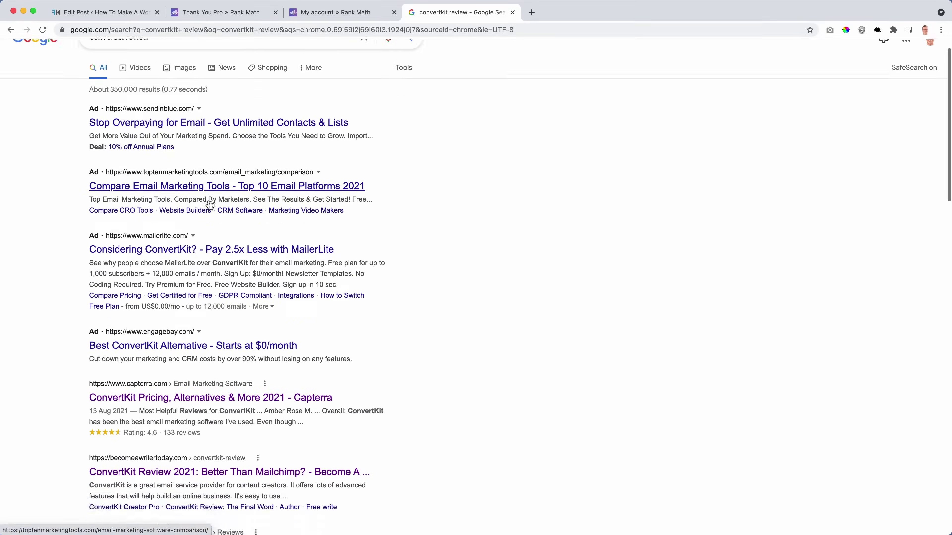
pyautogui.scroll(-6, 210, 206)
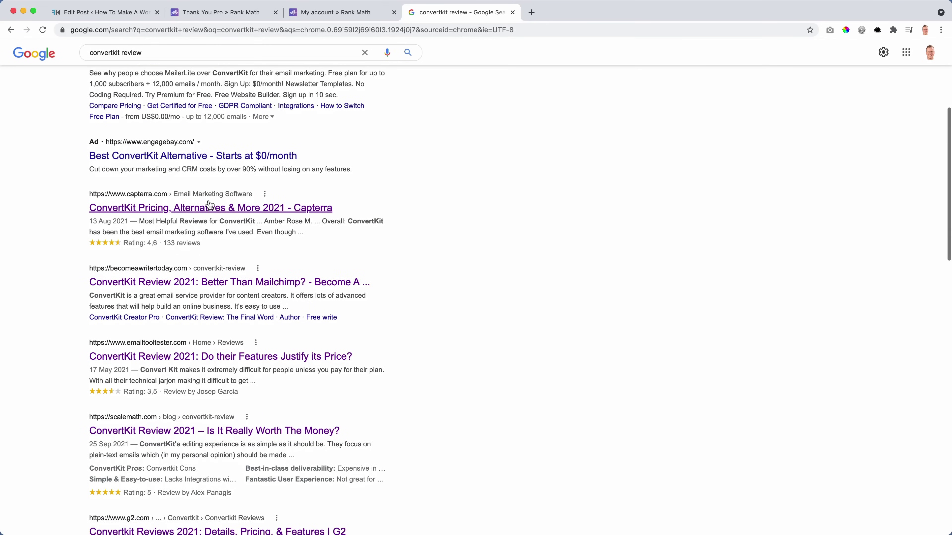
pyautogui.click(205, 187)
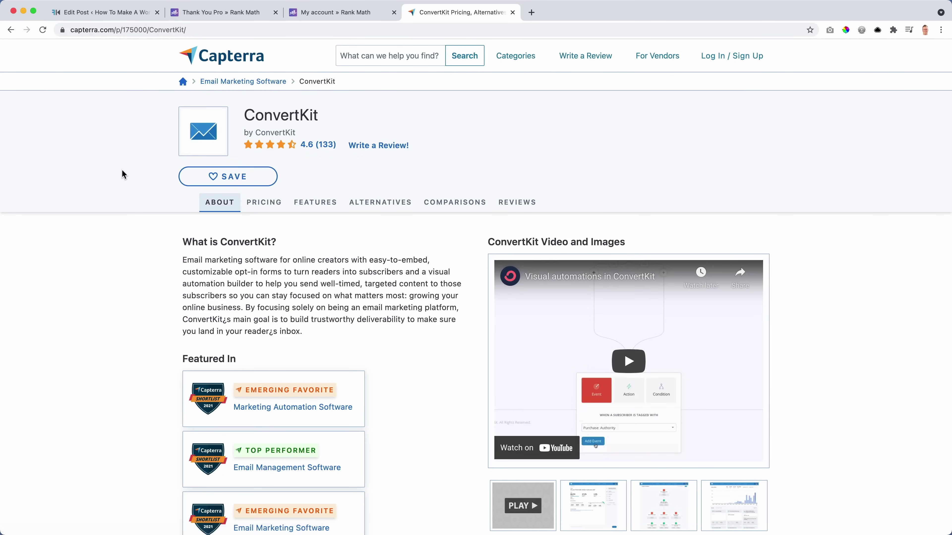
pyautogui.click(10, 30)
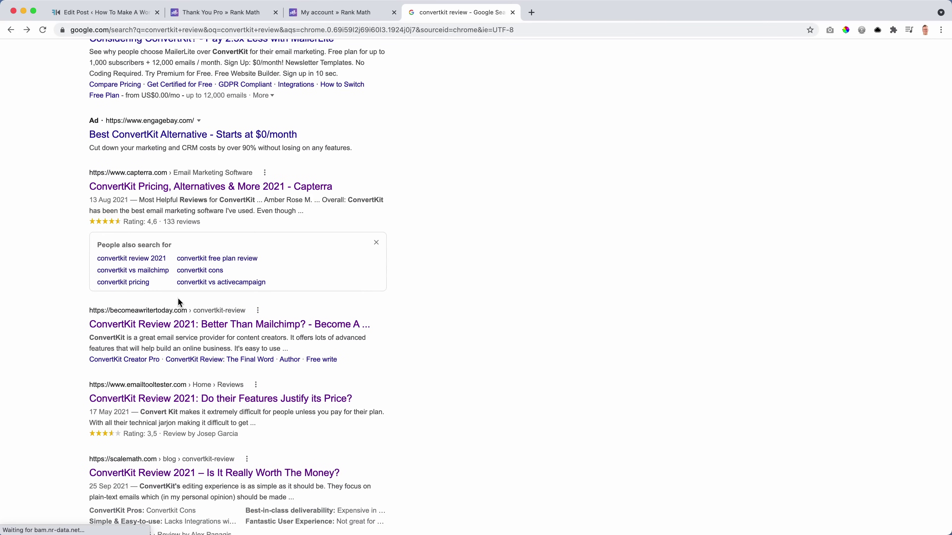
pyautogui.click(212, 365)
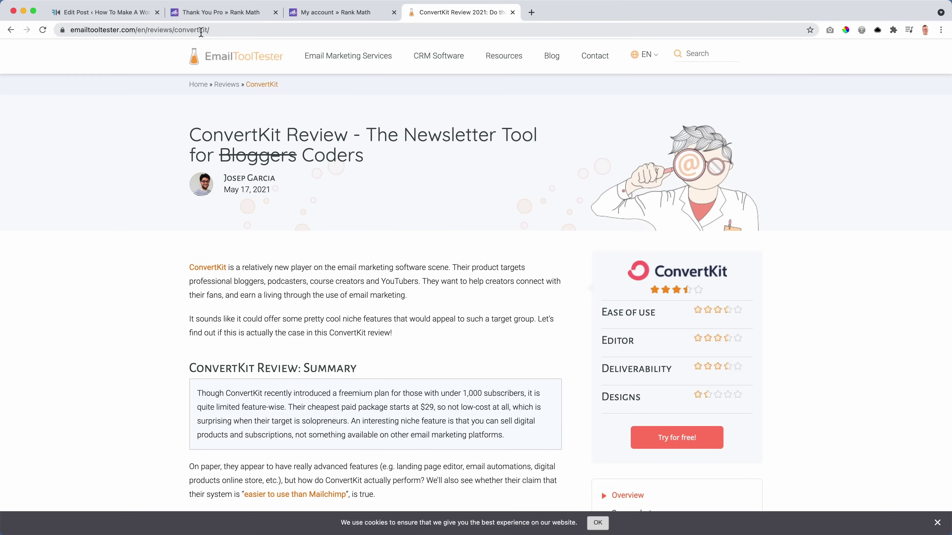
pyautogui.click(11, 30)
pyautogui.scroll(-5, 173, 300)
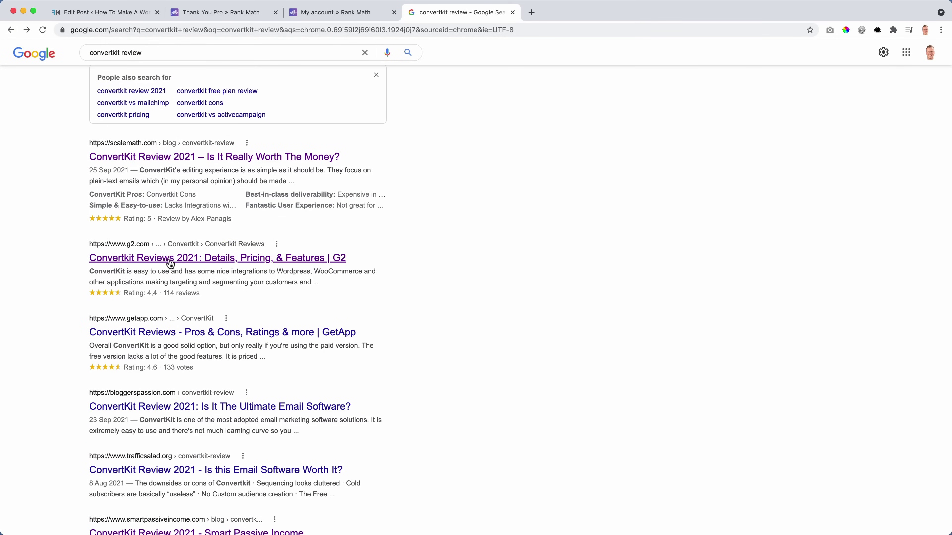
pyautogui.click(170, 264)
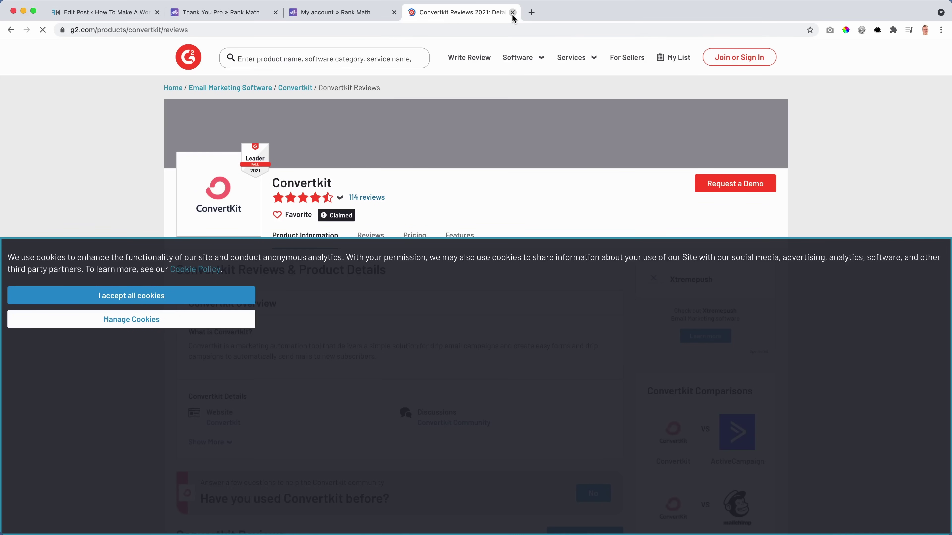
pyautogui.click(513, 12)
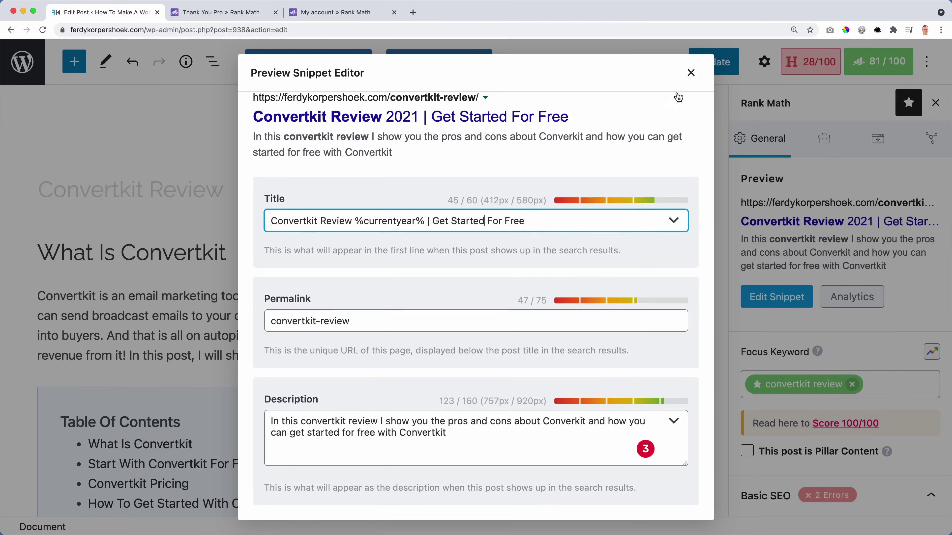
# Add 'convertkit pricing' as an extra Rank Math focus keyword.
pyautogui.click(690, 75)
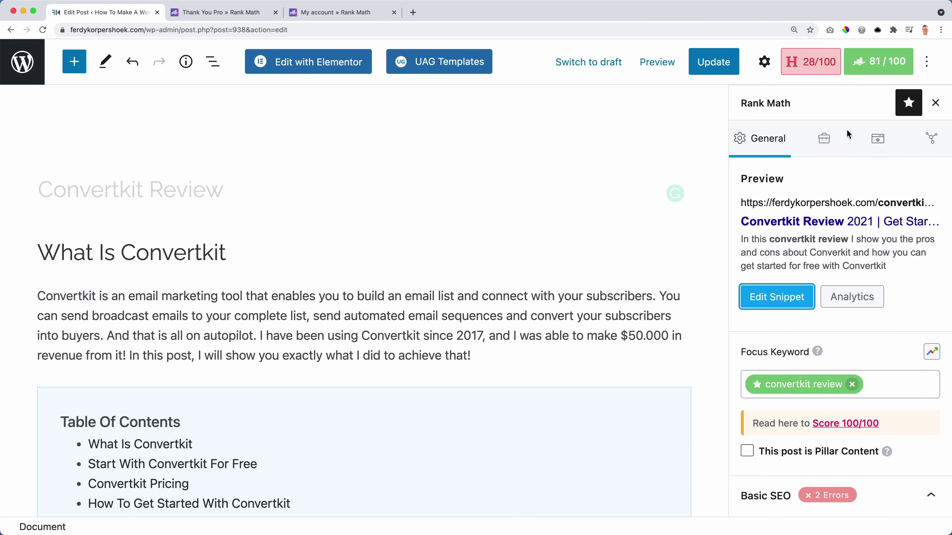
pyautogui.scroll(-3, 818, 202)
pyautogui.scroll(-4, 818, 202)
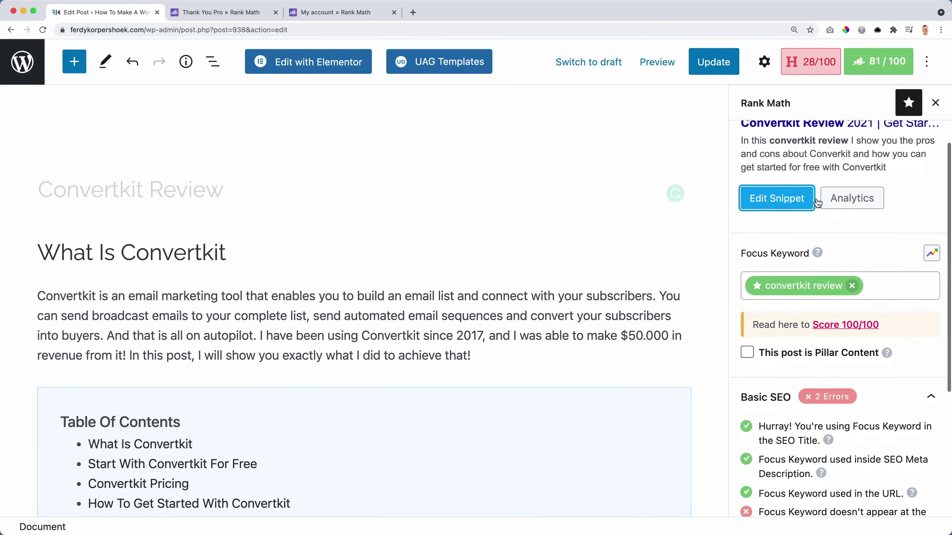
pyautogui.click(887, 241)
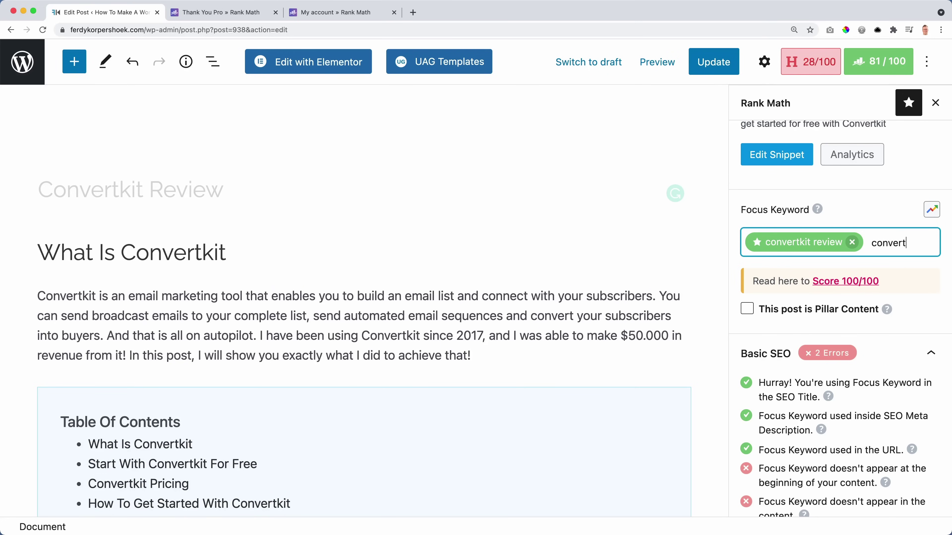
pyautogui.press('Return')
pyautogui.write('convertkit pricing')
pyautogui.press('Return')
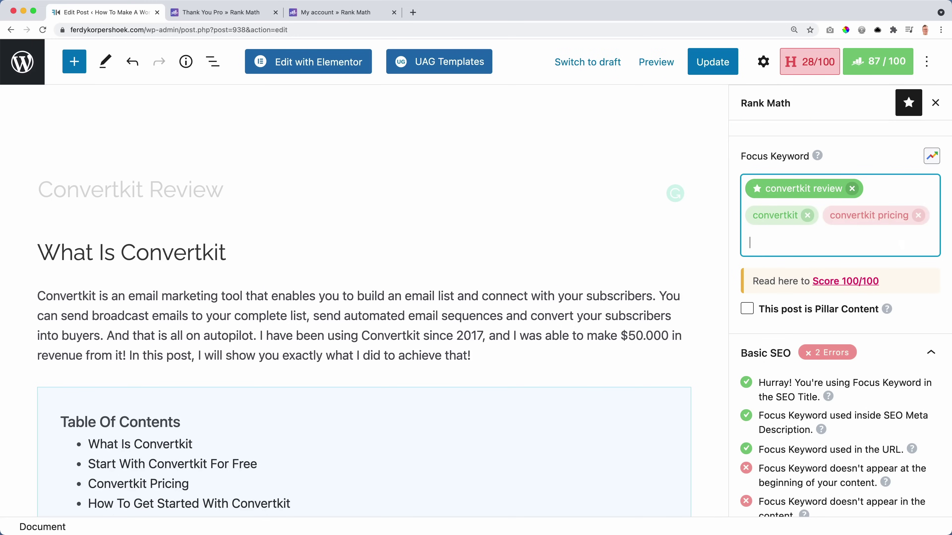
# Remove the stray 'convertkit vs' keyword, add 'convertkit landing page', and update the post.
pyautogui.write('convertkit vs')
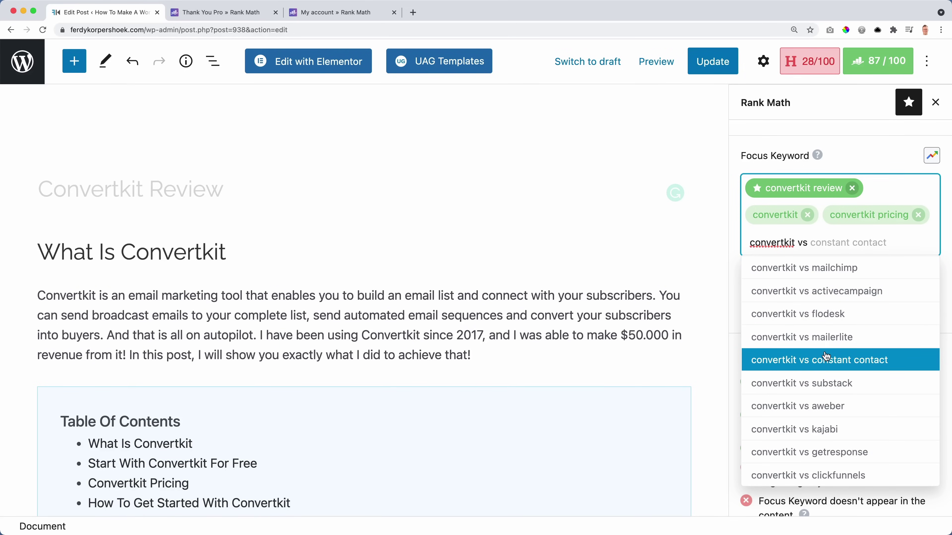
pyautogui.moveTo(822, 242); pyautogui.dragTo(762, 244)
pyautogui.click(819, 242)
pyautogui.click(817, 242)
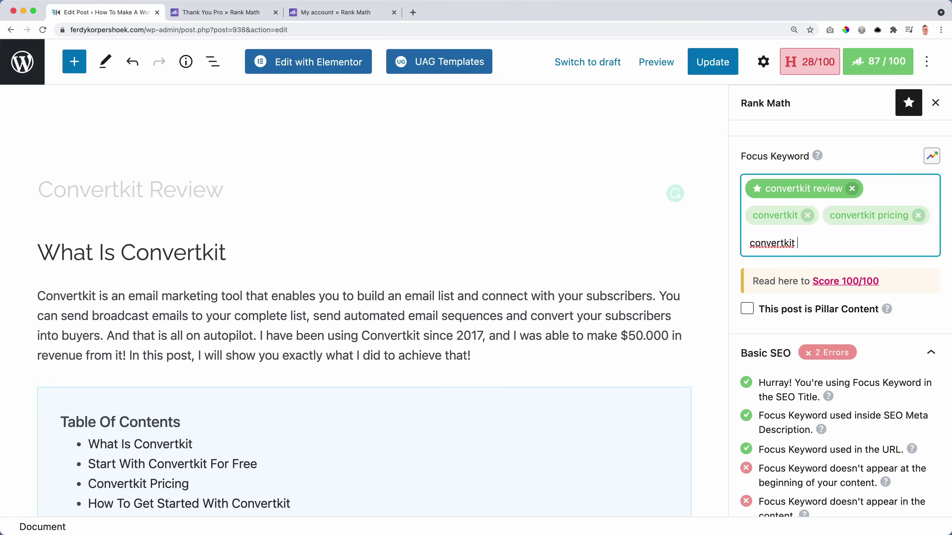
pyautogui.click(801, 244)
pyautogui.press('BackSpace')
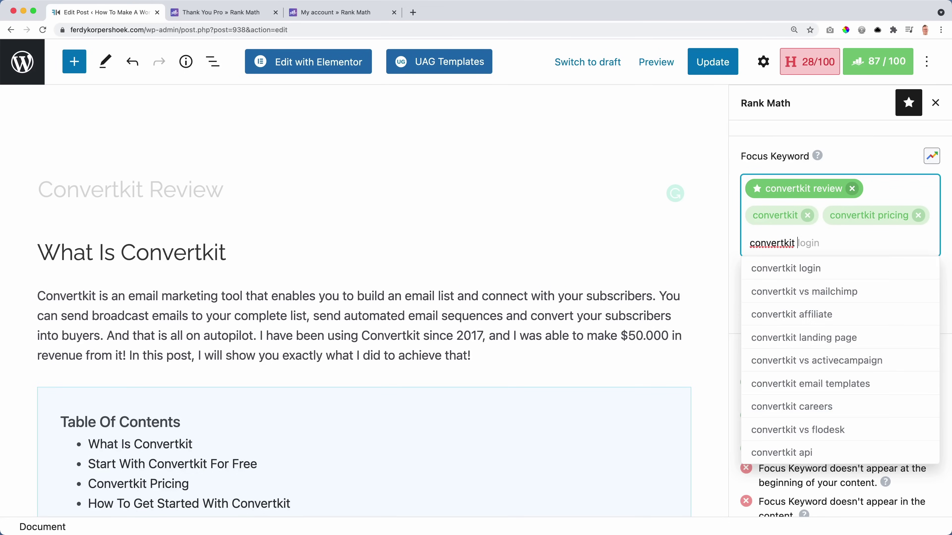
pyautogui.click(811, 339)
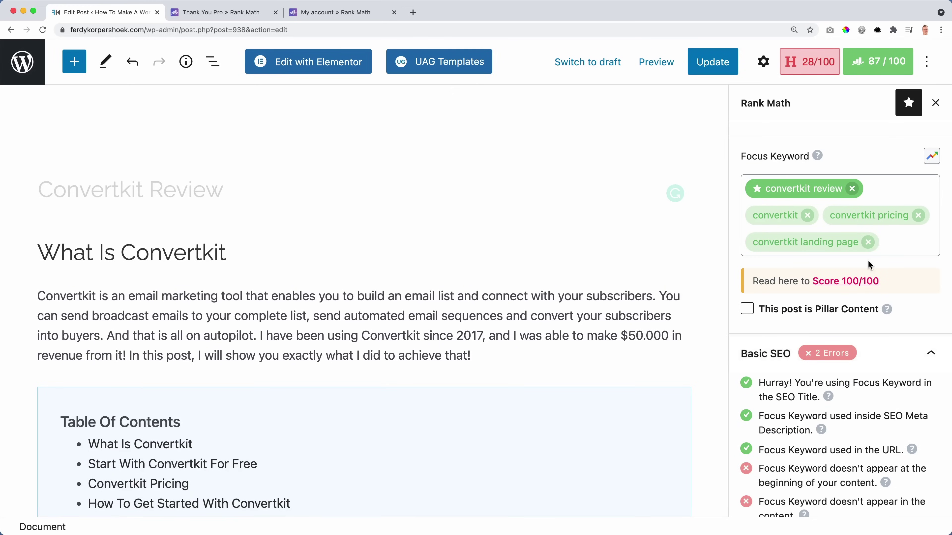
pyautogui.click(710, 64)
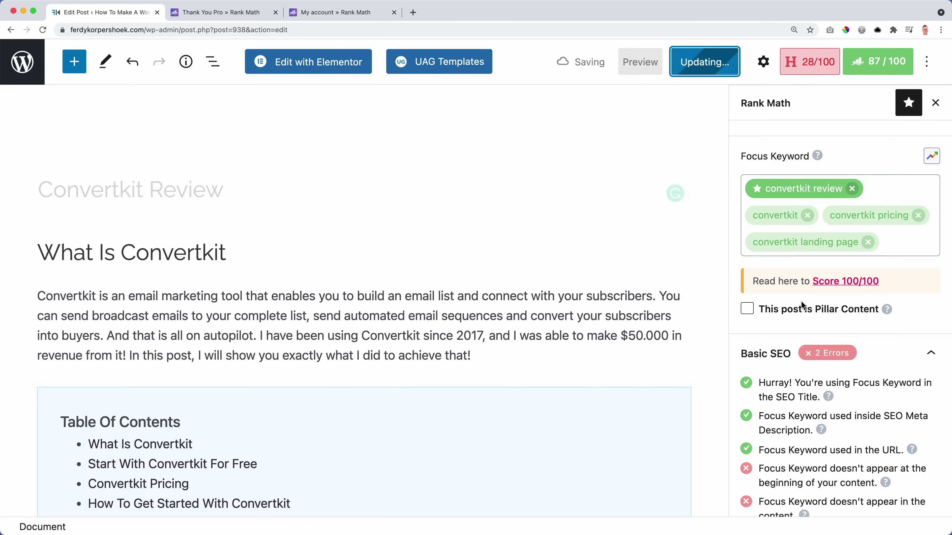
pyautogui.scroll(-3, 840, 395)
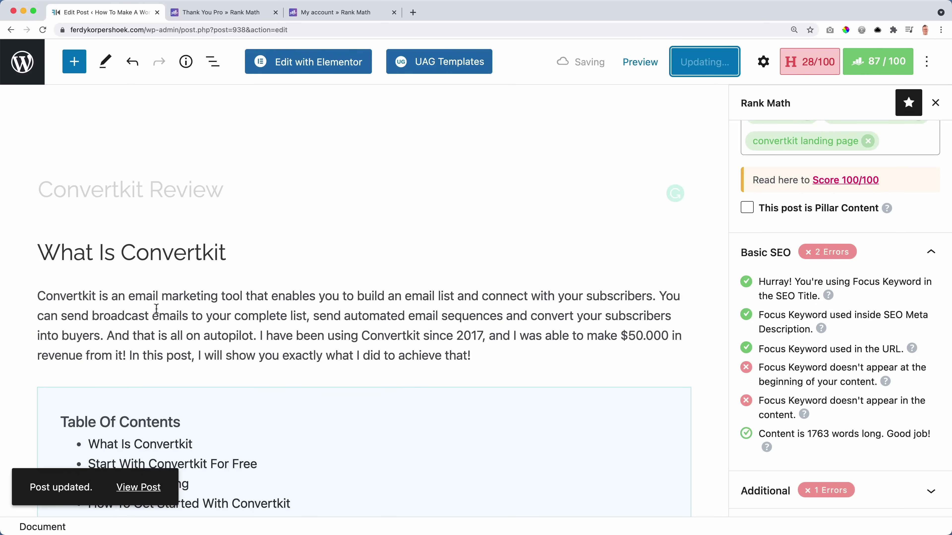
# Start the intro with 'In this convertkit review I show you how you can send…' and update the post.
pyautogui.click(136, 300)
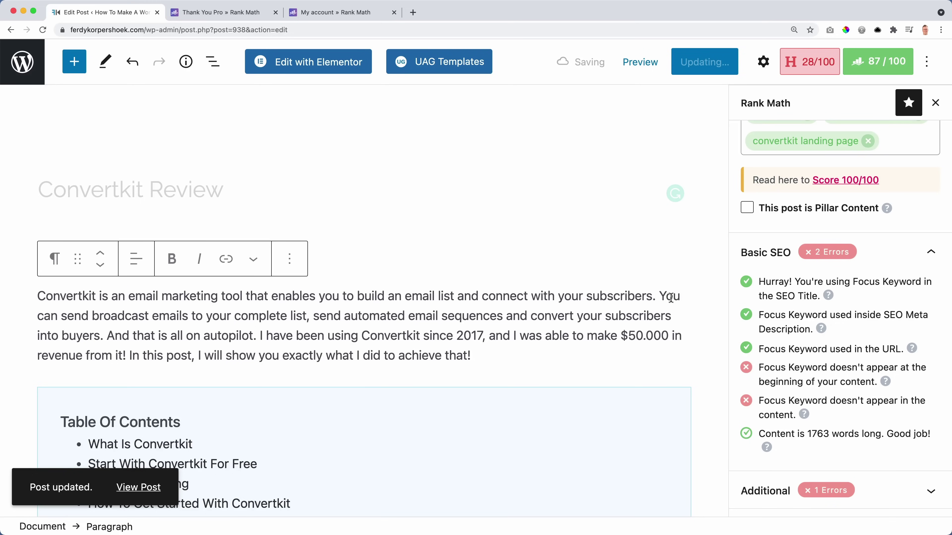
pyautogui.write('In rhia')
pyautogui.press('BackSpace')
pyautogui.press('BackSpace')
pyautogui.press('BackSpace')
pyautogui.press('BackSpace')
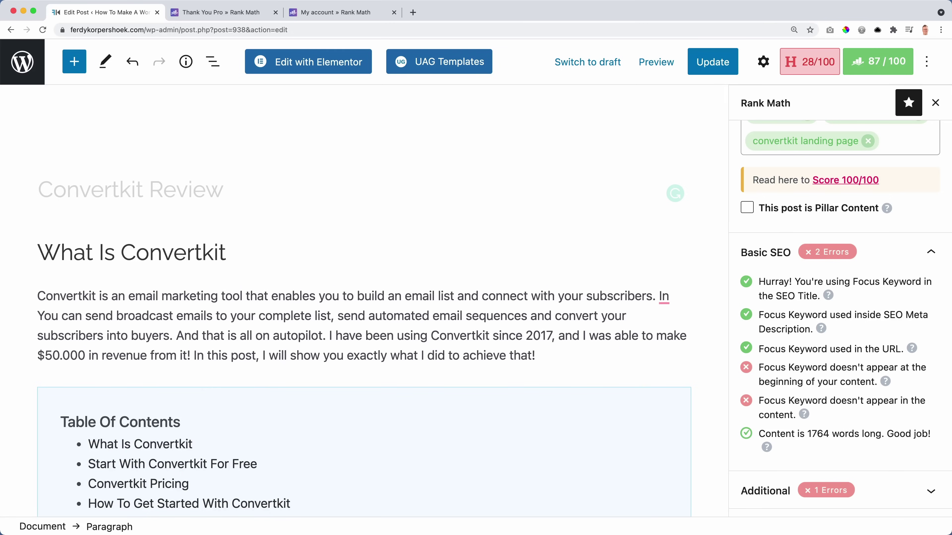
pyautogui.write('this convertkit ')
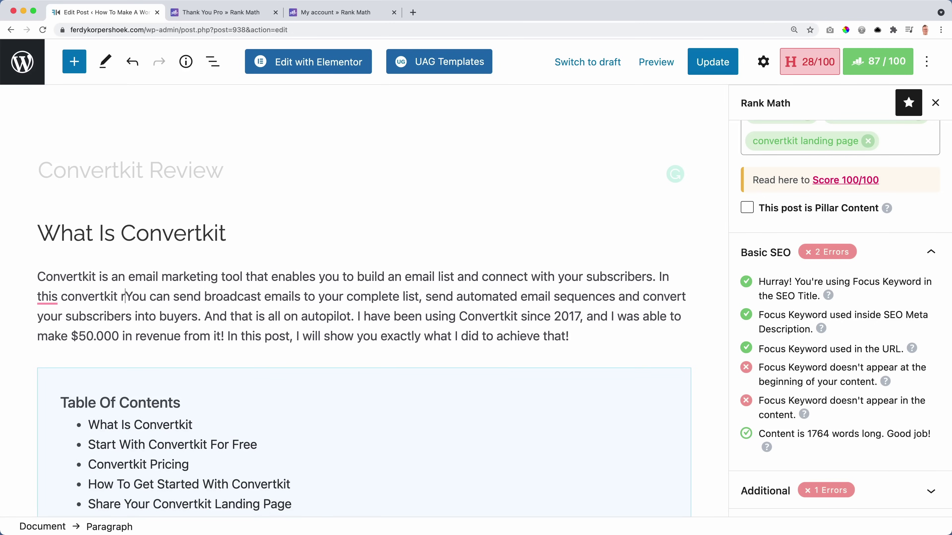
pyautogui.write('review I show you')
pyautogui.press('Delete')
pyautogui.press('Delete')
pyautogui.press('Delete')
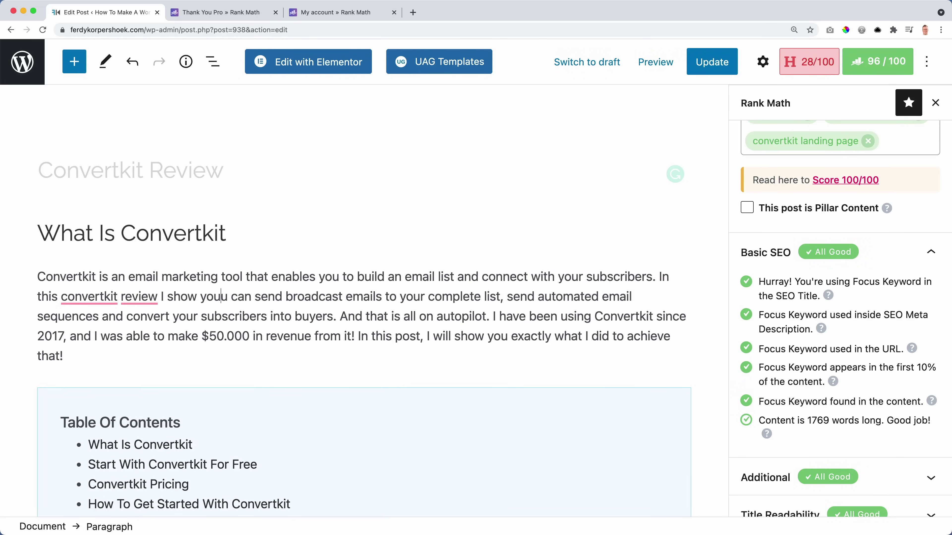
pyautogui.write('how you')
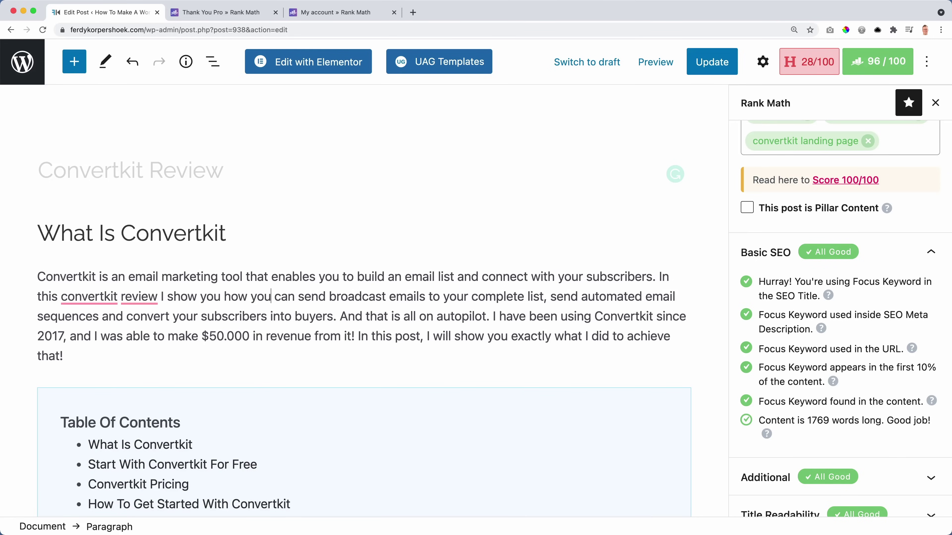
pyautogui.moveTo(89, 299)
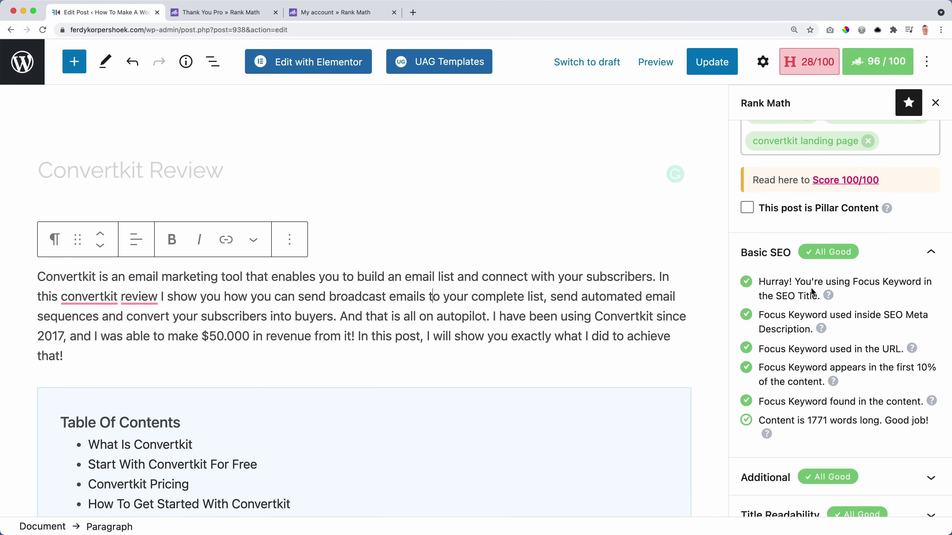
pyautogui.click(932, 255)
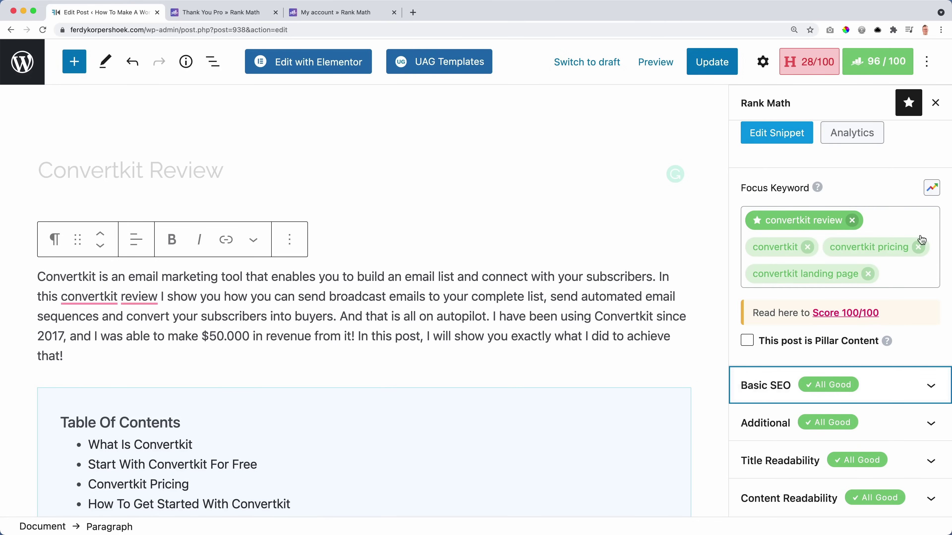
pyautogui.click(724, 68)
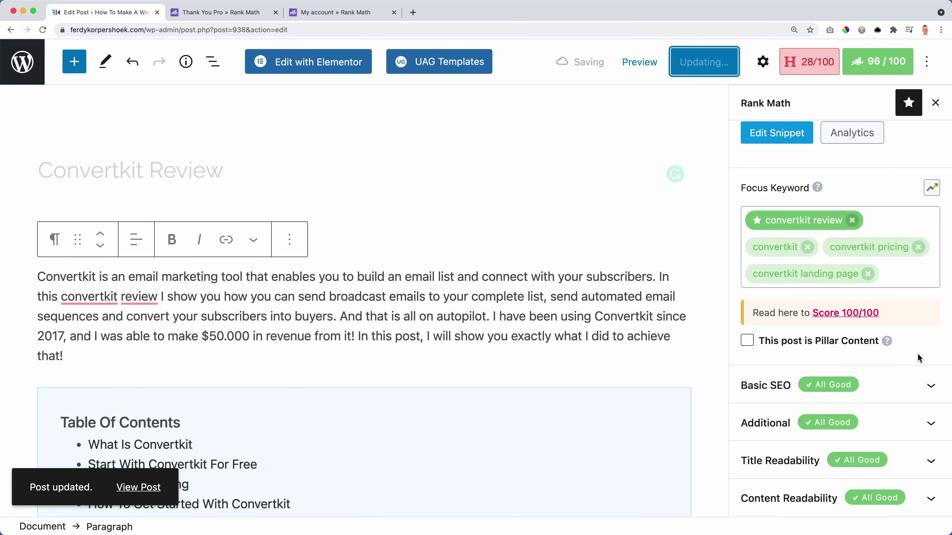
pyautogui.click(930, 423)
pyautogui.scroll(-3, 900, 375)
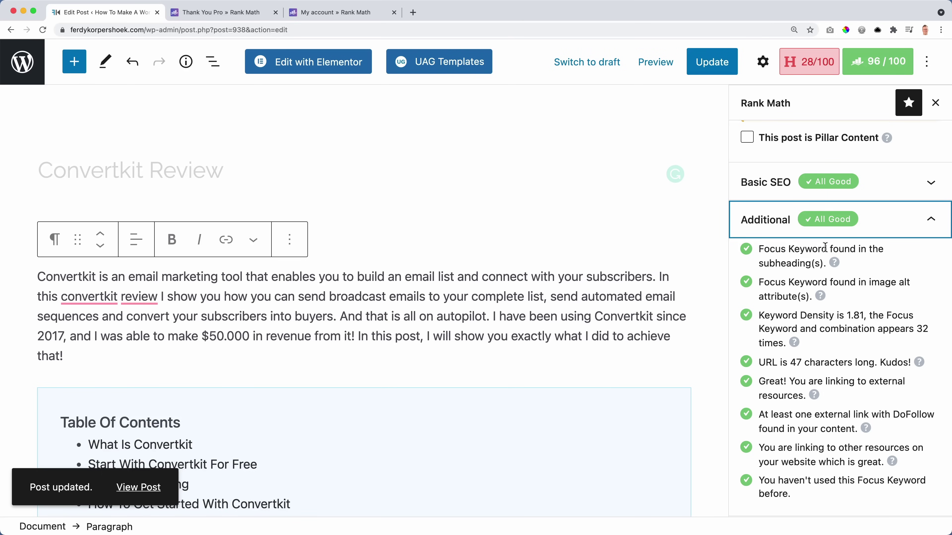
pyautogui.scroll(-15, 197, 269)
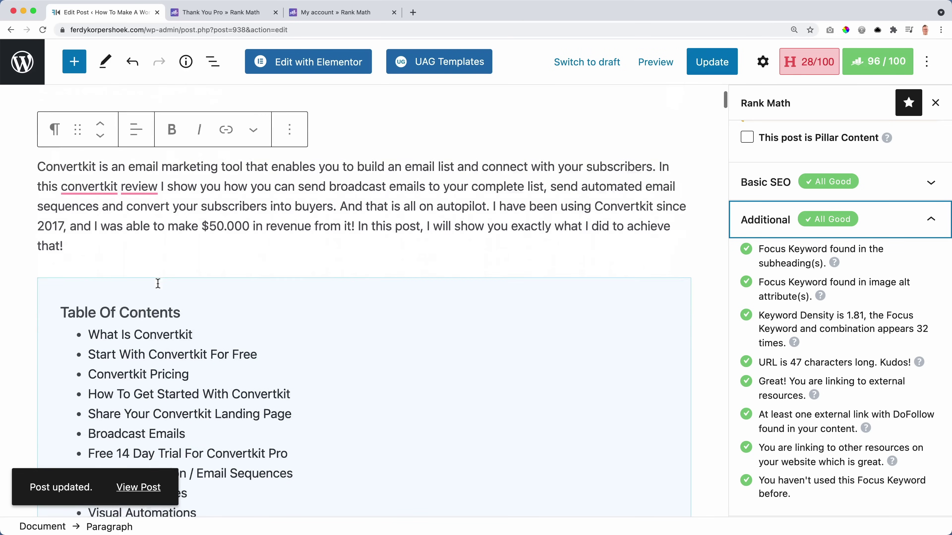
pyautogui.click(138, 307)
pyautogui.moveTo(58, 312); pyautogui.dragTo(256, 313)
pyautogui.click(268, 312)
pyautogui.scroll(-3, 267, 313)
pyautogui.scroll(-20, 268, 316)
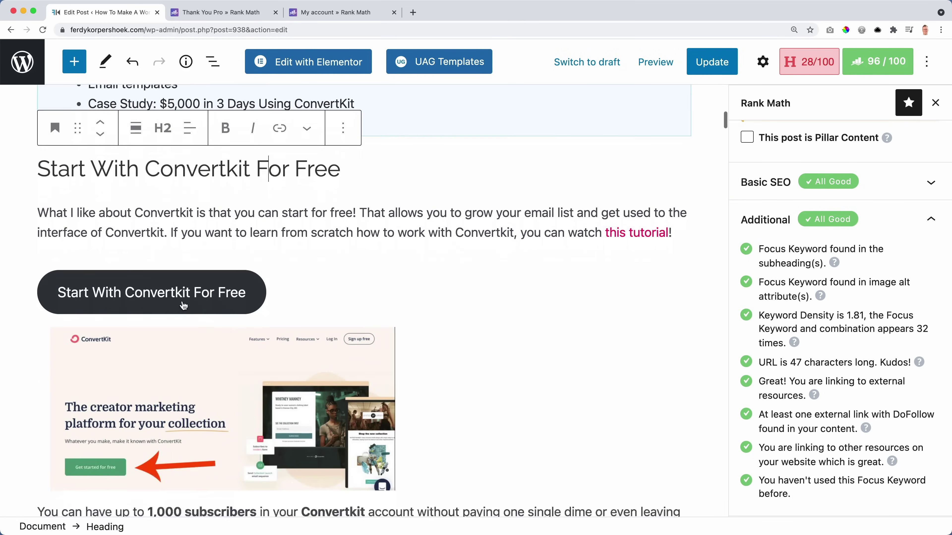
pyautogui.moveTo(102, 290); pyautogui.dragTo(192, 291)
pyautogui.click(192, 290)
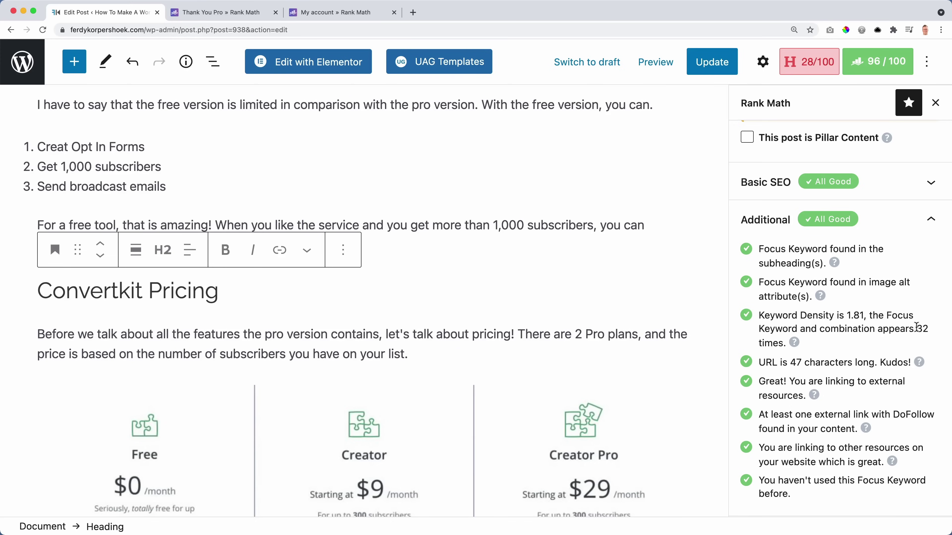
pyautogui.scroll(-3, 854, 325)
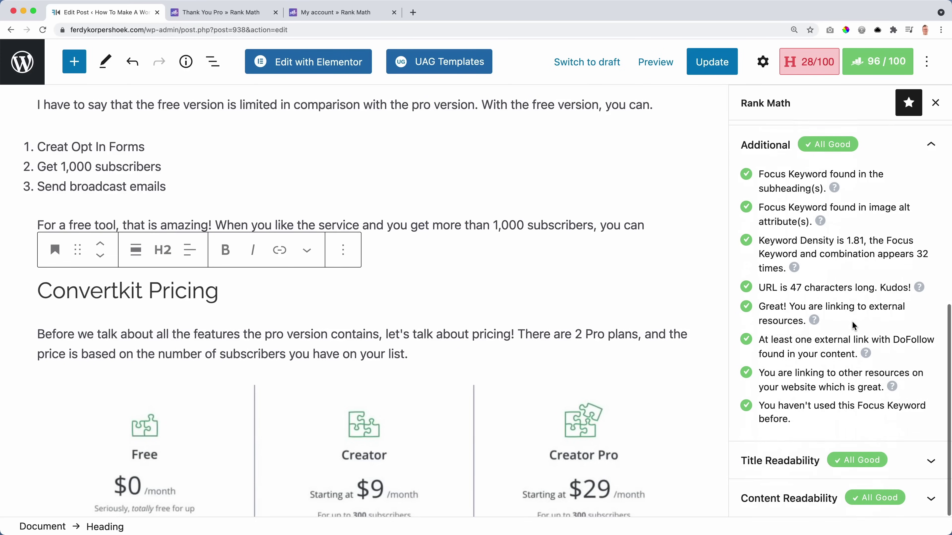
pyautogui.click(808, 448)
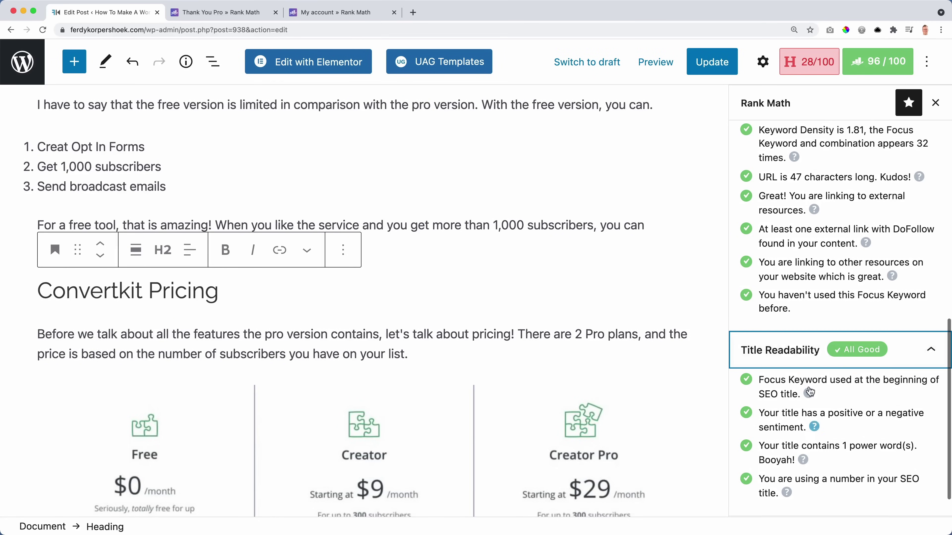
pyautogui.click(806, 498)
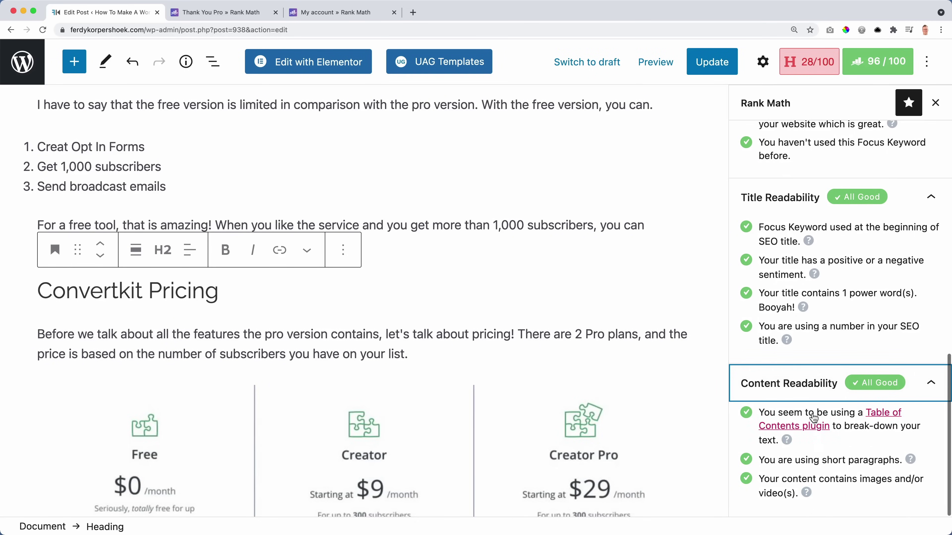
pyautogui.click(807, 391)
pyautogui.click(787, 312)
pyautogui.scroll(3, 775, 251)
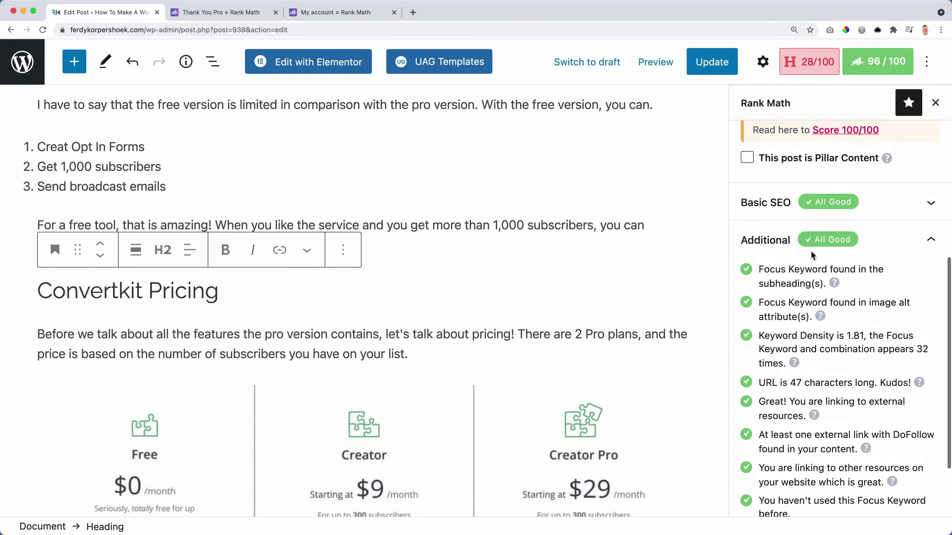
pyautogui.click(775, 251)
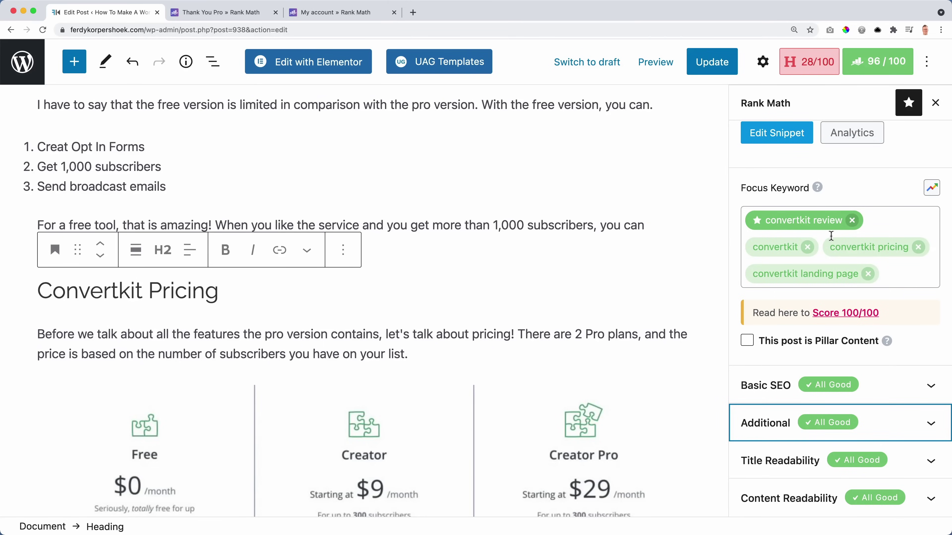
pyautogui.click(841, 315)
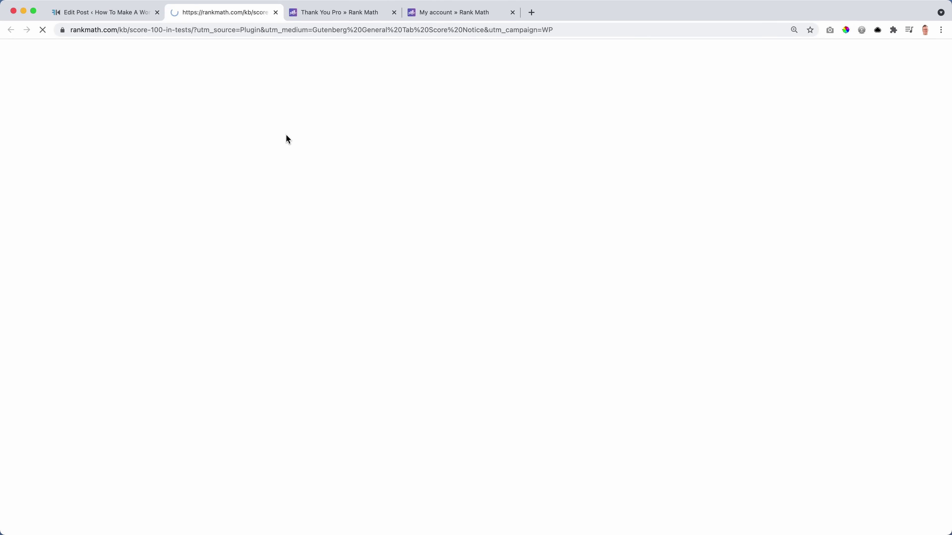
pyautogui.scroll(-20, 418, 282)
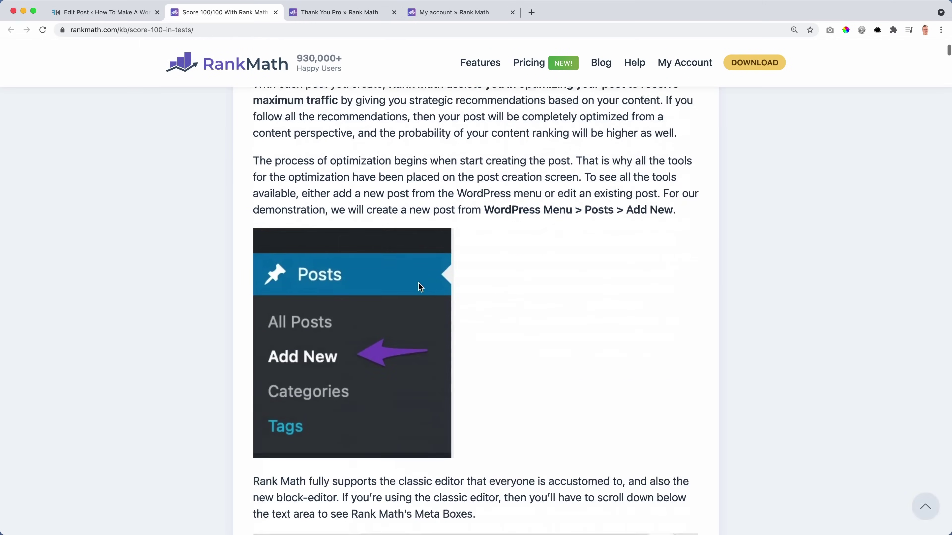
pyautogui.scroll(-20, 386, 282)
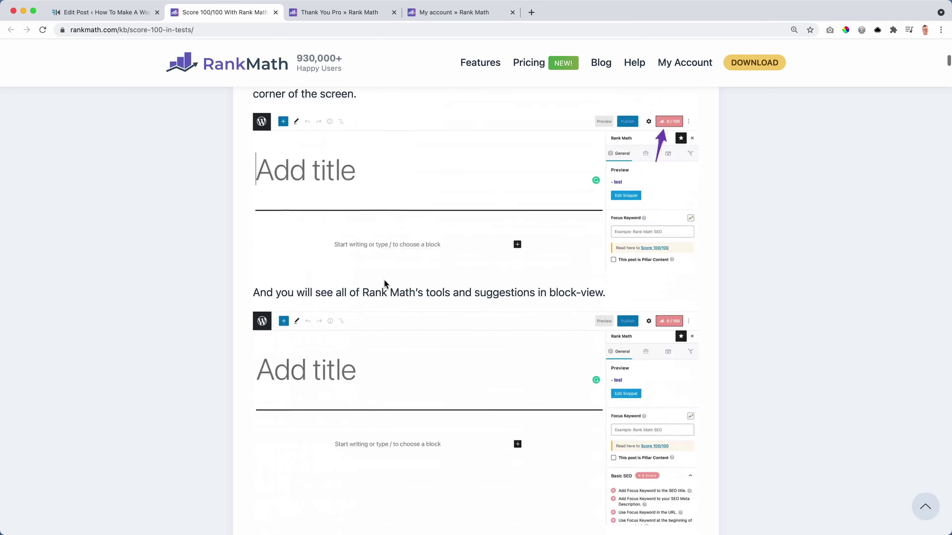
pyautogui.scroll(15, 385, 282)
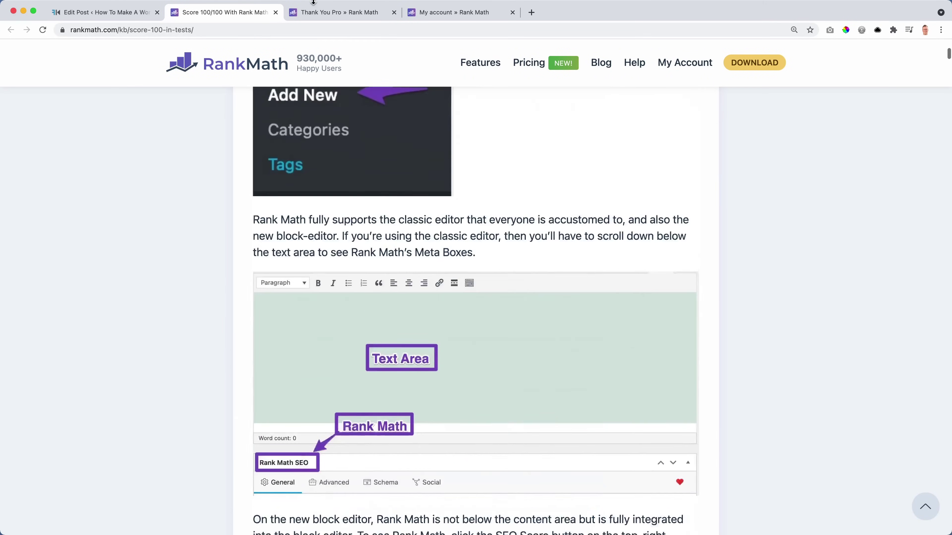
pyautogui.click(276, 14)
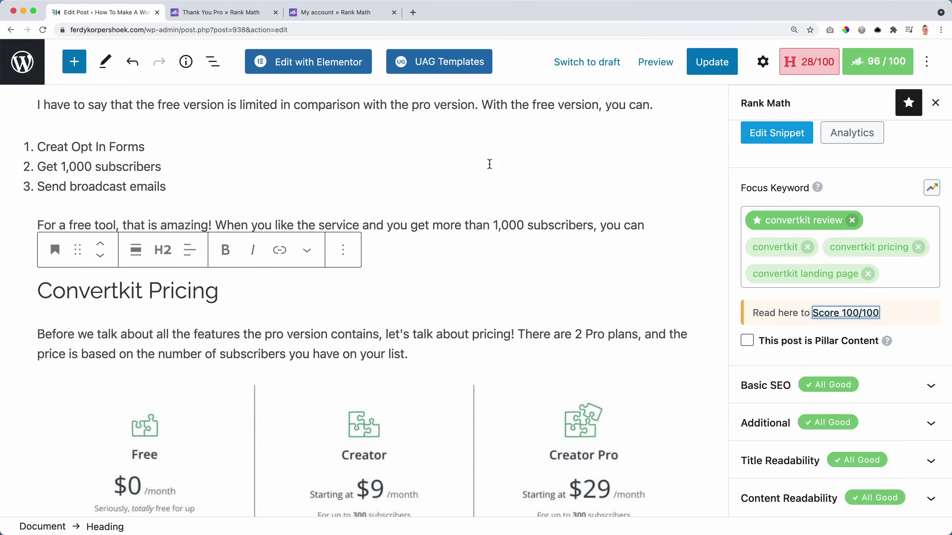
# Leave the post editor for the Posts list, then go to the Media Library.
pyautogui.scroll(15, 428, 213)
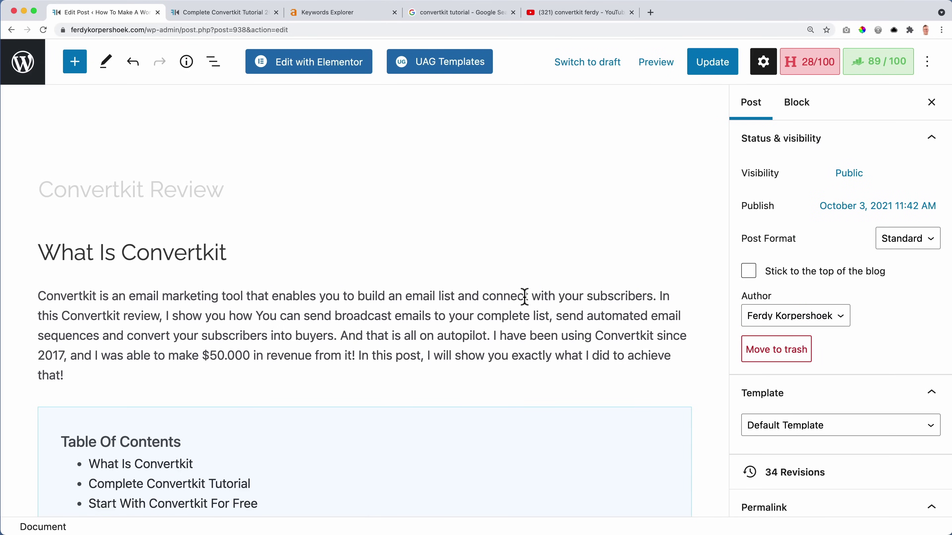
pyautogui.scroll(-3, 525, 298)
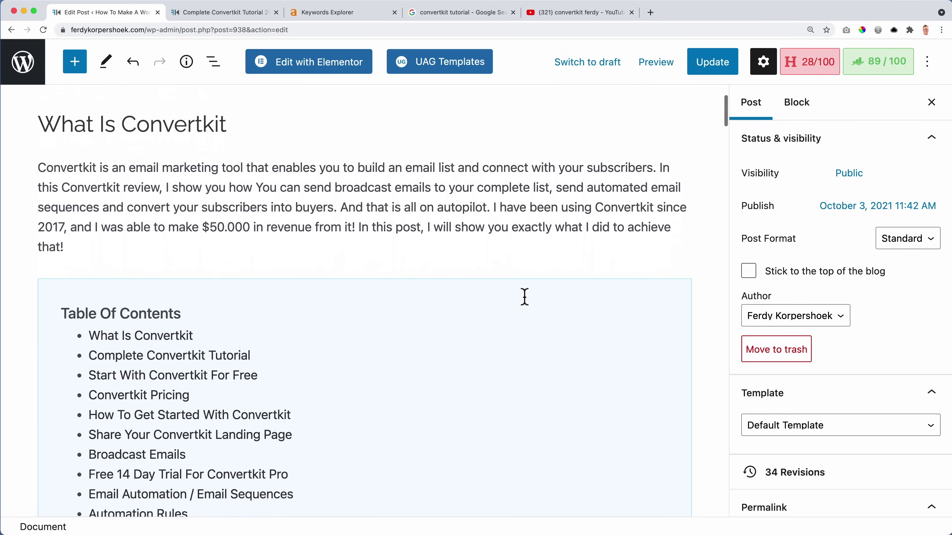
pyautogui.scroll(5, 527, 304)
pyautogui.click(23, 62)
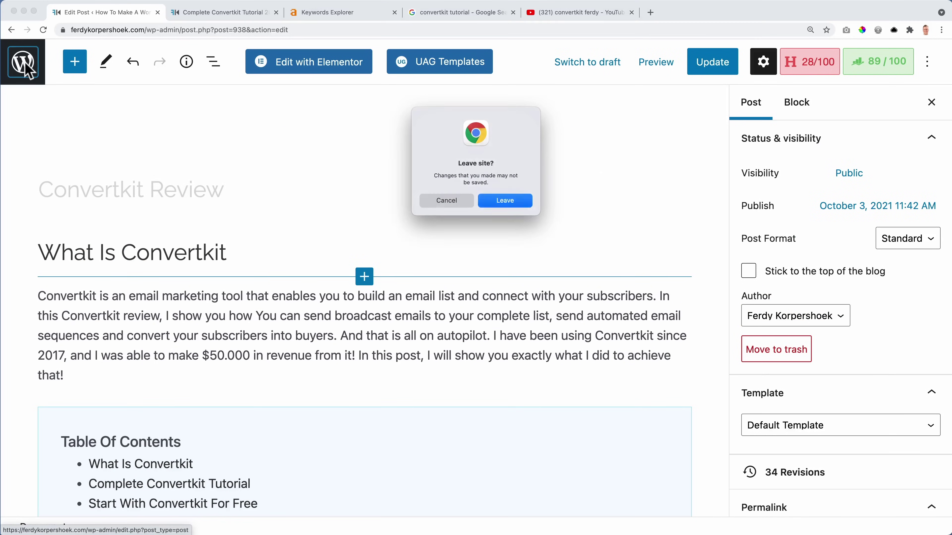
pyautogui.click(519, 203)
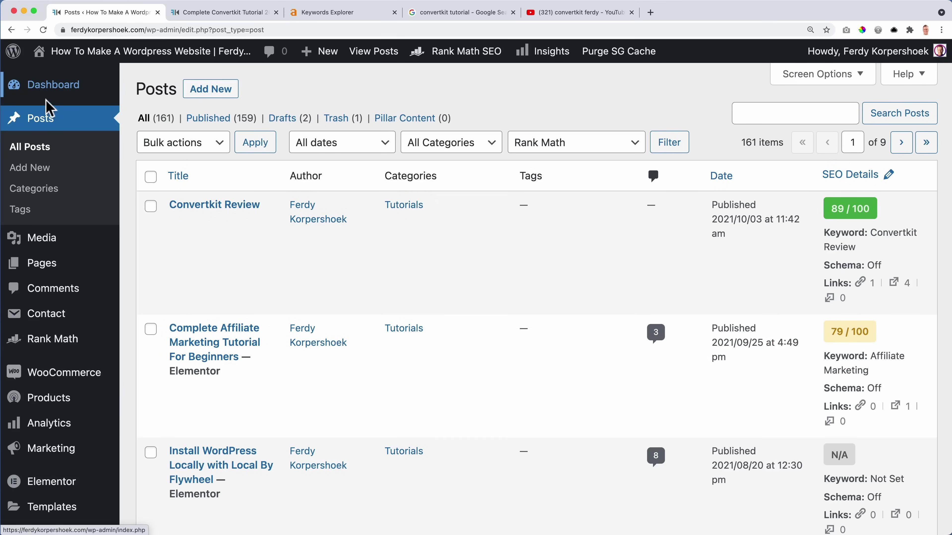
pyautogui.moveTo(51, 239)
pyautogui.click(149, 241)
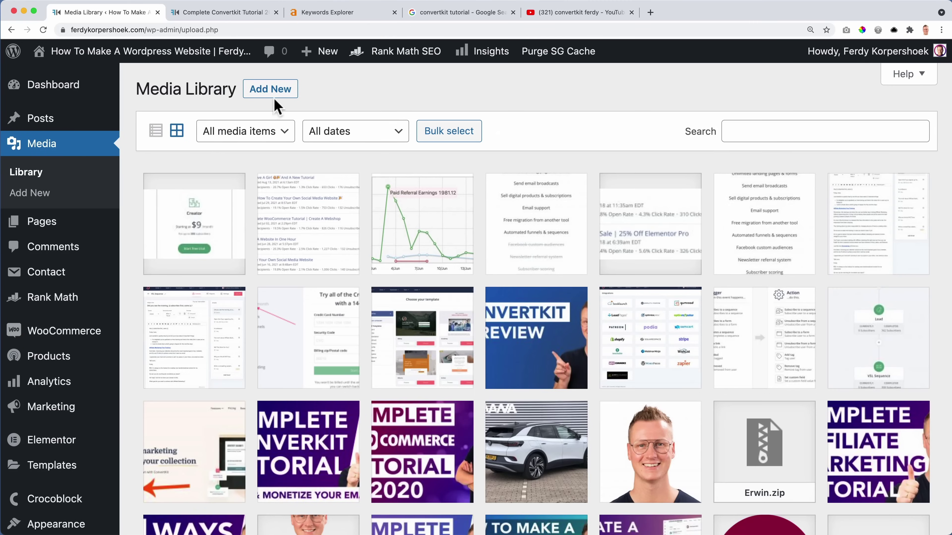
# Retitle the image 'Convertkit Pricing' and reuse the title as its alt text and description.
pyautogui.click(185, 221)
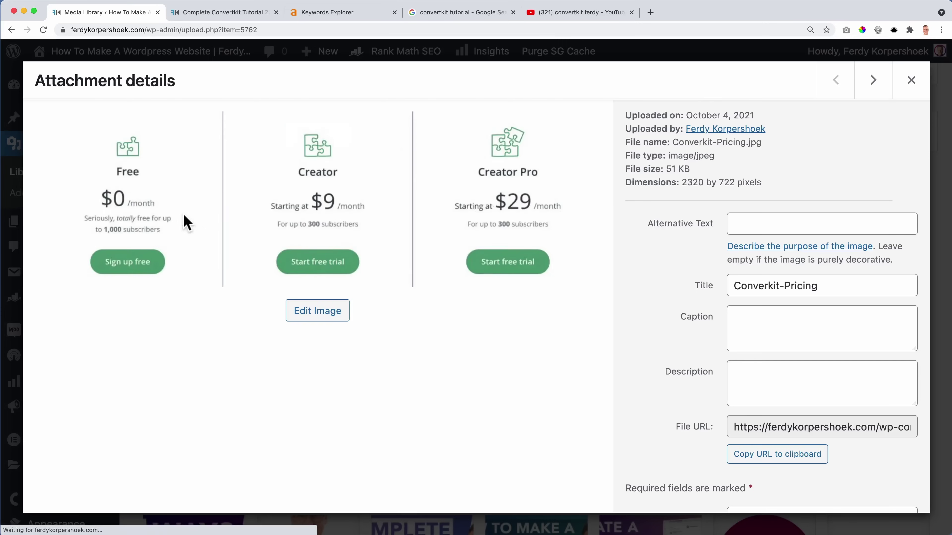
pyautogui.click(789, 285)
pyautogui.press('BackSpace')
pyautogui.write('t')
pyautogui.press('super+a')
pyautogui.press('super+c')
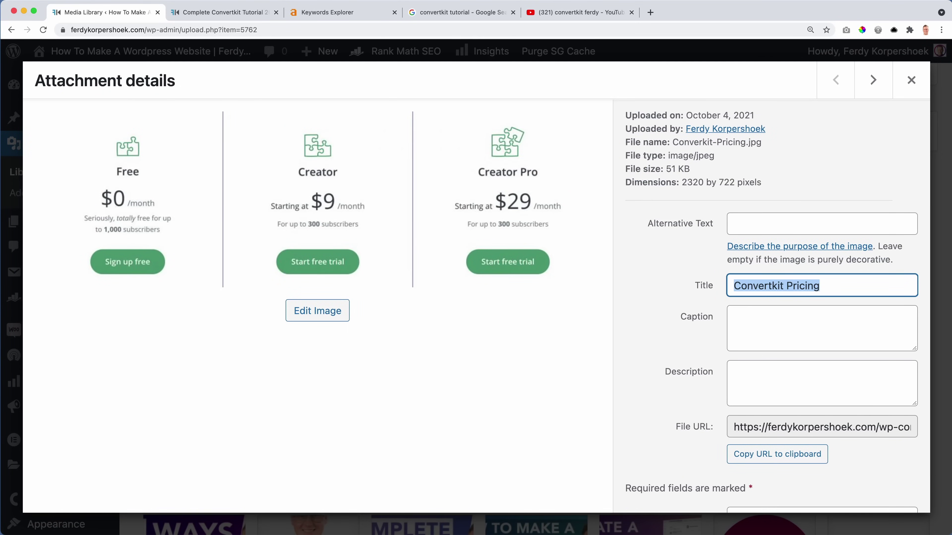
pyautogui.click(775, 224)
pyautogui.press('super+v')
pyautogui.click(773, 365)
pyautogui.press('super+v')
pyautogui.scroll(-3, 774, 371)
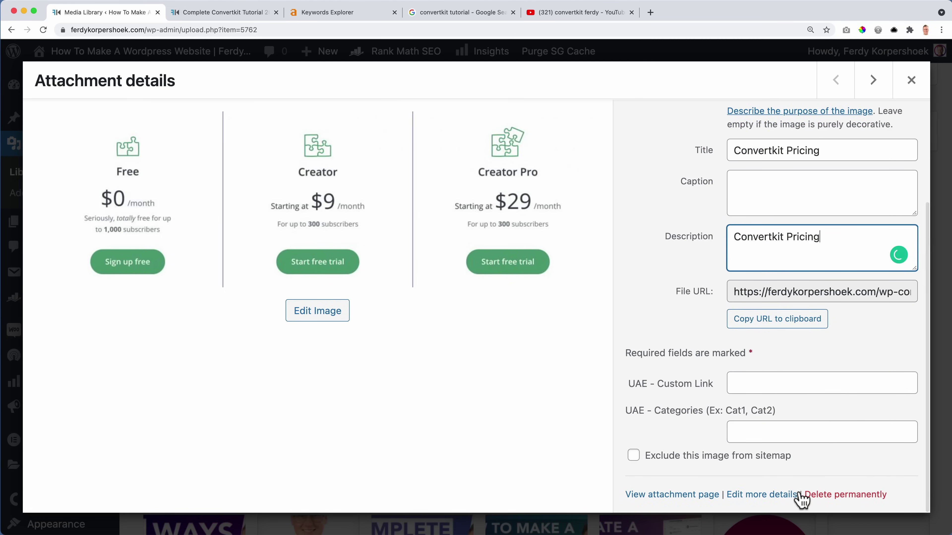
pyautogui.scroll(3, 699, 416)
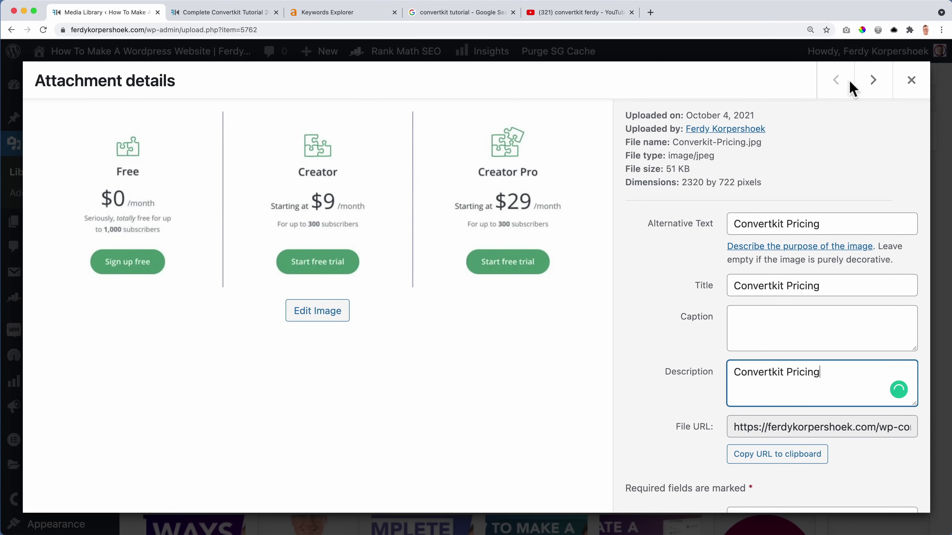
# Use the 'Convertkit Broadcast' title as that image's alternative text.
pyautogui.click(866, 84)
pyautogui.click(839, 90)
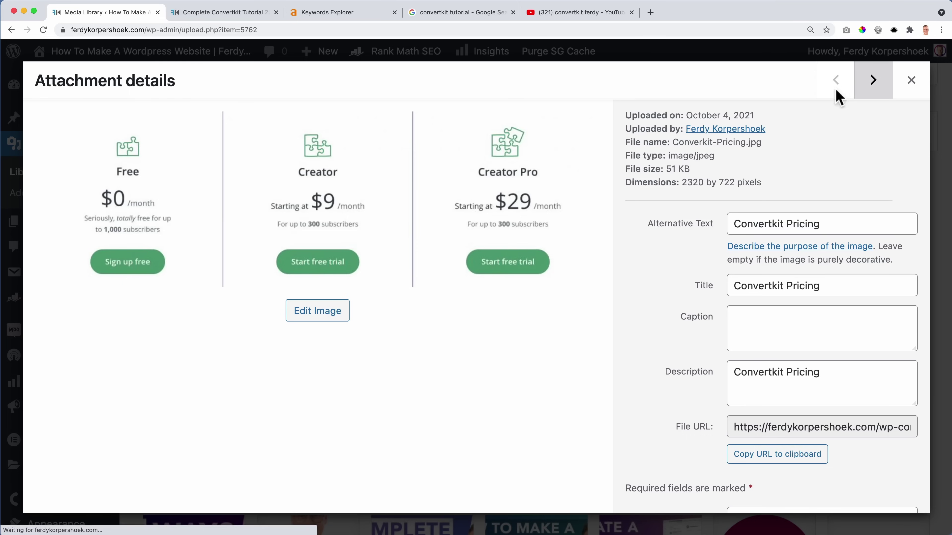
pyautogui.click(864, 85)
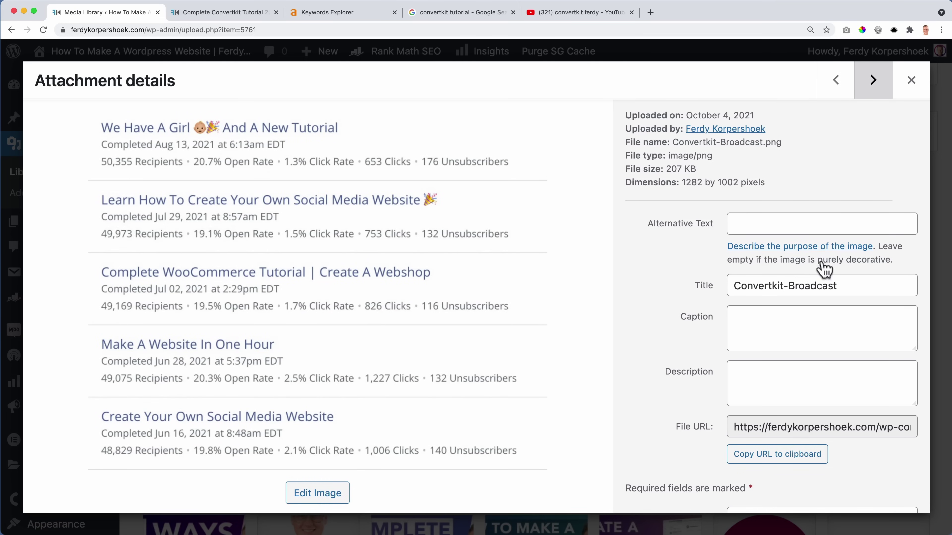
pyautogui.click(786, 289)
pyautogui.press('super+a')
pyautogui.press('super+c')
pyautogui.click(775, 224)
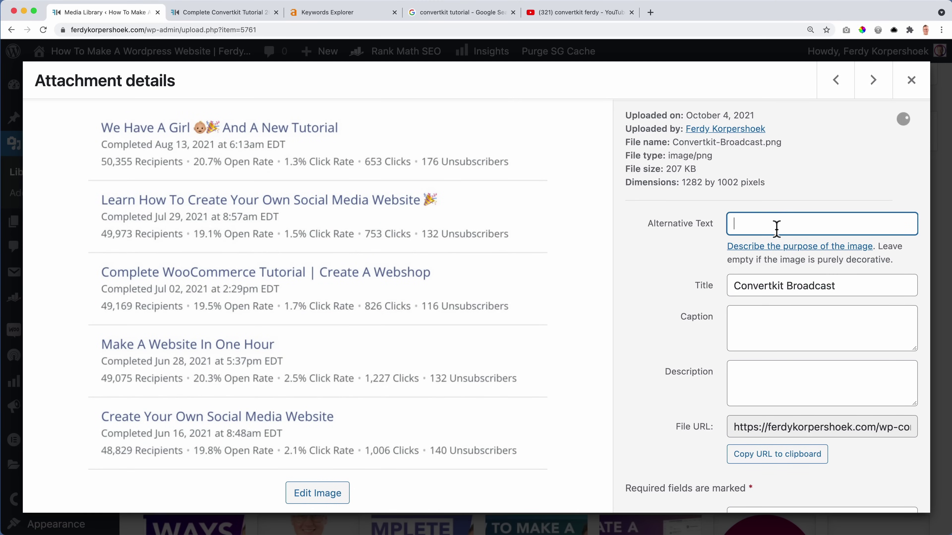
pyautogui.press('super+v')
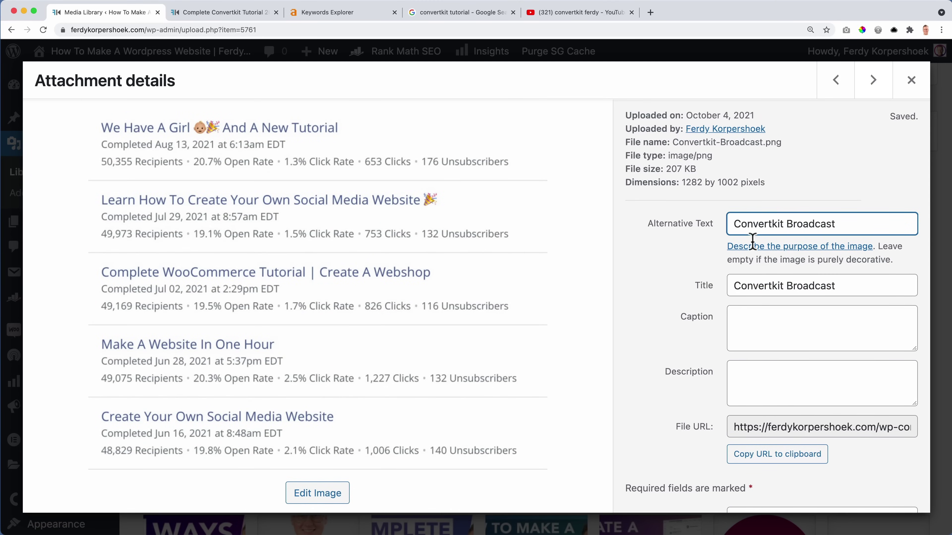
# Remove the hyphens from the Case Study Elementor image title and copy it into alt text.
pyautogui.click(862, 93)
pyautogui.click(792, 288)
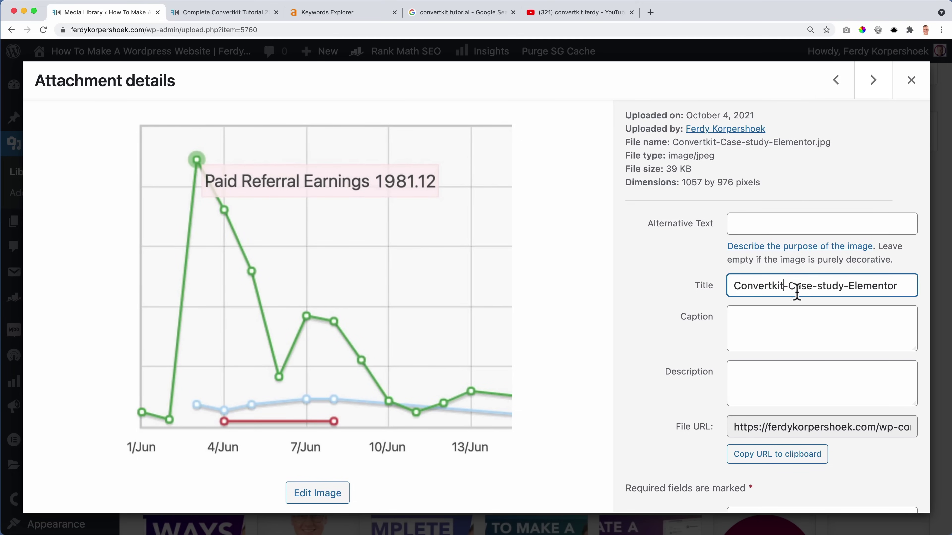
pyautogui.press('BackSpace')
pyautogui.press('Right')
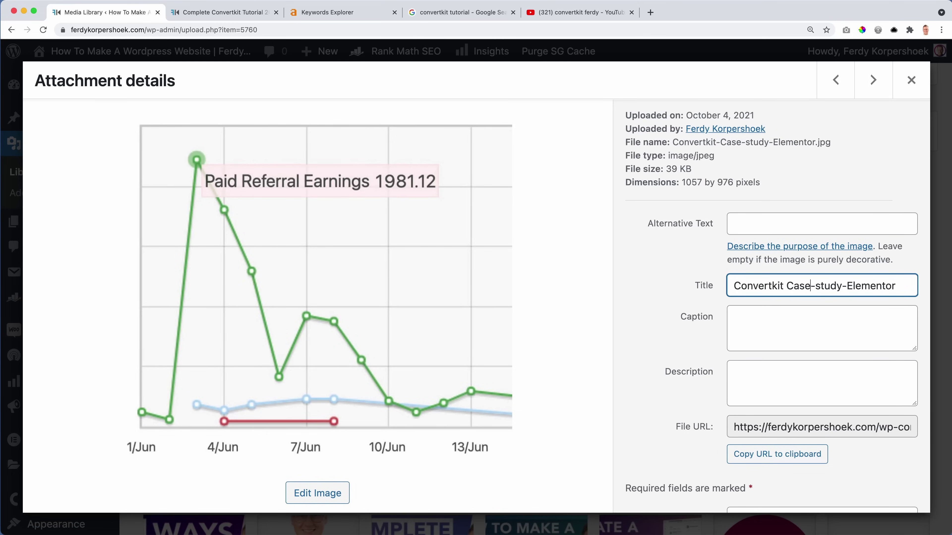
pyautogui.press('BackSpace')
pyautogui.press('BackSpace')
pyautogui.write('S')
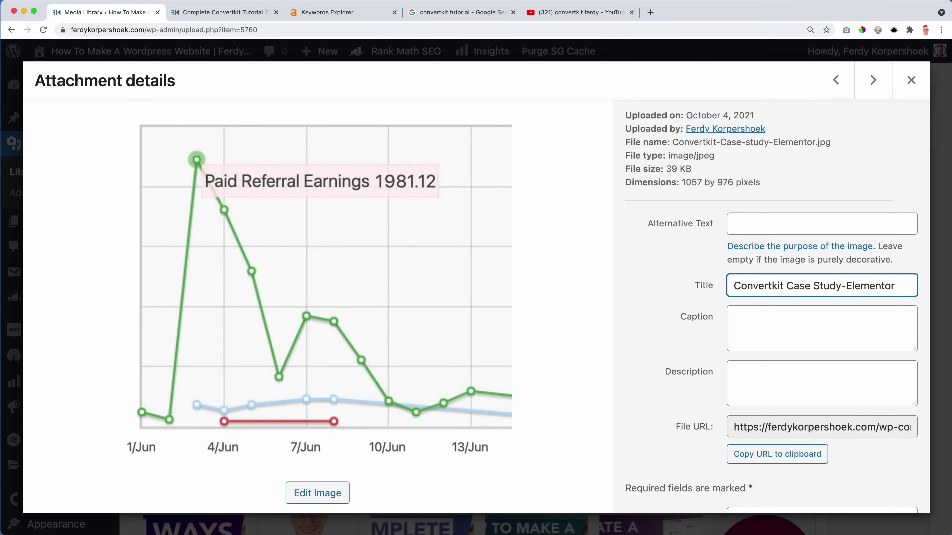
pyautogui.press('BackSpace')
pyautogui.press('super+a')
pyautogui.press('super+c')
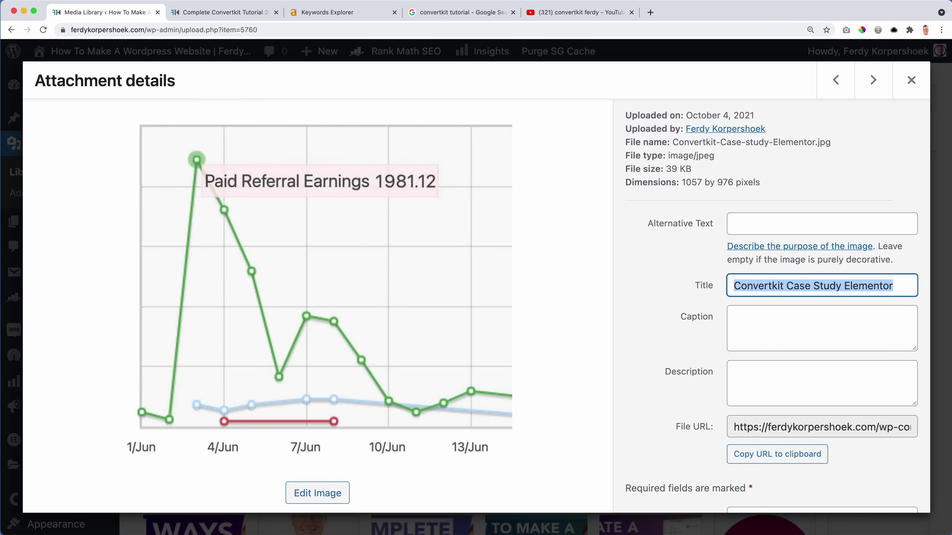
pyautogui.click(770, 220)
pyautogui.press('super+v')
# Retitle the Creator Plan image without hyphens and paste the title as alt text.
pyautogui.click(873, 80)
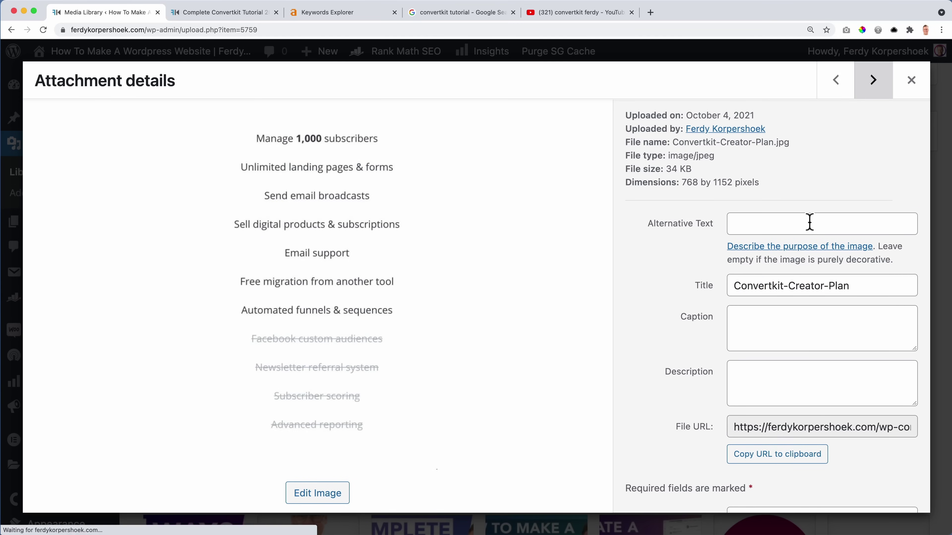
pyautogui.click(788, 286)
pyautogui.press('BackSpace')
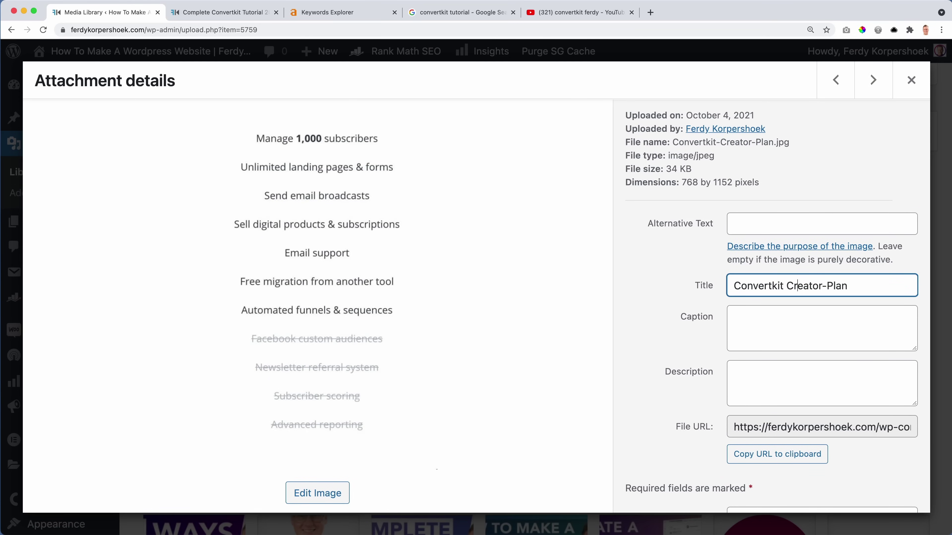
pyautogui.press('super+a')
pyautogui.press('super+c')
pyautogui.click(775, 221)
pyautogui.press('super+v')
# Retitle the image 'Convertkit Case Study' and paste the title as alt text.
pyautogui.click(866, 86)
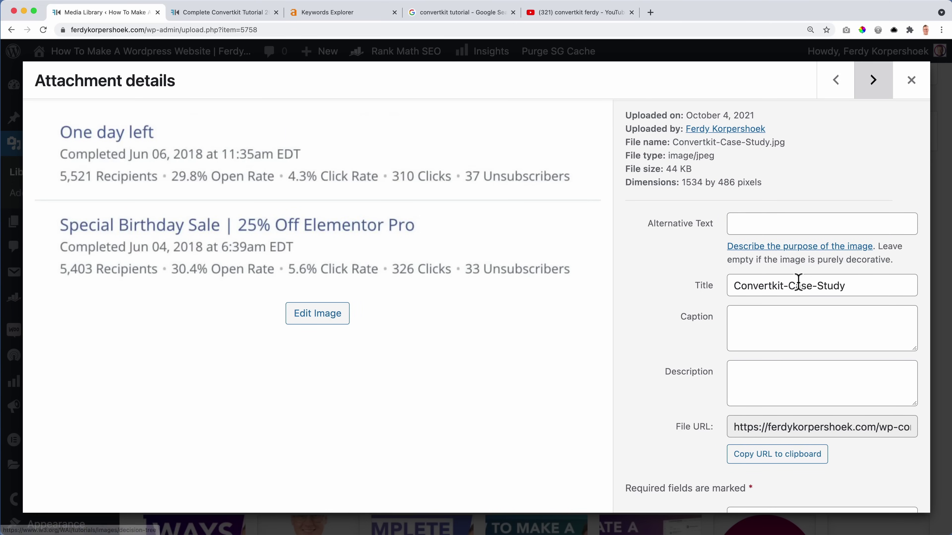
pyautogui.click(788, 285)
pyautogui.press('BackSpace')
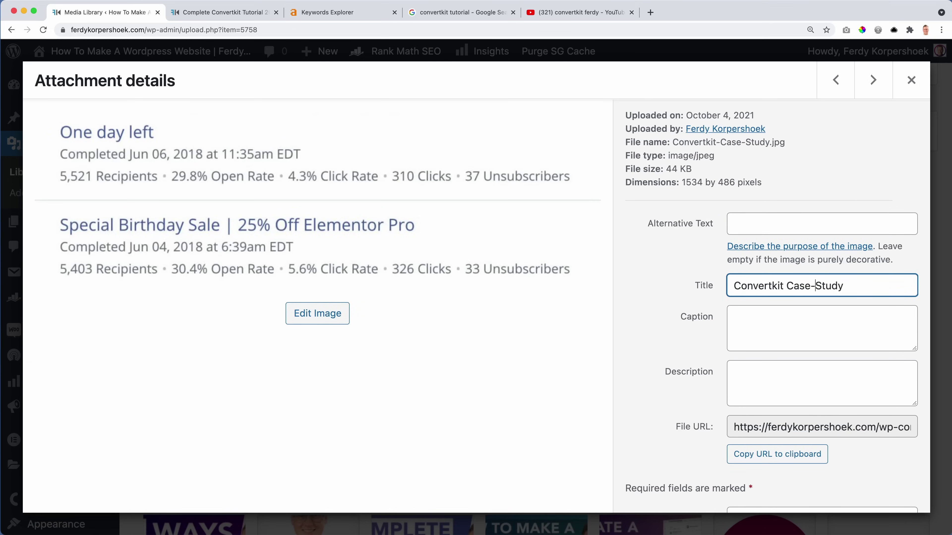
pyautogui.press('BackSpace')
pyautogui.press('super+a')
pyautogui.press('super+c')
pyautogui.click(767, 222)
pyautogui.press('super+v')
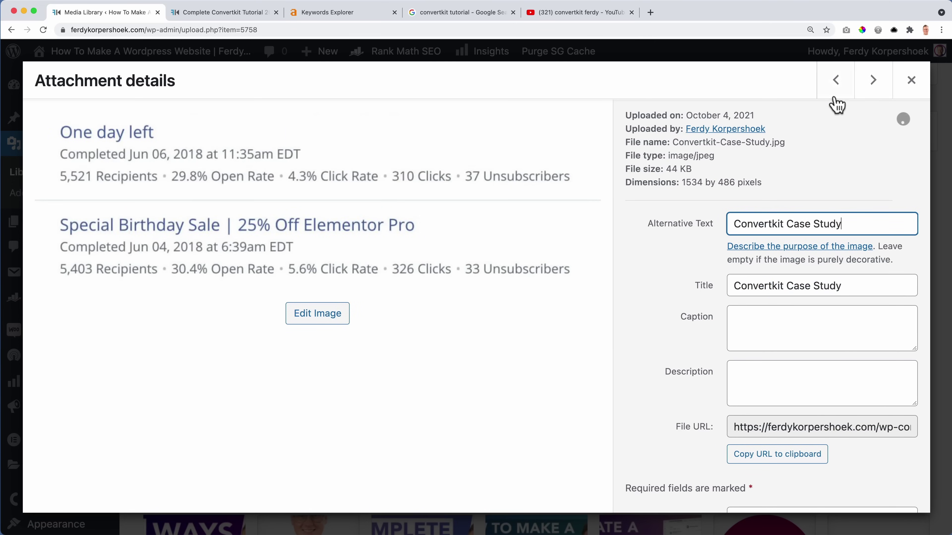
# Retitle the image 'Convertkit Creator Pro Plan' and paste the title as alt text.
pyautogui.click(868, 84)
pyautogui.click(788, 286)
pyautogui.press('BackSpace')
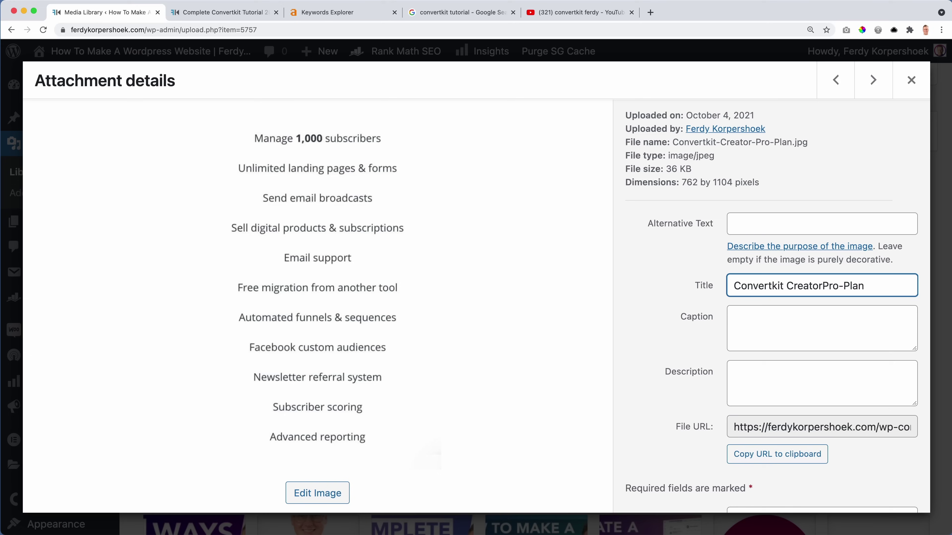
pyautogui.press('super+a')
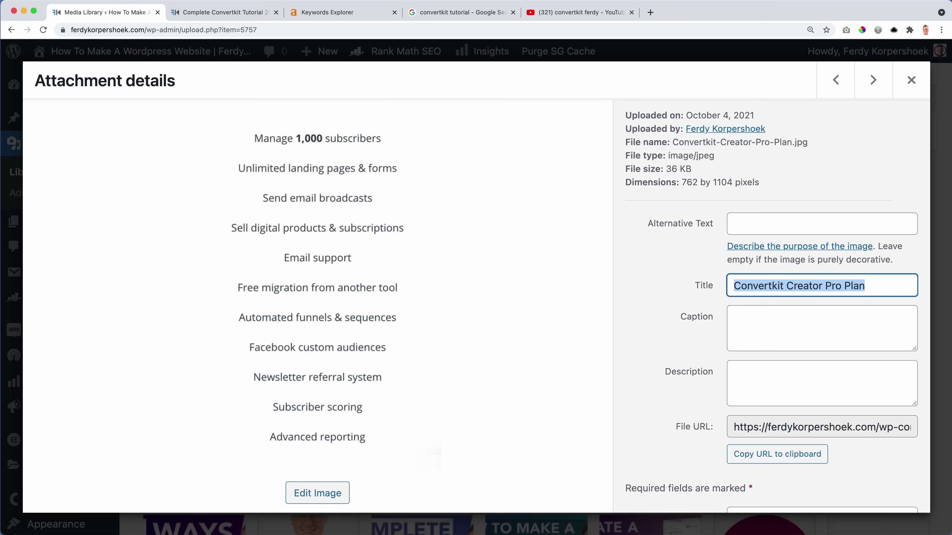
pyautogui.press('super+c')
pyautogui.click(755, 224)
pyautogui.press('super+v')
# Add matching alt text to the Email Sequence Example image and close the details.
pyautogui.click(871, 84)
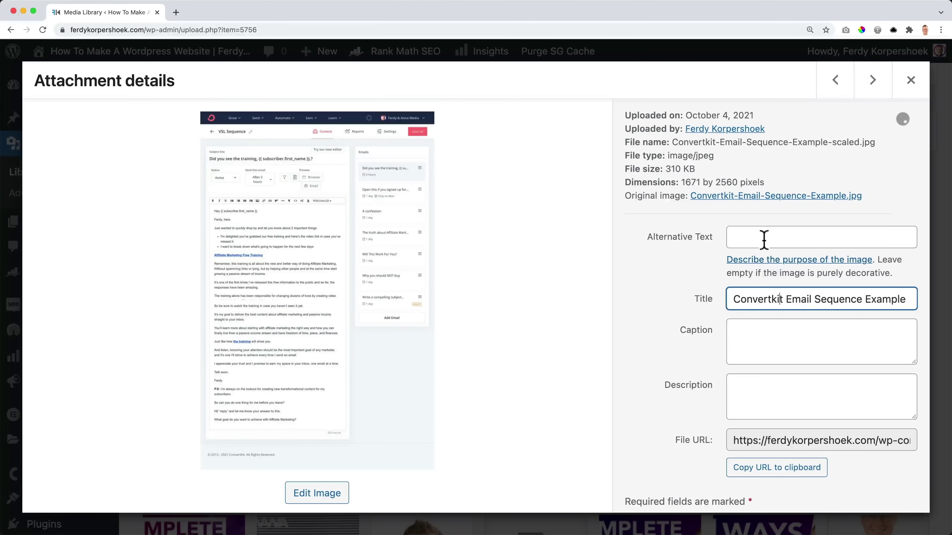
pyautogui.click(765, 238)
pyautogui.press('super+v')
pyautogui.scroll(-5, 763, 265)
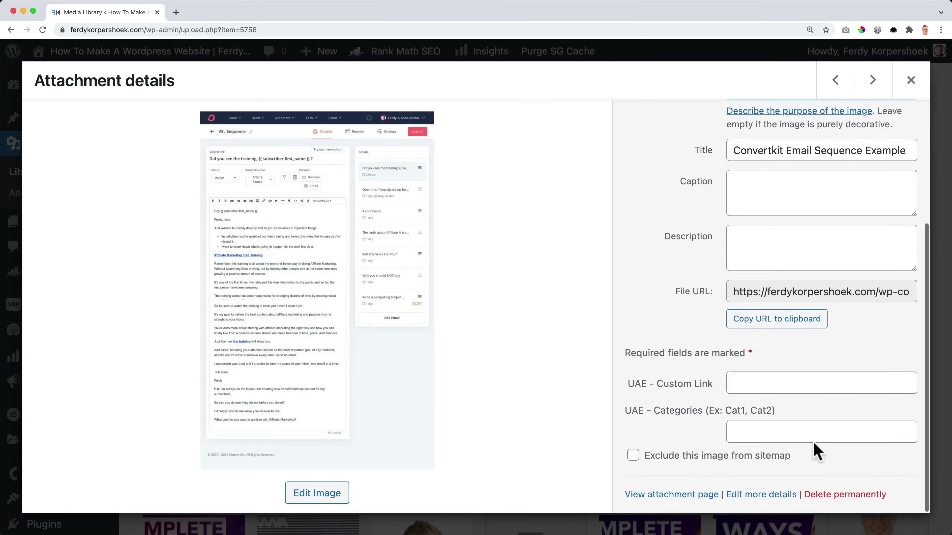
pyautogui.scroll(5, 813, 437)
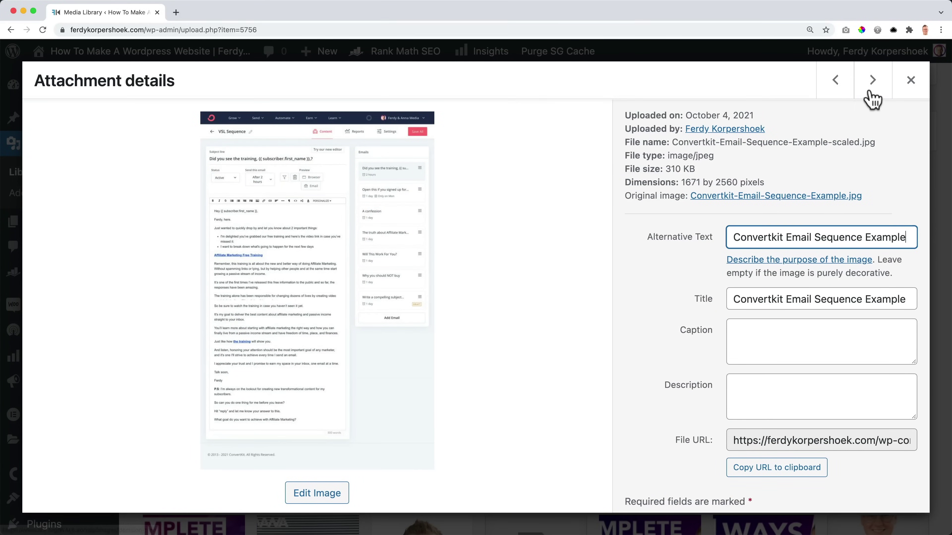
pyautogui.click(900, 93)
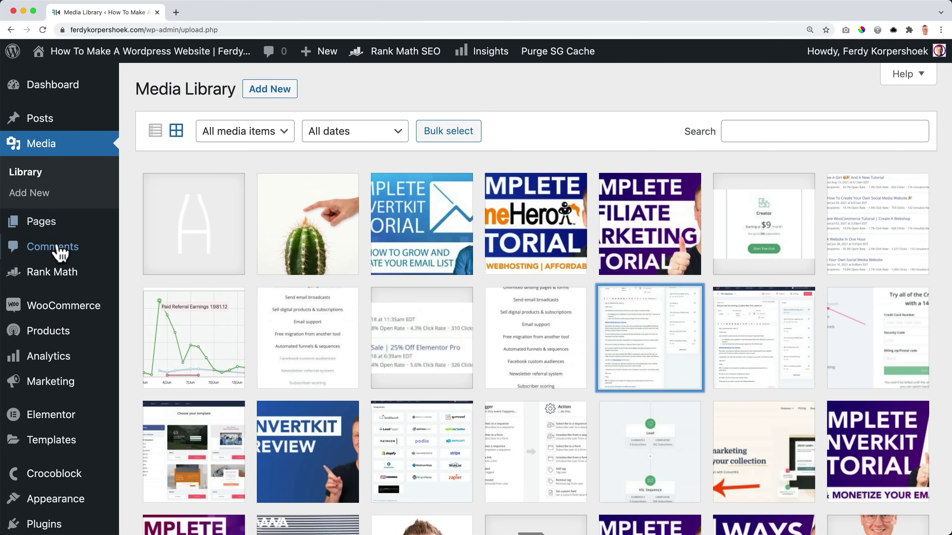
# Reopen the Convertkit Review post, mark it as pillar content, and update it.
pyautogui.click(48, 140)
pyautogui.click(48, 126)
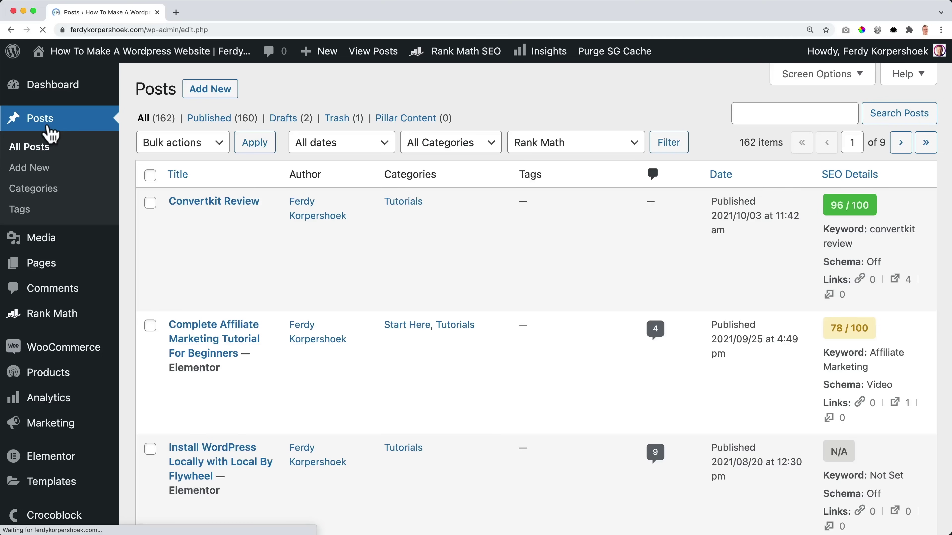
pyautogui.click(229, 205)
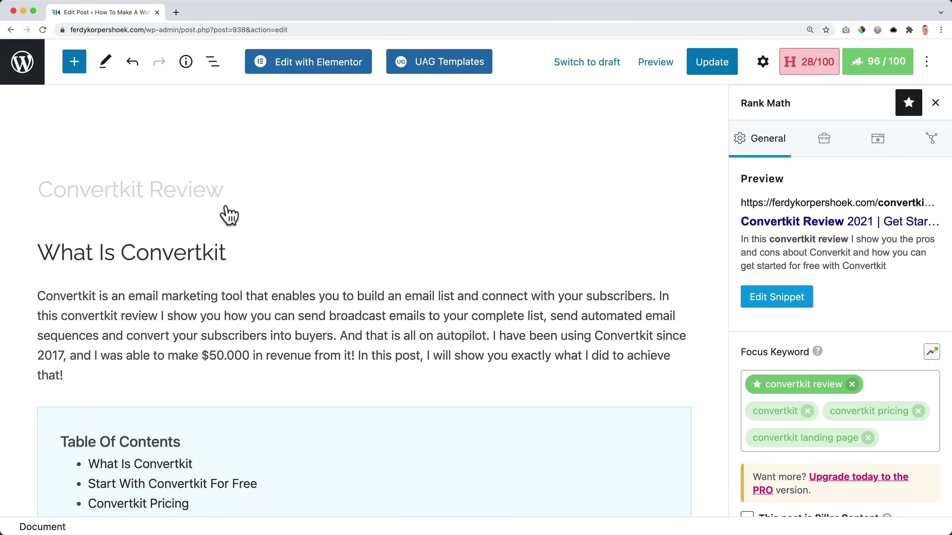
pyautogui.scroll(-2, 851, 237)
pyautogui.scroll(-5, 851, 237)
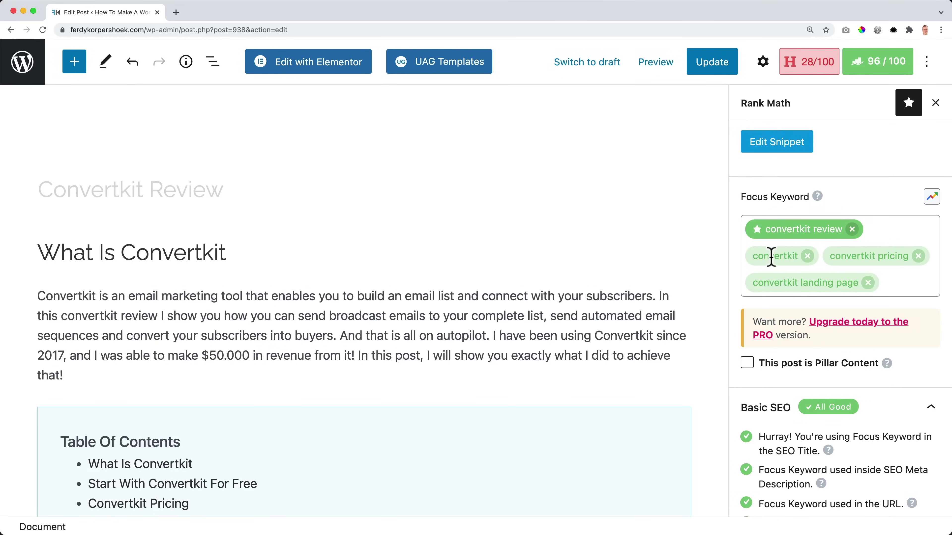
pyautogui.scroll(1, 776, 316)
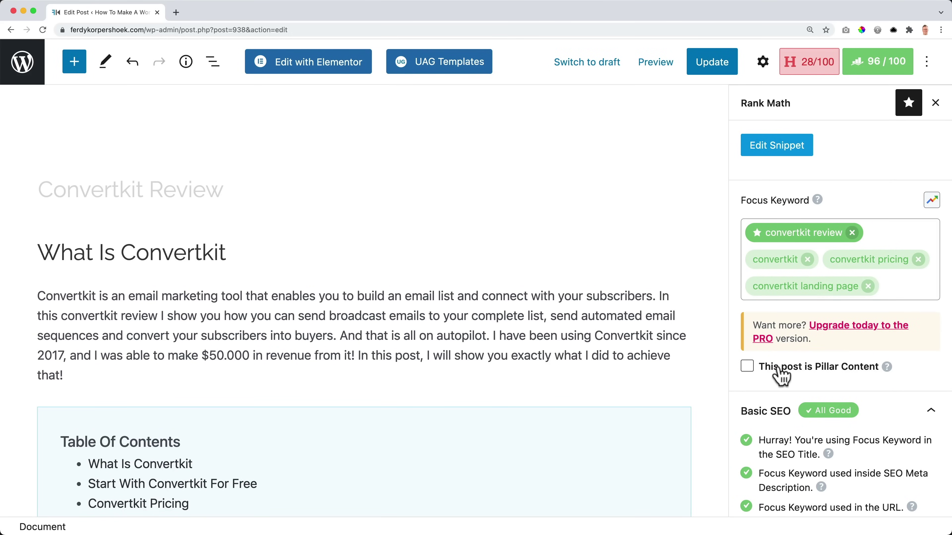
pyautogui.click(886, 367)
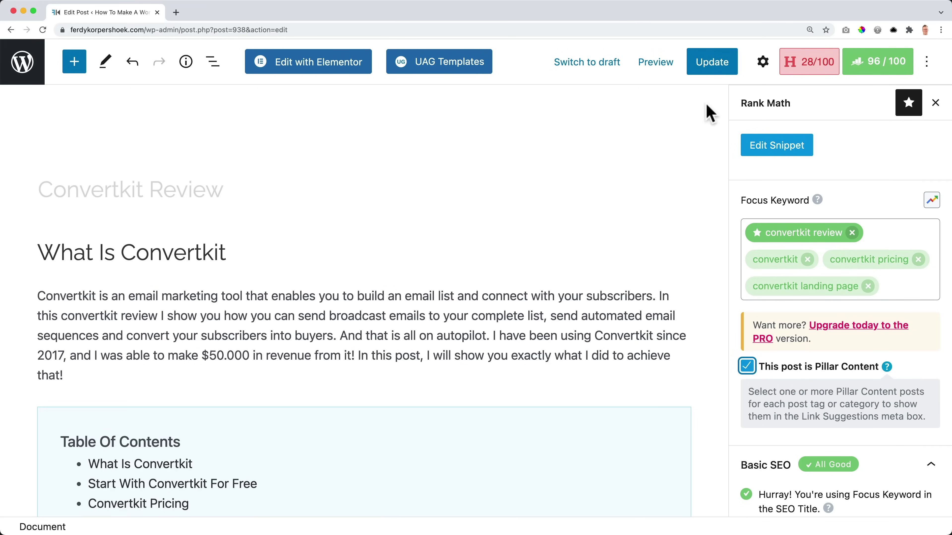
pyautogui.click(708, 64)
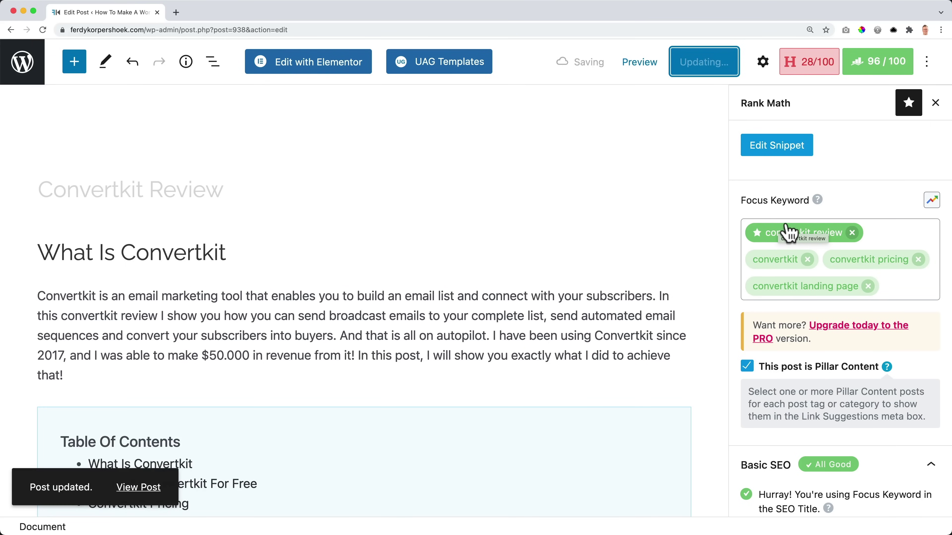
# Expand the Additional, Title Readability and Content Readability checks to confirm all pass.
pyautogui.scroll(-5, 791, 235)
pyautogui.scroll(-1, 794, 236)
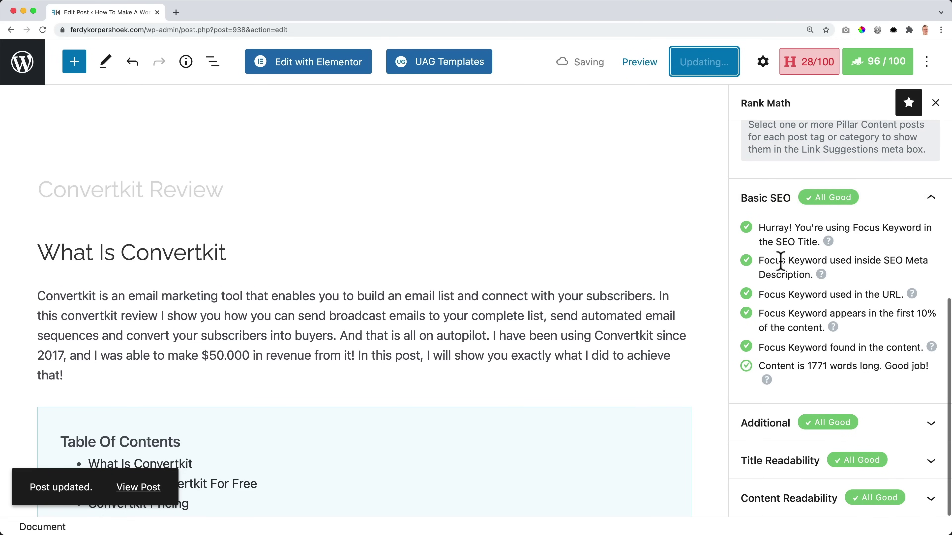
pyautogui.click(784, 427)
pyautogui.scroll(-4, 792, 329)
pyautogui.scroll(-4, 804, 351)
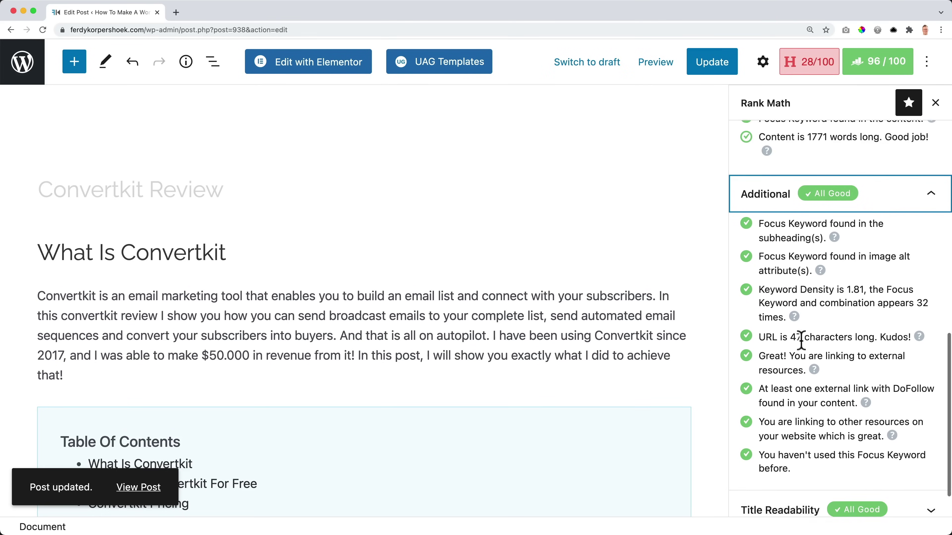
pyautogui.click(790, 469)
pyautogui.scroll(-5, 787, 412)
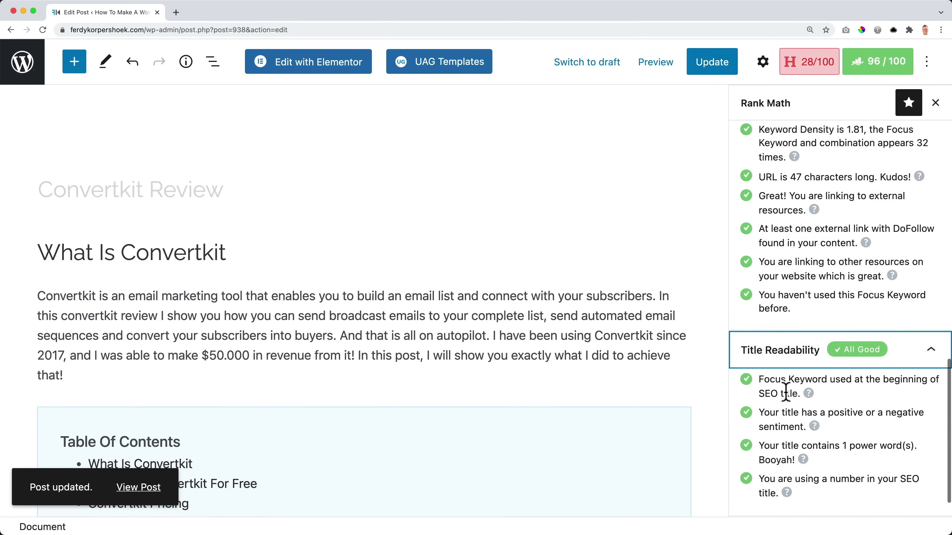
pyautogui.click(783, 500)
pyautogui.scroll(-3, 734, 413)
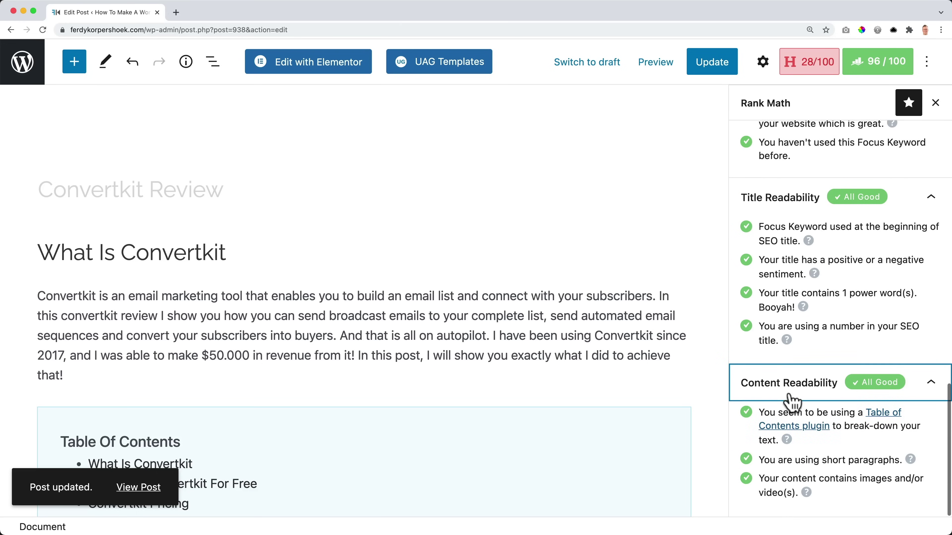
pyautogui.scroll(15, 733, 394)
pyautogui.scroll(5, 791, 393)
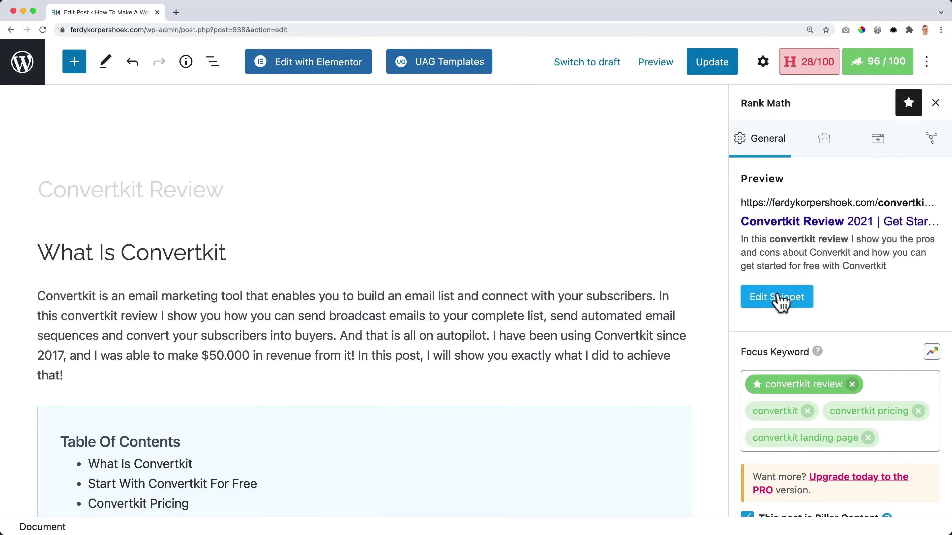
pyautogui.click(780, 297)
pyautogui.click(369, 124)
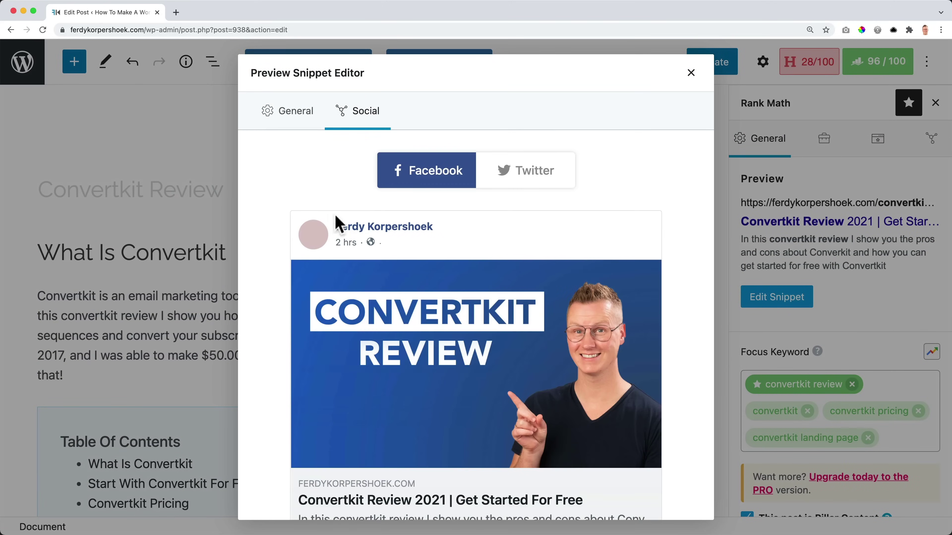
pyautogui.scroll(-6, 379, 306)
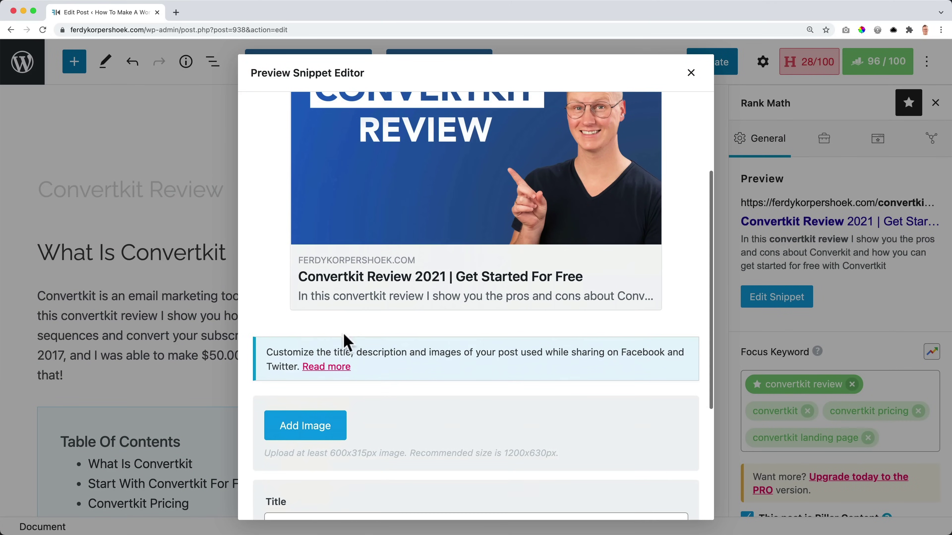
pyautogui.scroll(-5, 314, 359)
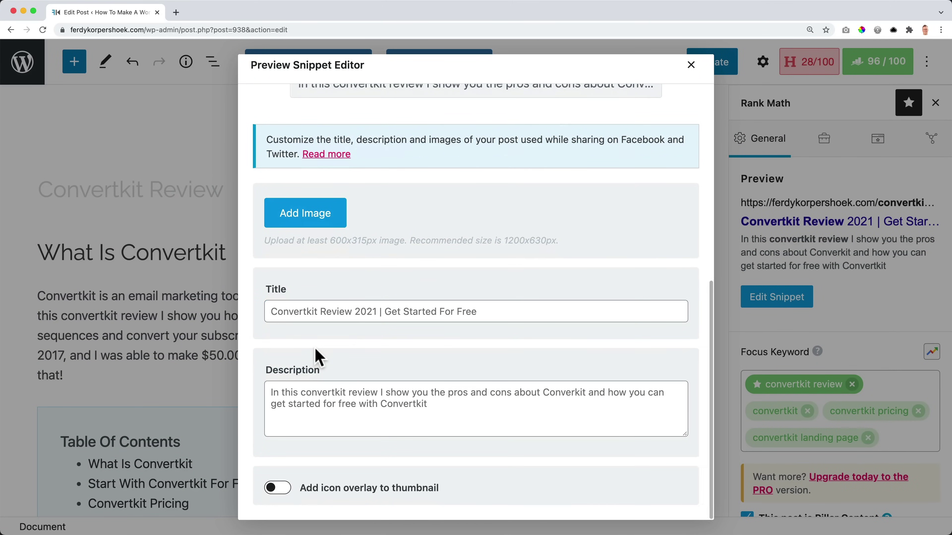
pyautogui.scroll(1, 316, 344)
pyautogui.scroll(5, 311, 259)
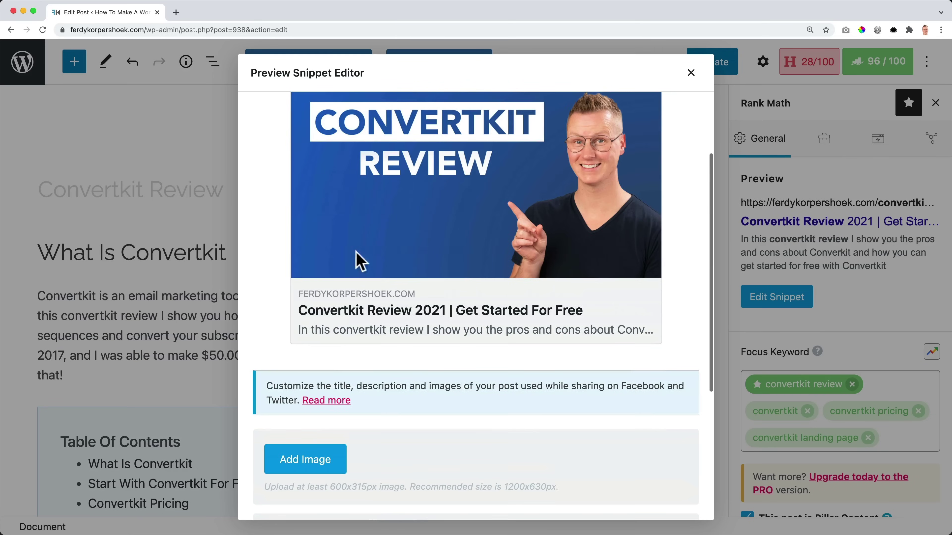
pyautogui.scroll(-5, 296, 285)
pyautogui.scroll(-2, 294, 287)
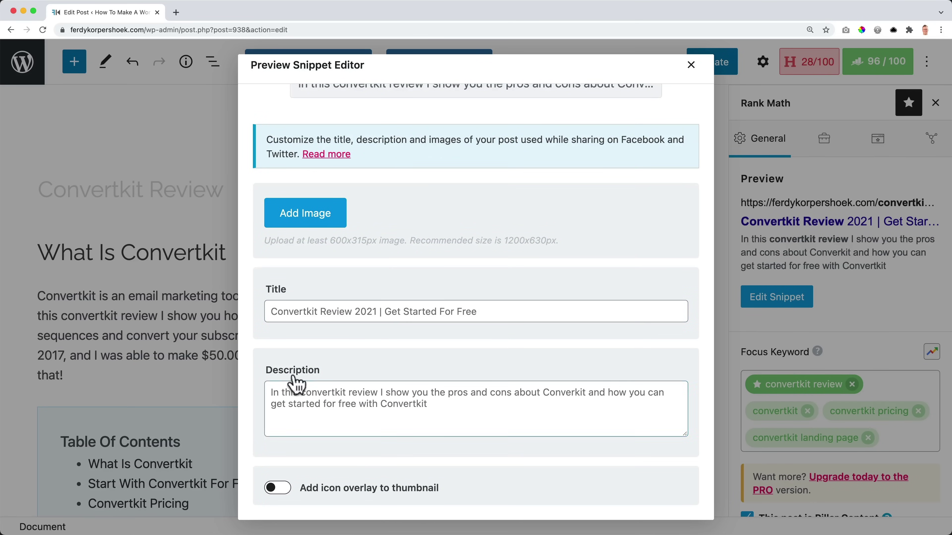
pyautogui.scroll(4, 336, 364)
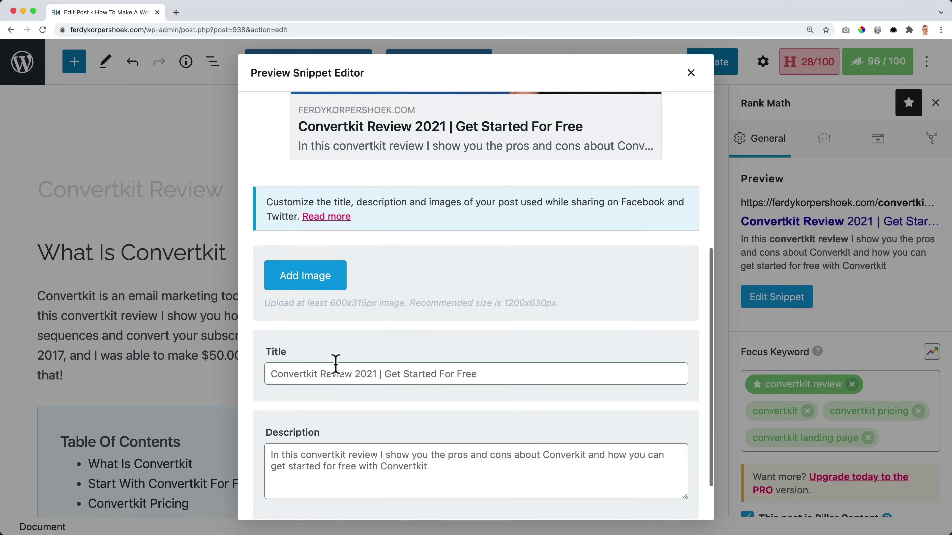
pyautogui.scroll(-4, 337, 370)
pyautogui.click(338, 372)
pyautogui.click(277, 488)
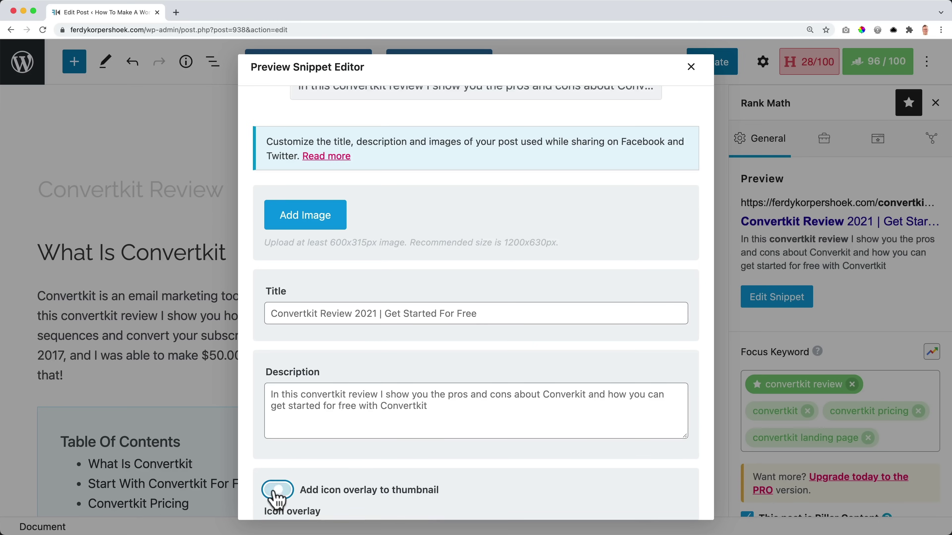
pyautogui.scroll(-3, 378, 463)
pyautogui.click(358, 441)
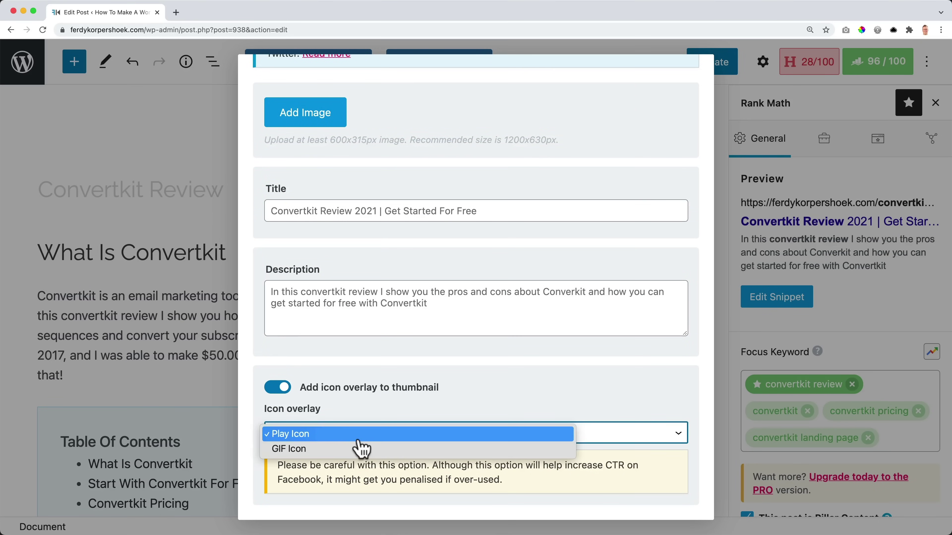
pyautogui.click(328, 440)
pyautogui.click(390, 410)
pyautogui.scroll(10, 389, 410)
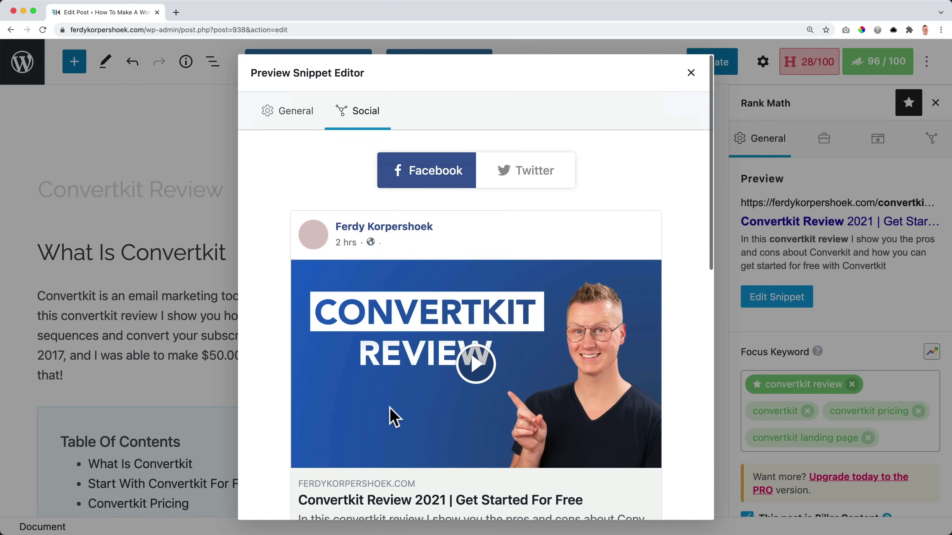
pyautogui.scroll(-10, 427, 413)
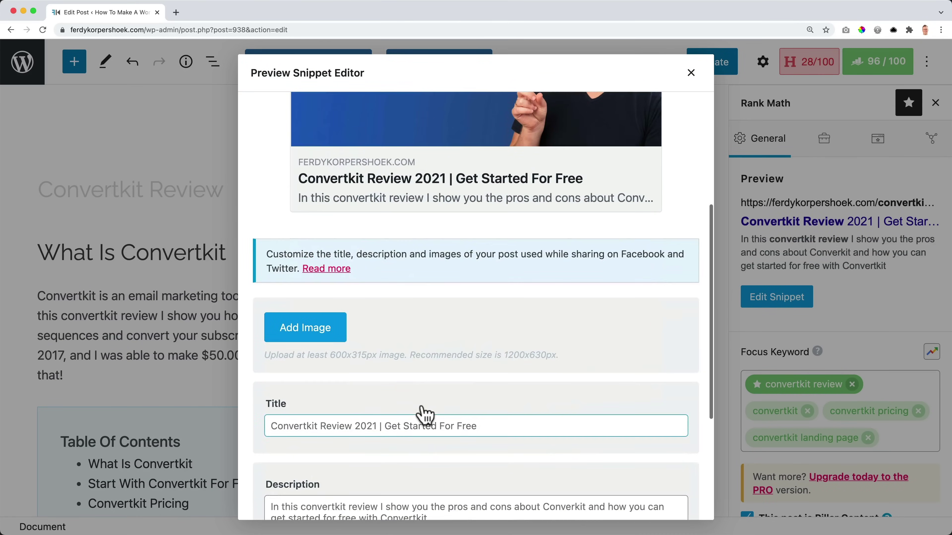
pyautogui.click(333, 435)
pyautogui.click(322, 449)
pyautogui.scroll(10, 504, 394)
pyautogui.scroll(-10, 493, 391)
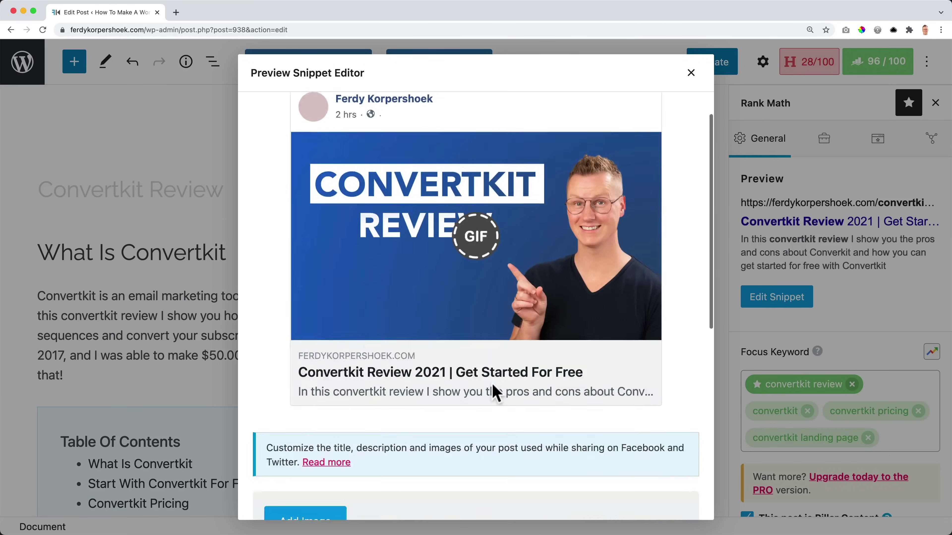
pyautogui.click(277, 387)
pyautogui.scroll(10, 437, 386)
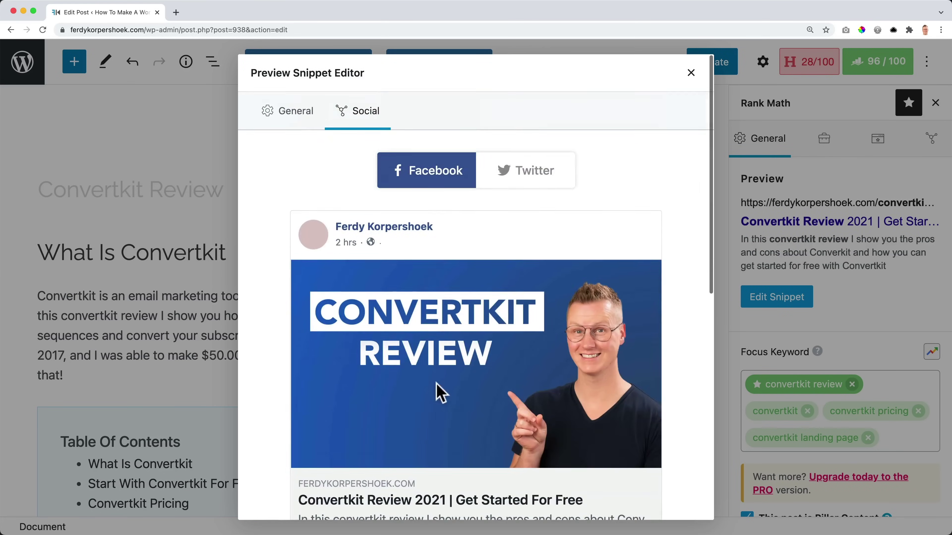
pyautogui.click(528, 172)
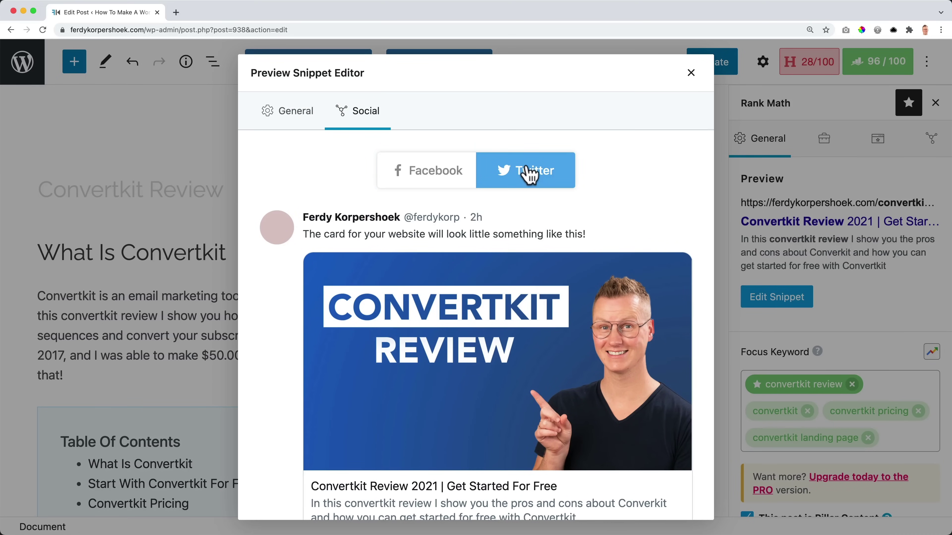
pyautogui.scroll(-5, 449, 292)
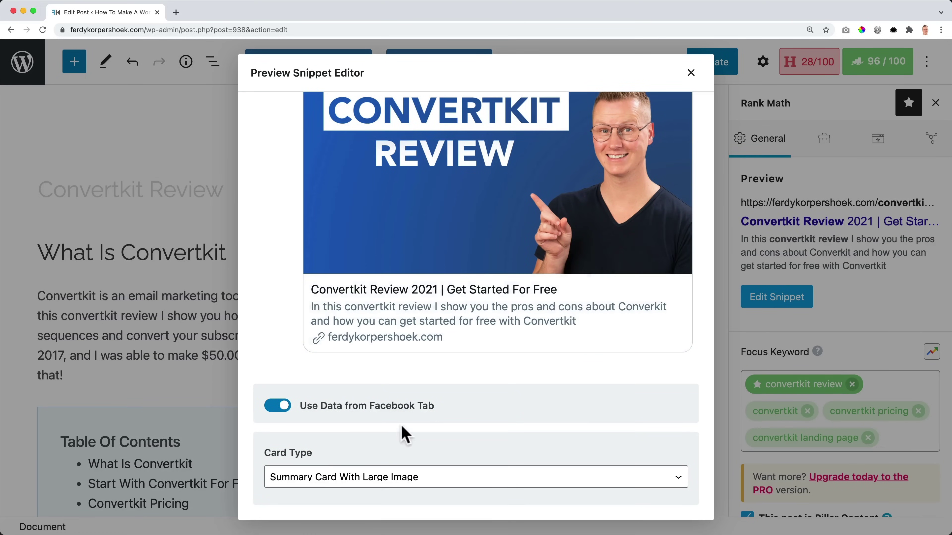
pyautogui.scroll(5, 463, 375)
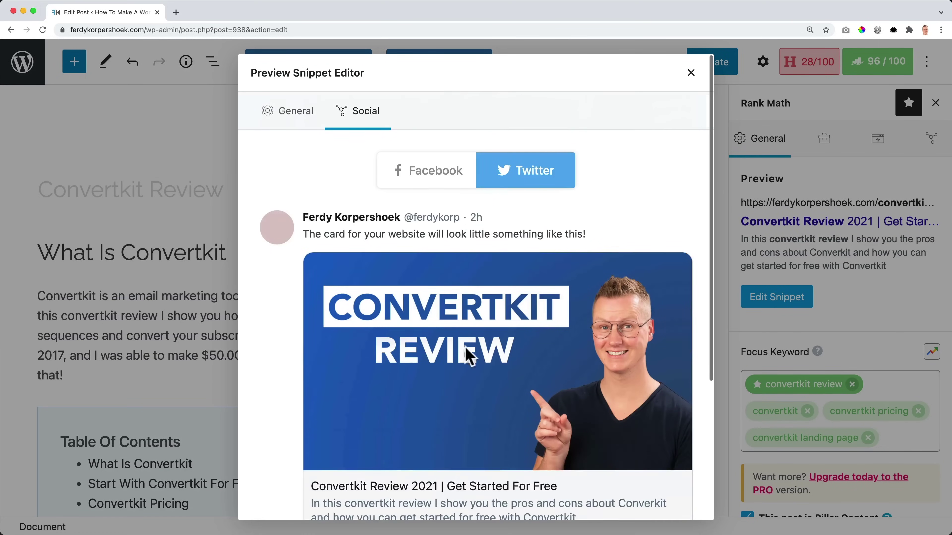
pyautogui.click(690, 72)
# In Rank Math's Advanced settings, set the canonical URL to the post's convertkit-review/ address.
pyautogui.click(823, 145)
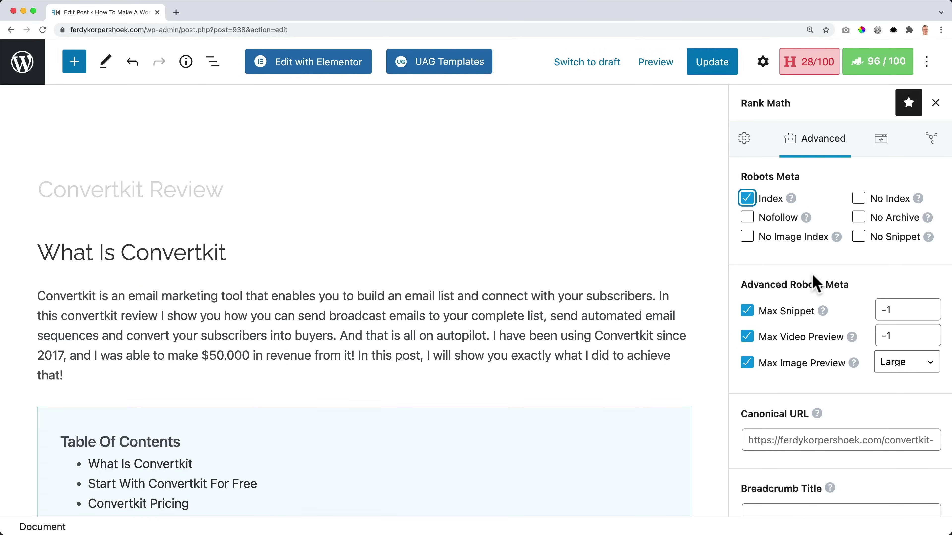
pyautogui.scroll(-3, 812, 274)
pyautogui.click(795, 369)
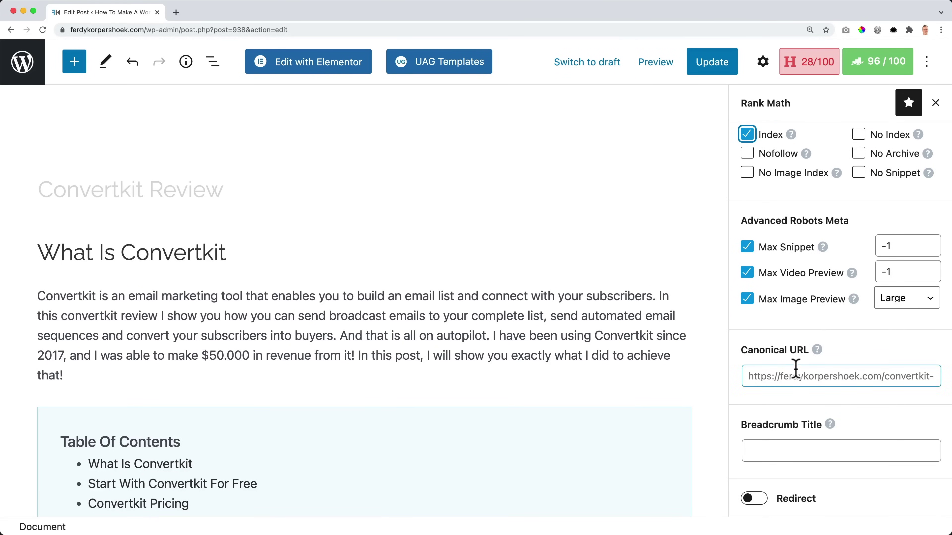
pyautogui.click(818, 351)
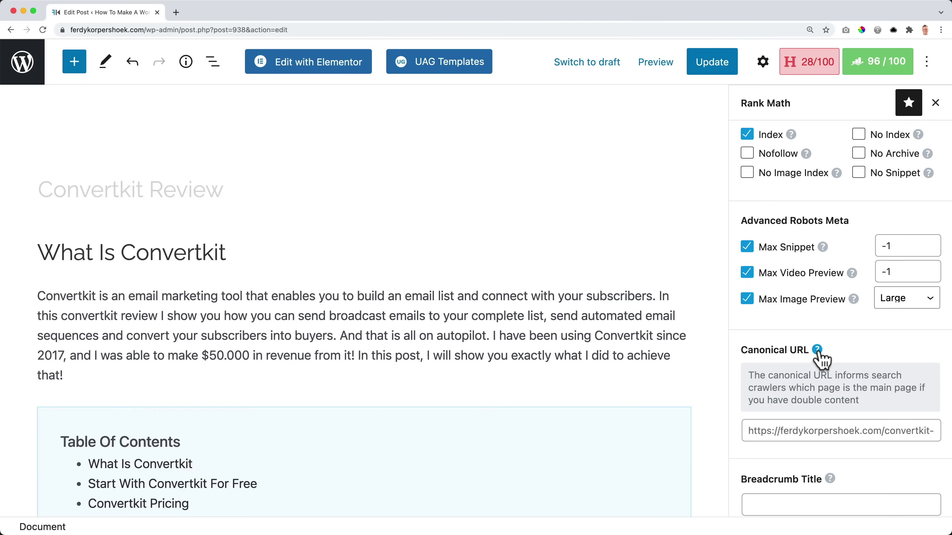
pyautogui.click(819, 351)
pyautogui.click(894, 375)
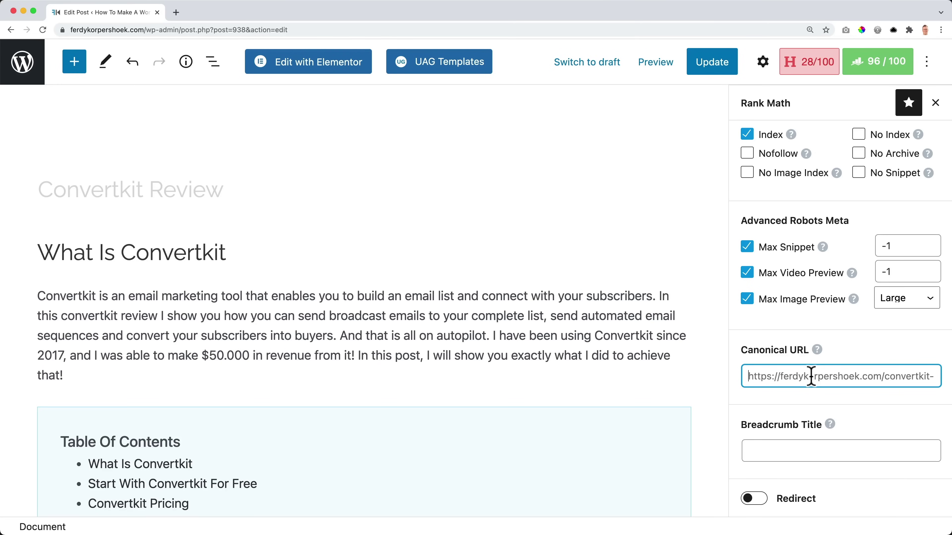
pyautogui.write('https://ferdykorpershoek.com/convertkit')
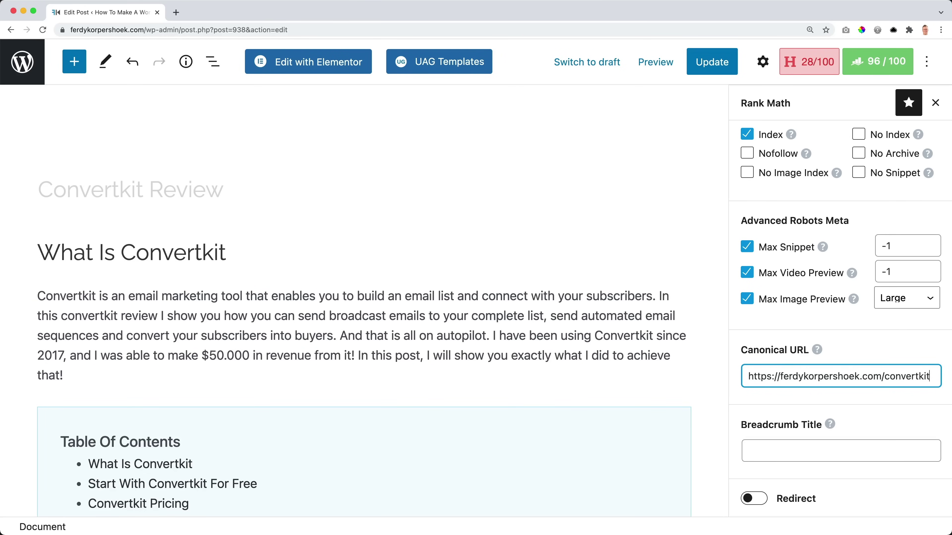
pyautogui.write('review/')
pyautogui.press('Tab')
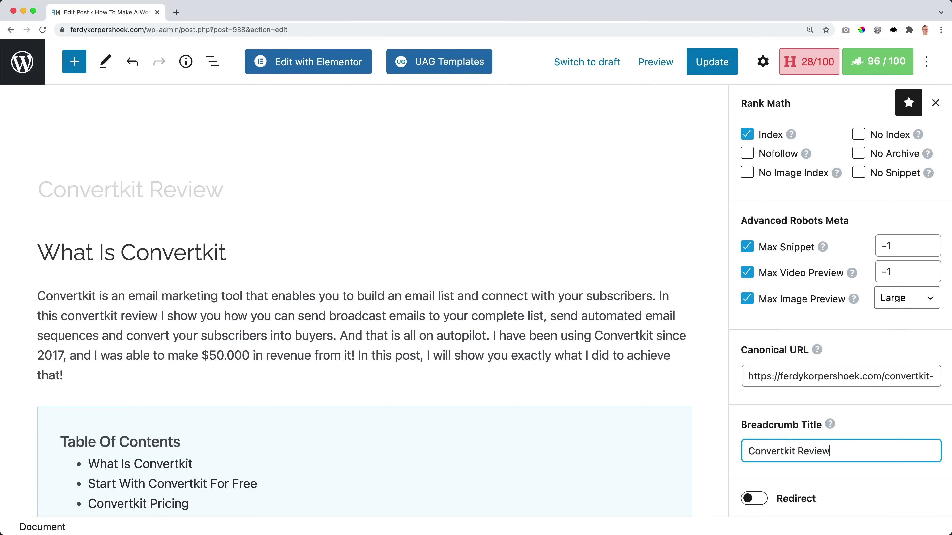
# Set the breadcrumb title to 'Convertkit Review', leave the redirect off, and update the post.
pyautogui.click(754, 498)
pyautogui.scroll(-3, 773, 479)
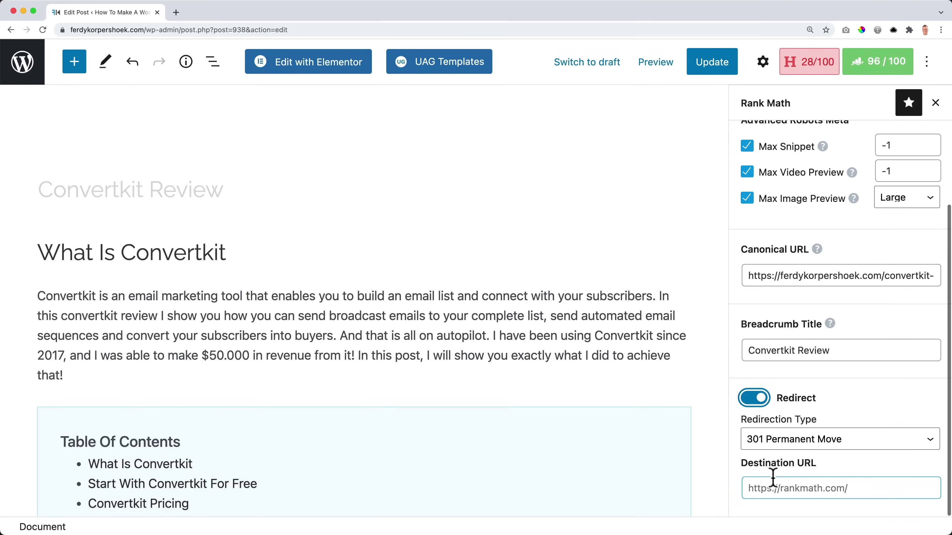
pyautogui.click(755, 398)
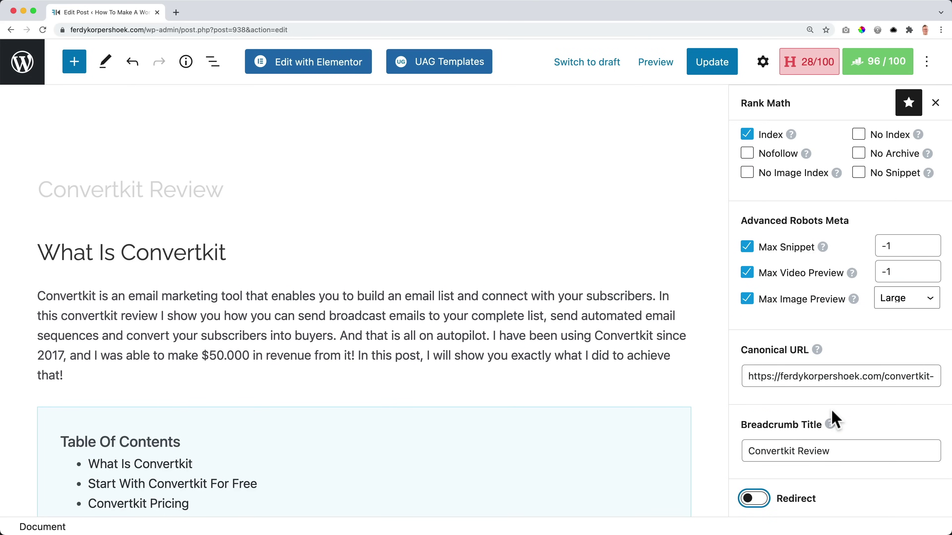
pyautogui.scroll(3, 831, 410)
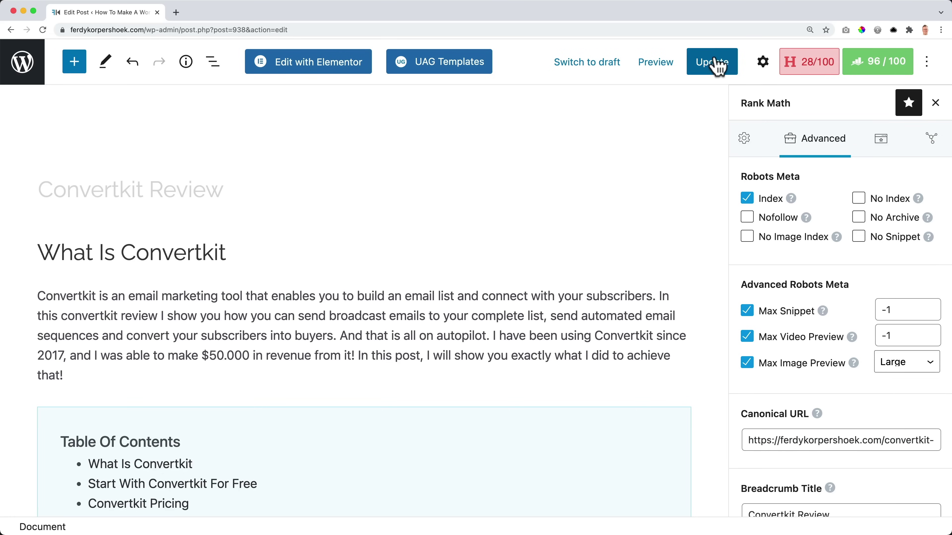
pyautogui.click(720, 64)
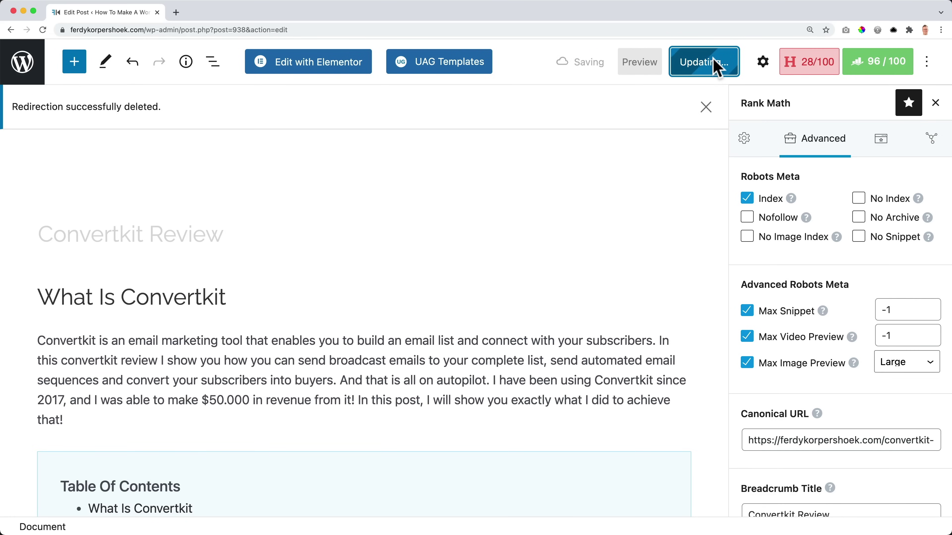
pyautogui.click(881, 142)
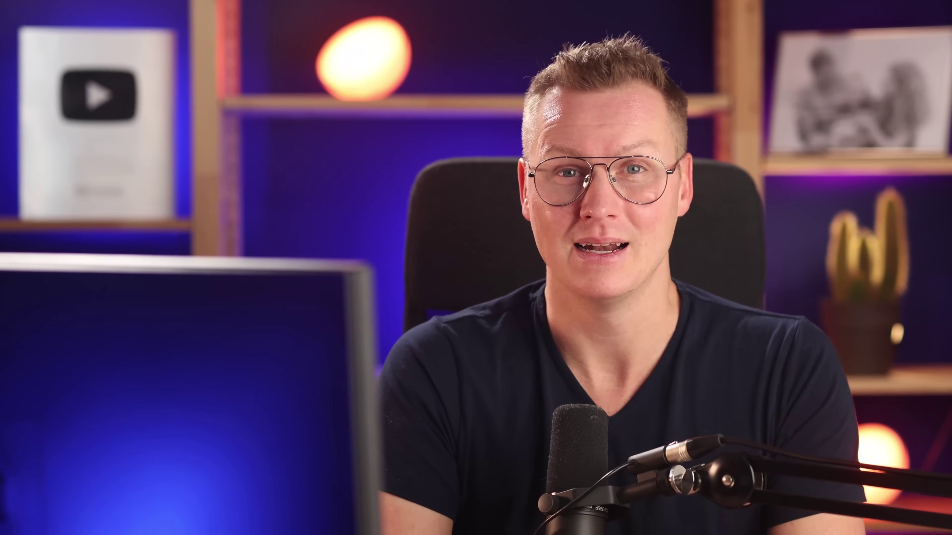
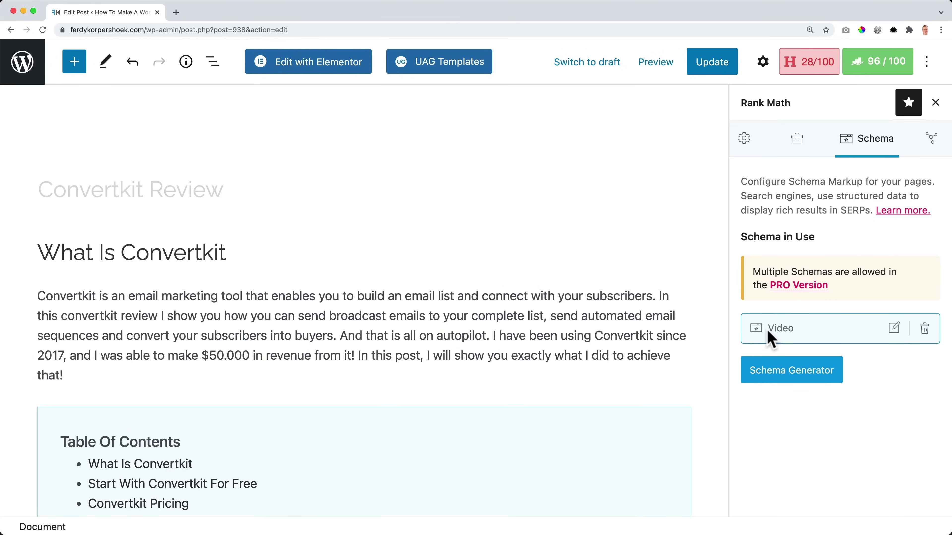
# Delete the Video schema and browse the Schema Generator templates, including the custom schema option.
pyautogui.click(924, 329)
pyautogui.click(889, 329)
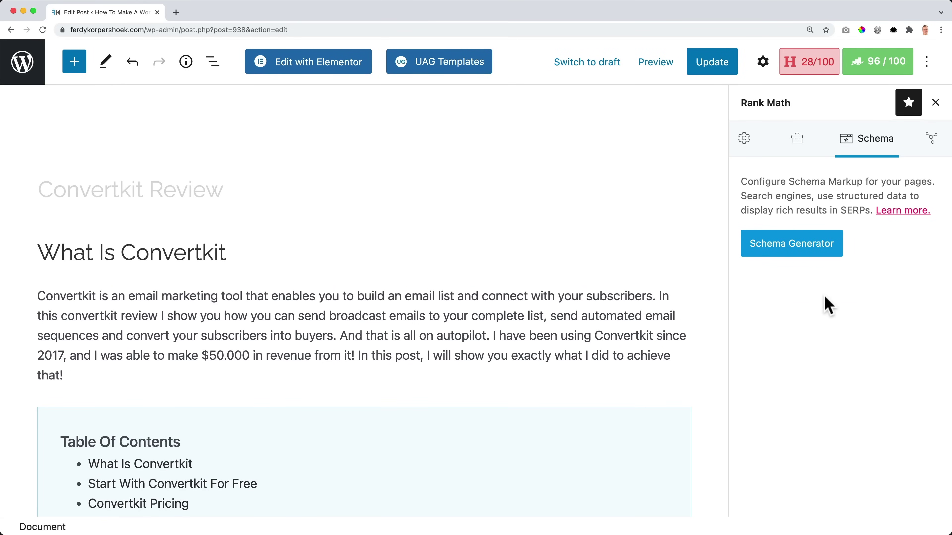
pyautogui.click(778, 254)
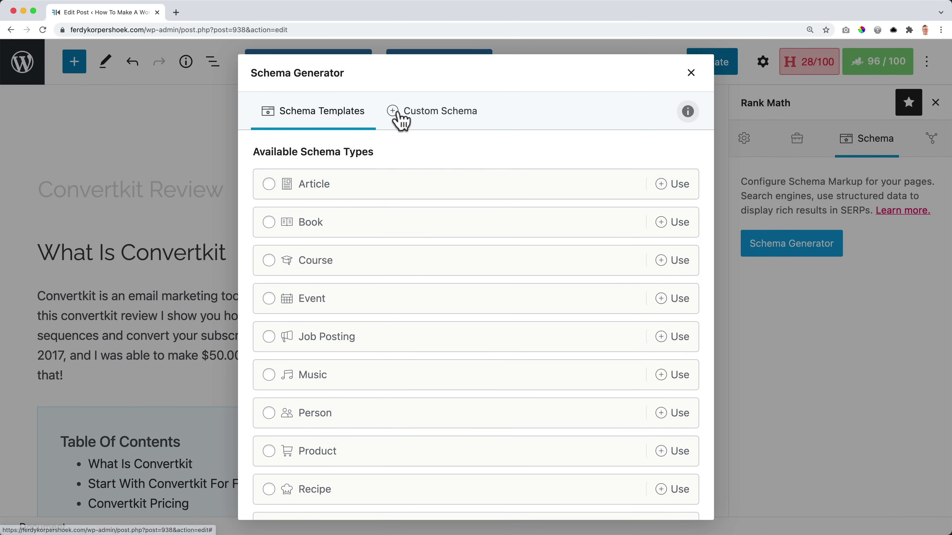
pyautogui.click(401, 120)
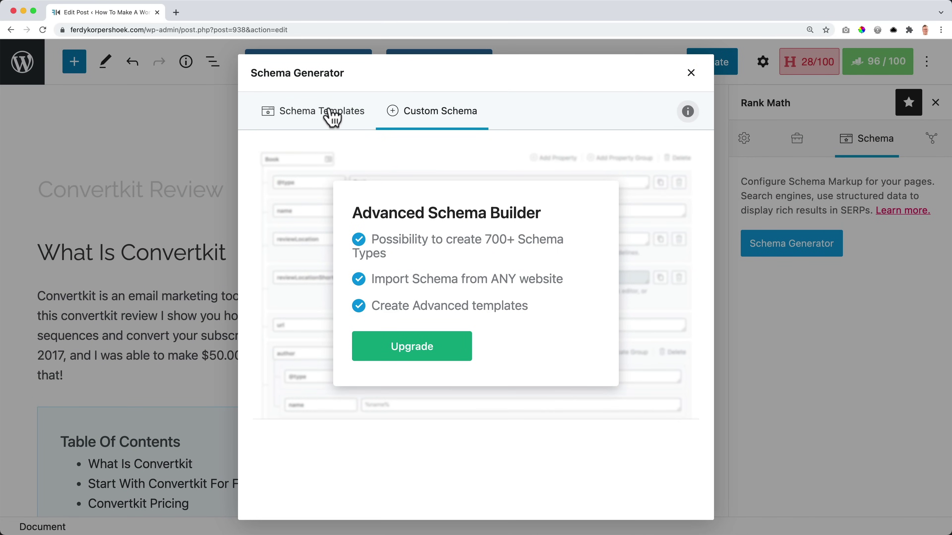
pyautogui.click(330, 117)
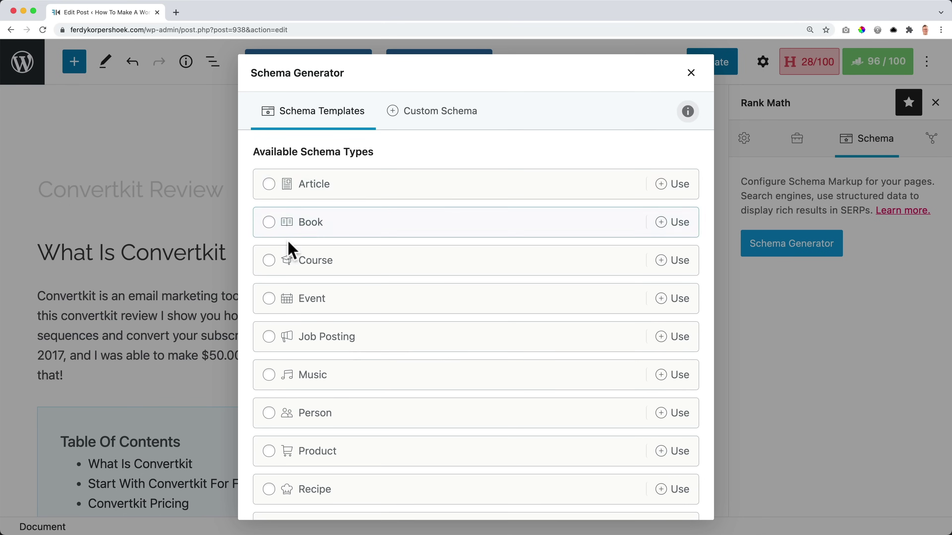
pyautogui.scroll(-3, 298, 248)
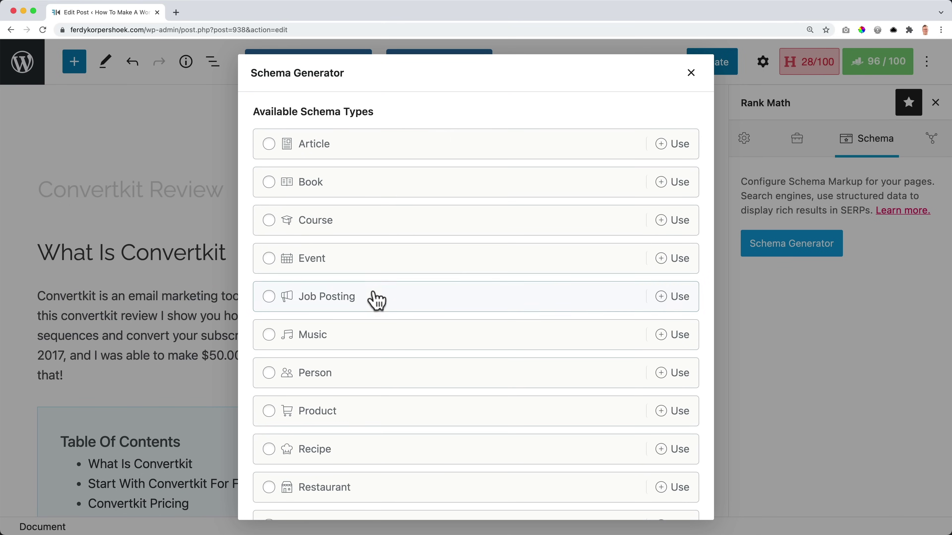
pyautogui.scroll(-8, 377, 297)
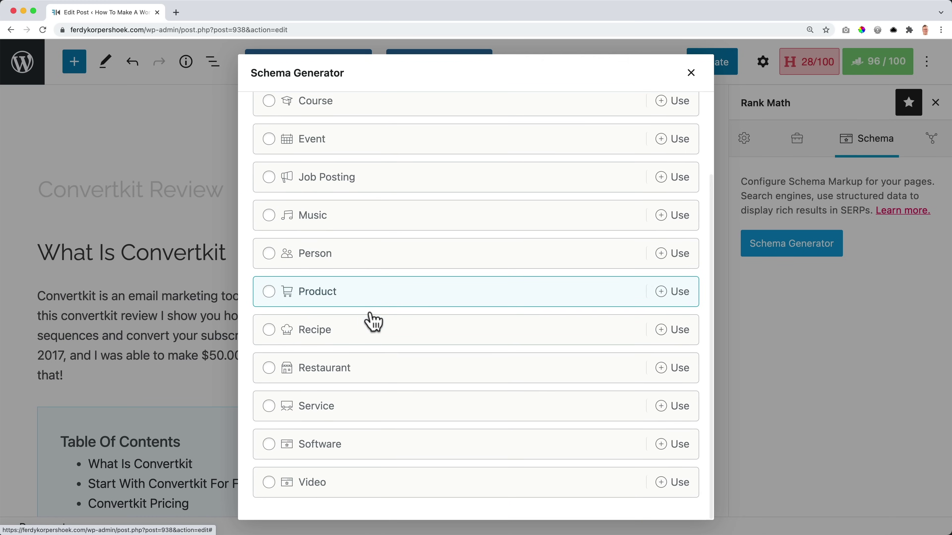
pyautogui.scroll(8, 372, 319)
# Add an Article schema with the %seo_title% headline, keep Article as the type, and save it for this post.
pyautogui.click(268, 186)
pyautogui.click(330, 211)
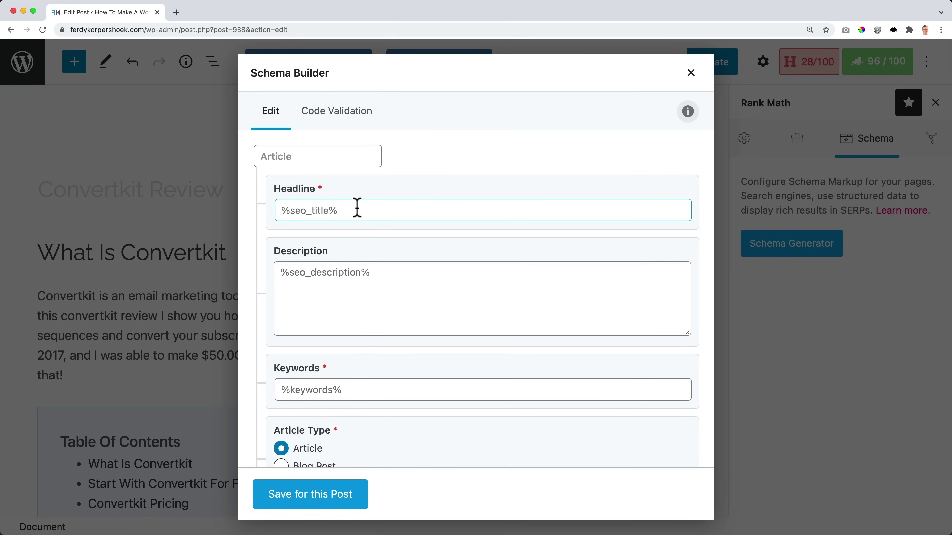
pyautogui.click(332, 217)
pyautogui.click(360, 210)
pyautogui.click(286, 212)
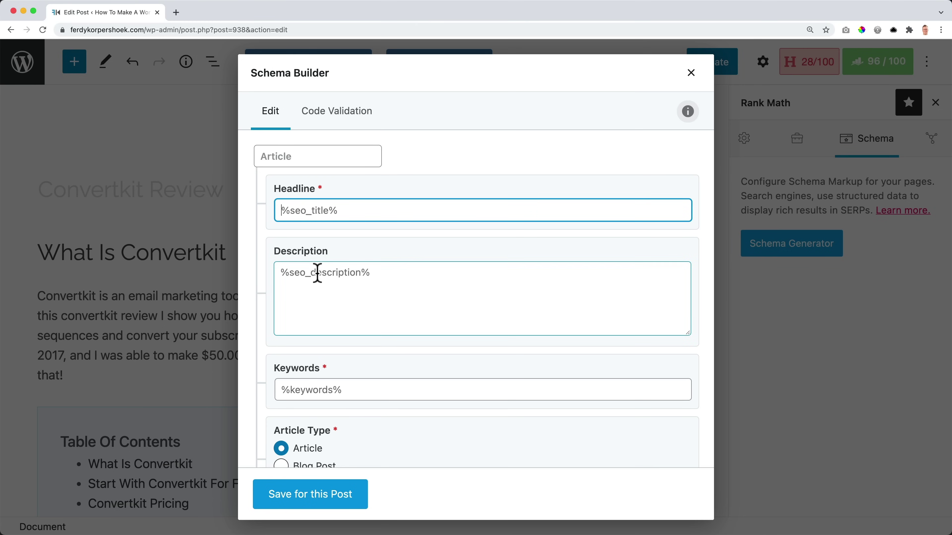
pyautogui.scroll(-3, 337, 277)
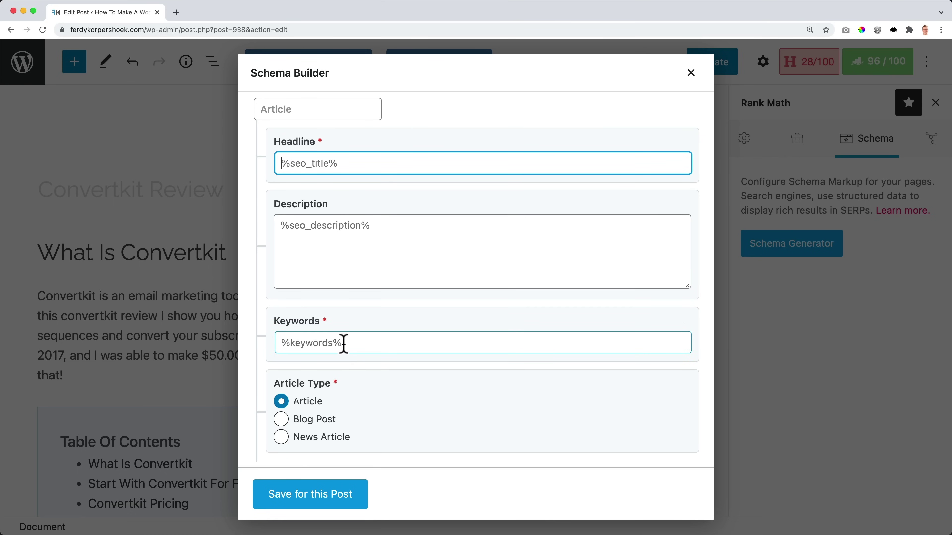
pyautogui.click(281, 403)
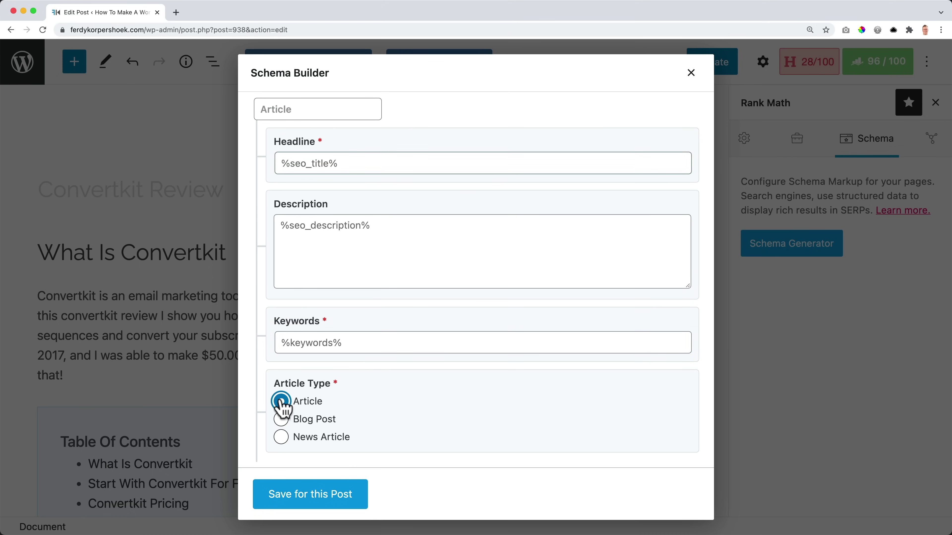
pyautogui.click(308, 495)
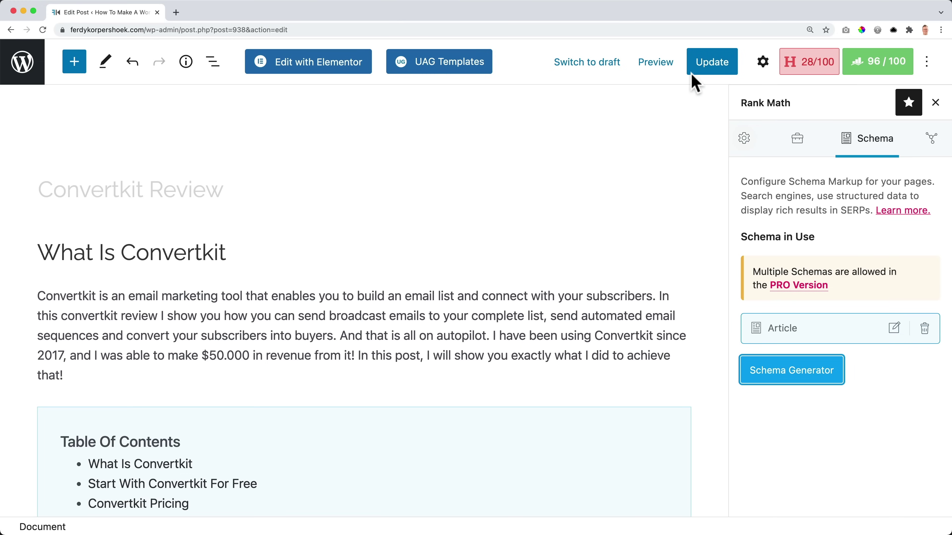
# Update the Convertkit post, then bold the two Nike T-Shirt mentions in the product description.
pyautogui.click(710, 71)
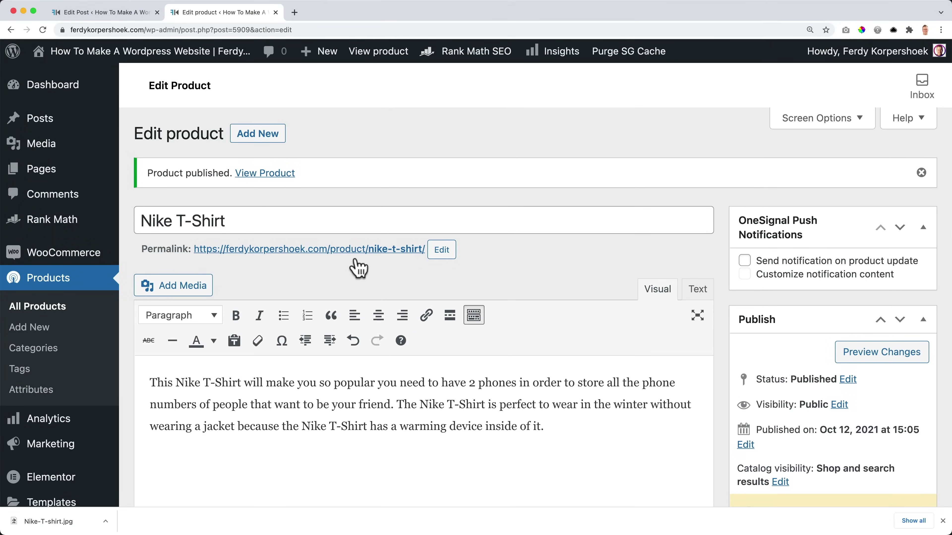
pyautogui.scroll(-2, 356, 351)
pyautogui.moveTo(182, 337); pyautogui.dragTo(245, 339)
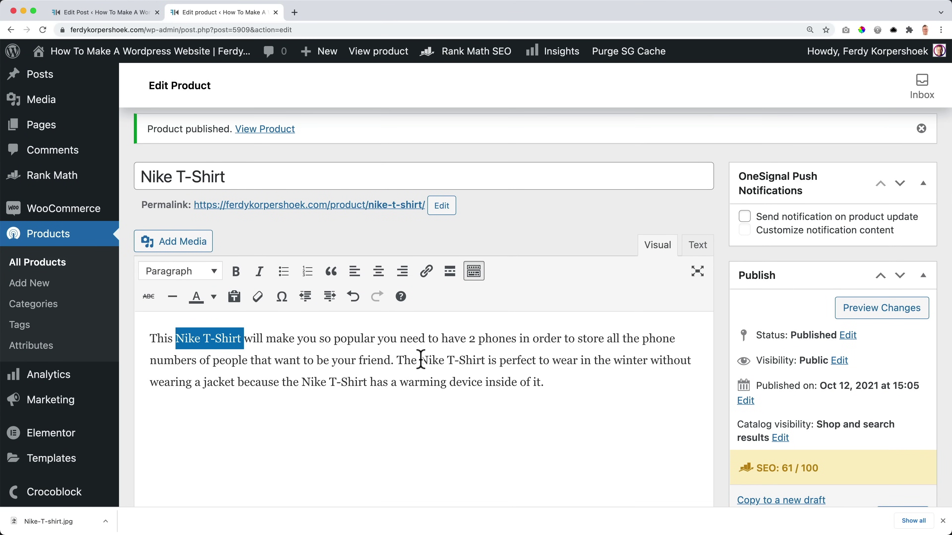
pyautogui.moveTo(421, 360); pyautogui.dragTo(464, 359)
pyautogui.press('super+b')
# Bring up the Nike T-Shirt product's Rank Math schema settings.
pyautogui.scroll(-10, 410, 350)
pyautogui.scroll(-15, 412, 360)
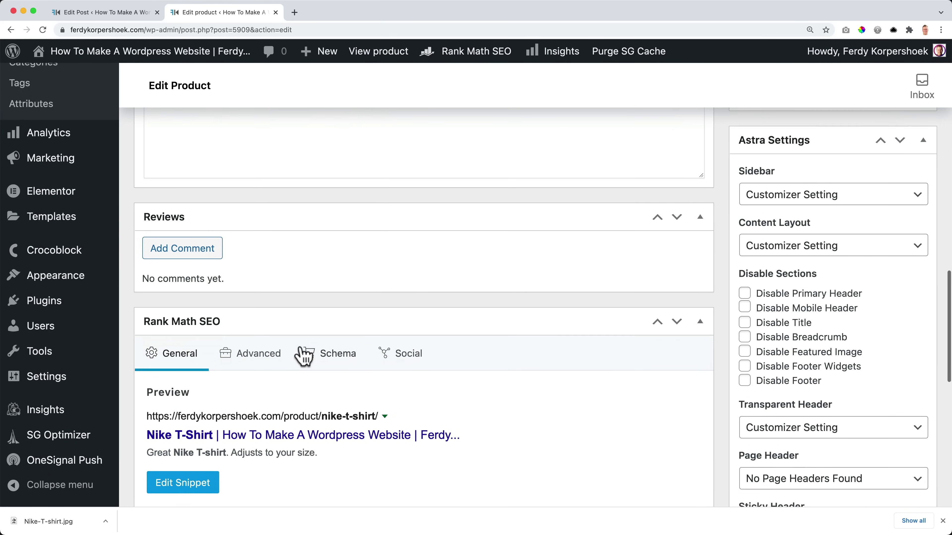
pyautogui.scroll(-2, 303, 354)
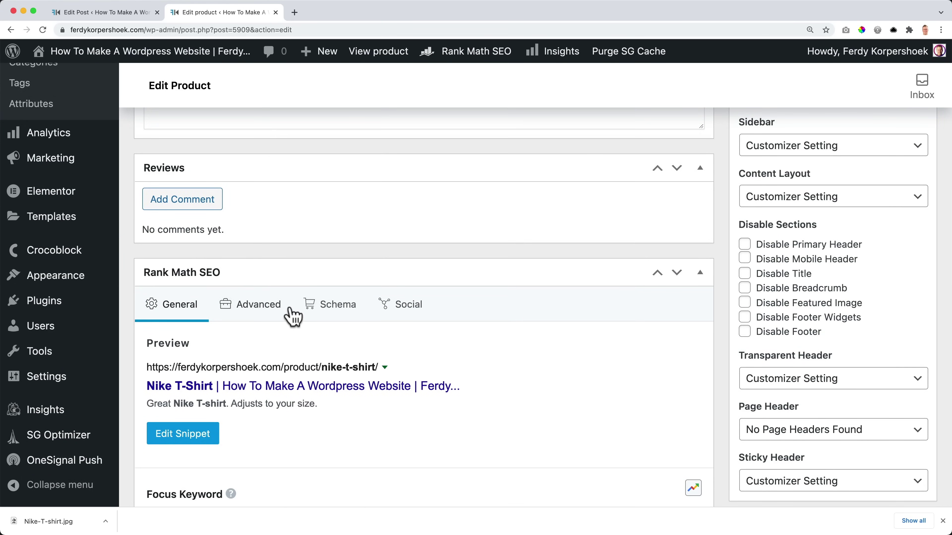
pyautogui.scroll(-5, 294, 316)
pyautogui.scroll(2, 206, 352)
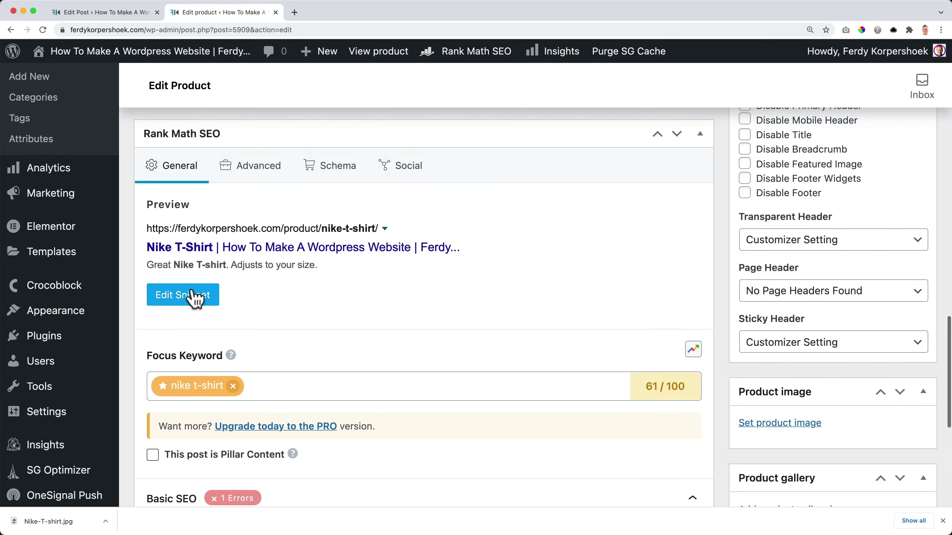
pyautogui.scroll(1, 194, 299)
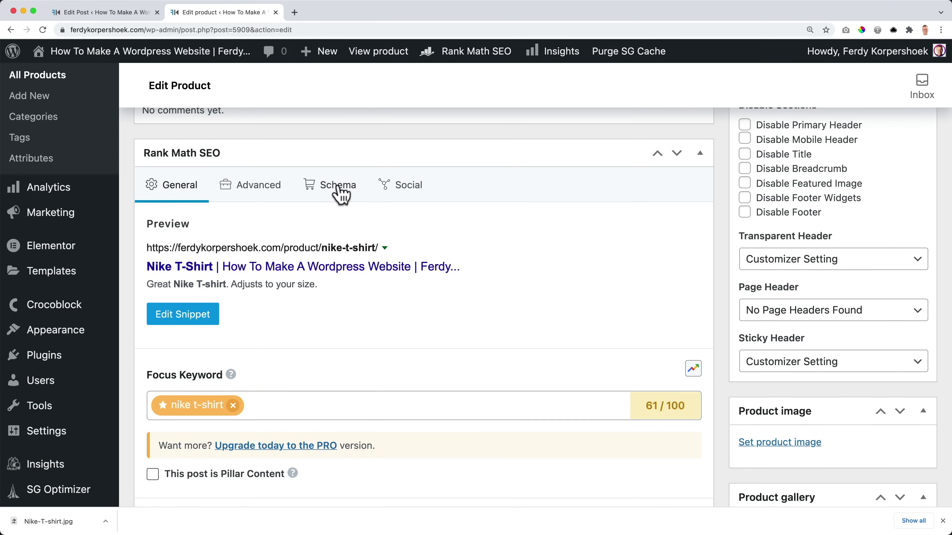
pyautogui.click(341, 194)
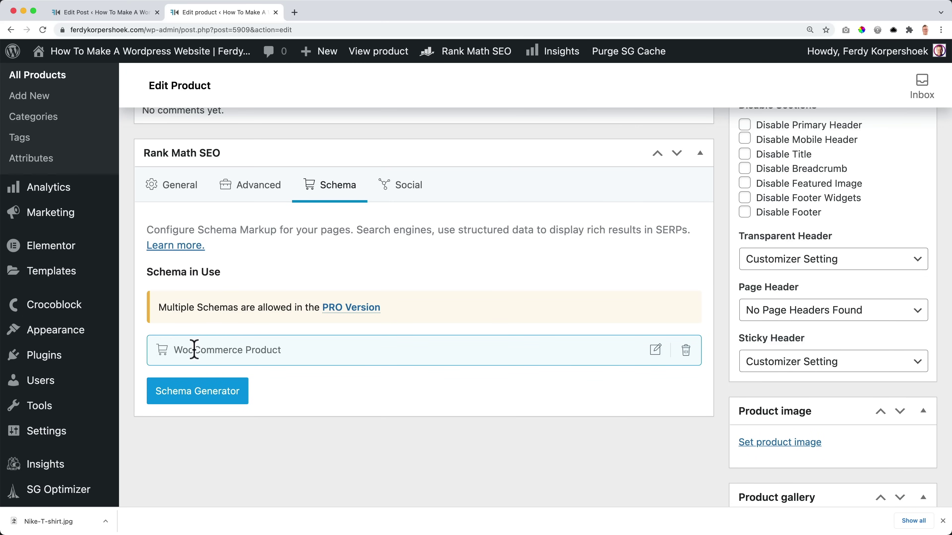
# Inspect, then delete the product's WooCommerce Product schema.
pyautogui.click(655, 351)
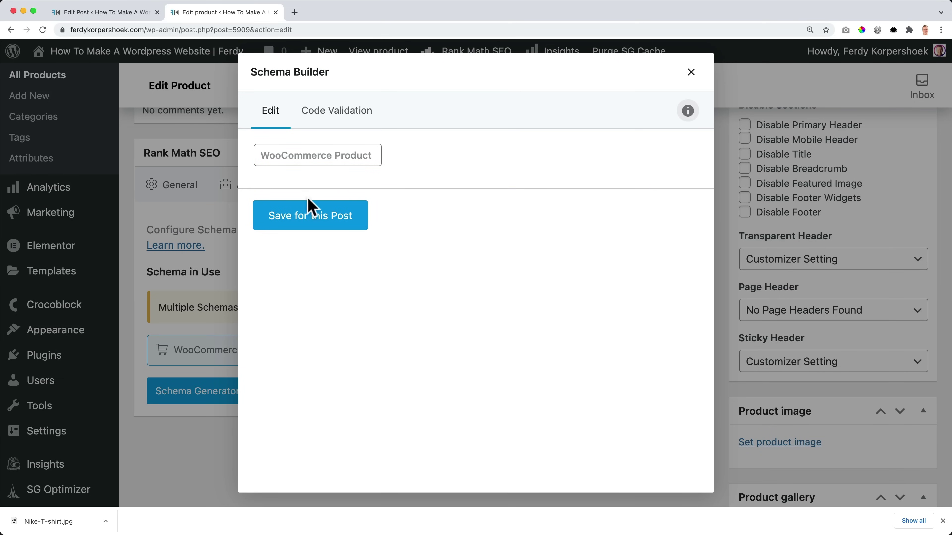
pyautogui.click(308, 221)
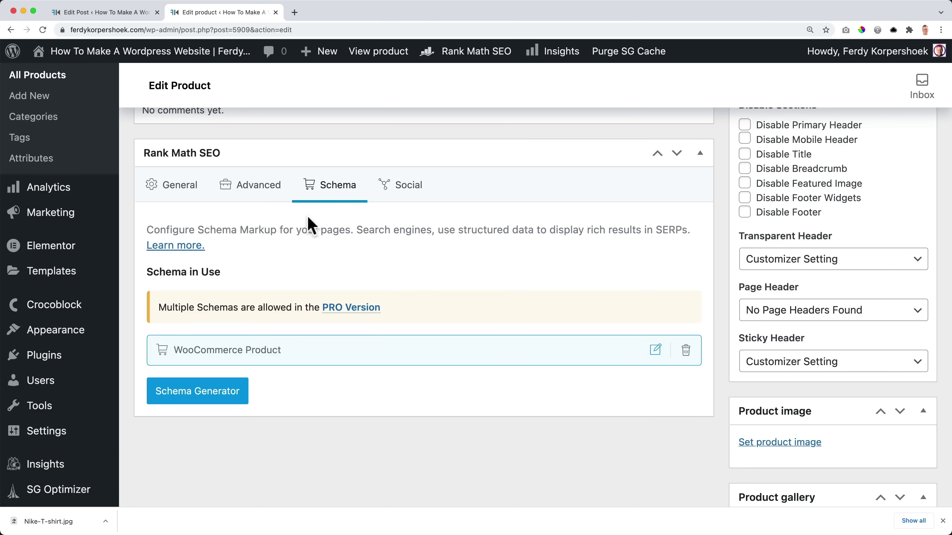
pyautogui.click(686, 351)
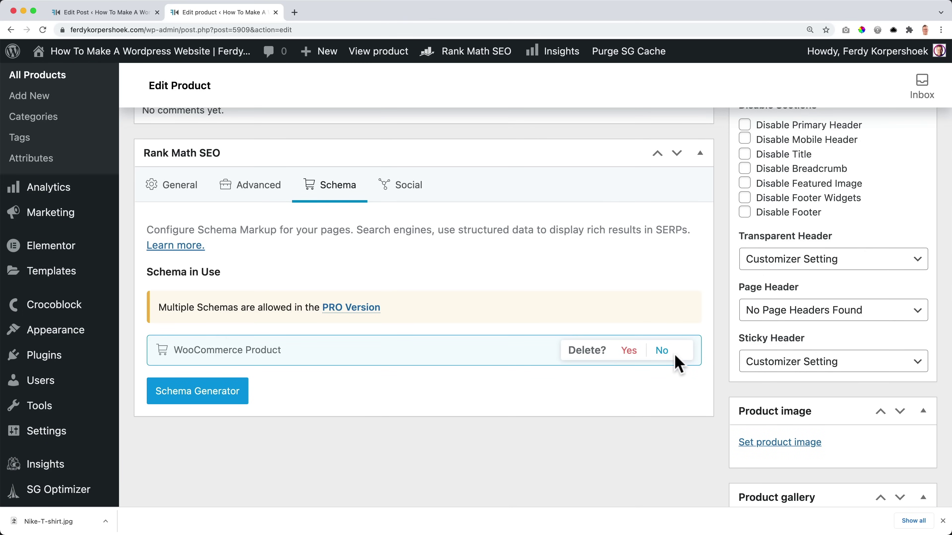
pyautogui.click(629, 351)
# Add a Product schema with the review location set to Below Content, then open a new browser tab.
pyautogui.click(222, 291)
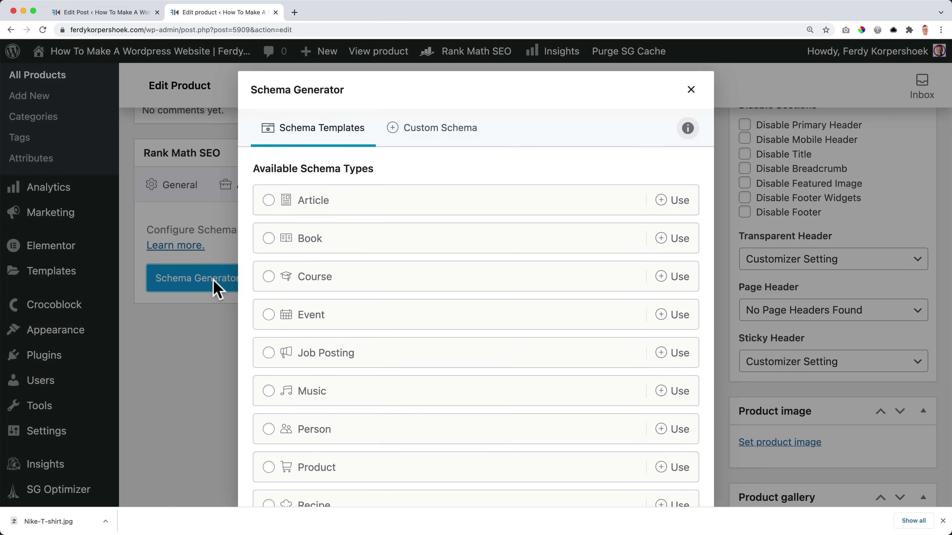
pyautogui.scroll(-5, 309, 248)
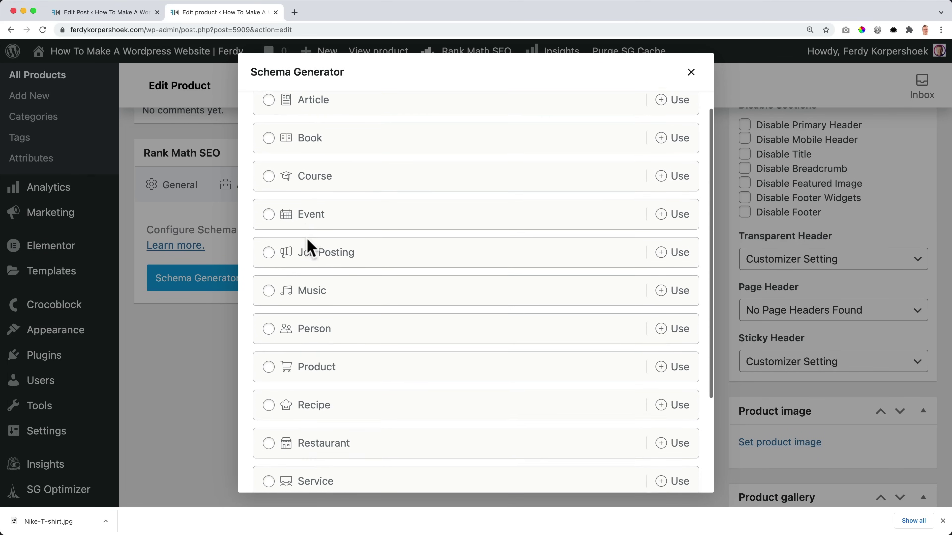
pyautogui.click(269, 306)
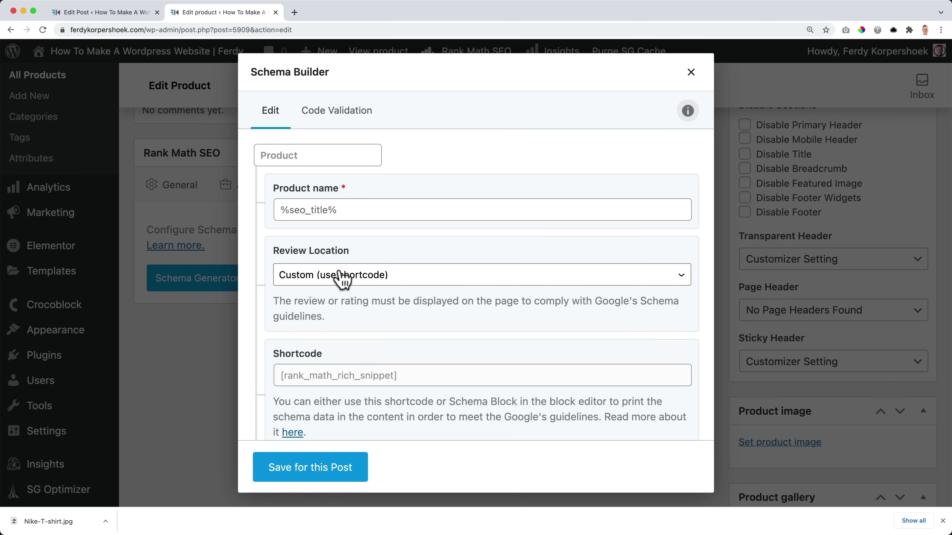
pyautogui.click(341, 278)
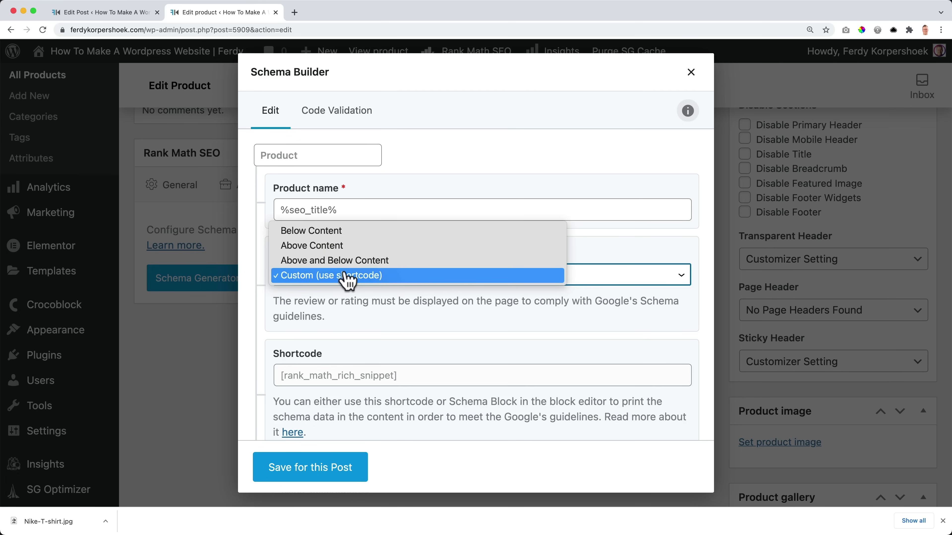
pyautogui.click(309, 233)
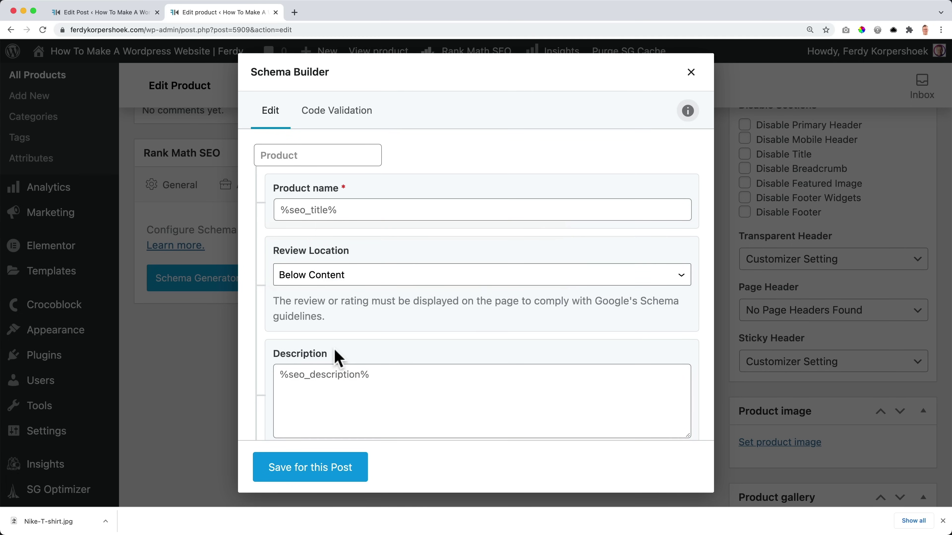
pyautogui.scroll(-3, 334, 344)
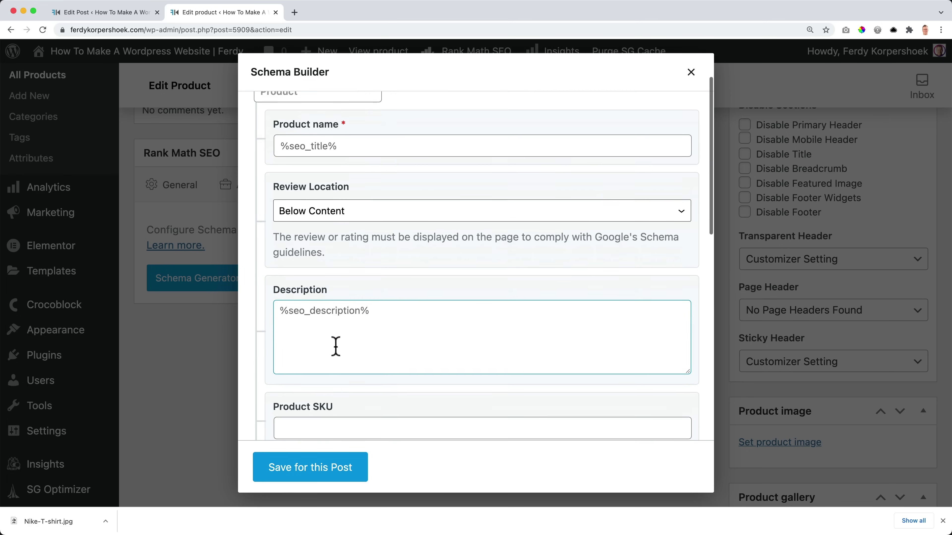
pyautogui.scroll(-3, 312, 304)
pyautogui.scroll(-1, 312, 304)
pyautogui.click(310, 301)
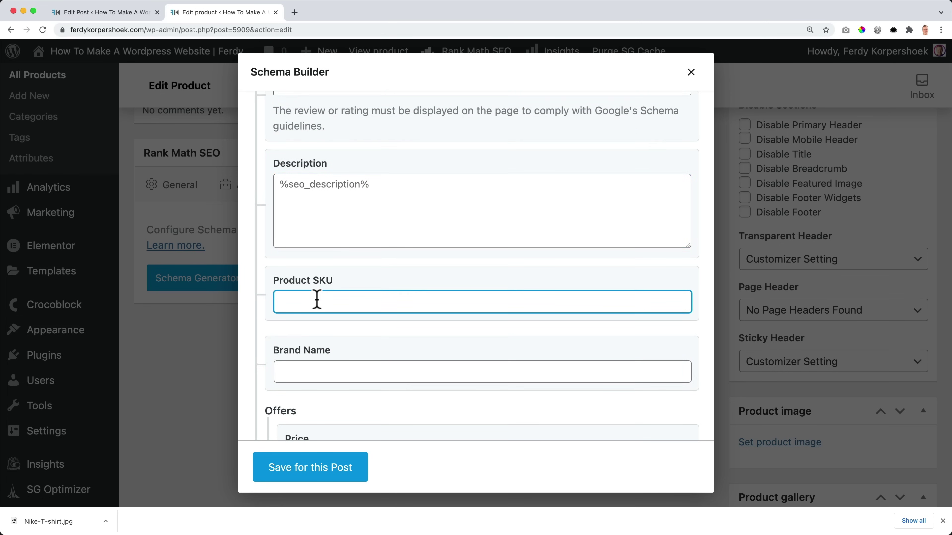
pyautogui.scroll(-2, 317, 303)
pyautogui.click(295, 13)
# Search Google for 'nike t-shirt' and look through the results and ads.
pyautogui.write('nike')
pyautogui.press('Return')
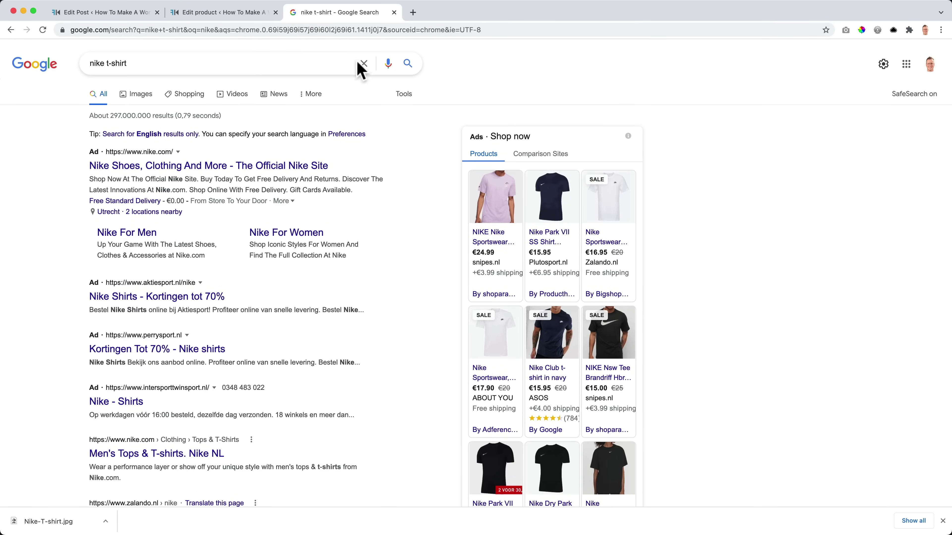
pyautogui.moveTo(495, 264)
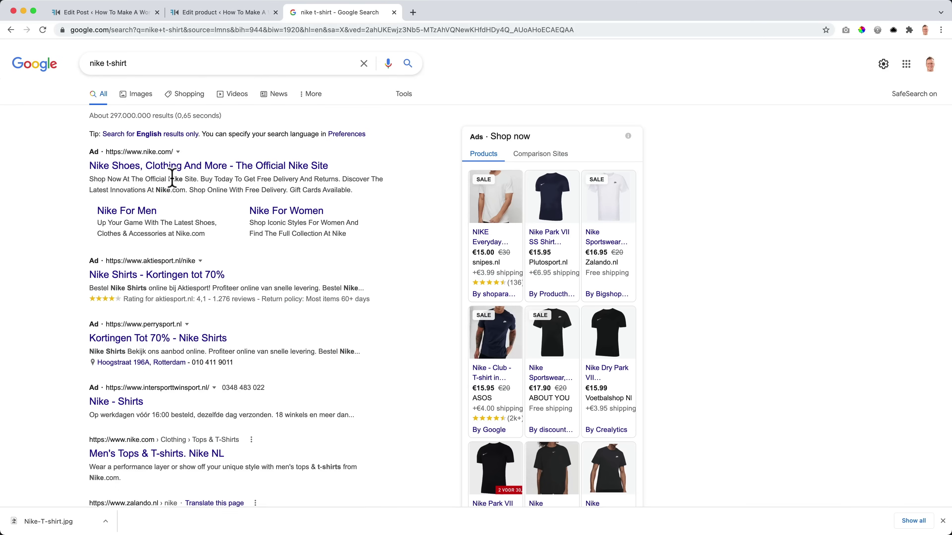
pyautogui.scroll(-2, 172, 179)
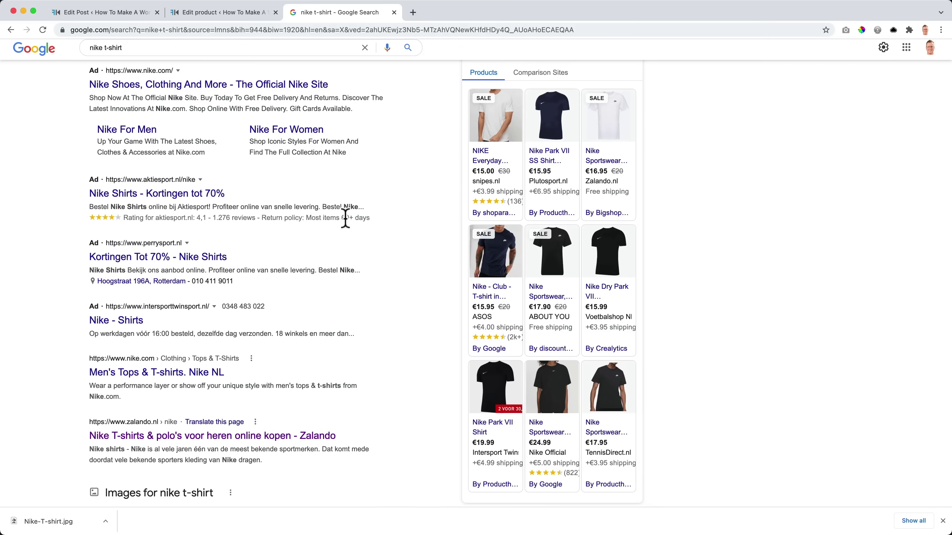
pyautogui.moveTo(349, 206); pyautogui.dragTo(140, 207)
pyautogui.click(138, 208)
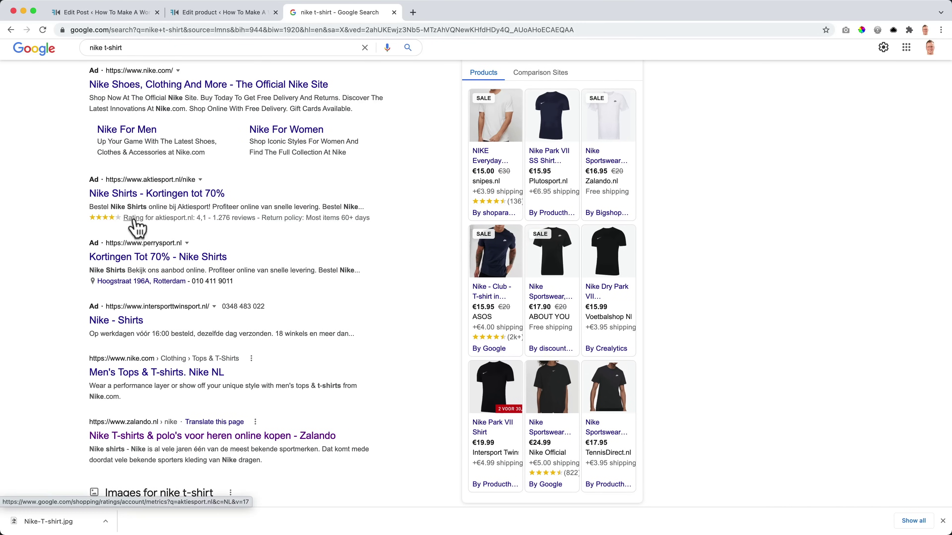
pyautogui.scroll(-3, 161, 203)
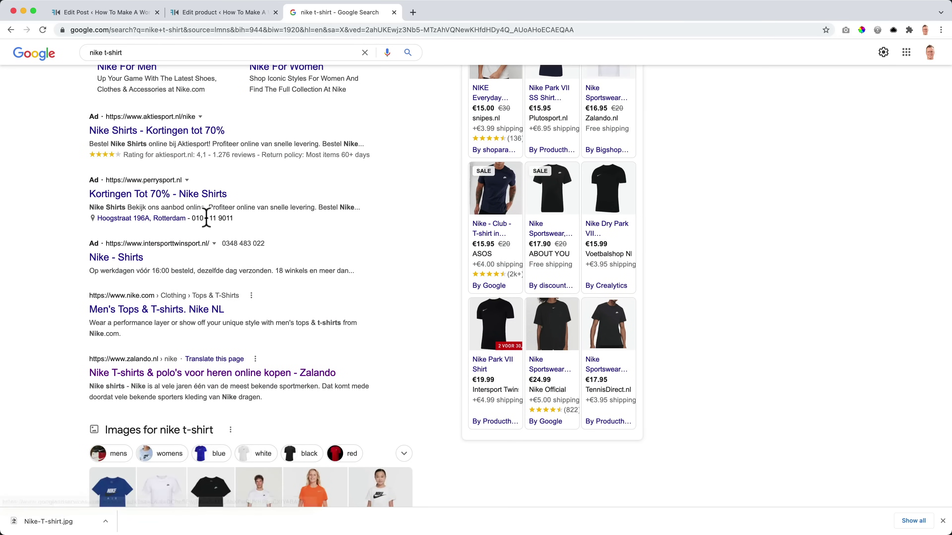
pyautogui.scroll(4, 213, 85)
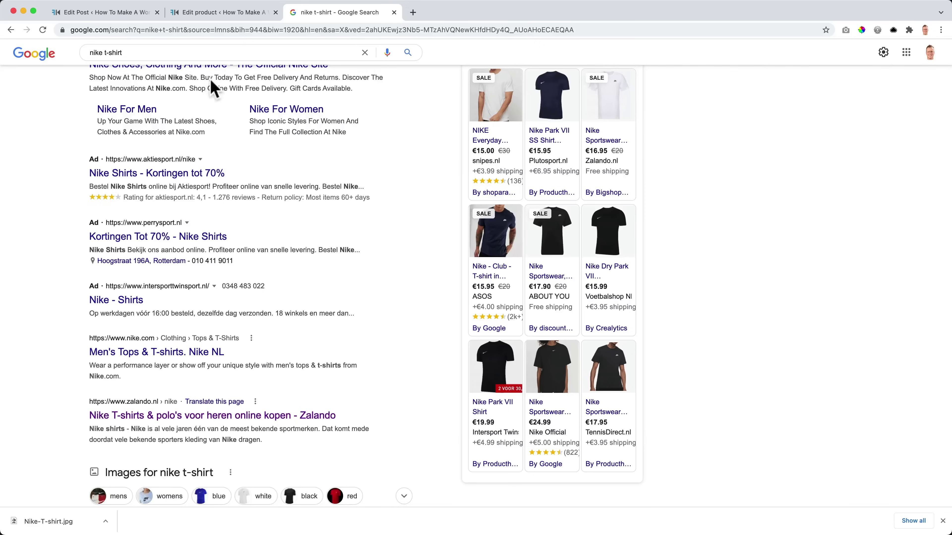
# Search for 'how to make a website', review the websitesetup.org result, and close the Google tab.
pyautogui.doubleClick(136, 58)
pyautogui.write('ho')
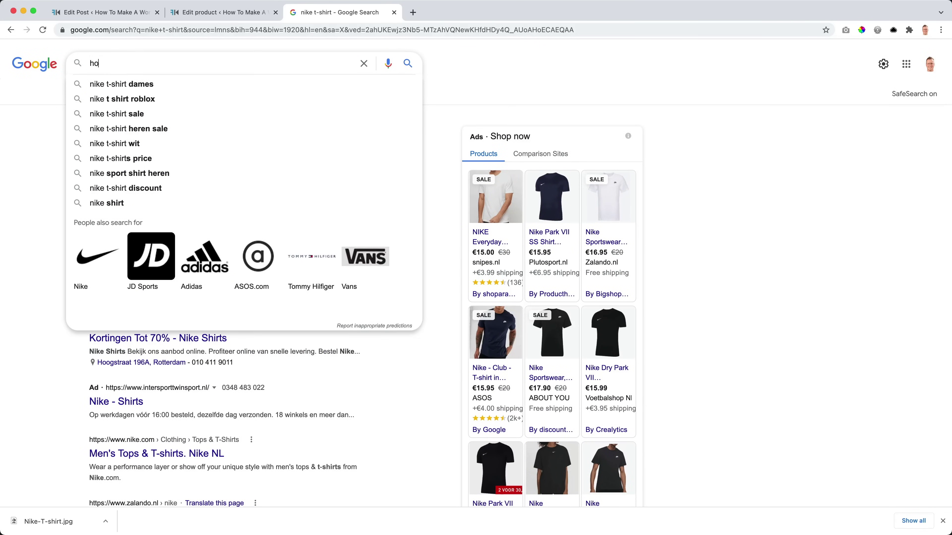
pyautogui.write('w to make a website')
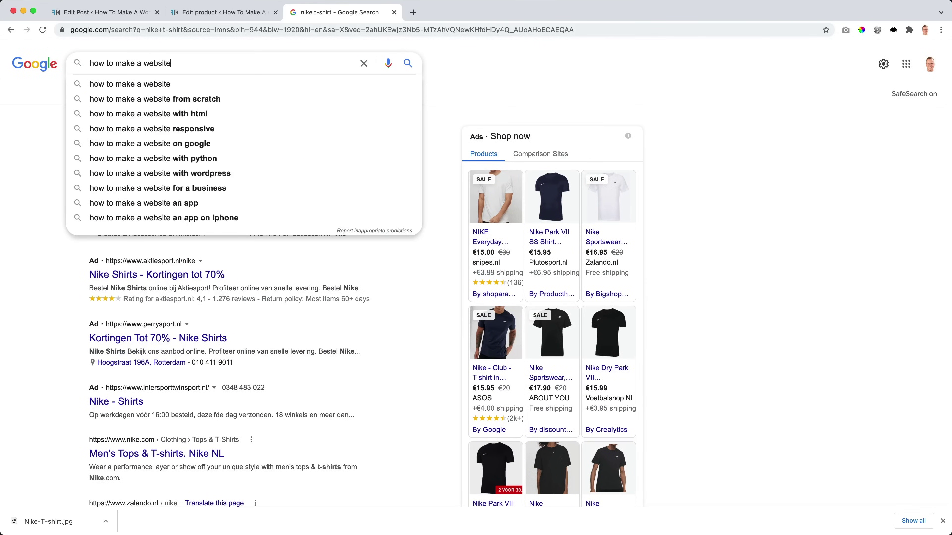
pyautogui.press('Return')
pyautogui.scroll(-1, 22, 167)
pyautogui.scroll(-15, 113, 180)
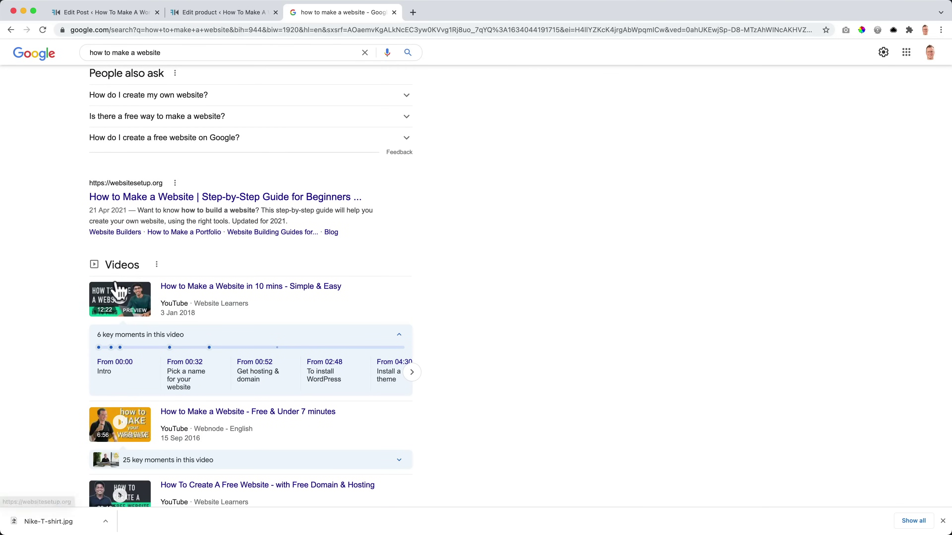
pyautogui.moveTo(143, 208); pyautogui.dragTo(271, 224)
pyautogui.click(240, 225)
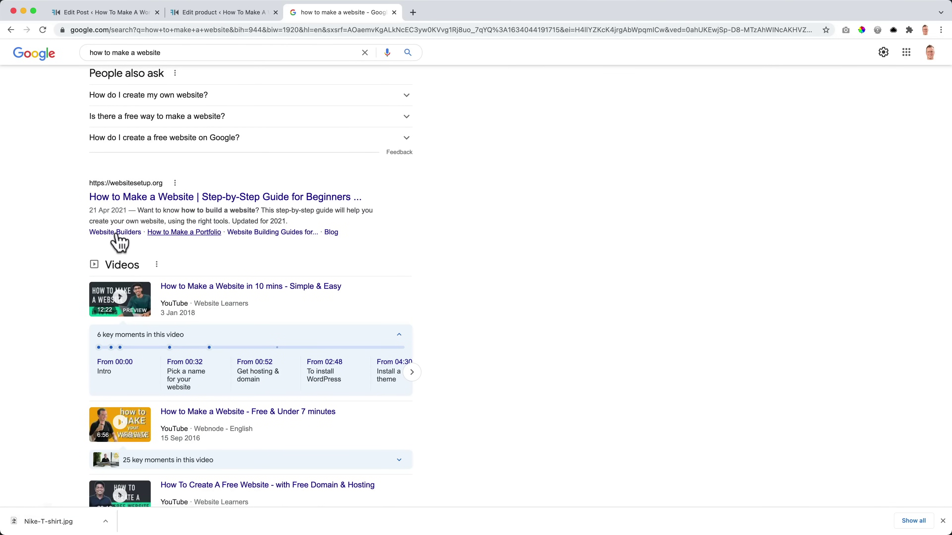
pyautogui.scroll(-4, 165, 253)
pyautogui.scroll(-3, 165, 259)
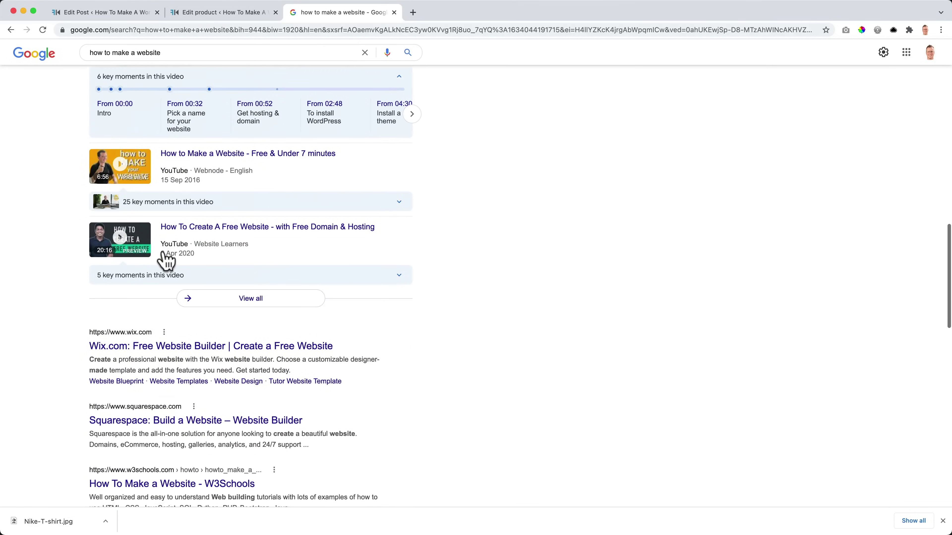
pyautogui.scroll(20, 165, 259)
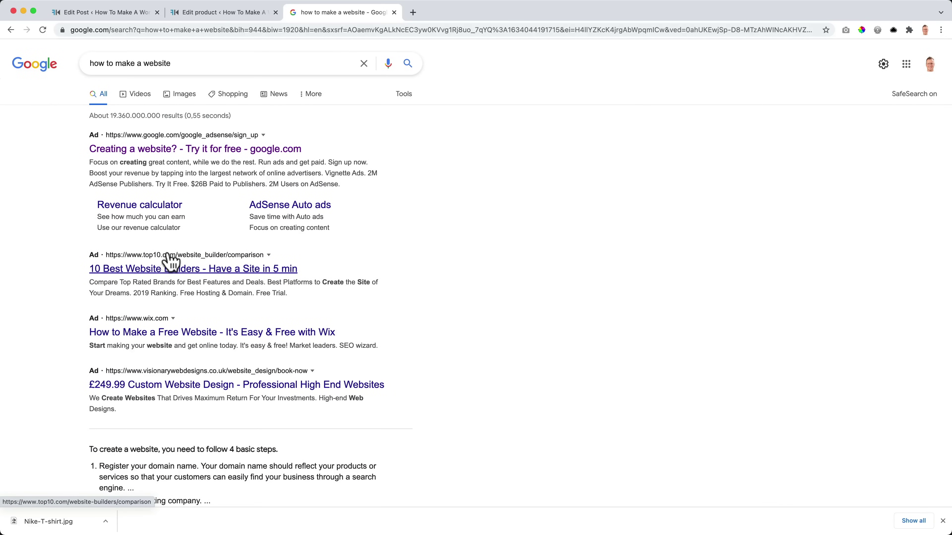
pyautogui.click(394, 12)
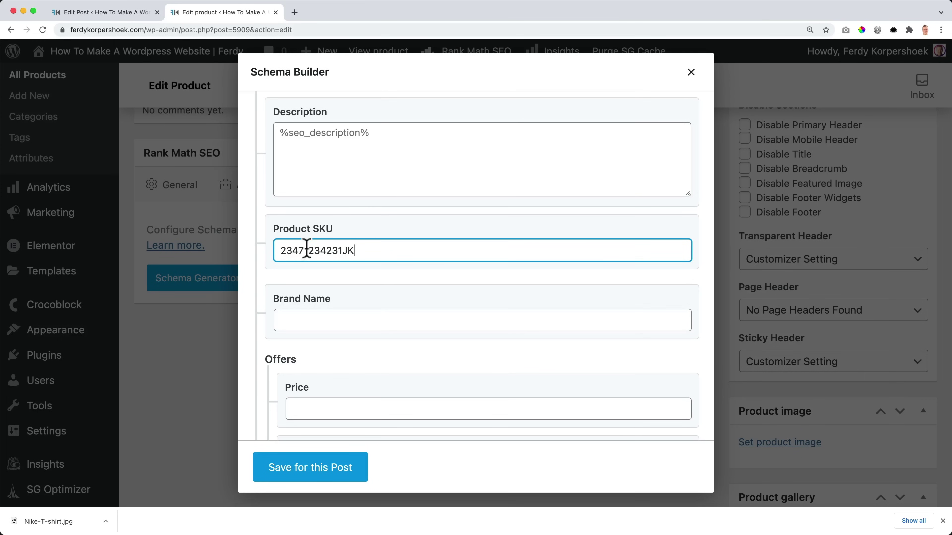
# Enter brand name Nike, price 19 and currency euro in the Product schema.
pyautogui.click(356, 312)
pyautogui.write('Nike')
pyautogui.press('Tab')
pyautogui.scroll(-3, 372, 311)
pyautogui.write('19')
pyautogui.press('Tab')
pyautogui.scroll(-2, 374, 314)
pyautogui.write('euro')
pyautogui.press('Tab')
# Leave the price-valid-until date empty, set In Stock and a 4.5 rating, and save the schema.
pyautogui.scroll(-4, 374, 314)
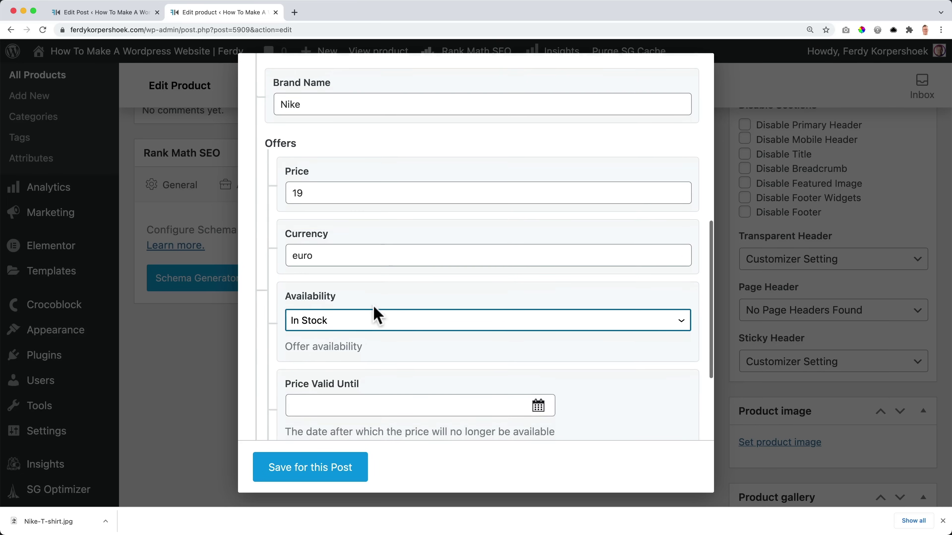
pyautogui.click(338, 333)
pyautogui.click(430, 309)
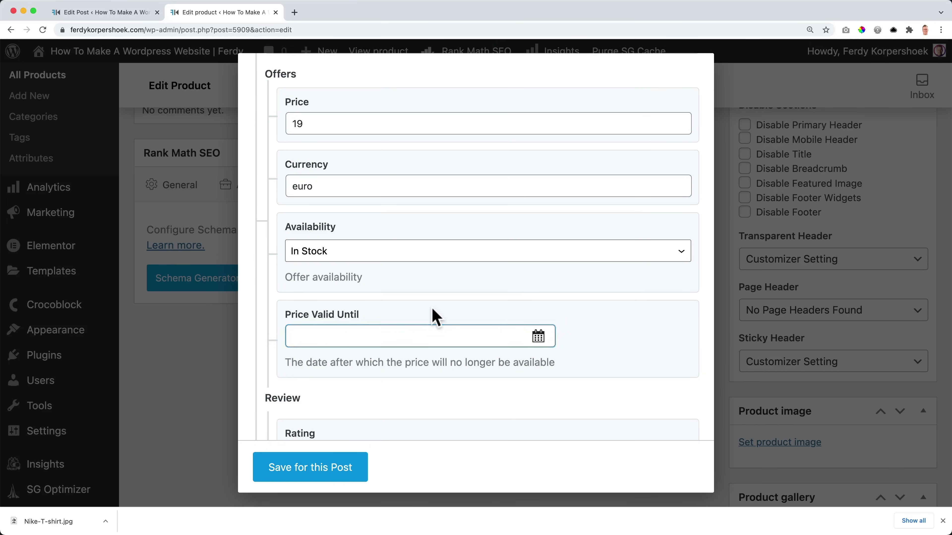
pyautogui.scroll(-4, 410, 311)
pyautogui.click(336, 310)
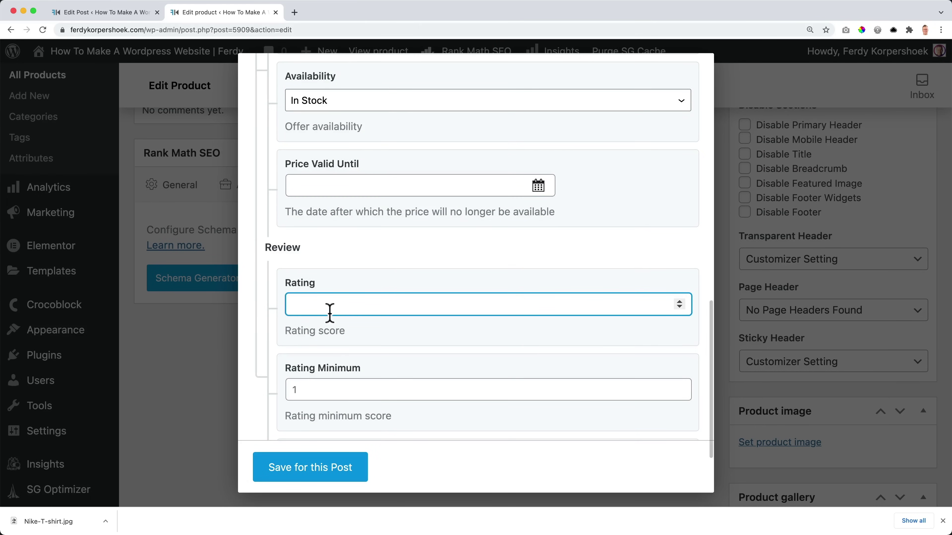
pyautogui.scroll(-4, 331, 344)
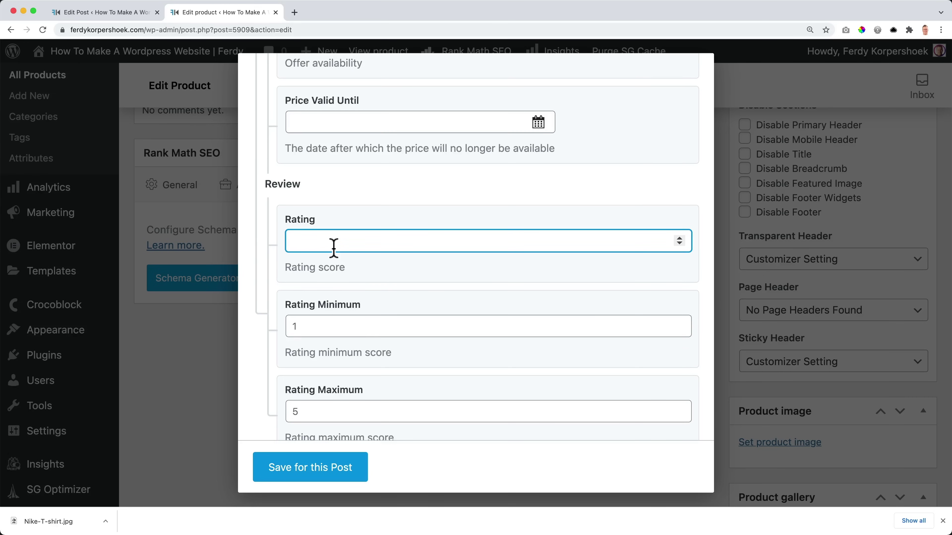
pyautogui.press('Tab')
pyautogui.scroll(-1, 339, 247)
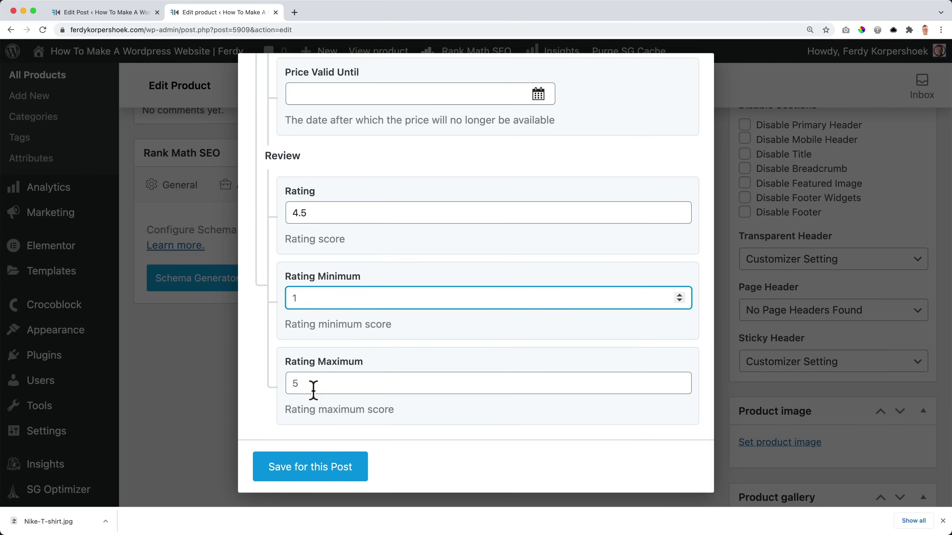
pyautogui.click(314, 479)
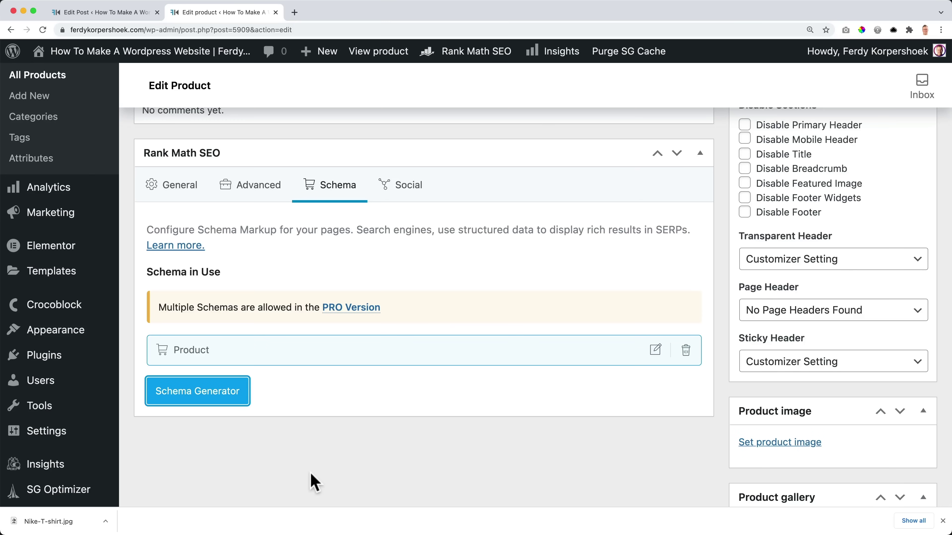
# Enter 19 as the Nike T-Shirt's regular price and update the product.
pyautogui.scroll(15, 313, 450)
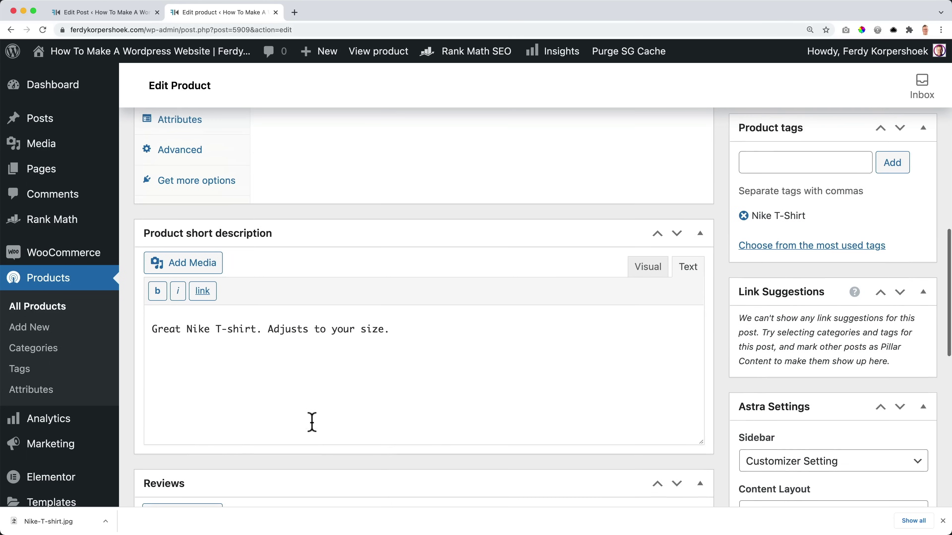
pyautogui.scroll(5, 305, 400)
pyautogui.click(407, 230)
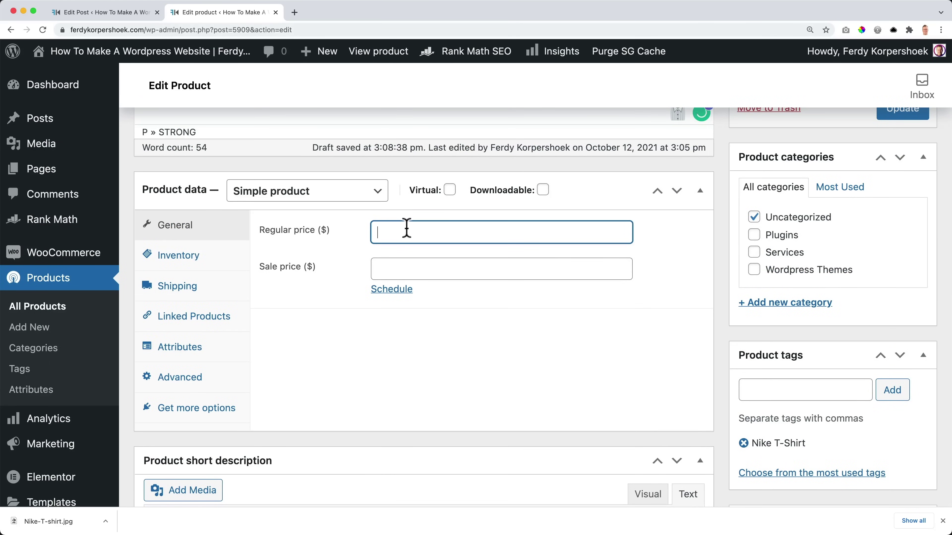
pyautogui.write('19')
pyautogui.press('Tab')
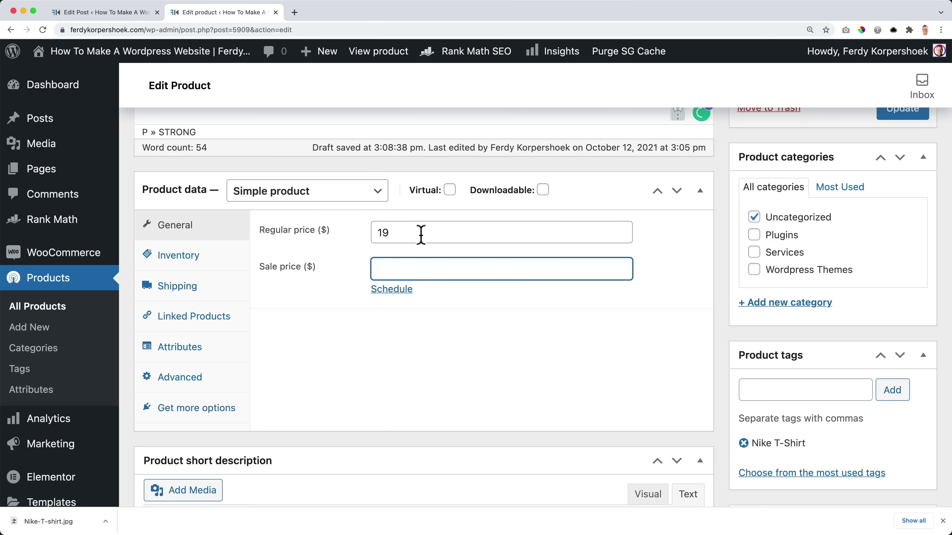
pyautogui.scroll(3, 821, 294)
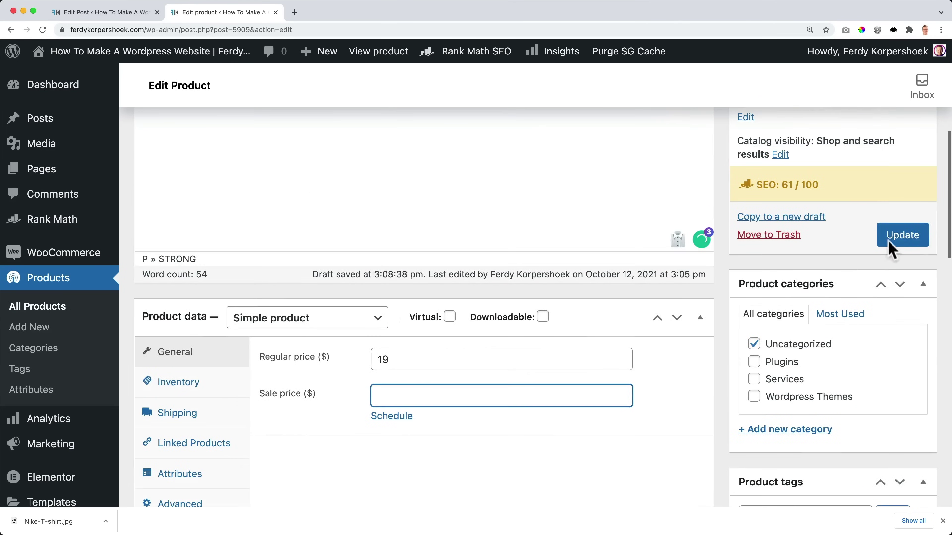
pyautogui.click(901, 236)
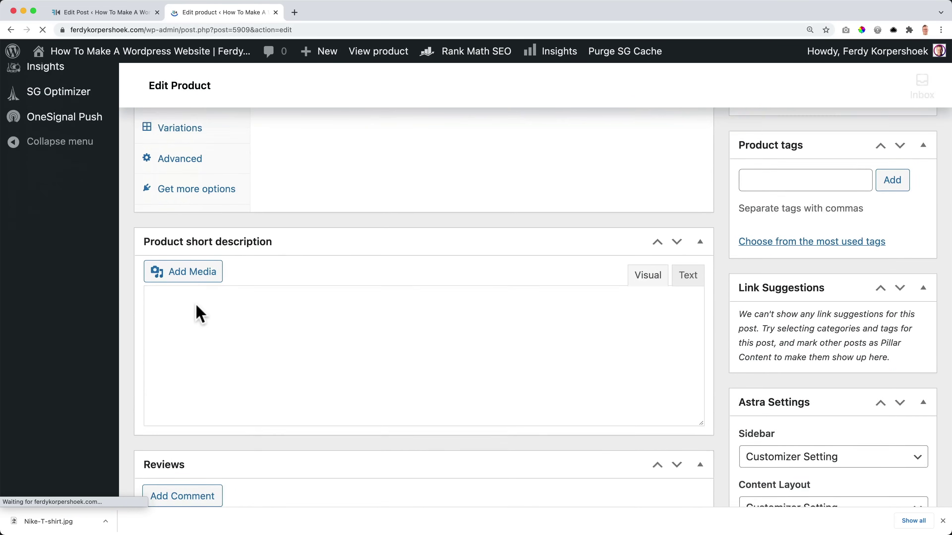
# Activate Rank Math SEO PRO in the Plugins list, then open the Convertkit Review post from Posts.
pyautogui.click(47, 404)
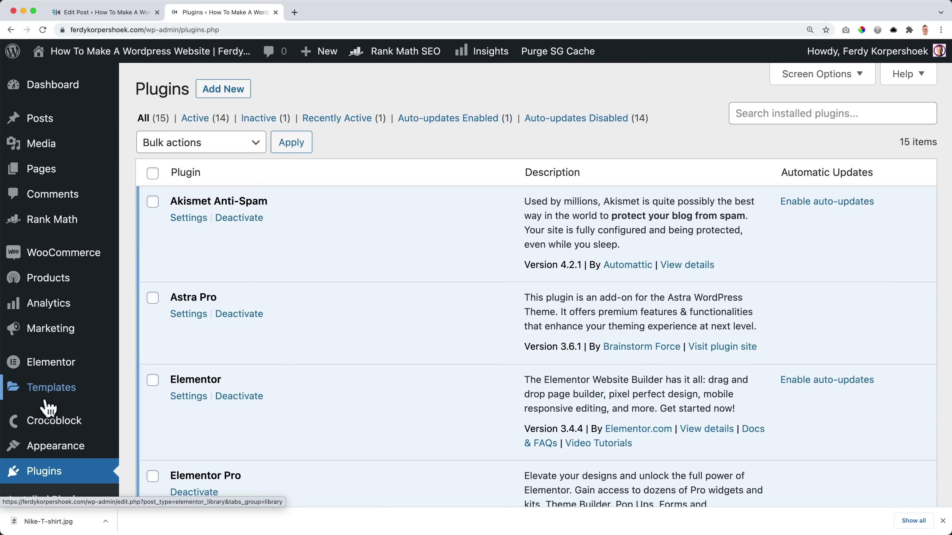
pyautogui.scroll(-6, 255, 345)
pyautogui.scroll(-10, 254, 346)
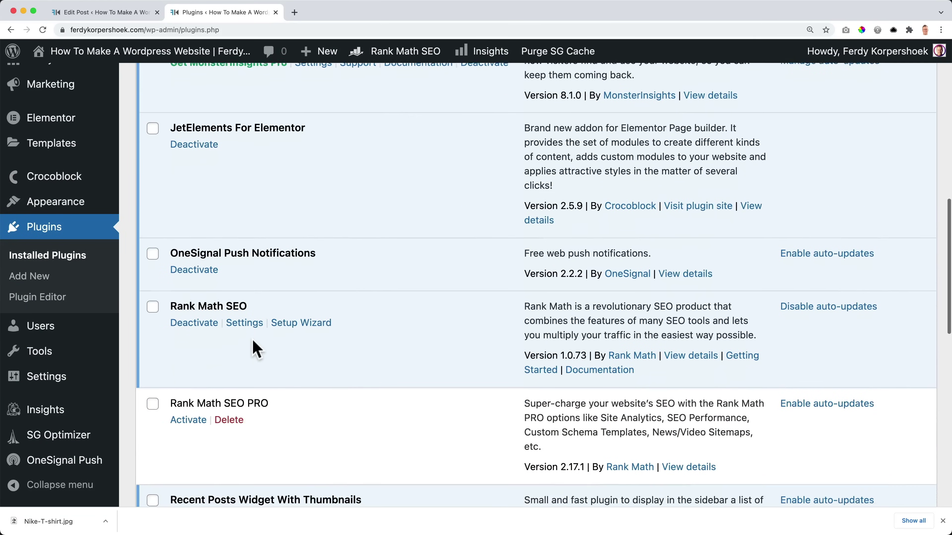
pyautogui.click(192, 312)
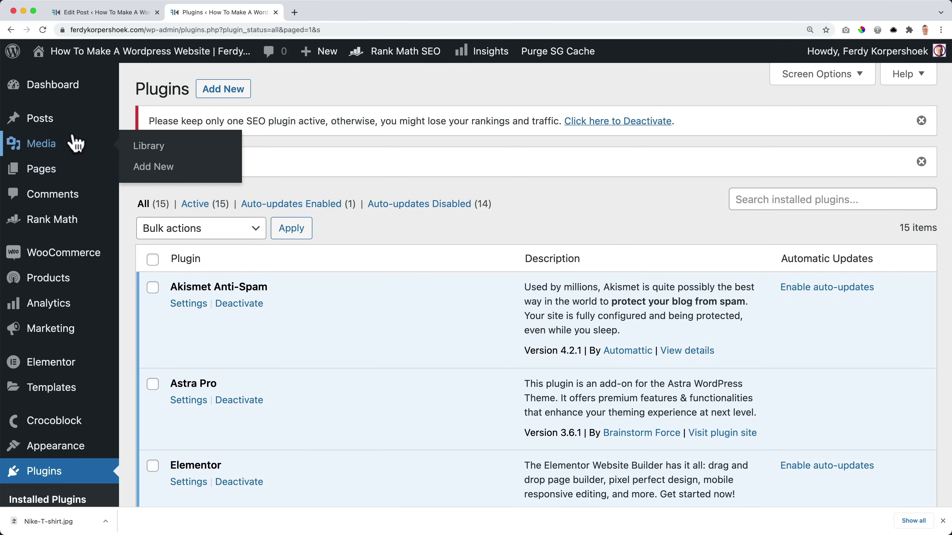
pyautogui.click(63, 122)
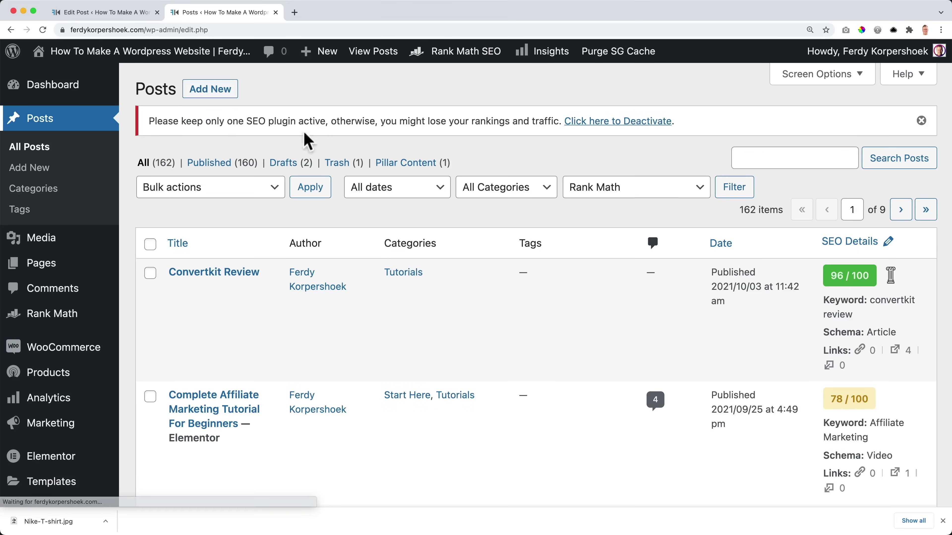
pyautogui.click(215, 277)
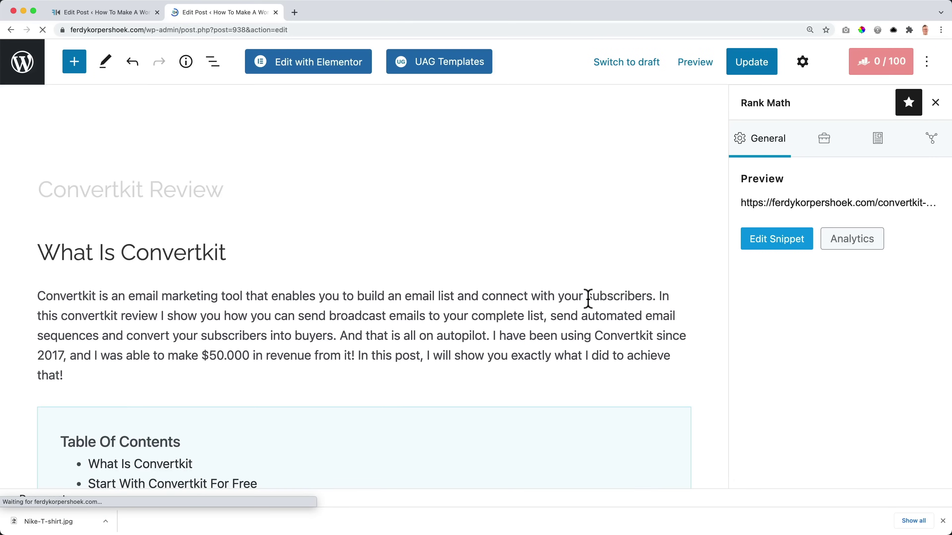
# View the Article schema's JSON-LD in Code Validation and send it to Google's Rich Results Test.
pyautogui.click(878, 145)
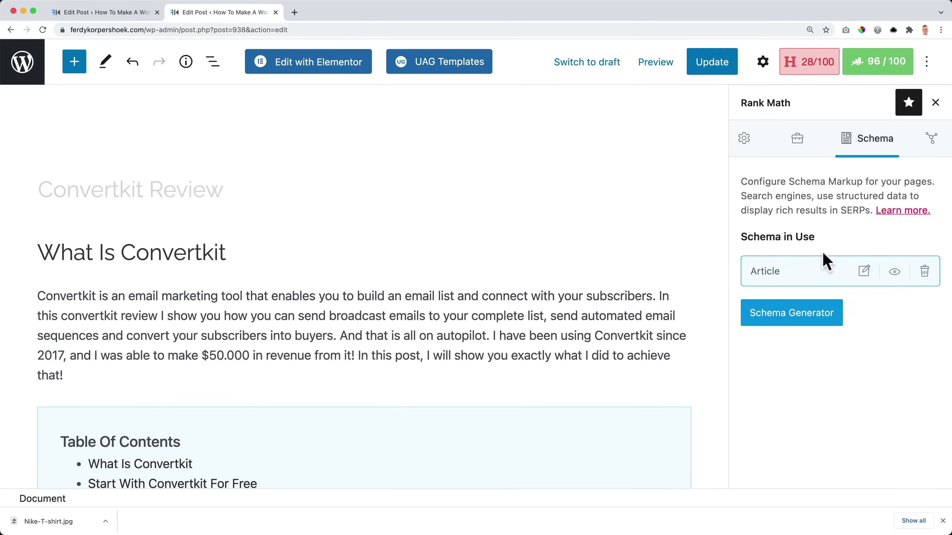
pyautogui.click(864, 273)
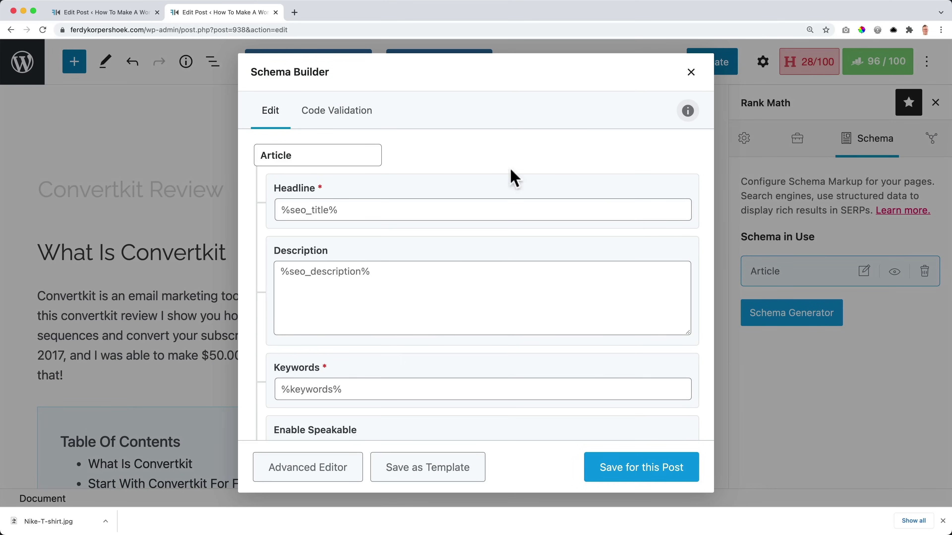
pyautogui.click(344, 119)
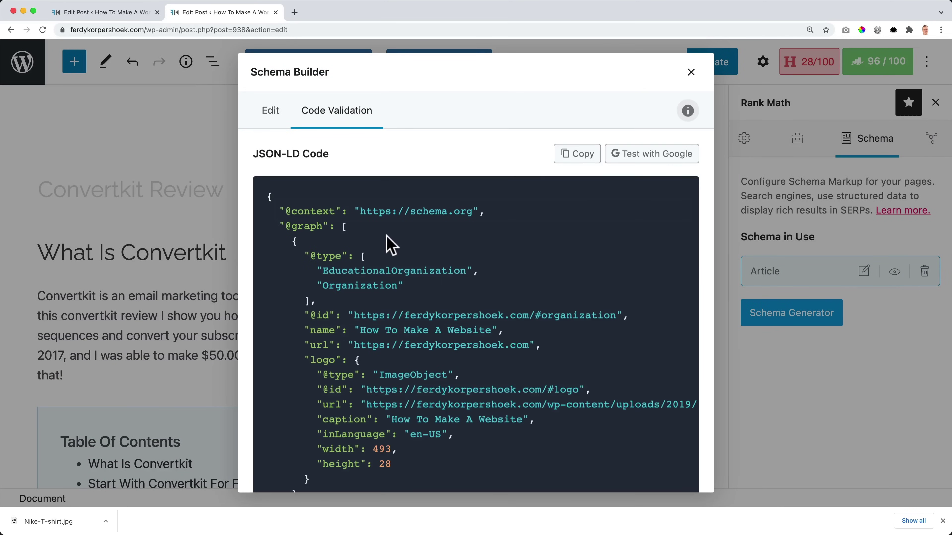
pyautogui.scroll(-20, 395, 243)
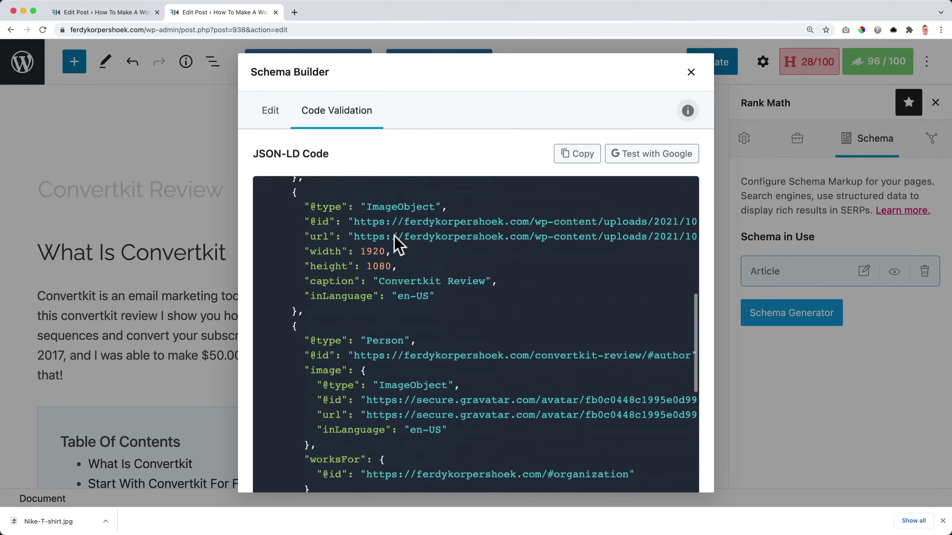
pyautogui.scroll(-12, 399, 246)
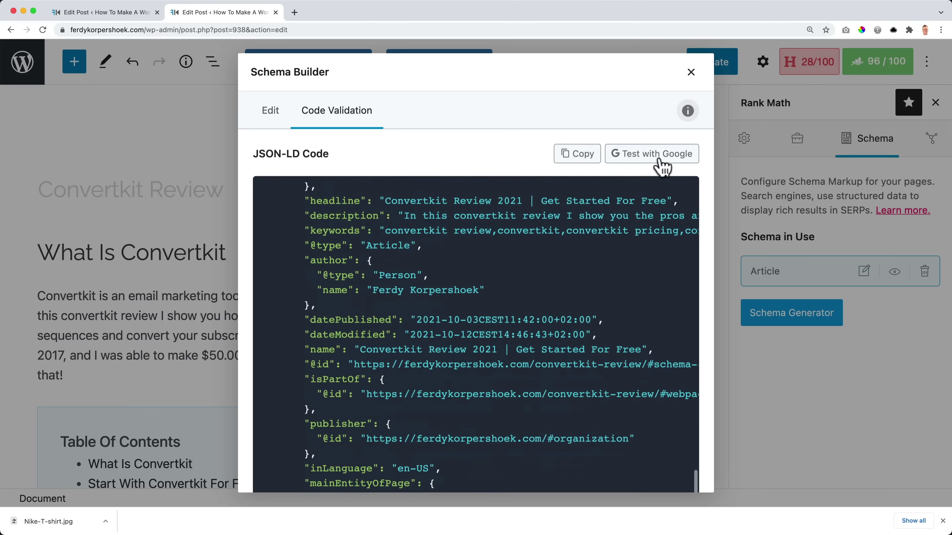
pyautogui.click(662, 168)
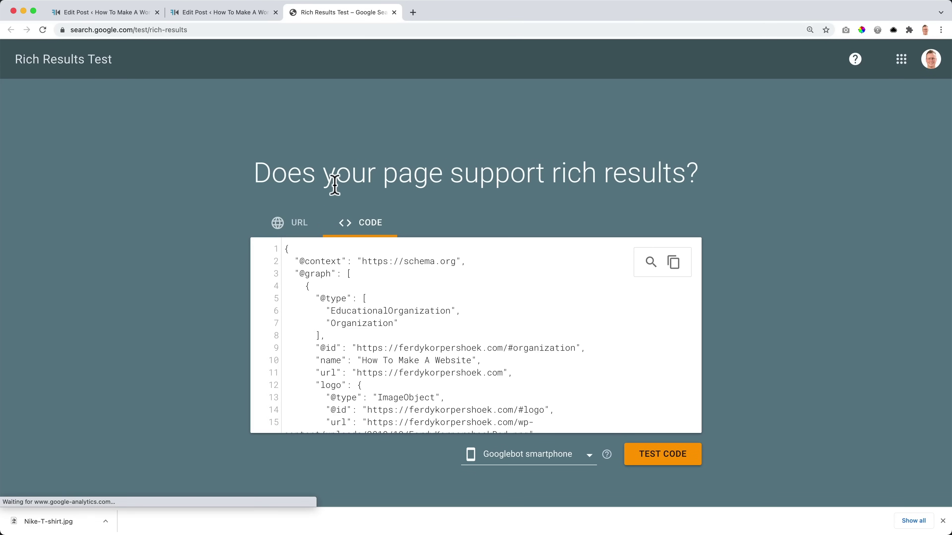
# Test the code, inspect the Convertkit Review Article item's missing author url warning, and return to the editor.
pyautogui.click(672, 462)
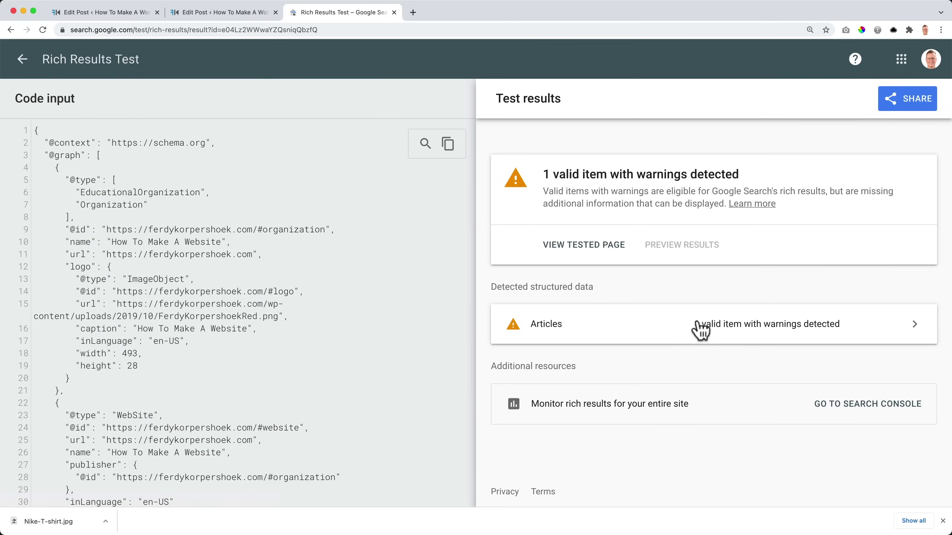
pyautogui.click(735, 332)
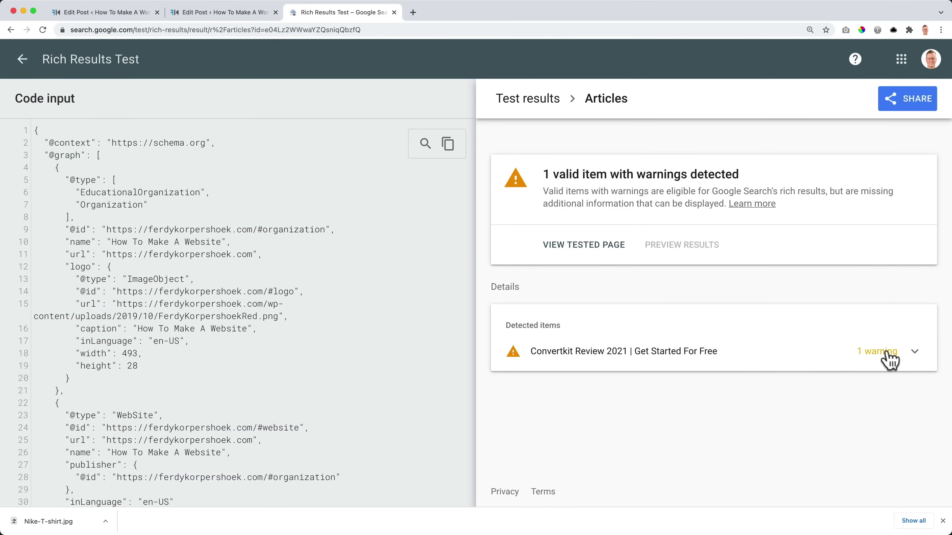
pyautogui.click(916, 353)
pyautogui.scroll(-5, 718, 358)
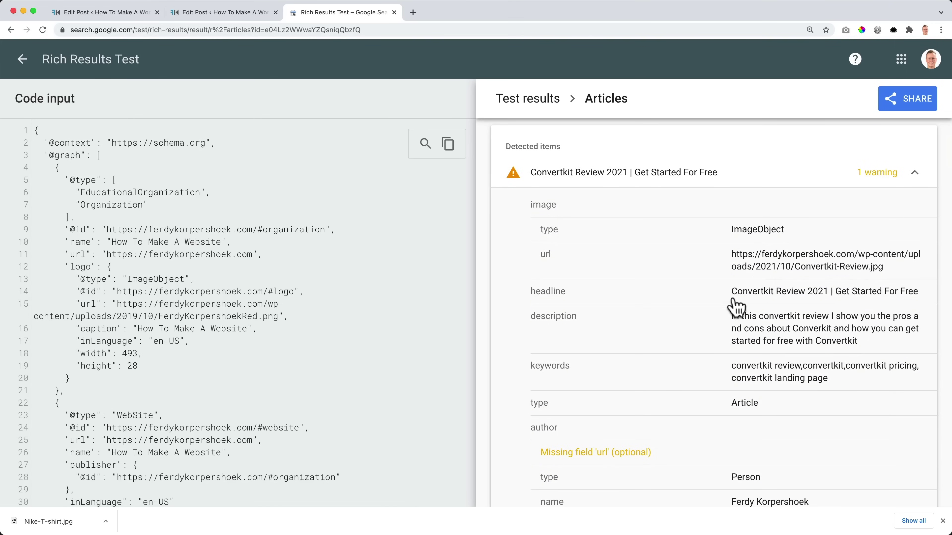
pyautogui.scroll(-2, 736, 317)
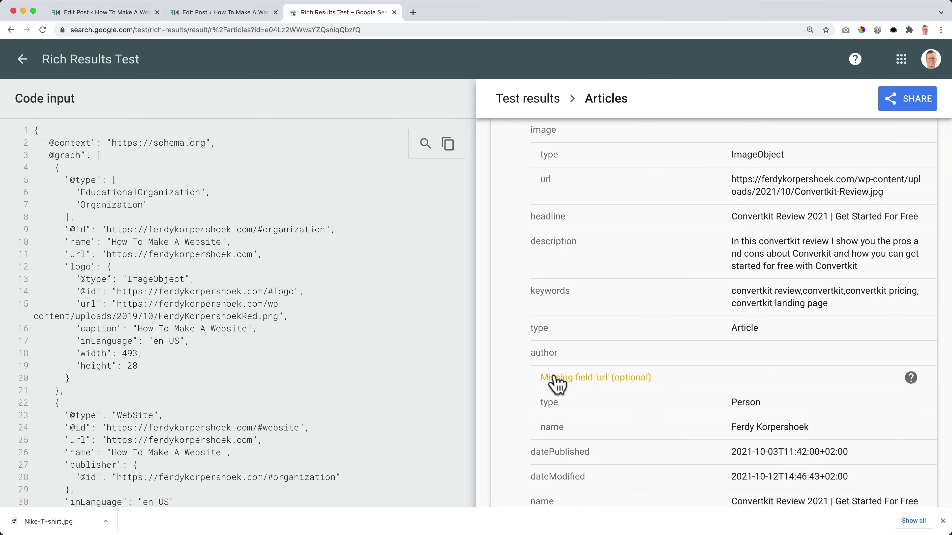
pyautogui.click(226, 16)
# Close the Schema Builder and reopen the post's Article schema for editing.
pyautogui.click(690, 71)
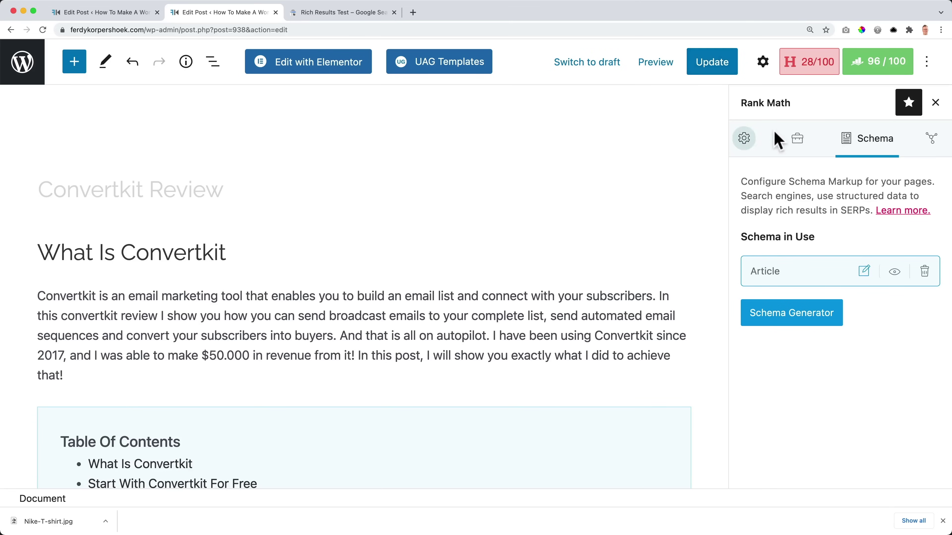
pyautogui.click(864, 272)
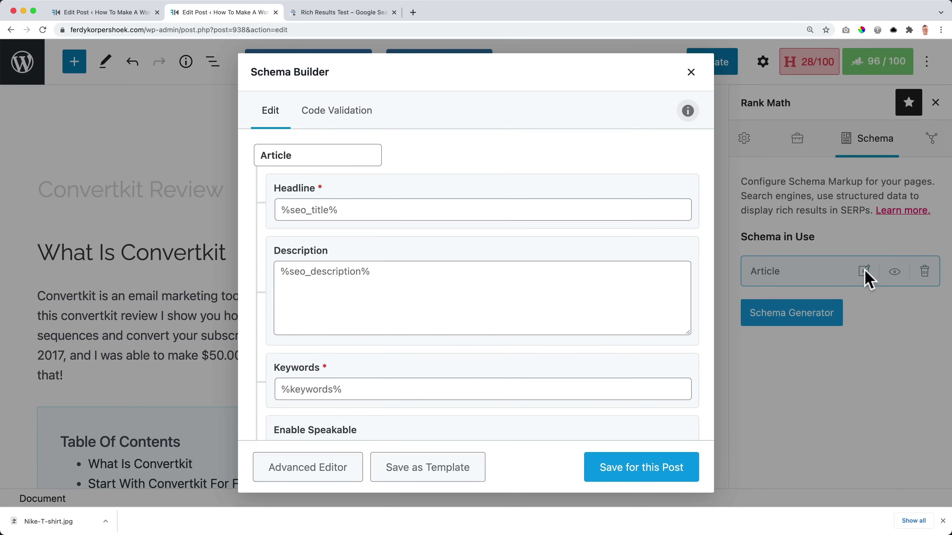
pyautogui.scroll(-2, 323, 226)
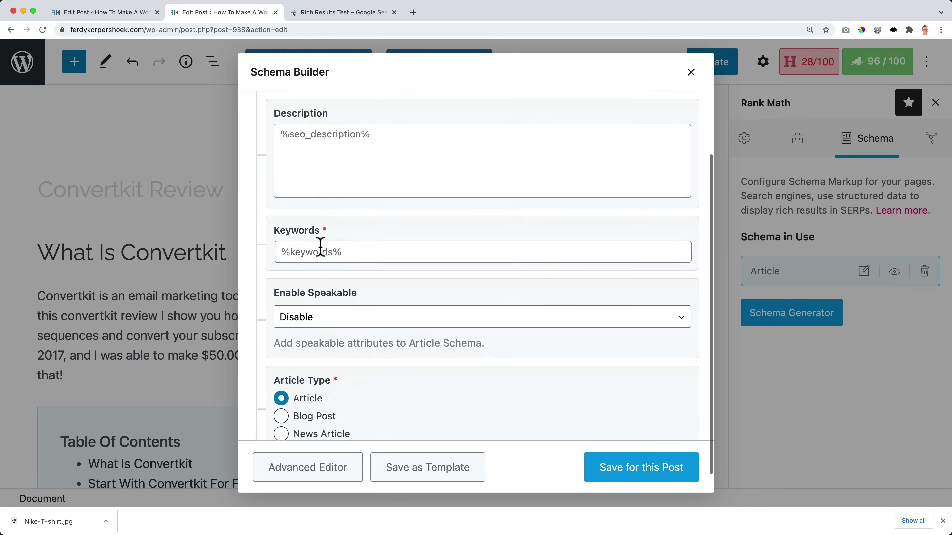
pyautogui.scroll(4, 323, 256)
pyautogui.scroll(-3, 318, 251)
pyautogui.scroll(3, 319, 251)
pyautogui.click(303, 163)
pyautogui.scroll(-5, 312, 215)
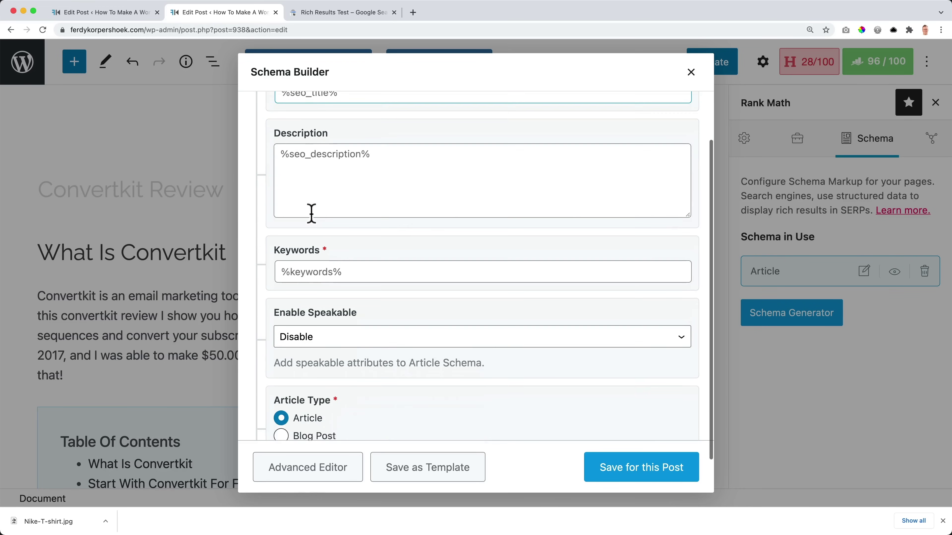
# Try Blog Post then restore Article as the type, and convert the schema to the Advanced Editor.
pyautogui.click(282, 392)
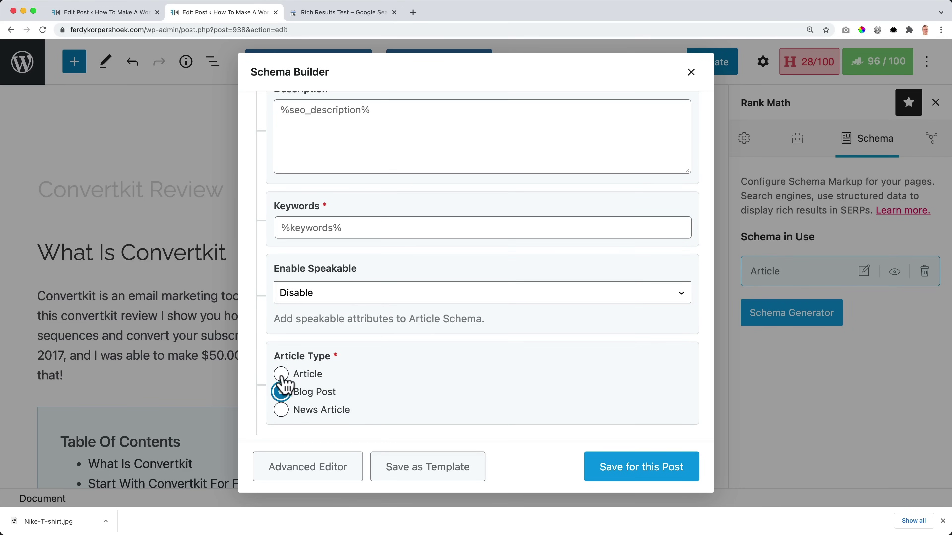
pyautogui.click(302, 390)
pyautogui.click(281, 375)
pyautogui.click(311, 473)
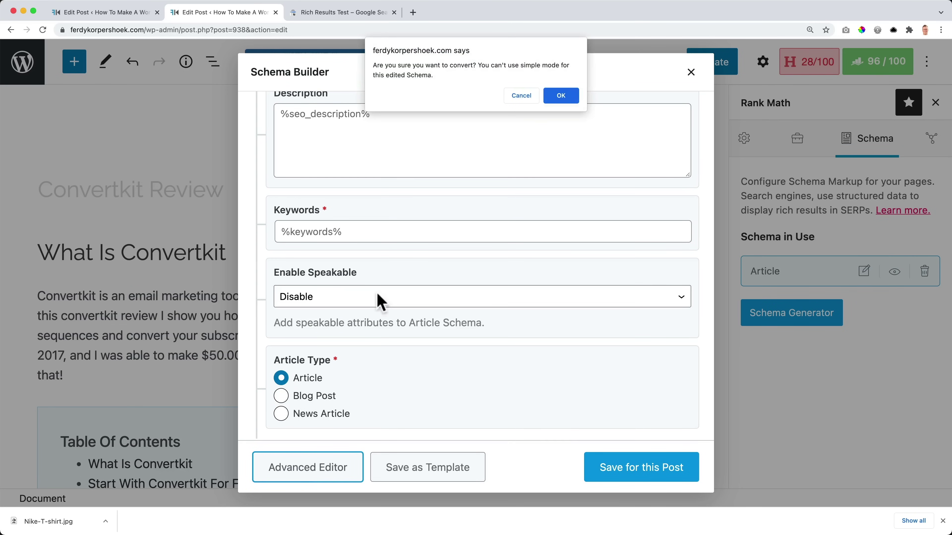
pyautogui.click(554, 101)
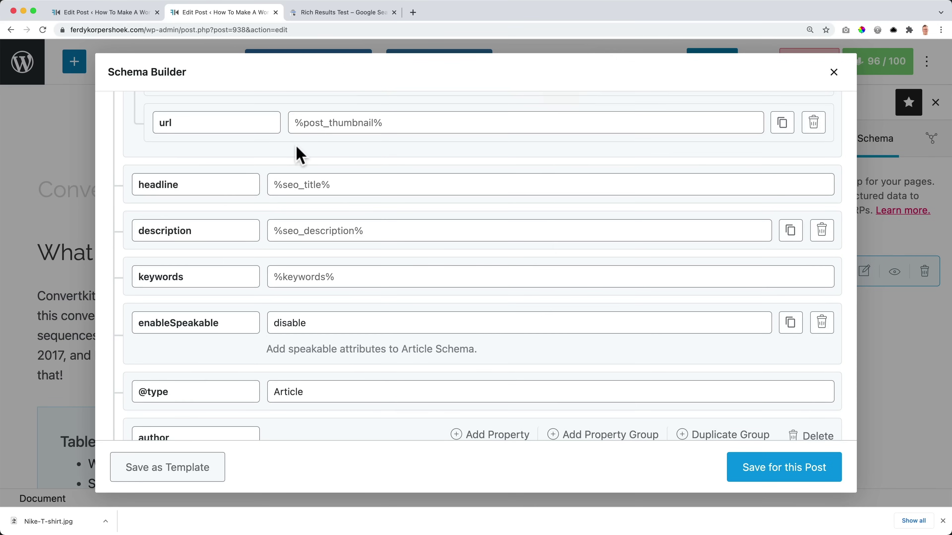
# Enter the author's full name in the Article schema's author fields and save the schema for this post.
pyautogui.scroll(-5, 245, 193)
pyautogui.click(187, 267)
pyautogui.click(342, 308)
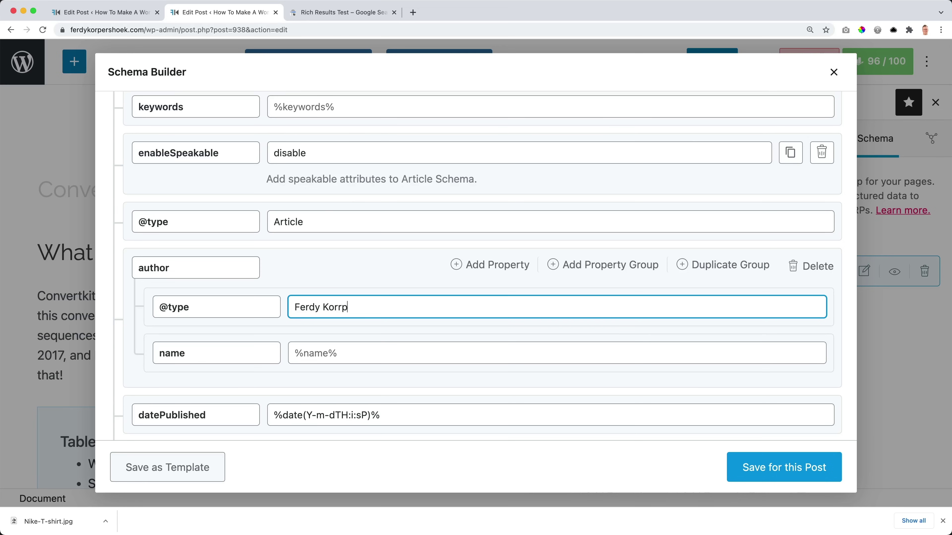
pyautogui.press('super+a')
pyautogui.write('Ferdy Korpershoek')
pyautogui.press('Tab')
pyautogui.press('Tab')
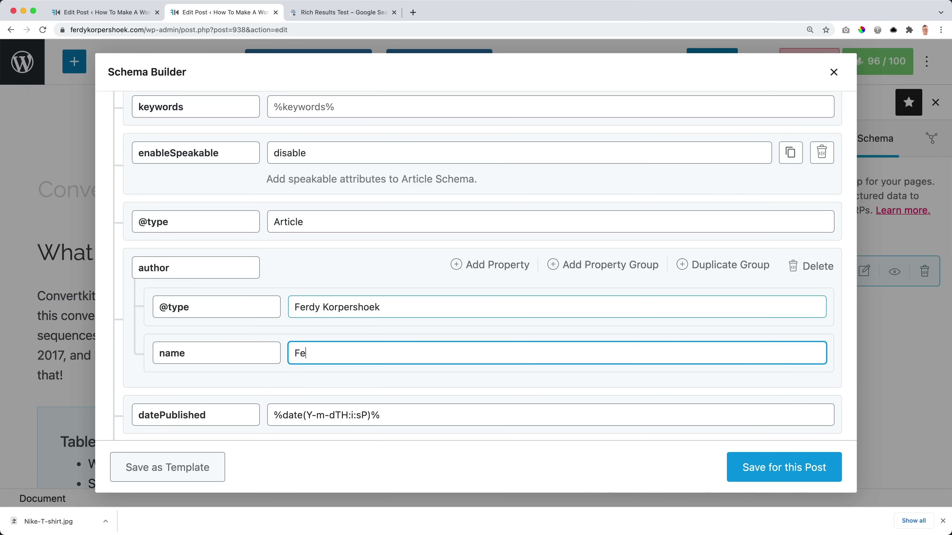
pyautogui.write('Ferdy Korpershoek')
pyautogui.press('Tab')
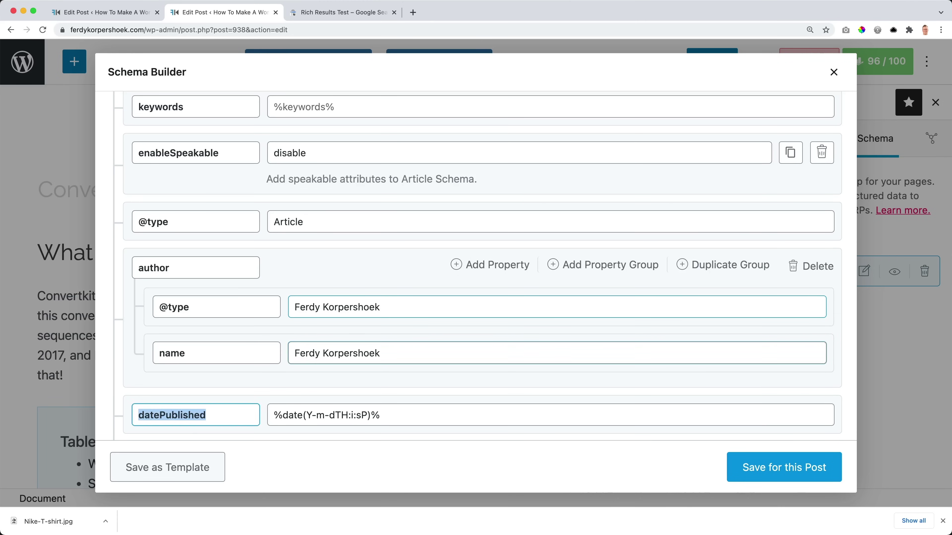
pyautogui.scroll(-3, 319, 302)
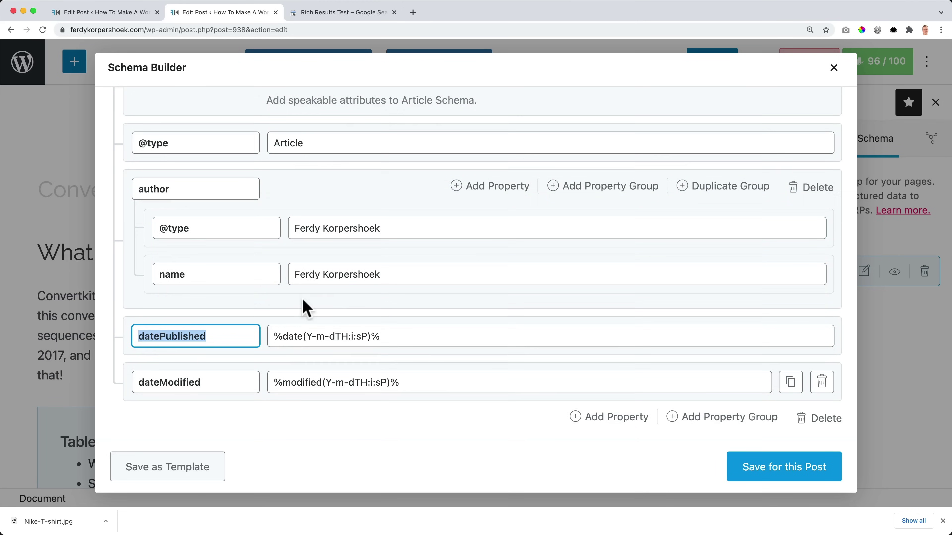
pyautogui.scroll(10, 350, 311)
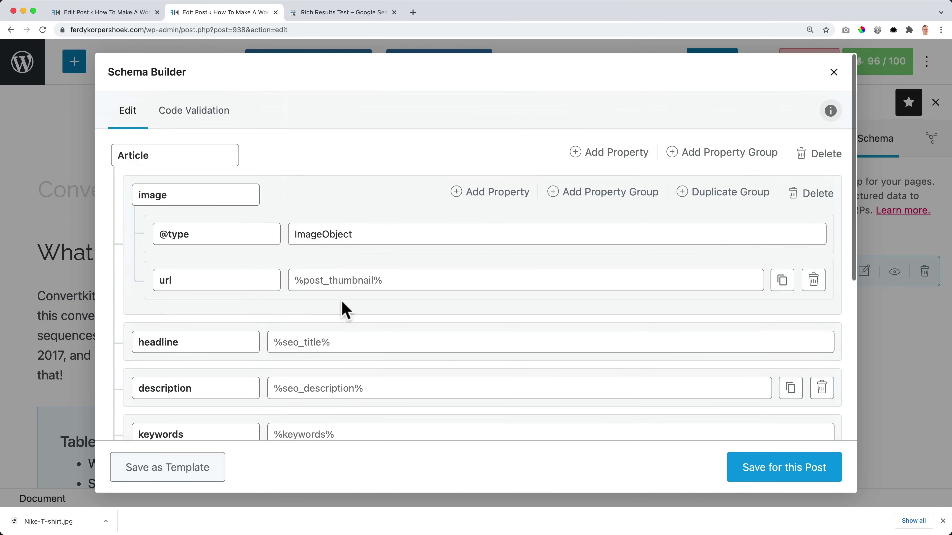
pyautogui.scroll(-10, 482, 308)
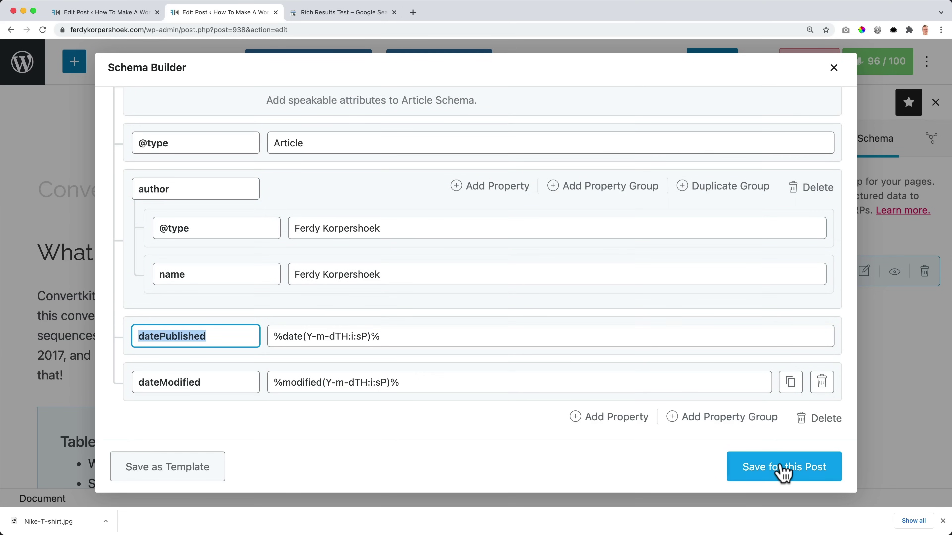
pyautogui.click(778, 473)
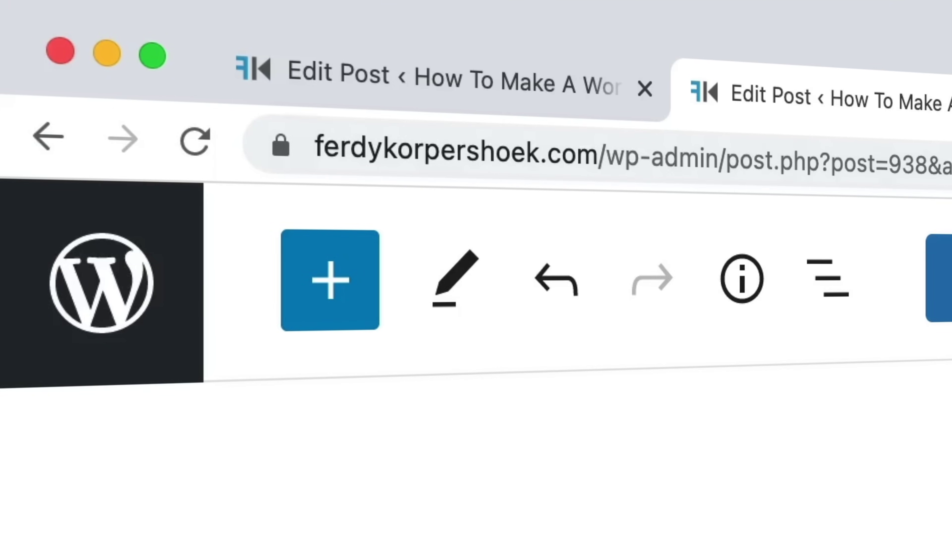
# Search Google for 'rankmath documention schema markup' and open the Configuring Schema Markup article.
pyautogui.press('super+t')
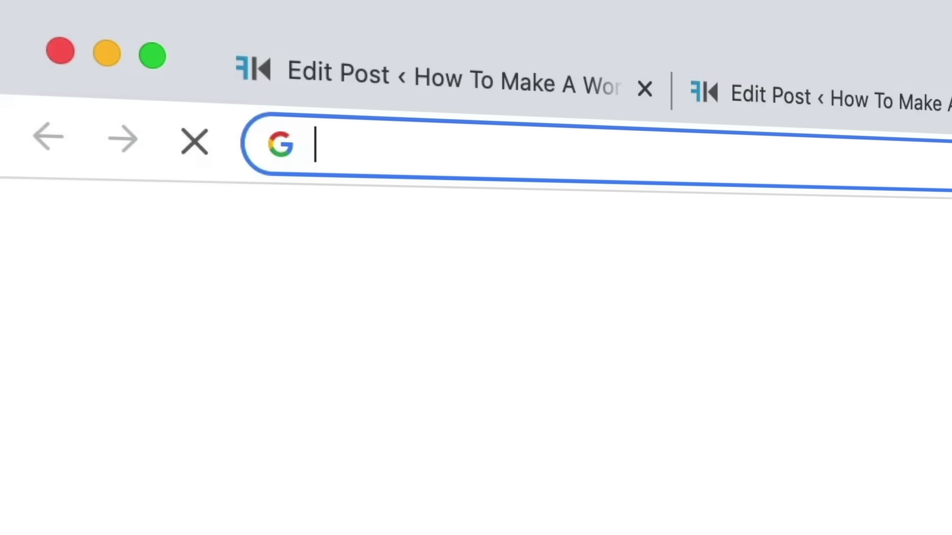
pyautogui.write('rankma')
pyautogui.press('Return')
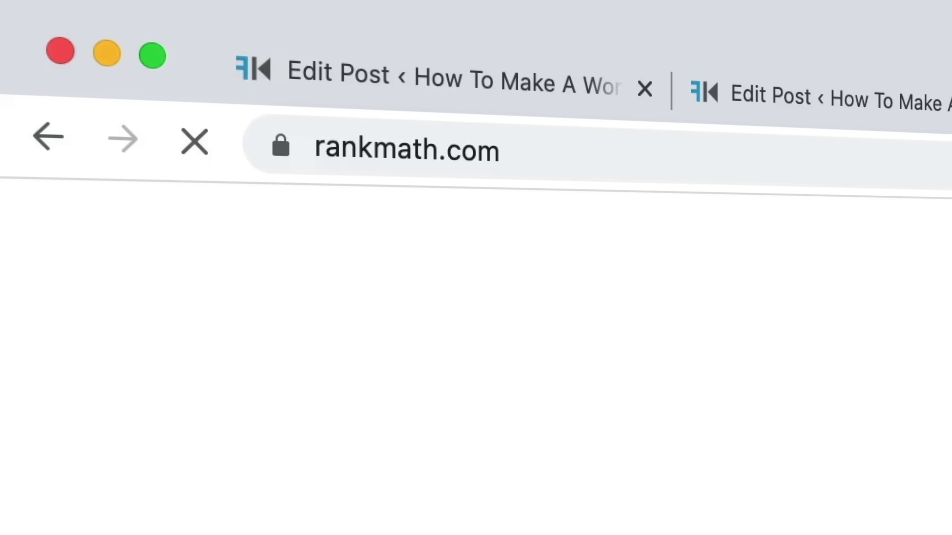
pyautogui.press('super+l')
pyautogui.write('rankmath d')
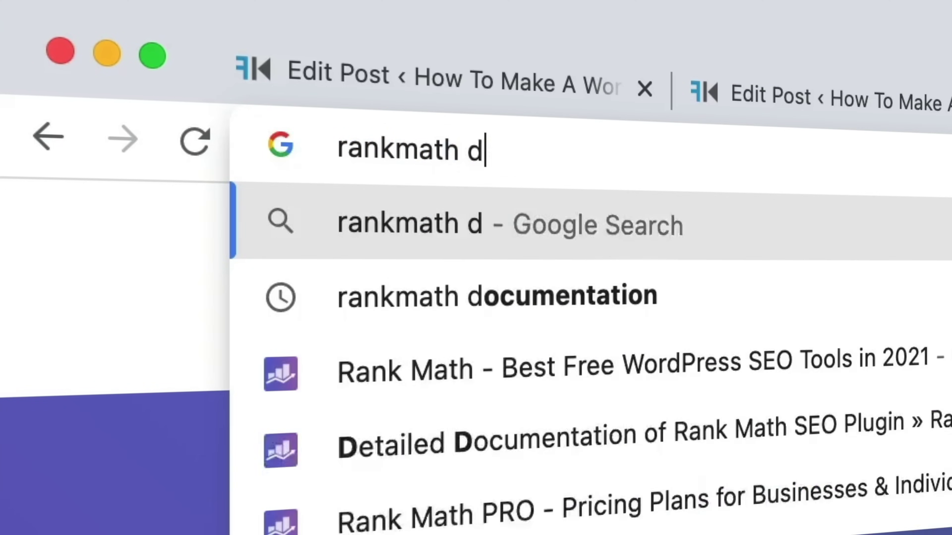
pyautogui.write('ocumention')
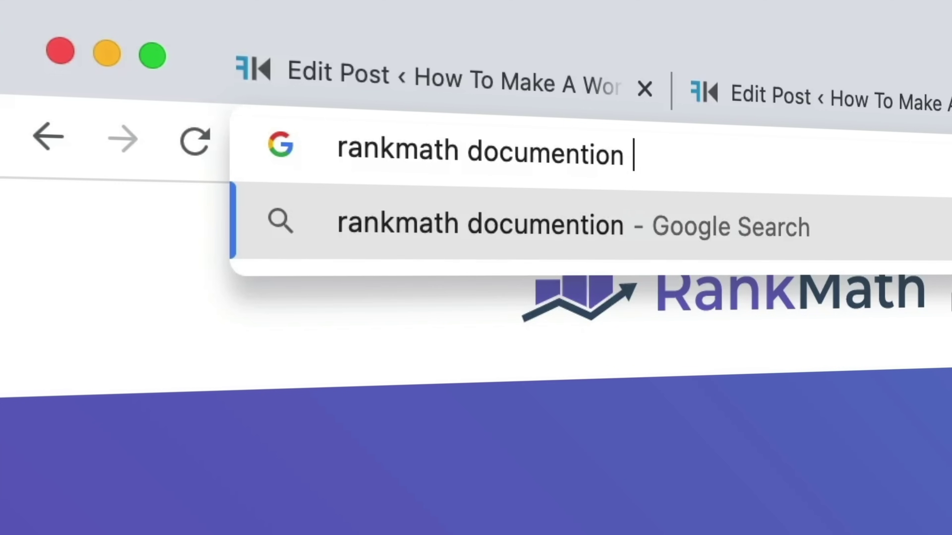
pyautogui.write(' schema marku')
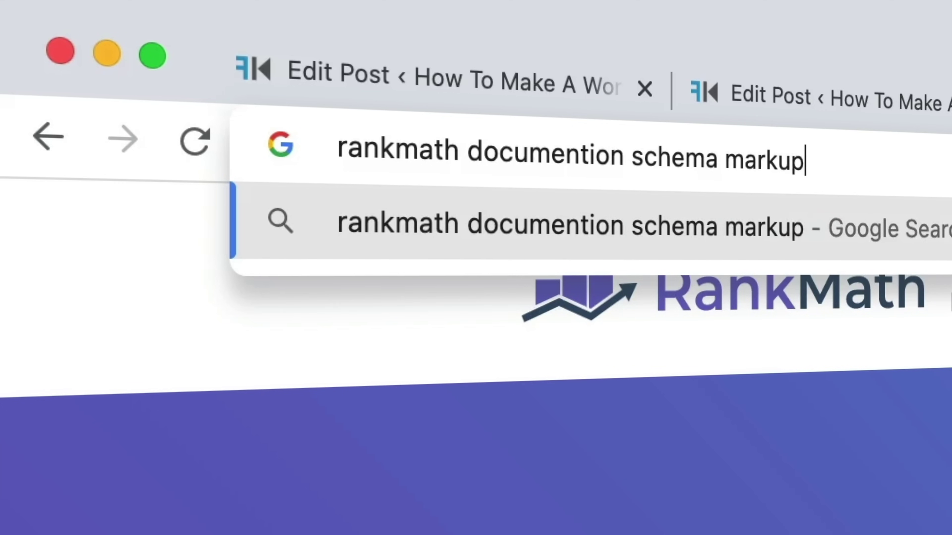
pyautogui.write('p')
pyautogui.press('Return')
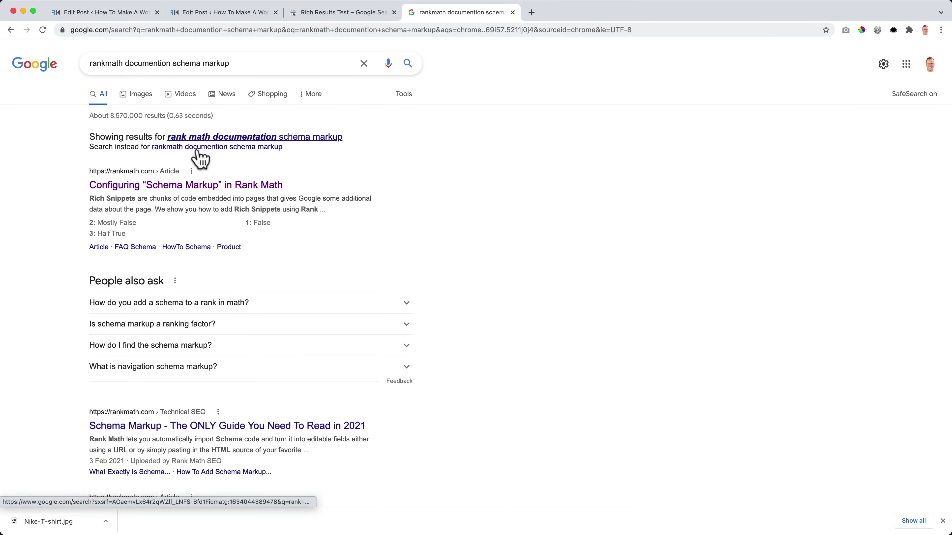
pyautogui.click(186, 189)
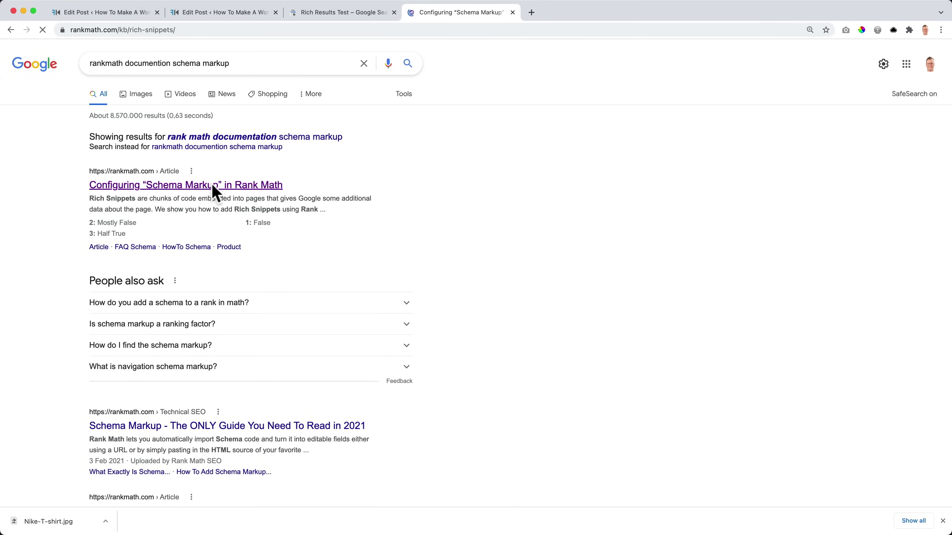
# Jump to the guide's Article section and read through Book and Course down to Dataset.
pyautogui.scroll(-6, 370, 235)
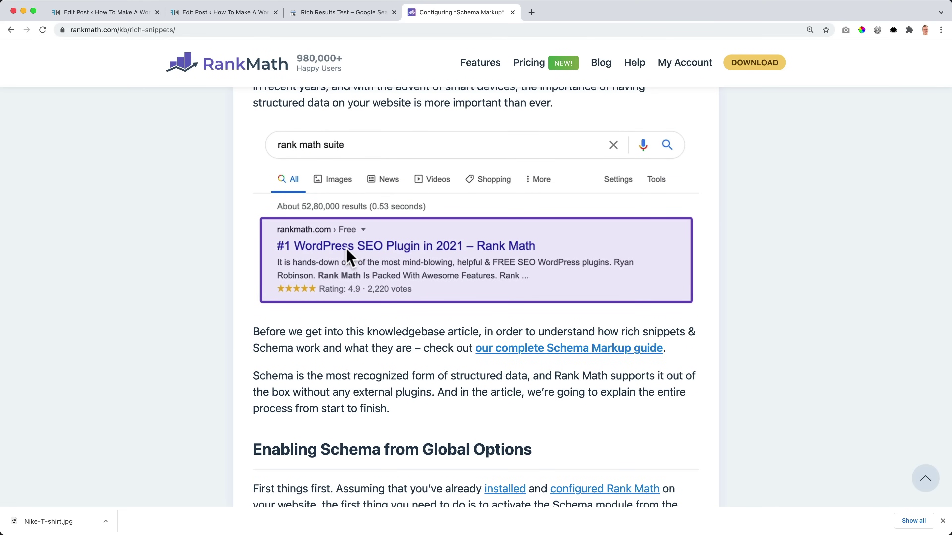
pyautogui.scroll(-15, 347, 249)
pyautogui.scroll(-20, 346, 249)
pyautogui.scroll(-20, 350, 257)
pyautogui.scroll(-20, 354, 255)
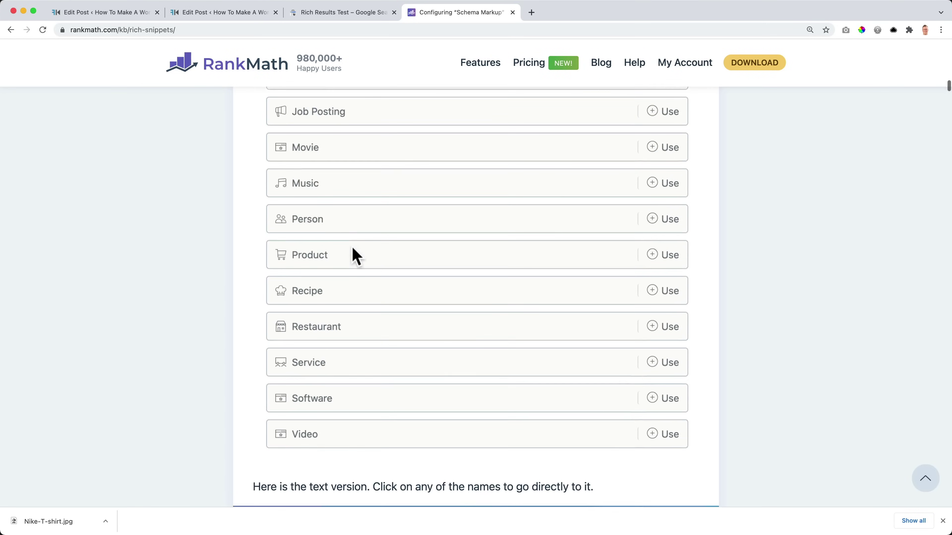
pyautogui.scroll(-10, 356, 256)
pyautogui.scroll(2, 338, 246)
pyautogui.scroll(-5, 339, 246)
pyautogui.scroll(-4, 339, 245)
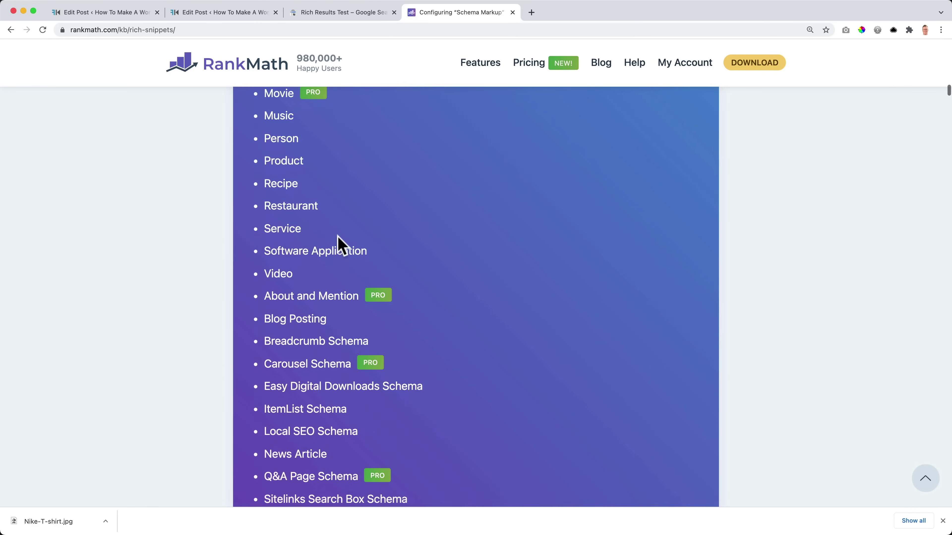
pyautogui.scroll(8, 341, 244)
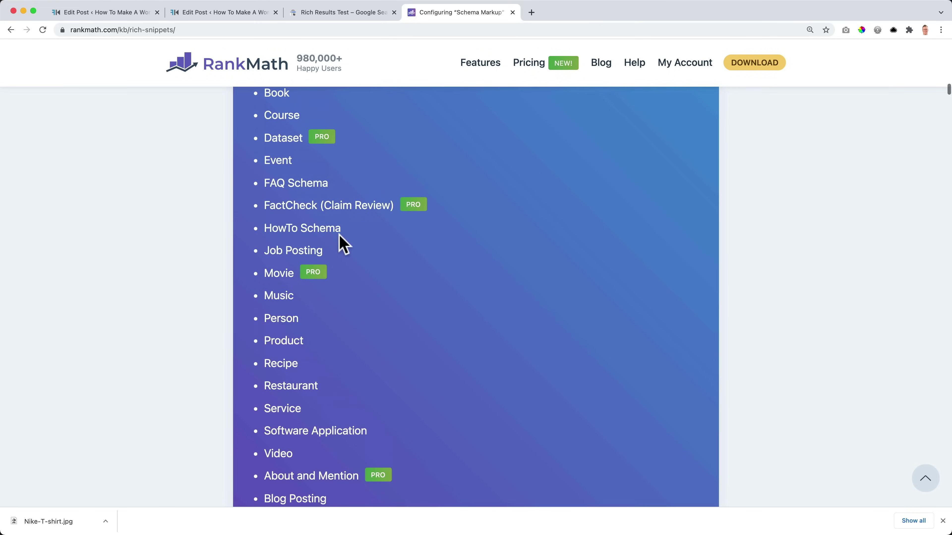
pyautogui.scroll(2, 339, 238)
pyautogui.scroll(2, 294, 315)
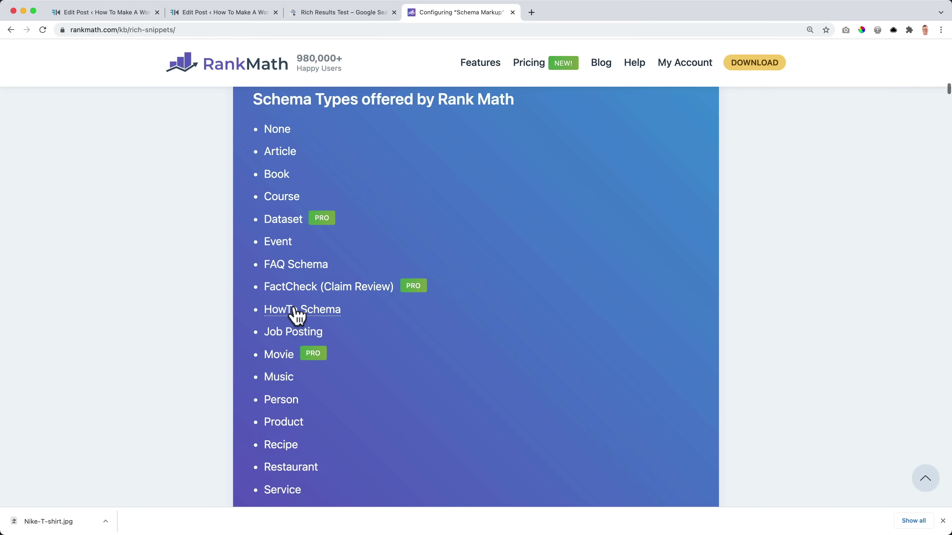
pyautogui.click(279, 158)
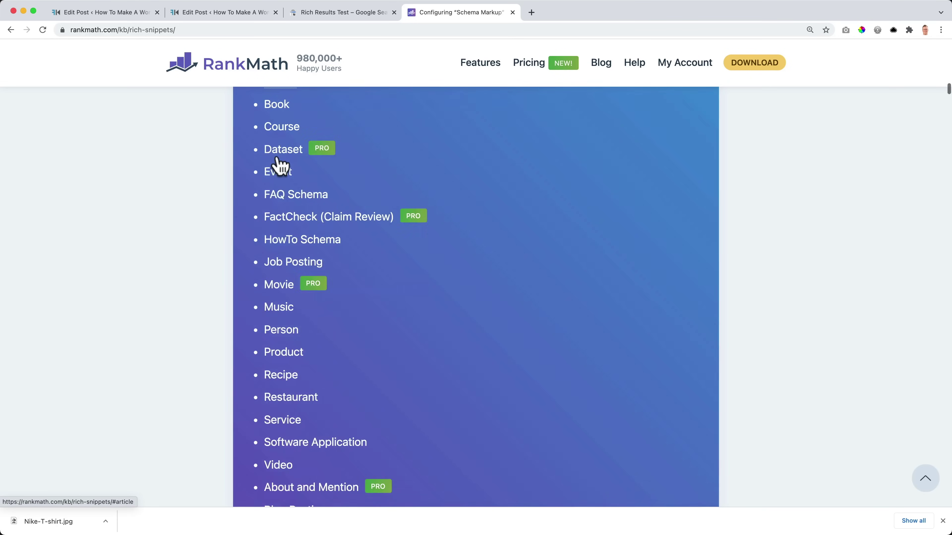
pyautogui.scroll(-15, 371, 214)
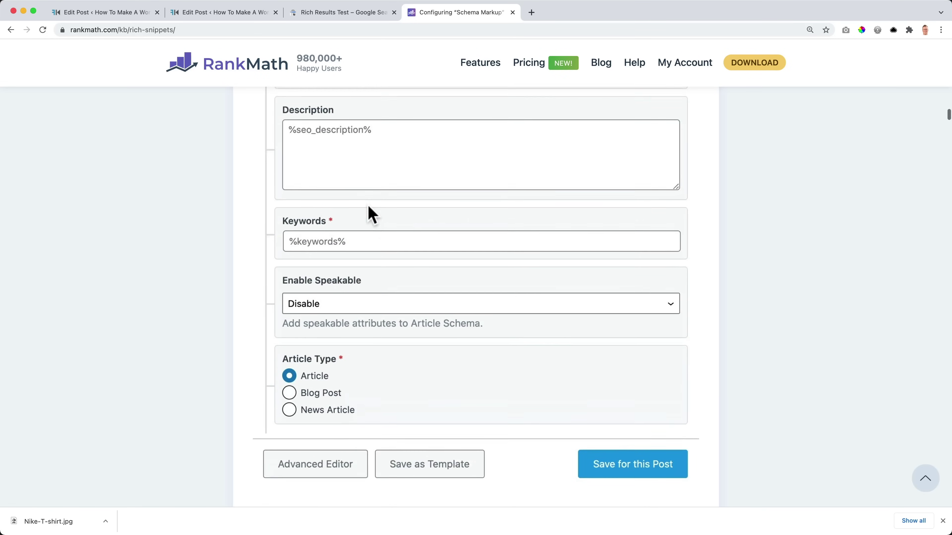
pyautogui.scroll(-7, 371, 214)
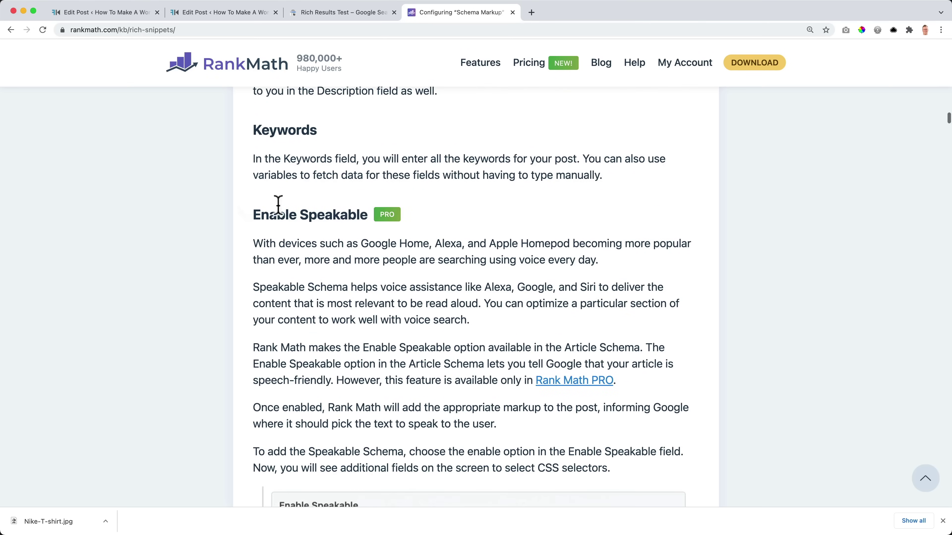
pyautogui.scroll(-9, 375, 240)
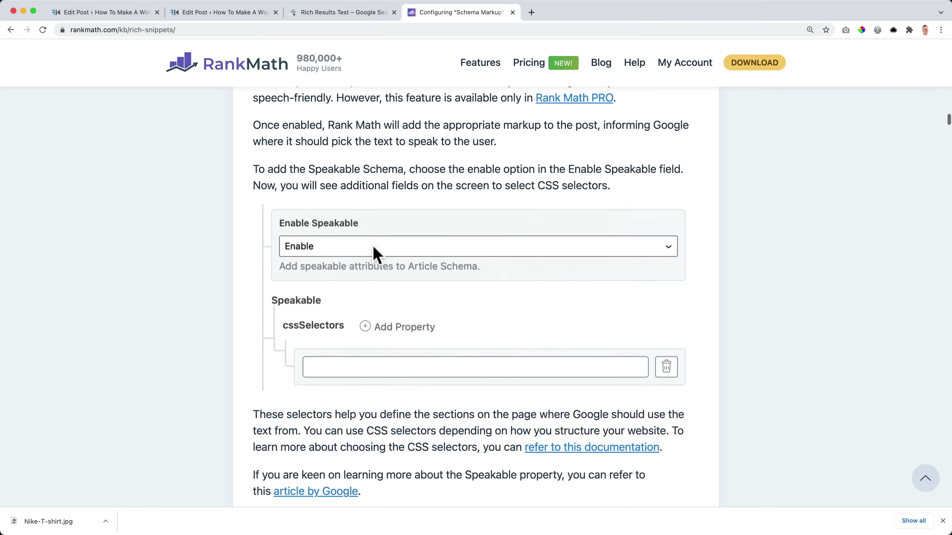
pyautogui.scroll(-2, 377, 255)
pyautogui.scroll(-8, 317, 309)
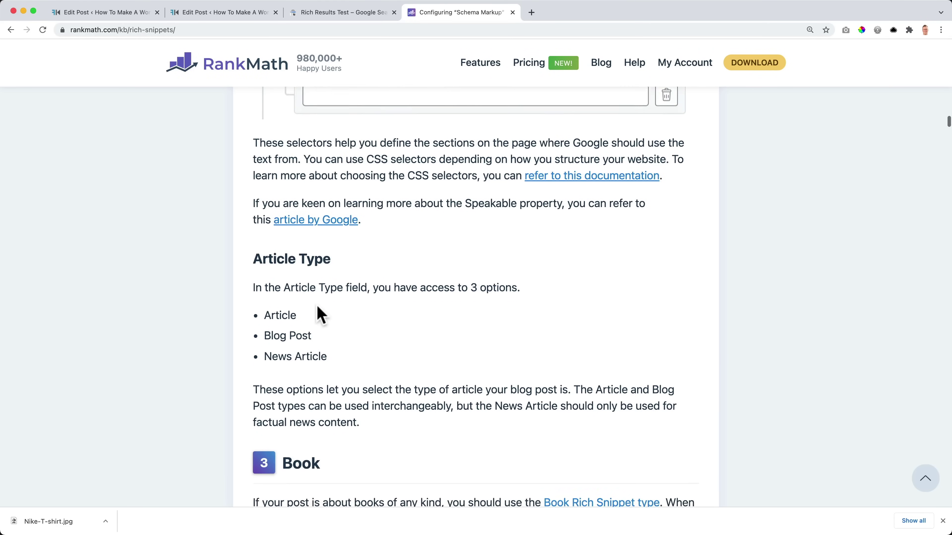
pyautogui.scroll(-18, 310, 225)
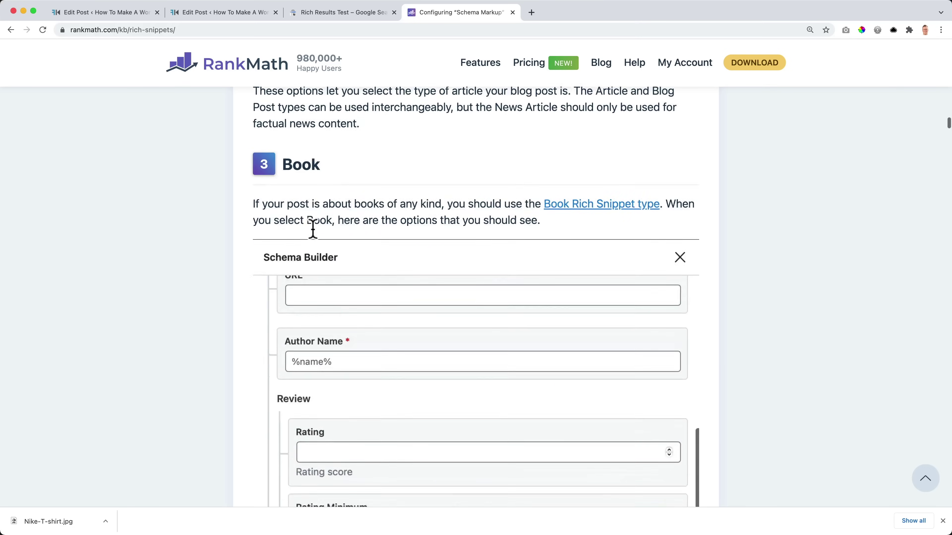
pyautogui.scroll(-20, 314, 231)
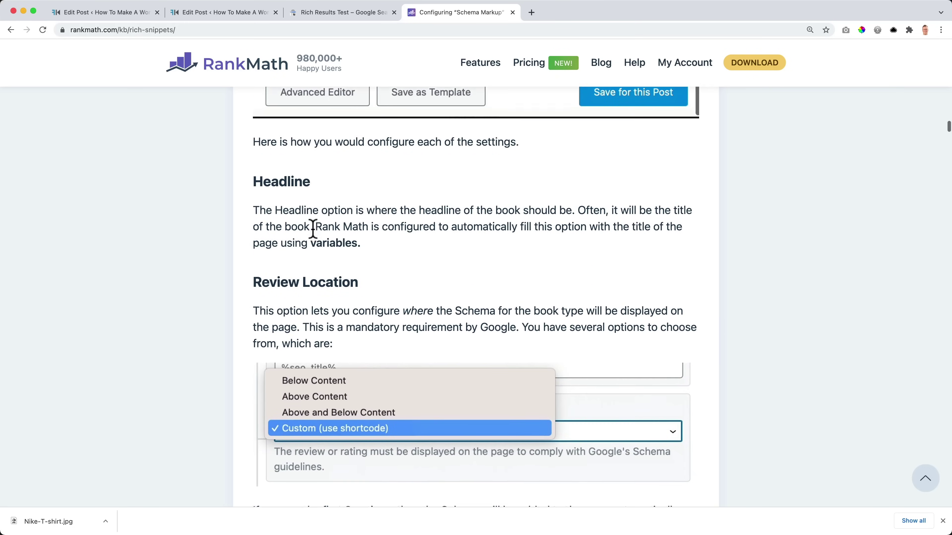
pyautogui.scroll(-20, 313, 231)
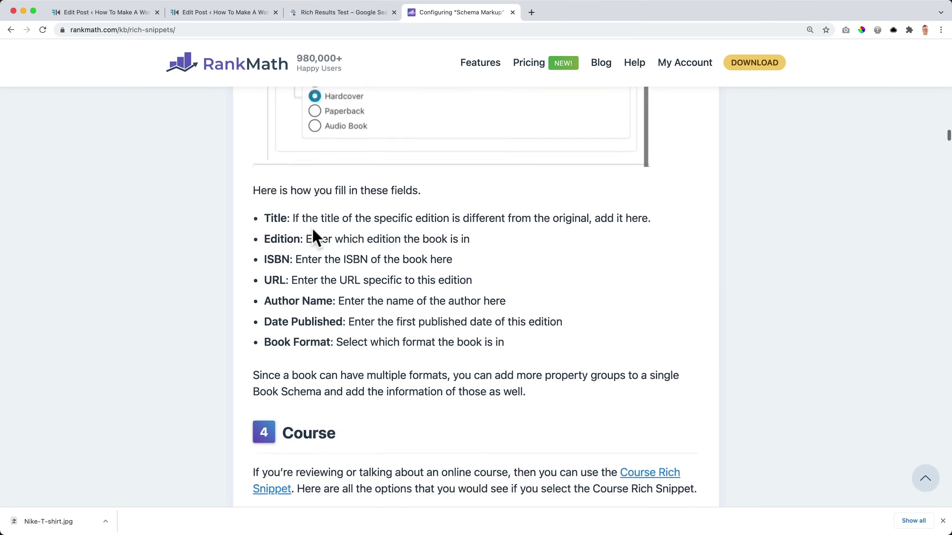
pyautogui.scroll(-14, 314, 237)
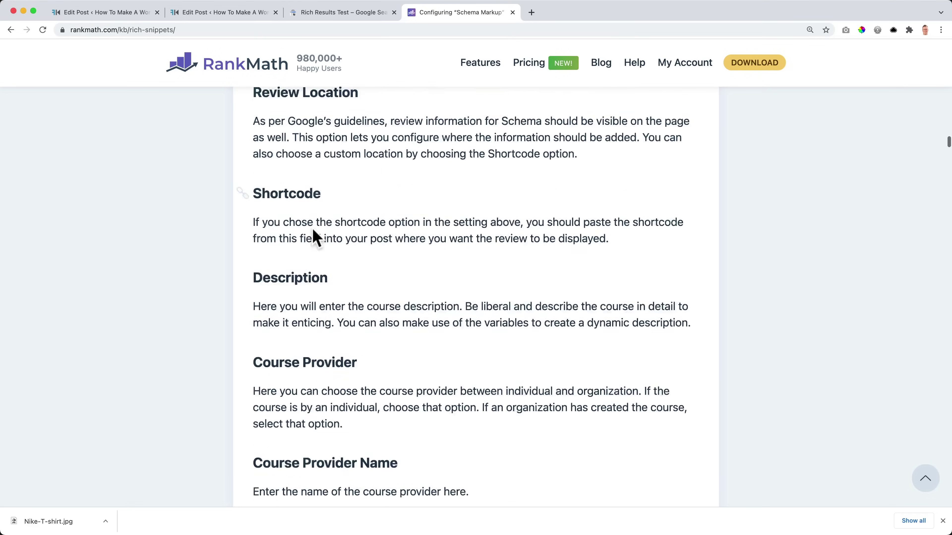
# Close the schema guide and Rich Results Test tabs, then update the post.
pyautogui.click(512, 14)
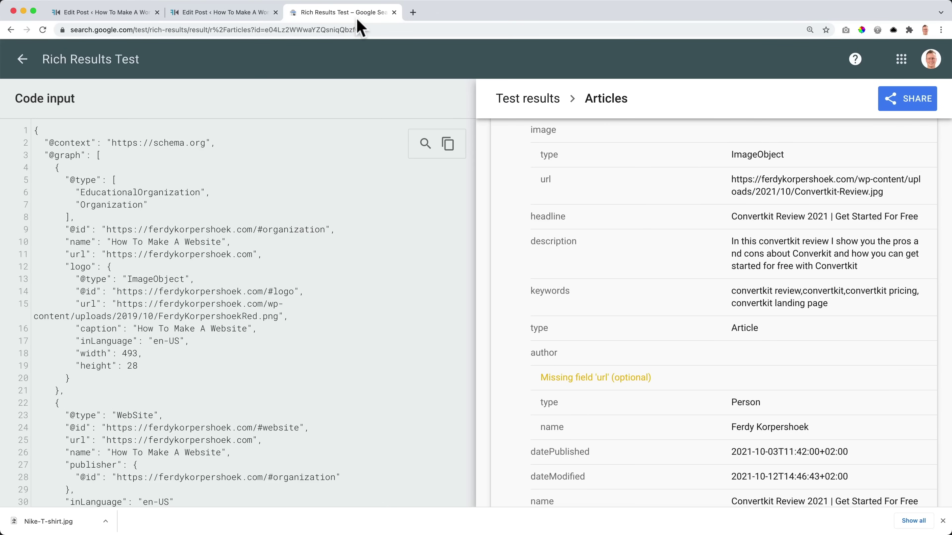
pyautogui.click(394, 12)
pyautogui.click(120, 16)
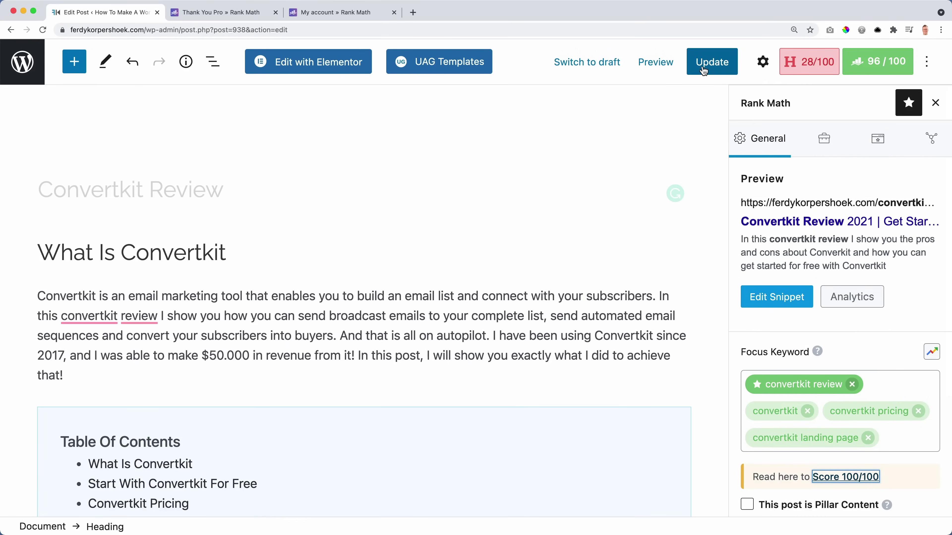
pyautogui.click(720, 72)
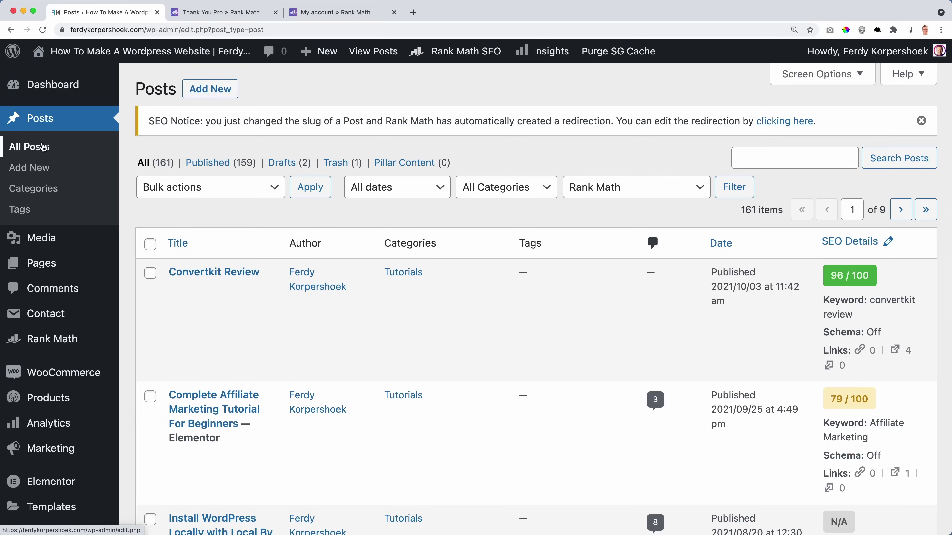
# Go to All Posts and dismiss the slug redirection notice.
pyautogui.click(44, 147)
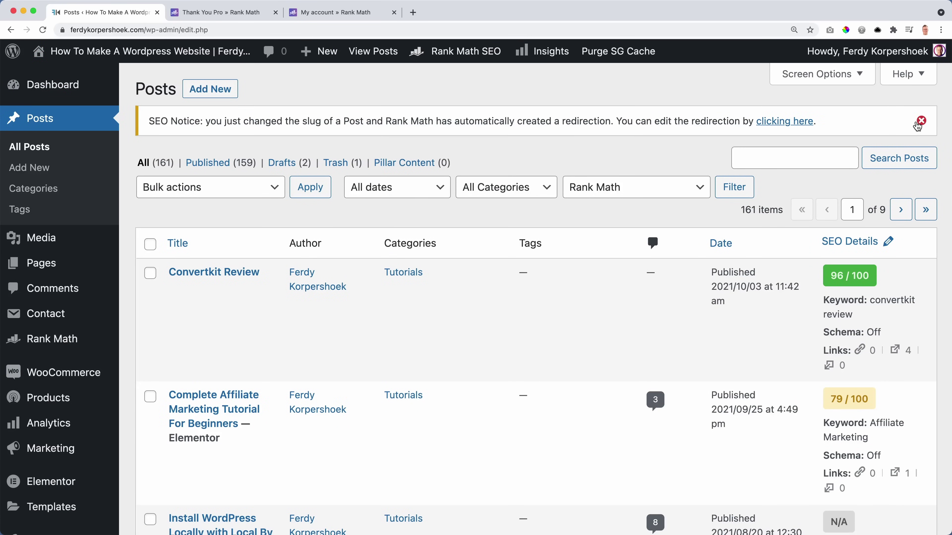
pyautogui.click(921, 120)
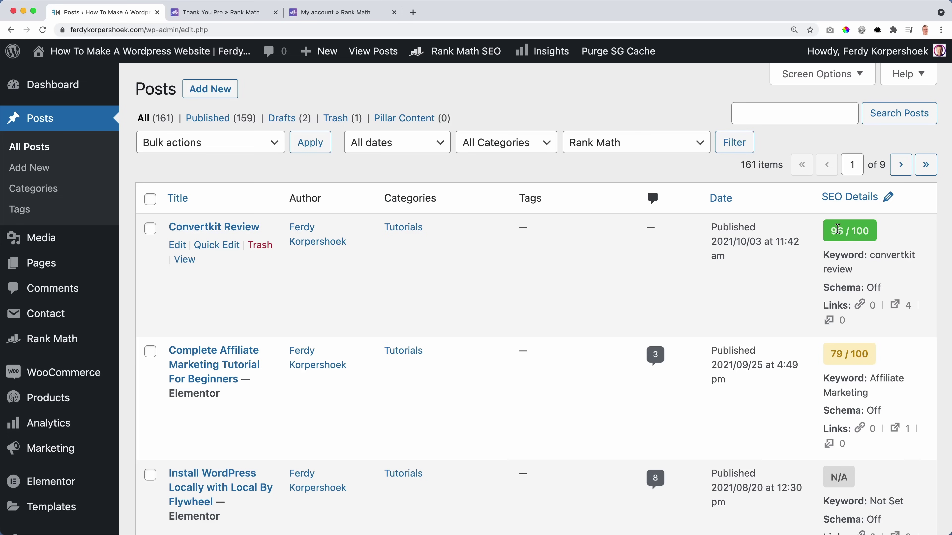
pyautogui.scroll(-4, 849, 248)
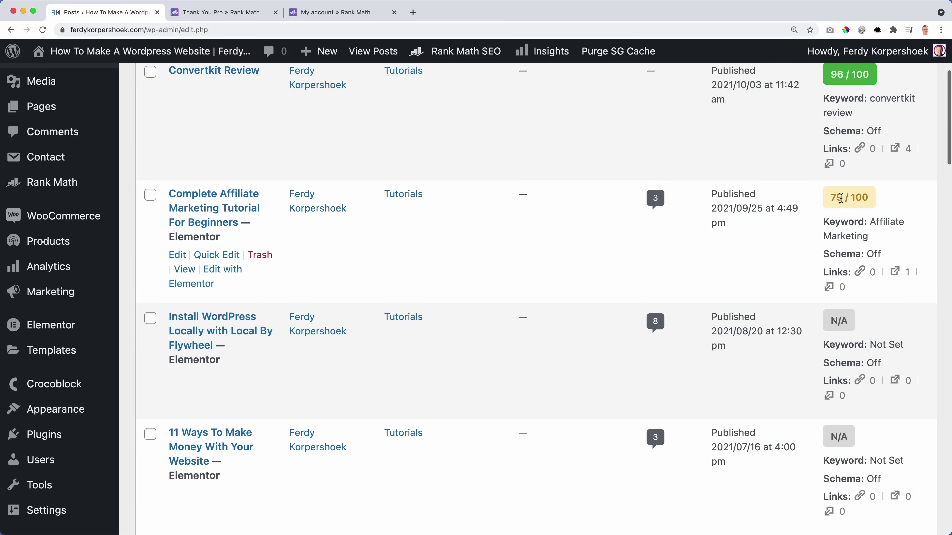
pyautogui.scroll(-7, 842, 196)
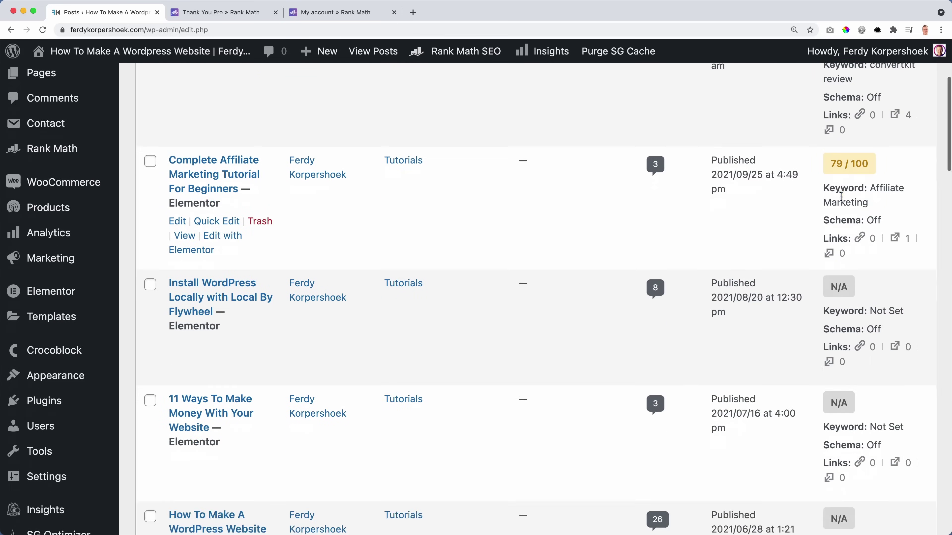
pyautogui.scroll(-20, 840, 221)
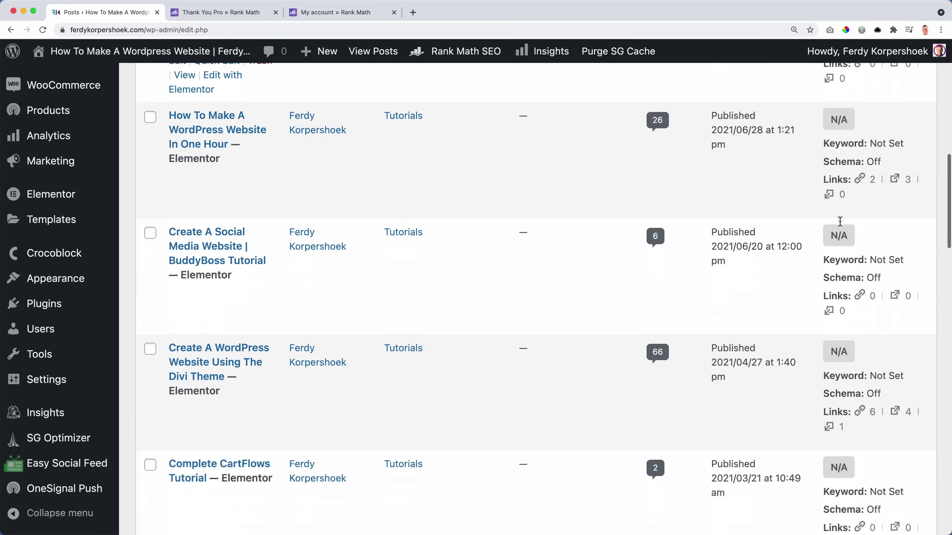
pyautogui.scroll(-10, 828, 227)
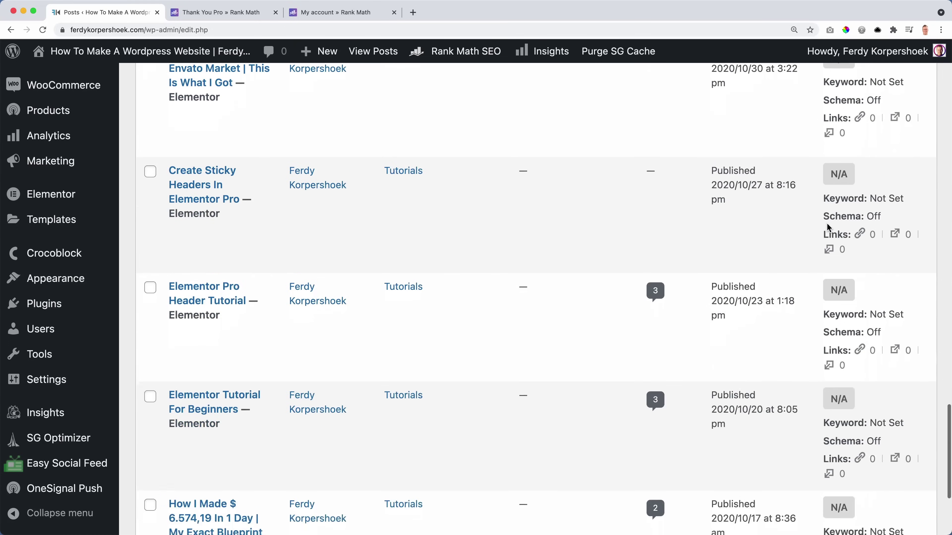
pyautogui.scroll(20, 826, 230)
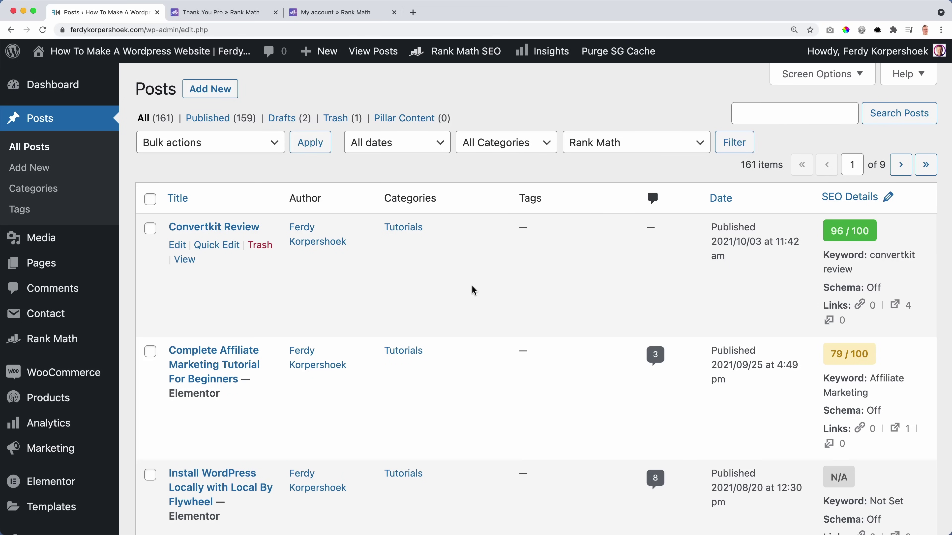
pyautogui.scroll(-6, 472, 287)
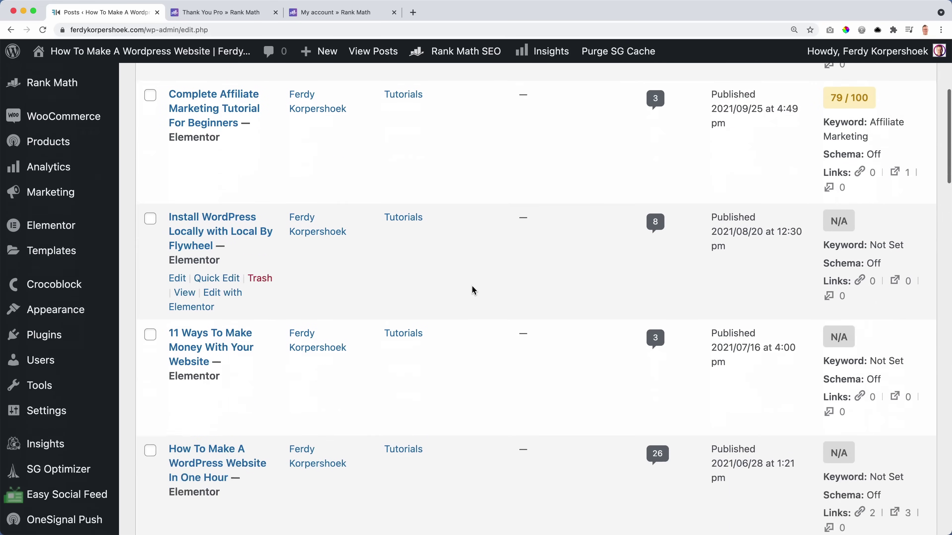
pyautogui.scroll(7, 471, 286)
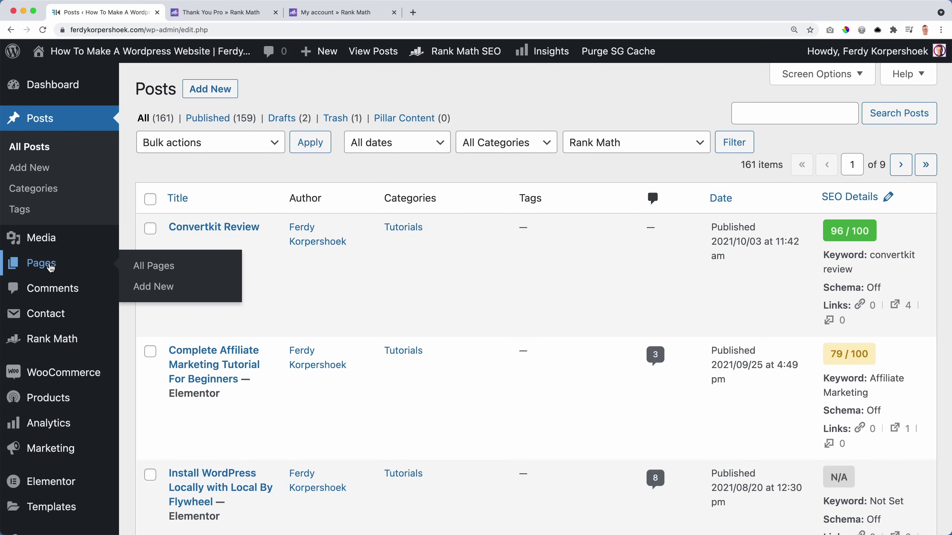
# Visit the front page and open 'Learn How To Create A Website' in the page editor.
pyautogui.click(50, 267)
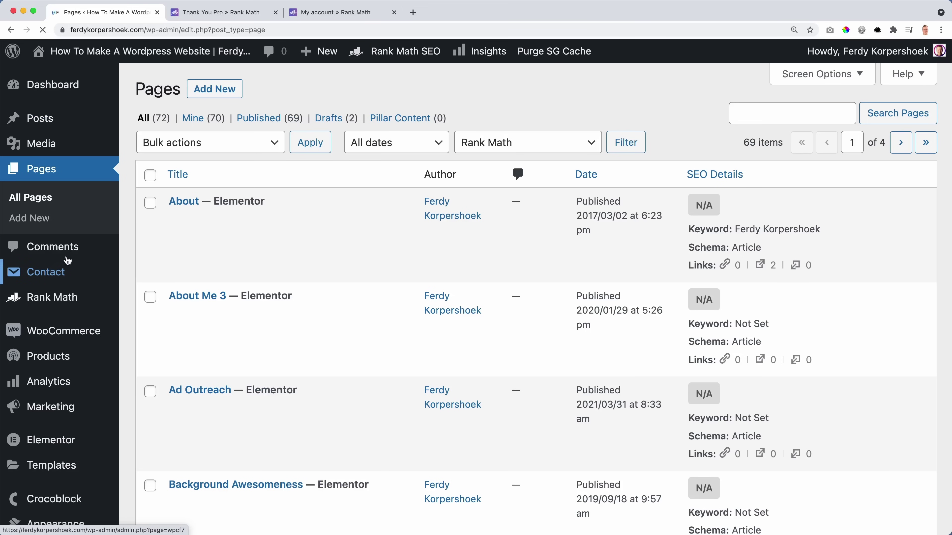
pyautogui.click(164, 55)
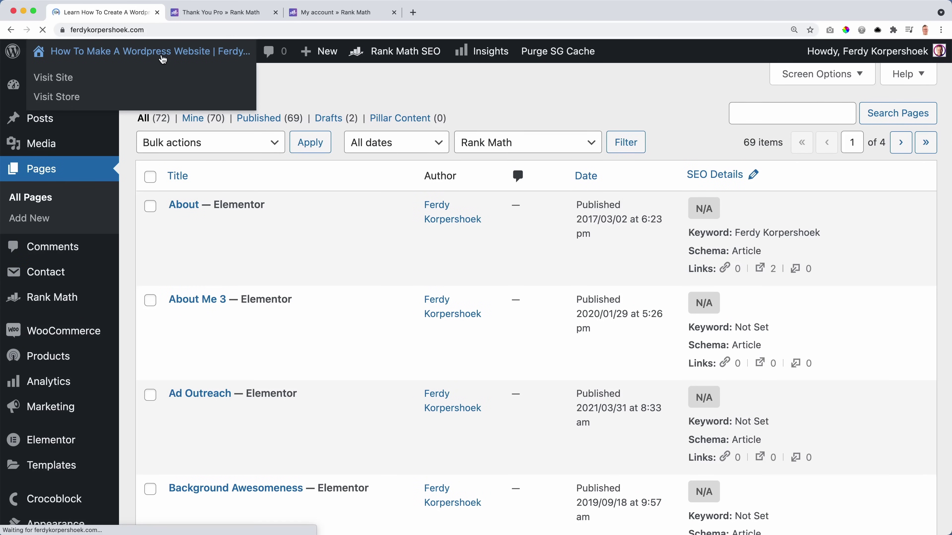
pyautogui.scroll(-15, 425, 167)
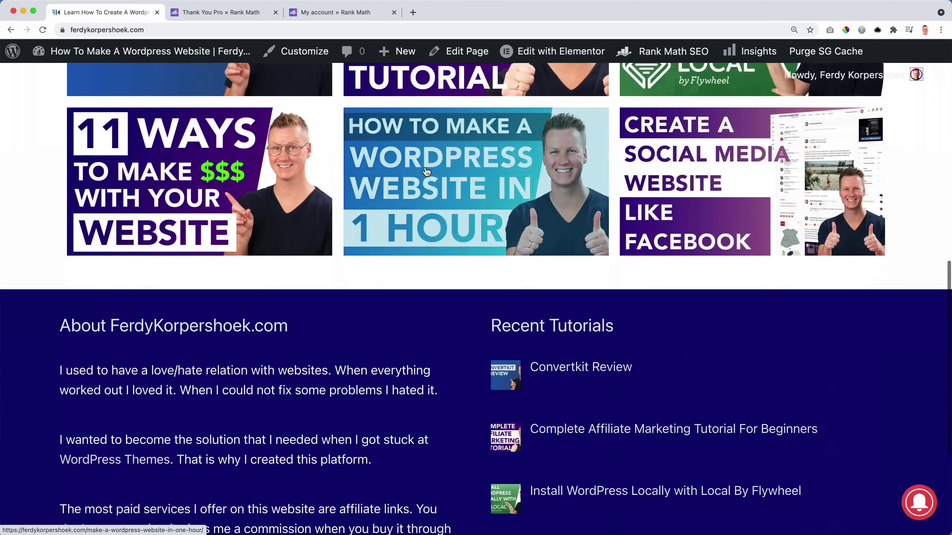
pyautogui.scroll(20, 419, 165)
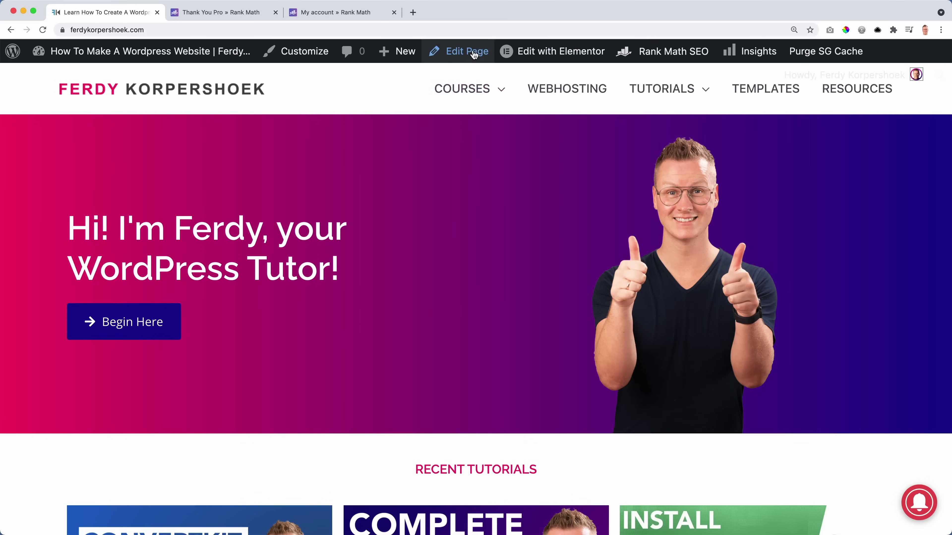
pyautogui.click(473, 54)
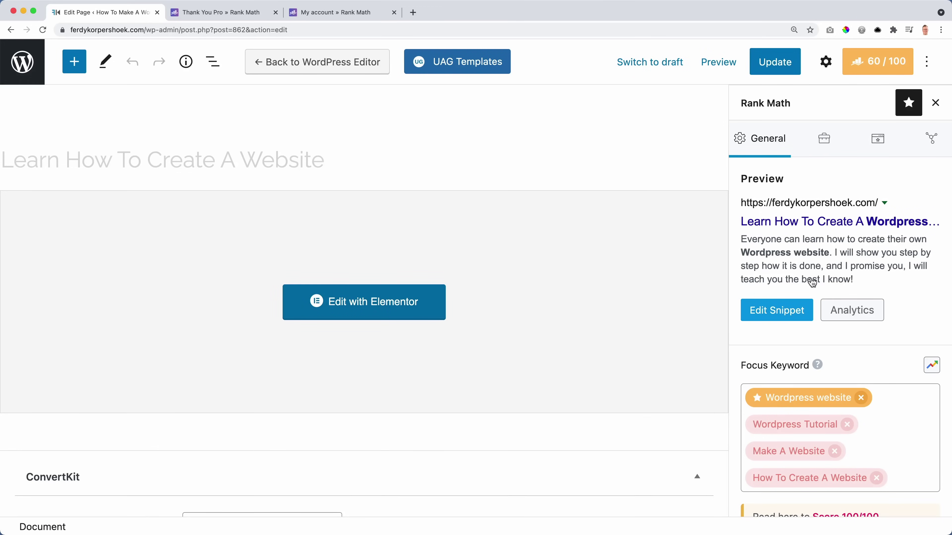
# Replace ' 2020' at the end of the homepage SEO title with %currentyear%.
pyautogui.click(774, 314)
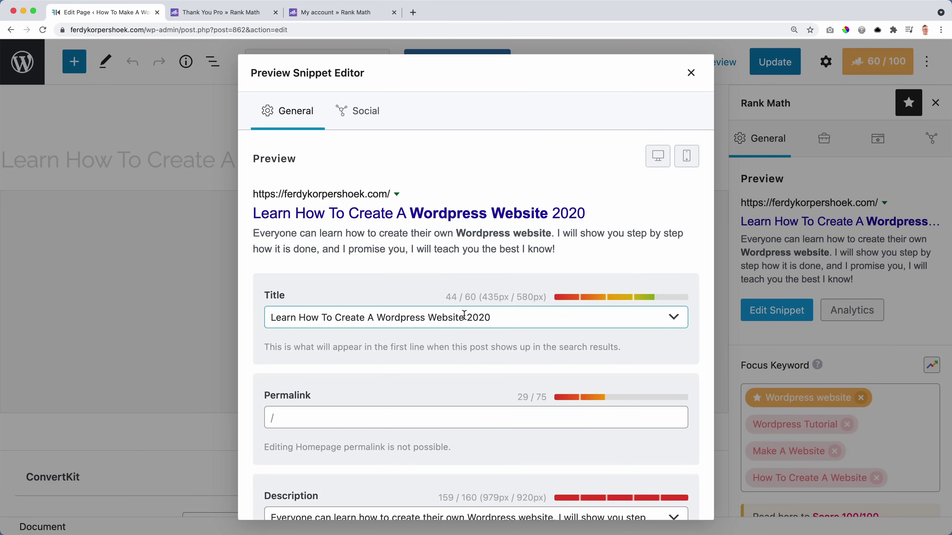
pyautogui.moveTo(464, 315); pyautogui.dragTo(499, 317)
pyautogui.press('BackSpace')
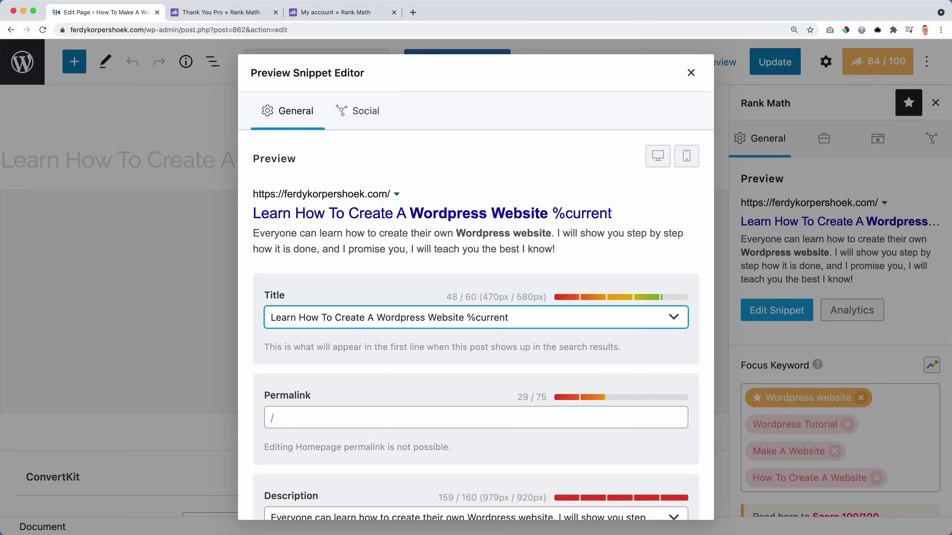
pyautogui.write('%')
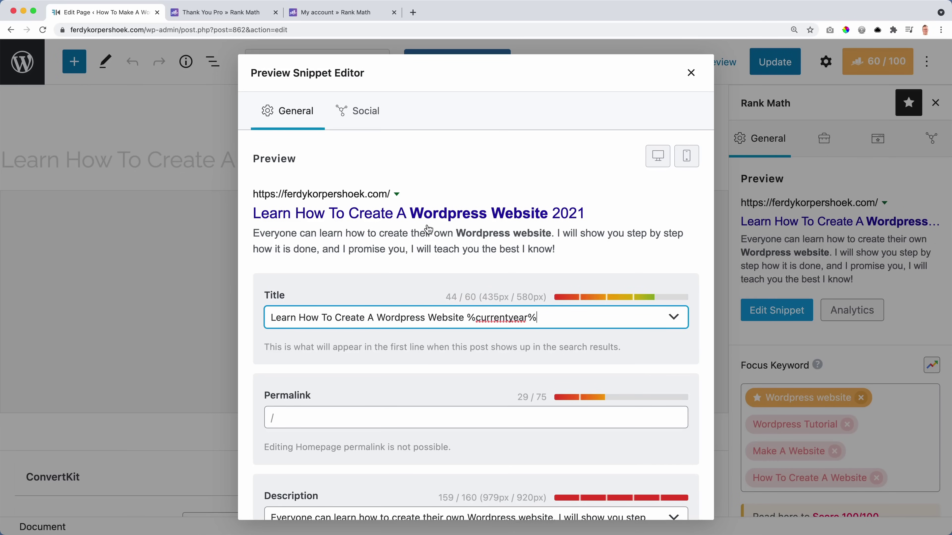
# Open ahrefs.com in a new browser tab.
pyautogui.click(414, 13)
pyautogui.write('ahref')
pyautogui.press('Return')
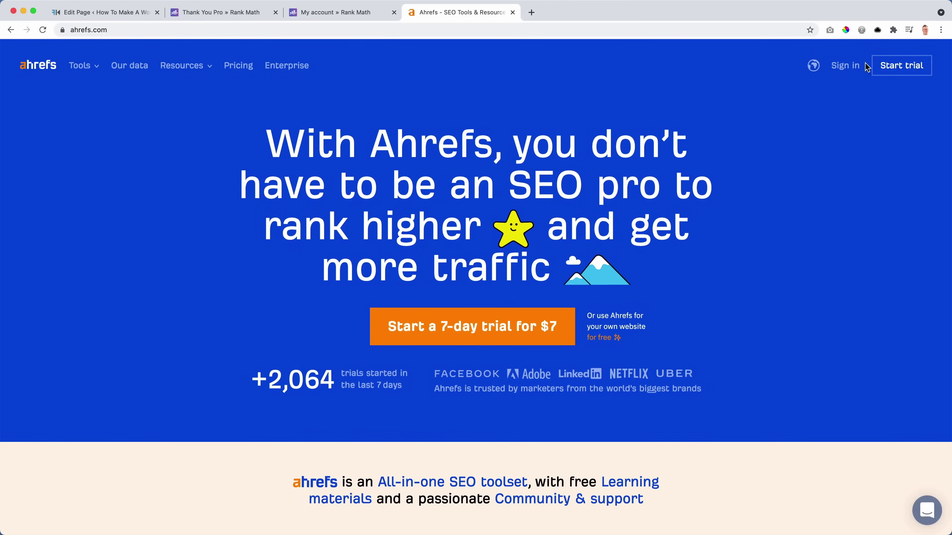
# Sign in to Ahrefs and look up 'how to make a wordpress website' in Keywords Explorer for United States.
pyautogui.click(851, 71)
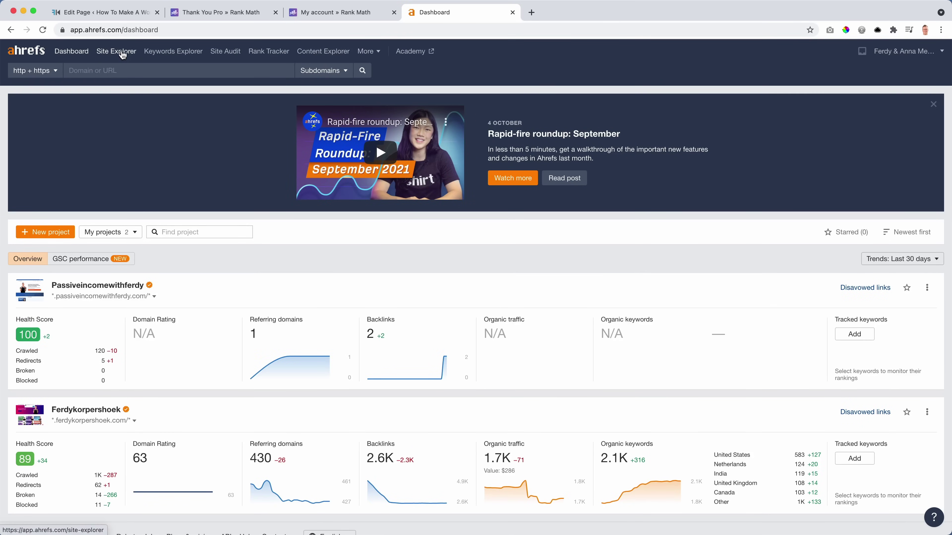
pyautogui.click(126, 52)
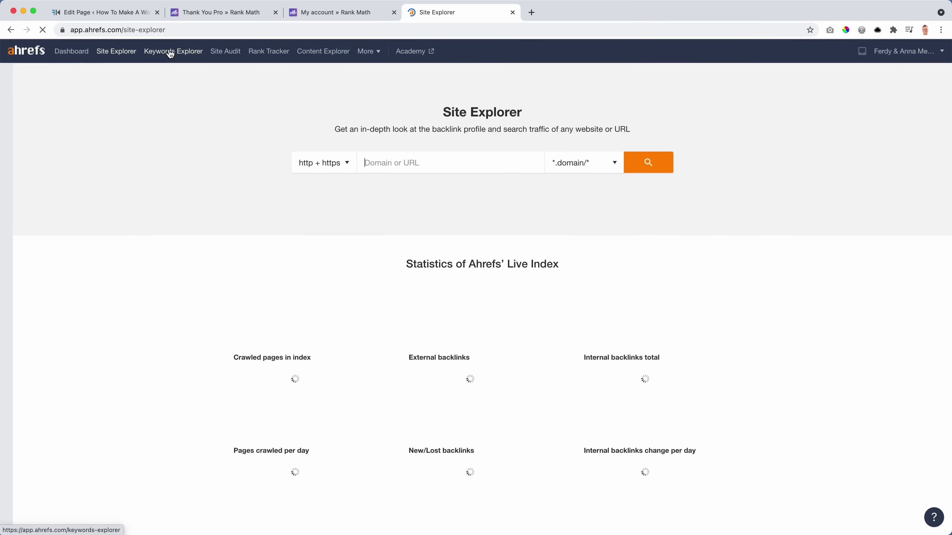
pyautogui.rightClick(165, 51)
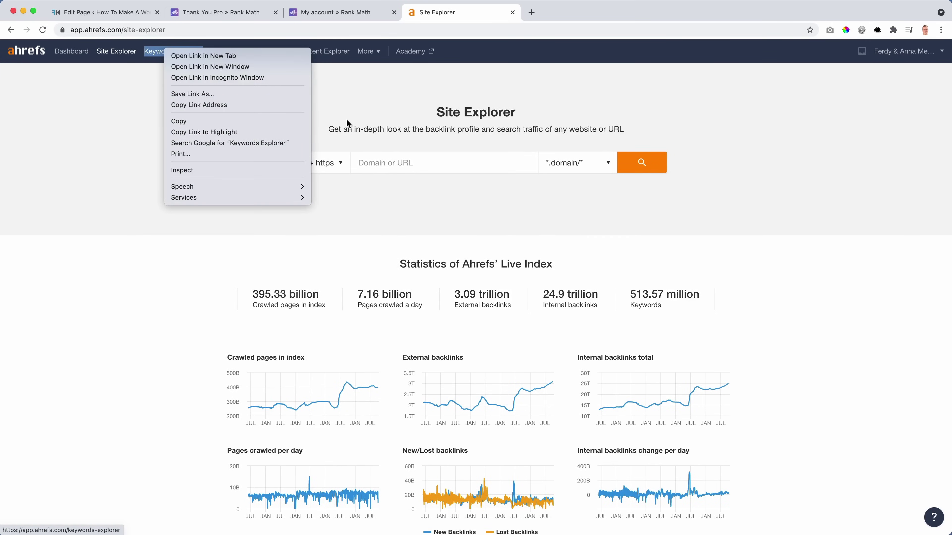
pyautogui.click(129, 101)
pyautogui.click(173, 51)
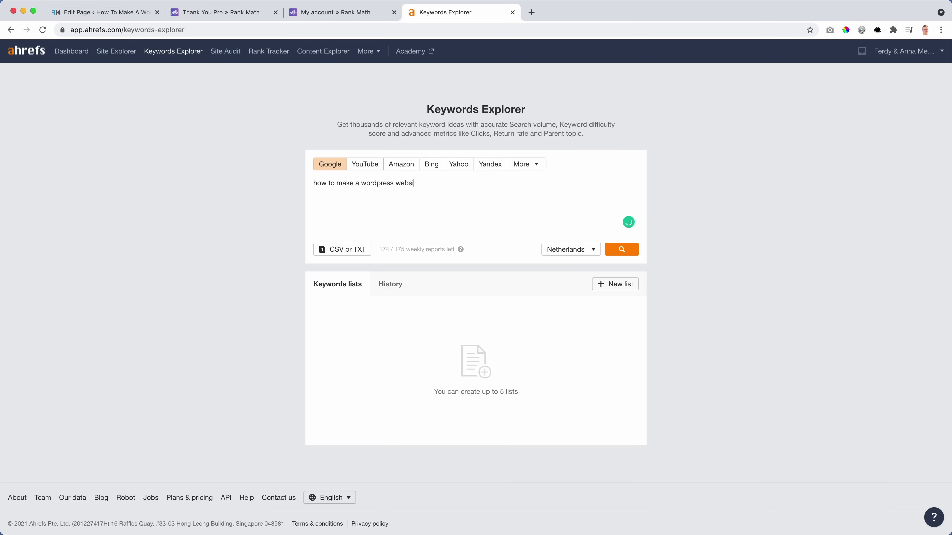
pyautogui.click(629, 252)
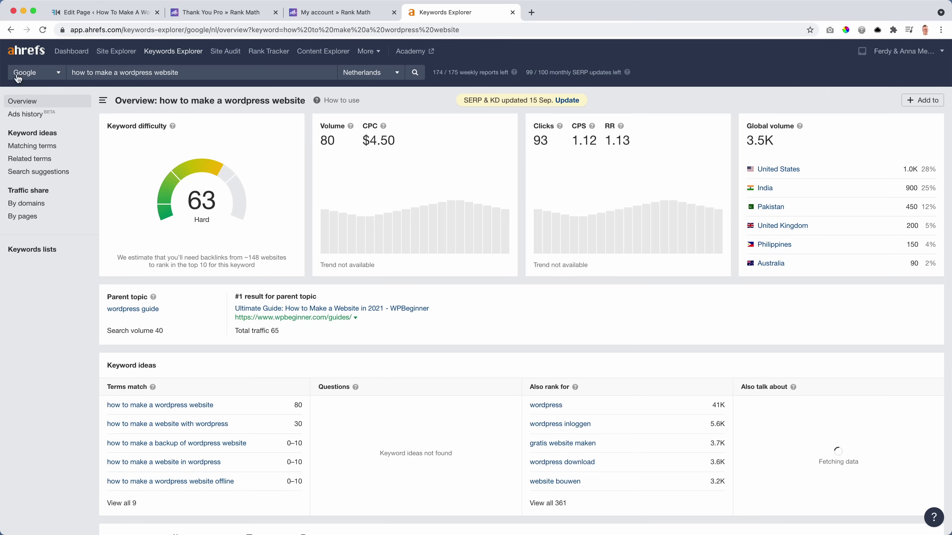
pyautogui.click(375, 73)
pyautogui.write('united')
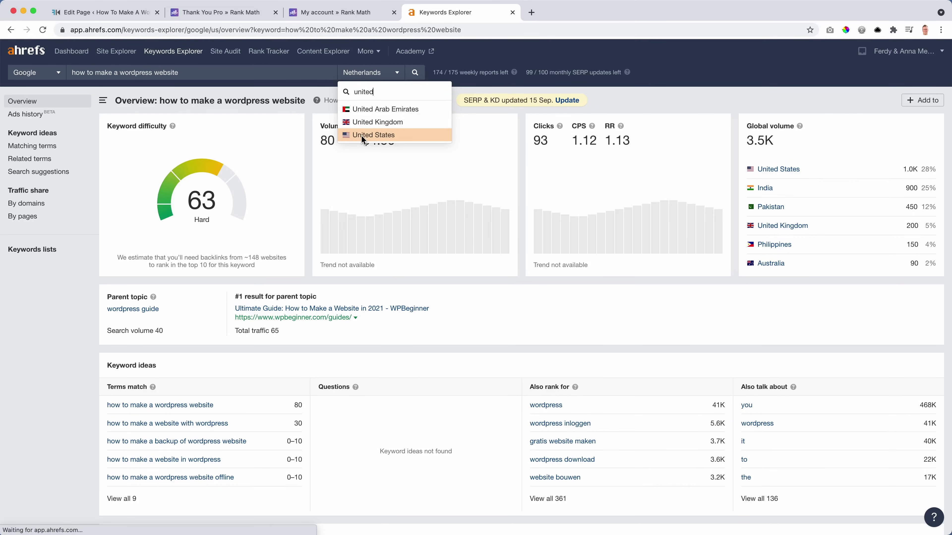
pyautogui.click(362, 136)
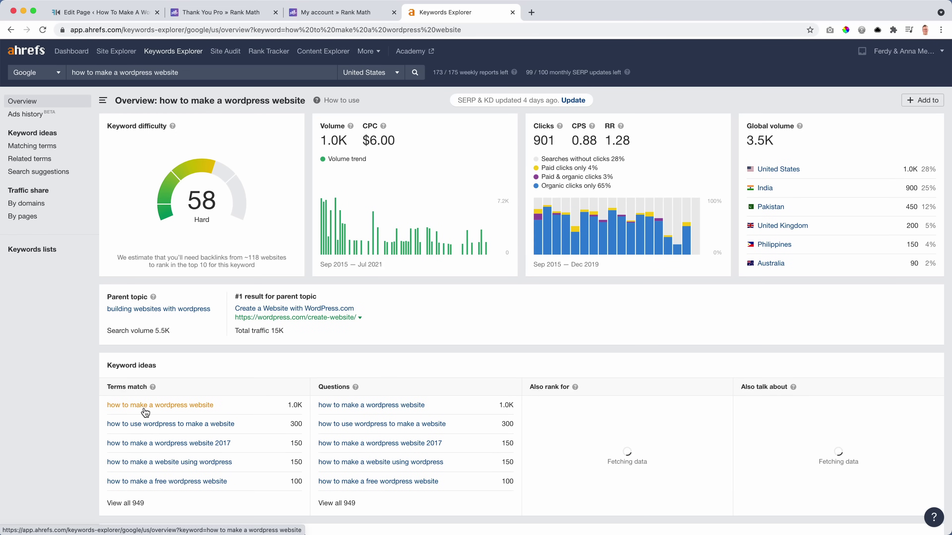
# Check the 'how to create a wordpress website' and 'how to make a website' variants.
pyautogui.doubleClick(109, 72)
pyautogui.write('create')
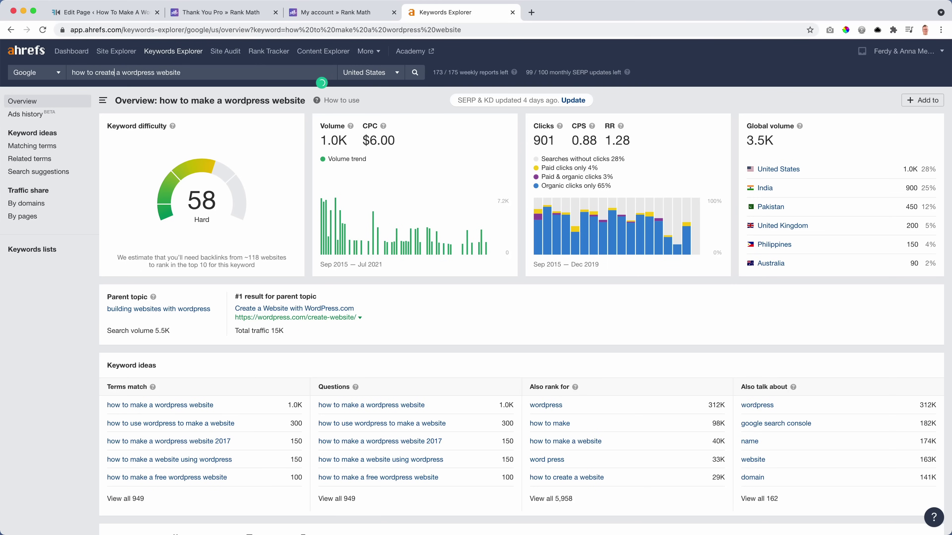
pyautogui.press('Return')
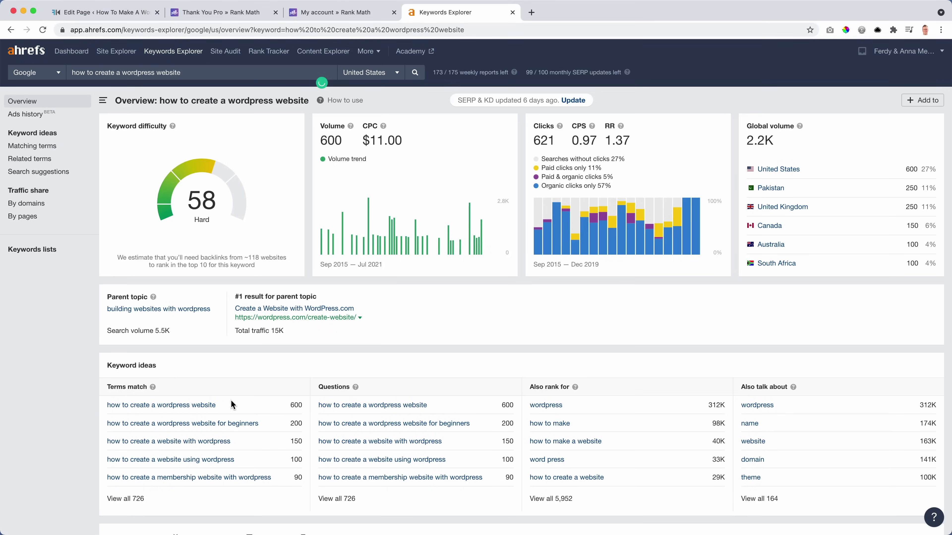
pyautogui.tripleClick(116, 73)
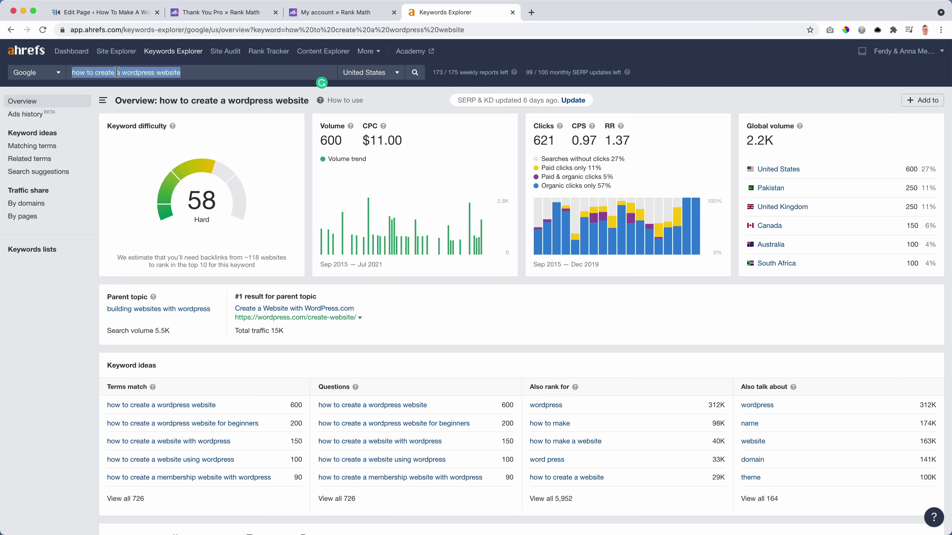
pyautogui.write('ho')
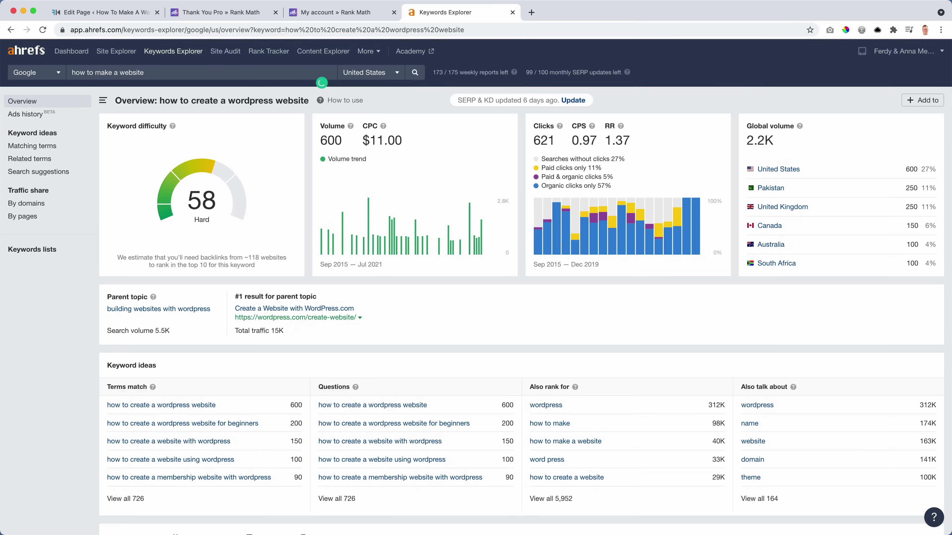
pyautogui.click(413, 74)
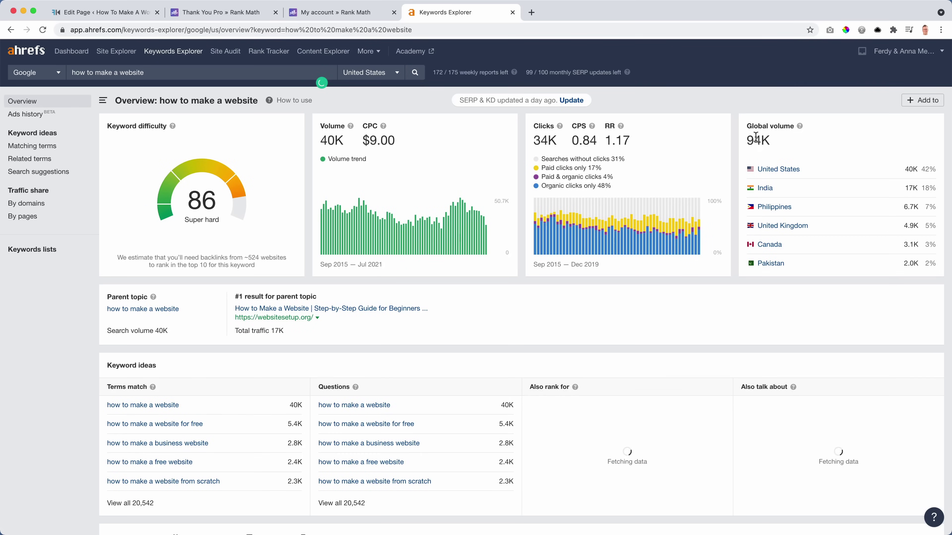
# Delete 'Wordpress' from the SEO title, leaving 'Learn How To Create A Website %currentyear%', and update the page.
pyautogui.click(102, 18)
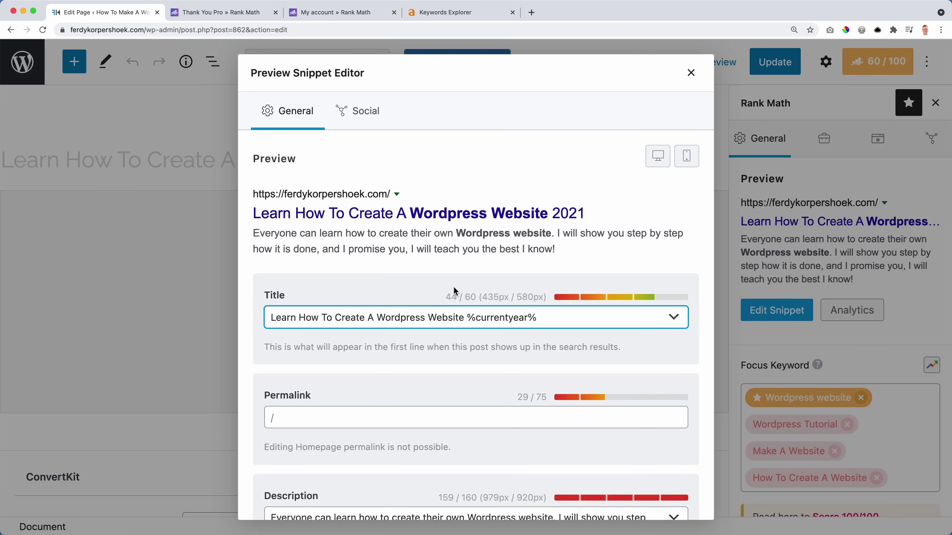
pyautogui.moveTo(378, 316); pyautogui.dragTo(428, 317)
pyautogui.press('BackSpace')
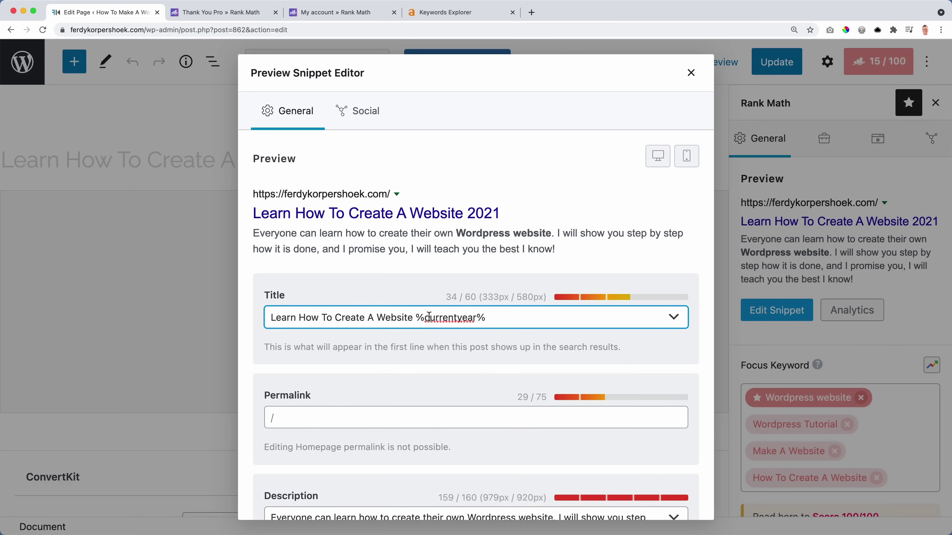
pyautogui.scroll(-3, 422, 312)
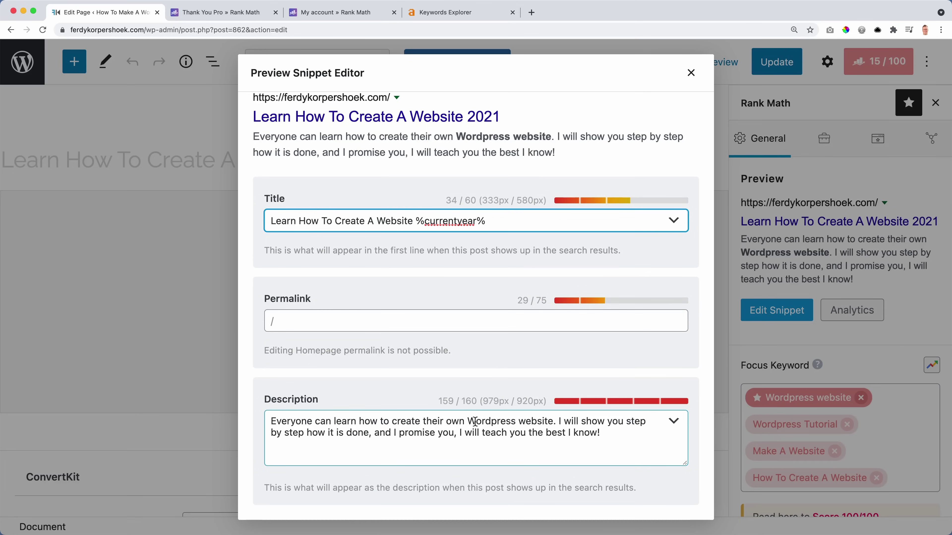
pyautogui.click(691, 72)
pyautogui.click(769, 68)
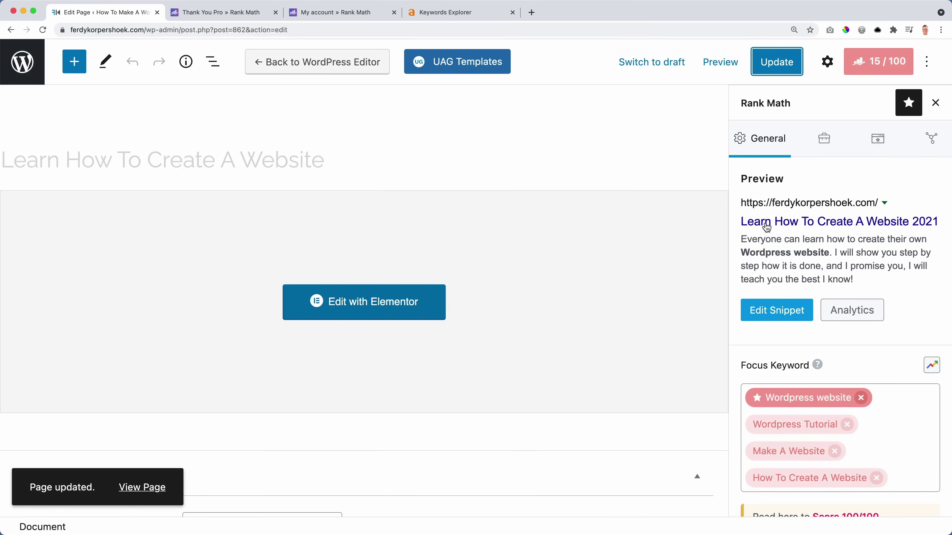
# Remove all five existing focus keywords and add 'How To Make A Website' as the only one.
pyautogui.scroll(-2, 824, 244)
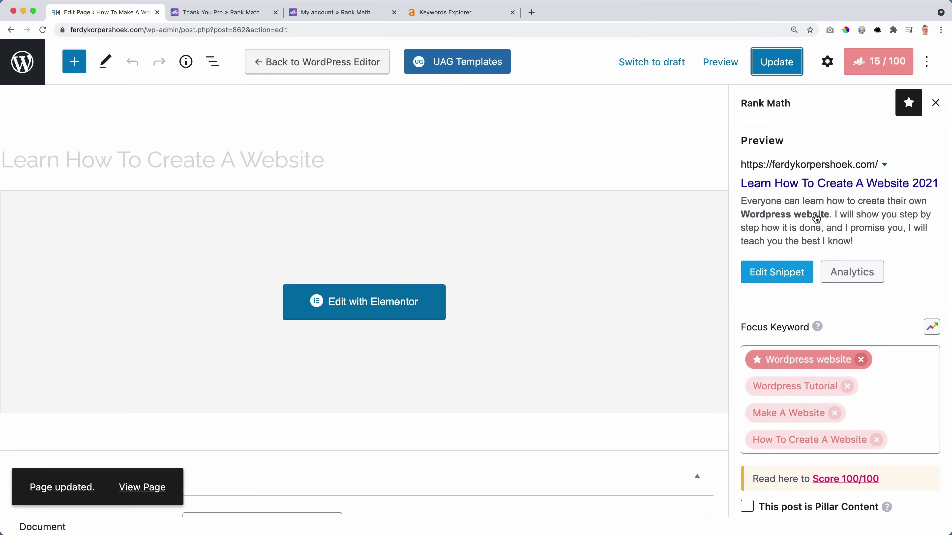
pyautogui.scroll(2, 816, 219)
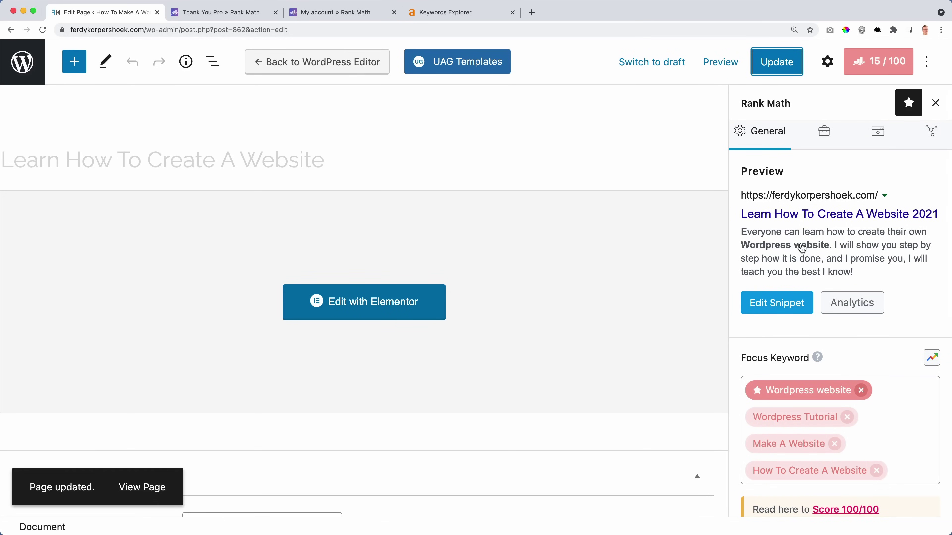
pyautogui.scroll(-4, 821, 285)
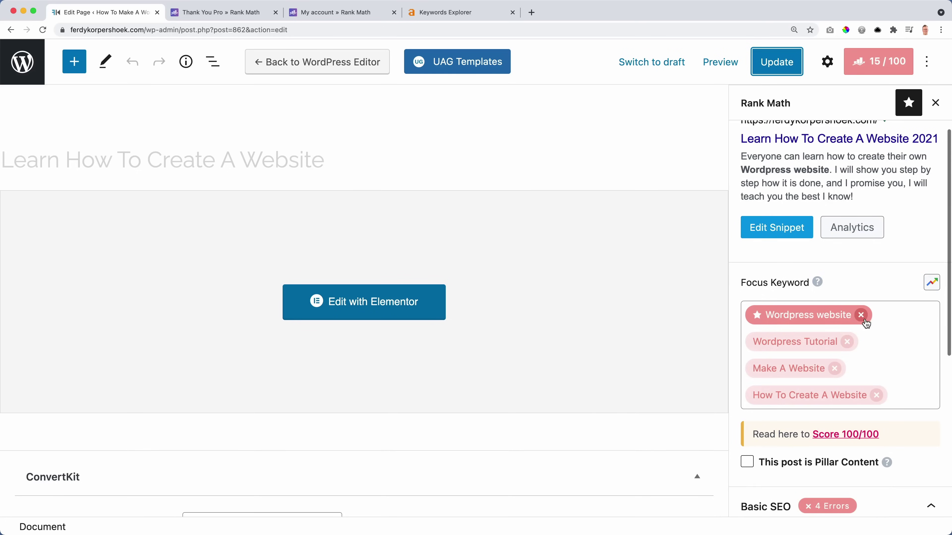
pyautogui.click(861, 311)
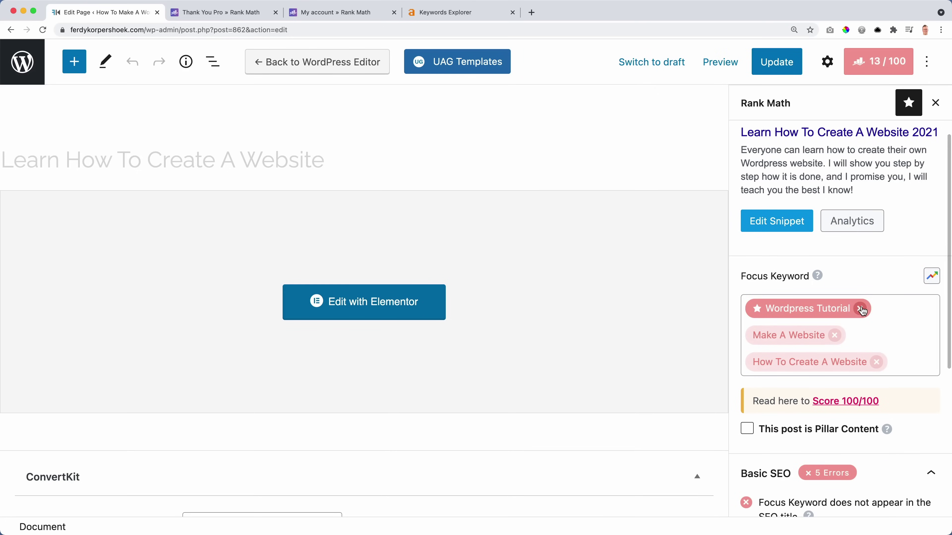
pyautogui.click(861, 311)
pyautogui.click(844, 309)
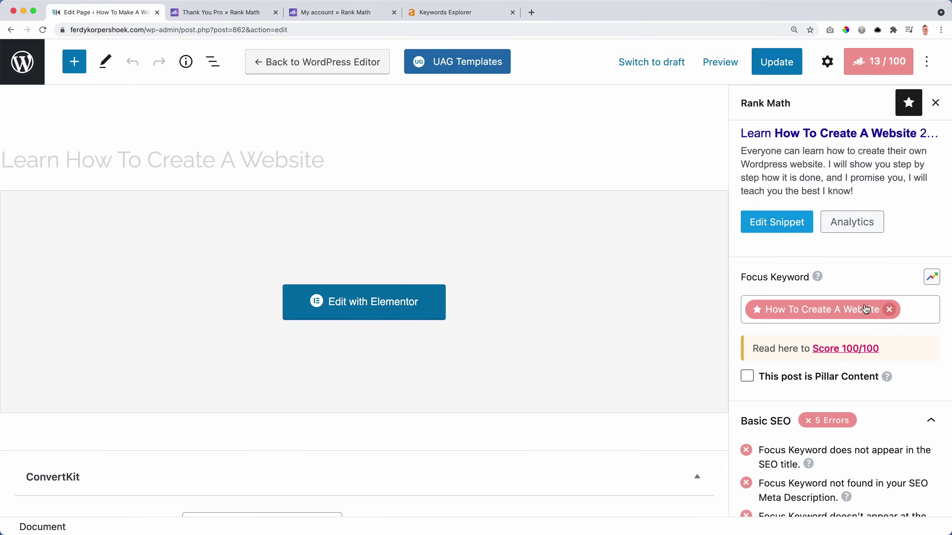
pyautogui.click(889, 309)
pyautogui.click(852, 309)
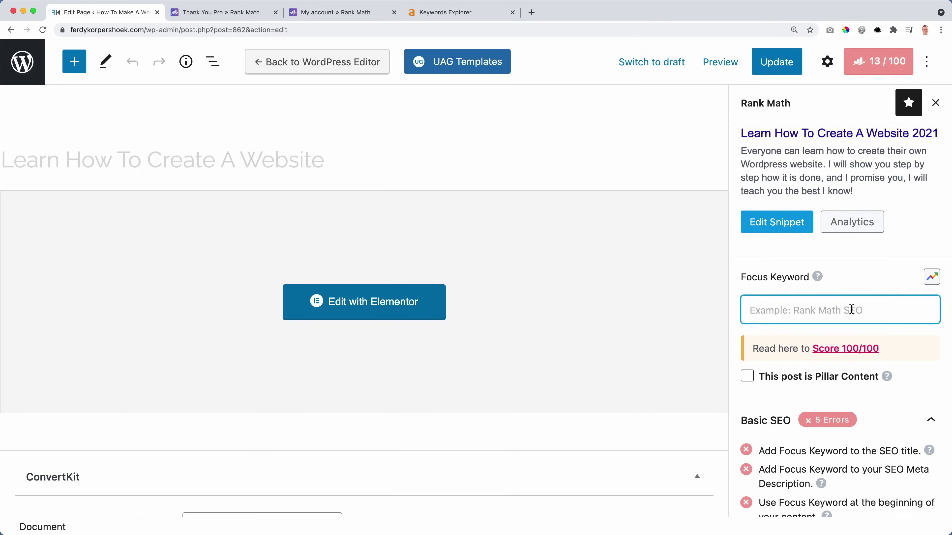
pyautogui.write('How To')
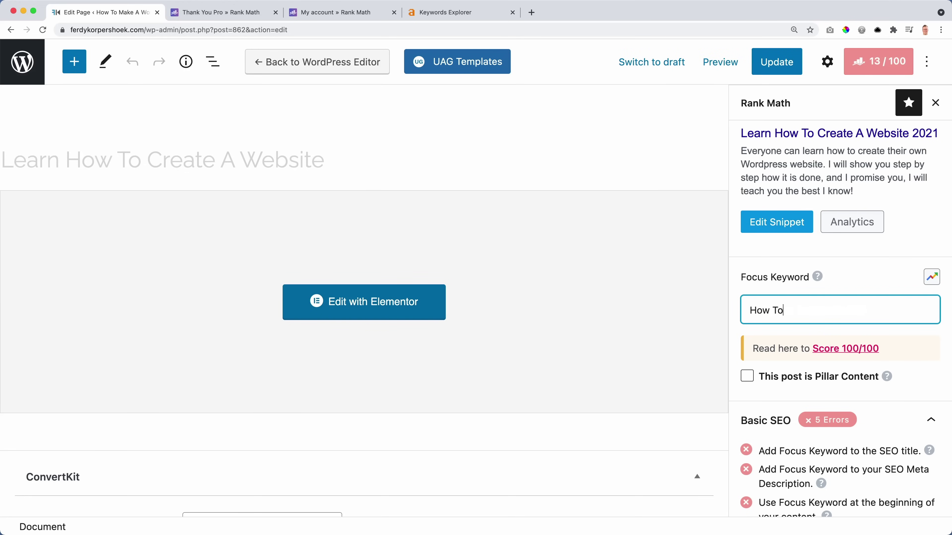
pyautogui.write(' Make A Website')
pyautogui.press('Return')
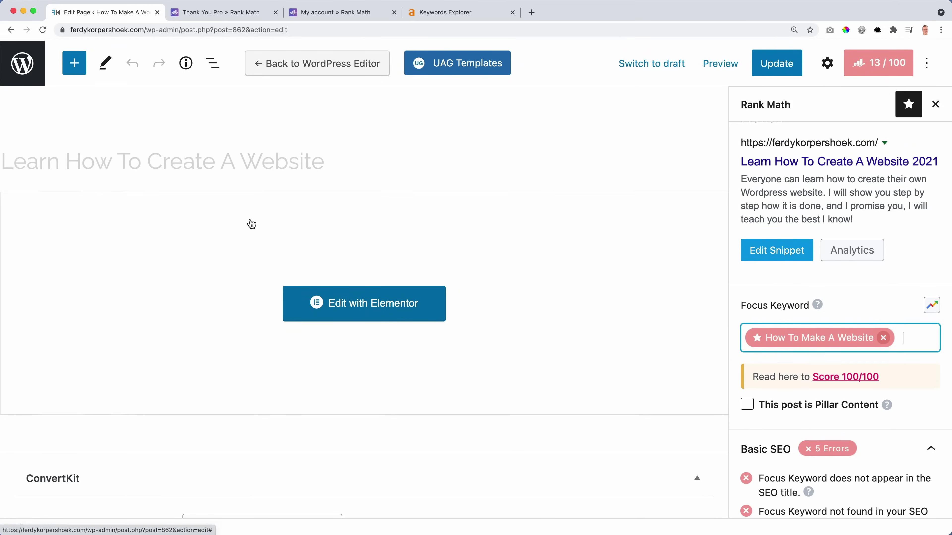
# Retitle the page 'How To Make A Website' and update it.
pyautogui.click(228, 152)
pyautogui.press('super+a')
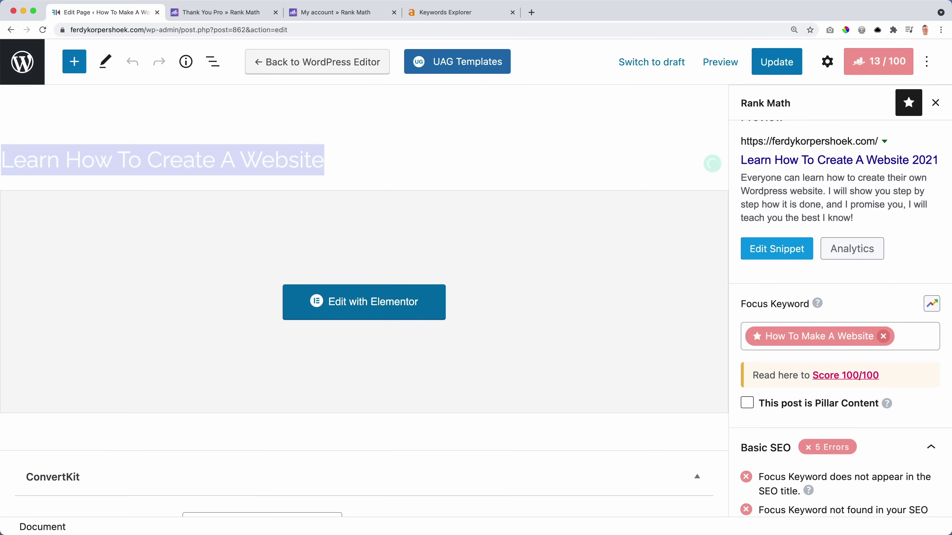
pyautogui.press('BackSpace')
pyautogui.write('Learn')
pyautogui.press('super+a')
pyautogui.write('How To Make A Website')
pyautogui.click(776, 62)
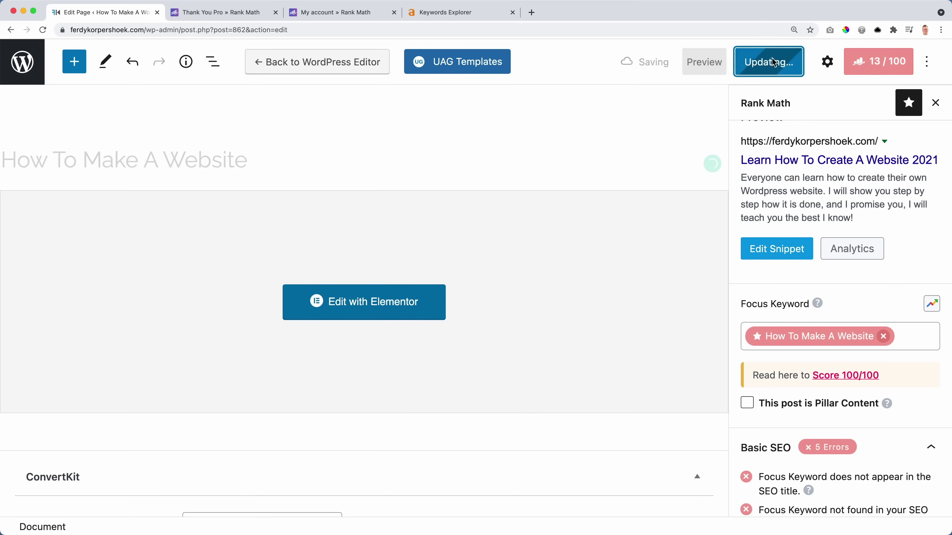
pyautogui.click(457, 13)
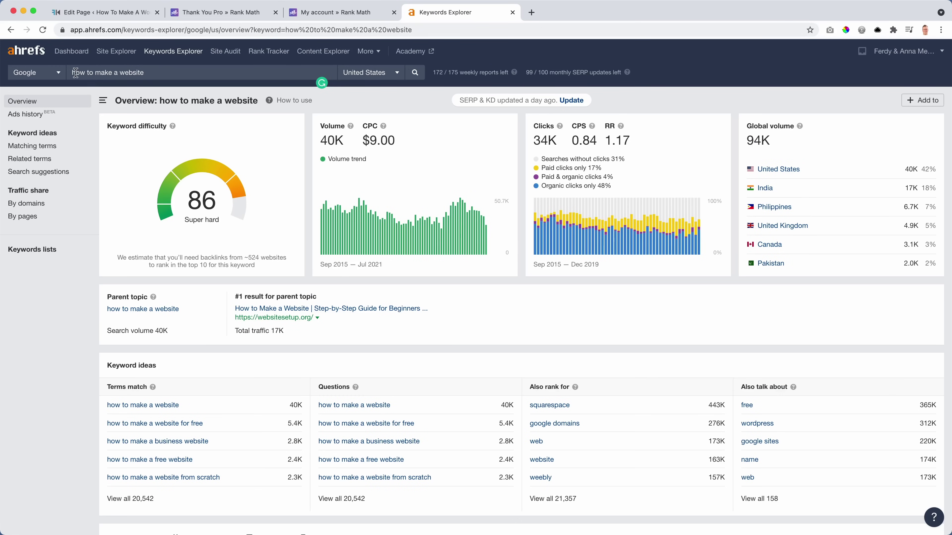
# Check 'learn how to make a website' in Keywords Explorer (KD 61), then return to the homepage editor.
pyautogui.click(72, 73)
pyautogui.write('learn')
pyautogui.press('Return')
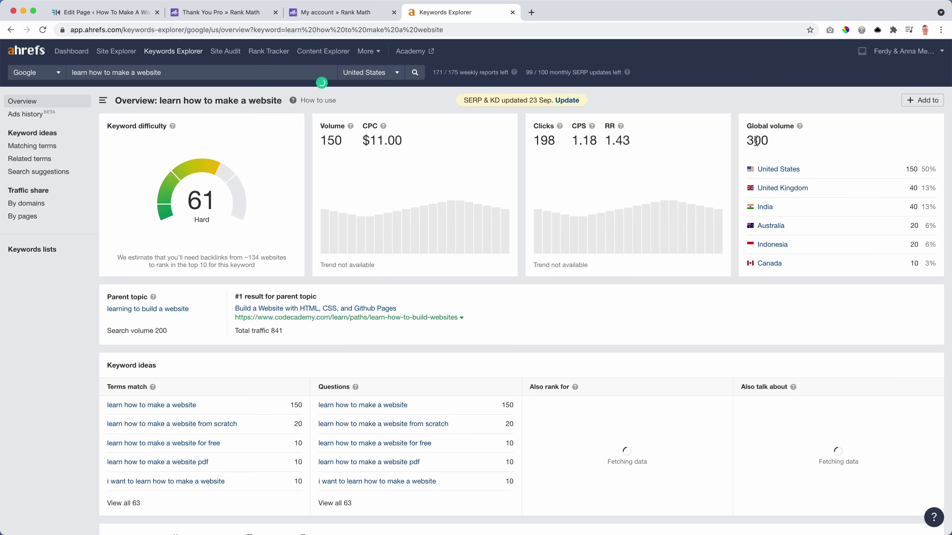
pyautogui.click(513, 13)
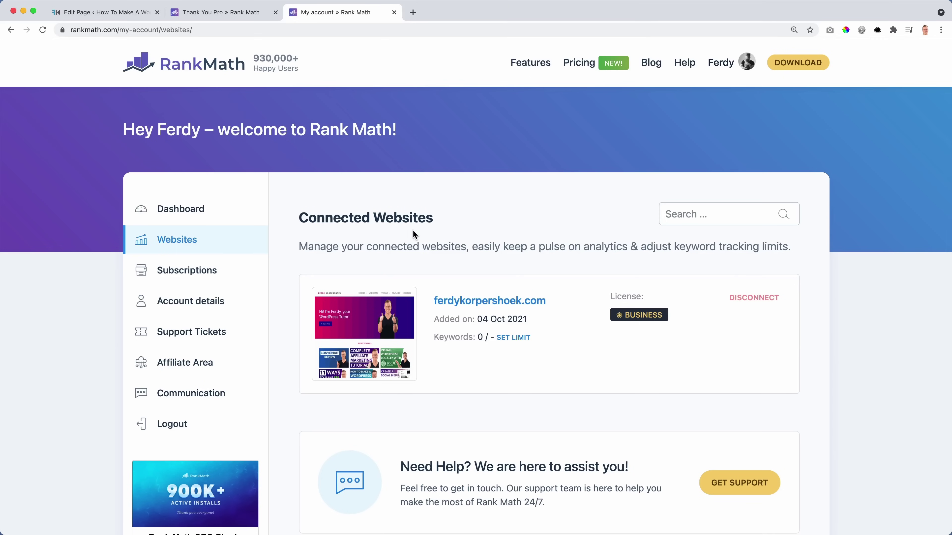
pyautogui.click(103, 12)
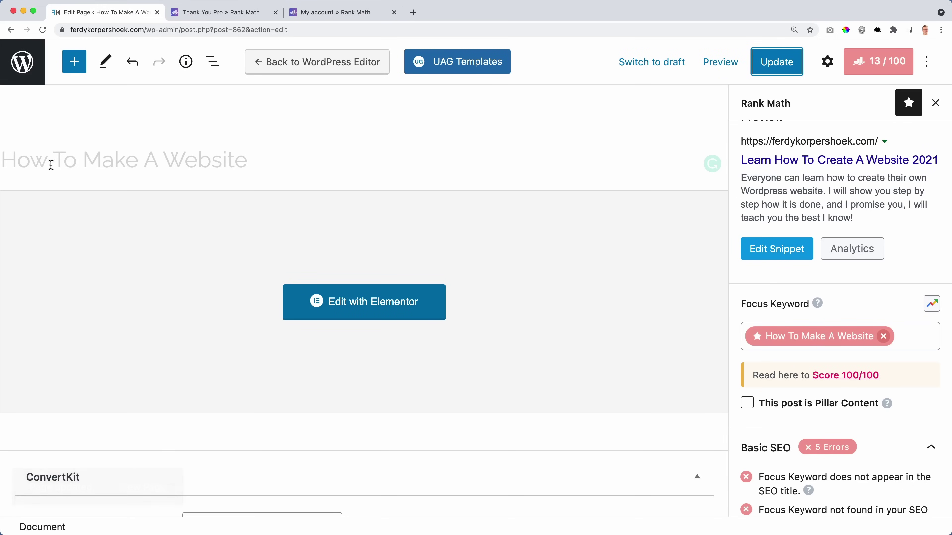
pyautogui.click(196, 160)
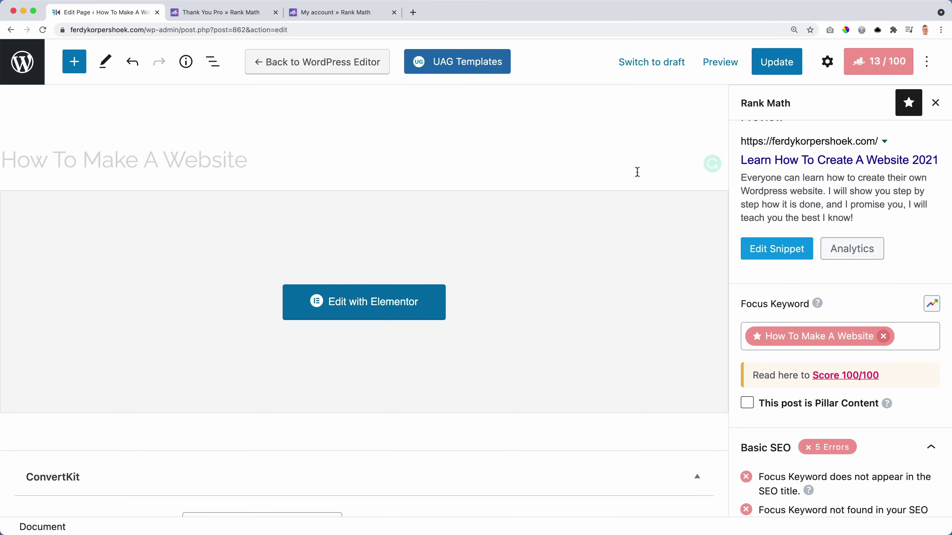
# Change the SEO title to 'How To Make A Website %currentyear%'.
pyautogui.click(798, 250)
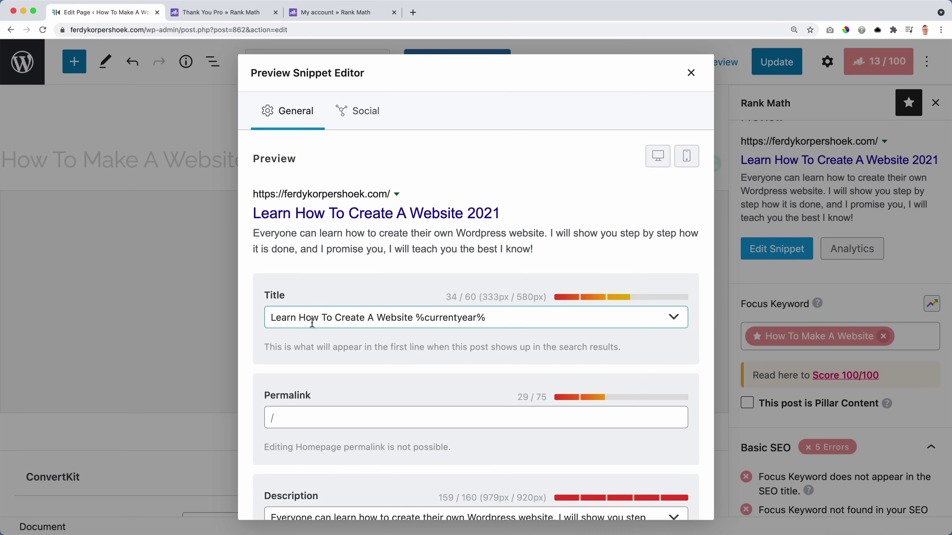
pyautogui.moveTo(298, 318); pyautogui.dragTo(264, 312)
pyautogui.press('BackSpace')
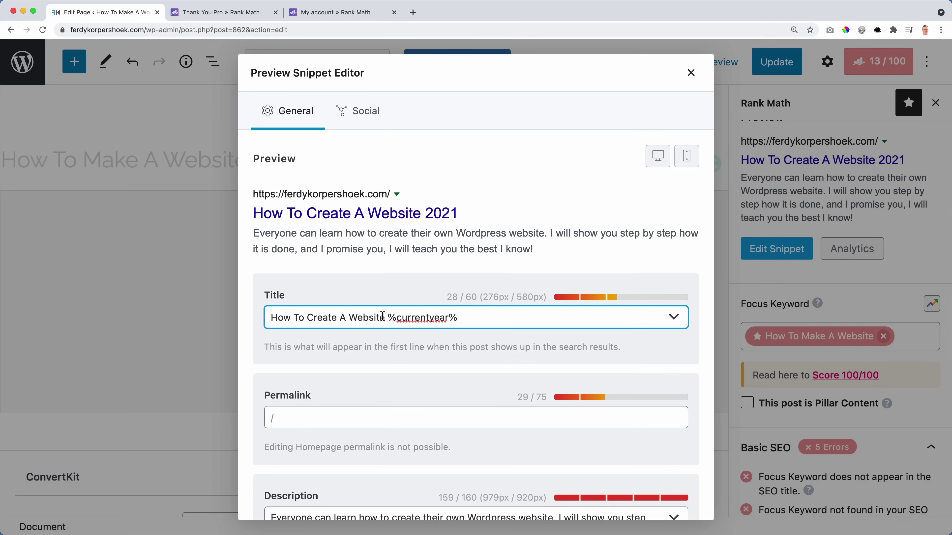
pyautogui.moveTo(337, 318); pyautogui.dragTo(307, 319)
pyautogui.write('Make')
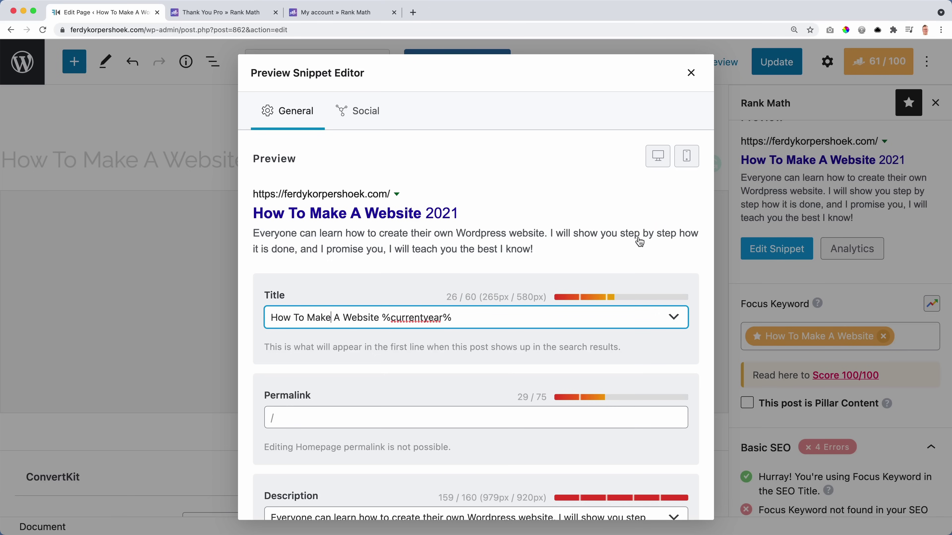
# Replace the meta description with 'Learn how to make a website by following the best step by step tutorials on the internet.'.
pyautogui.scroll(-5, 401, 363)
pyautogui.moveTo(600, 434); pyautogui.dragTo(267, 419)
pyautogui.write('L')
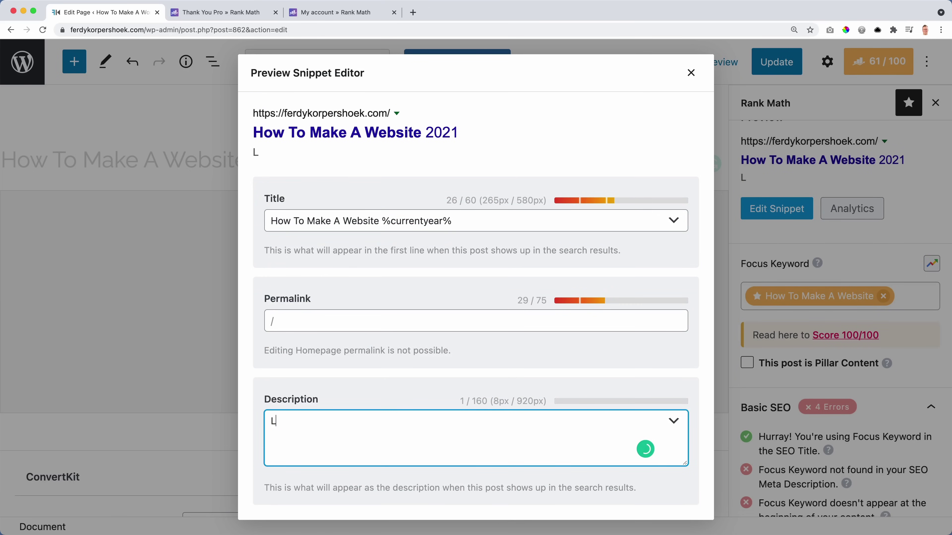
pyautogui.write('earn how to make a website by following the be')
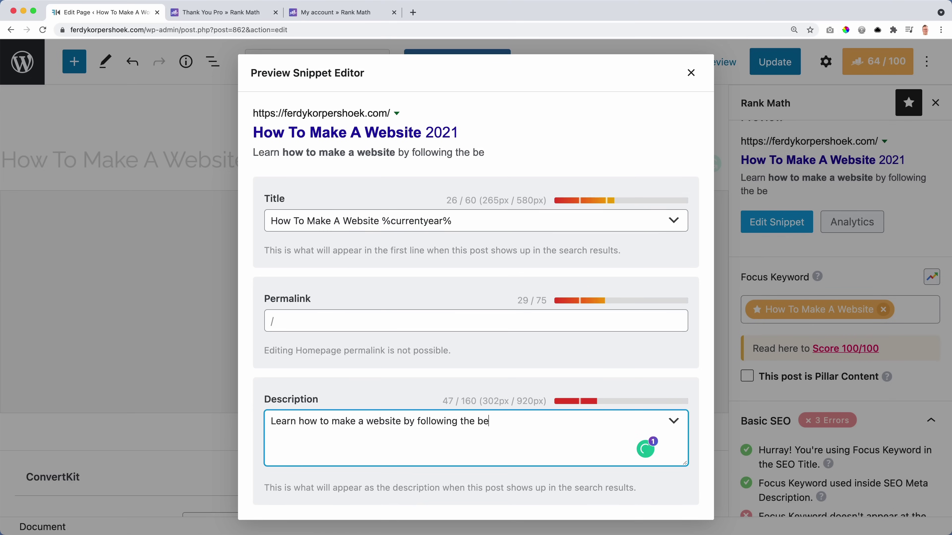
pyautogui.write('st step by step')
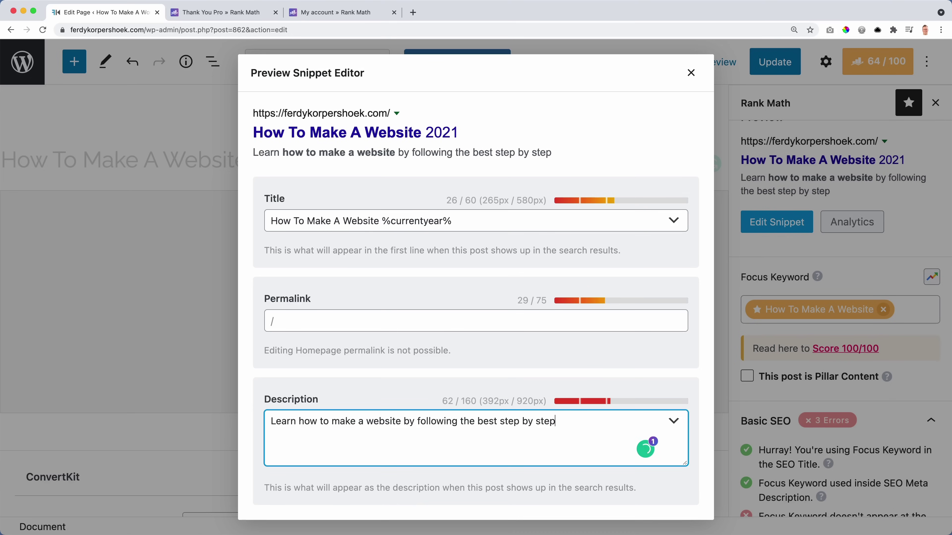
pyautogui.write(' tutorials on the internet.')
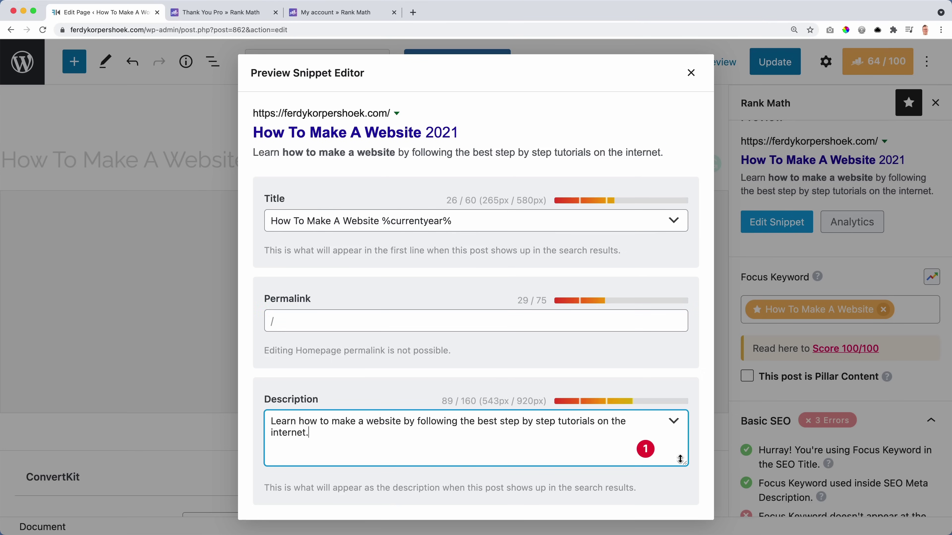
# Accept Grammarly's 'step-by-step' hyphen fix, close the snippet editor and update the page.
pyautogui.click(646, 454)
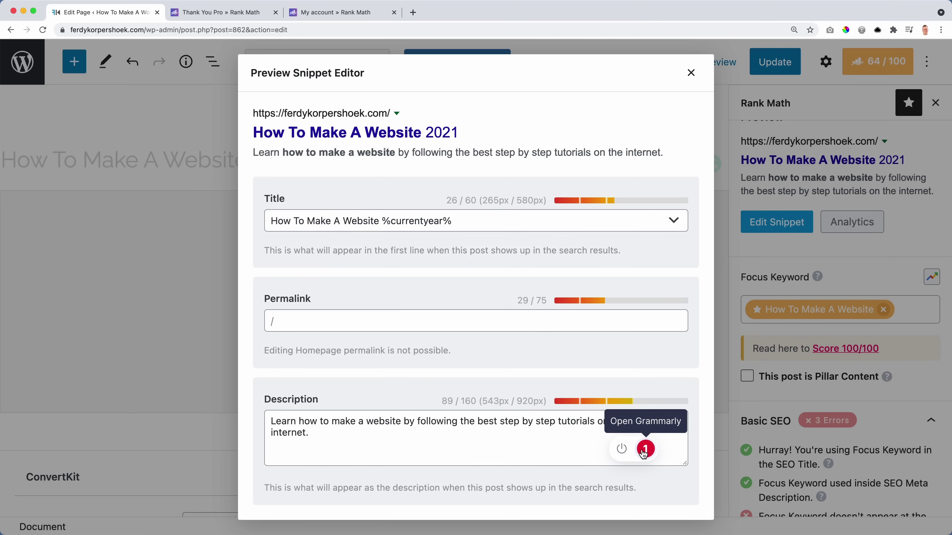
pyautogui.click(645, 450)
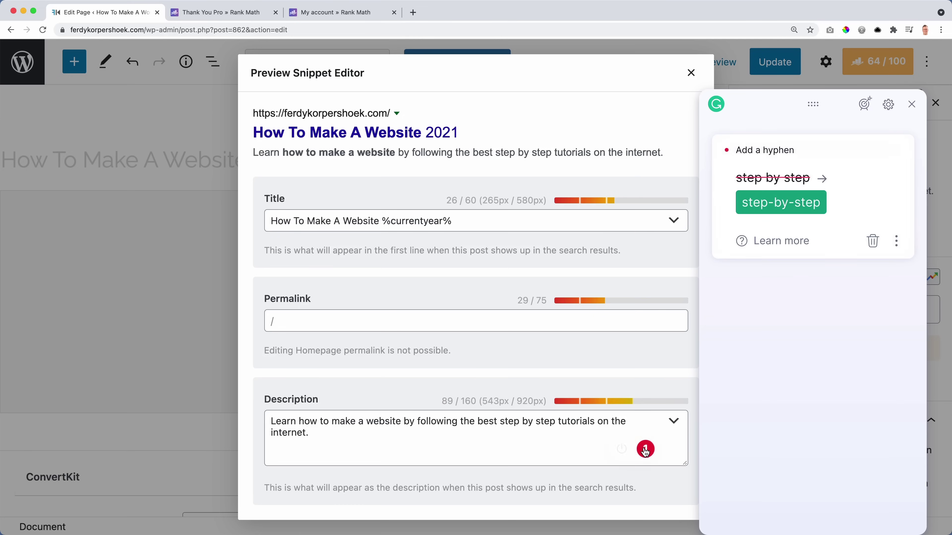
pyautogui.click(770, 206)
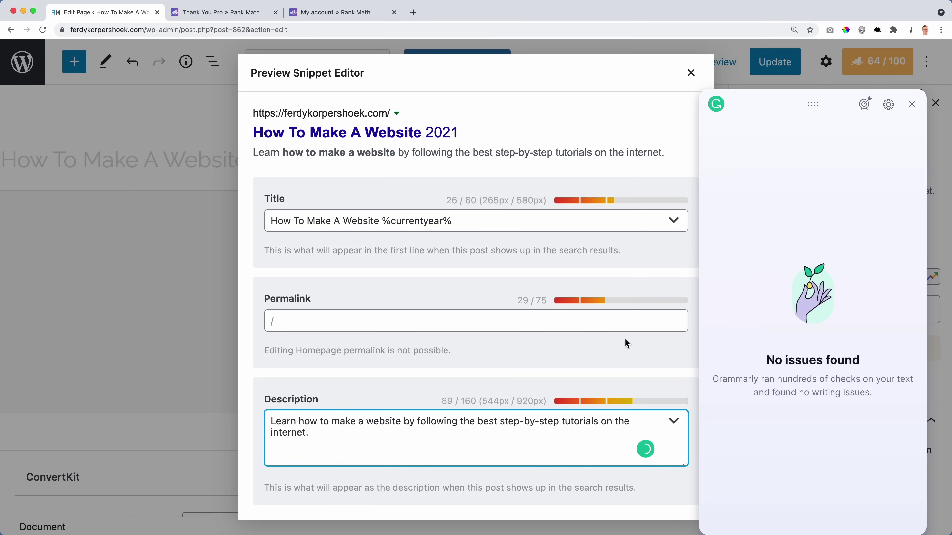
pyautogui.click(912, 104)
pyautogui.click(692, 73)
pyautogui.click(772, 61)
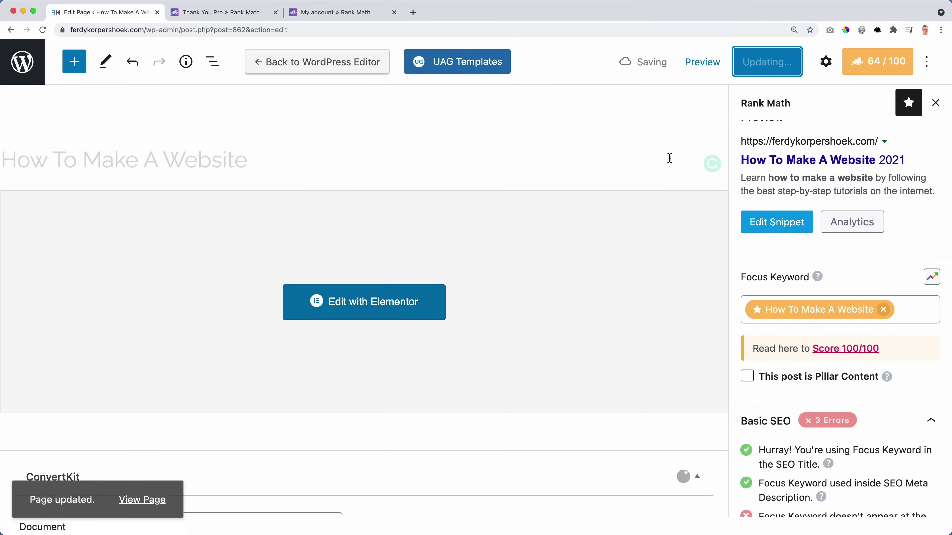
# Preview the updated homepage in a new tab and look it over.
pyautogui.scroll(-5, 814, 318)
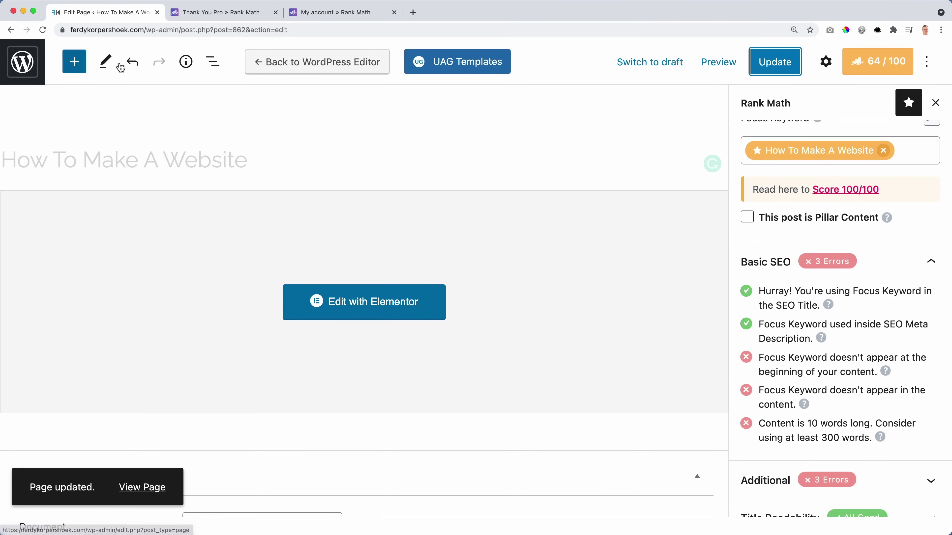
pyautogui.click(709, 62)
pyautogui.click(635, 200)
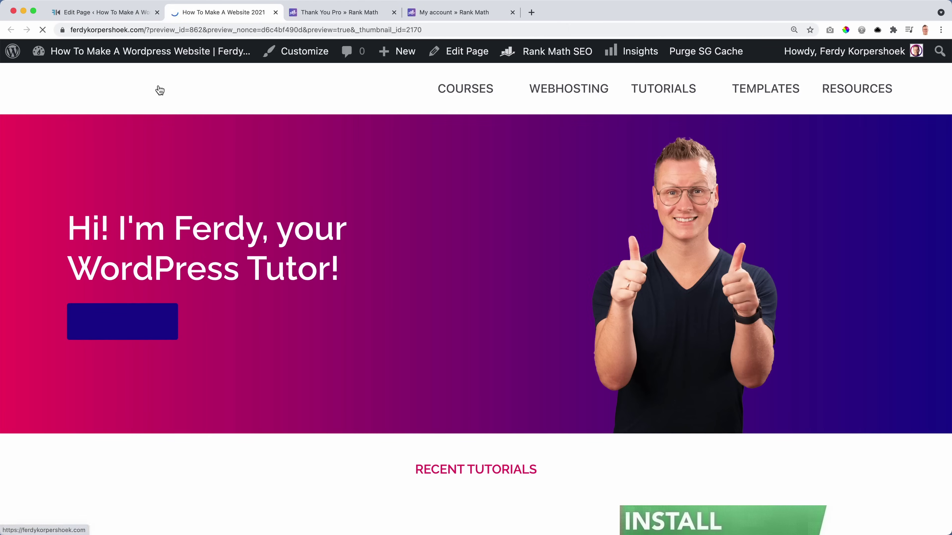
pyautogui.scroll(-10, 462, 206)
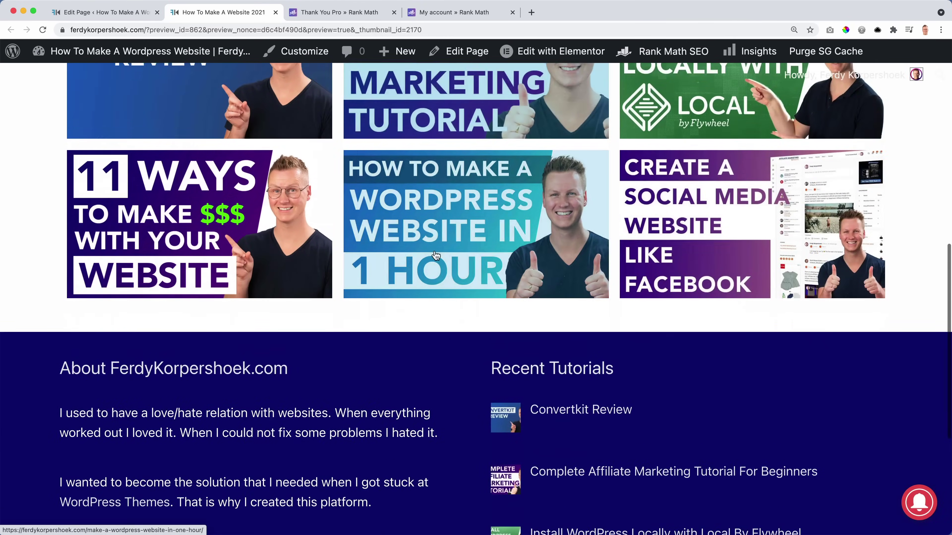
pyautogui.scroll(5, 431, 242)
pyautogui.scroll(-12, 431, 242)
pyautogui.scroll(3, 416, 221)
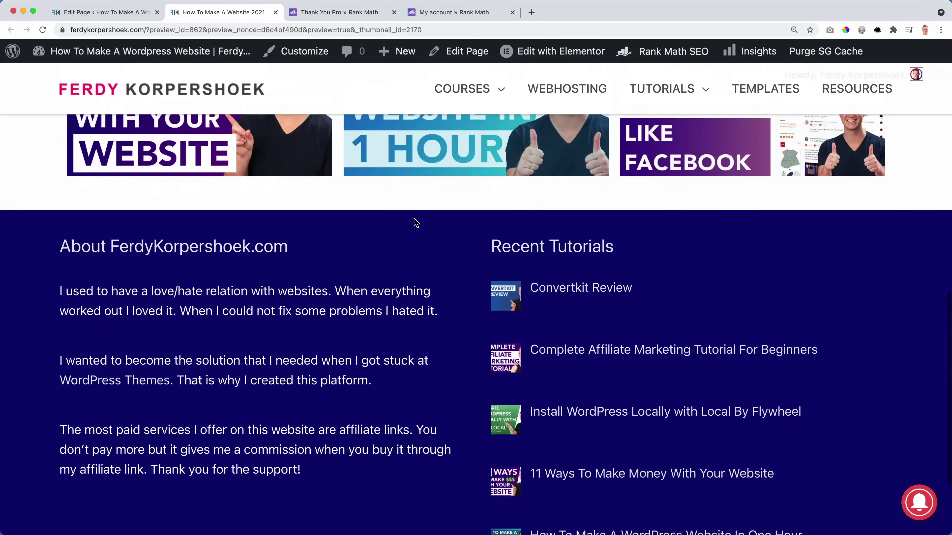
# Back in the homepage editor, expand Rank Math's Additional SEO checks to review them.
pyautogui.click(120, 24)
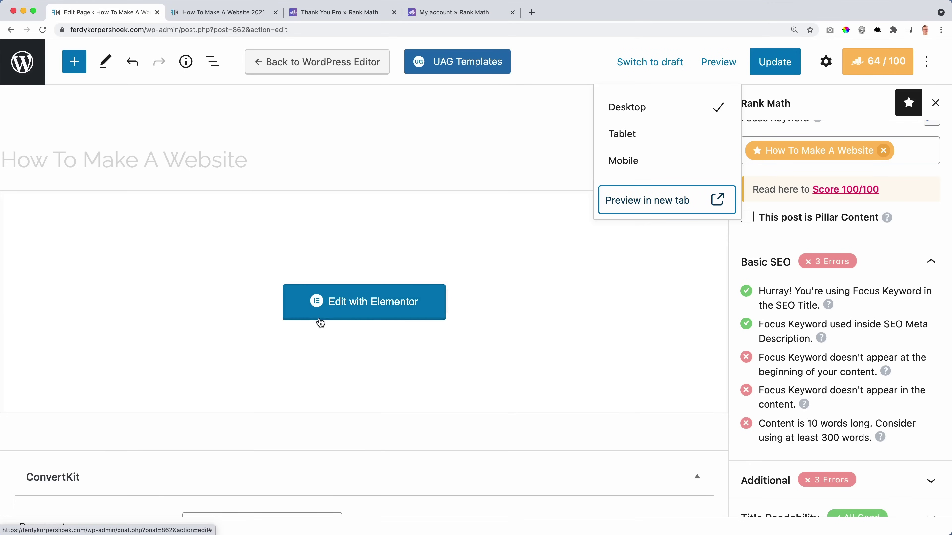
pyautogui.click(734, 303)
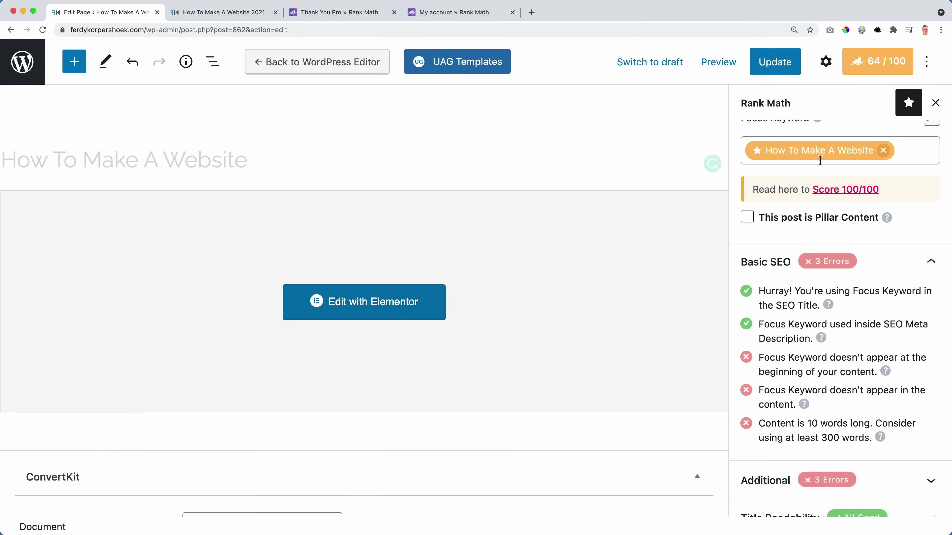
pyautogui.scroll(-5, 710, 281)
pyautogui.scroll(-2, 743, 276)
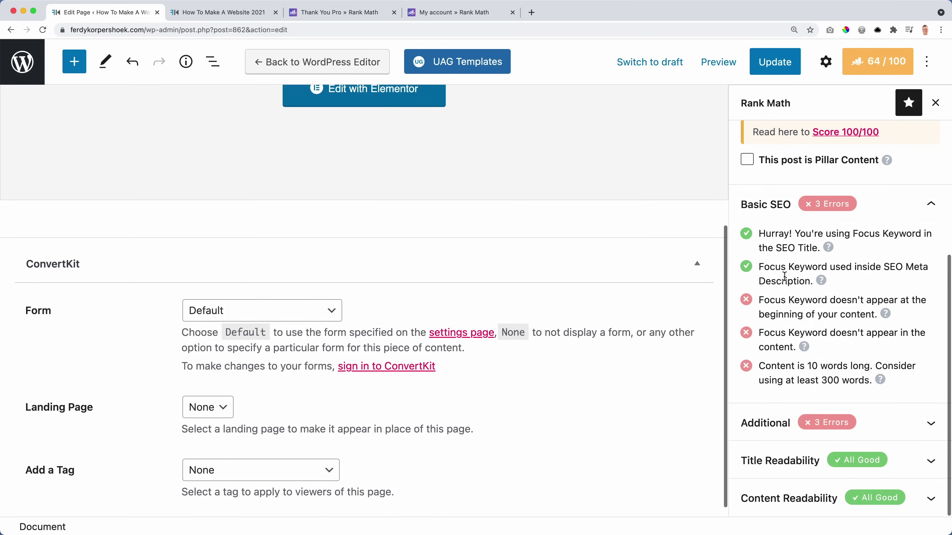
pyautogui.click(861, 422)
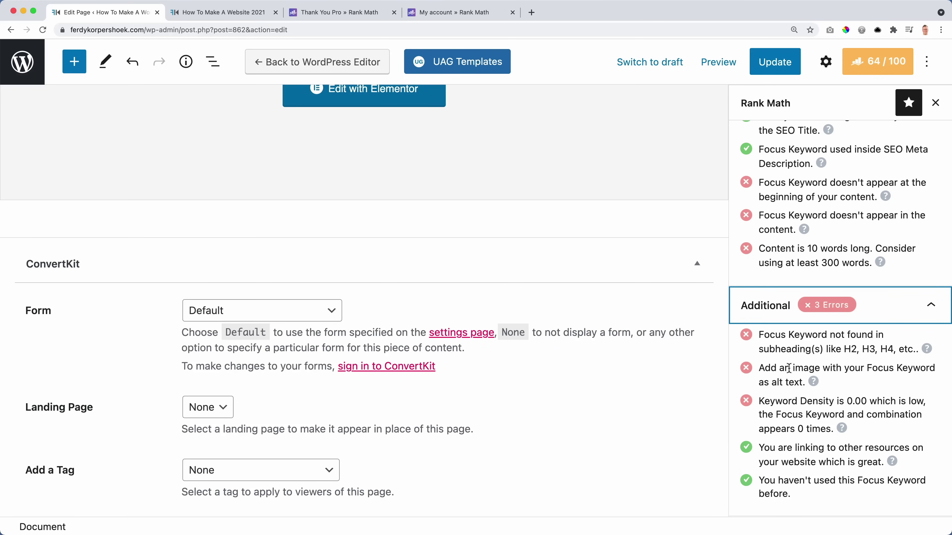
pyautogui.scroll(15, 768, 326)
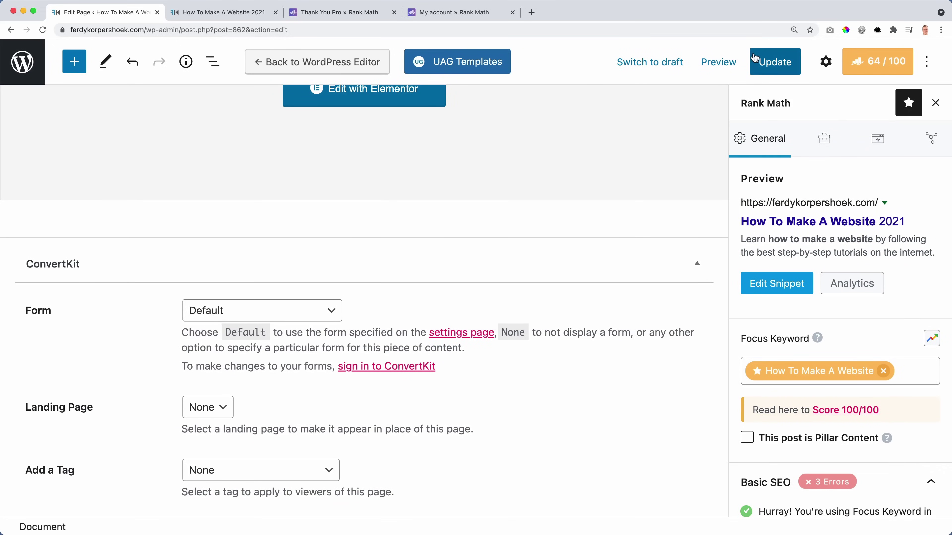
# Update the homepage again, then open the live 'How To Make A Website 2021' site from All Pages.
pyautogui.click(774, 63)
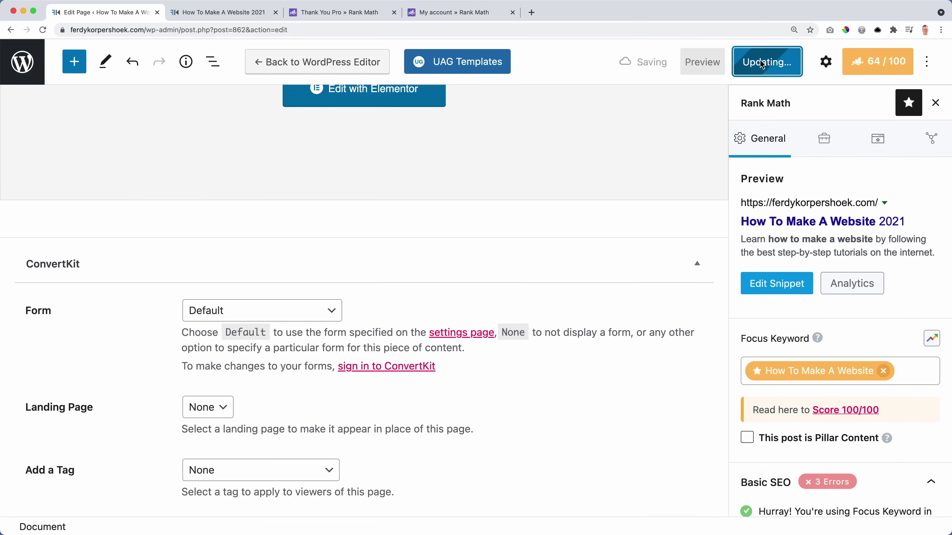
pyautogui.click(28, 70)
pyautogui.click(113, 51)
pyautogui.click(276, 12)
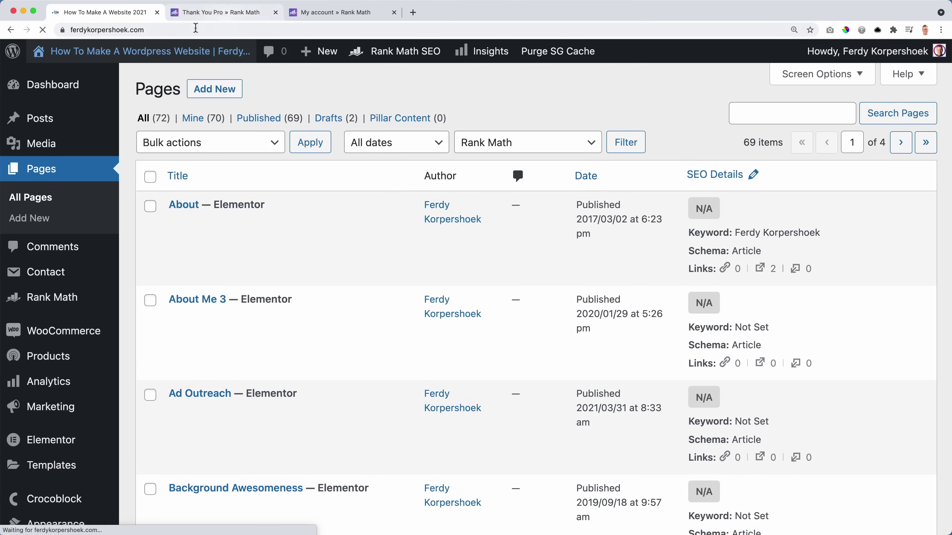
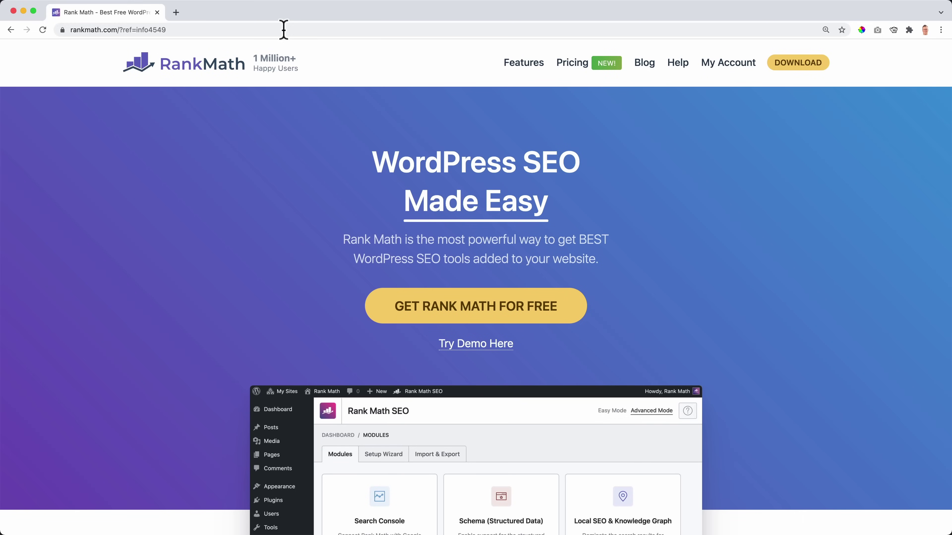
# Pick the Business plan at US$ 199 a year on Rank Math Pricing and accept its terms.
pyautogui.click(589, 66)
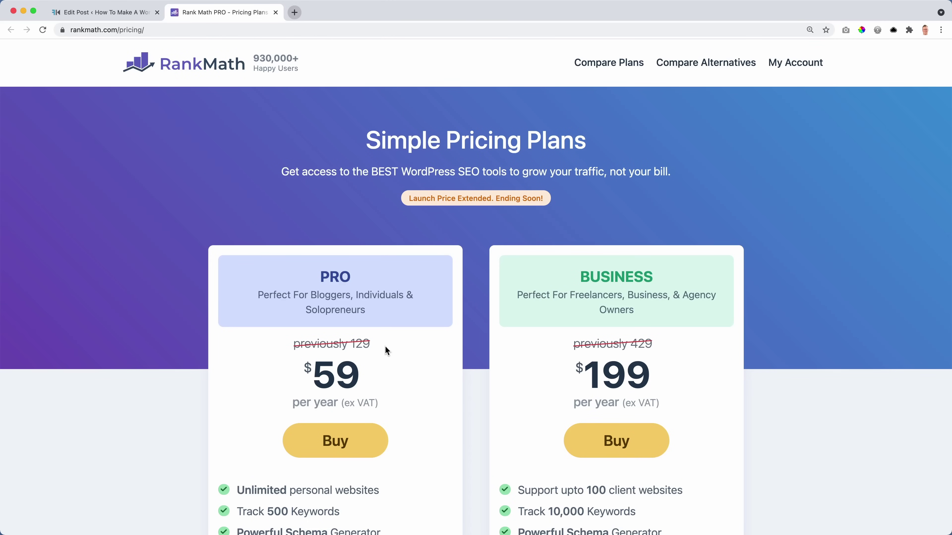
pyautogui.scroll(-4, 623, 387)
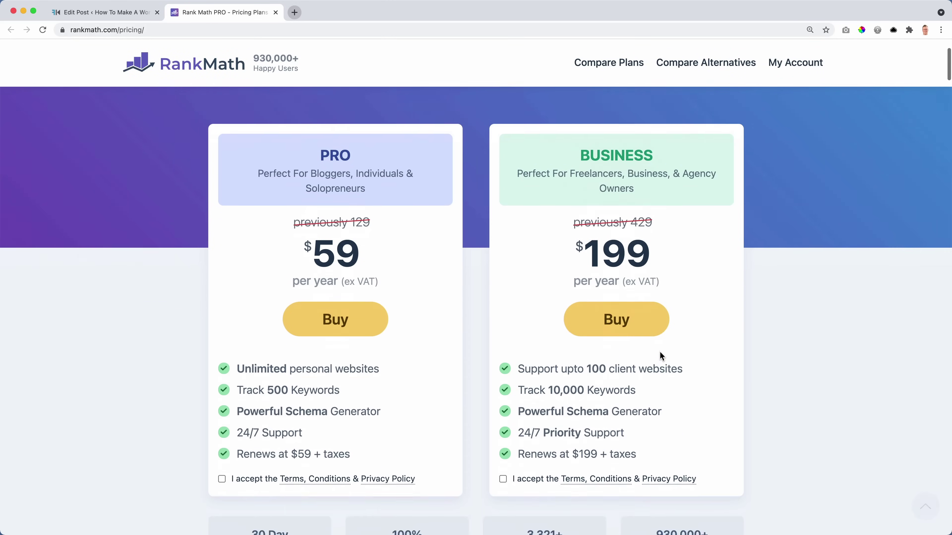
pyautogui.click(624, 312)
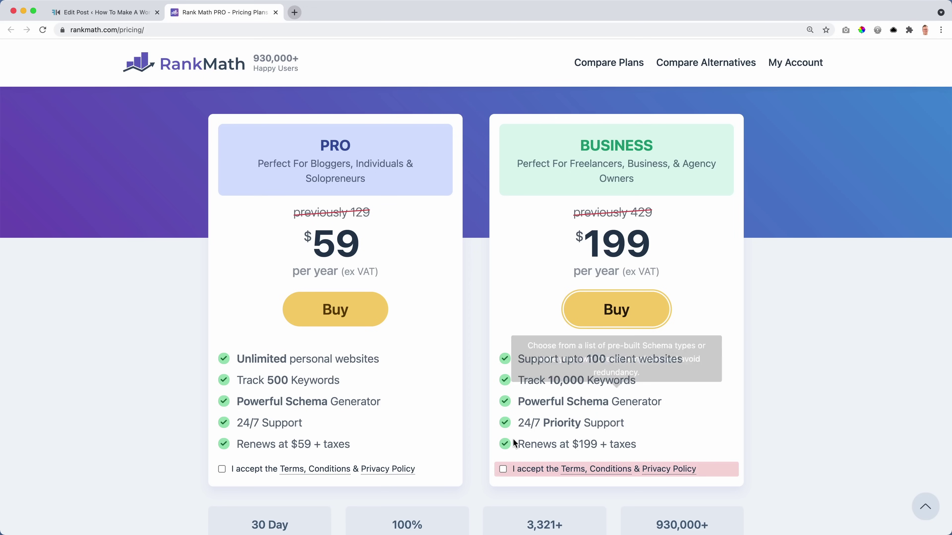
pyautogui.click(502, 469)
pyautogui.click(613, 311)
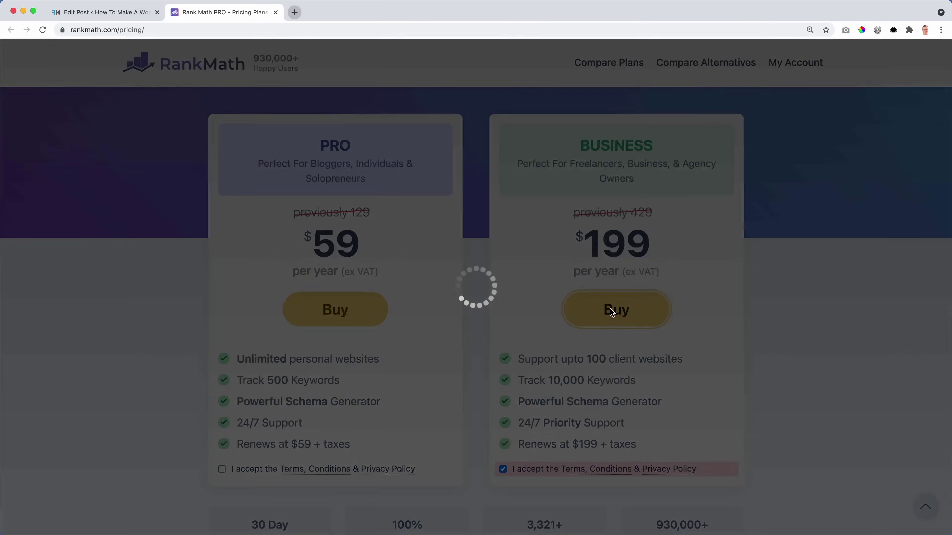
# Pay for the Business subscription via PayPal with VAT ID and company name, accepting FastSpring terms.
pyautogui.click(472, 236)
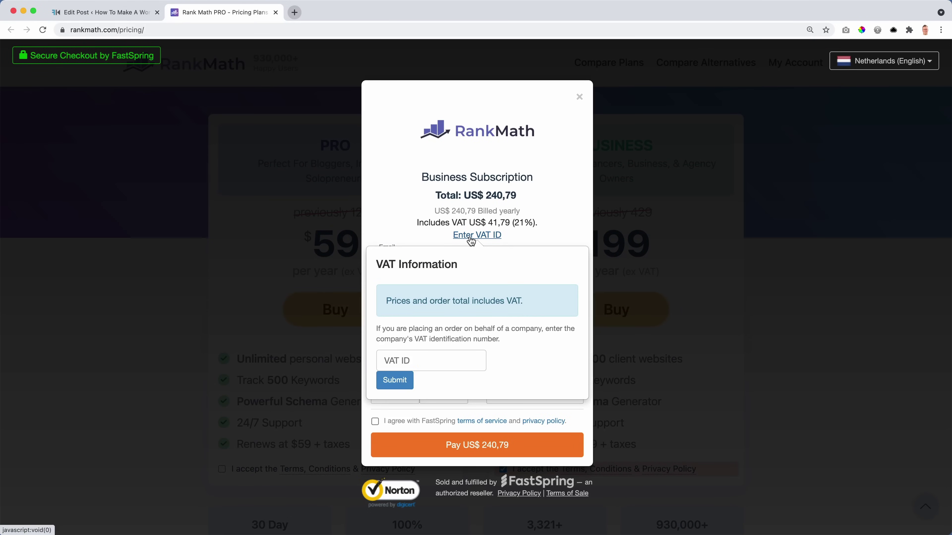
pyautogui.click(419, 361)
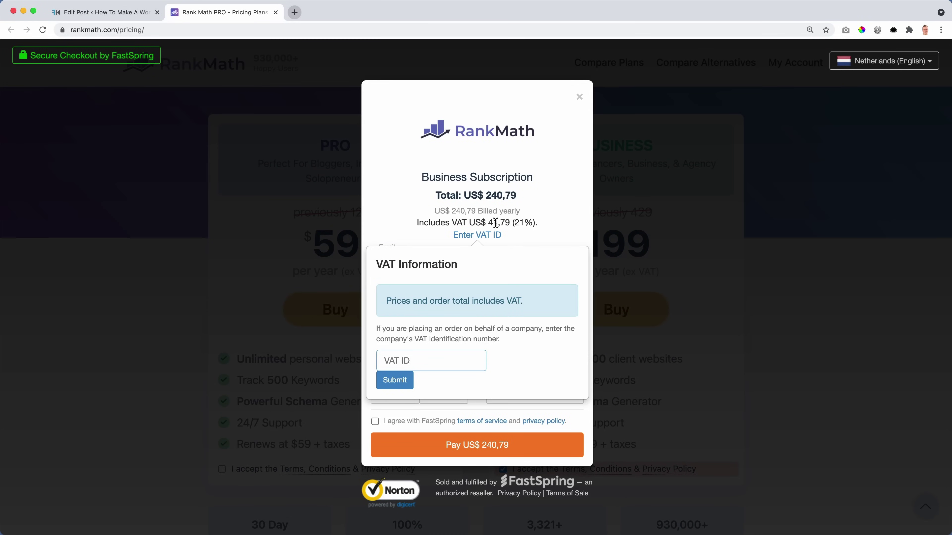
pyautogui.click(477, 268)
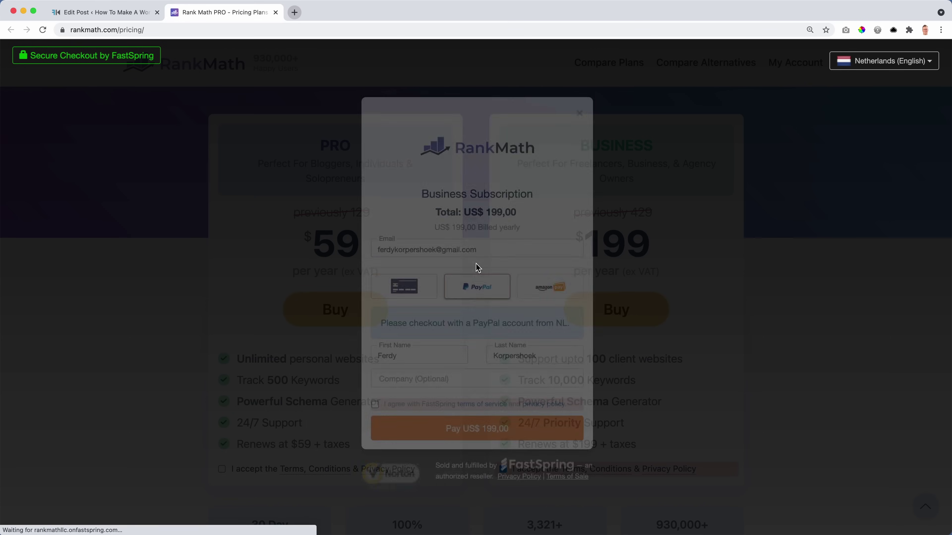
pyautogui.click(432, 379)
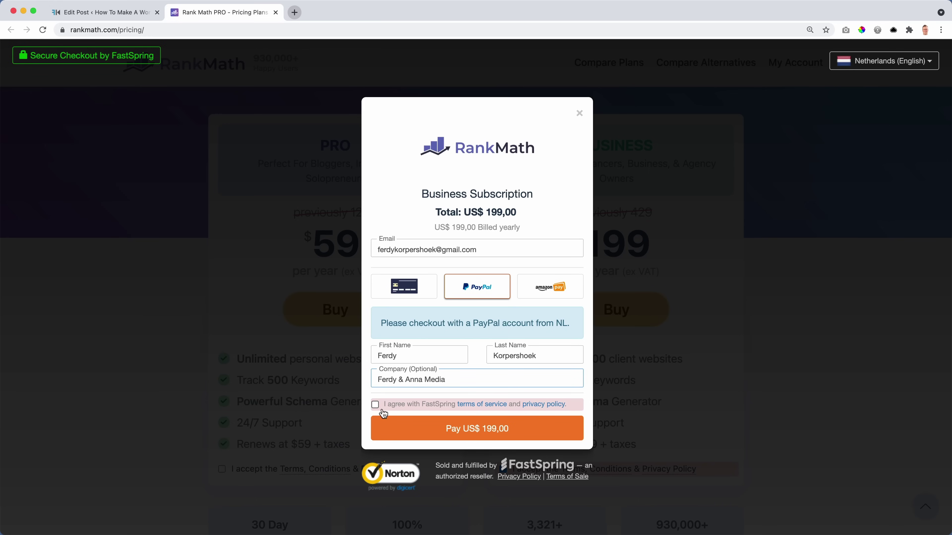
pyautogui.click(374, 405)
pyautogui.click(484, 433)
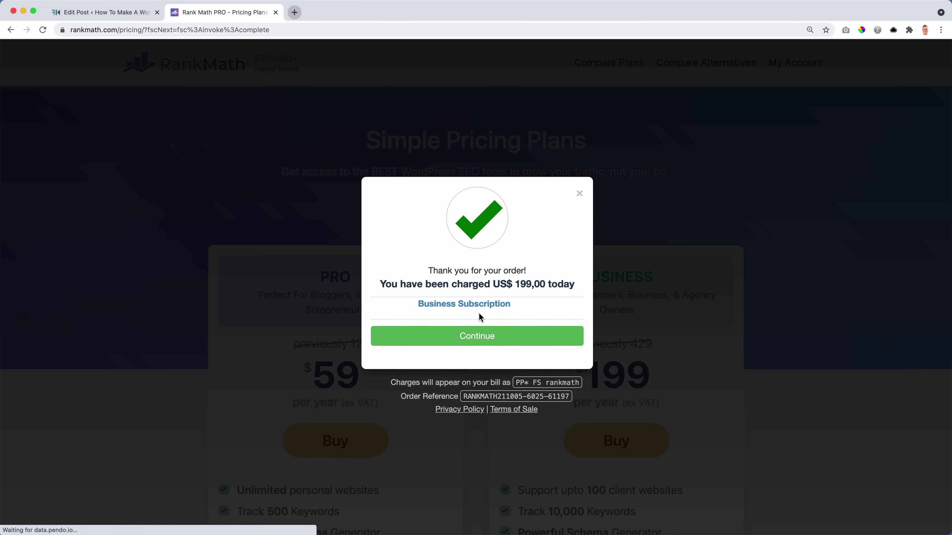
pyautogui.click(482, 338)
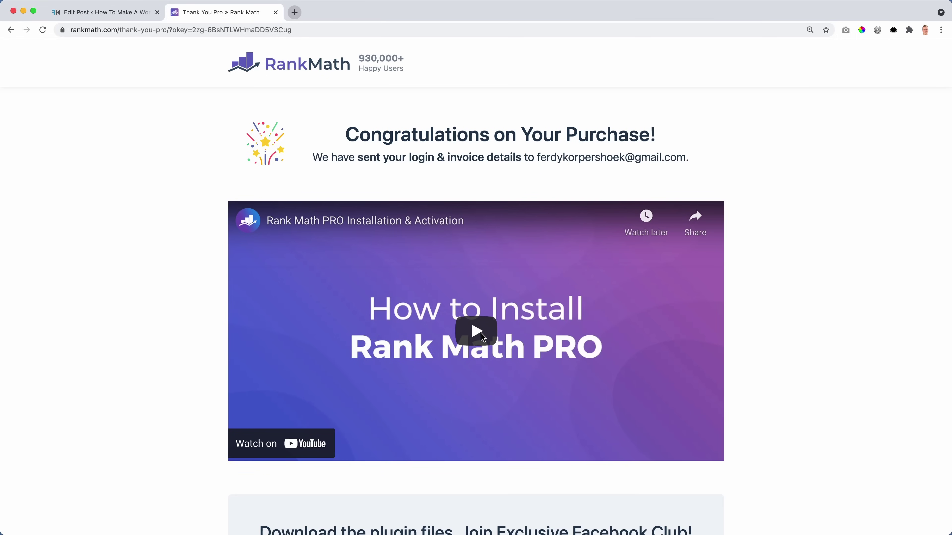
# Download the Rank Math SEO plugin zip from the account's files.
pyautogui.scroll(-7, 481, 335)
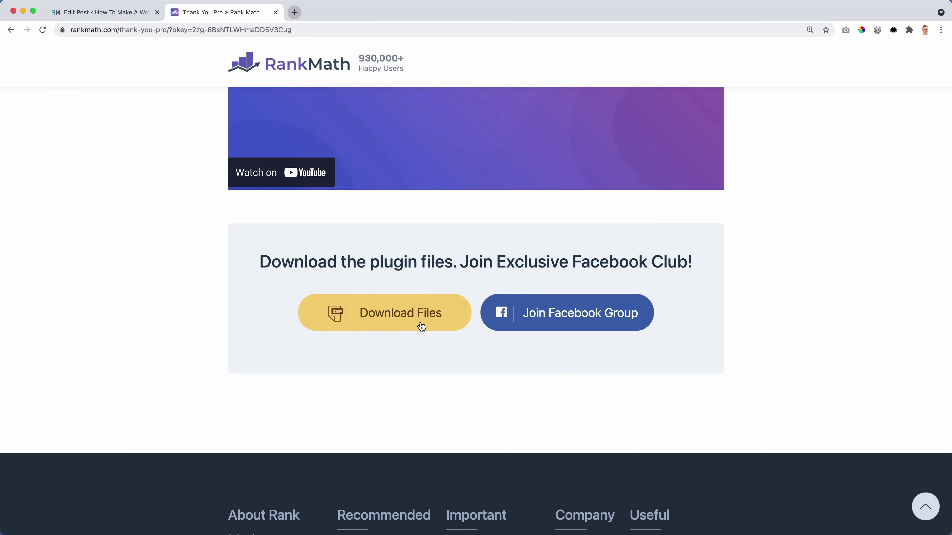
pyautogui.click(398, 318)
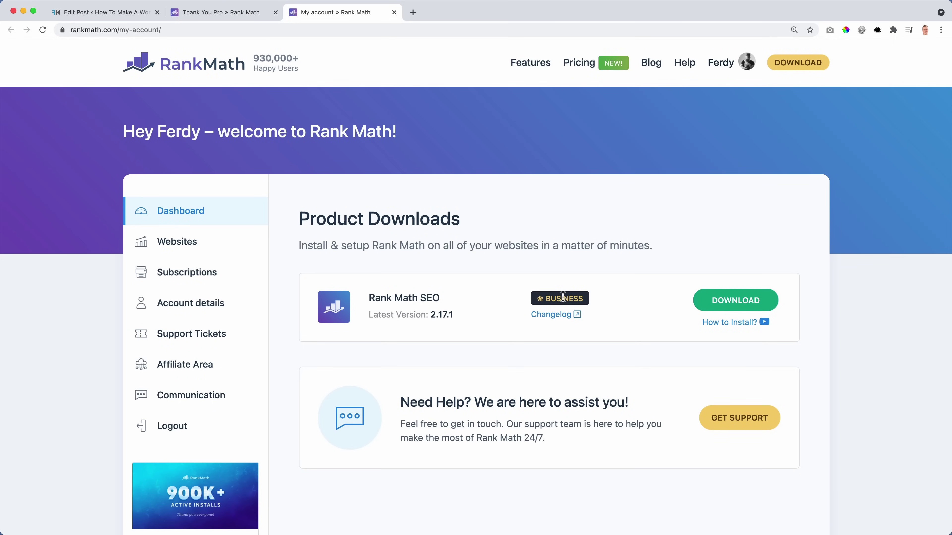
pyautogui.click(748, 302)
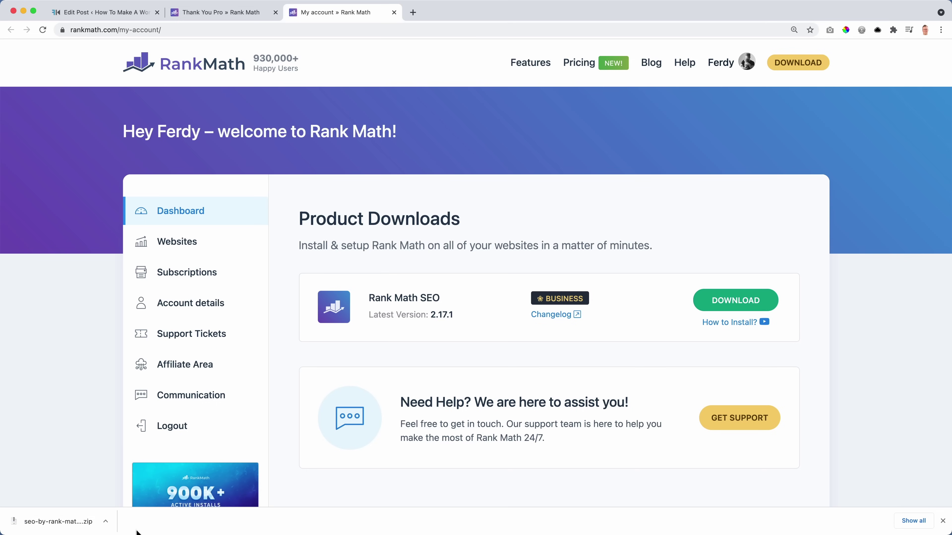
# Dismiss the Google Trends popup, update the About Convertkit post, and go to Plugins > Add New.
pyautogui.click(106, 18)
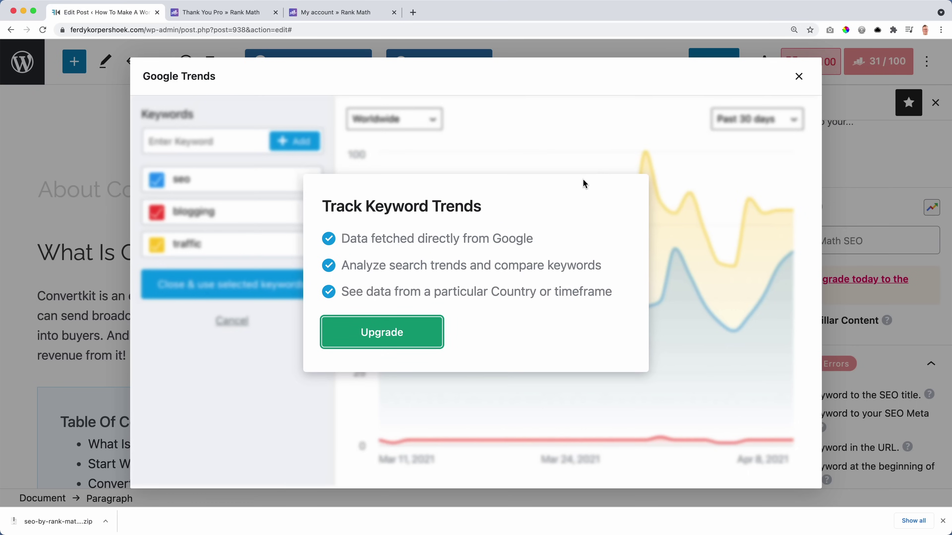
pyautogui.click(800, 78)
pyautogui.click(721, 66)
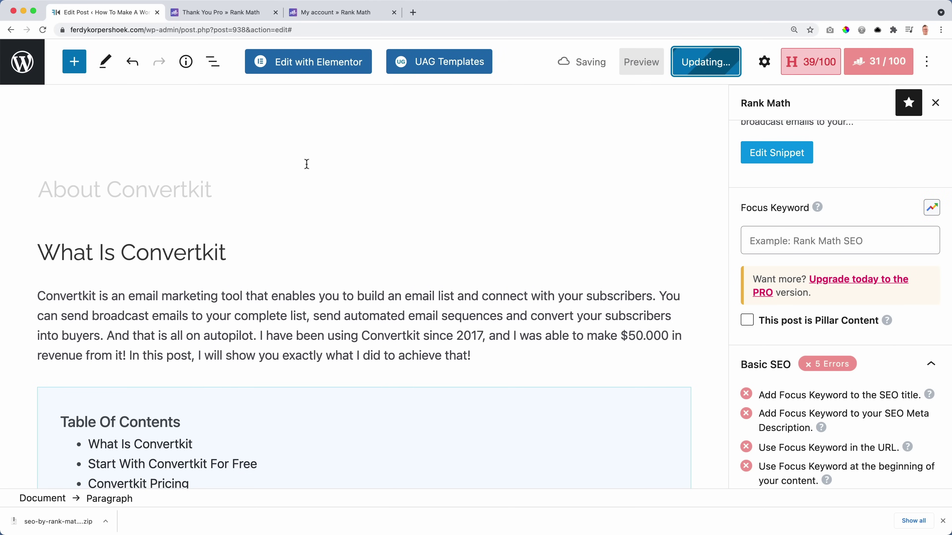
pyautogui.click(27, 66)
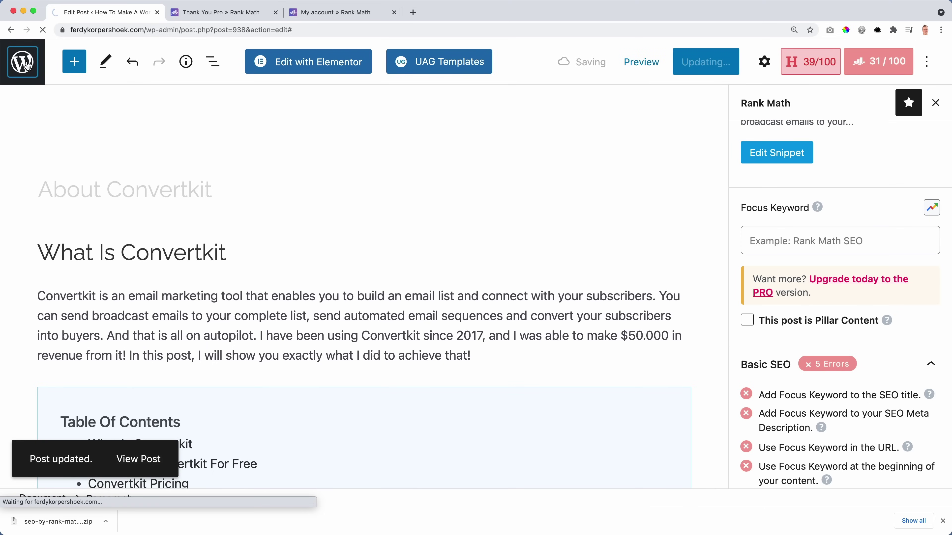
pyautogui.scroll(-3, 45, 432)
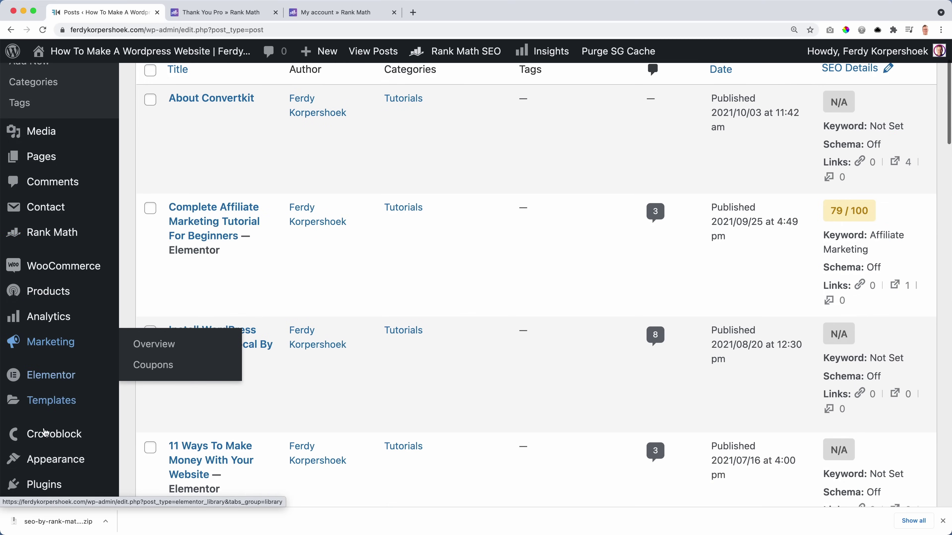
pyautogui.scroll(-2, 44, 432)
pyautogui.click(173, 424)
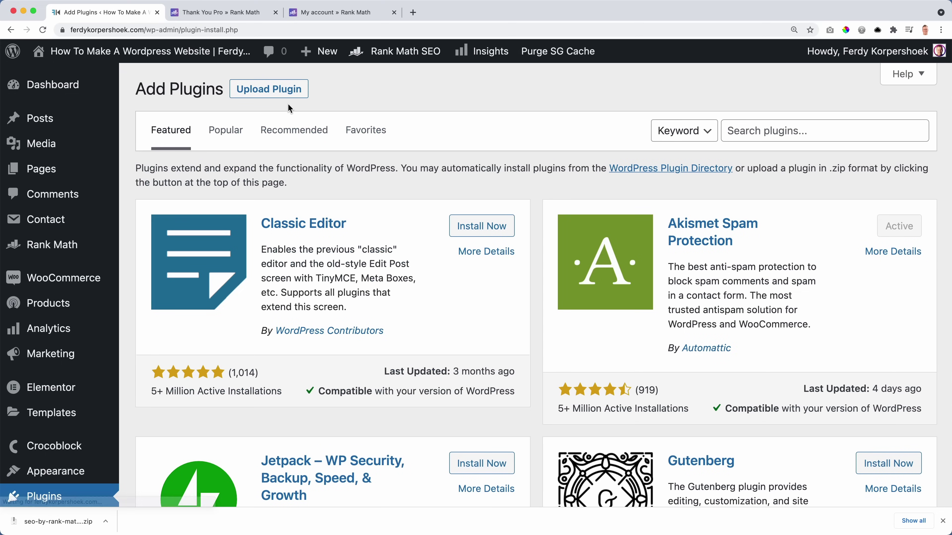
# Upload seo-by-rank-math-pro.zip as a plugin, install it and activate it.
pyautogui.click(269, 90)
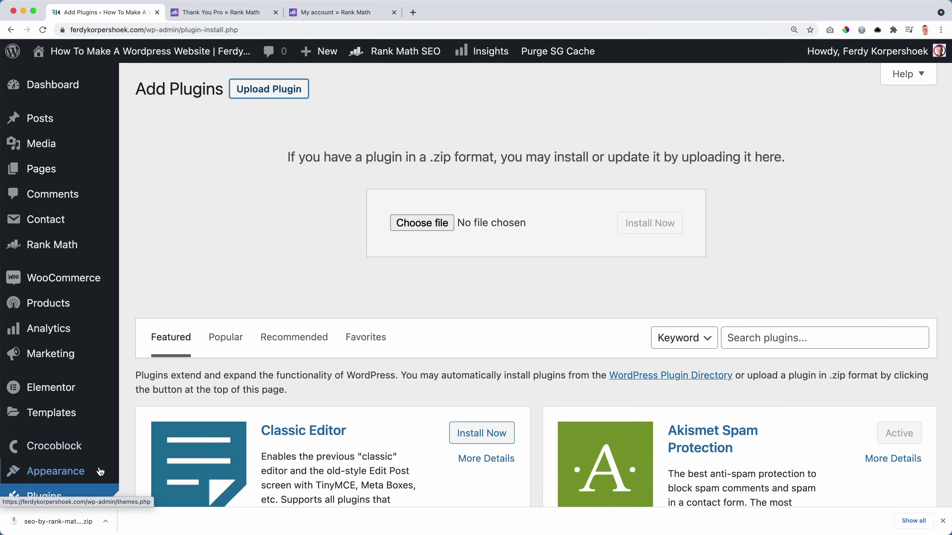
pyautogui.moveTo(57, 523); pyautogui.dragTo(435, 229)
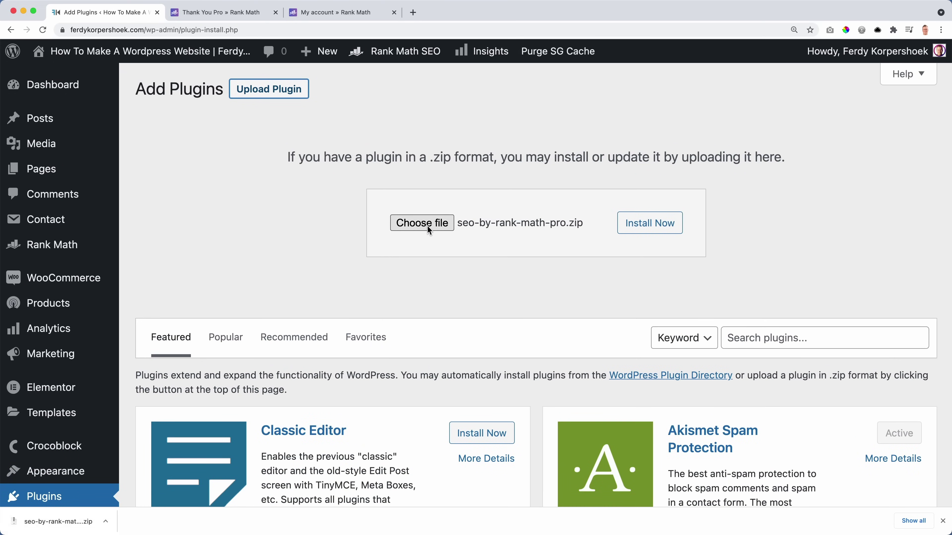
pyautogui.click(647, 226)
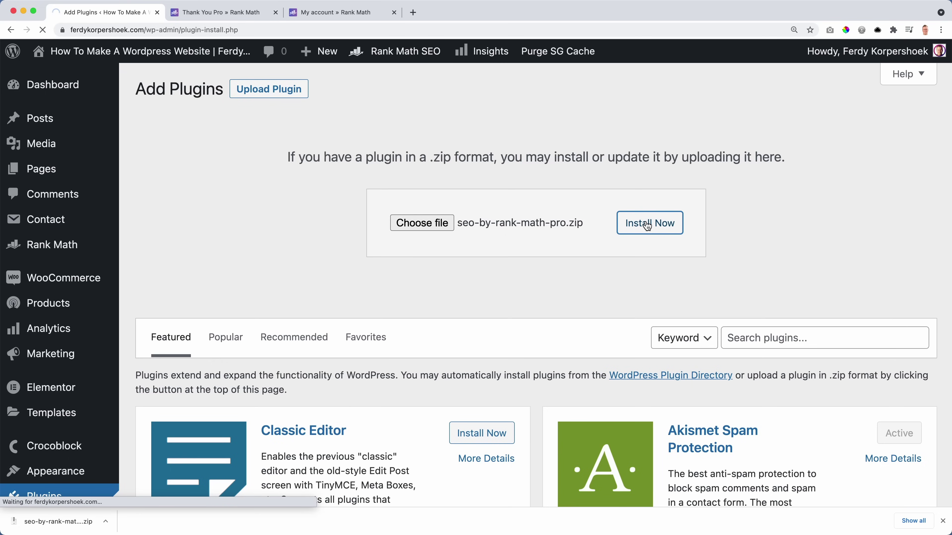
pyautogui.click(175, 204)
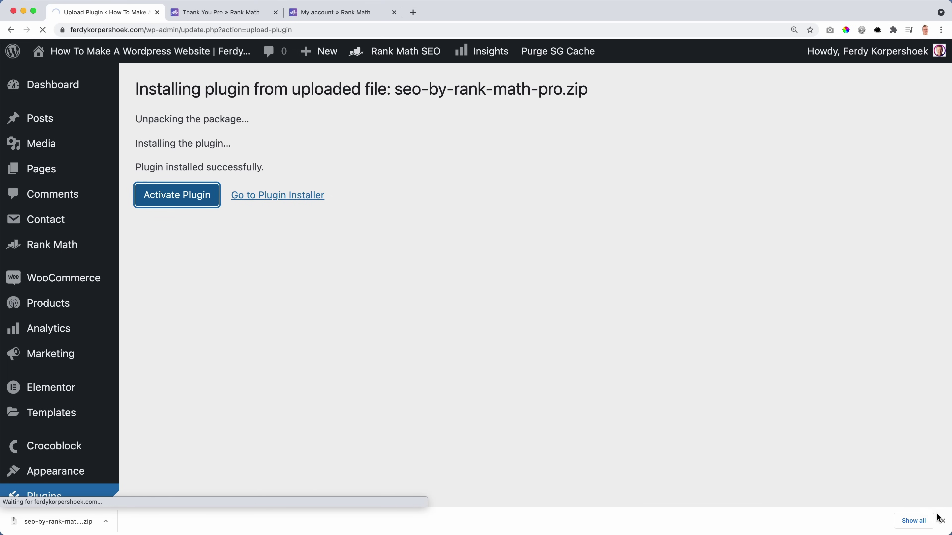
# Return to the Rank Math account and view its connected websites.
pyautogui.click(943, 521)
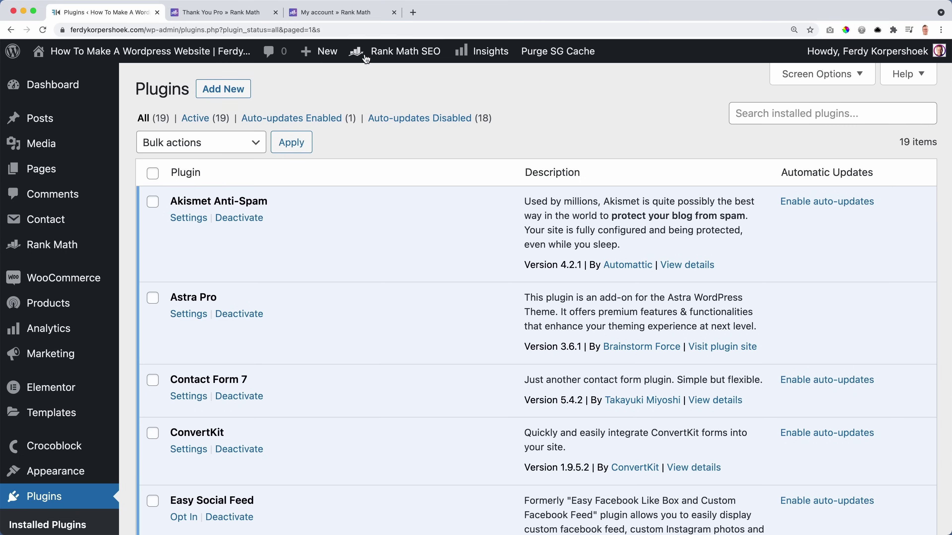
pyautogui.click(341, 14)
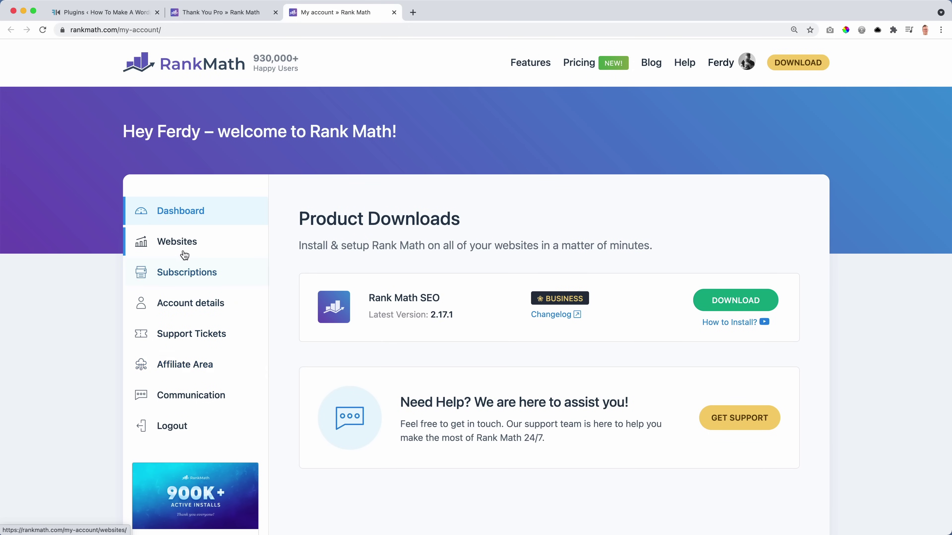
pyautogui.click(185, 241)
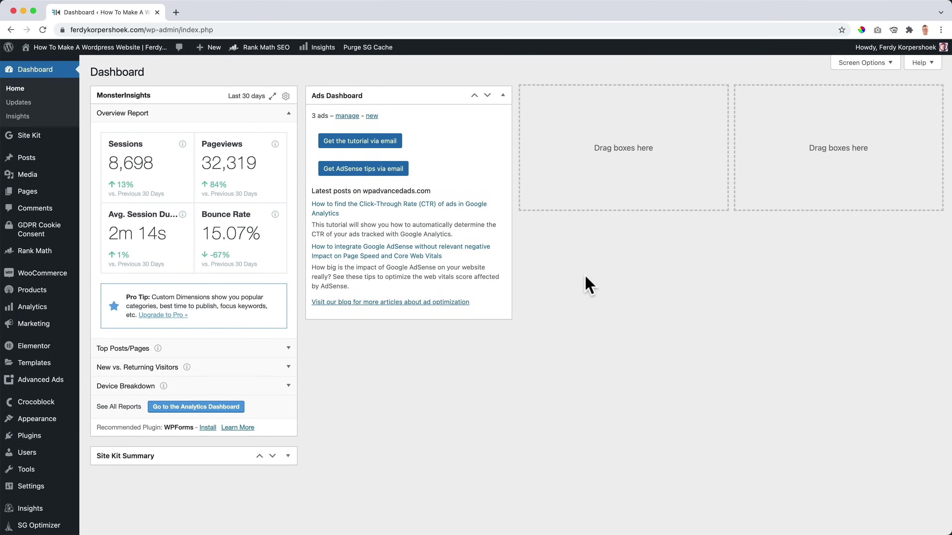
# Export General, Titles & Metas and Sitemap settings from Rank Math Import & Export to a file.
pyautogui.moveTo(34, 251)
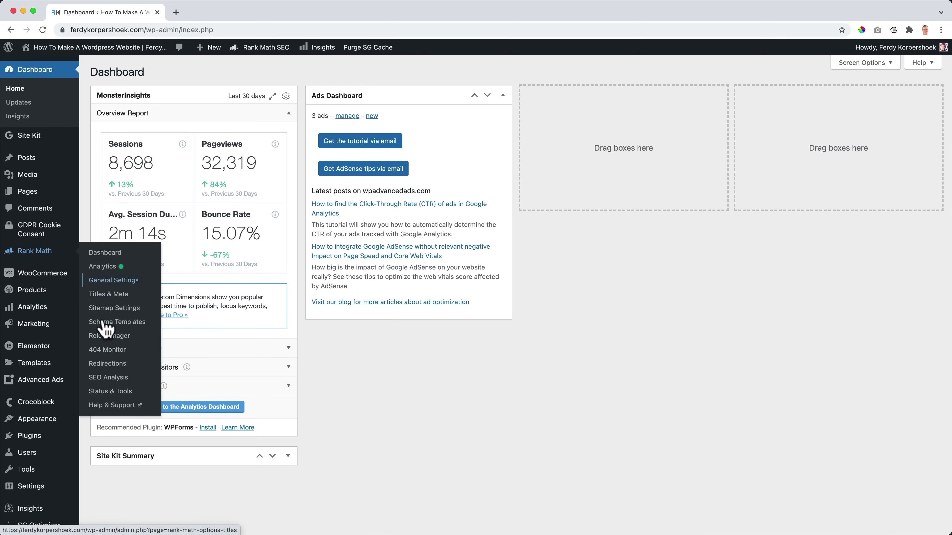
pyautogui.click(110, 391)
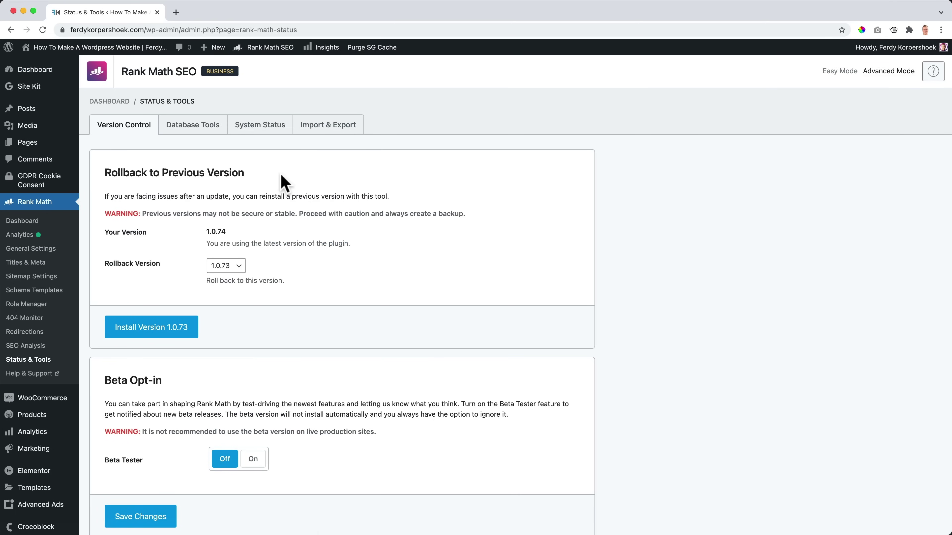
pyautogui.click(328, 126)
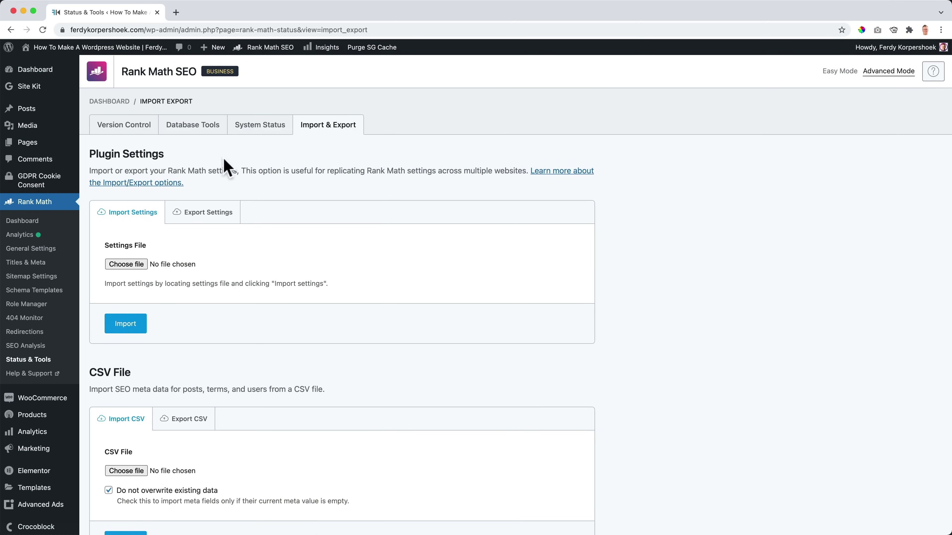
pyautogui.click(205, 214)
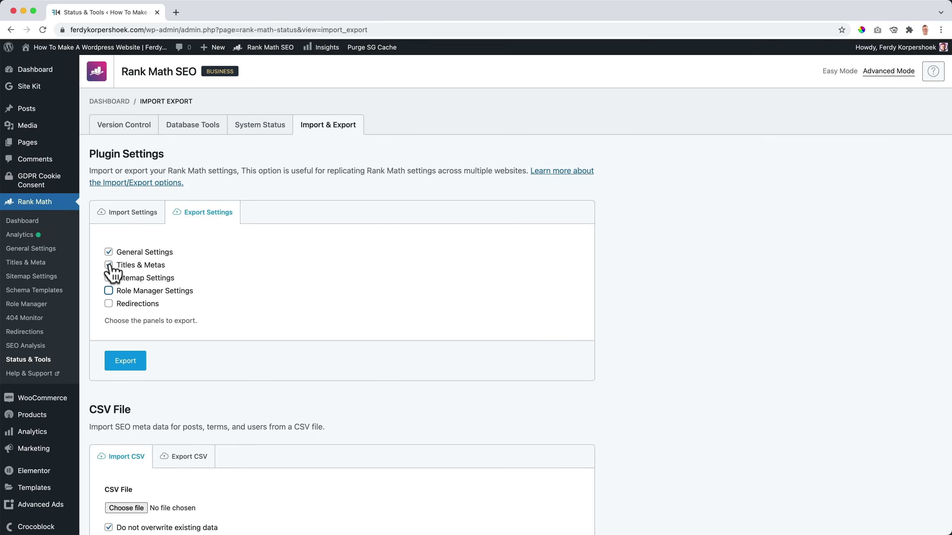
pyautogui.click(108, 278)
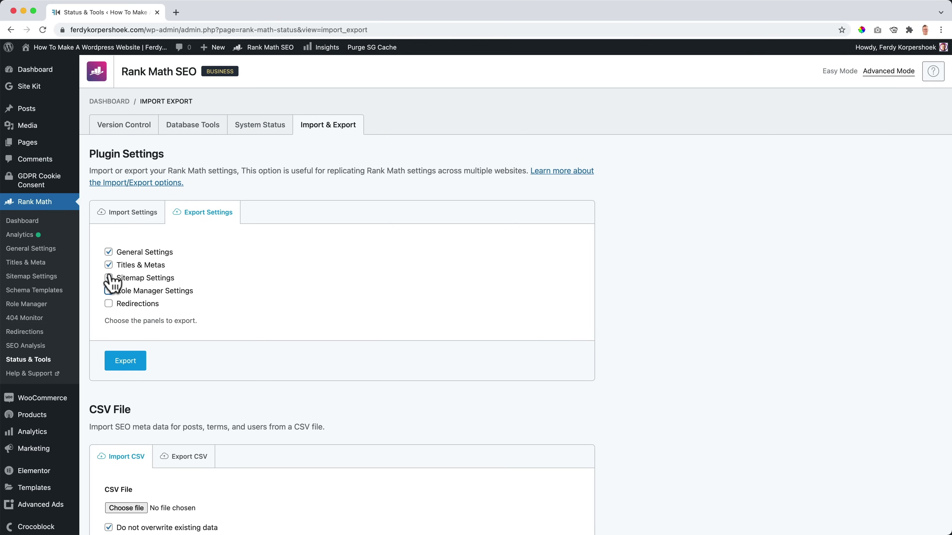
pyautogui.click(126, 362)
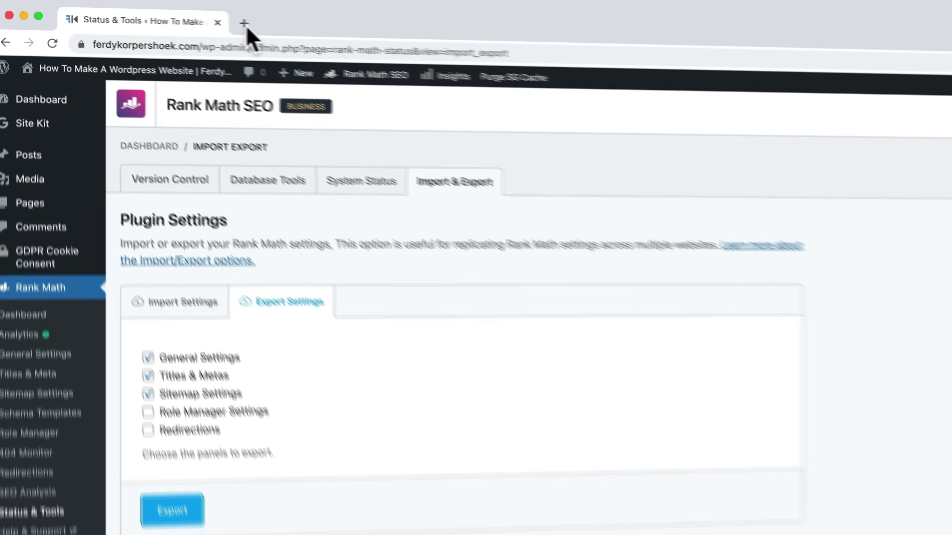
# Load app.ferdykorpershoek.com in a new browser tab.
pyautogui.click(244, 24)
pyautogui.write('app.ferdykorpershoek.com')
pyautogui.press('Return')
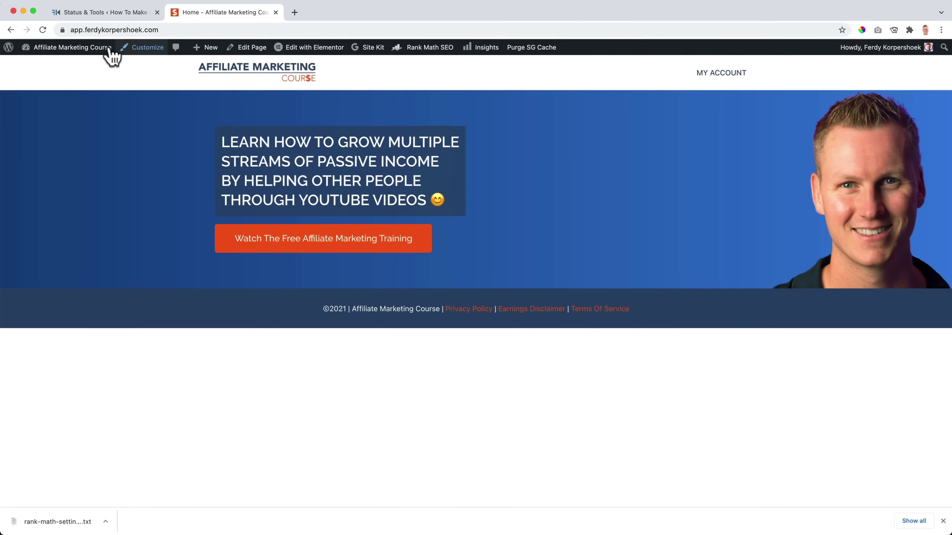
# On the second site, attach the exported settings file in the Setup Wizard's Custom Mode, then go back.
pyautogui.moveTo(403, 223)
pyautogui.click(95, 54)
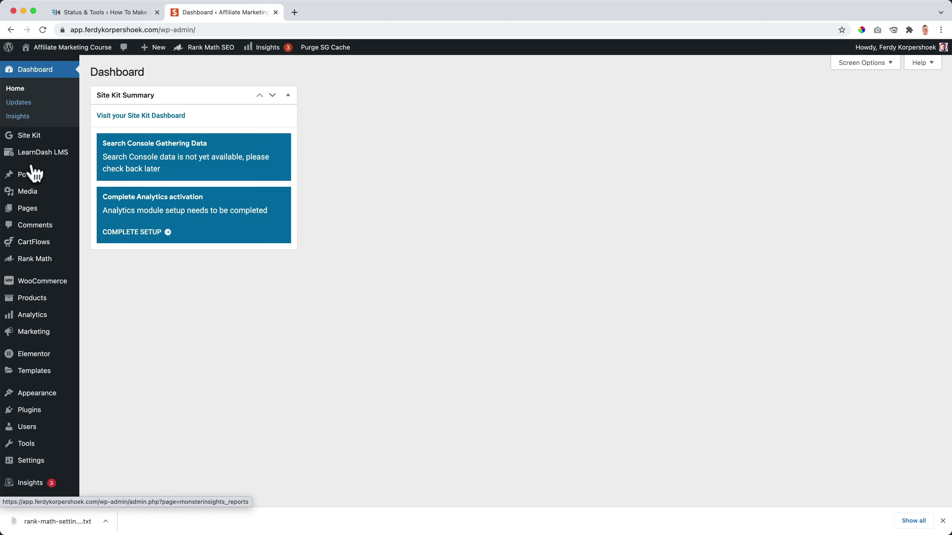
pyautogui.moveTo(37, 264)
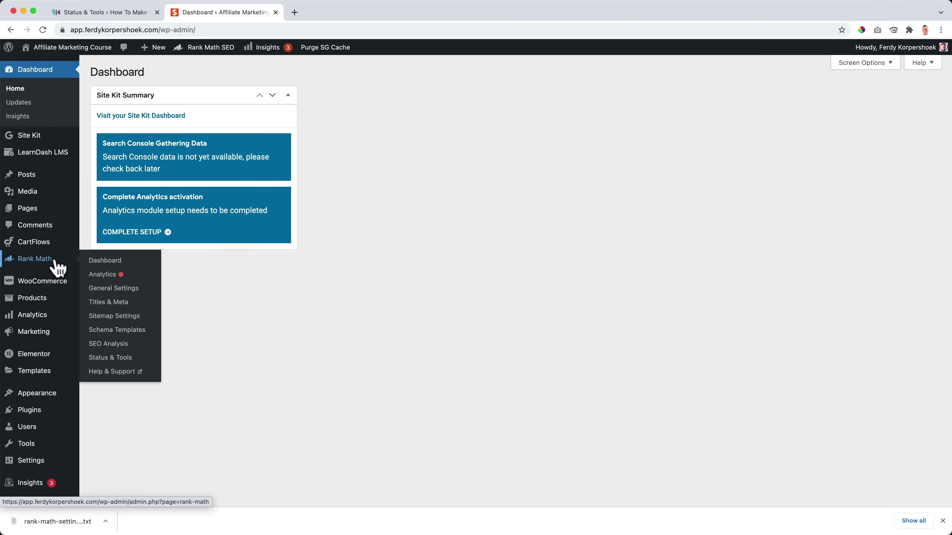
pyautogui.click(111, 262)
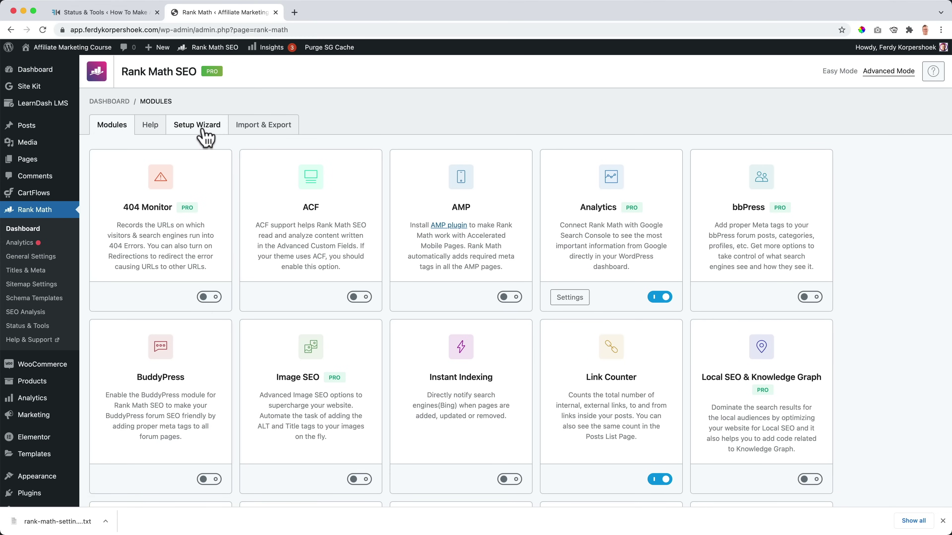
pyautogui.click(197, 126)
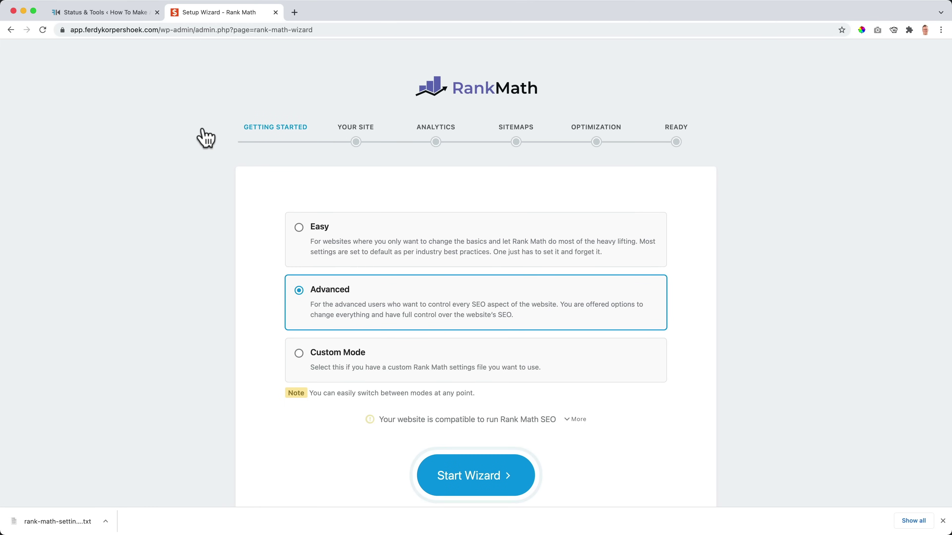
pyautogui.click(344, 362)
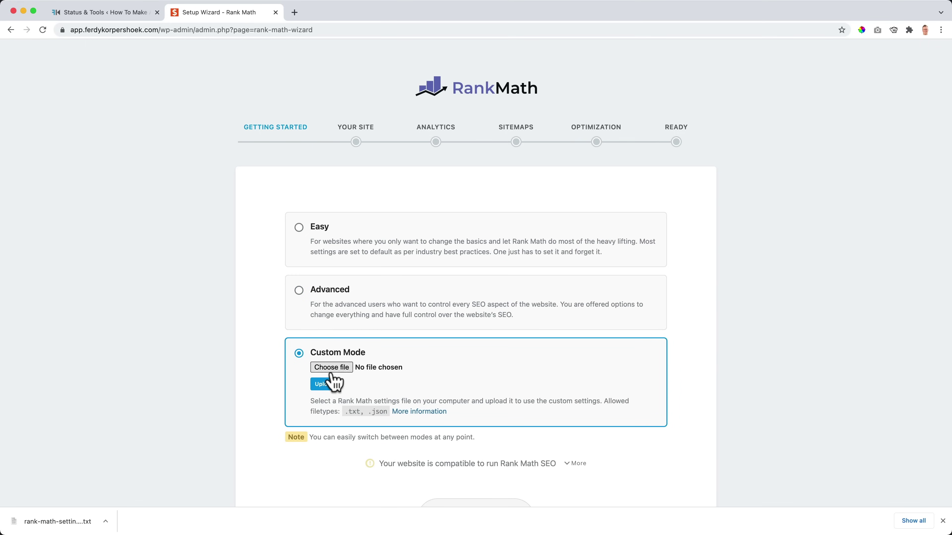
pyautogui.moveTo(43, 521); pyautogui.dragTo(336, 375)
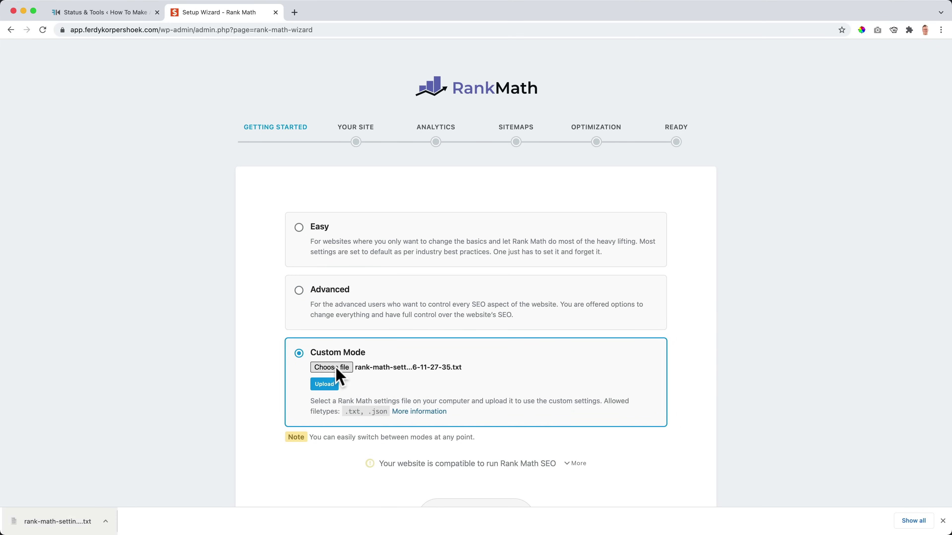
pyautogui.click(10, 30)
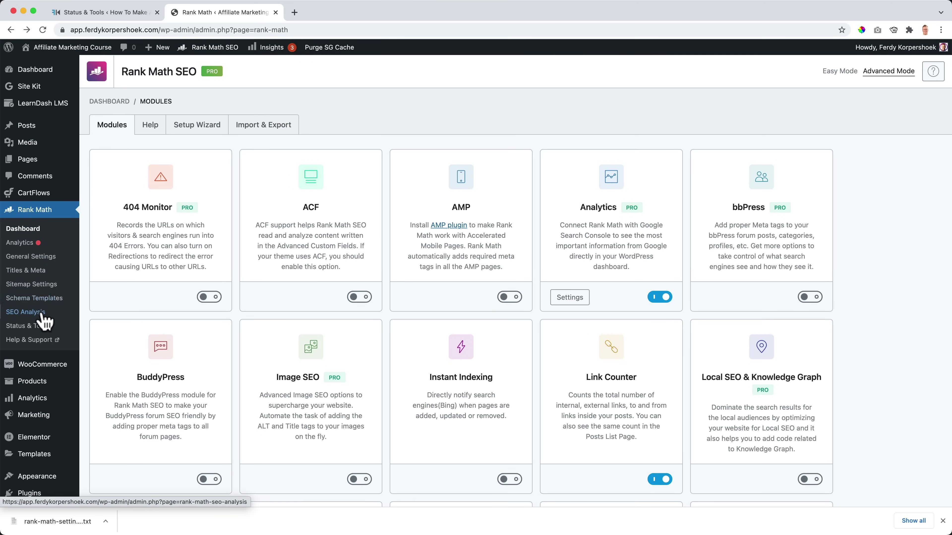
# Attach the settings file under Status & Tools > Import & Export, start importing, cancel, and close the tab.
pyautogui.click(38, 325)
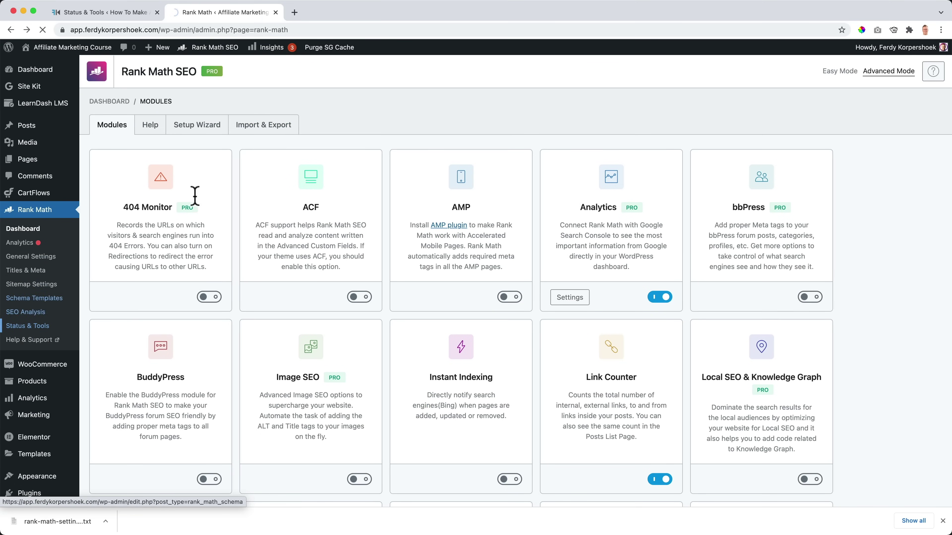
pyautogui.click(318, 127)
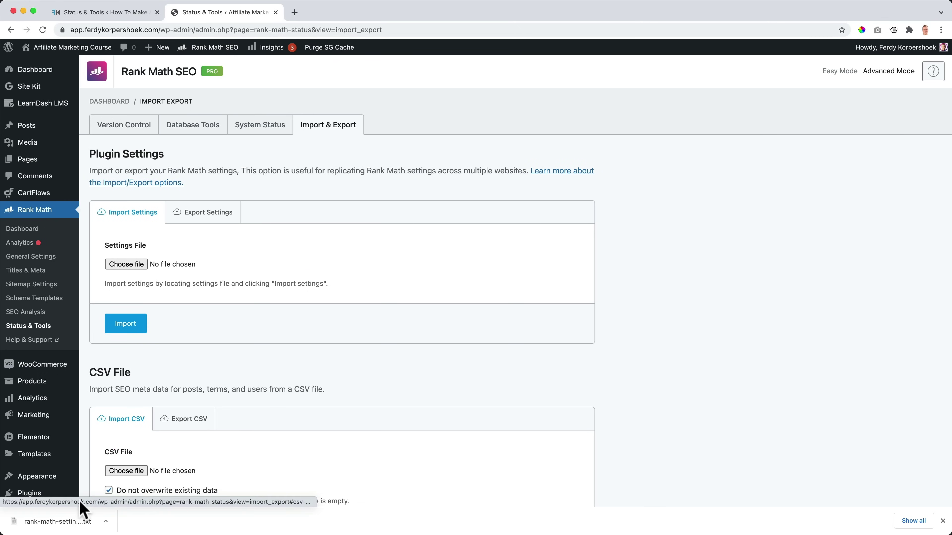
pyautogui.moveTo(77, 523); pyautogui.dragTo(121, 266)
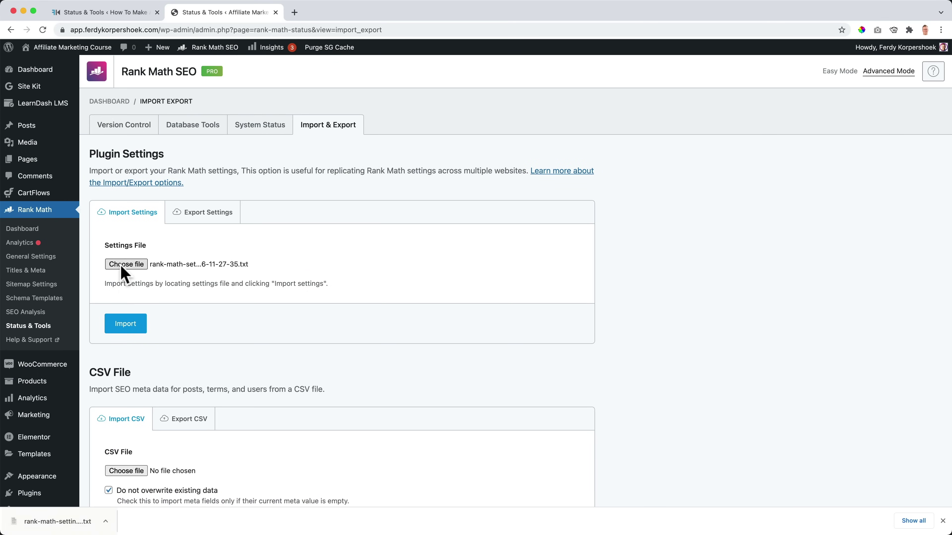
pyautogui.click(131, 327)
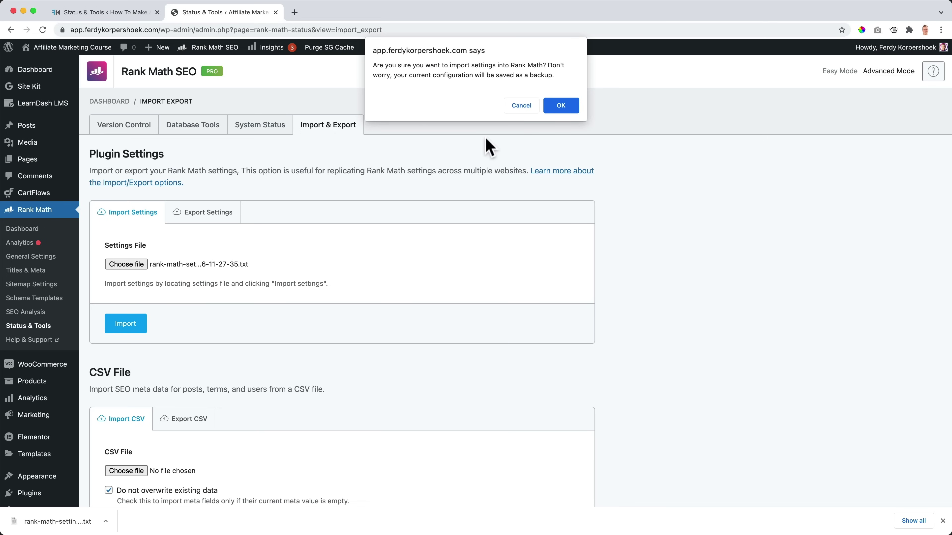
pyautogui.click(521, 105)
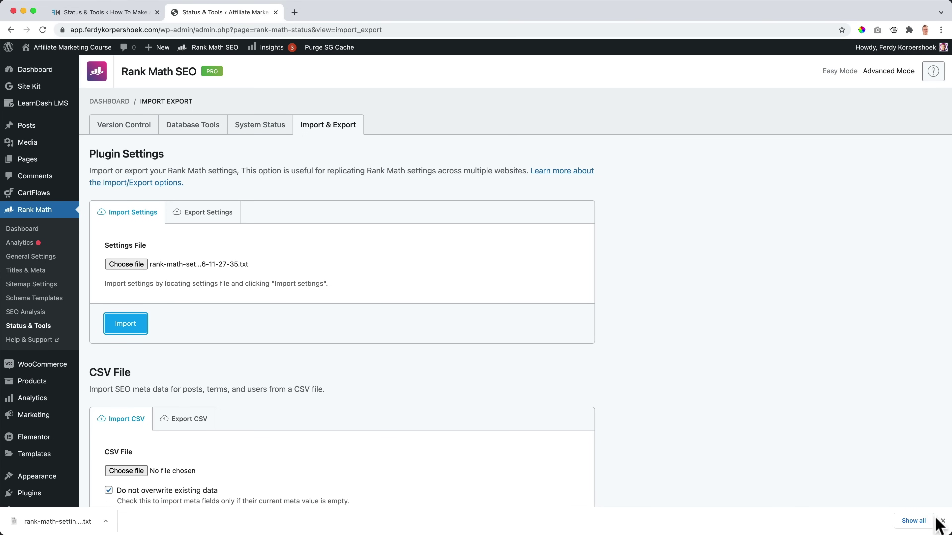
pyautogui.click(943, 521)
pyautogui.click(275, 12)
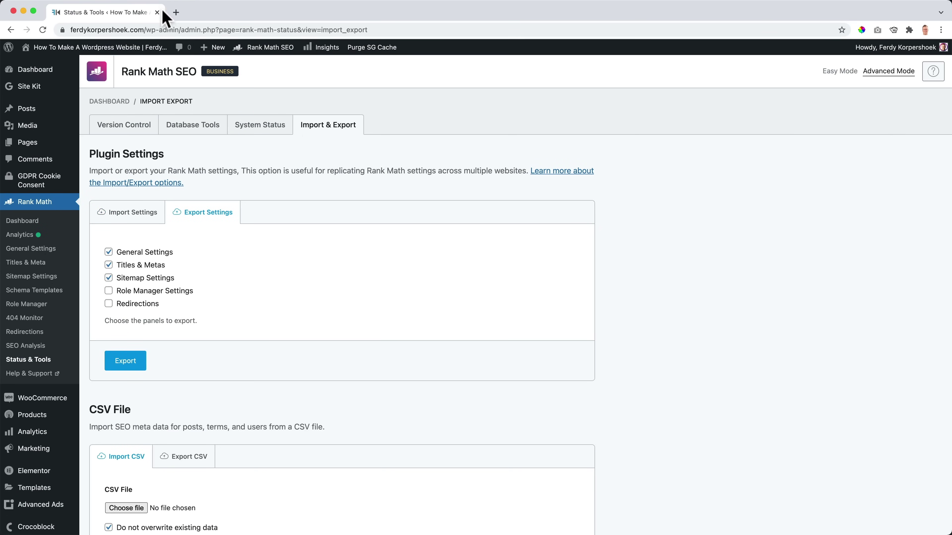
pyautogui.click(175, 12)
# On rankmath.com, scroll through Pricing's Free vs PRO vs Business comparison, then return to the homepage.
pyautogui.write('rankmath.com')
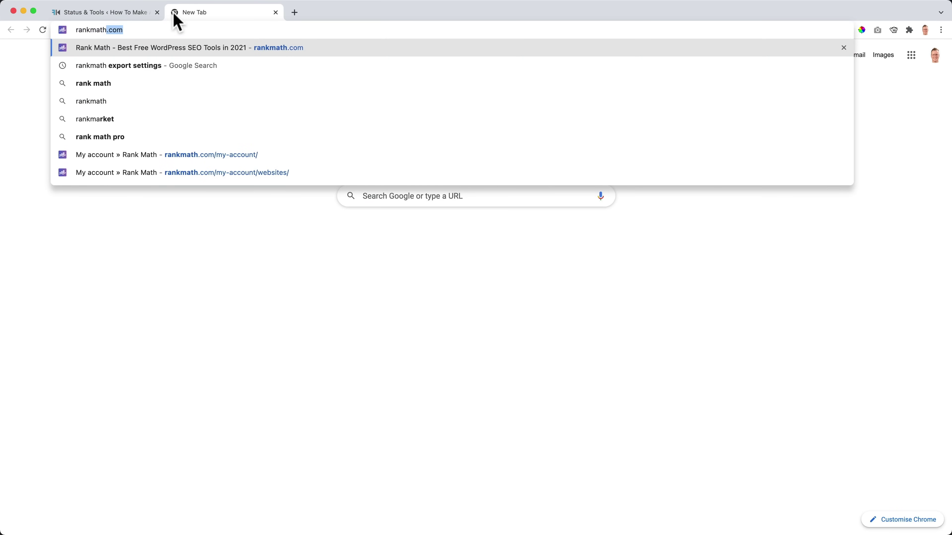
pyautogui.press('Return')
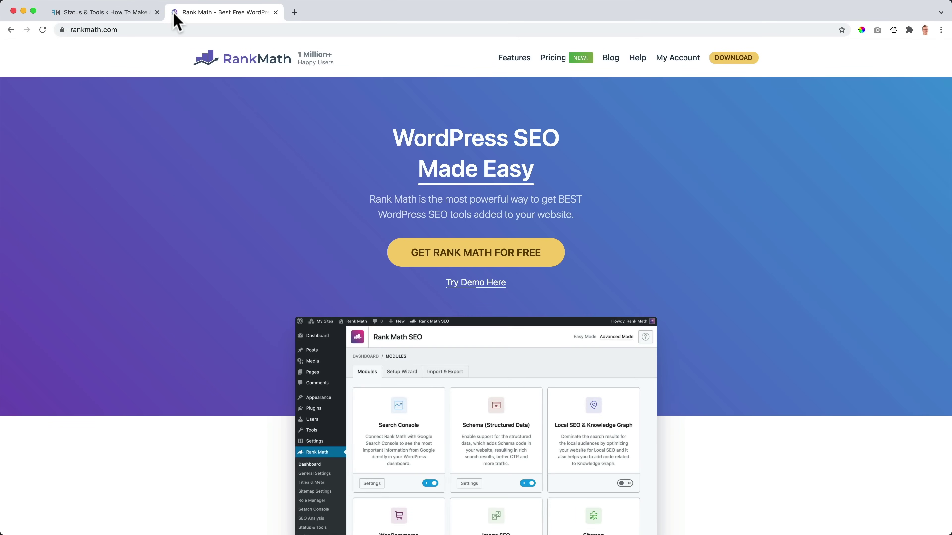
pyautogui.click(556, 61)
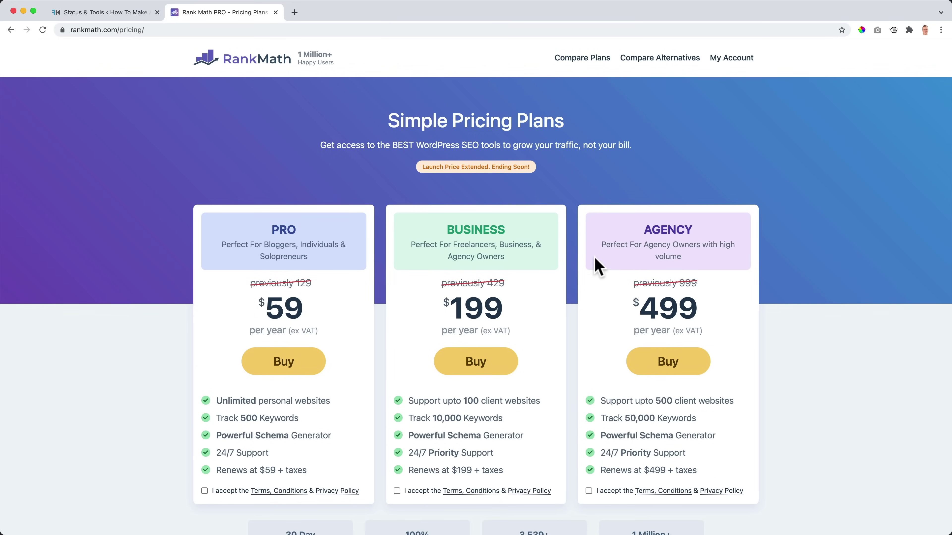
pyautogui.scroll(-7, 599, 264)
pyautogui.scroll(-12, 548, 259)
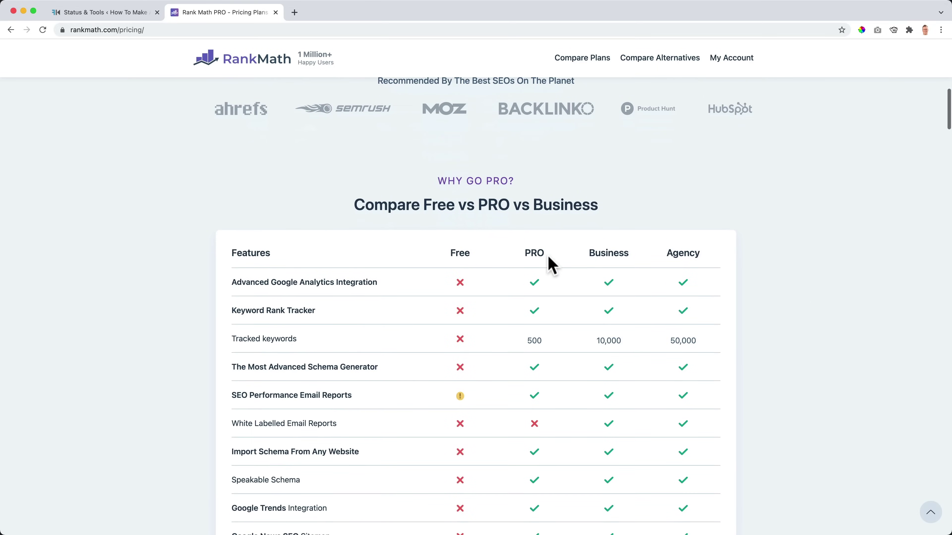
pyautogui.scroll(-1, 548, 259)
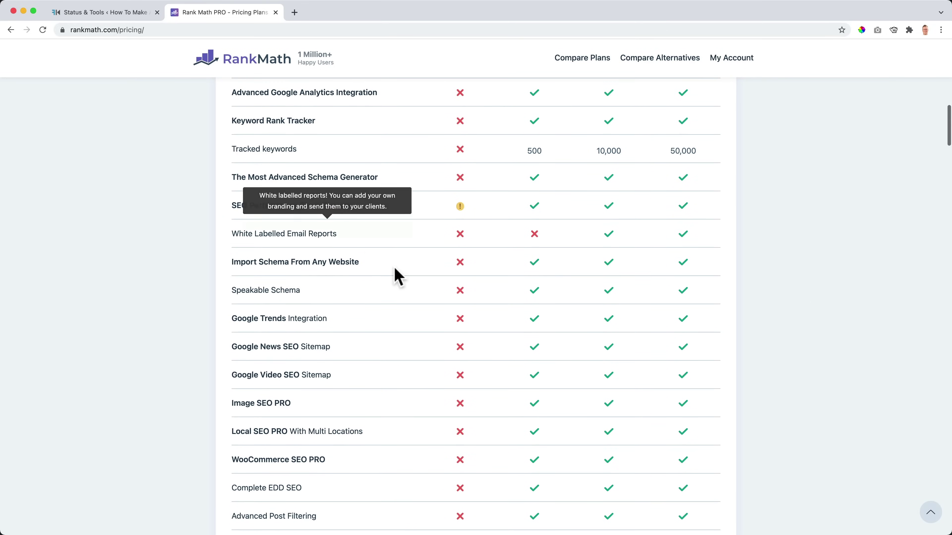
pyautogui.scroll(-3, 412, 276)
pyautogui.scroll(2, 440, 274)
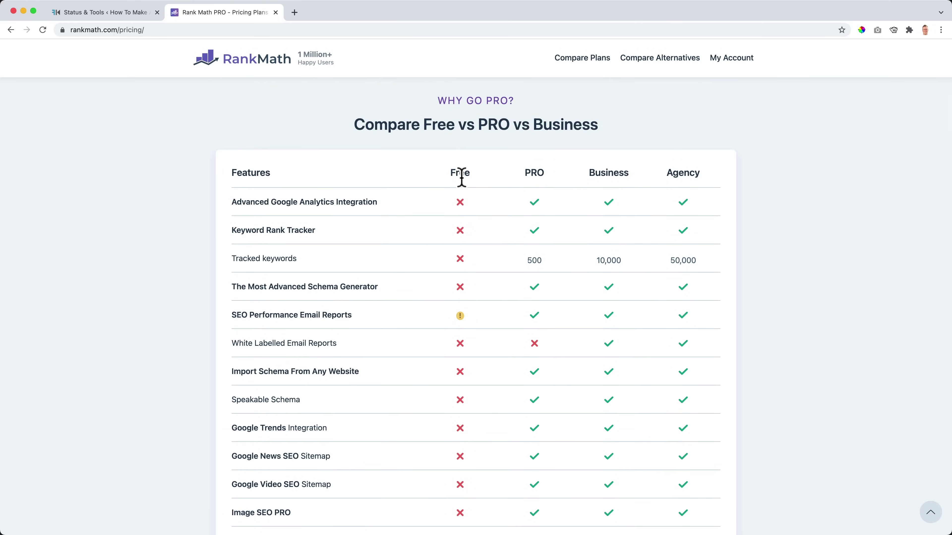
pyautogui.moveTo(293, 205)
pyautogui.moveTo(261, 237)
pyautogui.scroll(-5, 537, 242)
pyautogui.scroll(-20, 537, 241)
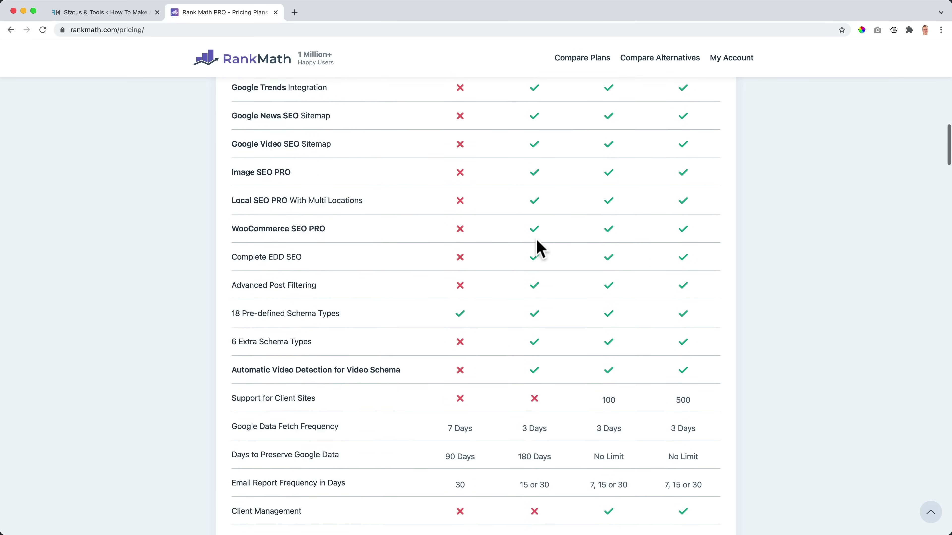
pyautogui.scroll(-20, 537, 241)
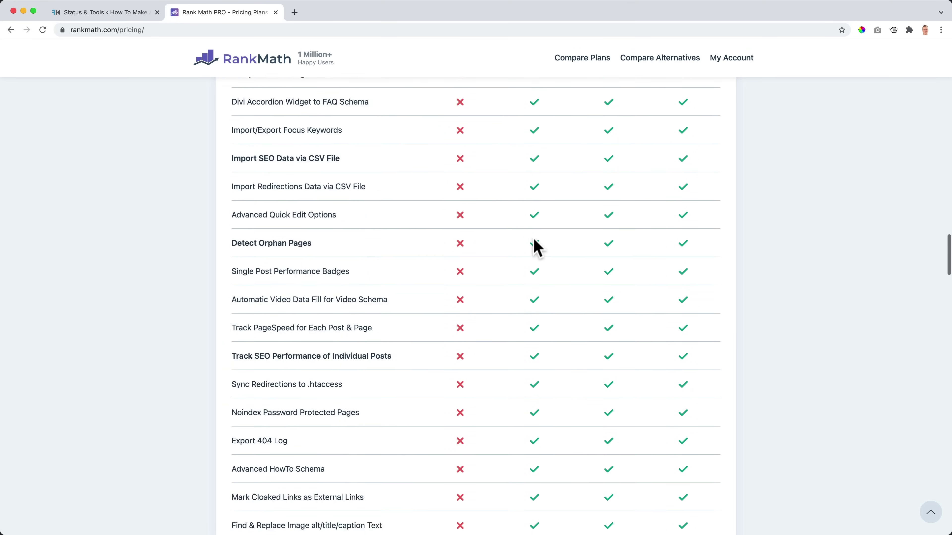
pyautogui.scroll(1, 537, 248)
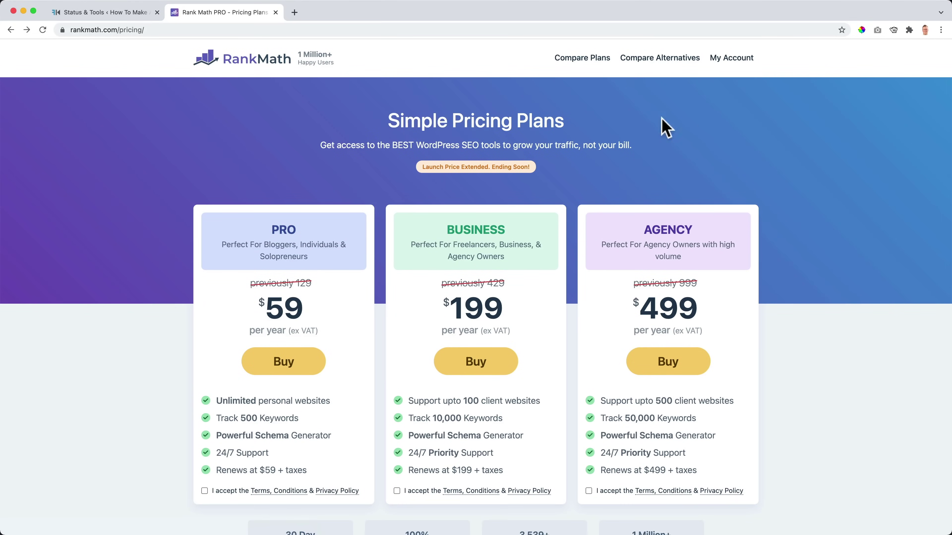
pyautogui.click(244, 67)
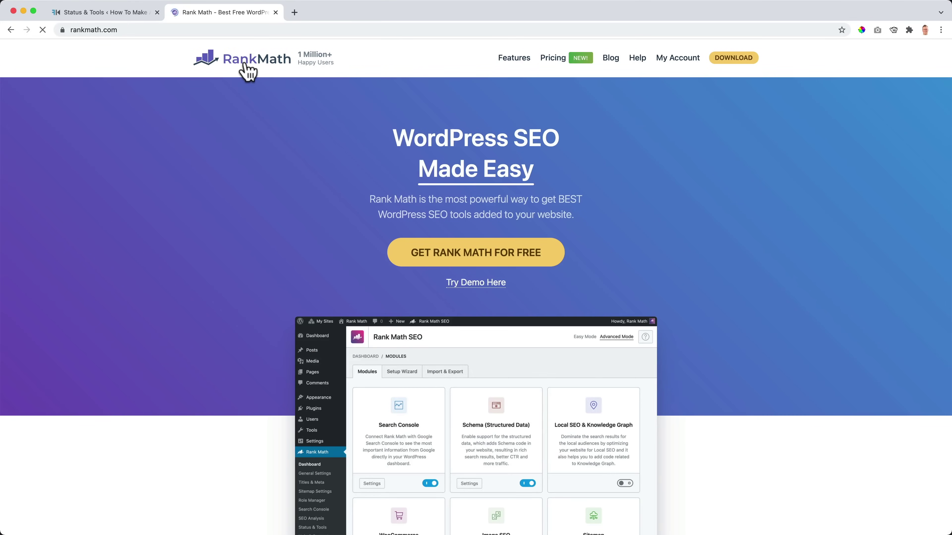
# Search the Rank Math Knowledge Base for 'seo analysis' and look through the results.
pyautogui.moveTo(643, 79)
pyautogui.click(643, 107)
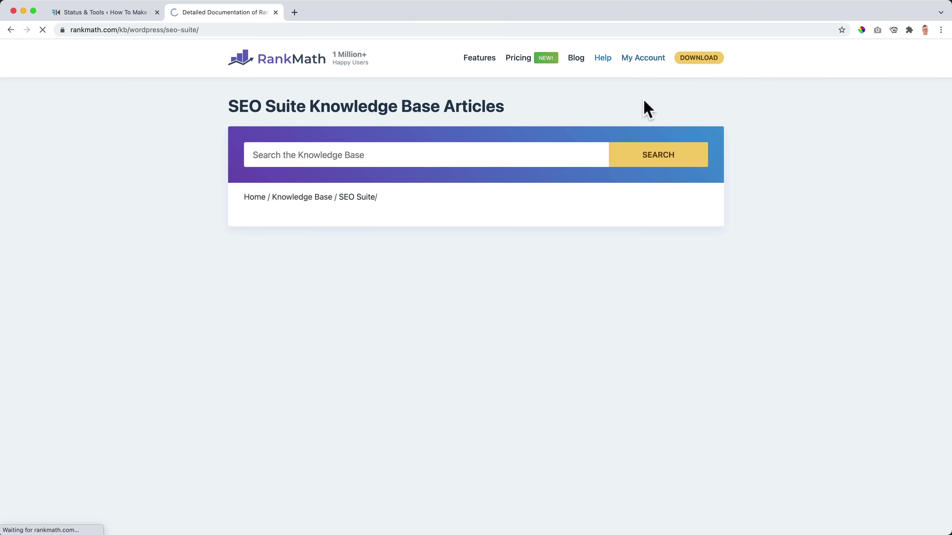
pyautogui.click(615, 110)
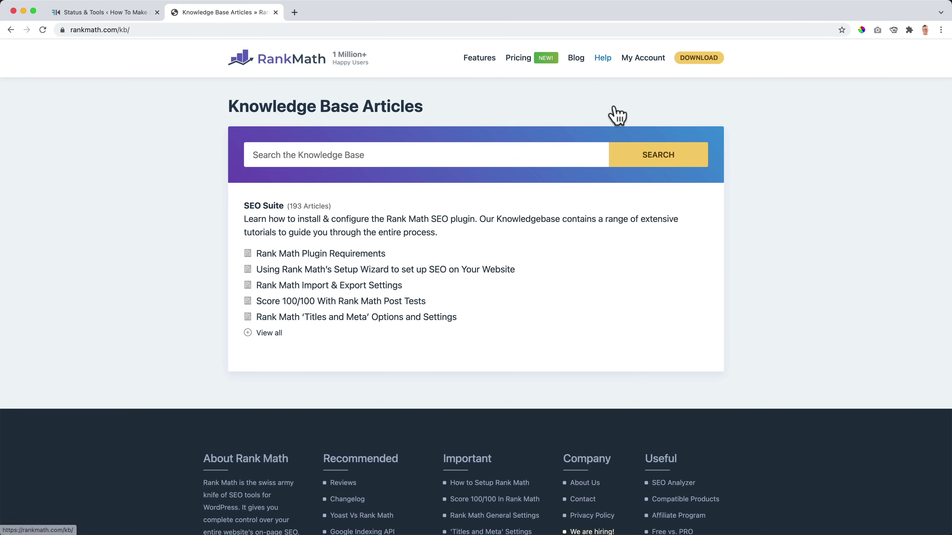
pyautogui.click(313, 155)
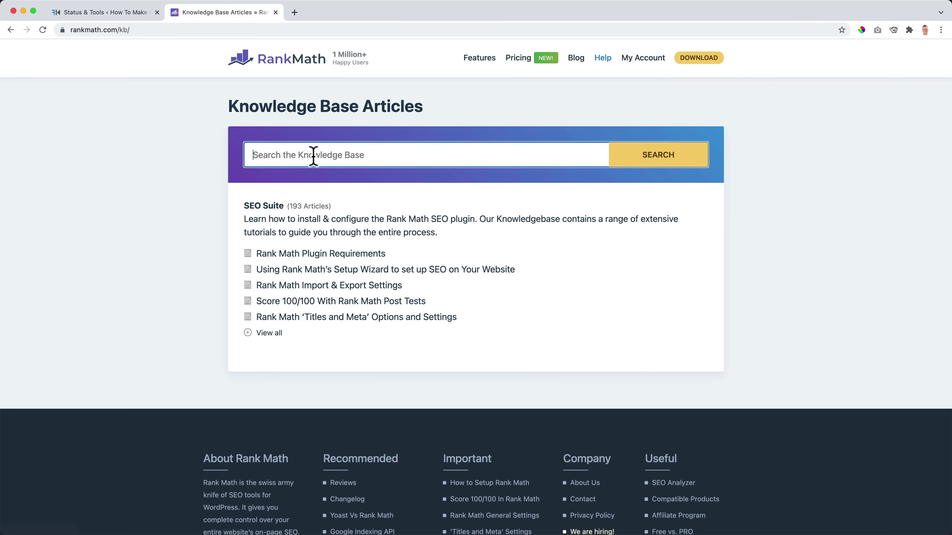
pyautogui.write('seo anal')
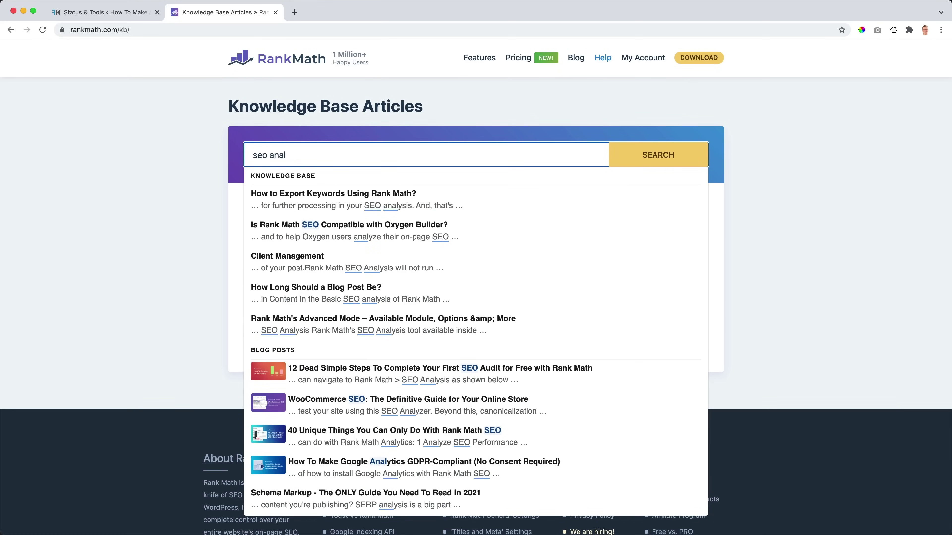
pyautogui.write('ysis')
pyautogui.press('Return')
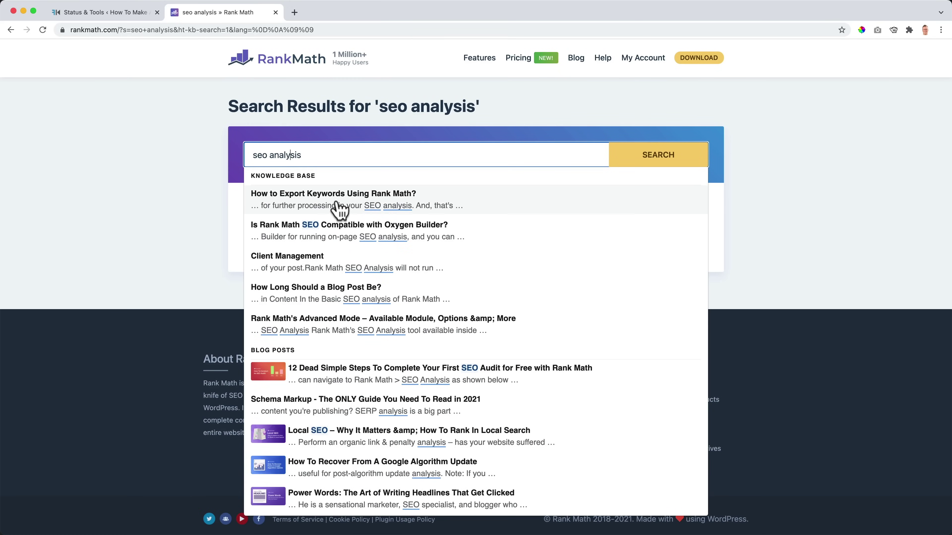
pyautogui.scroll(-10, 412, 209)
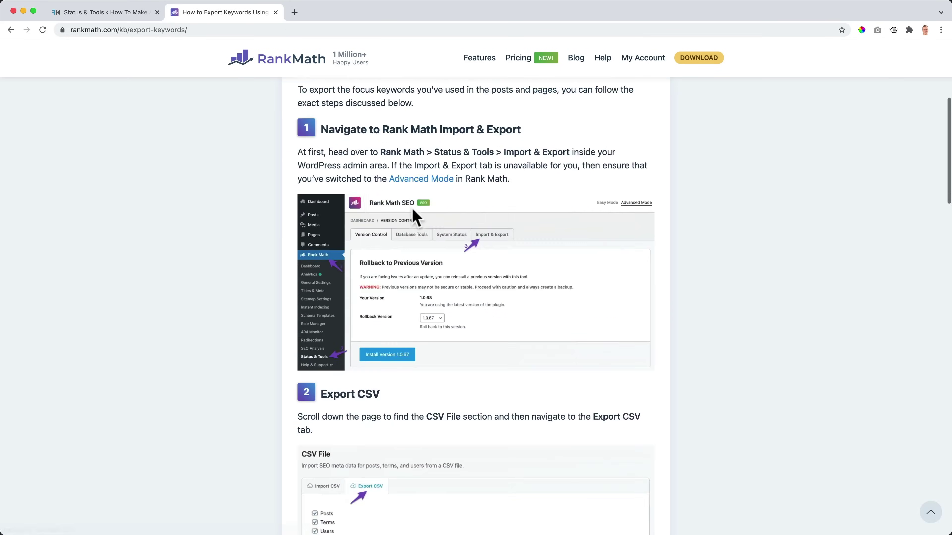
pyautogui.scroll(-12, 411, 209)
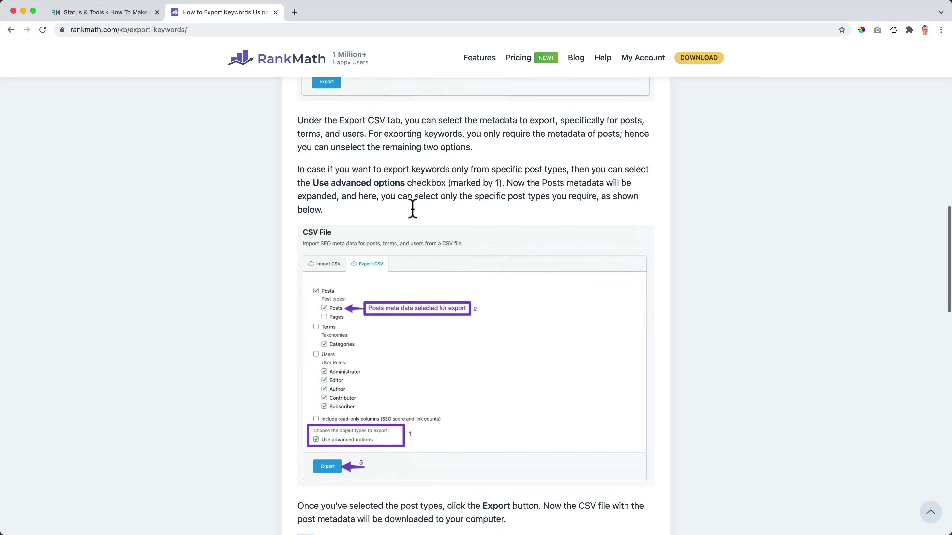
pyautogui.scroll(-20, 411, 208)
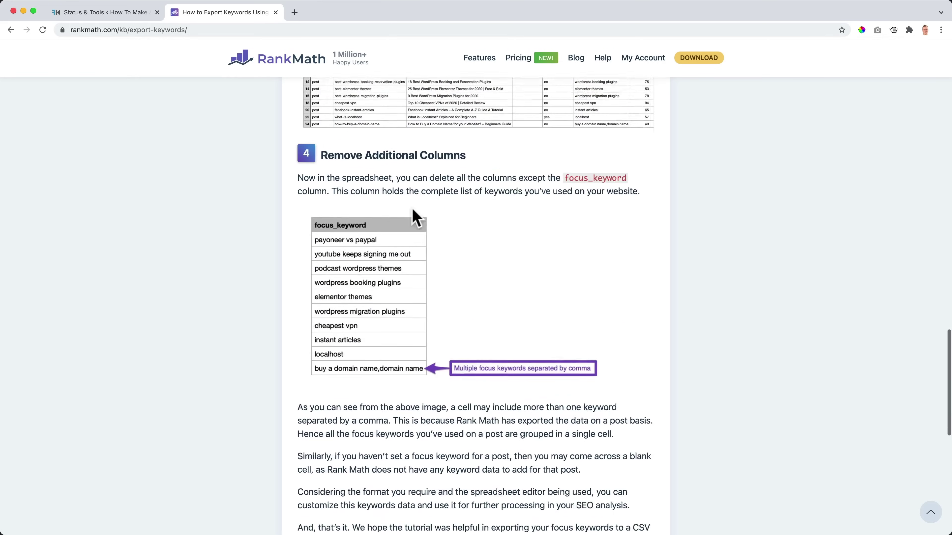
pyautogui.scroll(-3, 414, 216)
pyautogui.scroll(2, 414, 216)
pyautogui.scroll(-3, 414, 216)
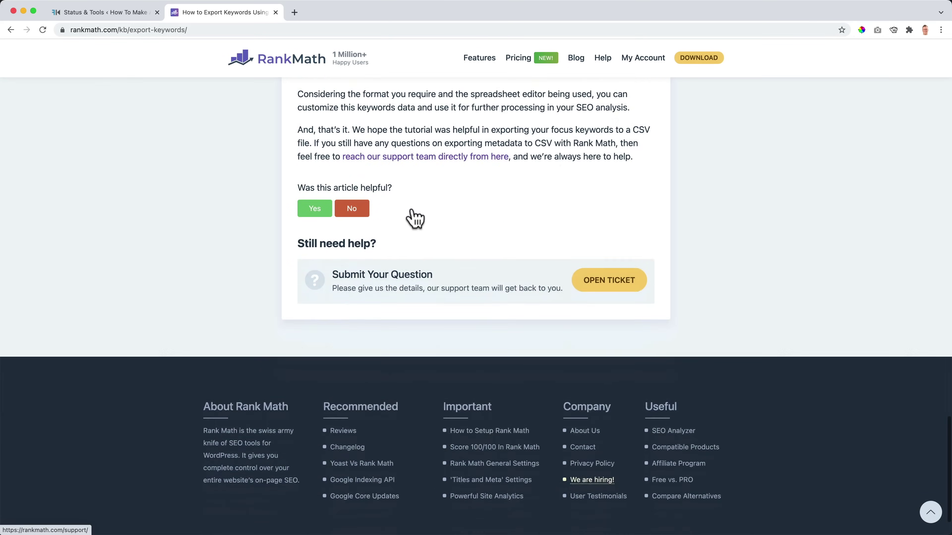
pyautogui.scroll(20, 414, 217)
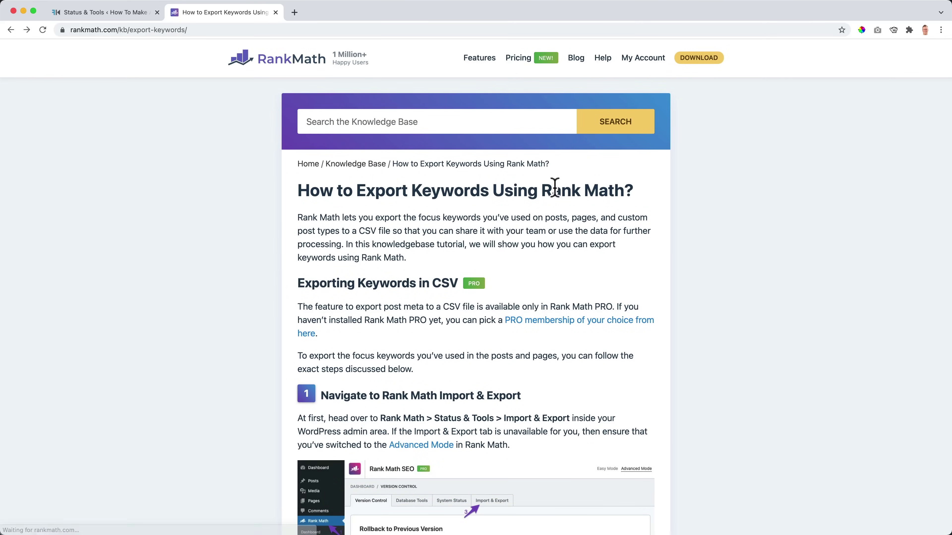
# Read 'Analyzing Your Site's SEO' from the SEO Suite articles, then close the Rank Math tab.
pyautogui.click(365, 164)
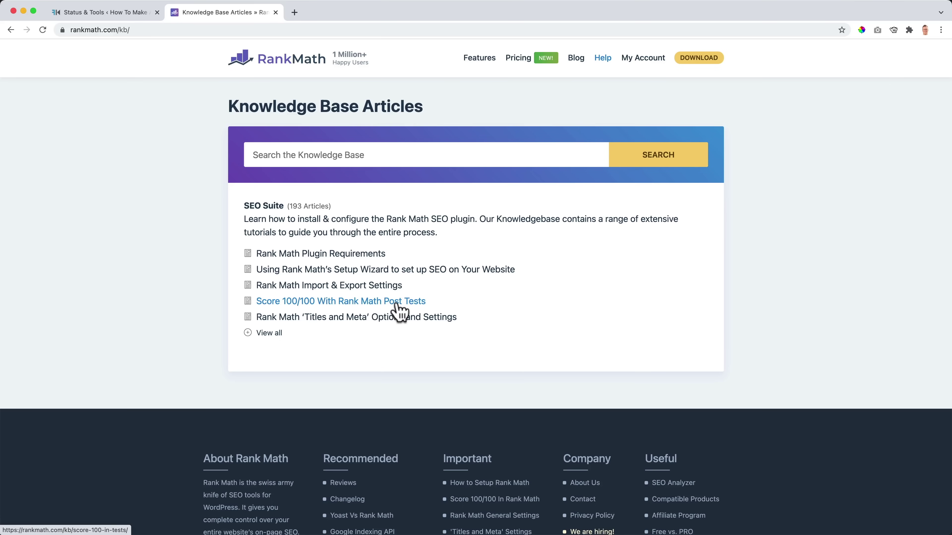
pyautogui.click(278, 333)
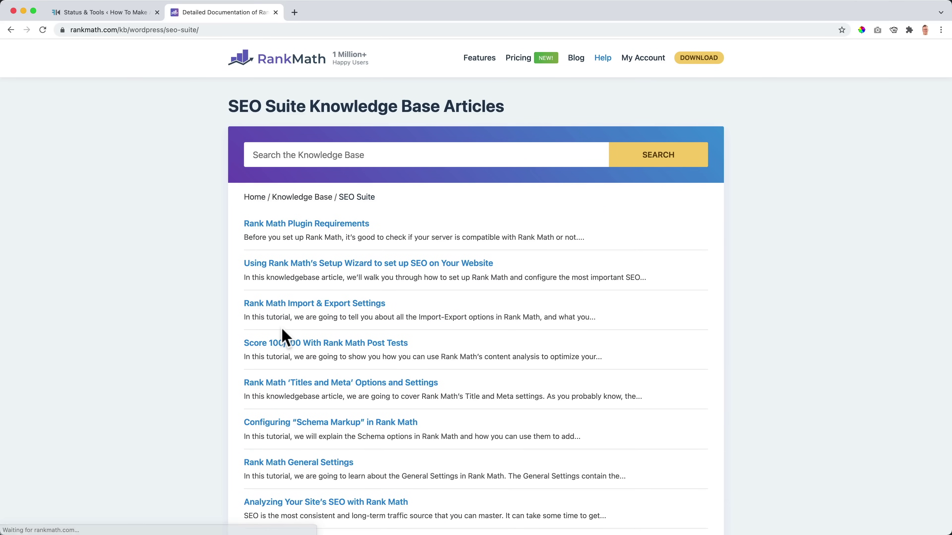
pyautogui.scroll(-1, 283, 328)
pyautogui.scroll(-7, 282, 329)
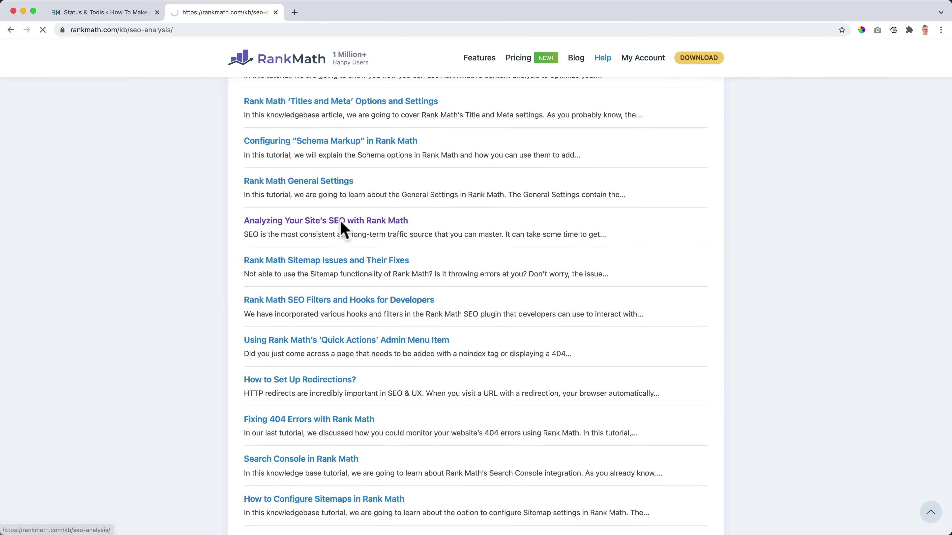
pyautogui.click(339, 224)
pyautogui.scroll(-12, 394, 240)
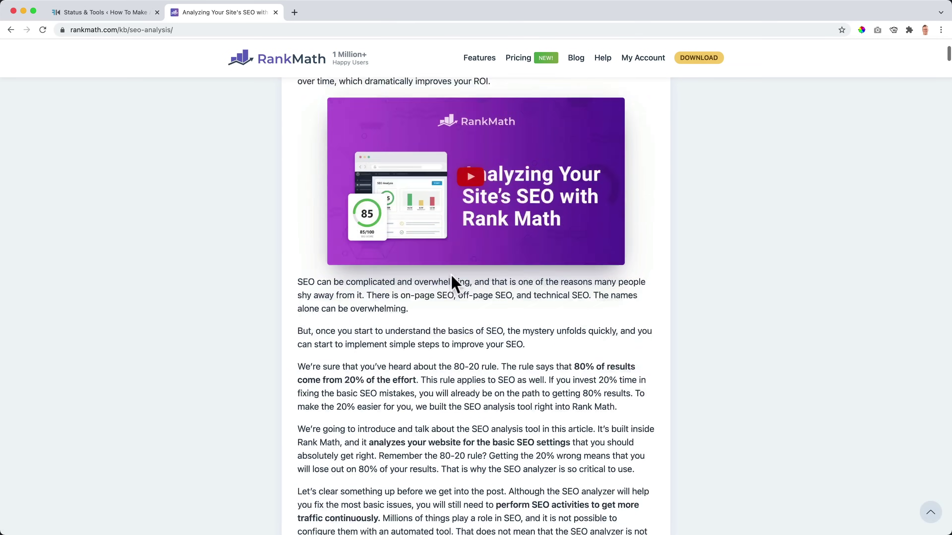
pyautogui.scroll(-20, 452, 275)
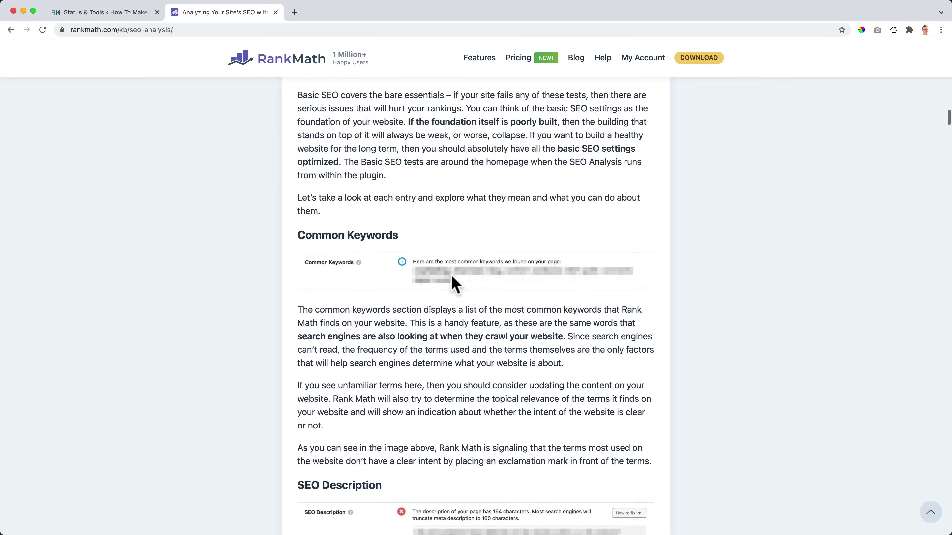
pyautogui.scroll(20, 451, 276)
pyautogui.click(275, 12)
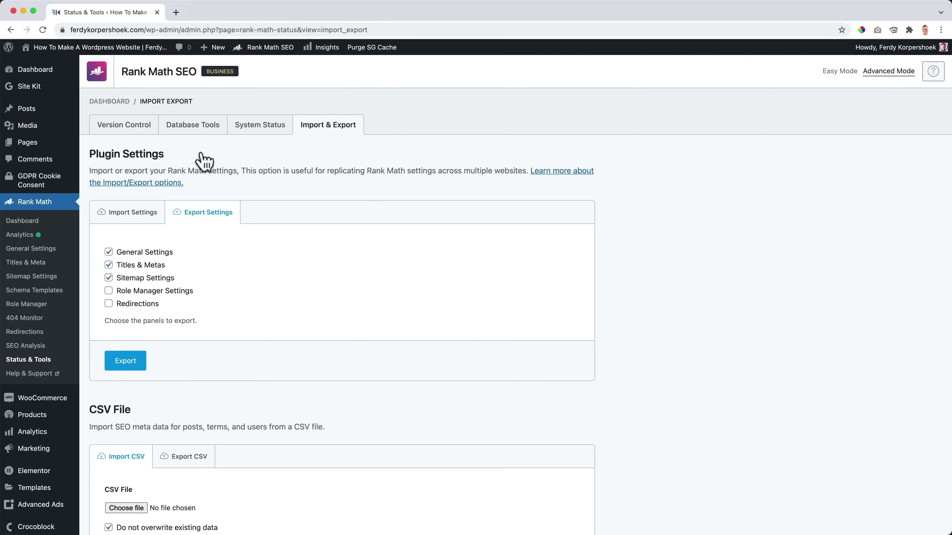
# Open the 404 Monitor settings (Simple mode, Log Limit 100) and compare them across both site tabs.
pyautogui.click(24, 222)
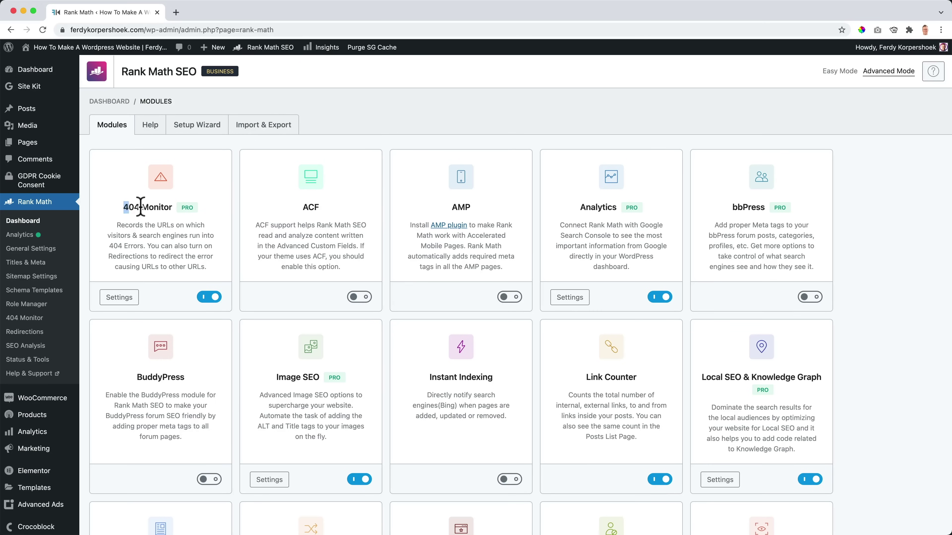
pyautogui.moveTo(140, 207); pyautogui.dragTo(189, 206)
pyautogui.click(191, 213)
pyautogui.click(120, 297)
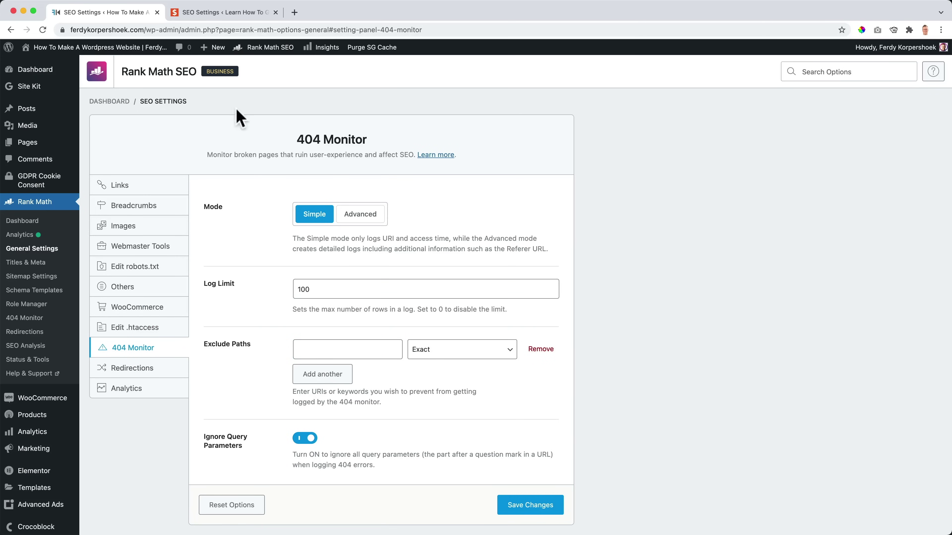
pyautogui.click(202, 13)
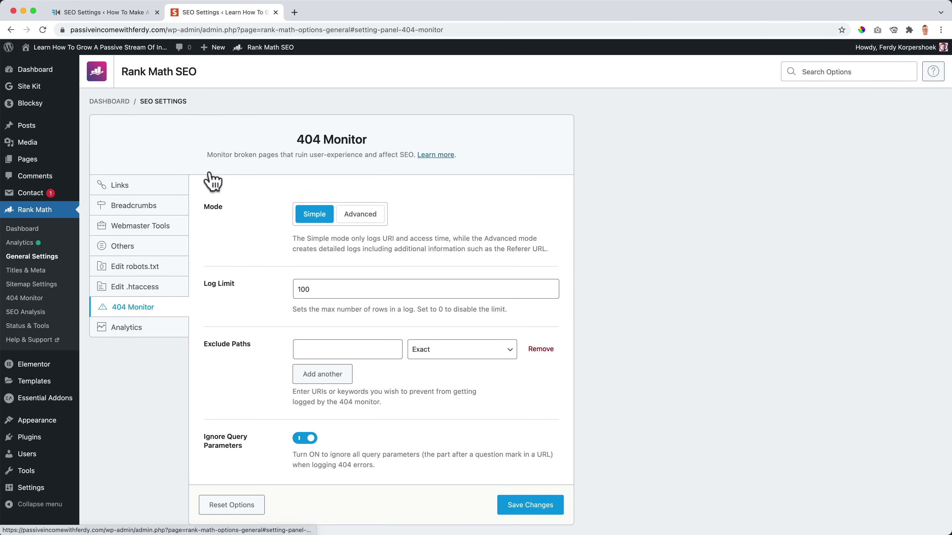
pyautogui.click(120, 19)
pyautogui.click(202, 12)
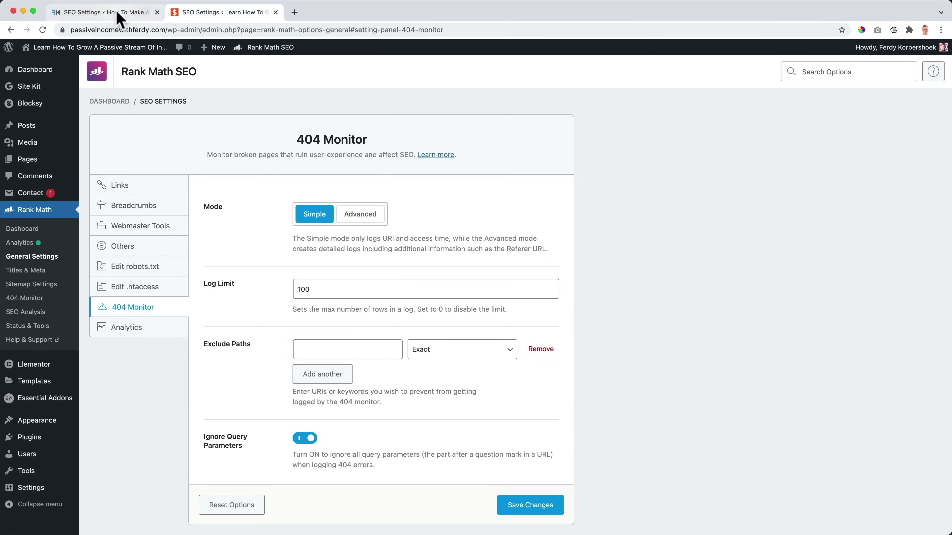
pyautogui.click(113, 13)
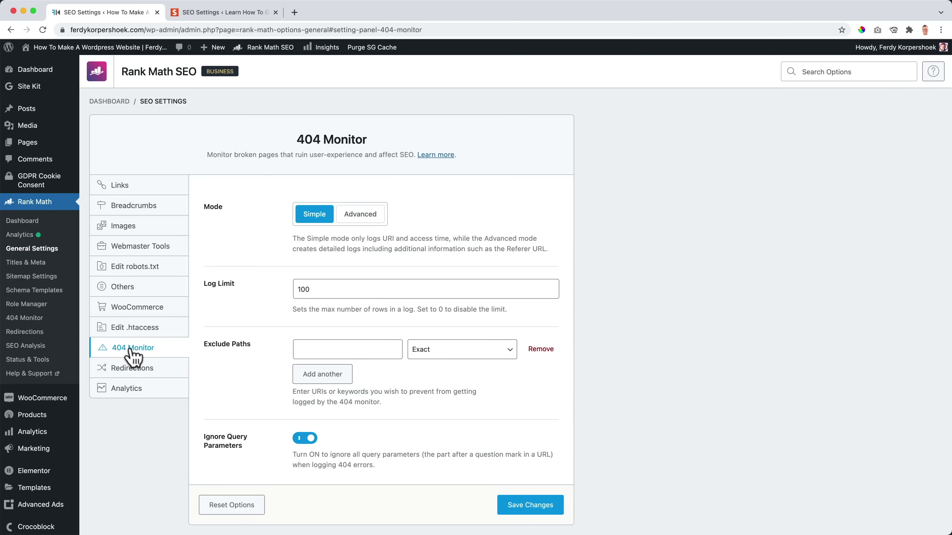
# Open the 404 Monitor log on both sites and compare them.
pyautogui.click(25, 319)
pyautogui.click(217, 13)
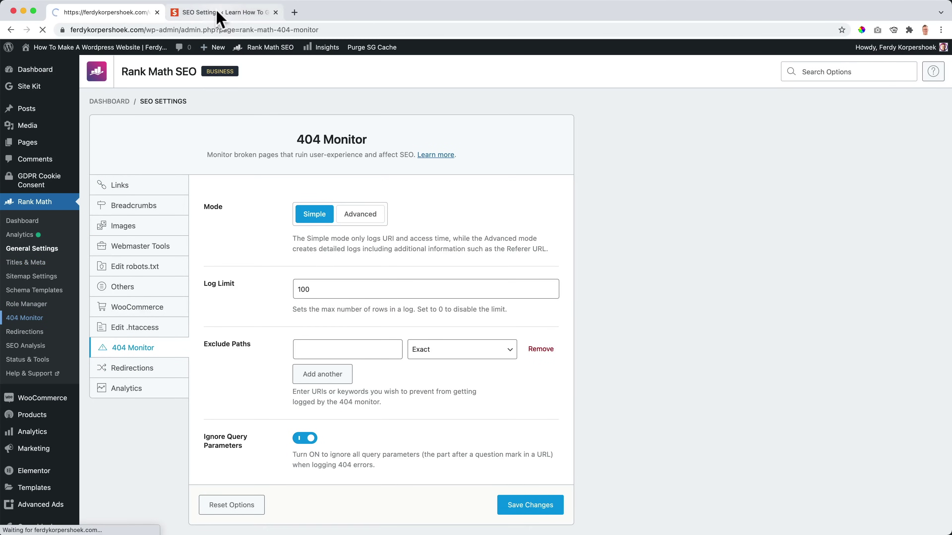
pyautogui.click(34, 300)
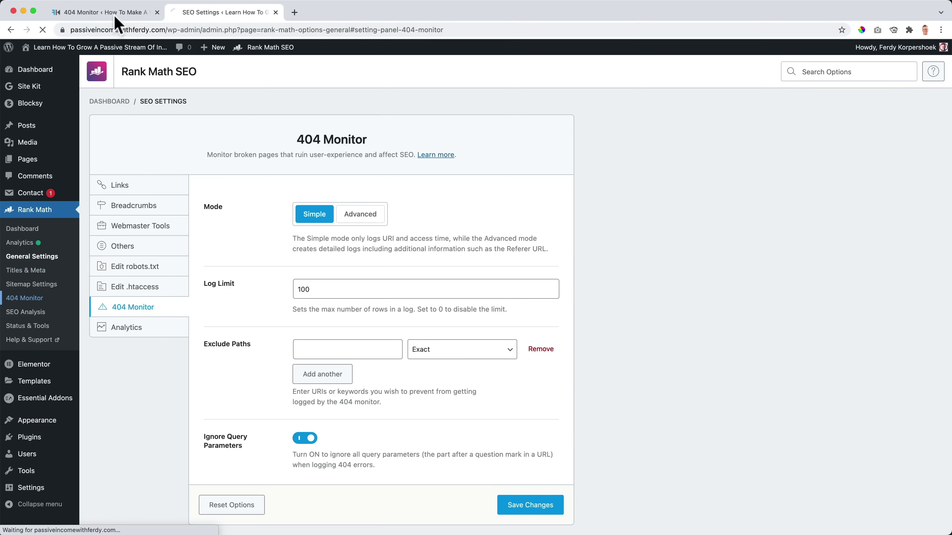
pyautogui.click(117, 13)
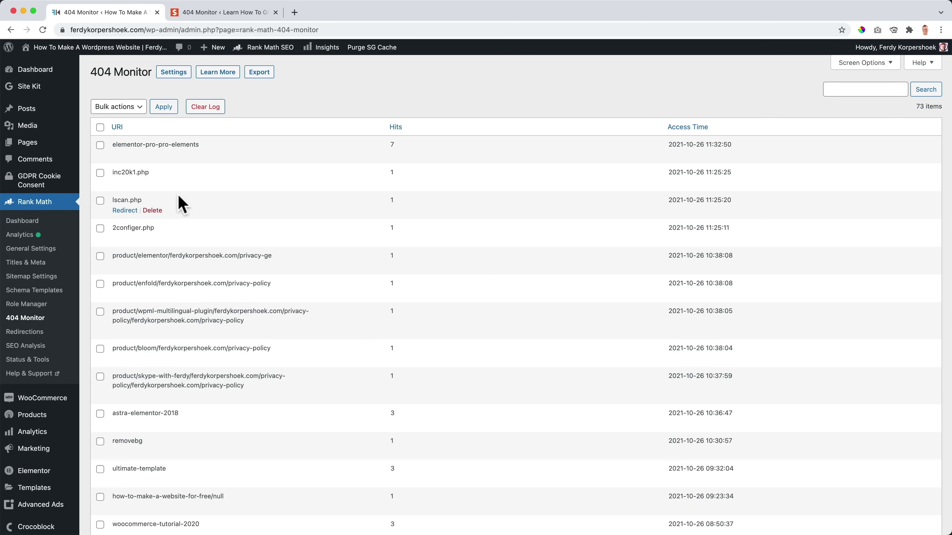
pyautogui.click(233, 13)
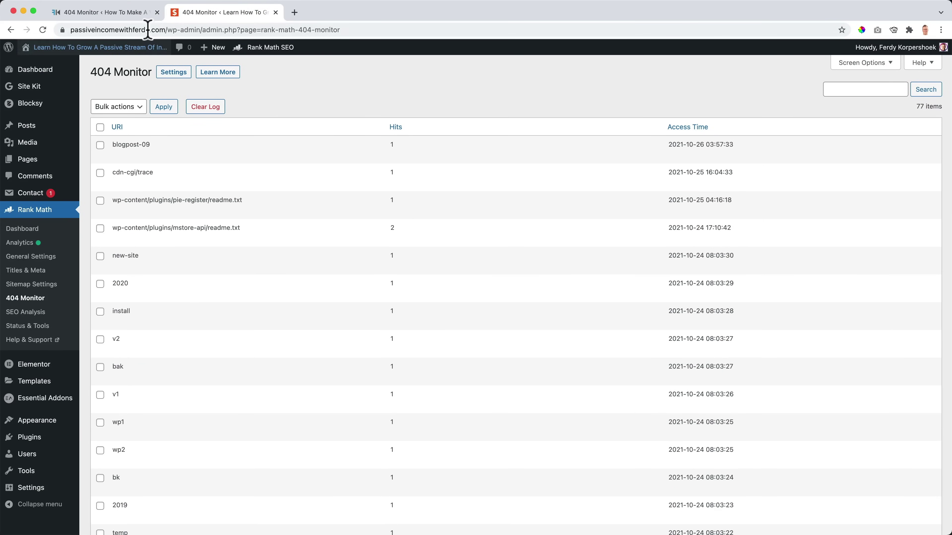
pyautogui.click(138, 13)
# Export the 404 log from 2021-10-01 as a CSV, then open the Redirections list.
pyautogui.click(260, 74)
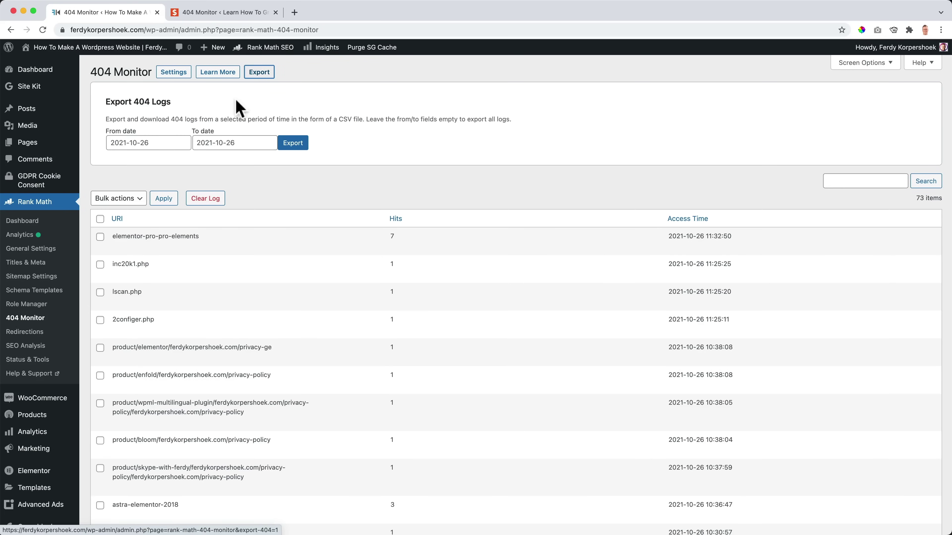
pyautogui.click(163, 144)
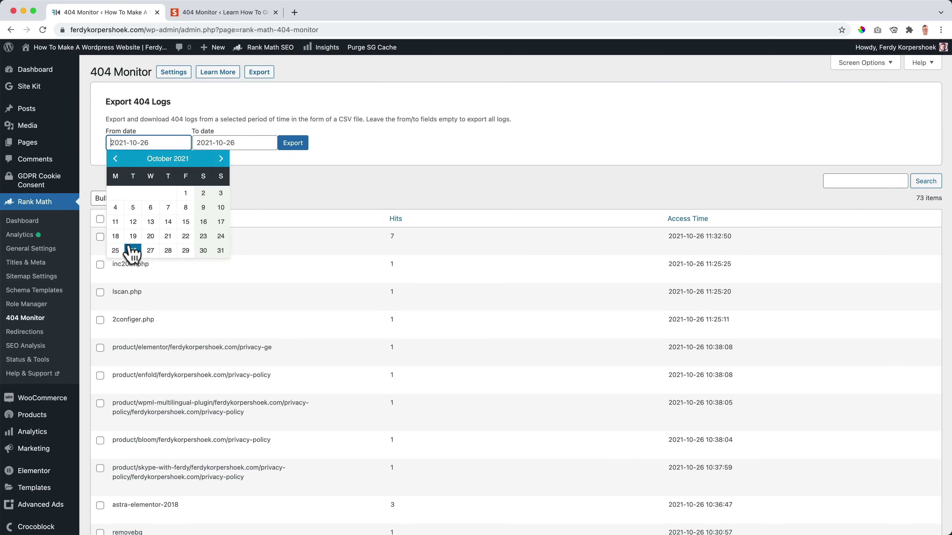
pyautogui.click(185, 193)
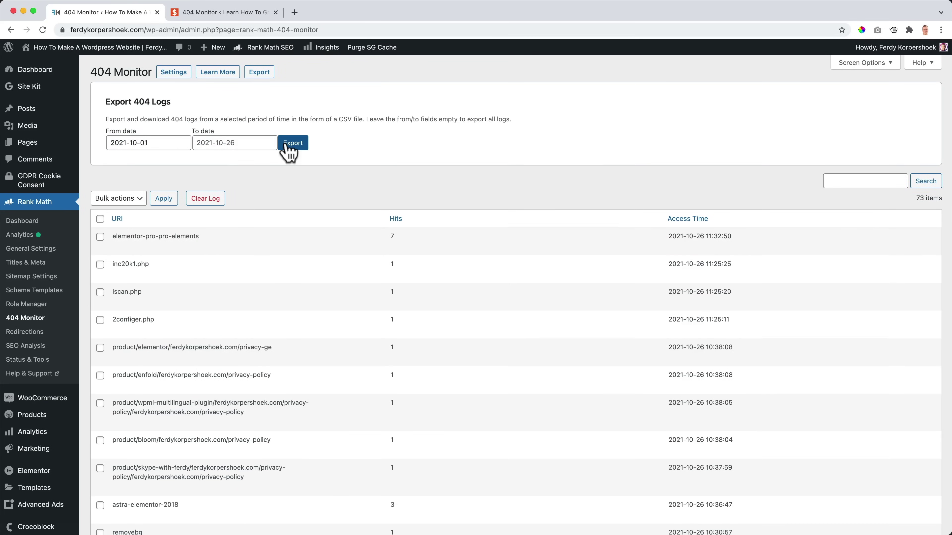
pyautogui.click(298, 144)
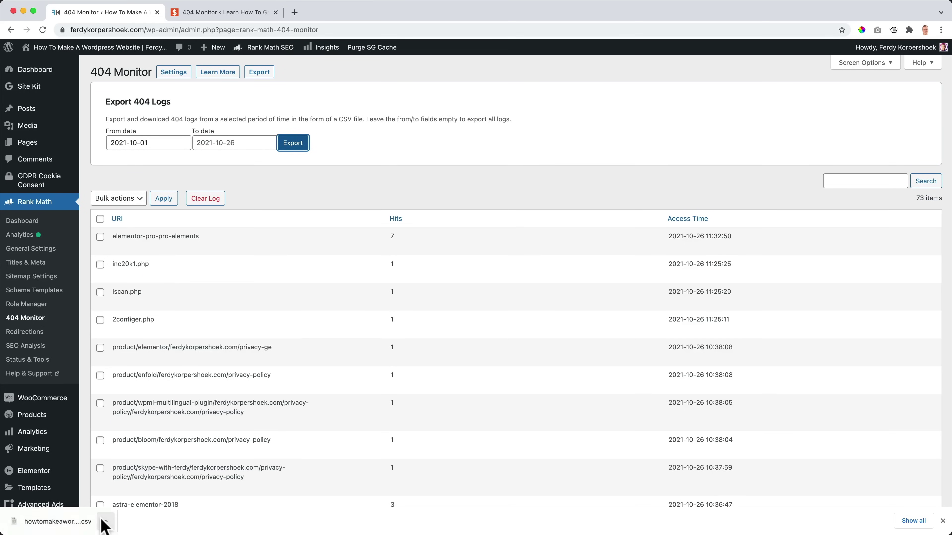
pyautogui.click(943, 522)
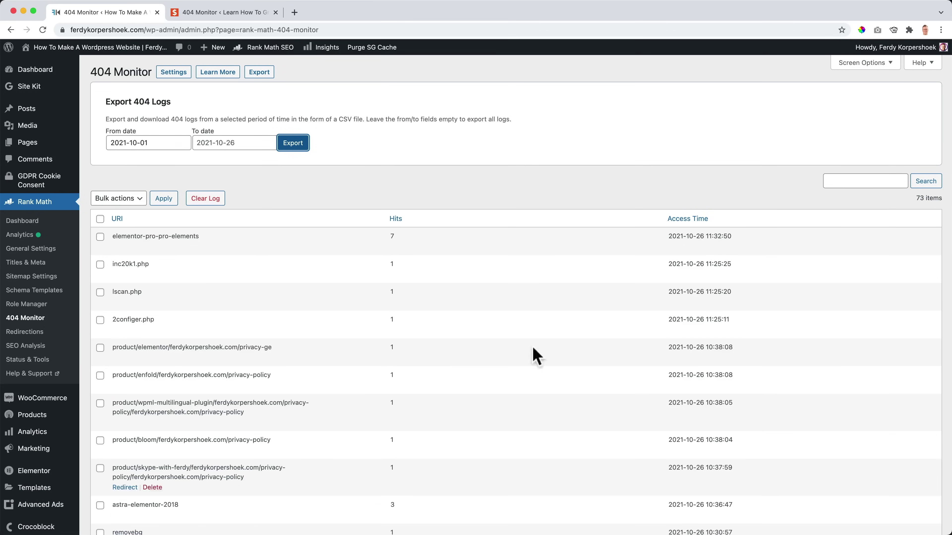
pyautogui.moveTo(195, 334)
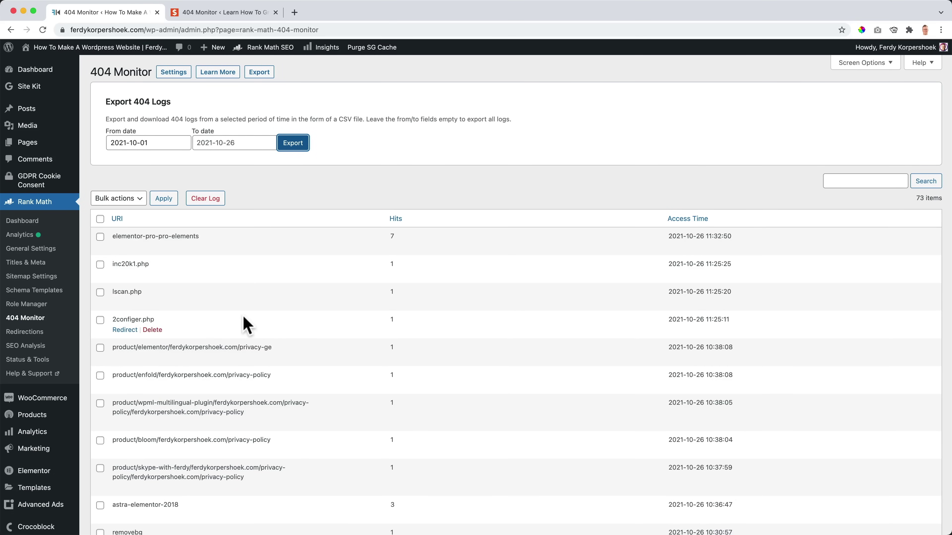
pyautogui.click(36, 333)
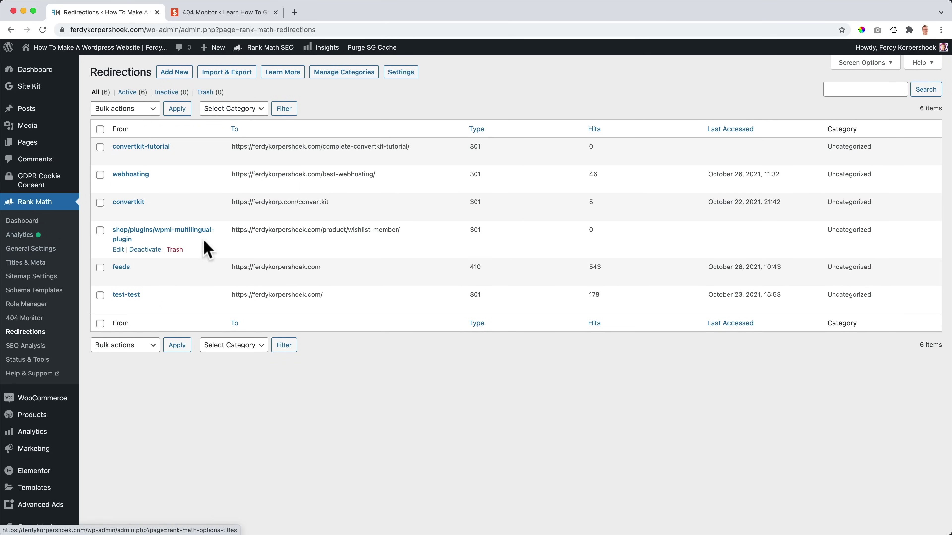
pyautogui.scroll(-5, 23, 299)
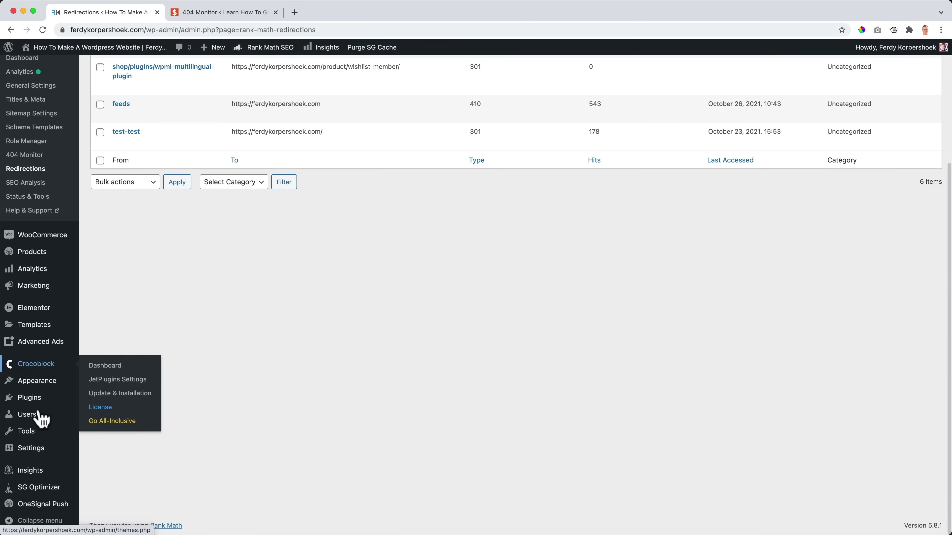
pyautogui.moveTo(71, 431)
pyautogui.click(110, 485)
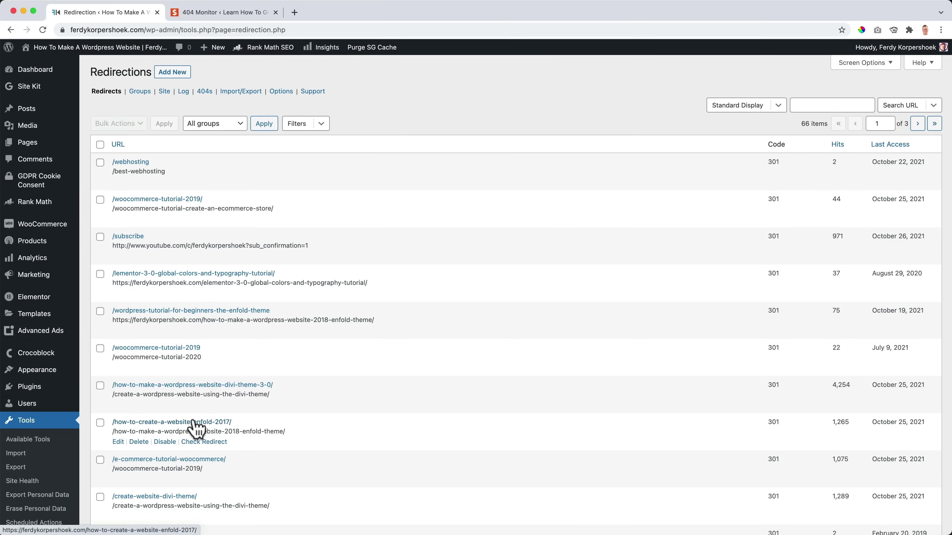
pyautogui.scroll(-20, 594, 227)
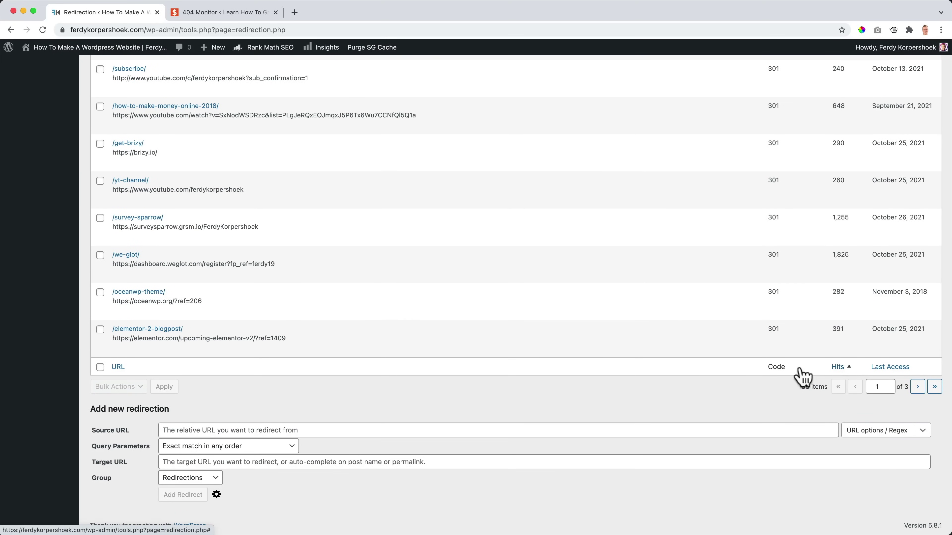
pyautogui.scroll(20, 548, 357)
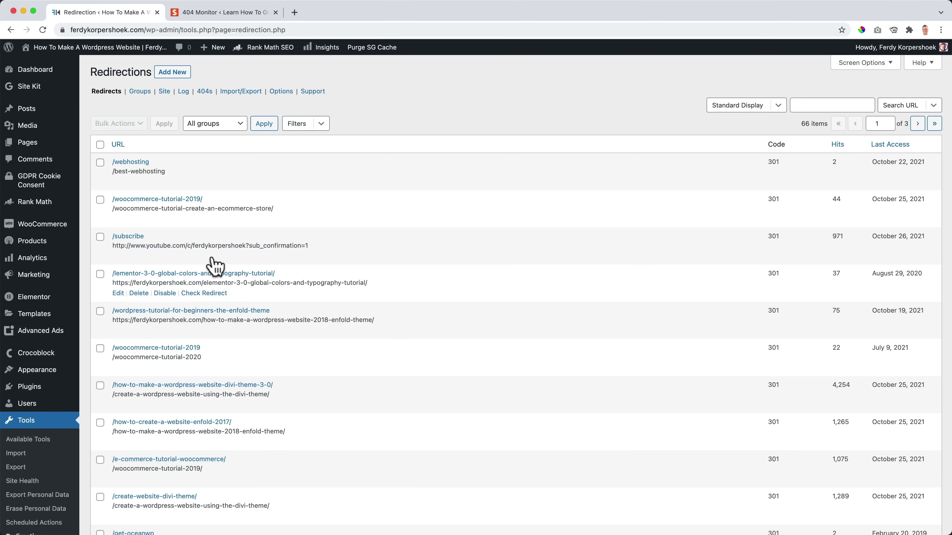
pyautogui.moveTo(53, 204)
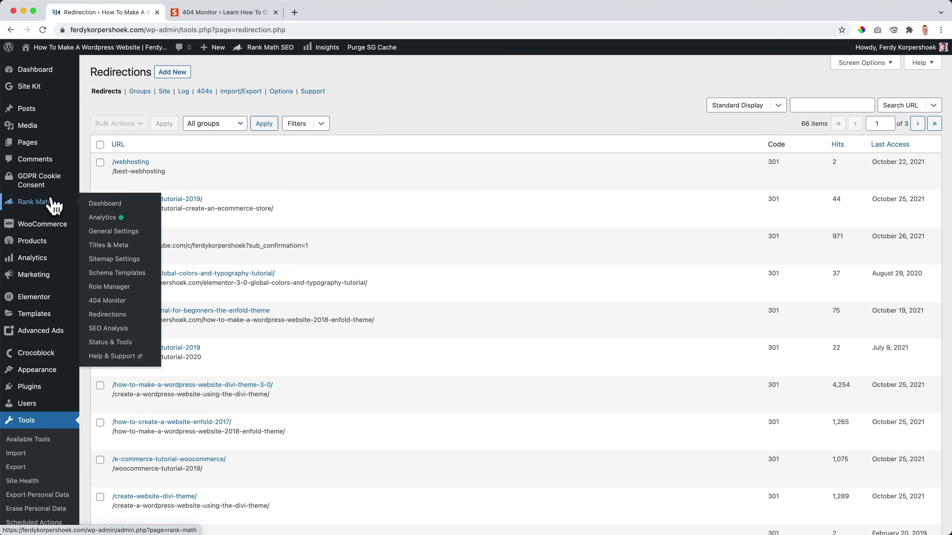
pyautogui.click(119, 315)
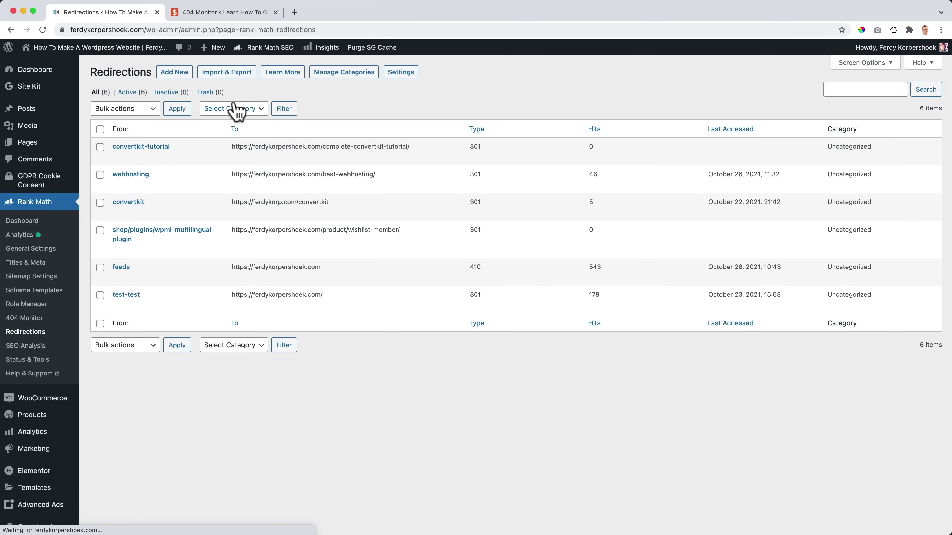
# Add the newtutorial redirect to the copied ConvertKit tutorial URL under a new Blogposts category.
pyautogui.click(175, 73)
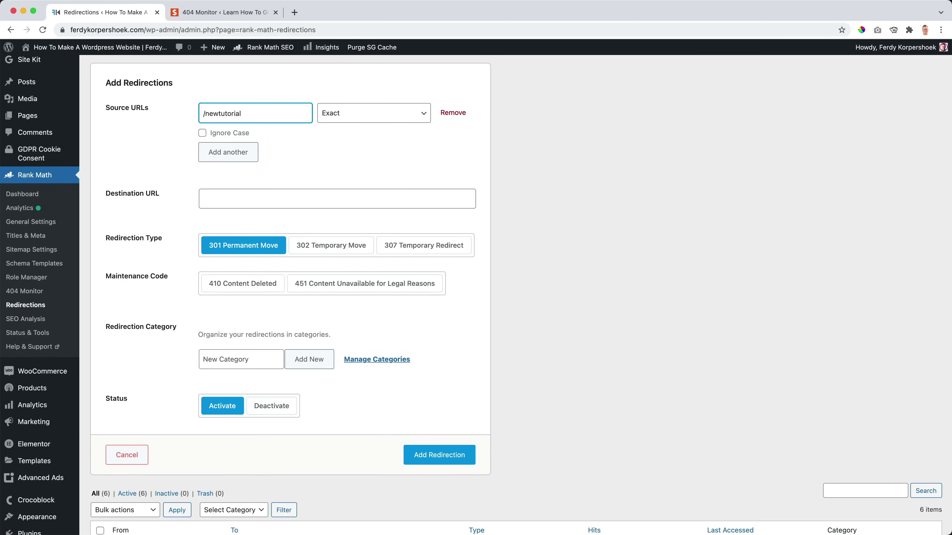
pyautogui.click(251, 199)
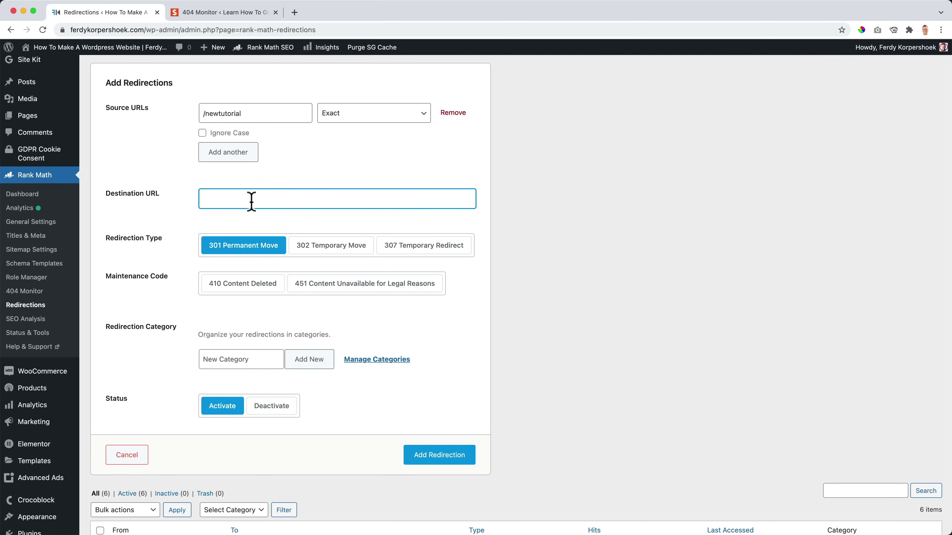
pyautogui.keyDown('super'); pyautogui.click(142, 58); pyautogui.keyUp('super')
pyautogui.click(212, 11)
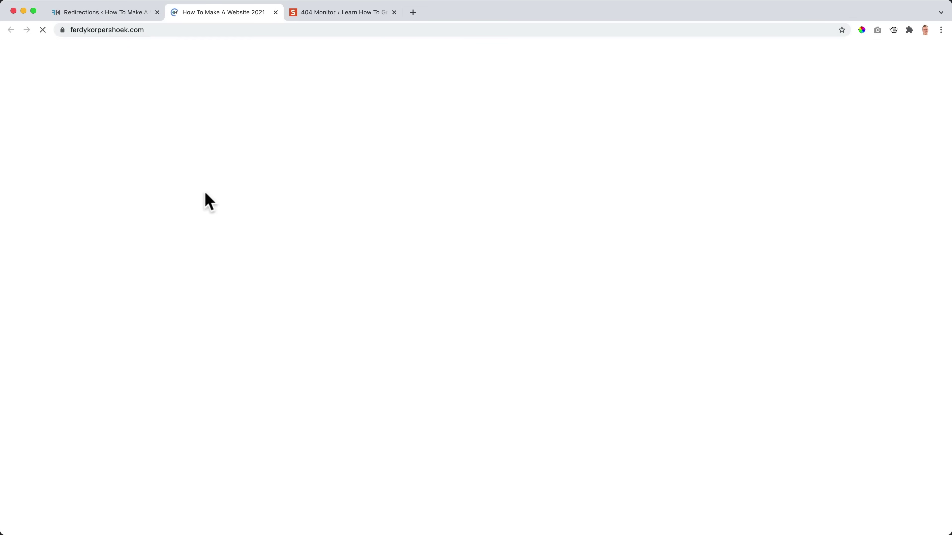
pyautogui.scroll(-15, 290, 294)
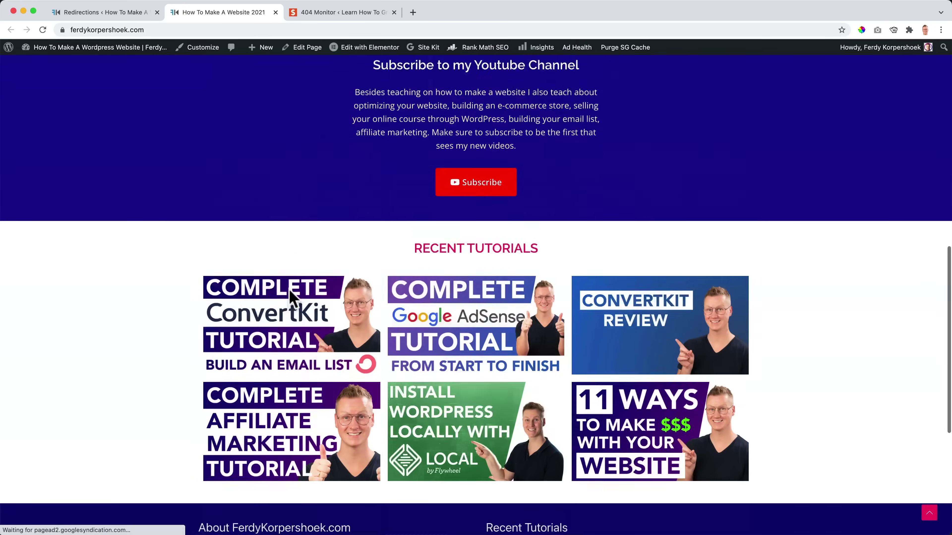
pyautogui.scroll(-2, 290, 292)
pyautogui.click(282, 240)
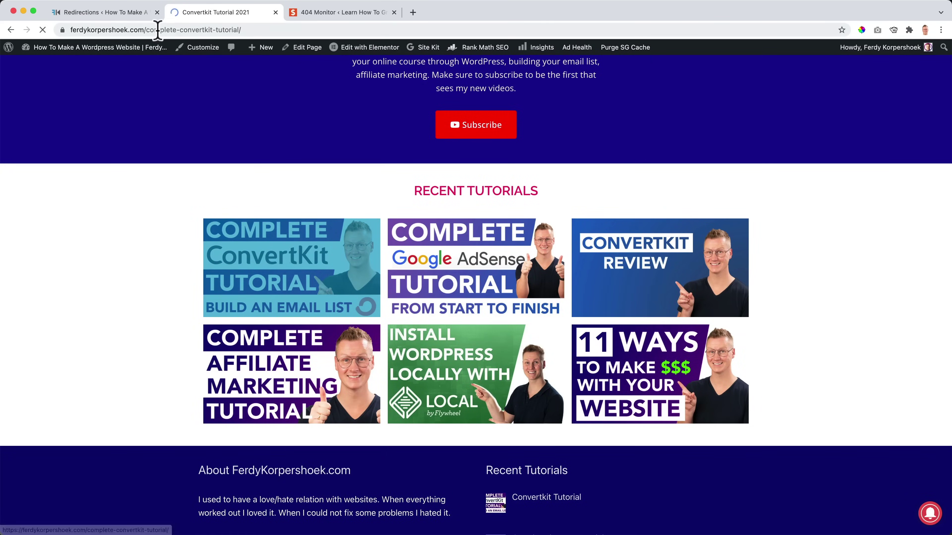
pyautogui.click(157, 30)
pyautogui.press('super+c')
pyautogui.click(275, 12)
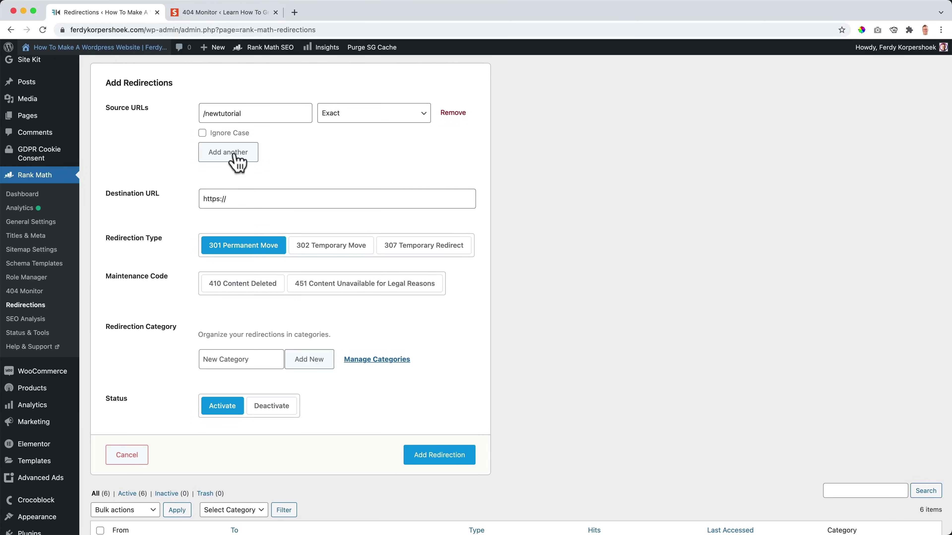
pyautogui.click(252, 199)
pyautogui.press('super+v')
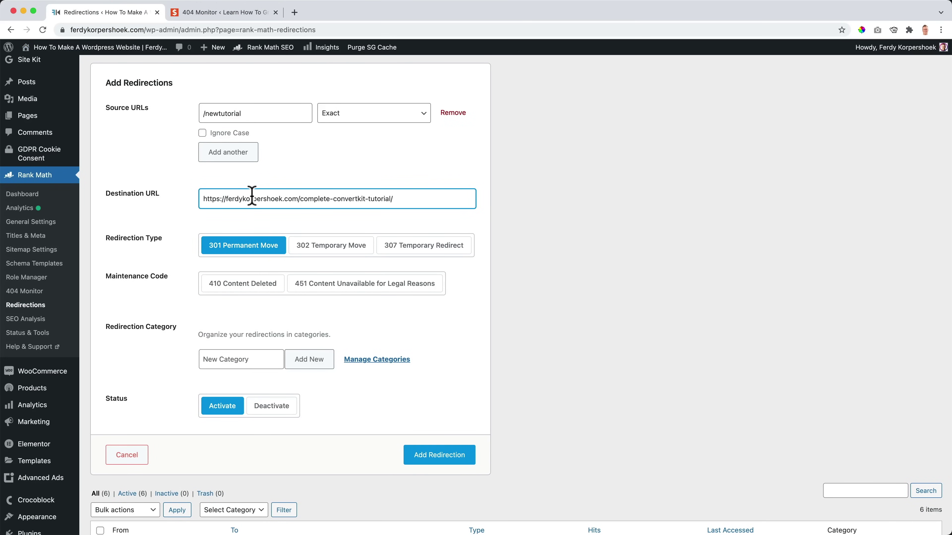
pyautogui.click(224, 359)
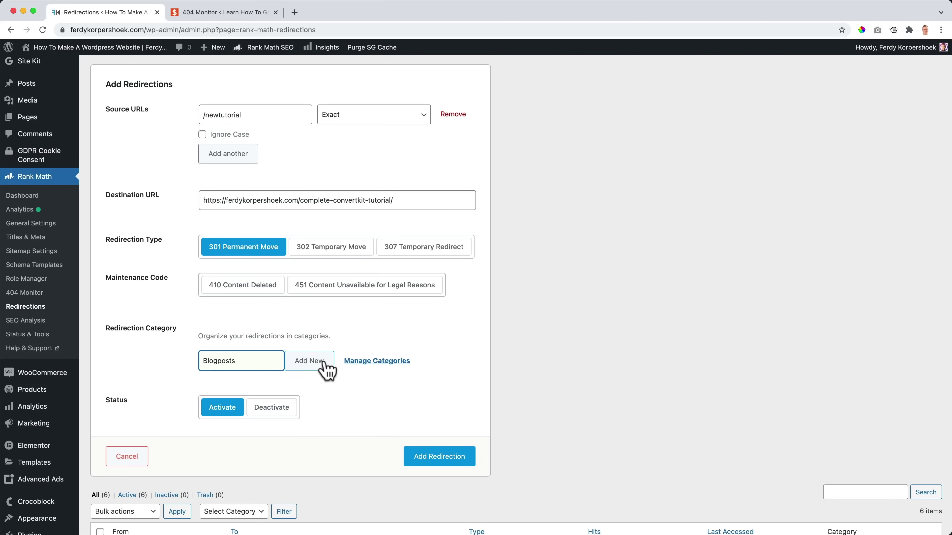
pyautogui.click(314, 361)
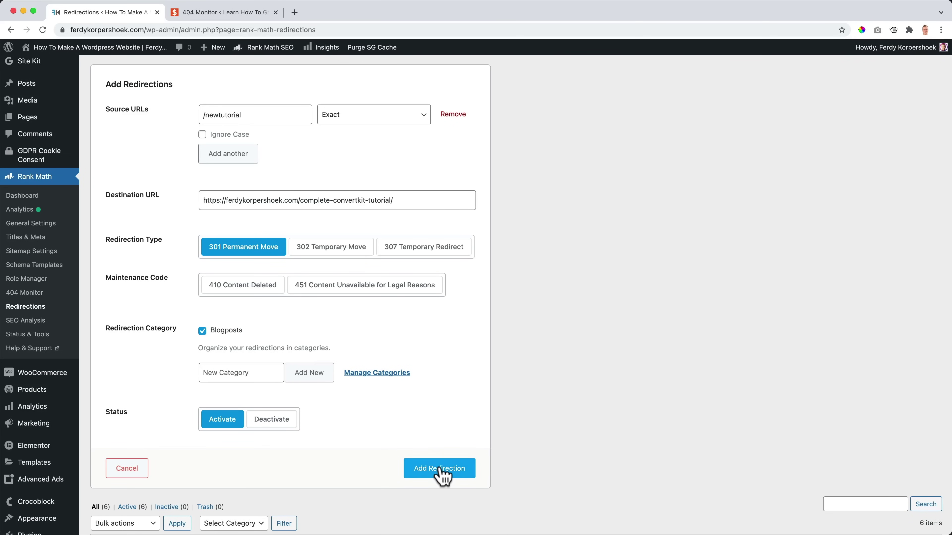
pyautogui.click(441, 468)
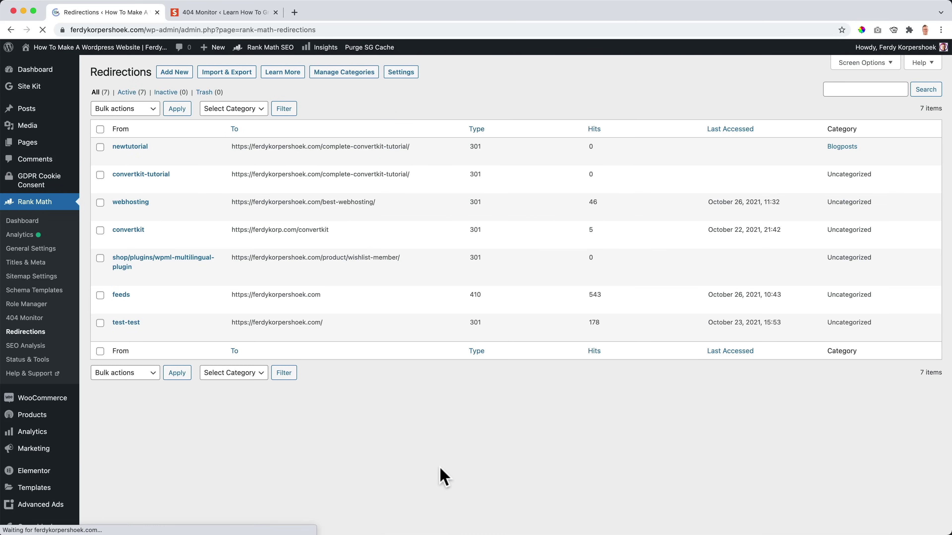
# Redirect /convertkit-discount to a ConvertKit affiliate URL under a new Affiliate Links category, then filter by it.
pyautogui.click(175, 73)
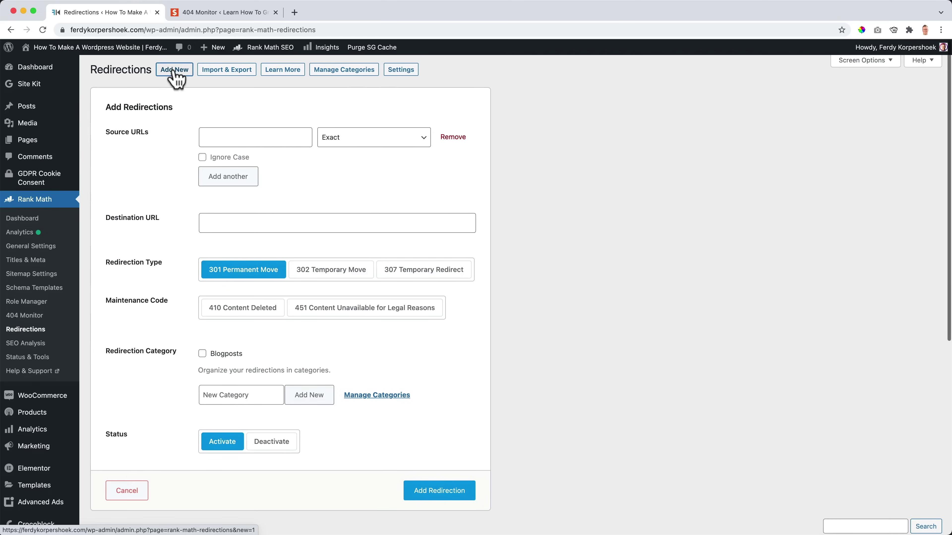
pyautogui.click(243, 109)
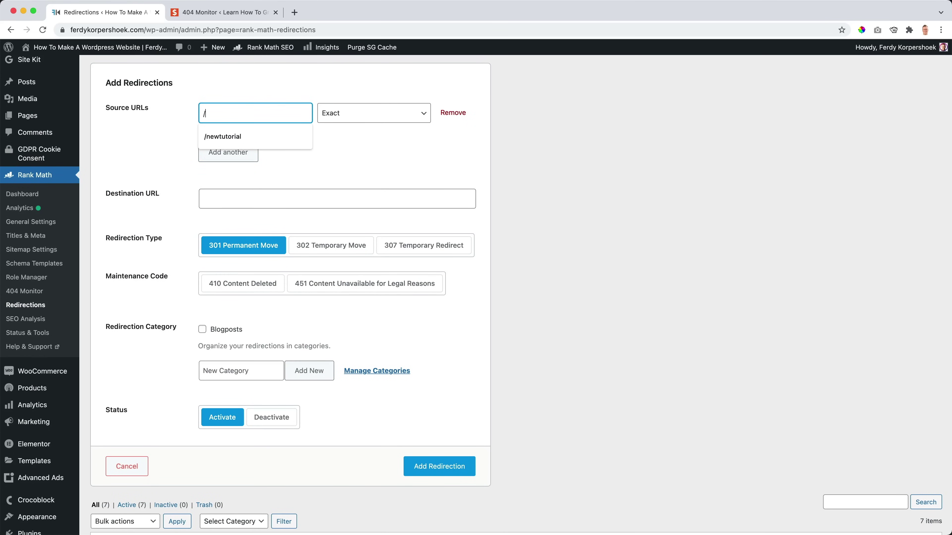
pyautogui.write('/convertkit-disc')
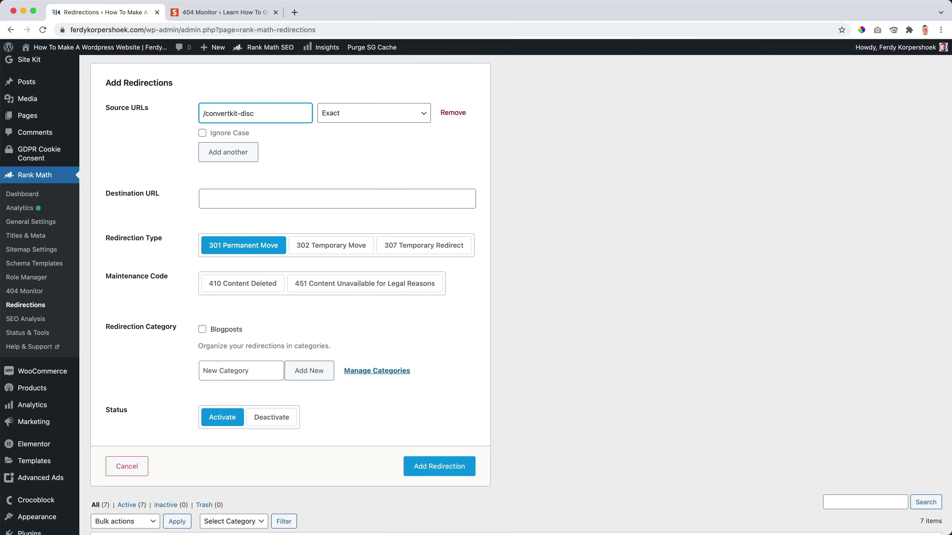
pyautogui.write('ount')
pyautogui.press('Tab')
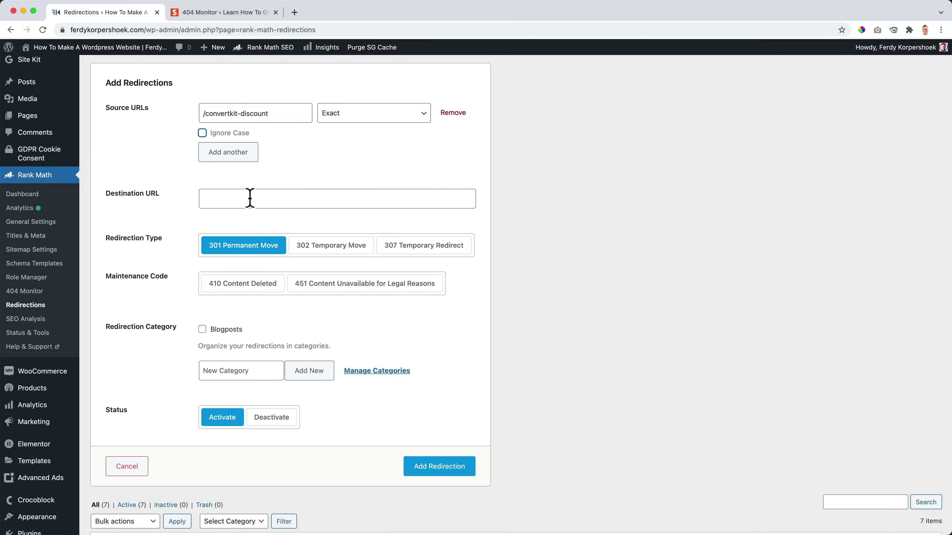
pyautogui.click(251, 199)
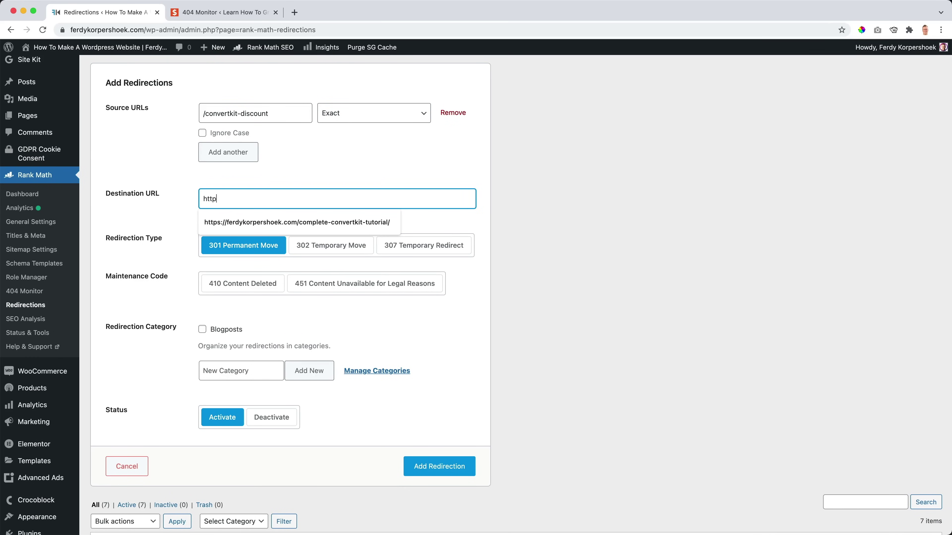
pyautogui.write('https://cov')
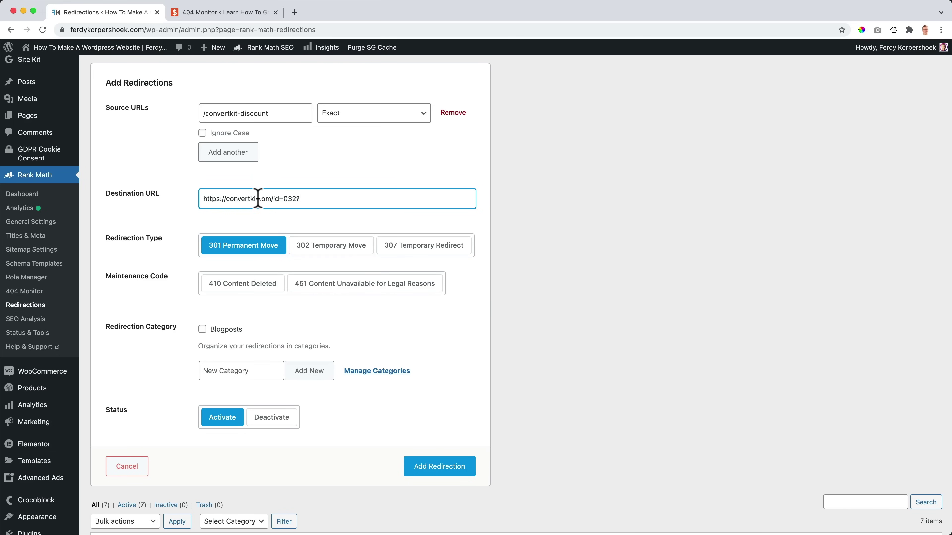
pyautogui.click(228, 374)
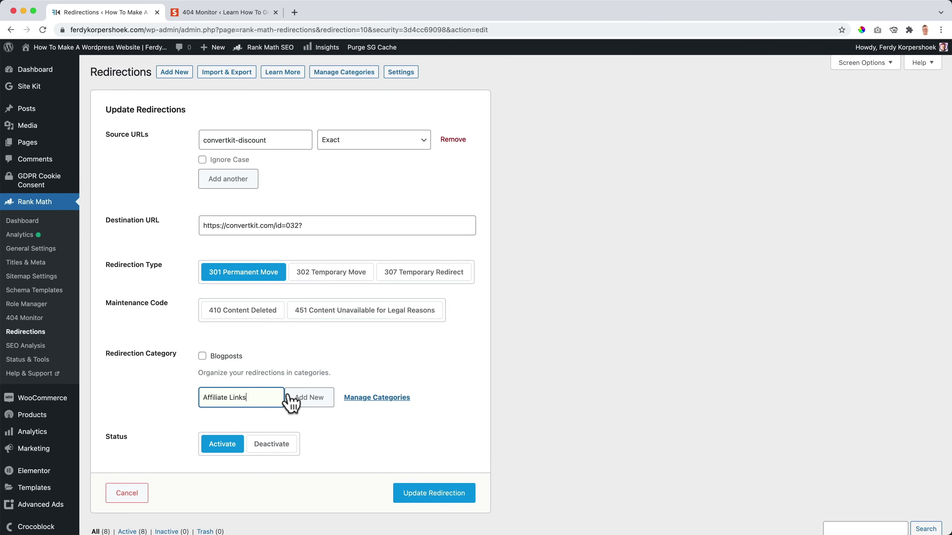
pyautogui.click(302, 371)
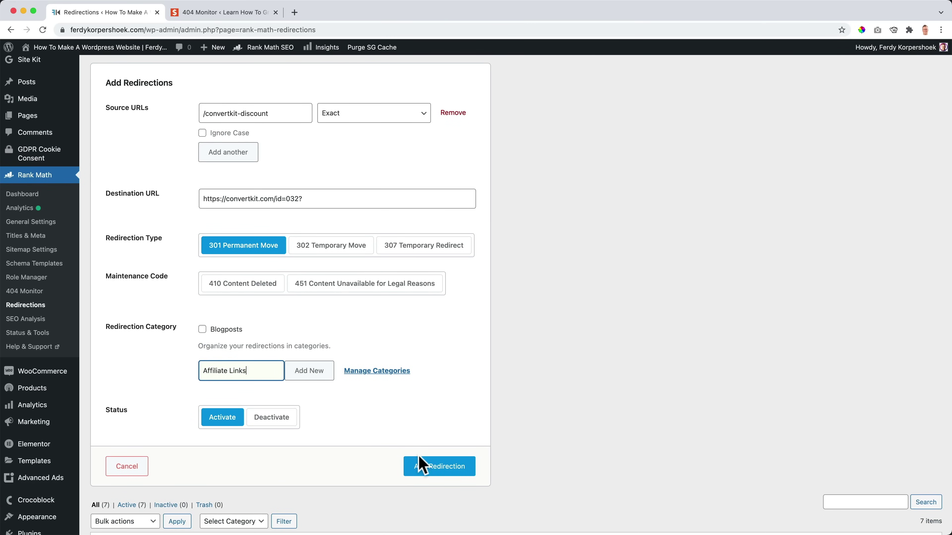
pyautogui.click(429, 465)
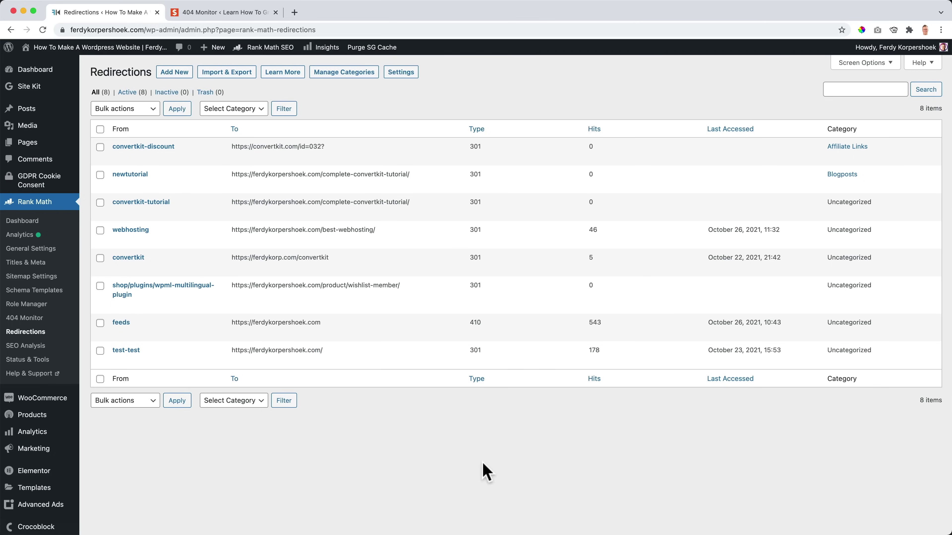
pyautogui.click(848, 147)
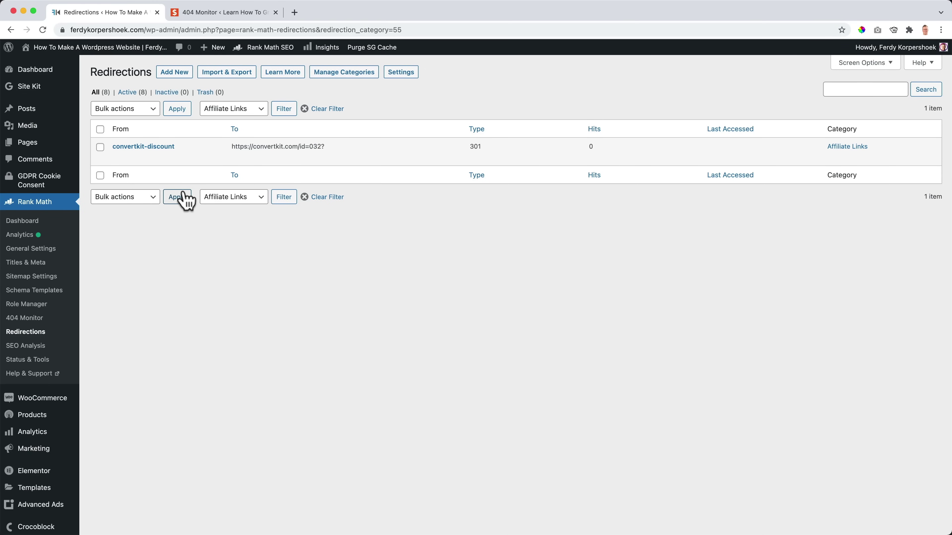
# On the second site, open the posts list and view its bulk actions.
pyautogui.click(225, 13)
pyautogui.click(37, 126)
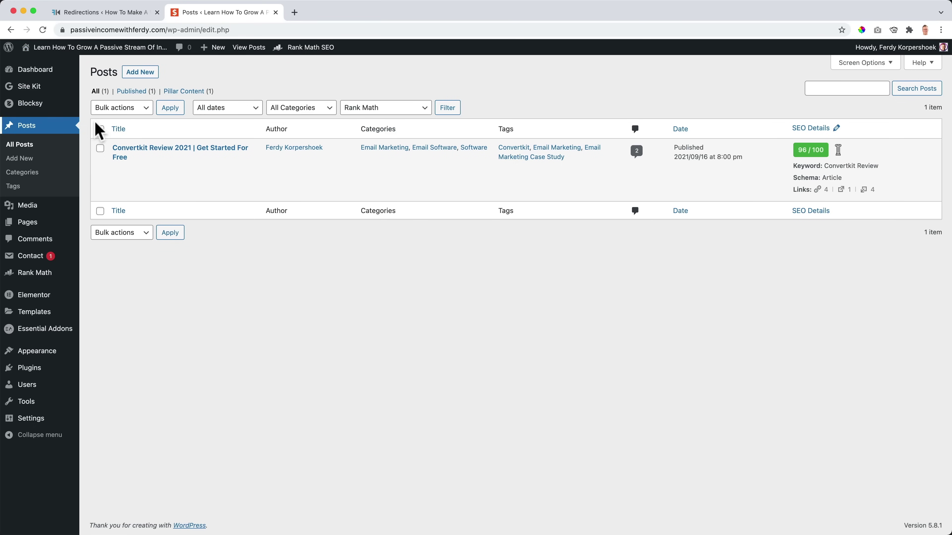
pyautogui.click(117, 113)
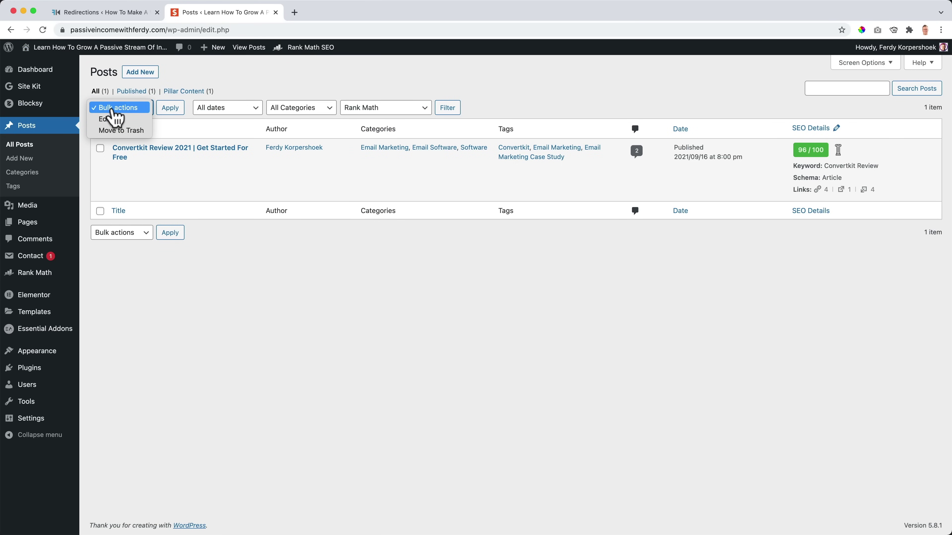
# Back on the main site, open All Posts and check the bulk actions list.
pyautogui.click(96, 21)
pyautogui.click(96, 17)
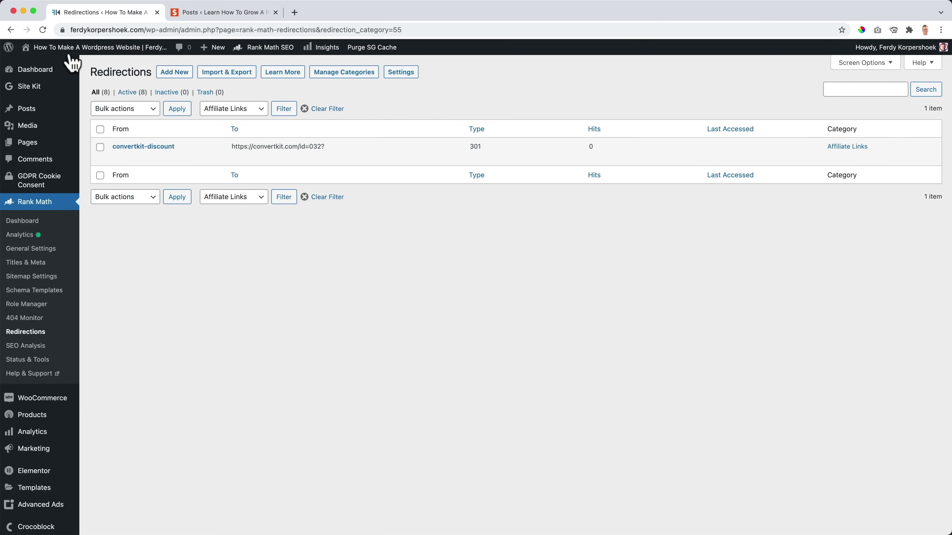
pyautogui.click(42, 113)
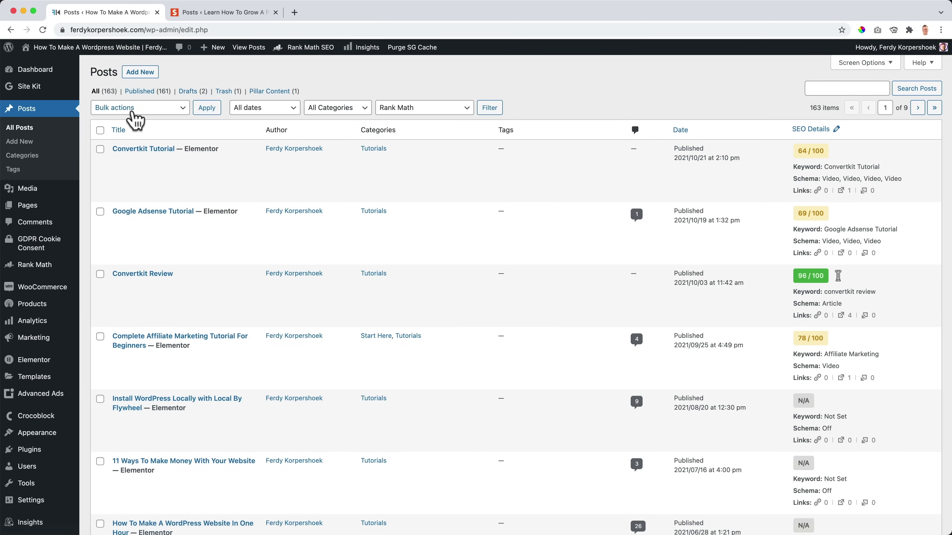
pyautogui.click(132, 112)
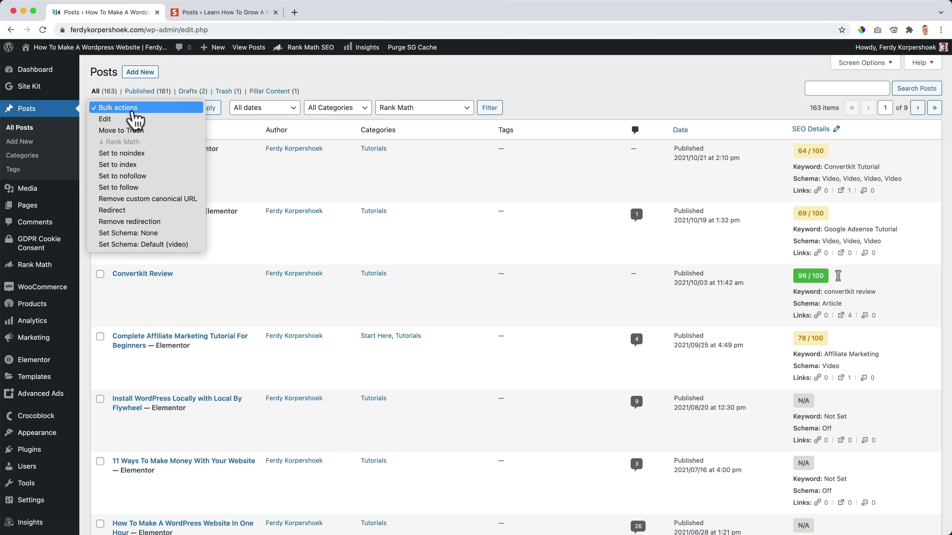
pyautogui.click(249, 166)
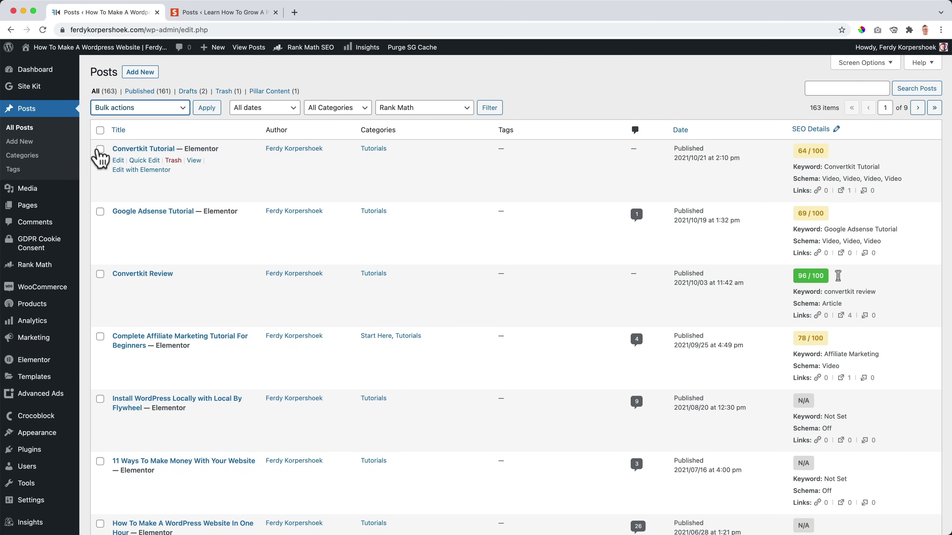
# Select Convertkit Tutorial, Convertkit Review and Complete Affiliate Marketing to reveal the Redirect bulk action.
pyautogui.click(100, 150)
pyautogui.click(101, 275)
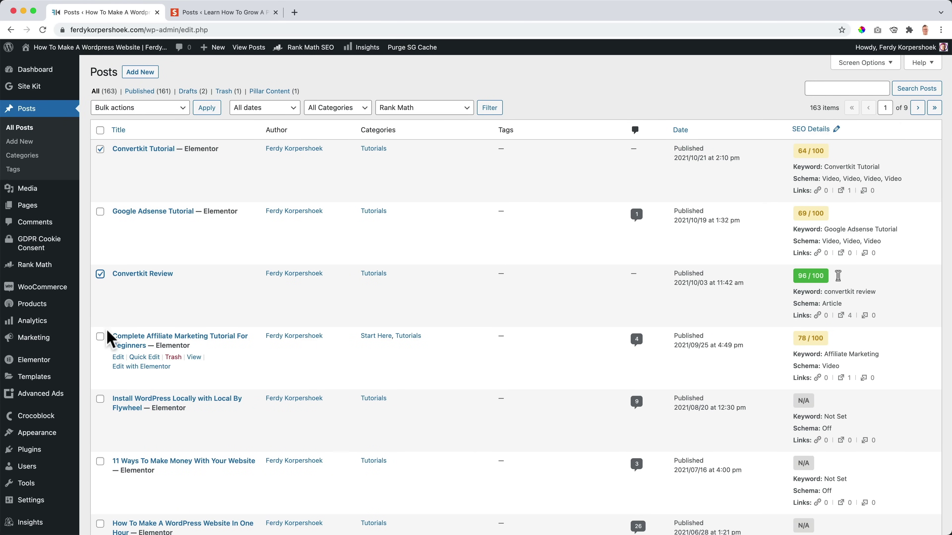
pyautogui.click(101, 337)
pyautogui.click(112, 109)
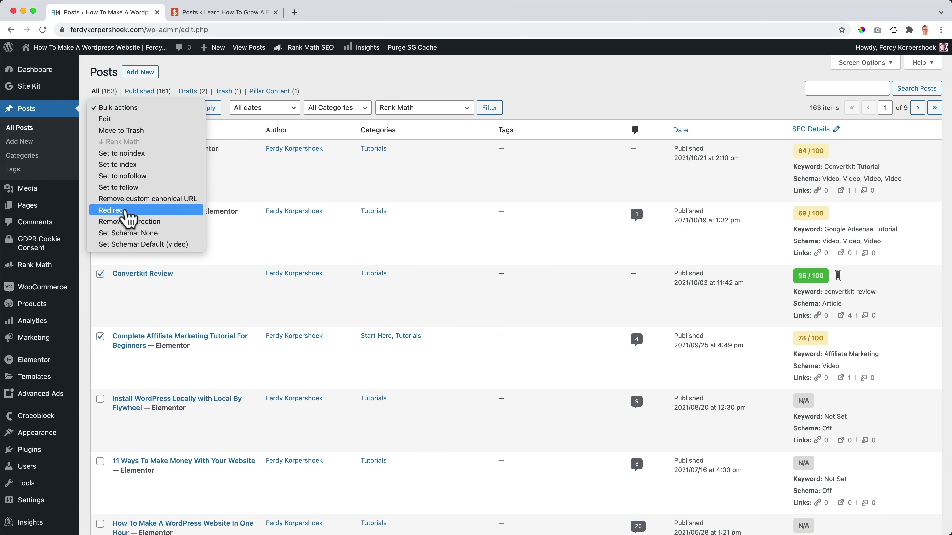
pyautogui.click(242, 180)
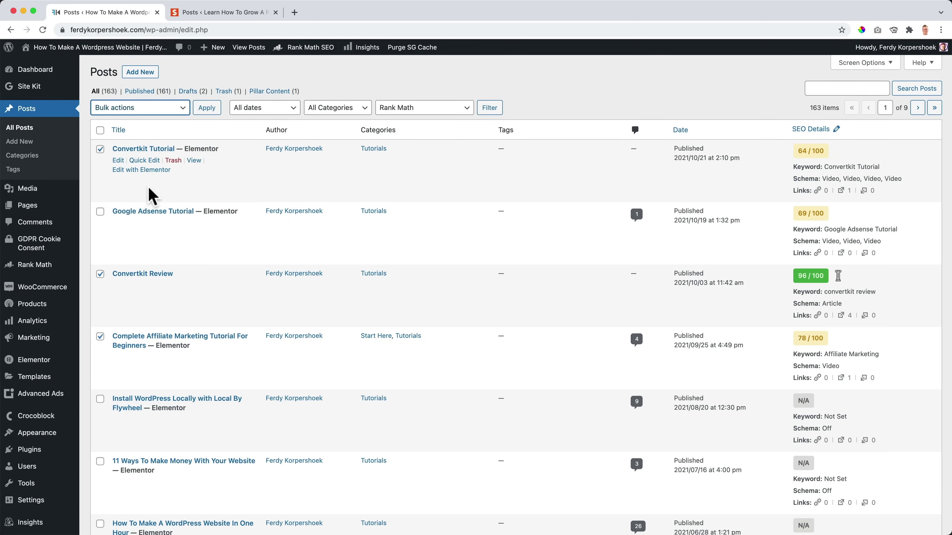
# Deselect the three posts, then Quick Edit the second site's Convertkit Review 2021 post.
pyautogui.scroll(-4, 148, 187)
pyautogui.click(100, 202)
pyautogui.scroll(2, 105, 202)
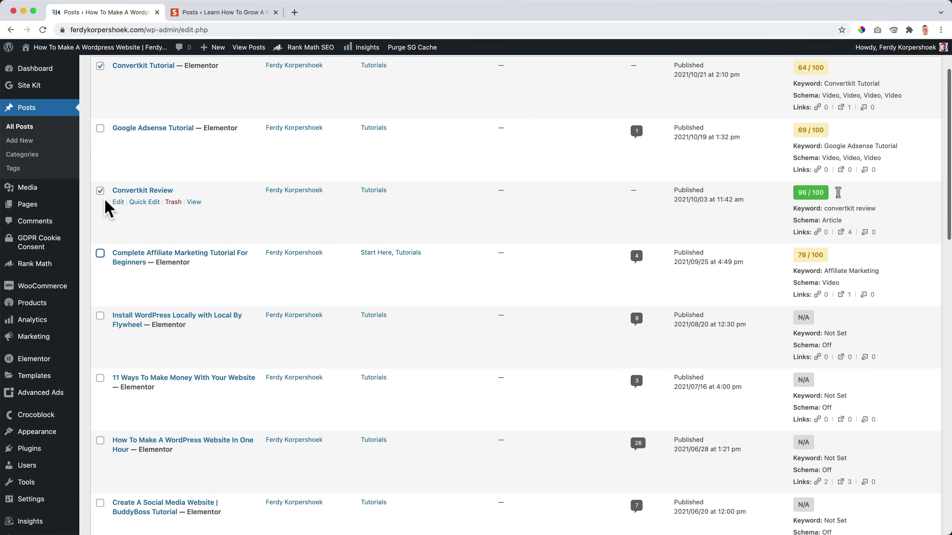
pyautogui.click(100, 191)
pyautogui.scroll(3, 102, 187)
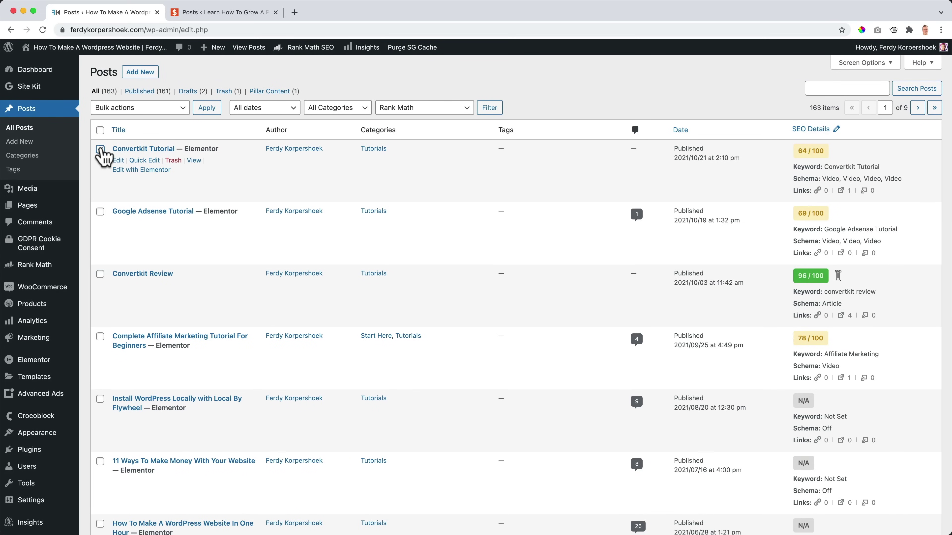
pyautogui.click(100, 149)
pyautogui.click(221, 15)
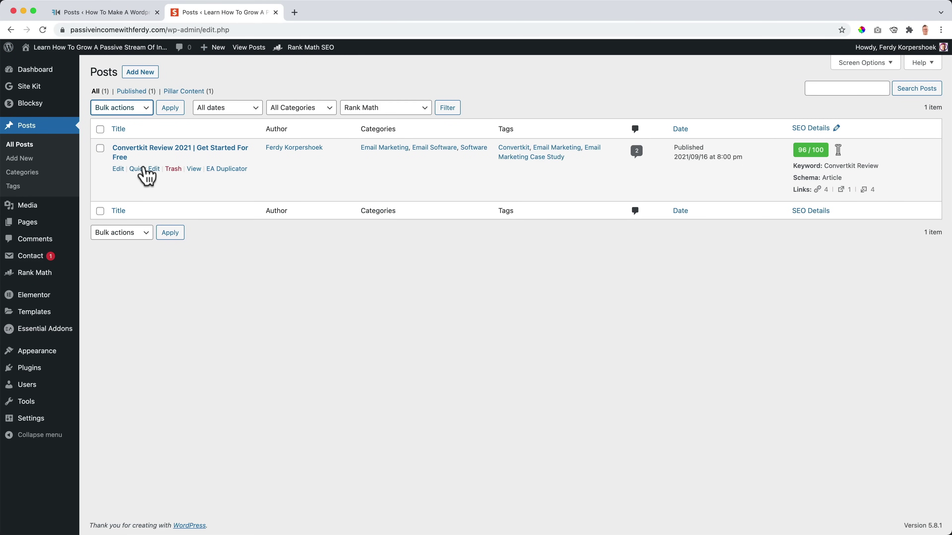
pyautogui.click(144, 168)
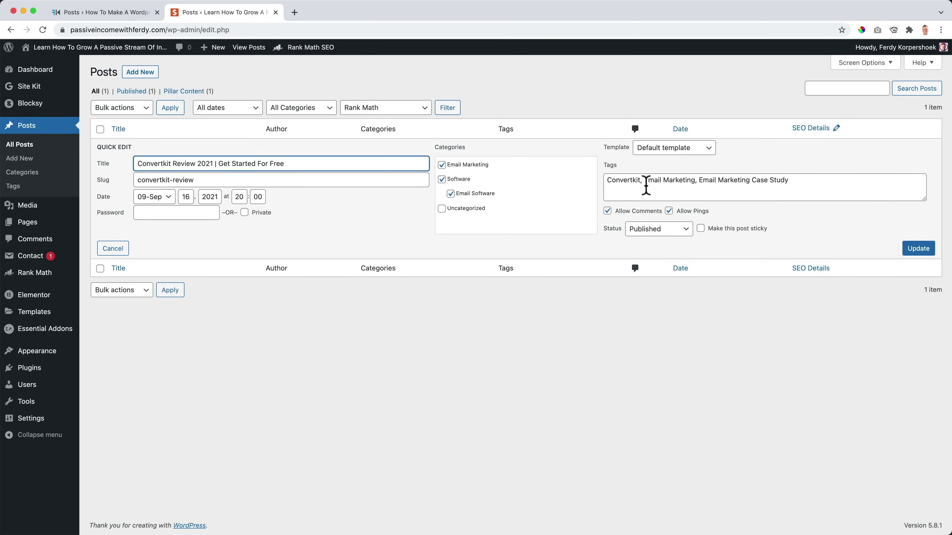
# Quick Edit the main site's Convertkit Tutorial post and scroll through its Rank Math fields.
pyautogui.click(116, 13)
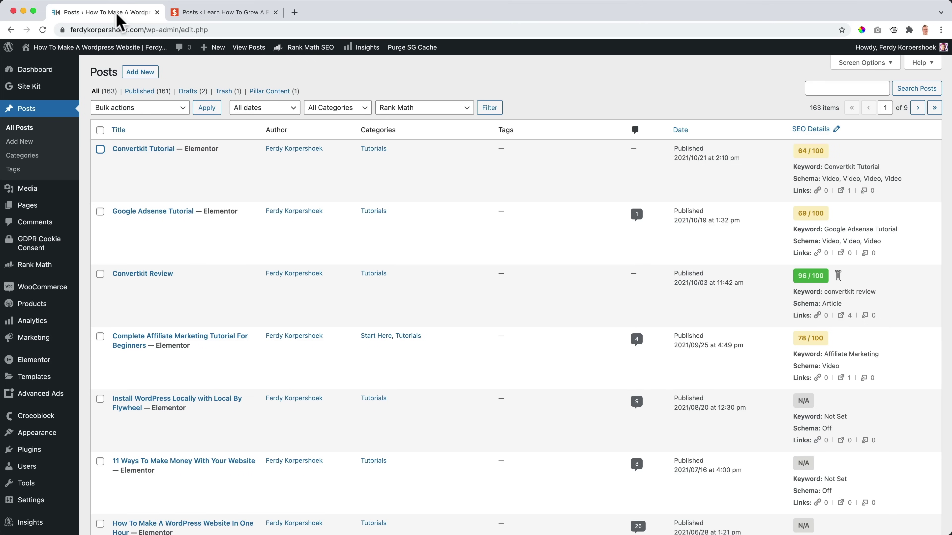
pyautogui.click(138, 159)
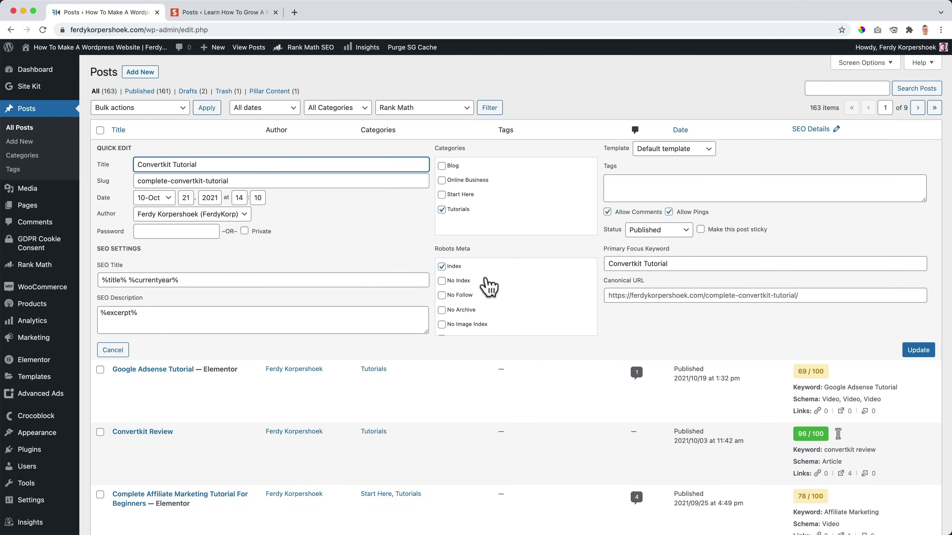
pyautogui.scroll(-1, 485, 284)
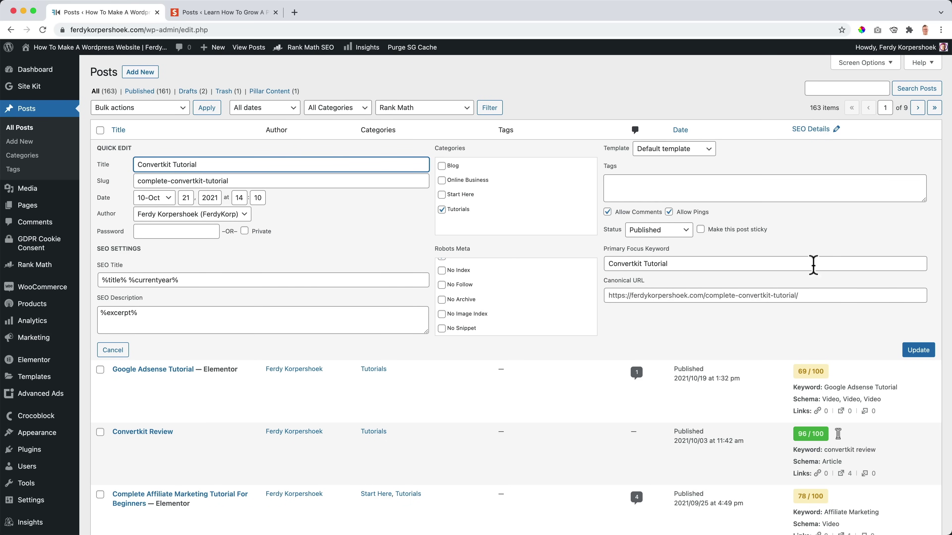
pyautogui.scroll(-12, 489, 302)
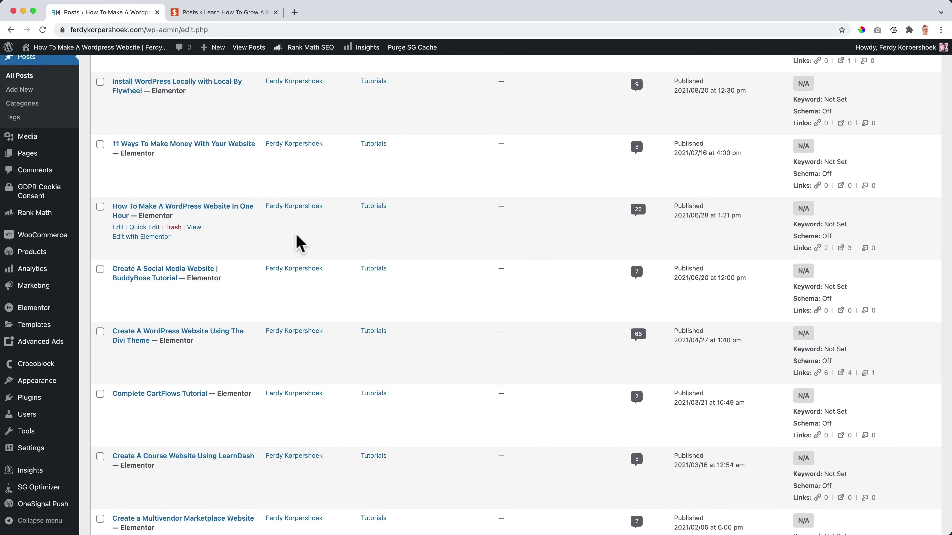
# Set 'WordPress Website' as the focus keyword on the one-hour WordPress website post.
pyautogui.click(140, 227)
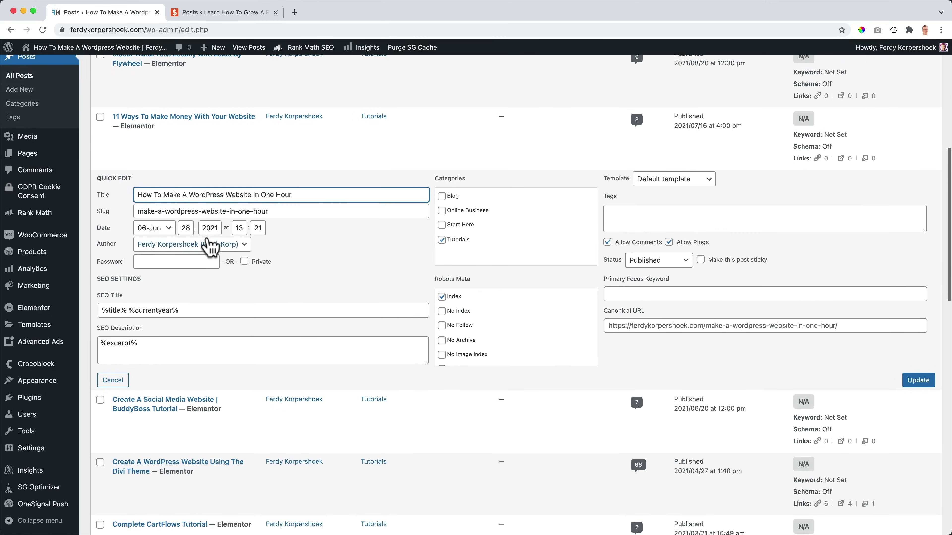
pyautogui.scroll(-3, 210, 246)
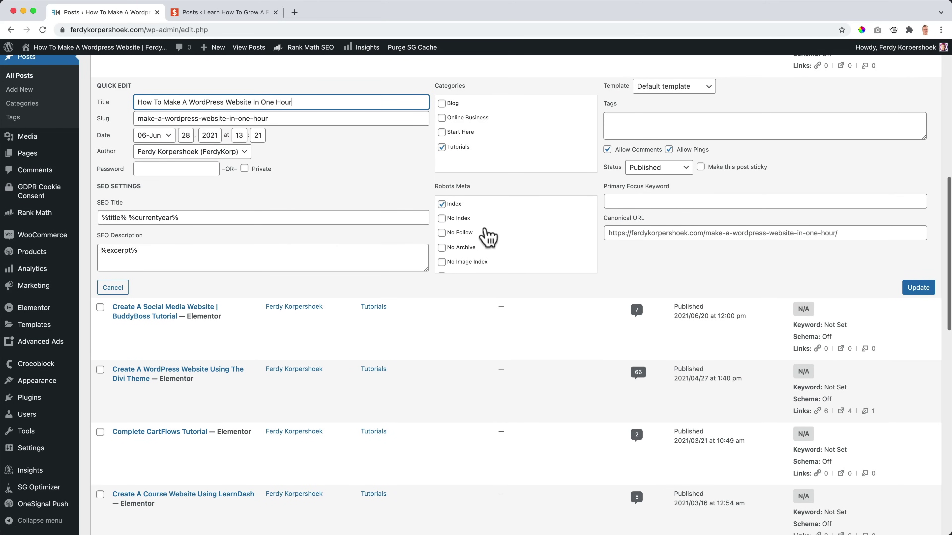
pyautogui.click(663, 202)
pyautogui.scroll(1, 661, 212)
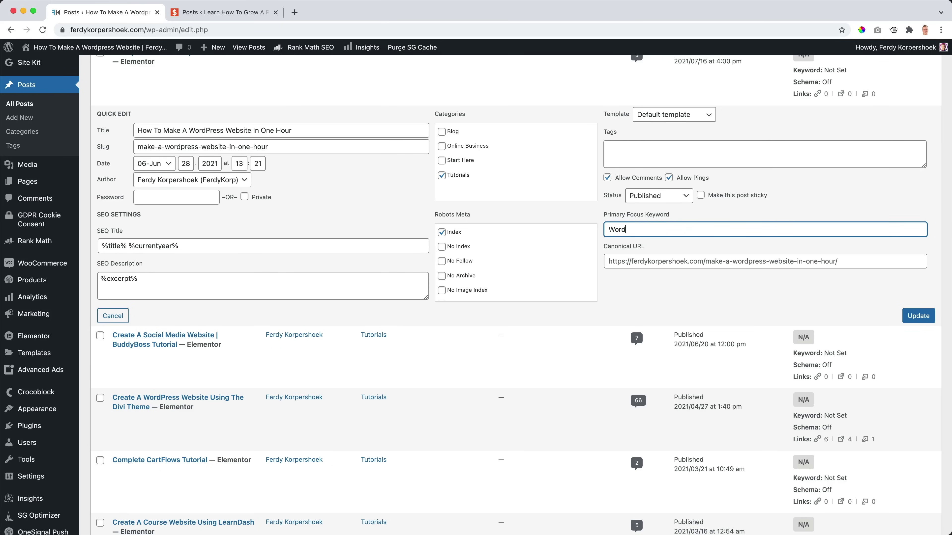
pyautogui.write('WordPress Website')
pyautogui.press('Tab')
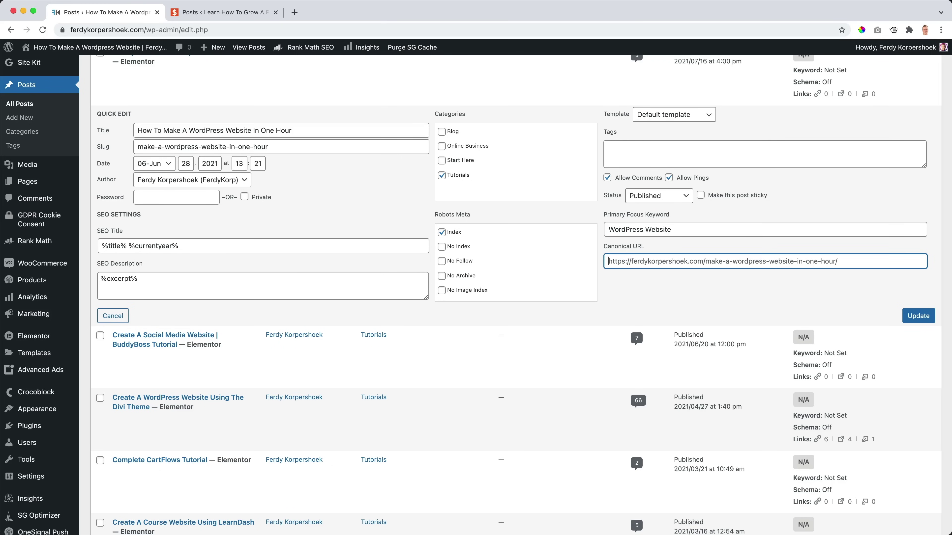
pyautogui.click(914, 318)
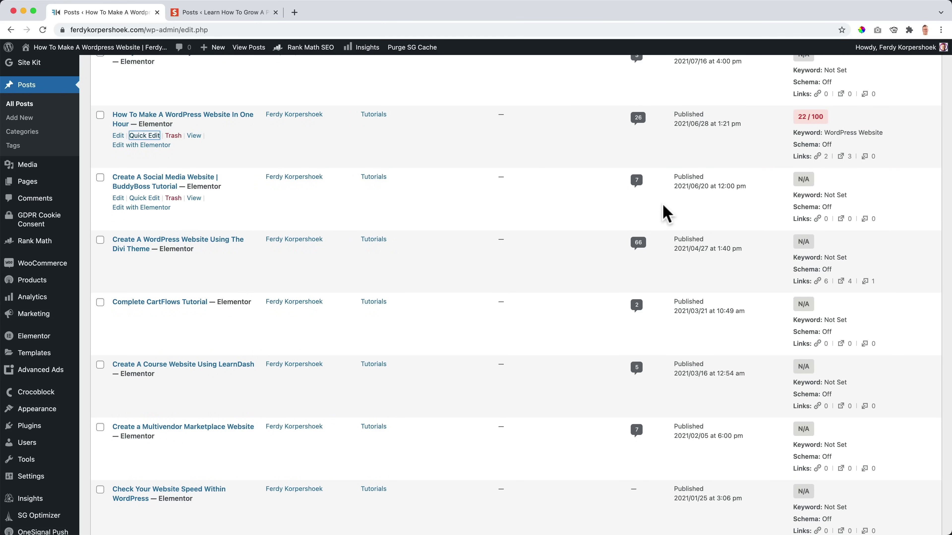
# Set 'BuddyBoss Tutorial' as the focus keyword on the BuddyBoss tutorial post.
pyautogui.click(142, 199)
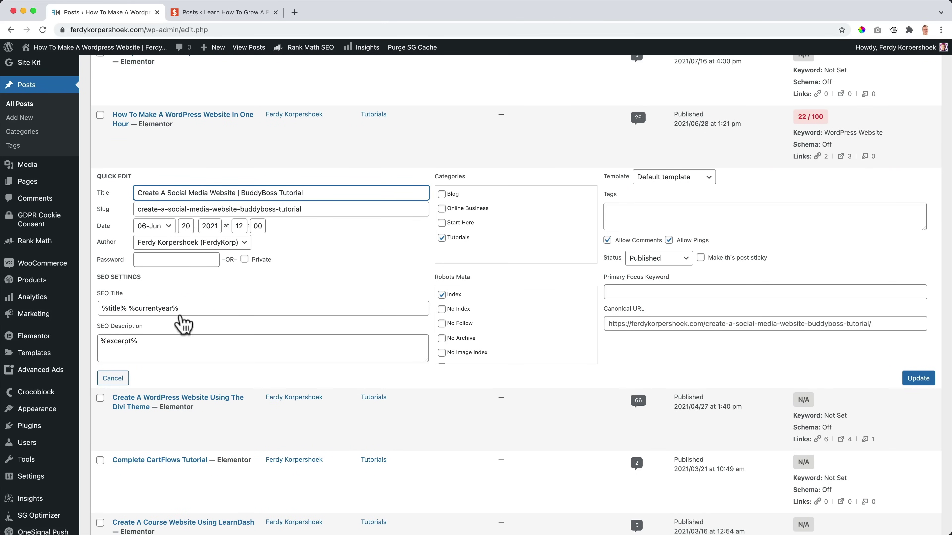
pyautogui.click(664, 292)
pyautogui.write('BuddyBoss Tutorial')
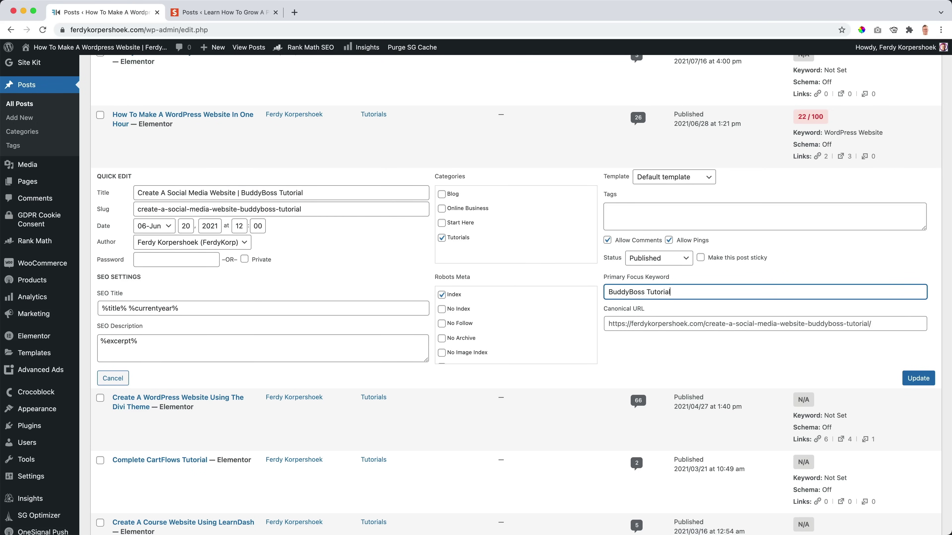
pyautogui.click(917, 378)
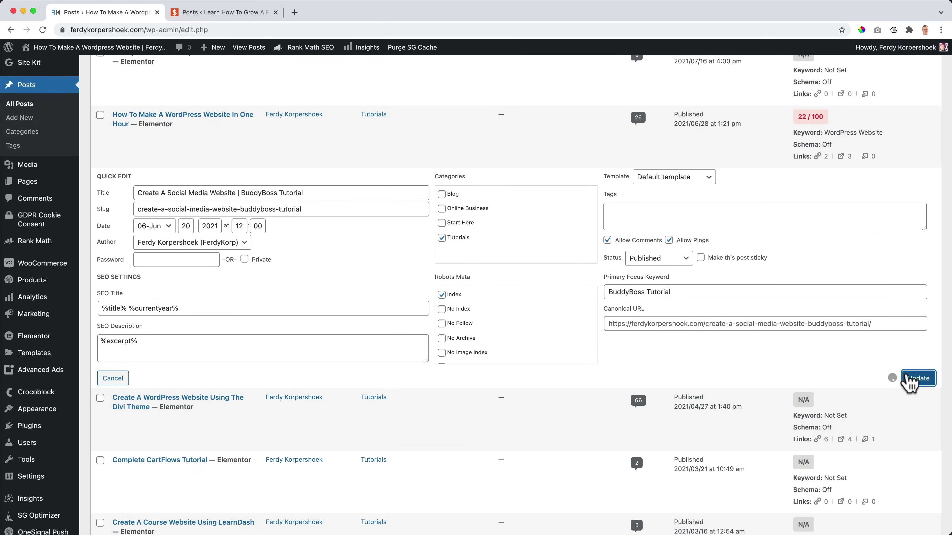
pyautogui.scroll(10, 283, 251)
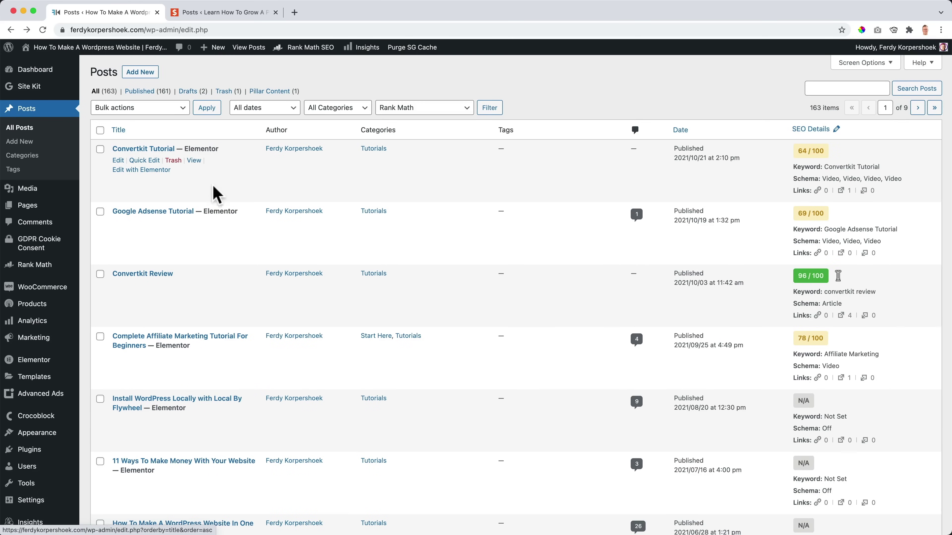
# Open the Convertkit Review post and check its schema in the Rank Math panel.
pyautogui.click(135, 277)
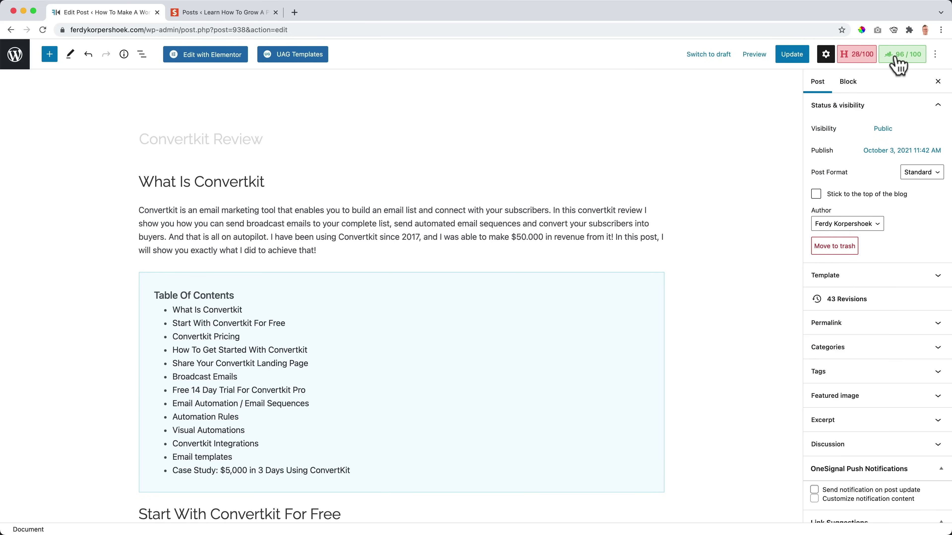
pyautogui.click(899, 60)
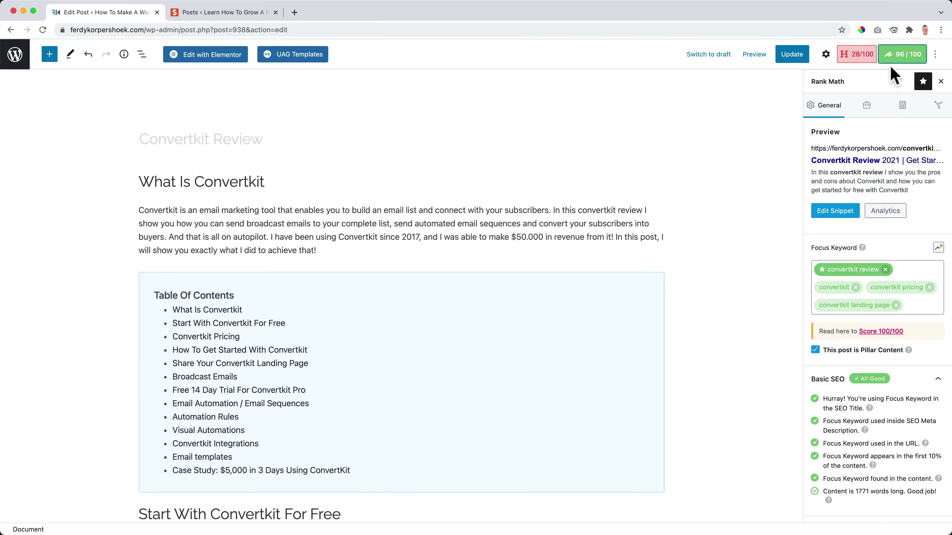
pyautogui.click(905, 105)
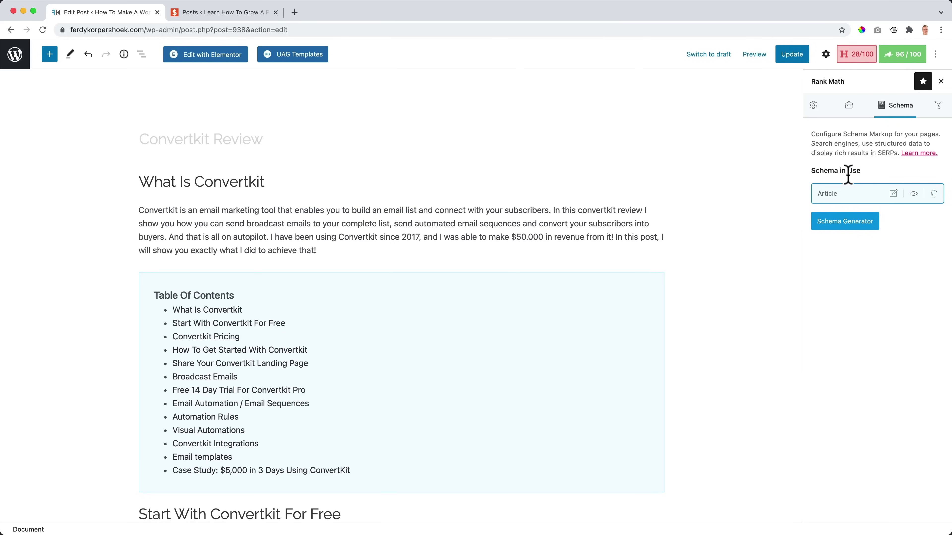
pyautogui.scroll(-8, 368, 217)
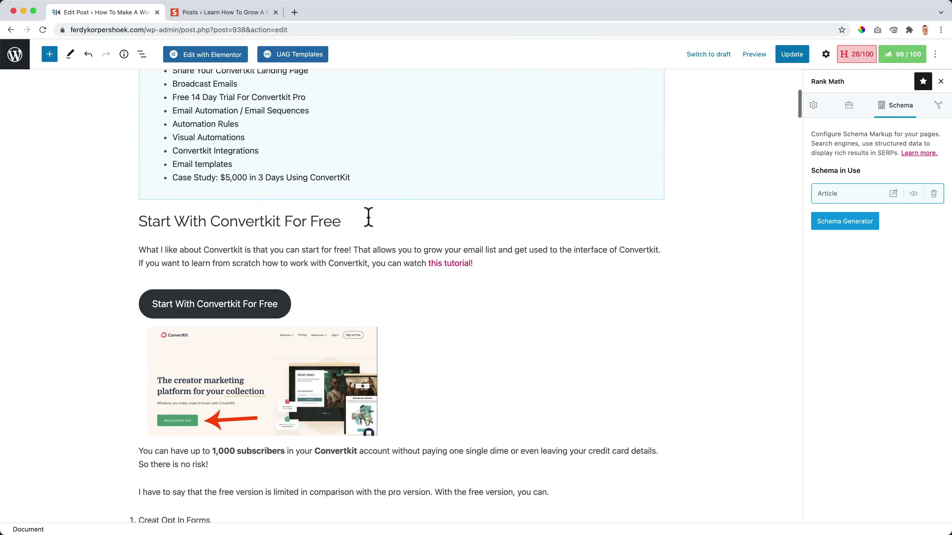
# Add a YouTube embed block in a new line below the paragraph.
pyautogui.click(497, 262)
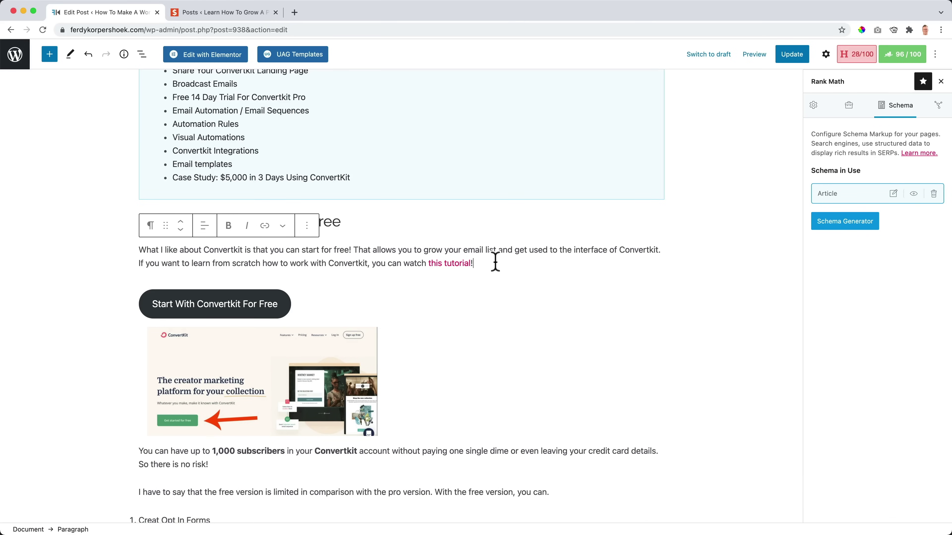
pyautogui.press('Return')
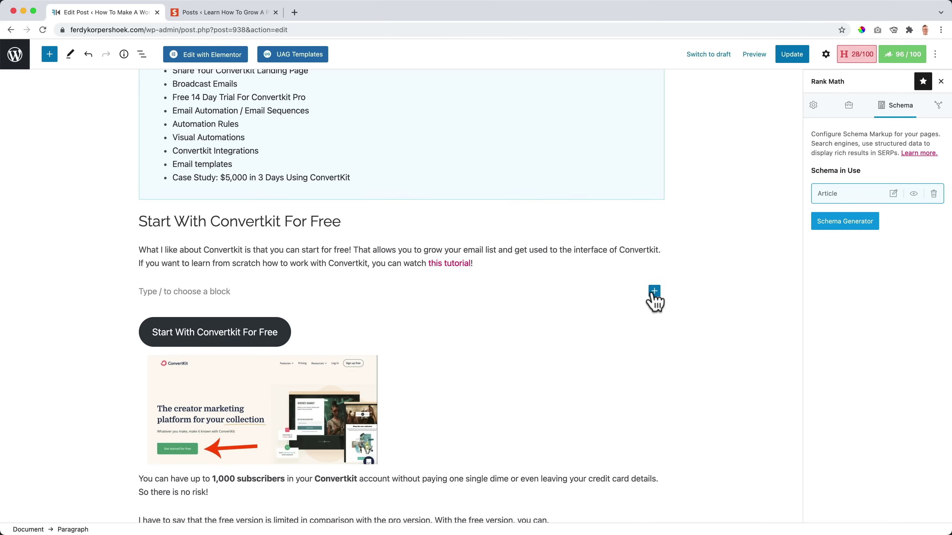
pyautogui.click(654, 290)
pyautogui.write('yout')
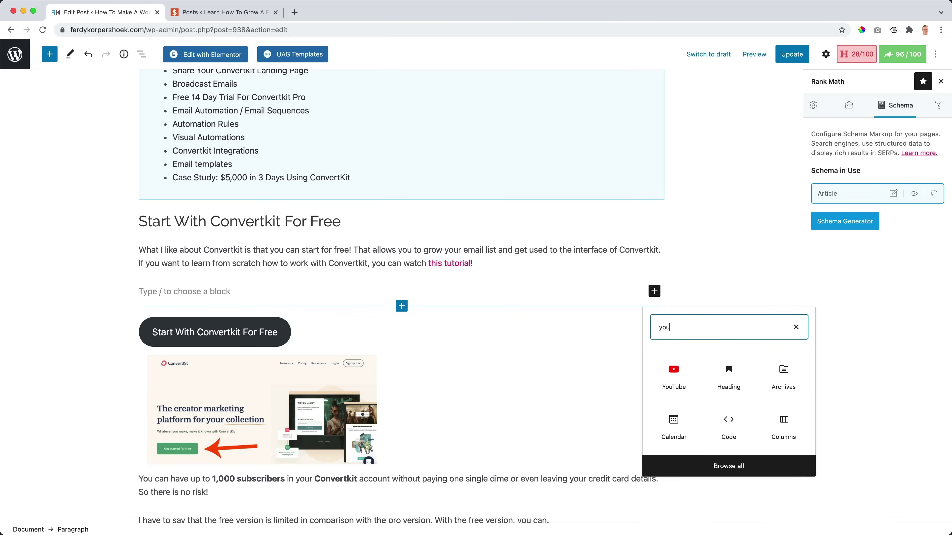
pyautogui.click(673, 373)
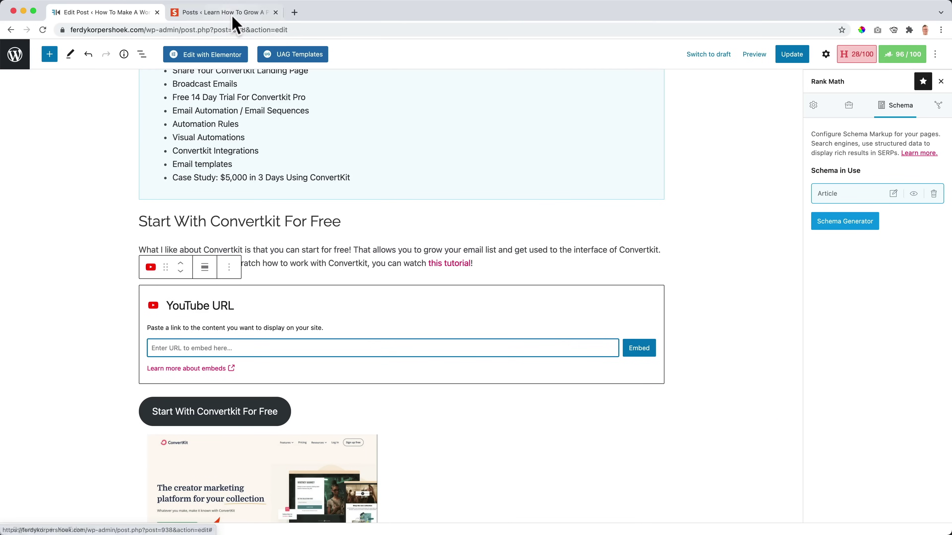
# Go to youtube.com in a new browser tab.
pyautogui.click(296, 13)
pyautogui.write('yout')
pyautogui.press('Return')
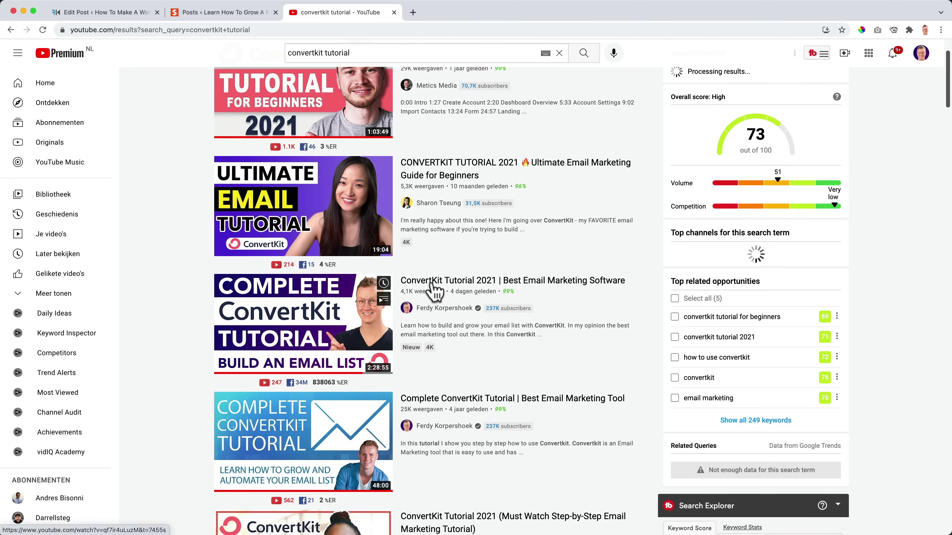
# Copy the ConvertKit Tutorial 2021 video link, strip its &t=7455s timestamp, and embed it.
pyautogui.rightClick(432, 286)
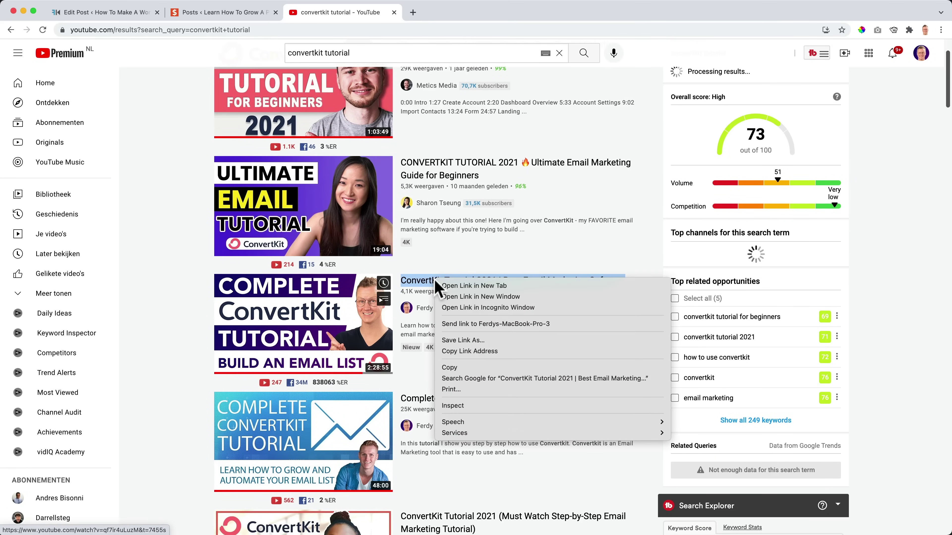
pyautogui.click(484, 348)
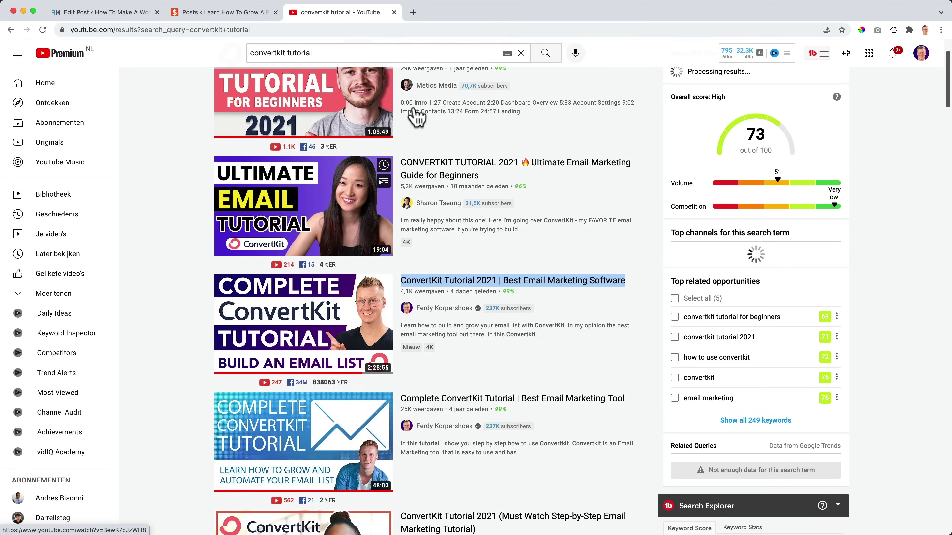
pyautogui.click(413, 12)
pyautogui.press('super+v')
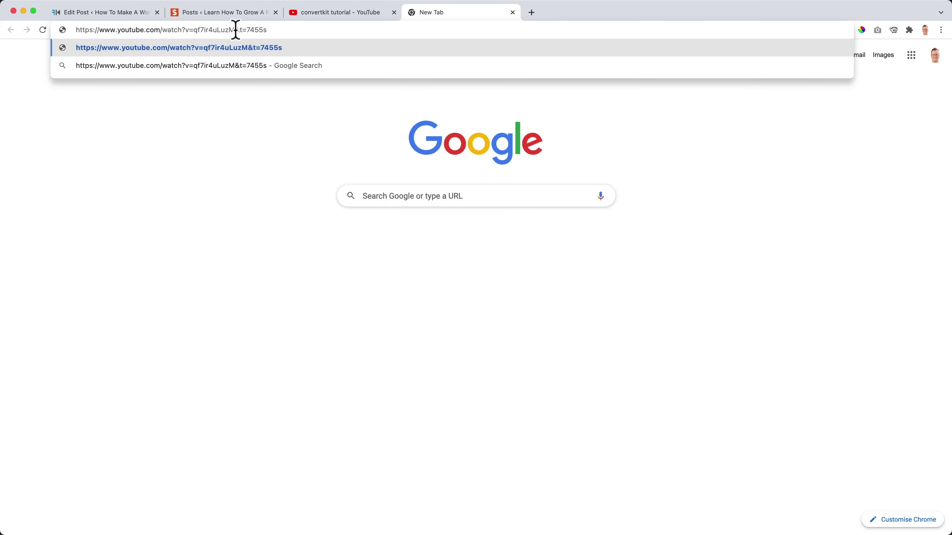
pyautogui.moveTo(235, 27); pyautogui.dragTo(277, 30)
pyautogui.press('BackSpace')
pyautogui.press('super+a')
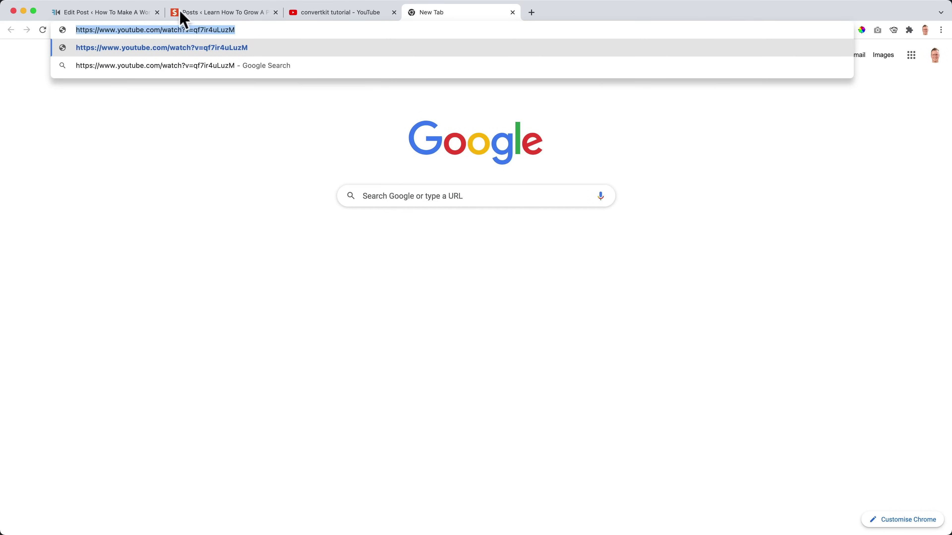
pyautogui.click(111, 14)
pyautogui.press('super+v')
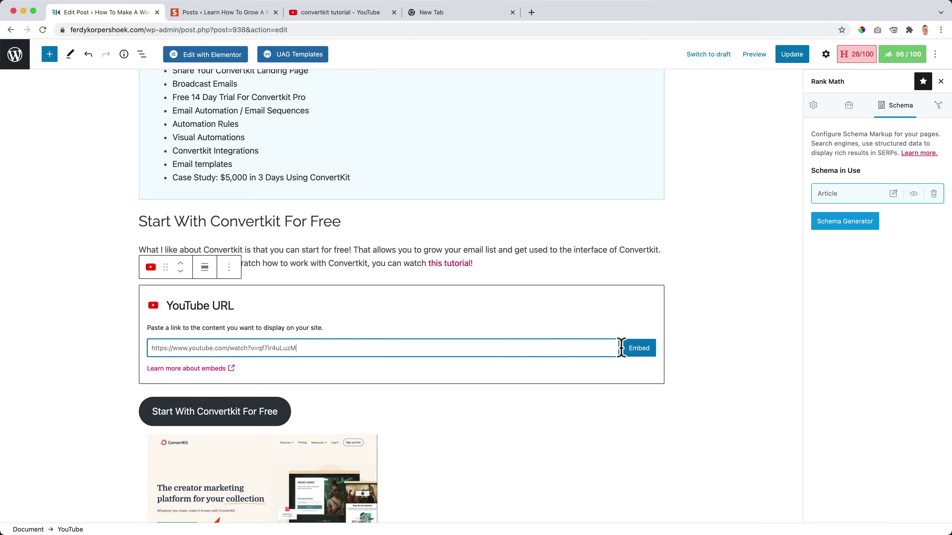
pyautogui.click(640, 352)
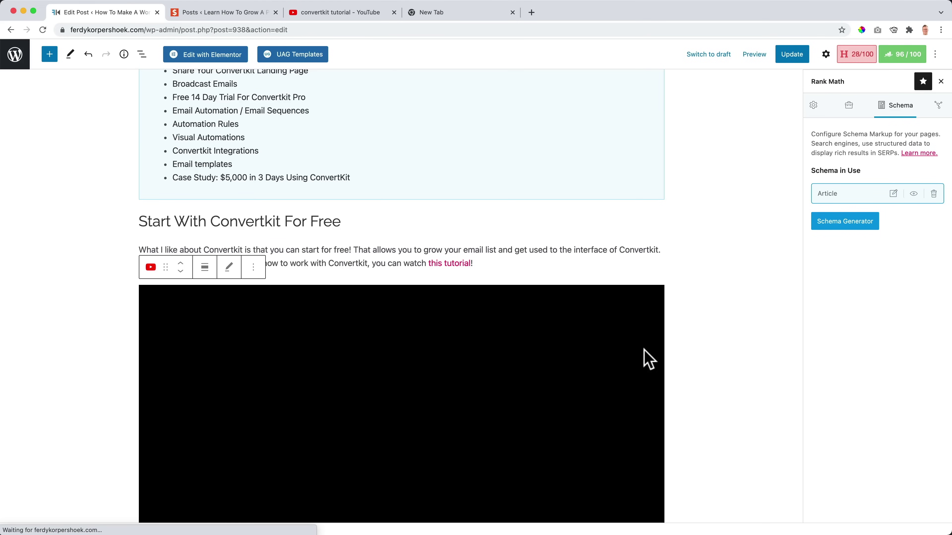
# Update the Convertkit Review post and go back to the posts list.
pyautogui.click(797, 59)
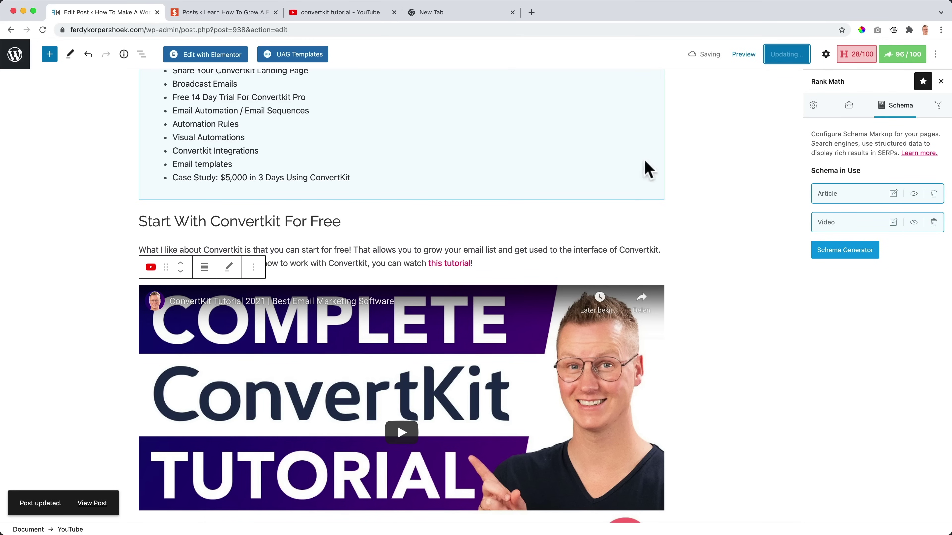
pyautogui.click(14, 57)
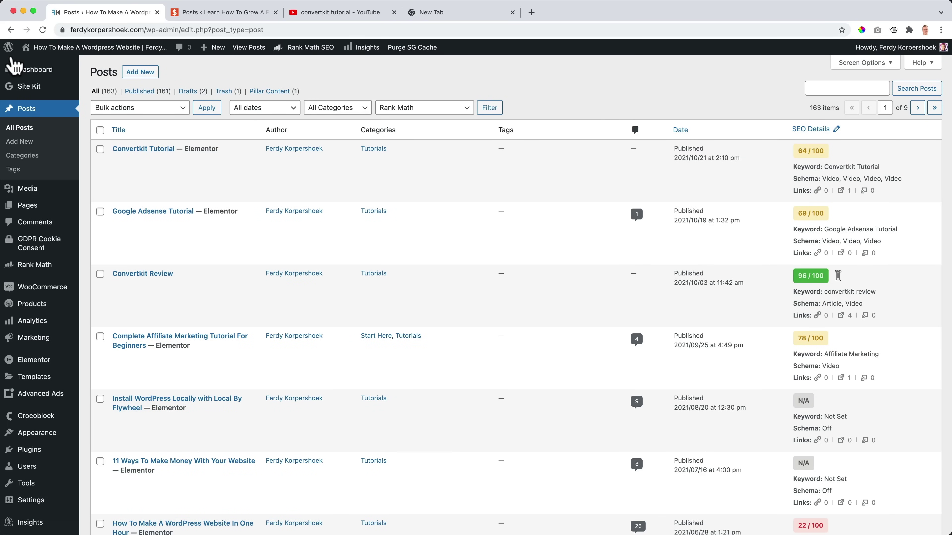
# Open Rank Math Titles & Meta settings for Posts and scroll to Autodetect Video.
pyautogui.moveTo(46, 270)
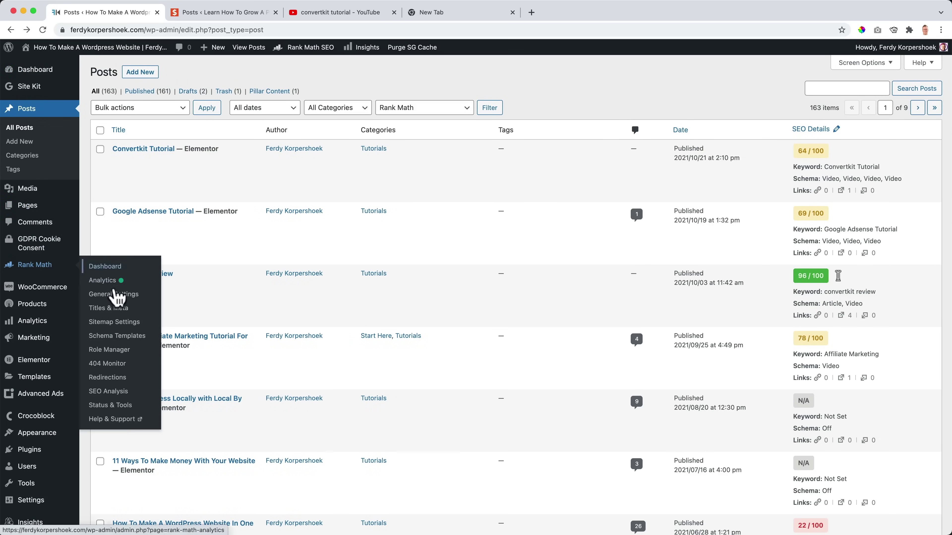
pyautogui.click(119, 312)
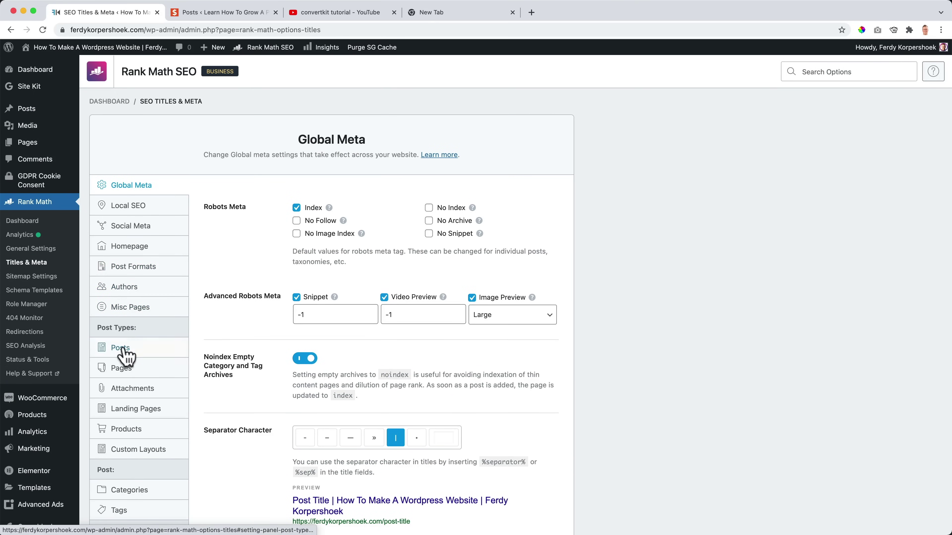
pyautogui.click(123, 351)
pyautogui.scroll(-15, 244, 281)
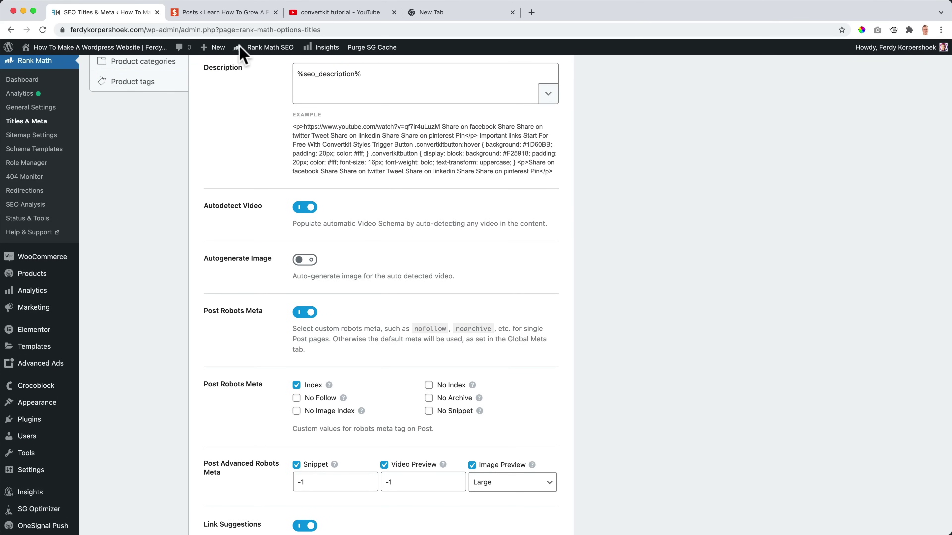
# Close the second site's posts, YouTube and empty tabs, then return to All Posts.
pyautogui.click(228, 14)
pyautogui.click(275, 12)
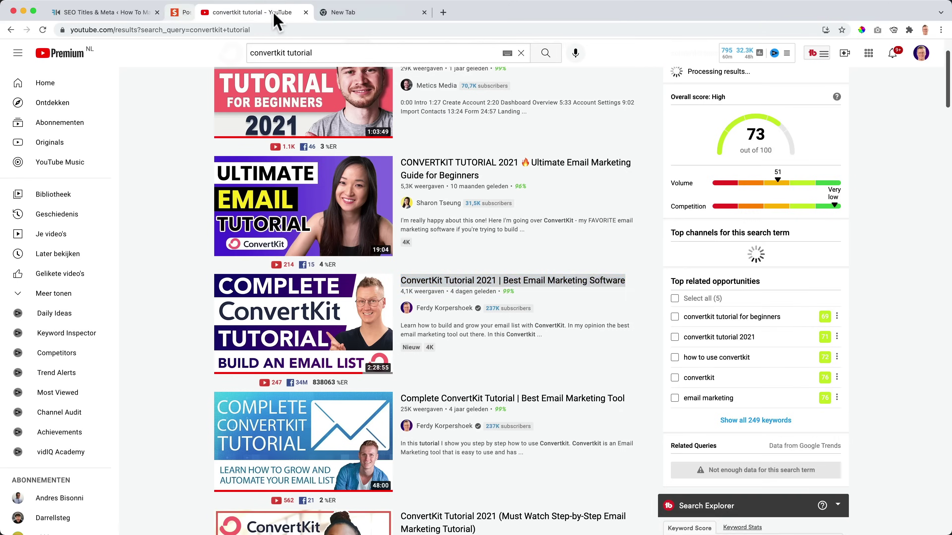
pyautogui.click(276, 12)
pyautogui.click(275, 13)
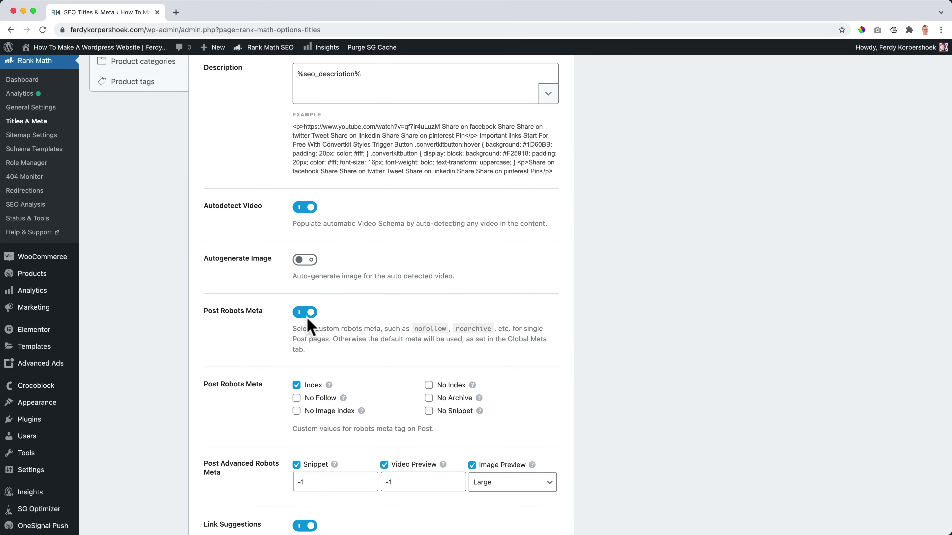
pyautogui.scroll(10, 180, 230)
pyautogui.moveTo(32, 110)
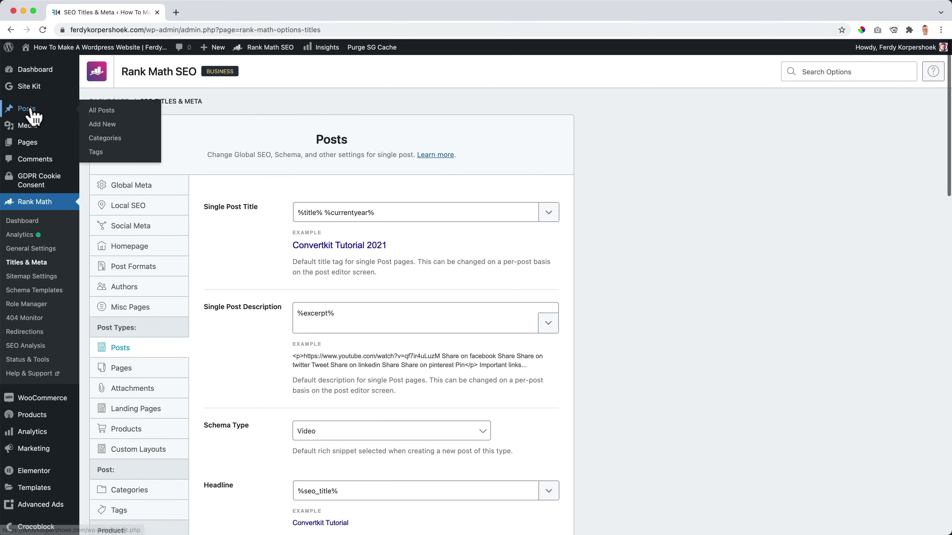
pyautogui.click(100, 112)
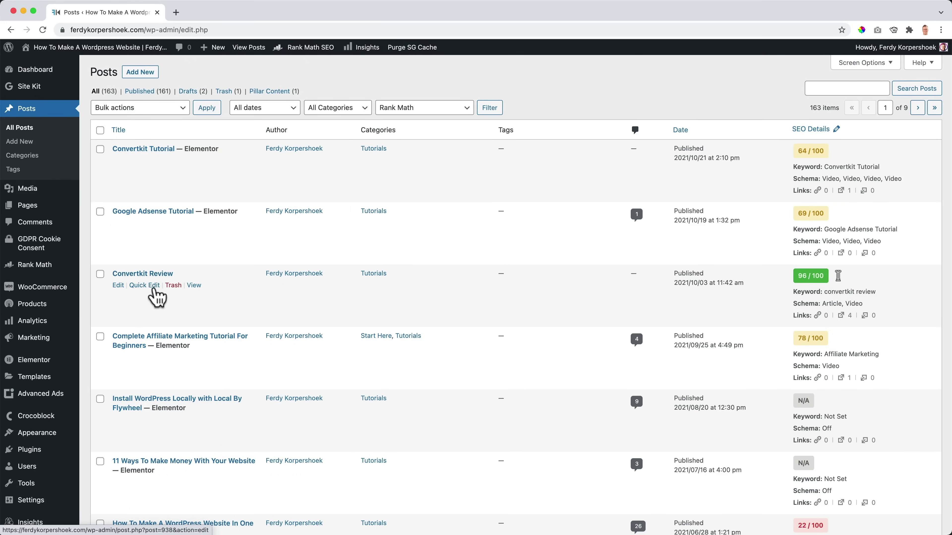
# Open Convertkit Review and bring up its Video schema in the schema builder.
pyautogui.click(140, 275)
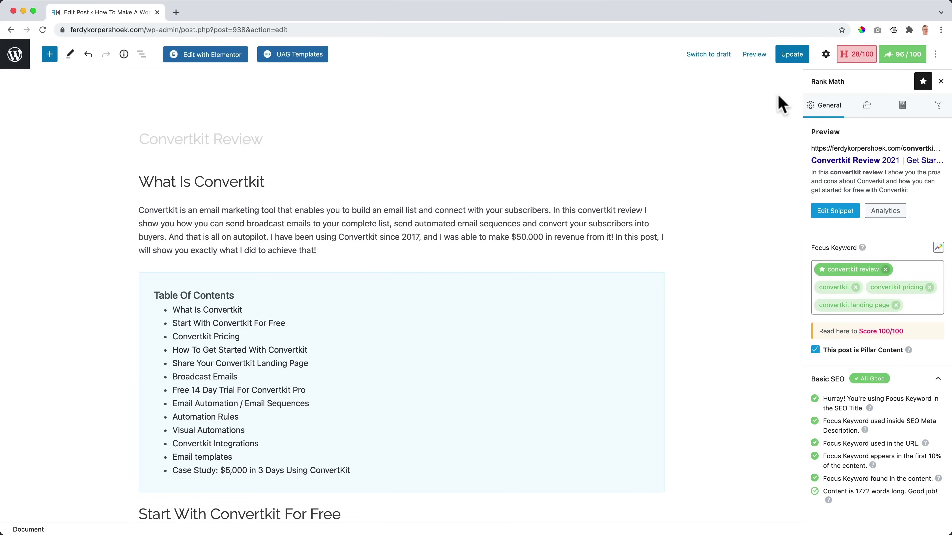
pyautogui.click(903, 107)
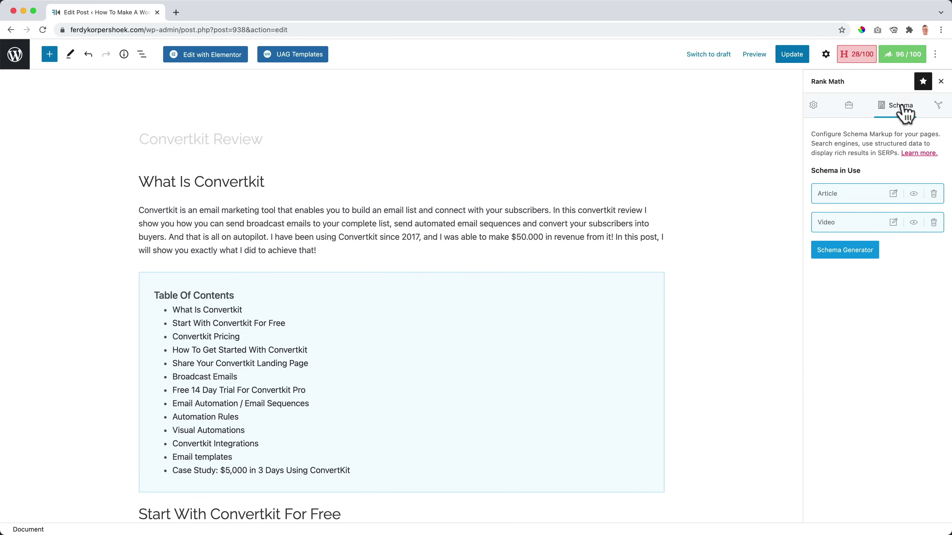
pyautogui.click(893, 224)
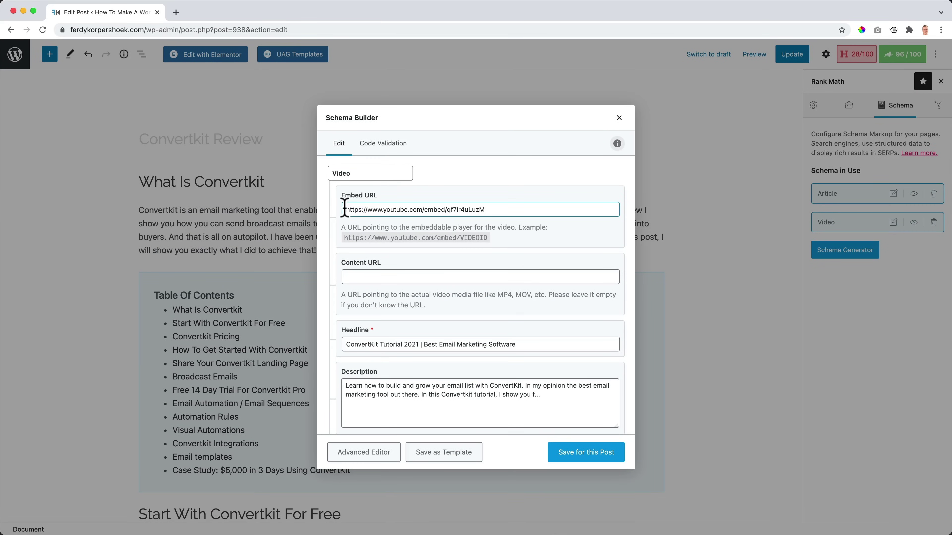
pyautogui.scroll(-3, 410, 211)
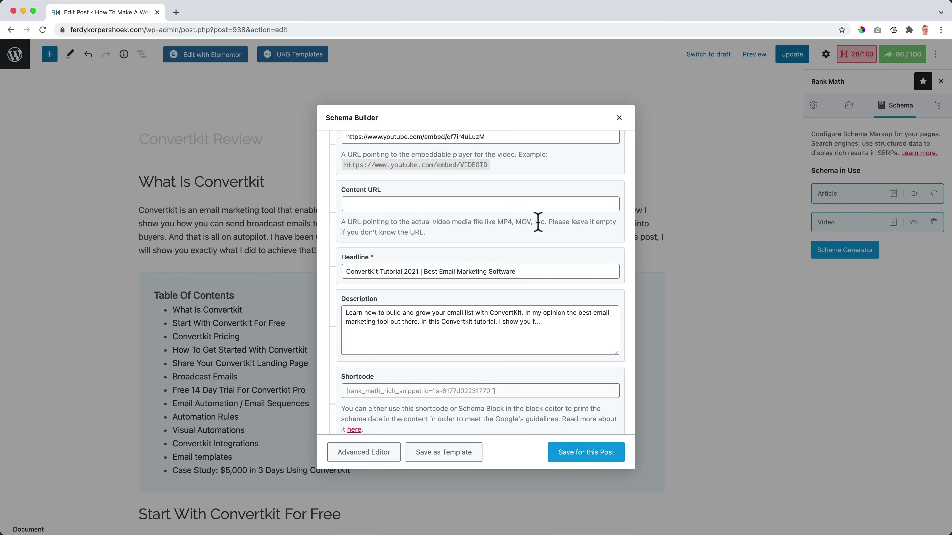
pyautogui.scroll(-2, 435, 241)
# Check the Video schema's Description, Tags and Rating, save it, and update the post.
pyautogui.click(378, 247)
pyautogui.scroll(-2, 376, 237)
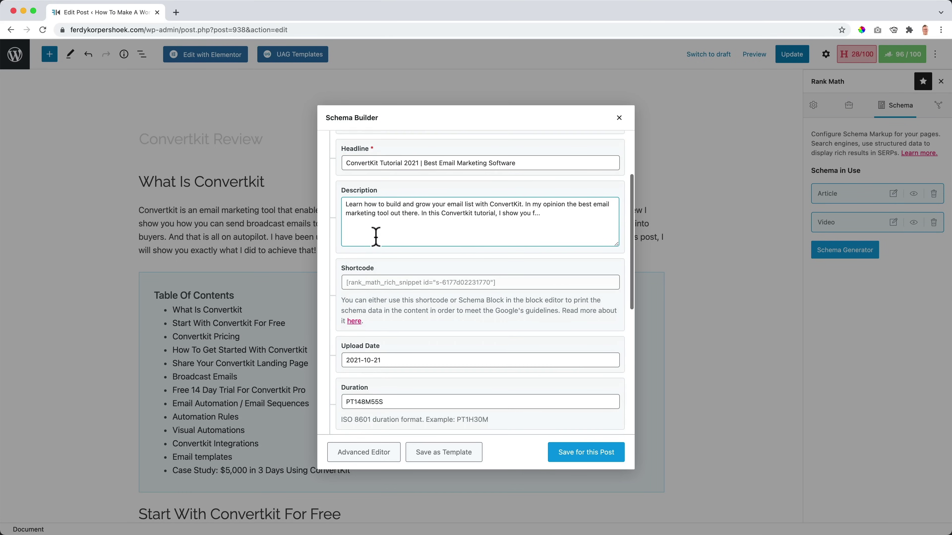
pyautogui.scroll(-5, 389, 228)
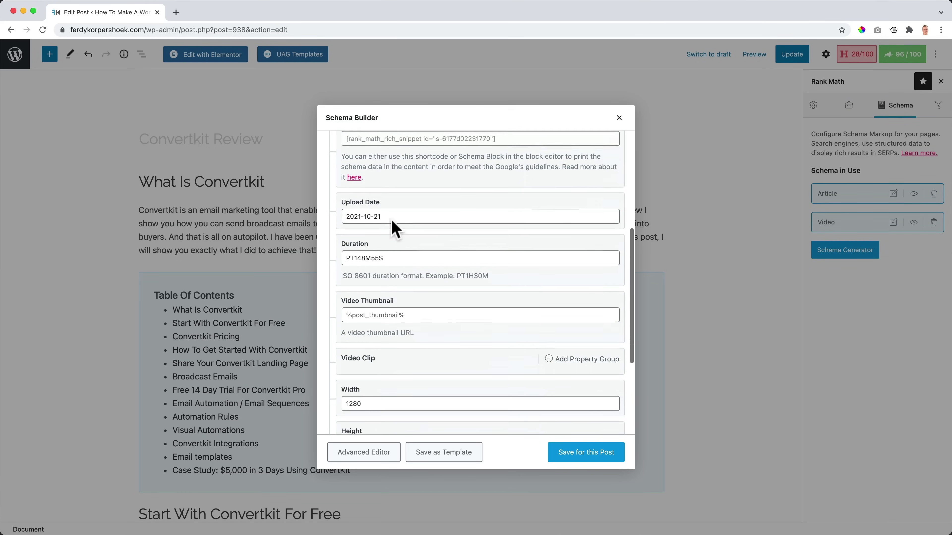
pyautogui.scroll(-3, 356, 232)
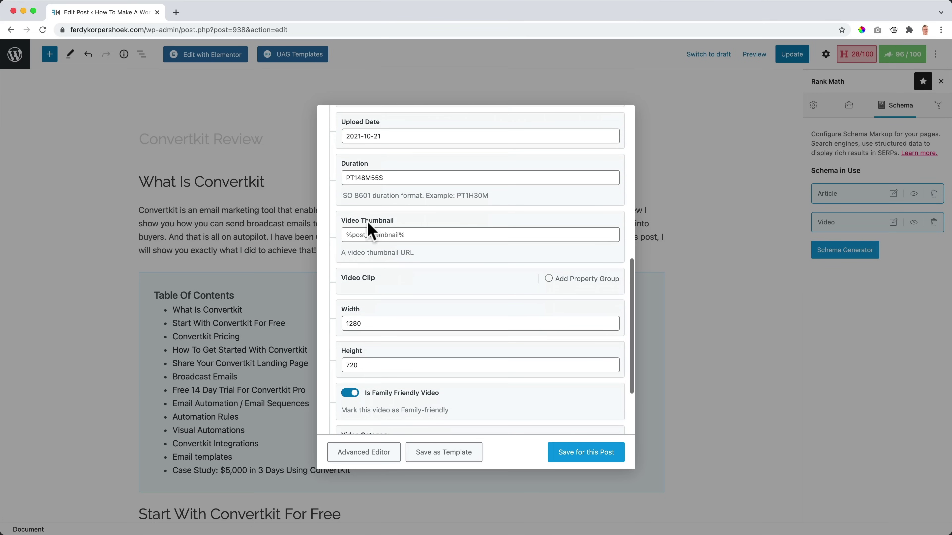
pyautogui.scroll(-7, 404, 225)
pyautogui.click(424, 318)
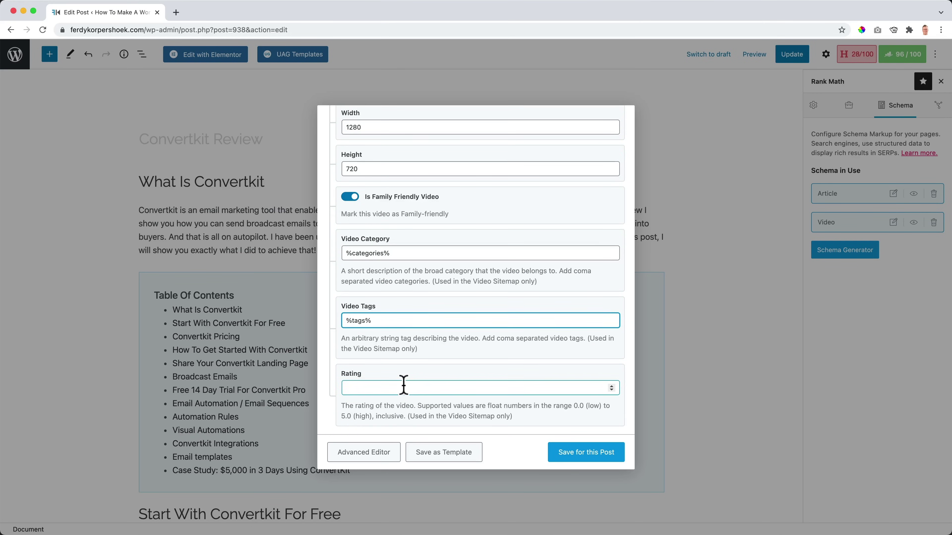
pyautogui.click(403, 386)
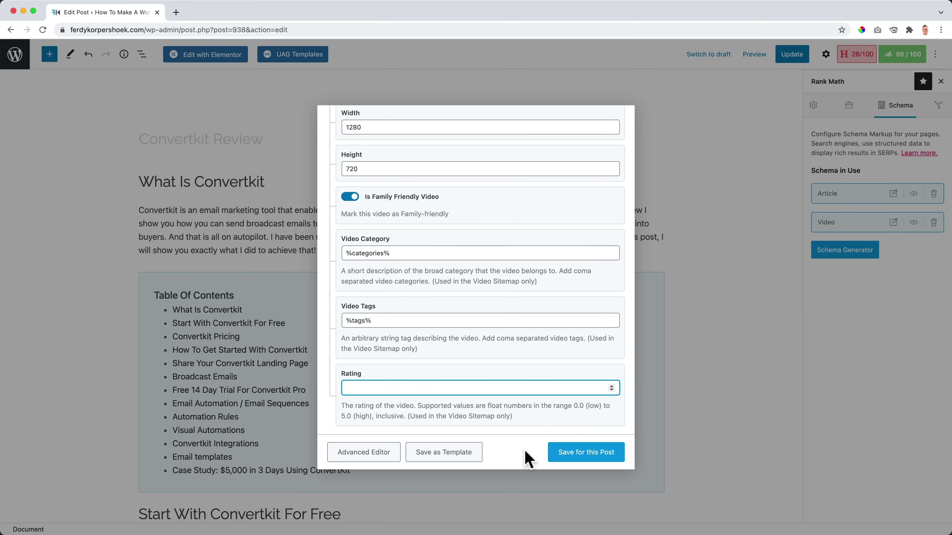
pyautogui.click(596, 455)
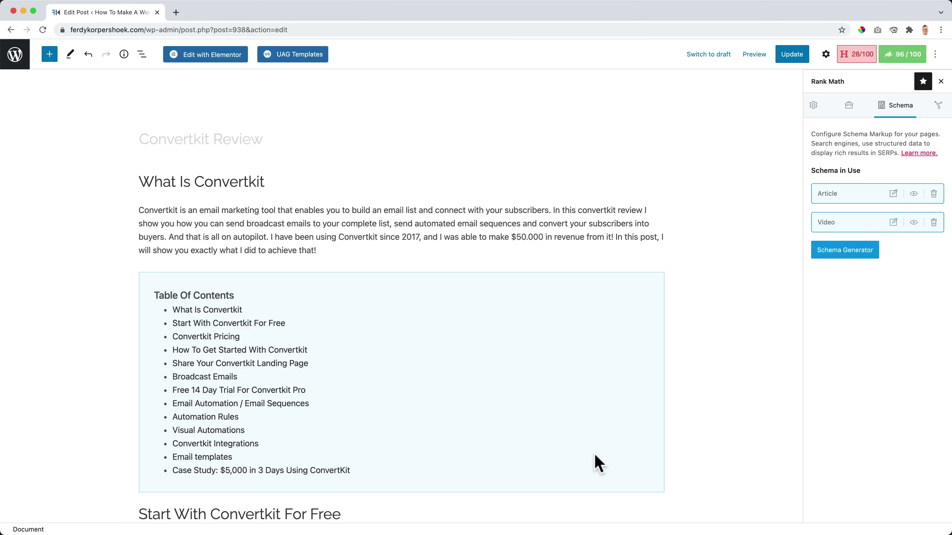
pyautogui.click(792, 54)
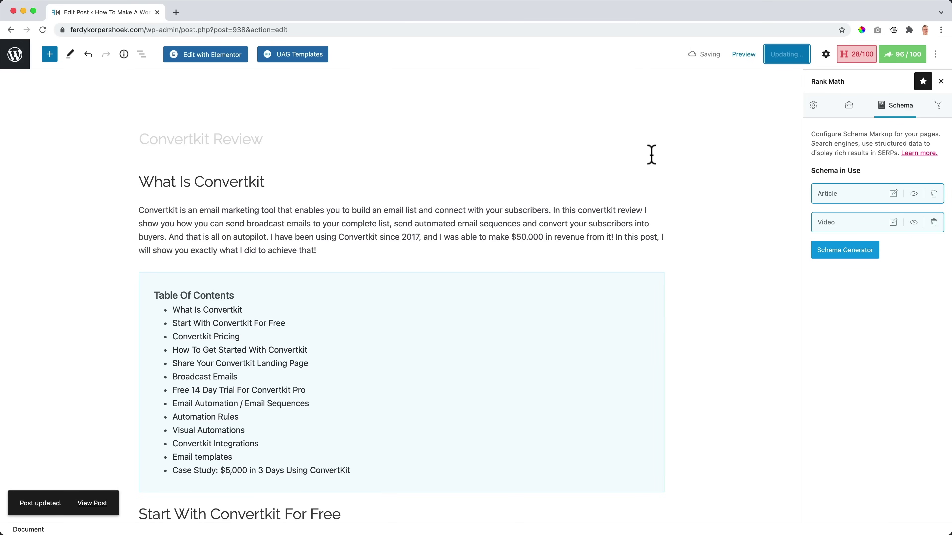
pyautogui.click(17, 57)
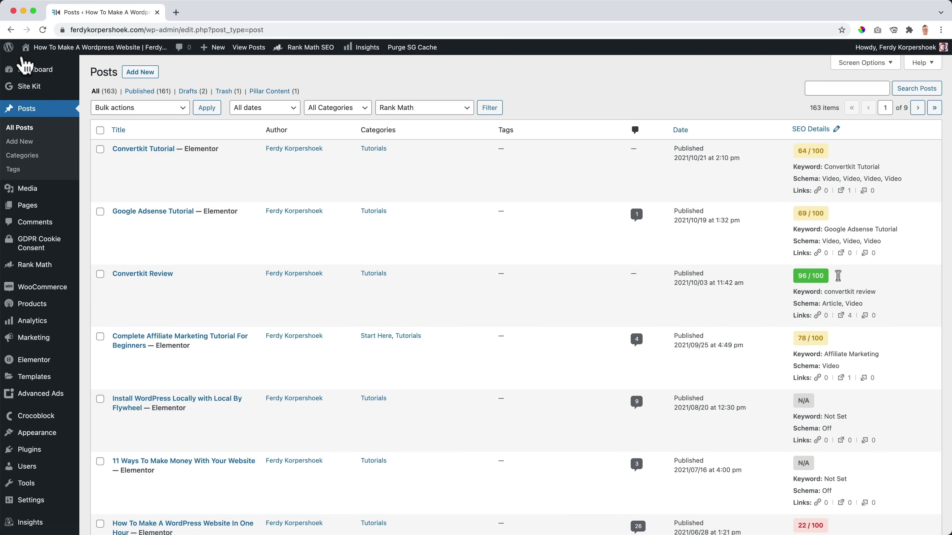
# Browse Rank Math Analytics: Site Analytics, SEO Performance, Keywords and Rank Tracker reports.
pyautogui.moveTo(37, 267)
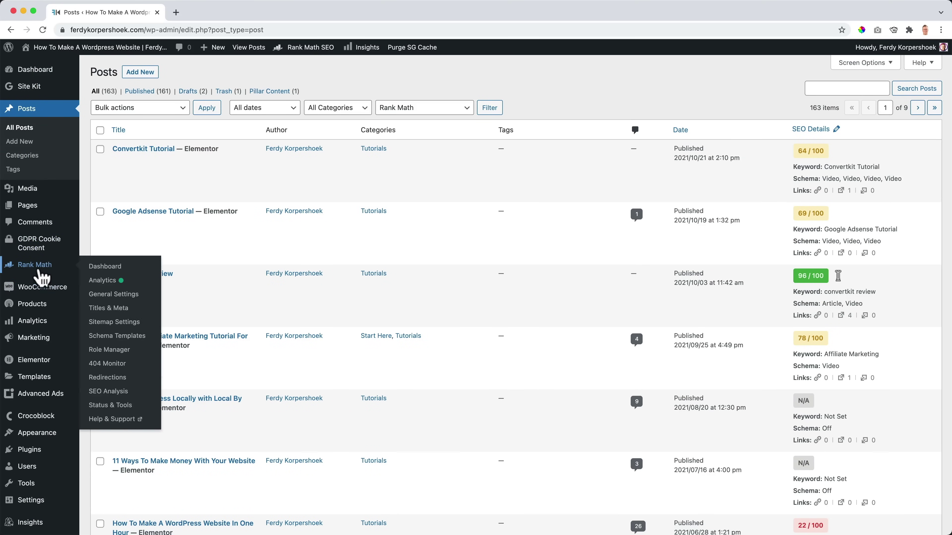
pyautogui.click(107, 284)
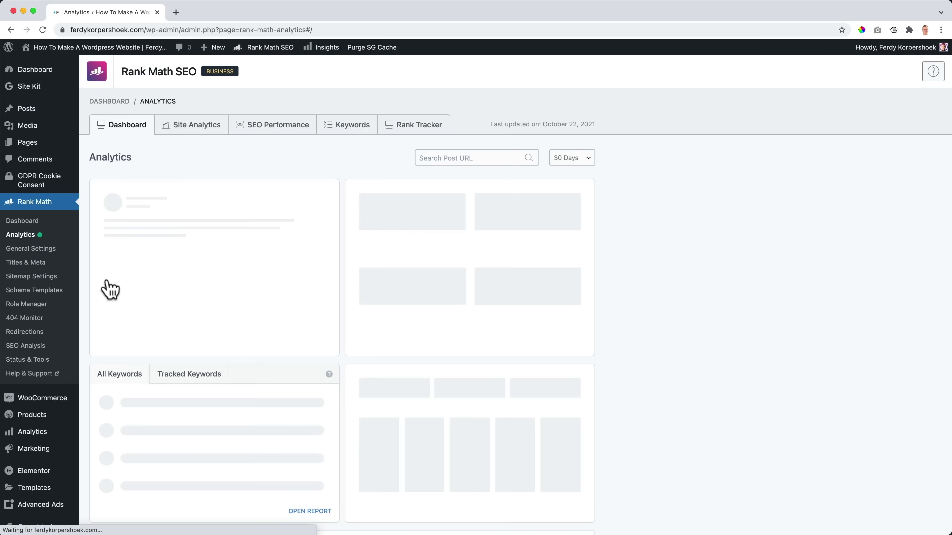
pyautogui.scroll(-5, 339, 232)
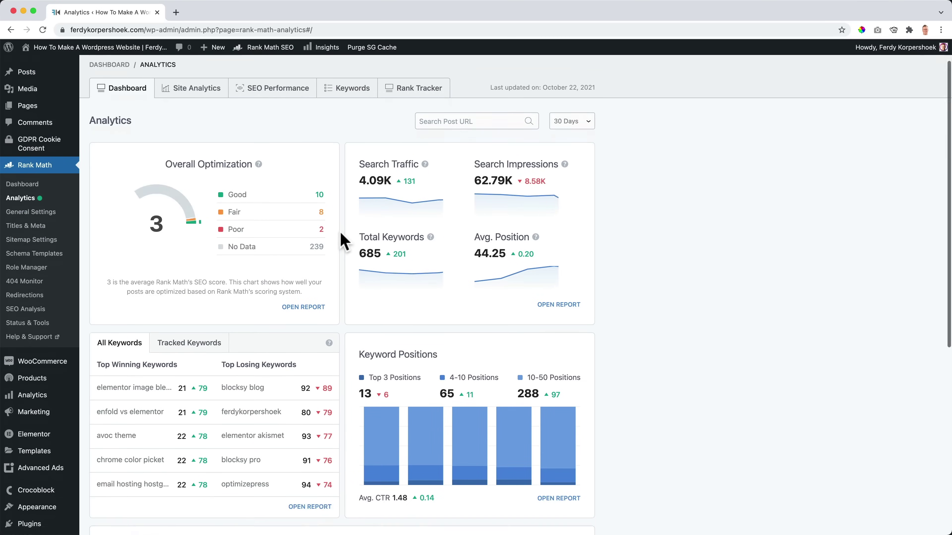
pyautogui.scroll(-1, 340, 233)
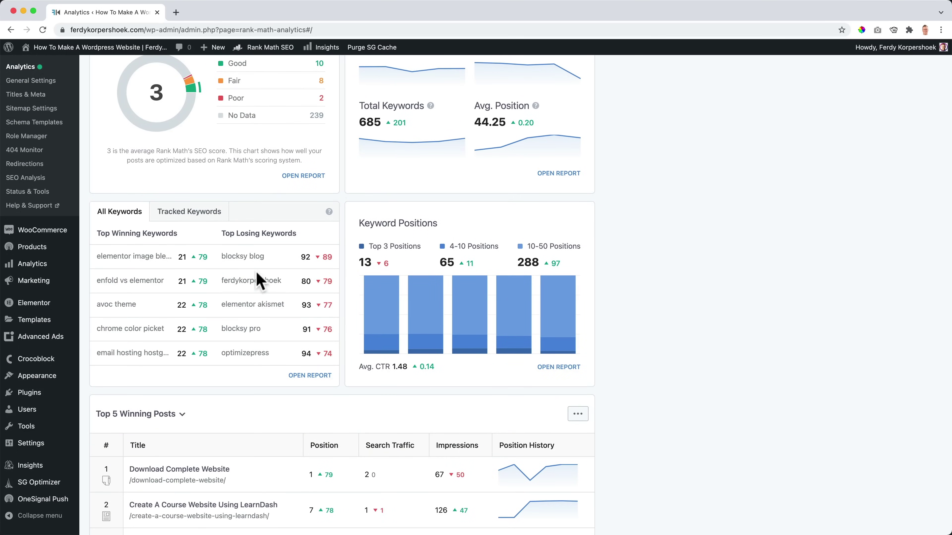
pyautogui.scroll(-1, 255, 270)
pyautogui.scroll(8, 255, 278)
pyautogui.click(197, 126)
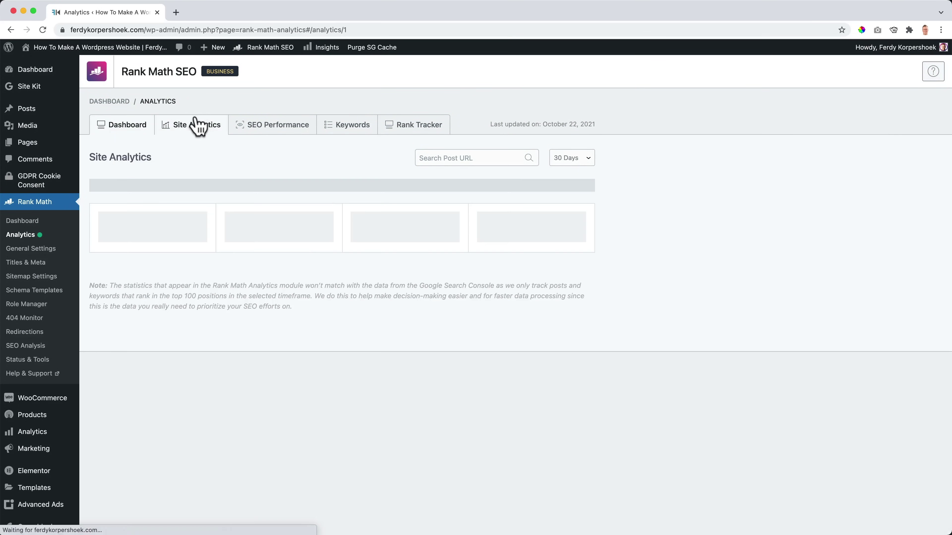
pyautogui.click(290, 129)
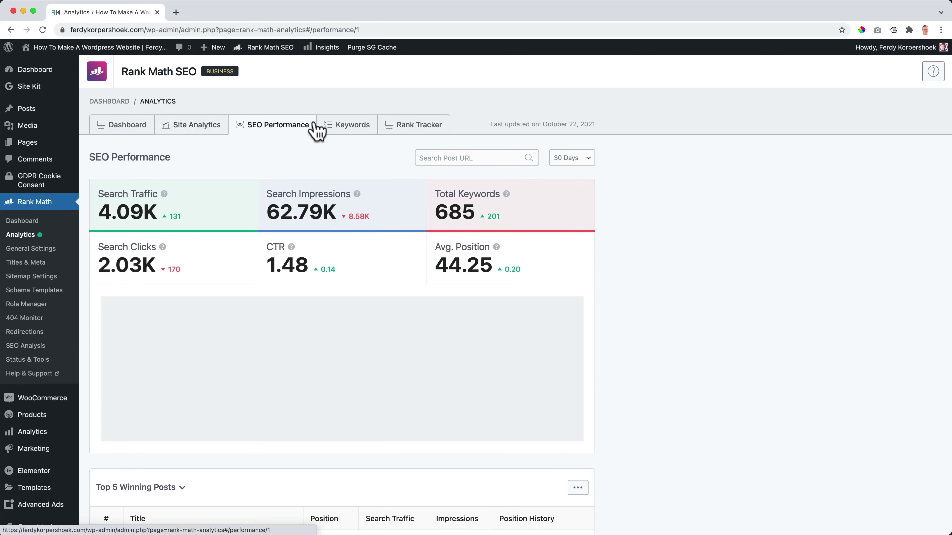
pyautogui.click(336, 129)
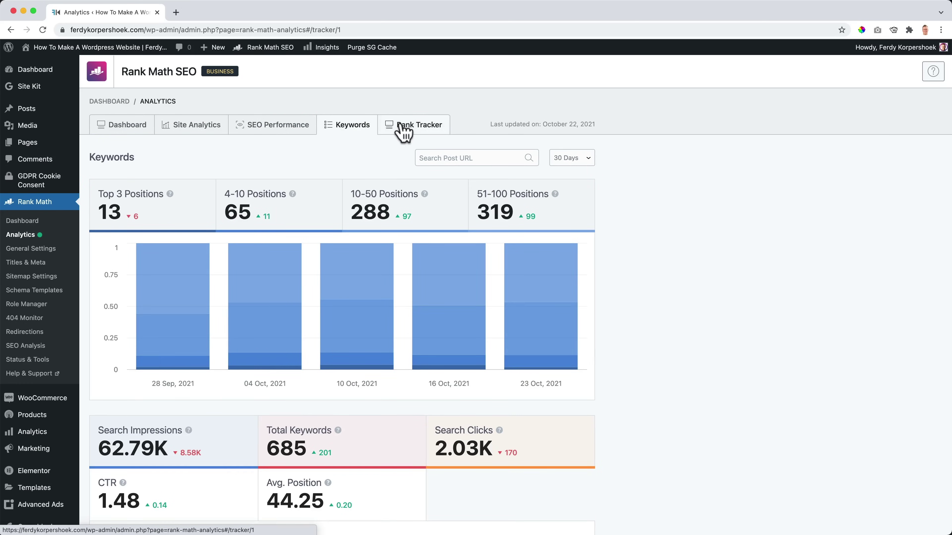
pyautogui.click(404, 132)
pyautogui.scroll(-5, 601, 277)
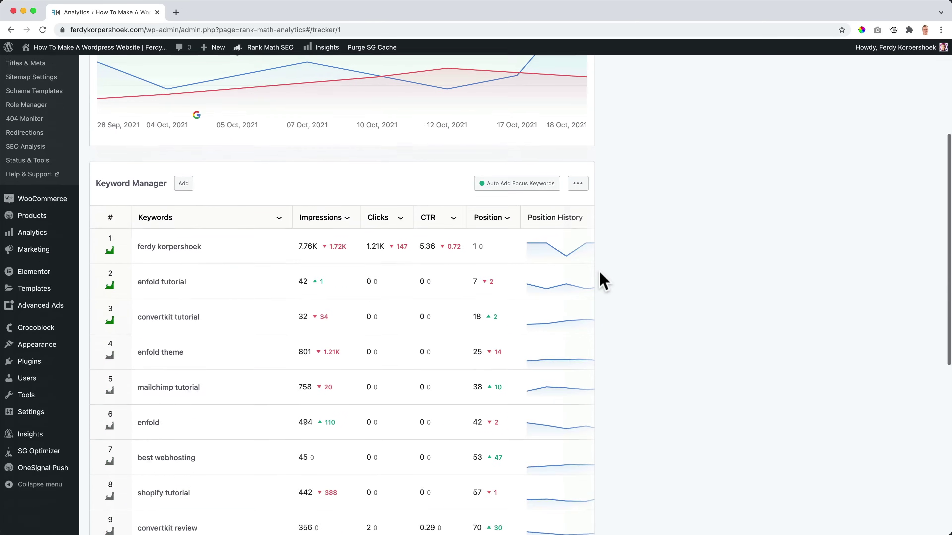
pyautogui.scroll(5, 593, 276)
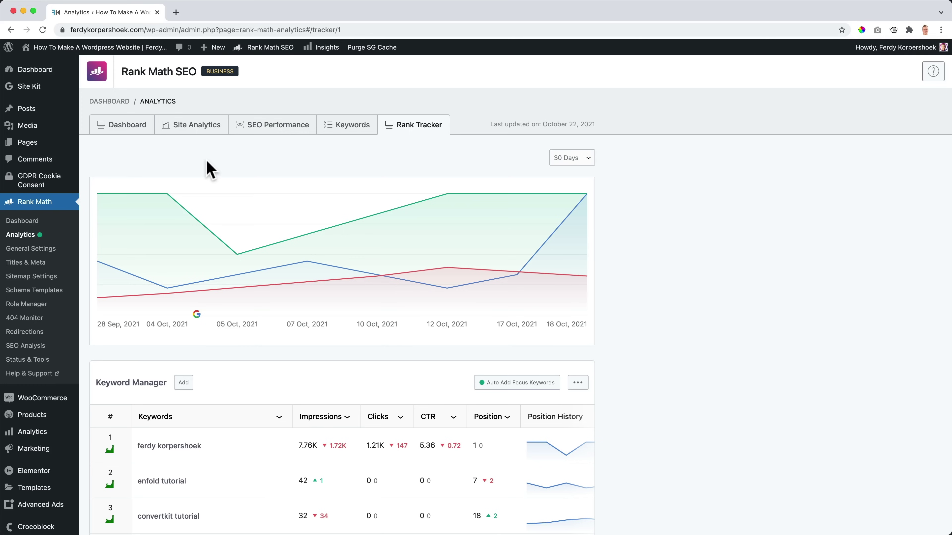
# Look over the Rank Math Dashboard modules, then return to All Posts.
pyautogui.click(25, 224)
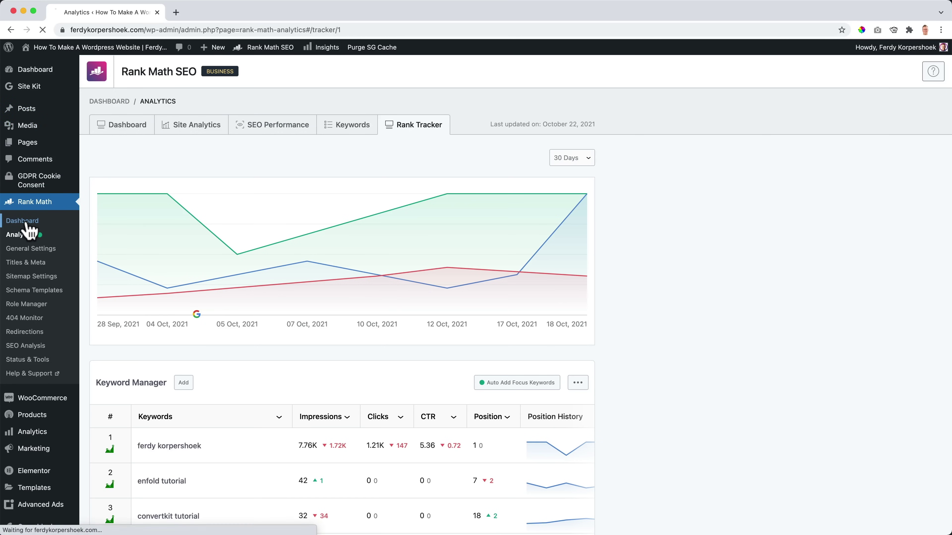
pyautogui.scroll(-5, 299, 186)
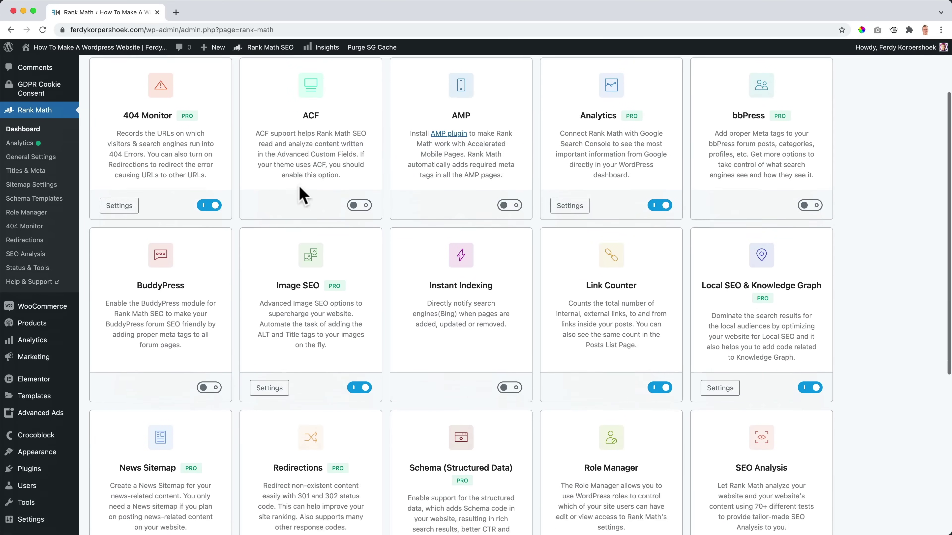
pyautogui.scroll(-5, 299, 186)
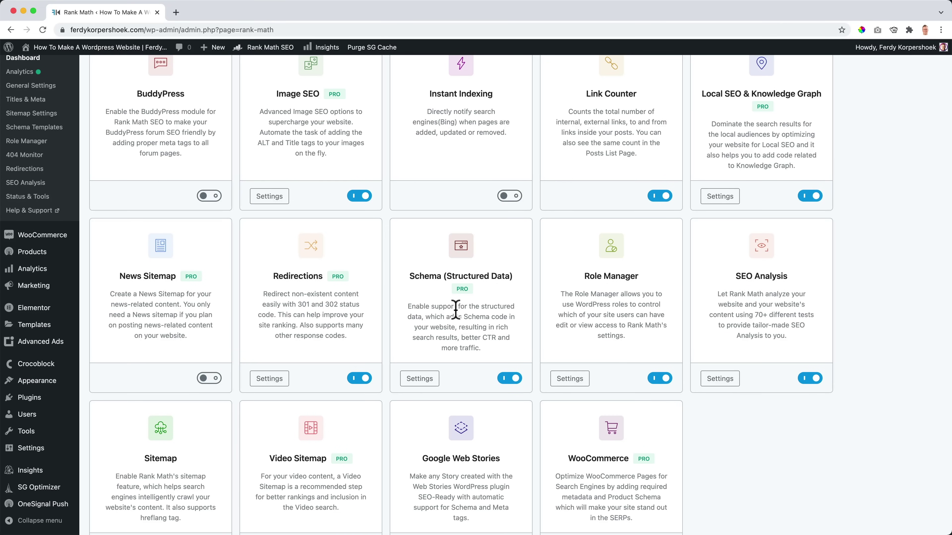
pyautogui.scroll(12, 473, 313)
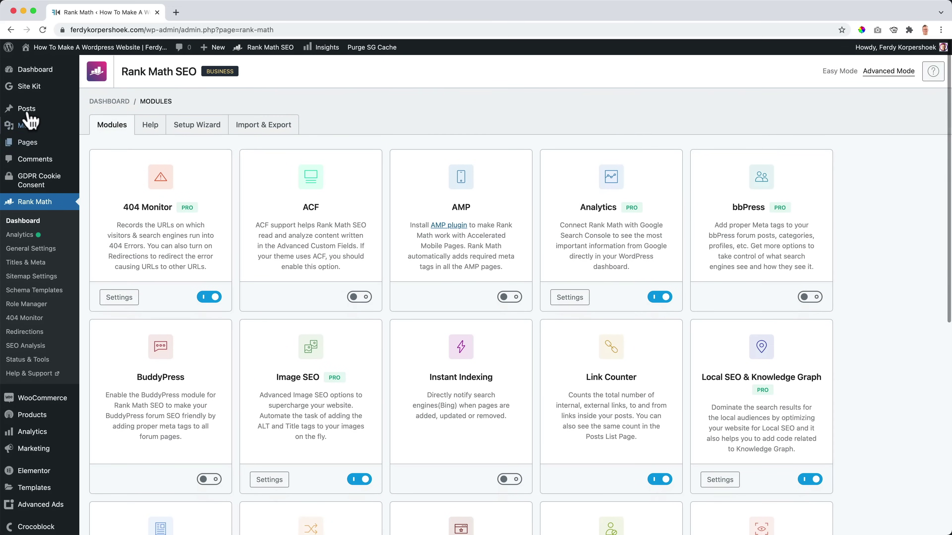
pyautogui.moveTo(26, 113)
pyautogui.click(104, 112)
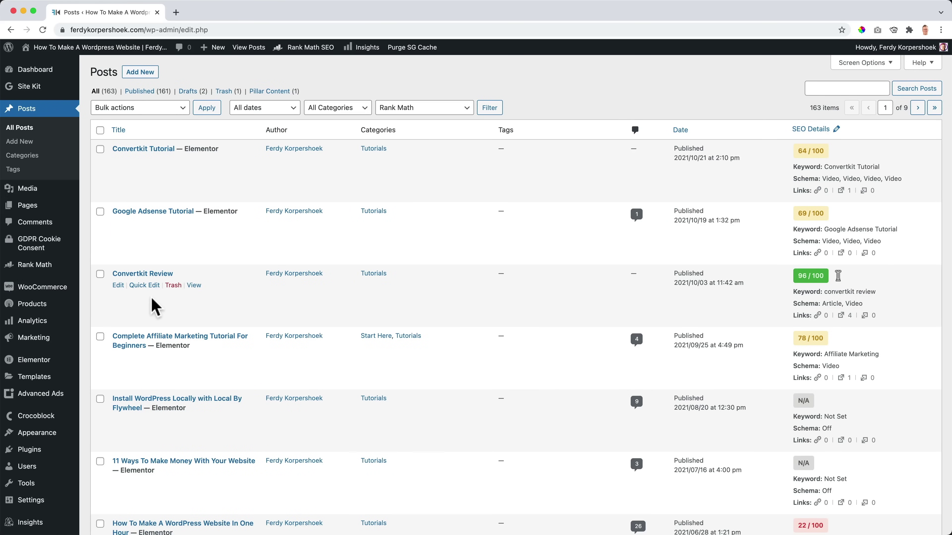
# Open Convertkit Review and preview its Article schema's JSON-LD code validation.
pyautogui.click(142, 277)
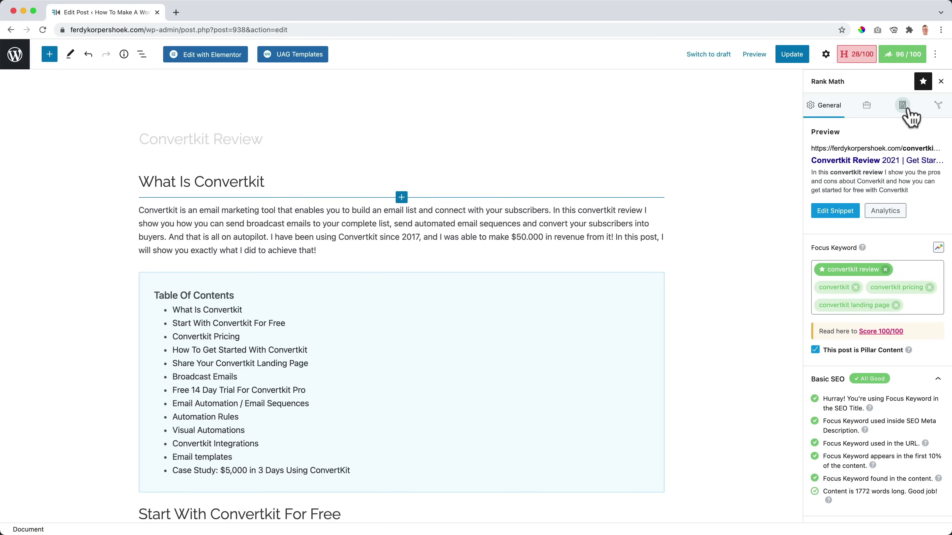
pyautogui.click(903, 107)
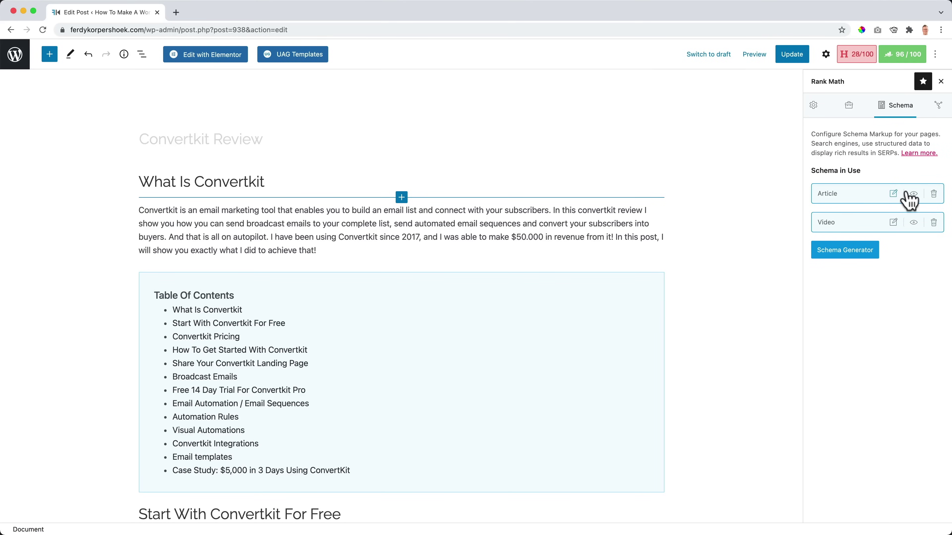
pyautogui.click(914, 195)
pyautogui.scroll(-20, 467, 203)
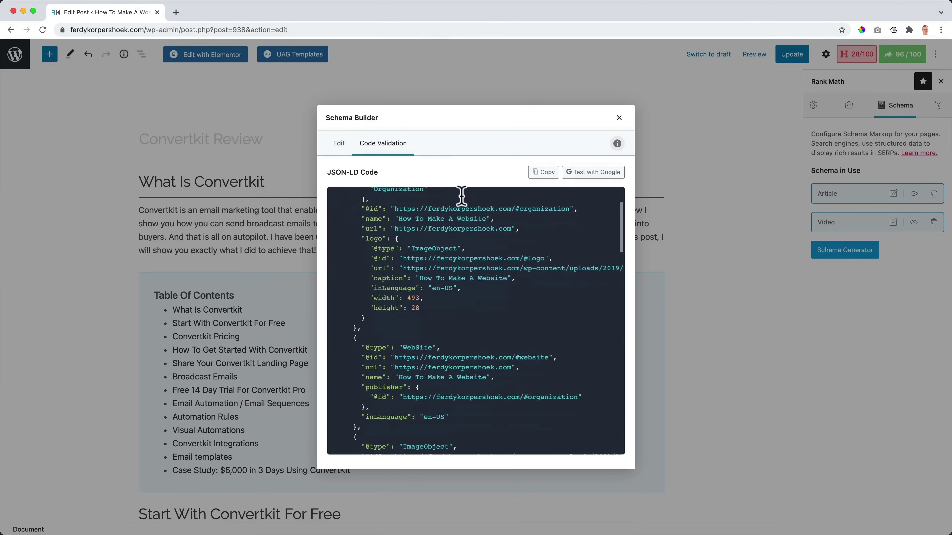
pyautogui.scroll(-10, 465, 208)
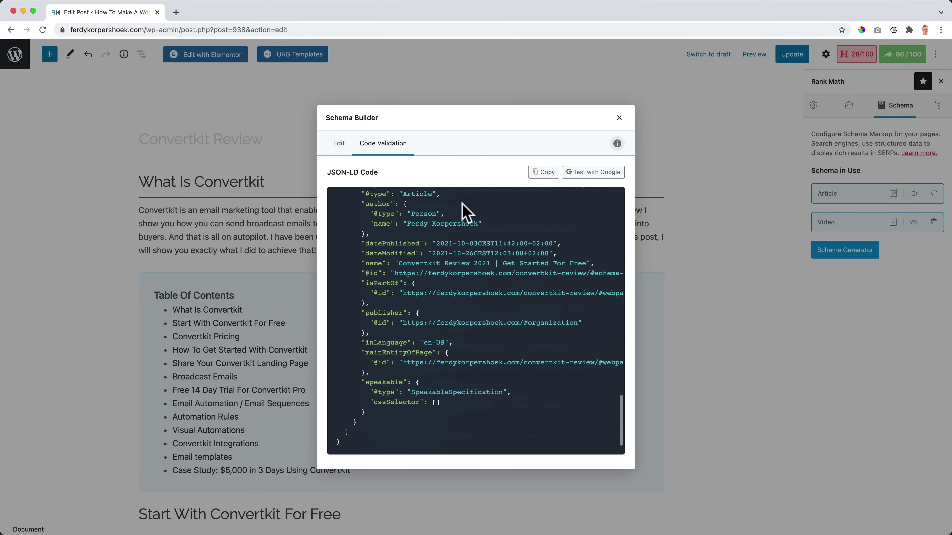
pyautogui.scroll(20, 451, 259)
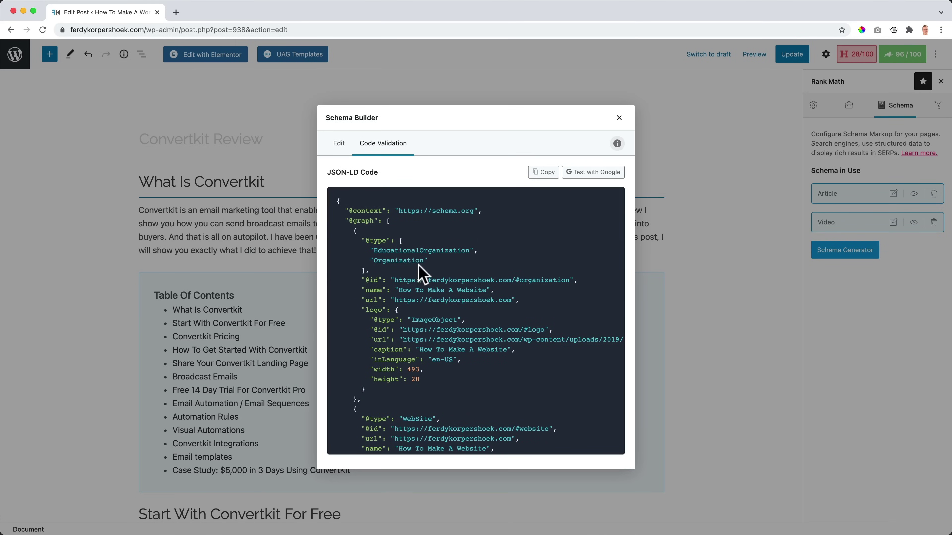
# Inspect the Article schema's editable fields and close the builder without saving.
pyautogui.click(339, 144)
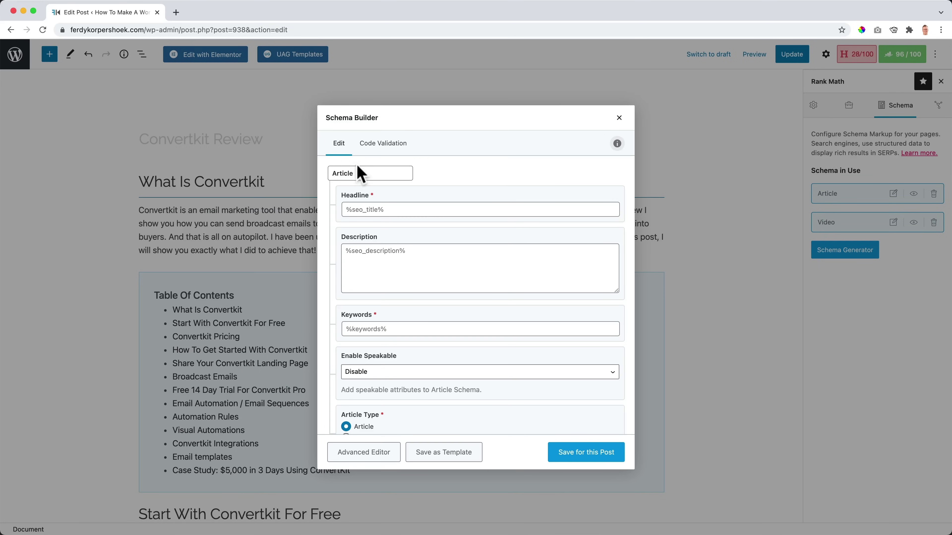
pyautogui.click(620, 119)
pyautogui.click(894, 194)
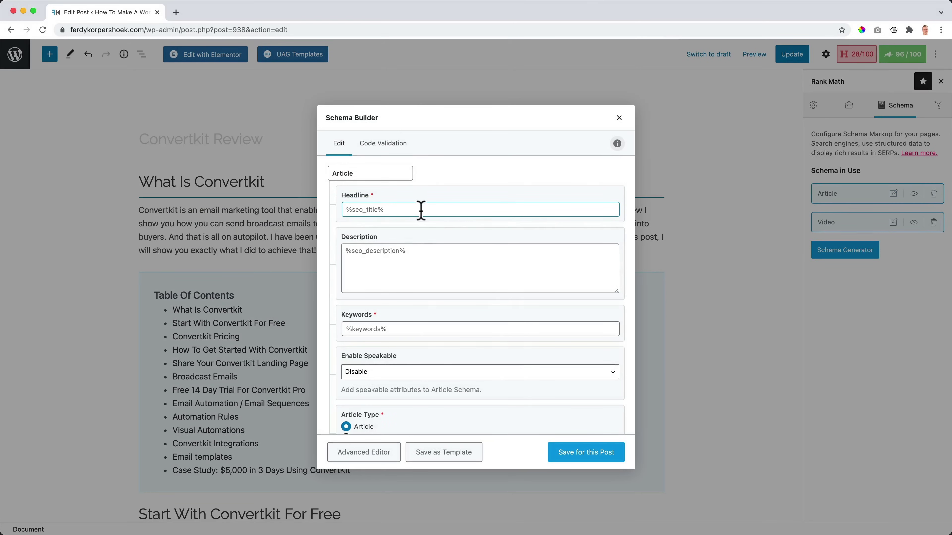
pyautogui.scroll(-2, 363, 215)
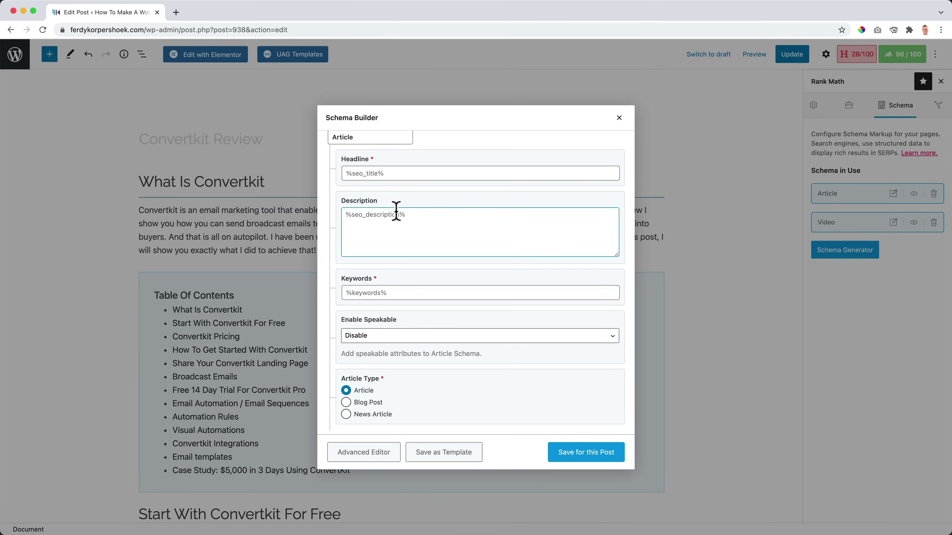
pyautogui.scroll(2, 400, 283)
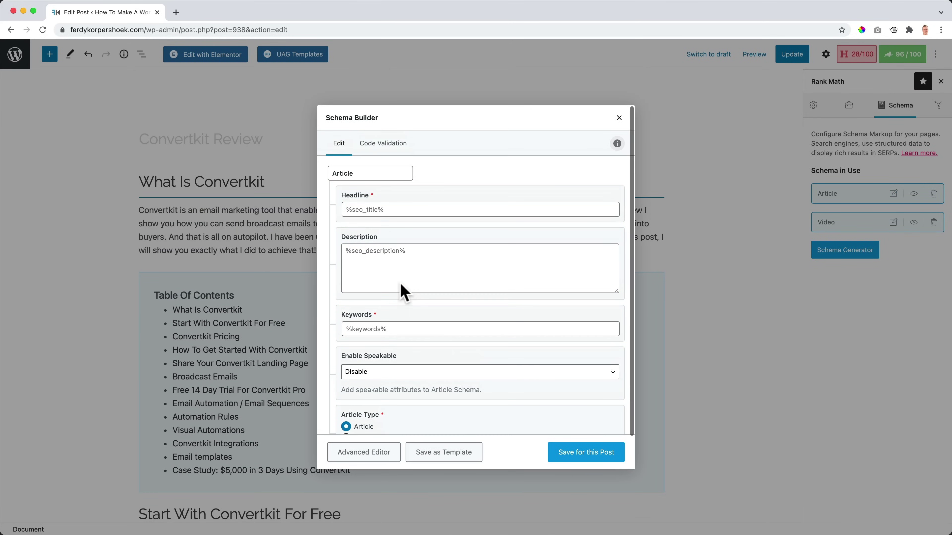
pyautogui.scroll(-2, 401, 284)
pyautogui.scroll(2, 406, 302)
pyautogui.scroll(-2, 336, 317)
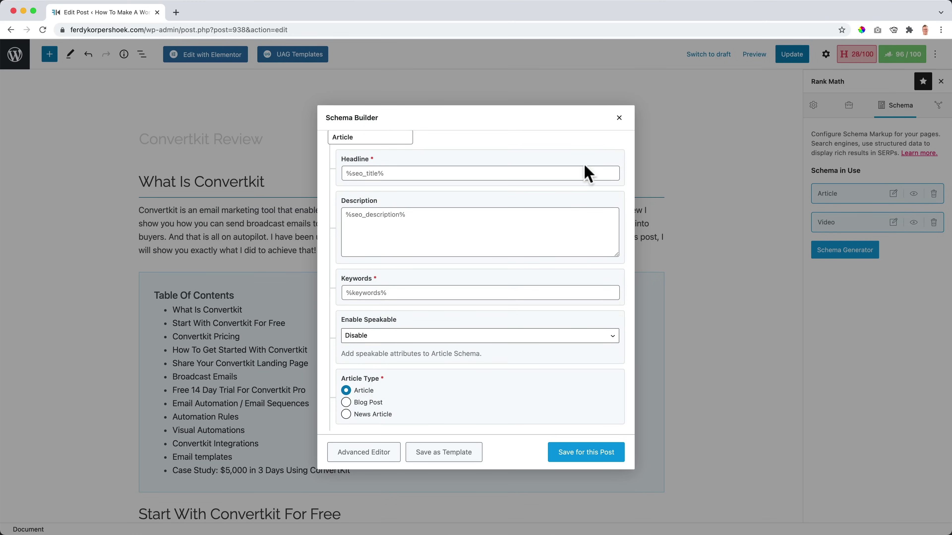
pyautogui.click(619, 118)
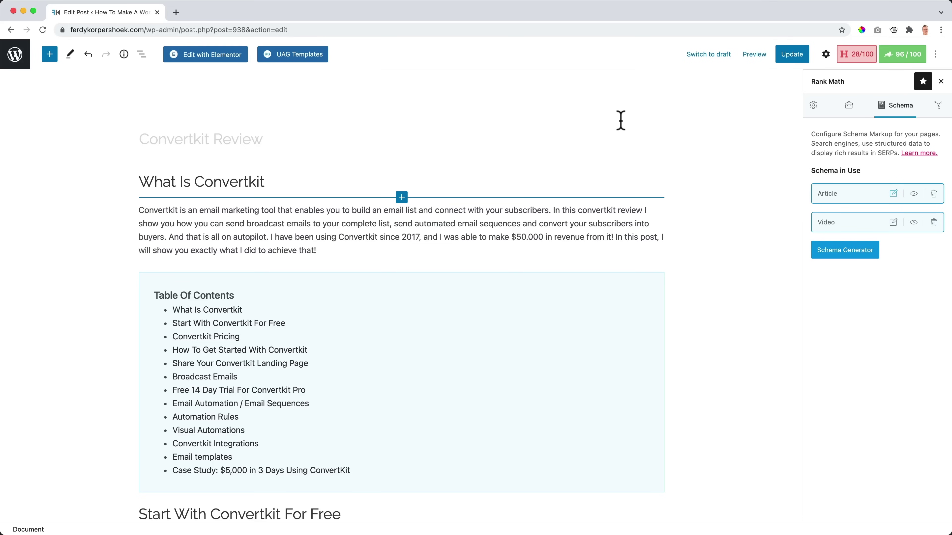
# Review the Video schema fields and save them so the post lists both Article and Video schemas.
pyautogui.scroll(-7, 464, 269)
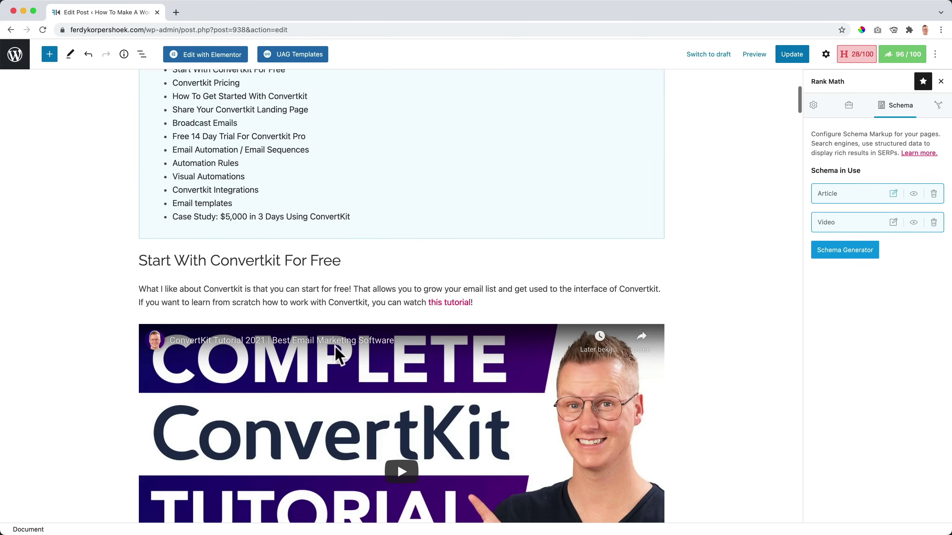
pyautogui.scroll(6, 669, 218)
pyautogui.click(893, 222)
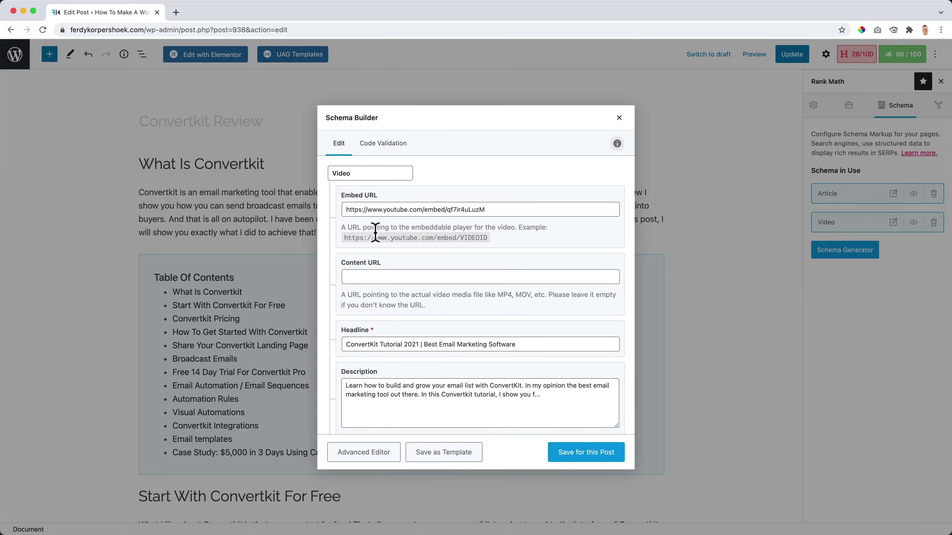
pyautogui.scroll(-6, 374, 270)
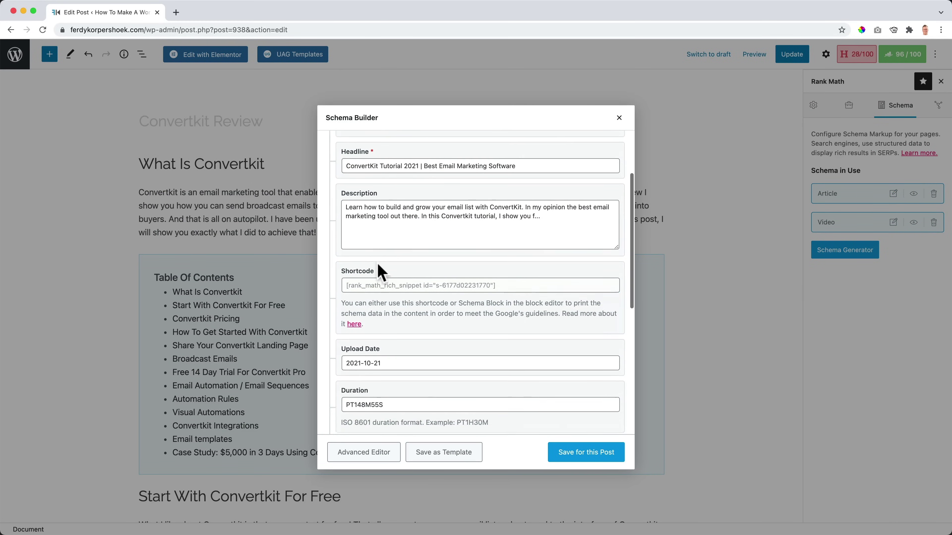
pyautogui.scroll(-2, 375, 259)
pyautogui.scroll(-5, 375, 300)
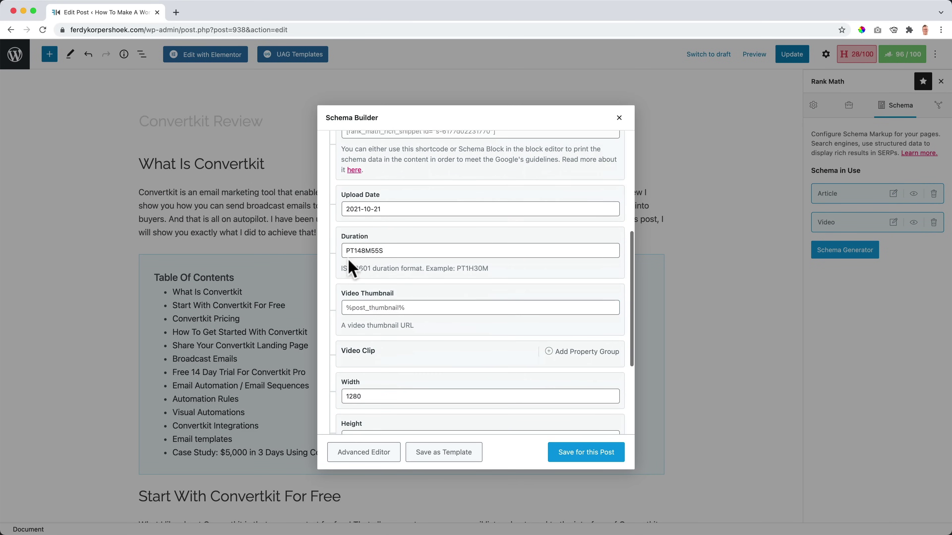
pyautogui.scroll(-4, 372, 278)
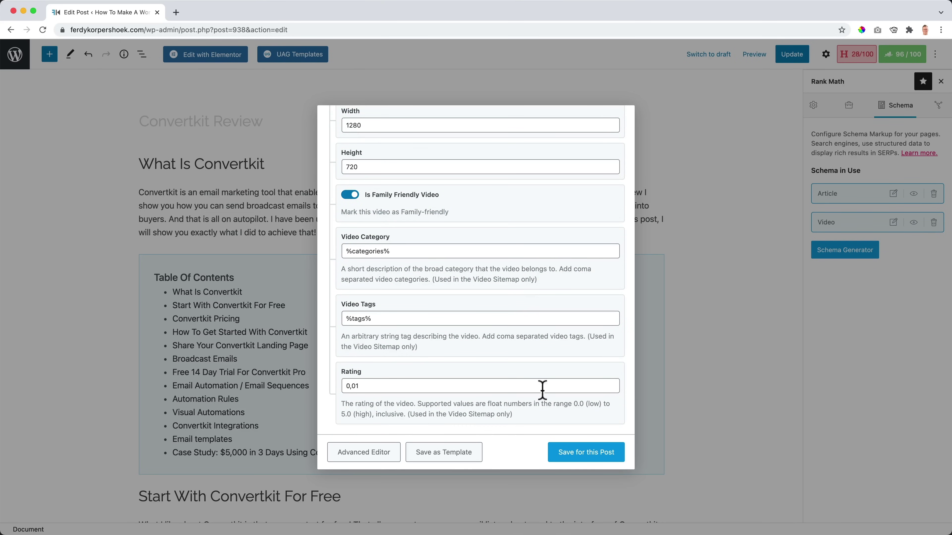
pyautogui.click(586, 453)
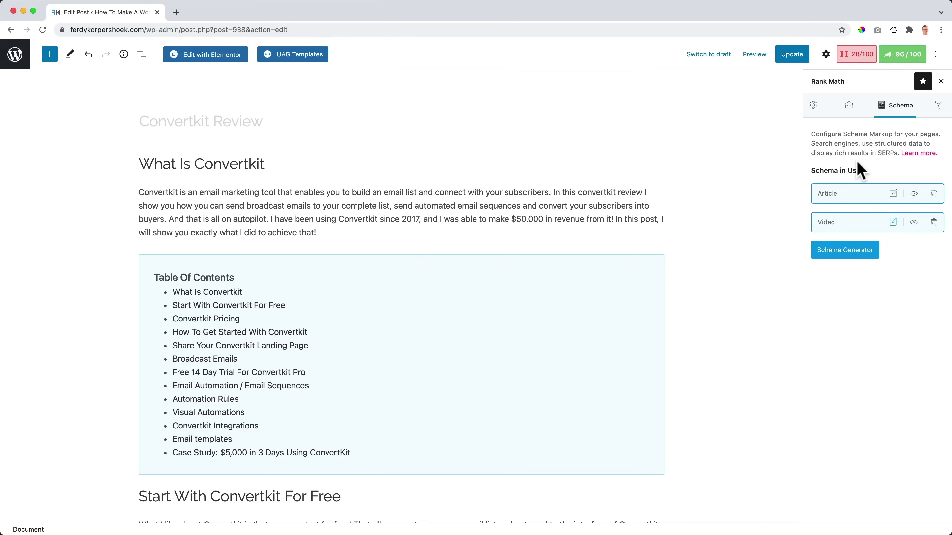
# In the Schema Generator, search the catalog for 're' and start a new Recipe schema.
pyautogui.click(848, 259)
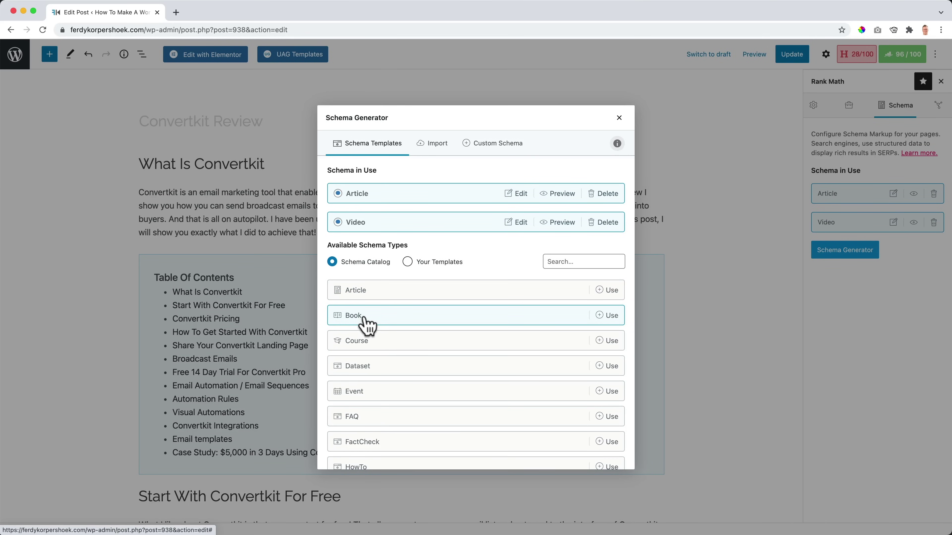
pyautogui.scroll(-5, 367, 322)
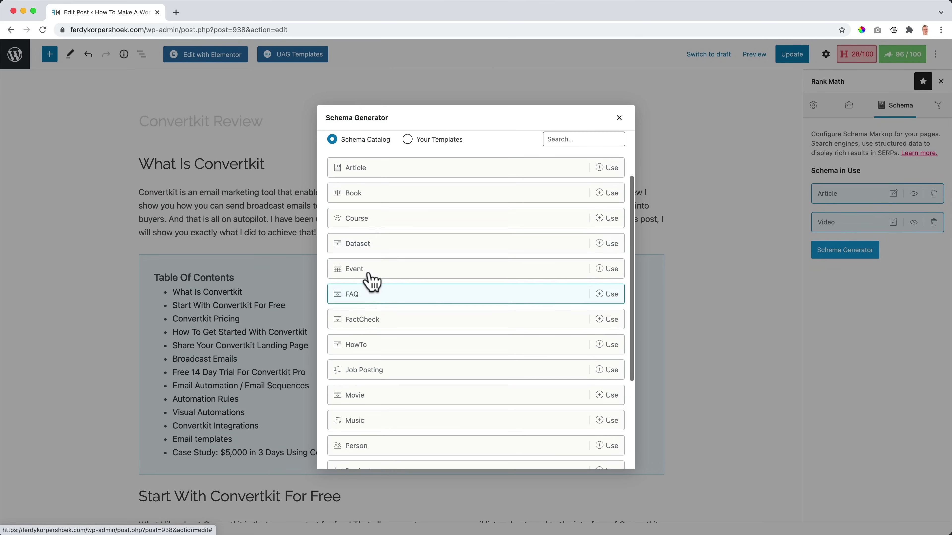
pyautogui.scroll(-5, 378, 304)
pyautogui.scroll(8, 478, 298)
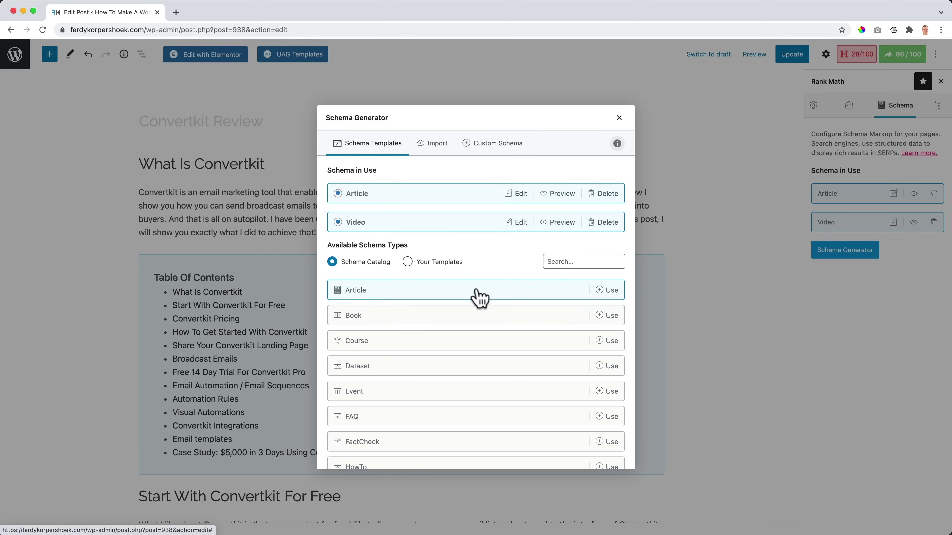
pyautogui.click(599, 260)
pyautogui.write('re')
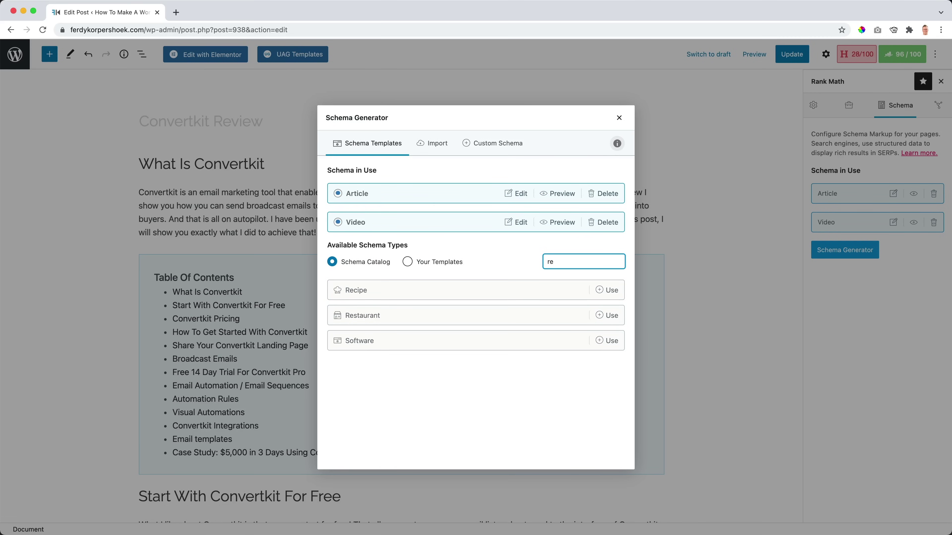
pyautogui.click(368, 296)
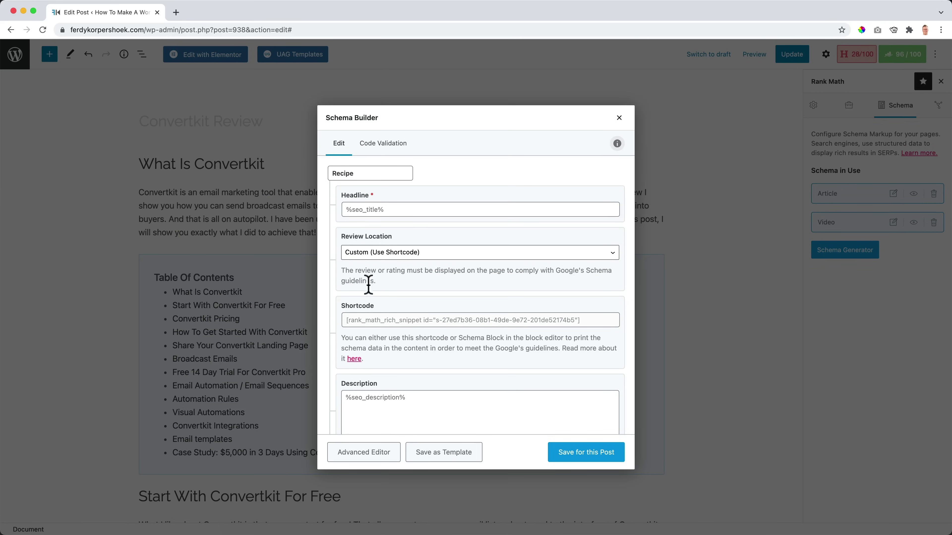
# Enter the Recipe preparation time of 20 minutes, cooking time of 10 minutes and total time of 30 minutes.
pyautogui.scroll(-5, 373, 337)
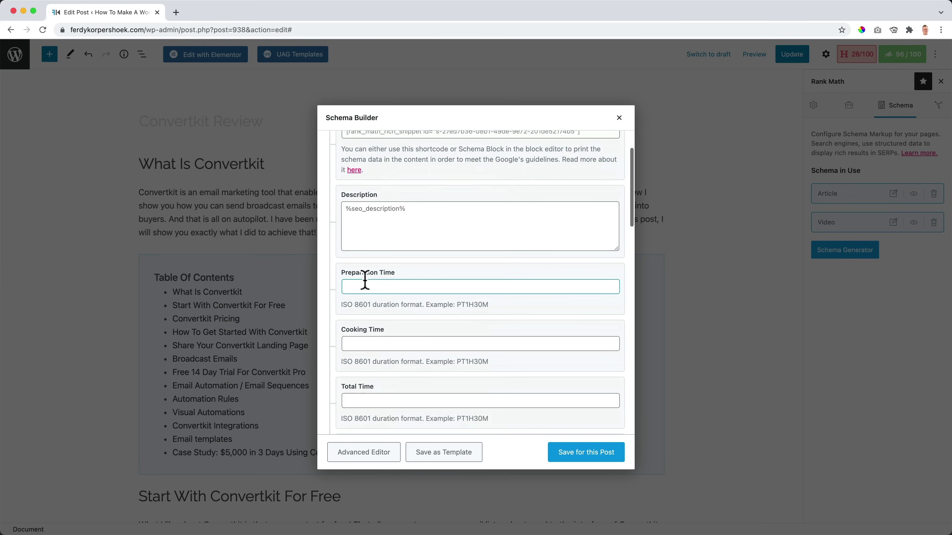
pyautogui.click(376, 288)
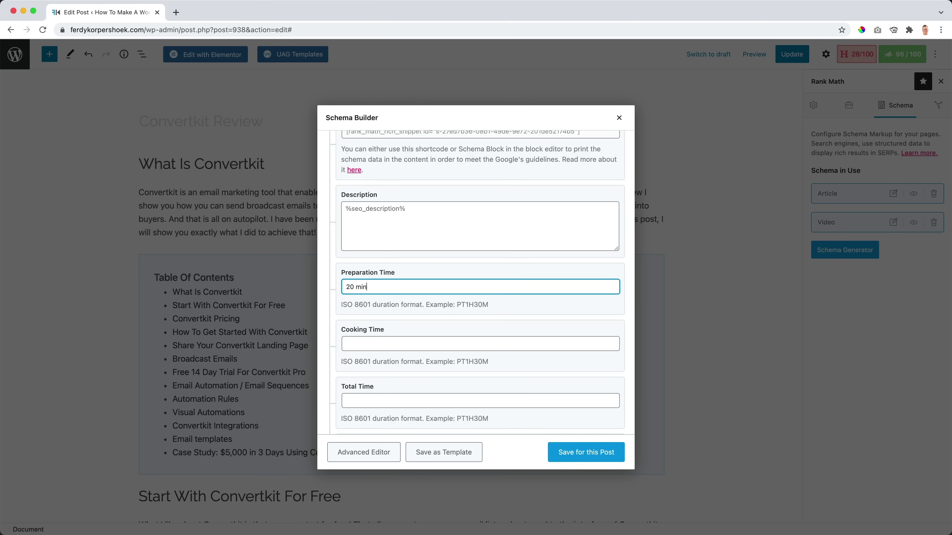
pyautogui.click(384, 342)
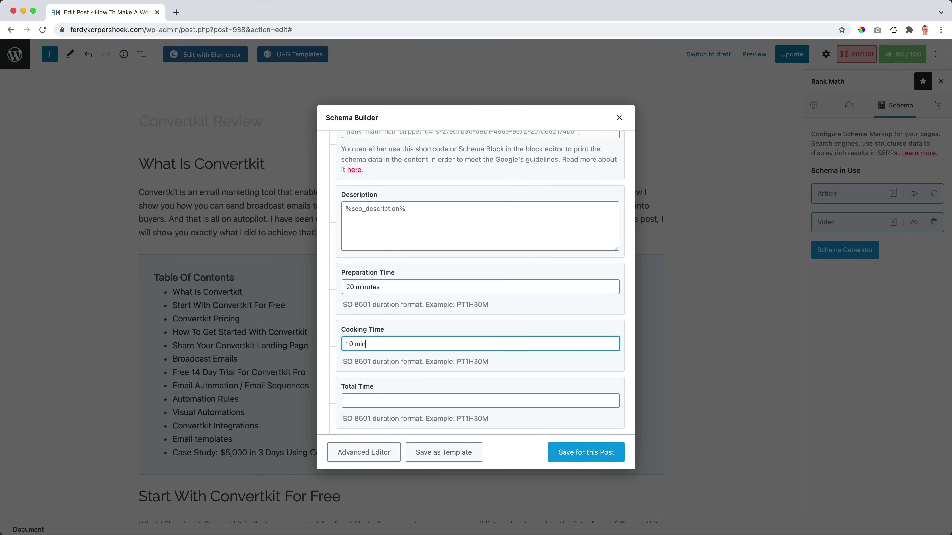
pyautogui.press('Tab')
pyautogui.scroll(-2, 394, 384)
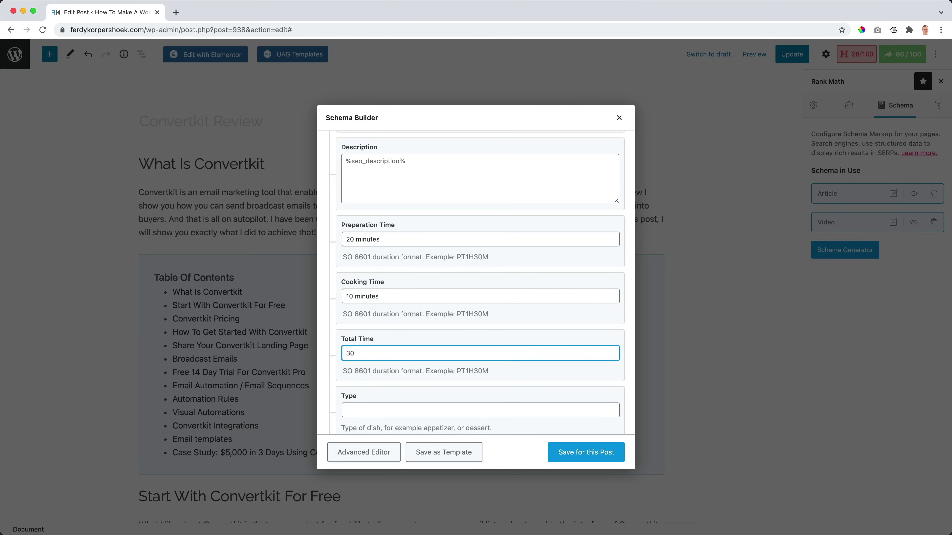
pyautogui.scroll(-3, 367, 353)
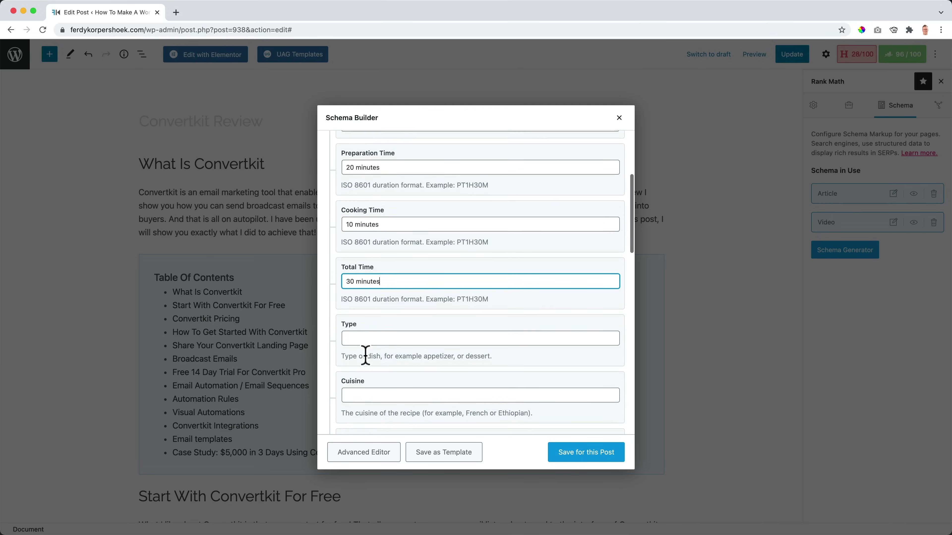
pyautogui.click(385, 336)
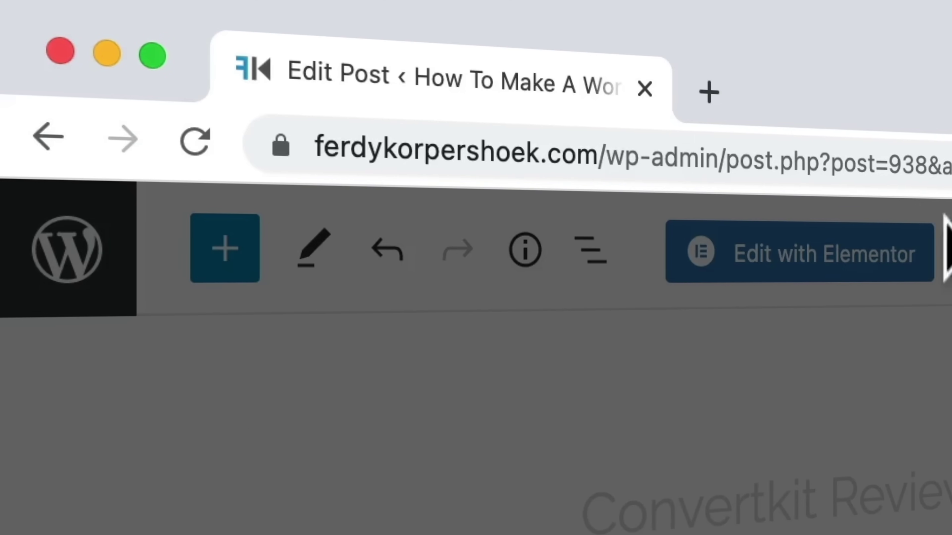
# In a new tab, search Google for 'how to bake a cake' and expand the recipe results with Show more.
pyautogui.click(291, 30)
pyautogui.write('how to bake a ')
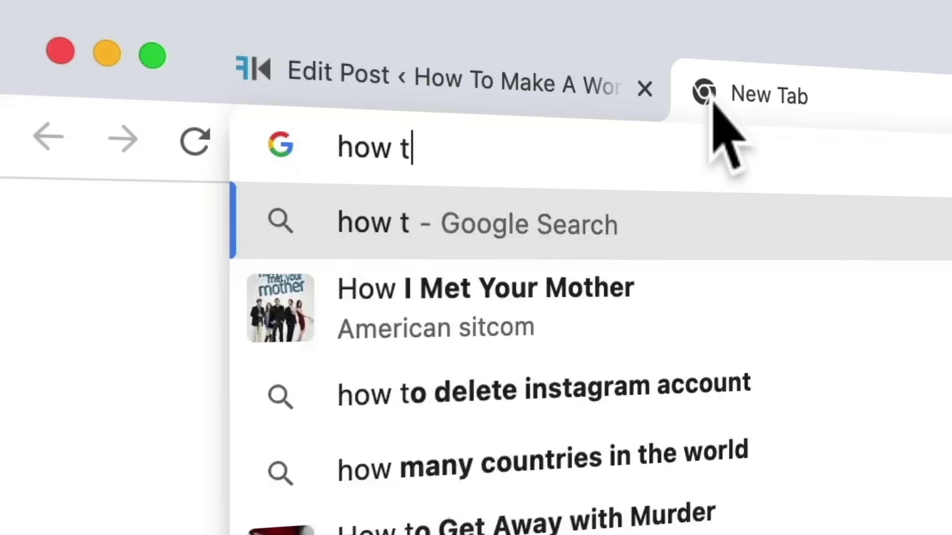
pyautogui.write('cake')
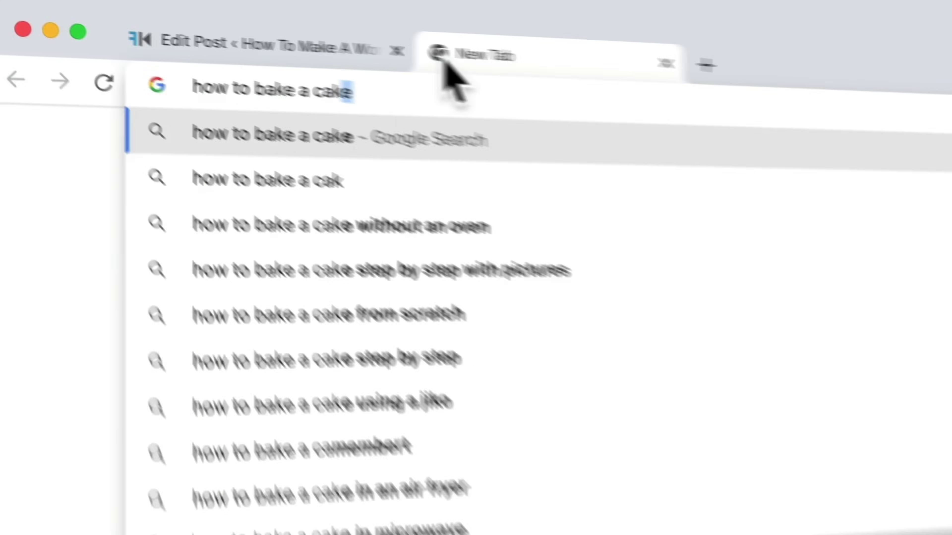
pyautogui.press('Return')
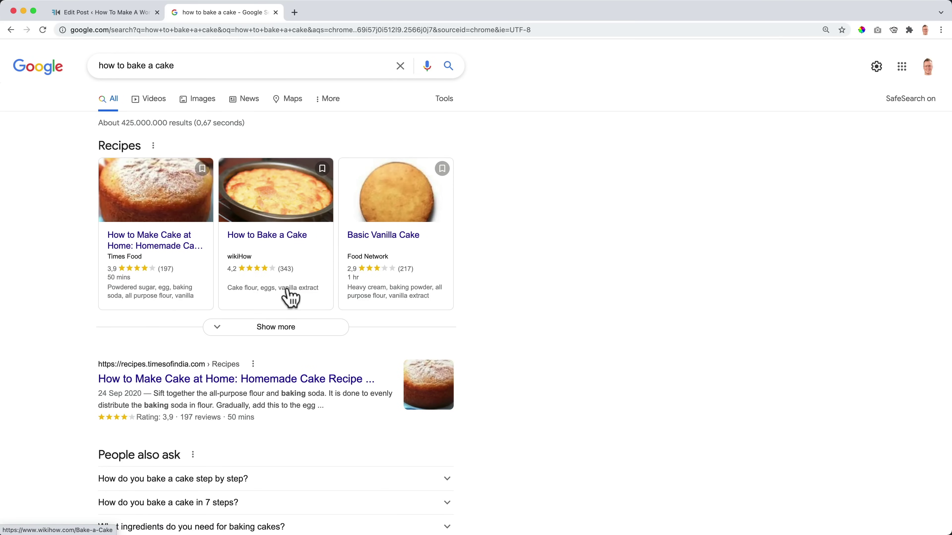
pyautogui.scroll(-2, 276, 296)
pyautogui.click(273, 288)
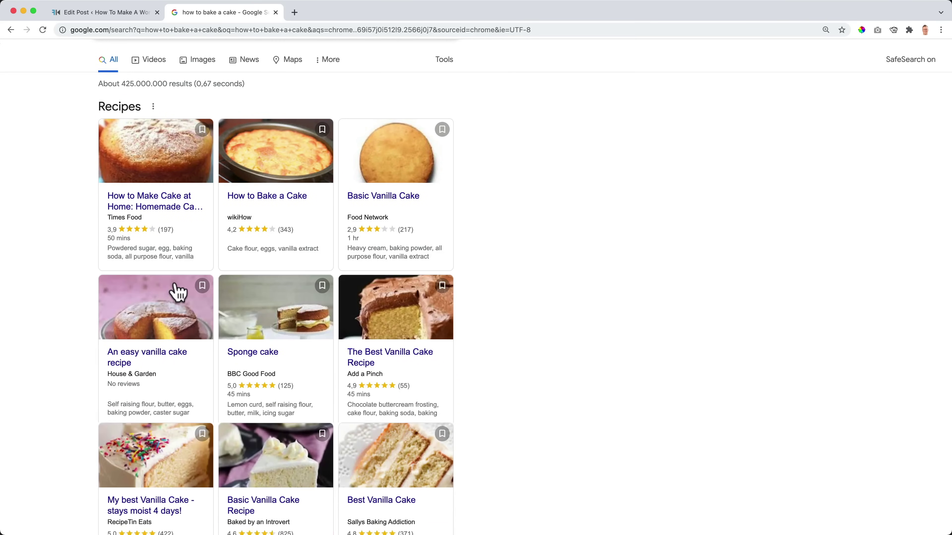
pyautogui.scroll(-8, 61, 288)
pyautogui.scroll(9, 60, 285)
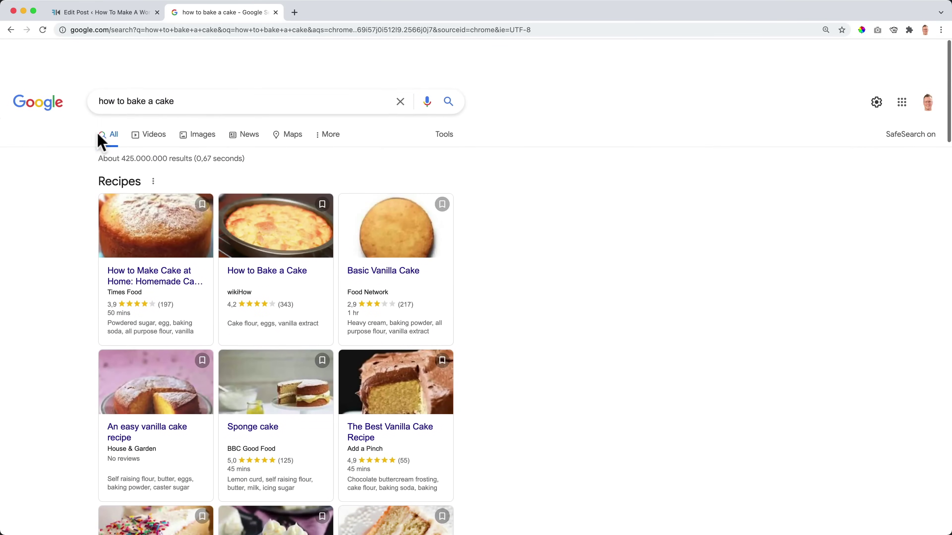
# Search Google for 'how book a hotel in london', review the hotel results, then return to the post editor.
pyautogui.click(135, 13)
pyautogui.click(223, 13)
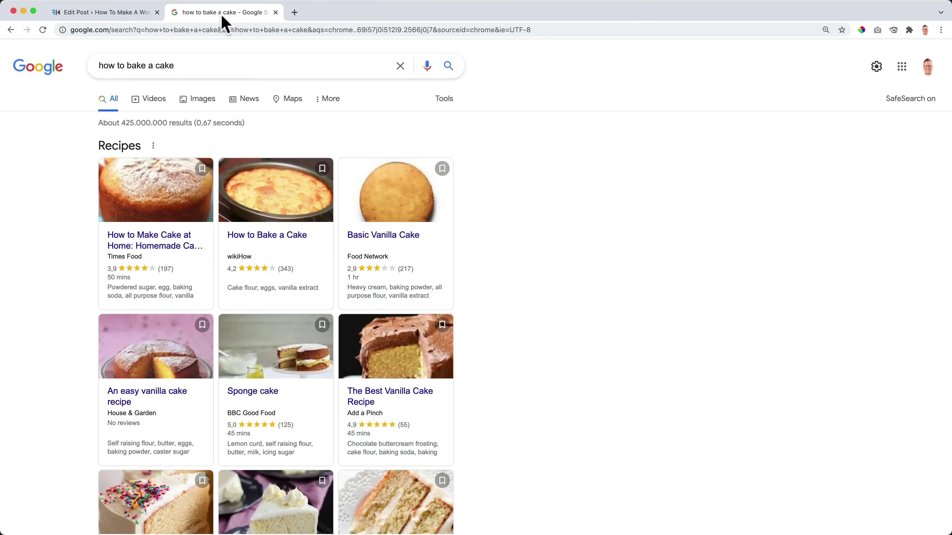
pyautogui.tripleClick(205, 66)
pyautogui.write('how ')
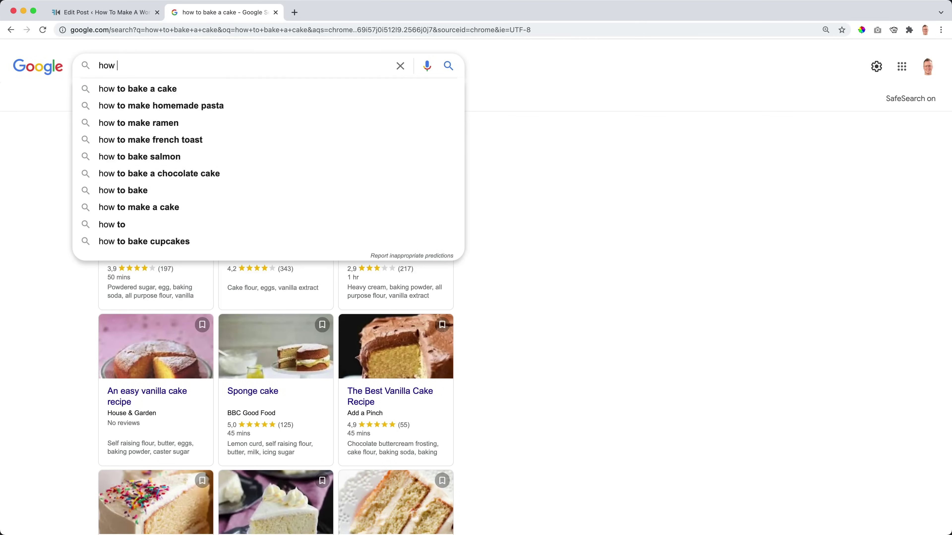
pyautogui.write('book a ')
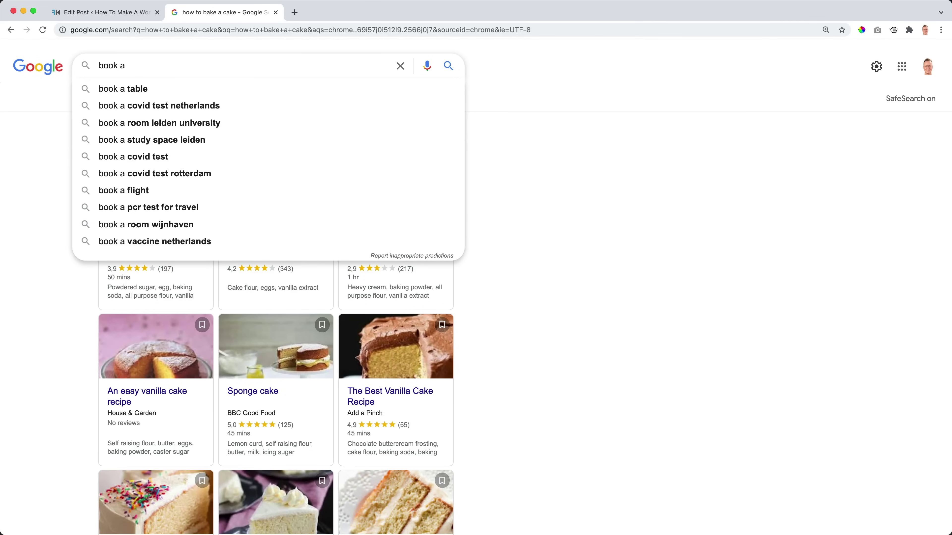
pyautogui.write('hotel in london')
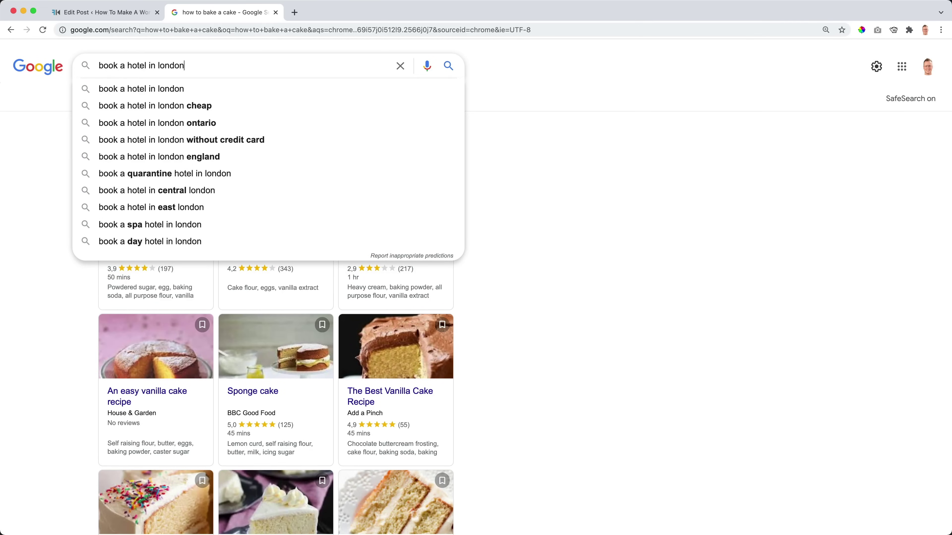
pyautogui.press('Return')
pyautogui.scroll(-10, 278, 207)
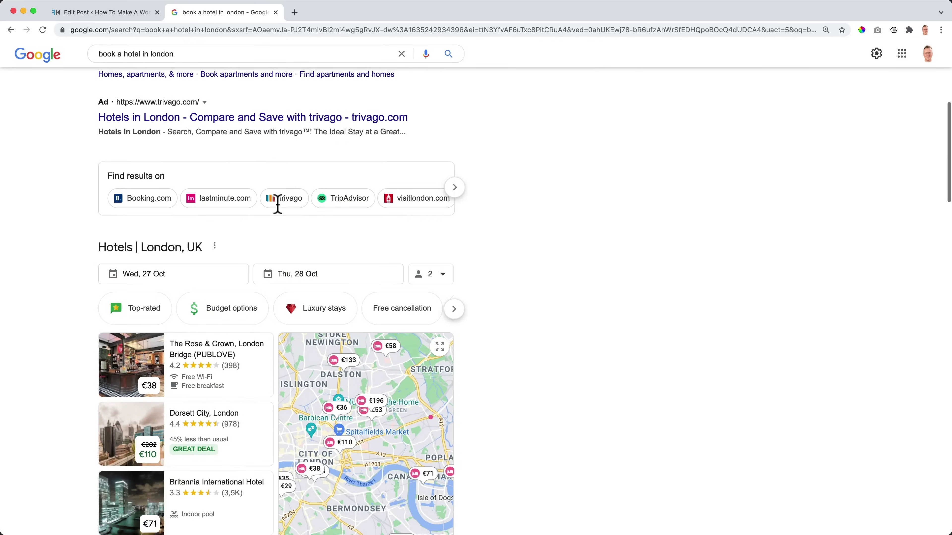
pyautogui.scroll(-3, 277, 210)
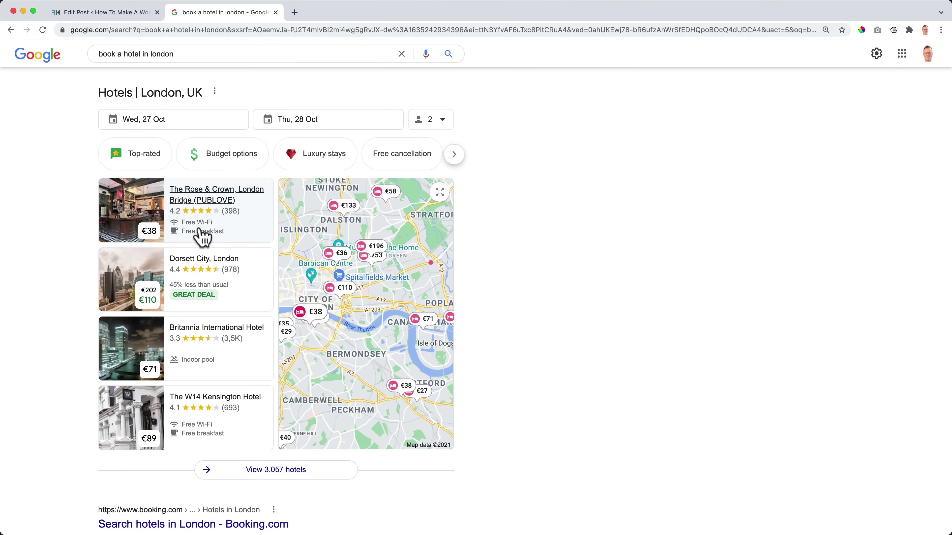
pyautogui.scroll(-3, 212, 304)
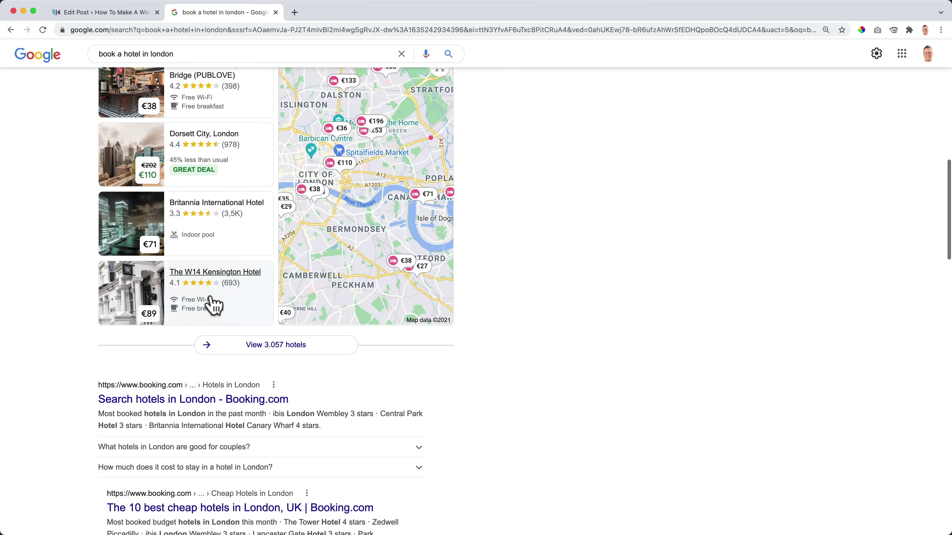
pyautogui.scroll(7, 212, 304)
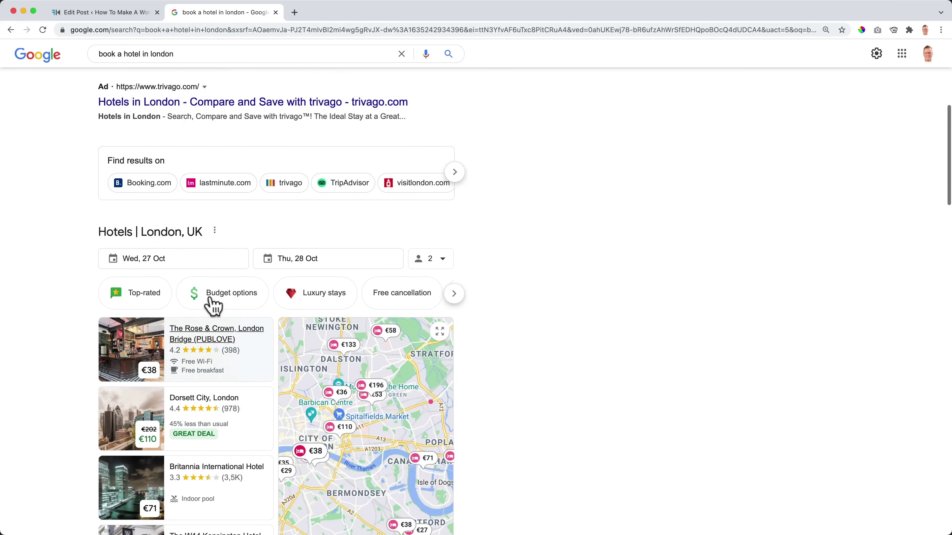
pyautogui.click(127, 17)
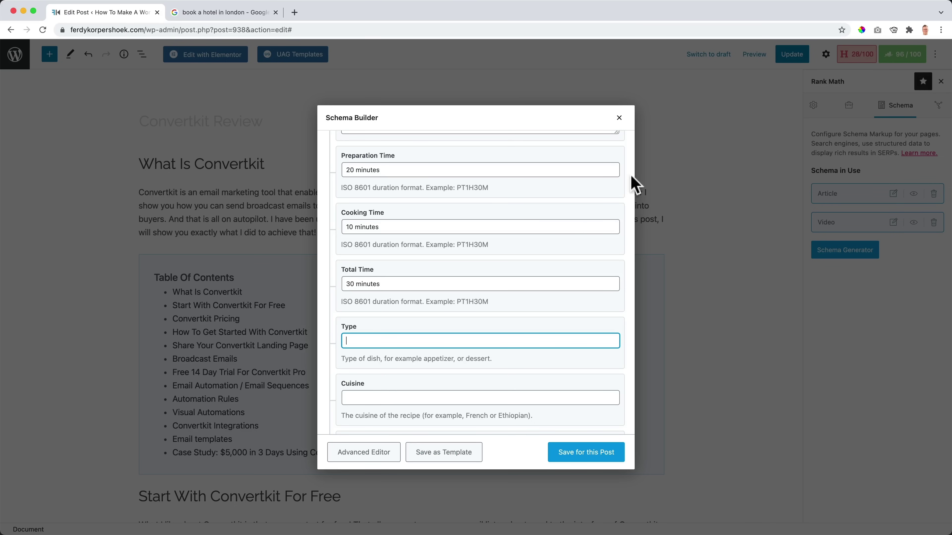
# Close the Recipe schema builder and clear the search to browse the full schema catalog.
pyautogui.scroll(15, 614, 188)
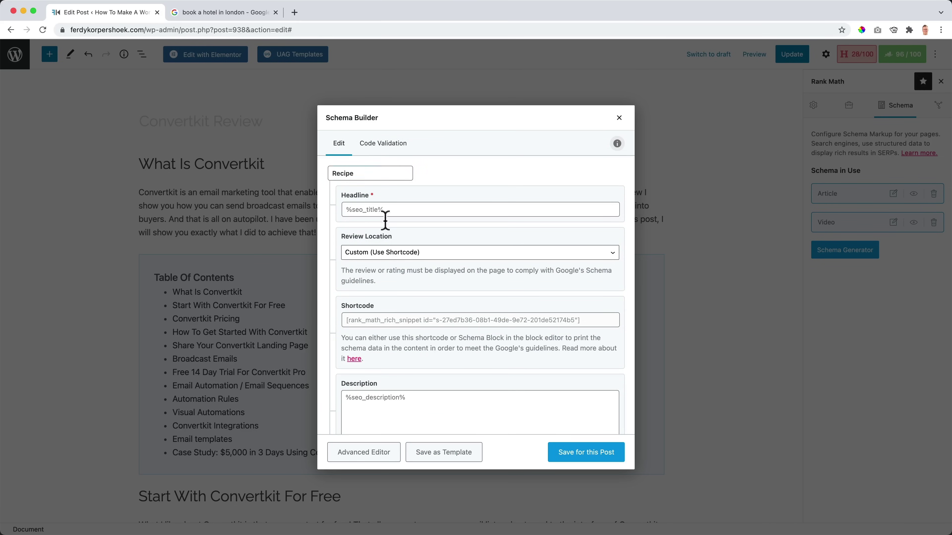
pyautogui.click(457, 453)
pyautogui.click(619, 118)
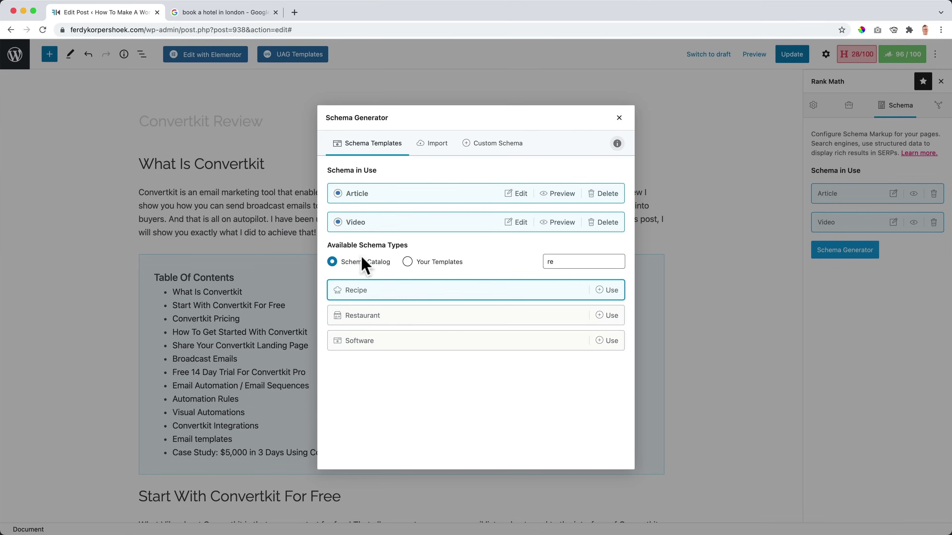
pyautogui.press('BackSpace')
pyautogui.press('BackSpace')
pyautogui.scroll(-6, 384, 314)
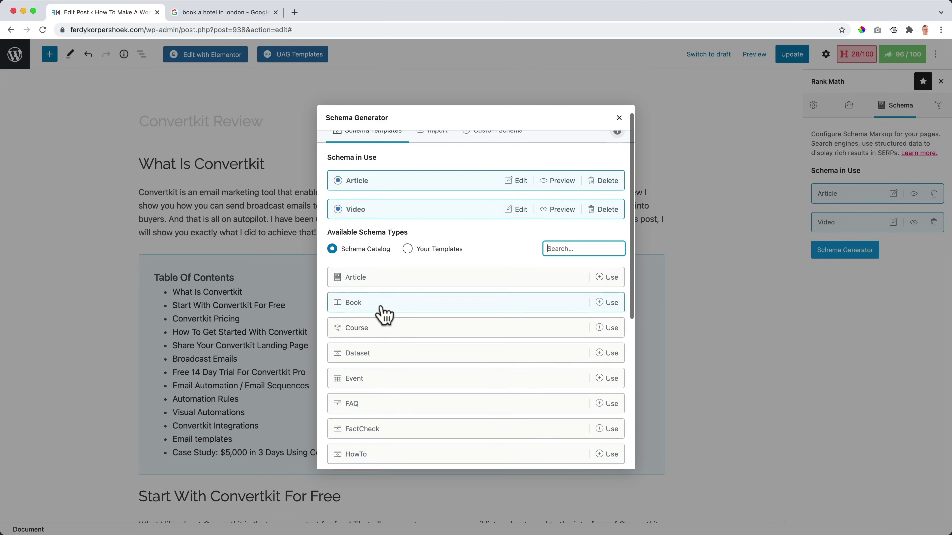
pyautogui.scroll(-2, 382, 315)
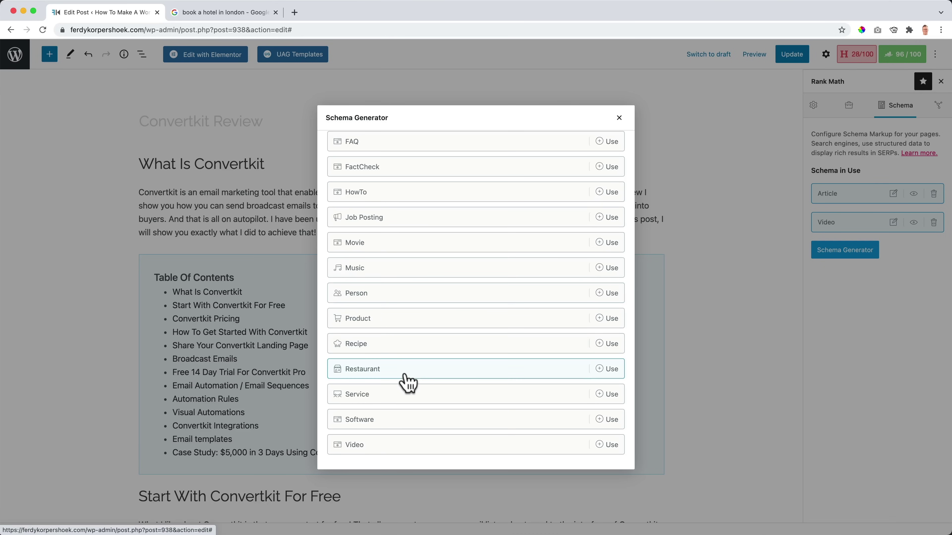
pyautogui.scroll(7, 427, 395)
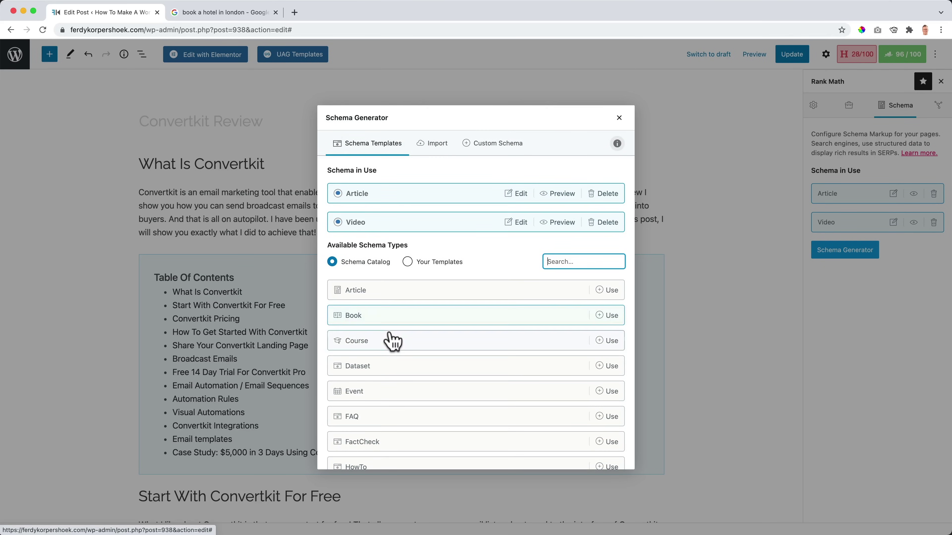
pyautogui.scroll(-10, 388, 336)
# Preview the Product schema fields, then close it and the Schema Generator, leaving only Article and Video.
pyautogui.click(382, 319)
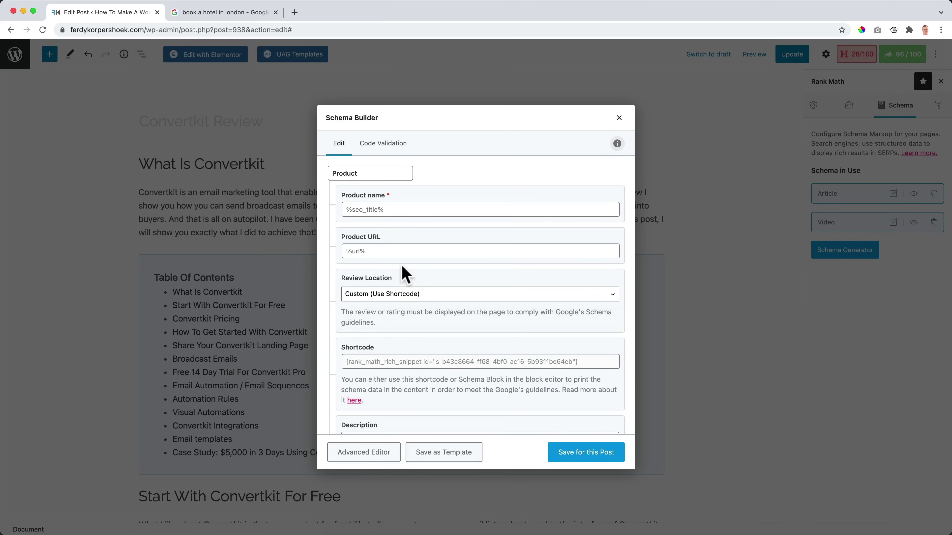
pyautogui.scroll(-10, 403, 277)
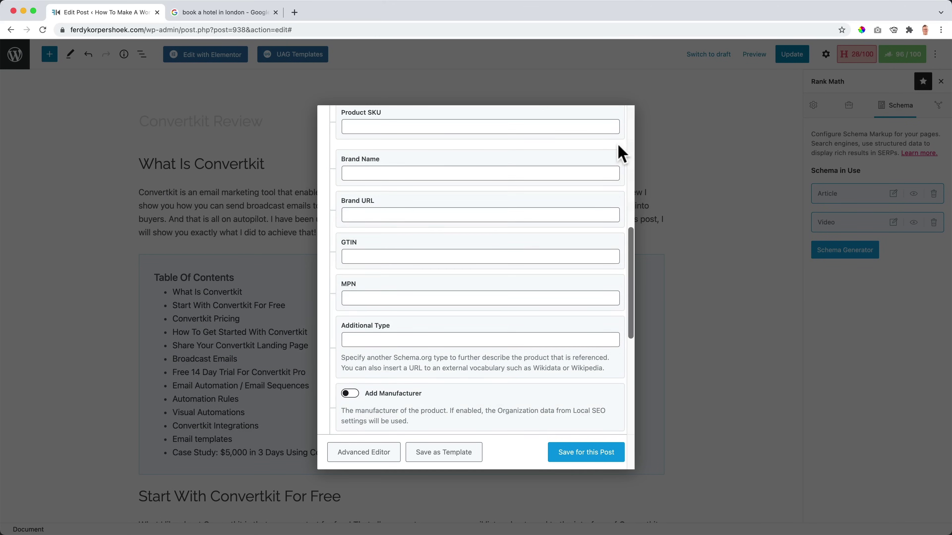
pyautogui.scroll(10, 619, 152)
pyautogui.click(618, 118)
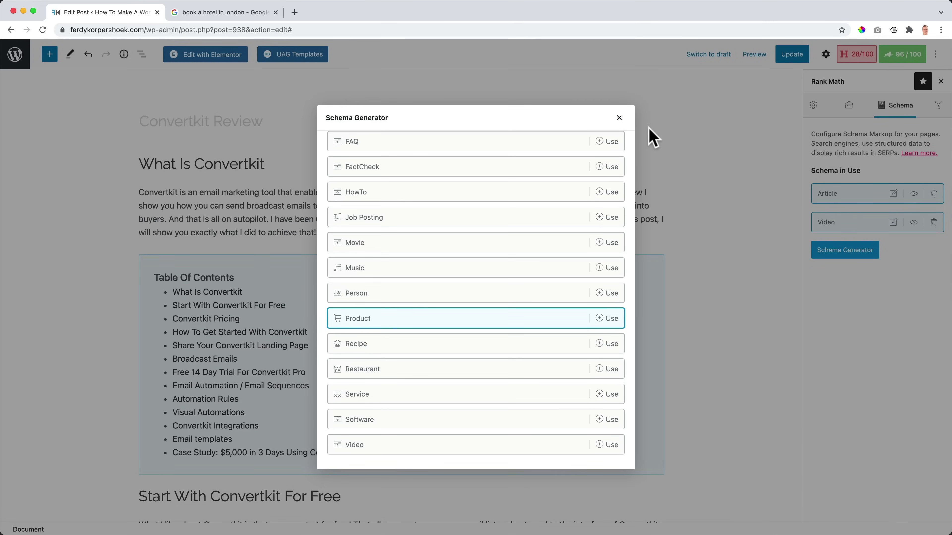
pyautogui.click(620, 118)
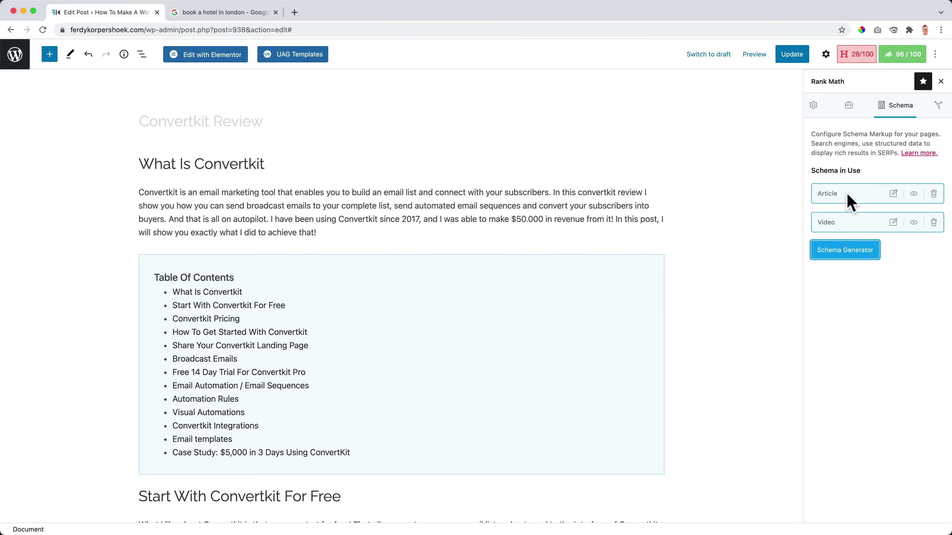
pyautogui.click(849, 260)
pyautogui.click(492, 145)
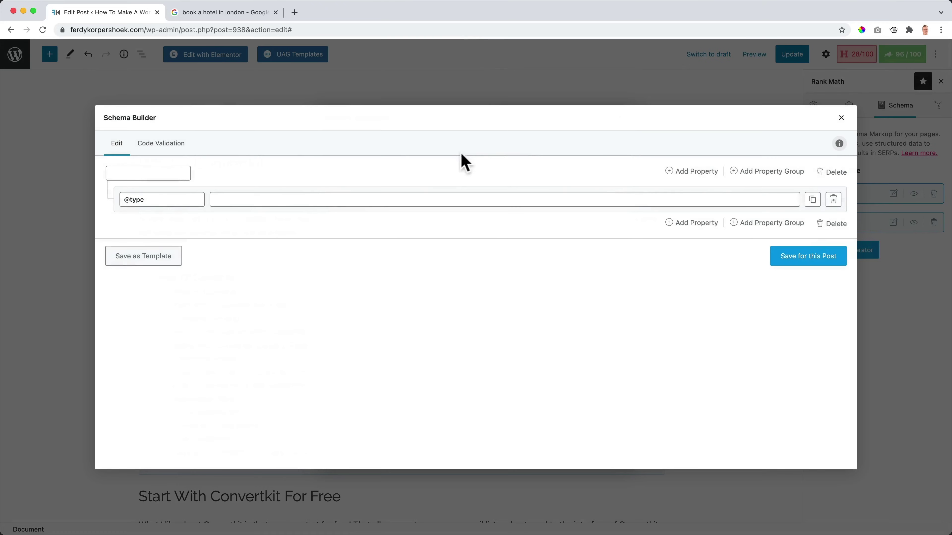
pyautogui.click(561, 199)
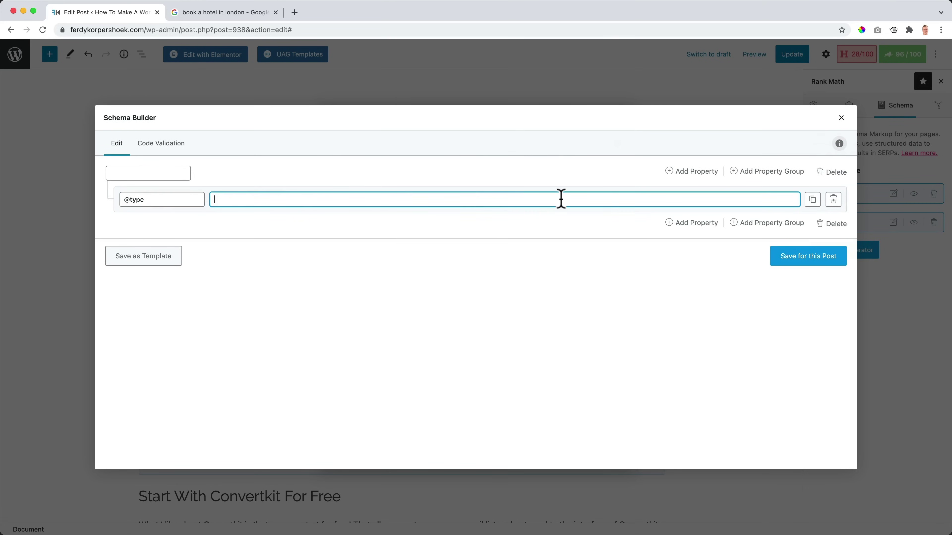
pyautogui.click(693, 224)
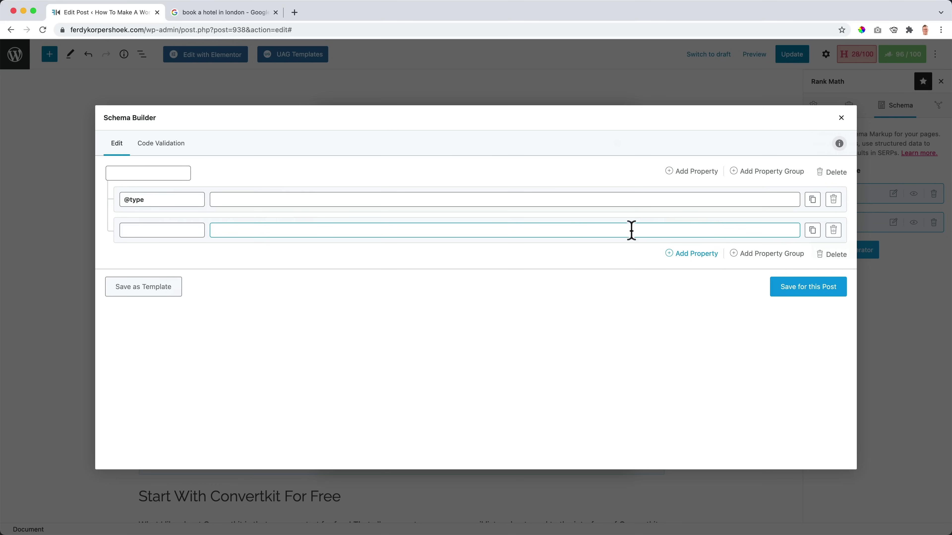
pyautogui.click(833, 231)
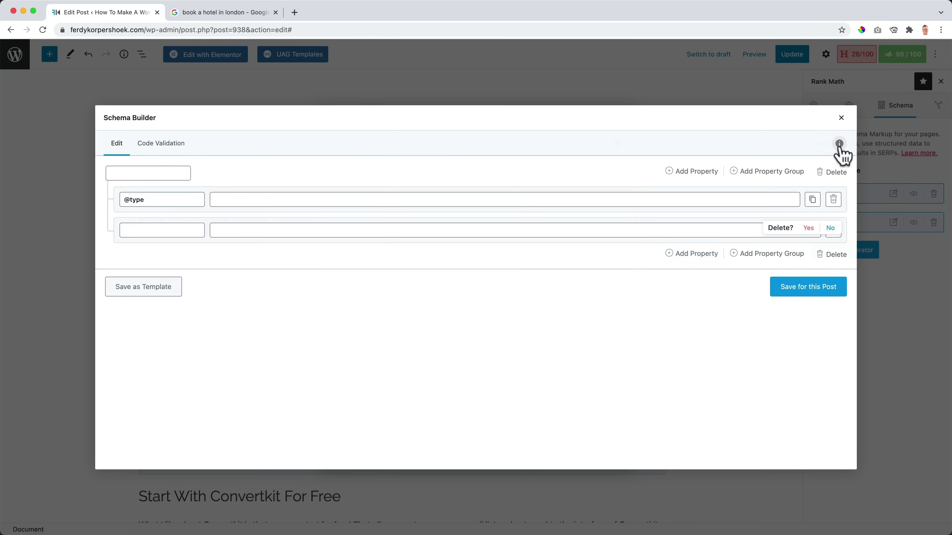
pyautogui.click(841, 118)
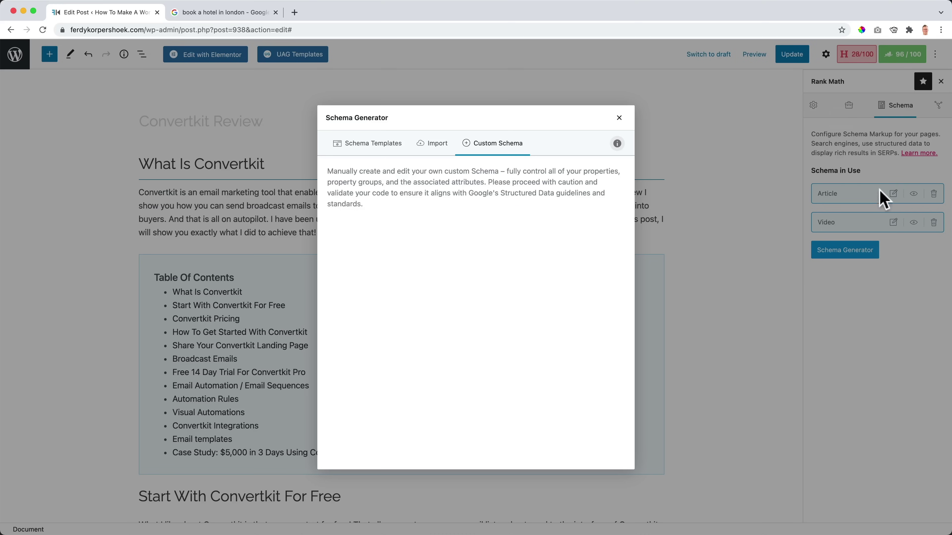
pyautogui.click(619, 118)
pyautogui.click(838, 249)
pyautogui.scroll(-5, 368, 293)
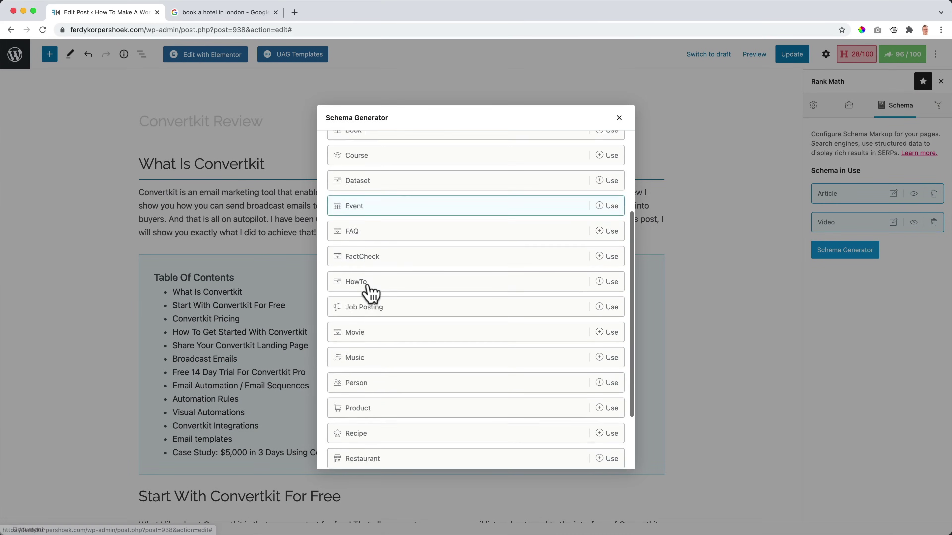
pyautogui.scroll(-3, 369, 295)
pyautogui.scroll(10, 365, 304)
pyautogui.click(619, 118)
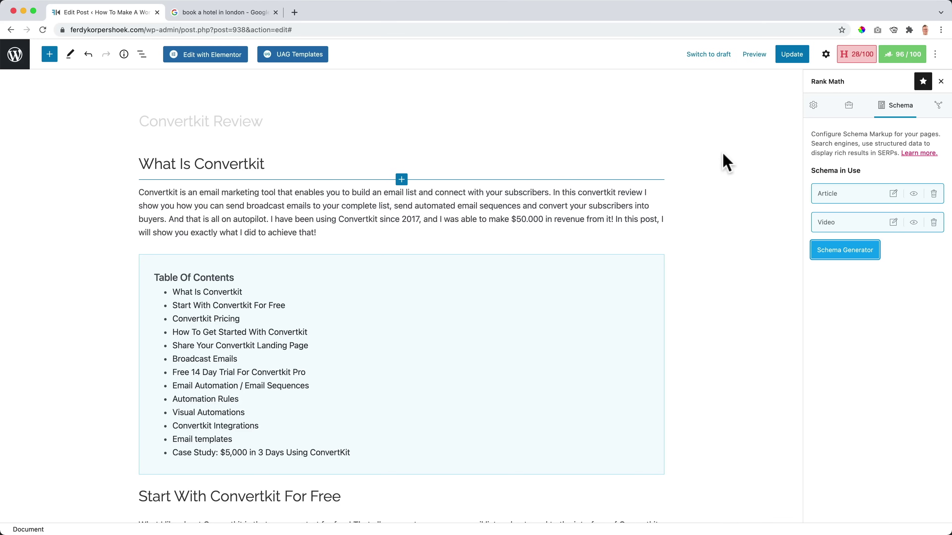
# Leave the post editor and go to Rank Math's Titles & Meta > Local SEO settings.
pyautogui.click(16, 55)
pyautogui.click(497, 200)
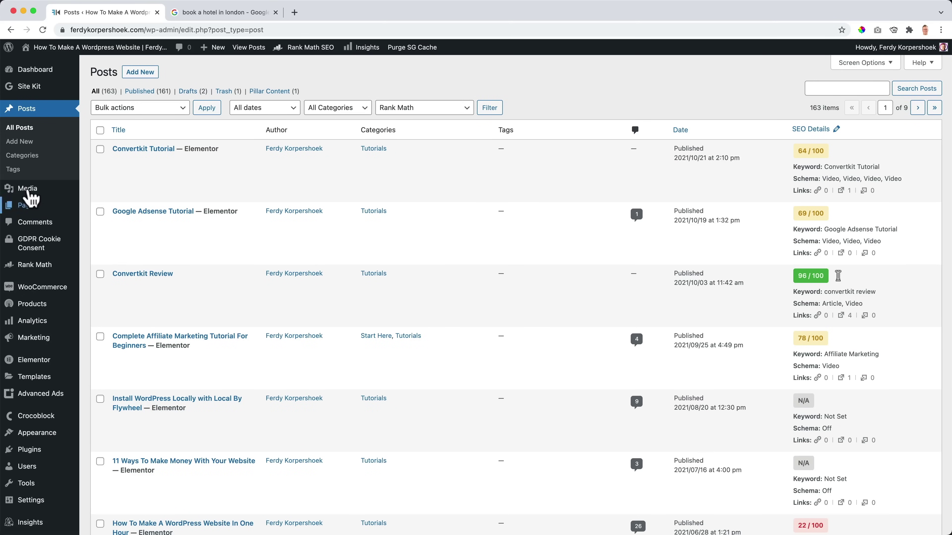
pyautogui.moveTo(42, 272)
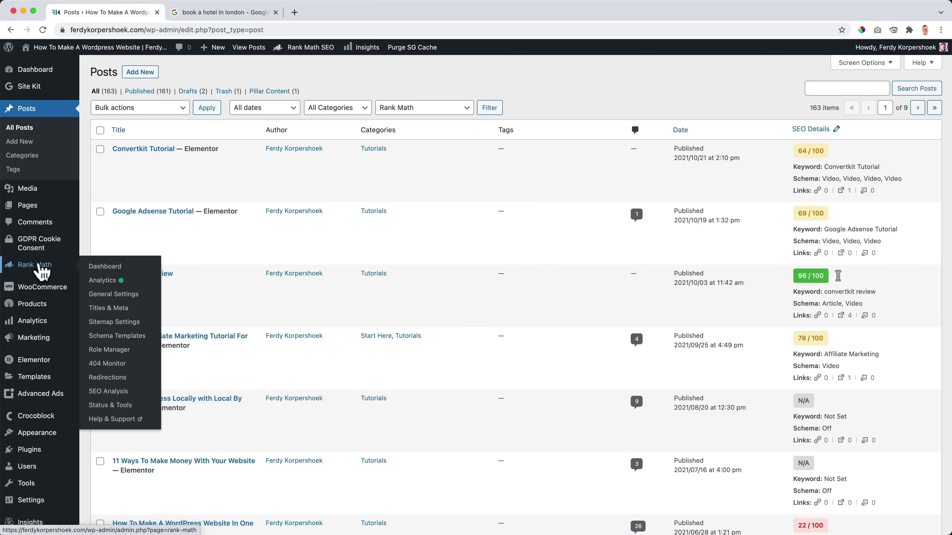
pyautogui.click(113, 269)
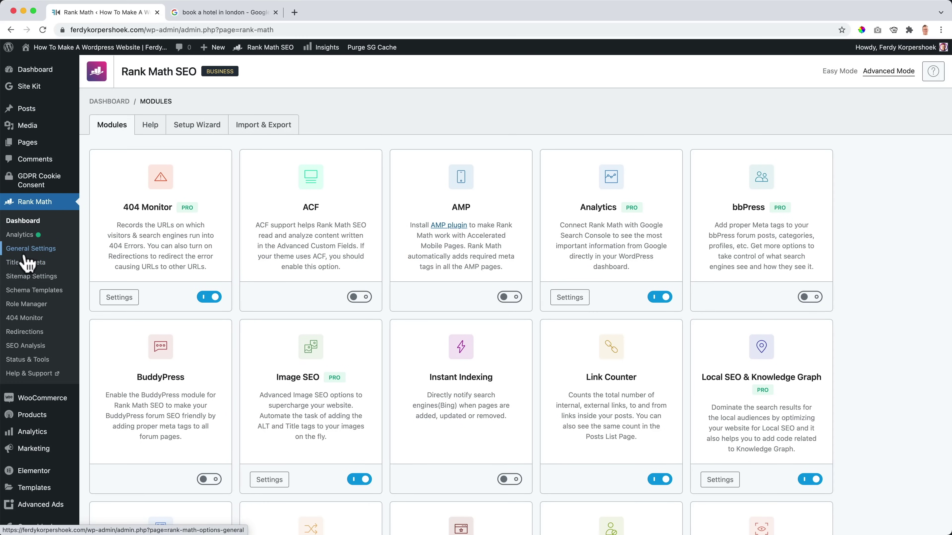
pyautogui.click(26, 262)
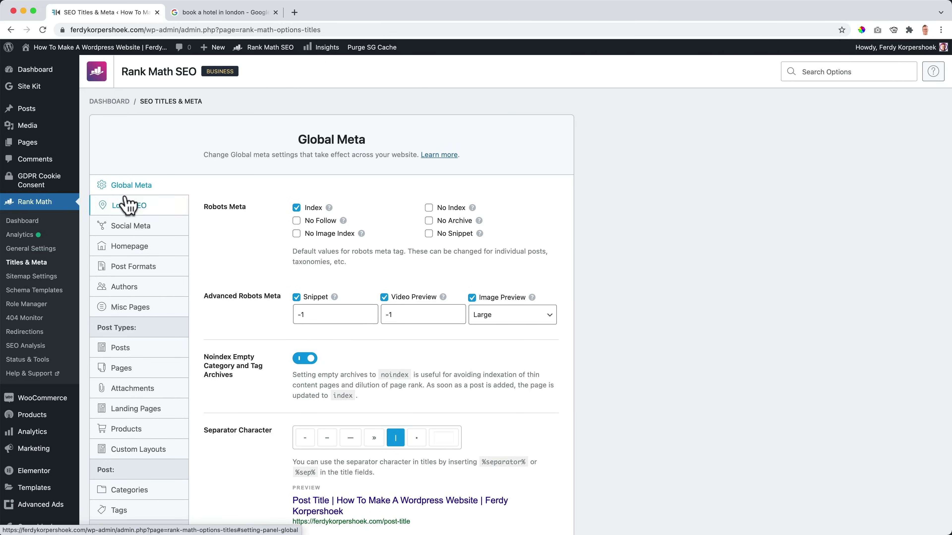
pyautogui.click(139, 210)
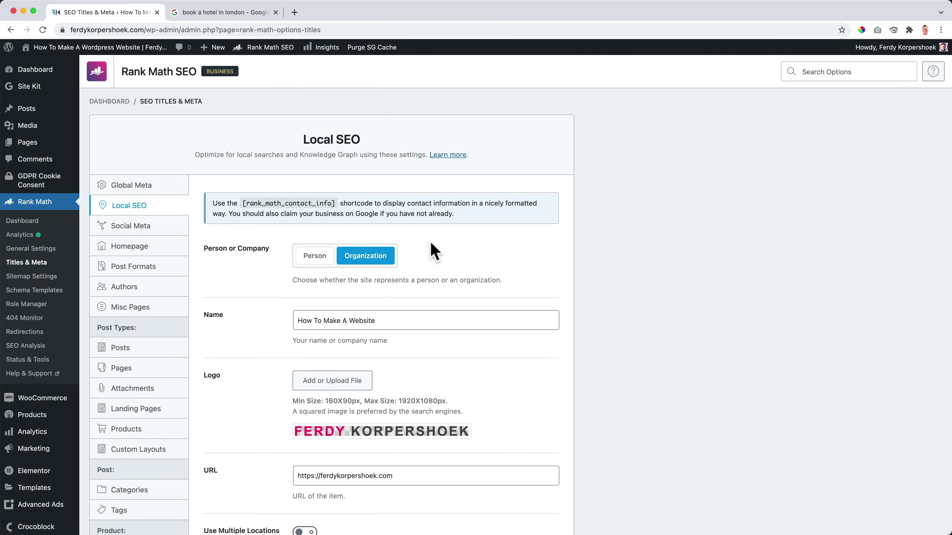
pyautogui.scroll(-2, 430, 242)
pyautogui.scroll(-10, 430, 241)
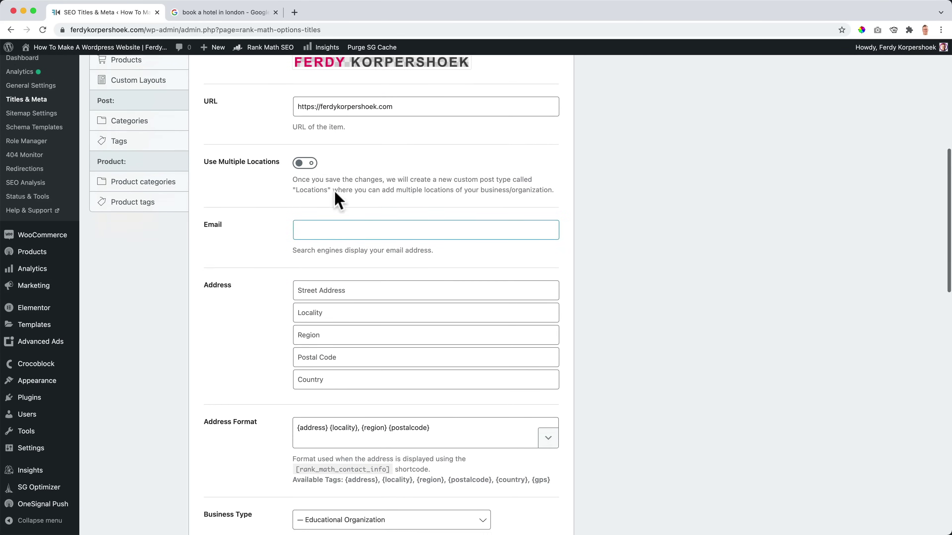
# Switch on Use Multiple Locations and review the address format and opening-hours label fields.
pyautogui.click(304, 157)
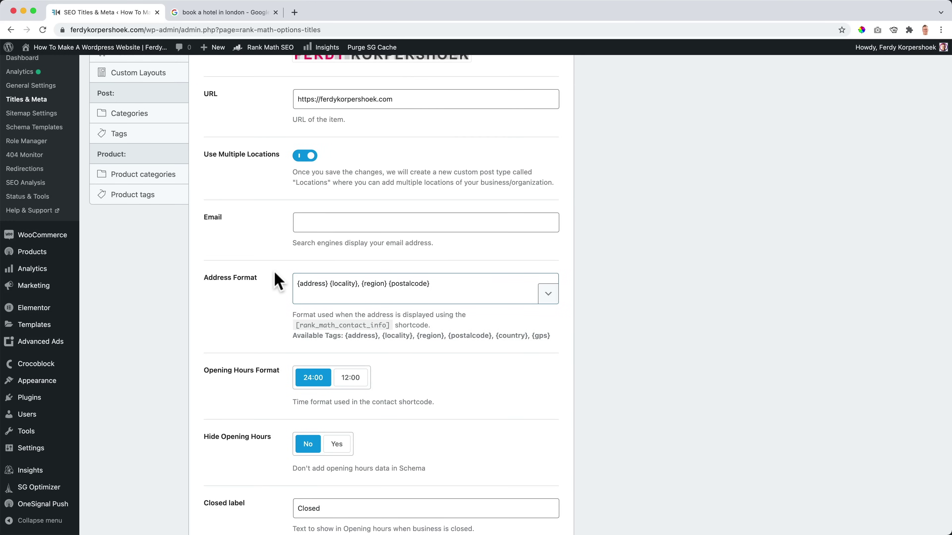
pyautogui.scroll(-2, 276, 281)
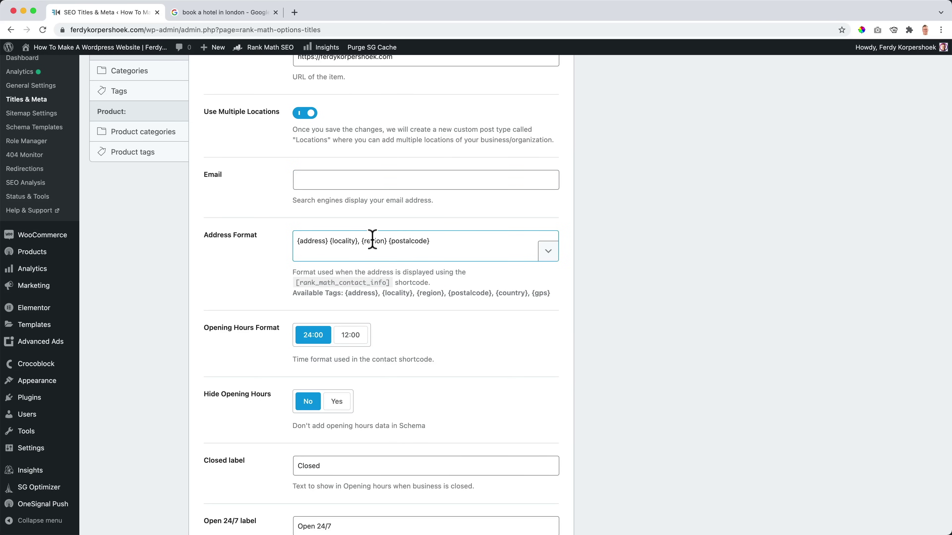
pyautogui.moveTo(387, 241); pyautogui.dragTo(369, 241)
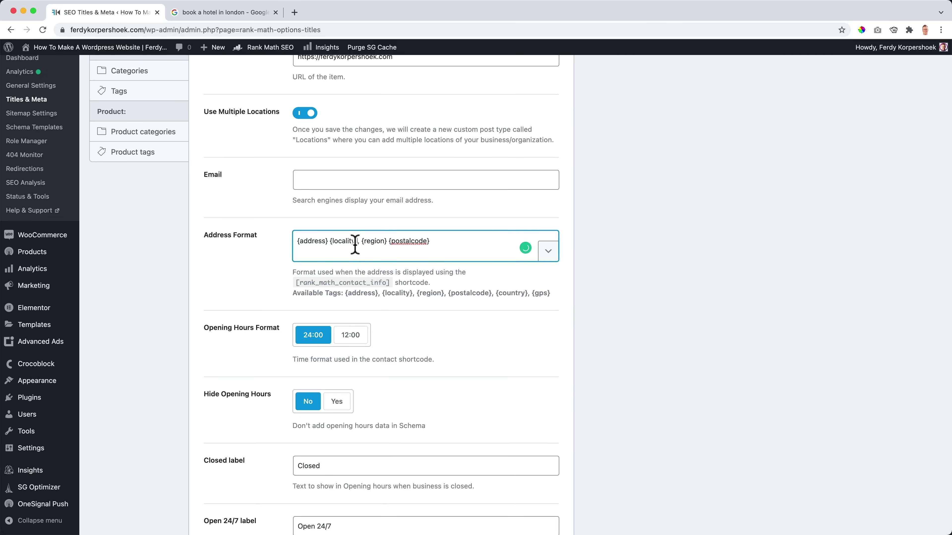
pyautogui.scroll(-3, 311, 263)
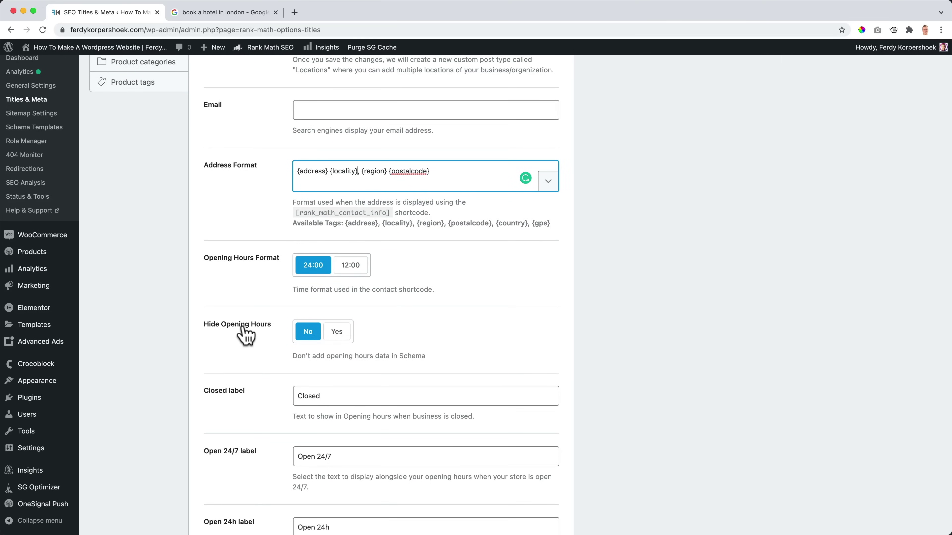
pyautogui.scroll(-4, 276, 344)
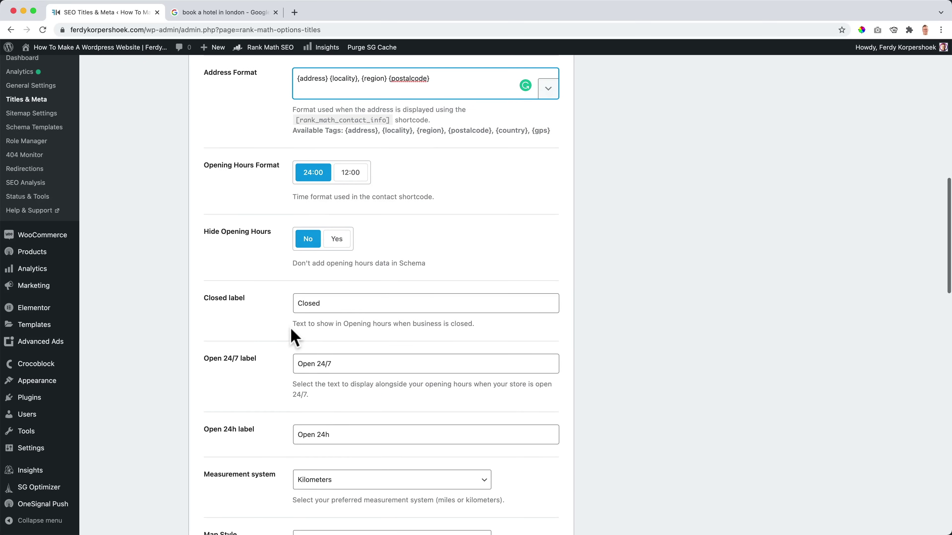
pyautogui.click(321, 303)
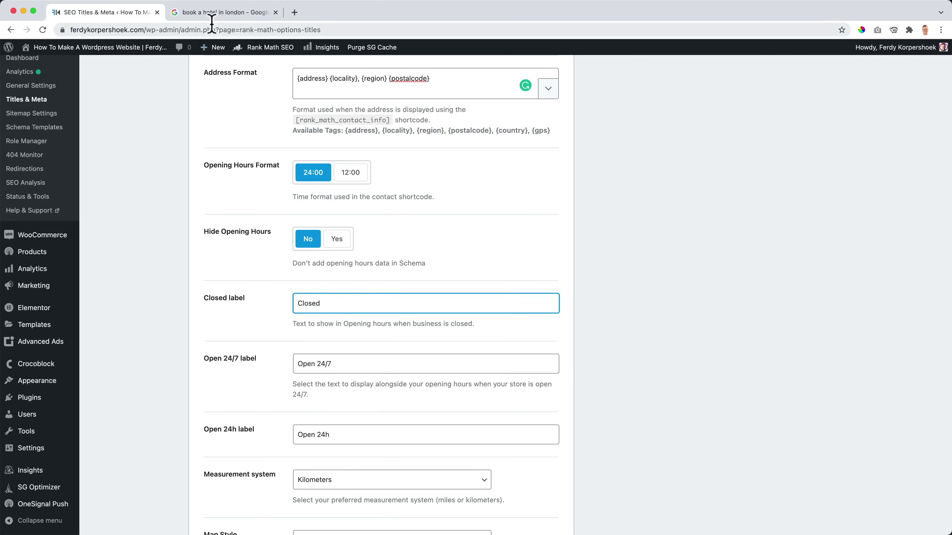
# Search Google for 'albert heijn maassluis' to see both store listings, then return to Rank Math.
pyautogui.click(212, 12)
pyautogui.tripleClick(204, 53)
pyautogui.write('alb')
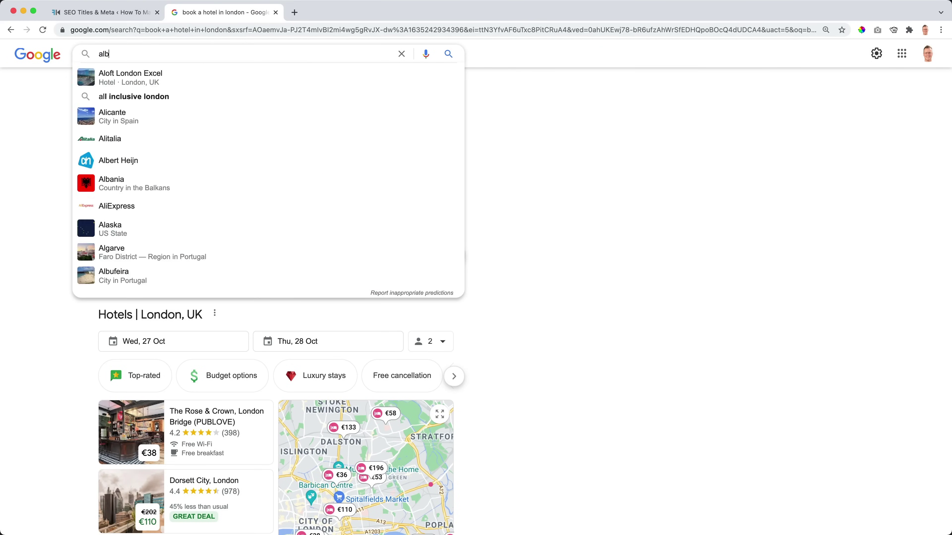
pyautogui.write('ert heij')
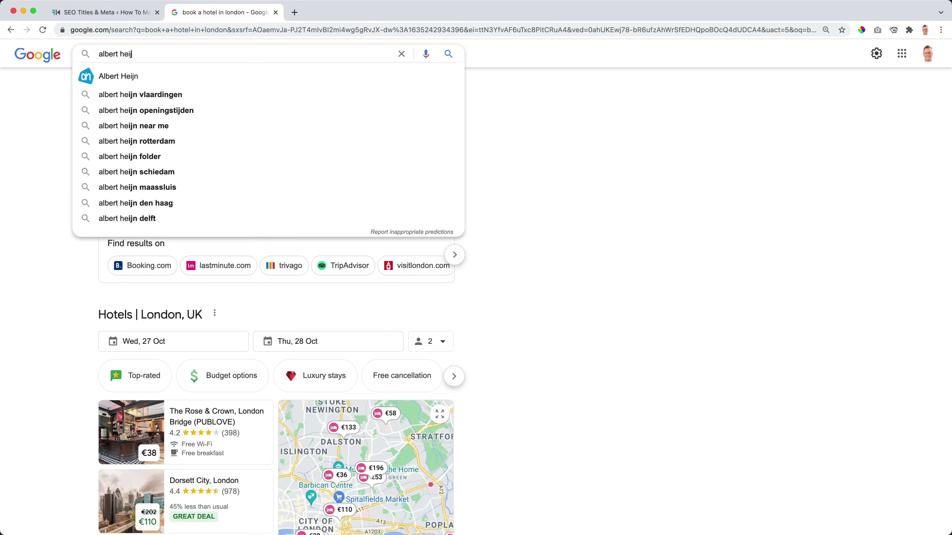
pyautogui.write('n maassluis')
pyautogui.press('Return')
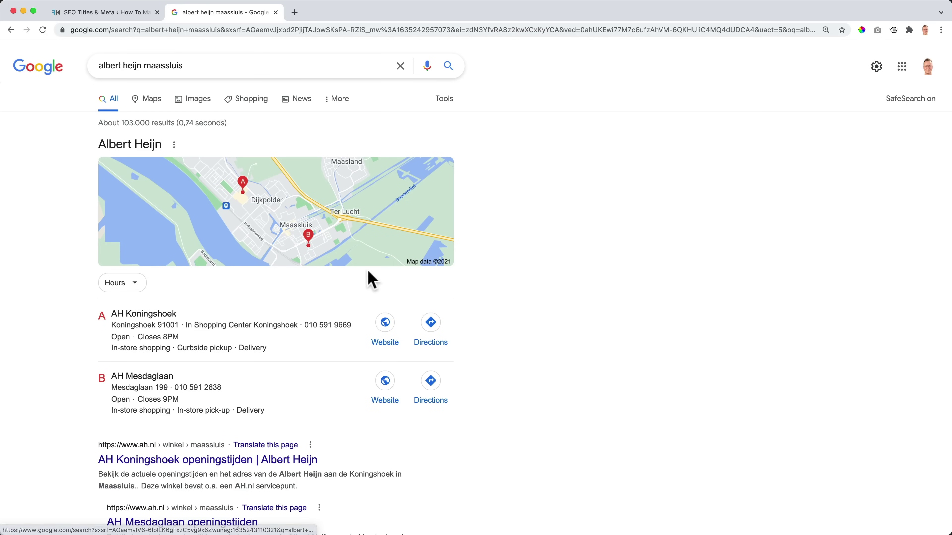
pyautogui.scroll(-5, 470, 284)
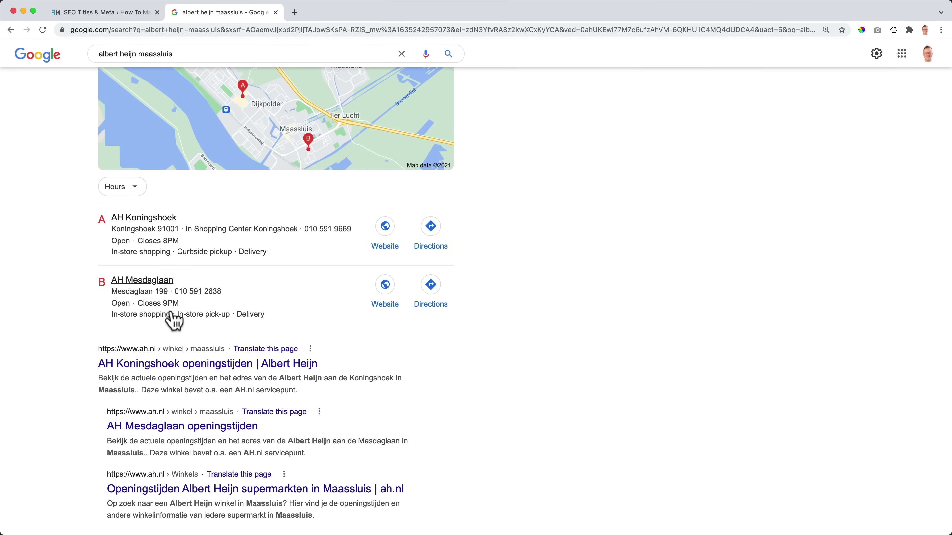
pyautogui.click(86, 13)
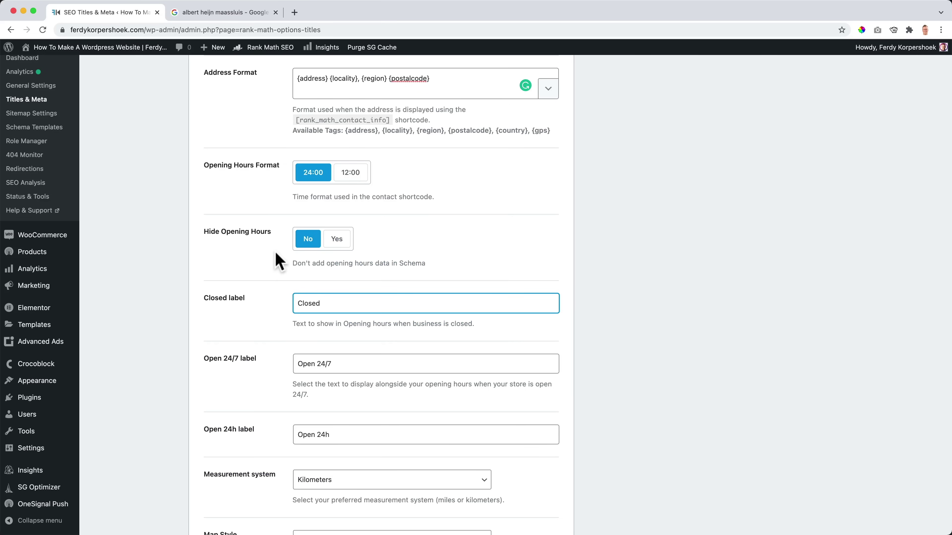
# Check the Measurement and Map Style dropdowns, leaving Kilometers and Hybrid unchanged.
pyautogui.scroll(10, 267, 335)
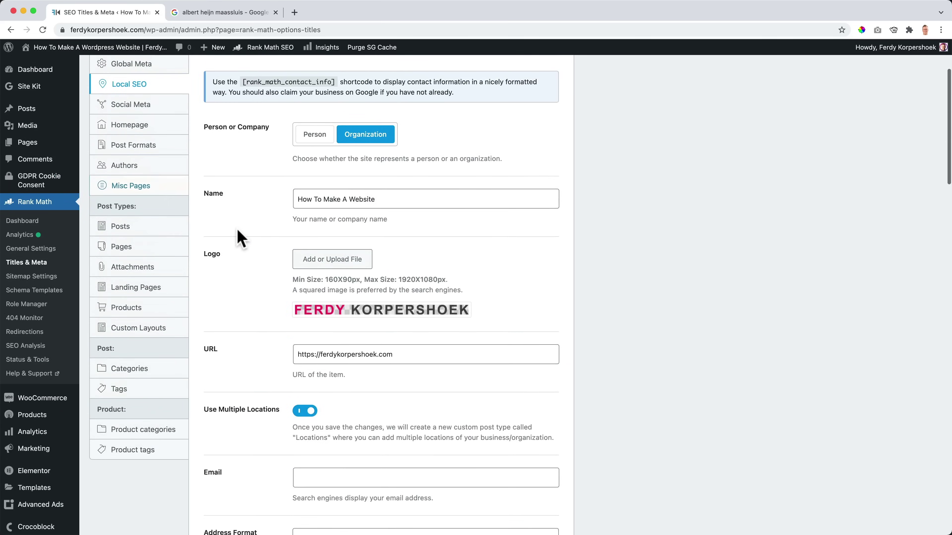
pyautogui.scroll(-10, 240, 233)
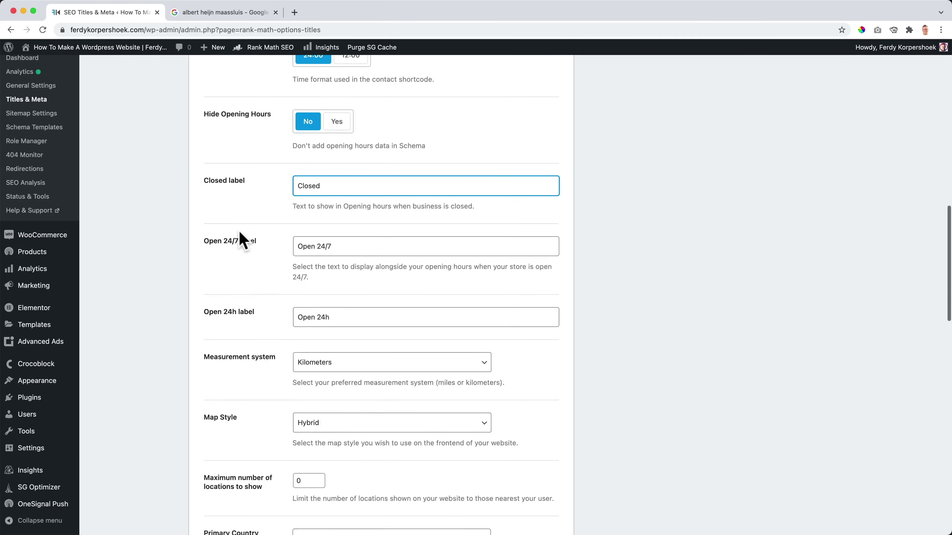
pyautogui.scroll(-5, 240, 240)
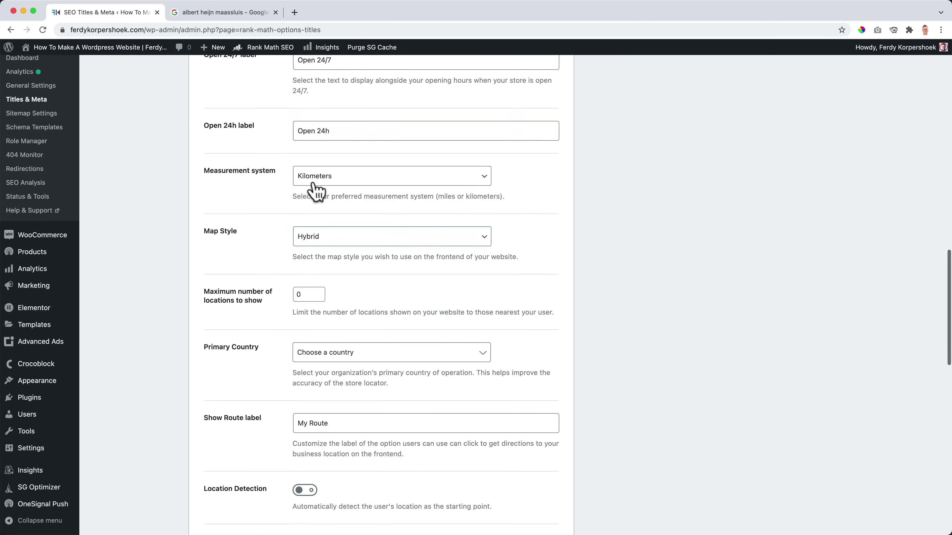
pyautogui.click(317, 176)
pyautogui.click(316, 177)
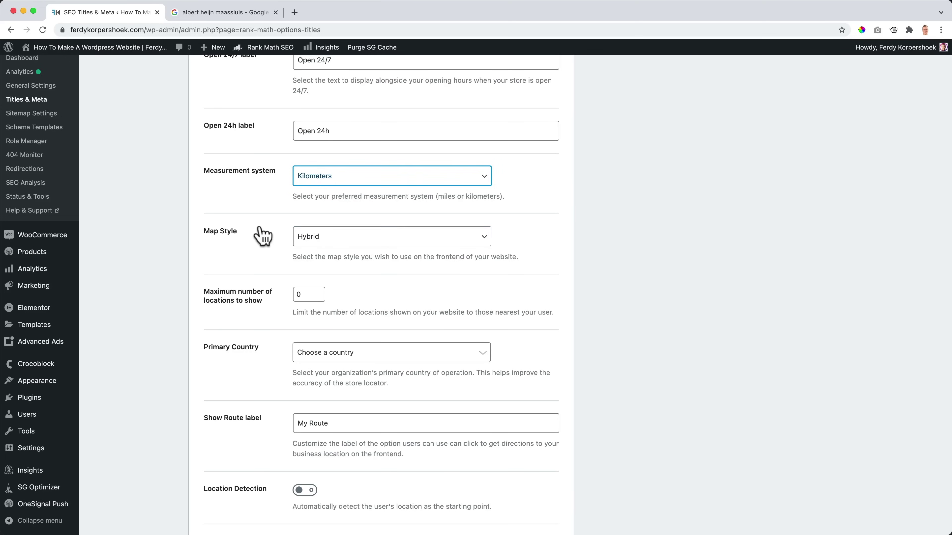
pyautogui.click(314, 238)
pyautogui.click(273, 269)
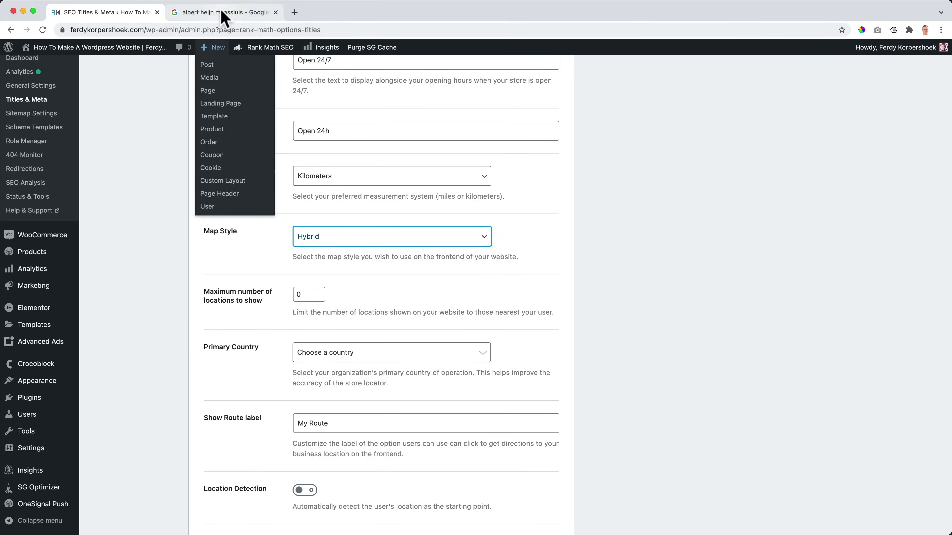
# Compare with the Google results, check the Primary Country list, and scroll to About and Contact Page.
pyautogui.click(222, 12)
pyautogui.scroll(2, 270, 150)
pyautogui.click(110, 13)
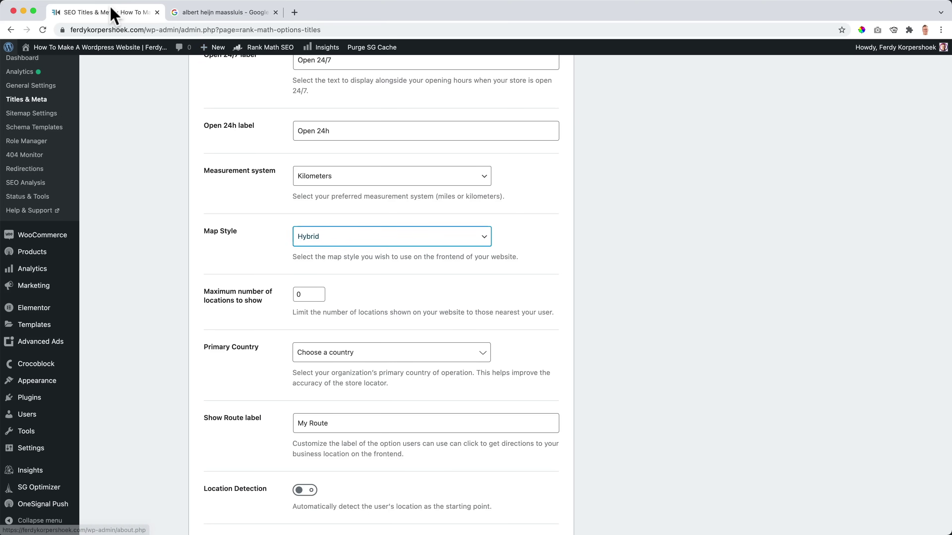
pyautogui.scroll(-3, 295, 292)
pyautogui.click(325, 291)
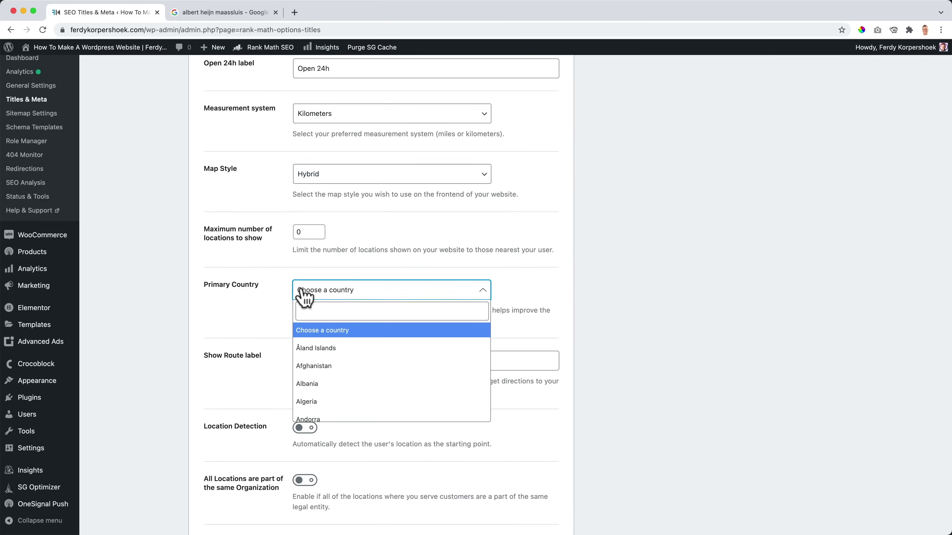
pyautogui.click(280, 293)
pyautogui.scroll(-13, 282, 347)
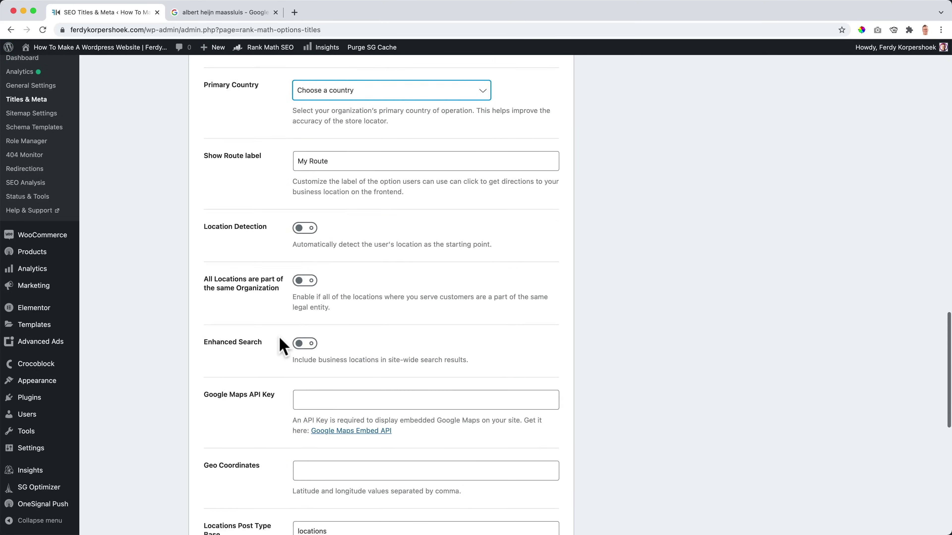
pyautogui.scroll(-5, 281, 346)
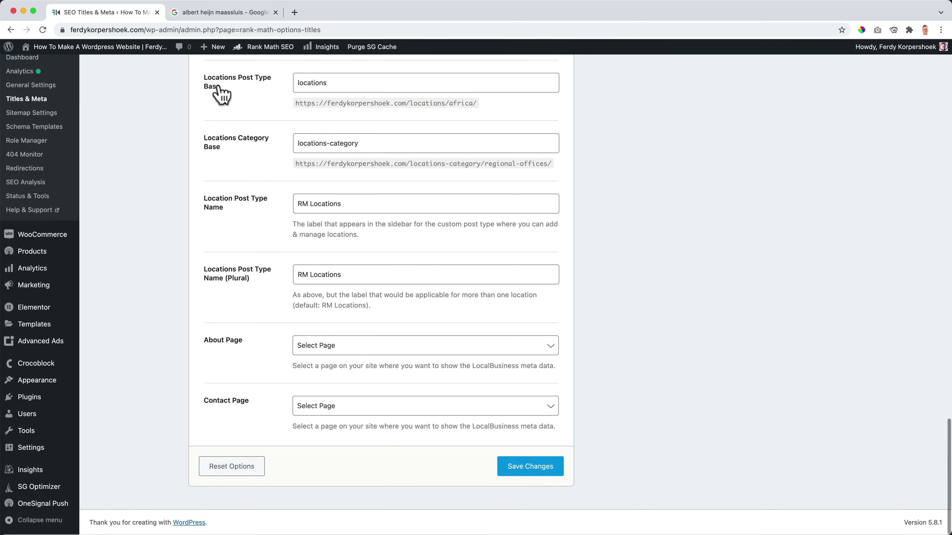
pyautogui.click(236, 14)
pyautogui.scroll(3, 217, 47)
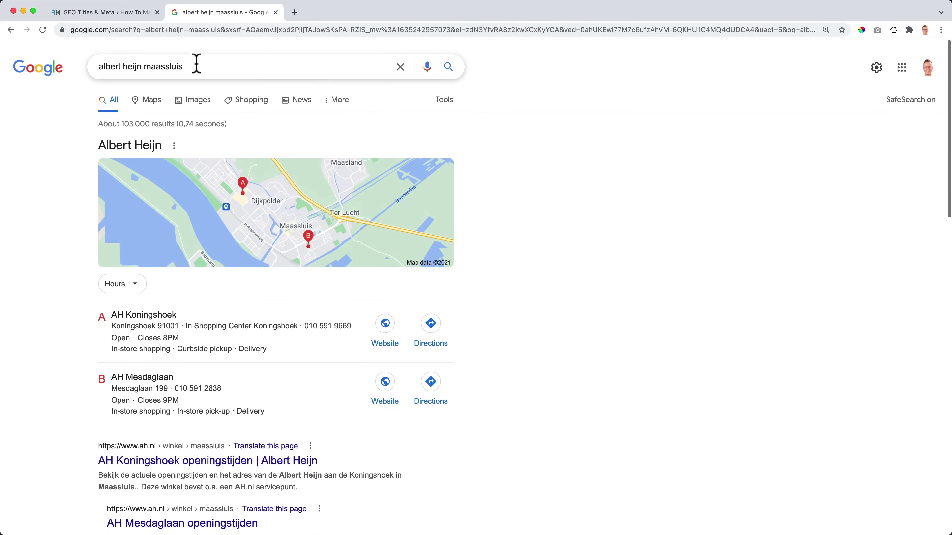
# Search Google for 'web designer maassluis' and review the local business results.
pyautogui.tripleClick(196, 65)
pyautogui.write('web de')
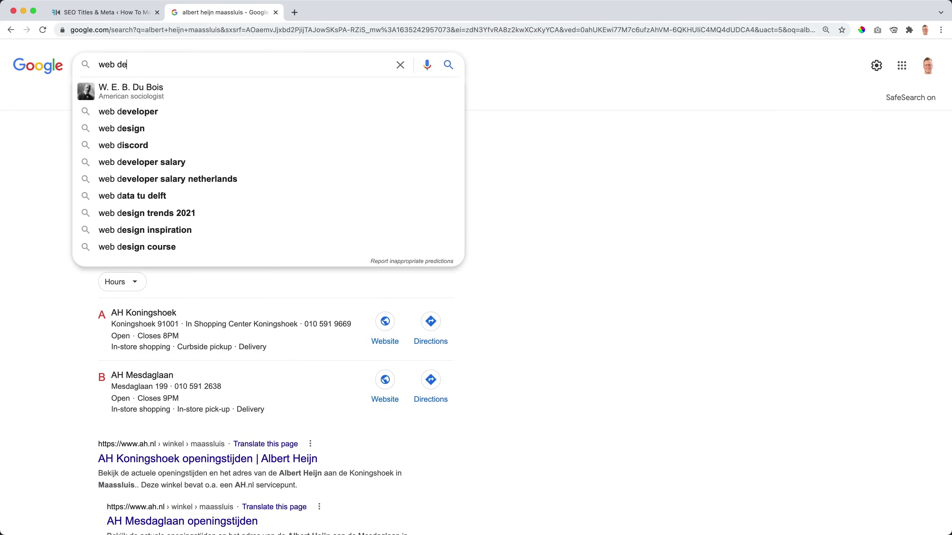
pyautogui.write('signer maassluis')
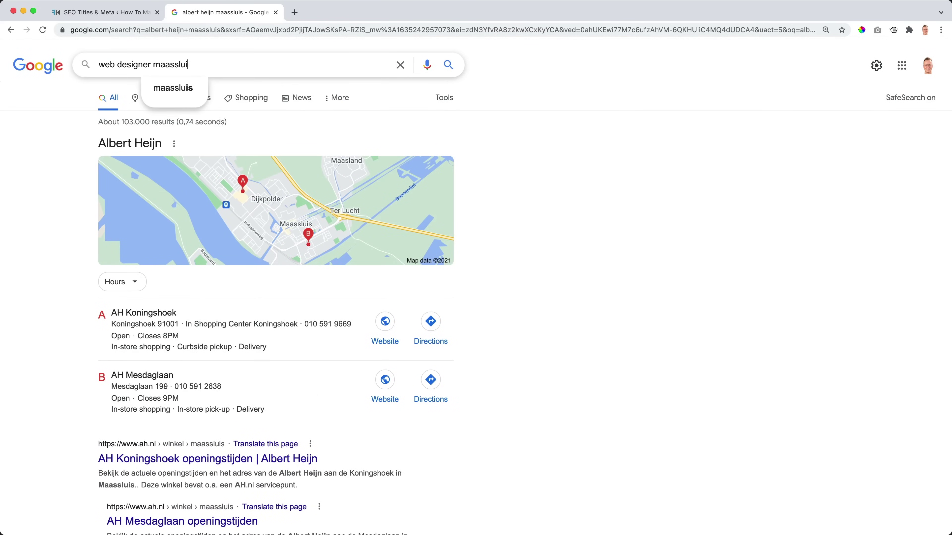
pyautogui.press('Return')
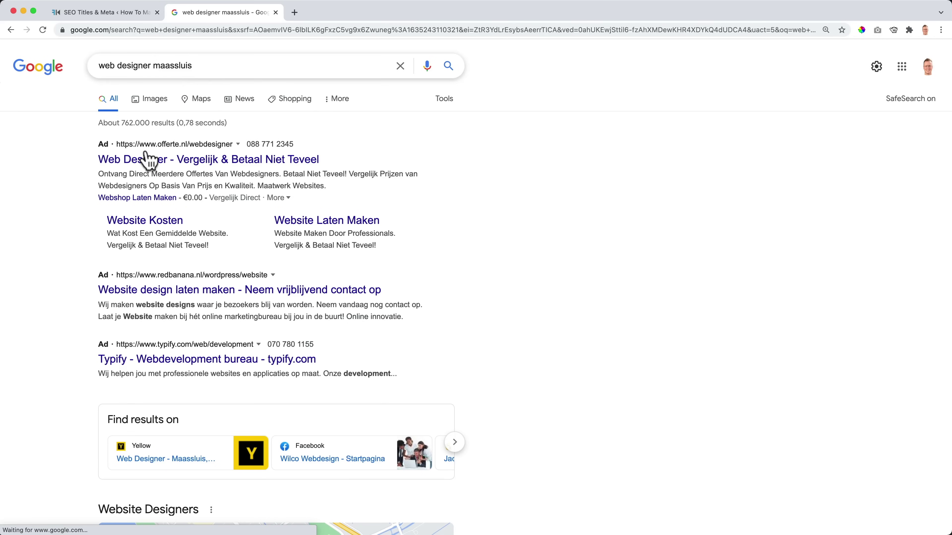
pyautogui.scroll(-5, 88, 238)
pyautogui.scroll(-3, 86, 239)
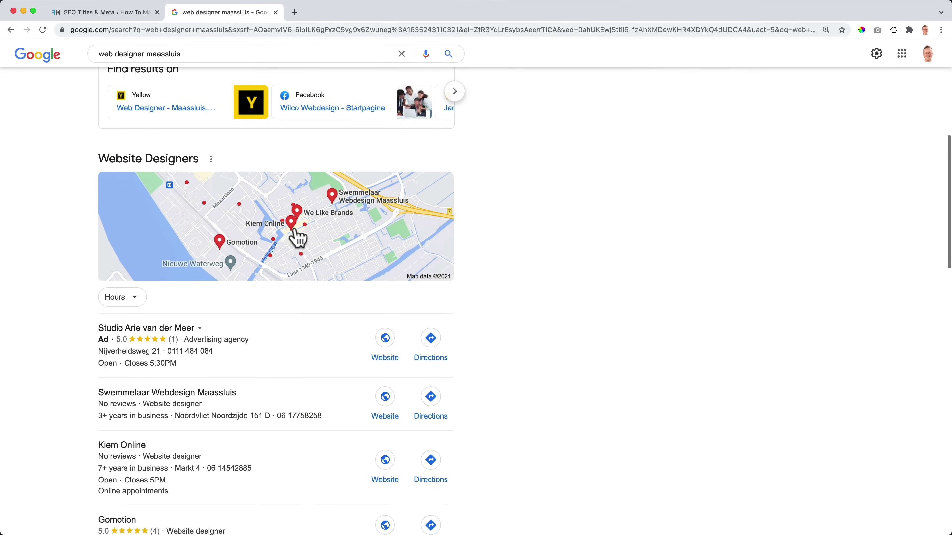
pyautogui.scroll(-2, 153, 298)
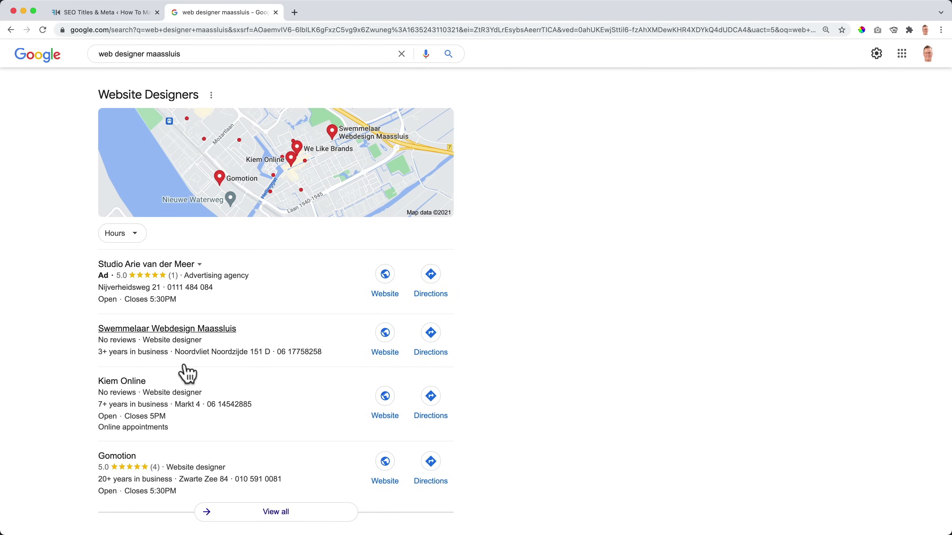
pyautogui.scroll(-1, 353, 370)
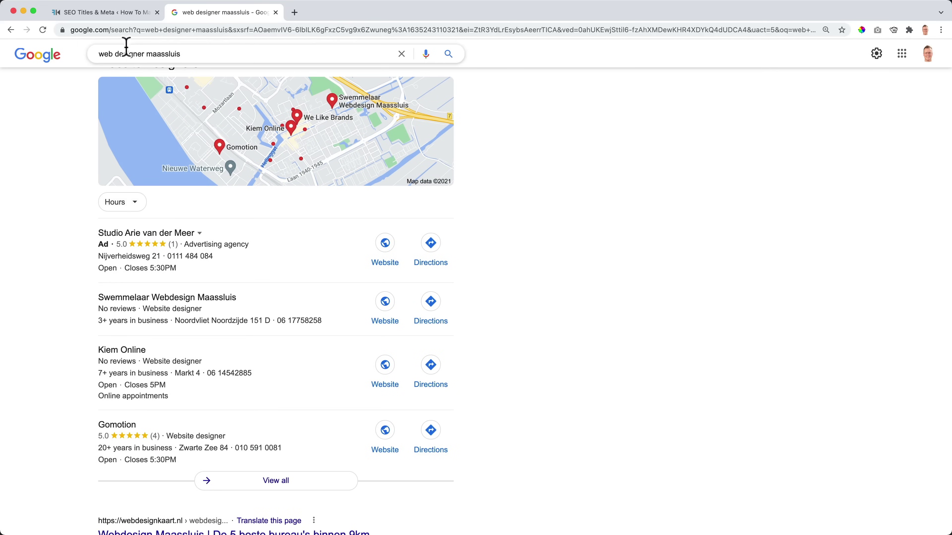
pyautogui.click(131, 13)
pyautogui.click(171, 14)
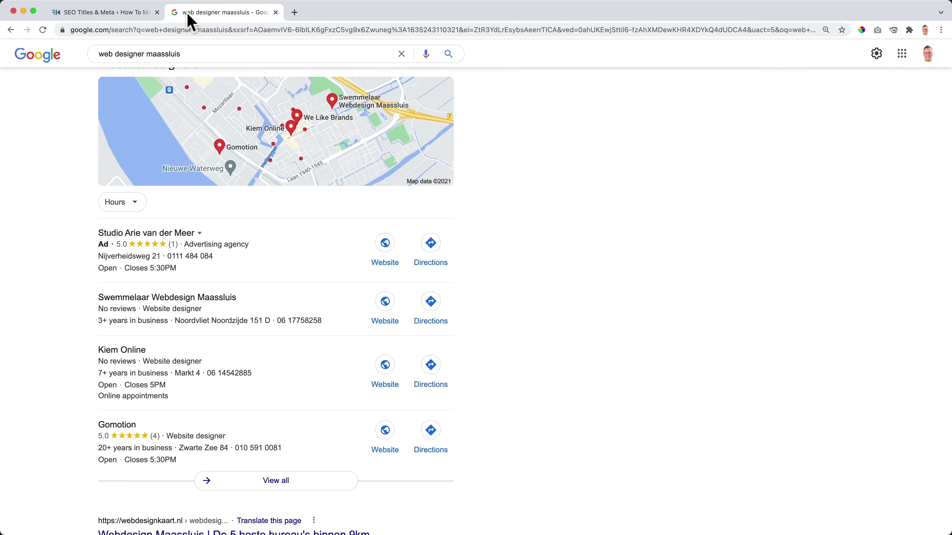
pyautogui.scroll(6, 225, 319)
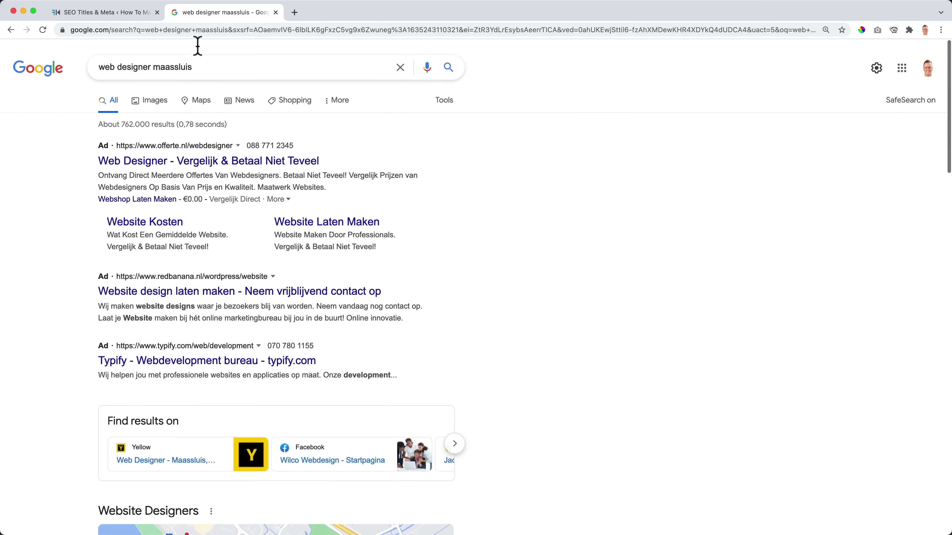
# Search the first listed advertising agency by name, accept the spelling correction, then return to Rank Math.
pyautogui.tripleClick(208, 66)
pyautogui.scroll(-8, 124, 138)
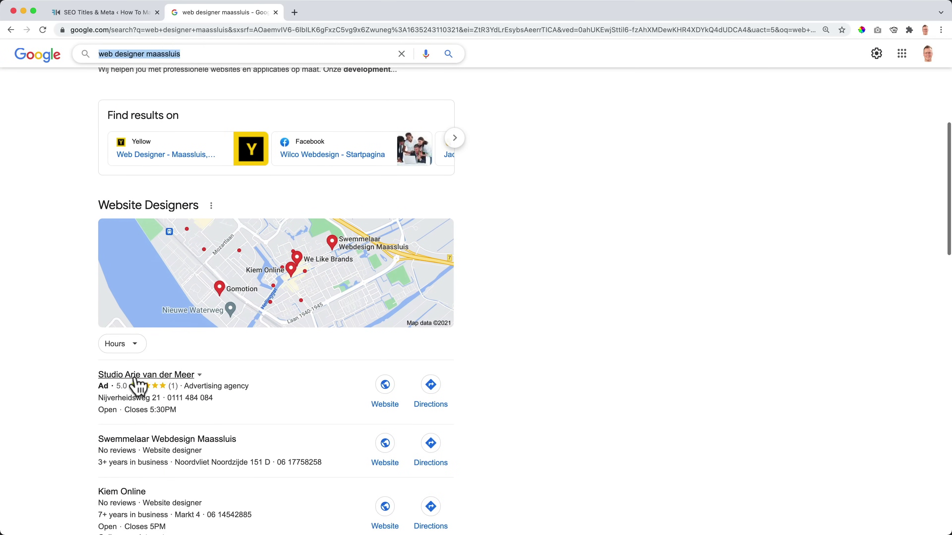
pyautogui.scroll(8, 118, 392)
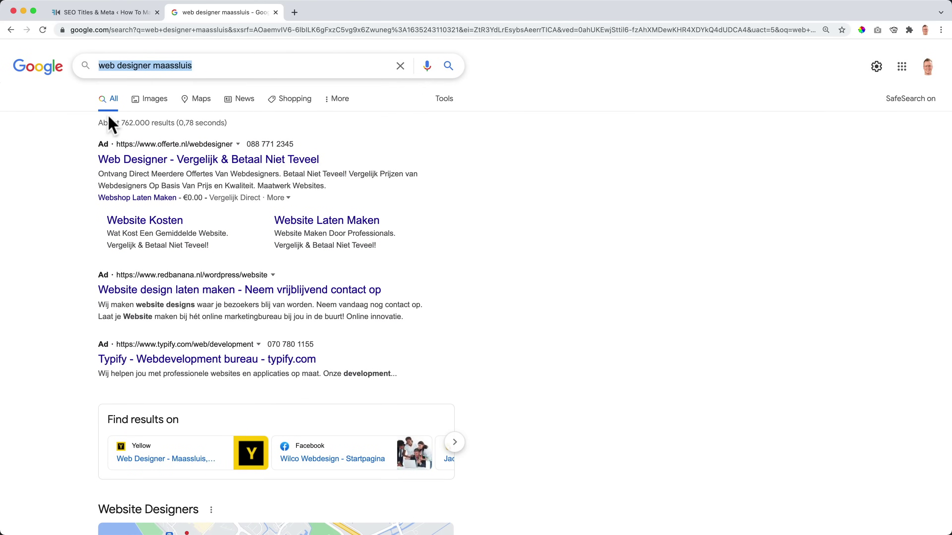
pyautogui.write('stuido ari')
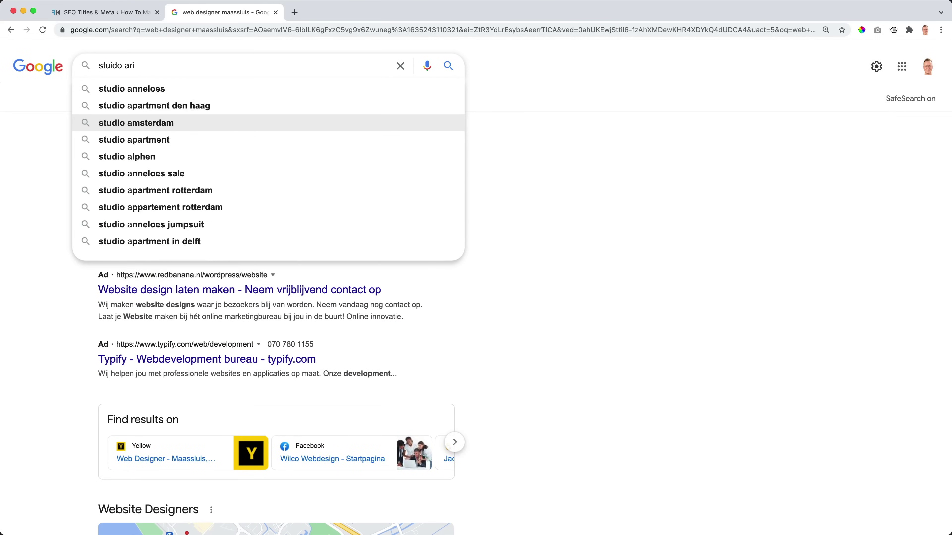
pyautogui.write('e van der meer')
pyautogui.press('Return')
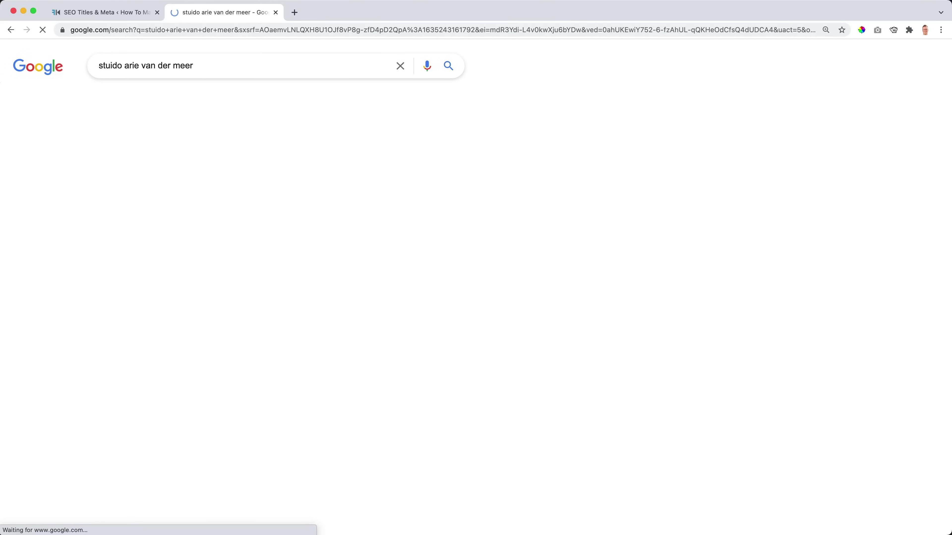
pyautogui.click(240, 148)
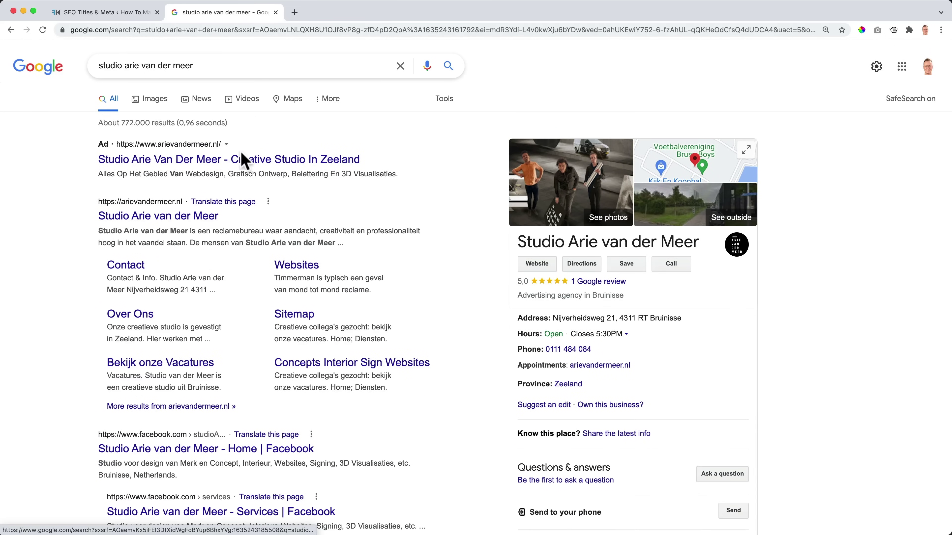
pyautogui.scroll(-3, 670, 262)
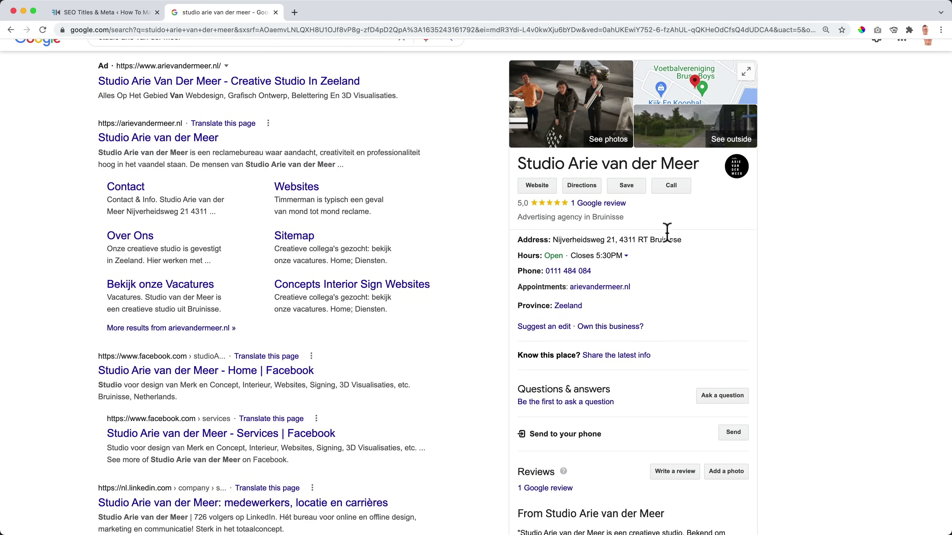
pyautogui.click(107, 14)
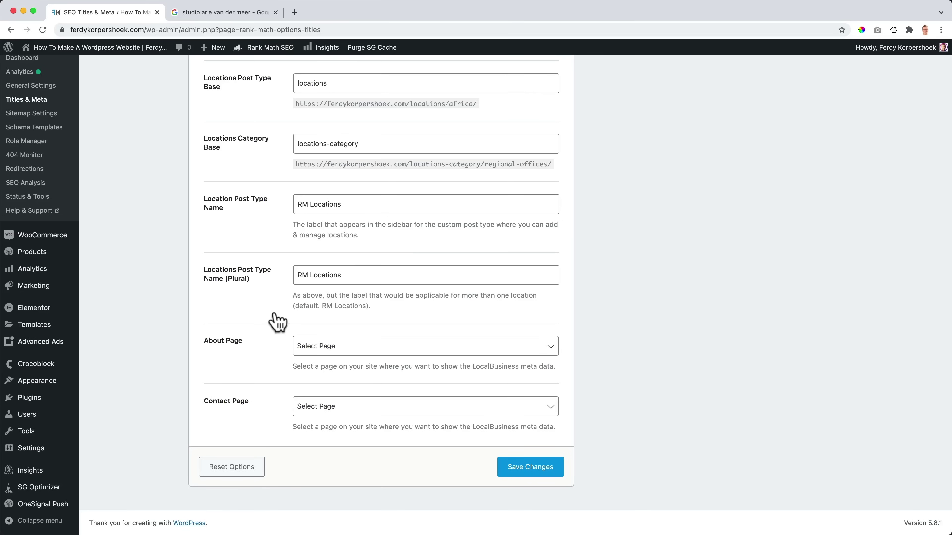
pyautogui.scroll(20, 369, 365)
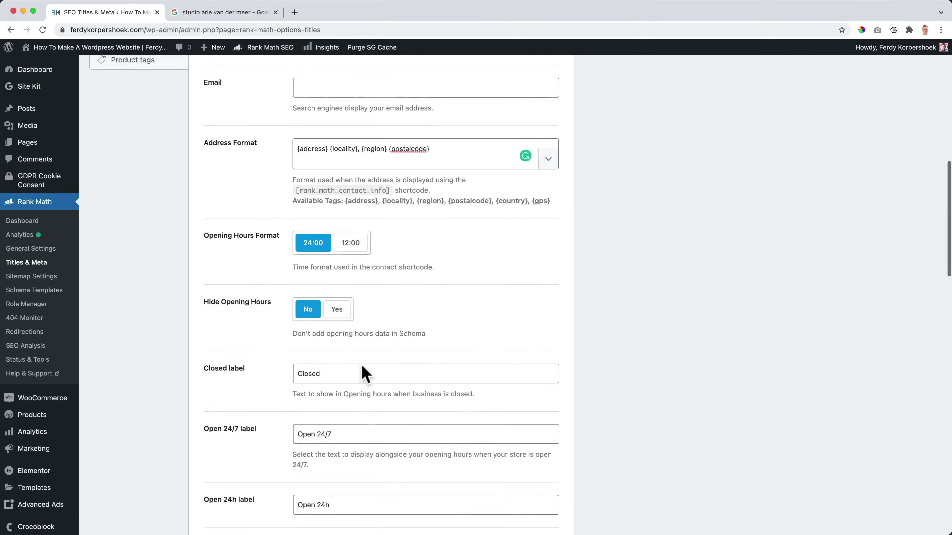